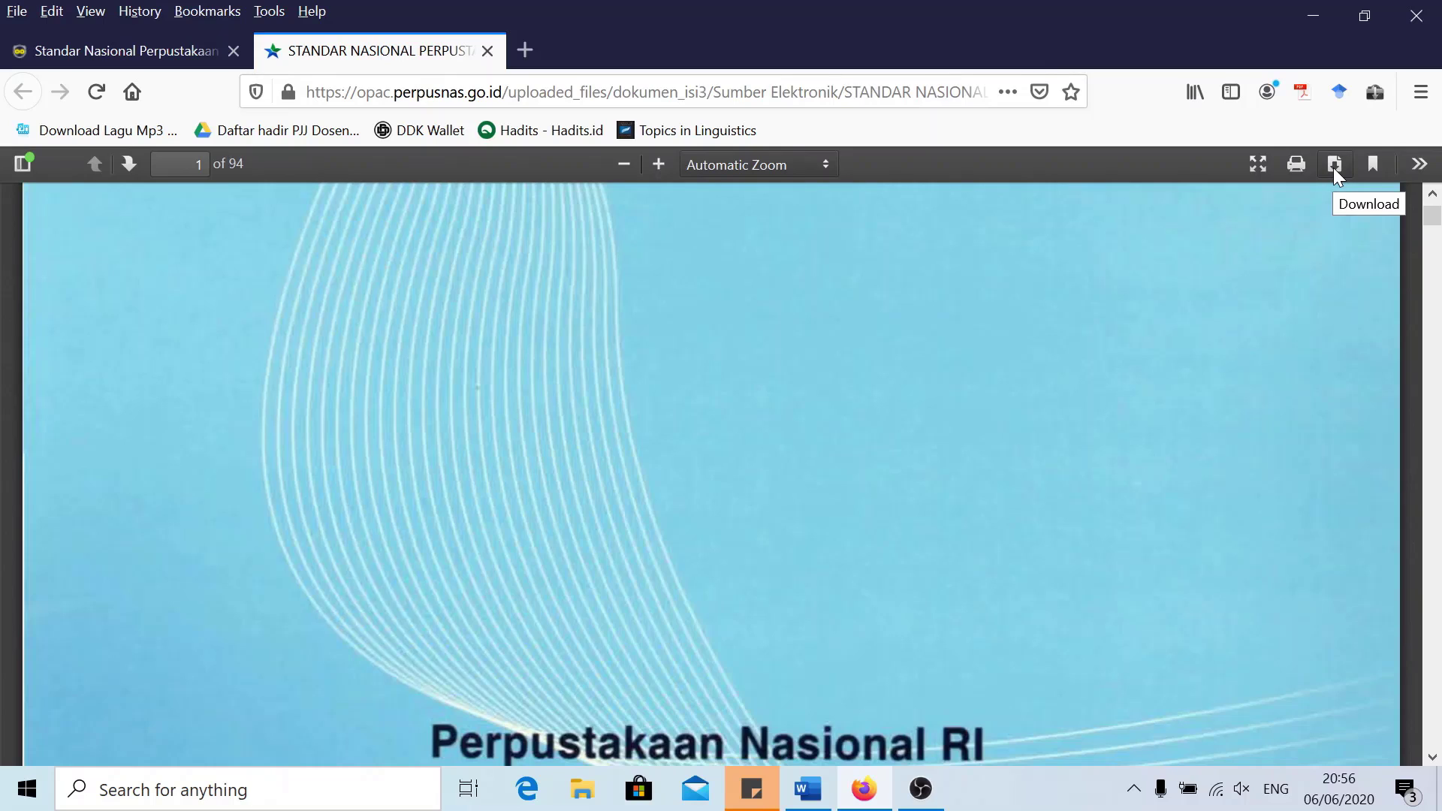
Open the record's YouTube attachment in a new tab, seek near its start, and return to the record
left_click(60, 46)
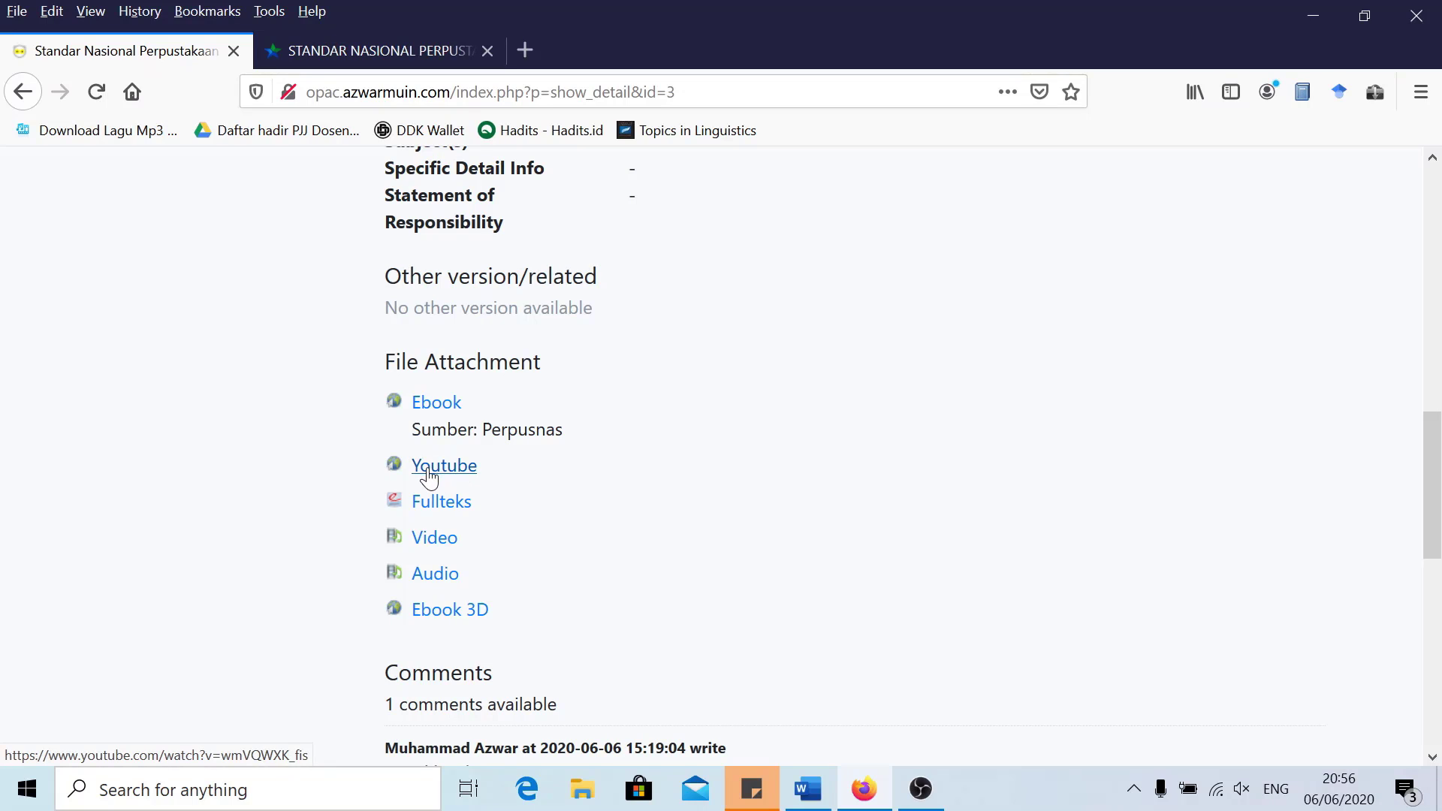
left_click(444, 467)
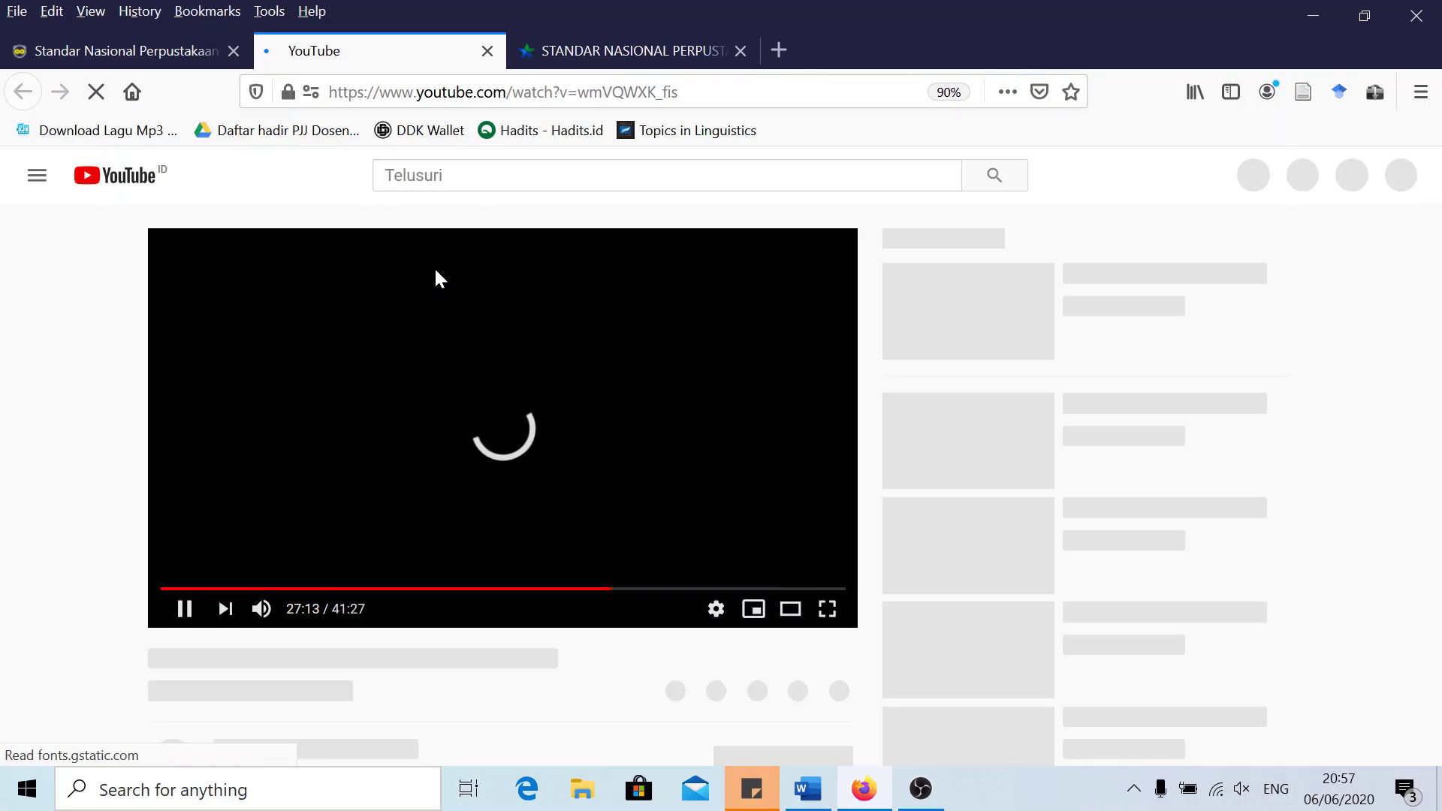
left_click(170, 589)
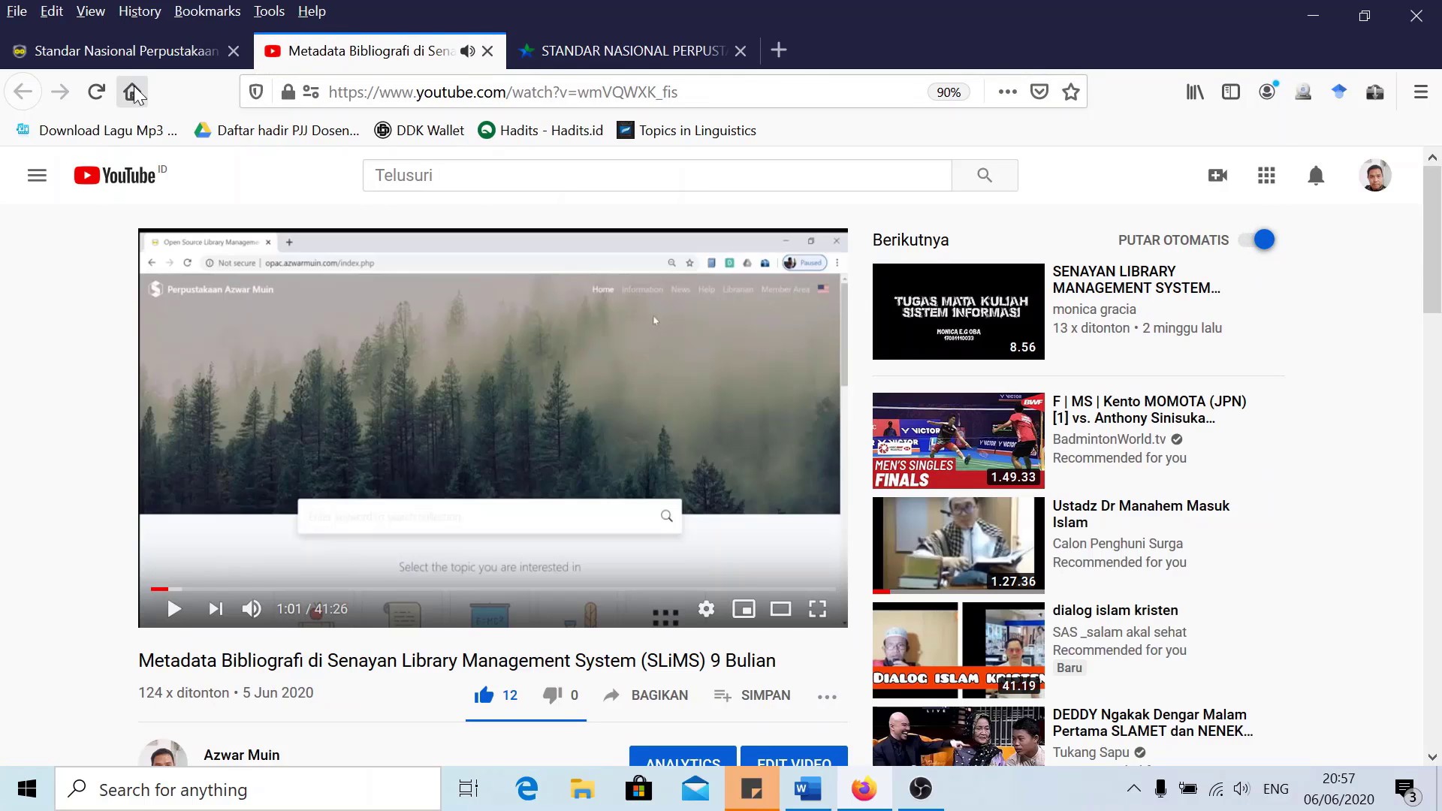
left_click(128, 52)
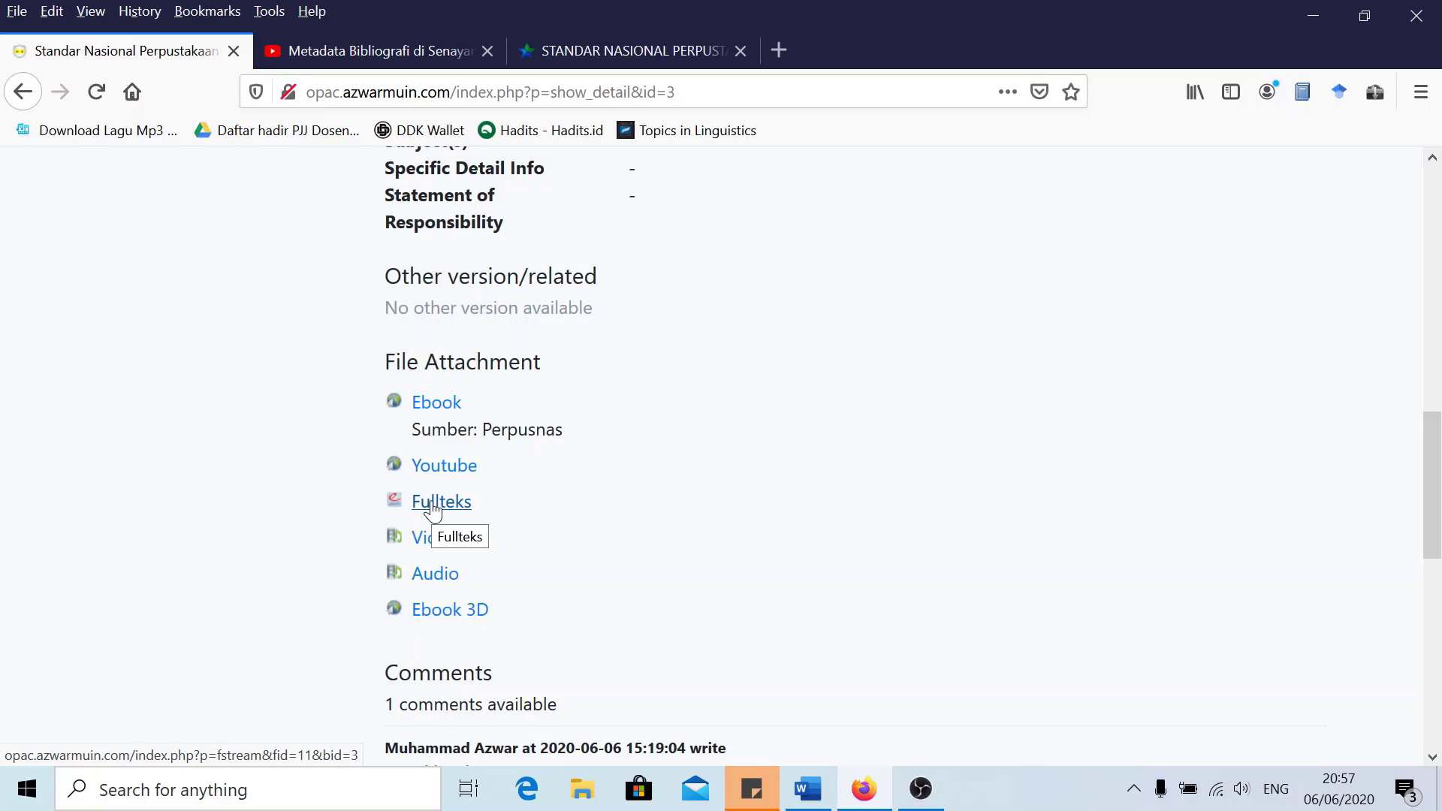
Open the Fullteks attachment and log in to the Member's Area with the saved member login
left_click(434, 503)
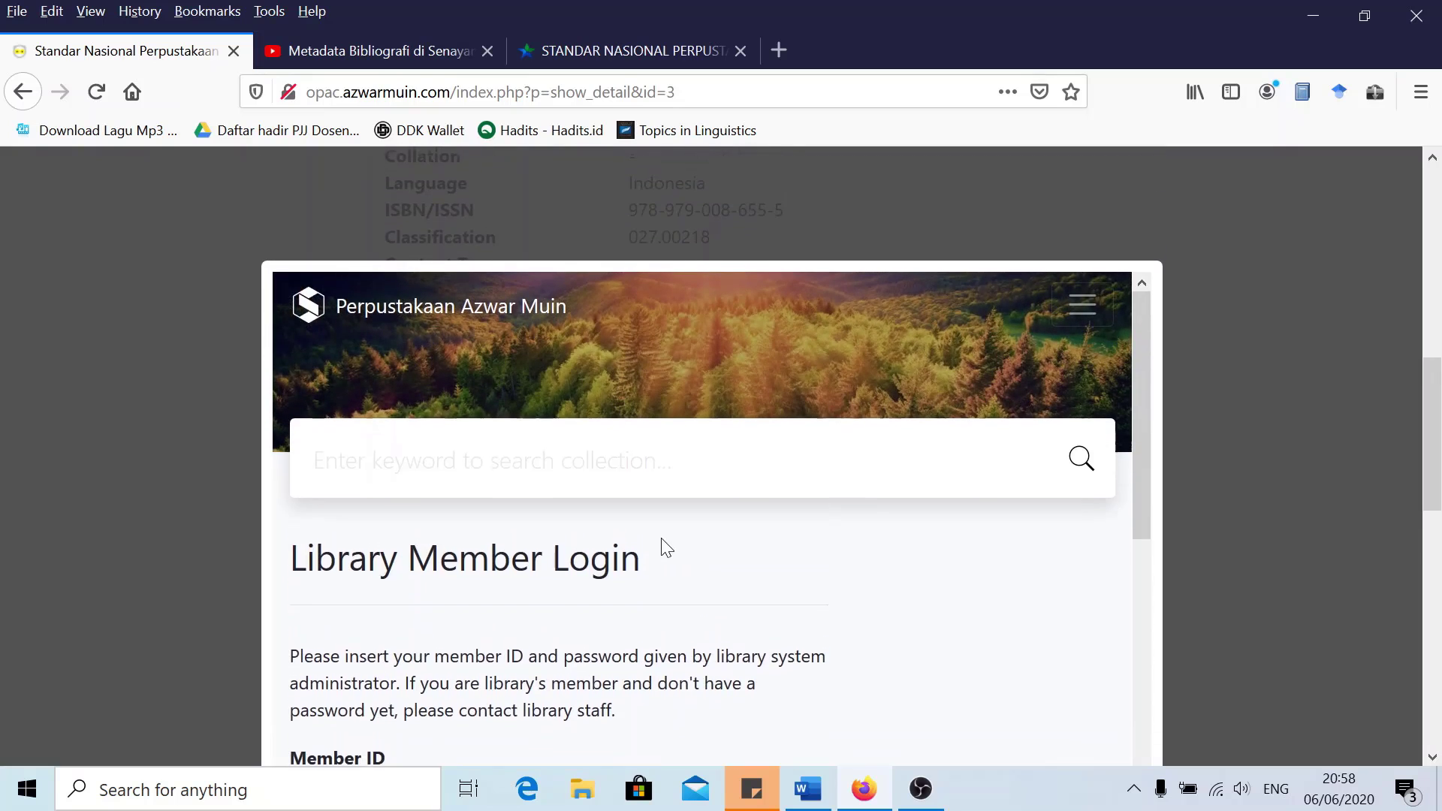
scroll(679, 544, "down", 3)
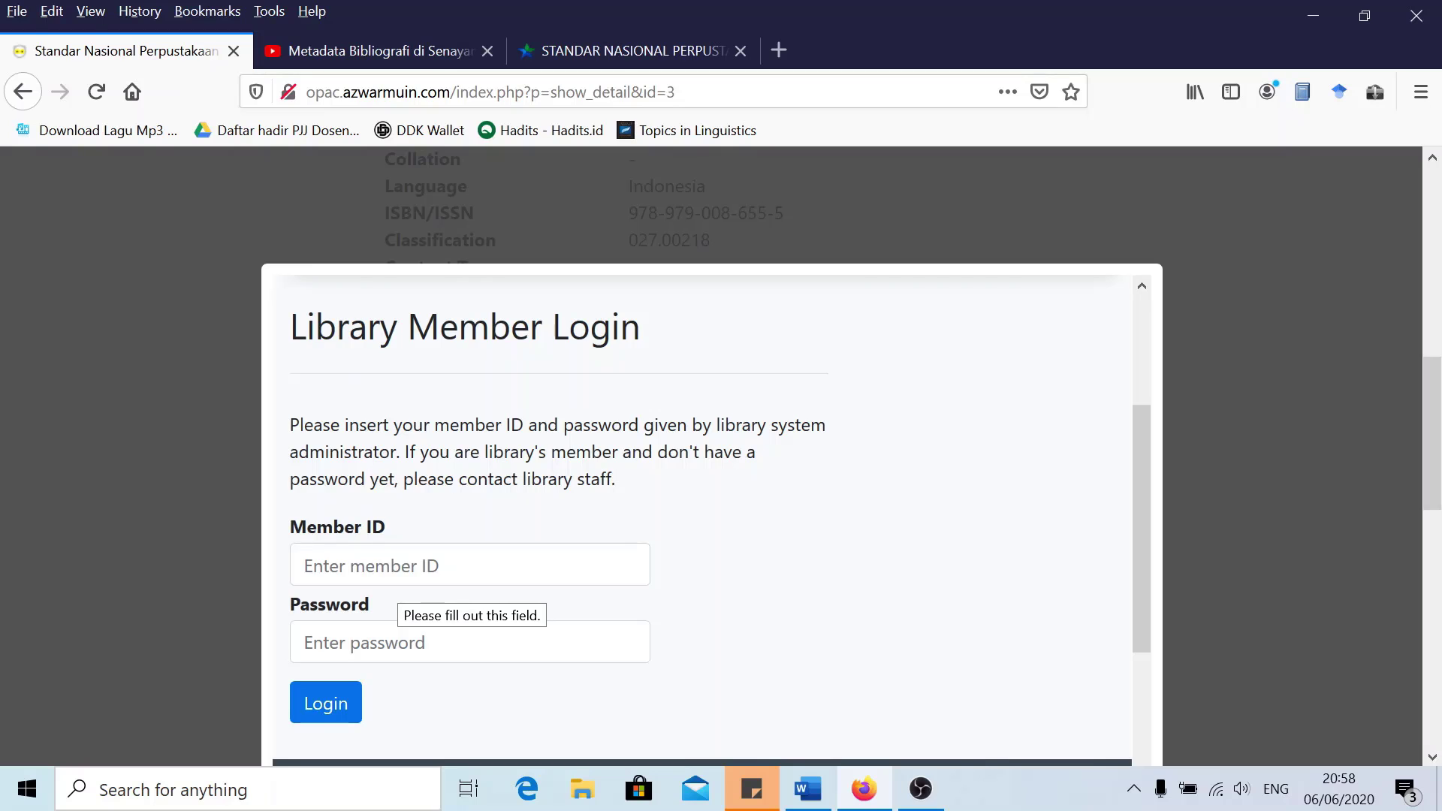
left_click(469, 565)
type("09")
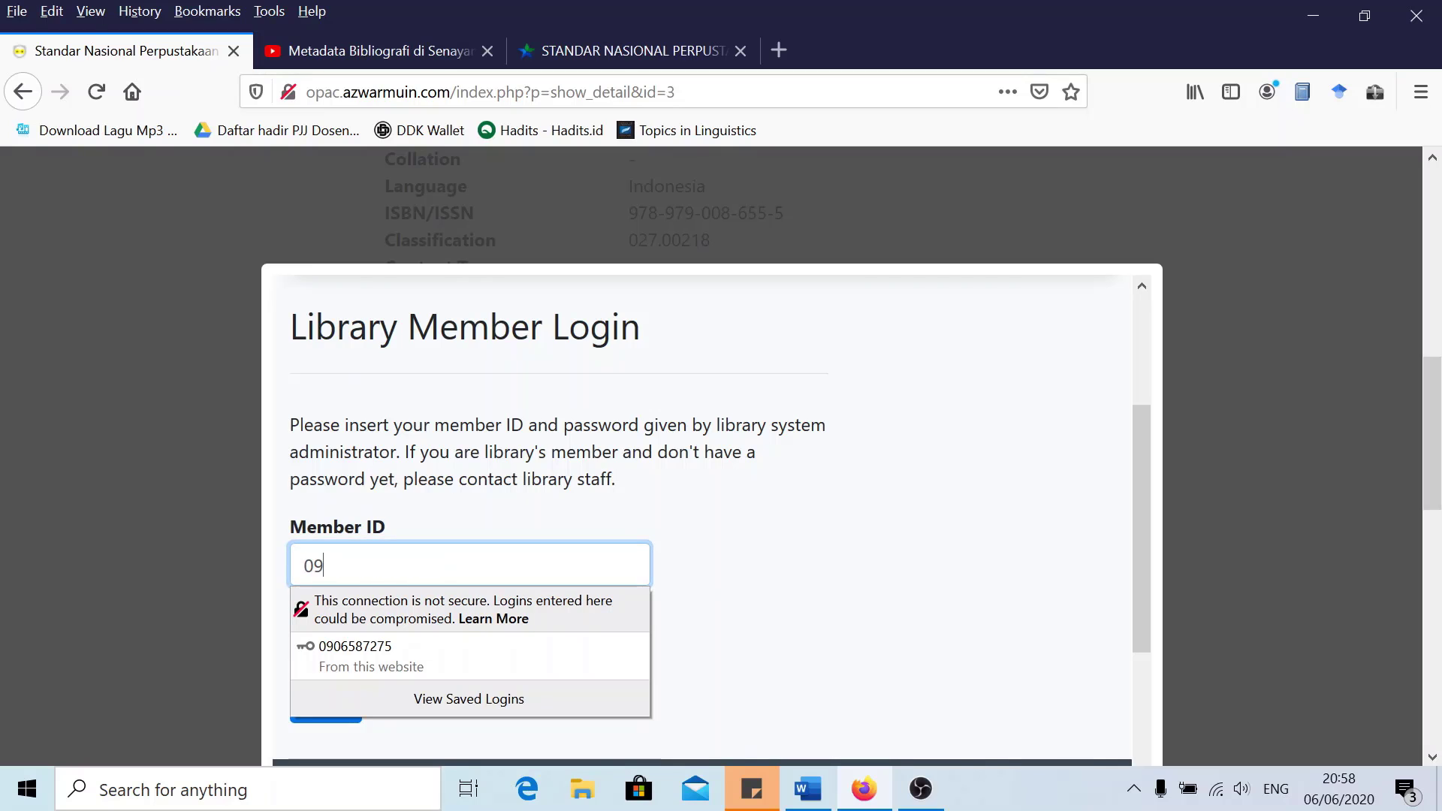
left_click(368, 650)
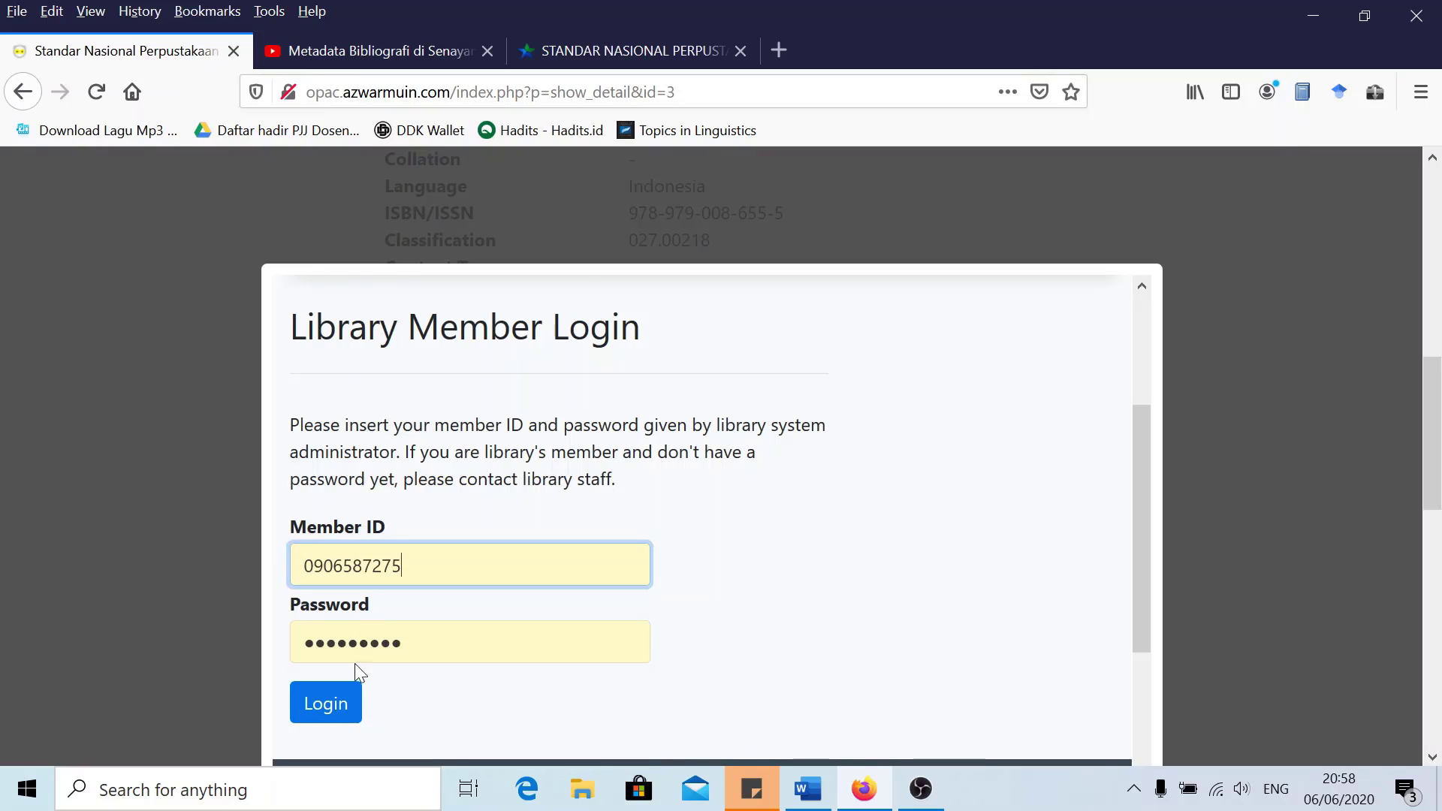
left_click(328, 704)
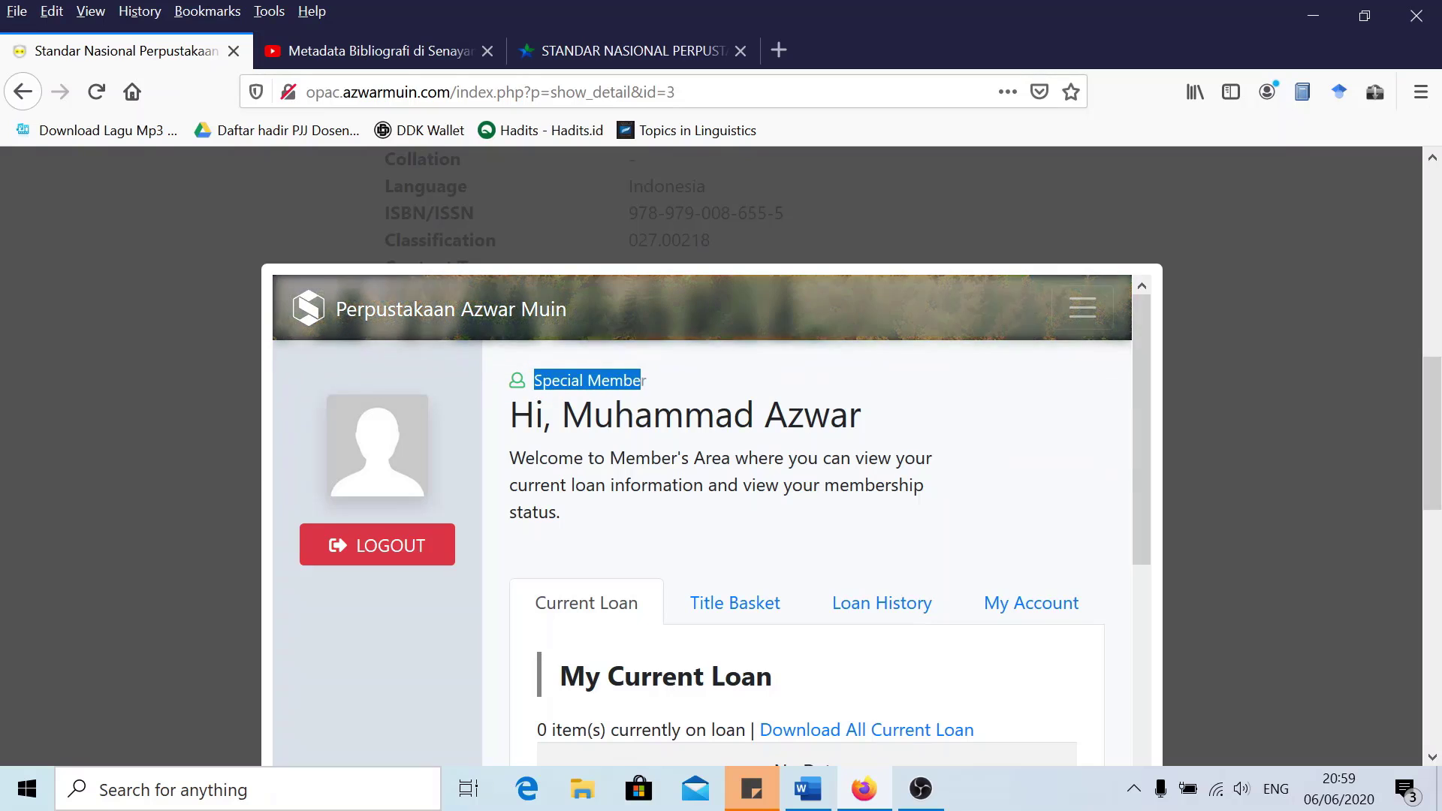
Check the member's Title Basket and Loan History, both empty
left_click_drag(561, 416, 884, 418)
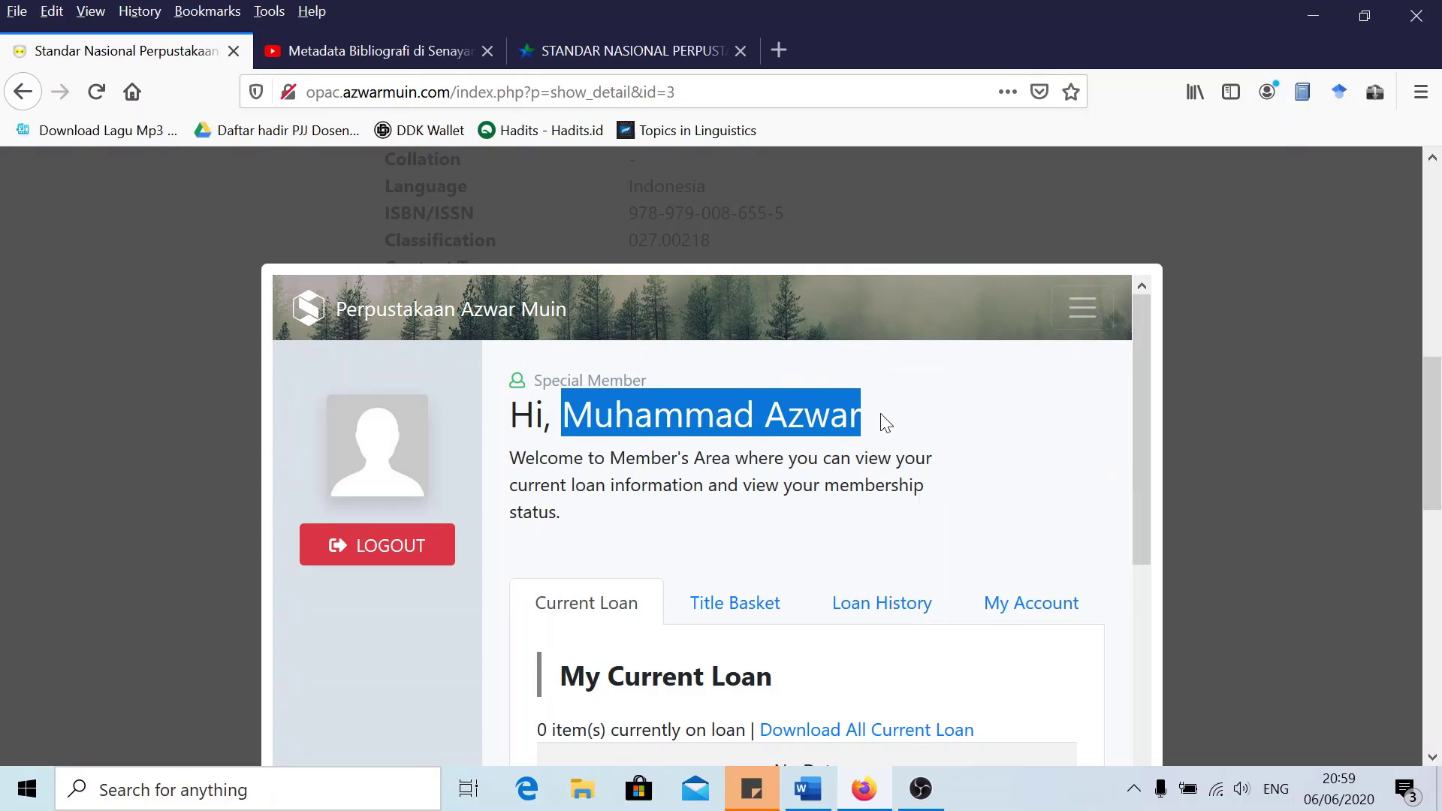
left_click(907, 439)
scroll(920, 475, "down", 3)
scroll(481, 435, "up", 2)
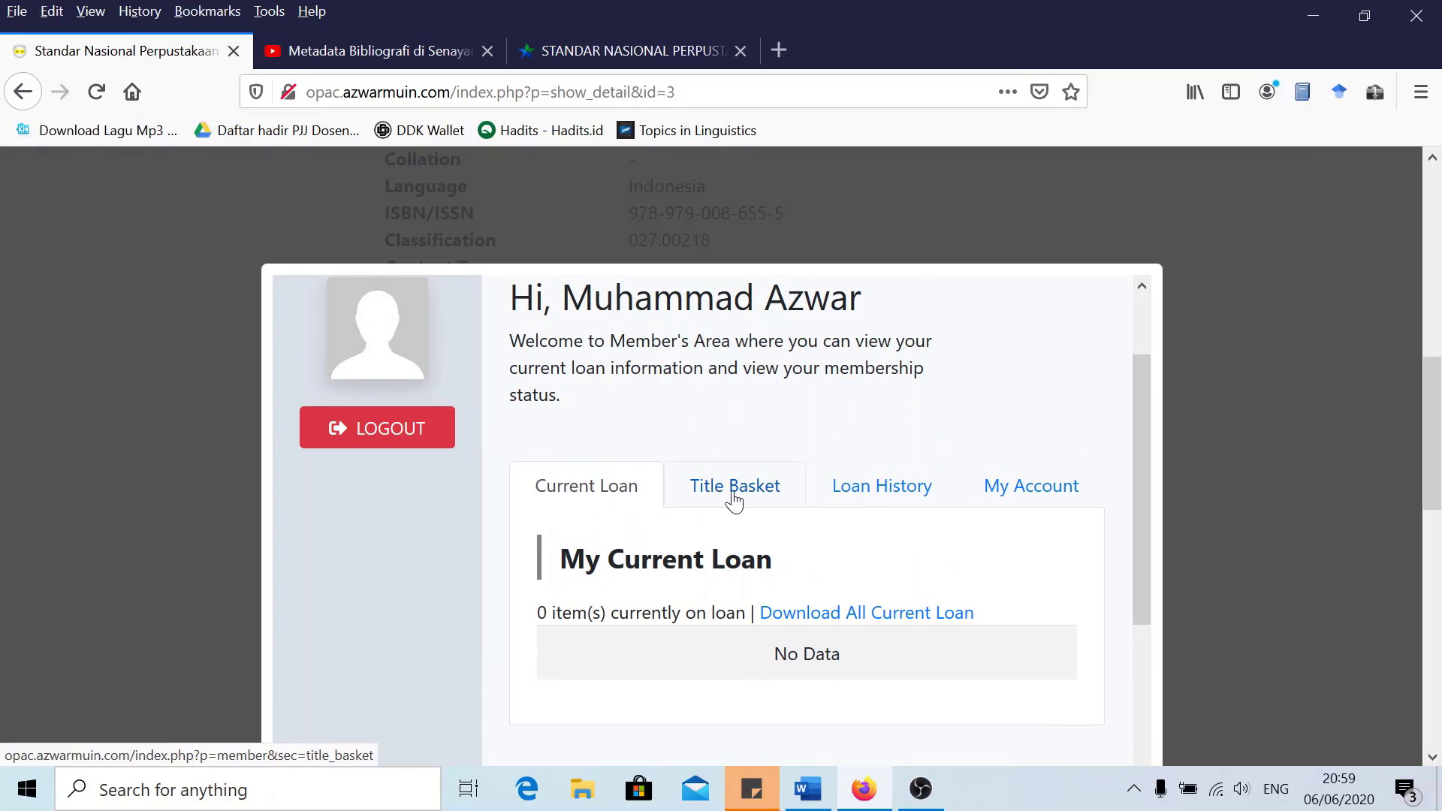
left_click(735, 495)
scroll(923, 503, "down", 4)
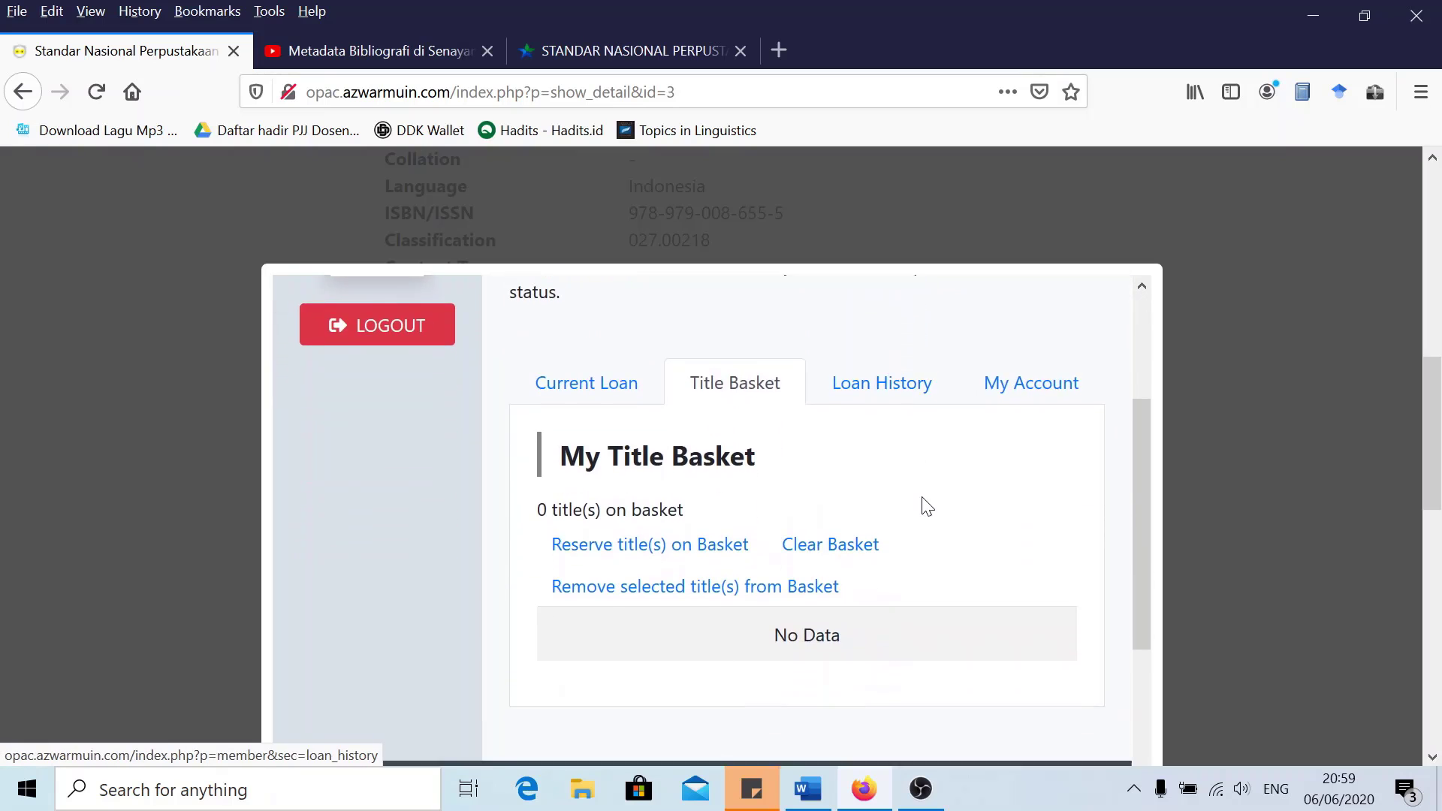
left_click(883, 381)
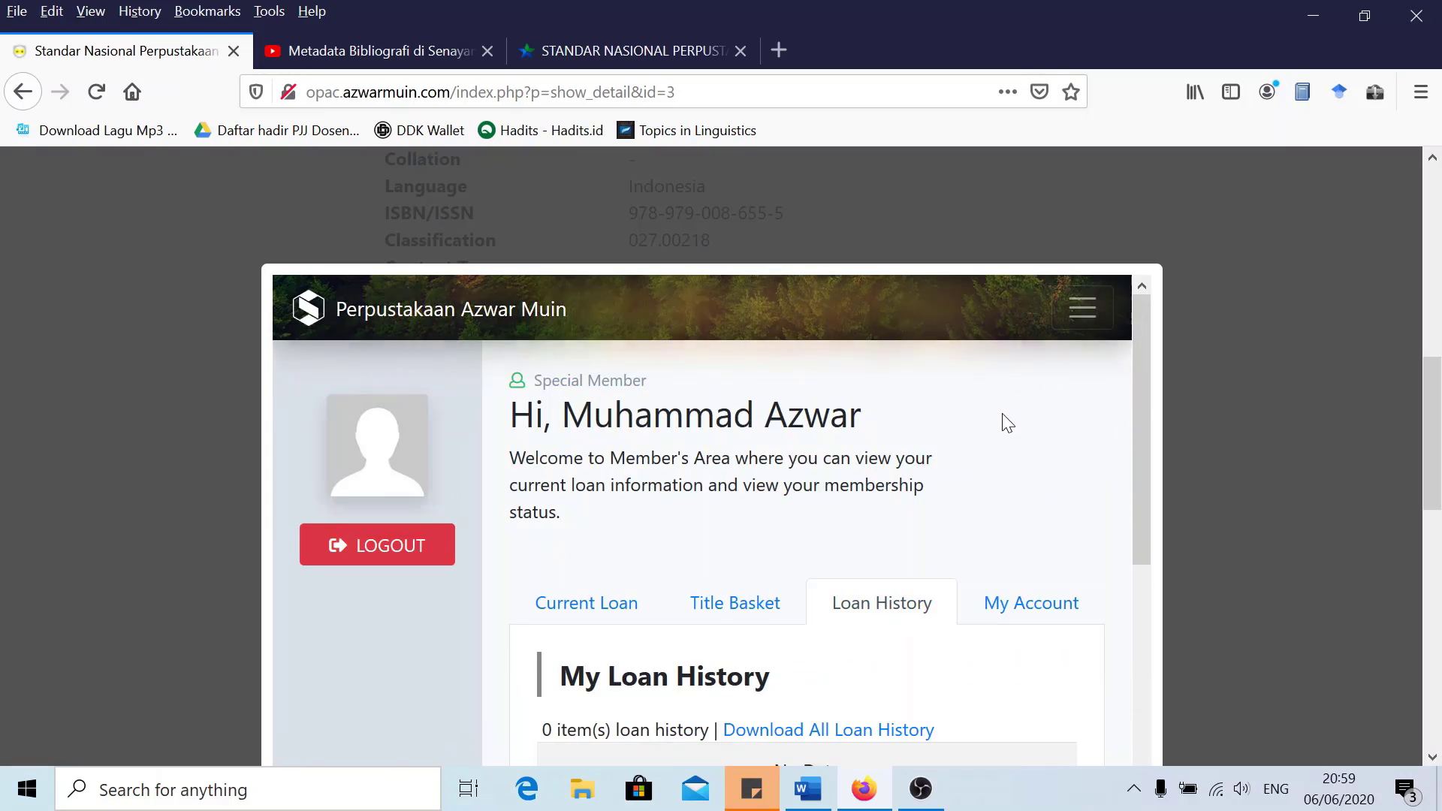
Scroll to the footer and close the Member's Area overlay
scroll(1003, 421, "down", 4)
scroll(1006, 427, "down", 2)
scroll(979, 444, "up", 5)
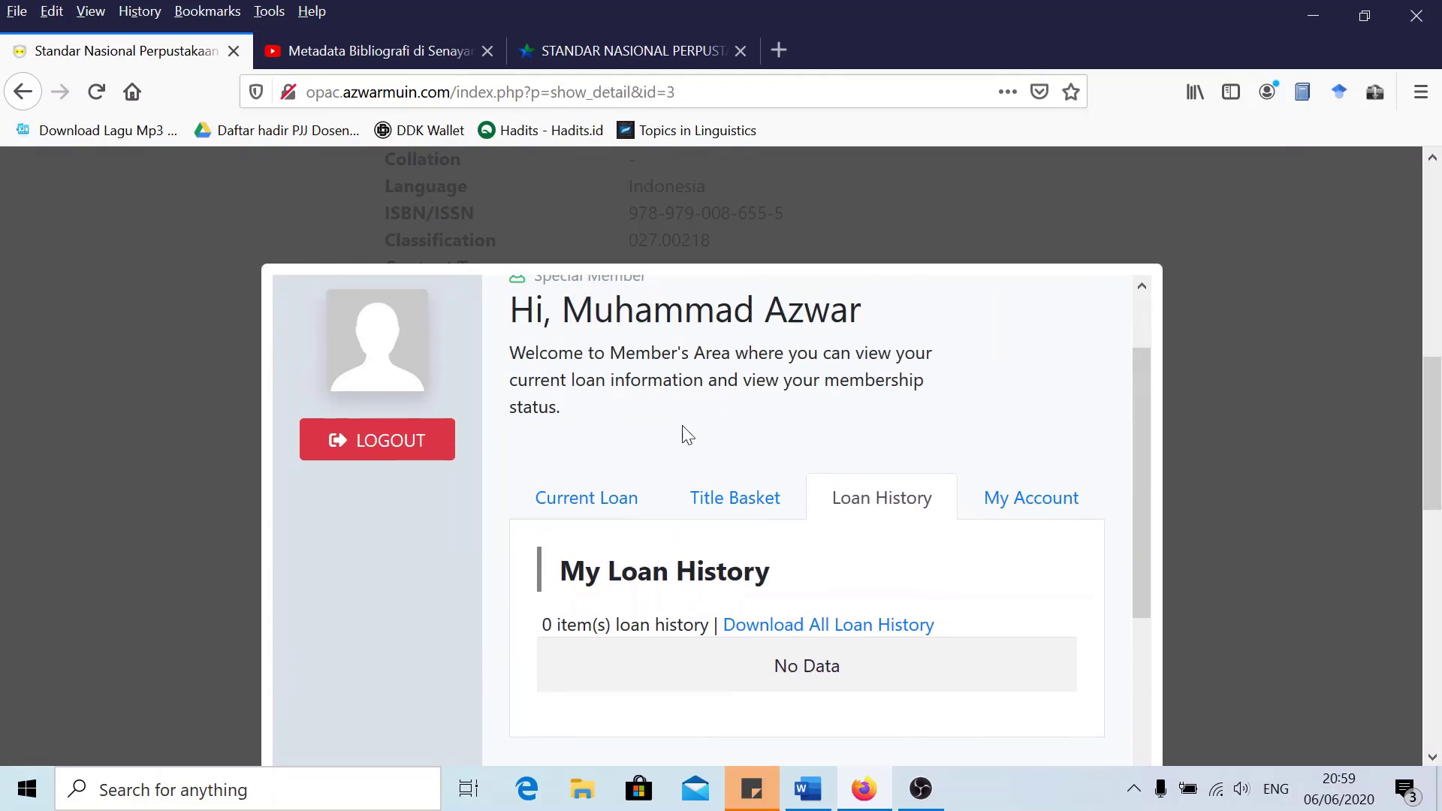
scroll(998, 457, "down", 10)
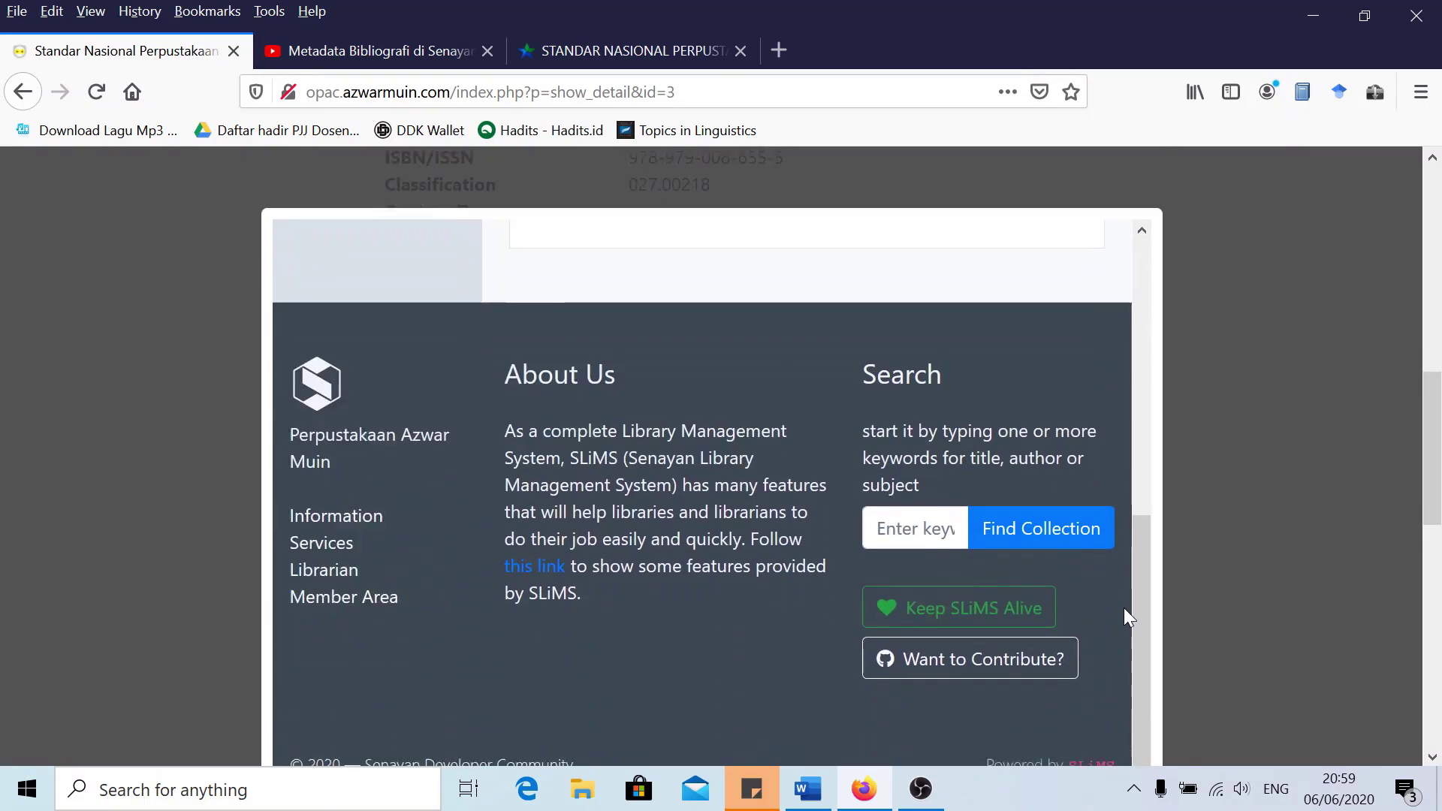
left_click(1147, 654)
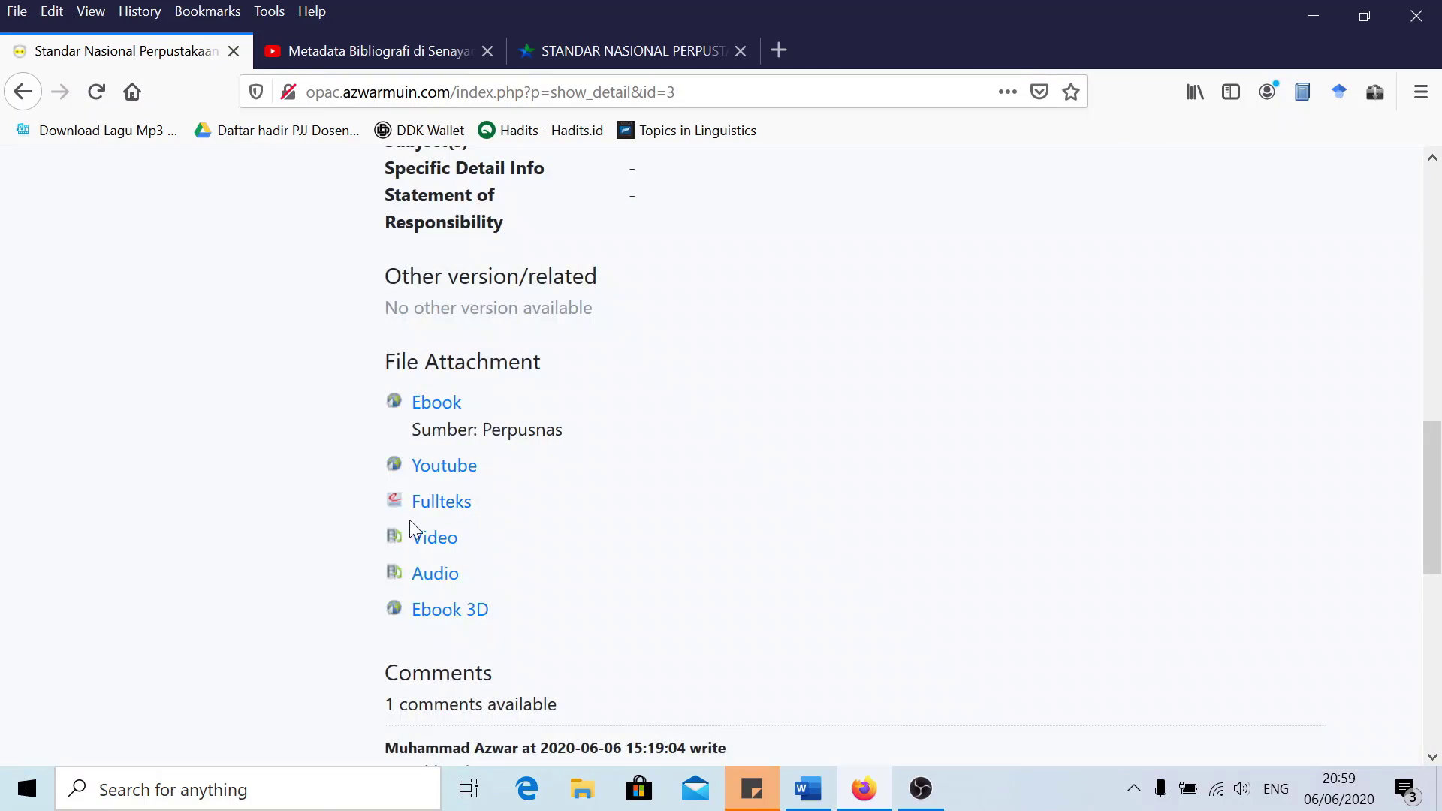
left_click(431, 507)
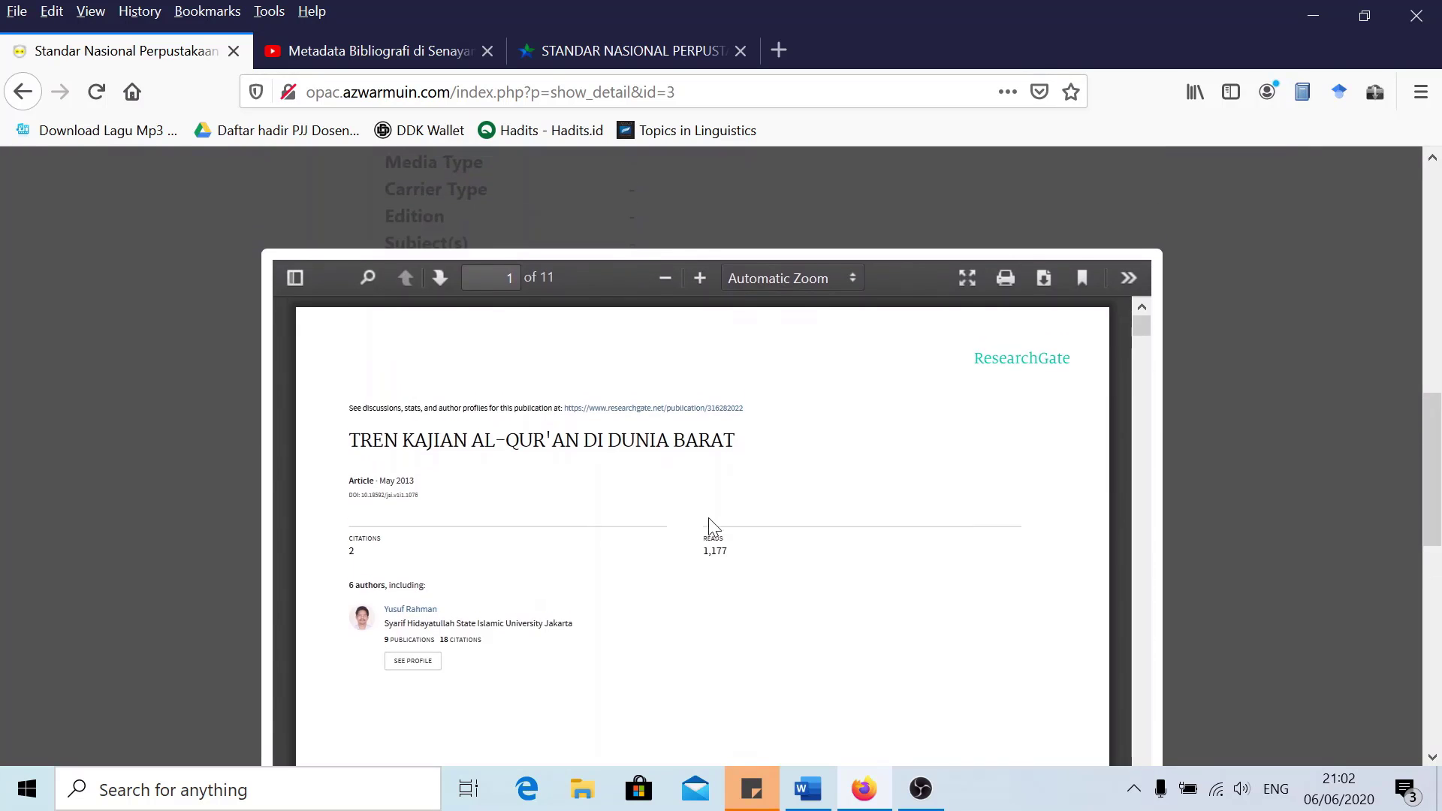
scroll(785, 479, "down", 10)
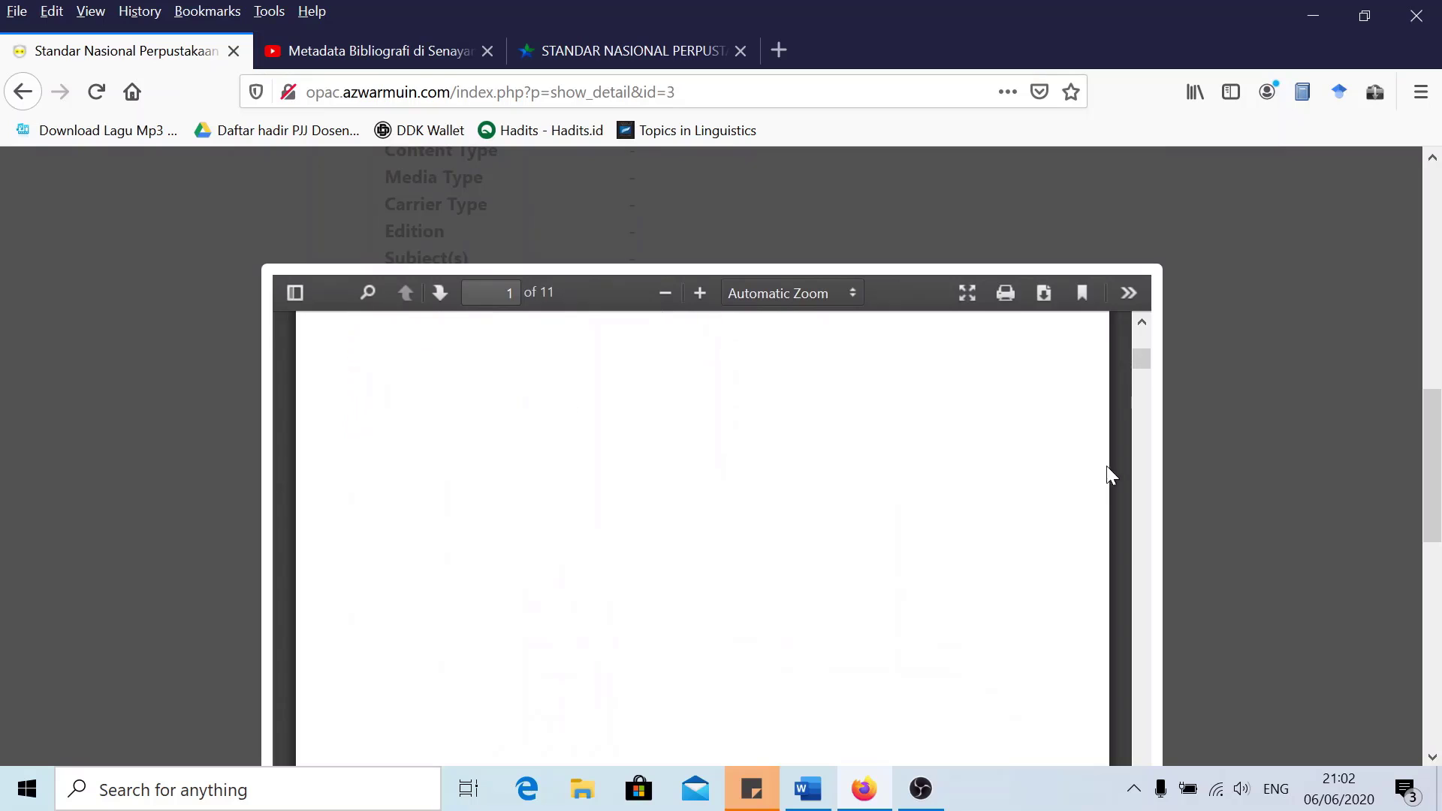
scroll(1155, 480, "down", 1)
scroll(1152, 472, "down", 5)
scroll(966, 348, "down", 5)
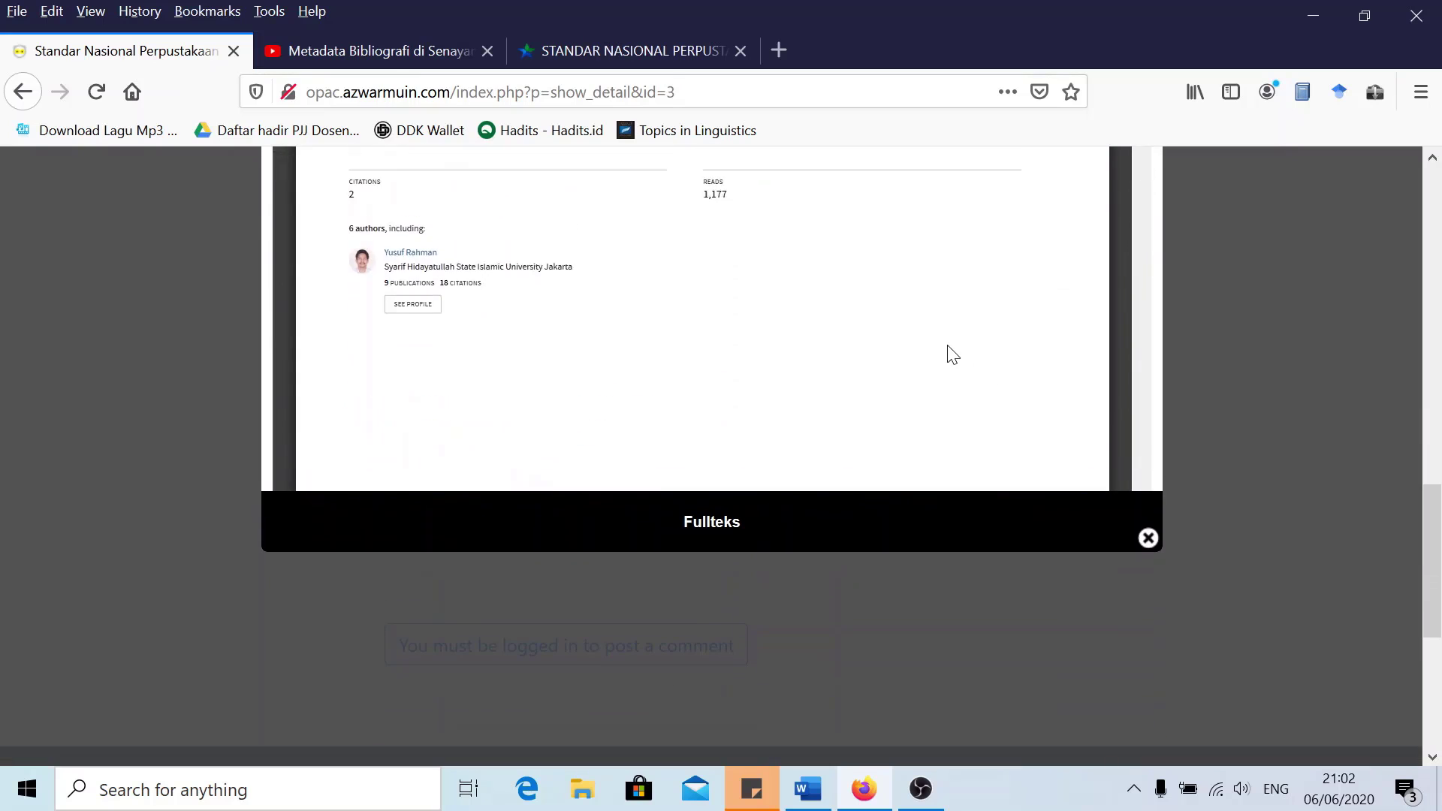
scroll(816, 338, "up", 5)
scroll(820, 421, "down", 3)
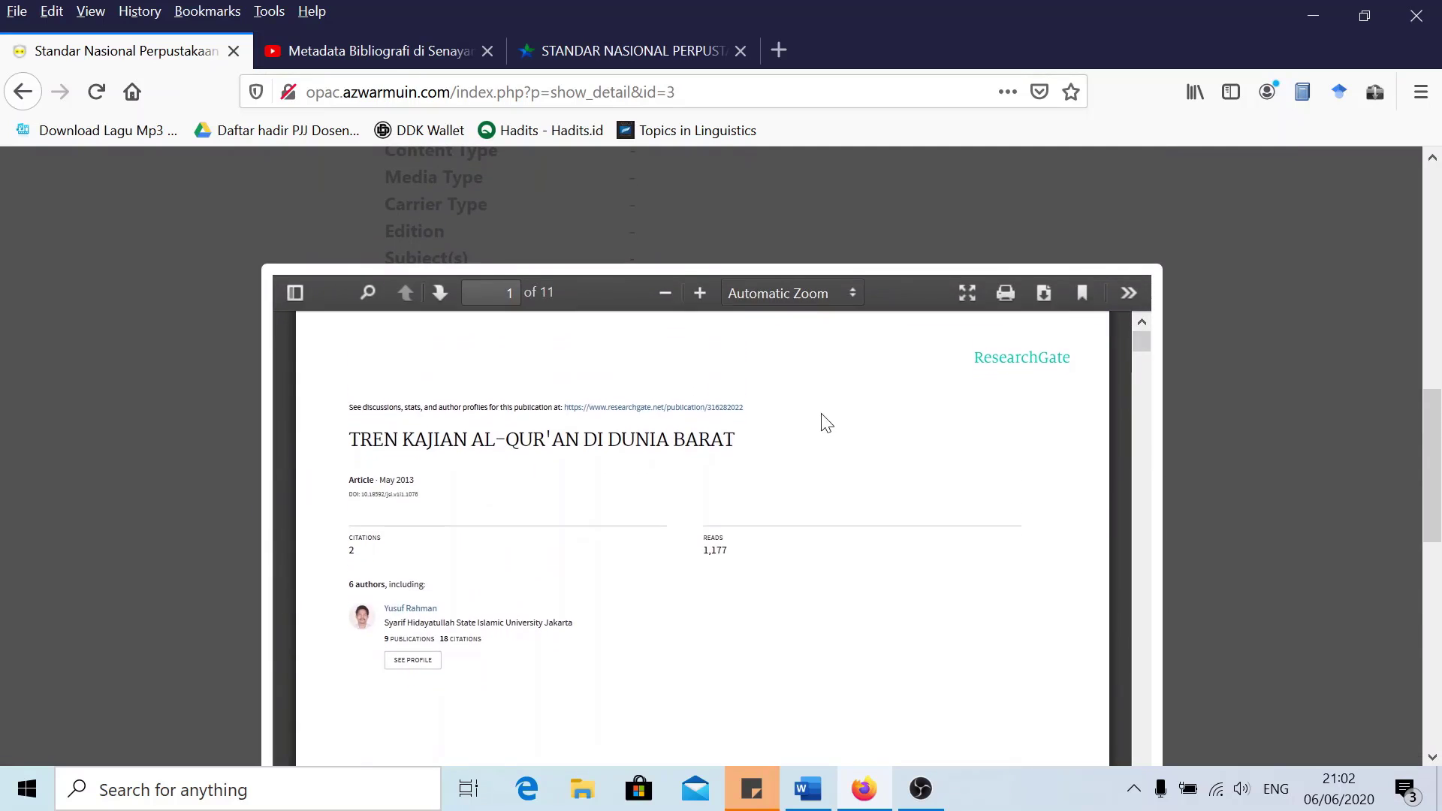
scroll(824, 426, "down", 5)
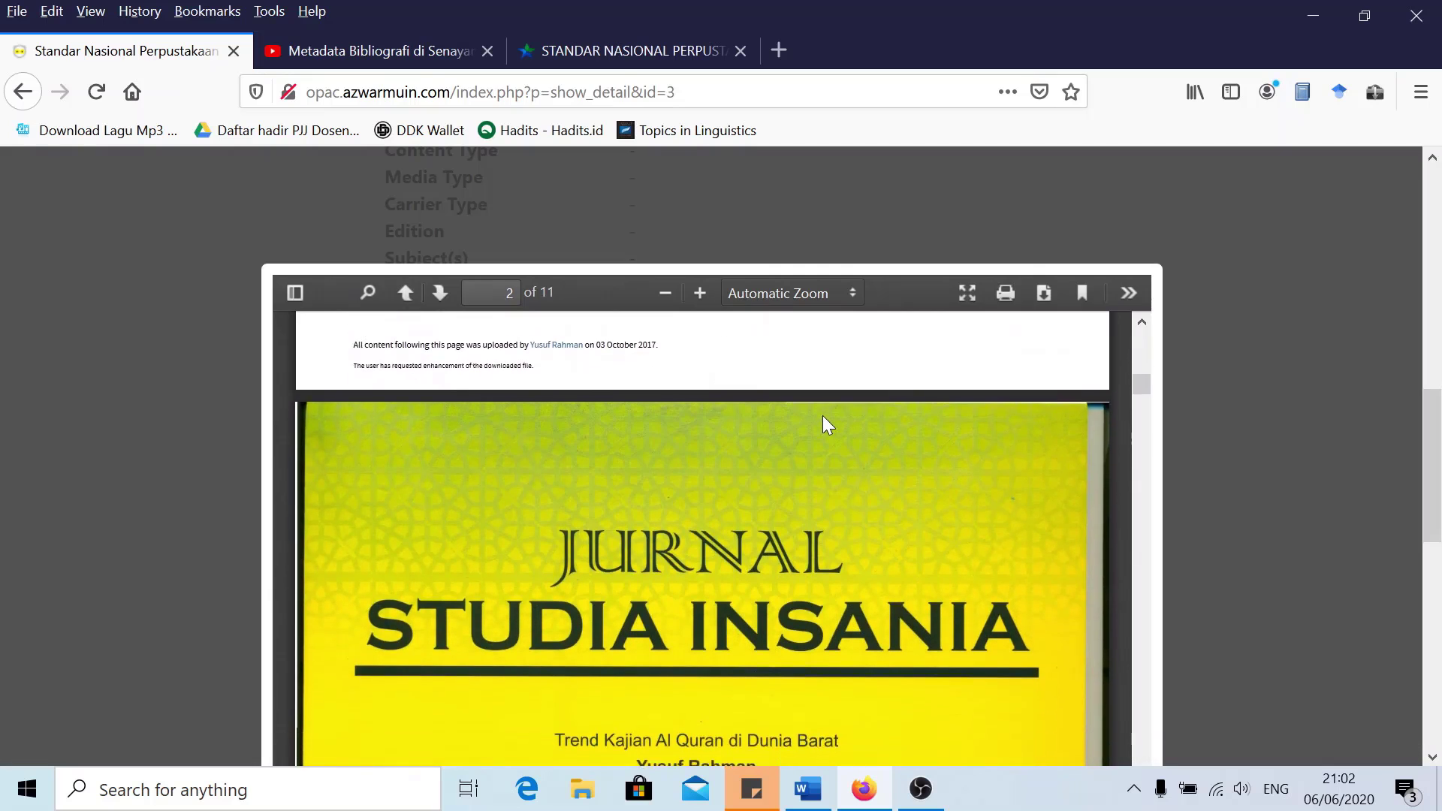
scroll(825, 418, "down", 5)
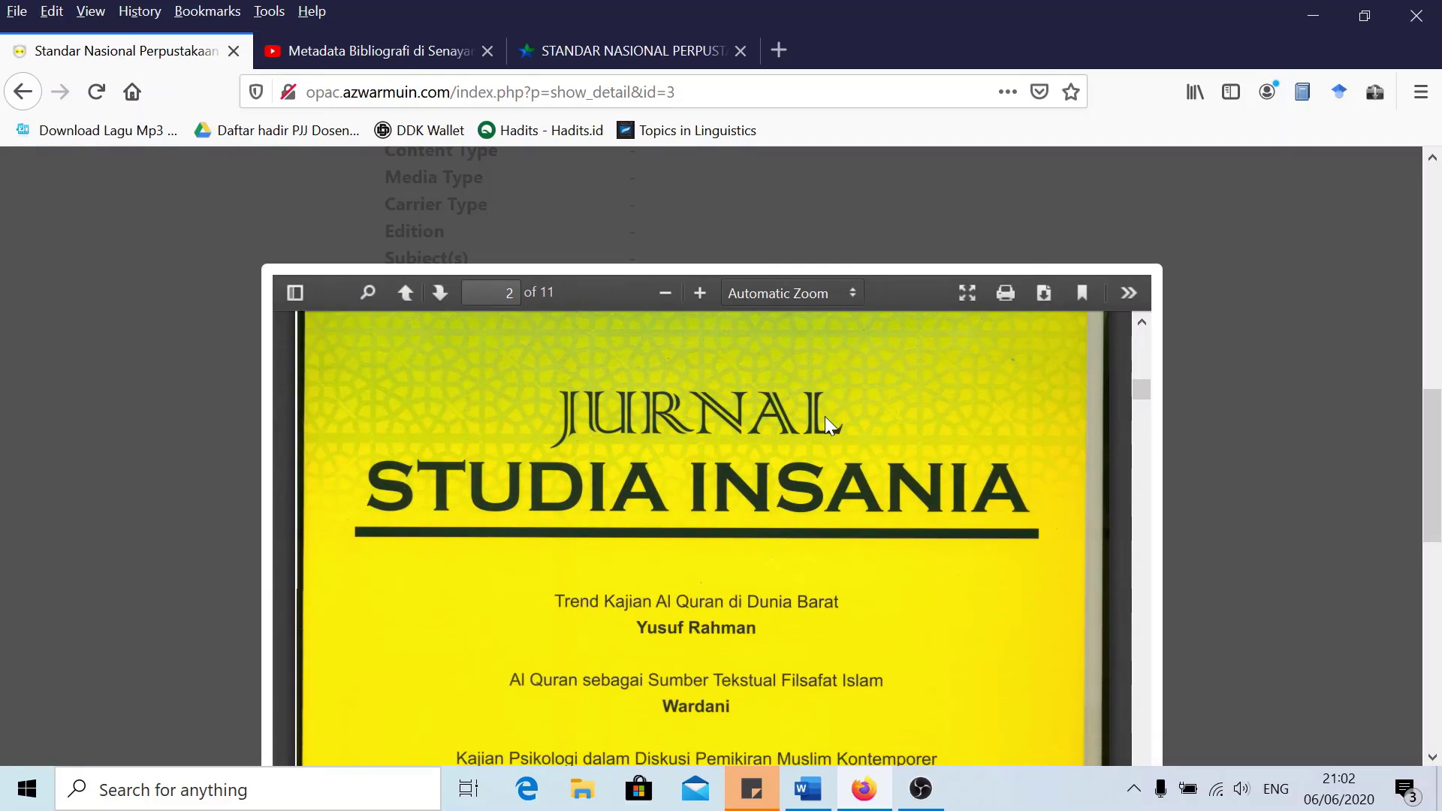
scroll(829, 420, "up", 5)
scroll(843, 534, "down", 10)
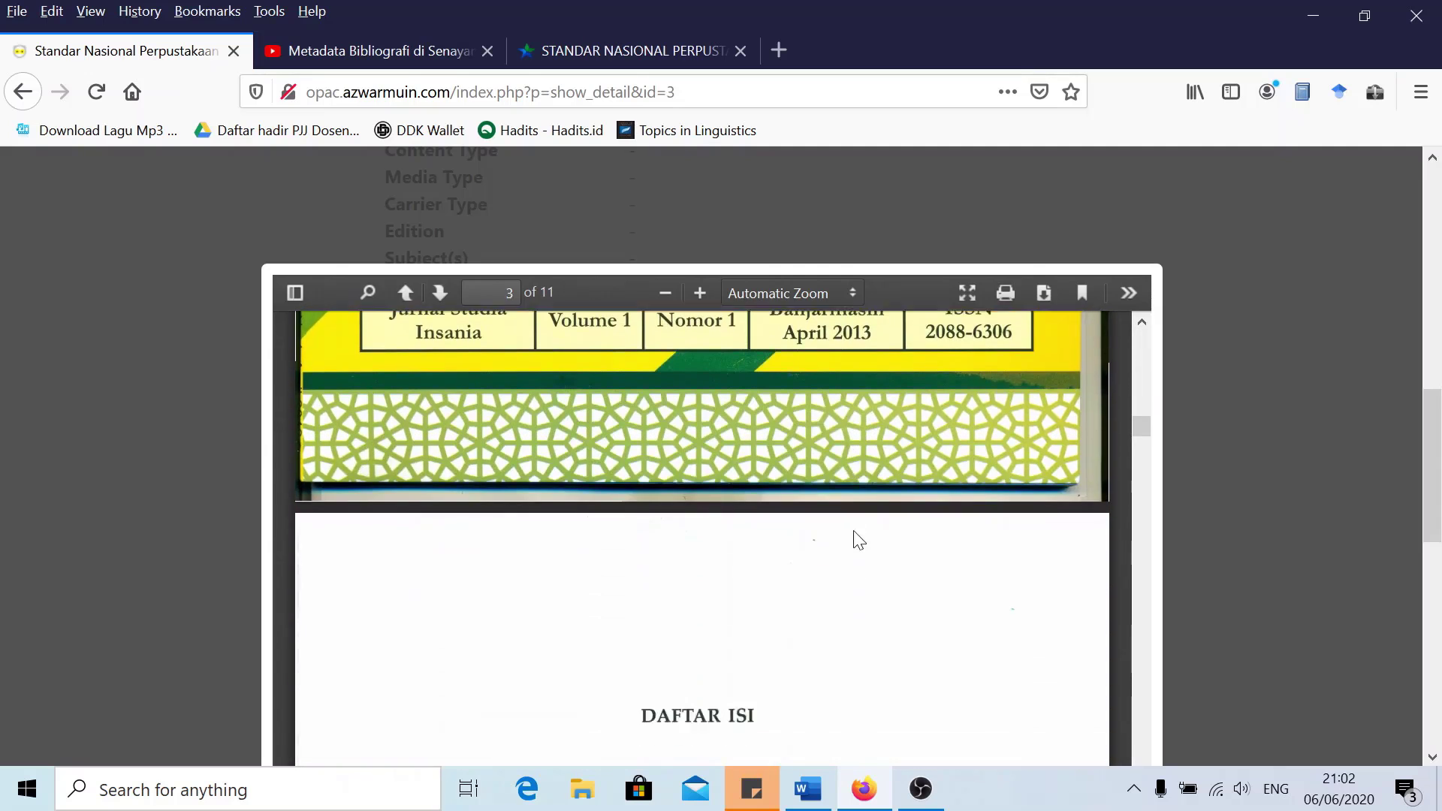
scroll(858, 539, "down", 6)
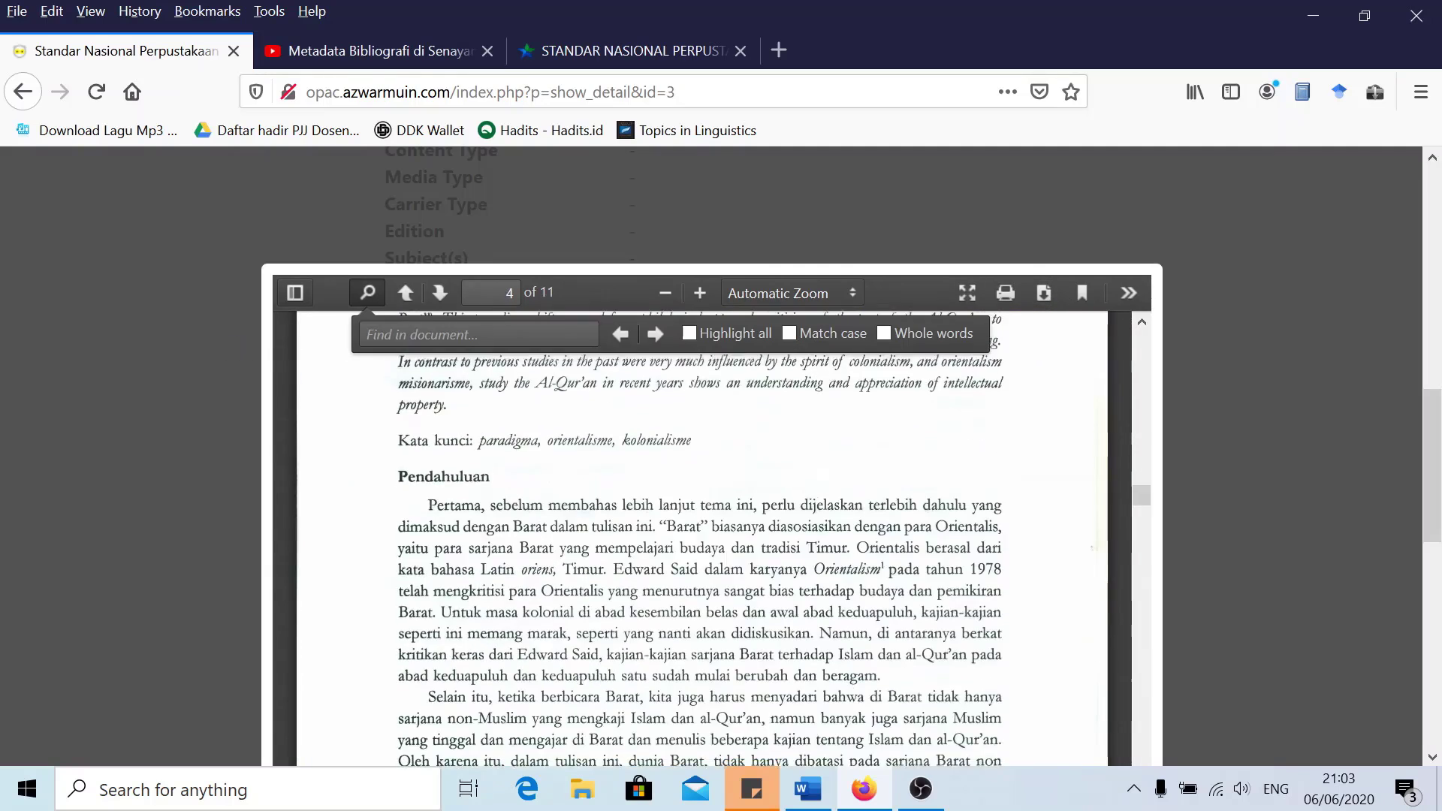
scroll(911, 554, "down", 5)
scroll(911, 554, "up", 14)
scroll(1277, 586, "down", 8)
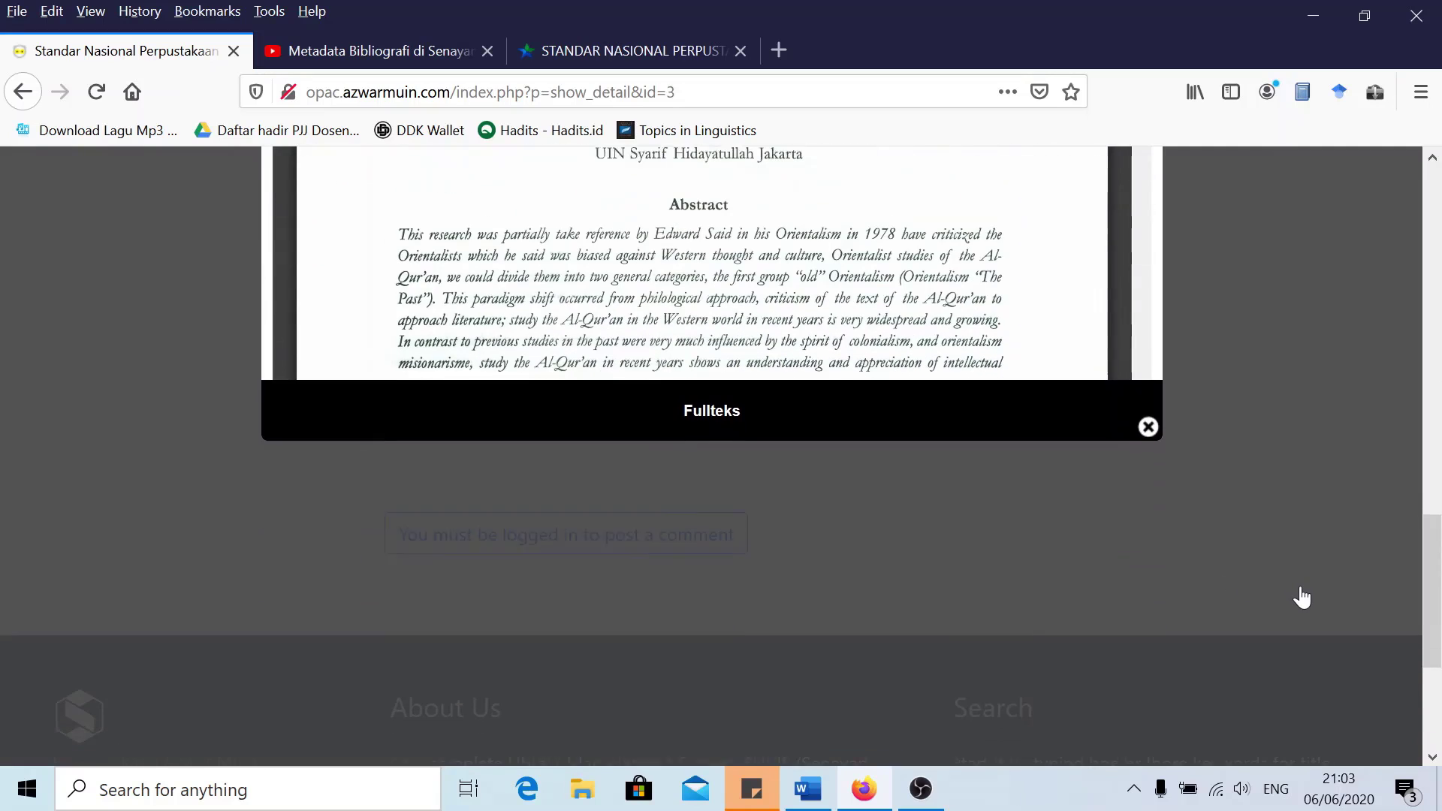
left_click(1148, 422)
scroll(750, 499, "up", 5)
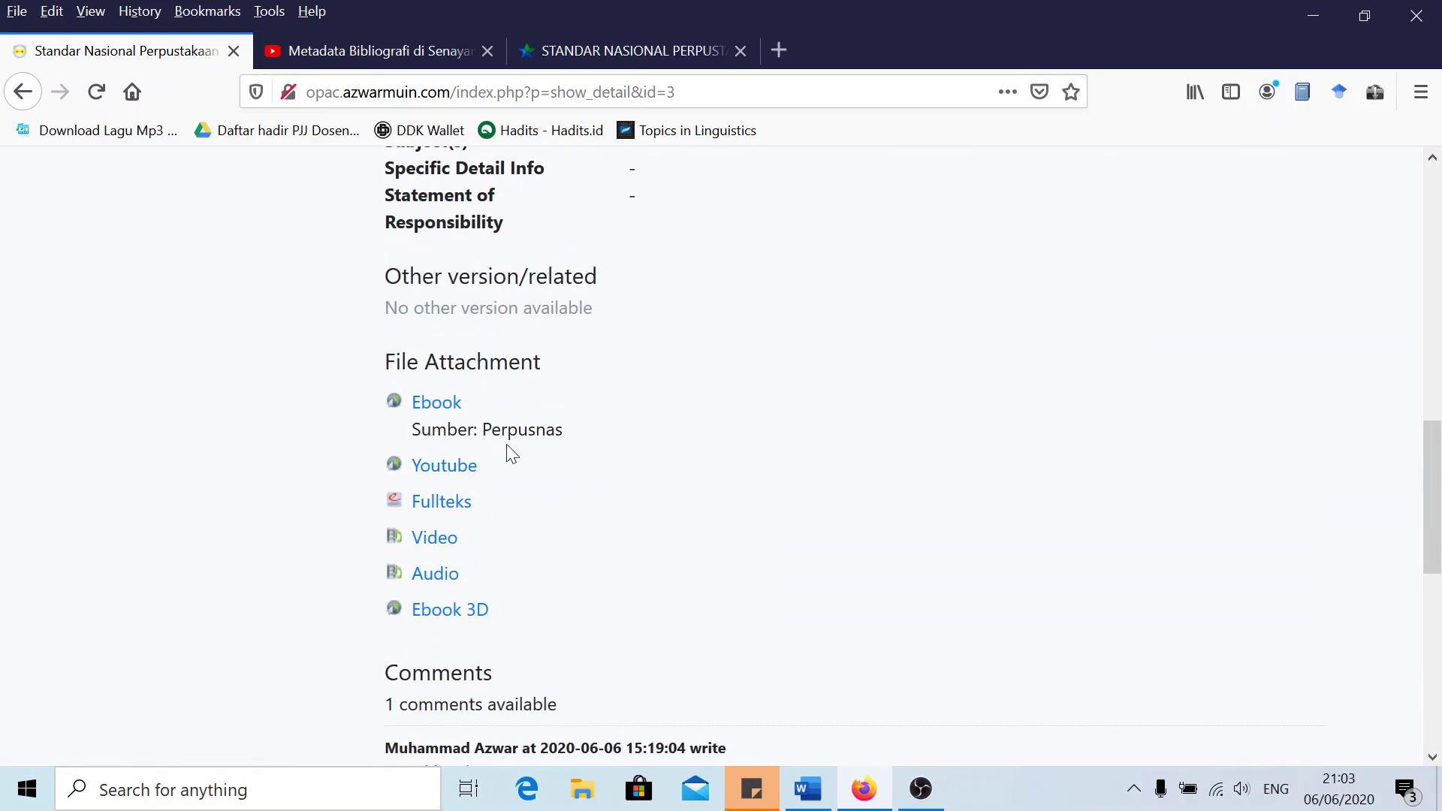
left_click(424, 551)
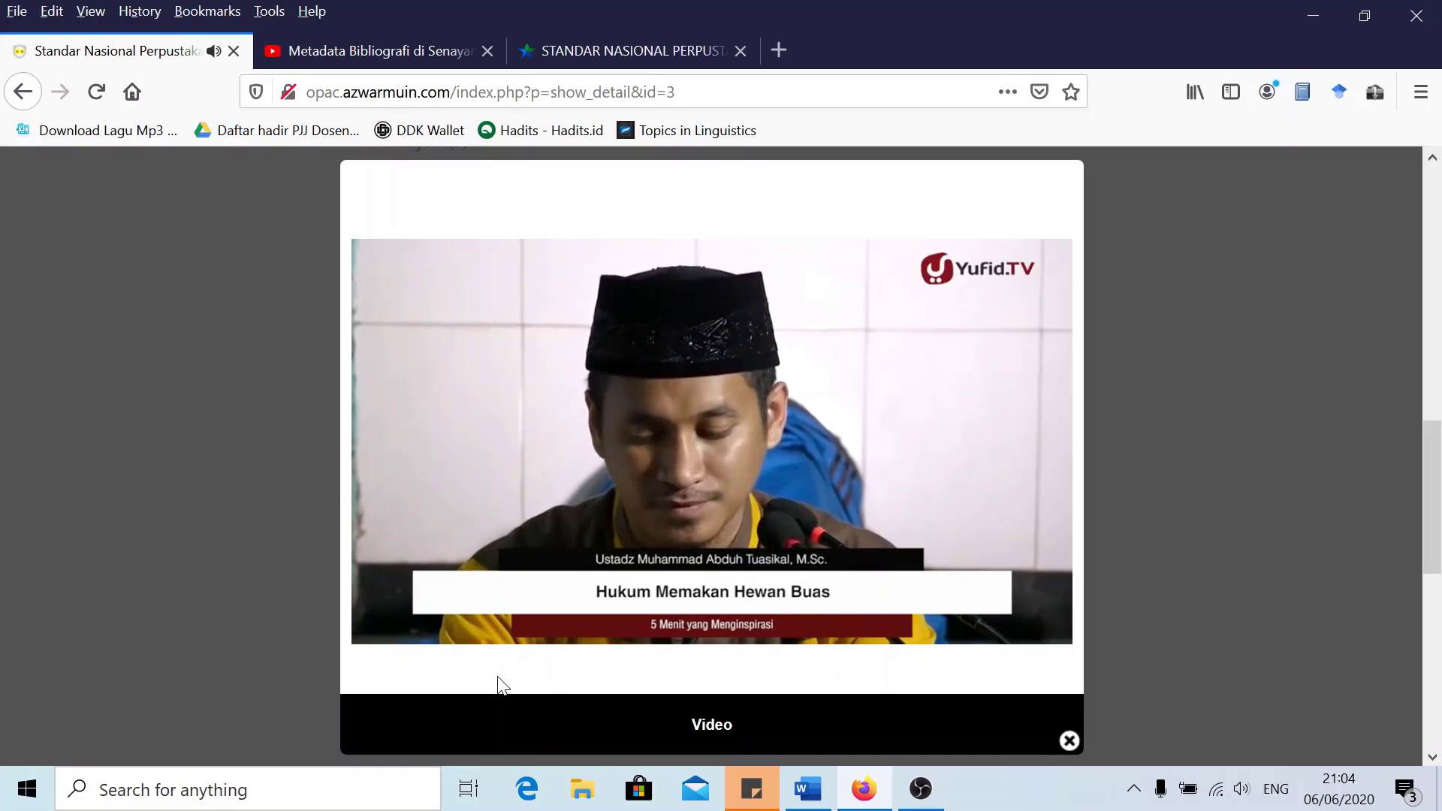
mouse_move(377, 622)
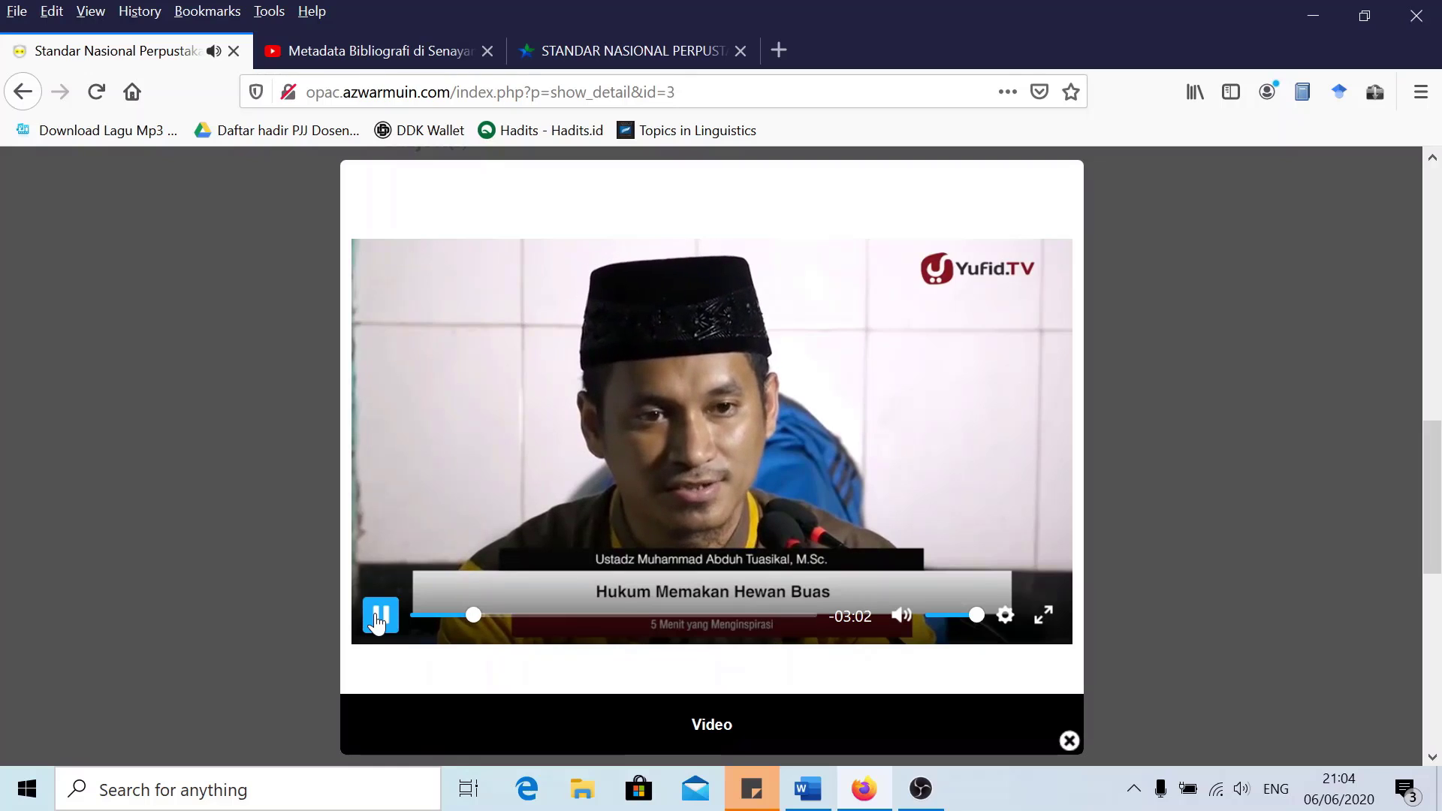
left_click(377, 622)
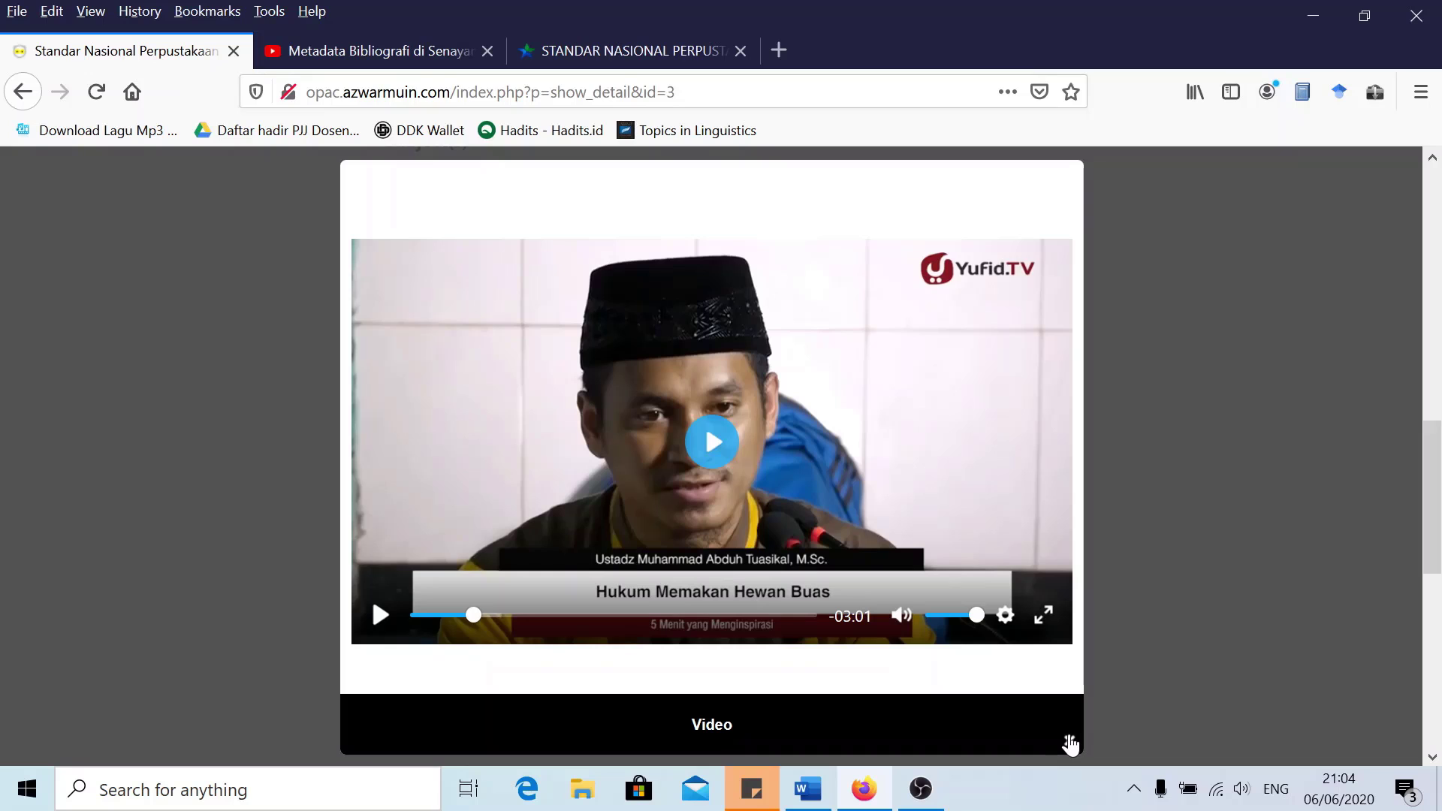
left_click(1070, 743)
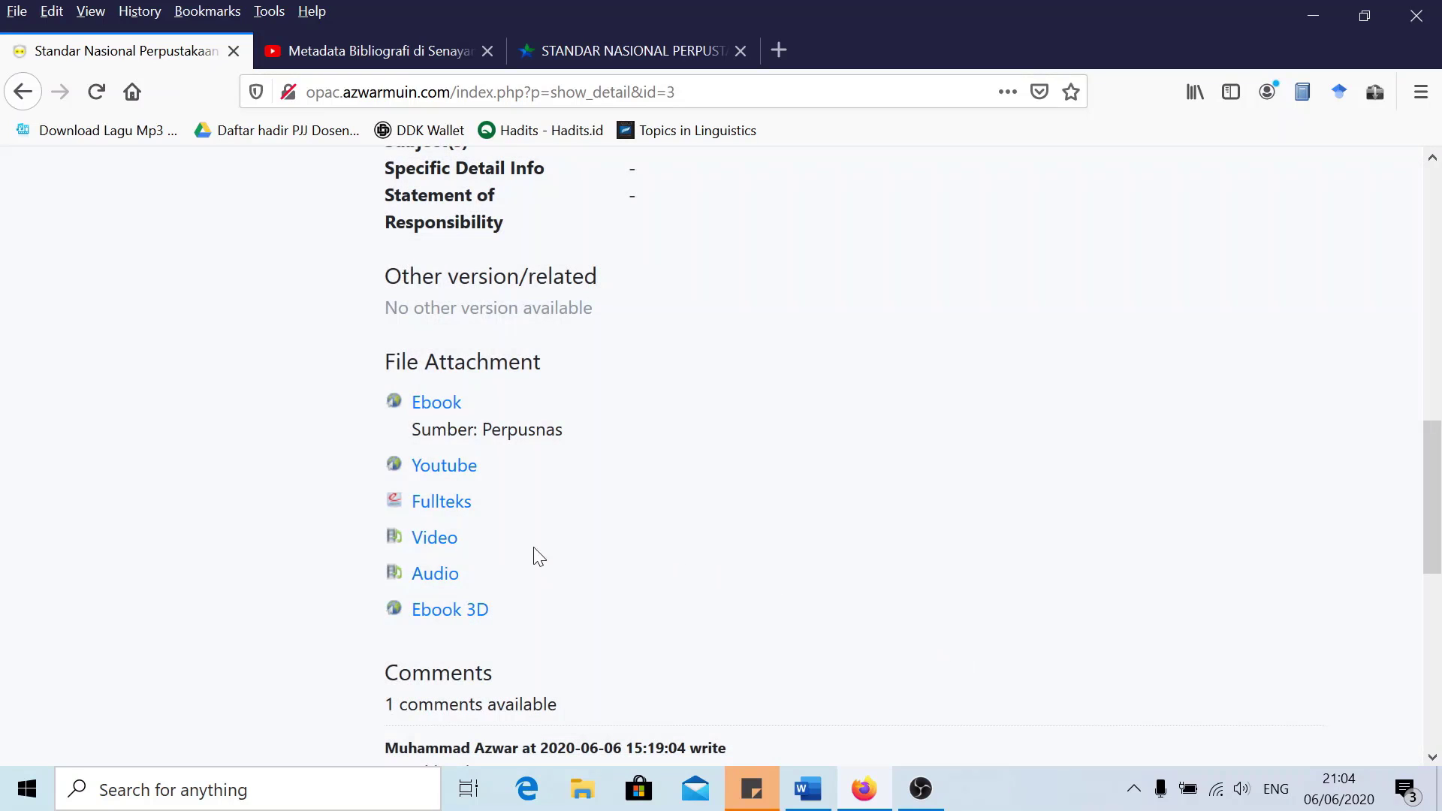
Play the Audio attachment briefly, pause it, and close the preview back to the File Attachment list
left_click(432, 576)
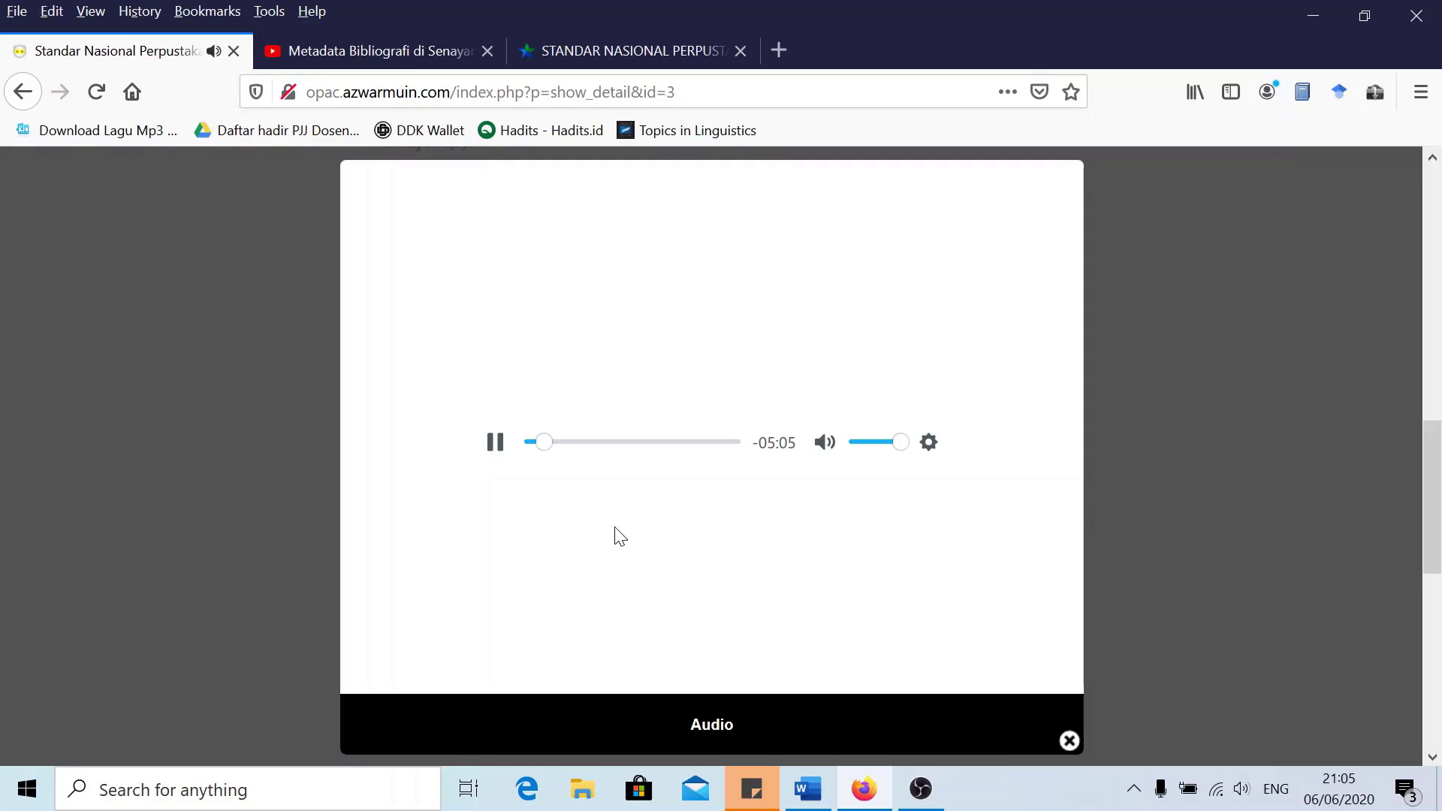
left_click(496, 442)
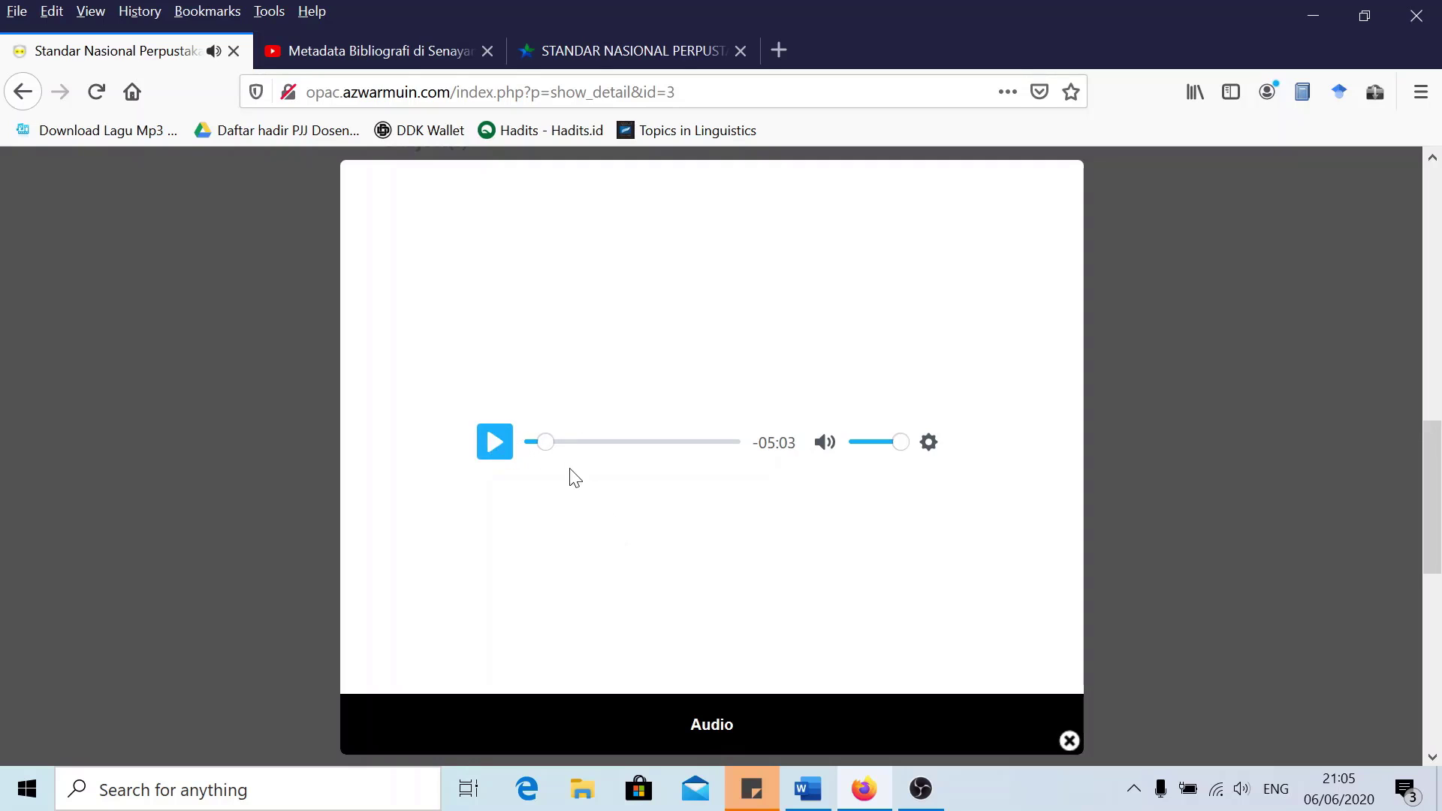
left_click(1069, 742)
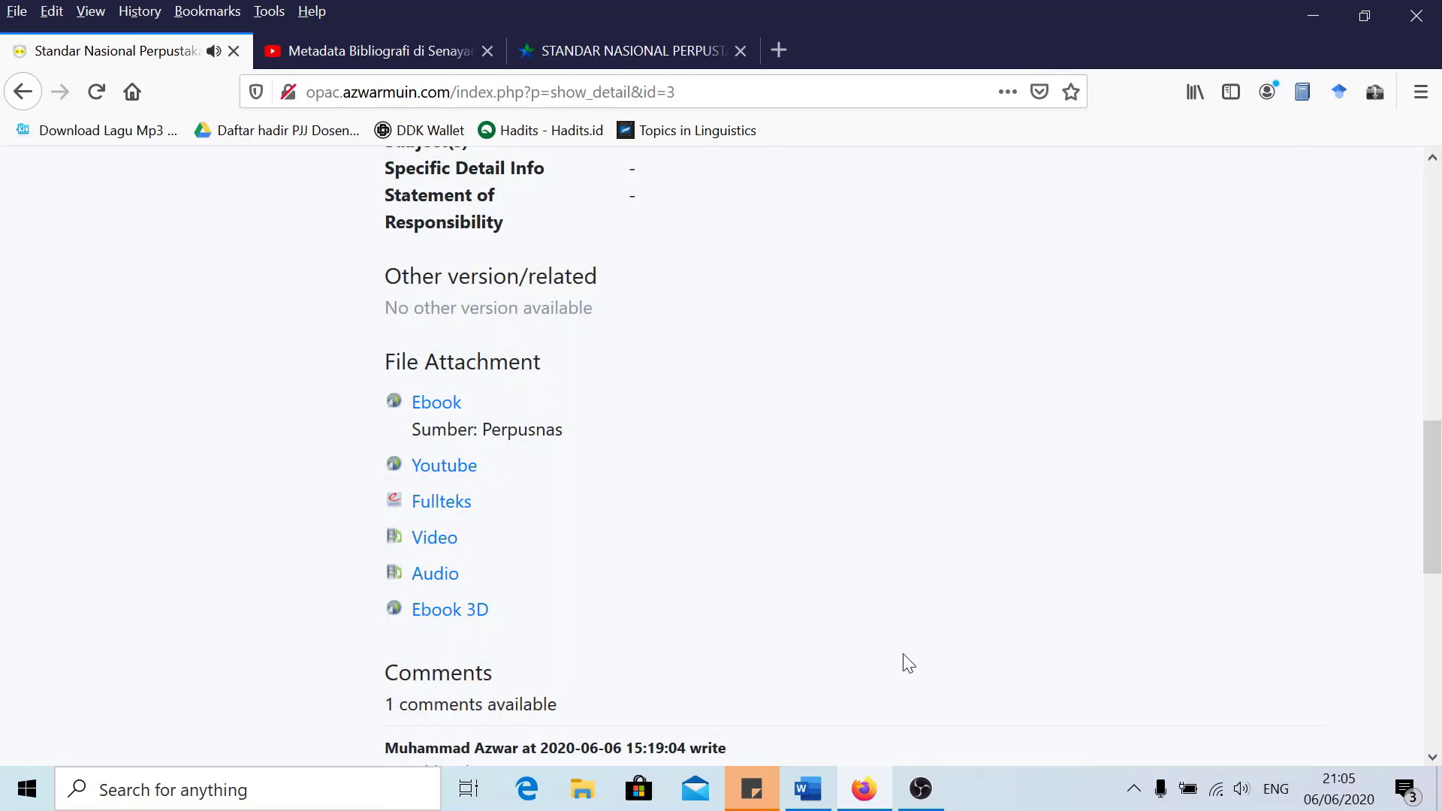
scroll(739, 558, "down", 3)
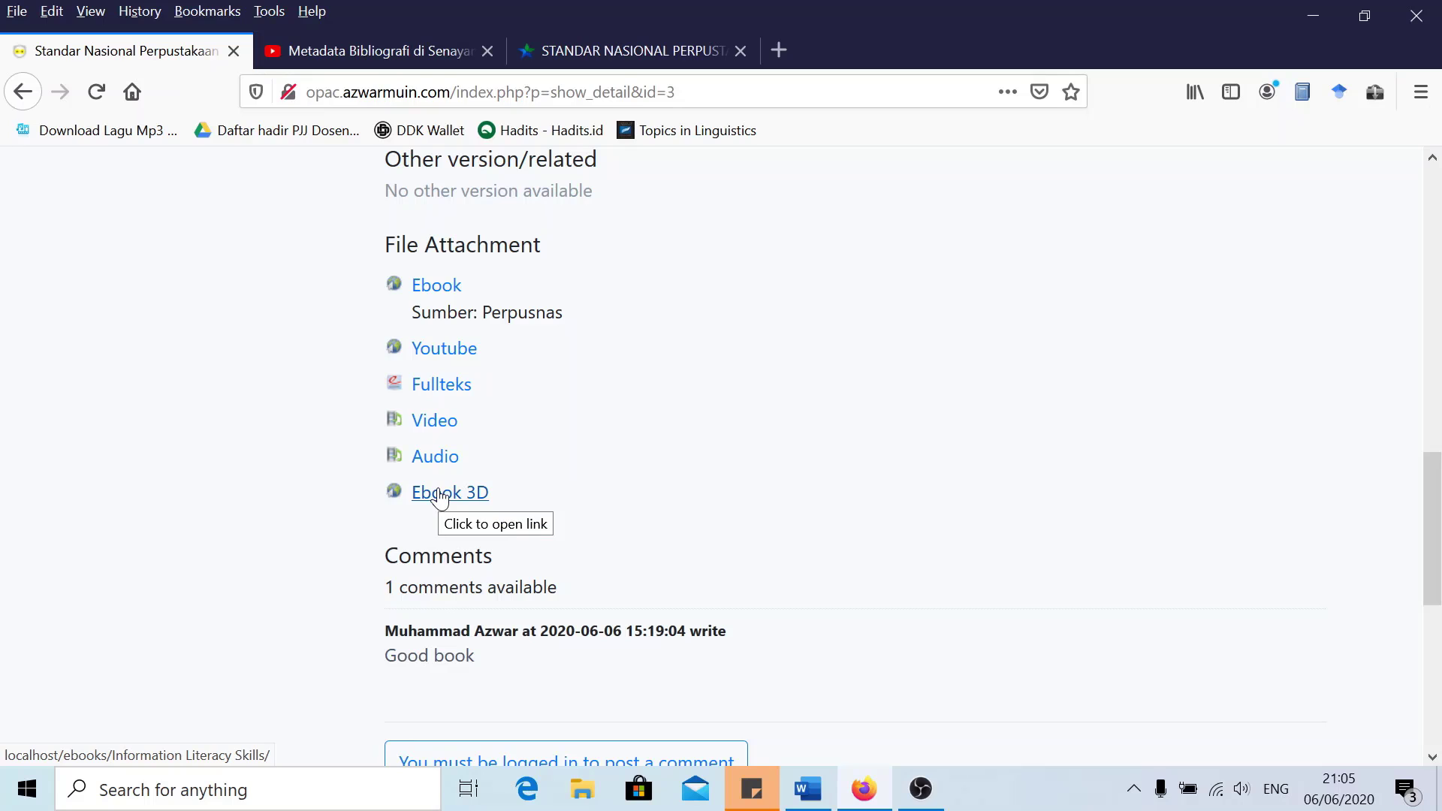
Open the Ebook 3D attachment with Flash allowed, then zoom the cover in and back out
left_click(442, 497)
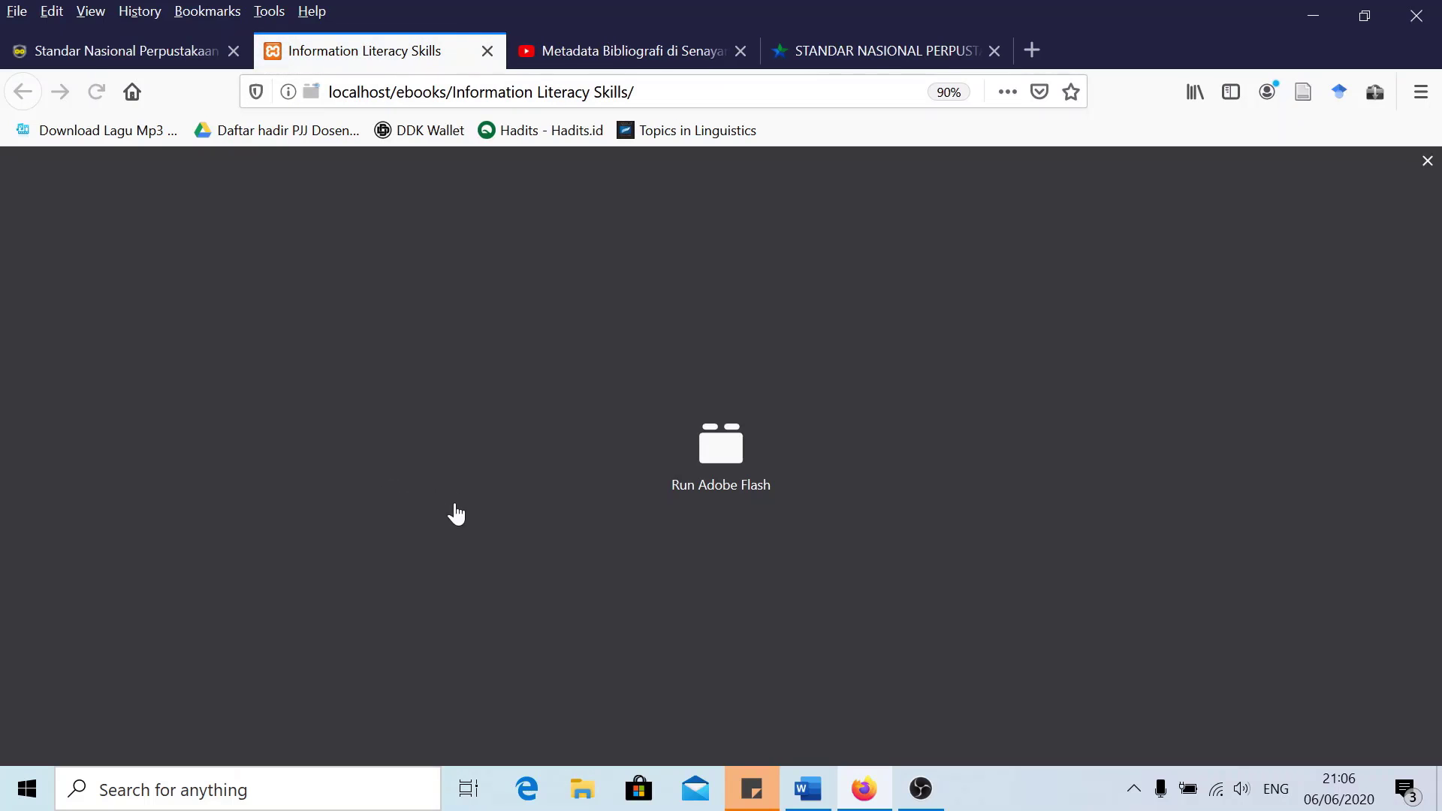
left_click(692, 478)
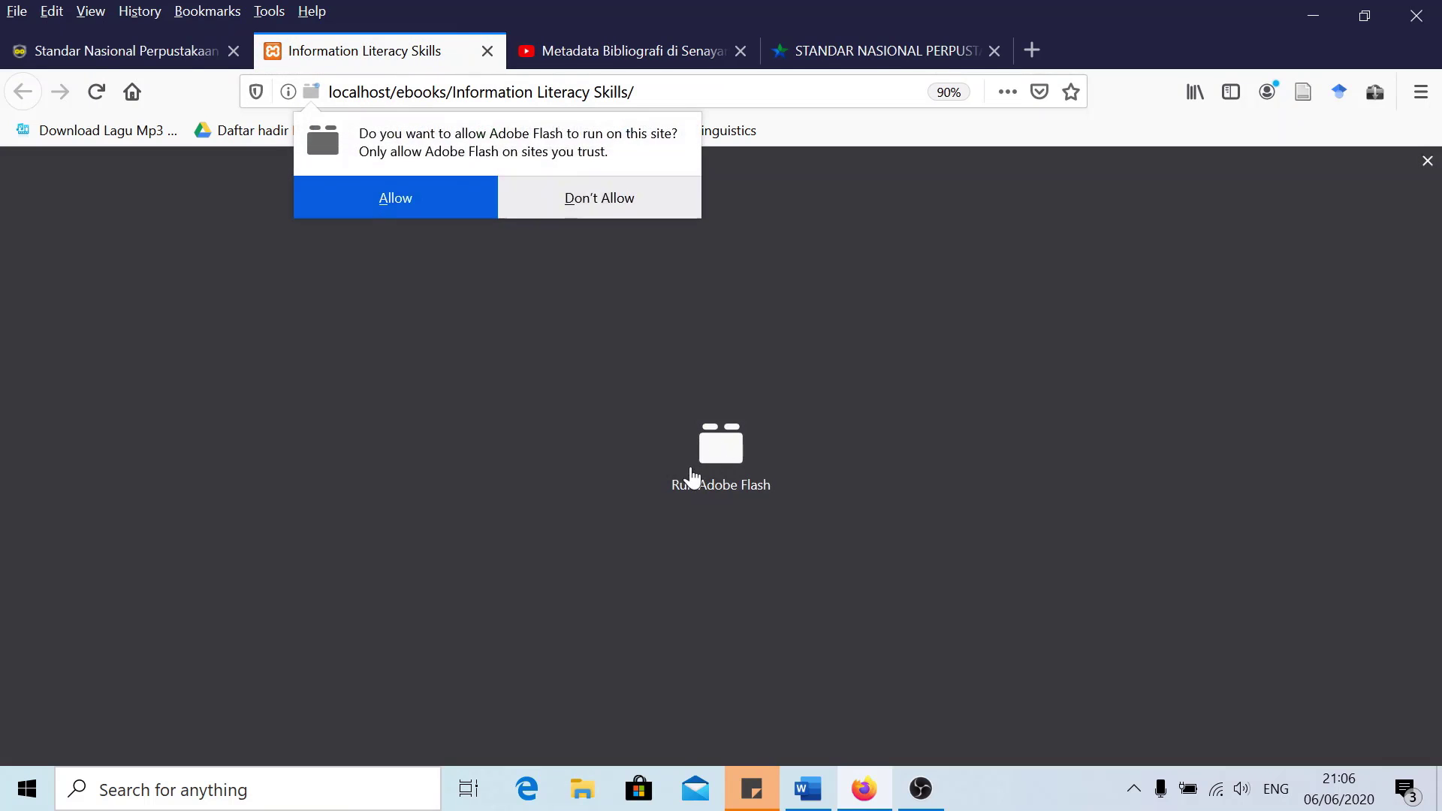
left_click(412, 198)
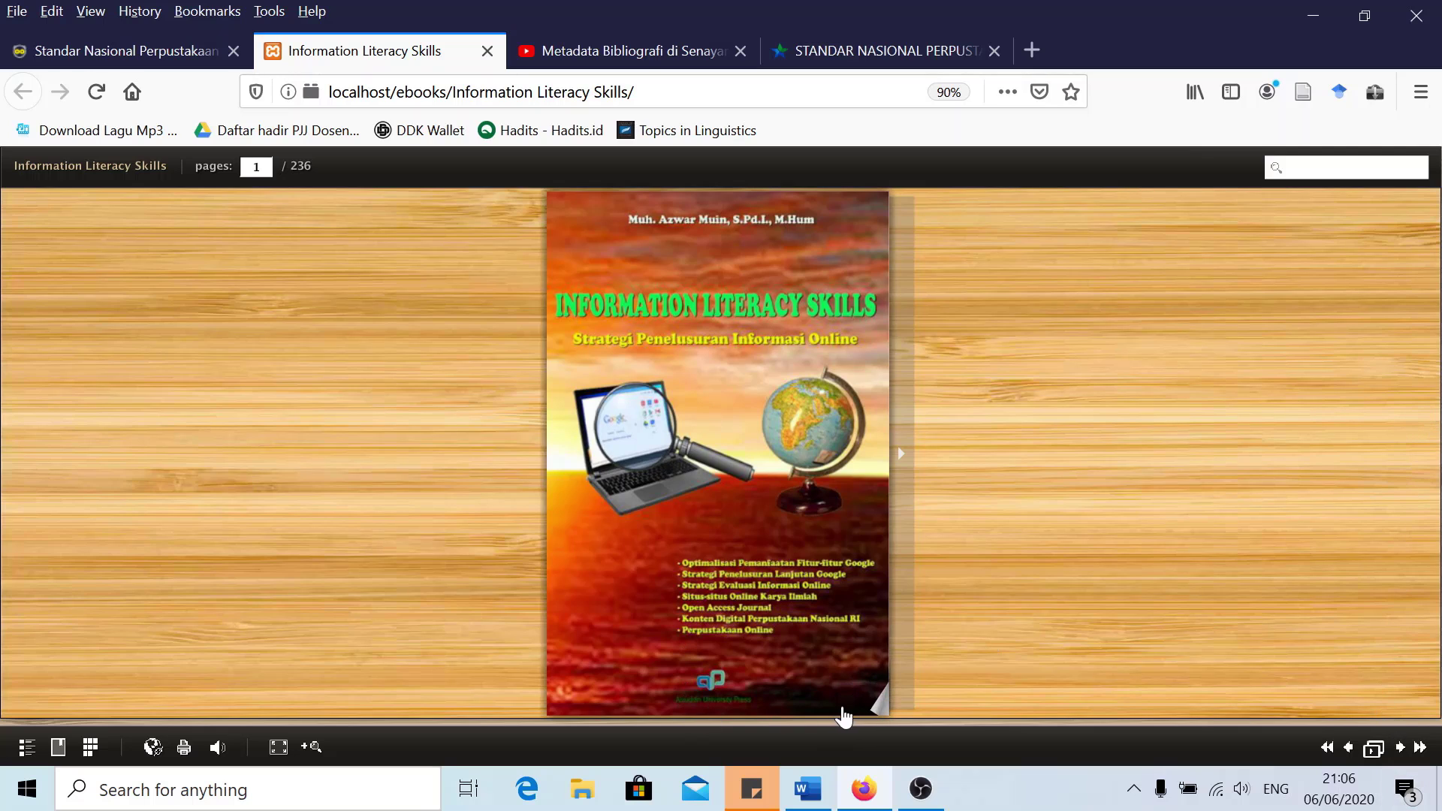
left_click(306, 748)
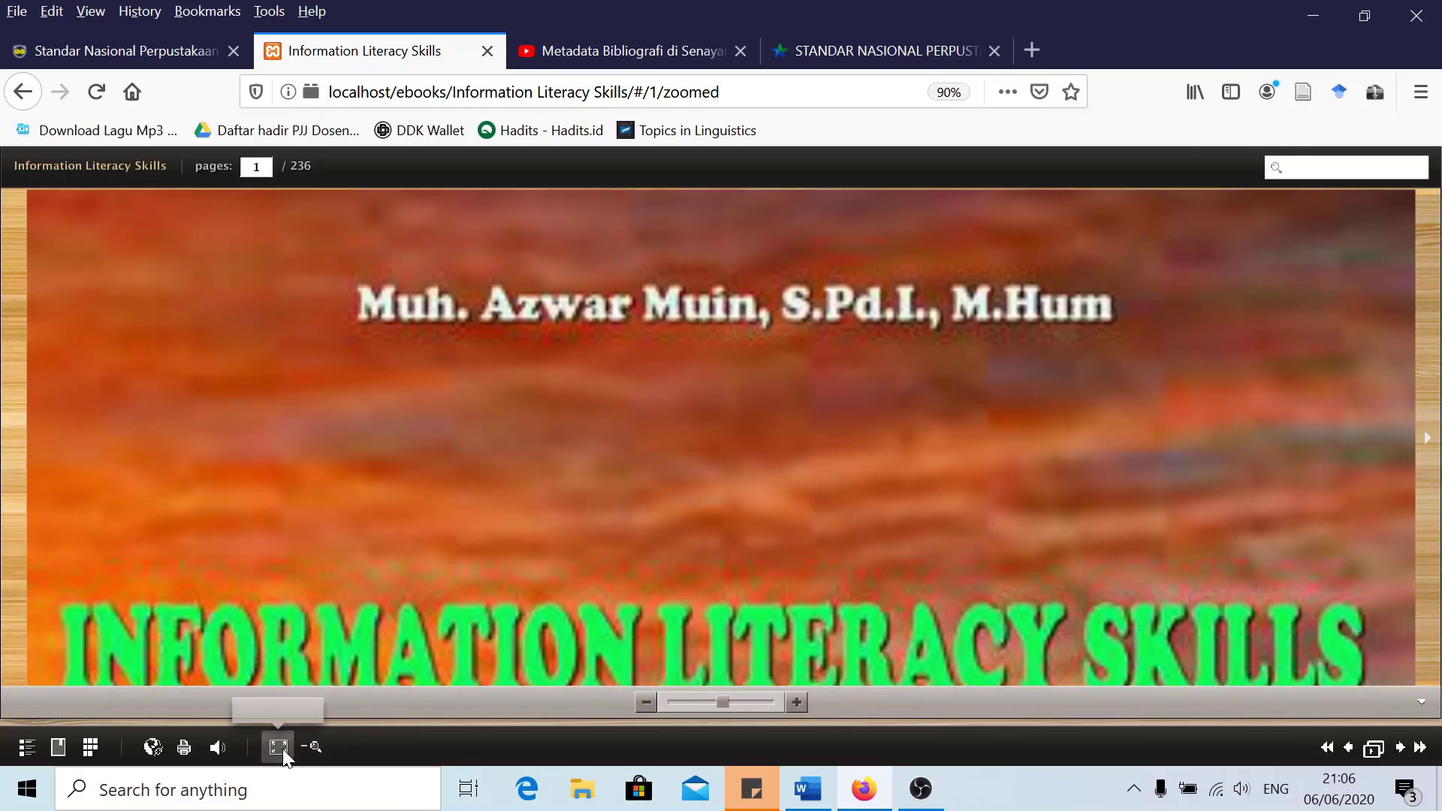
left_click(309, 747)
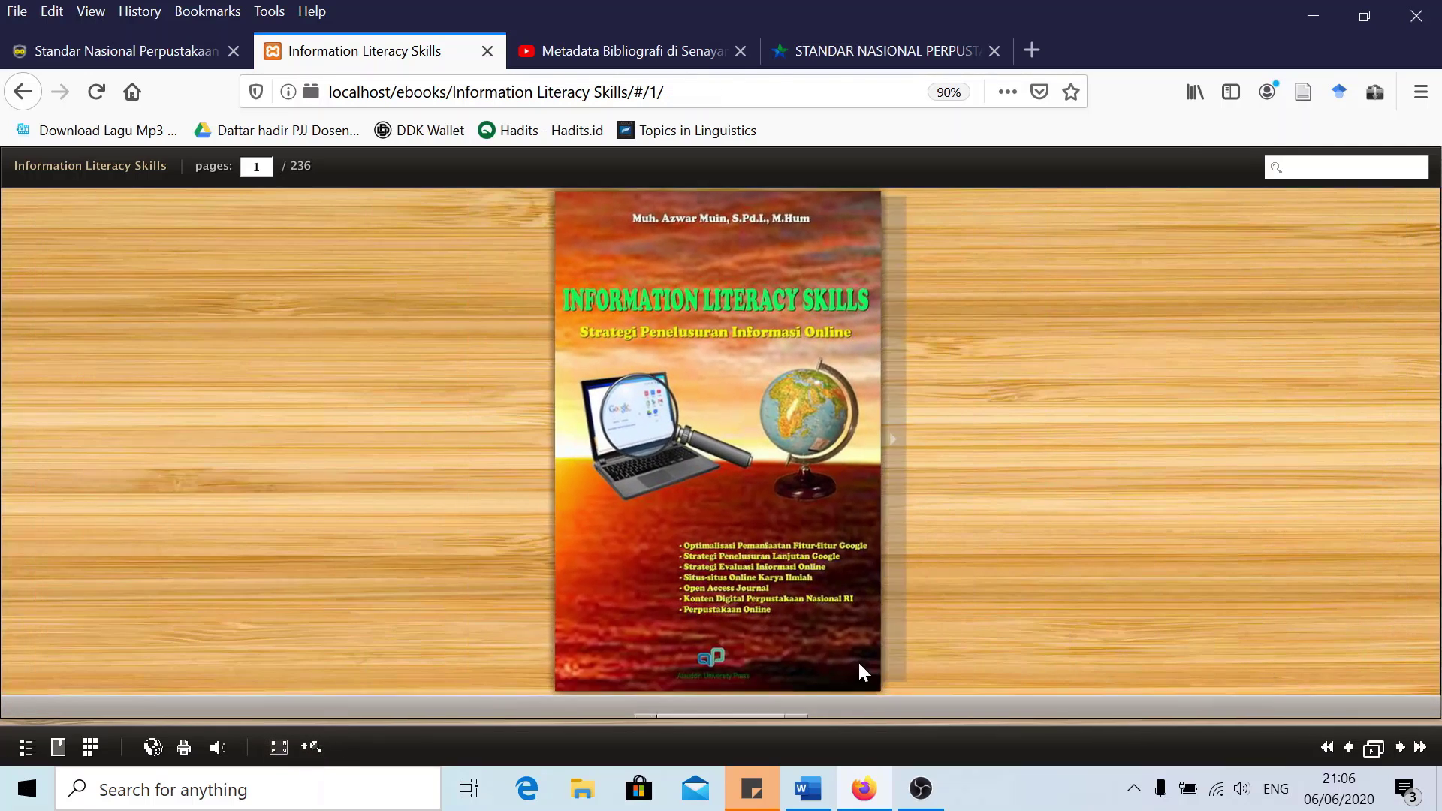
Flip through Sambutan Rektor, Kata Pengantar and Daftar Isi, jump to Literasi Informasi di Pendidikan Tinggi, then back to the cover
left_click(856, 687)
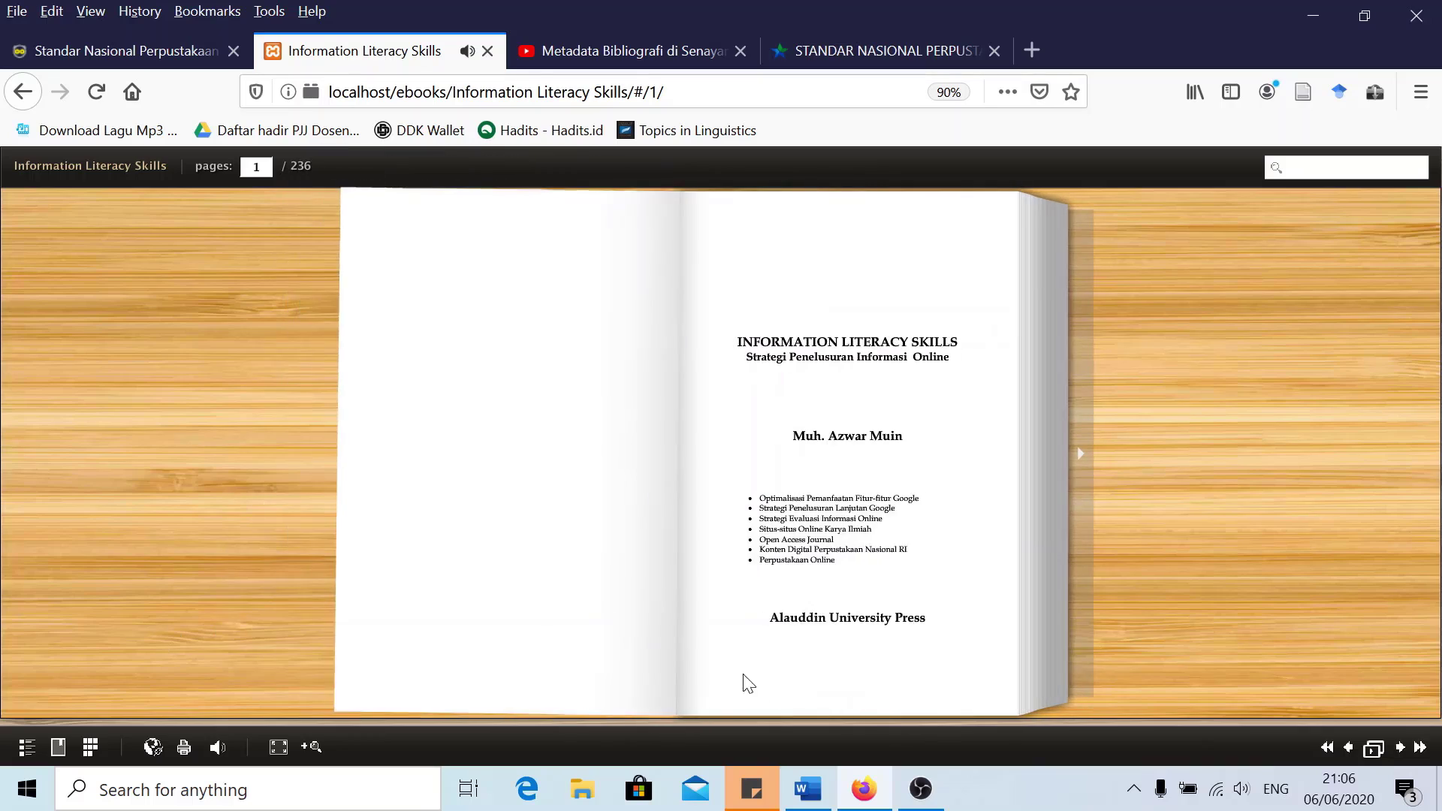
left_click_drag(1046, 708, 280, 583)
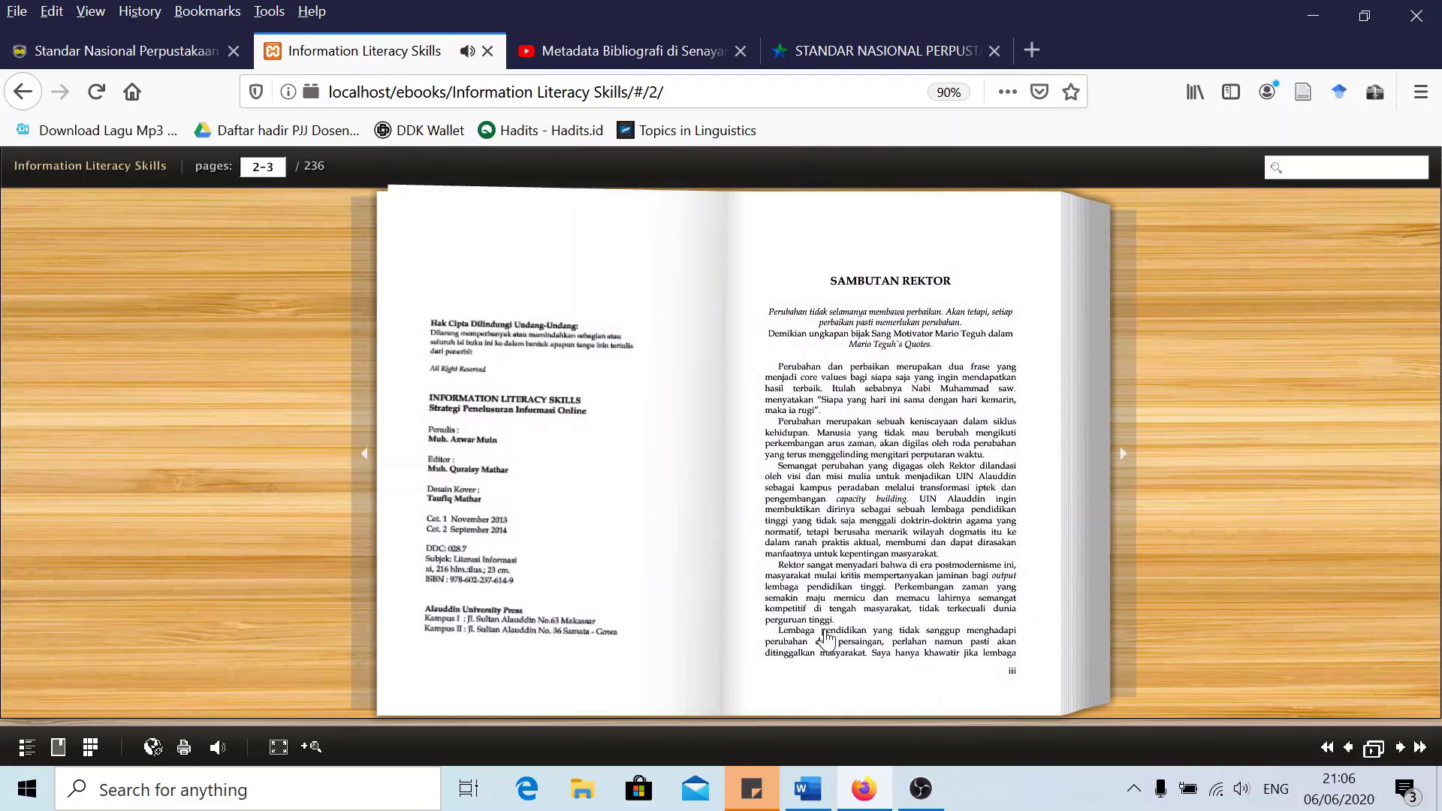
left_click_drag(1040, 698, 283, 595)
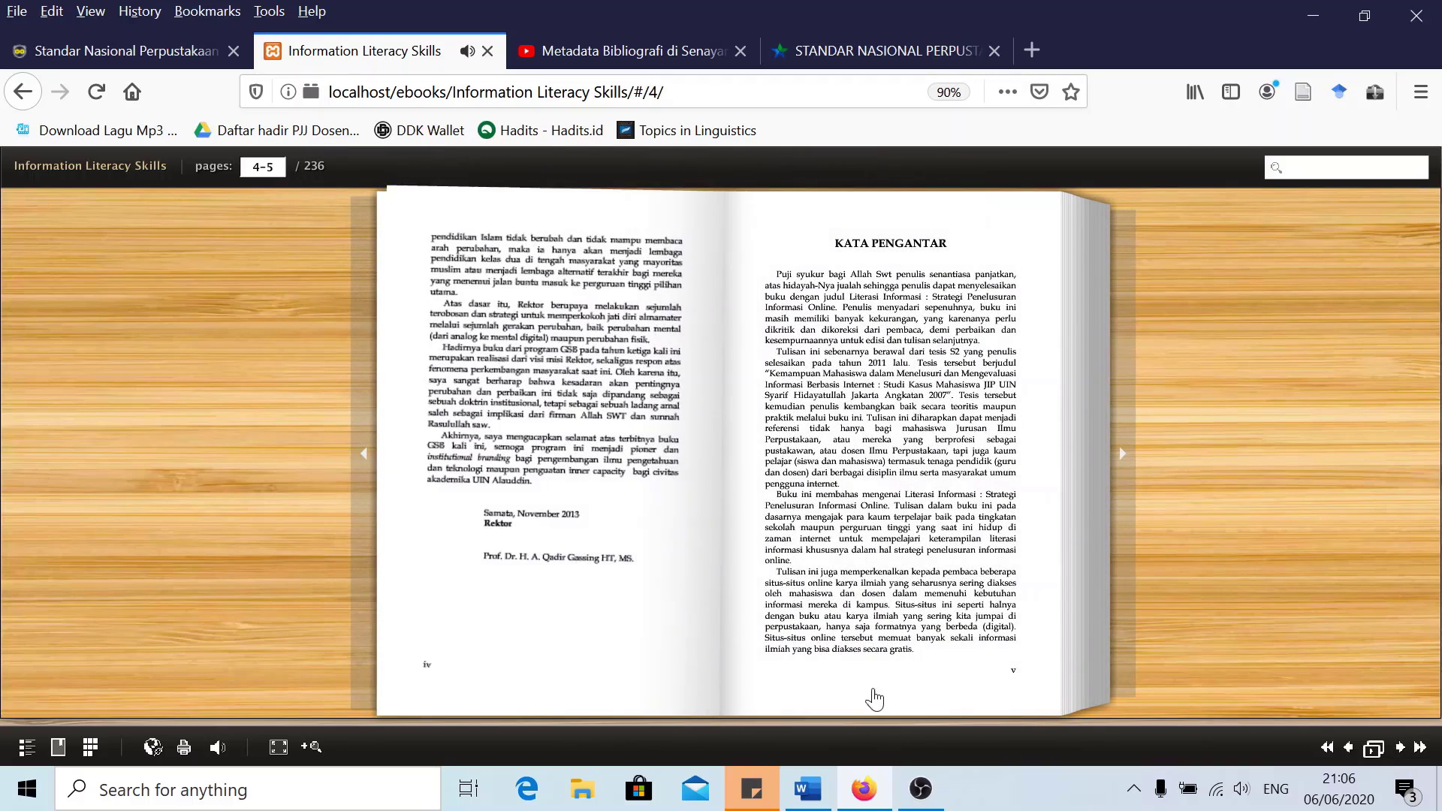
left_click_drag(1044, 710, 312, 593)
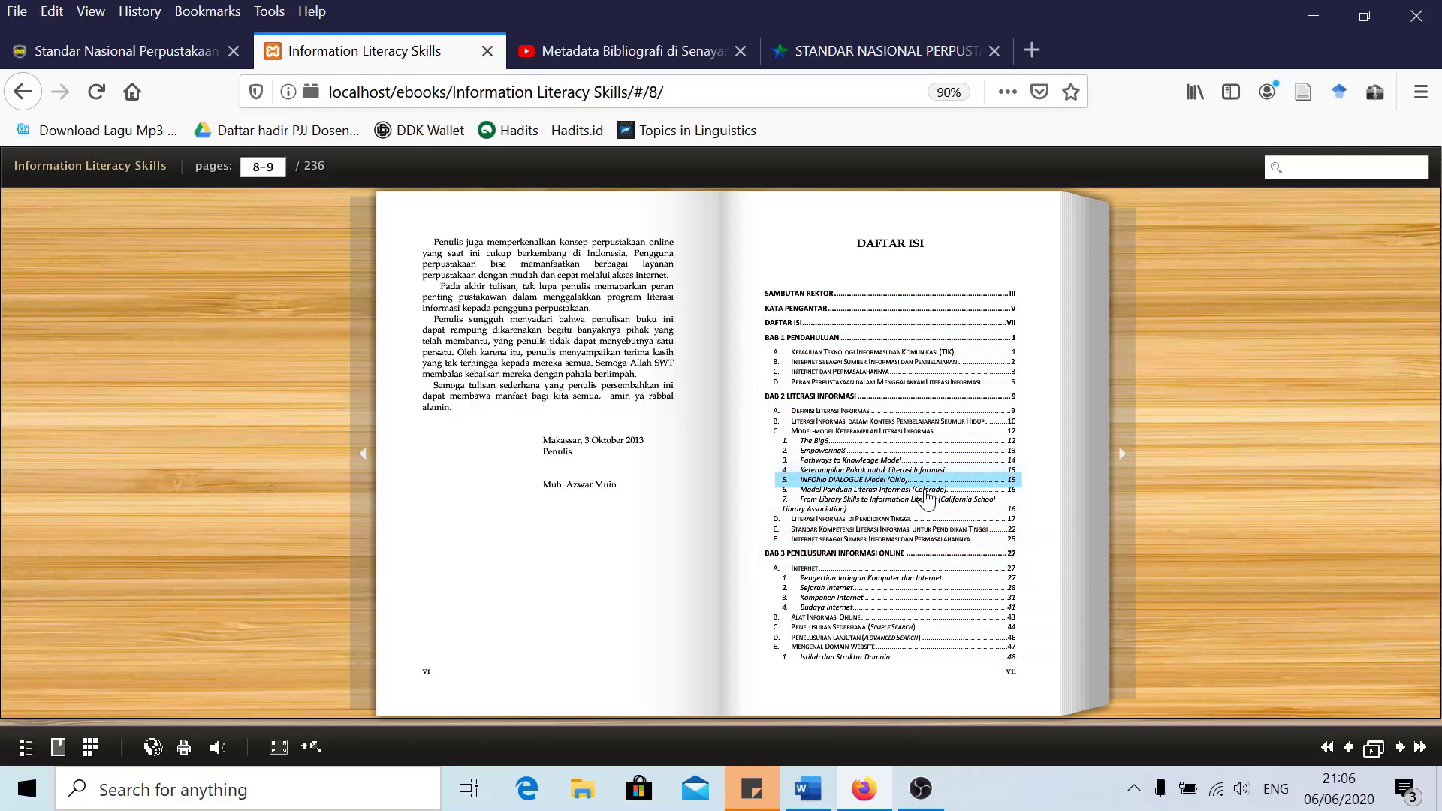
left_click(845, 521)
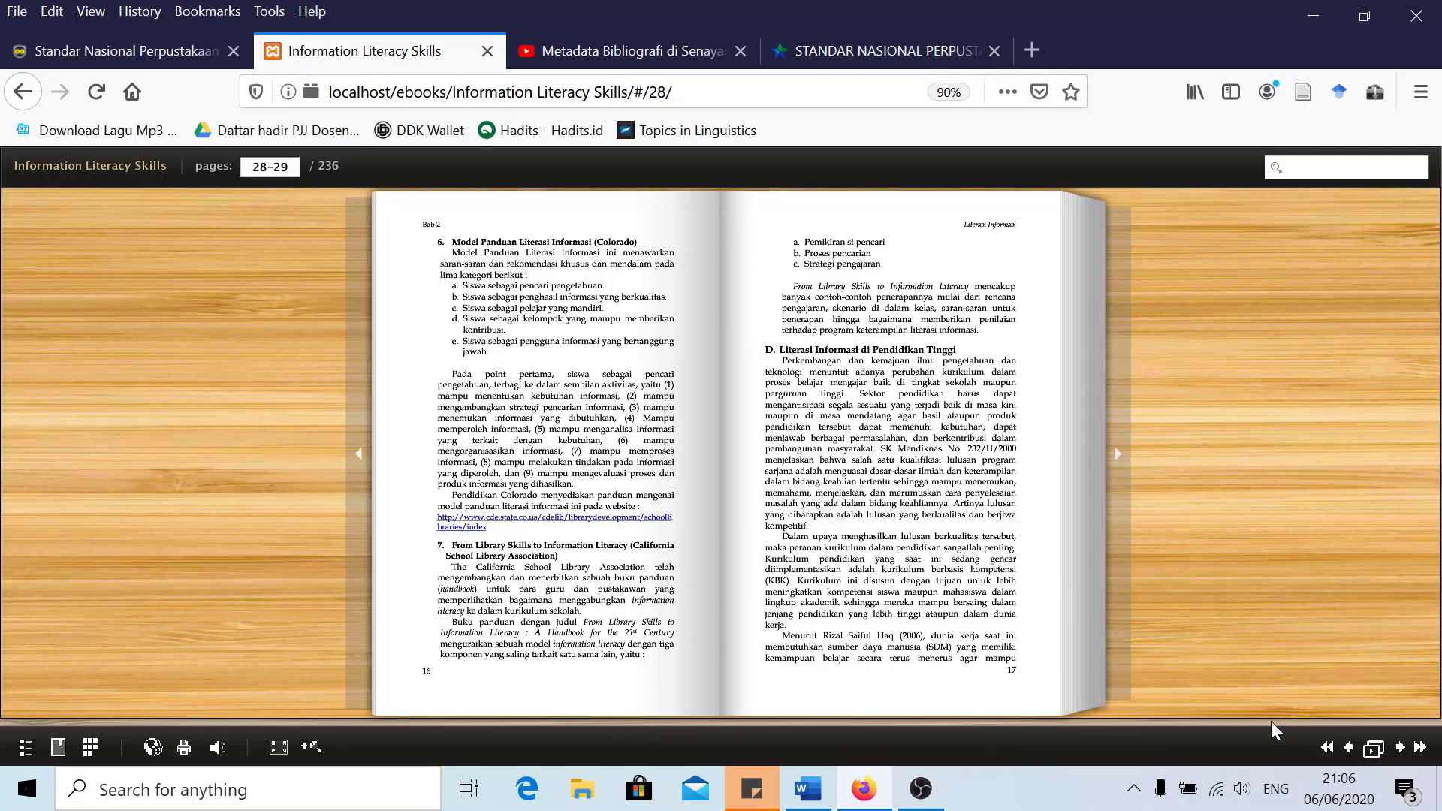
left_click(1320, 747)
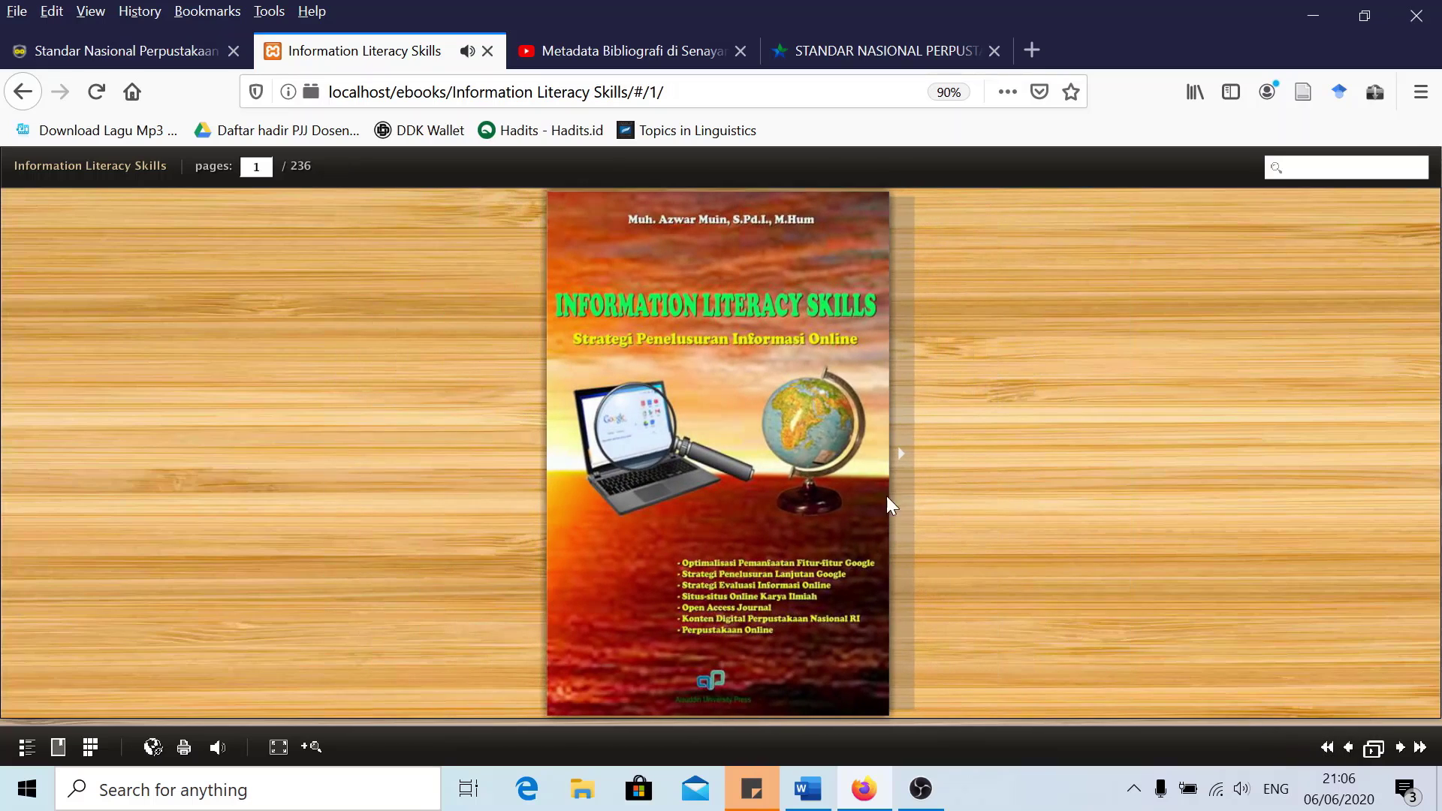
Close the ebook, Metadata Bibliografi video and Standar Nasional PDF tabs
left_click(486, 51)
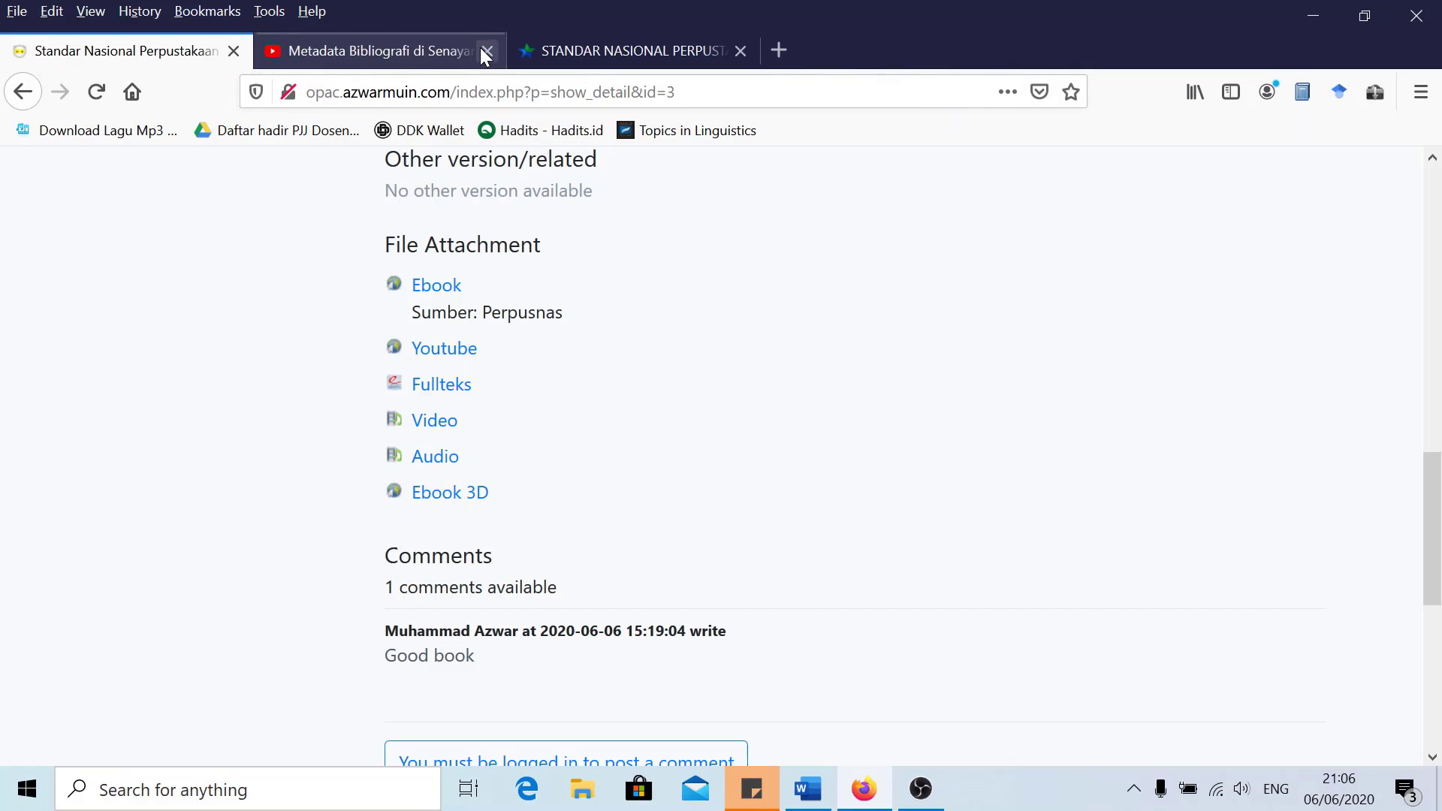
left_click(428, 48)
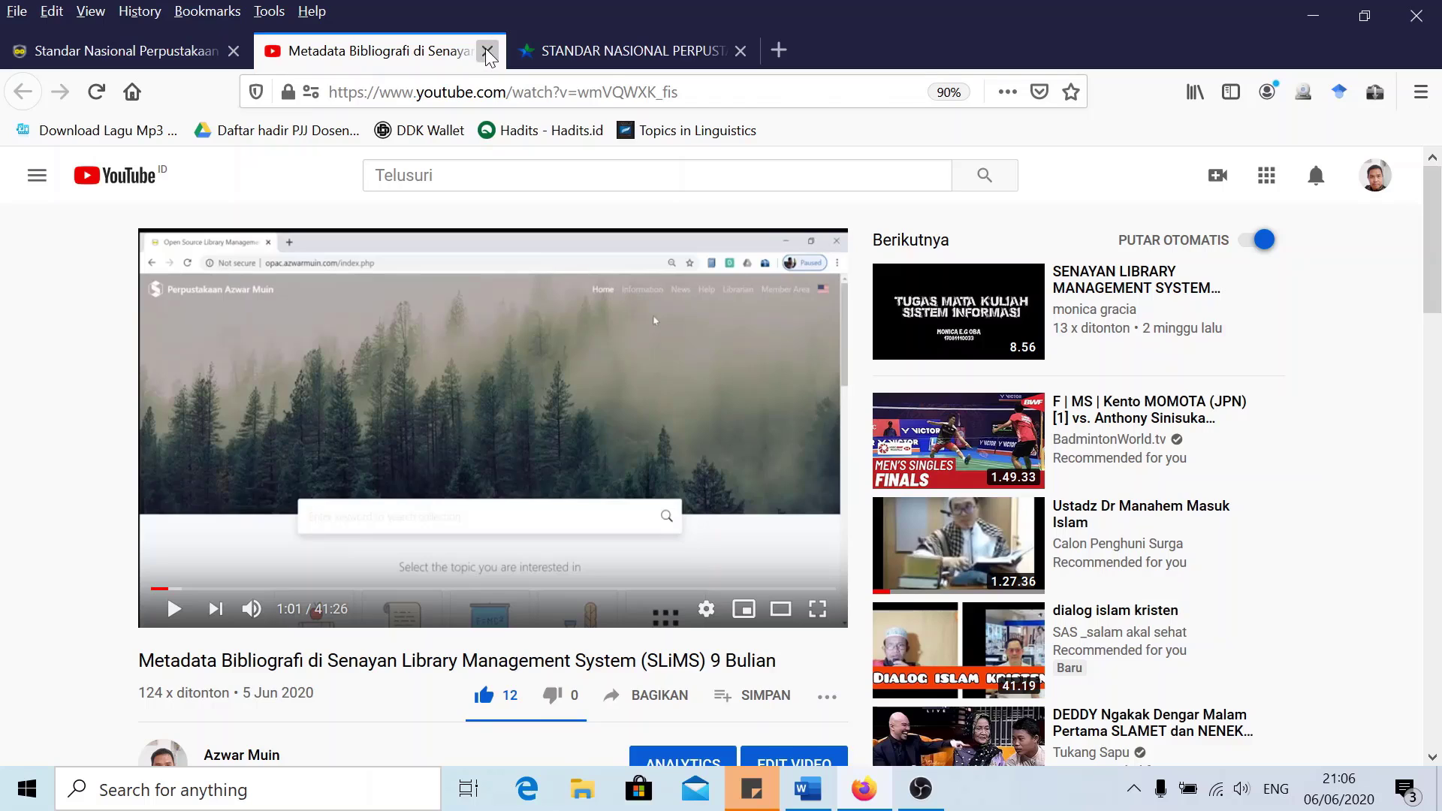
left_click(486, 51)
left_click(486, 51)
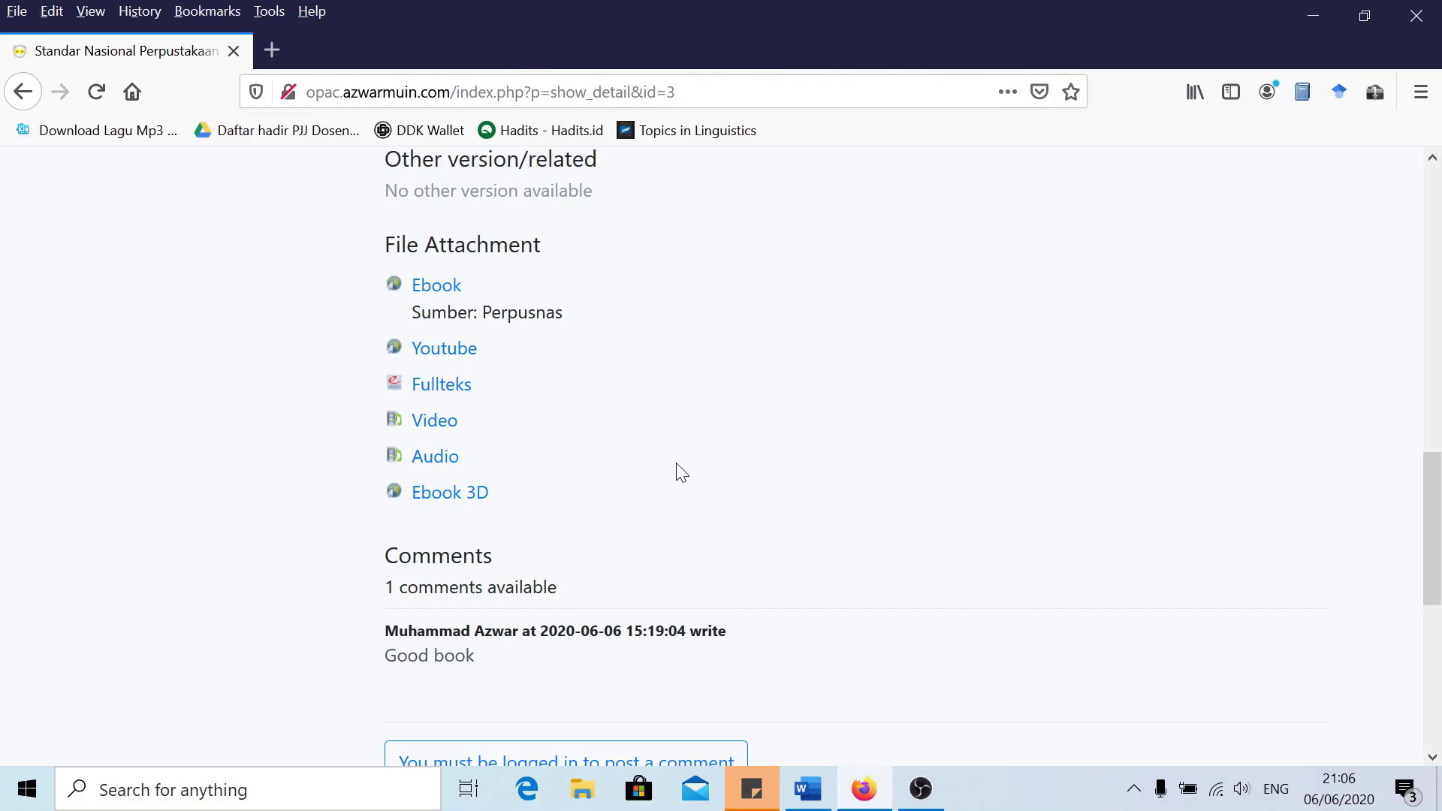
scroll(687, 484, "up", 1)
scroll(661, 495, "down", 2)
scroll(489, 406, "up", 3)
scroll(573, 434, "down", 3)
scroll(586, 487, "up", 2)
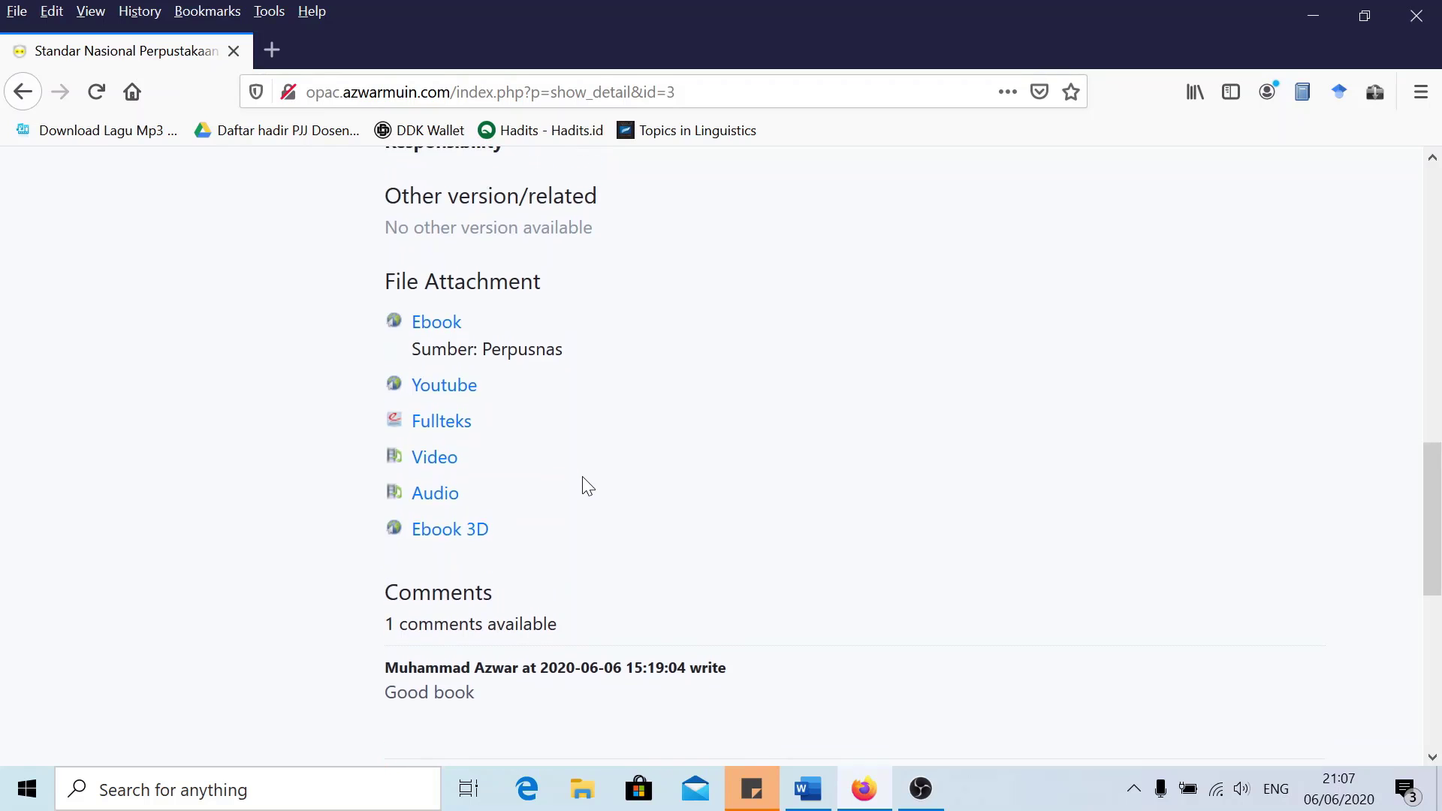
scroll(540, 467, "up", 2)
scroll(579, 460, "up", 10)
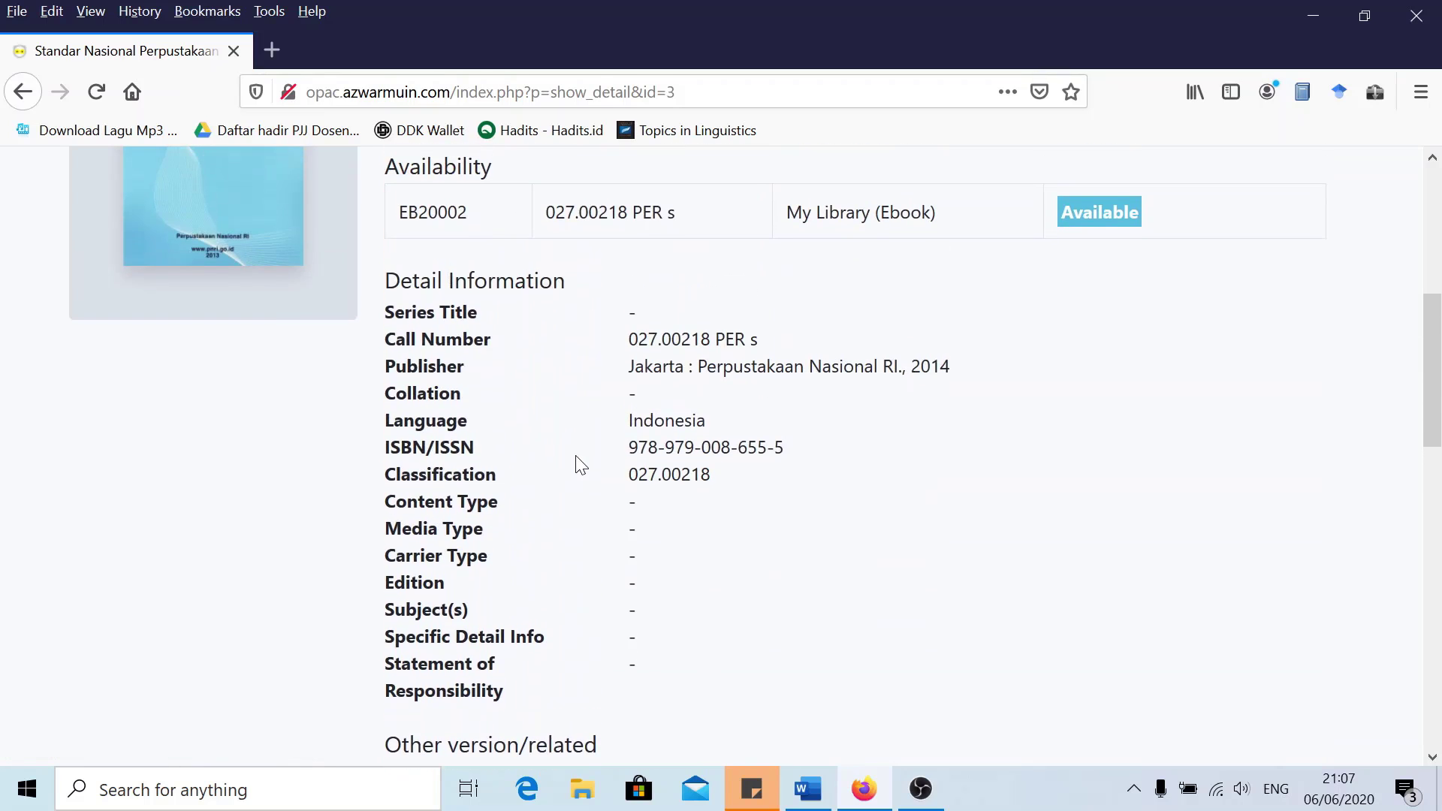
scroll(623, 454, "down", 6)
scroll(622, 454, "down", 7)
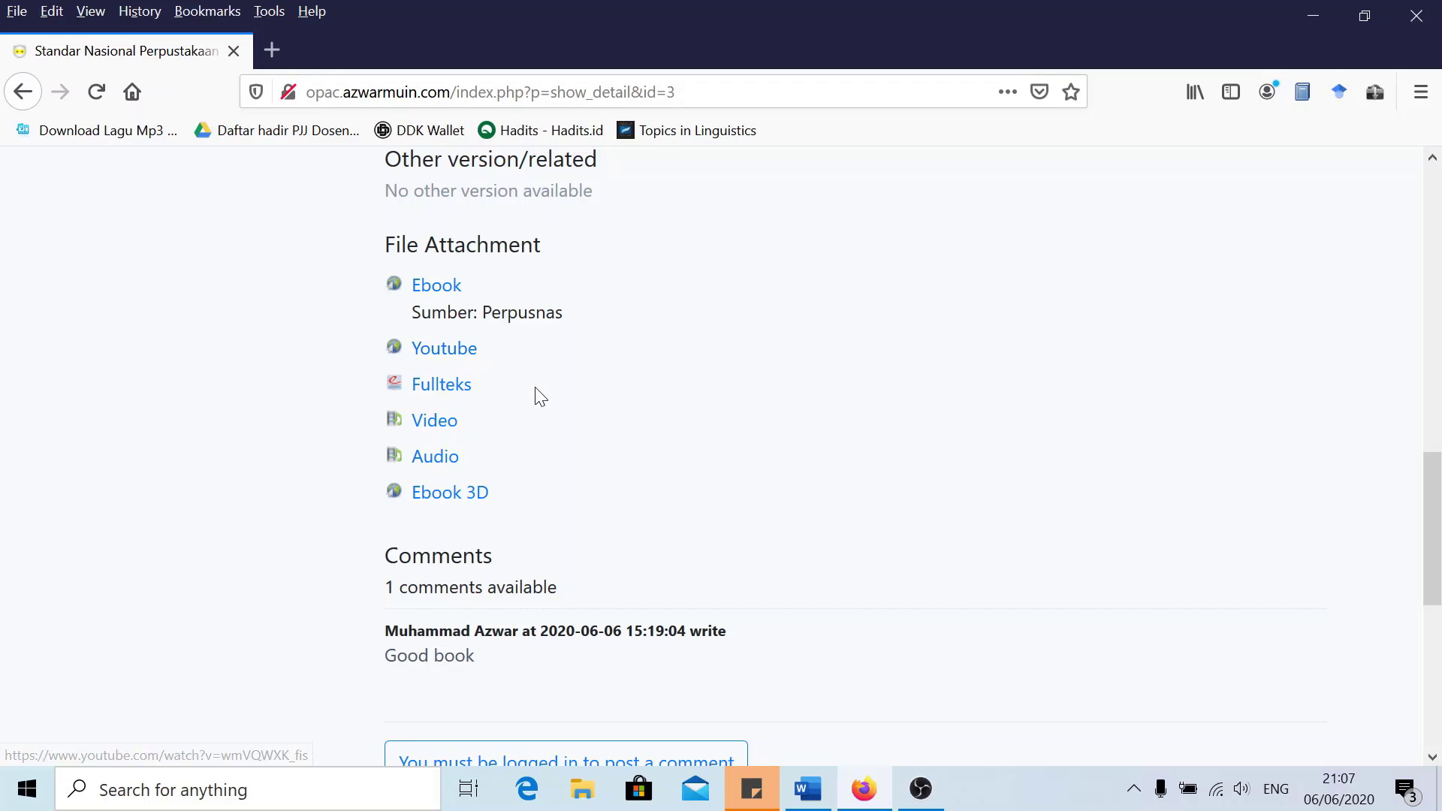
scroll(538, 395, "down", 3)
scroll(561, 392, "up", 12)
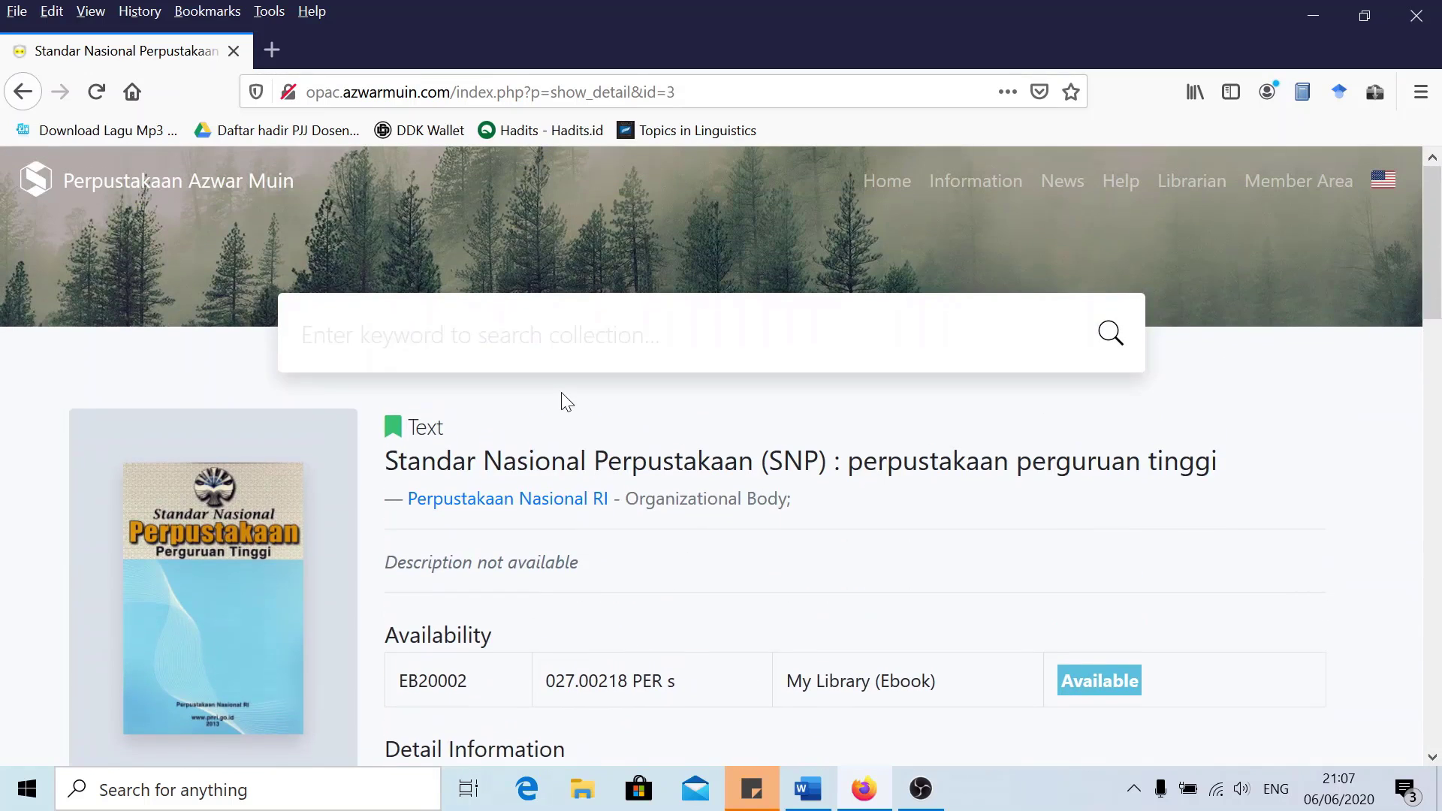
Go from the OPAC home page to the admin/ URL and open the Bibliography list
left_click(235, 187)
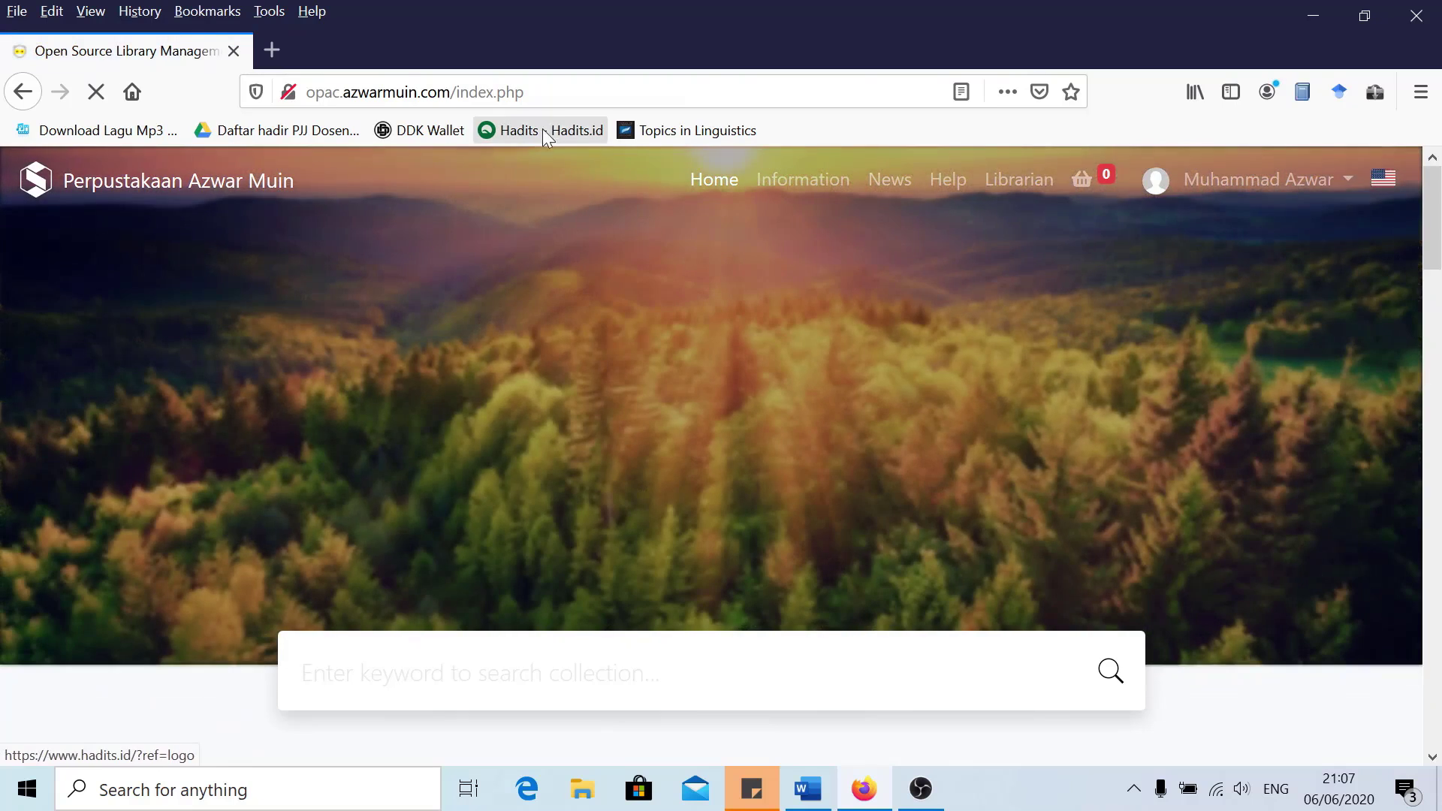
left_click_drag(524, 91, 468, 92)
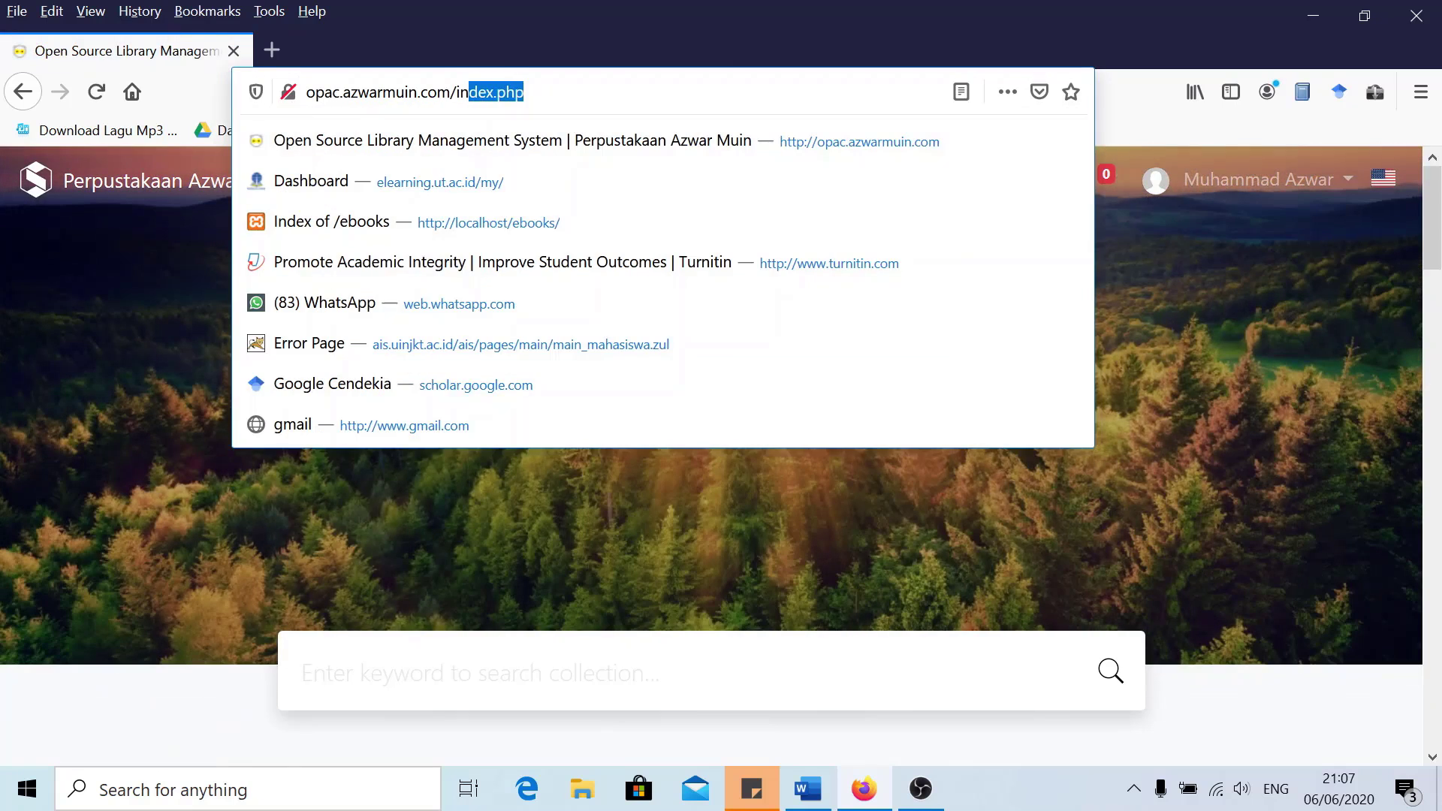
type("admin/")
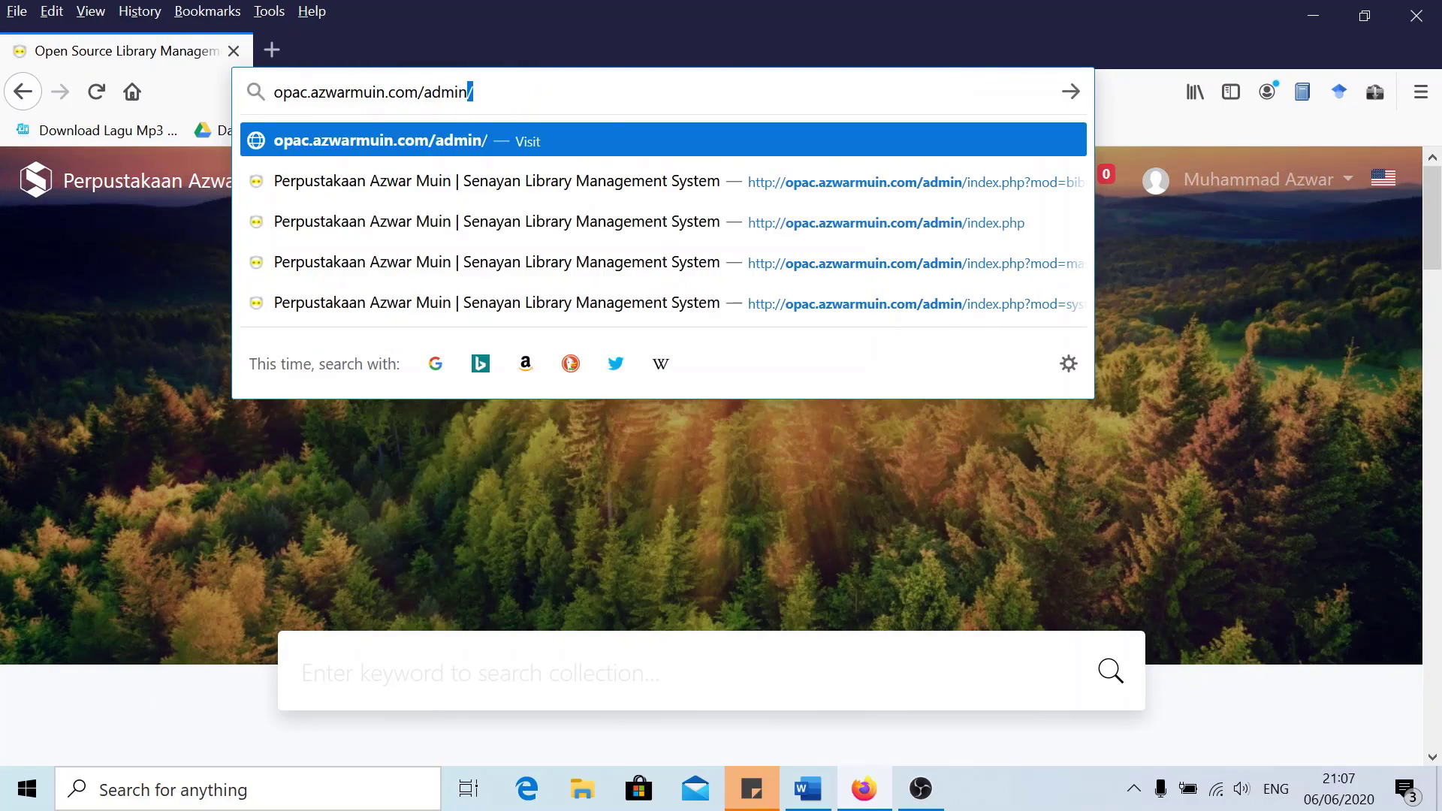
key("Return")
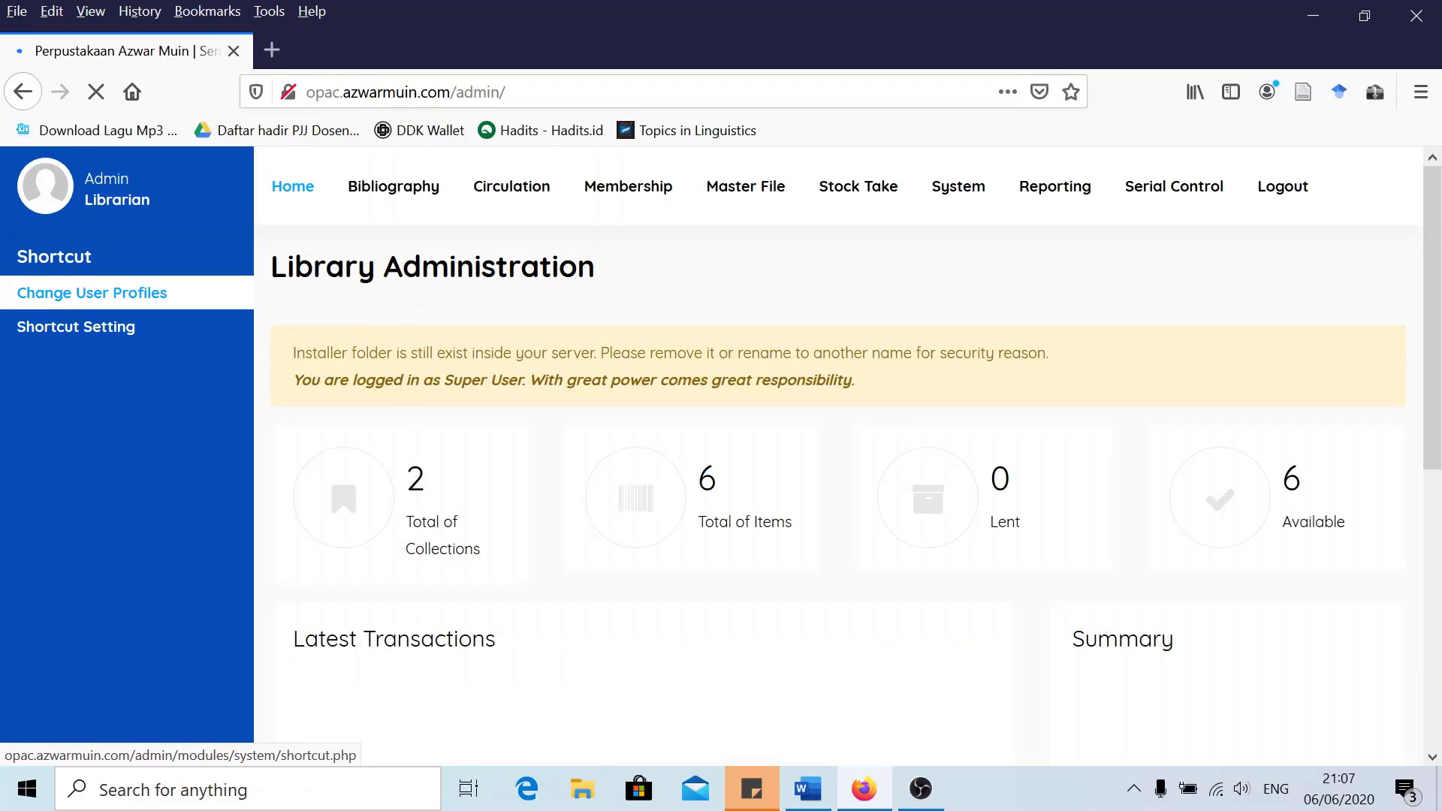
left_click(393, 188)
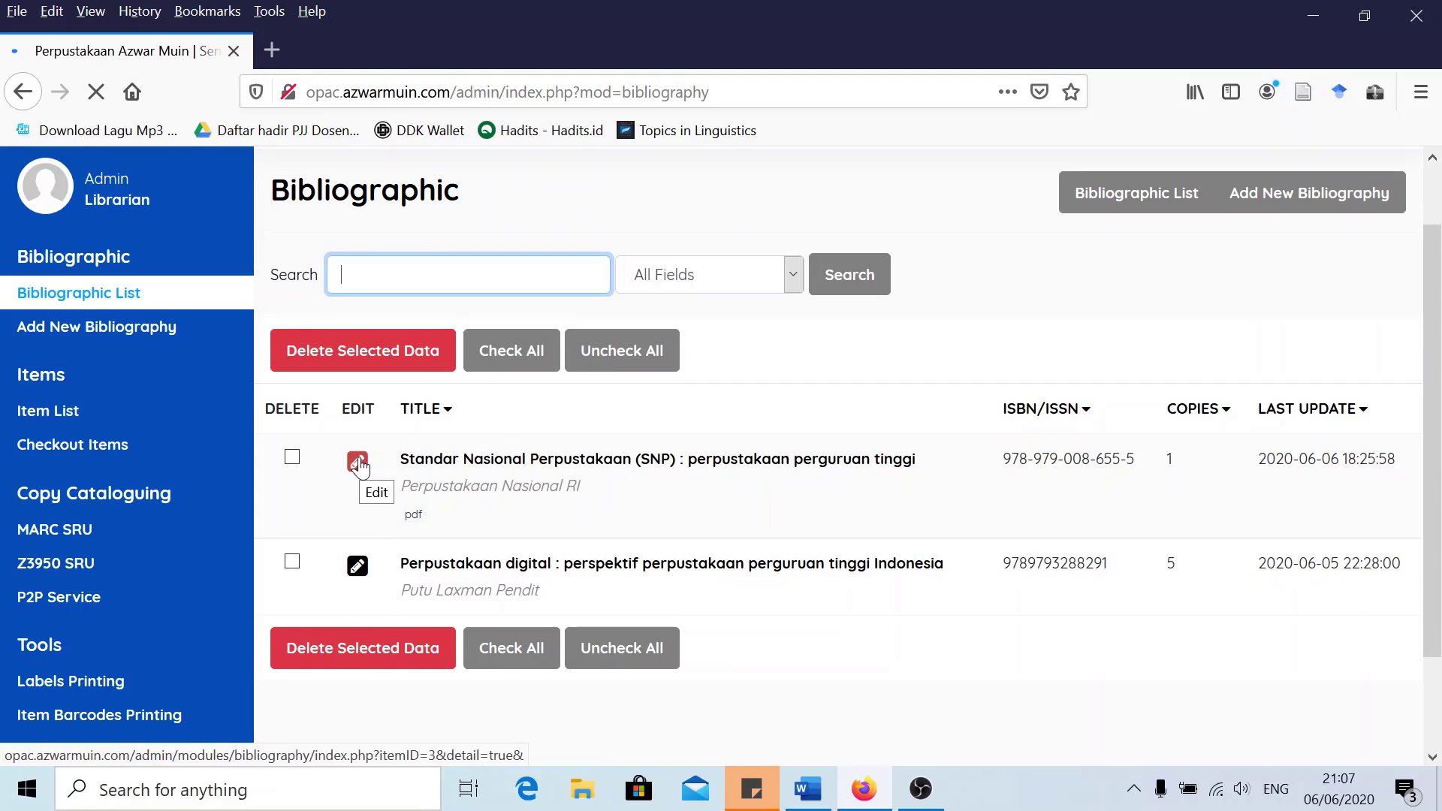
left_click(357, 461)
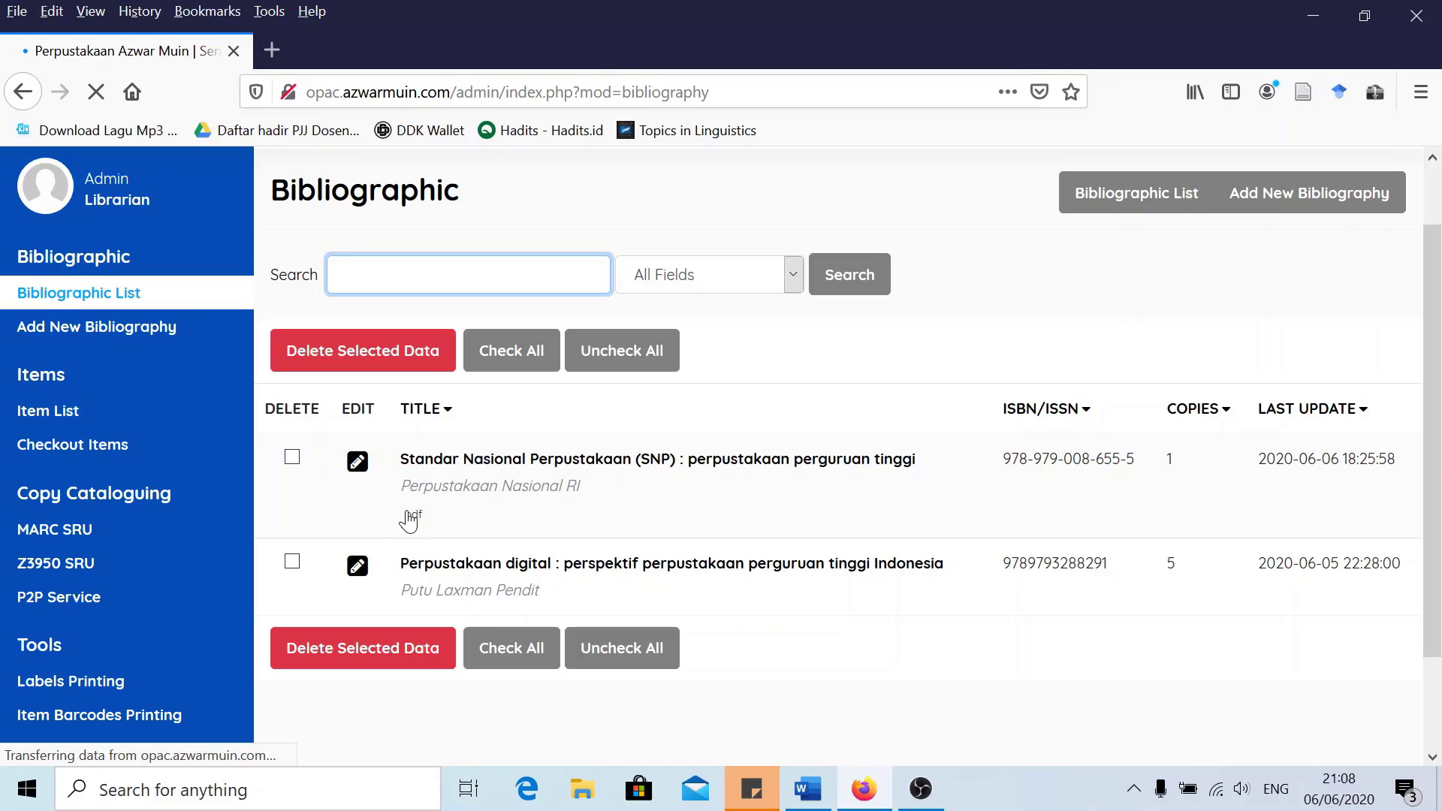
left_click(357, 461)
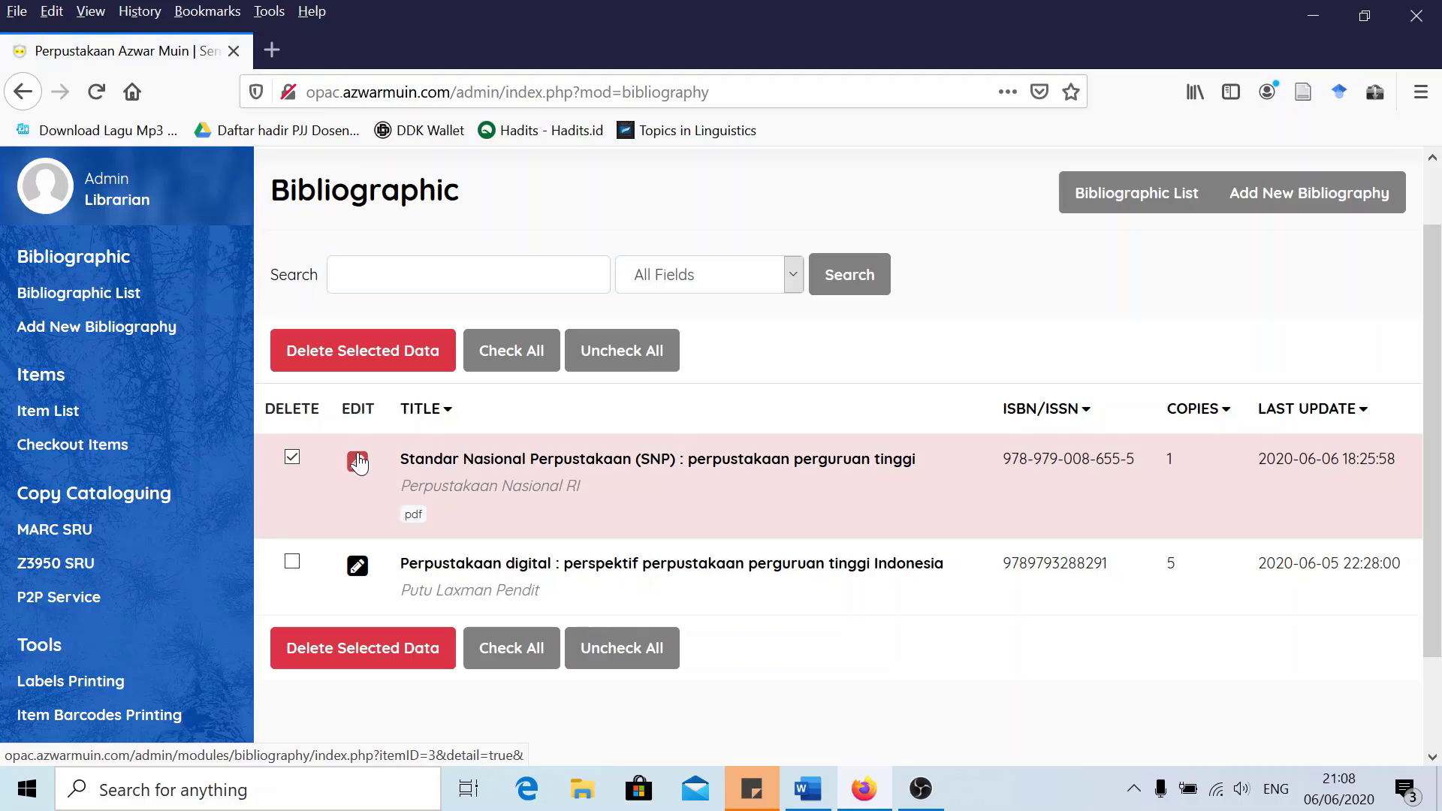
left_click(1371, 438)
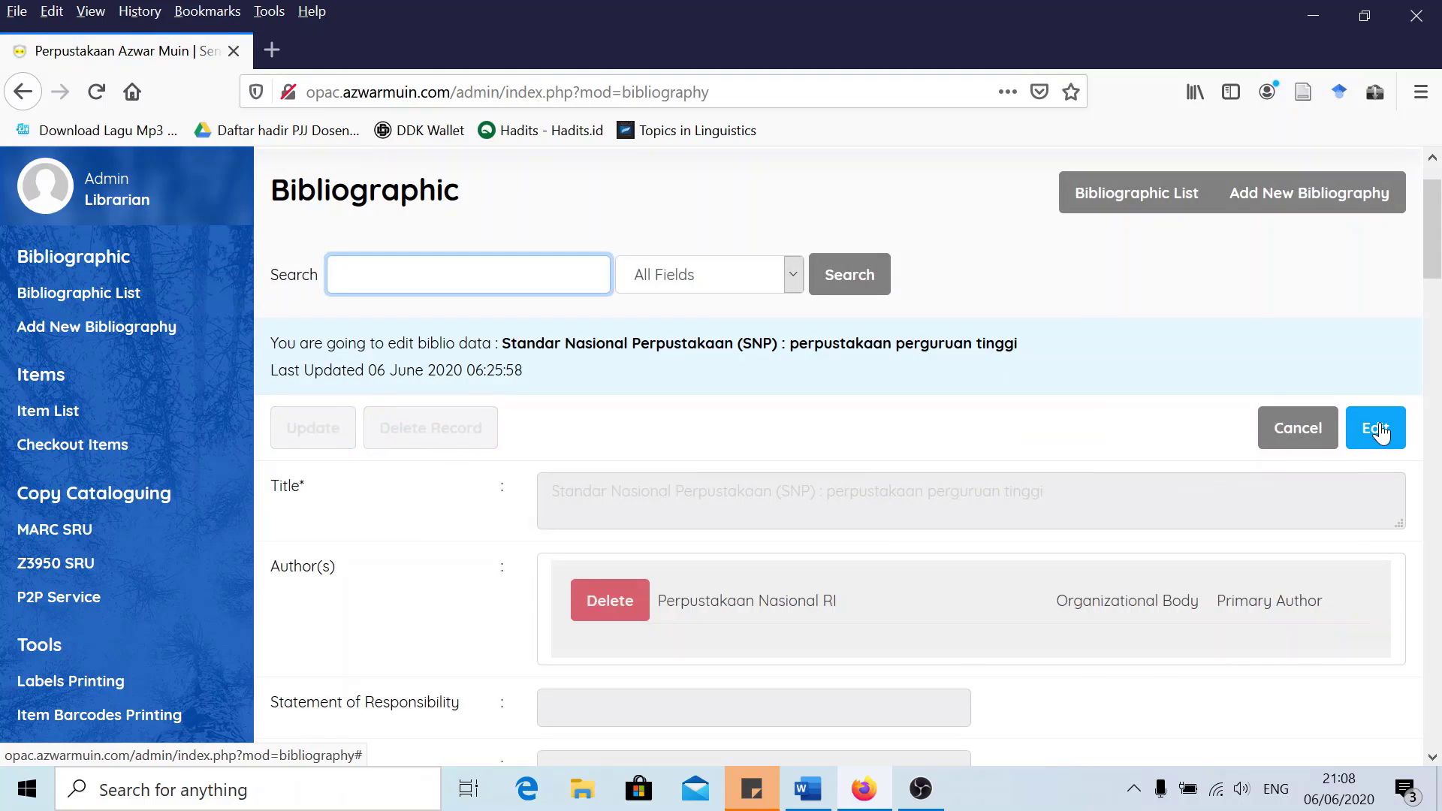
scroll(983, 425, "down", 2)
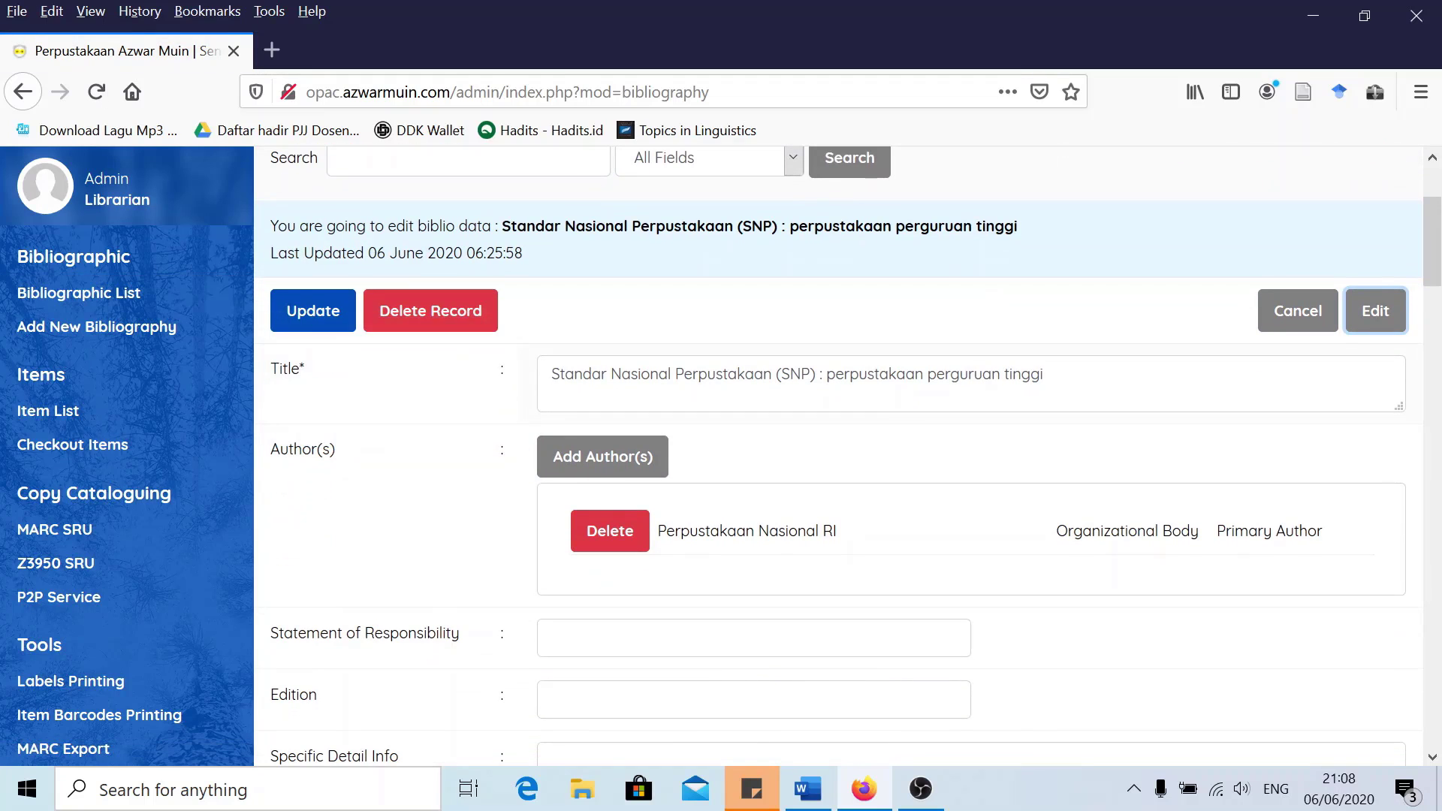
mouse_move(285, 368)
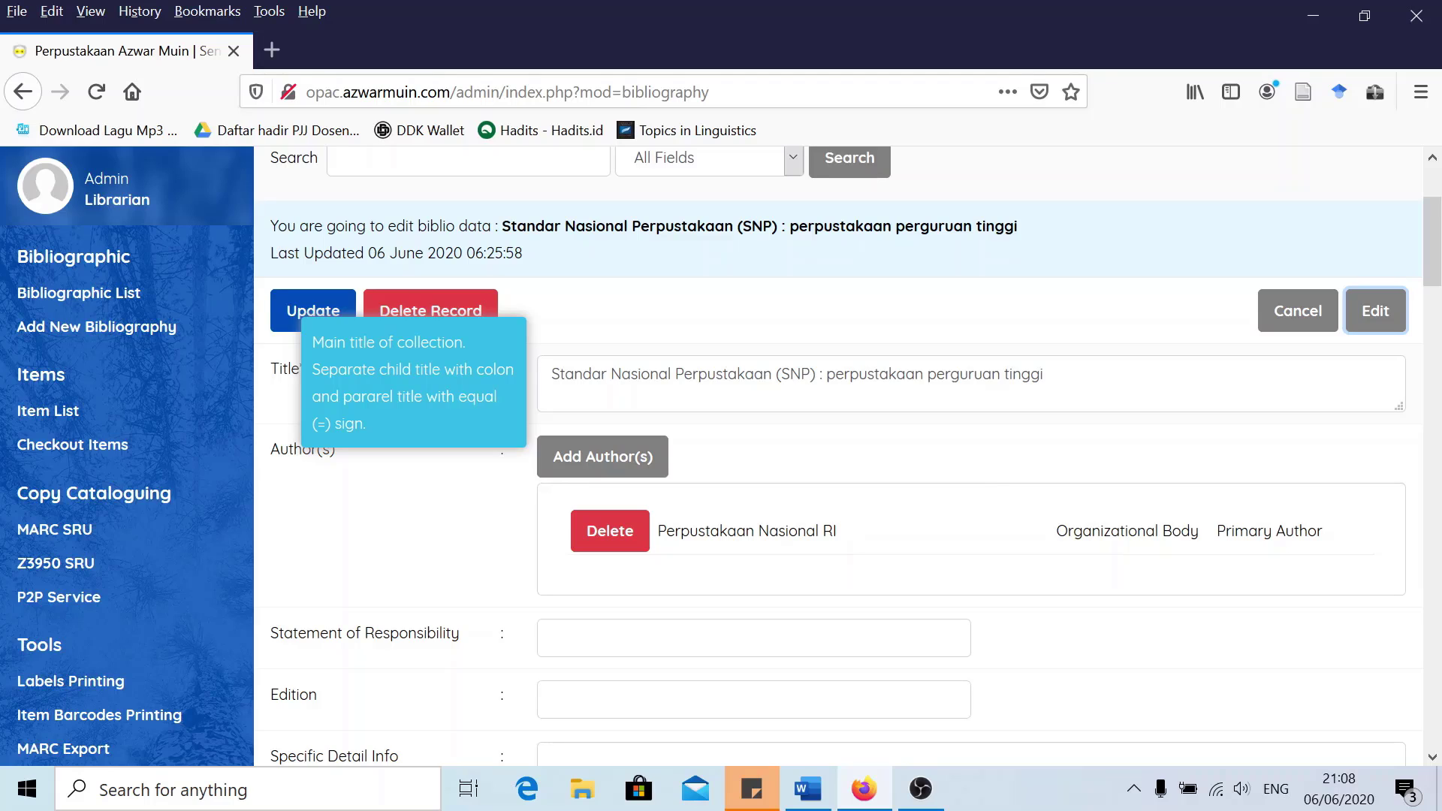
scroll(503, 373, "down", 2)
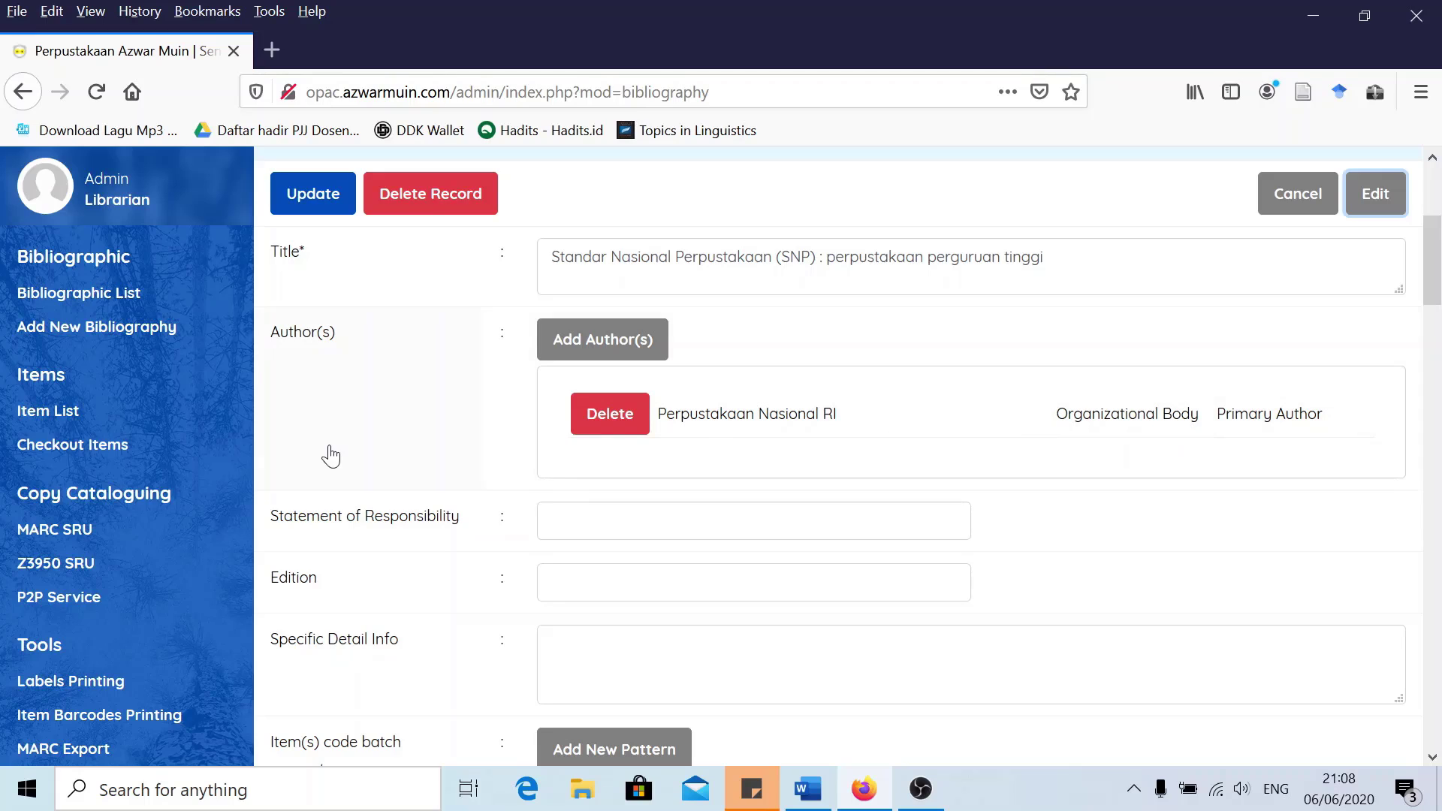
scroll(353, 453, "down", 2)
scroll(379, 465, "up", 2)
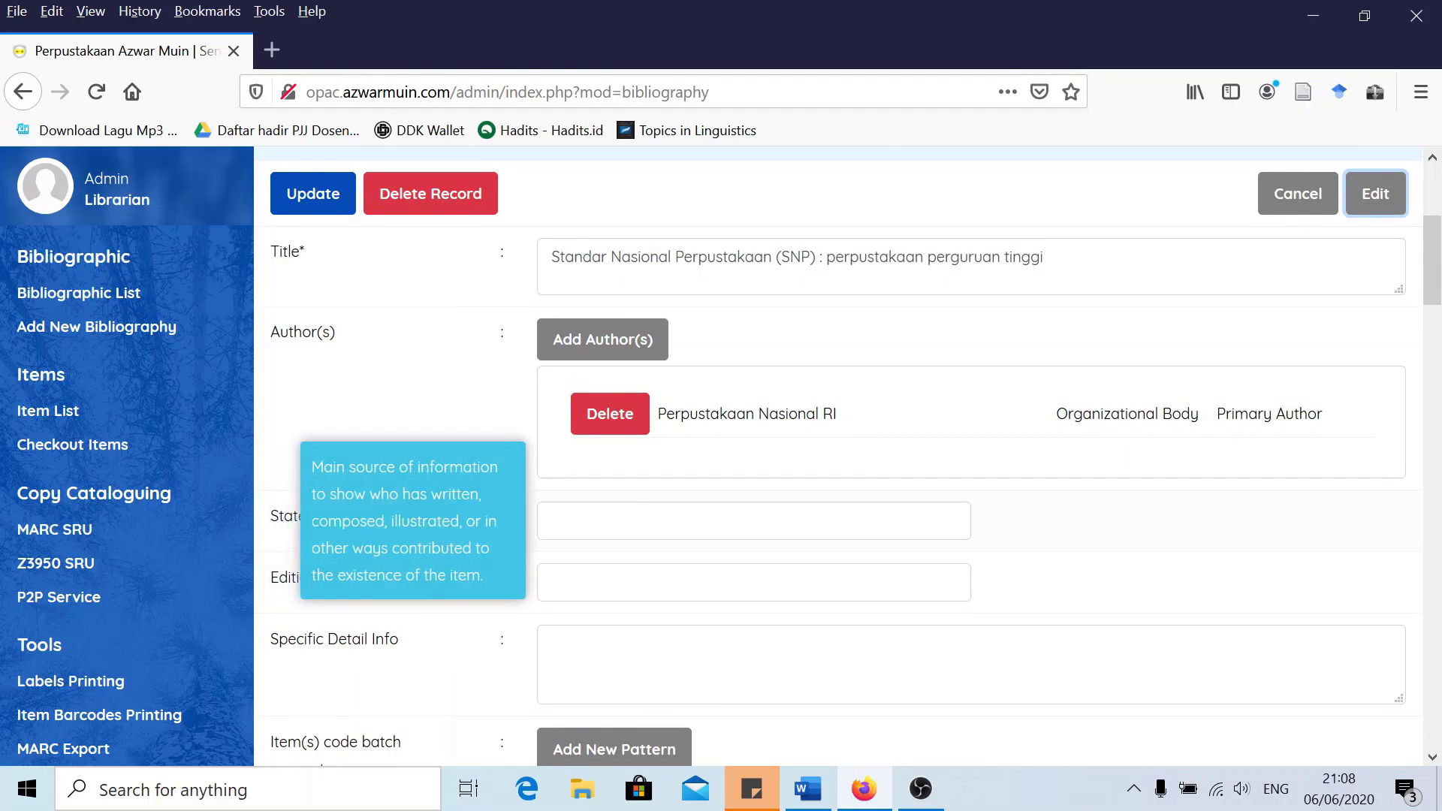
left_click(557, 521)
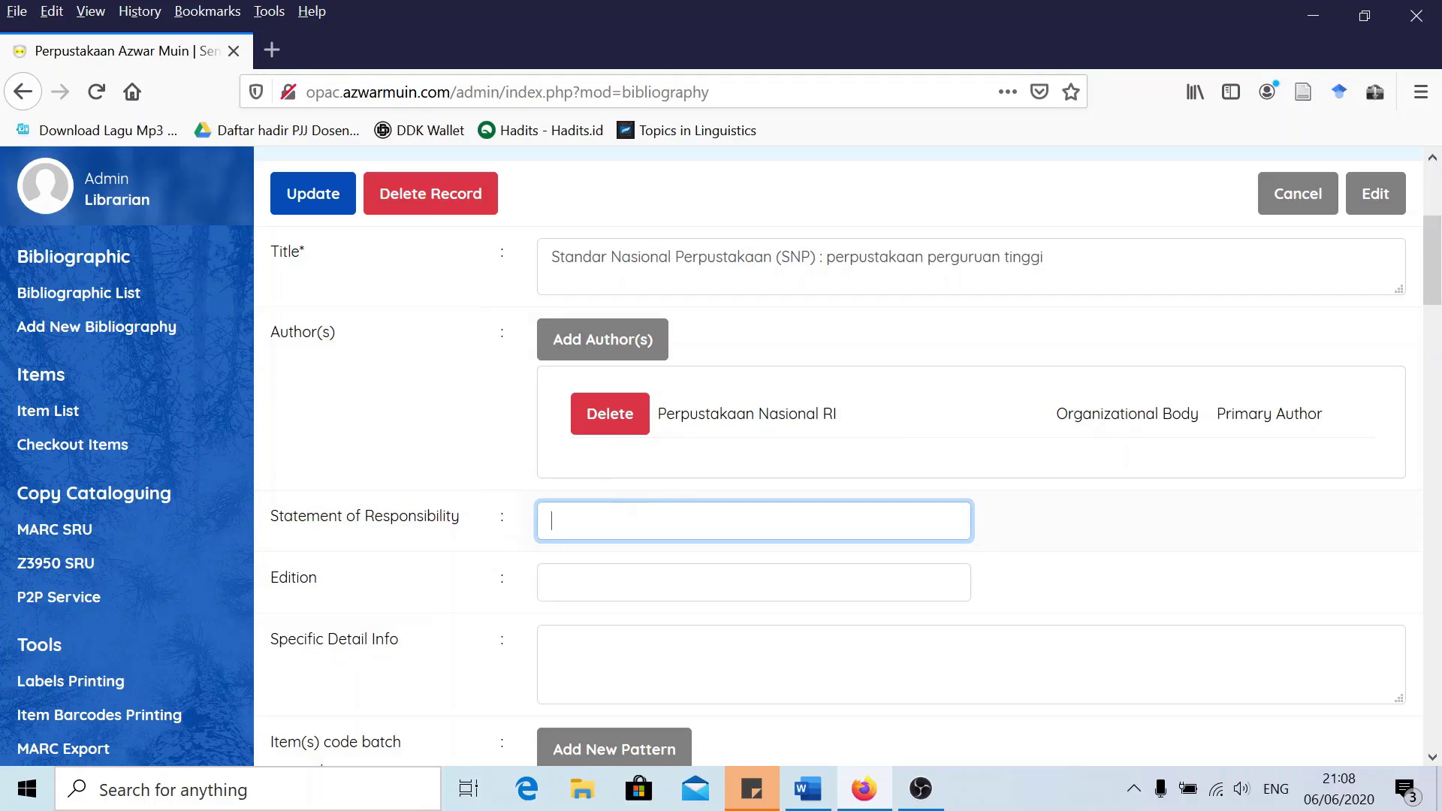
scroll(517, 494, "down", 3)
scroll(728, 432, "up", 3)
scroll(432, 465, "down", 3)
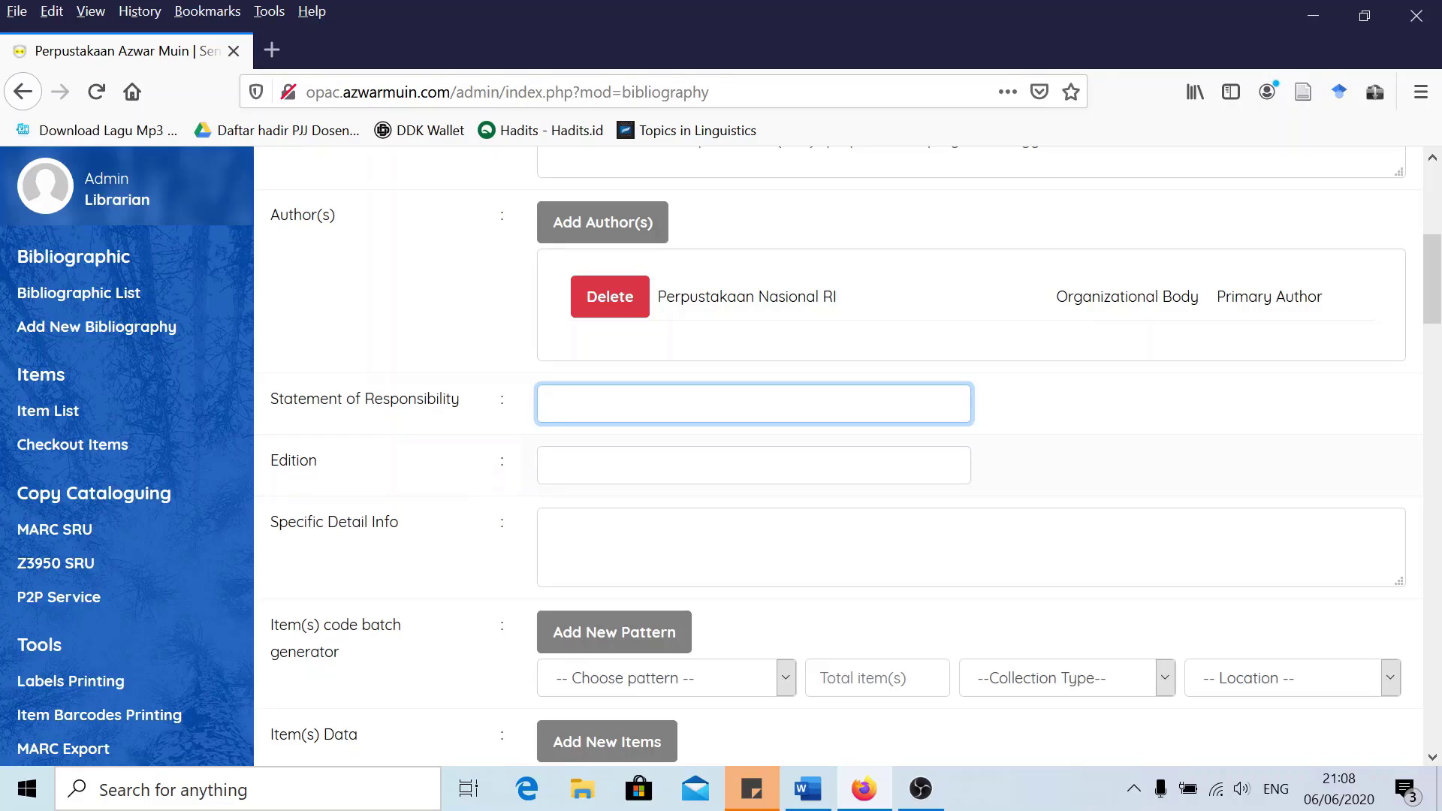
left_click(542, 473)
scroll(451, 503, "down", 2)
scroll(409, 508, "down", 4)
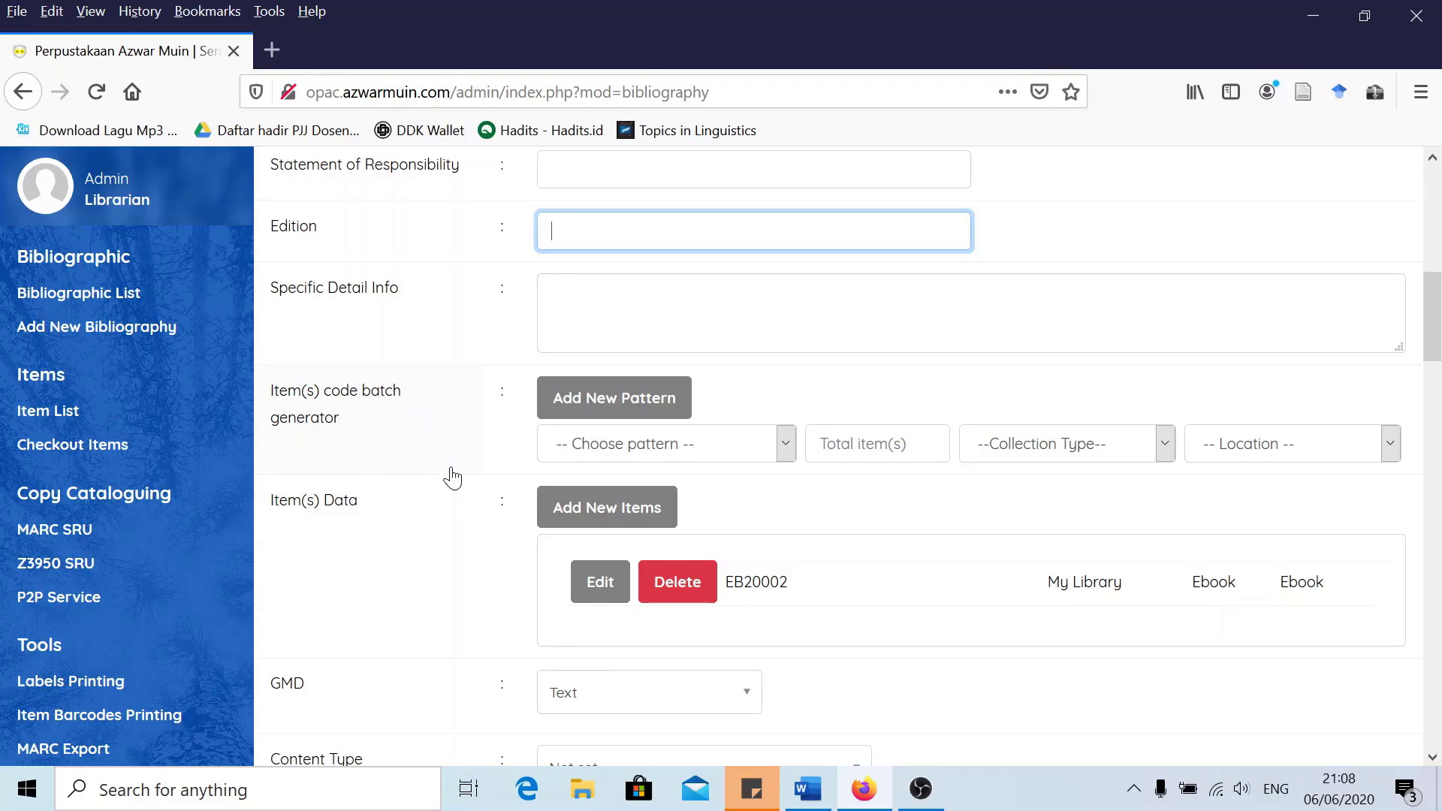
scroll(488, 530, "down", 3)
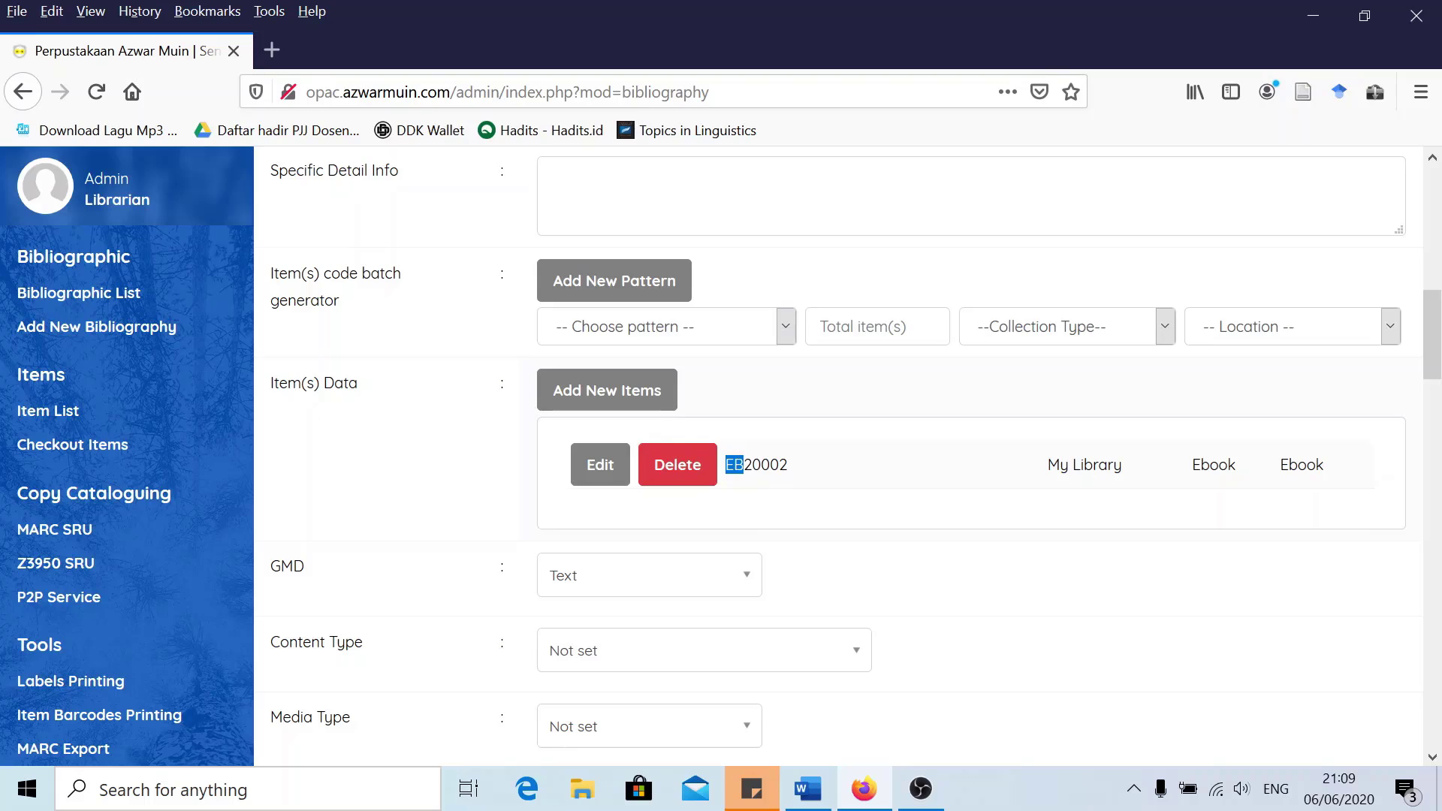
left_click(754, 481)
left_click(600, 464)
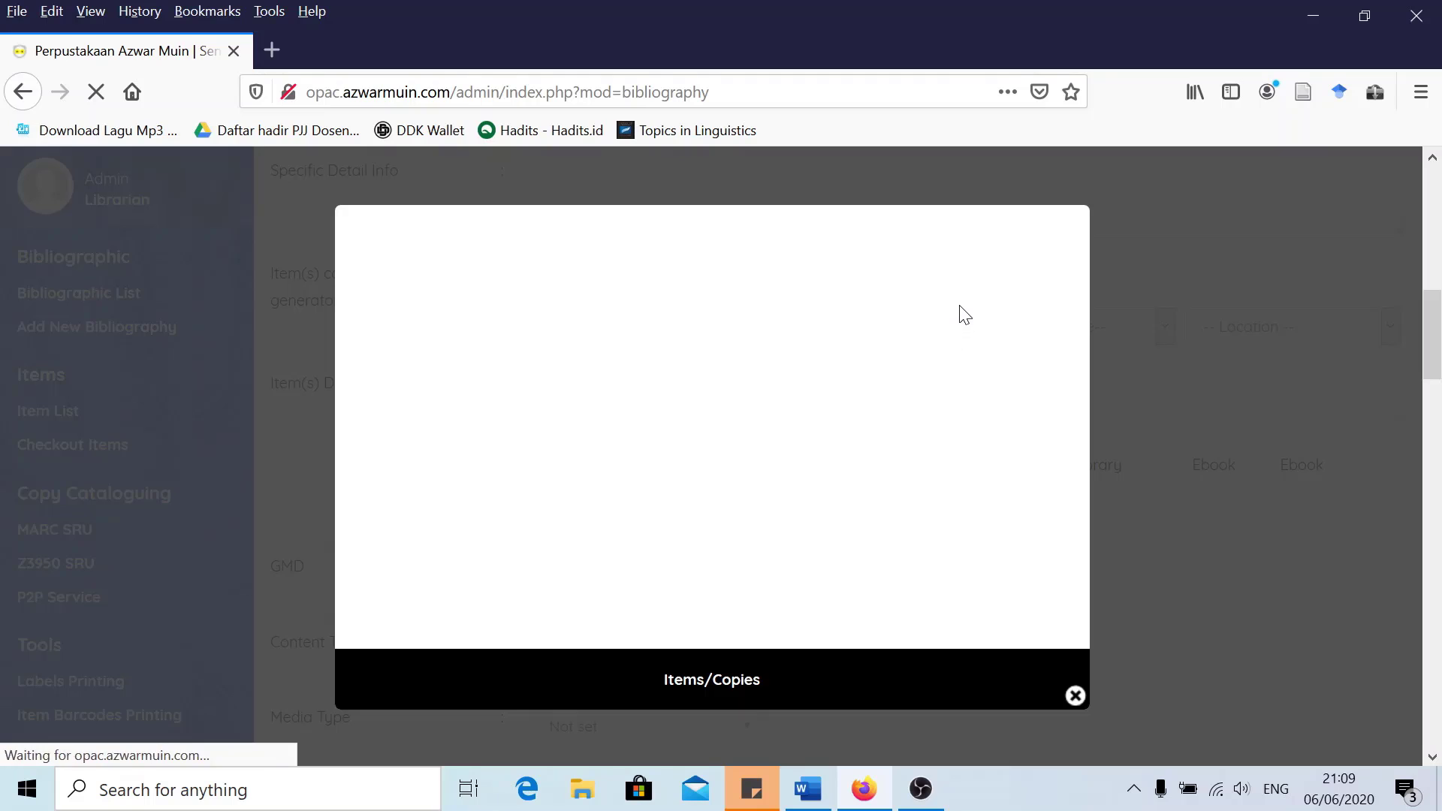
left_click(1006, 362)
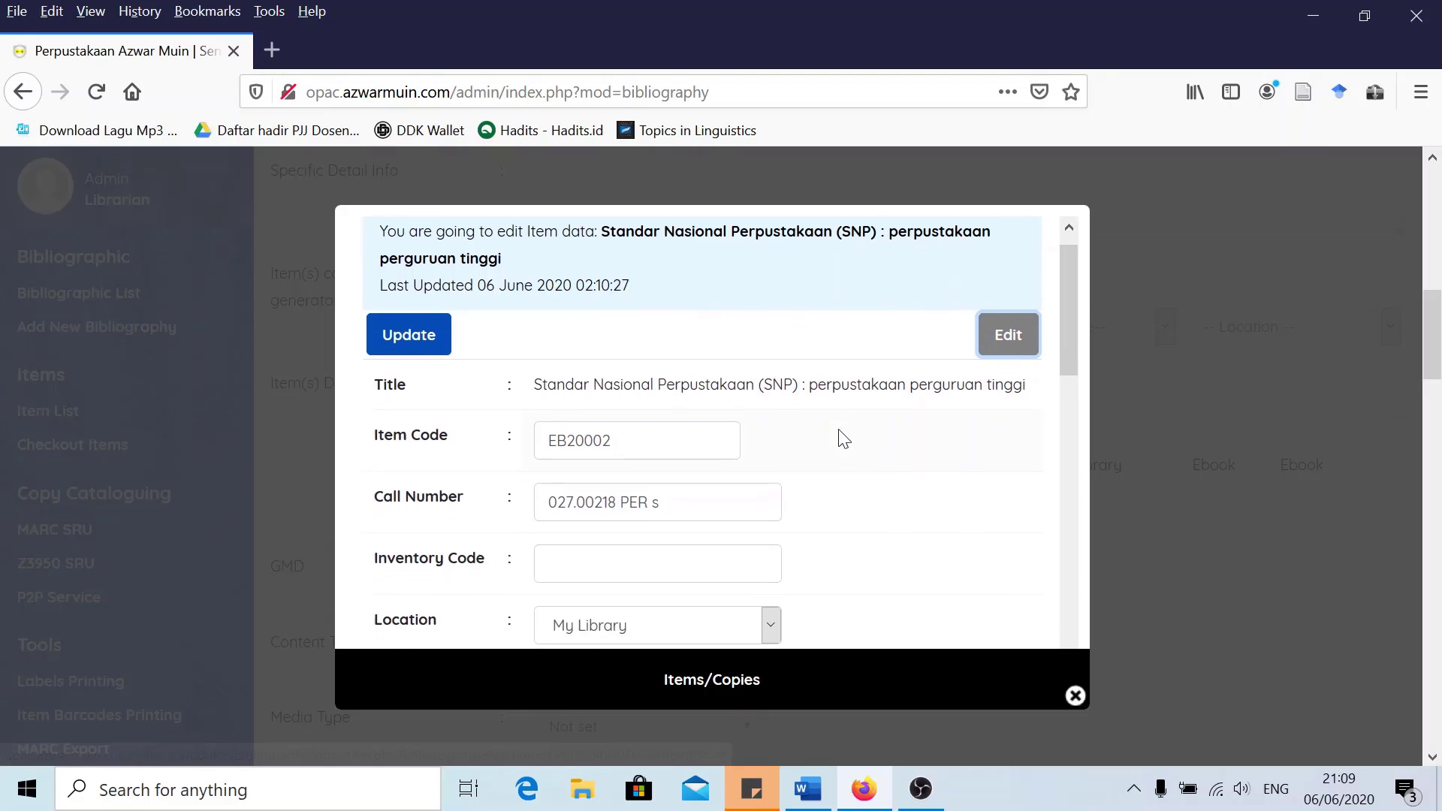
scroll(600, 379, "down", 2)
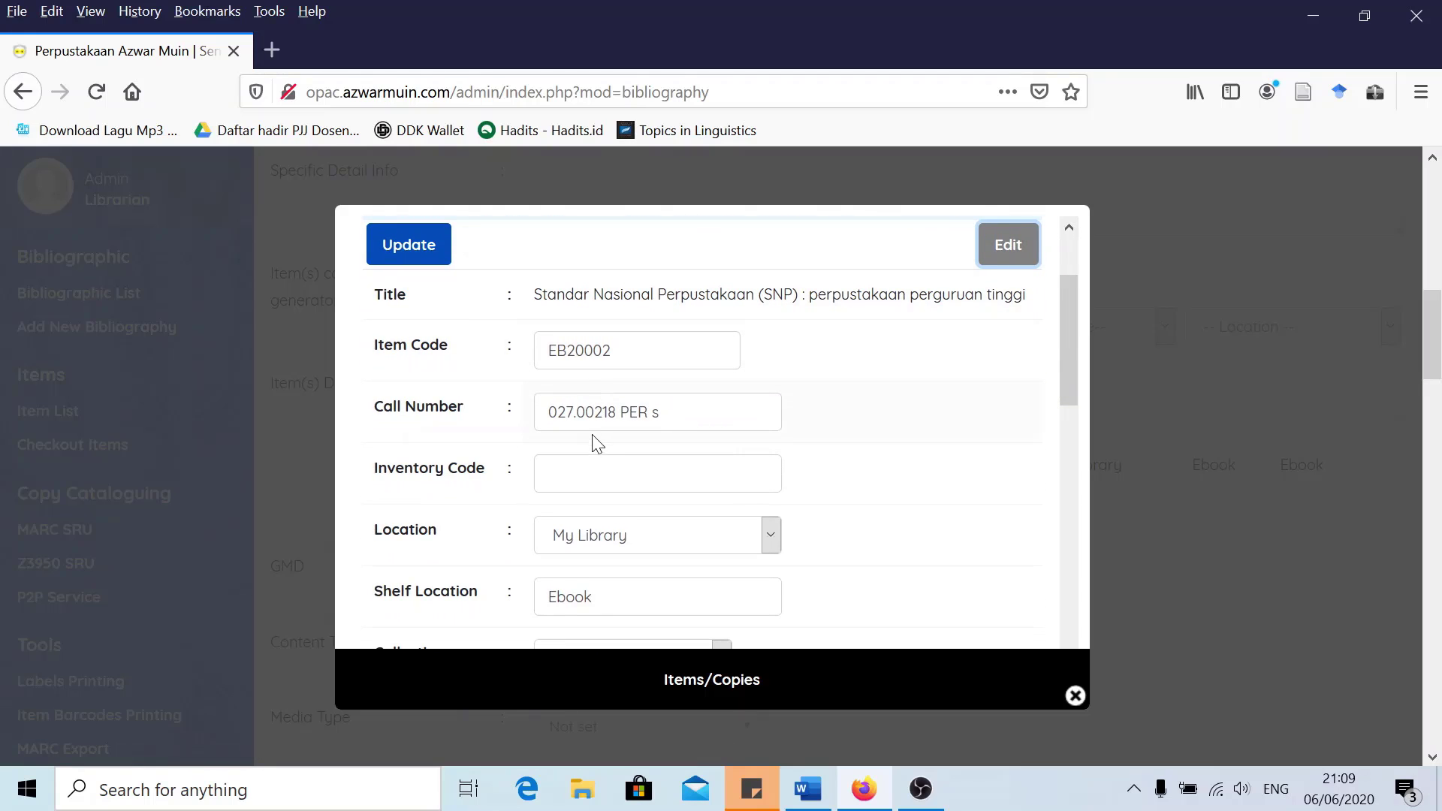
scroll(599, 462, "down", 2)
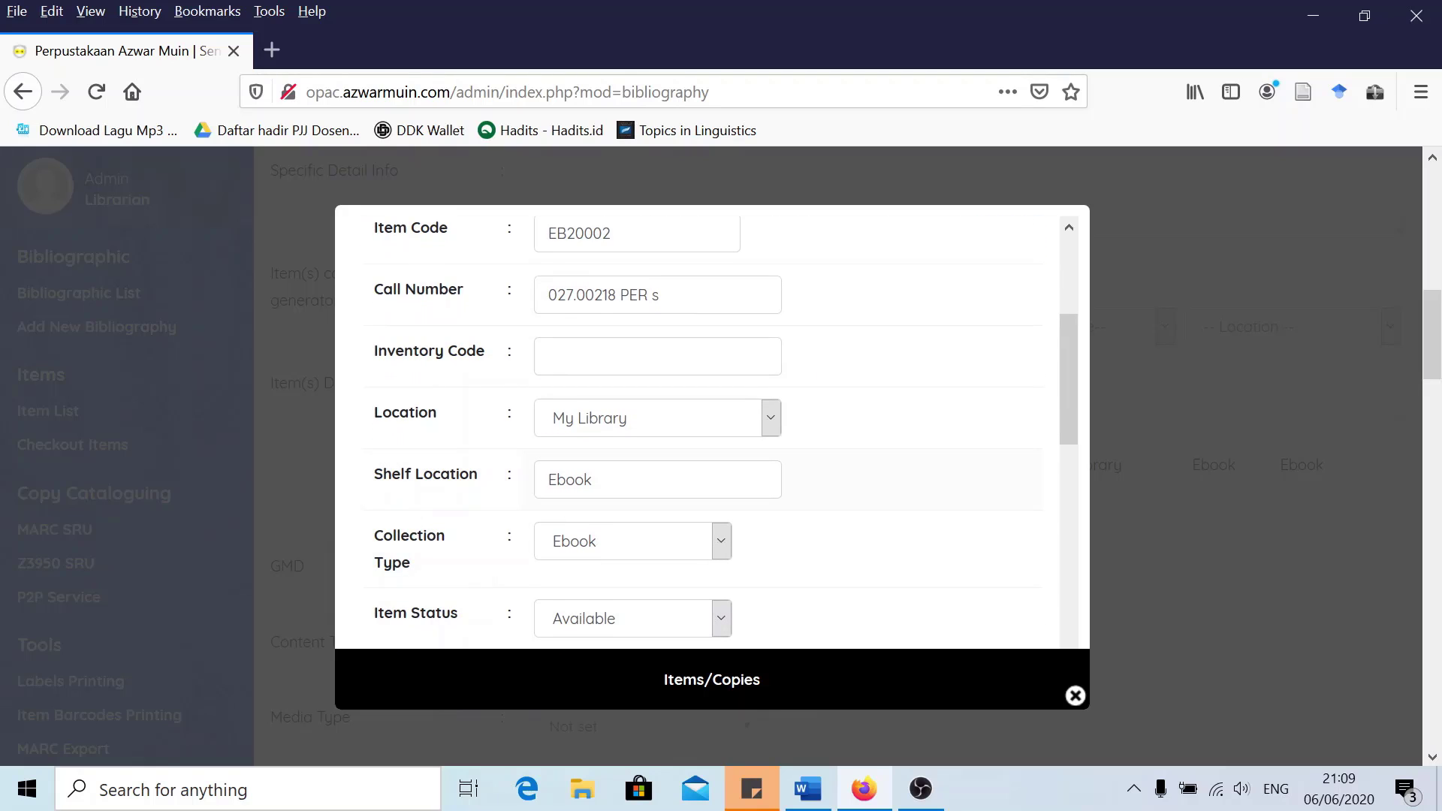
scroll(409, 470, "down", 2)
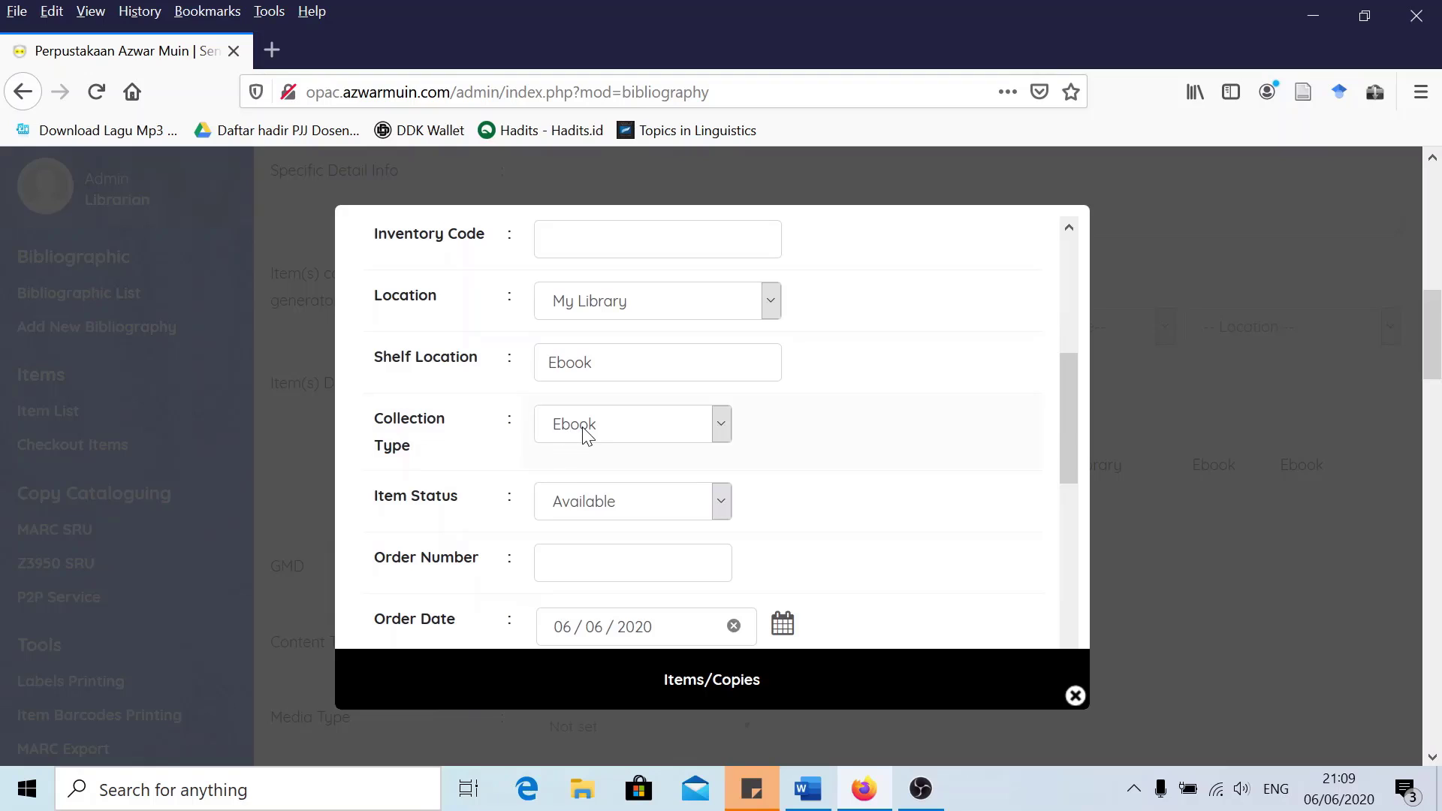
scroll(592, 456, "down", 2)
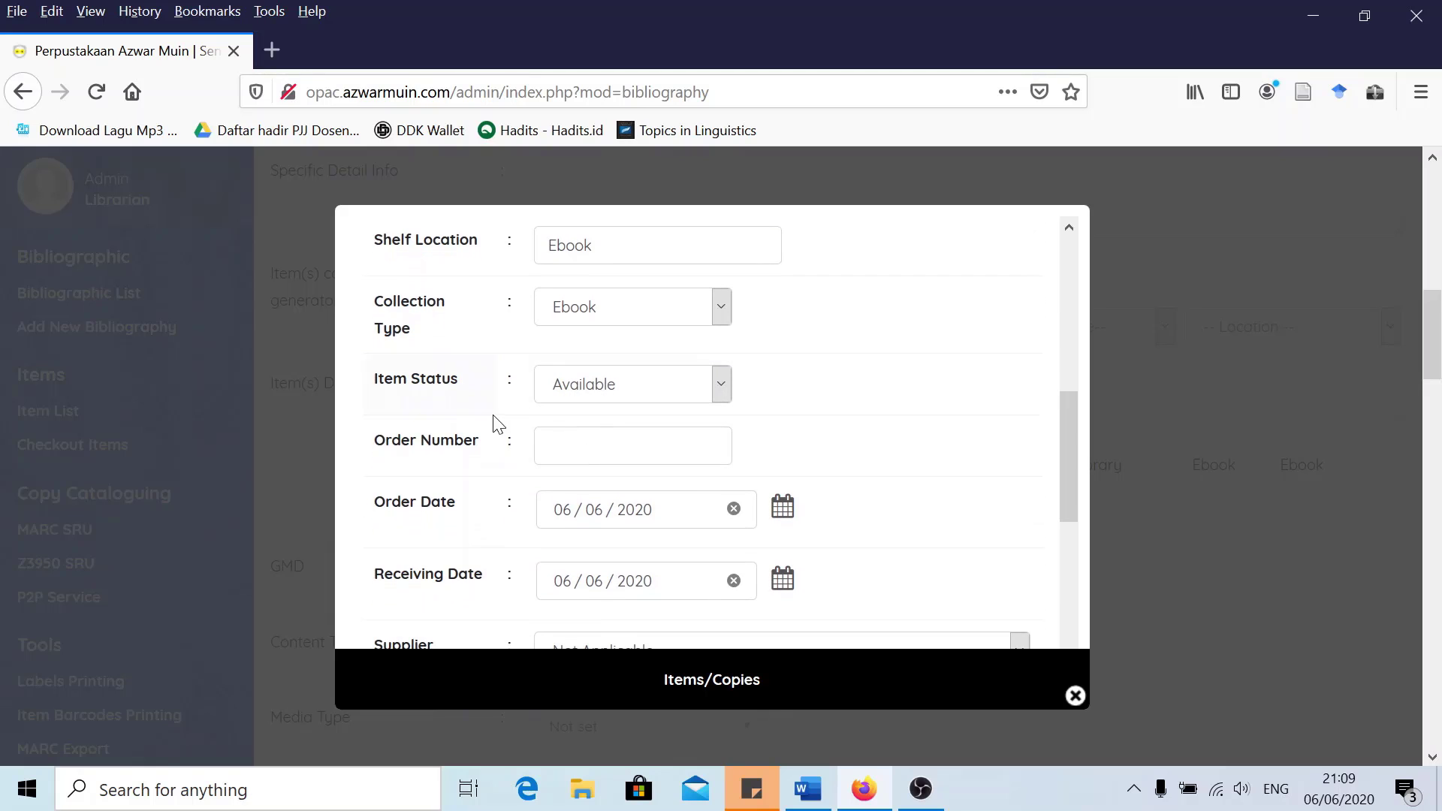
scroll(443, 418, "down", 4)
scroll(436, 450, "down", 3)
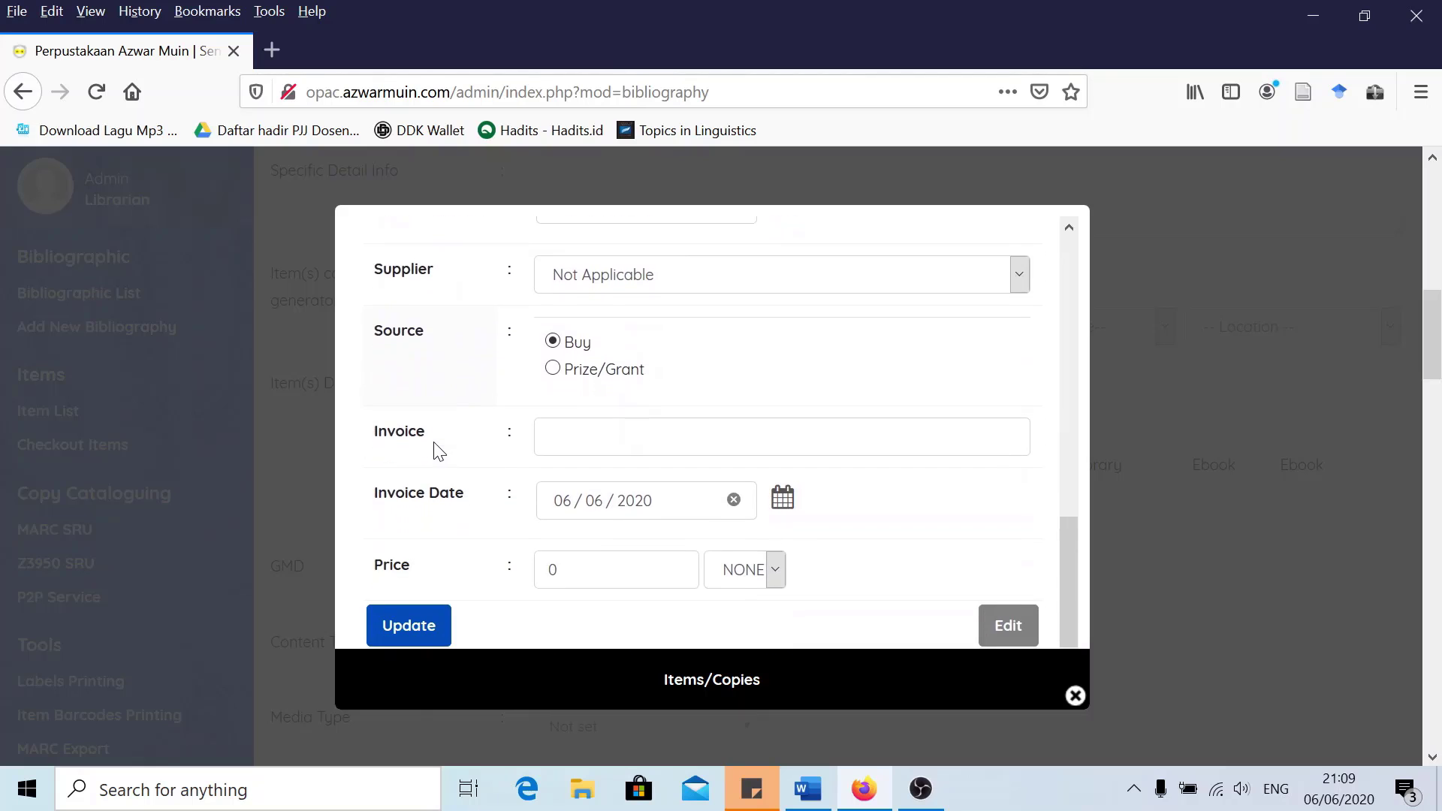
scroll(436, 450, "up", 15)
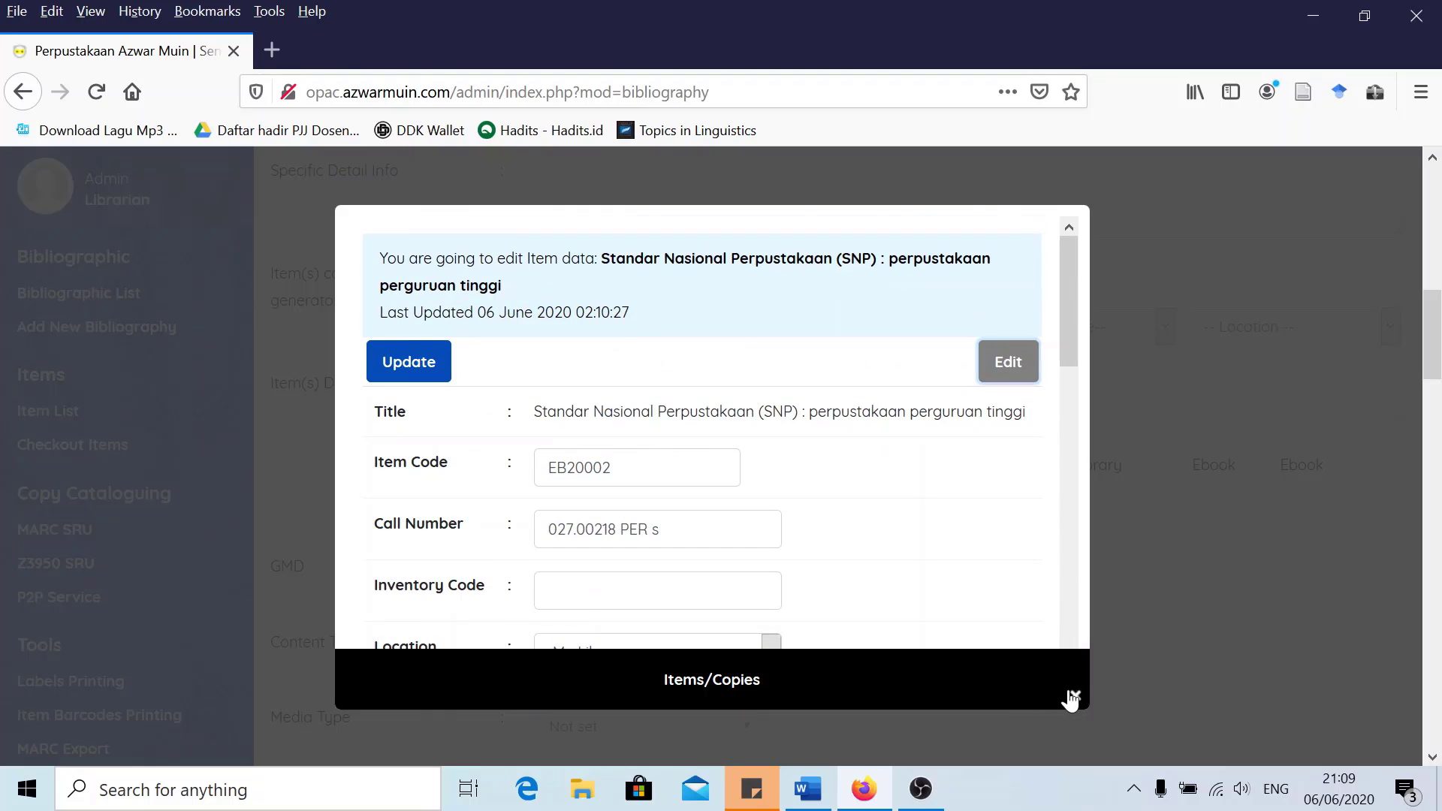
left_click(1074, 696)
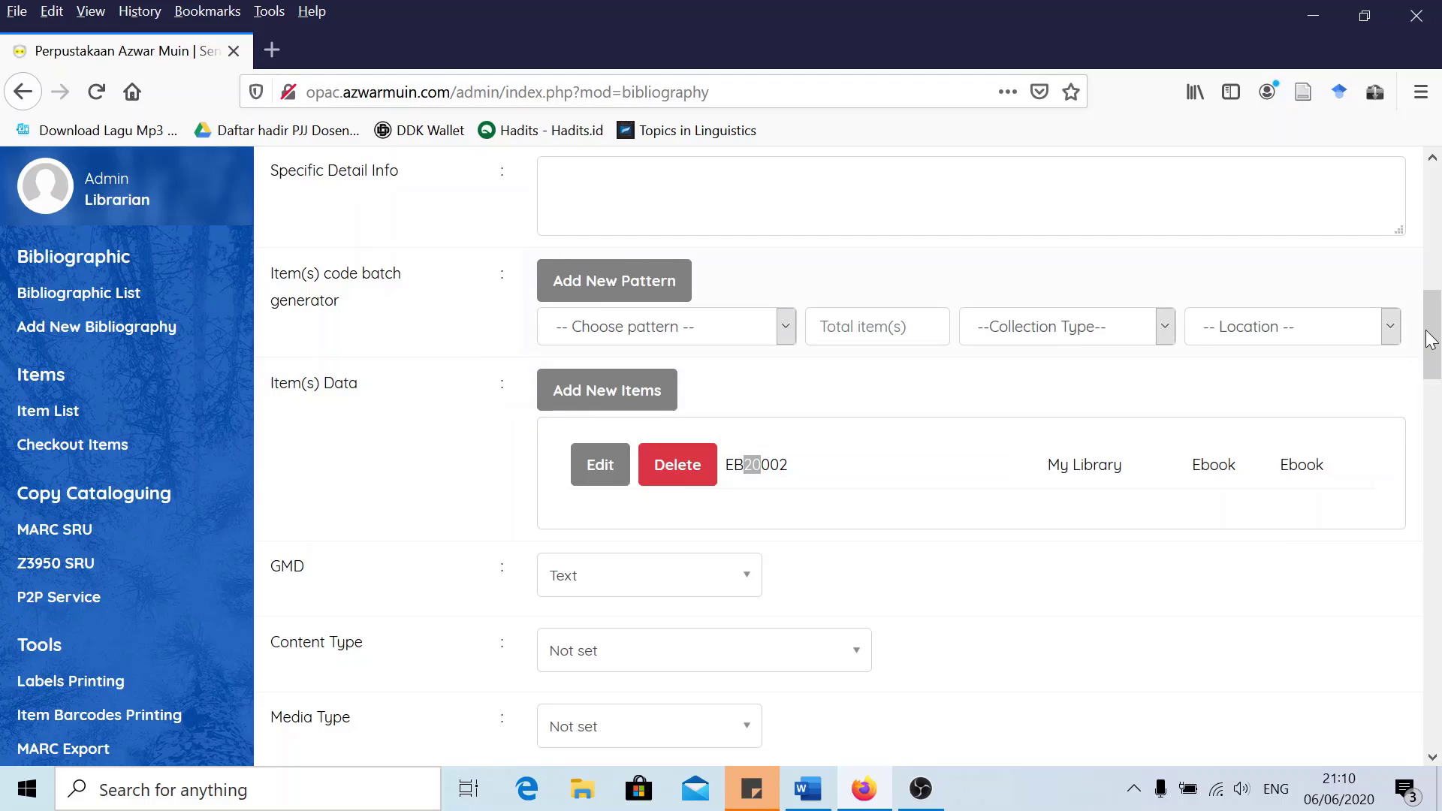
scroll(1430, 338, "up", 1)
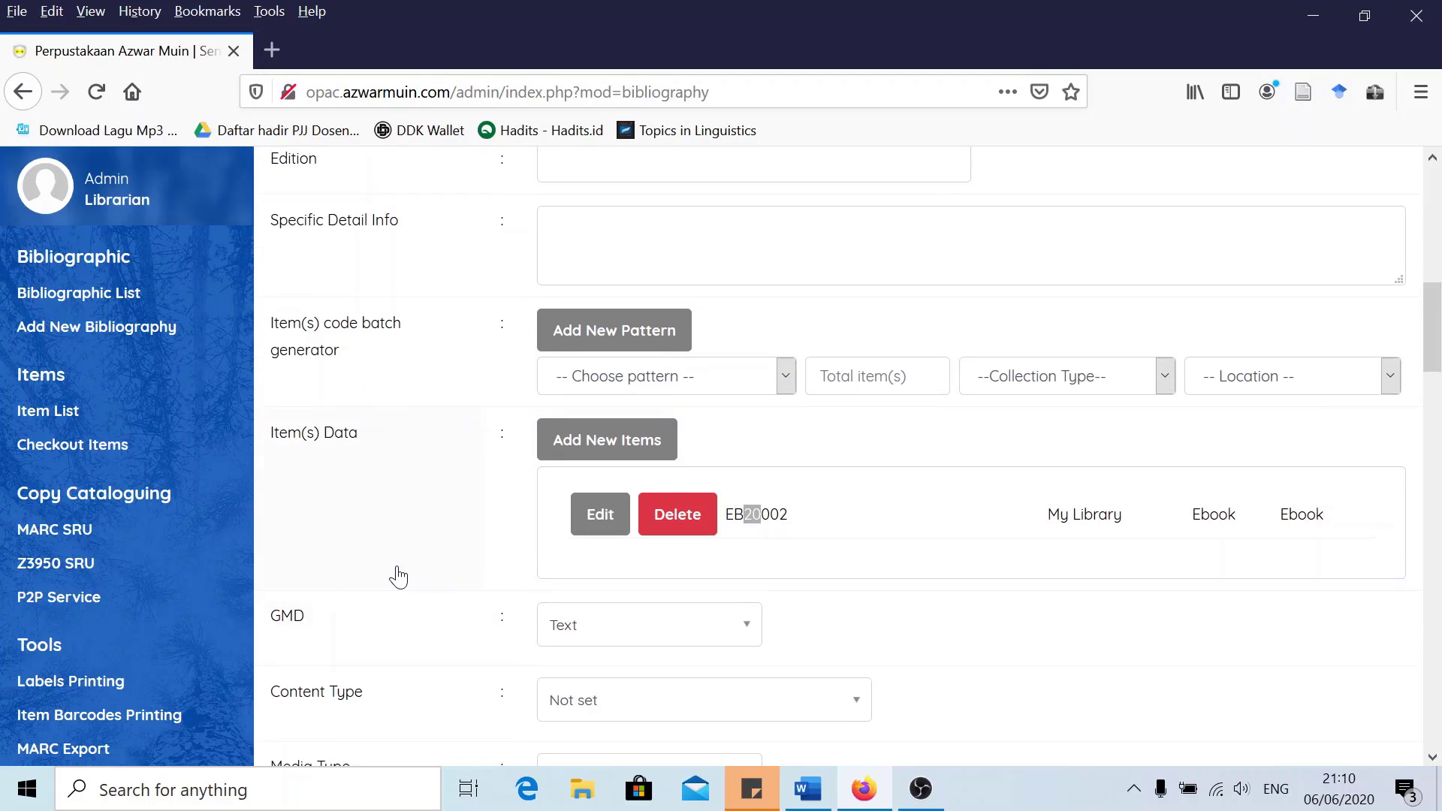
left_click(752, 514)
scroll(762, 517, "down", 2)
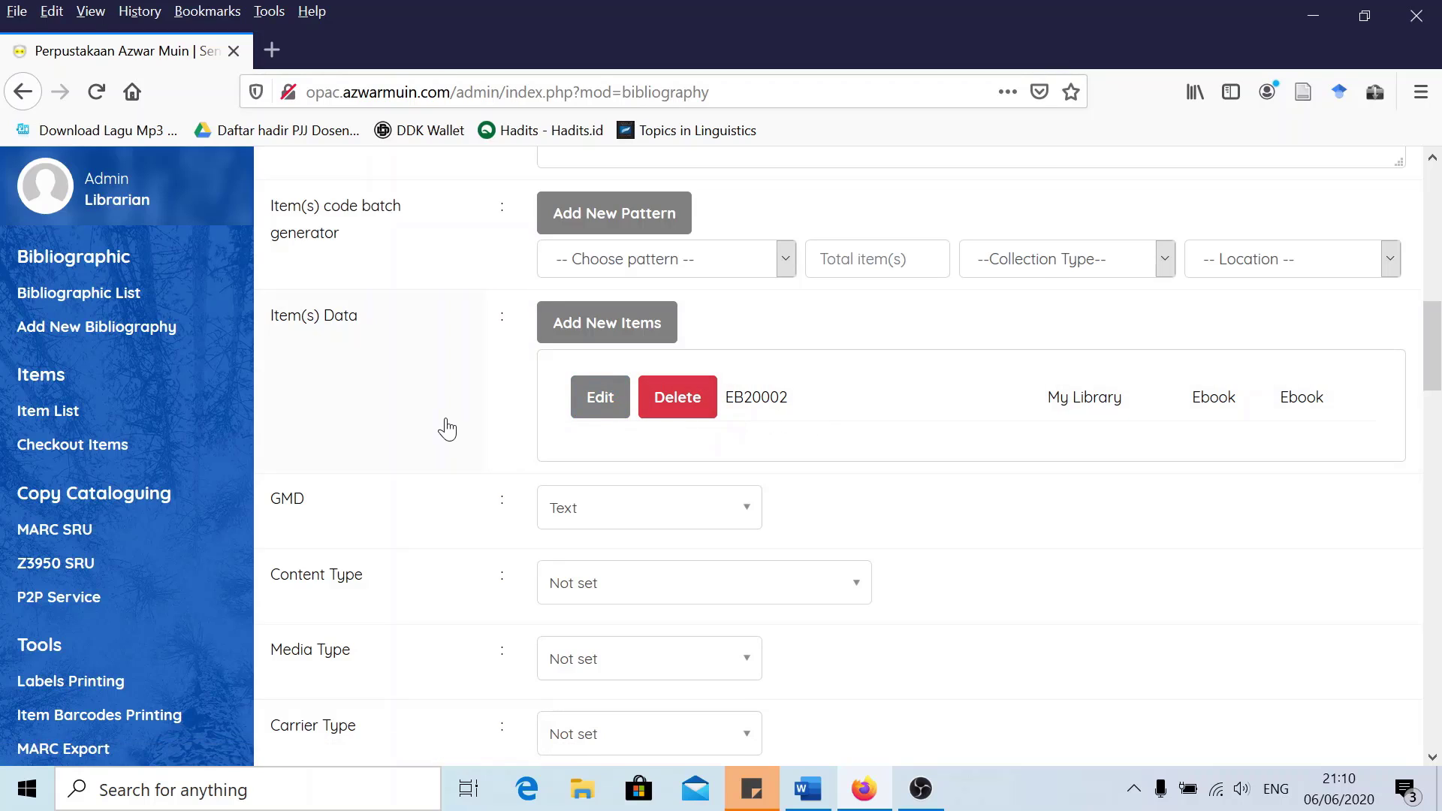
scroll(447, 429, "down", 2)
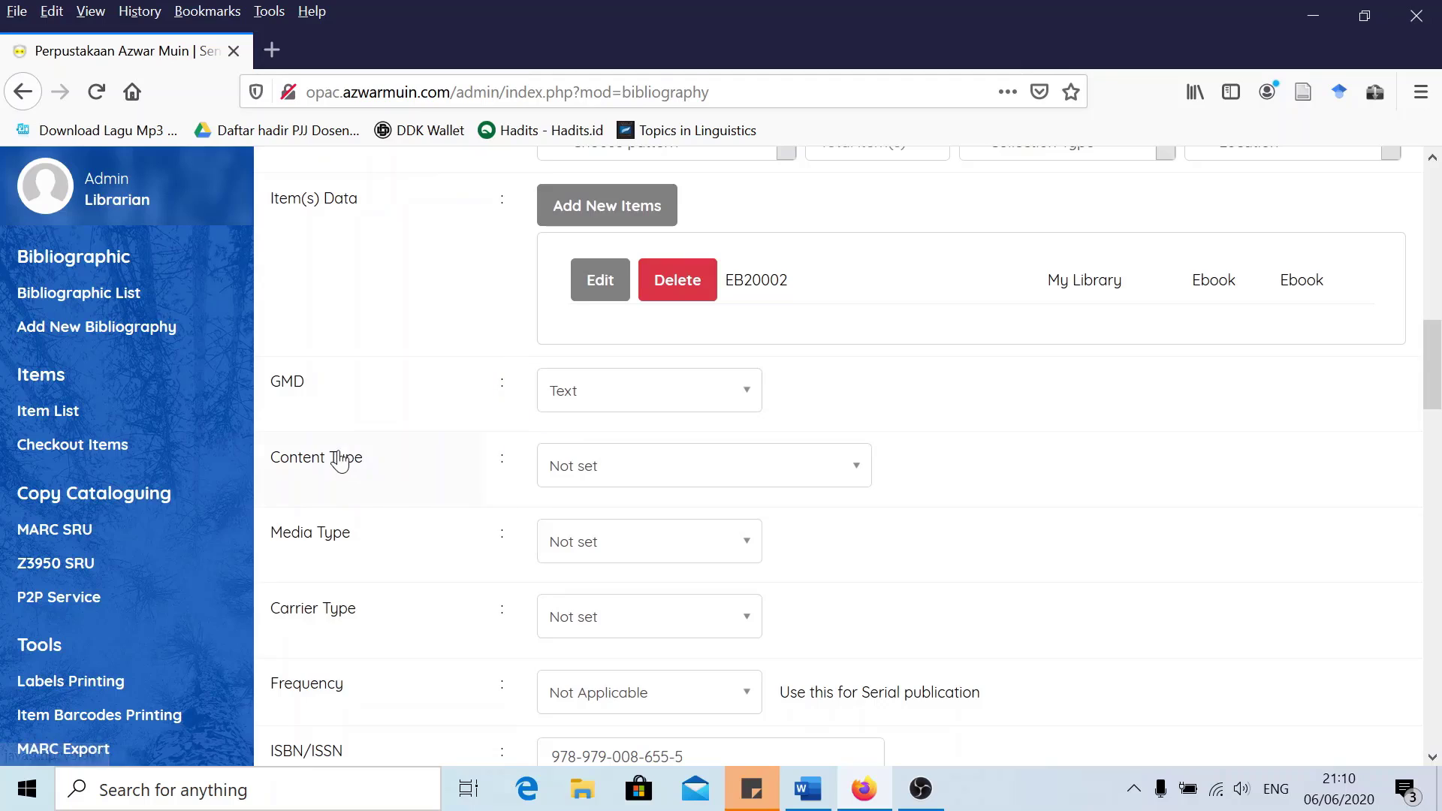
Set the record's Content Type to 'text'
left_click(592, 467)
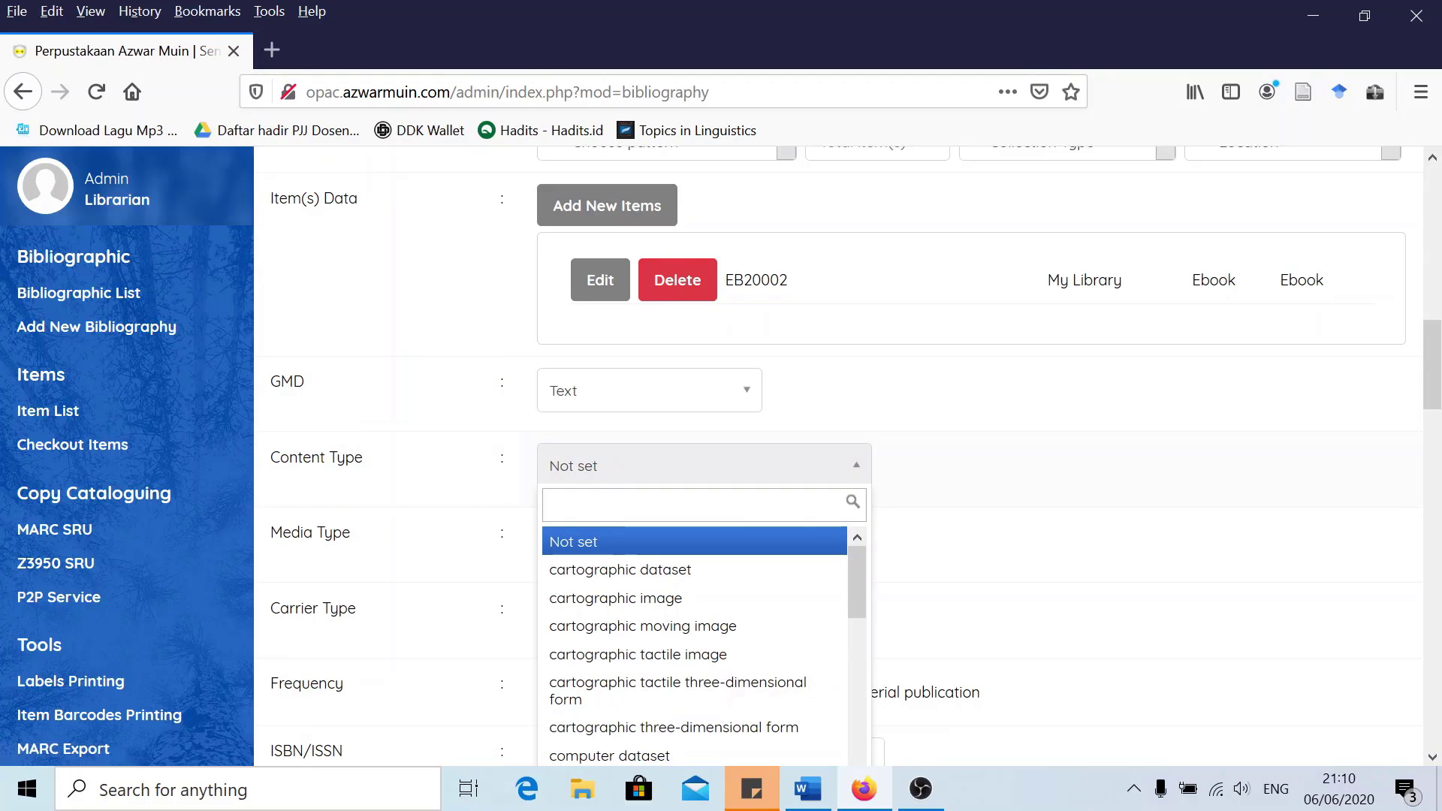
type("text")
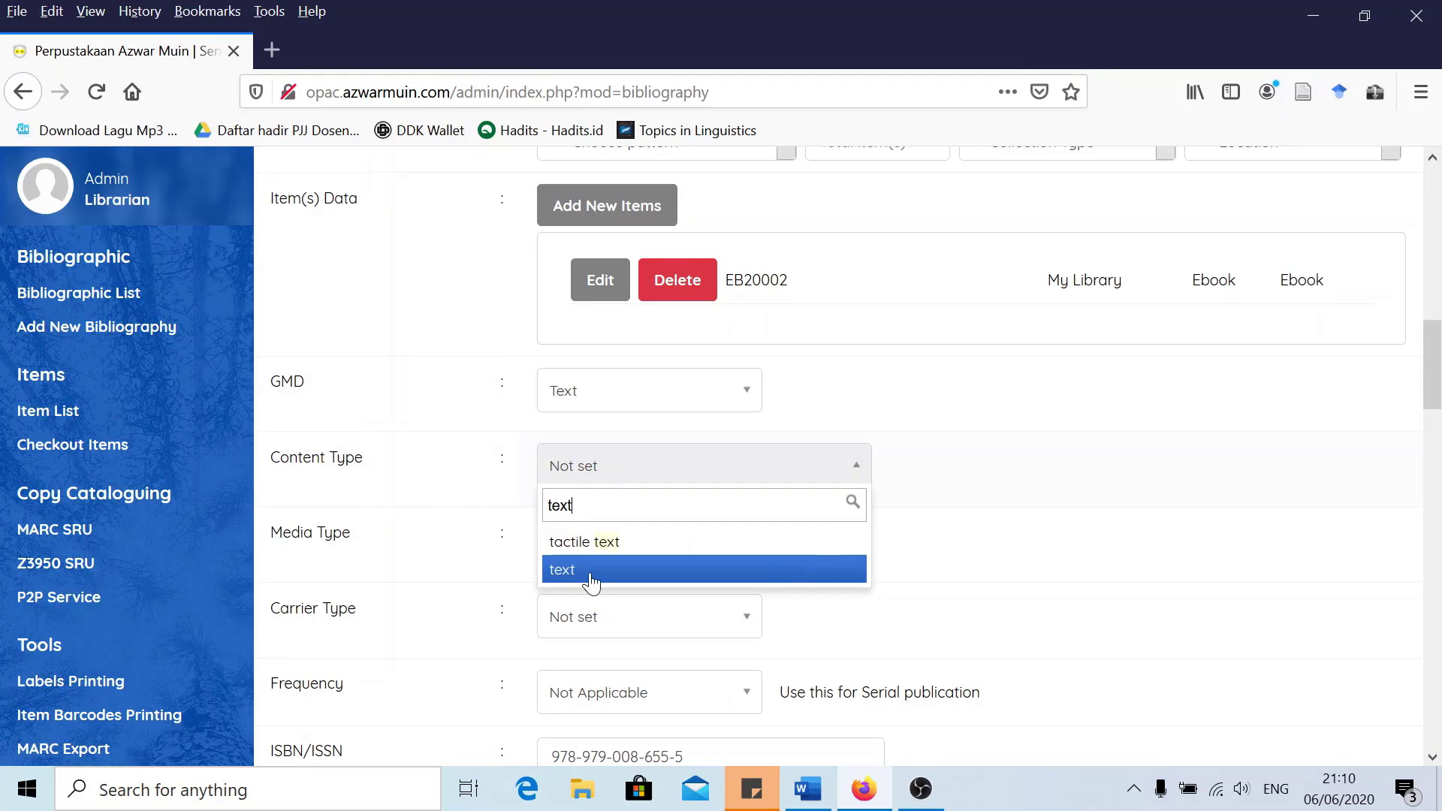
left_click(586, 570)
scroll(496, 544, "down", 5)
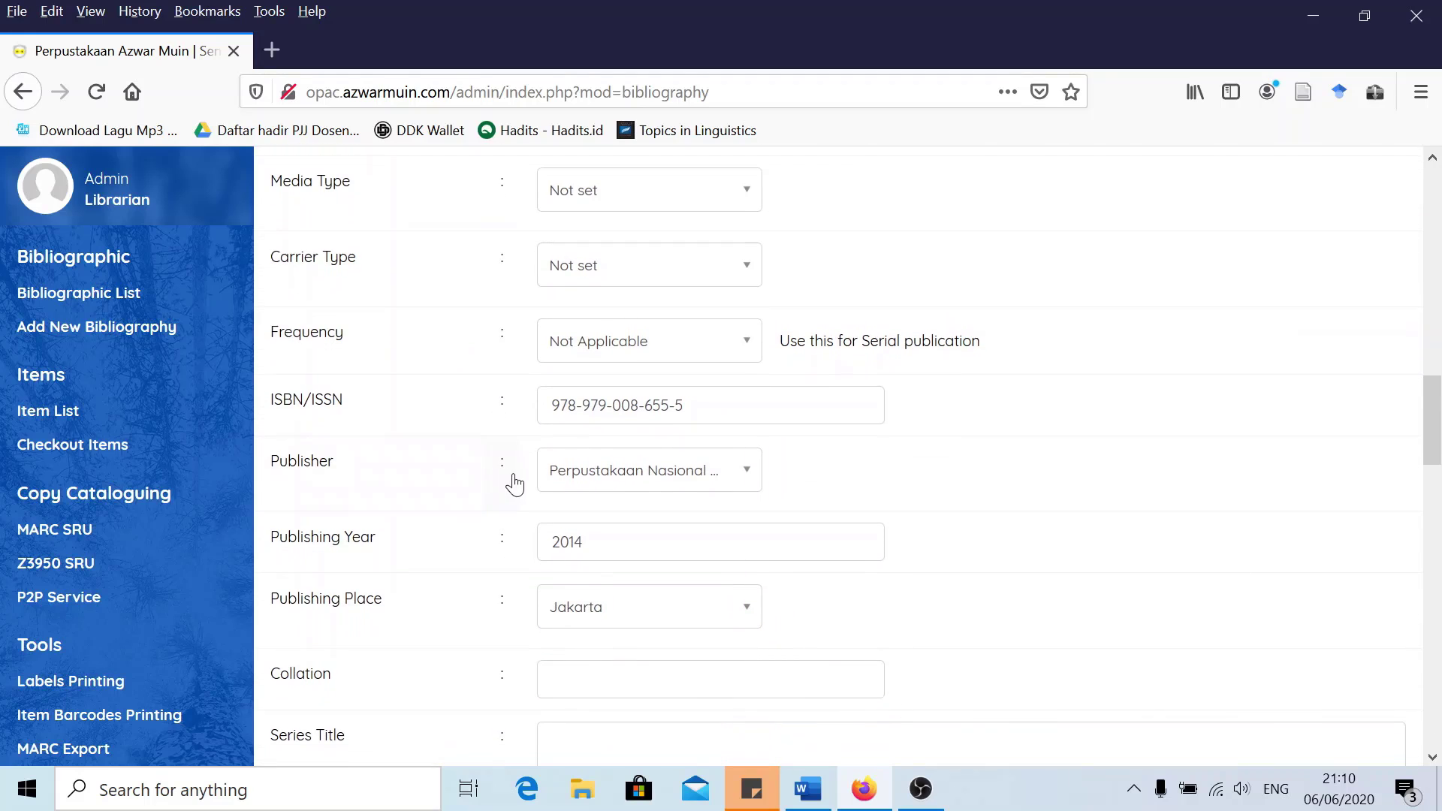
Look at the Publisher list without changing it and review the rest of the edit form
left_click(622, 487)
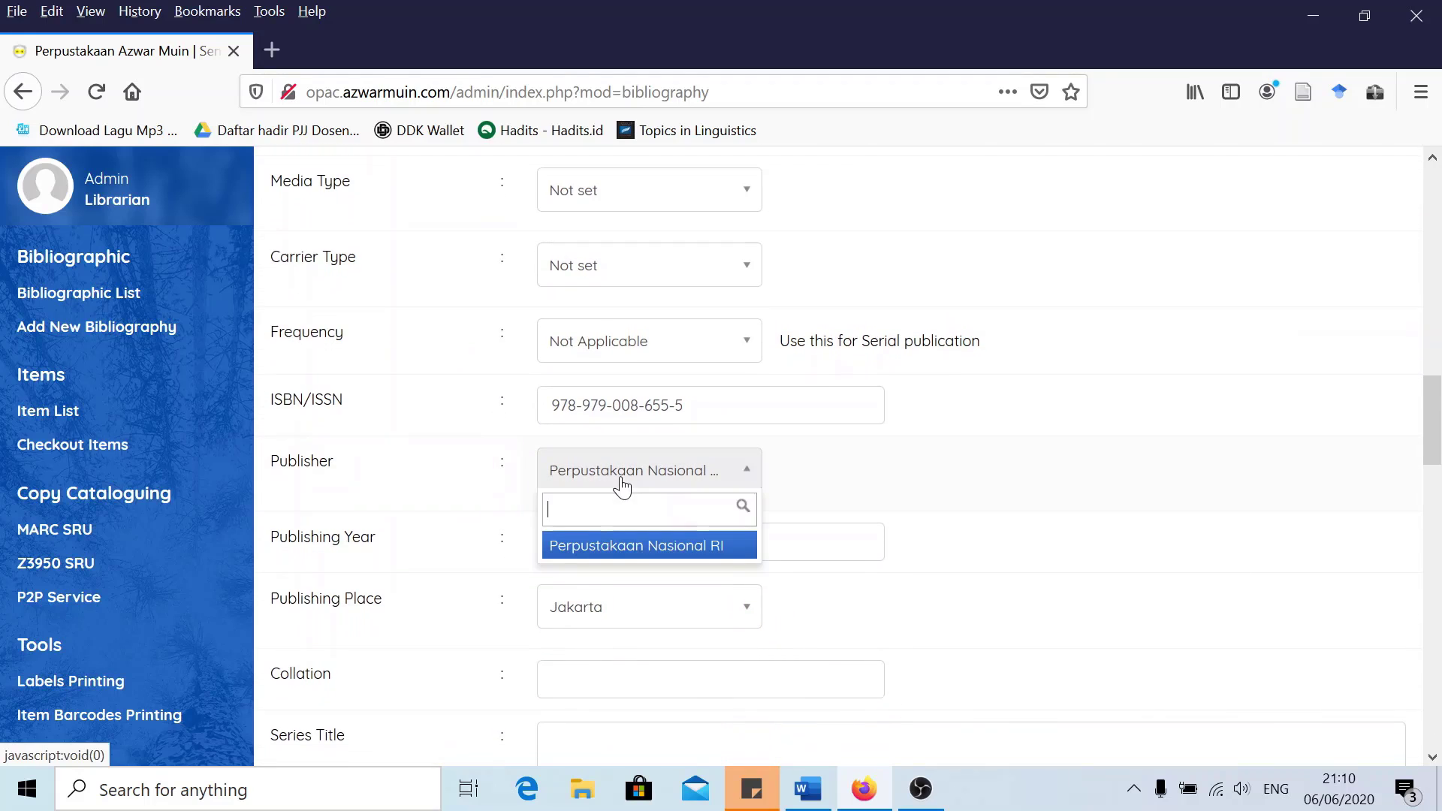
left_click(486, 480)
scroll(576, 524, "down", 2)
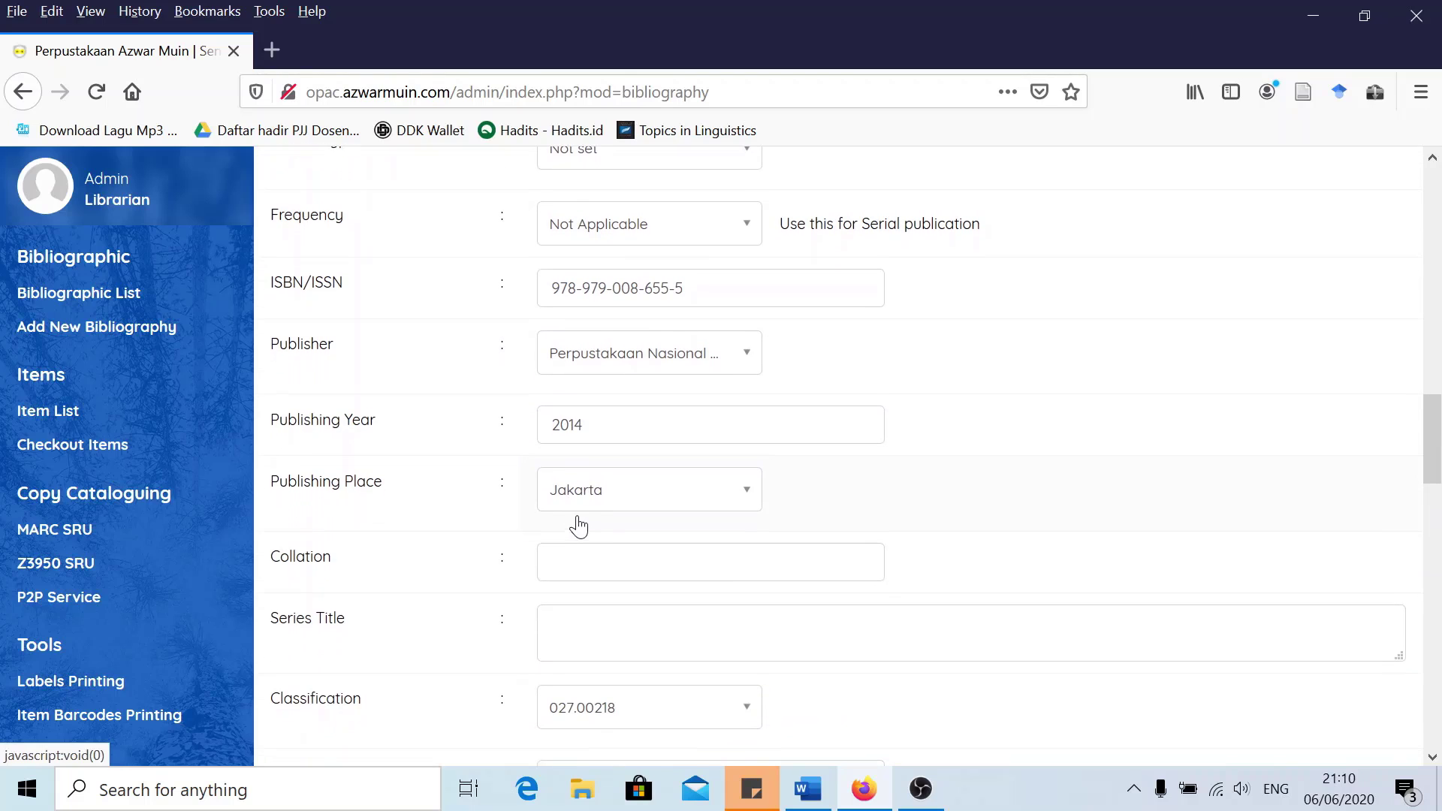
scroll(525, 531, "down", 2)
scroll(483, 508, "down", 2)
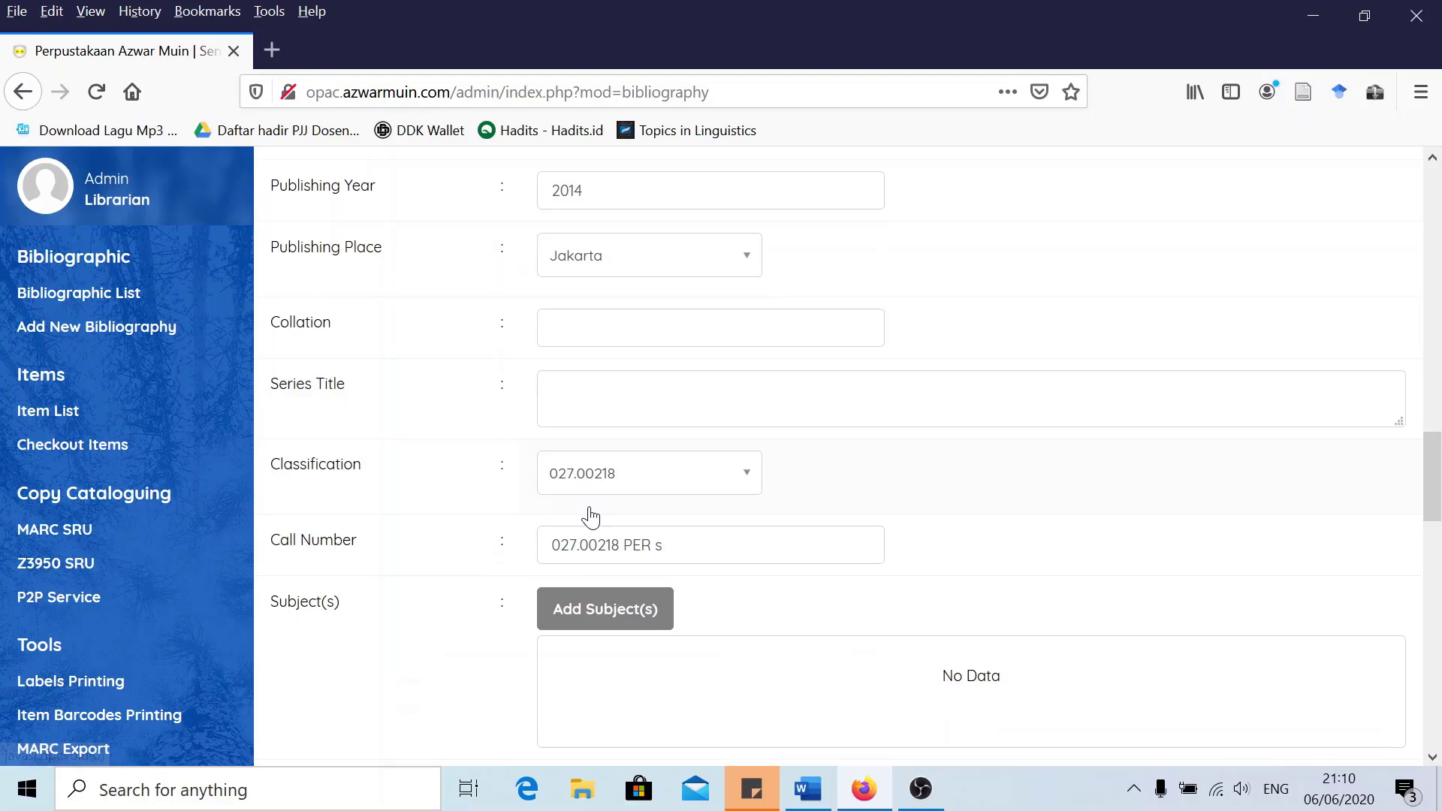
scroll(458, 569, "down", 2)
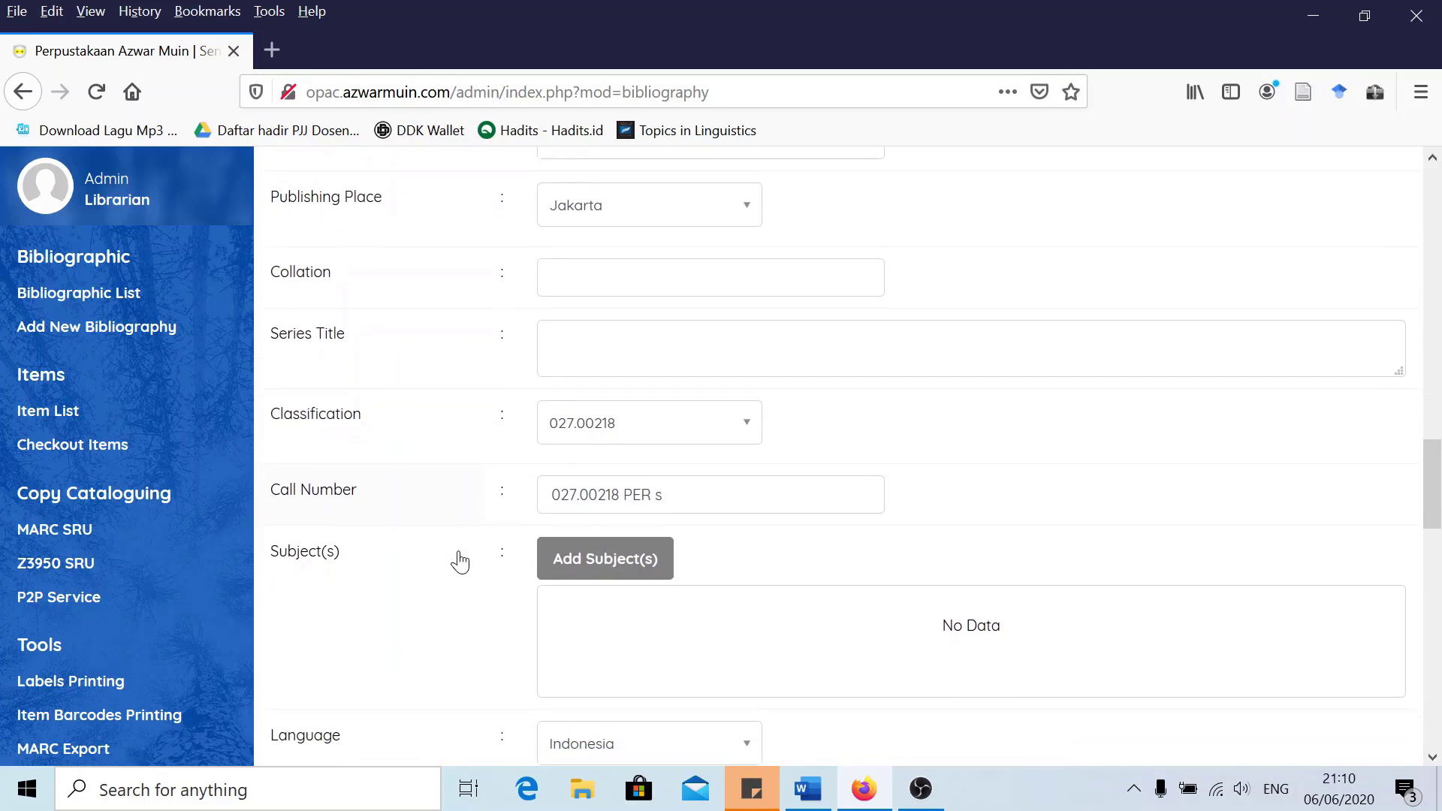
scroll(449, 526, "down", 2)
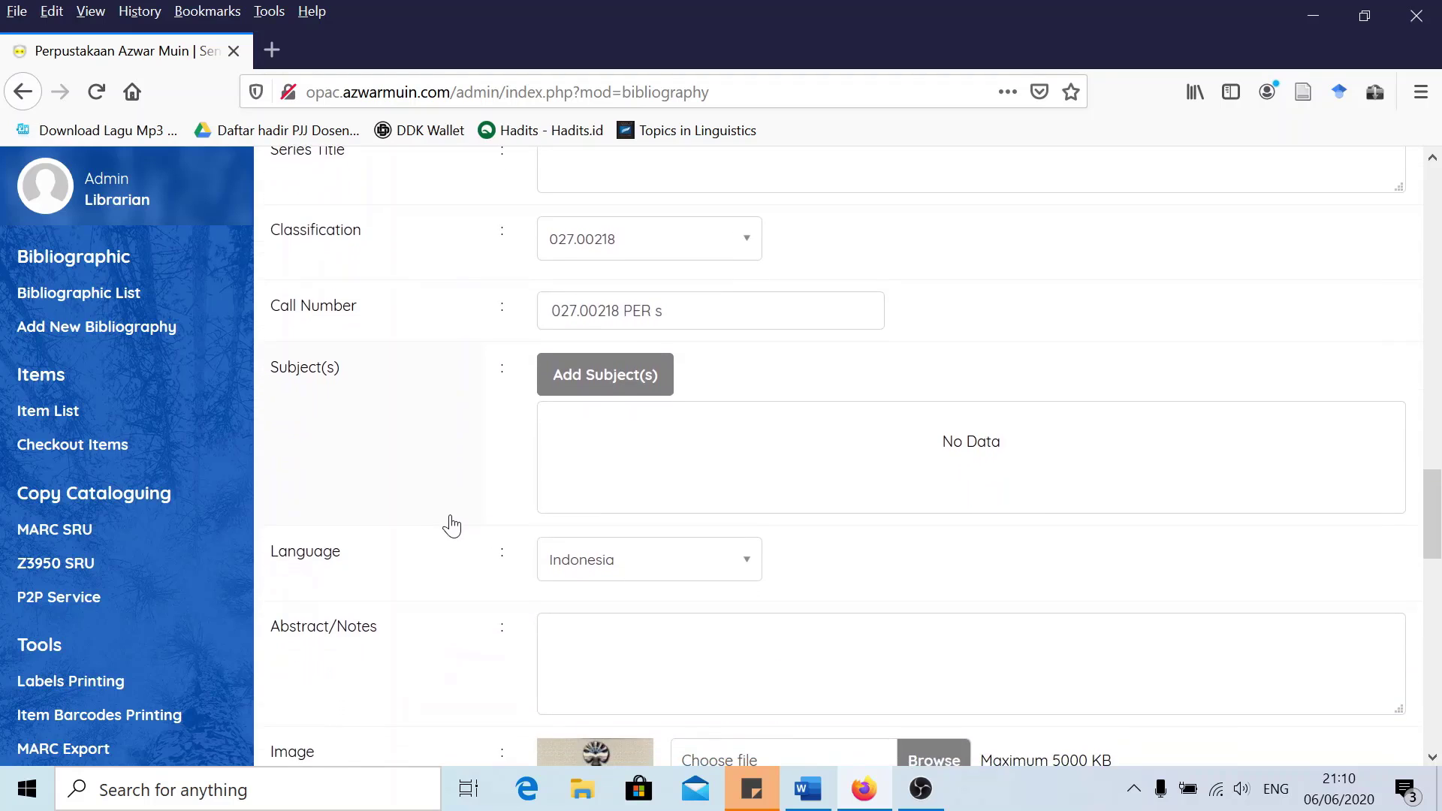
scroll(458, 522, "up", 2)
scroll(487, 525, "up", 18)
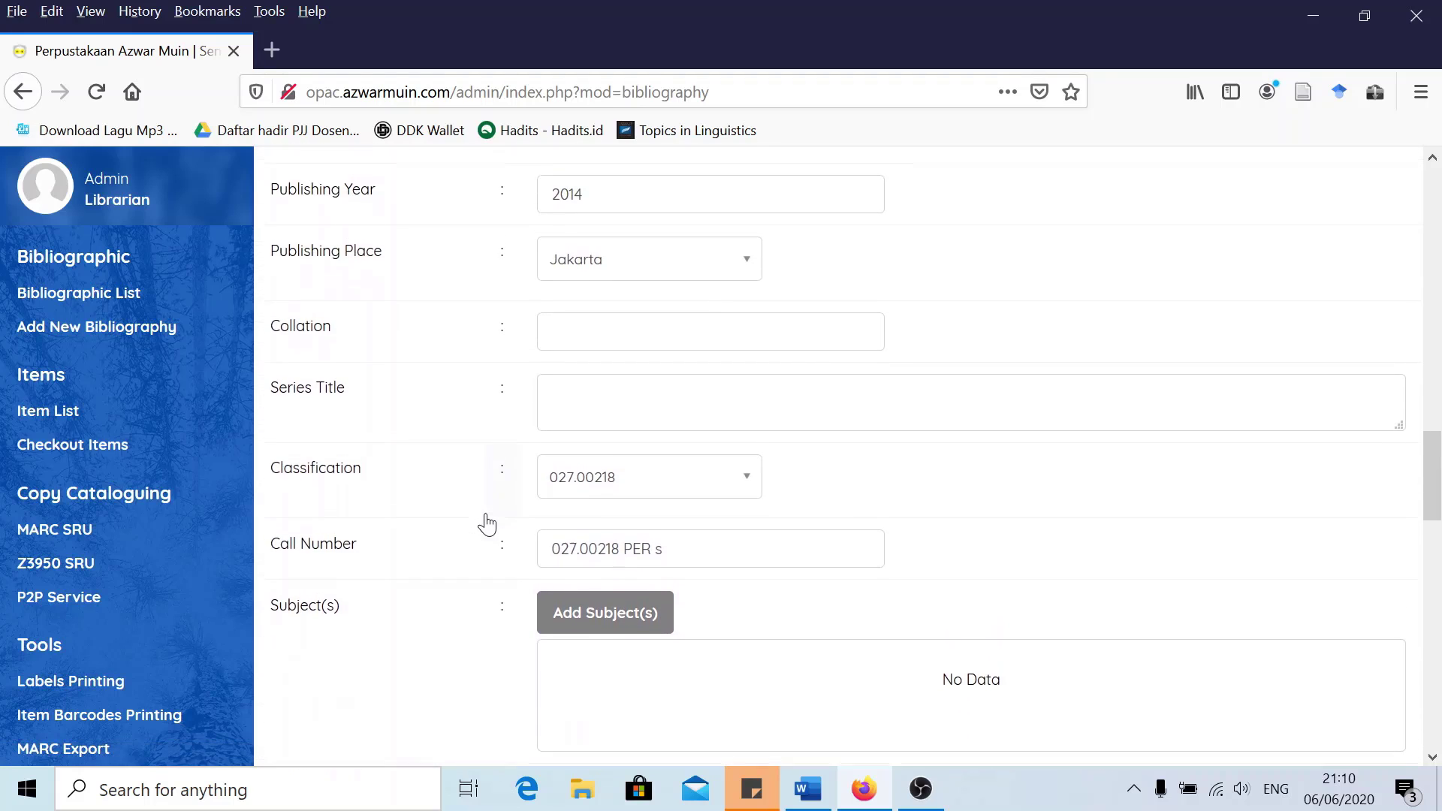
scroll(487, 524, "up", 9)
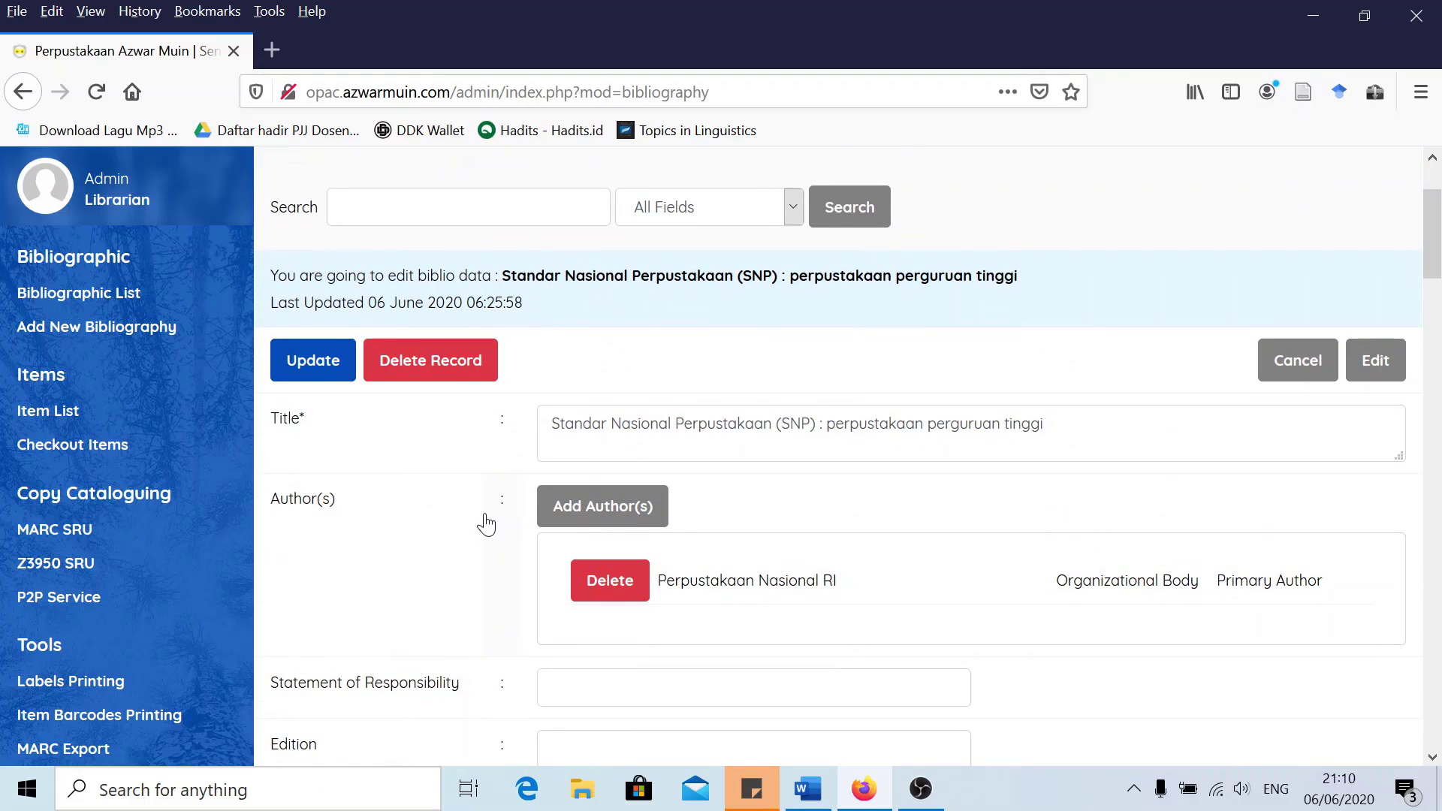
scroll(489, 483, "down", 2)
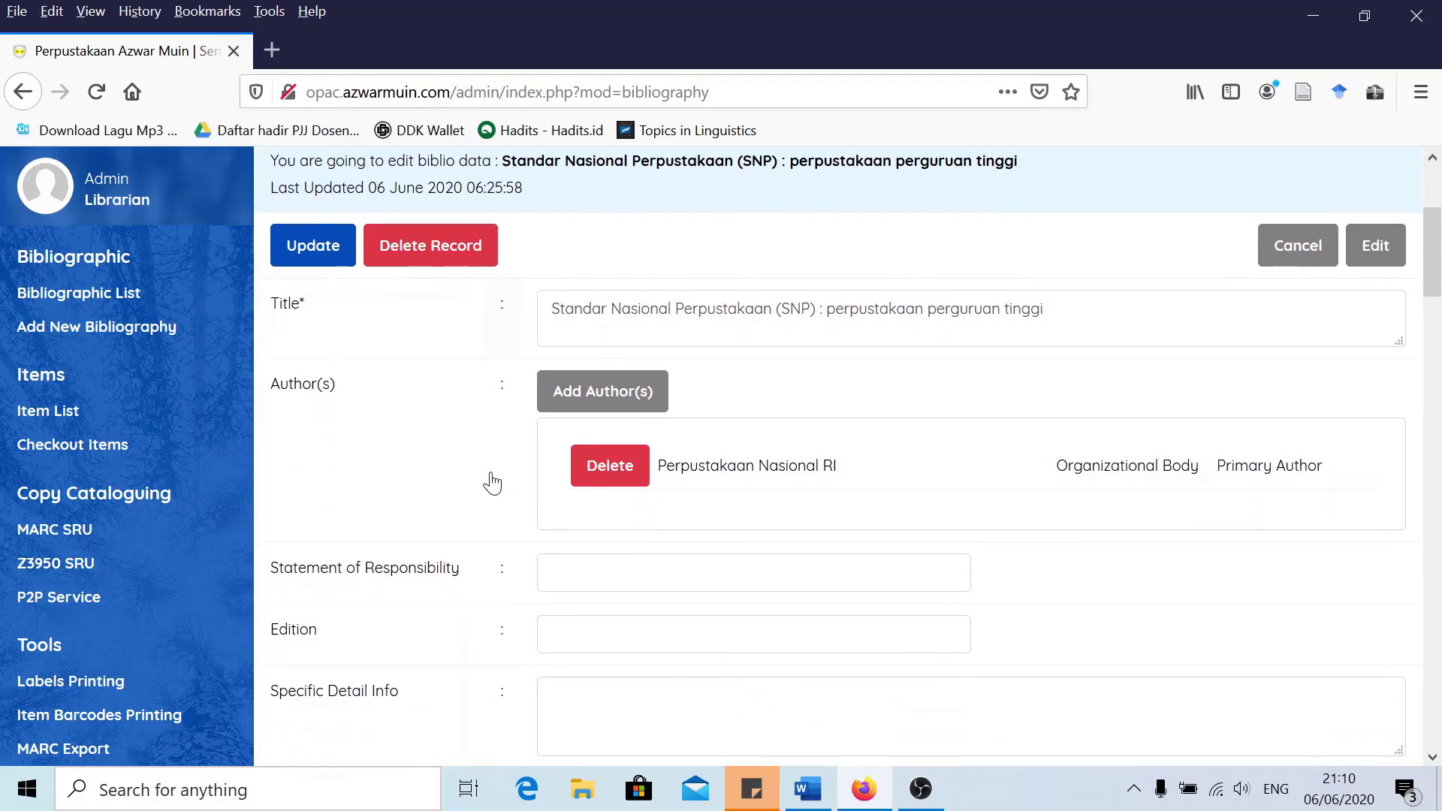
scroll(380, 348, "up", 5)
Search the web for 'tajuk subjek online perpusnas' in a new tab
left_click(272, 50)
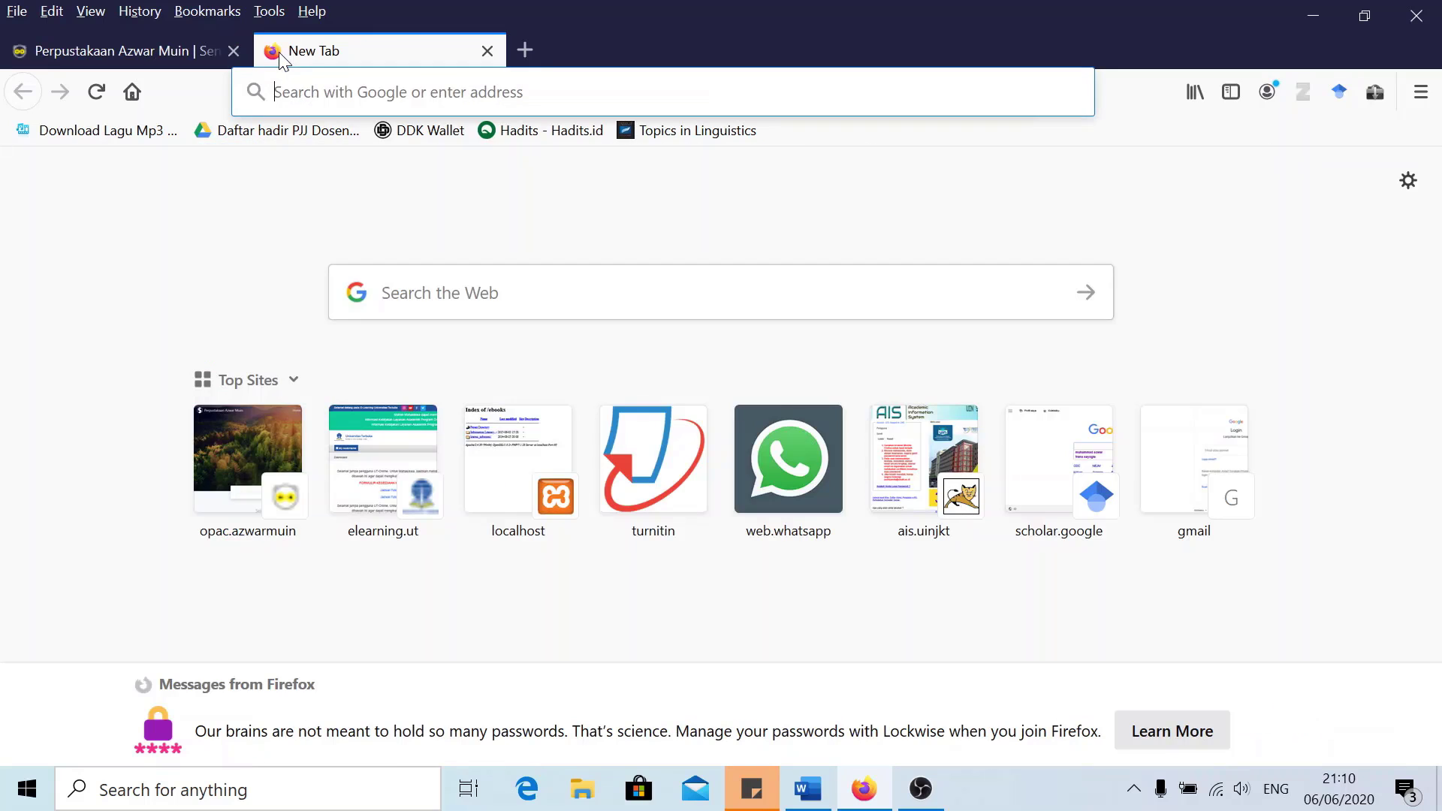
type("tajuk ")
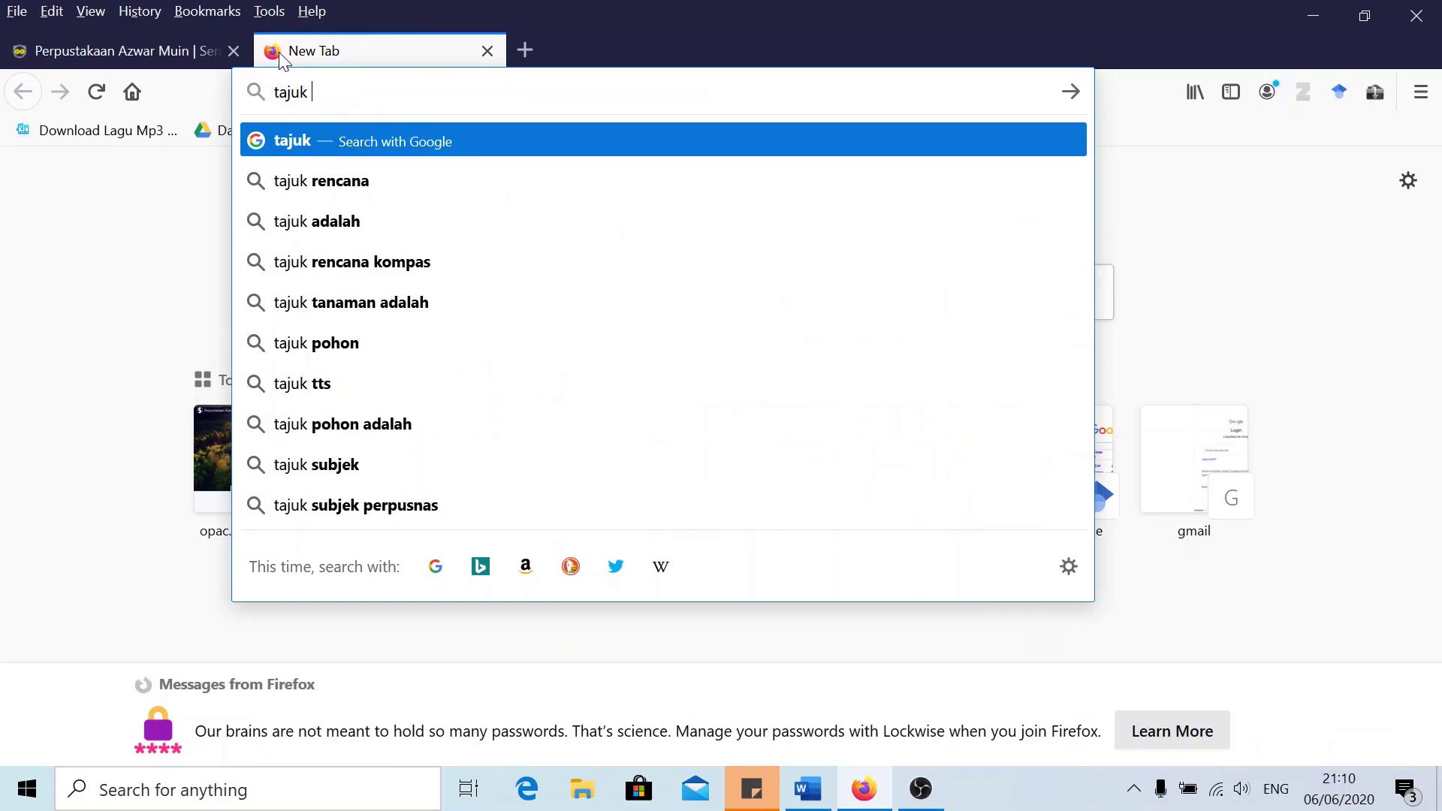
type("subjuk")
key("BackSpace")
type("juke")
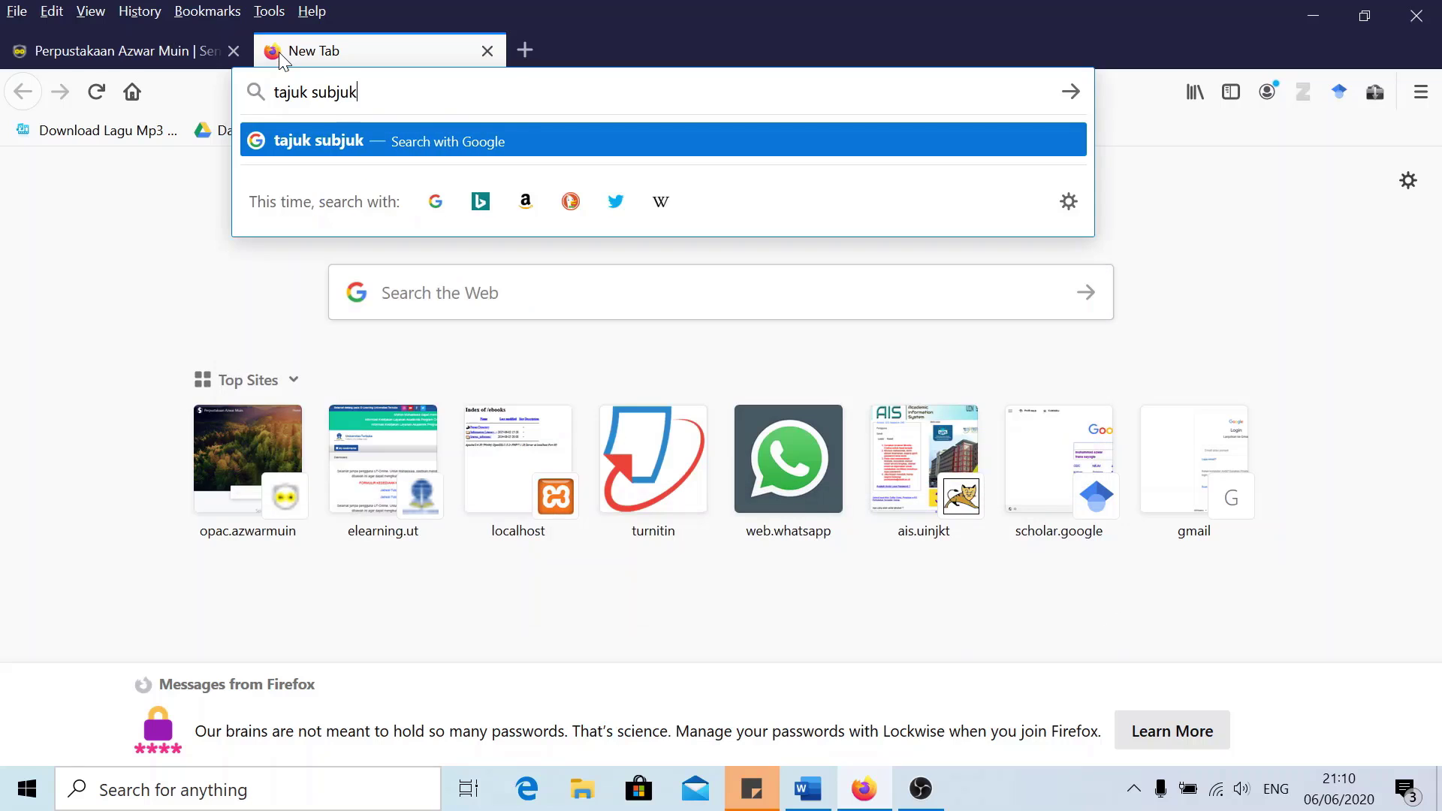
key("BackSpace")
key("BackSpace")
key("BackSpace")
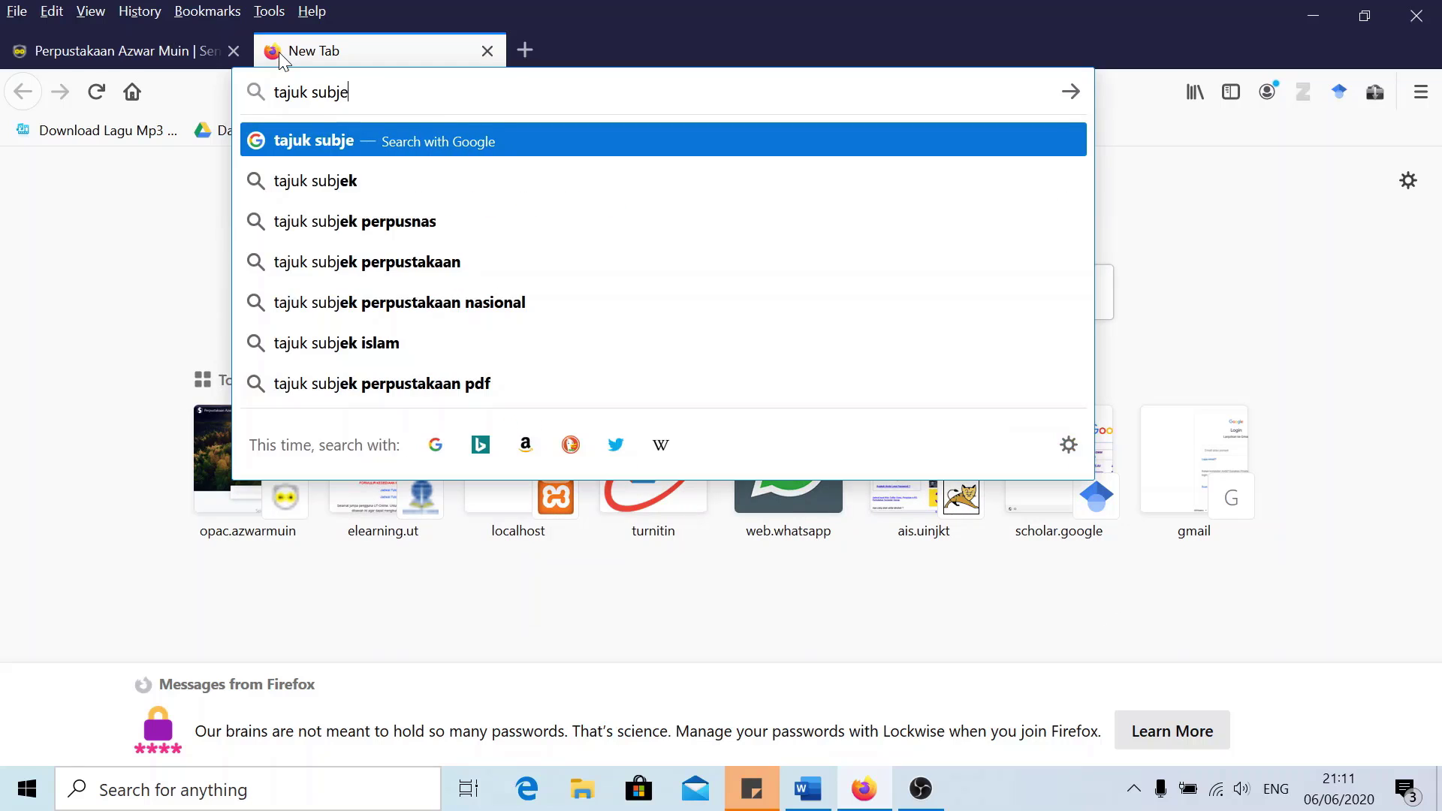
type("ek online p")
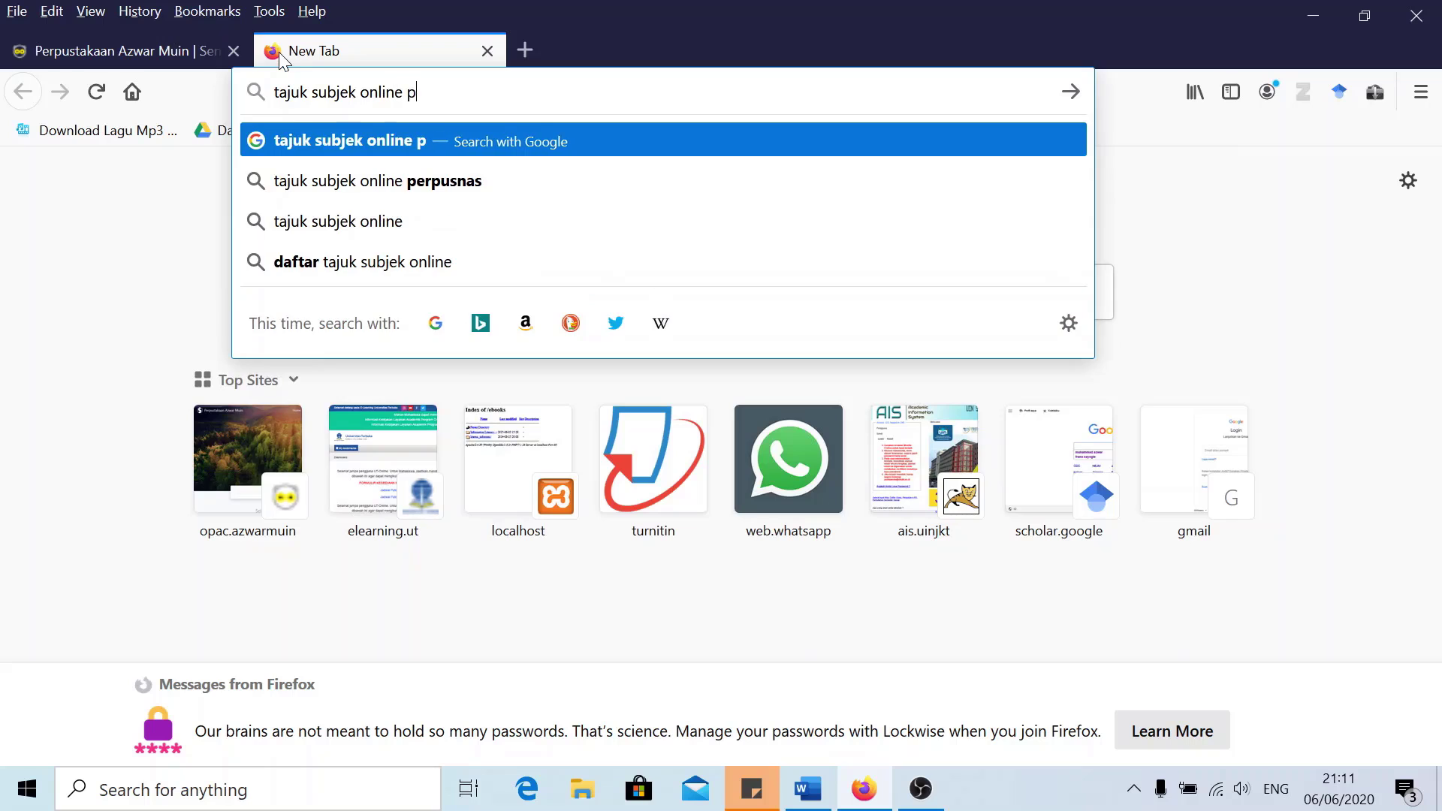
type("erpusnas")
key("Return")
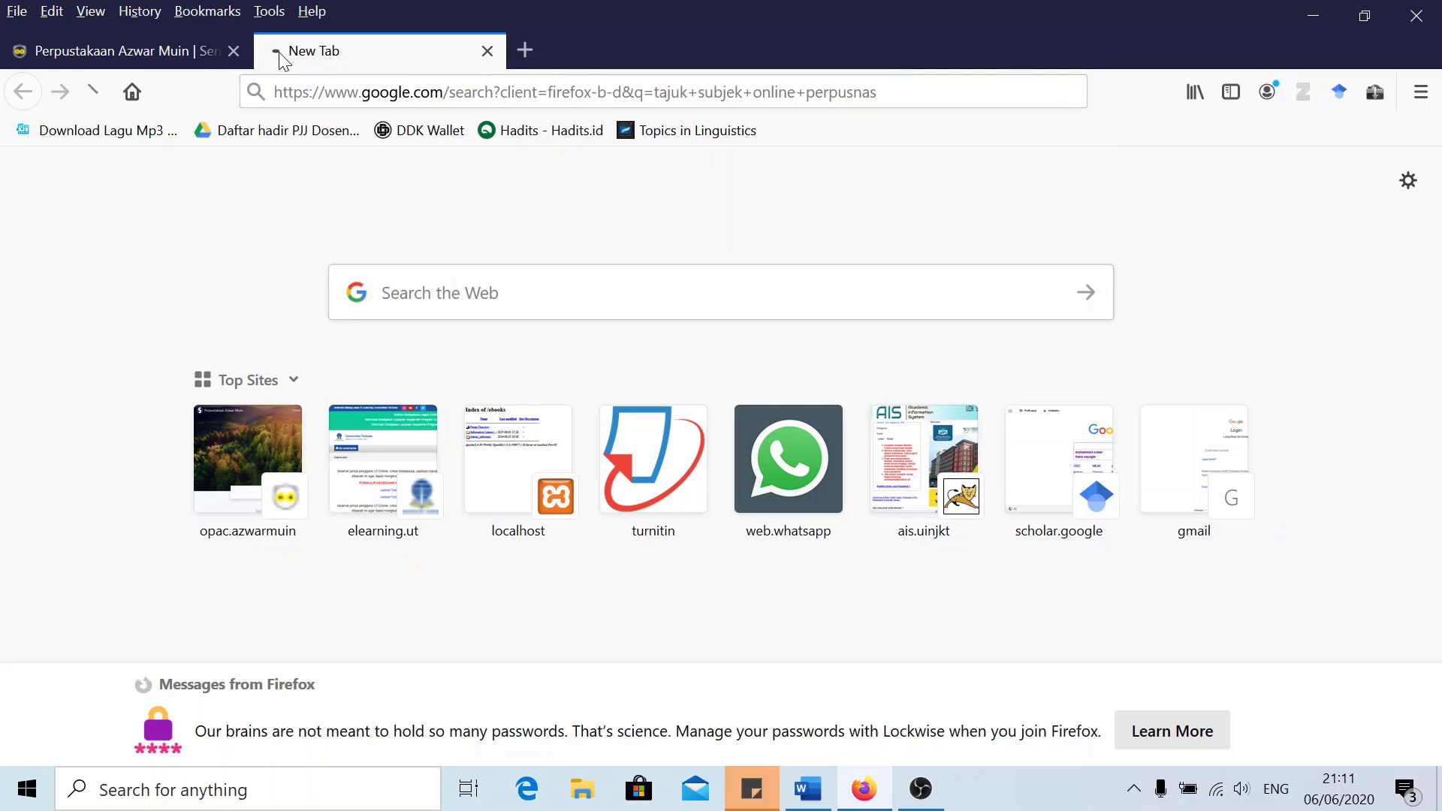
On Tajuk Online, search headings for 'perpusta' and open the Perpustakaan perguruan tinggi heading
left_click(362, 386)
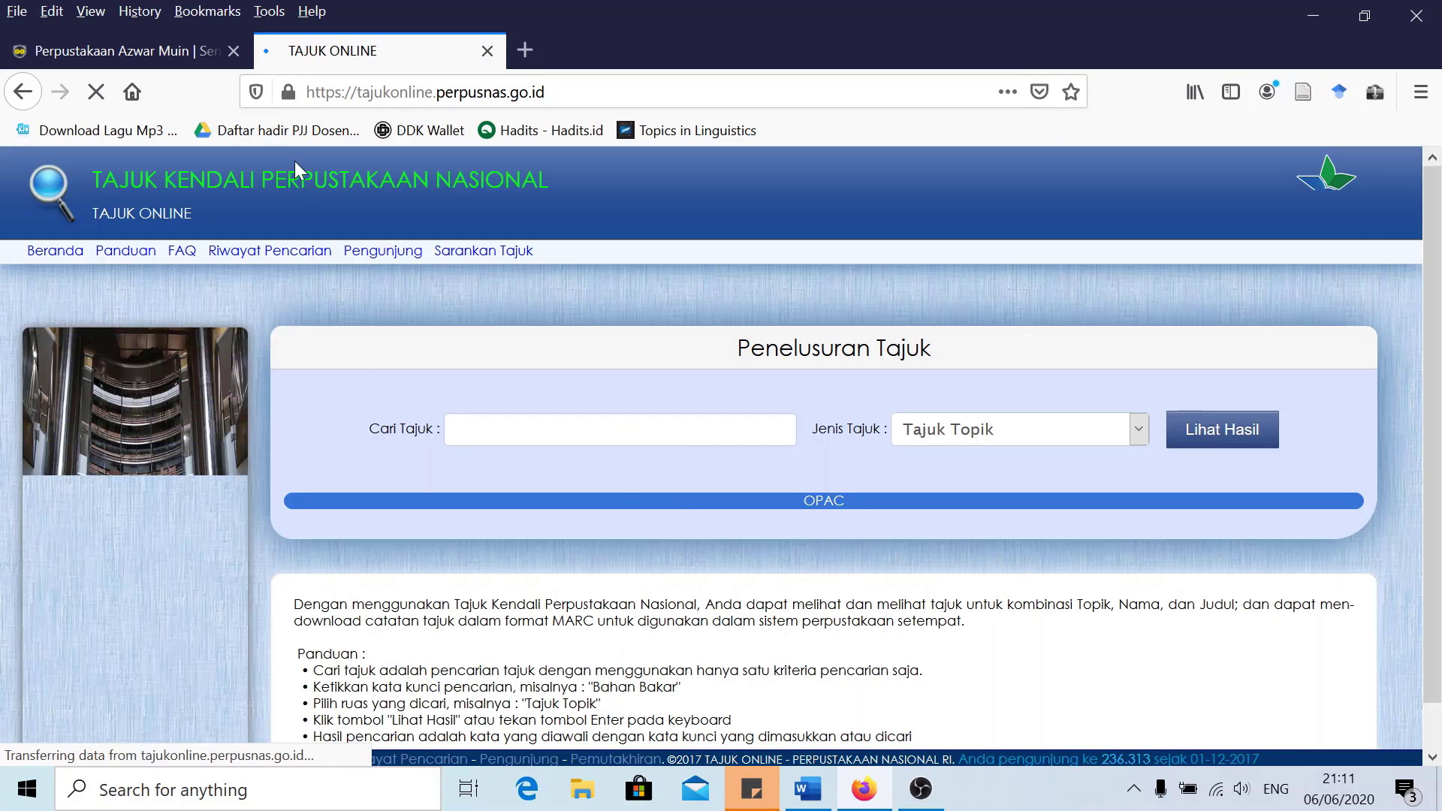
left_click(504, 431)
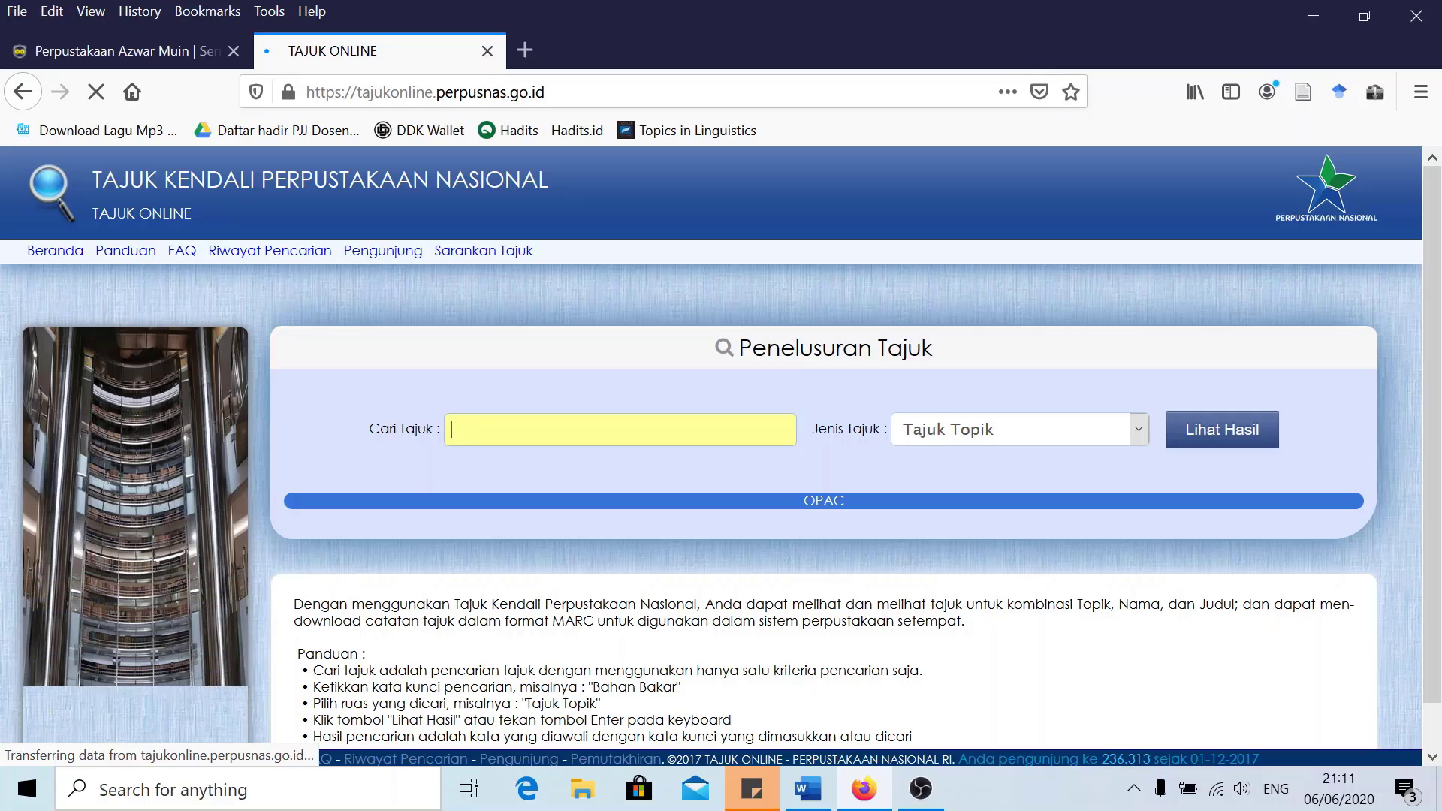
type("perpustakaan perguruan tinggi")
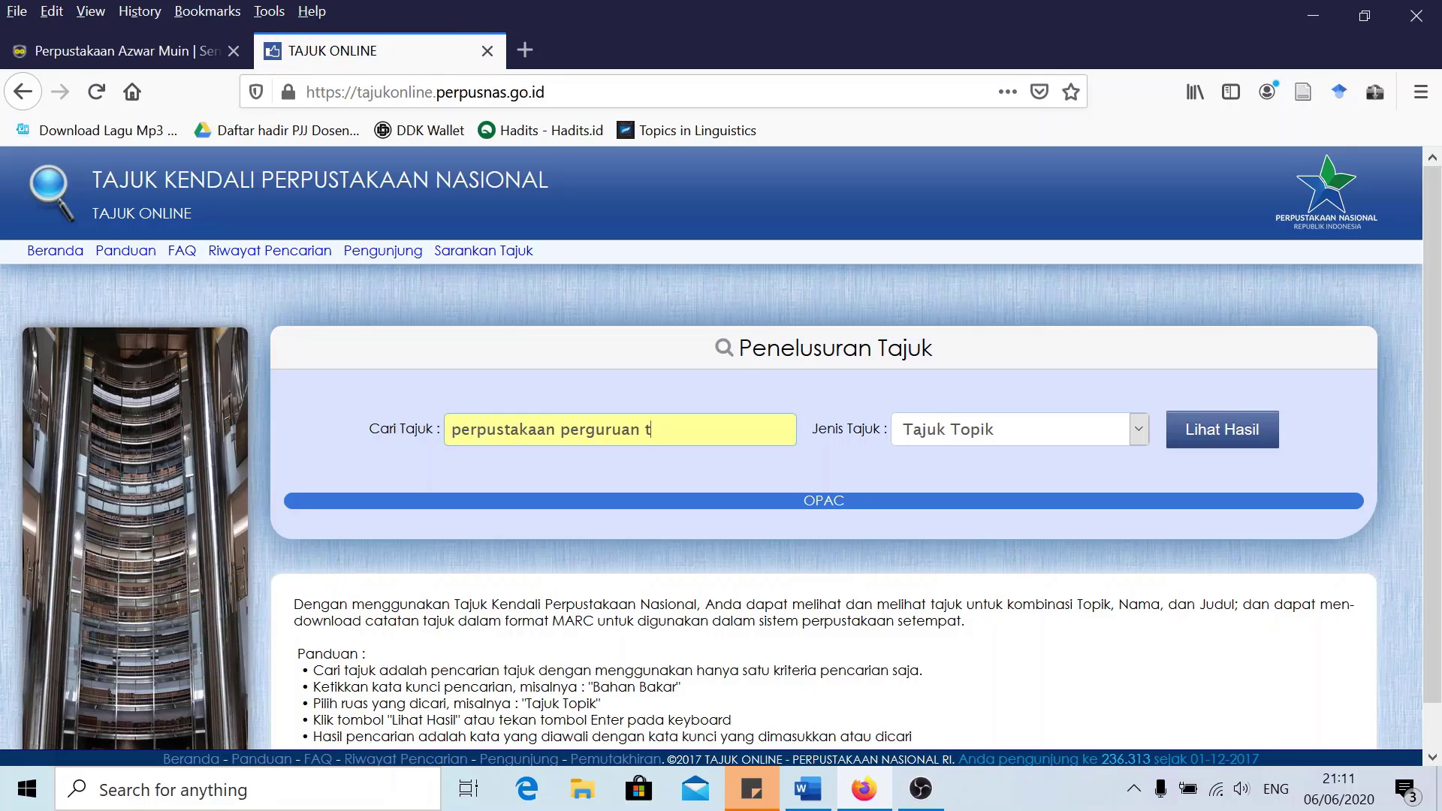
left_click(1218, 434)
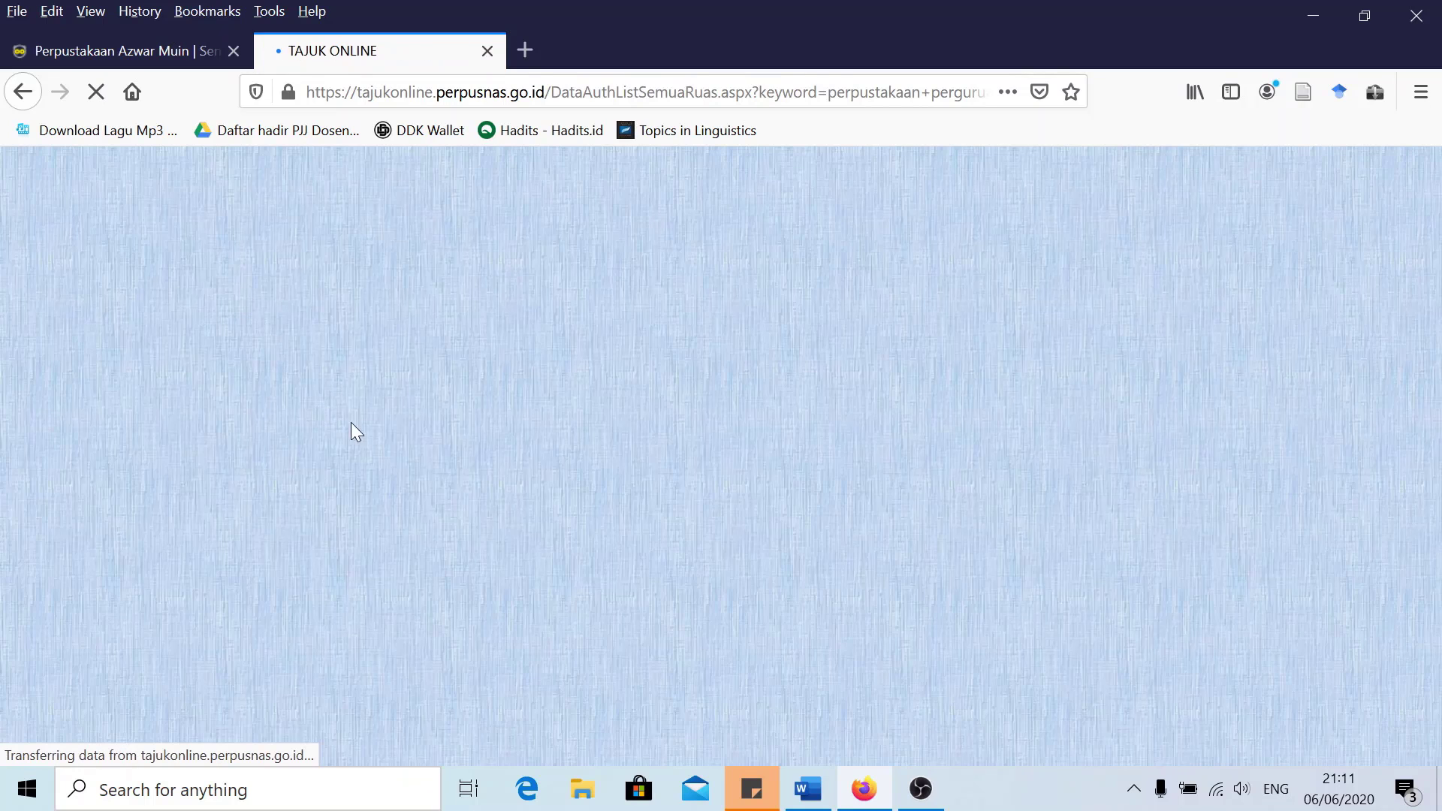
scroll(493, 460, "down", 3)
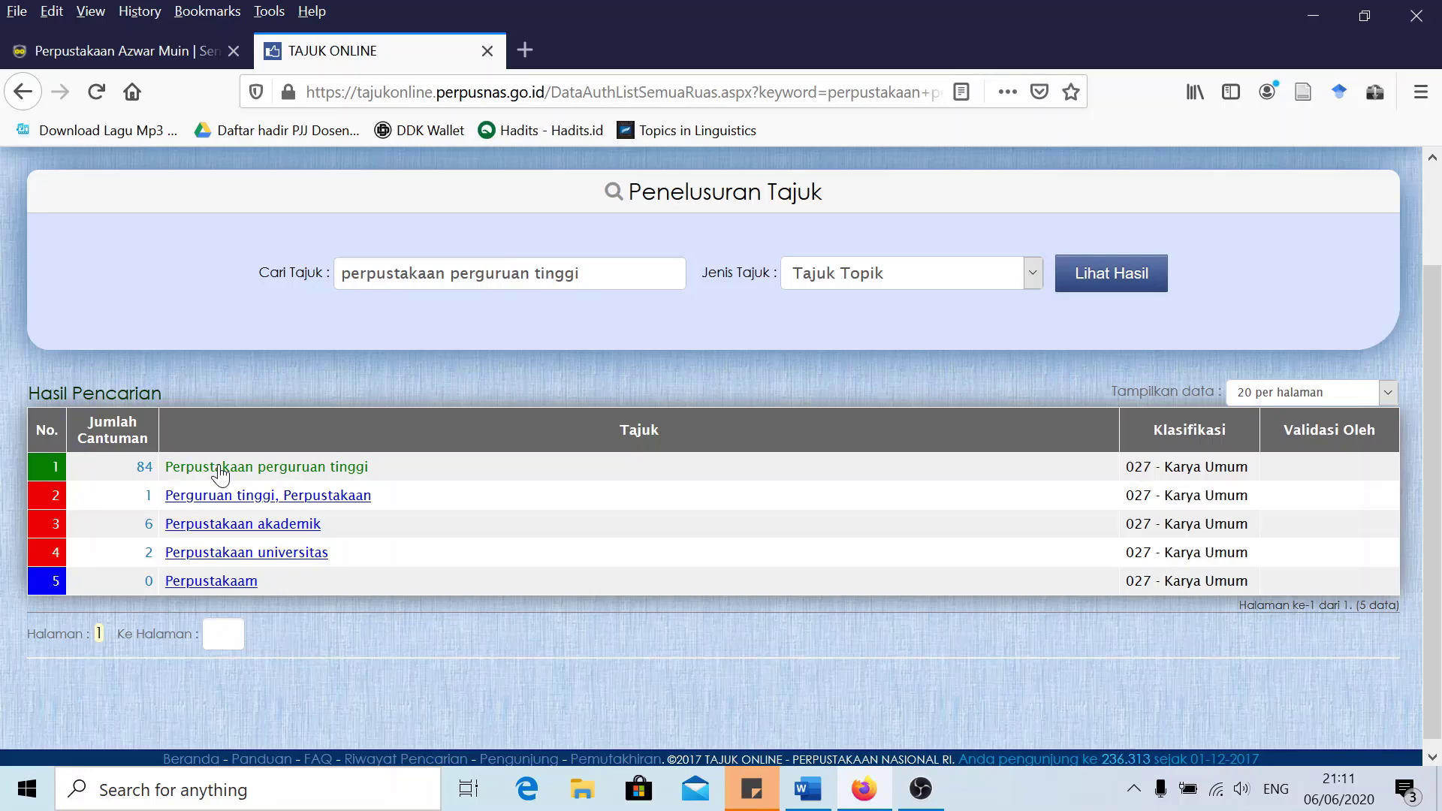
left_click(220, 468)
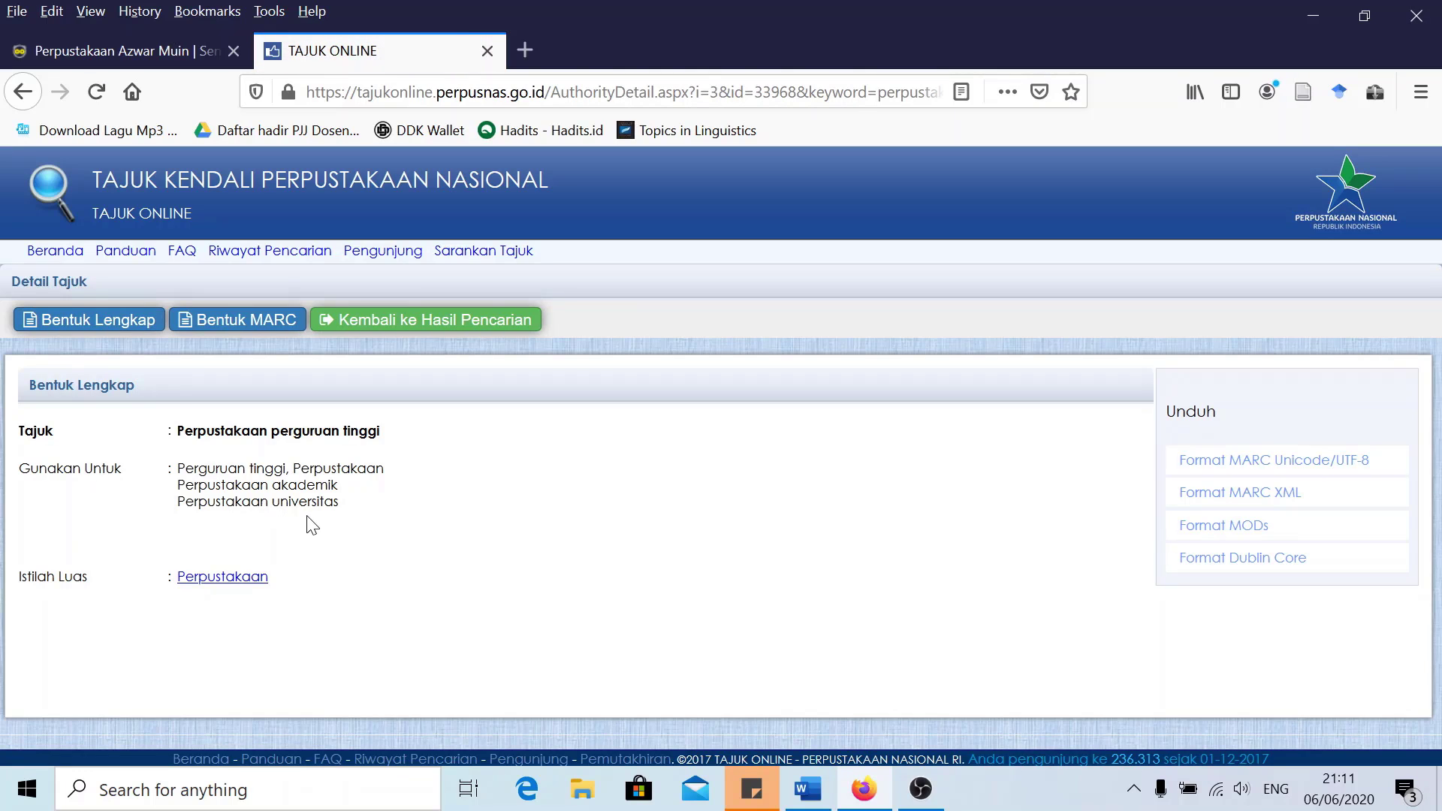
Select and copy the heading text 'Perpustakaan perguruan tinggi'
left_click_drag(385, 433, 206, 432)
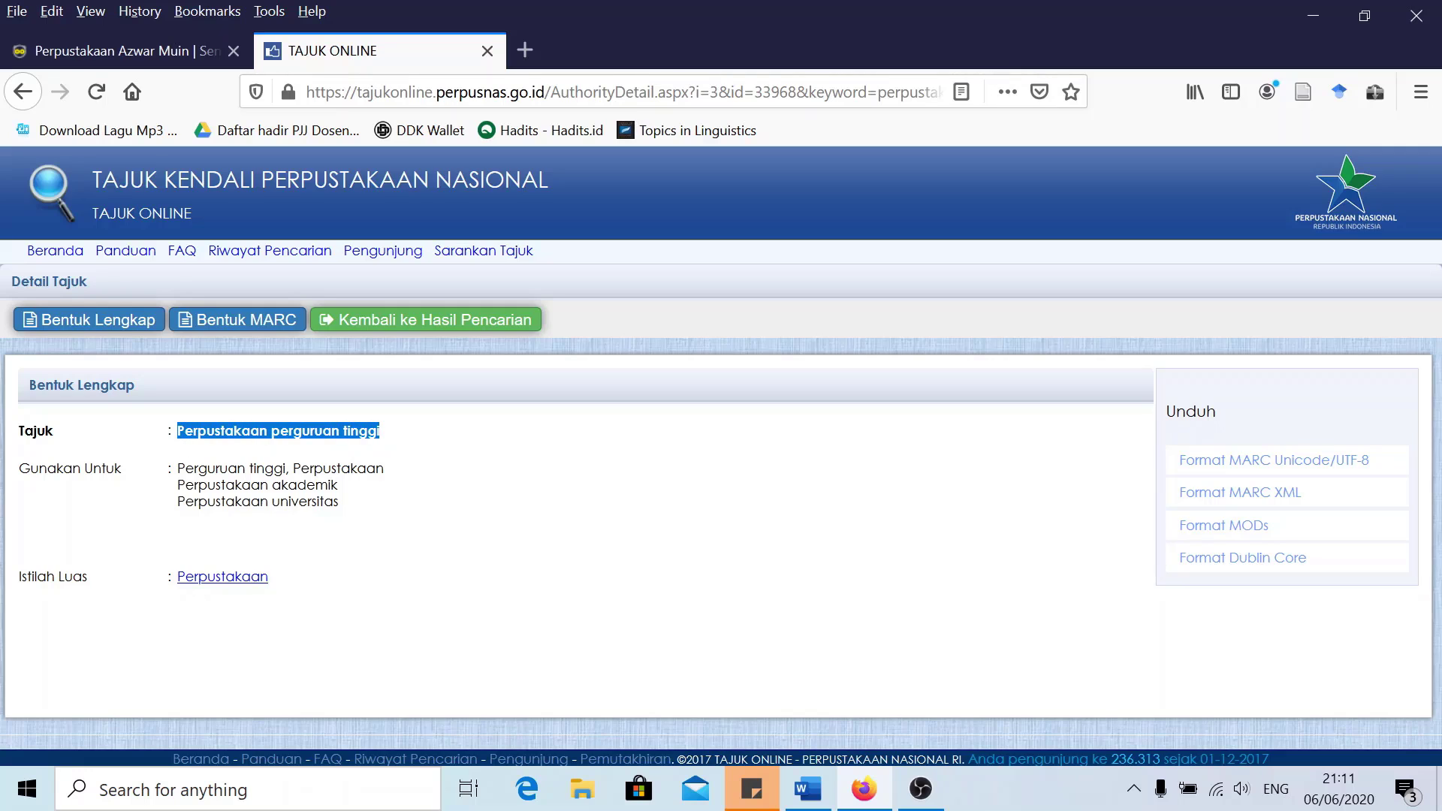
right_click(215, 436)
left_click(251, 452)
right_click(308, 433)
left_click(319, 444)
In the SLiMS record, paste 'Perpustakaan perguruan tinggi' as the Add Subject keyword
left_click(145, 49)
scroll(434, 521, "down", 4)
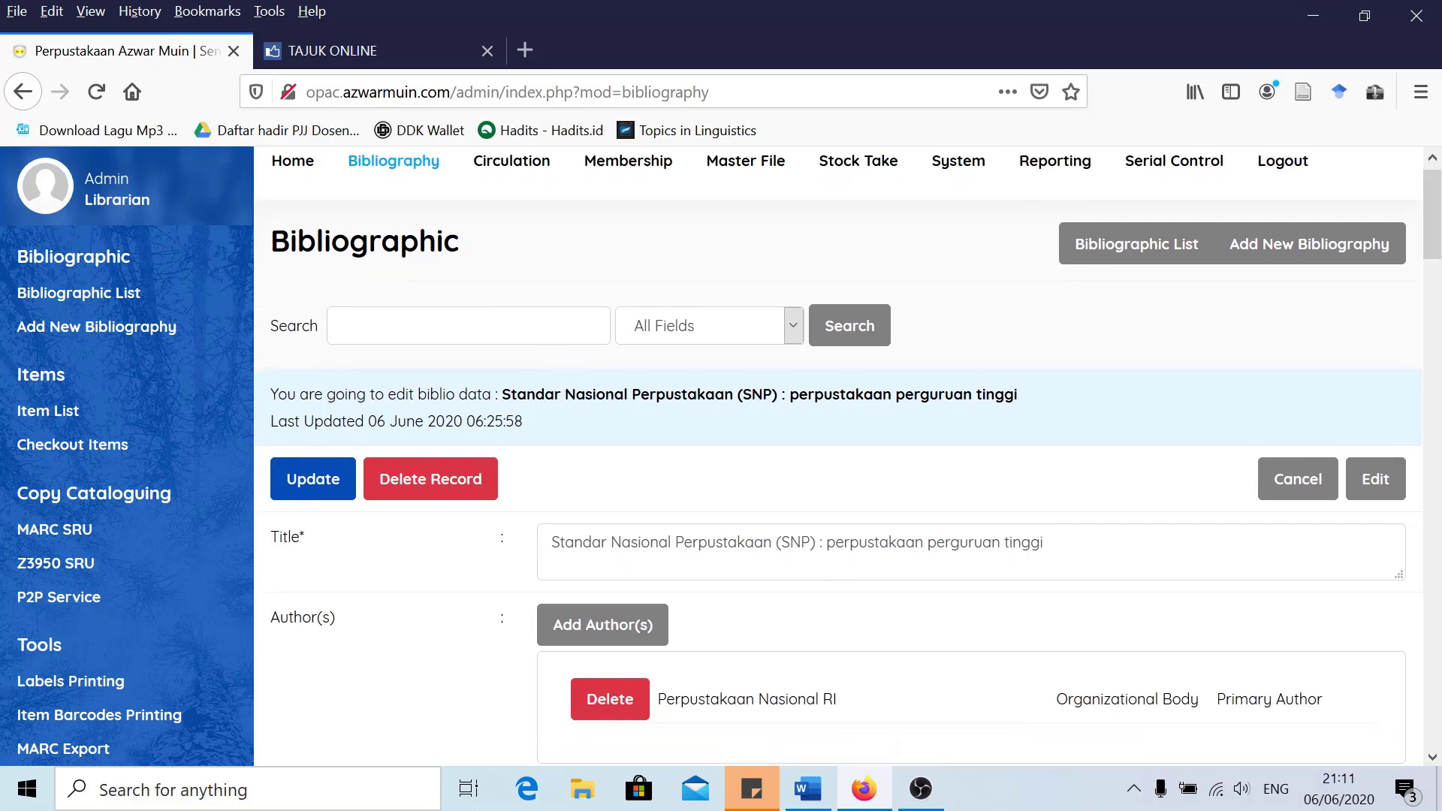
scroll(434, 522, "down", 10)
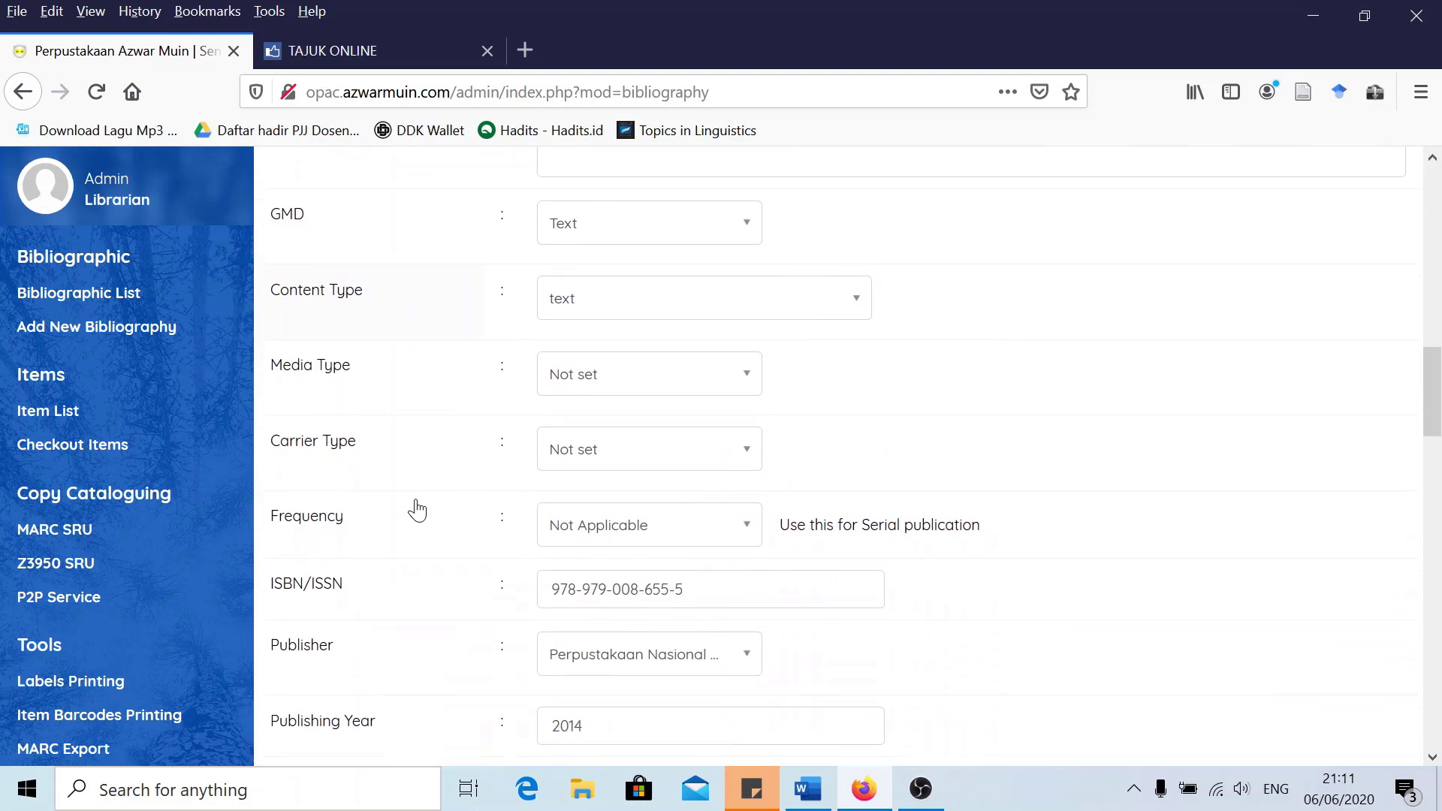
scroll(417, 510, "down", 7)
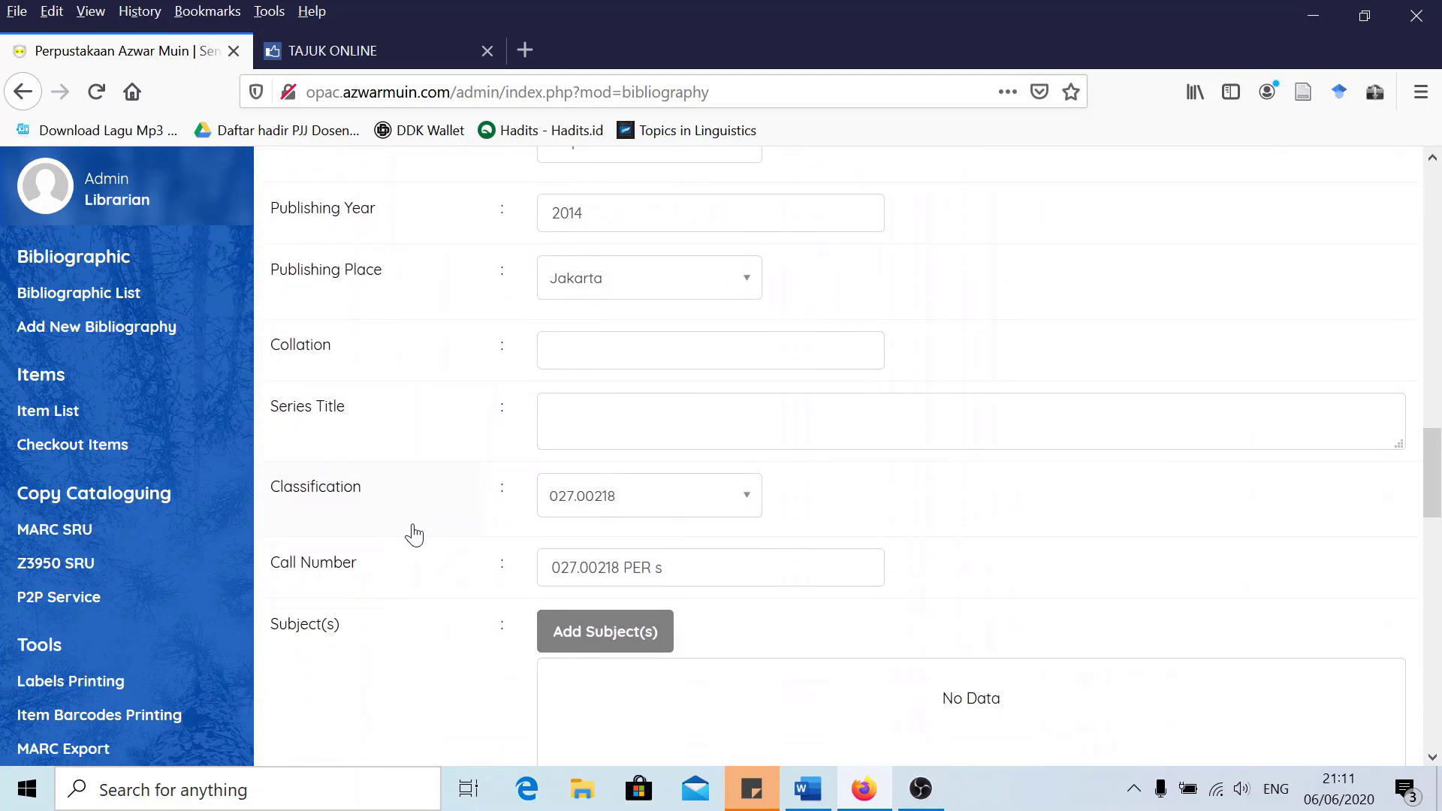
scroll(420, 529, "down", 3)
left_click(583, 288)
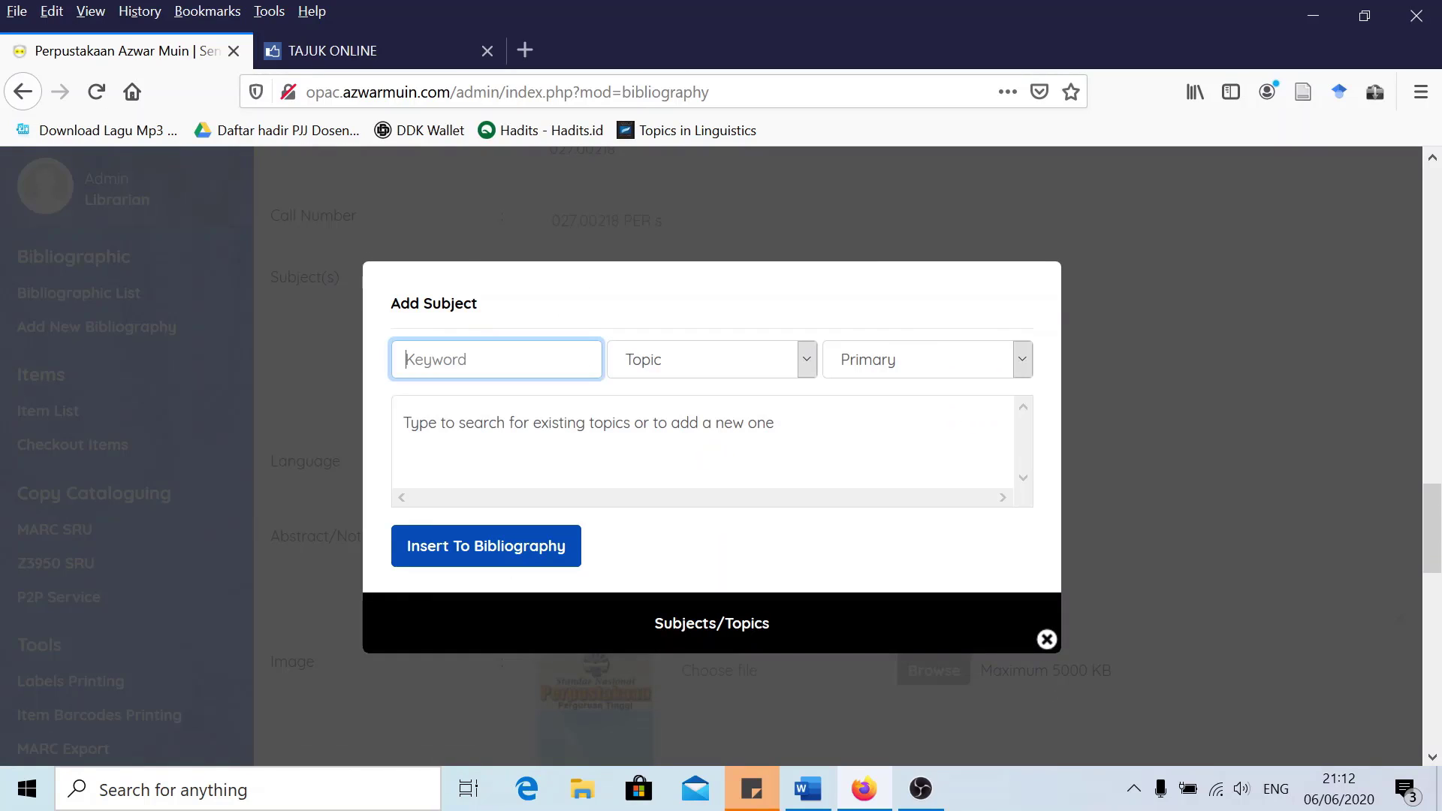
key("ctrl+v")
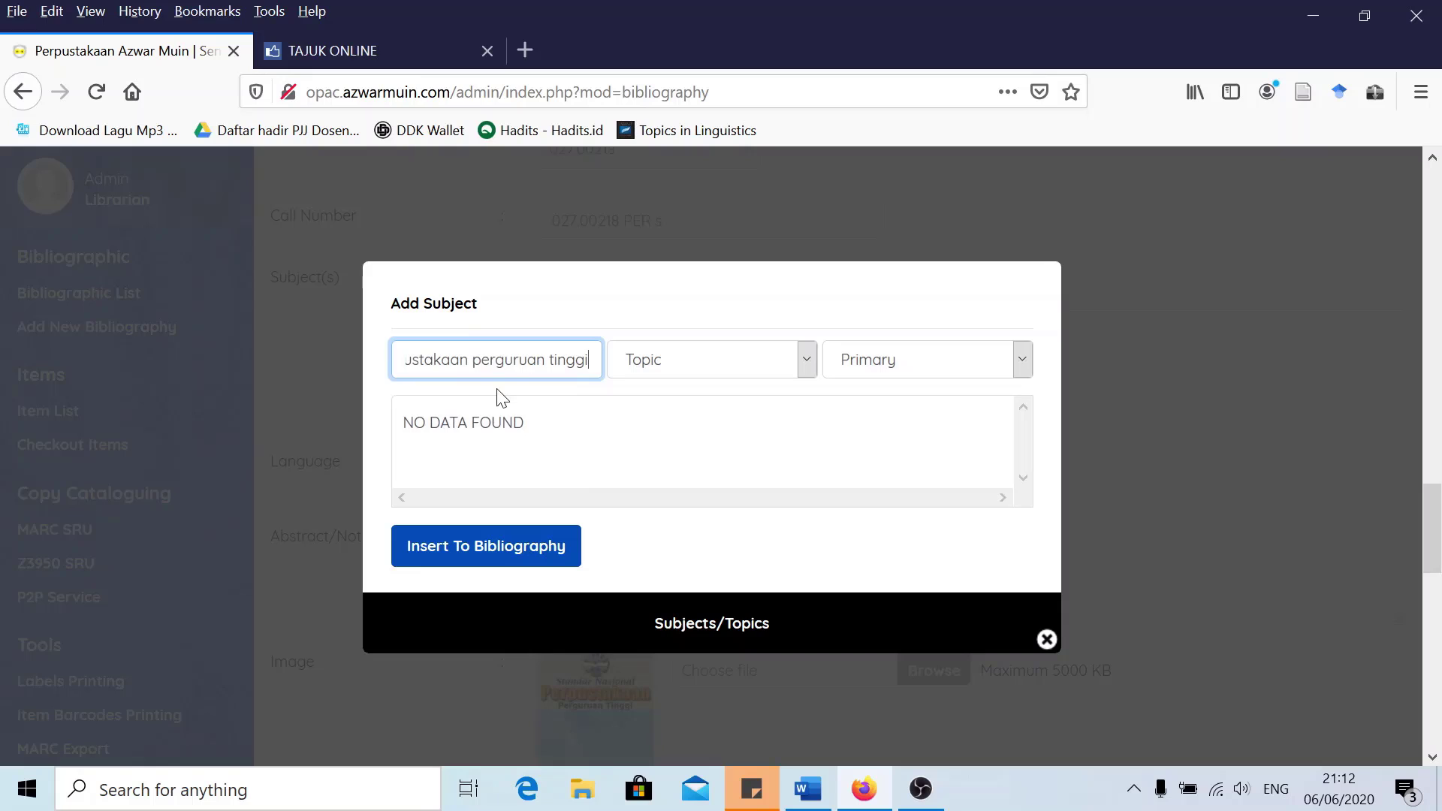
Insert it into the bibliography as a Primary Topic subject and close the subject window
left_click(683, 358)
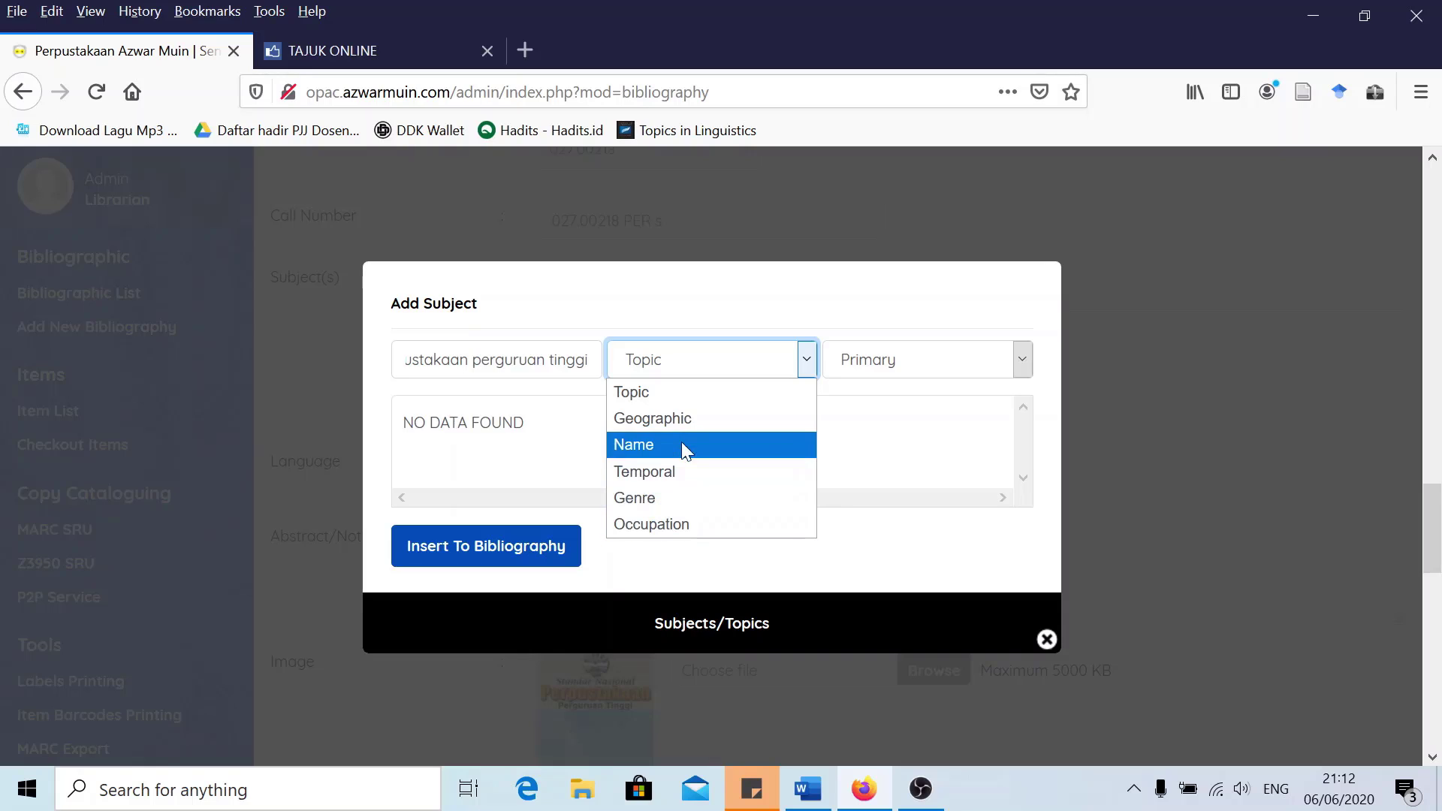
left_click(681, 397)
left_click(881, 366)
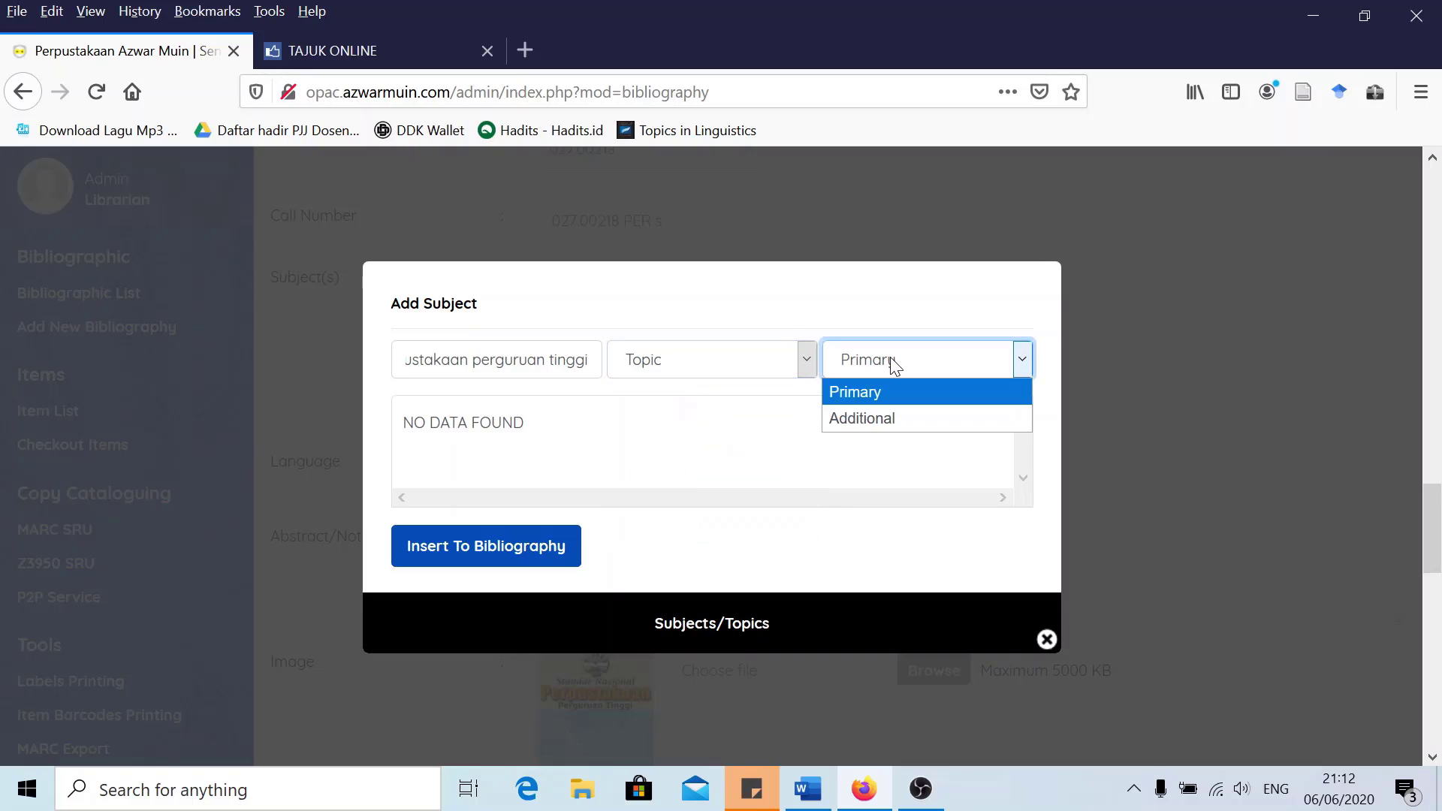
left_click(886, 394)
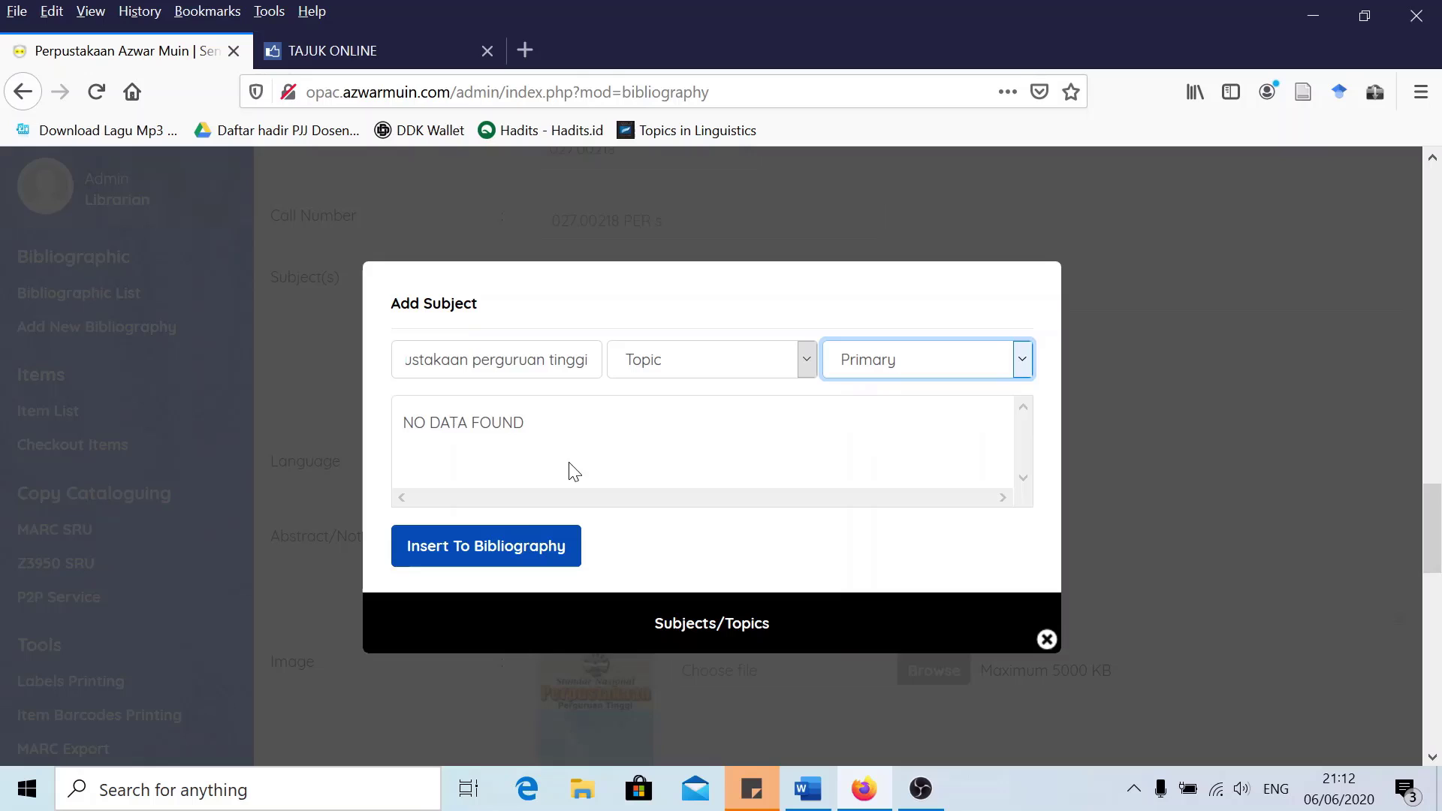
left_click(488, 548)
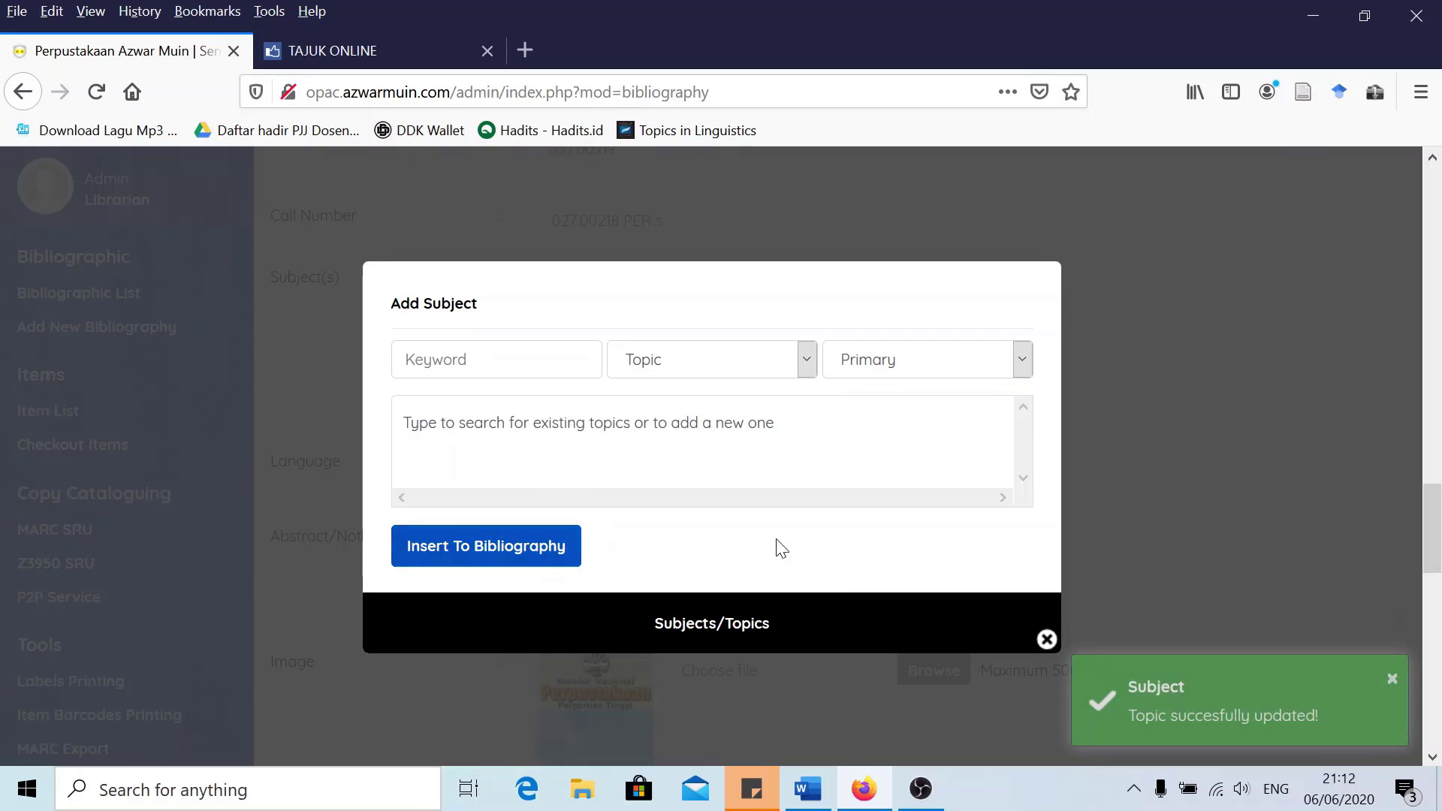
left_click(1047, 642)
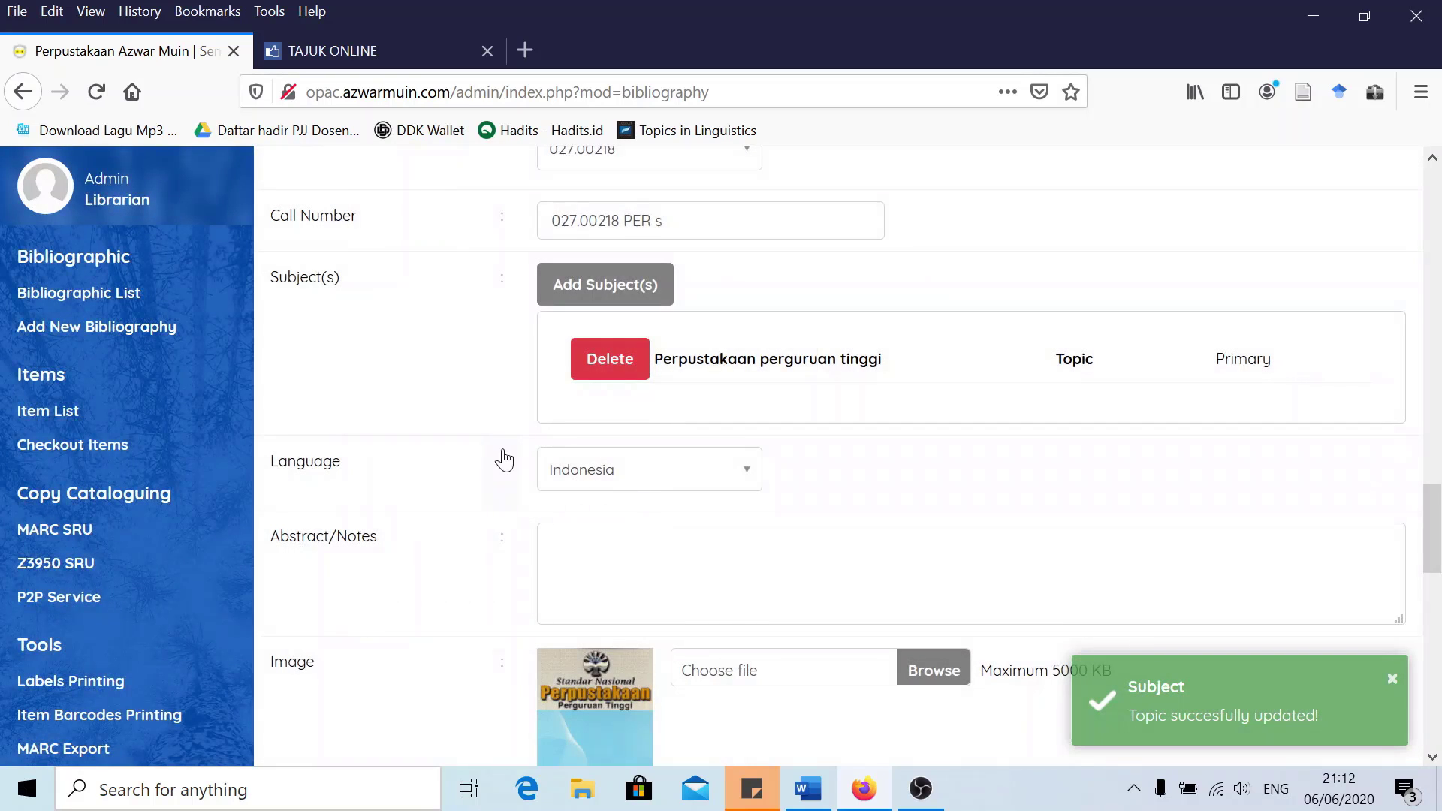
Select 'Standar Nasional Perpustakaan' in the record's title field
scroll(496, 454, "up", 3)
scroll(488, 451, "up", 15)
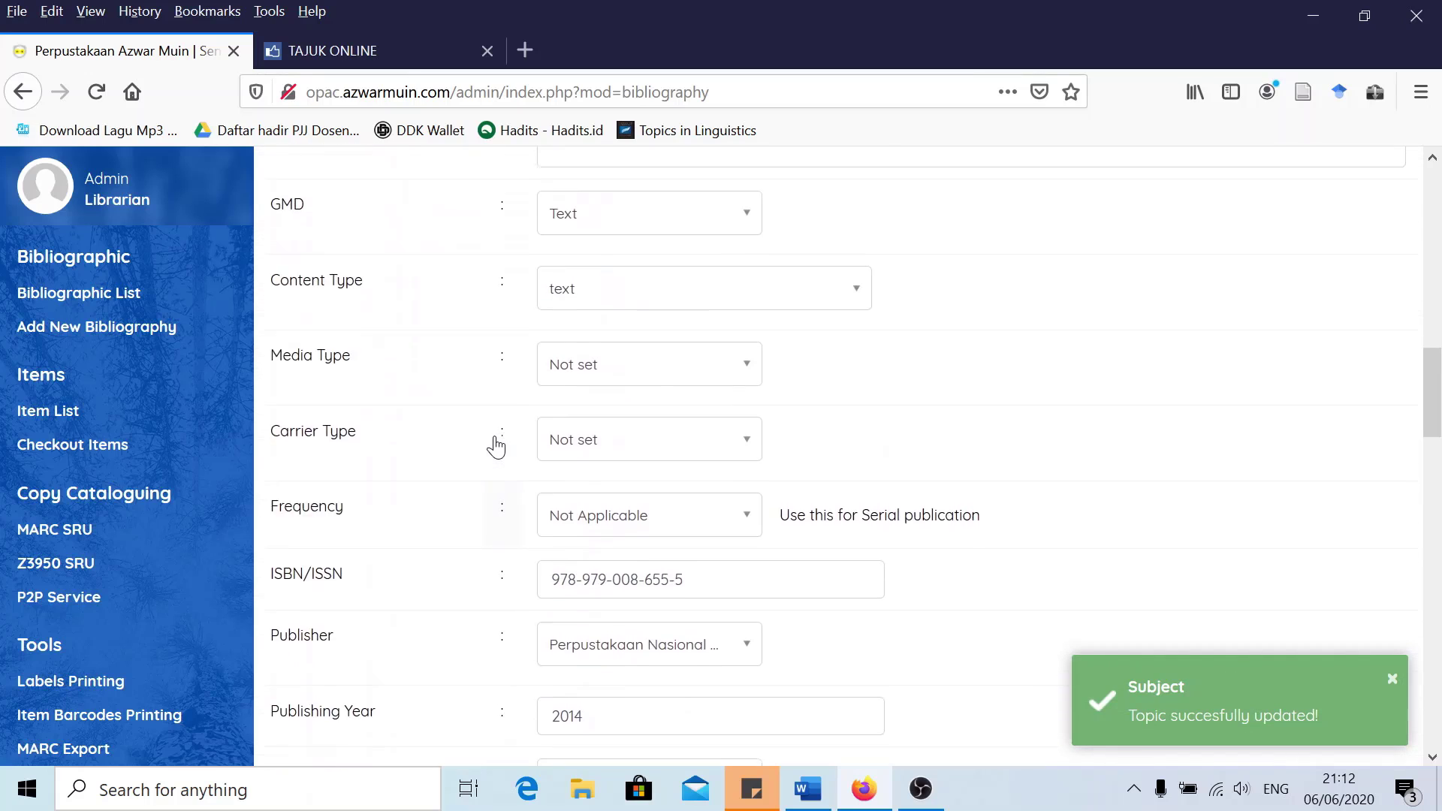
scroll(500, 443, "up", 5)
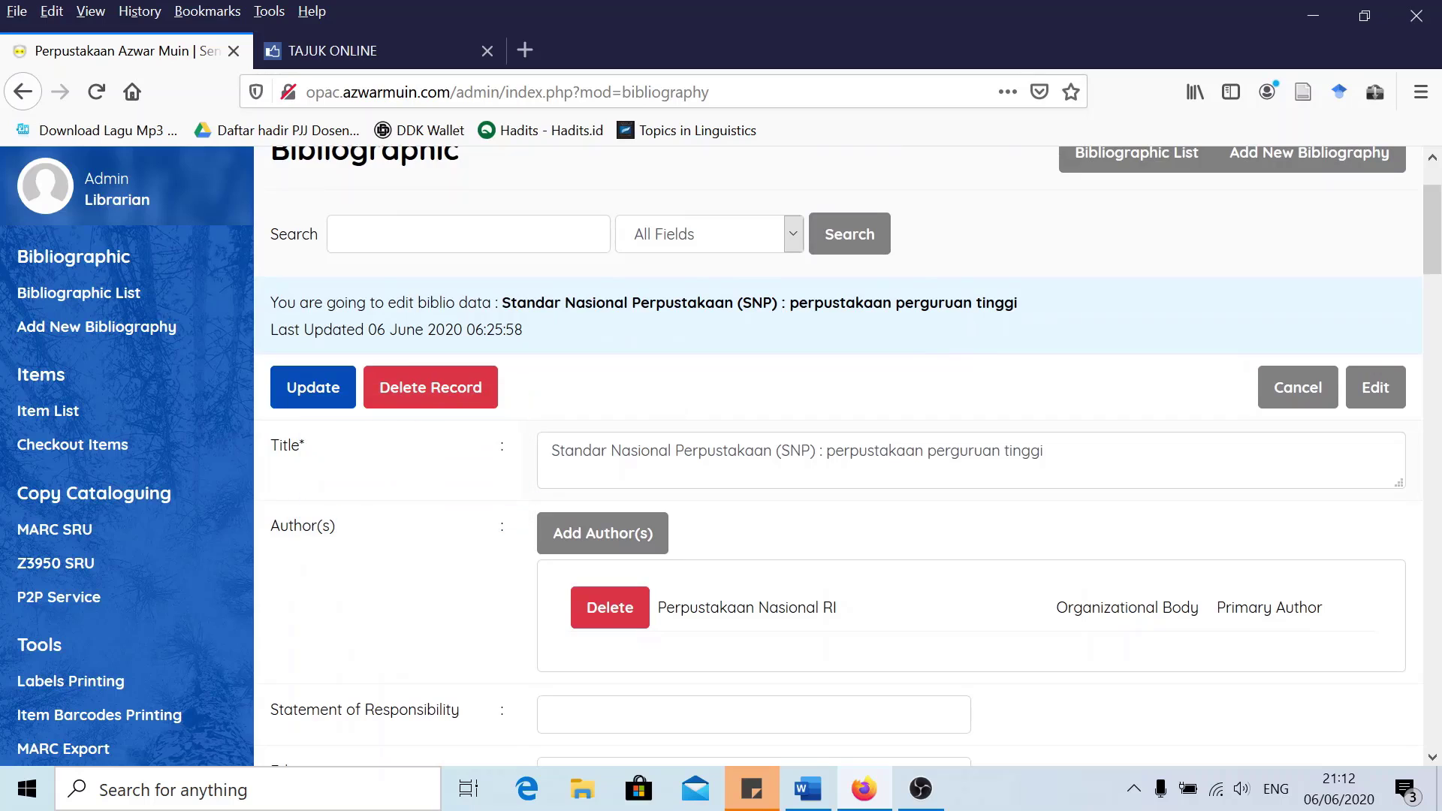
left_click_drag(551, 451, 772, 450)
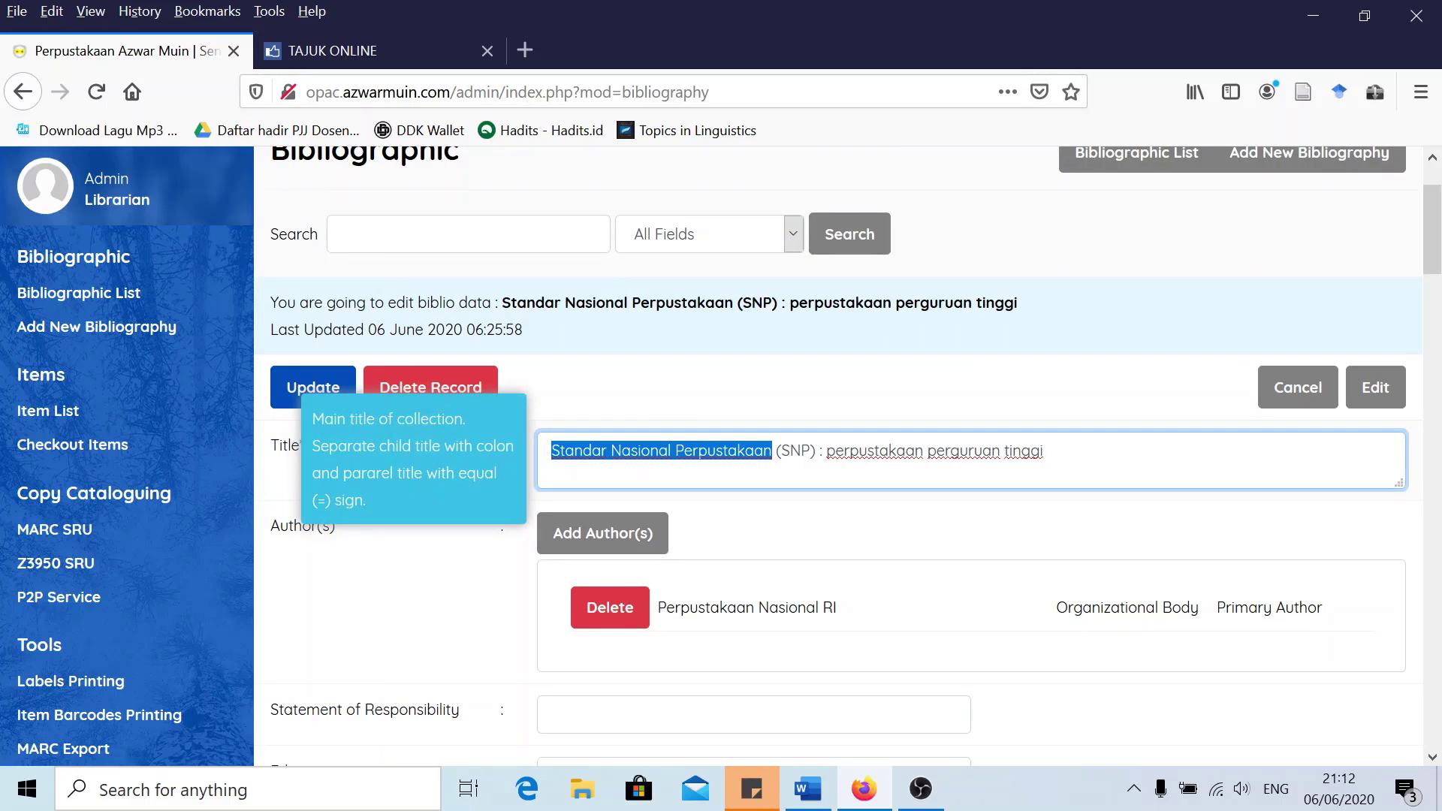
Open the Standarisasi heading's detail page from the Tajuk Online search results
left_click(390, 46)
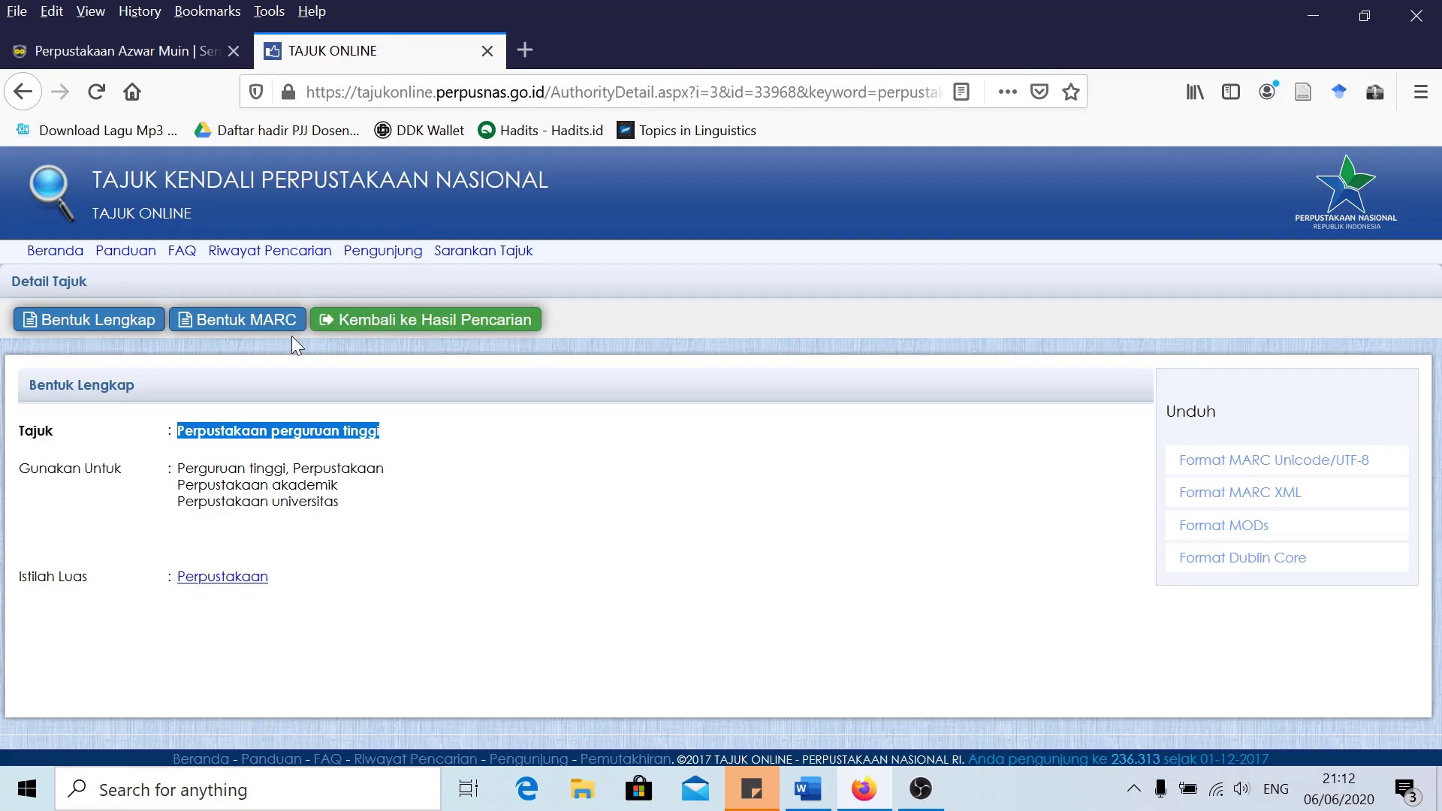
key("alt+Left")
scroll(240, 458, "down", 3)
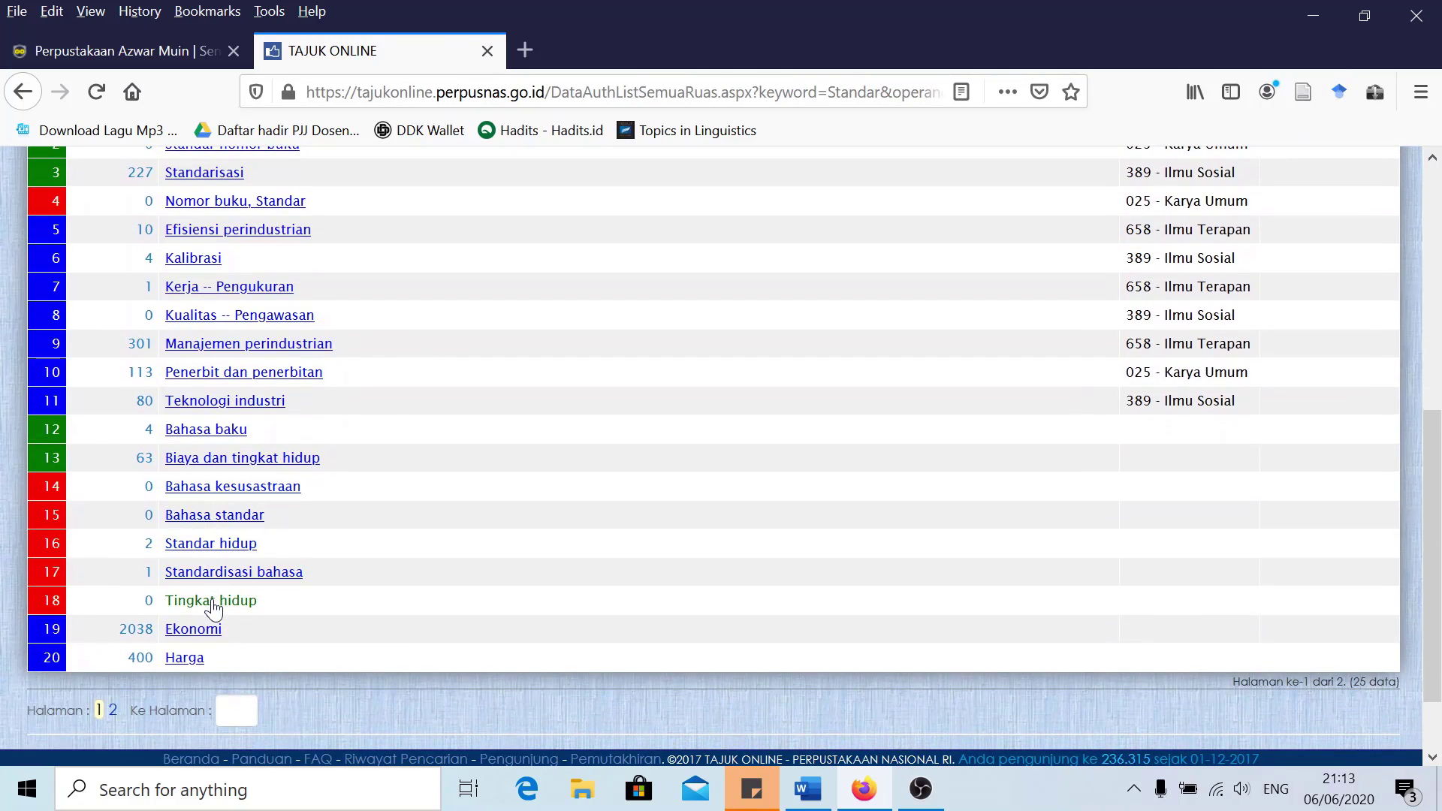
scroll(262, 580, "up", 3)
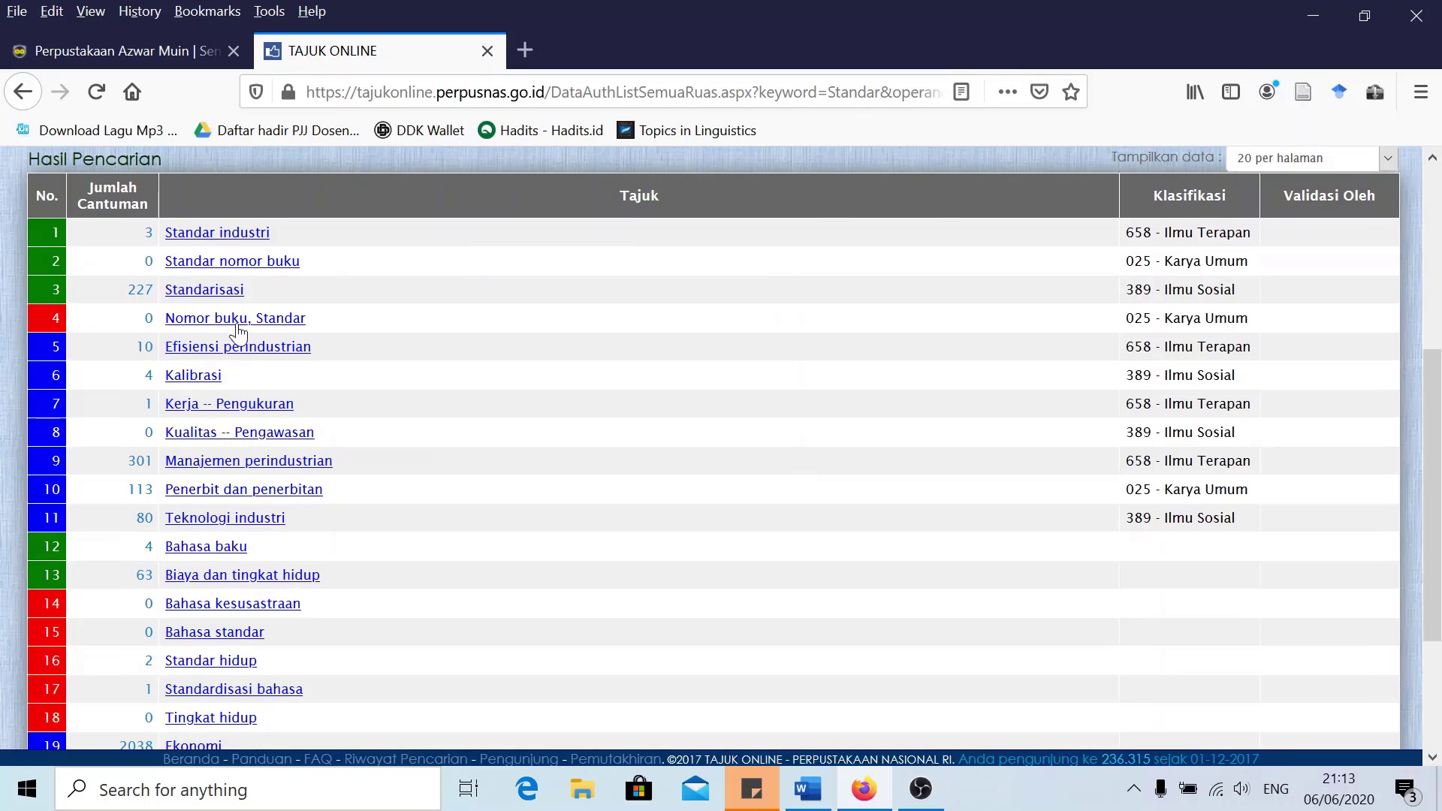
left_click(199, 292)
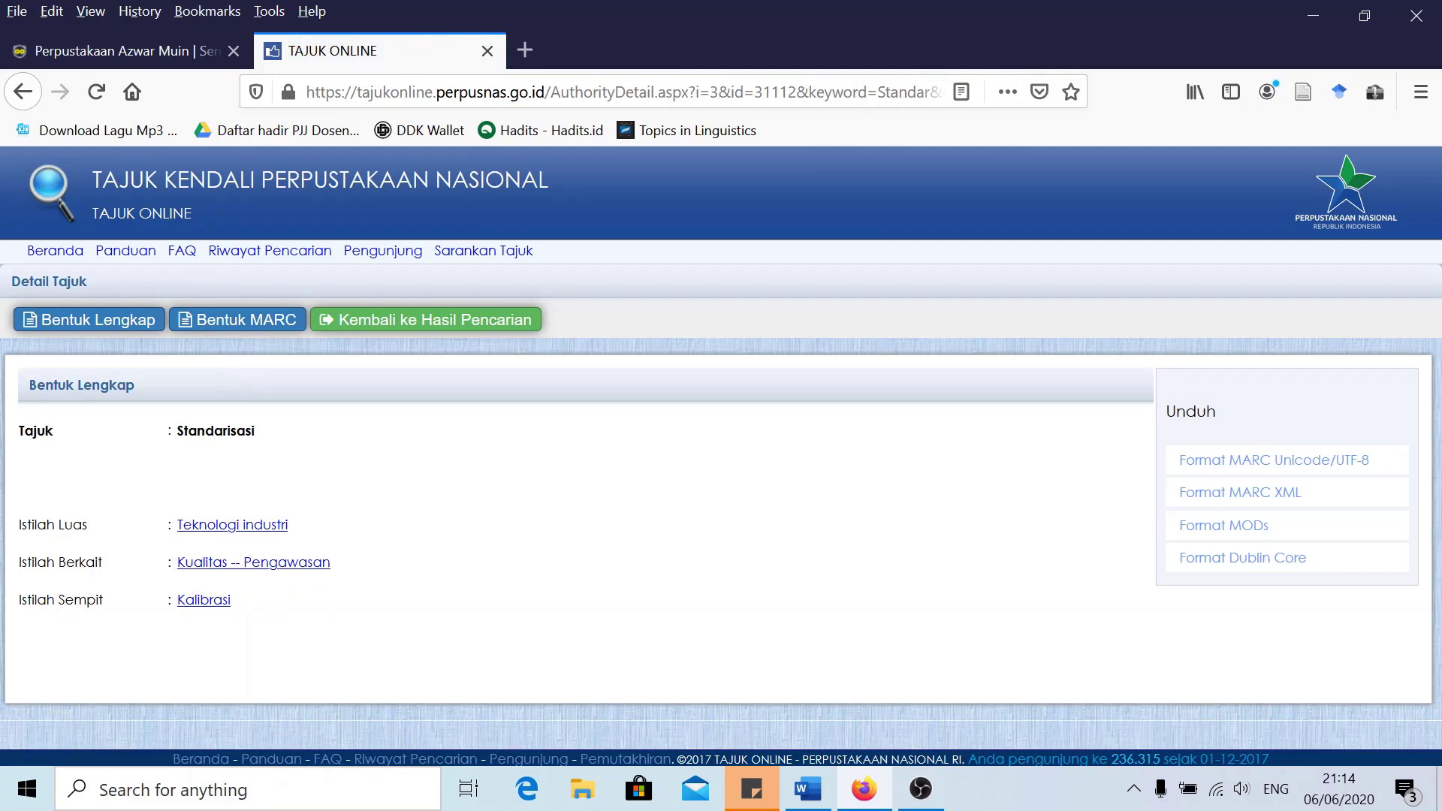
Copy the heading 'Standarisasi' and return to the SLiMS edit form
left_click_drag(260, 432, 177, 431)
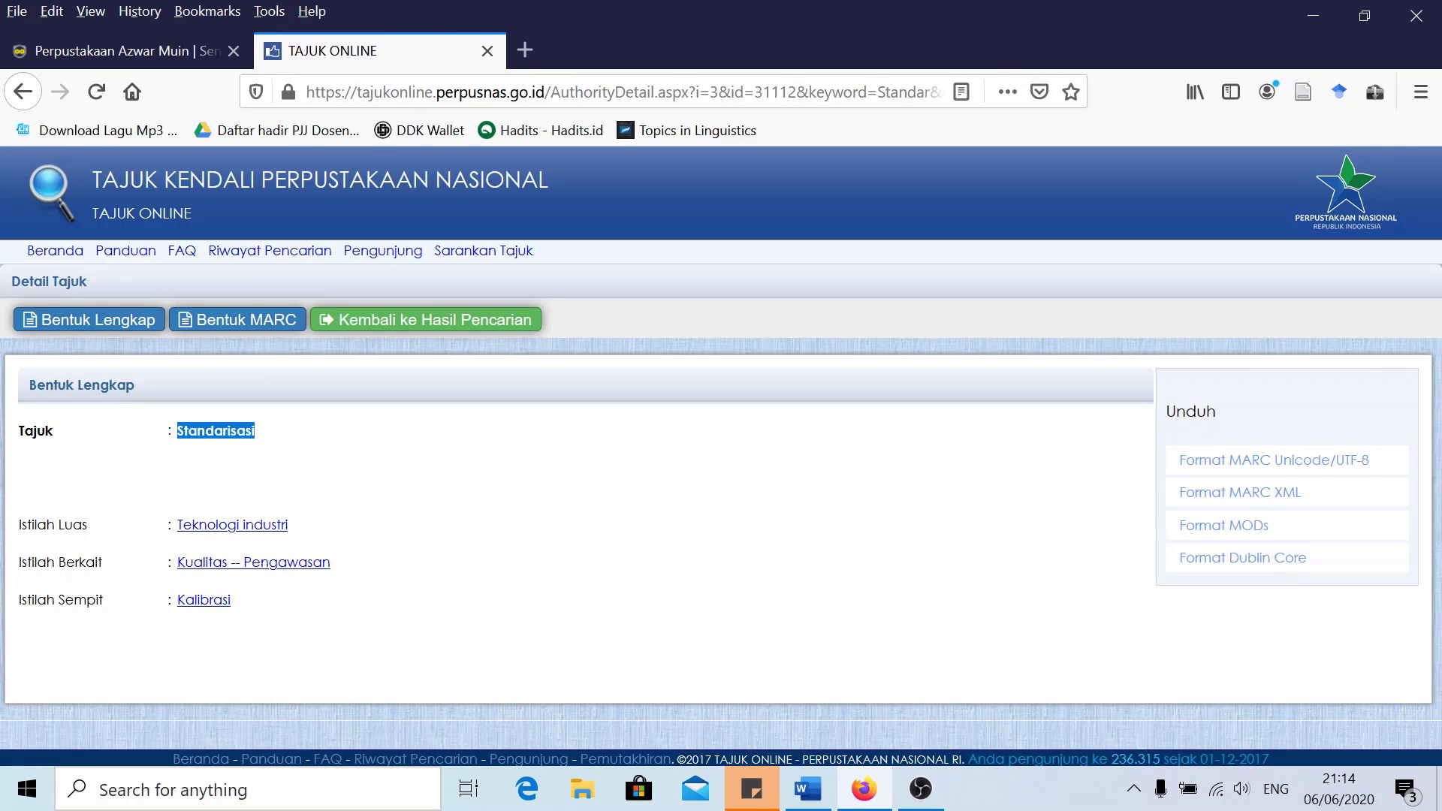
right_click(199, 432)
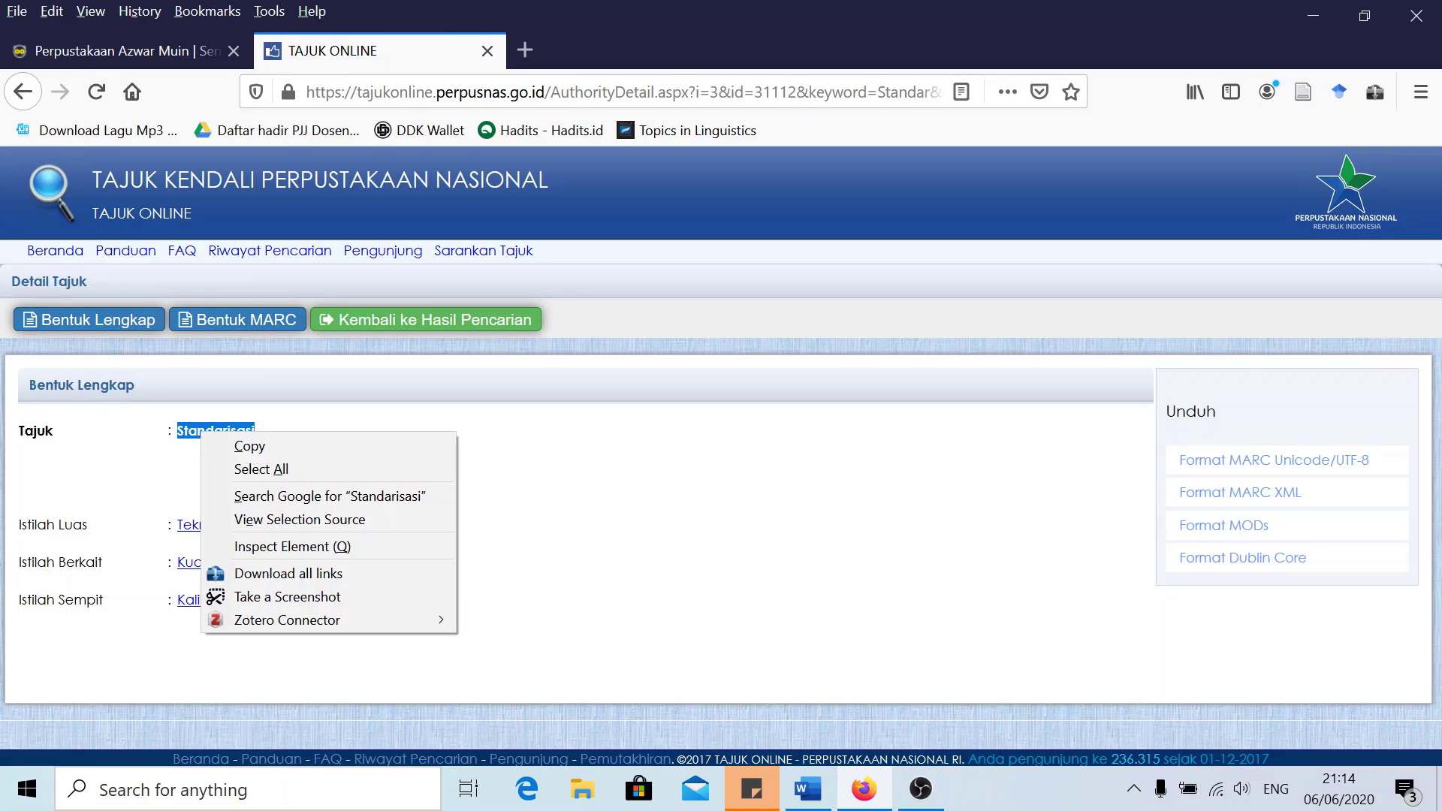
left_click(241, 445)
left_click(142, 45)
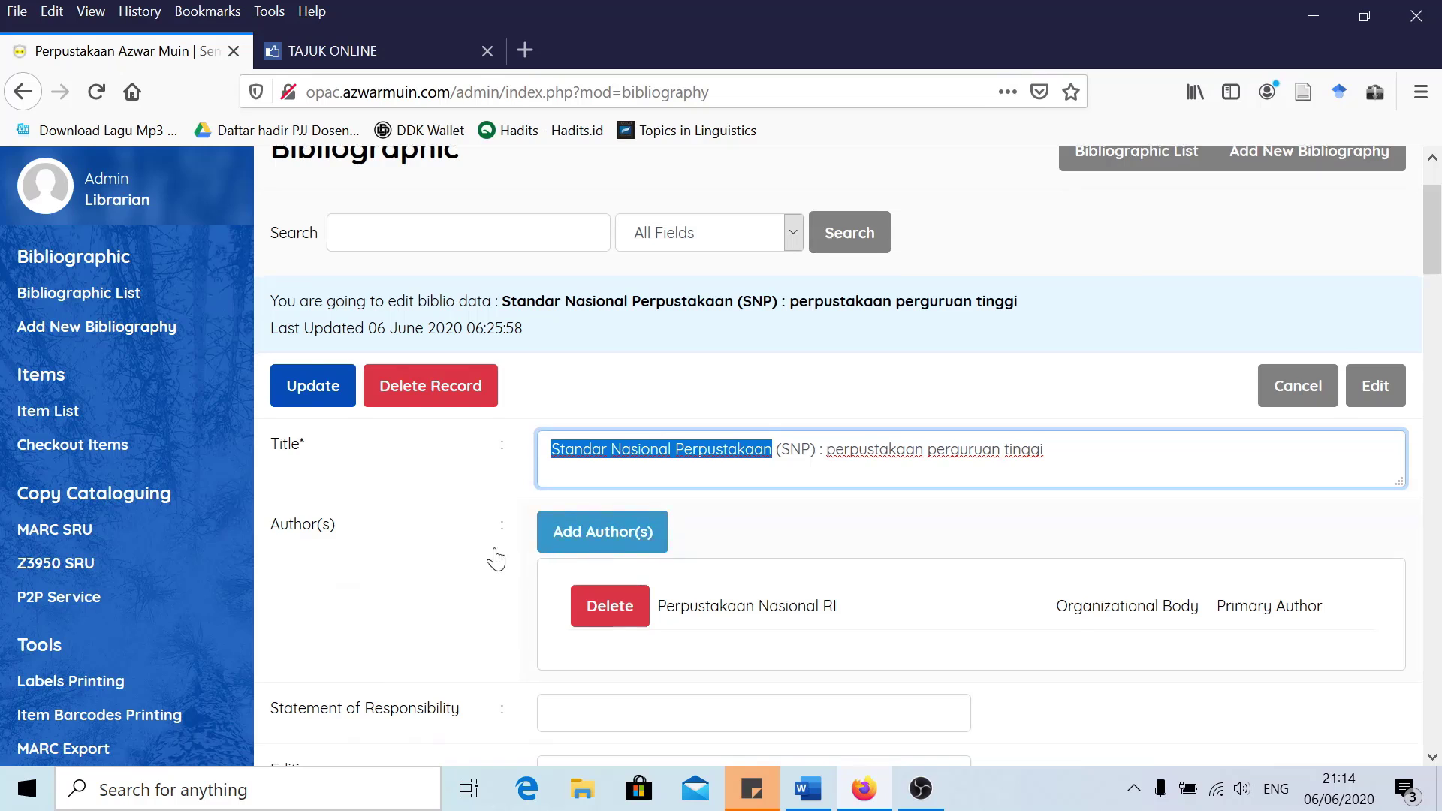
Bring up the Add Subject(s) window for the record
scroll(492, 557, "down", 15)
scroll(486, 554, "down", 10)
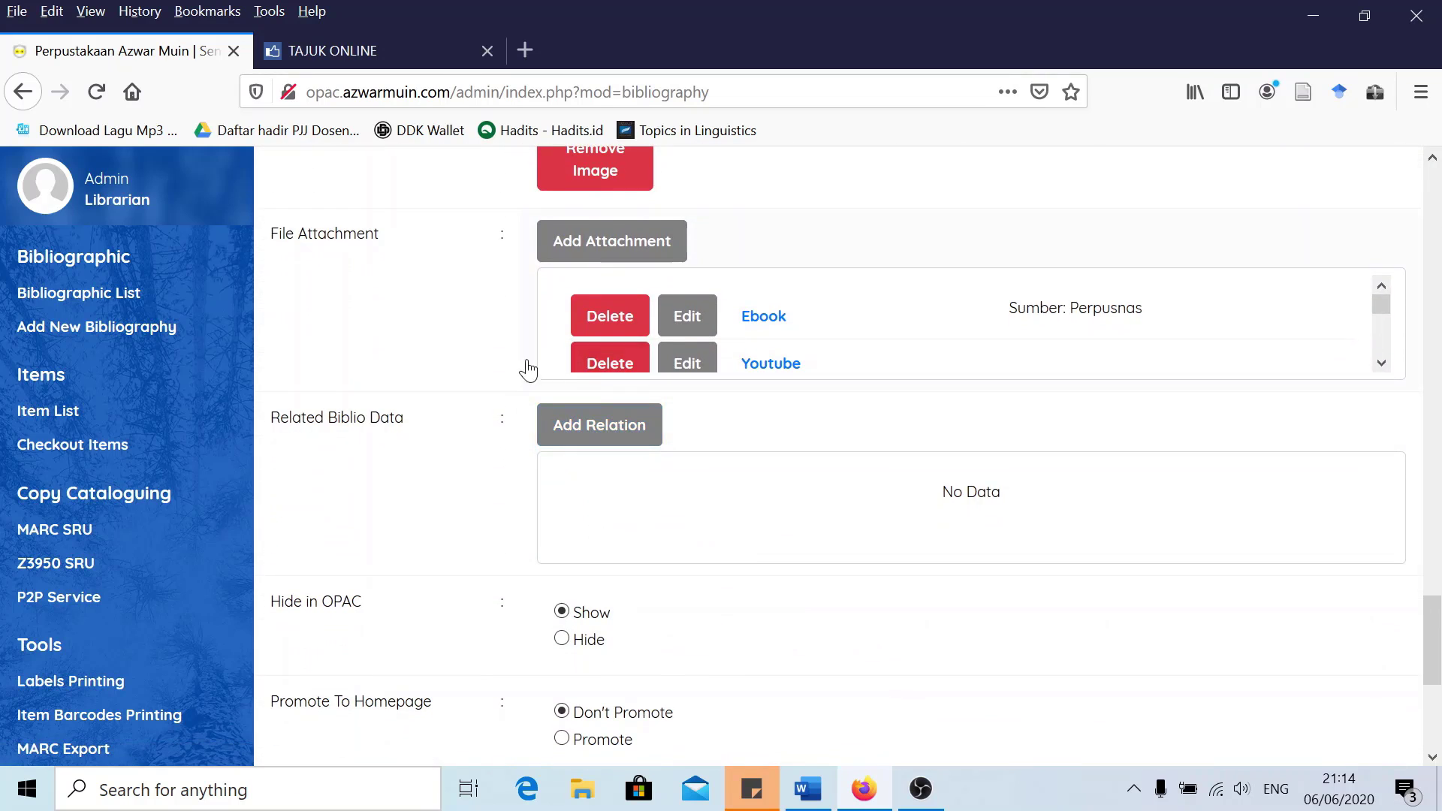
scroll(461, 402, "down", 1)
scroll(460, 402, "up", 4)
scroll(473, 434, "down", 7)
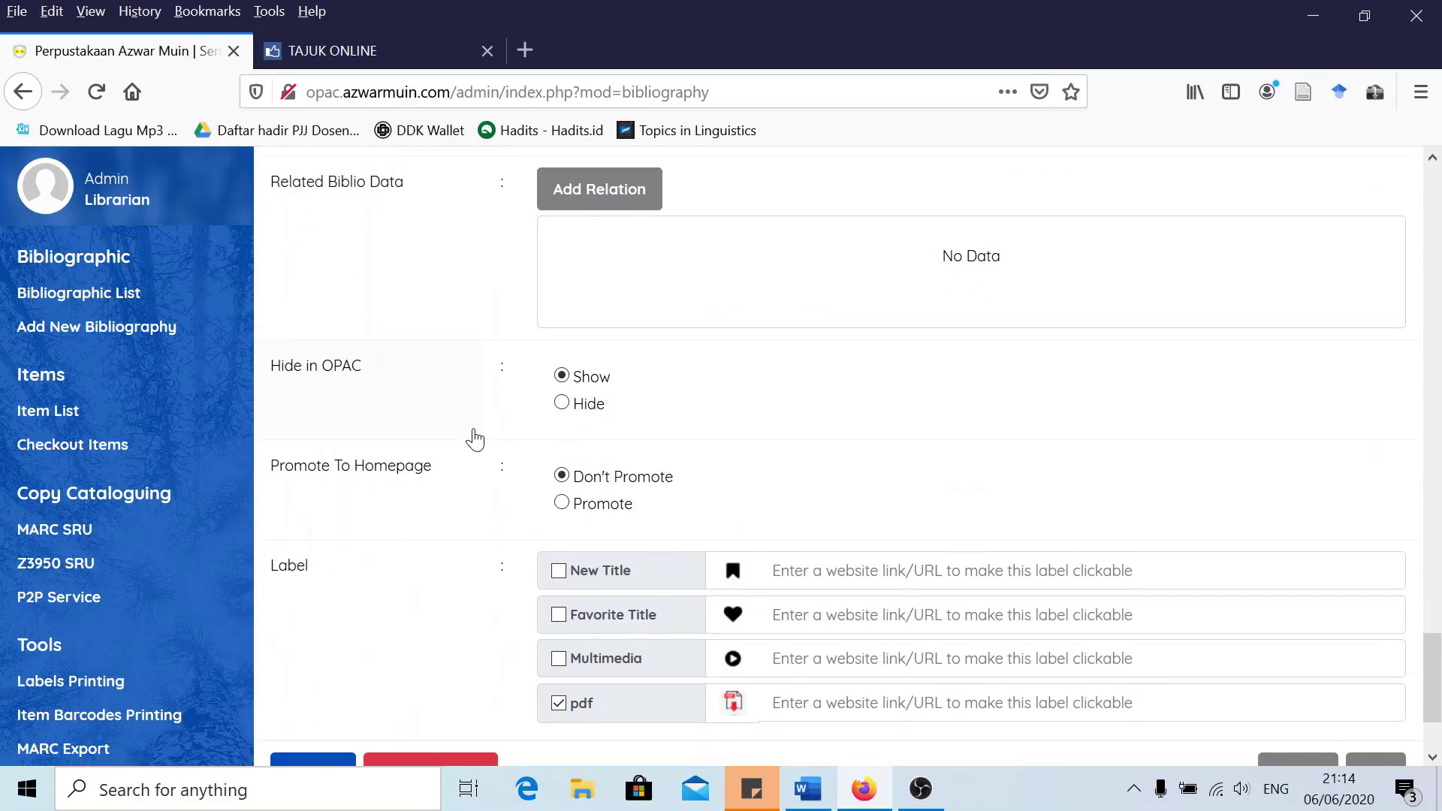
scroll(484, 434, "up", 9)
scroll(496, 433, "up", 5)
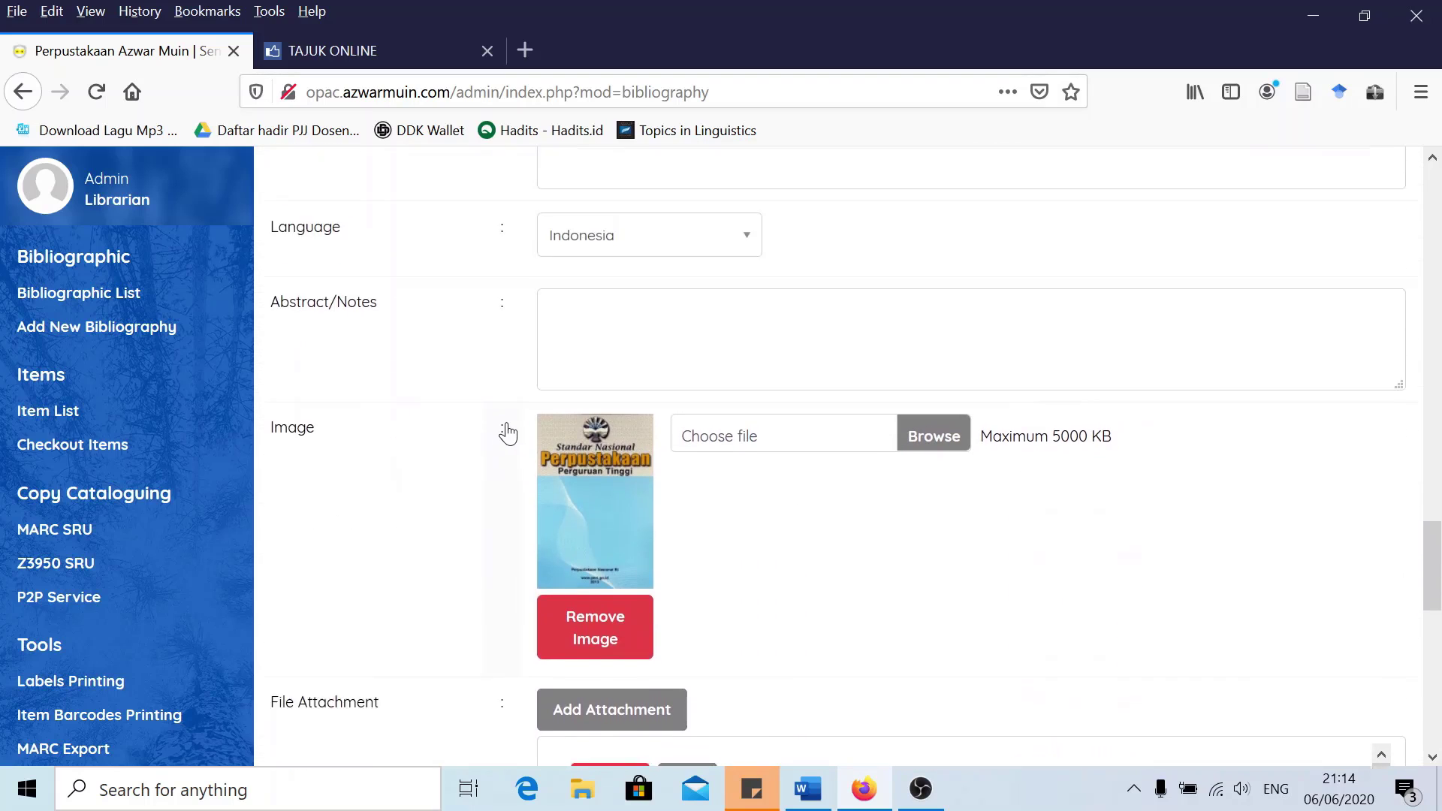
left_click(618, 365)
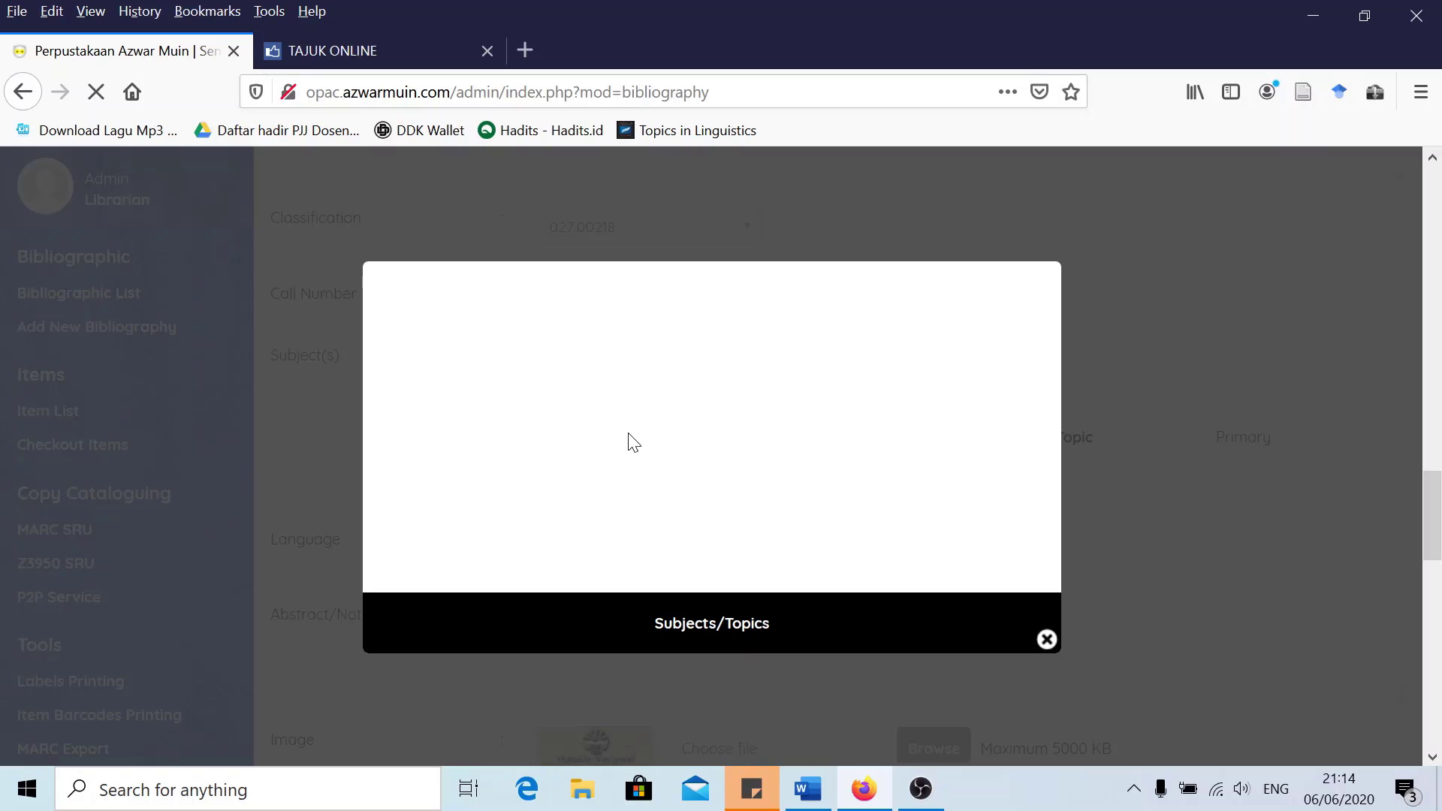
left_click(1046, 639)
left_click(605, 363)
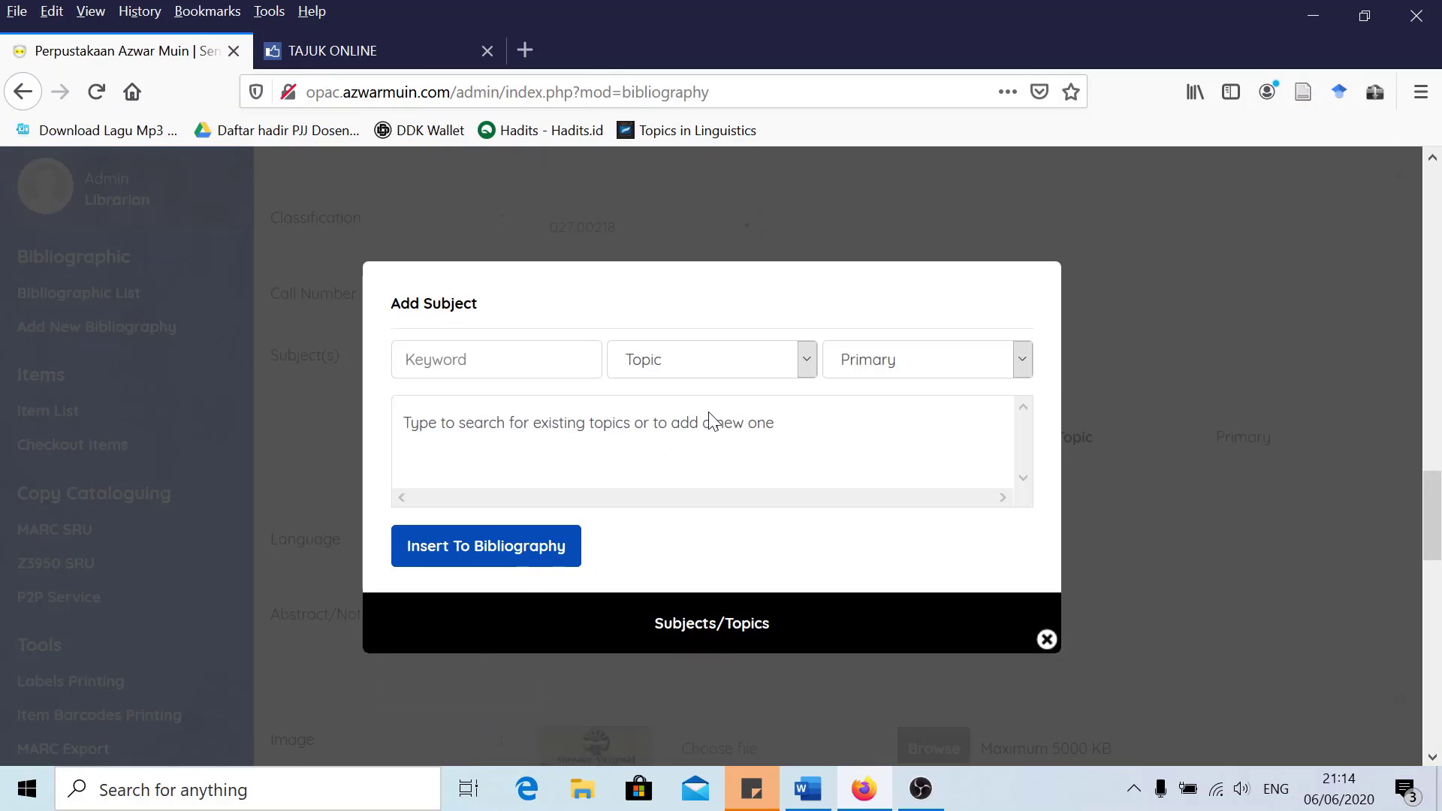
Insert 'Standarisasi' as an Additional subject and close the subject window
left_click(406, 359)
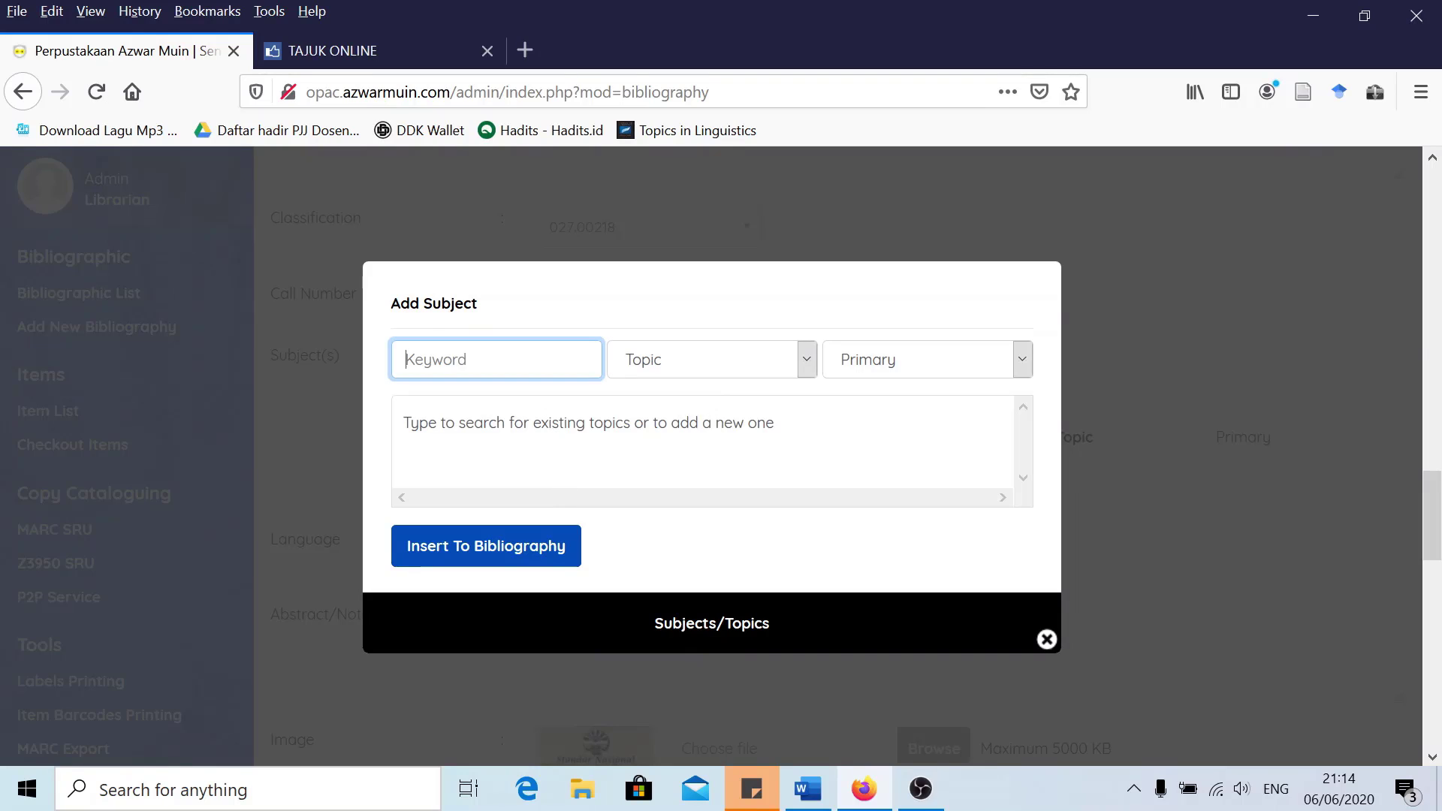
type("Standarisasi")
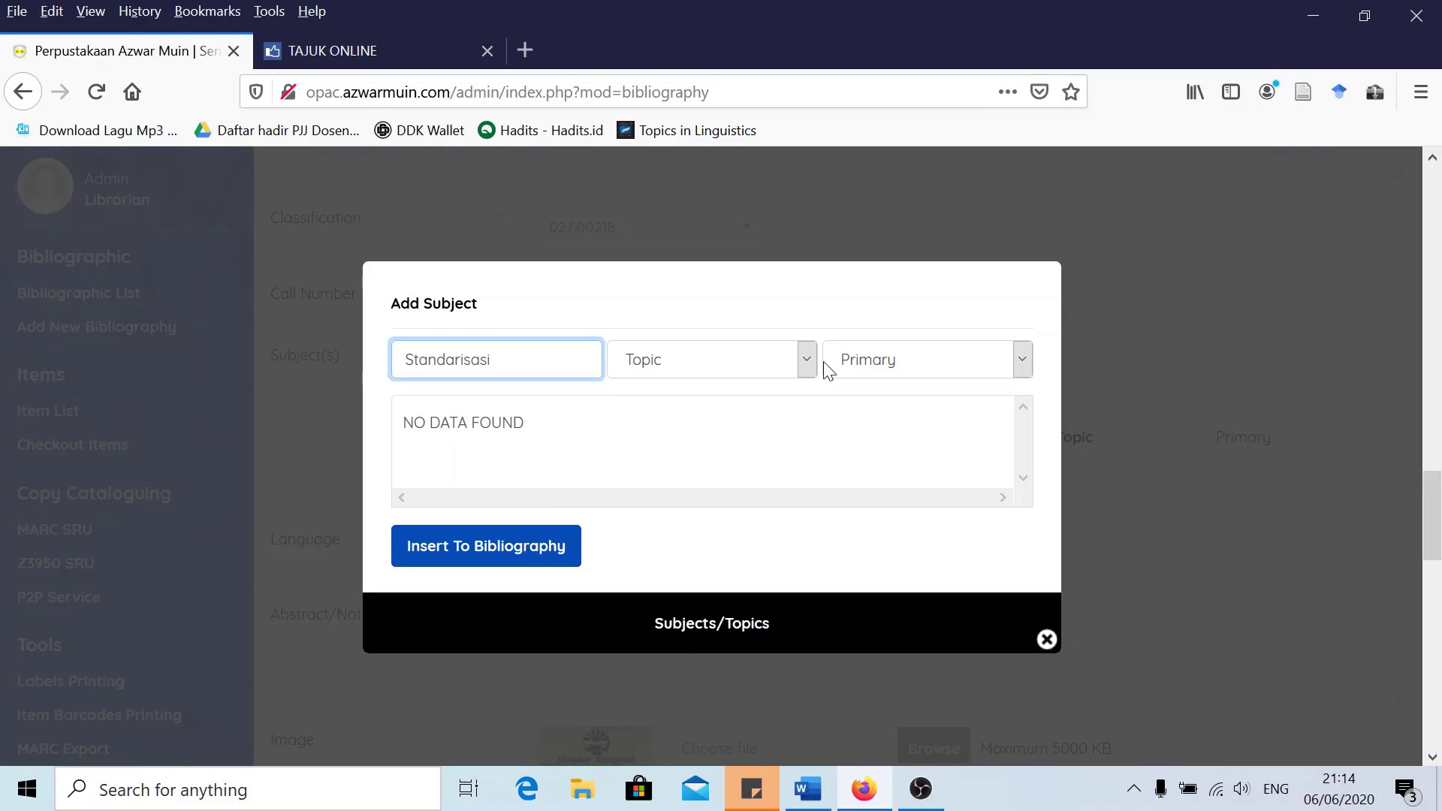
left_click(868, 368)
left_click(870, 417)
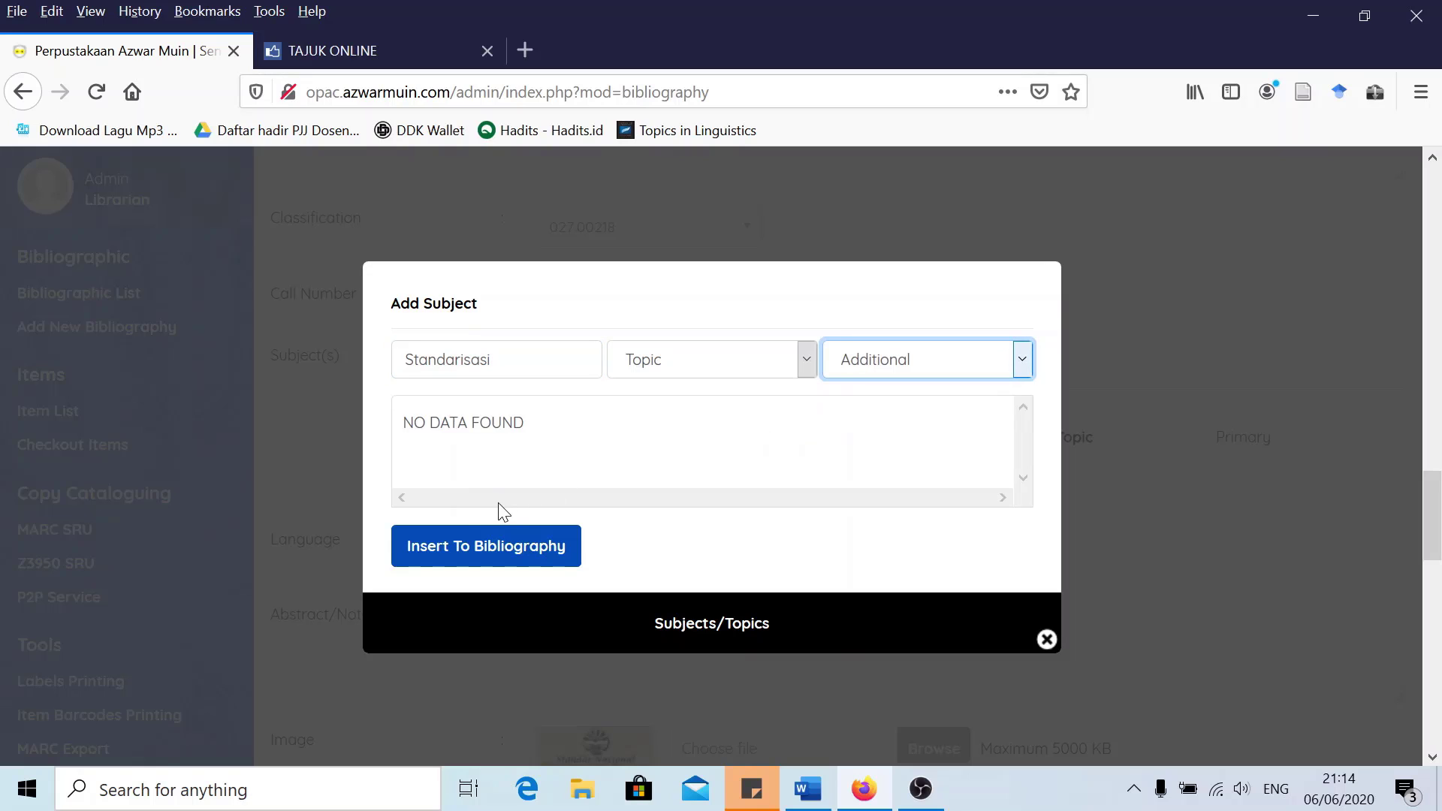
left_click(454, 549)
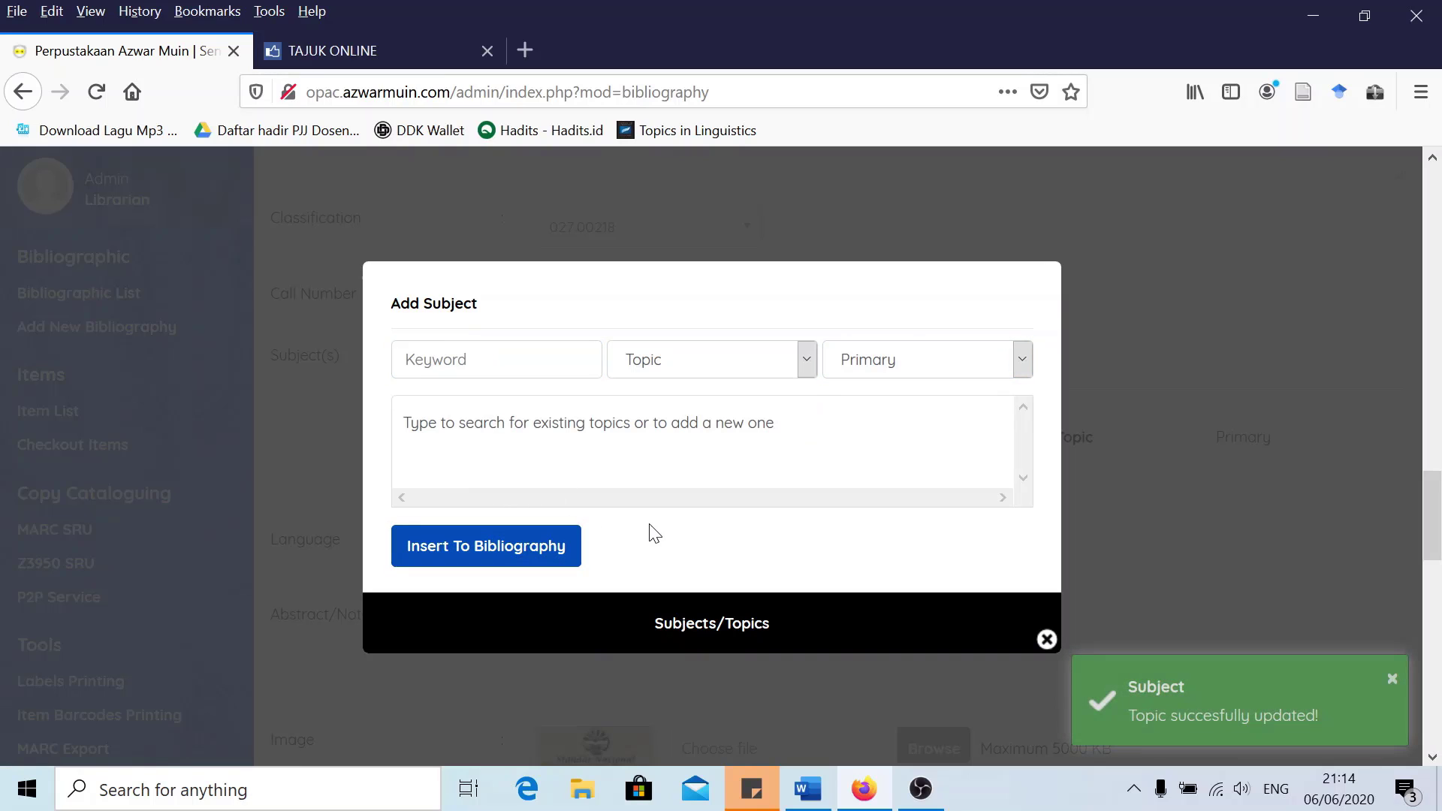
left_click(1048, 639)
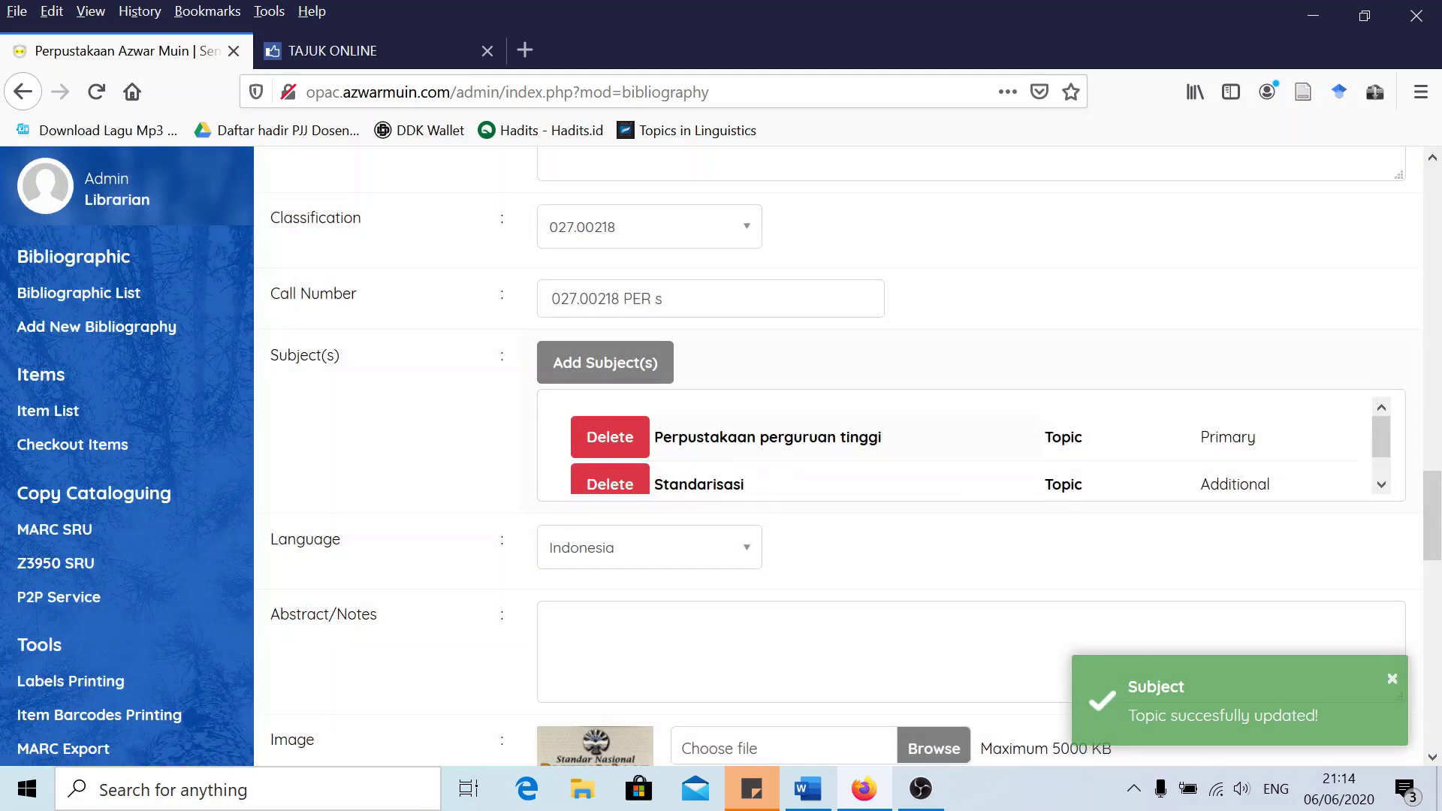
scroll(796, 450, "down", 1)
scroll(817, 443, "up", 1)
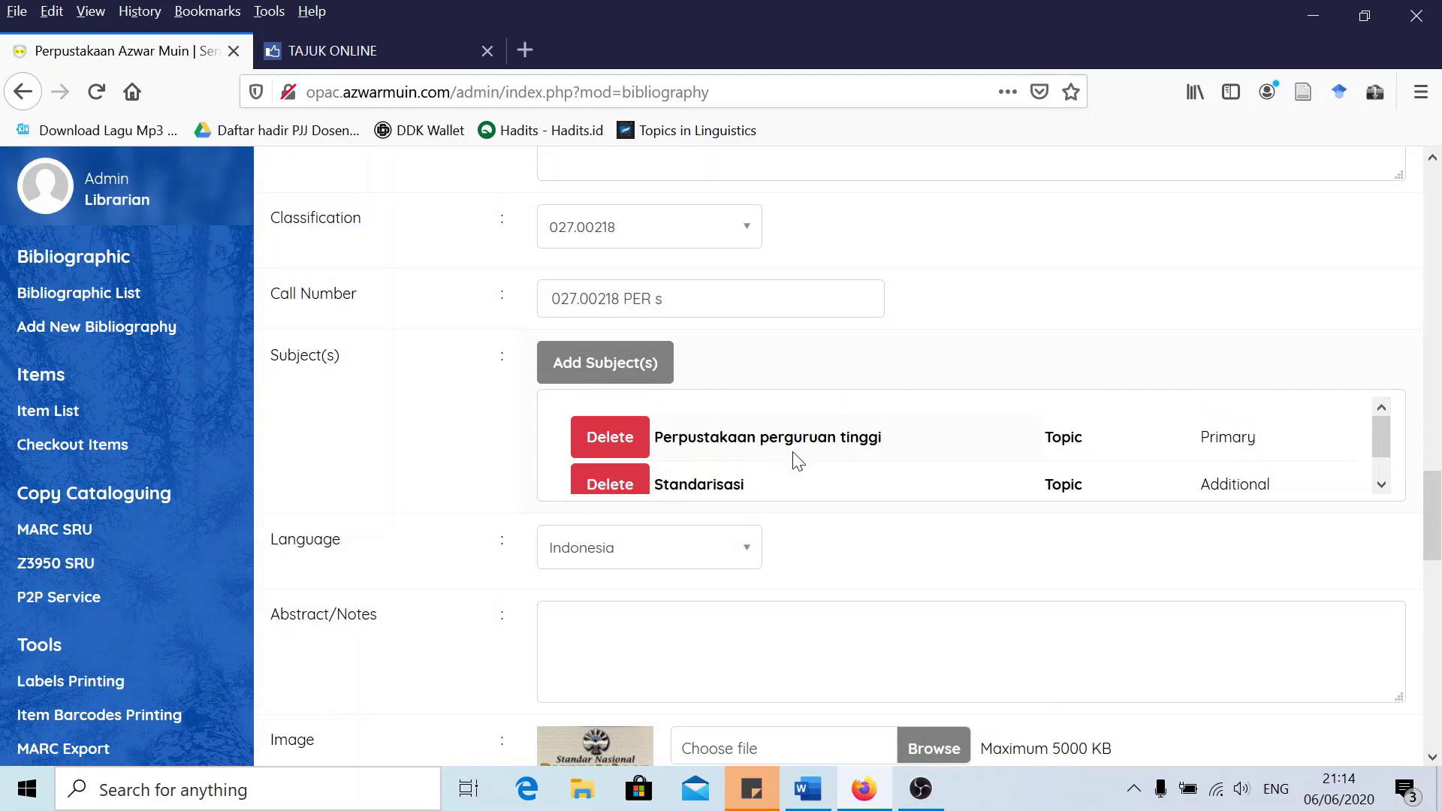
scroll(864, 454, "down", 1)
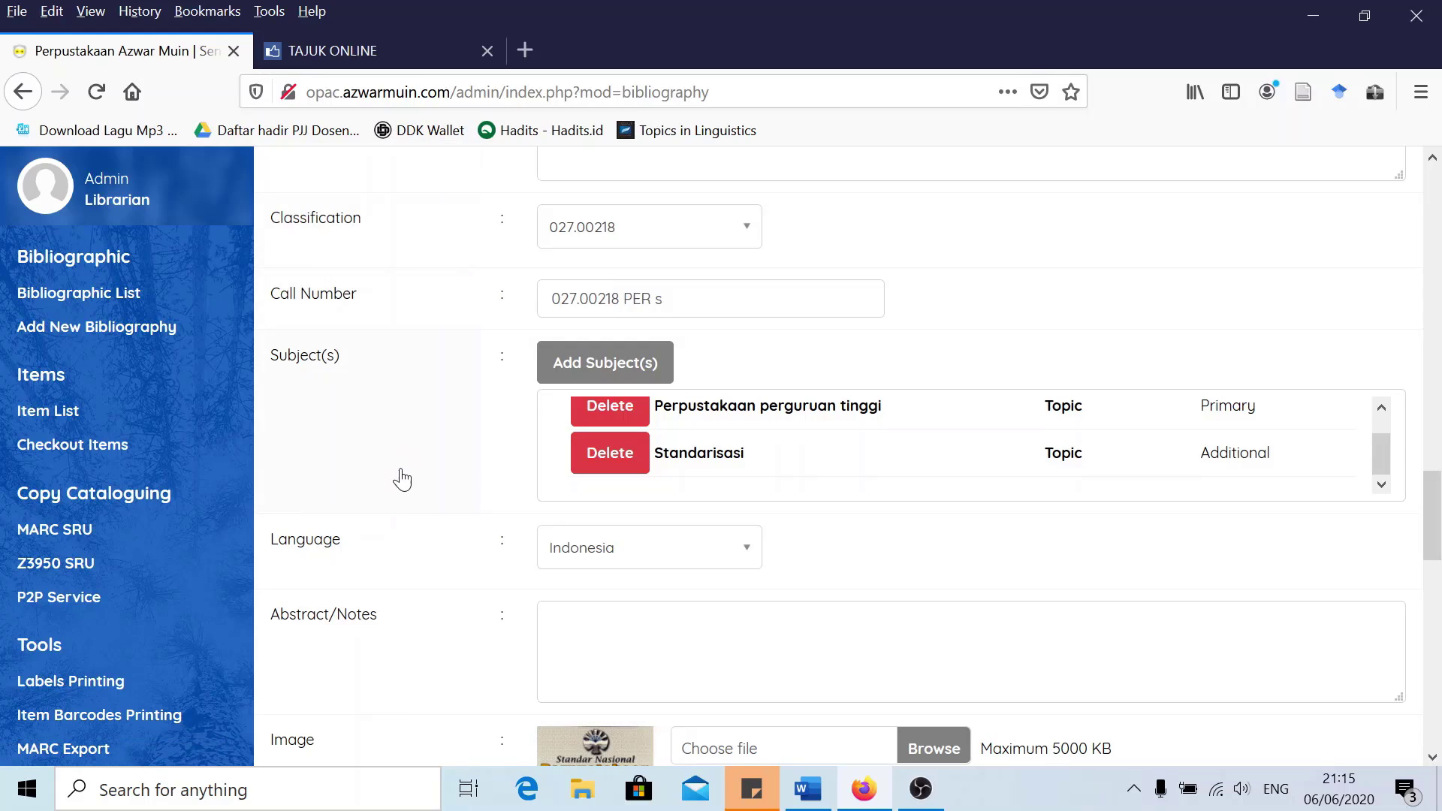
scroll(428, 515, "down", 3)
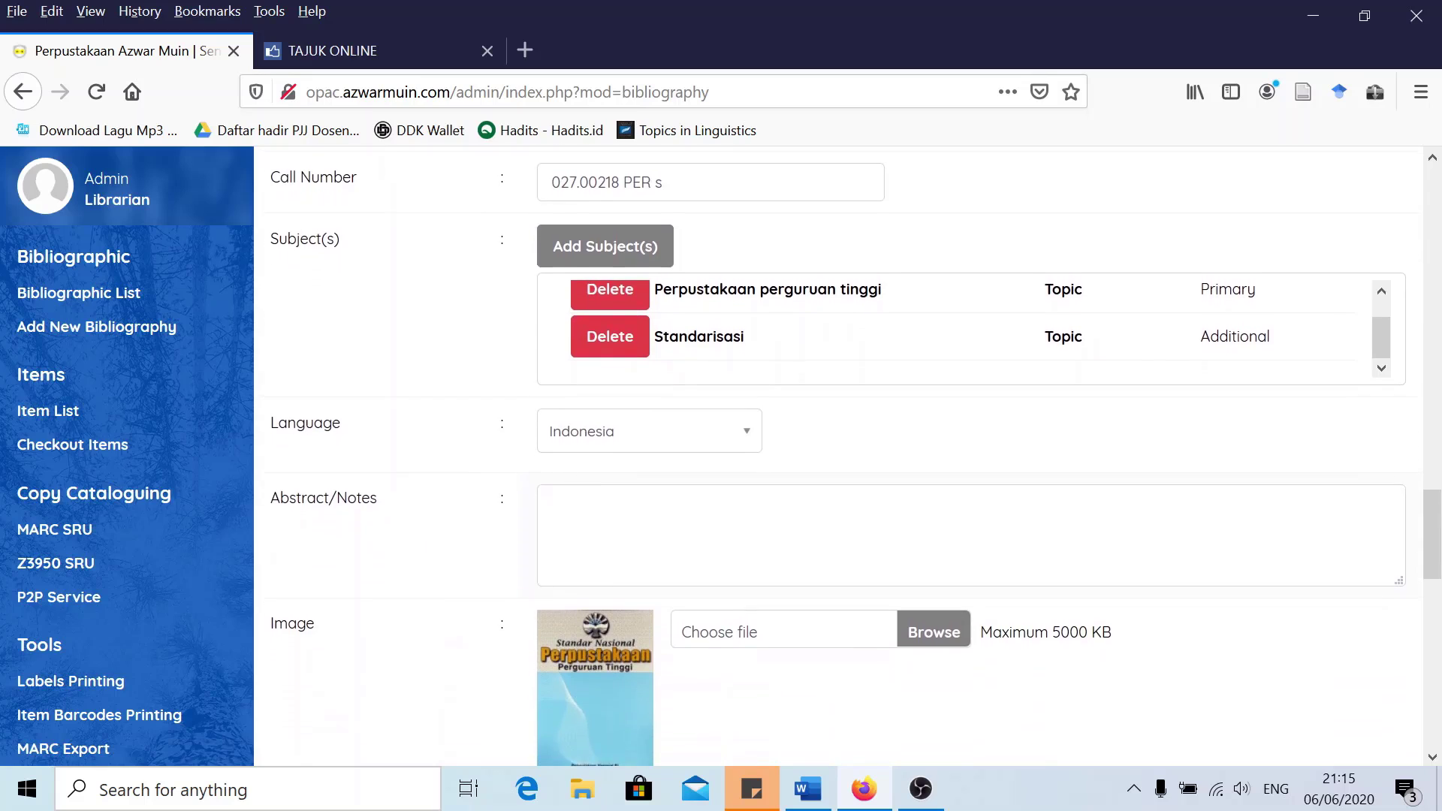
scroll(467, 490, "up", 3)
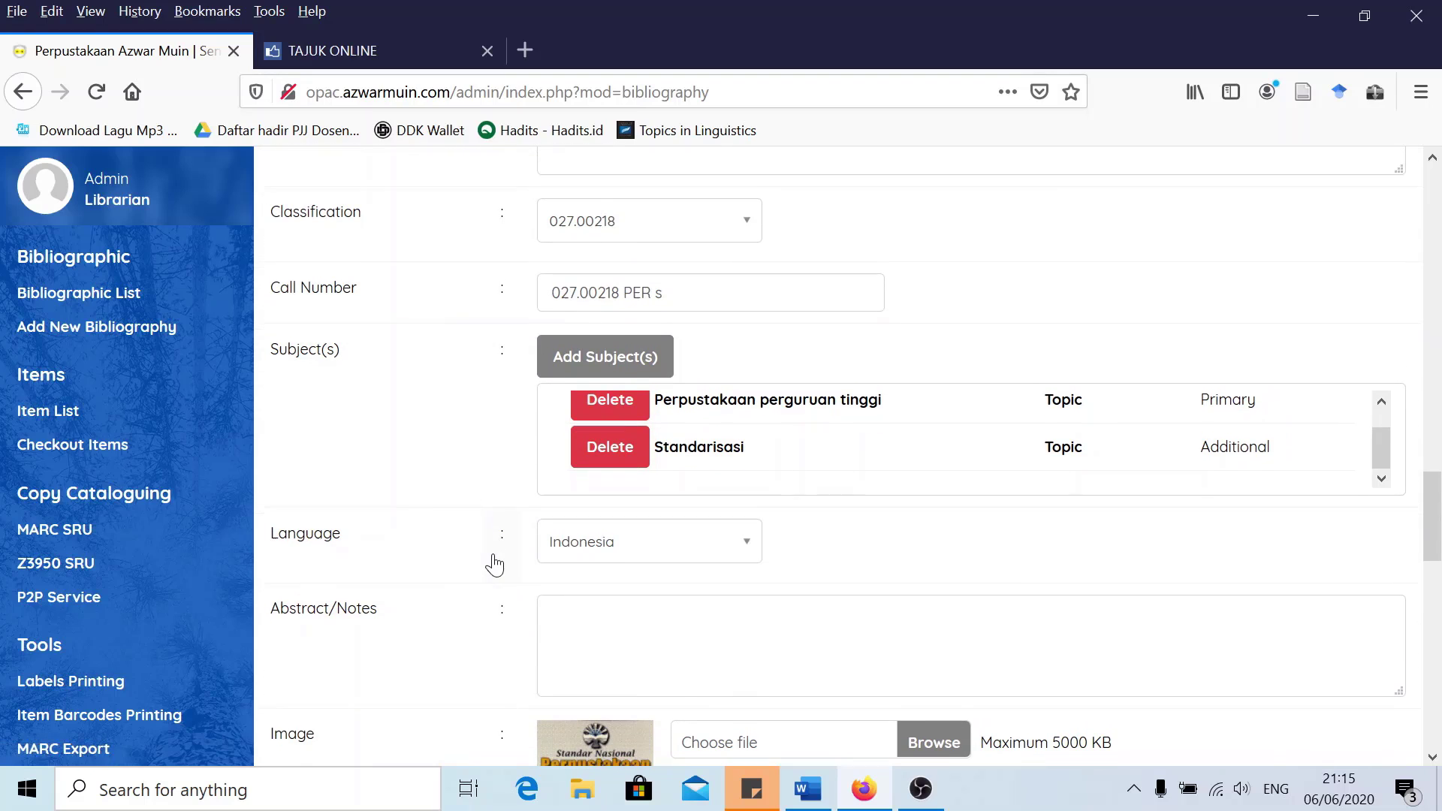
scroll(484, 555, "down", 3)
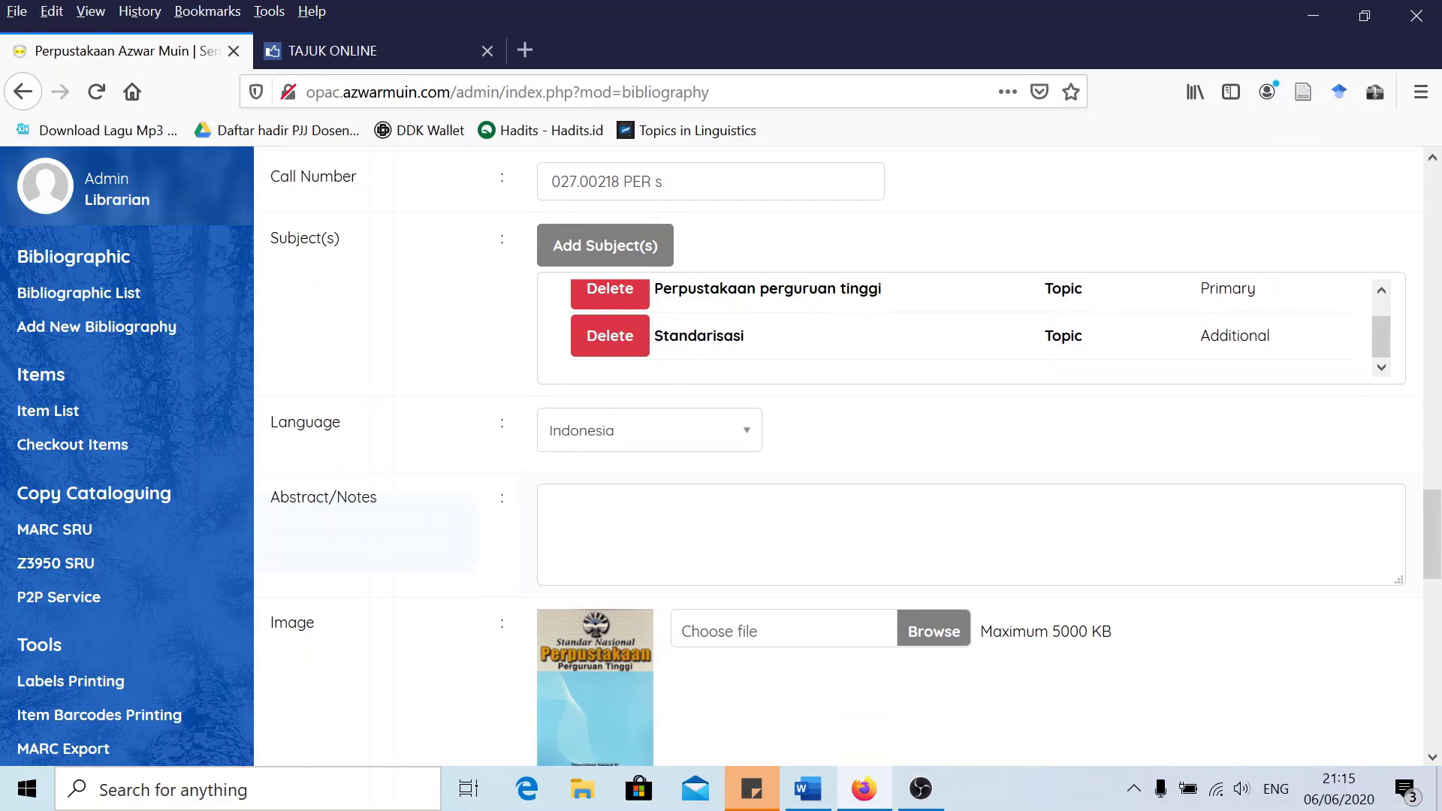
left_click(398, 543)
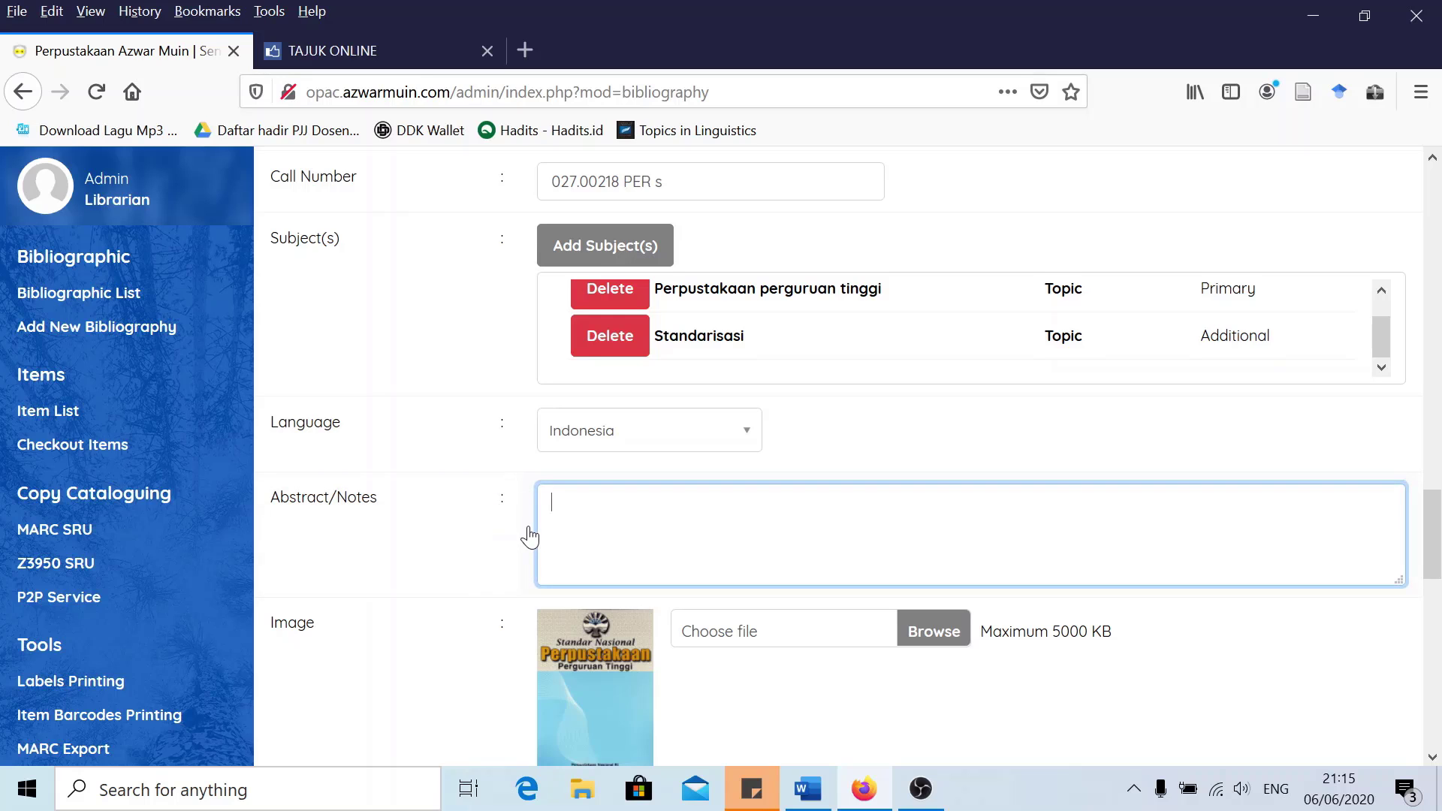
scroll(797, 494, "up", 20)
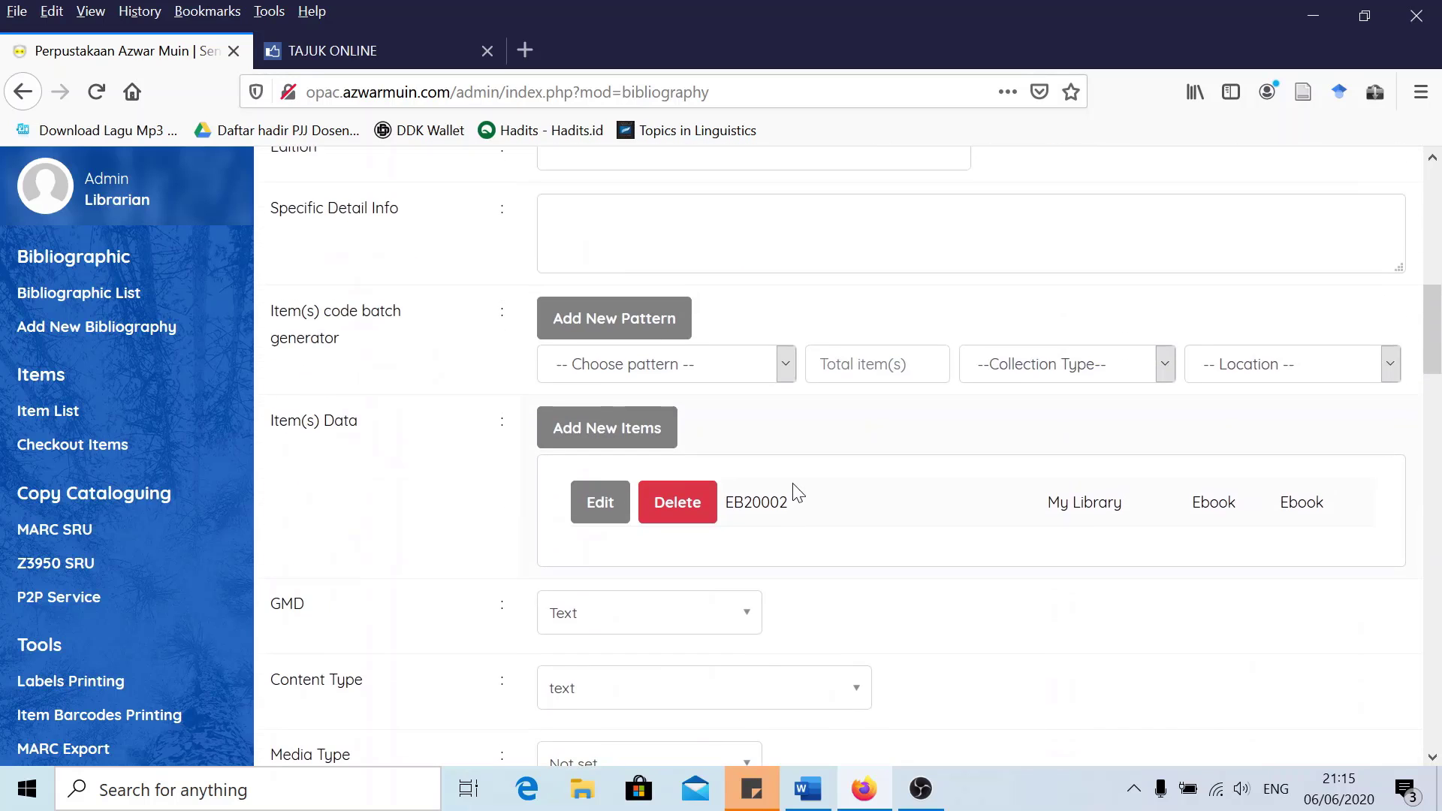
scroll(798, 493, "up", 10)
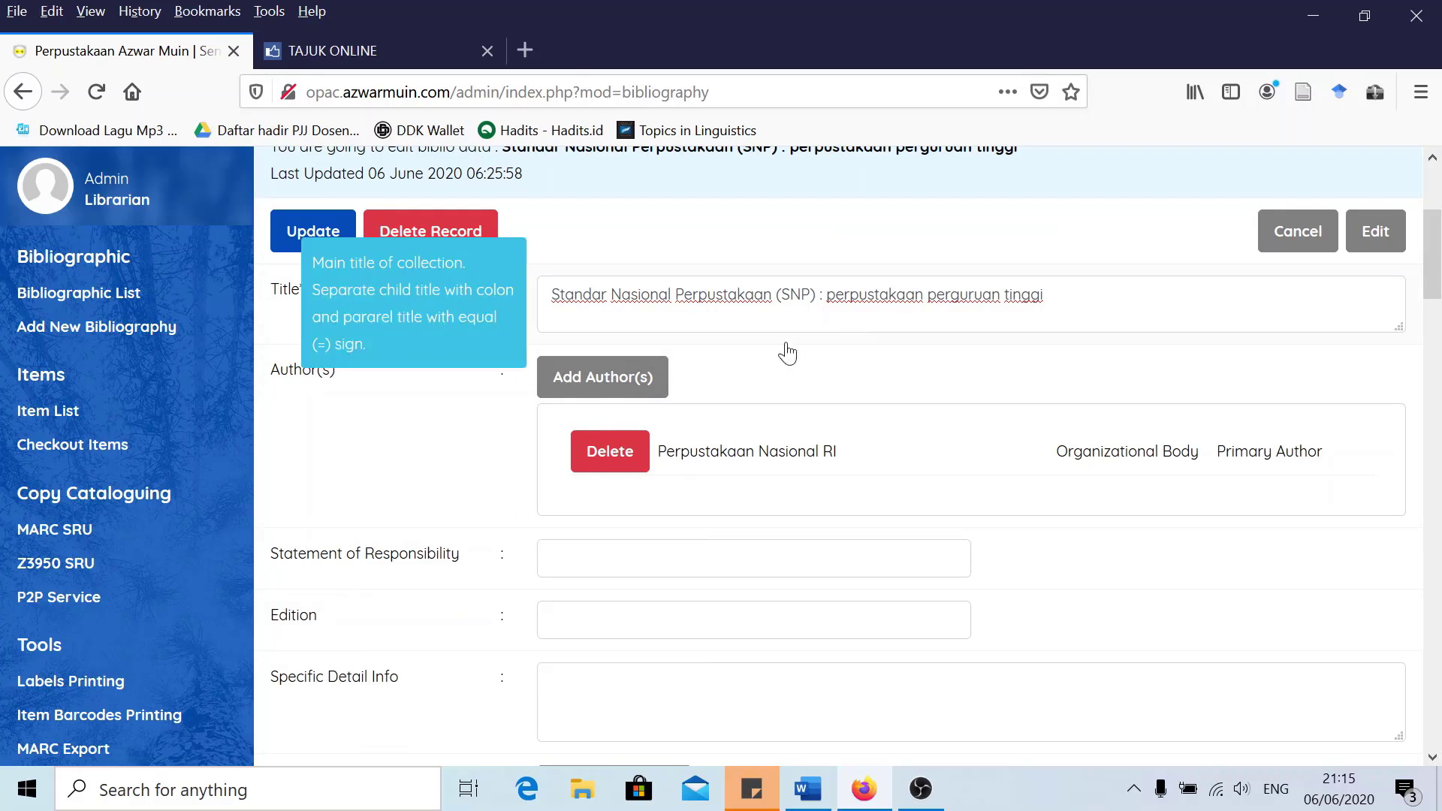
scroll(648, 419, "down", 3)
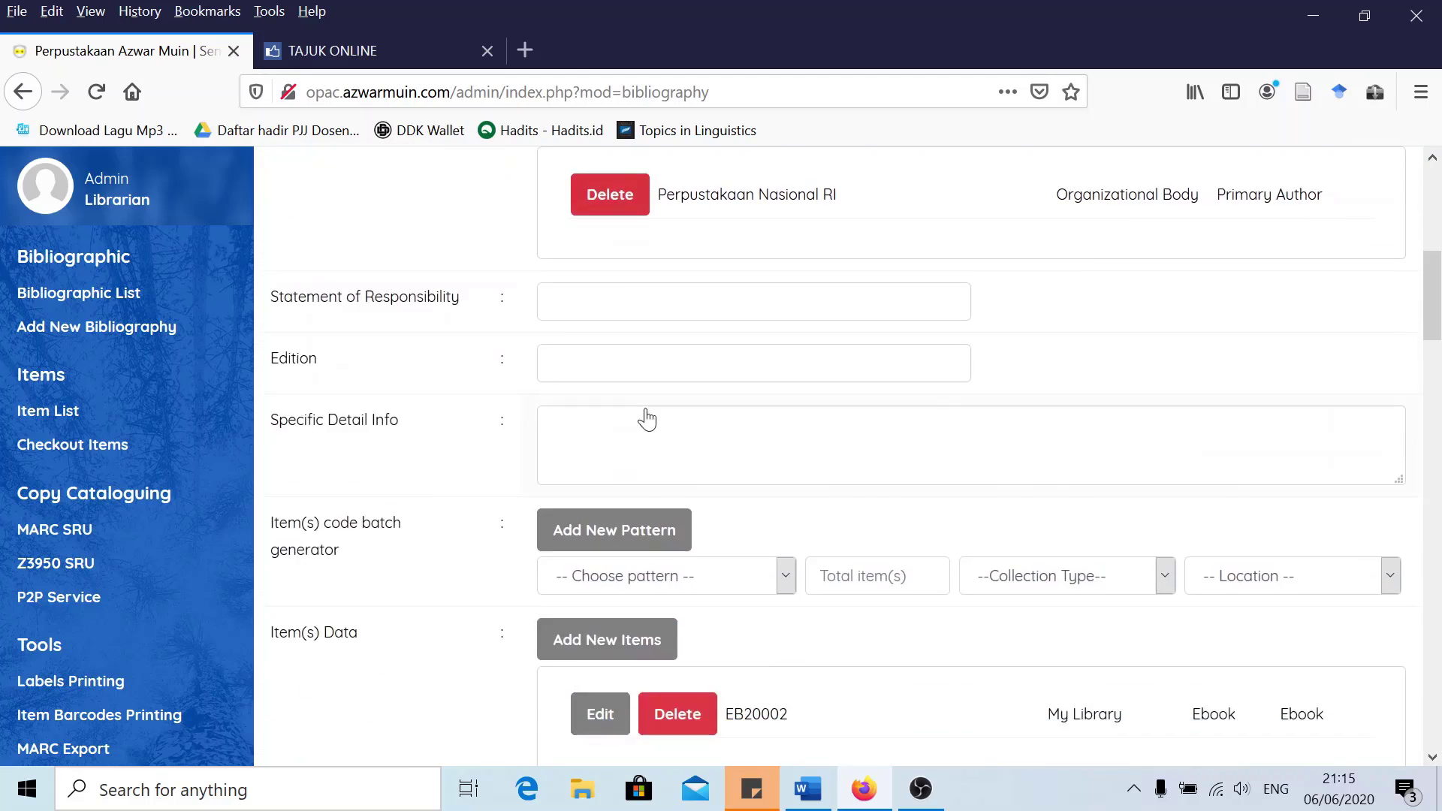
scroll(647, 419, "down", 15)
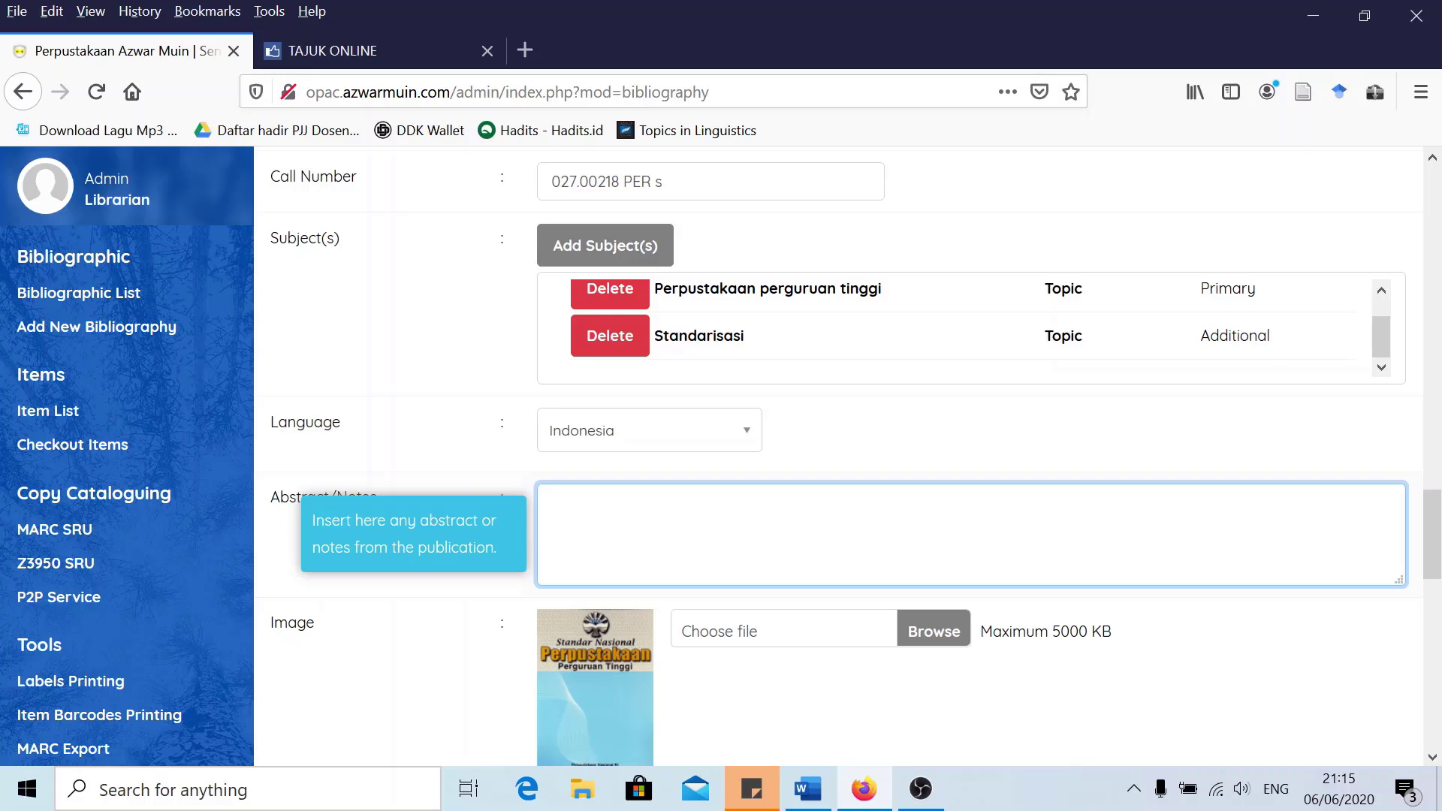
scroll(524, 576, "down", 3)
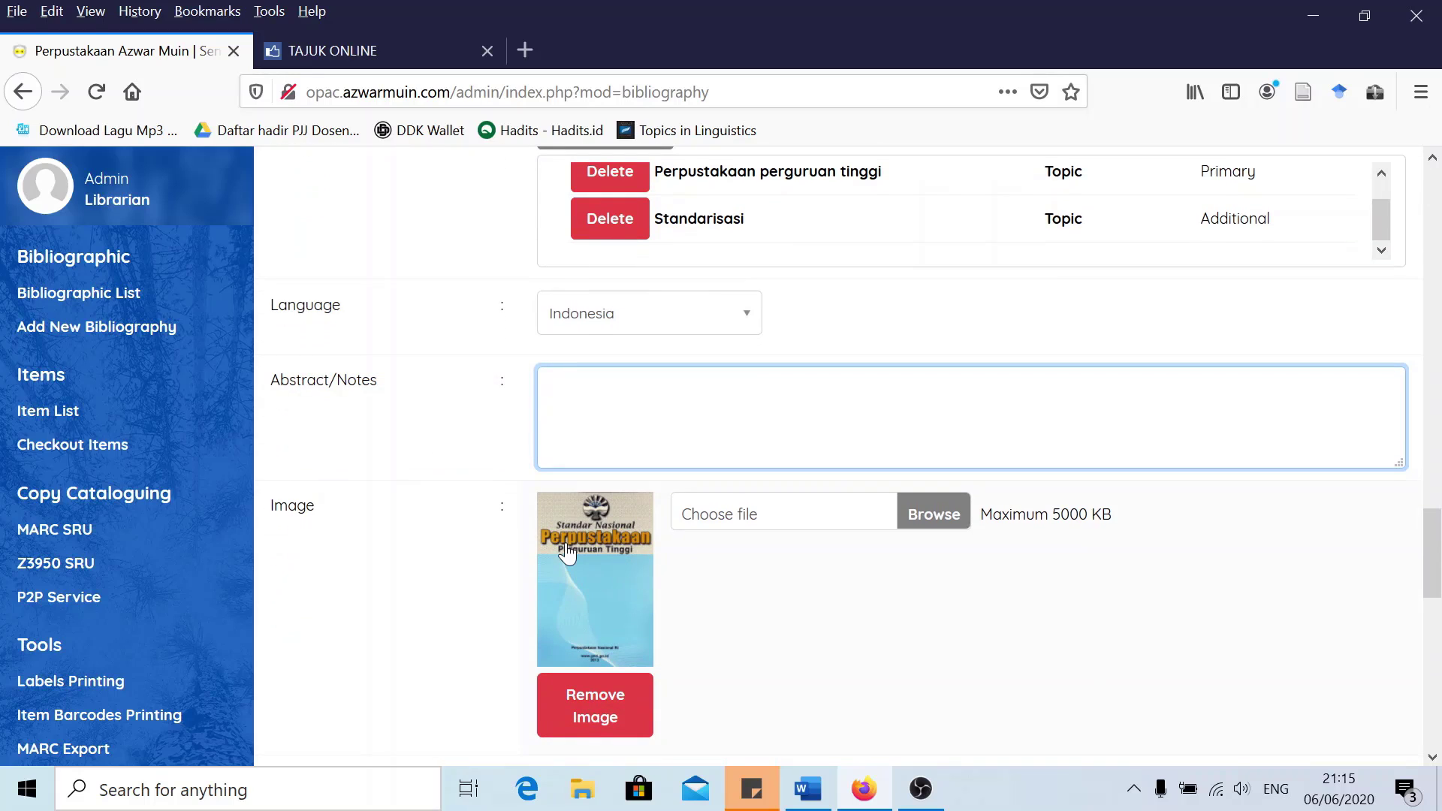
scroll(616, 555, "down", 3)
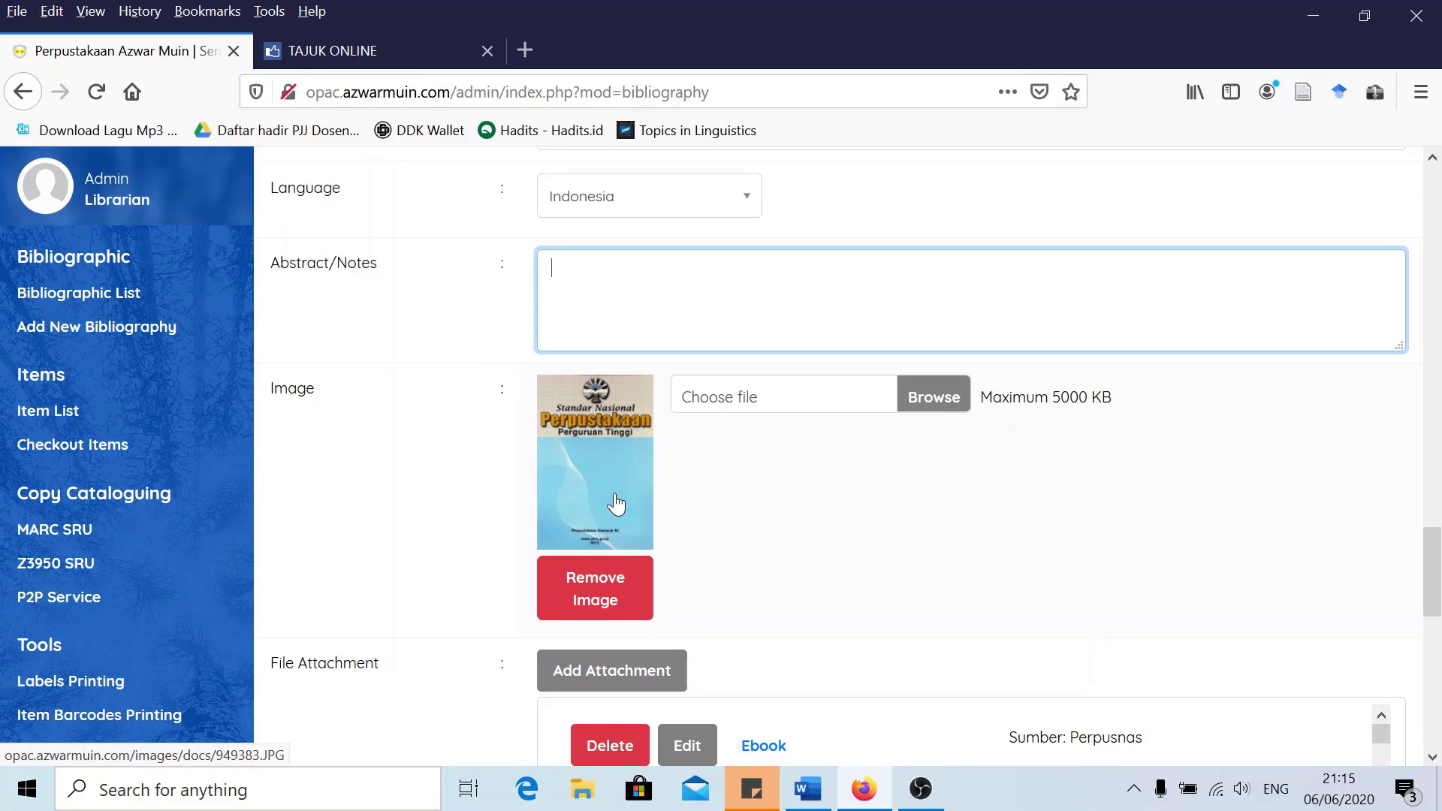
scroll(595, 483, "down", 3)
scroll(622, 503, "down", 3)
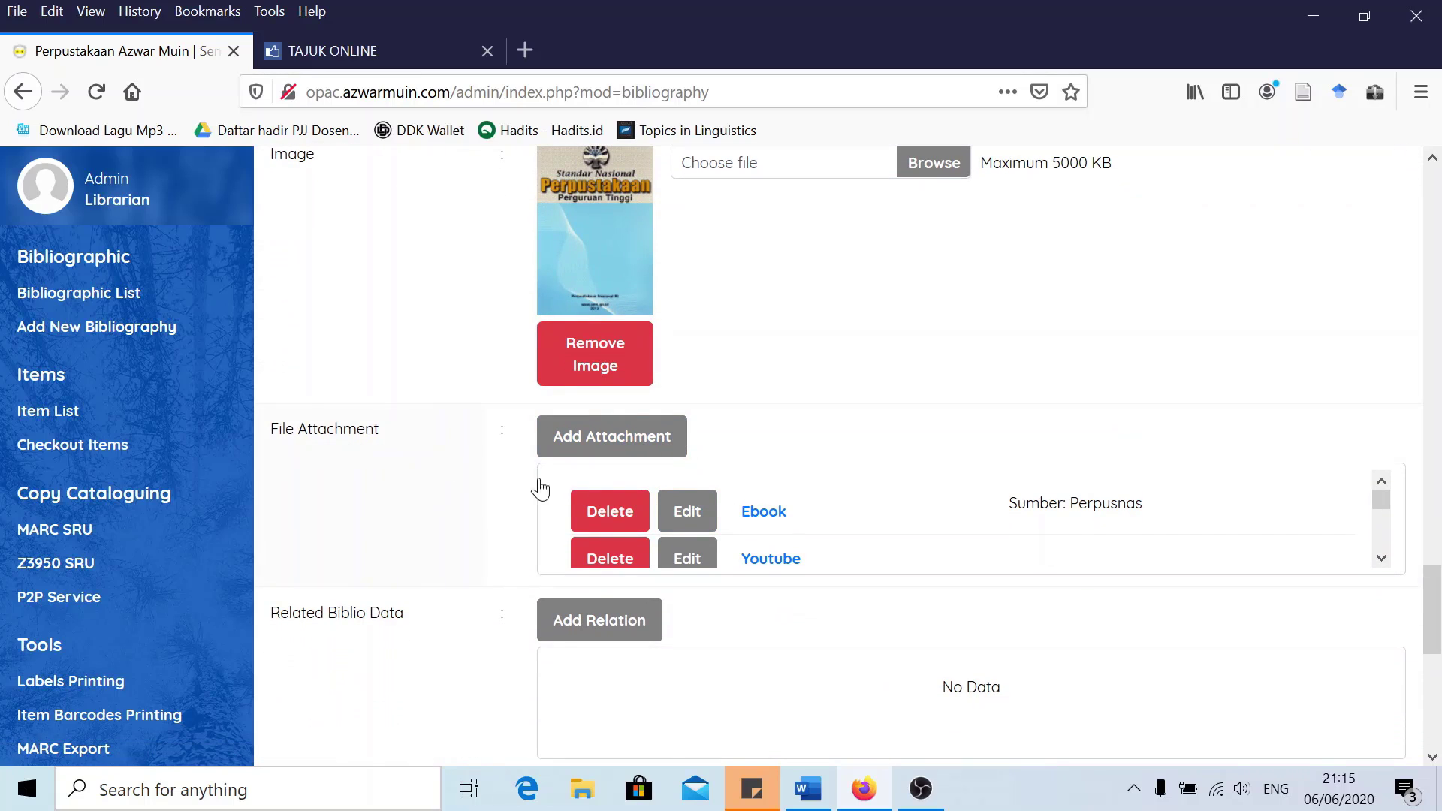
scroll(782, 518, "down", 2)
scroll(770, 510, "up", 2)
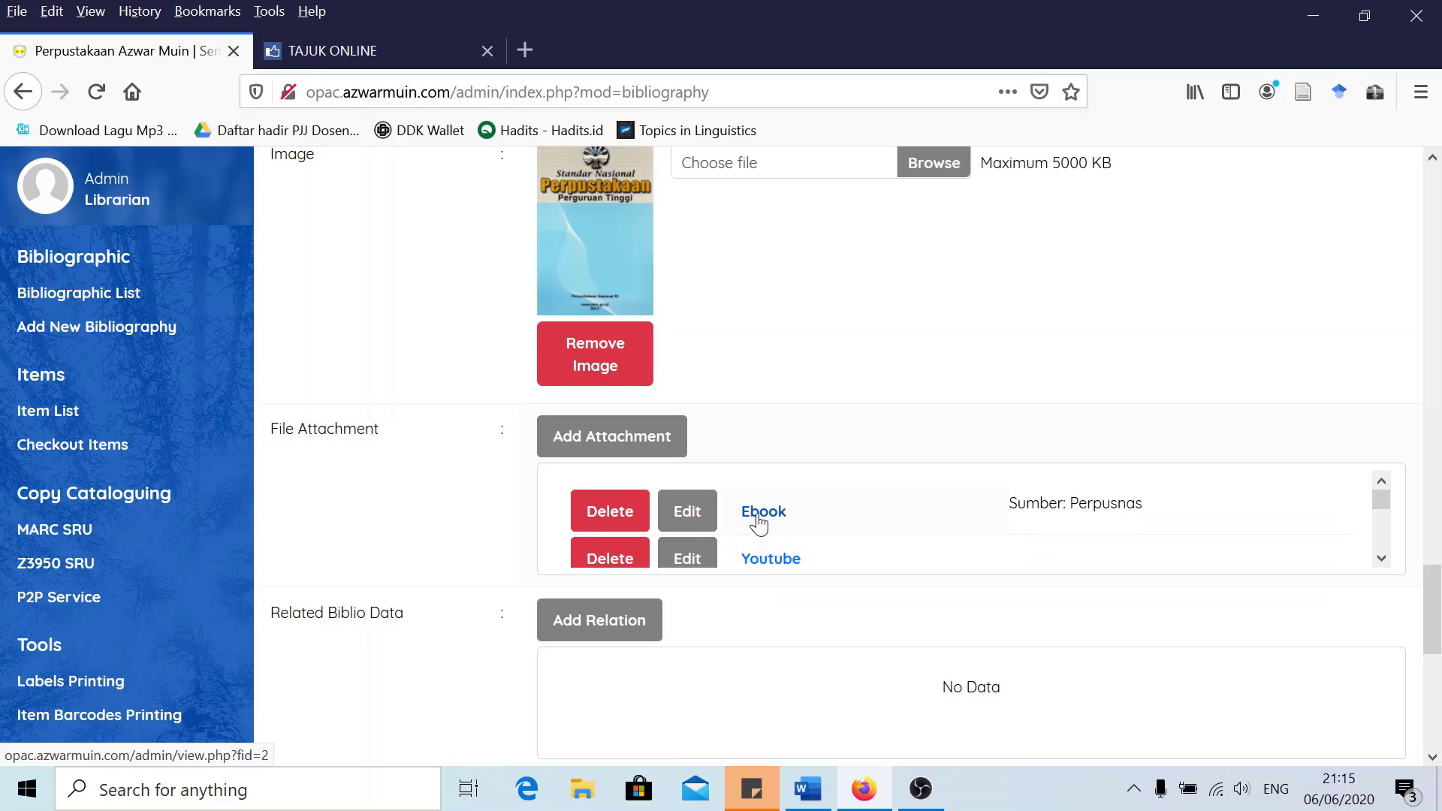
scroll(770, 520, "down", 3)
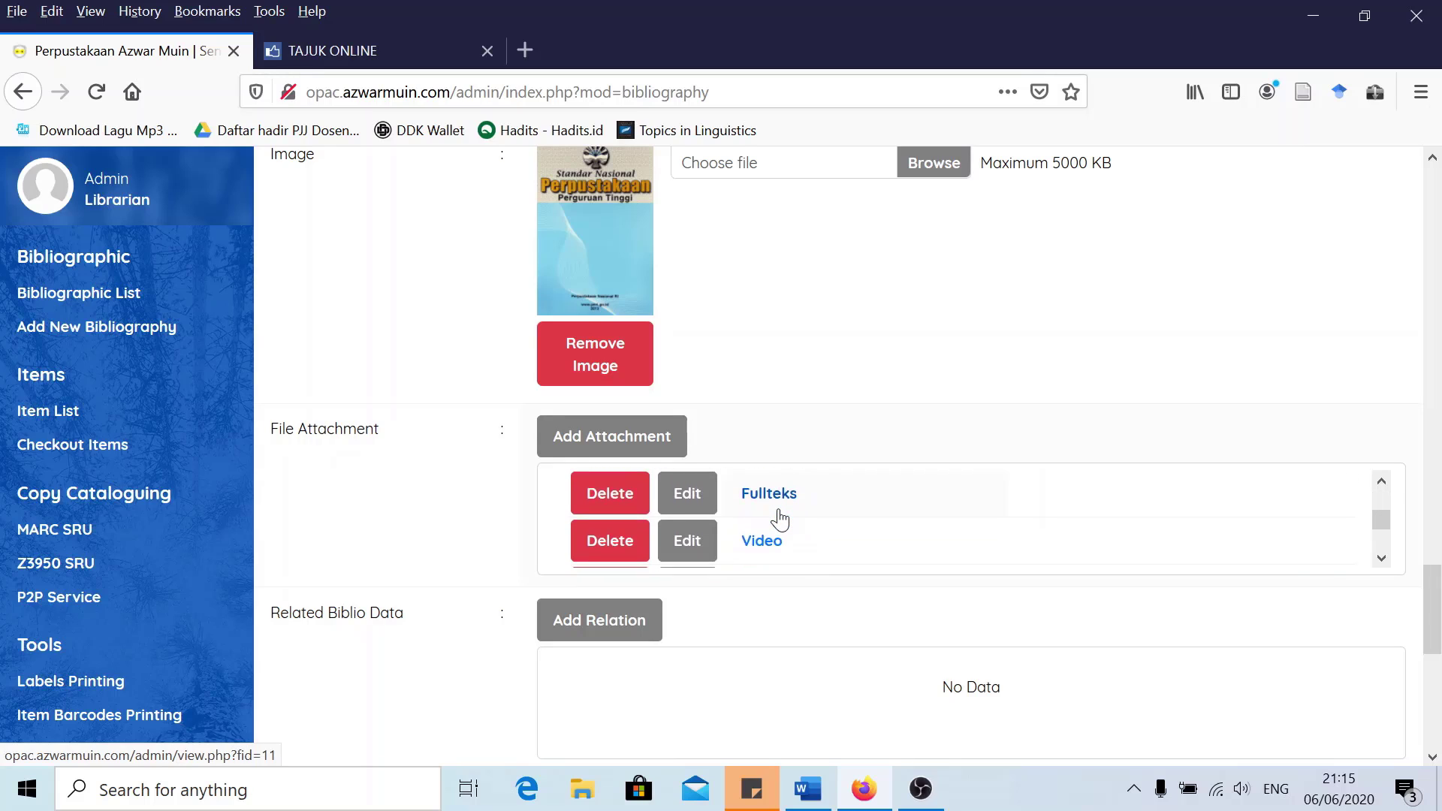
scroll(781, 523, "down", 1)
scroll(782, 522, "up", 5)
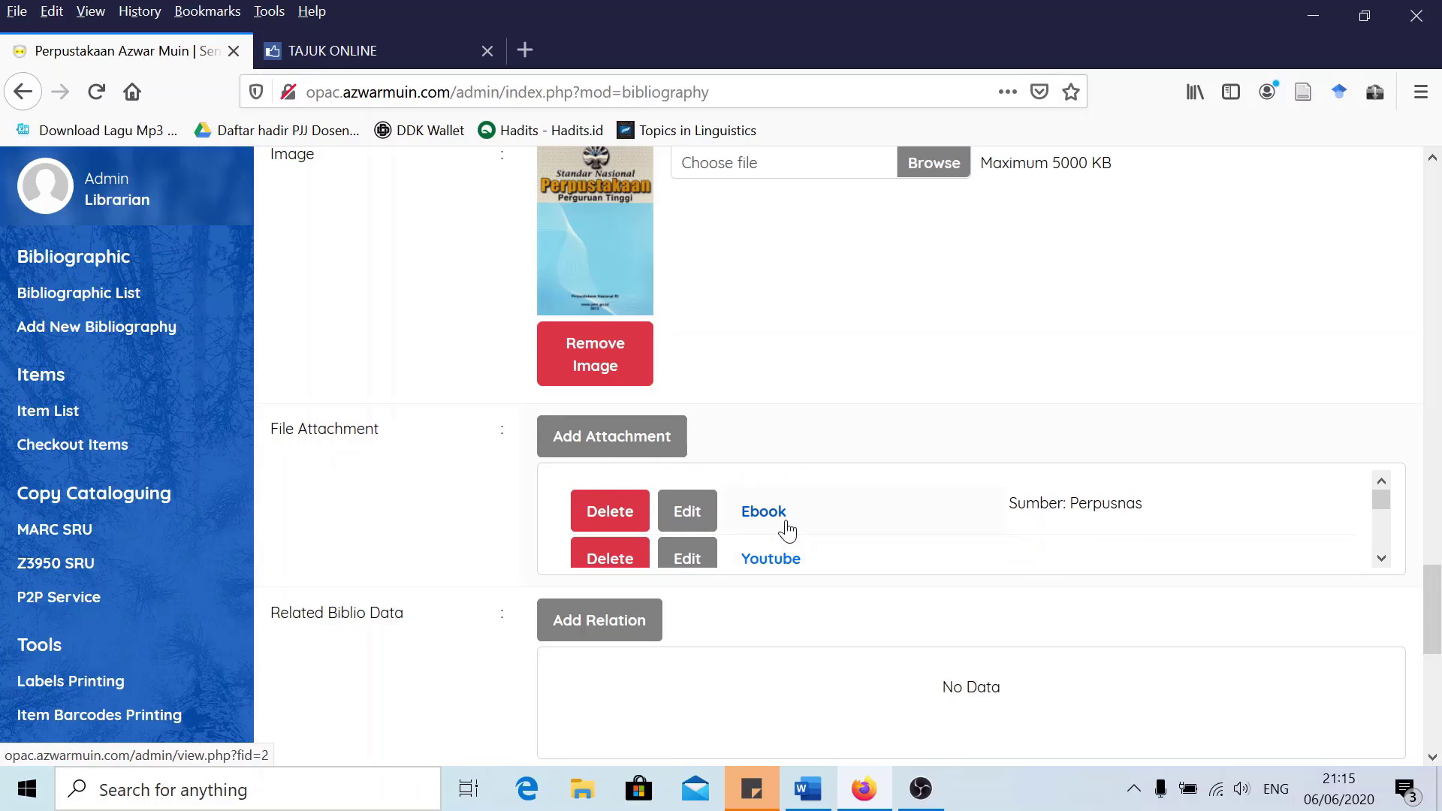
left_click(695, 519)
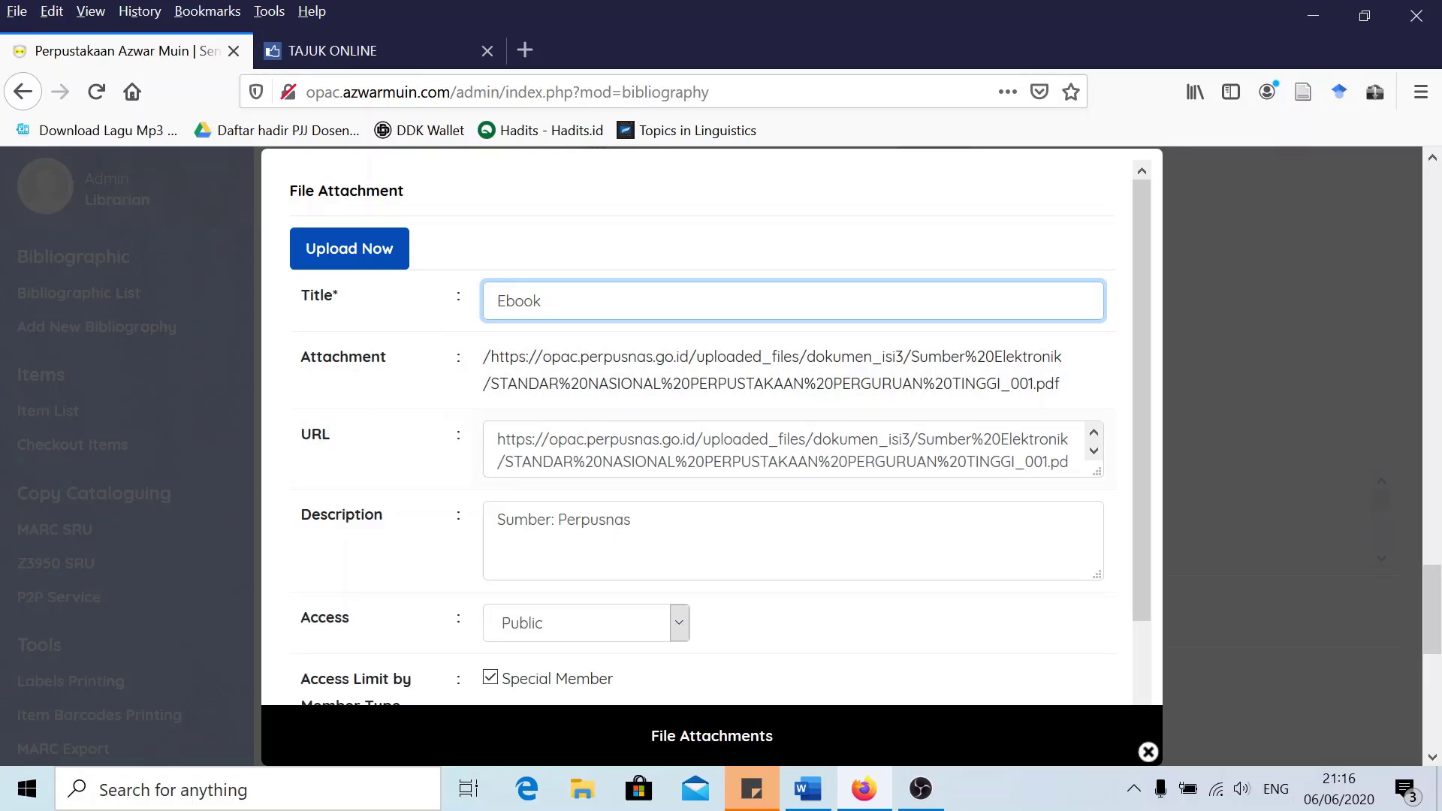
left_click_drag(497, 439, 1070, 461)
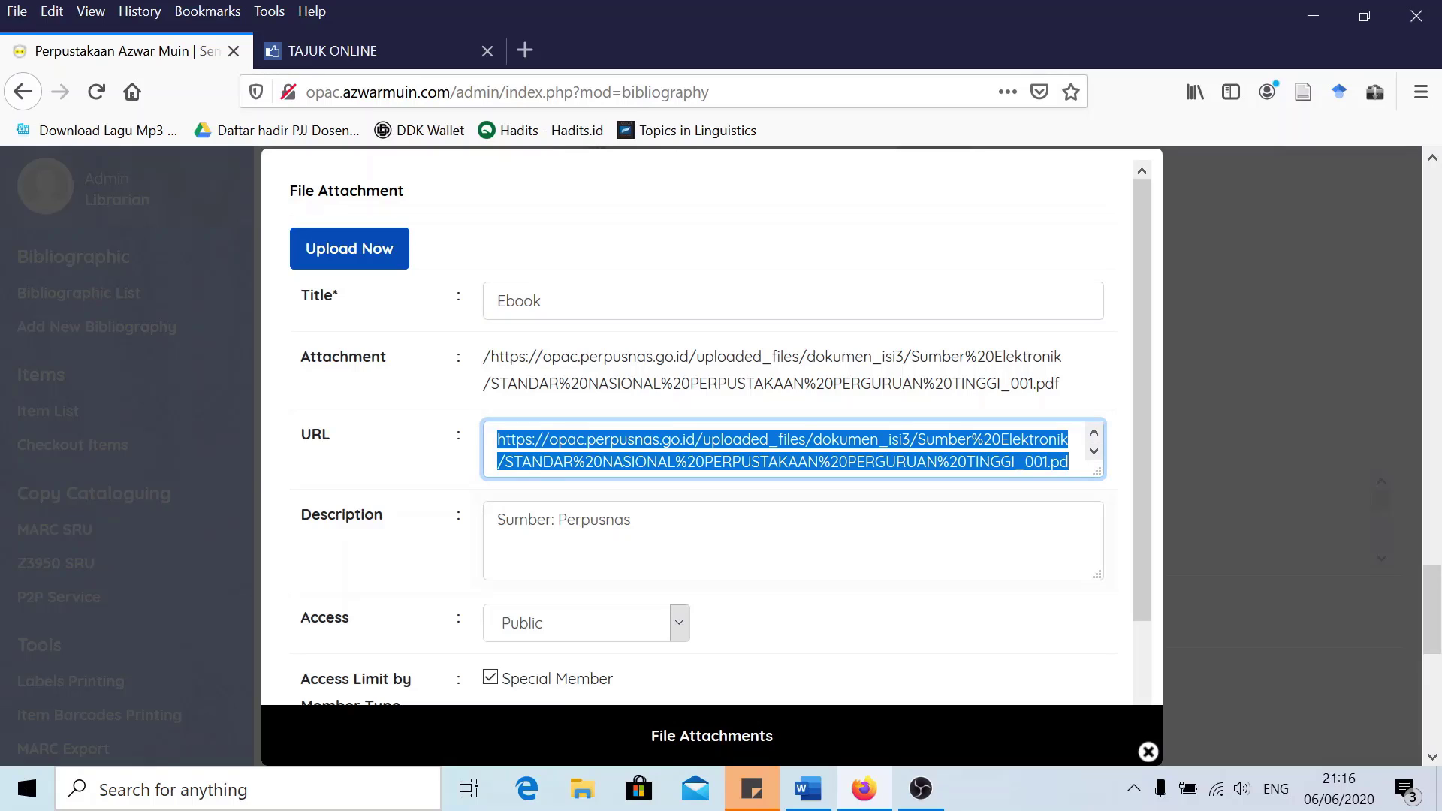
key("Tab")
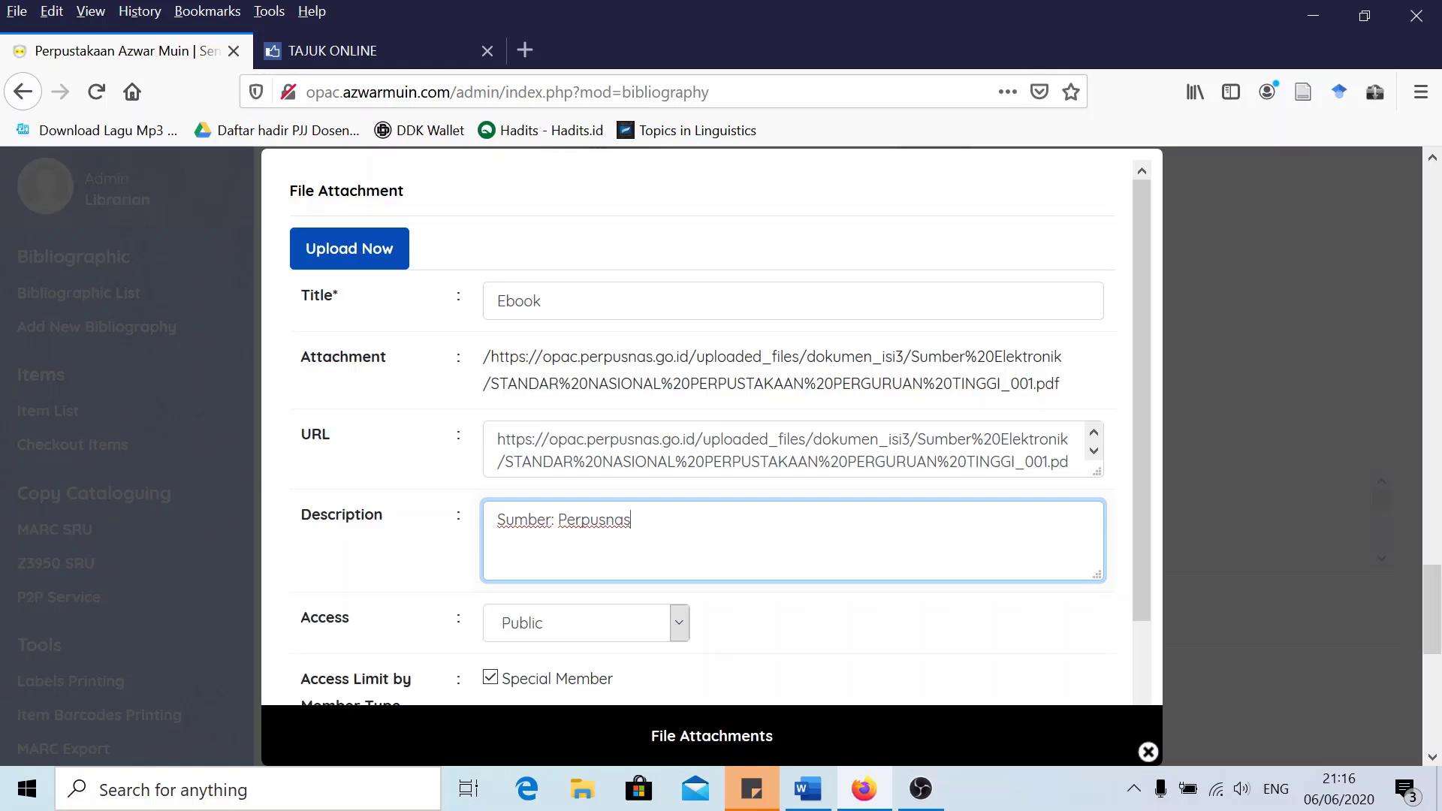
scroll(398, 589, "down", 2)
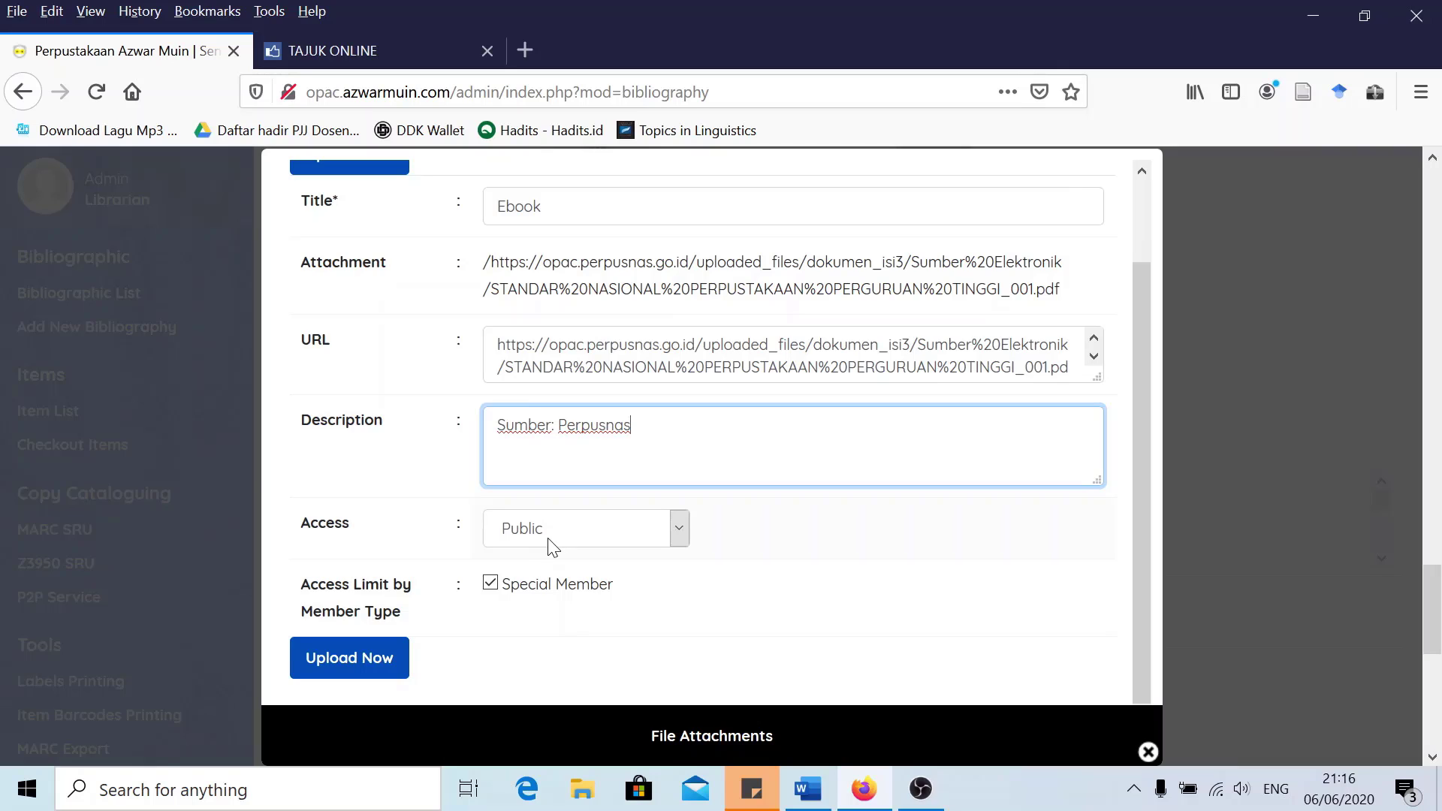
left_click(490, 585)
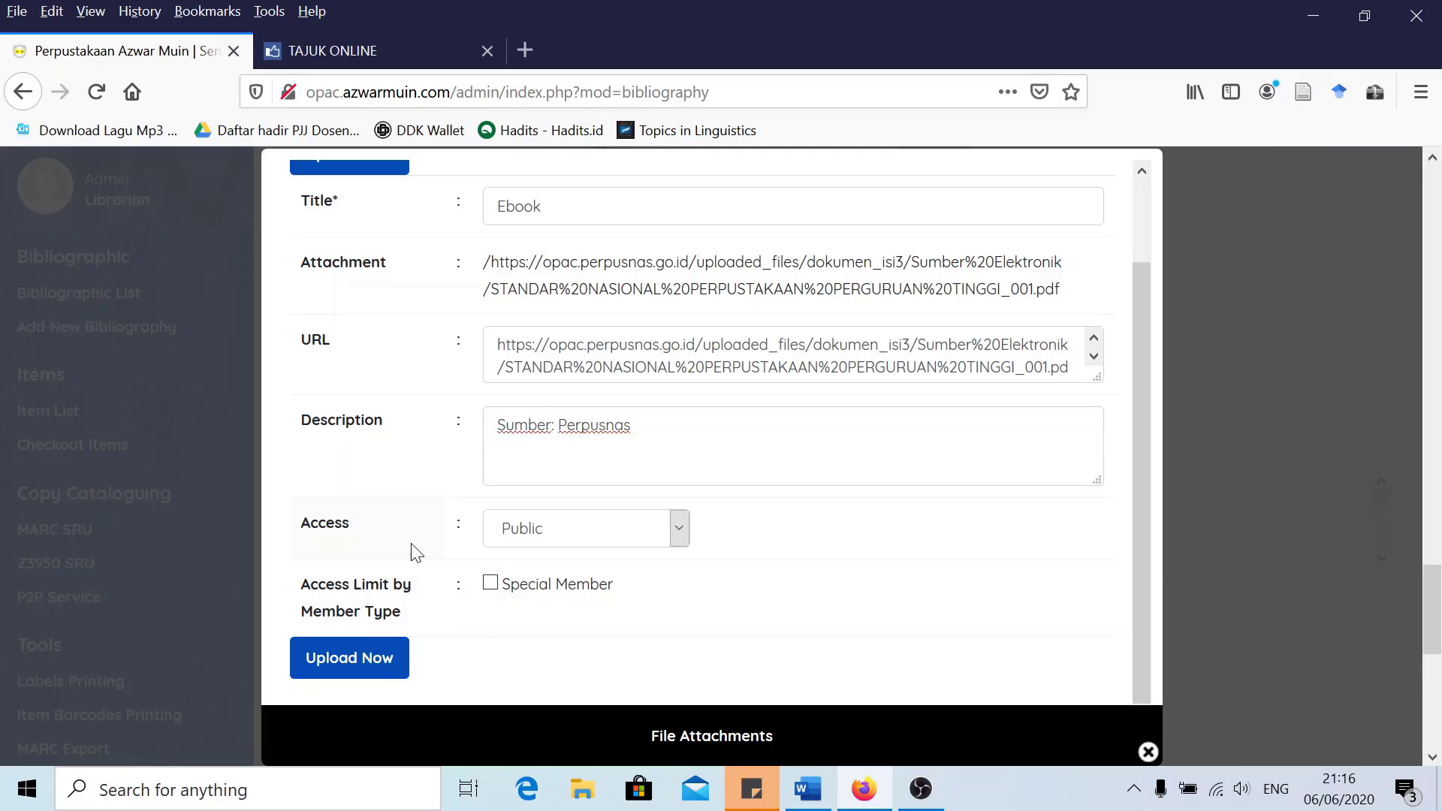
scroll(411, 542, "up", 2)
scroll(411, 543, "down", 2)
left_click(490, 585)
scroll(419, 552, "up", 2)
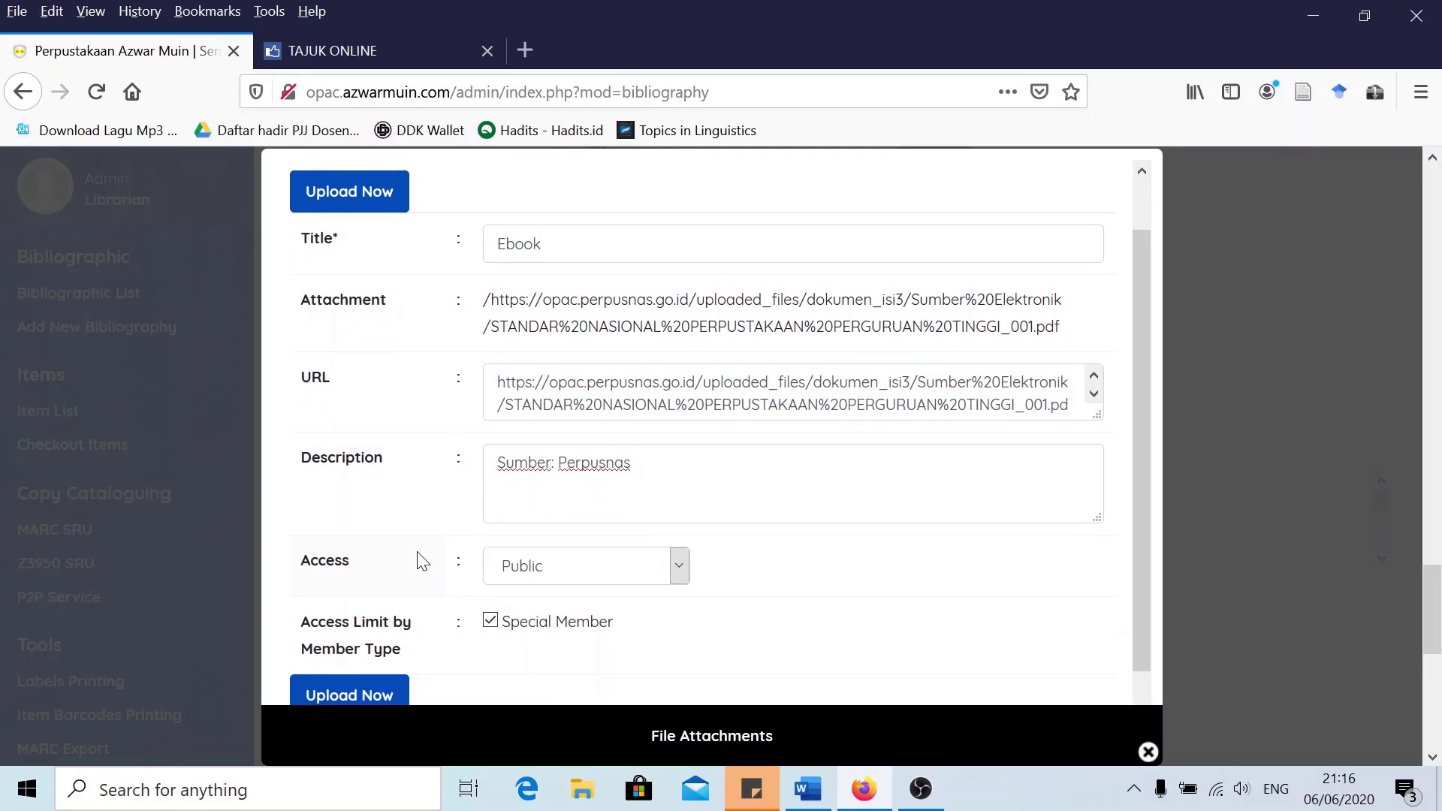
scroll(420, 541, "down", 2)
scroll(422, 514, "up", 2)
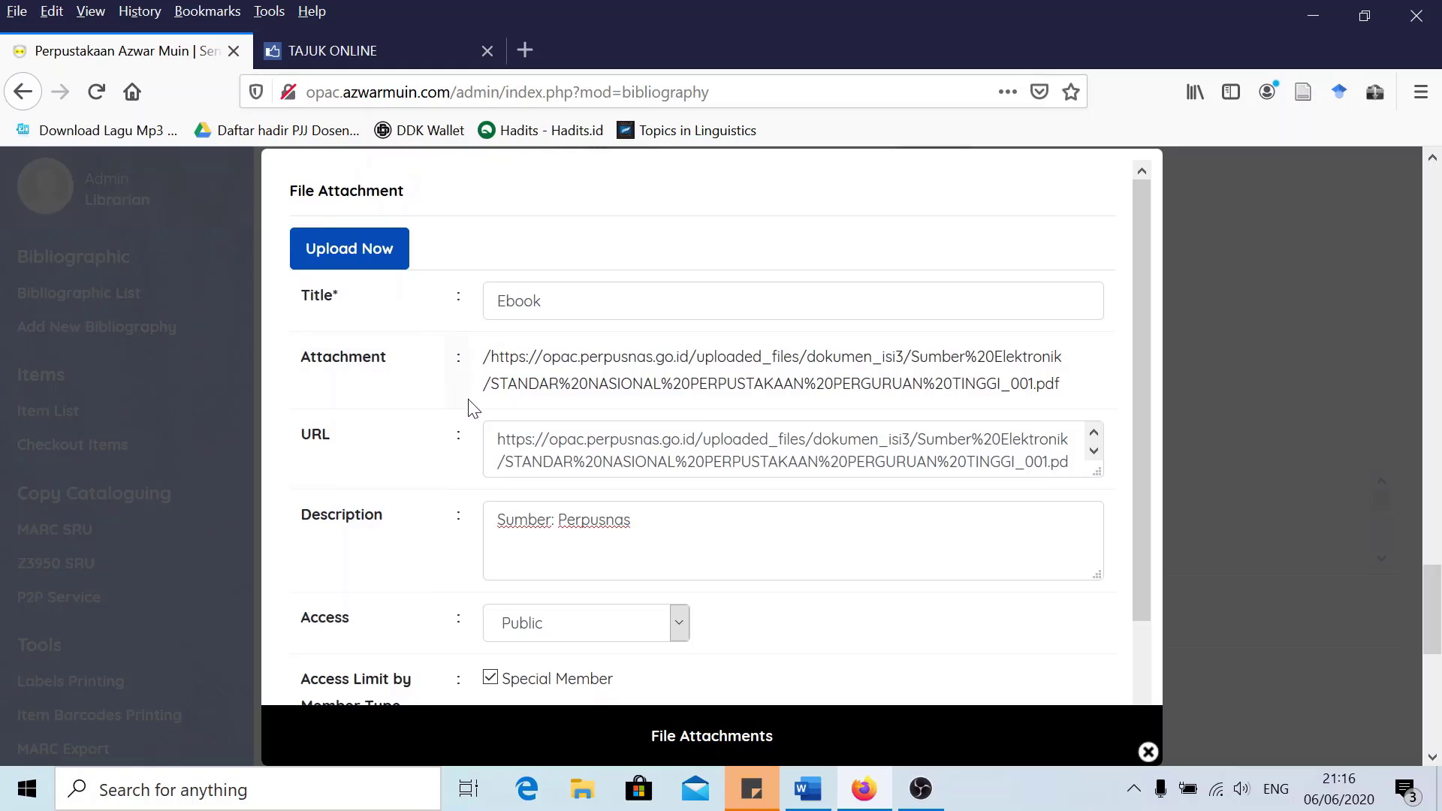
scroll(451, 421, "down", 2)
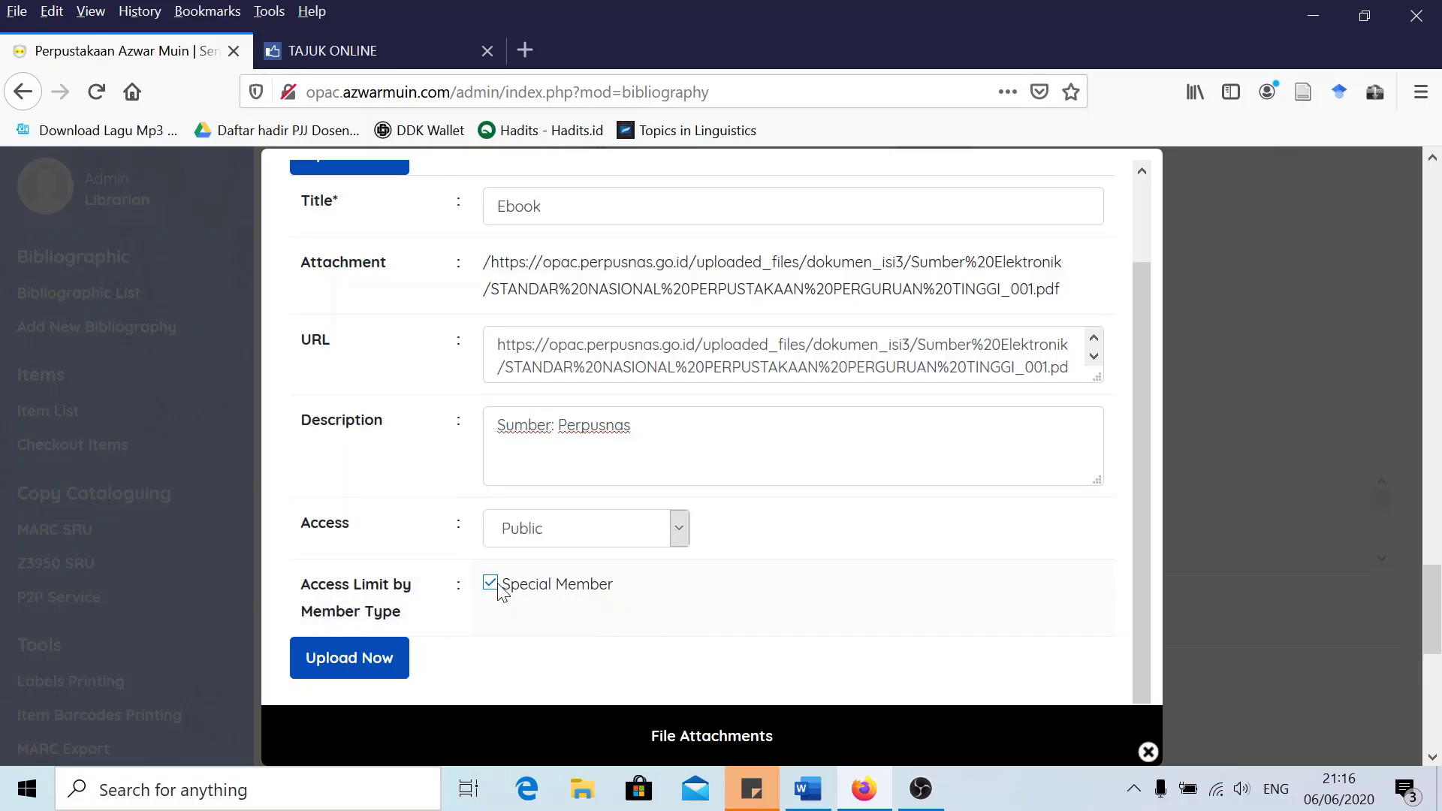
scroll(406, 469, "up", 1)
scroll(404, 450, "down", 1)
scroll(676, 419, "up", 1)
scroll(676, 418, "down", 1)
scroll(833, 505, "down", 2)
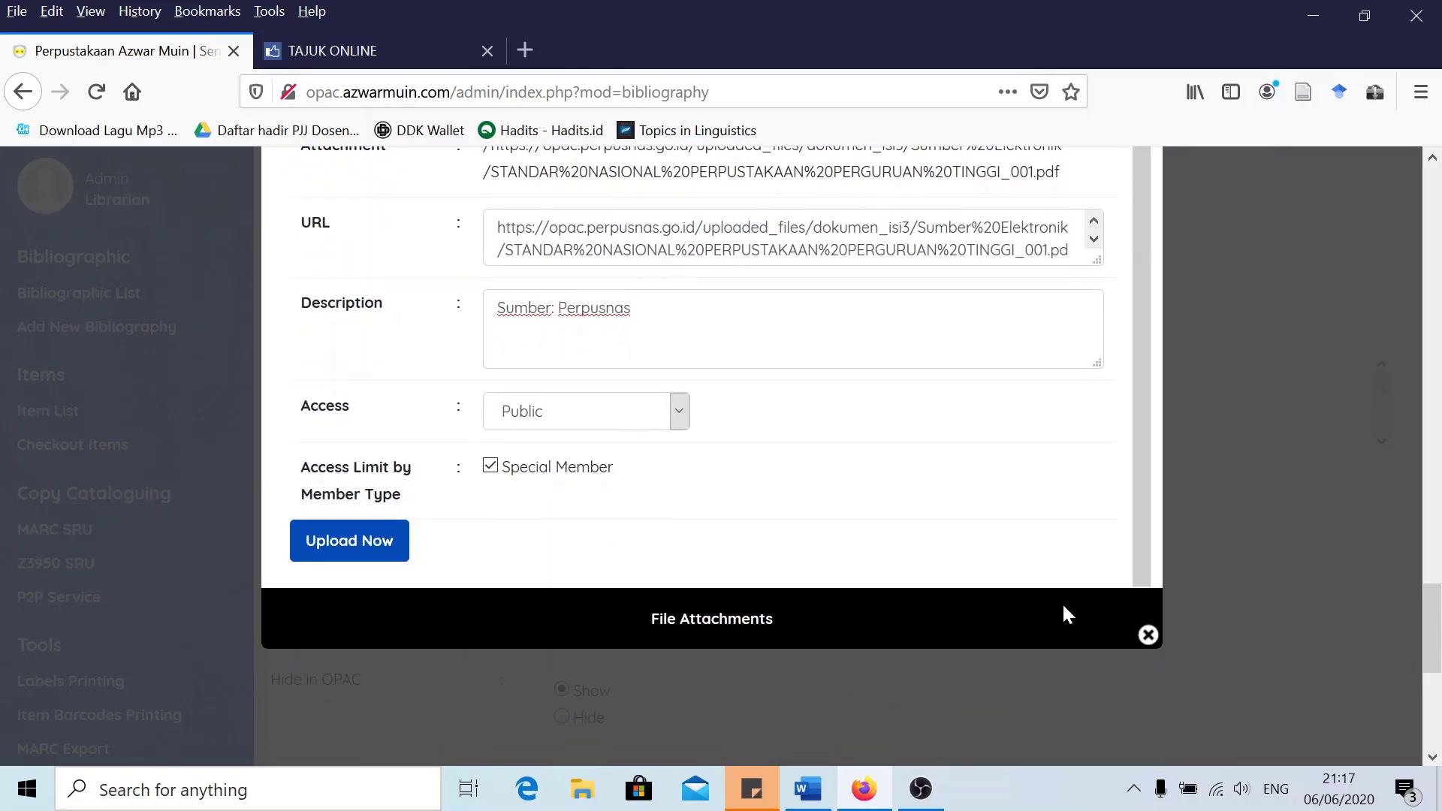
left_click(1147, 636)
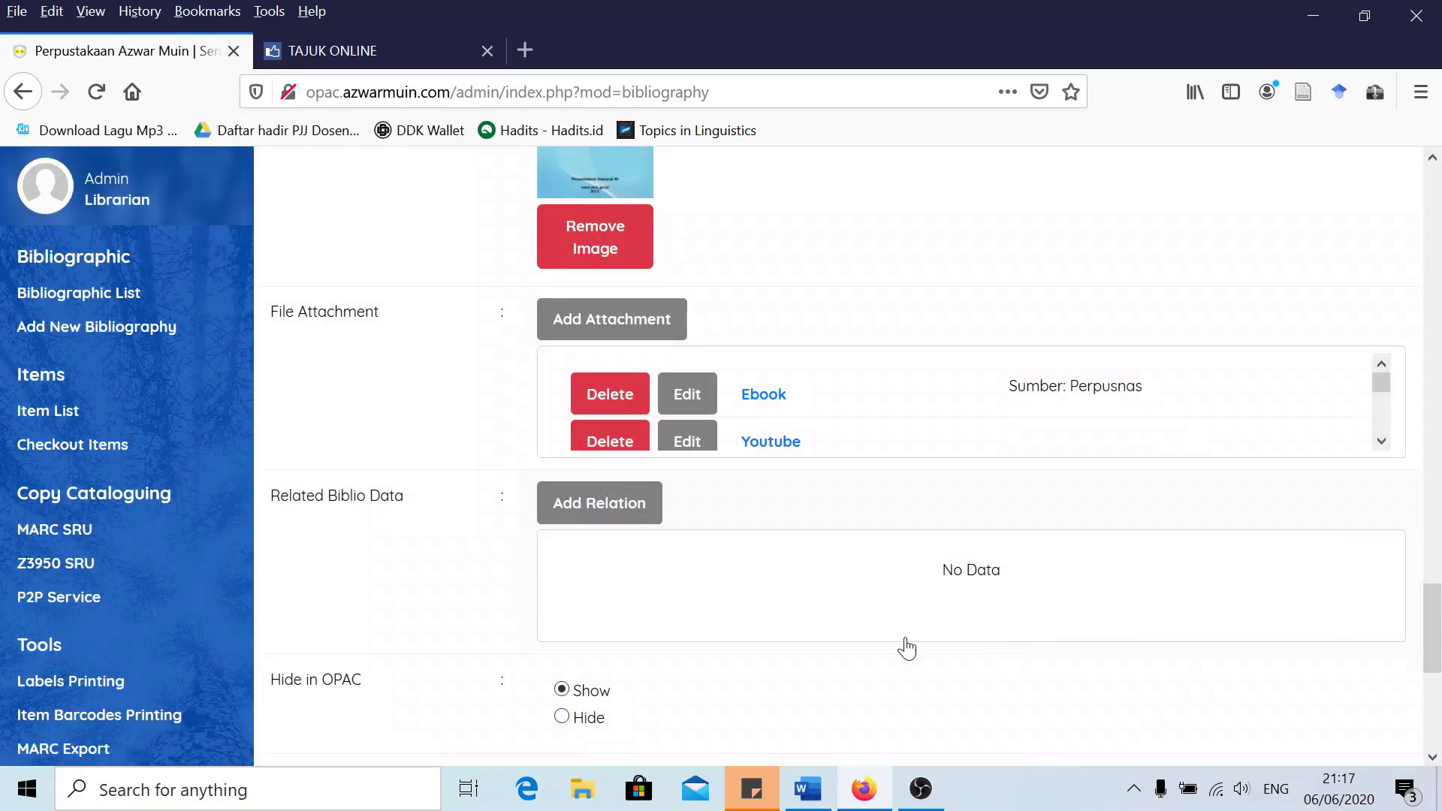
left_click(687, 438)
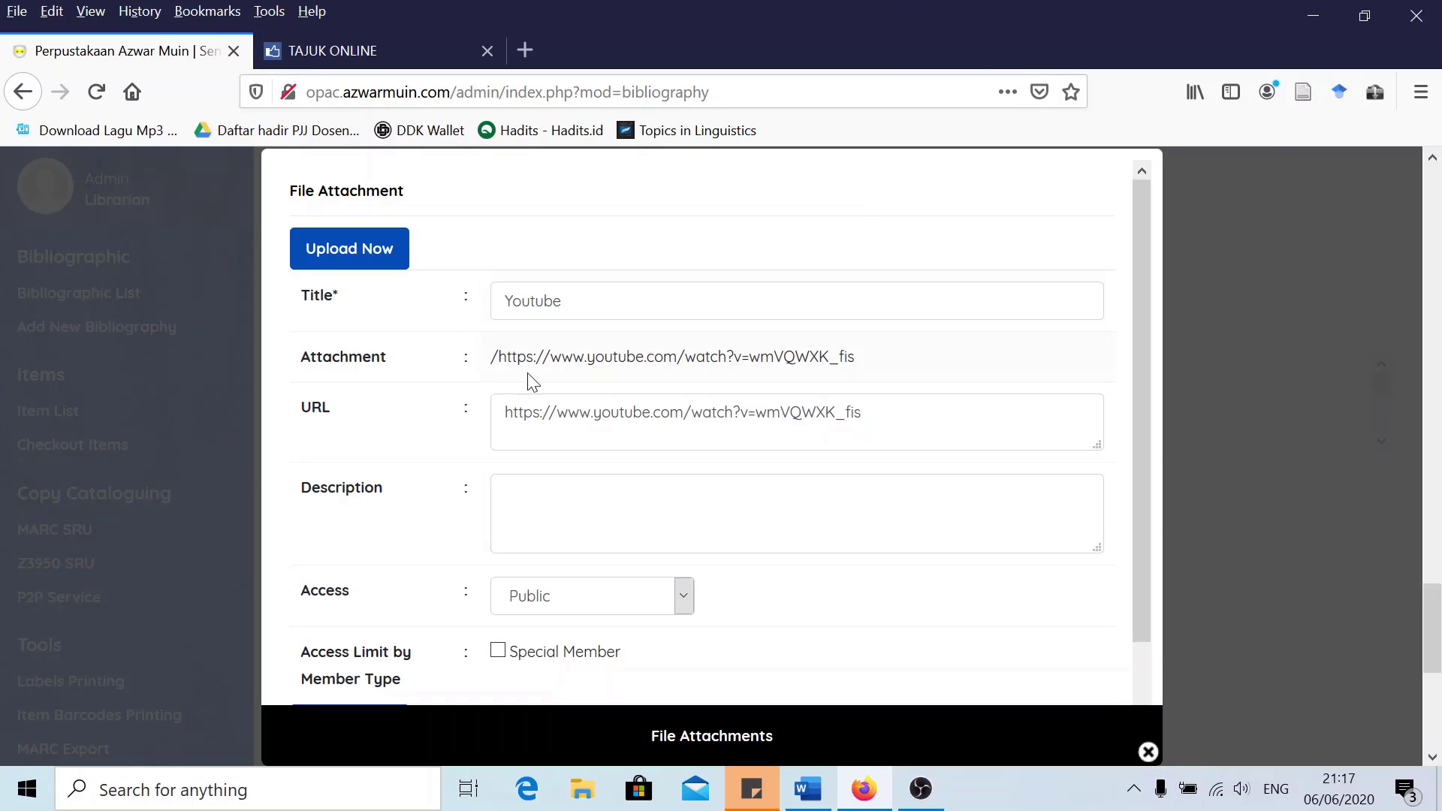
scroll(569, 463, "down", 2)
left_click(570, 463)
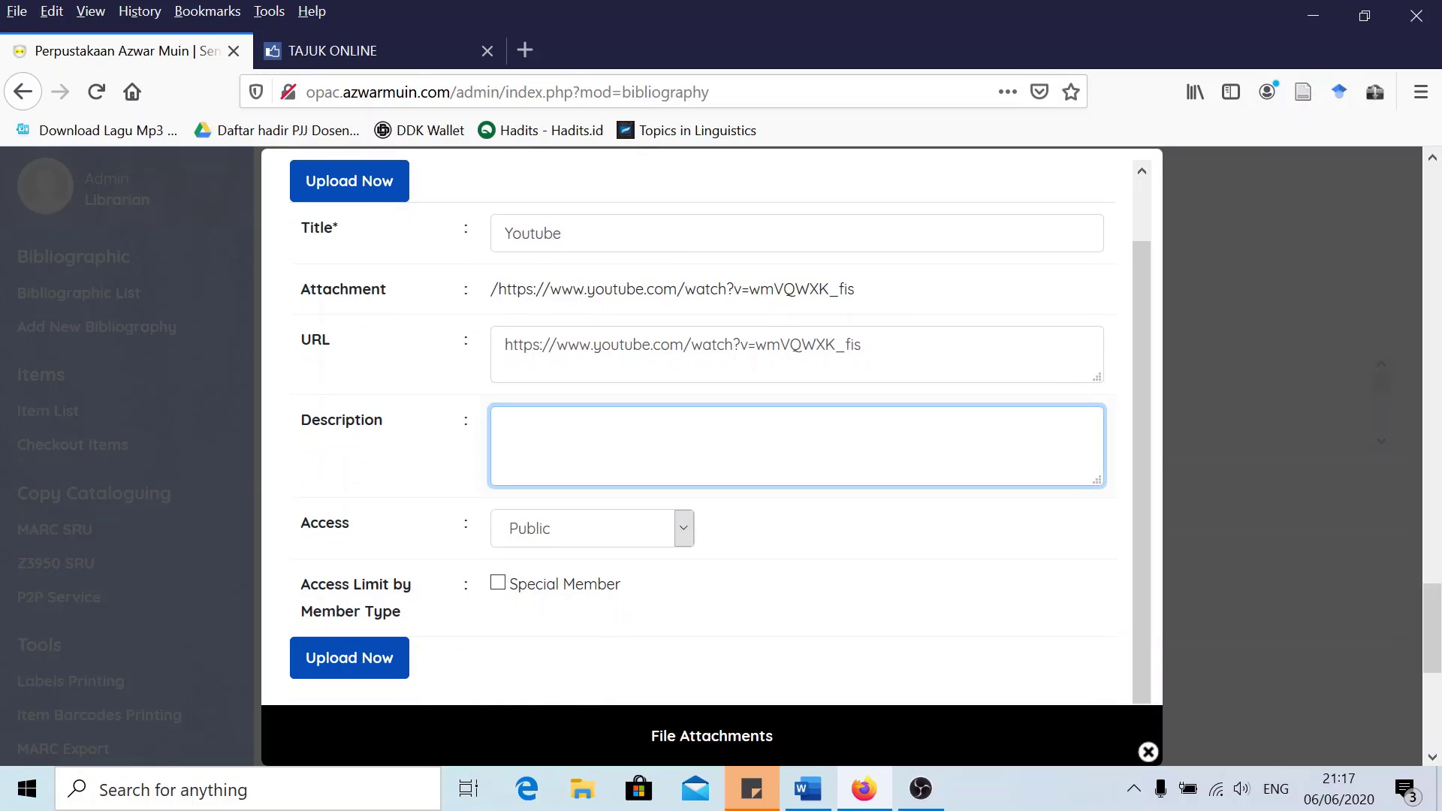
left_click(578, 534)
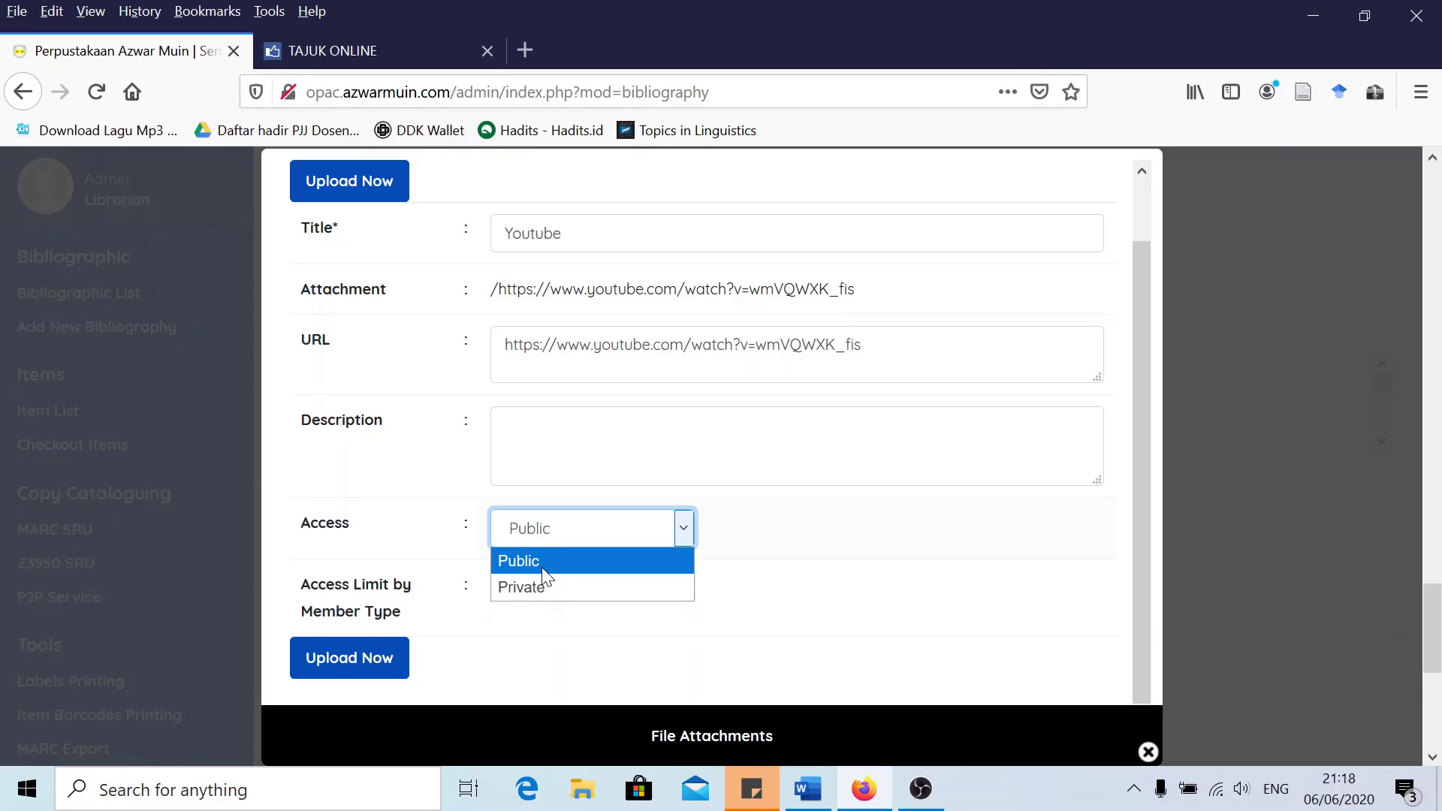
left_click(546, 563)
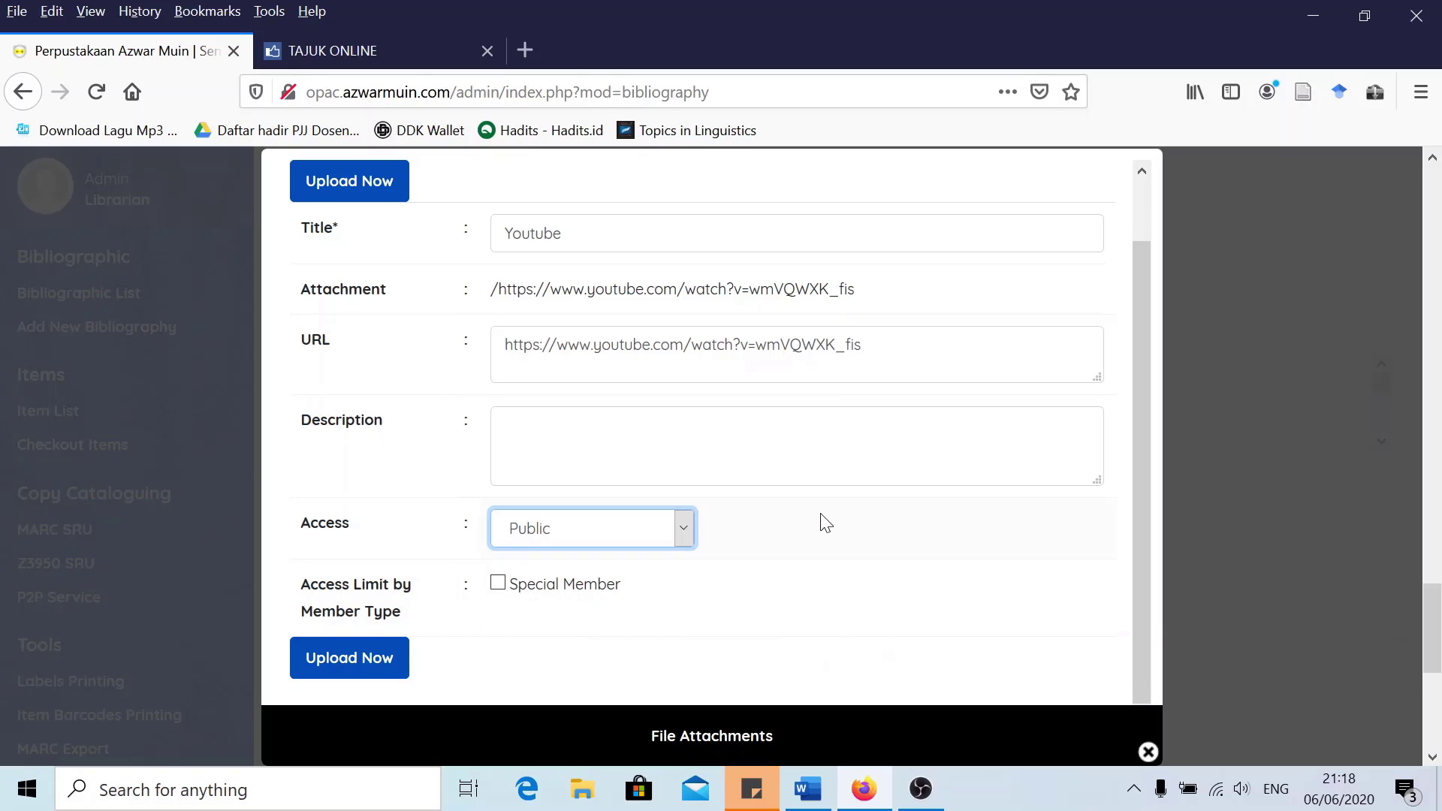
scroll(1010, 640, "up", 1)
scroll(1066, 691, "down", 1)
left_click(1146, 751)
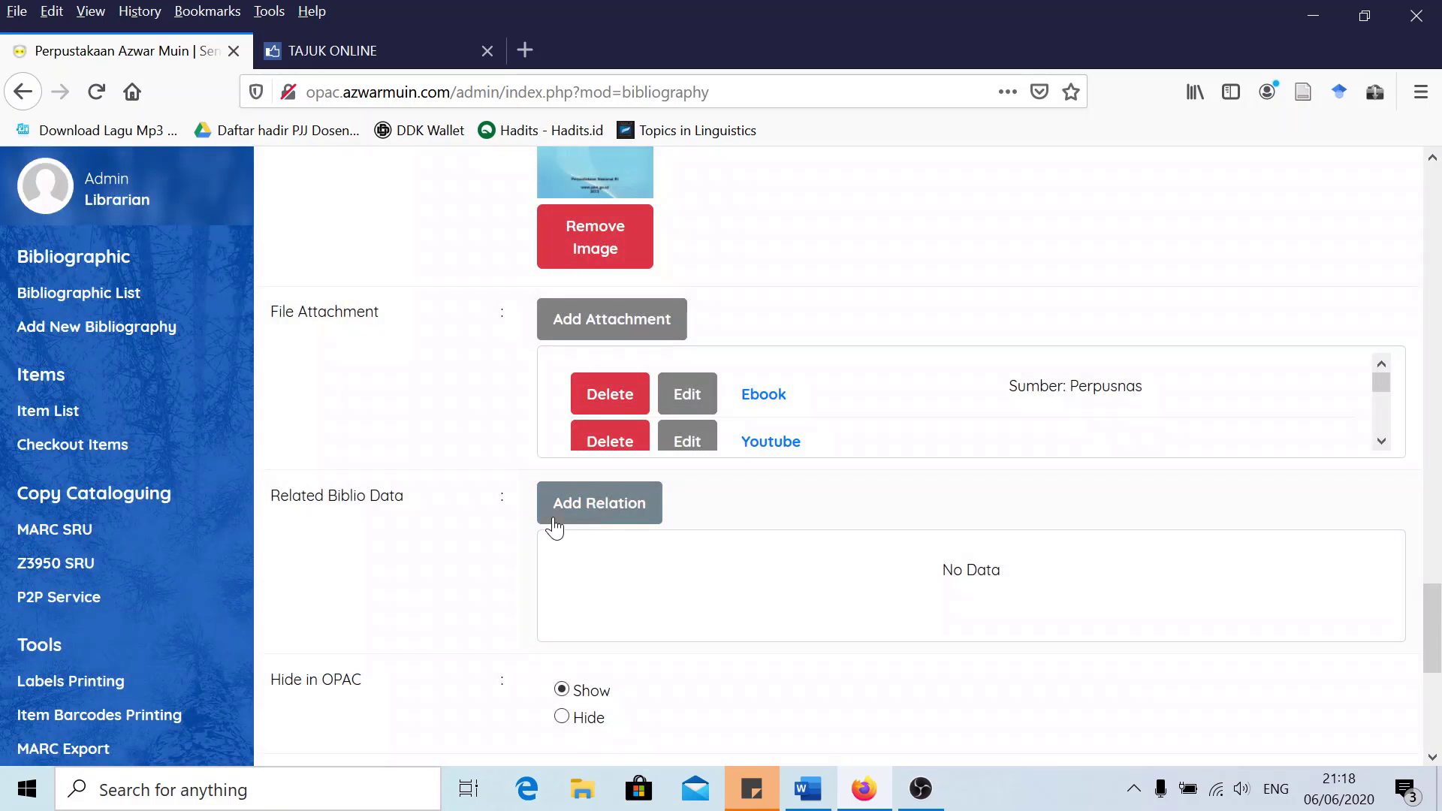
scroll(643, 416, "down", 1)
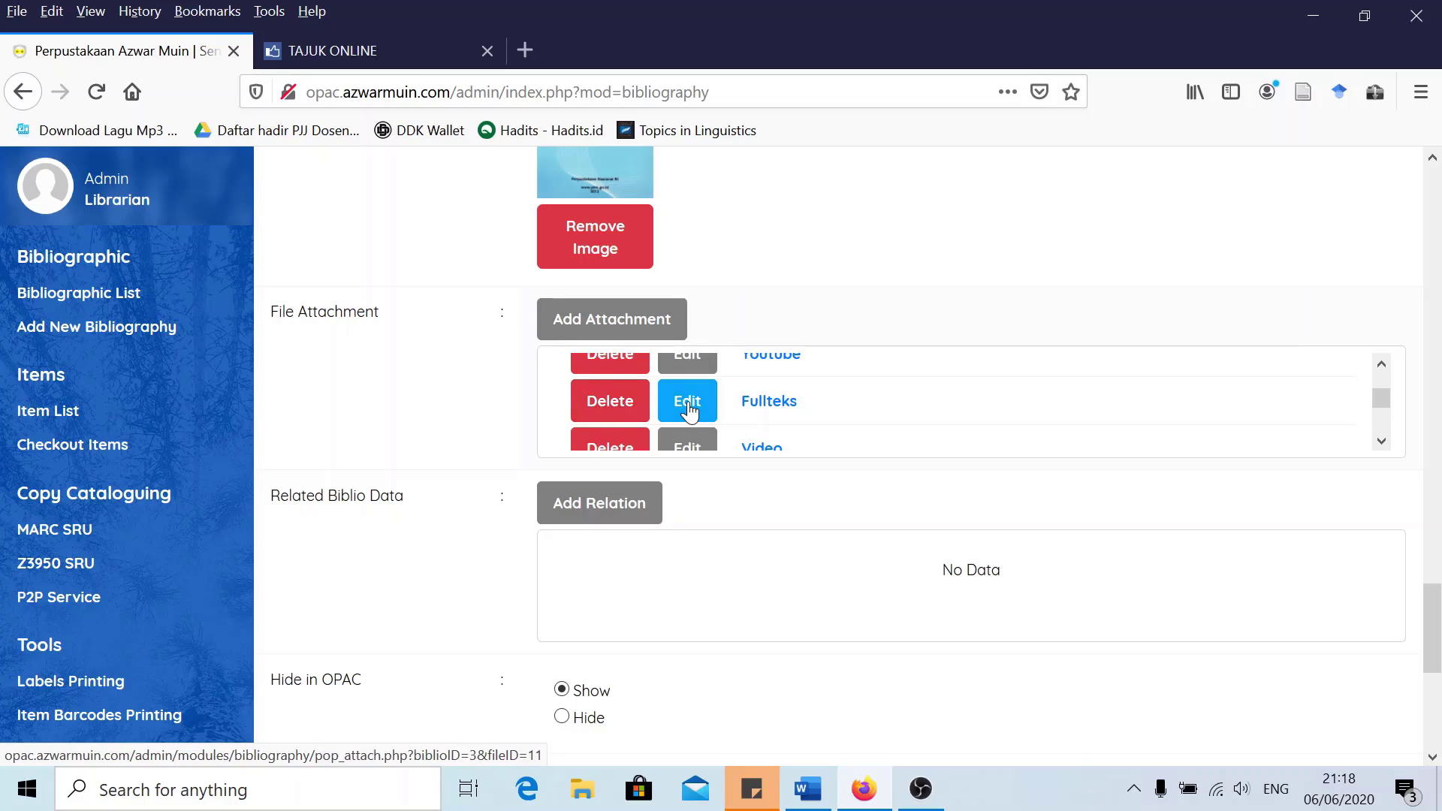
Review the Fullteks PDF attachment's URL and description settings, then close it
left_click(687, 401)
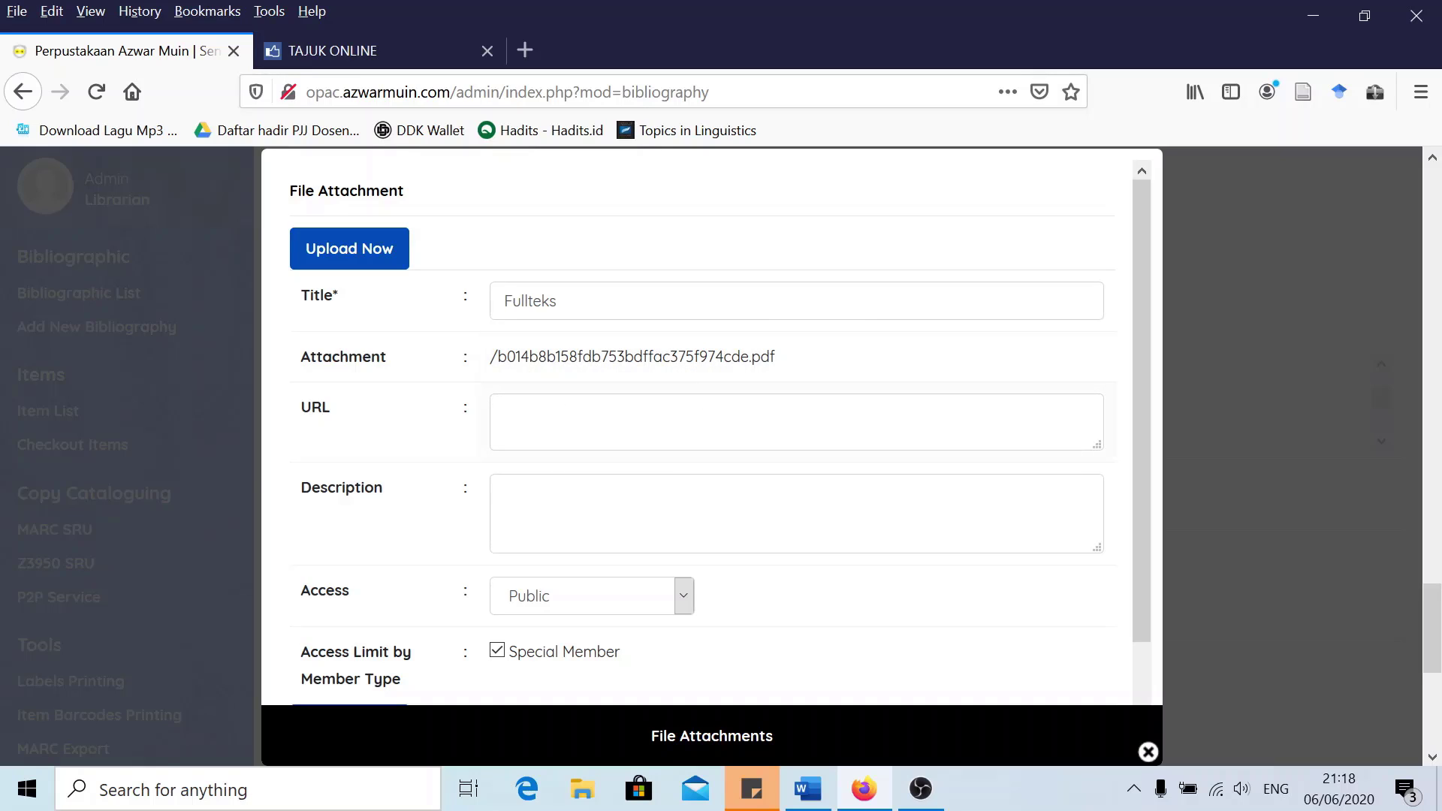
left_click(606, 409)
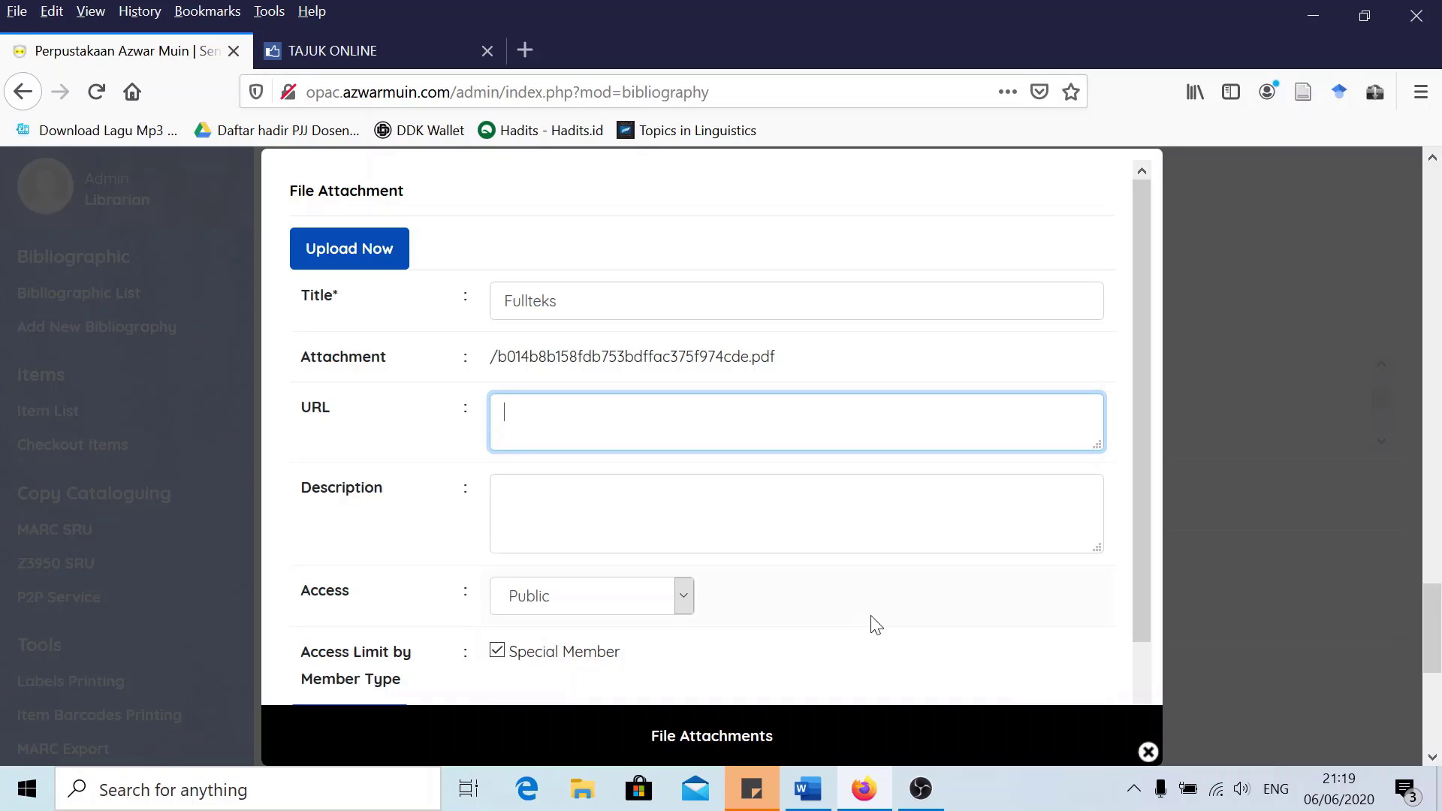
scroll(779, 515, "down", 1)
key("Tab")
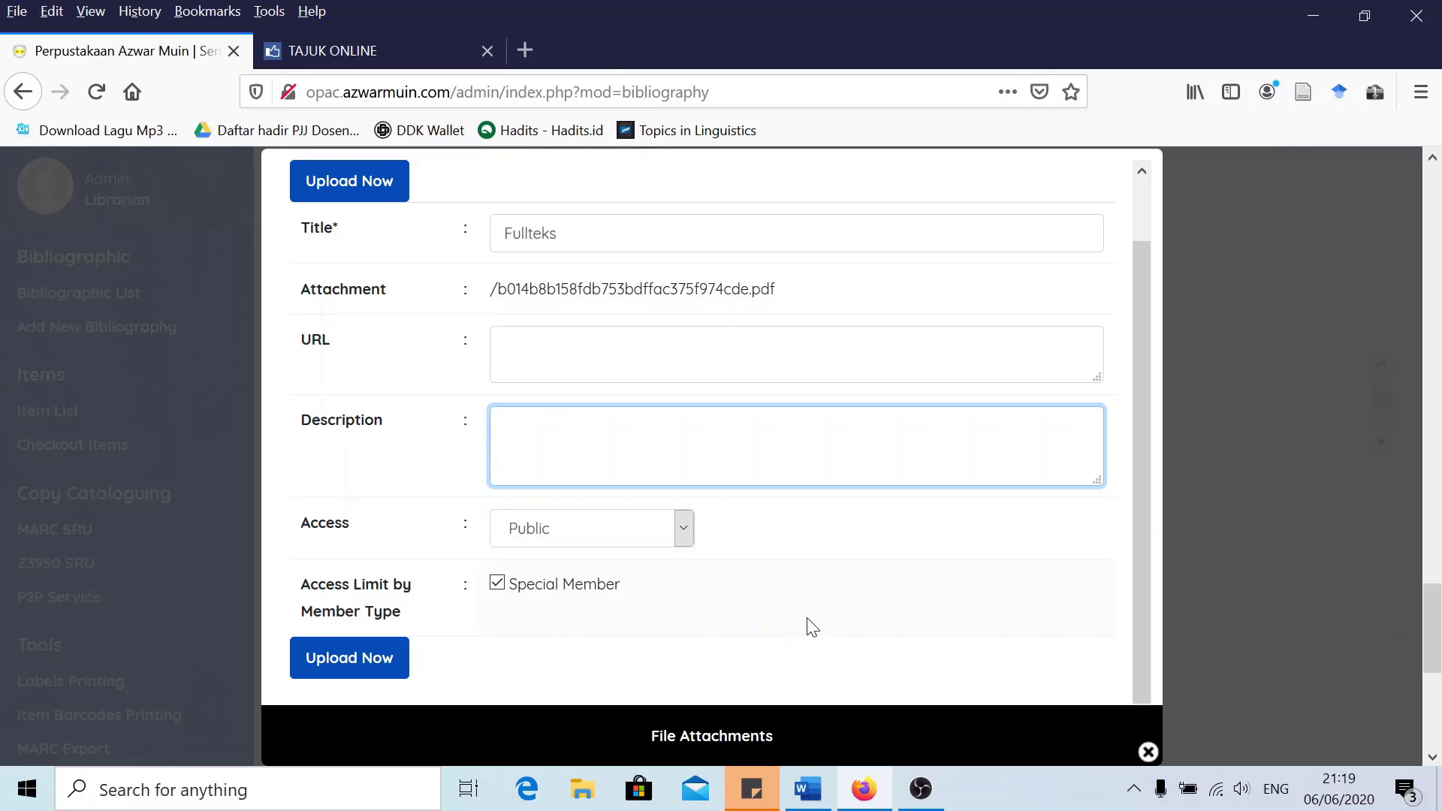
left_click(1148, 754)
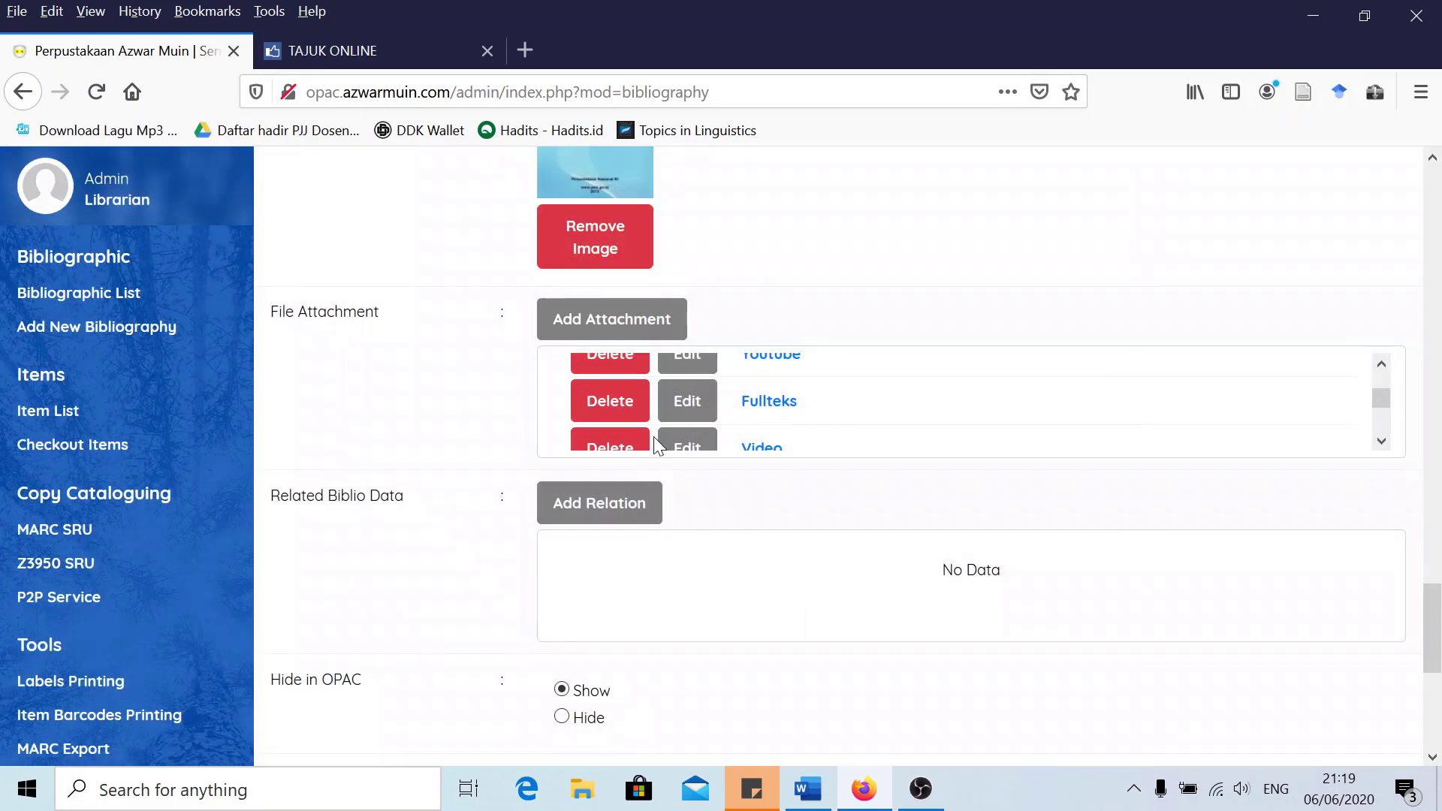
scroll(624, 387, "down", 2)
Look over and close the Video and Audio attachment settings
left_click(686, 363)
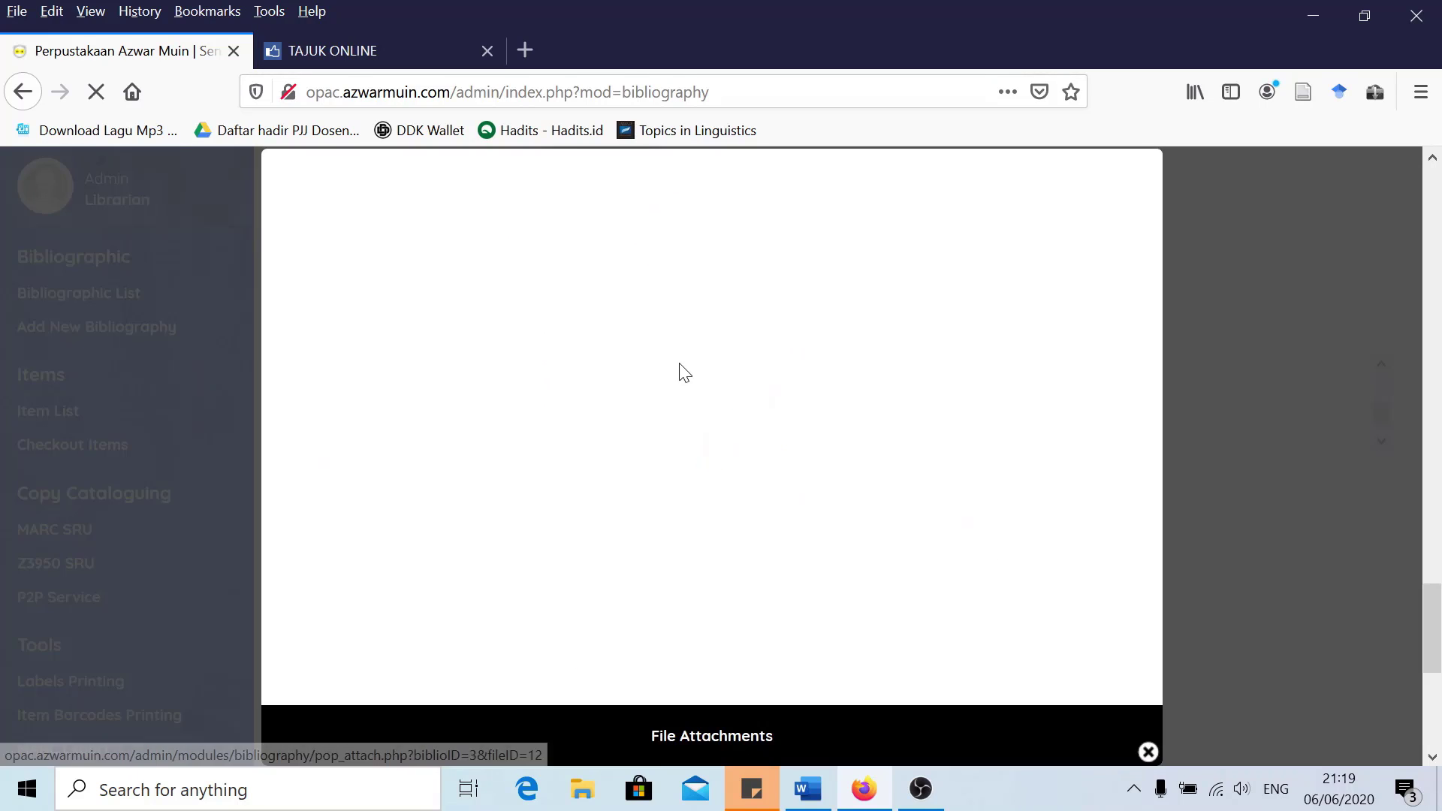
scroll(570, 466, "down", 2)
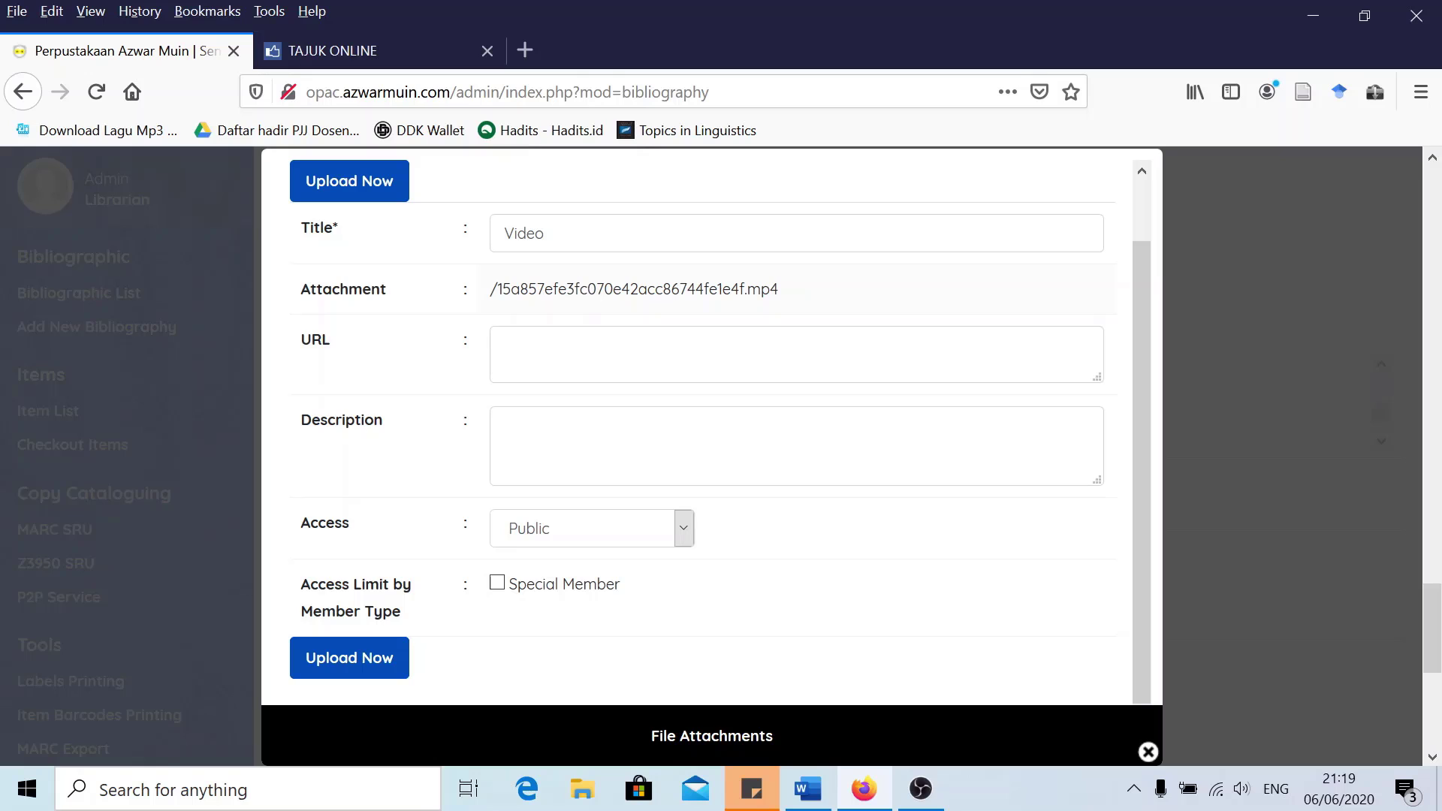
left_click(1149, 756)
scroll(654, 541, "down", 2)
scroll(621, 299, "down", 1)
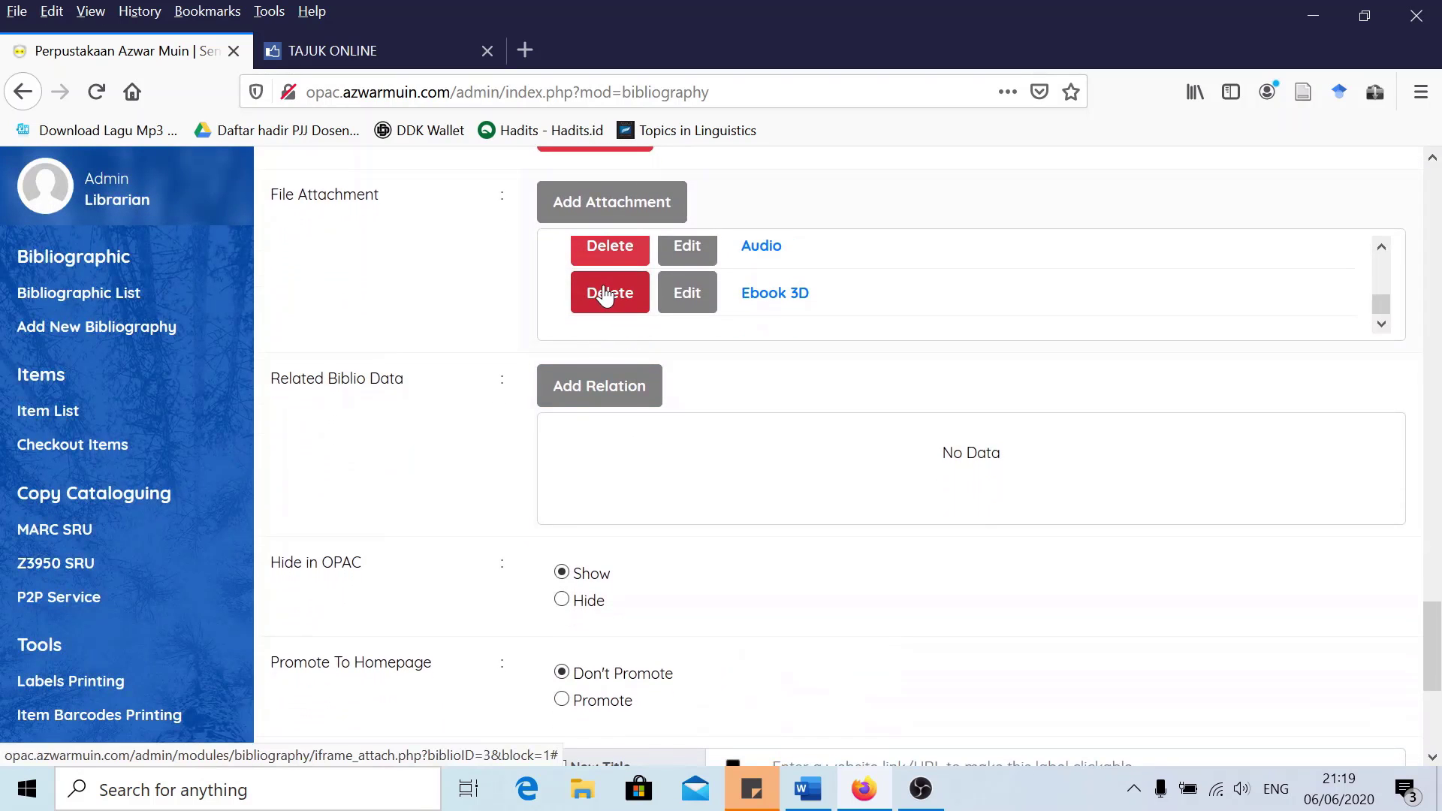
left_click(687, 249)
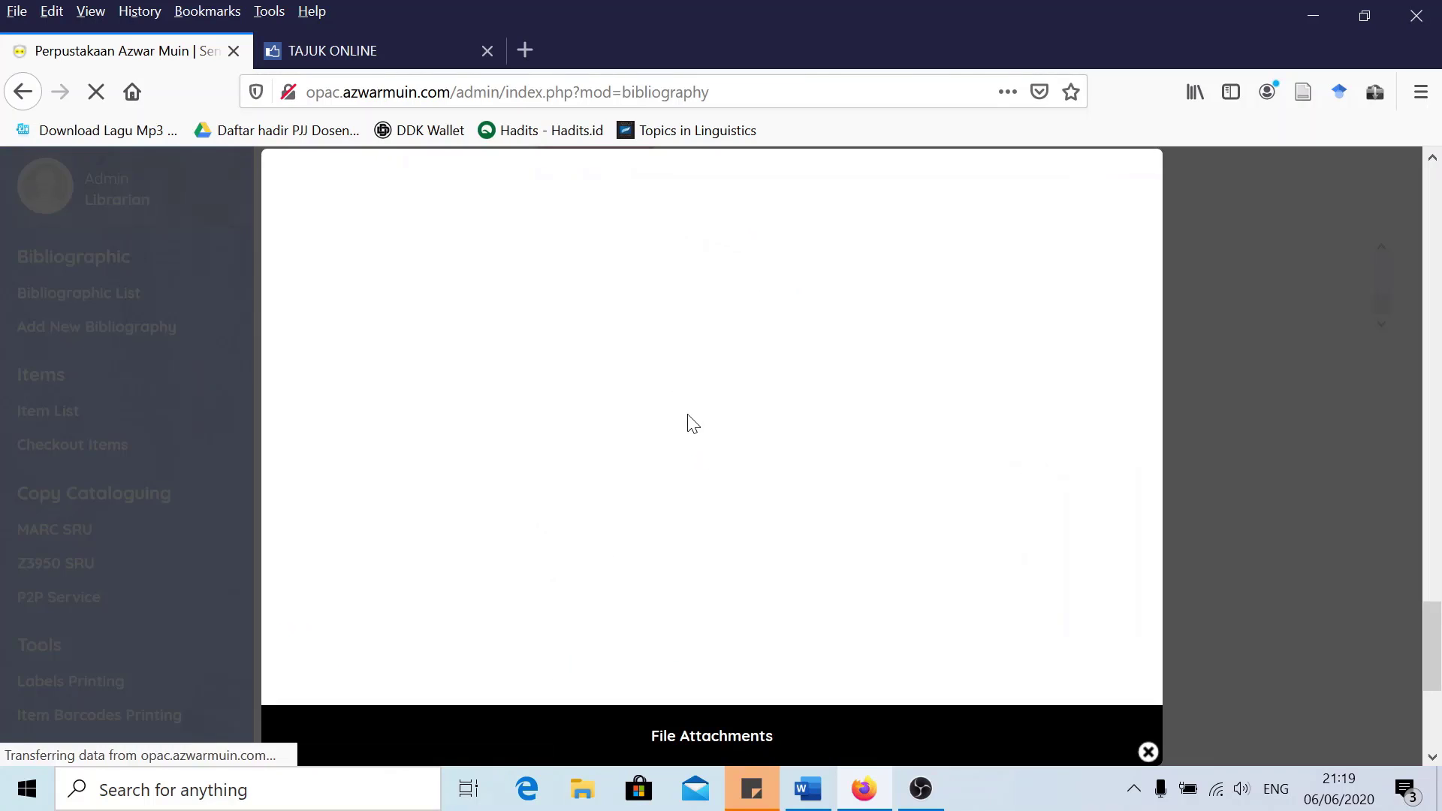
scroll(634, 386, "down", 2)
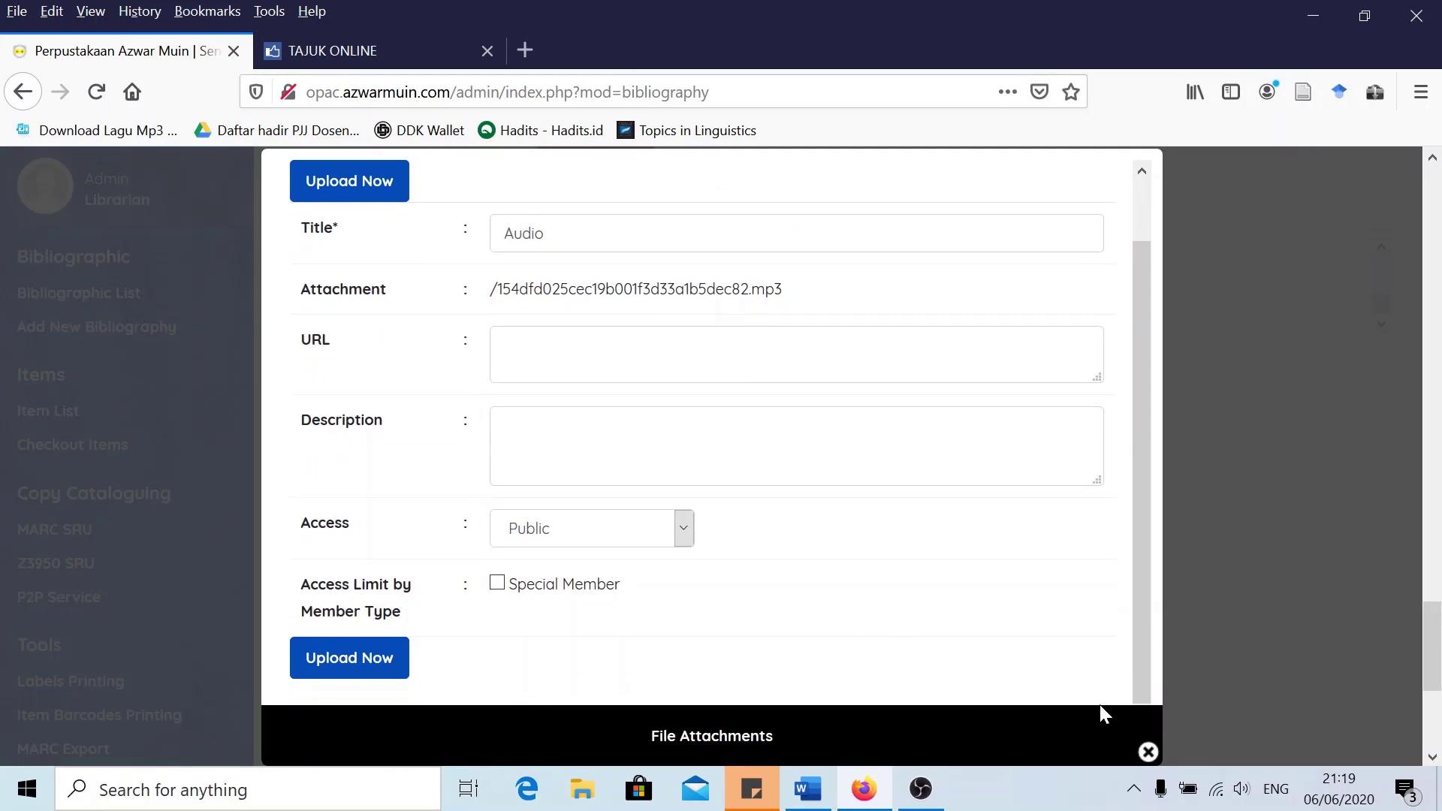
left_click(1146, 756)
scroll(650, 451, "down", 2)
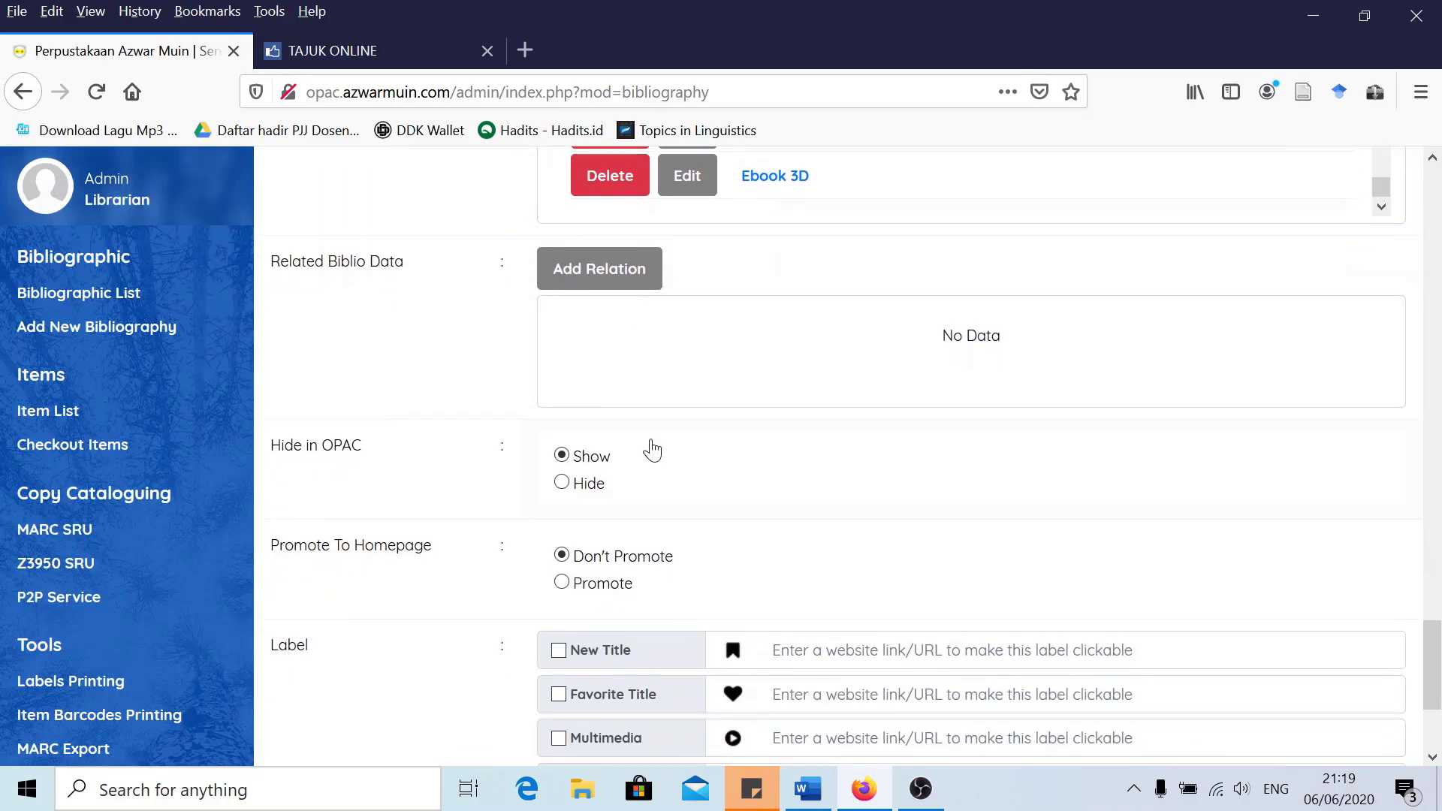
scroll(406, 403, "up", 2)
scroll(405, 404, "up", 2)
Check the Ebook 3D attachment's local URL and Public access, then close it
left_click(682, 525)
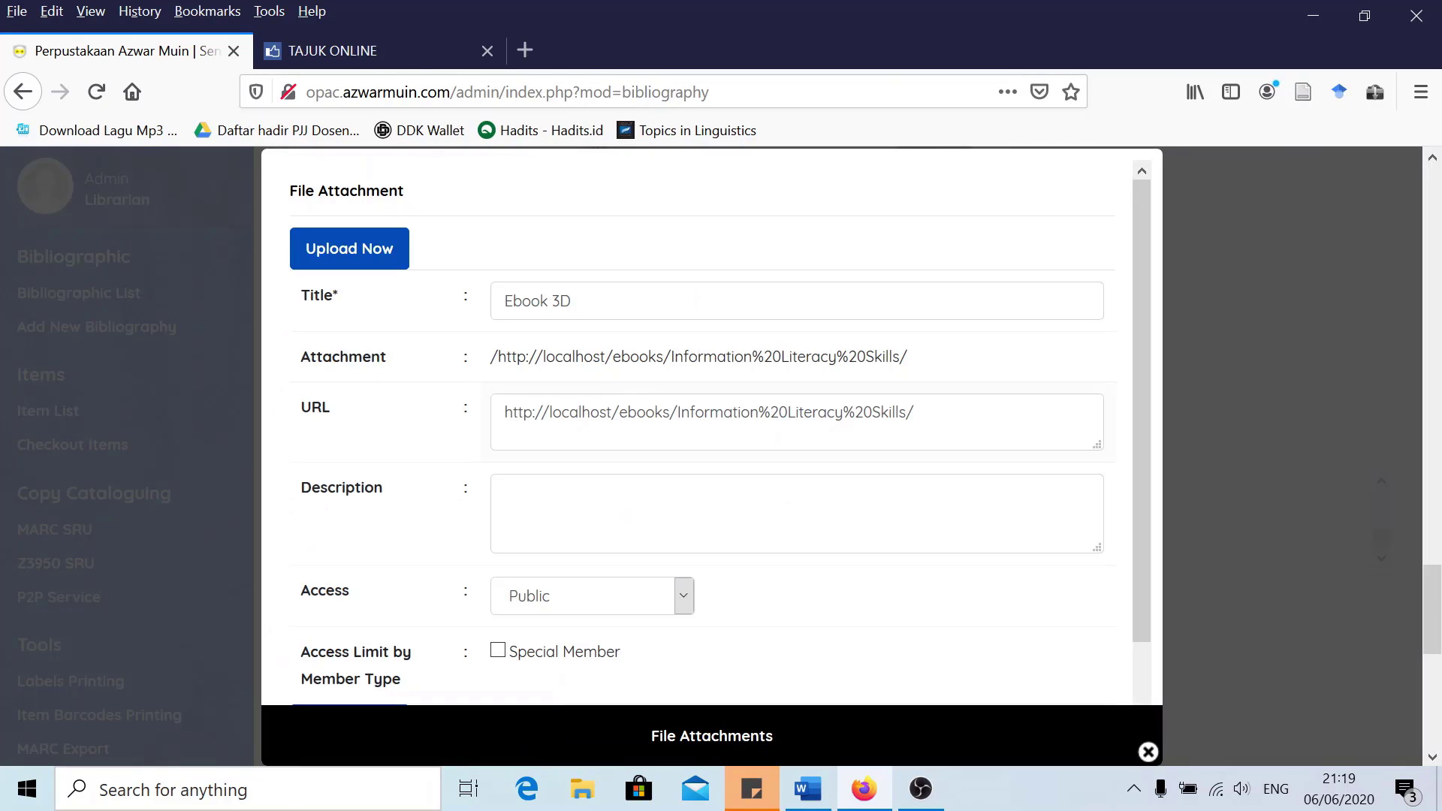
left_click(591, 412)
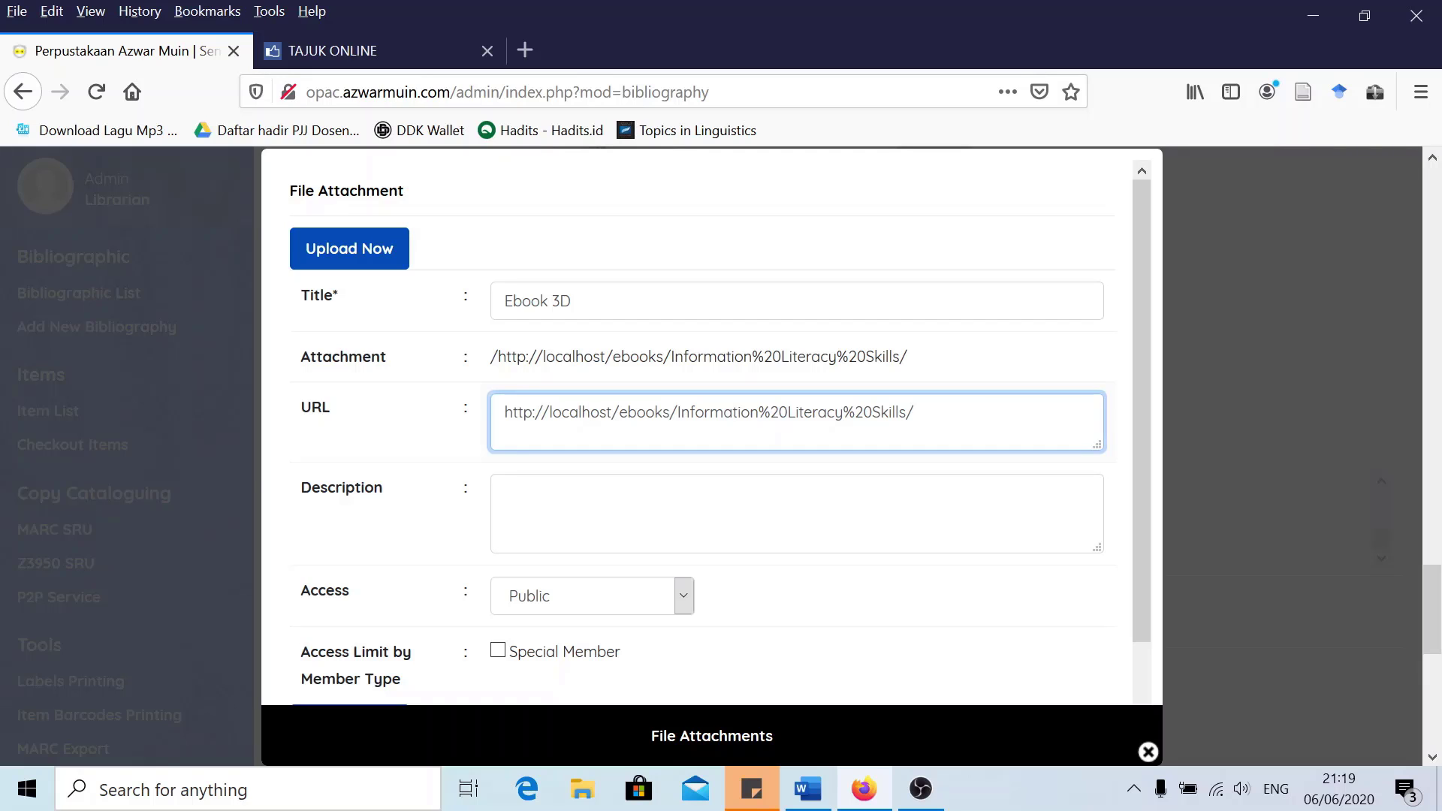
scroll(506, 555, "down", 2)
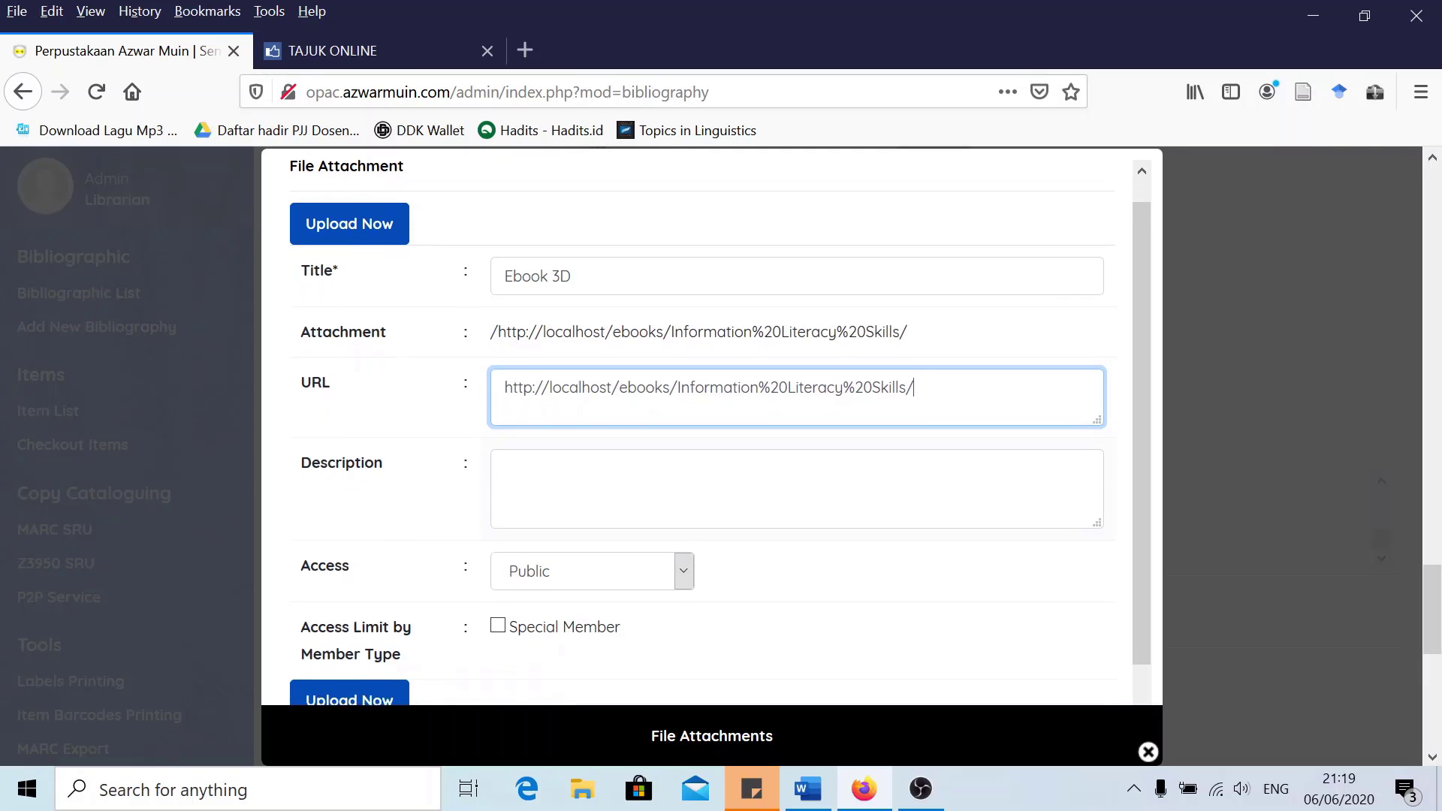
scroll(720, 570, "up", 2)
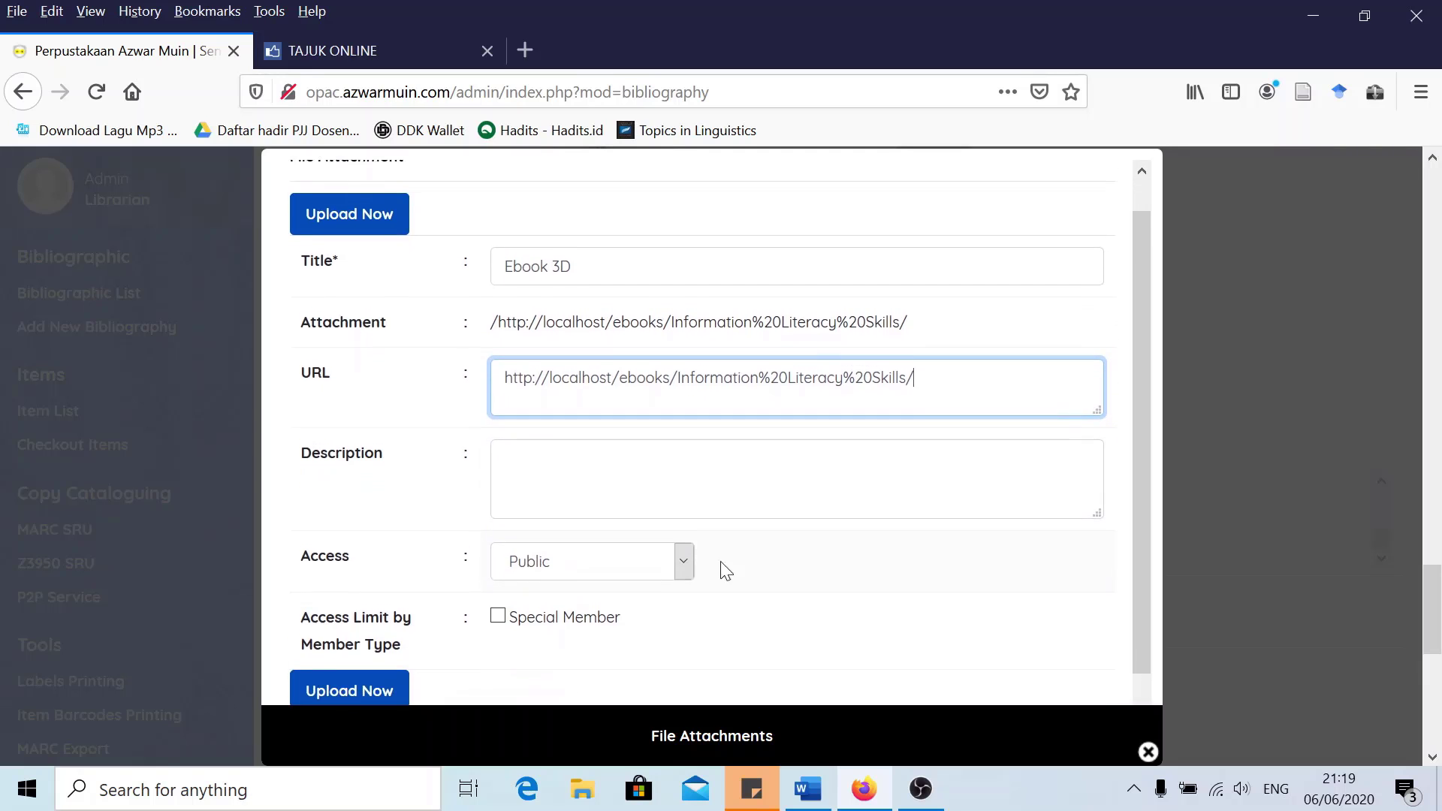
left_click(1148, 752)
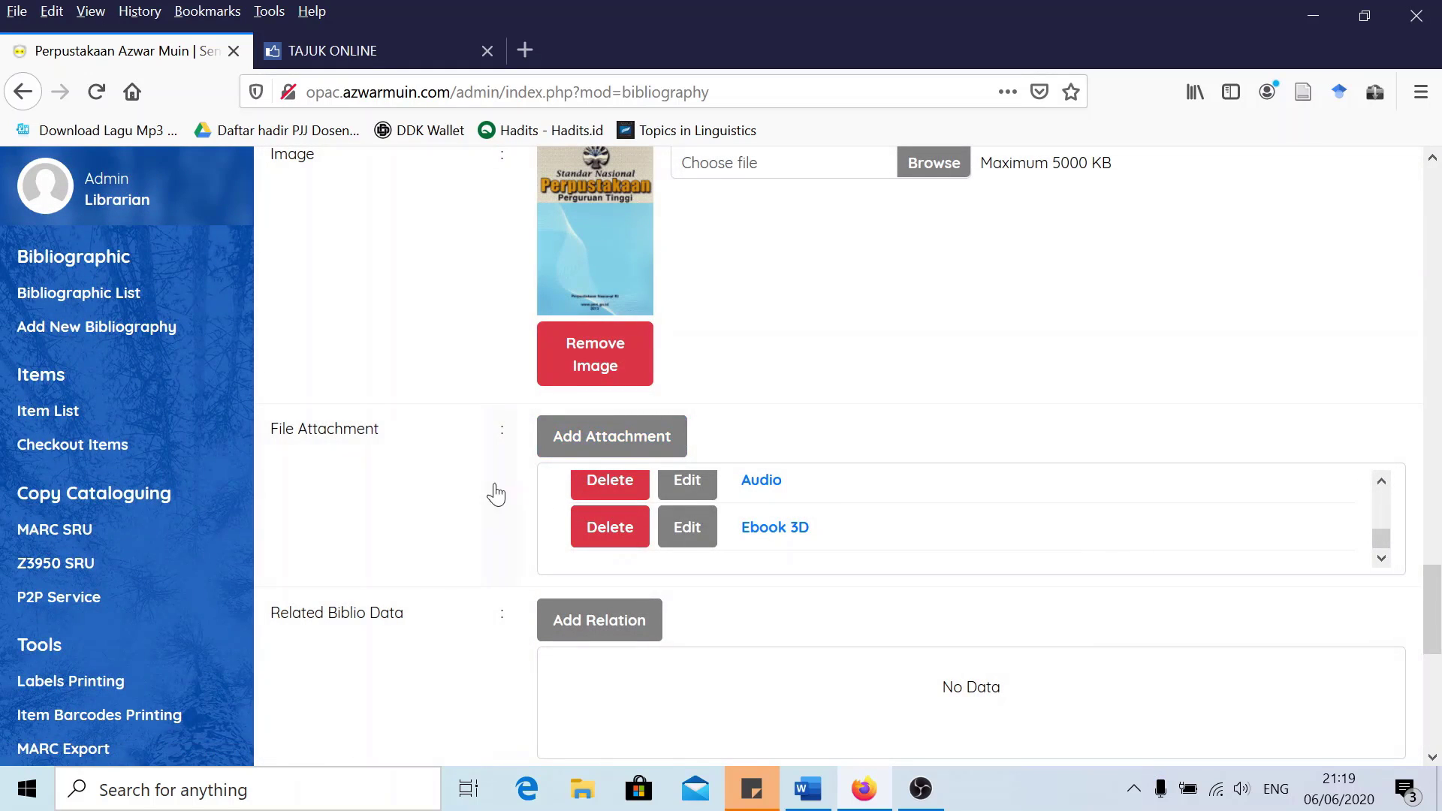
Start a new attachment and look over its title, 102400 KB limit, URL and description
left_click(591, 437)
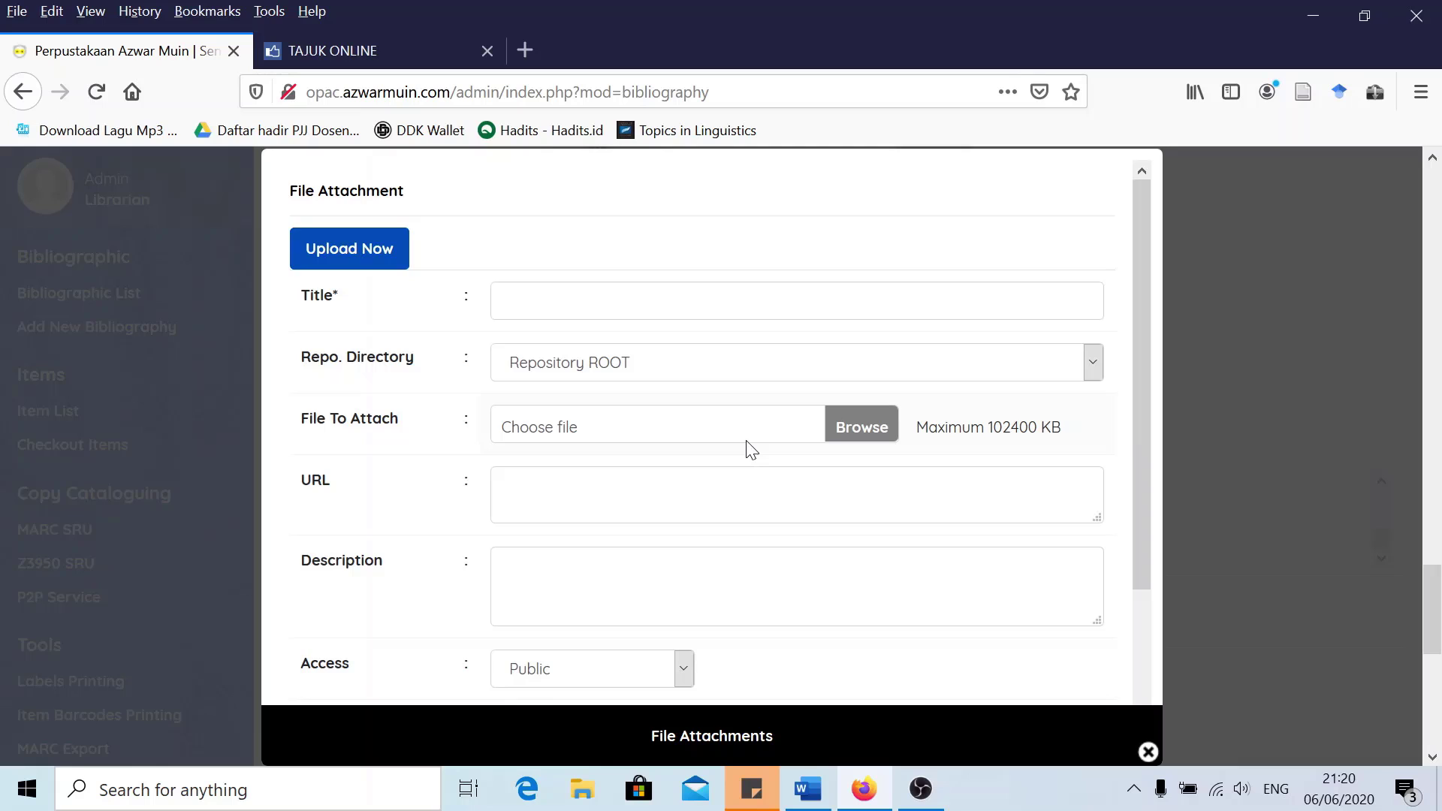
scroll(663, 409, "down", 2)
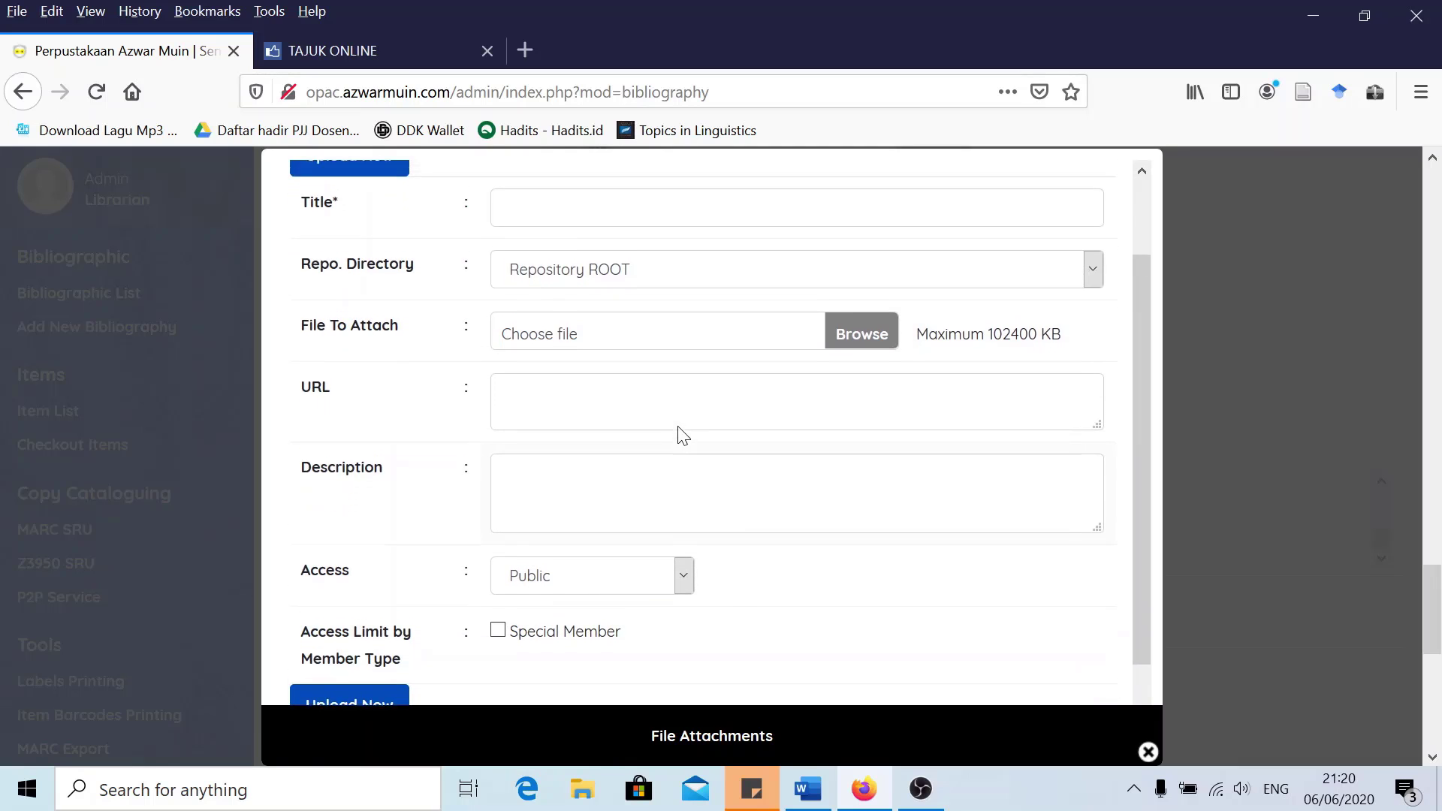
scroll(679, 435, "up", 2)
left_click(556, 301)
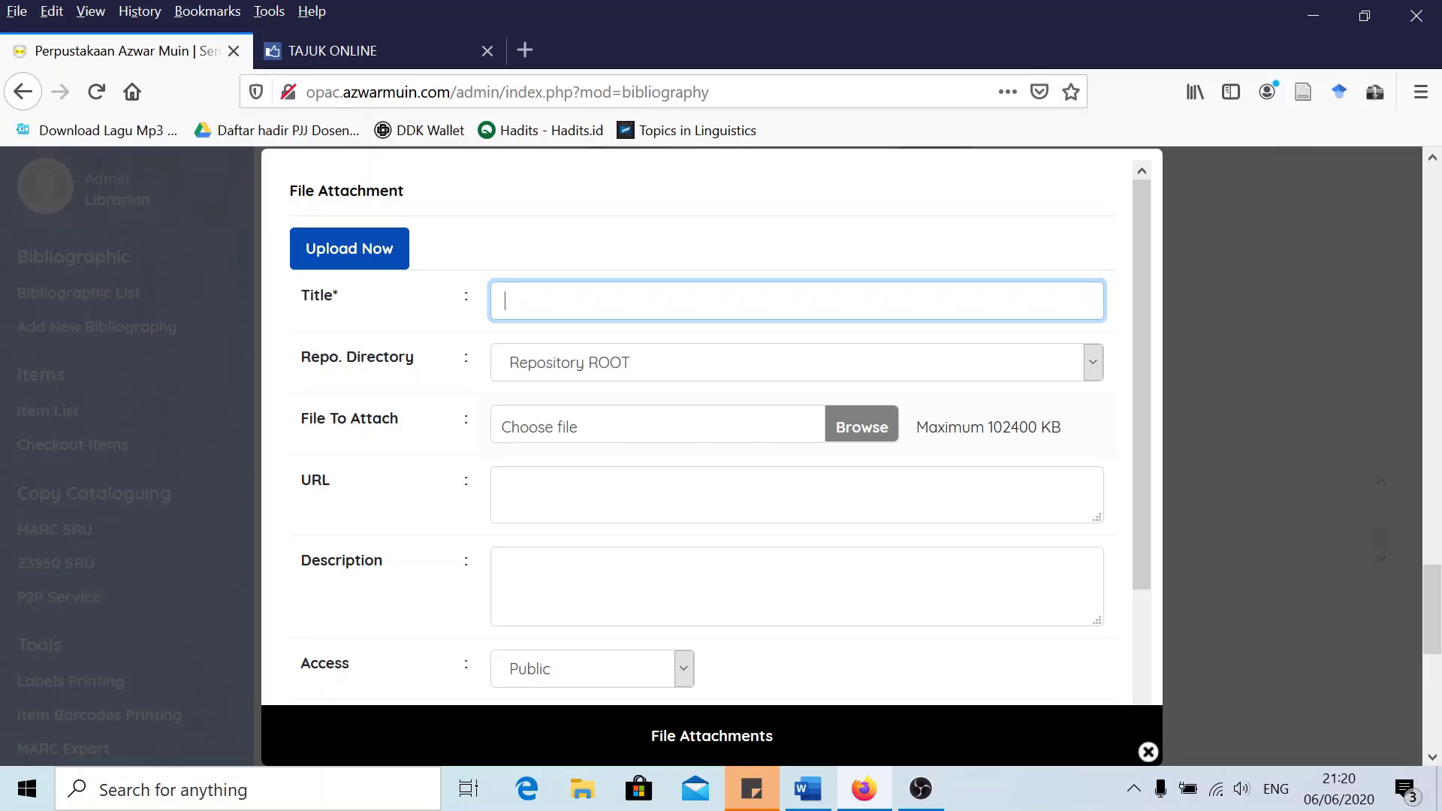
left_click_drag(988, 426, 1037, 427)
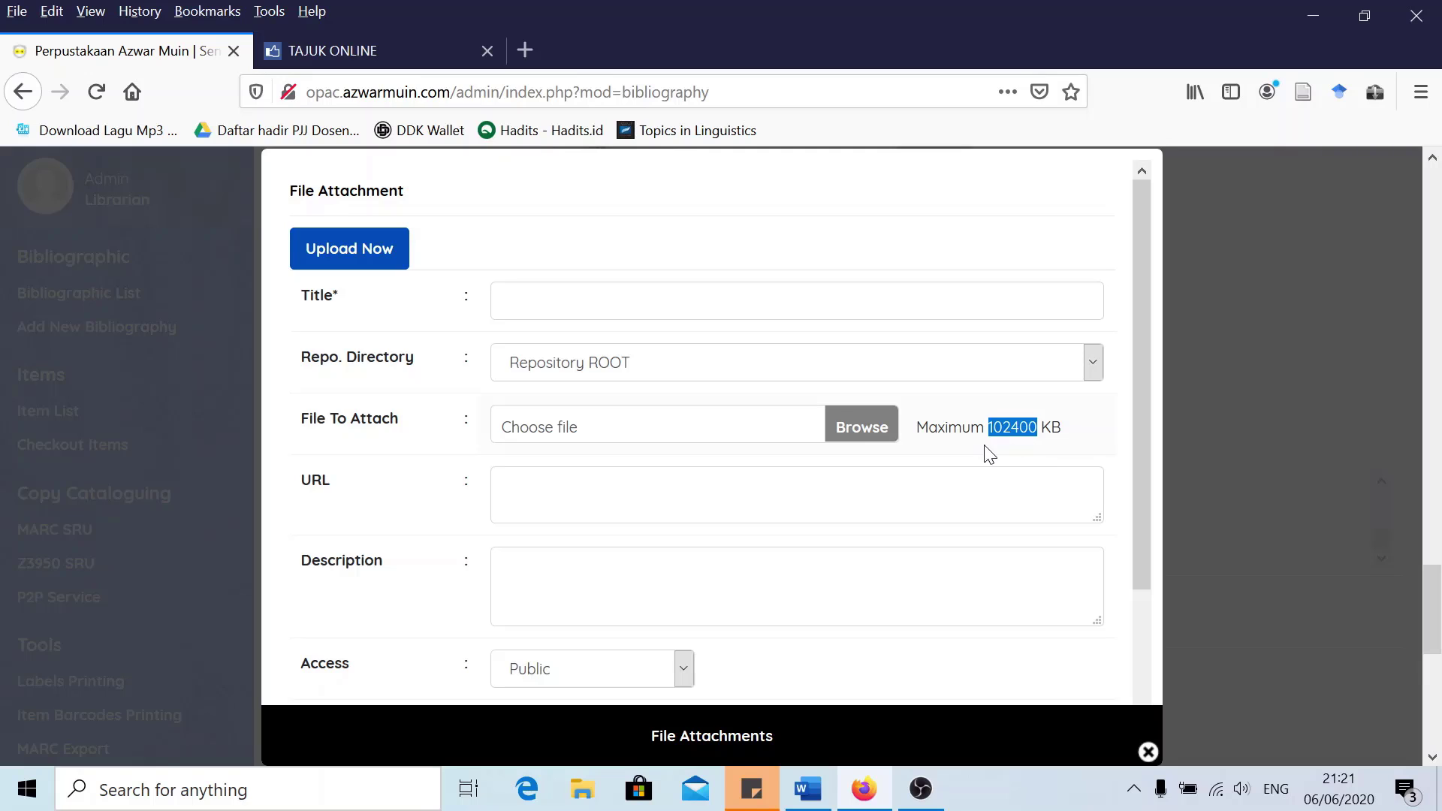
left_click(606, 497)
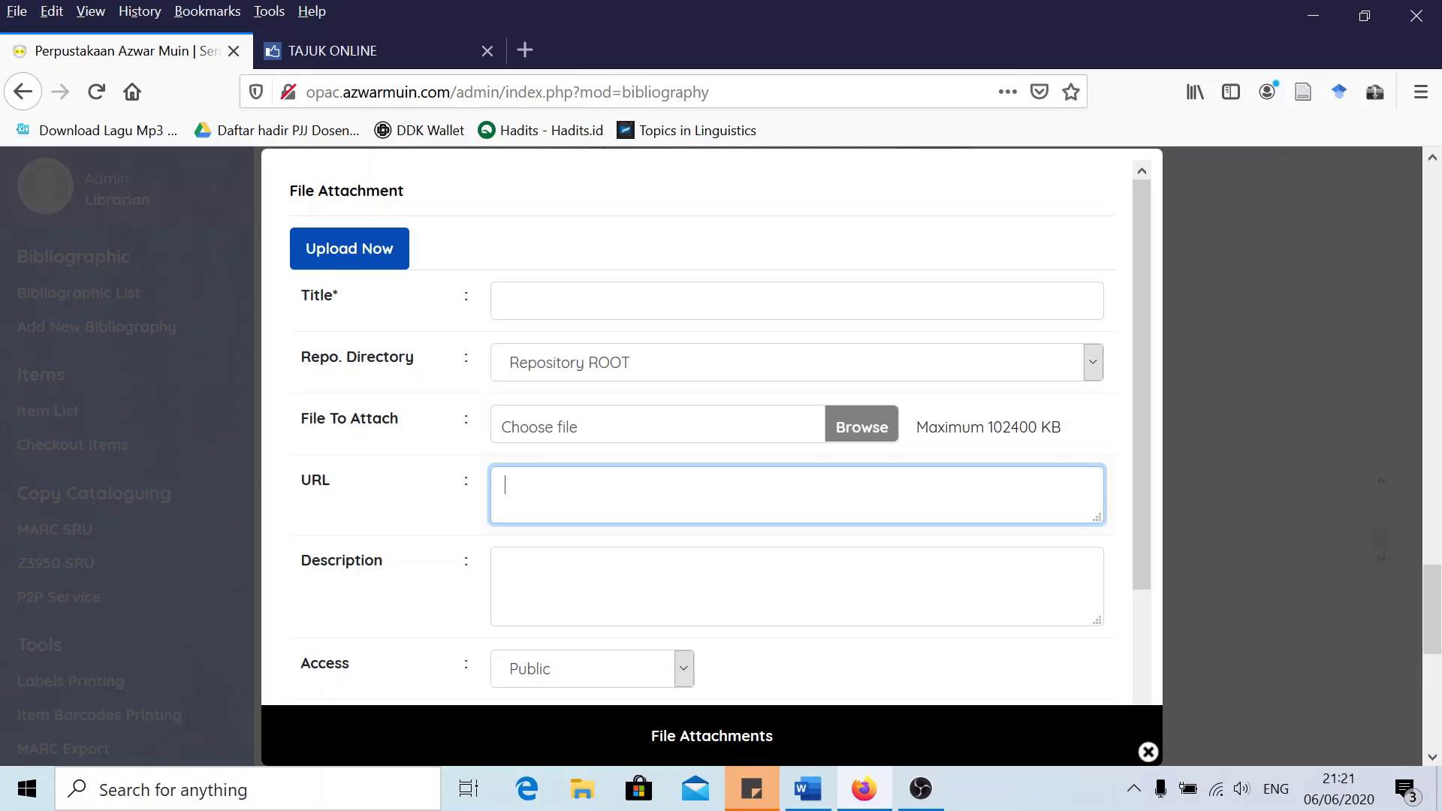
scroll(606, 501, "down", 3)
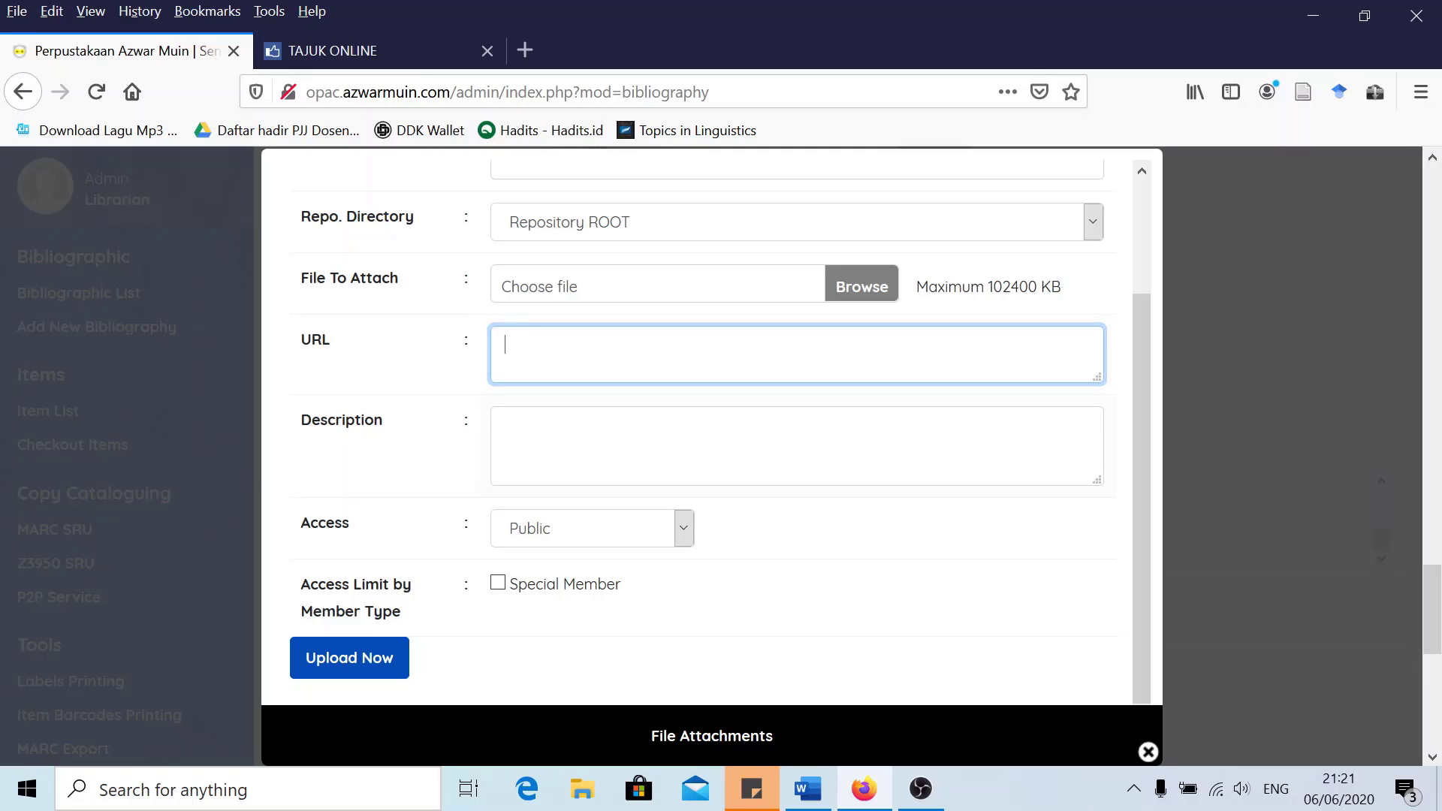
left_click(506, 425)
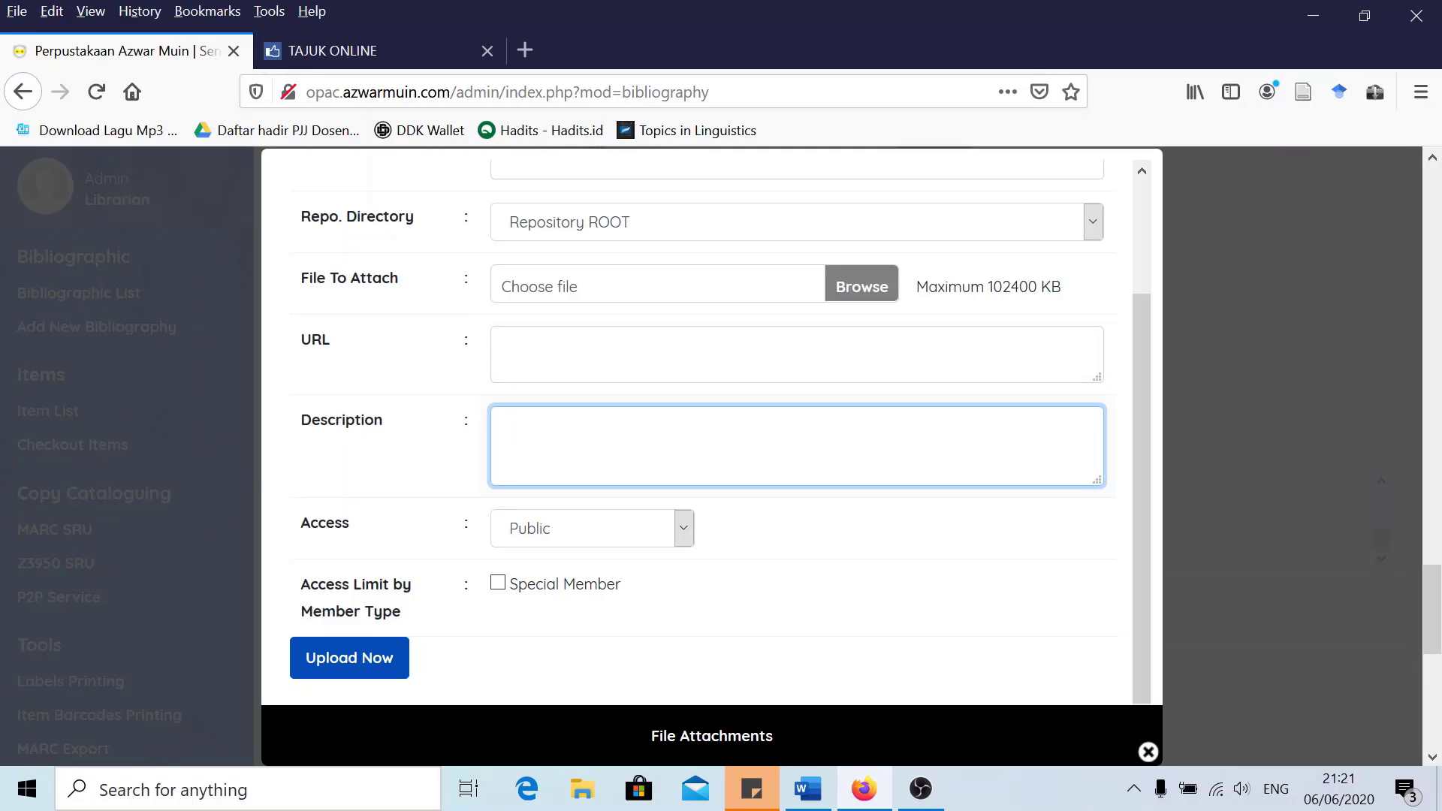
Keep access Public and leave the Special Member restriction unchecked
left_click(597, 527)
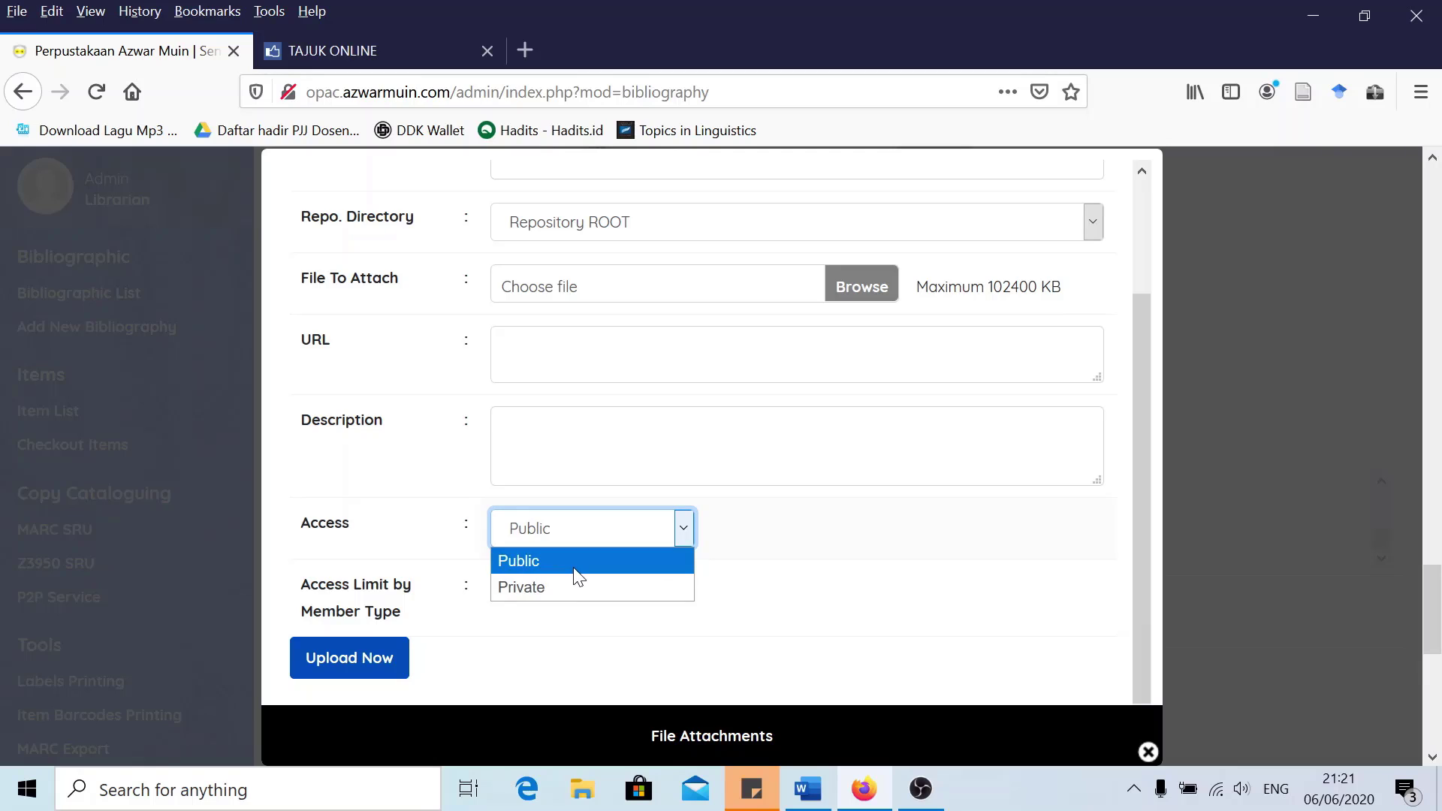
left_click(749, 543)
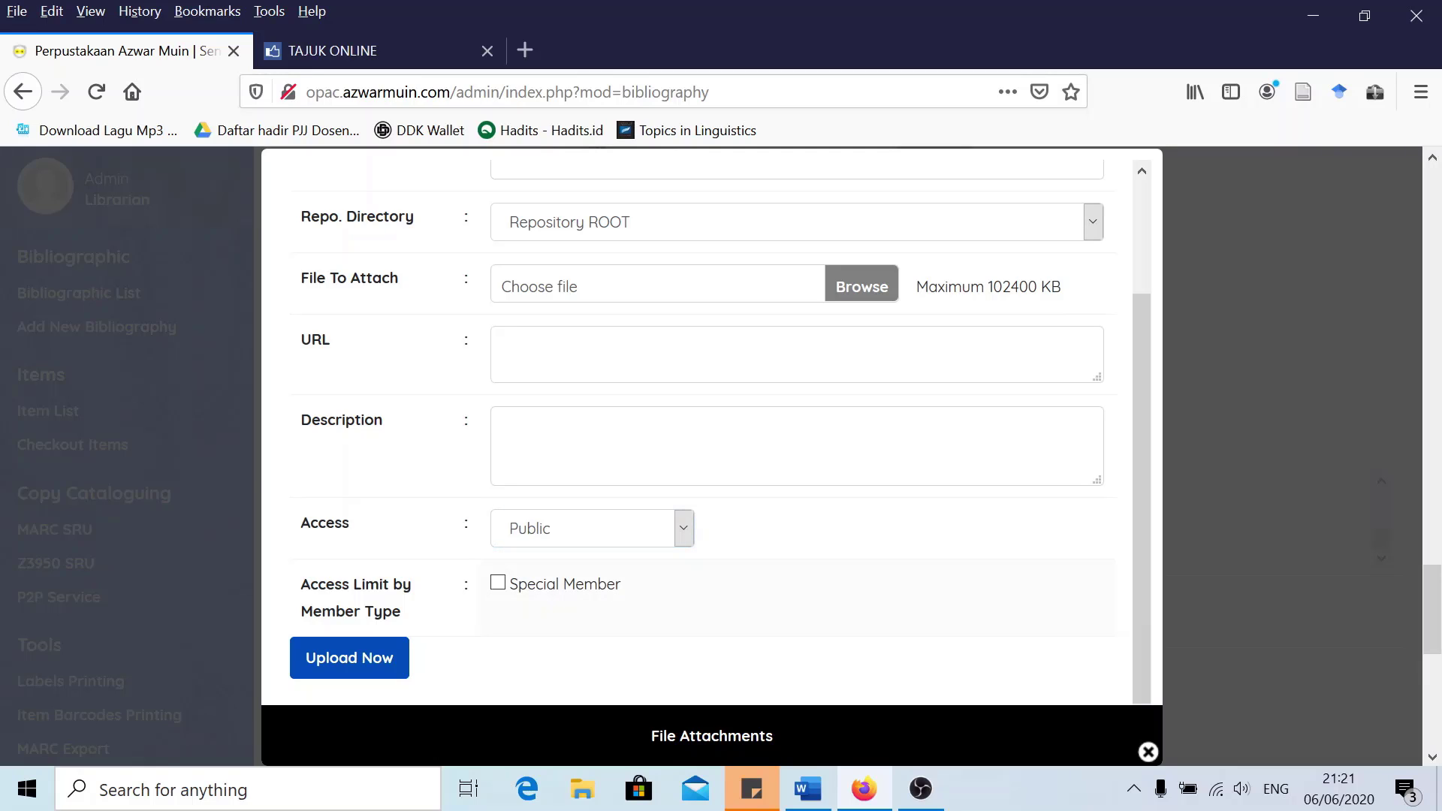
left_click(538, 530)
left_click(533, 532)
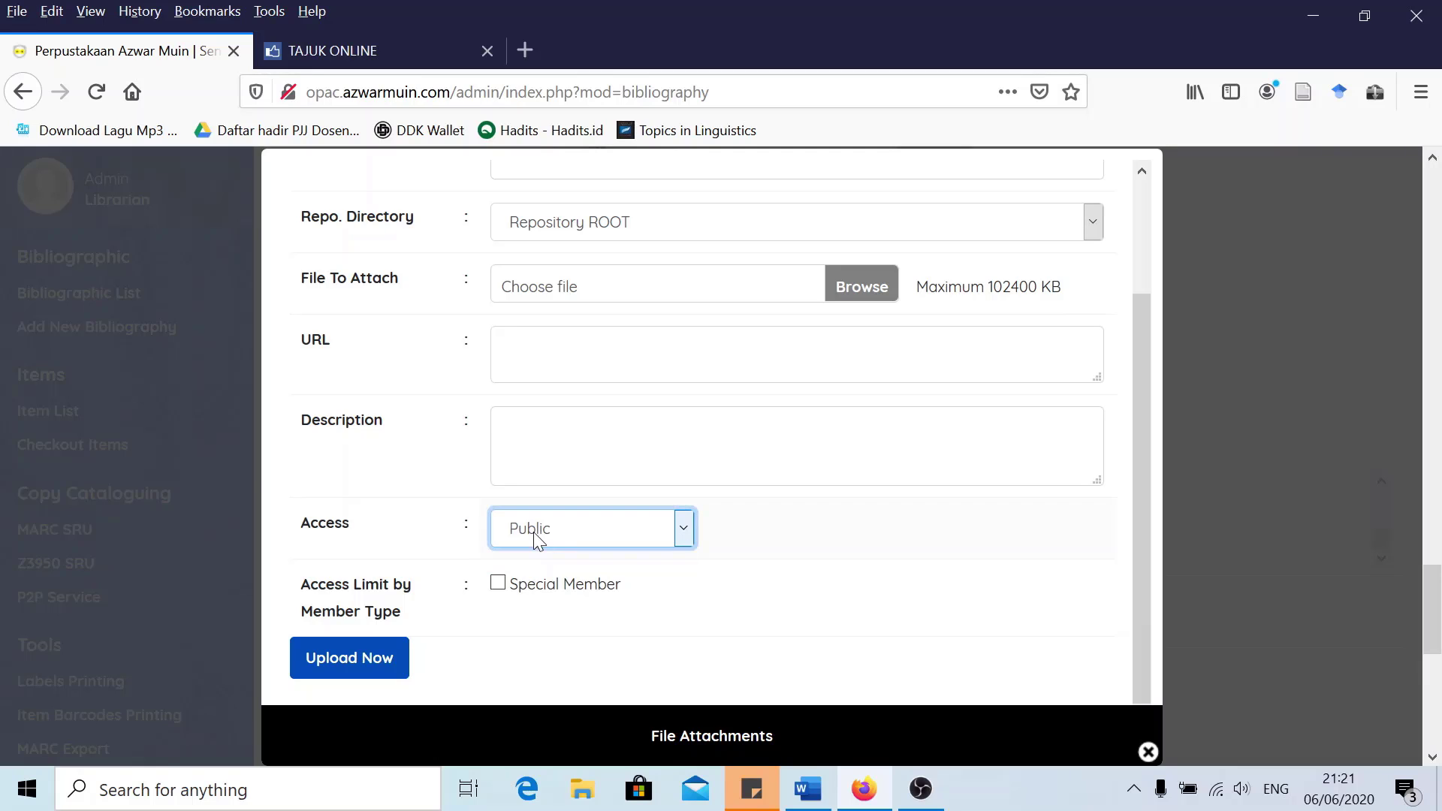
left_click(499, 585)
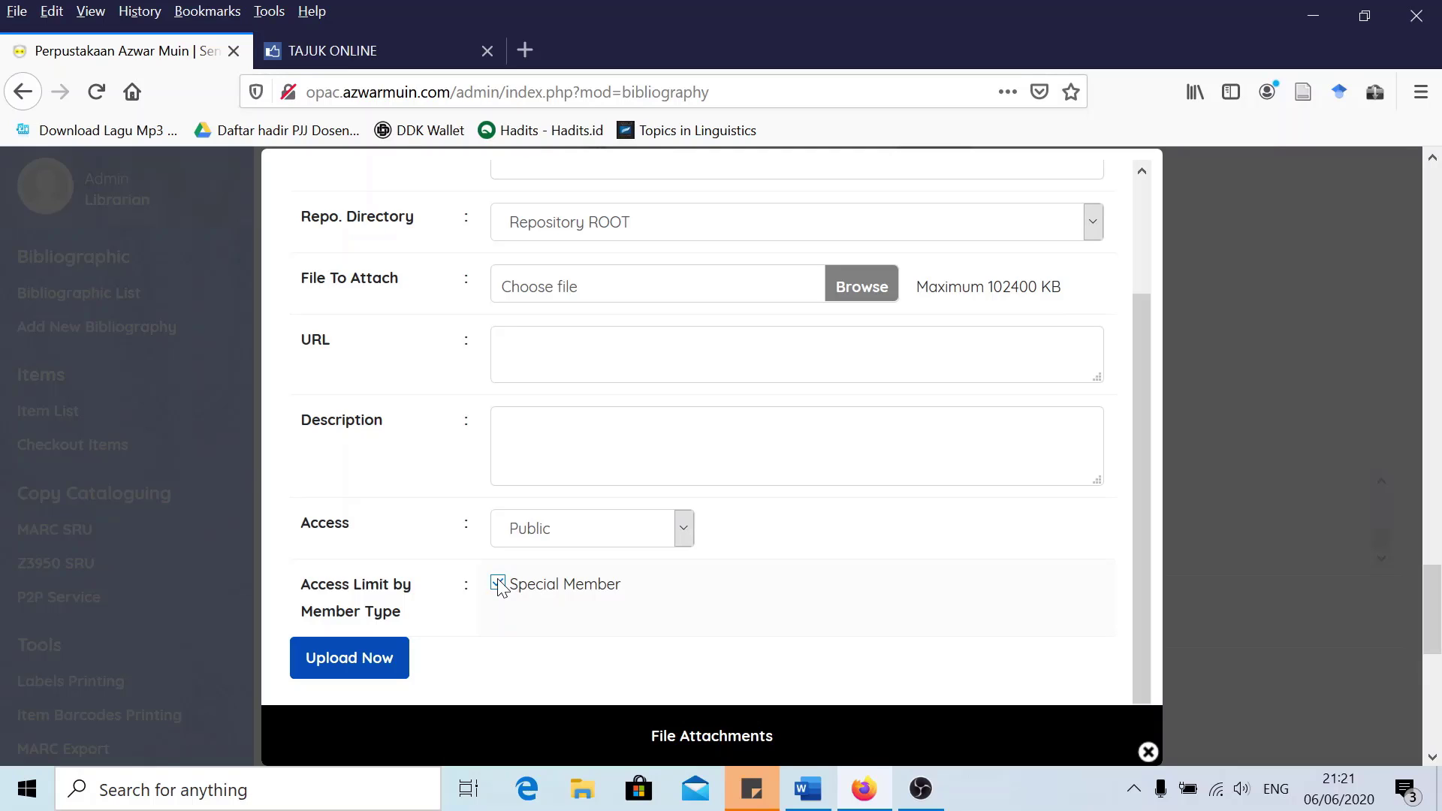
left_click(498, 585)
scroll(901, 653, "down", 3)
scroll(916, 656, "up", 3)
Close the file attachments window and return to the record form
left_click(1146, 752)
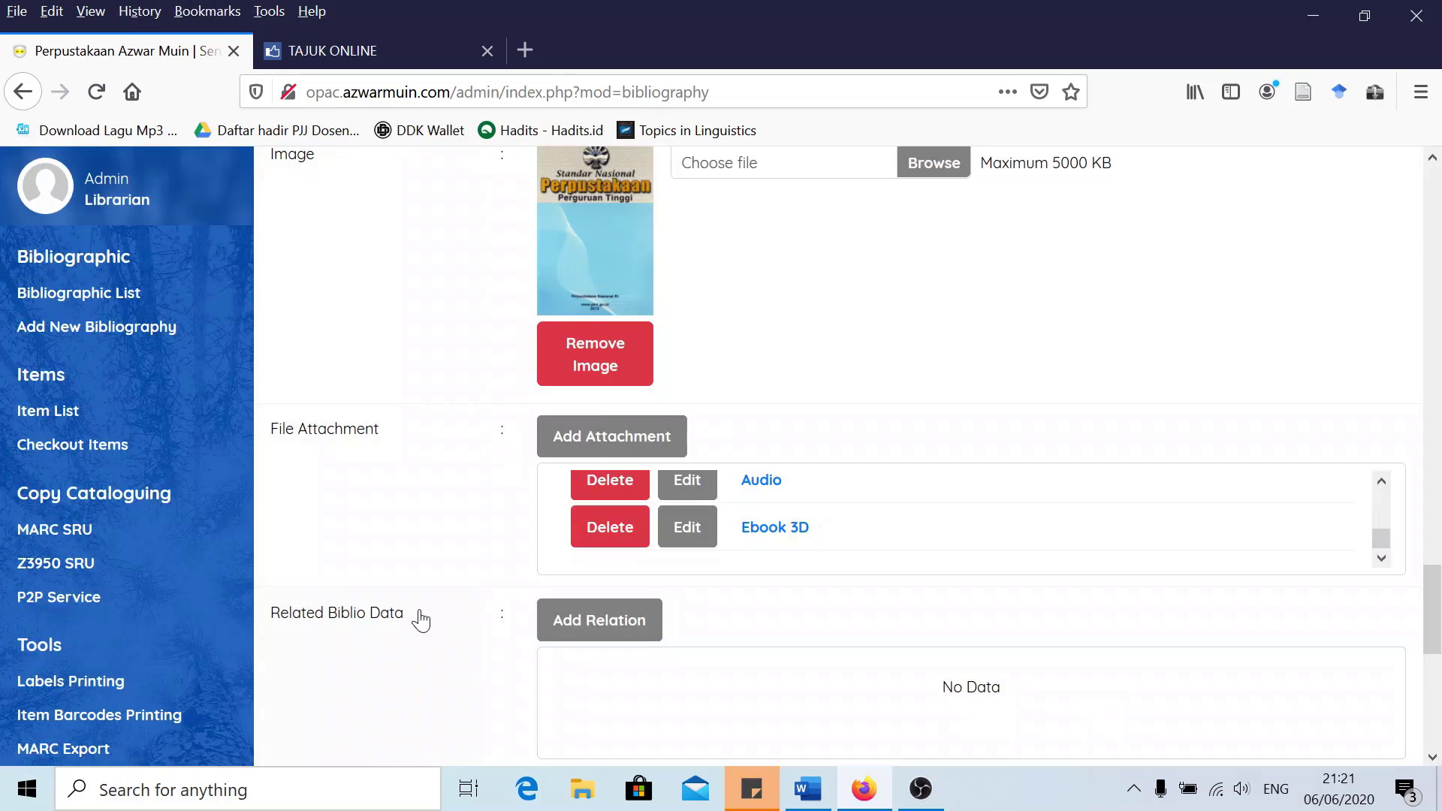
scroll(422, 571, "up", 2)
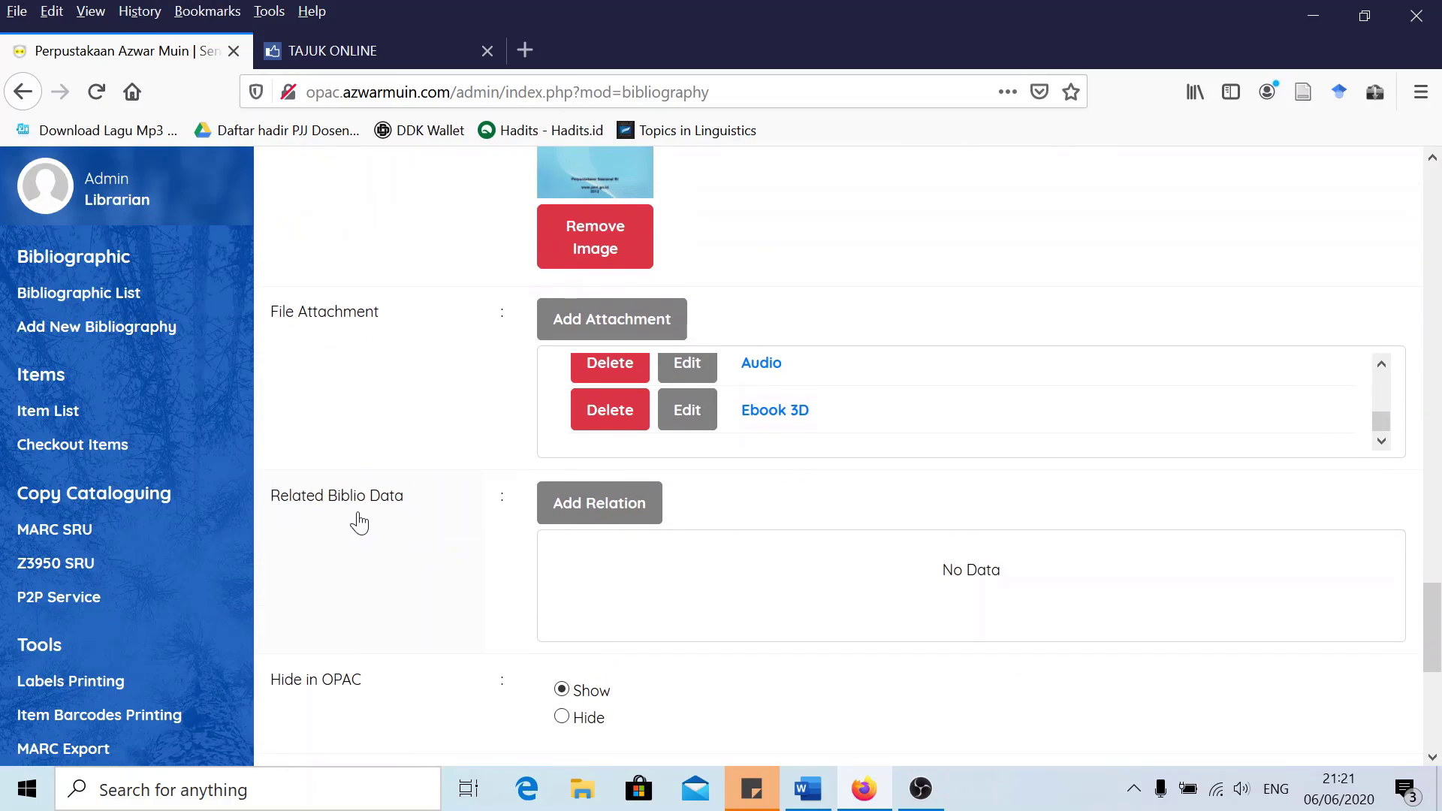
scroll(432, 520, "up", 2)
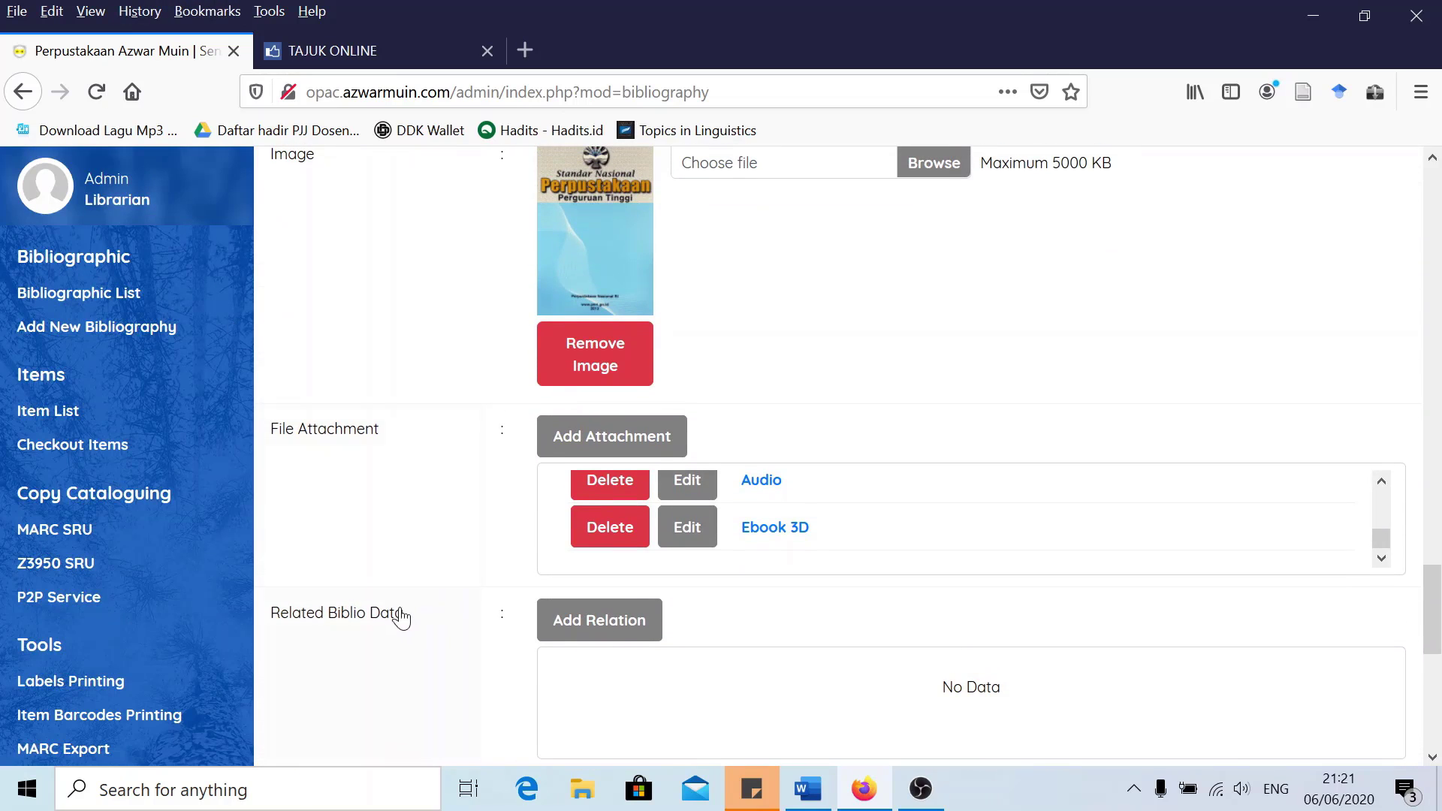
scroll(466, 531, "up", 4)
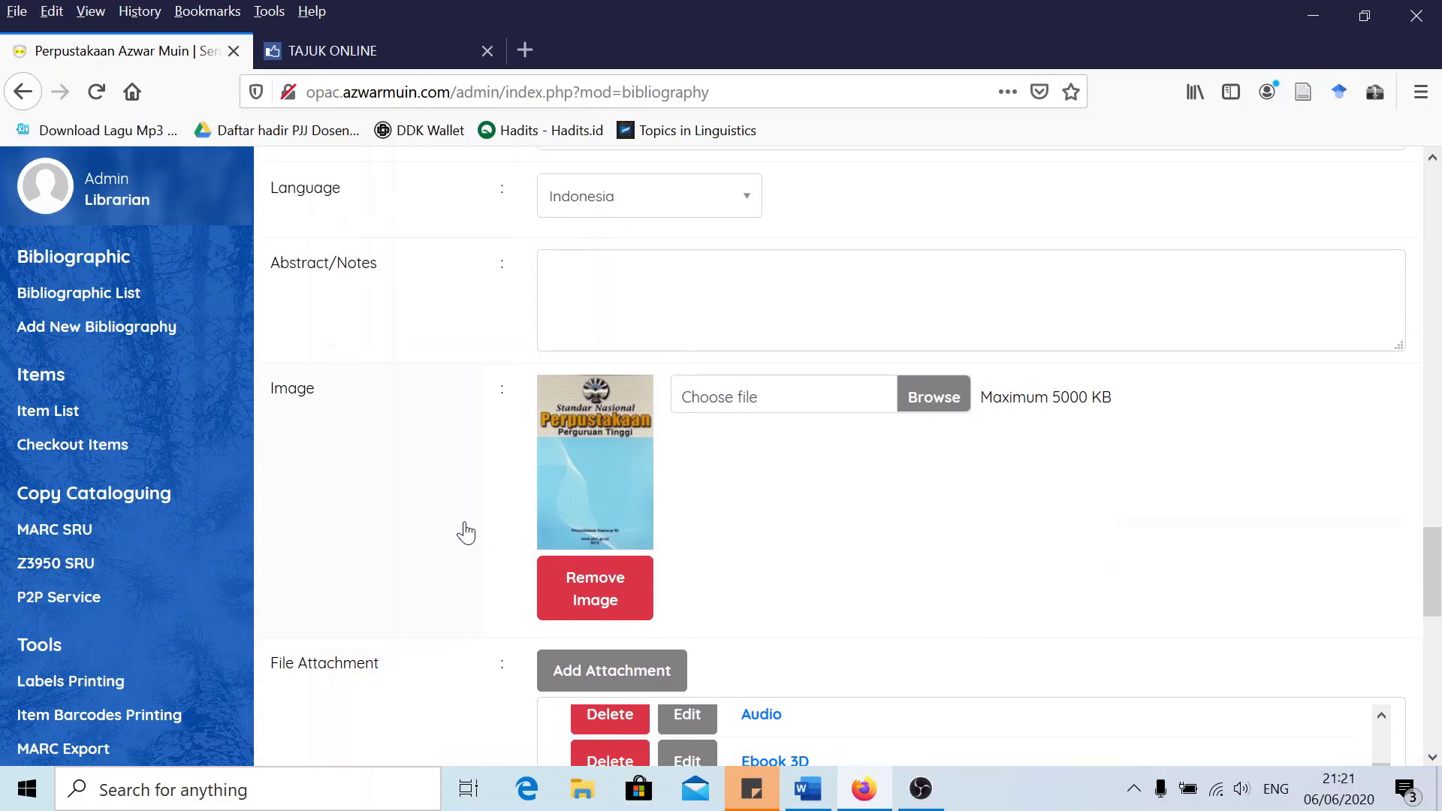
scroll(466, 532, "down", 4)
scroll(465, 532, "down", 2)
scroll(465, 531, "up", 2)
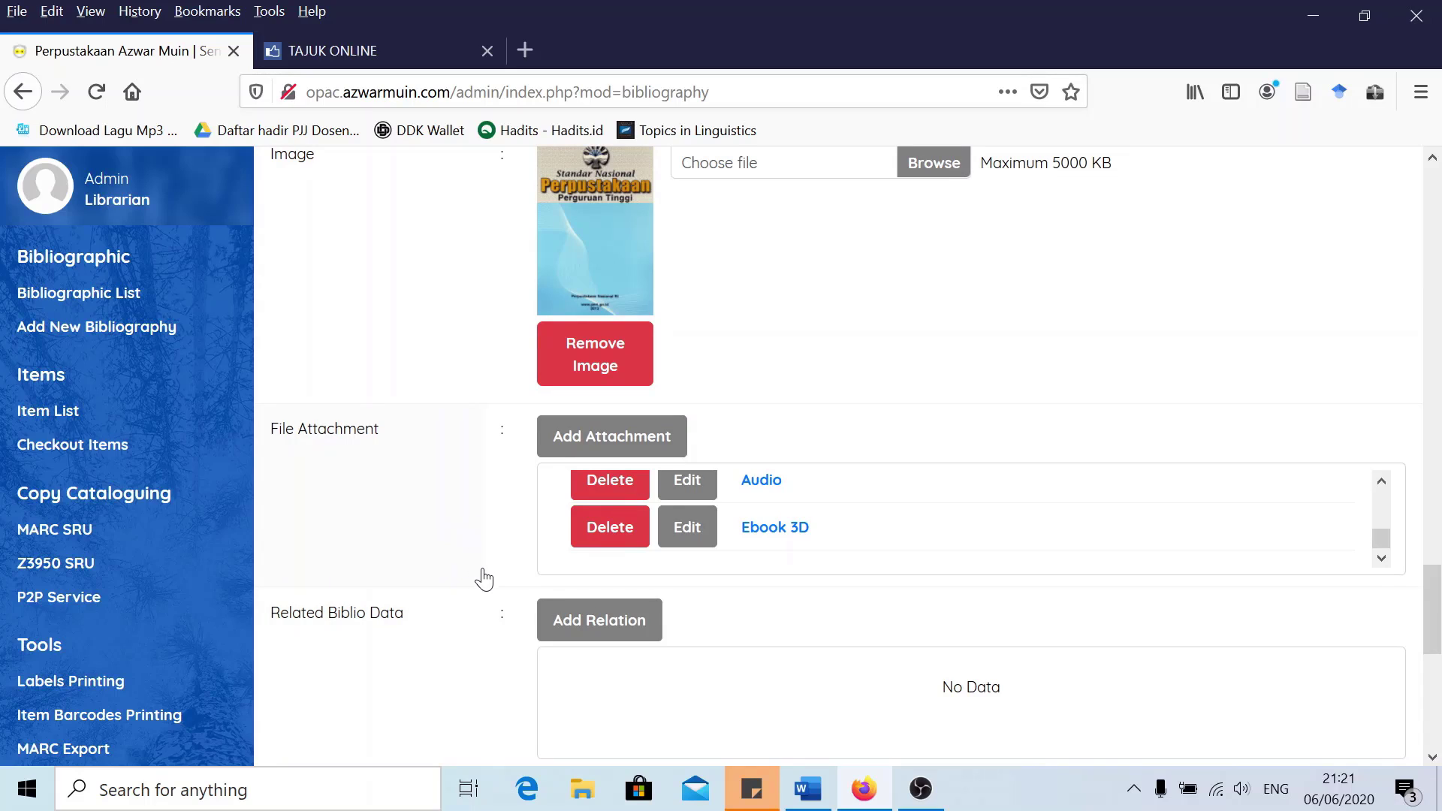
Search titles for 'Perpustakaan' and relate 'Perpustakaan digital' to the record
left_click(585, 630)
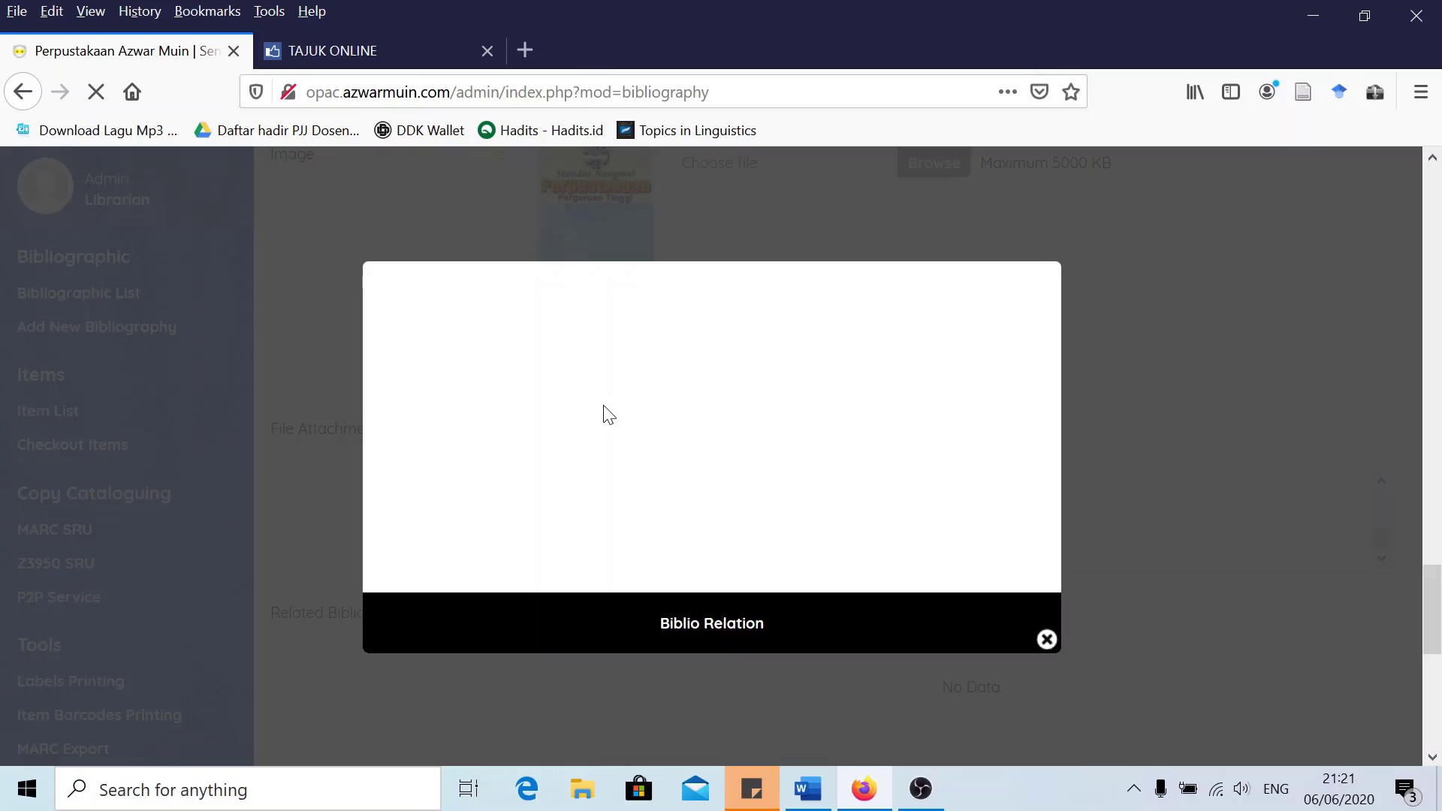
left_click(460, 359)
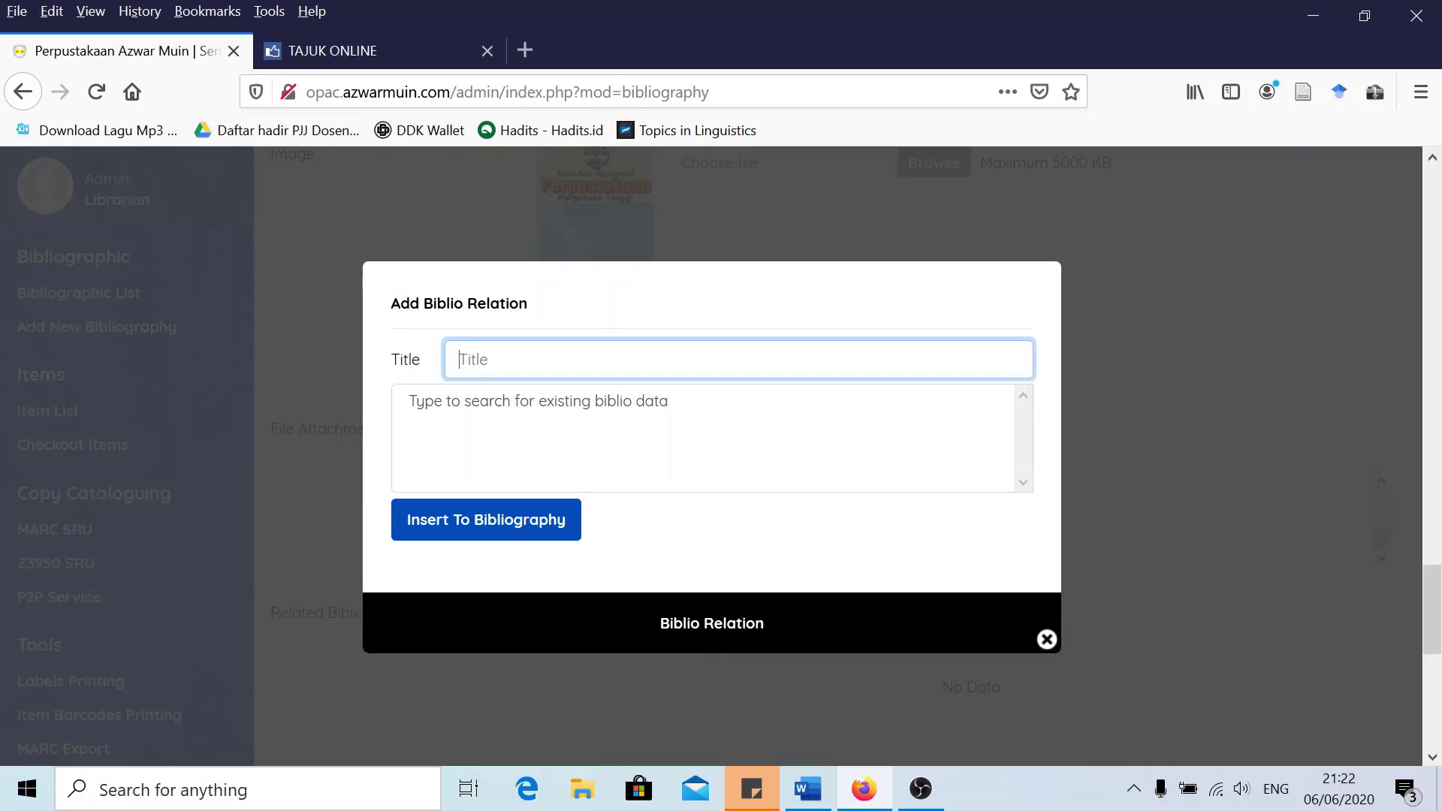
type("Perp")
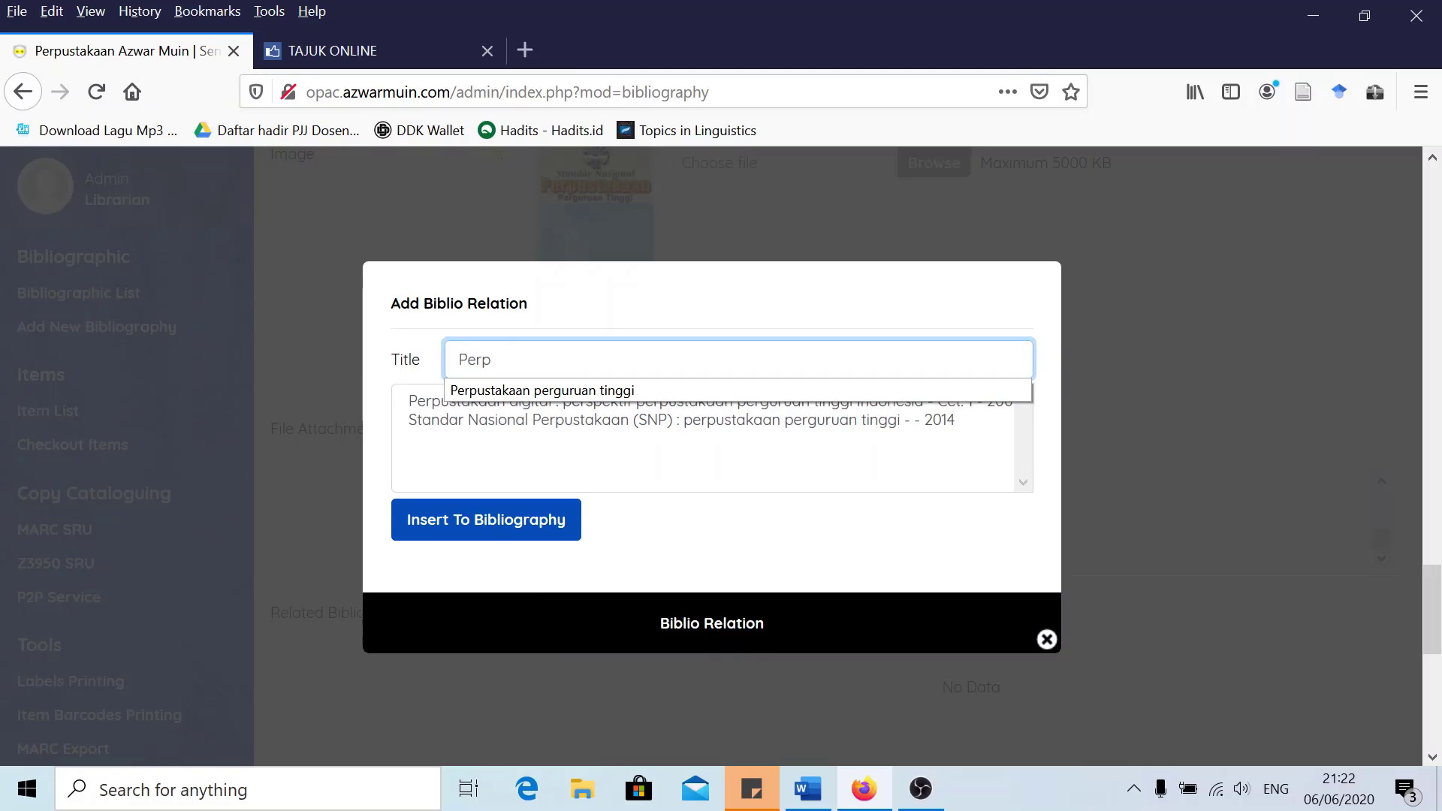
type("ustja")
key("BackSpace")
key("BackSpace")
type("akaan")
left_click(388, 318)
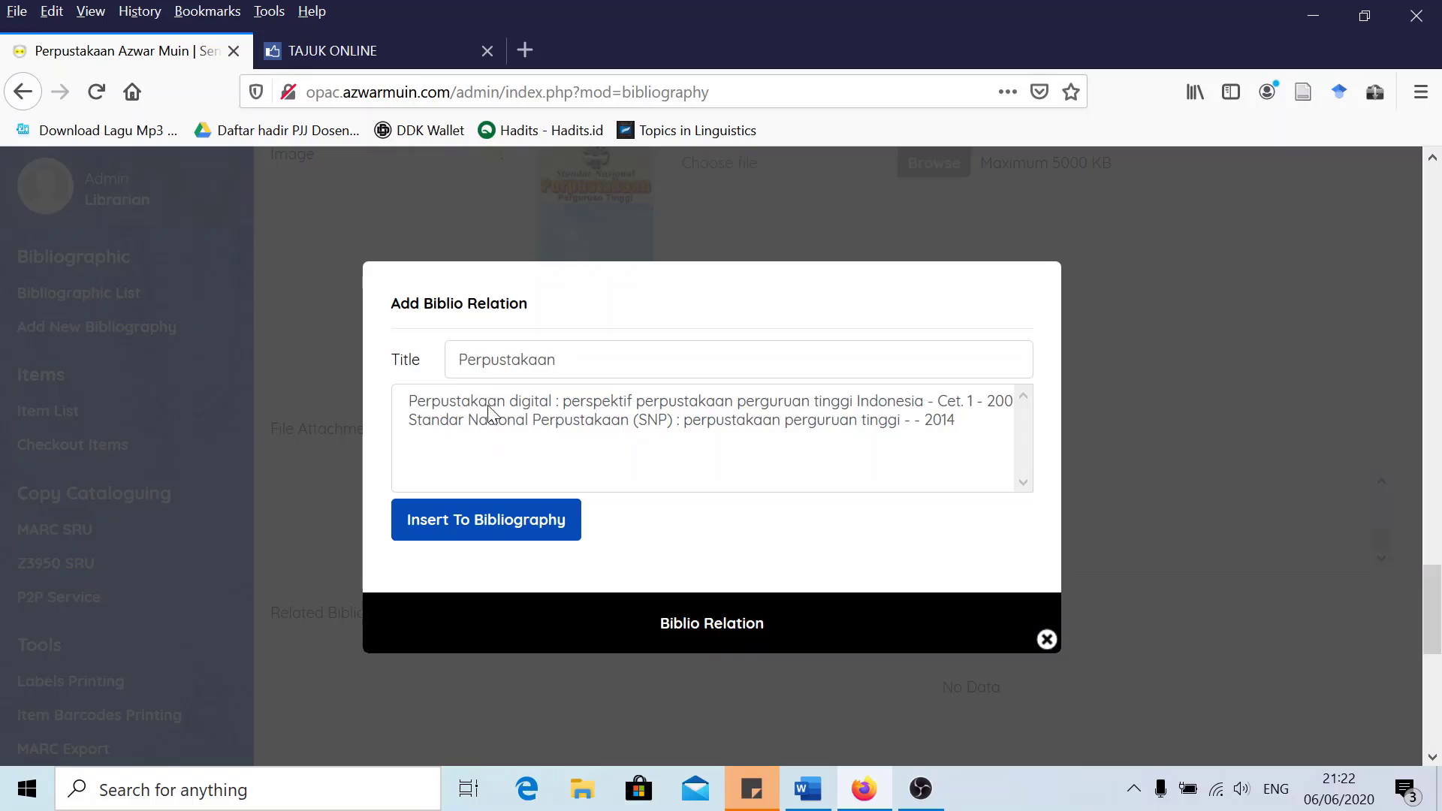
left_click(479, 399)
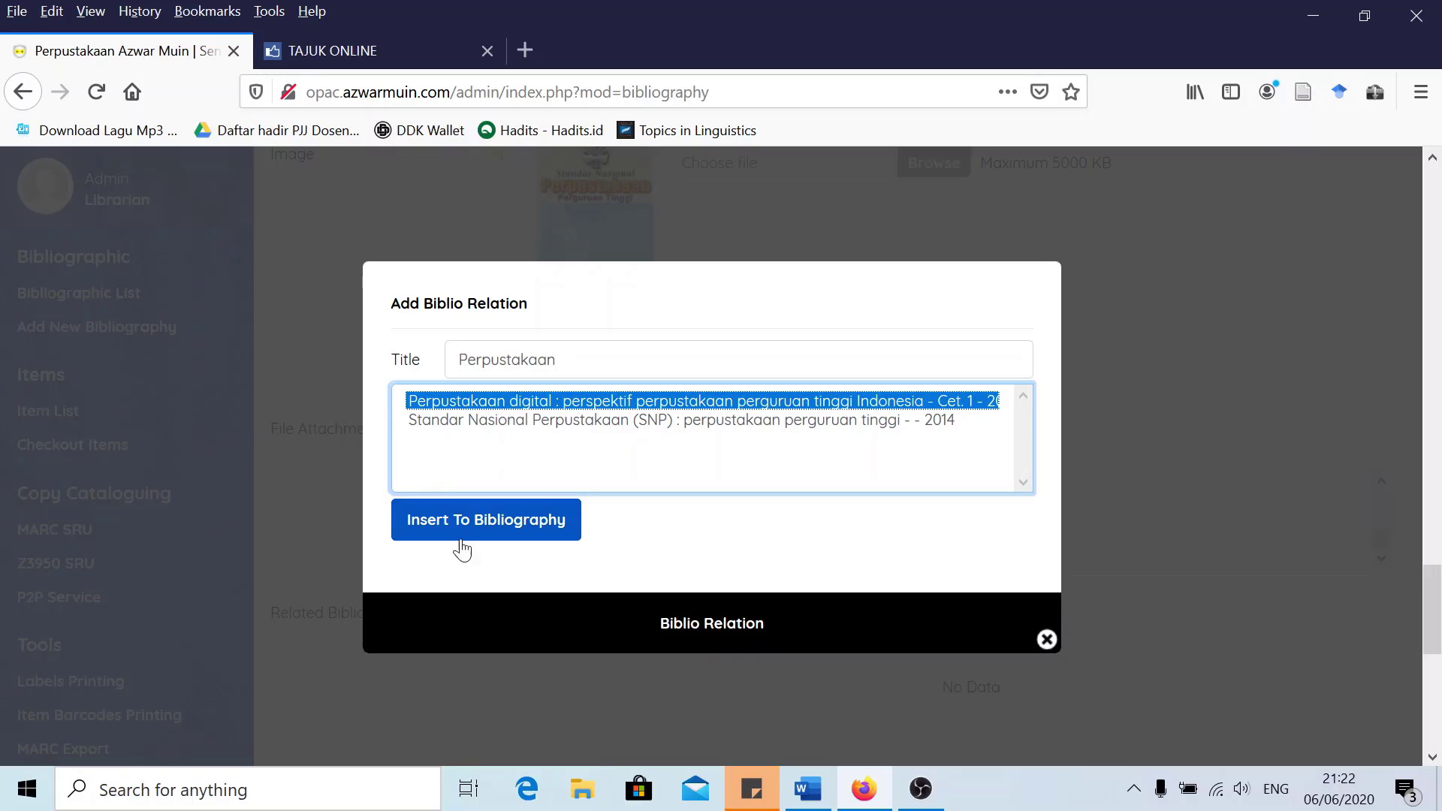
left_click(480, 521)
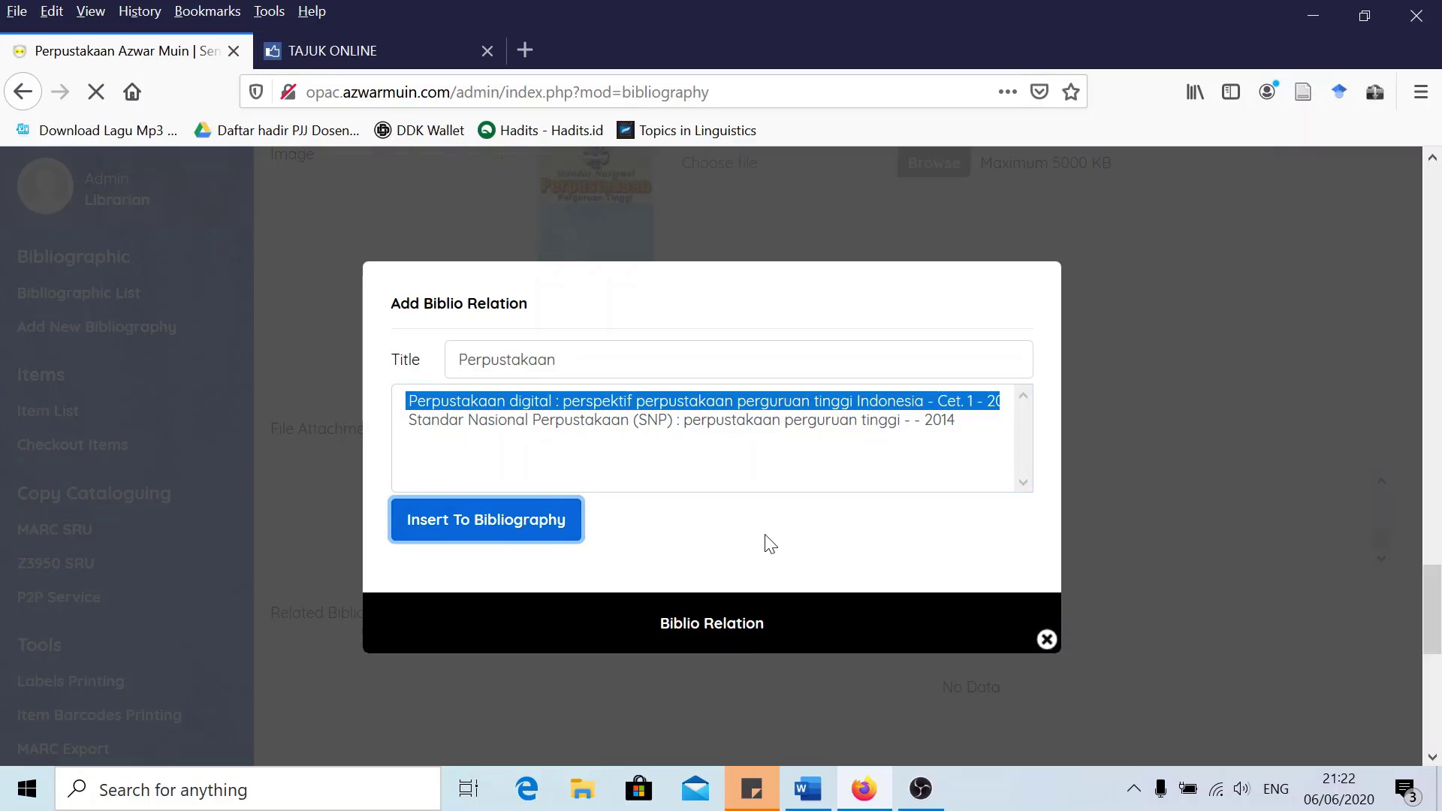
left_click(1046, 639)
Set Promote To Homepage, tick the Multimedia label, and update the record
scroll(755, 539, "down", 3)
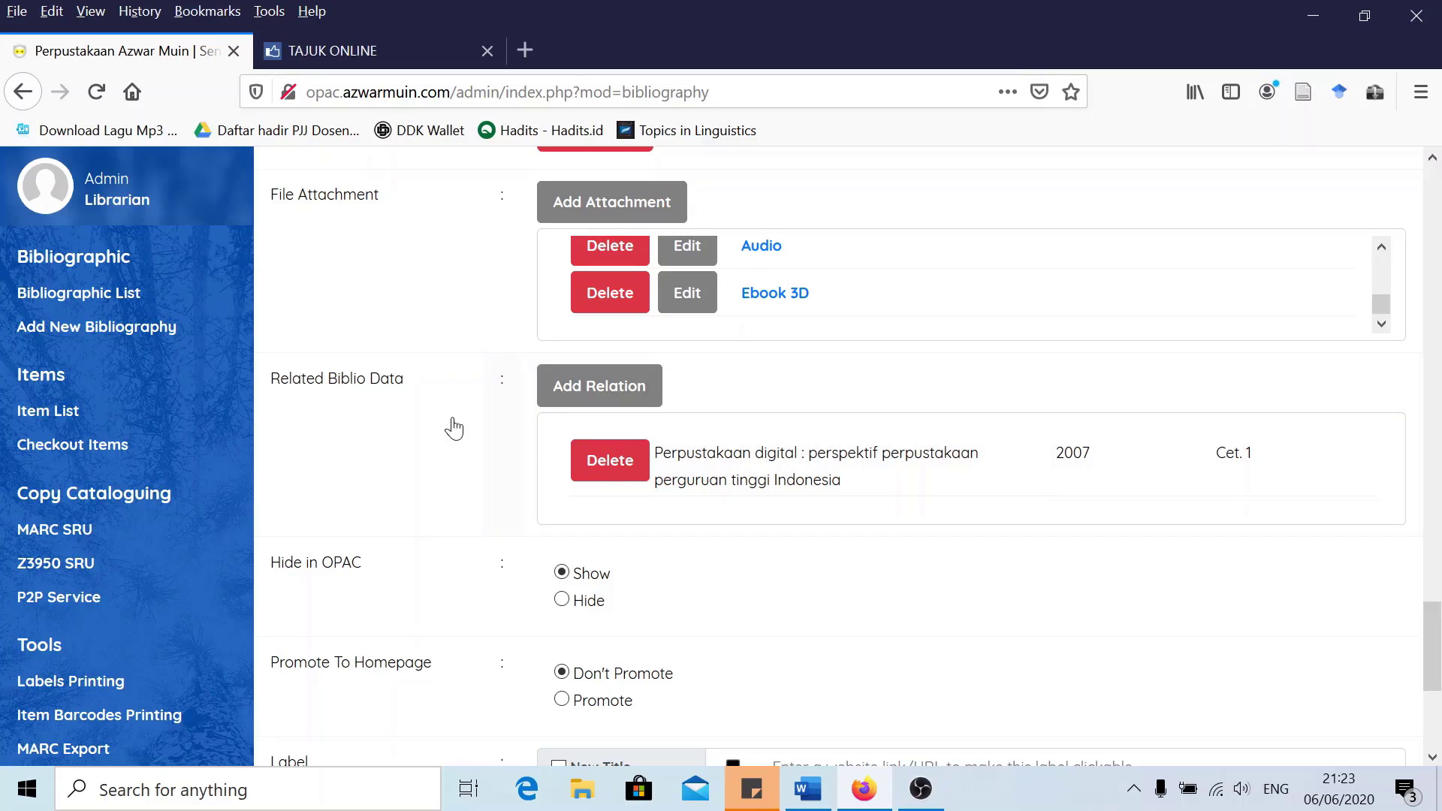
scroll(443, 455, "down", 3)
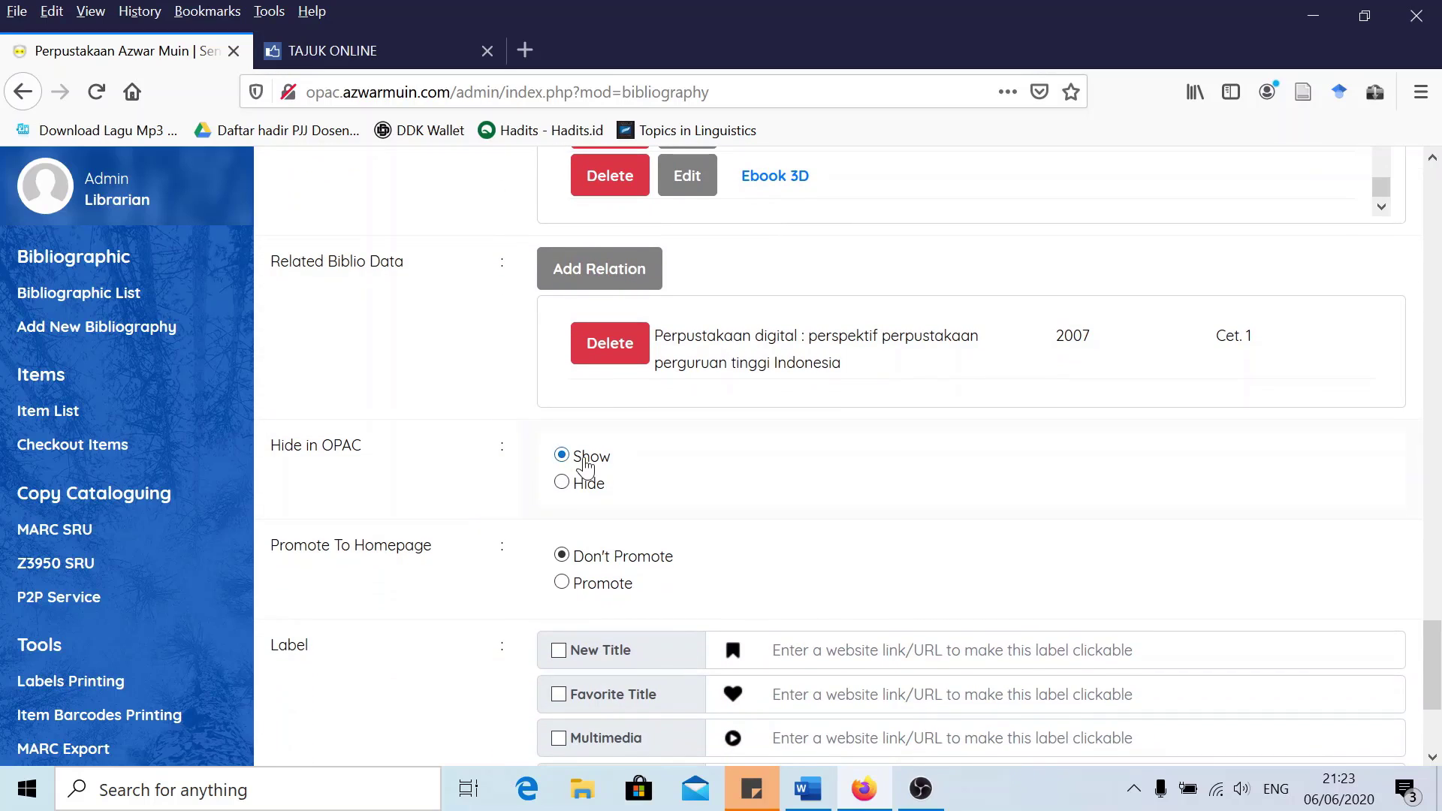
scroll(564, 484, "down", 1)
scroll(565, 484, "down", 3)
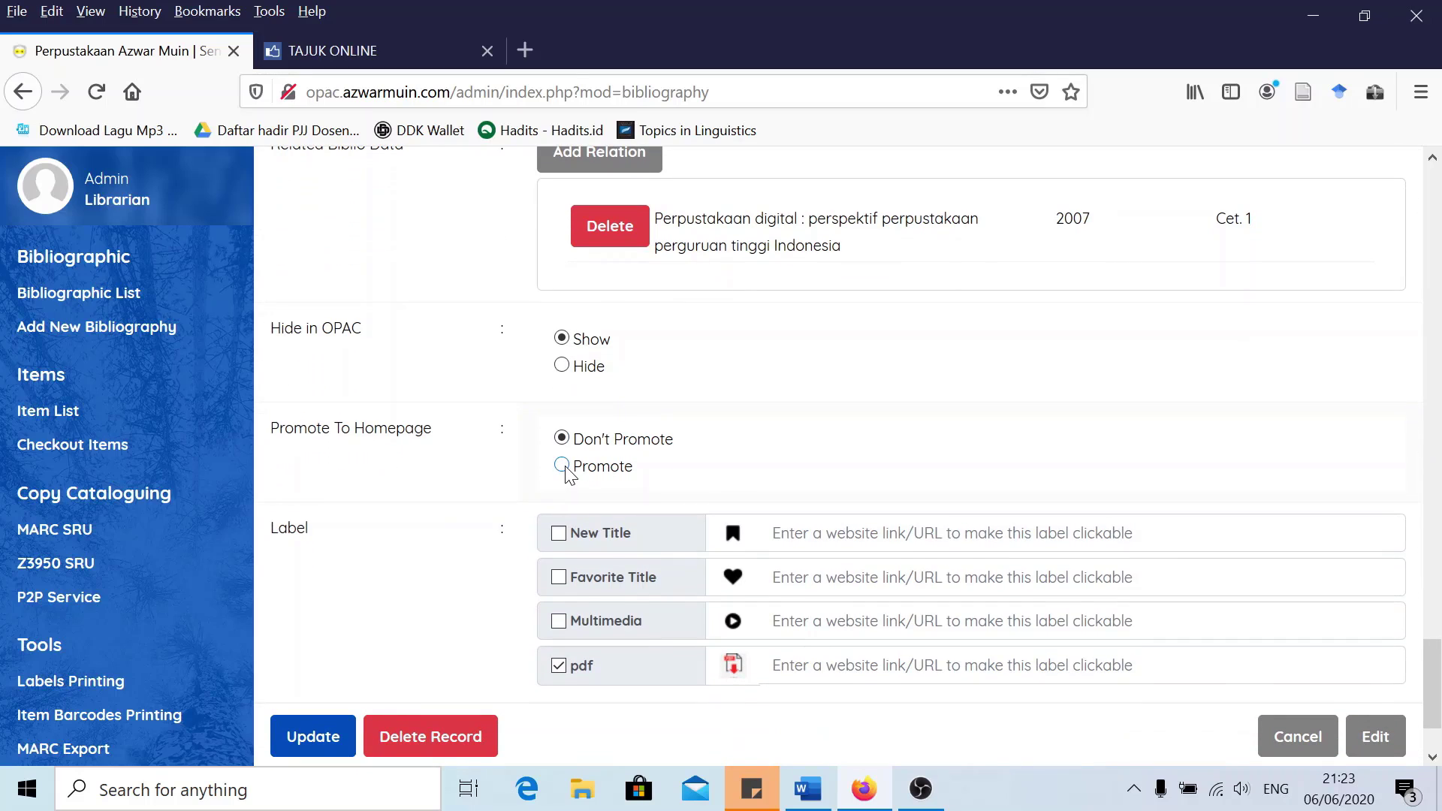
left_click(563, 467)
scroll(461, 482, "down", 3)
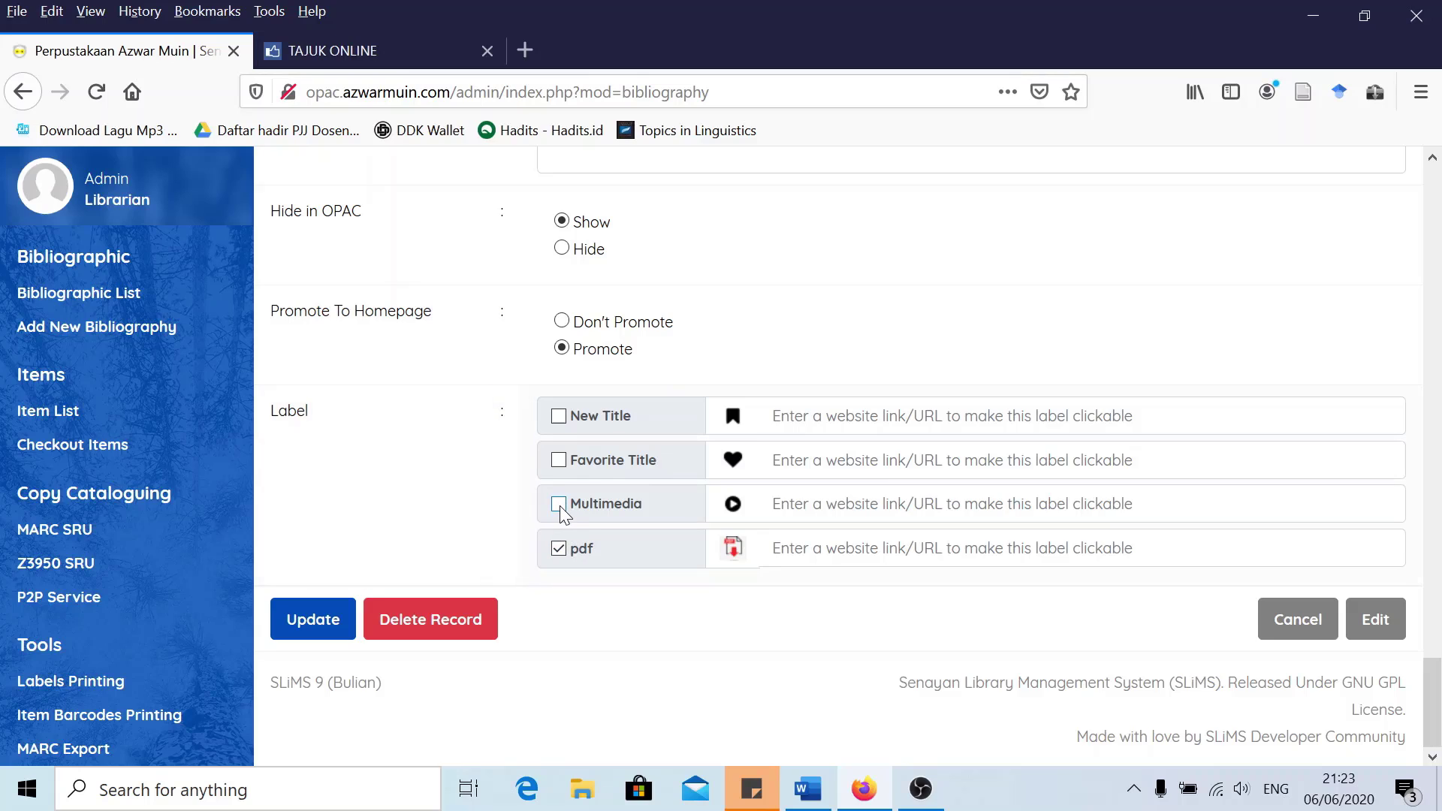
left_click(559, 506)
left_click(326, 623)
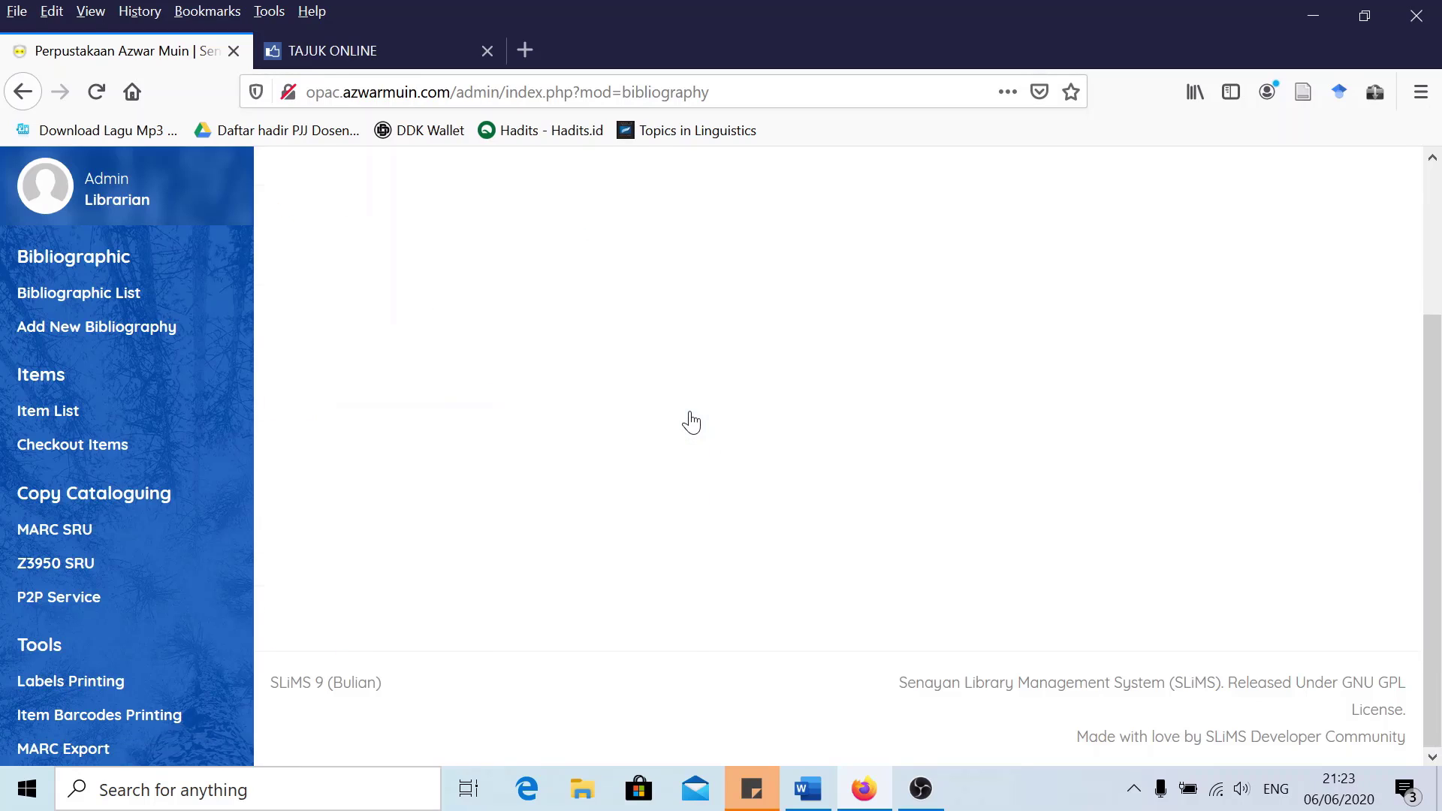
Select the library site's address in the address bar
scroll(683, 418, "up", 3)
scroll(965, 505, "down", 3)
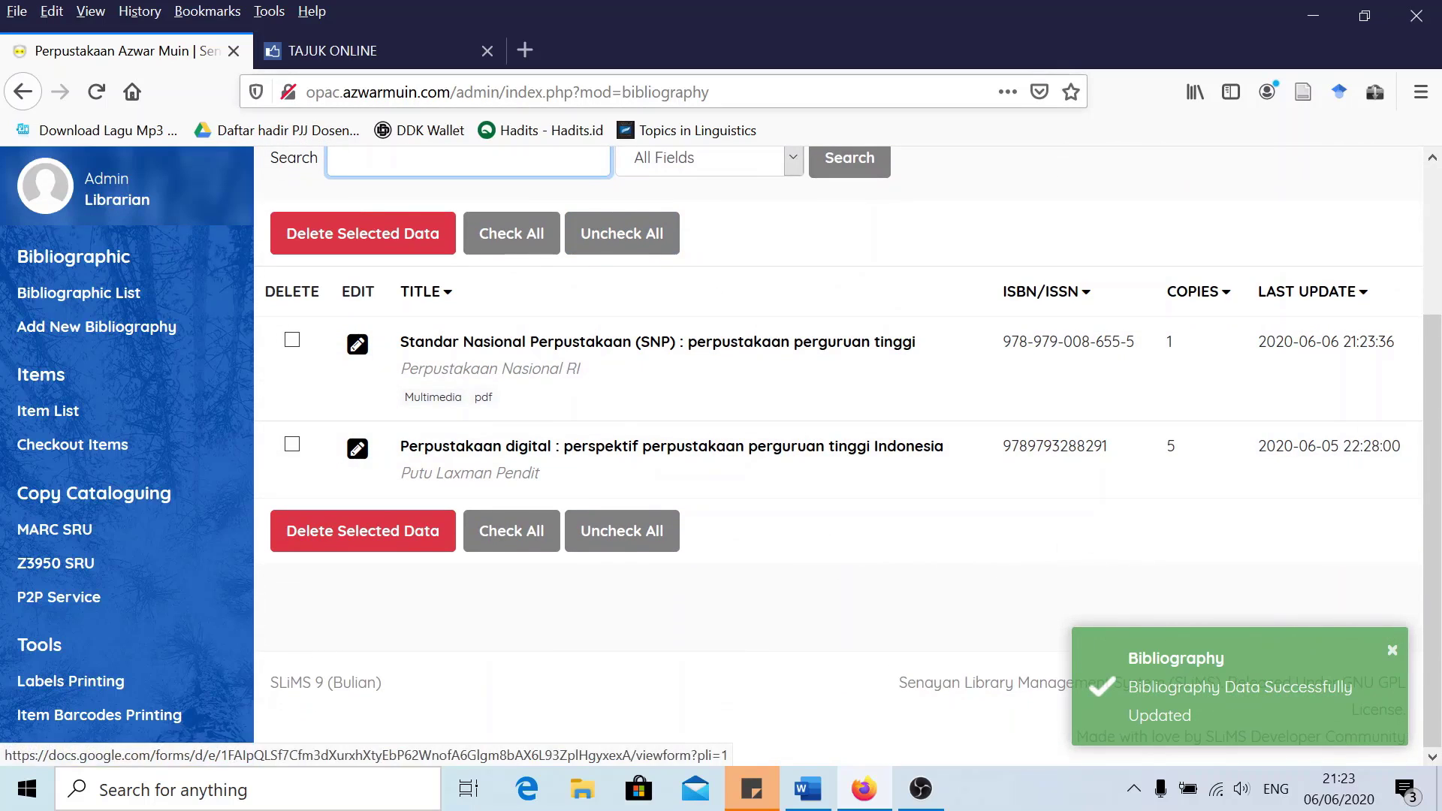
left_click_drag(449, 92, 285, 75)
key("ctrl+c")
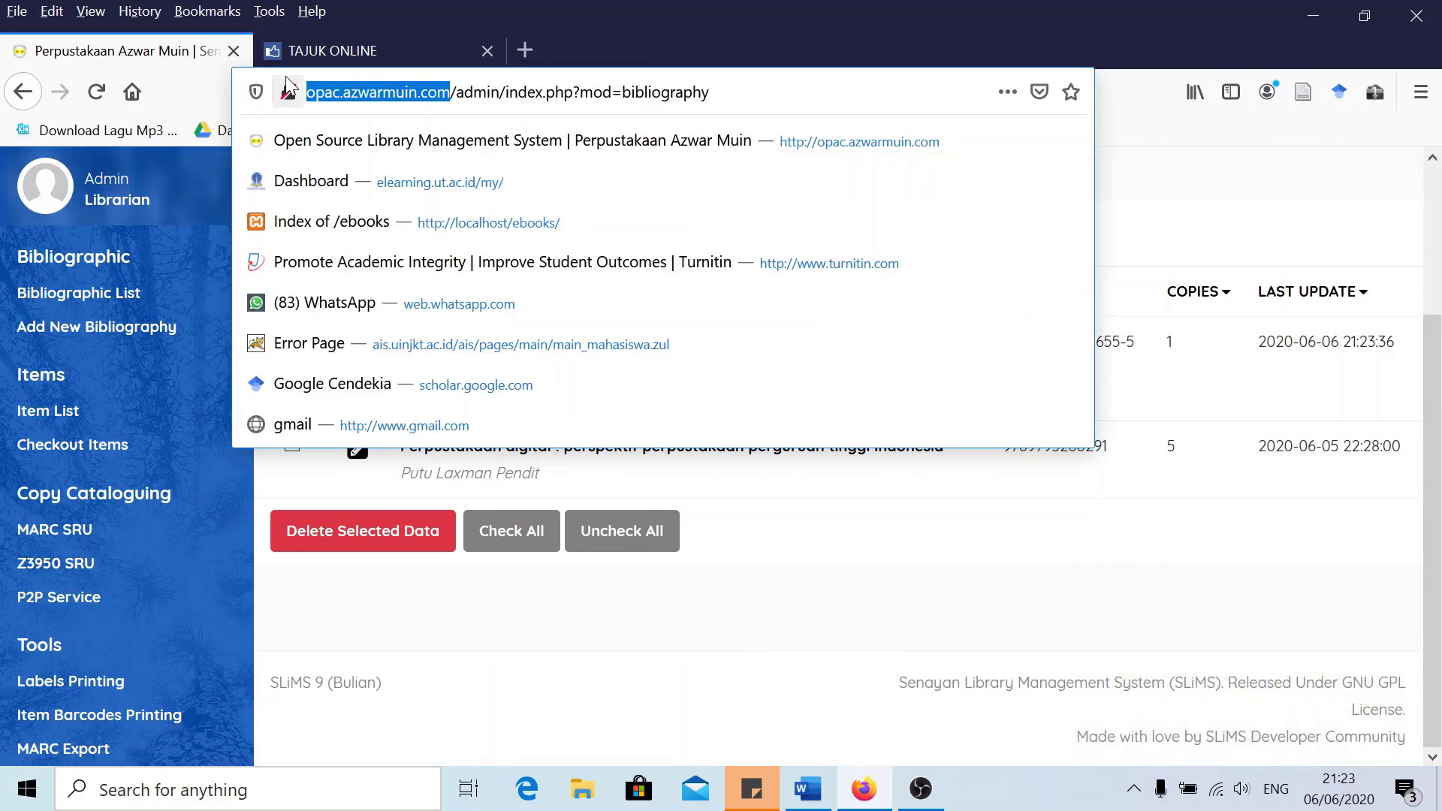
Load the library's public OPAC in a new tab using the copied address
left_click(524, 50)
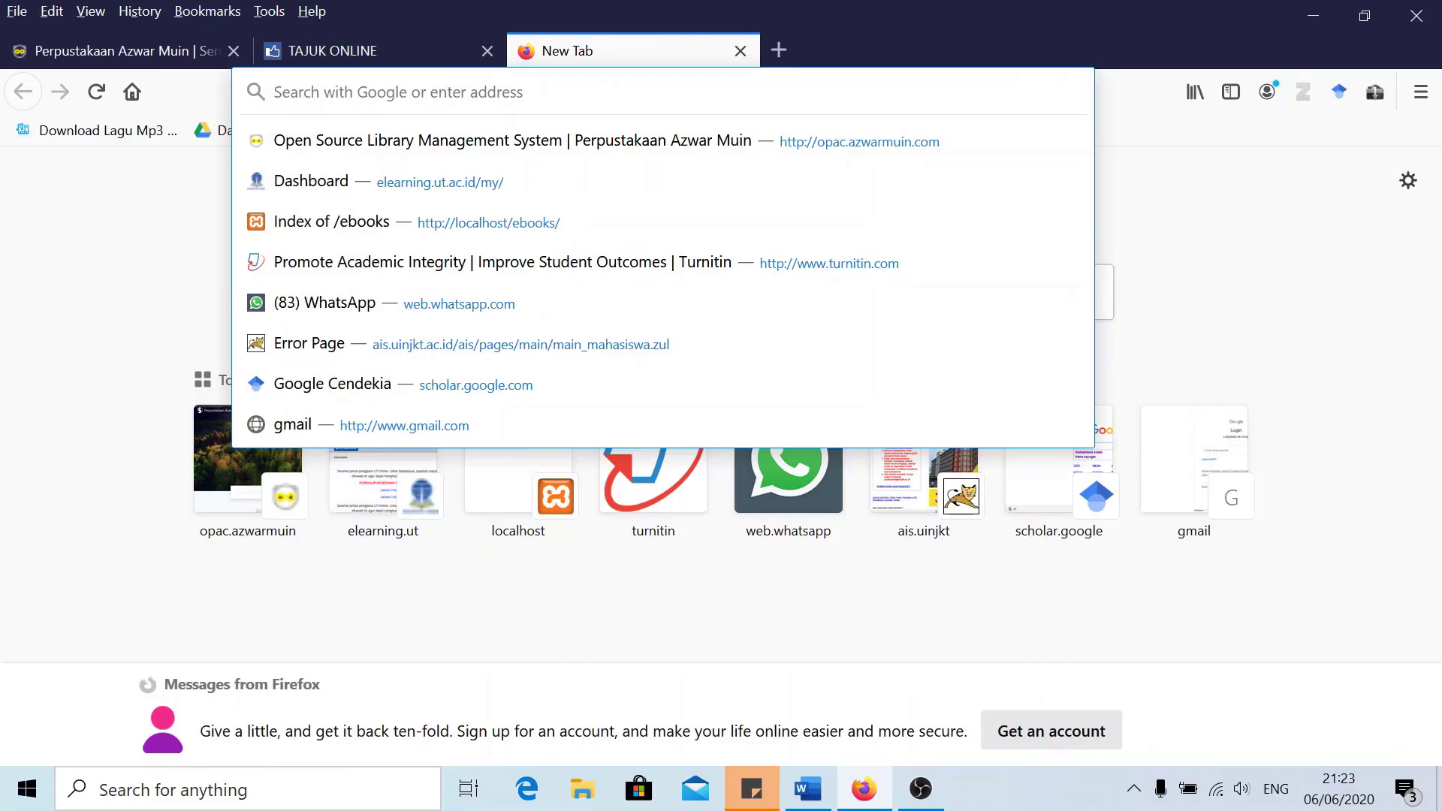
key("ctrl+v")
key("Return")
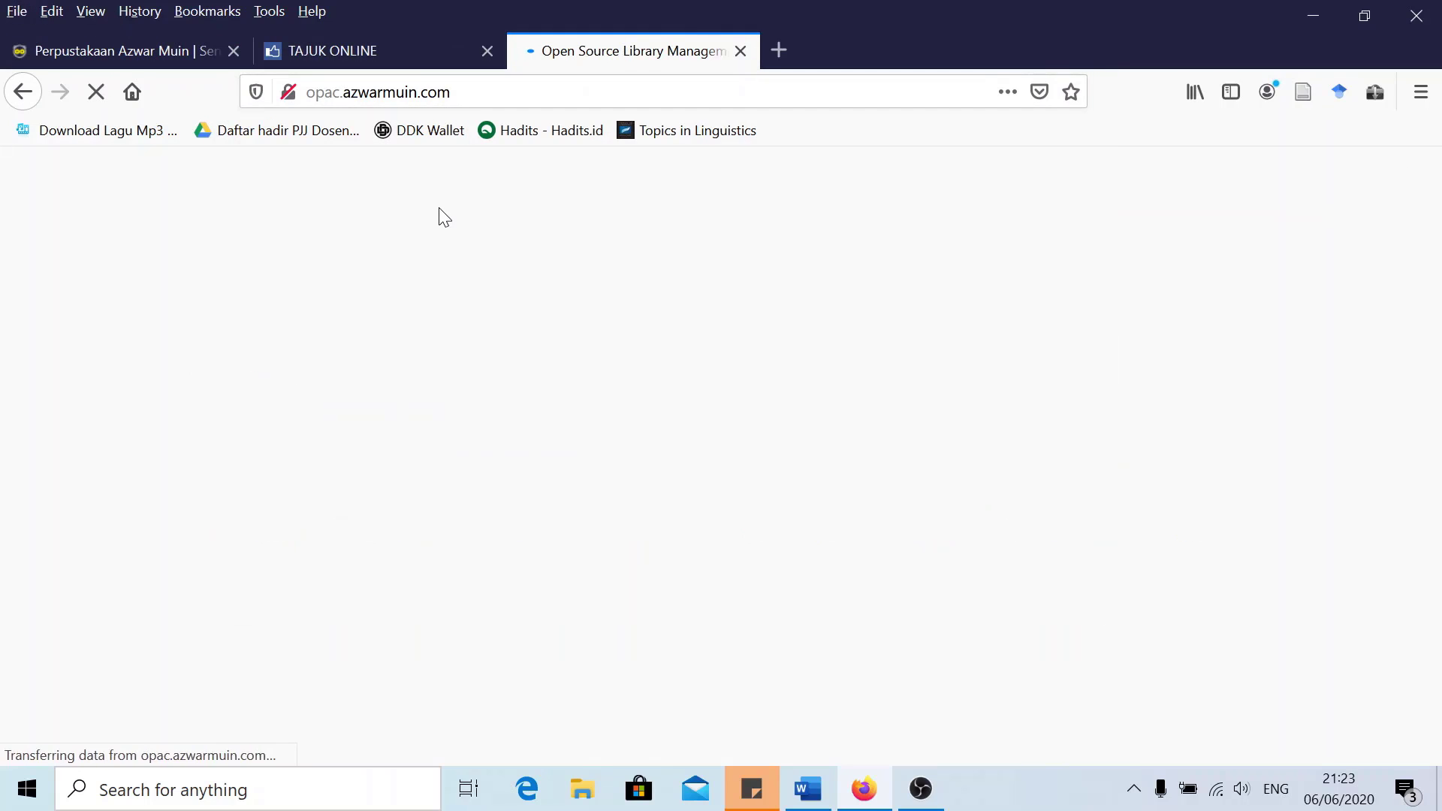
scroll(384, 324, "down", 10)
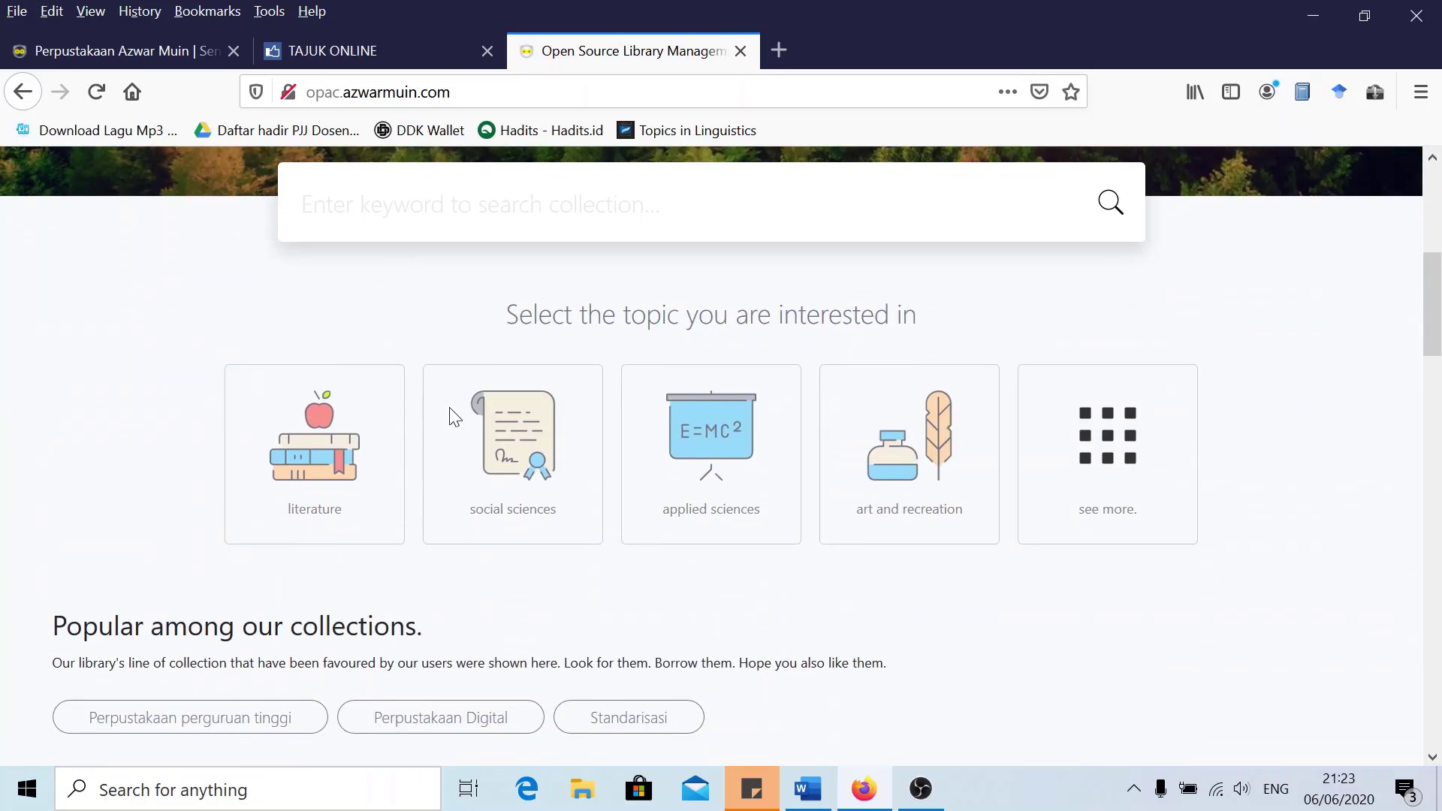
scroll(218, 443, "down", 3)
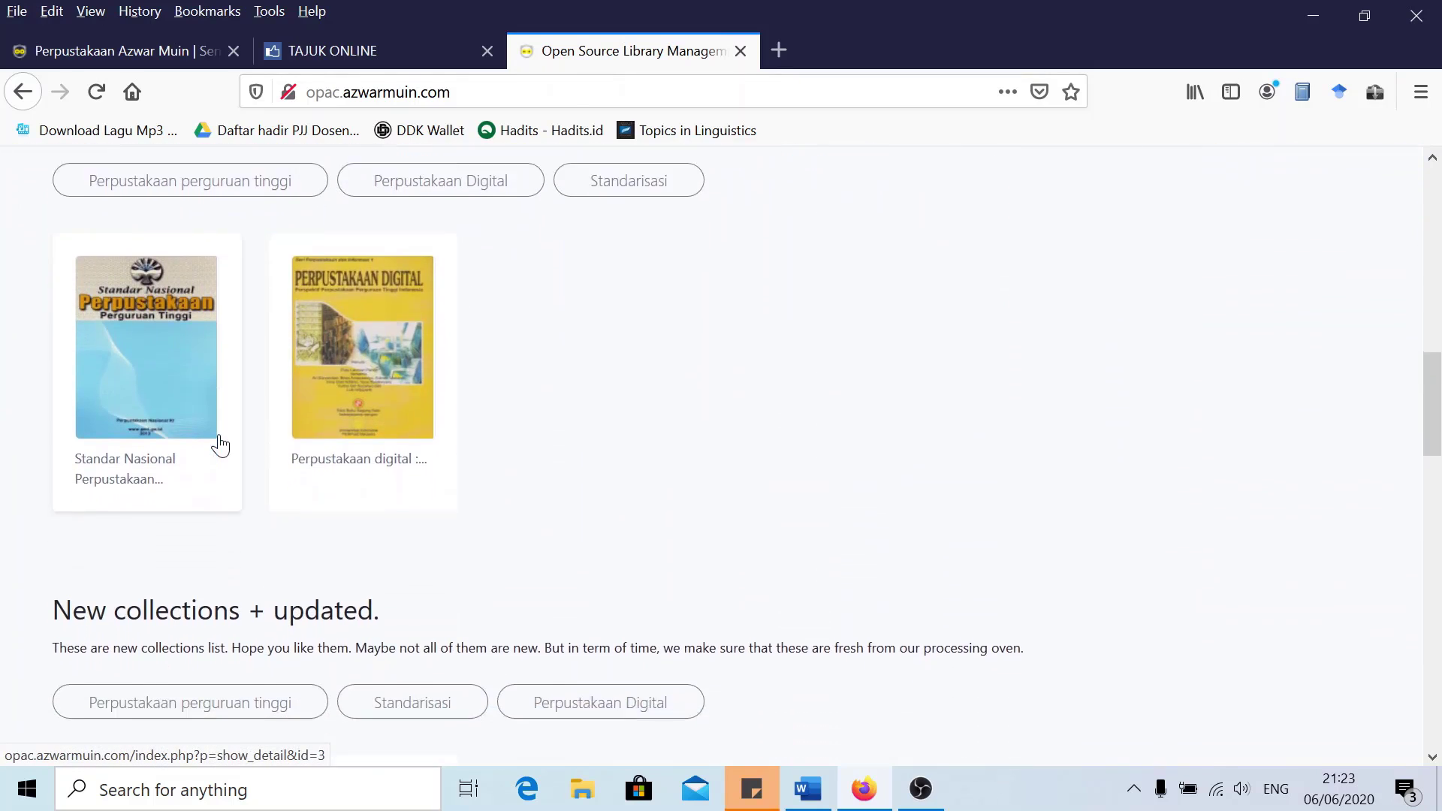
scroll(253, 437, "up", 2)
scroll(170, 403, "up", 1)
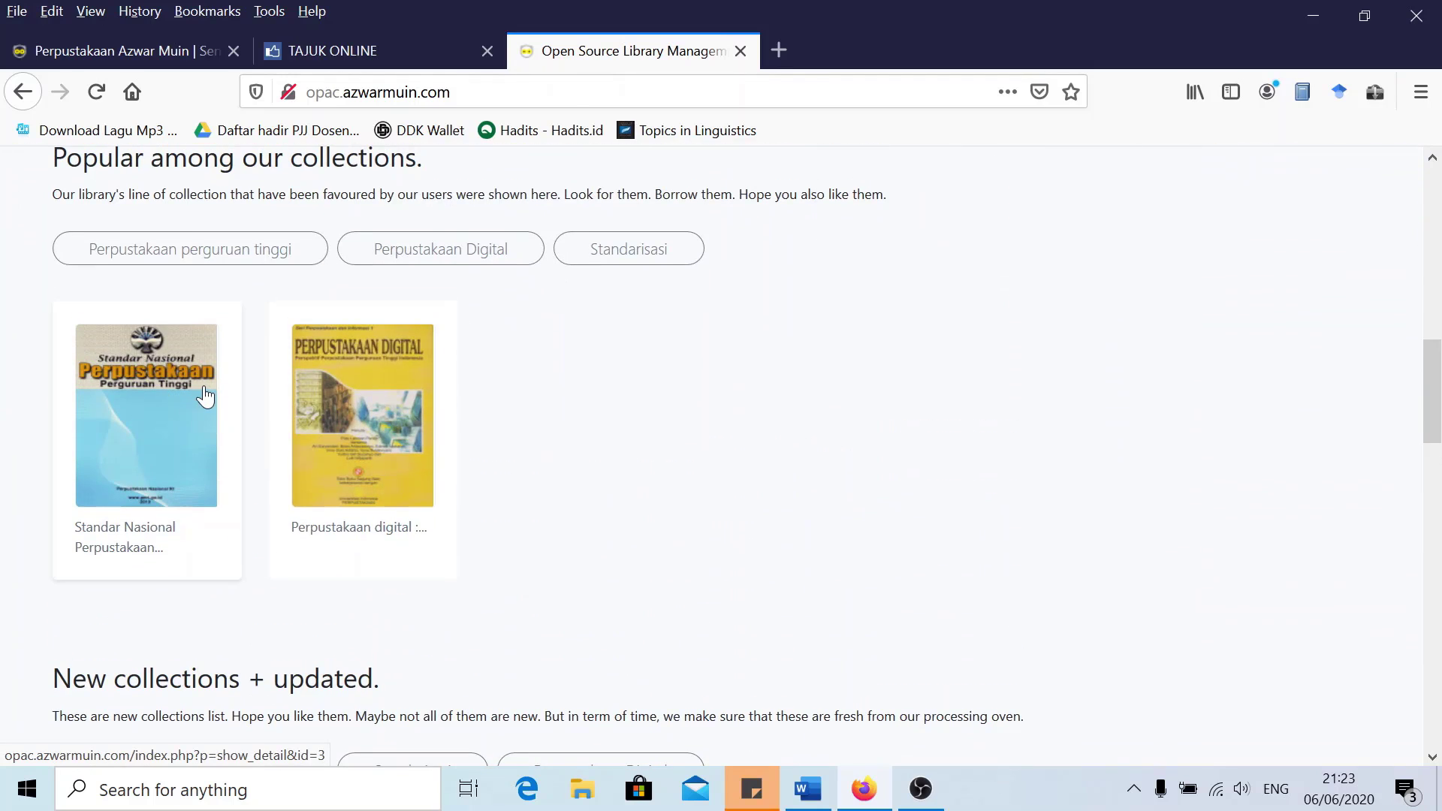
scroll(200, 393, "up", 2)
scroll(159, 382, "down", 3)
Open the Standar Nasional Perpustakaan detail page and read its attachments and comments
left_click(160, 381)
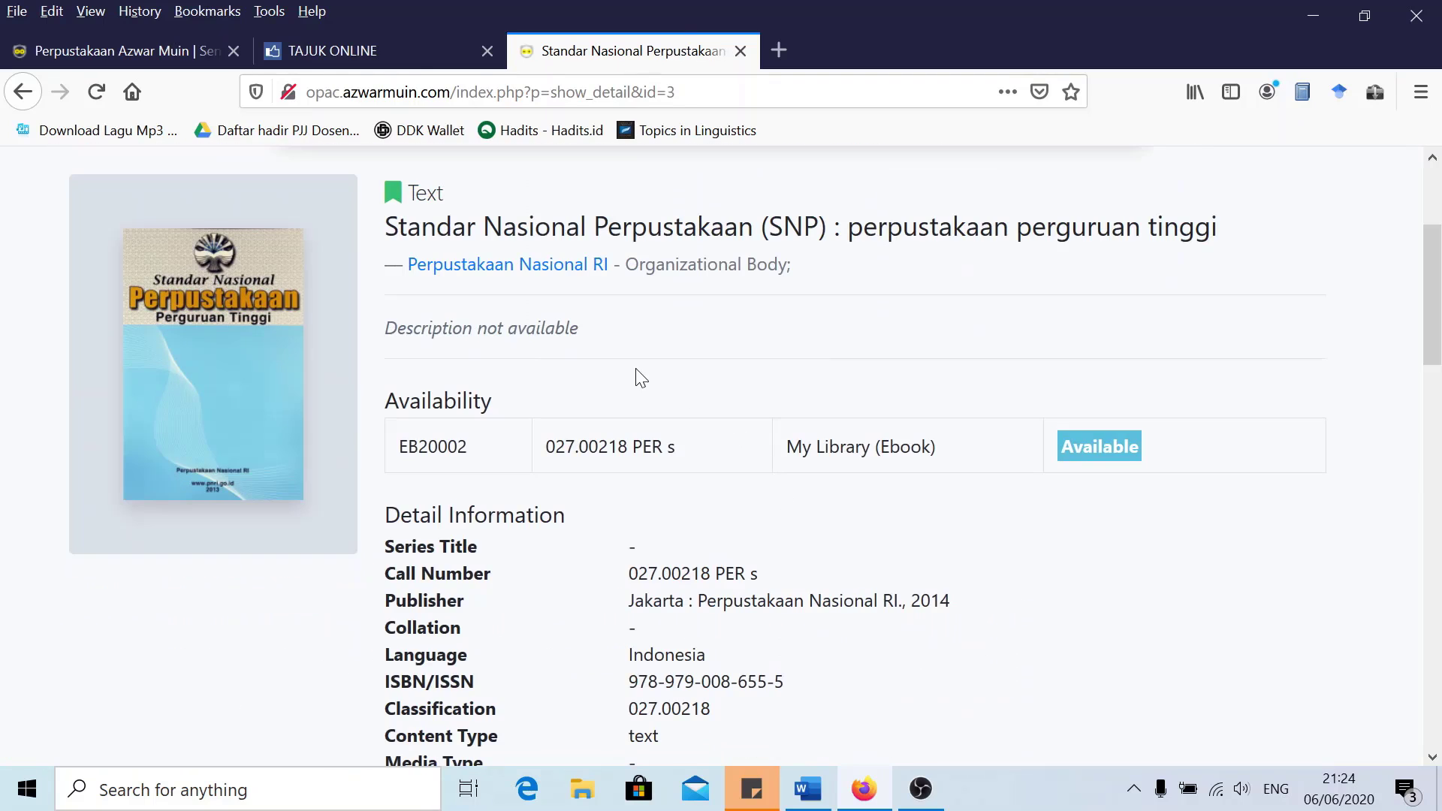
scroll(640, 377, "up", 3)
scroll(534, 416, "down", 5)
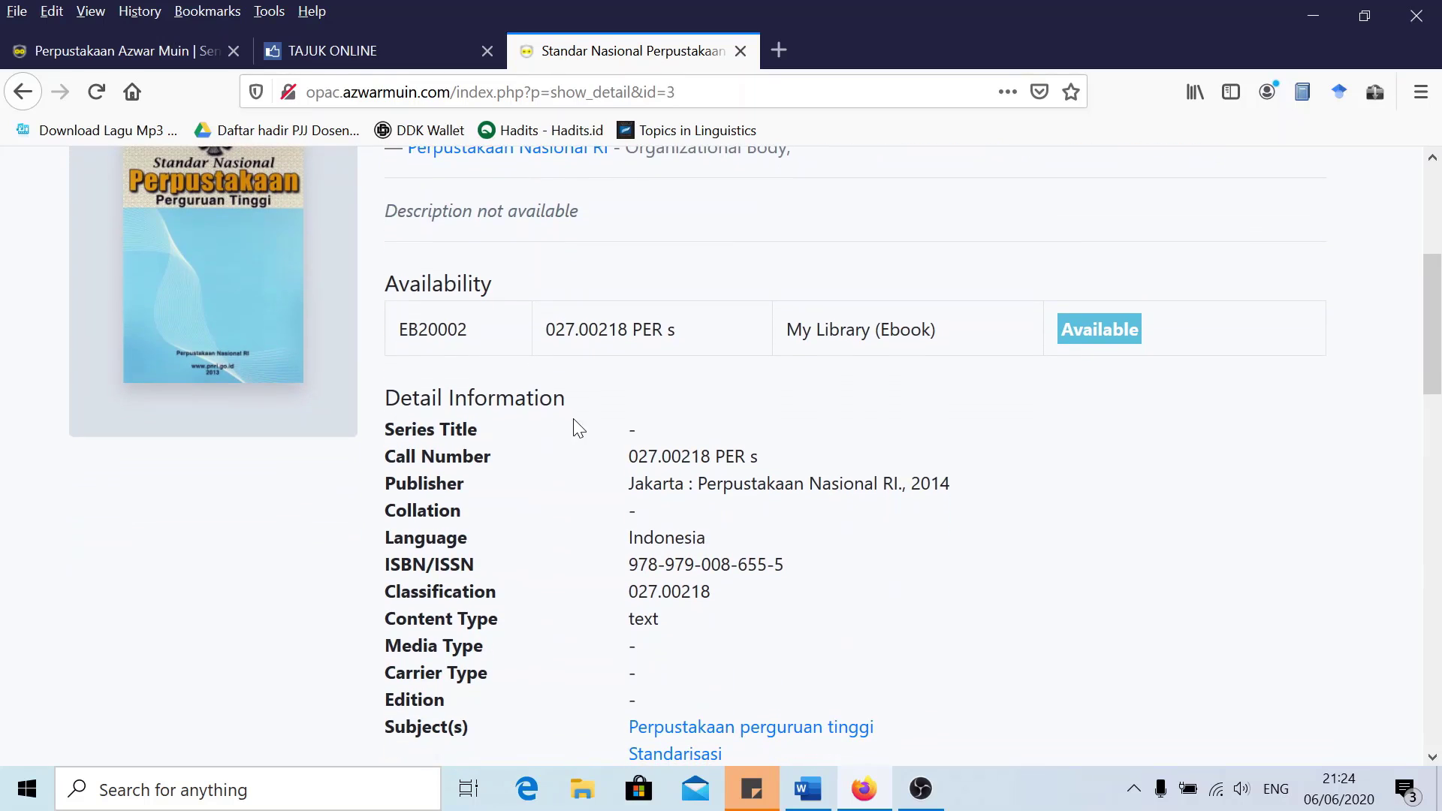
scroll(653, 434, "down", 2)
scroll(790, 479, "down", 4)
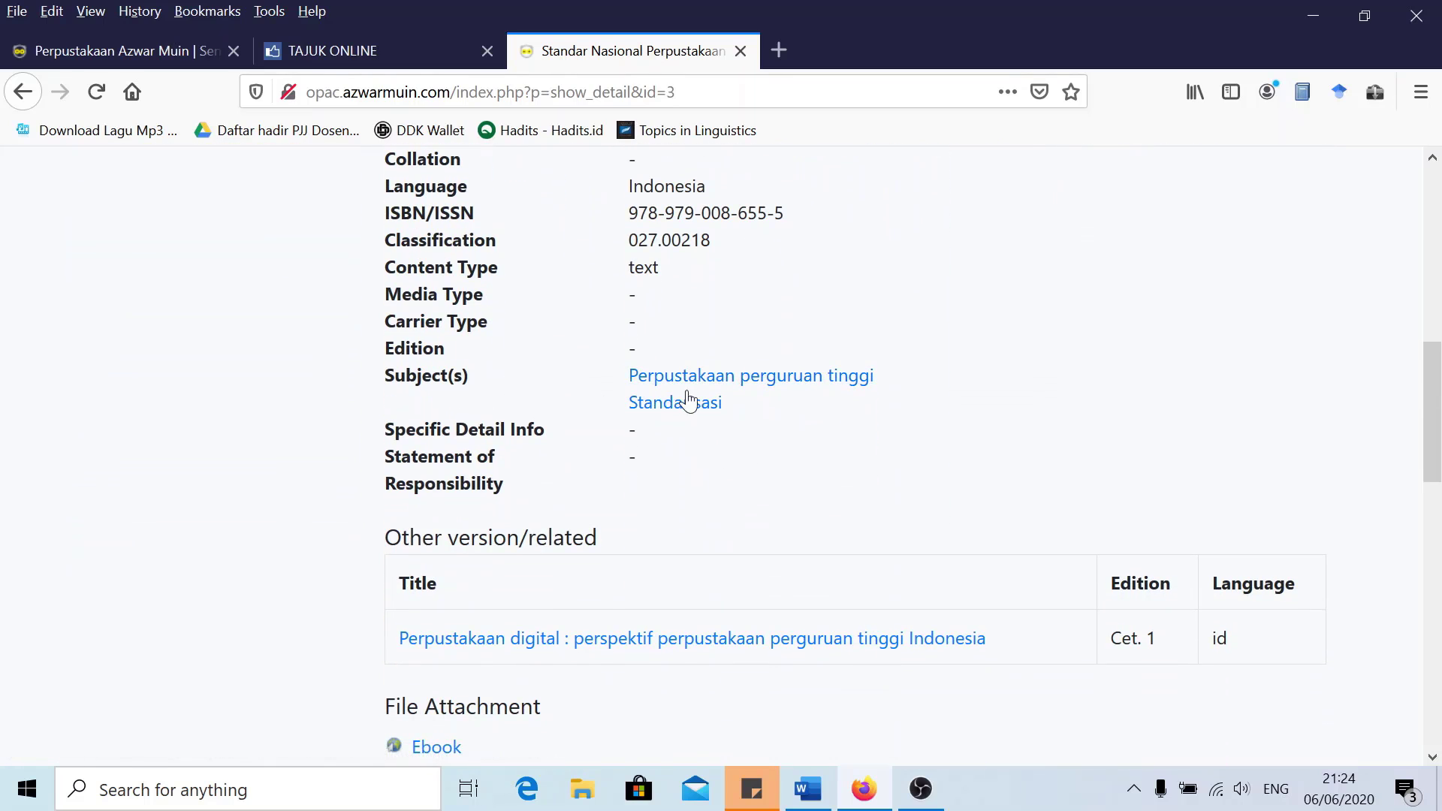
scroll(353, 563, "down", 1)
scroll(355, 563, "down", 1)
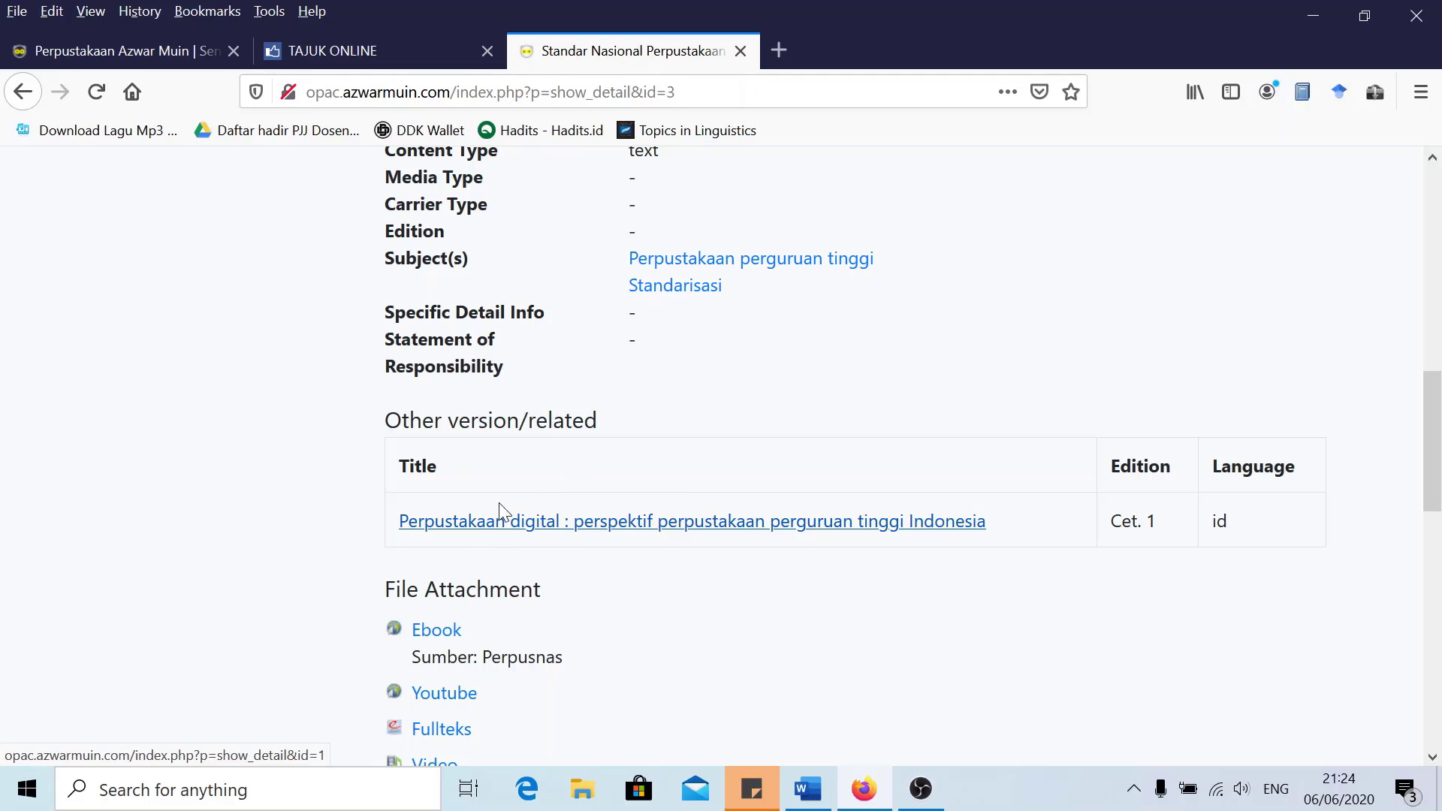
scroll(660, 525, "up", 5)
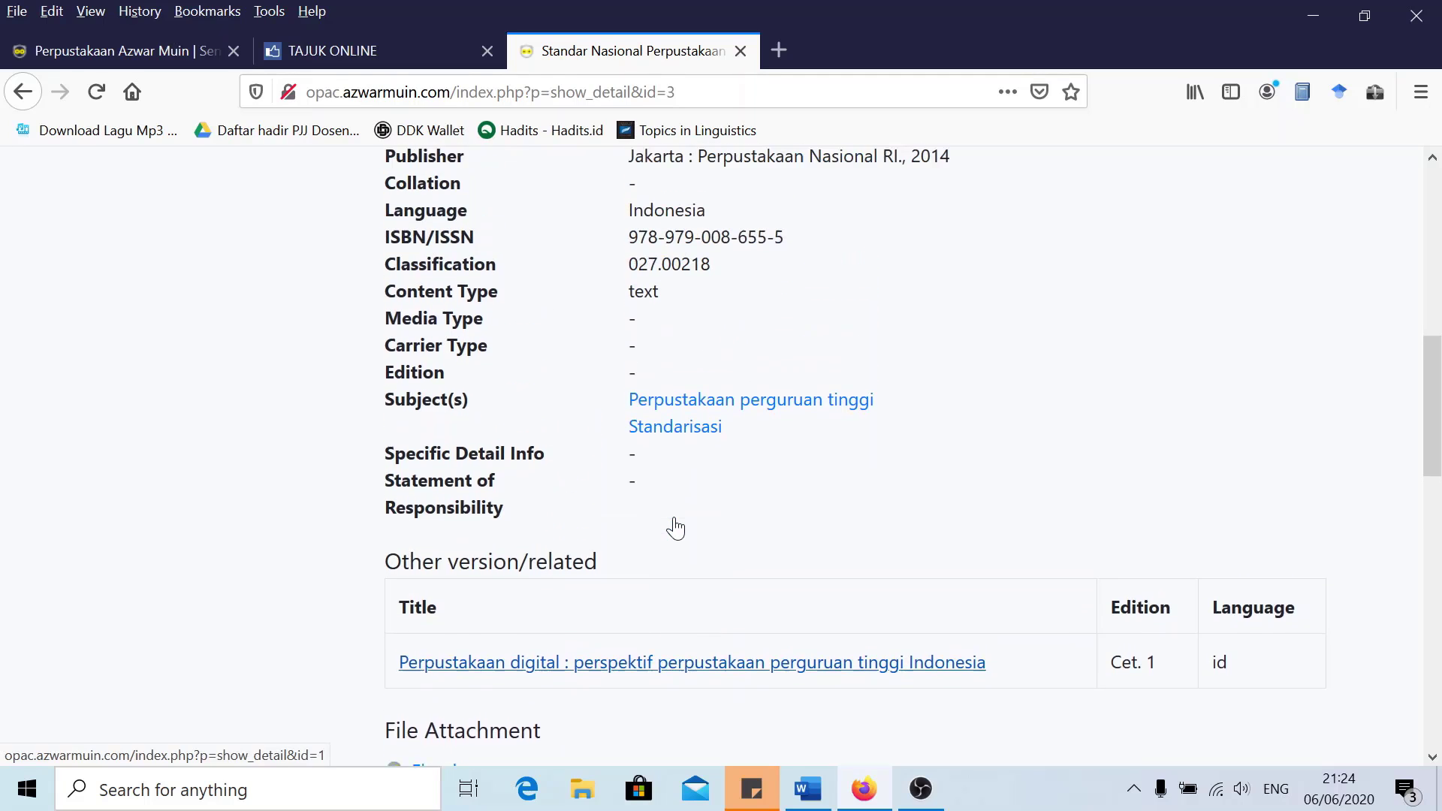
scroll(615, 409, "up", 2)
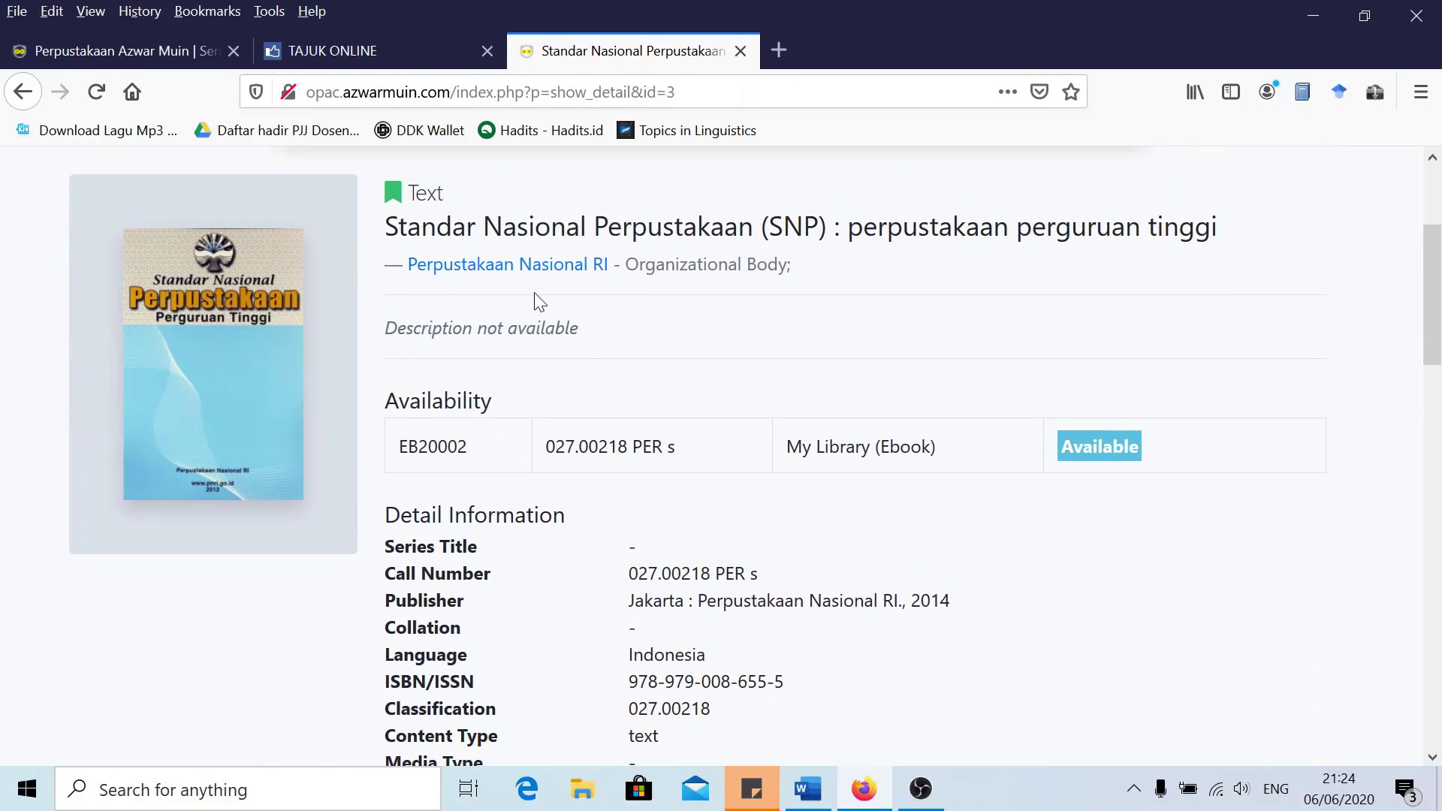
scroll(450, 451, "down", 2)
scroll(434, 469, "down", 5)
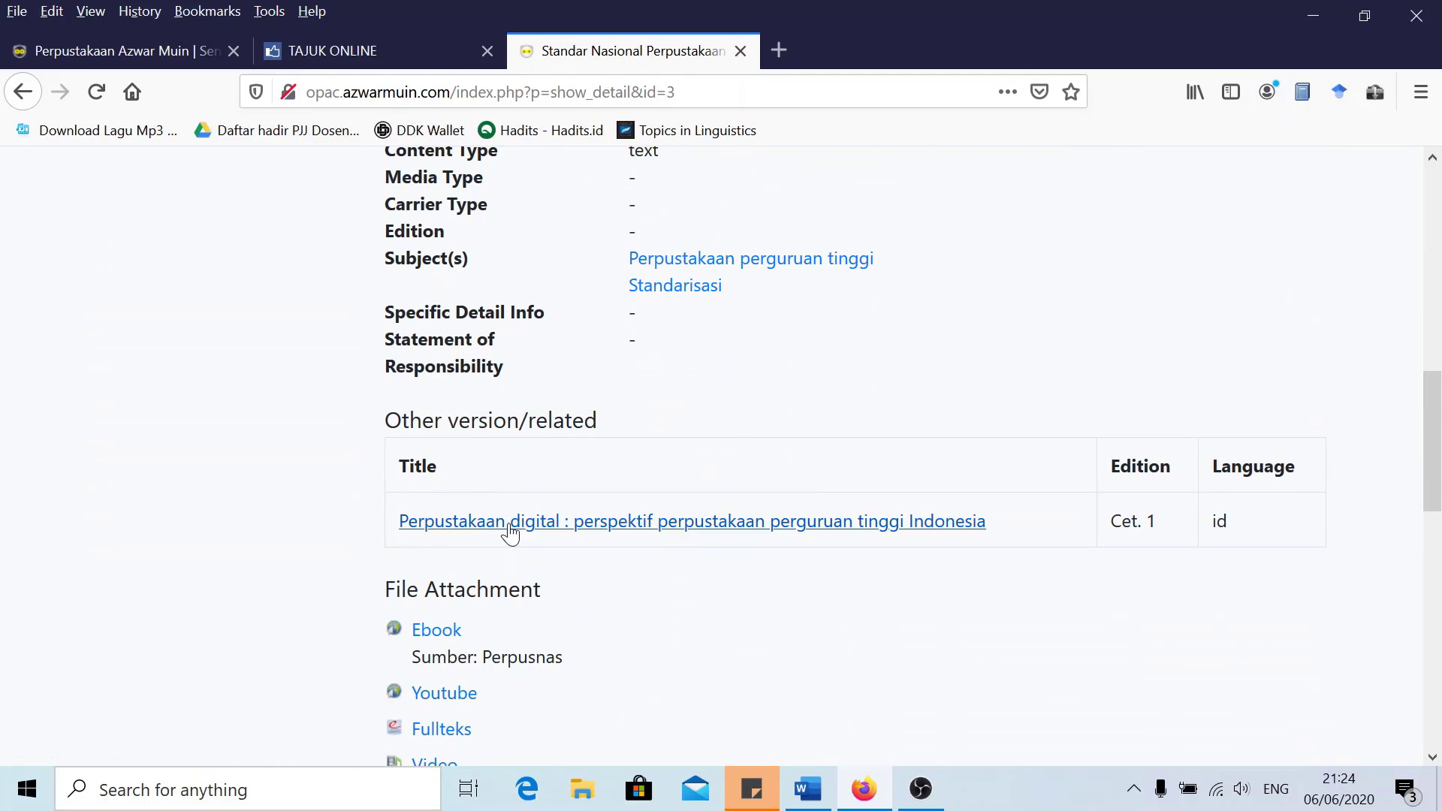
scroll(449, 493, "down", 3)
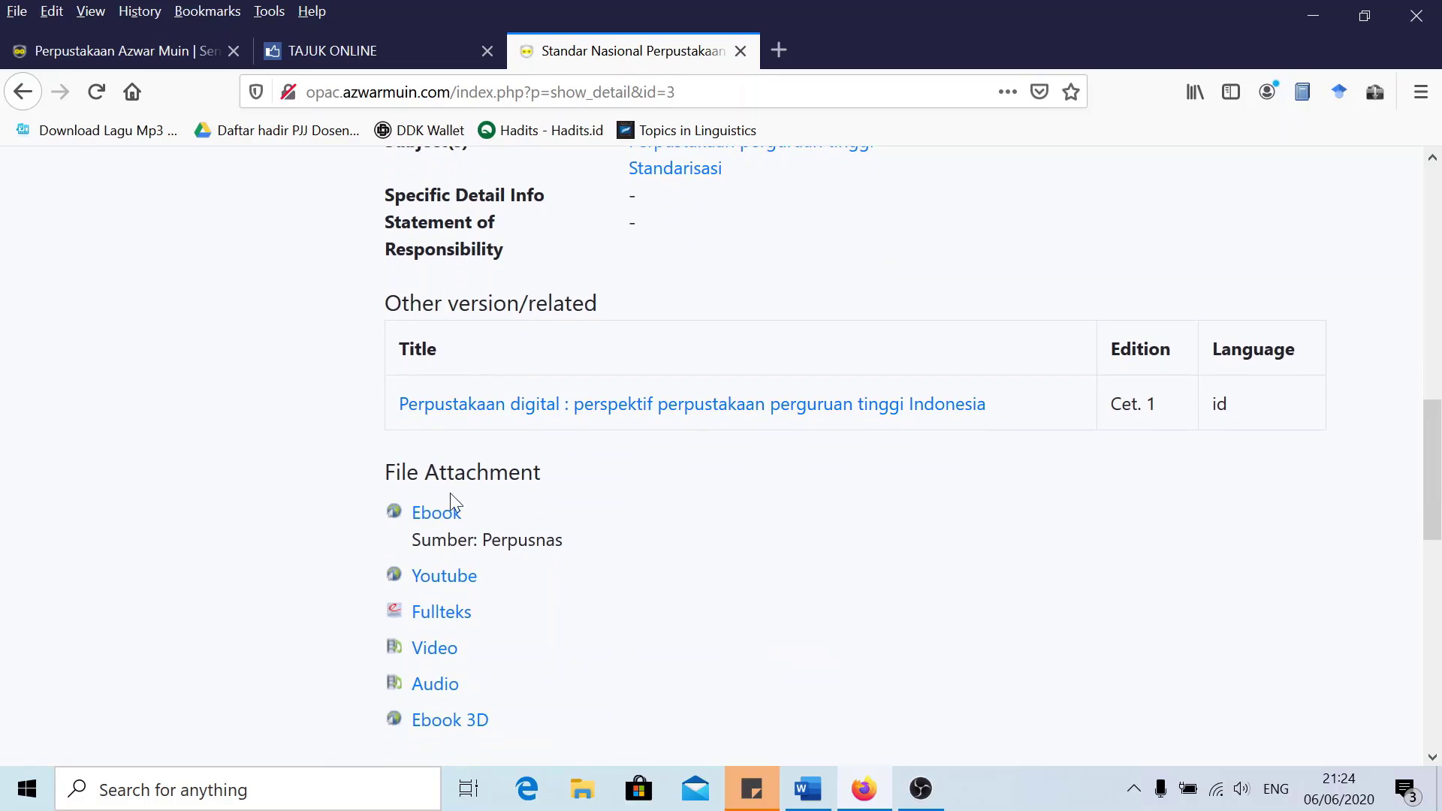
scroll(440, 545, "down", 2)
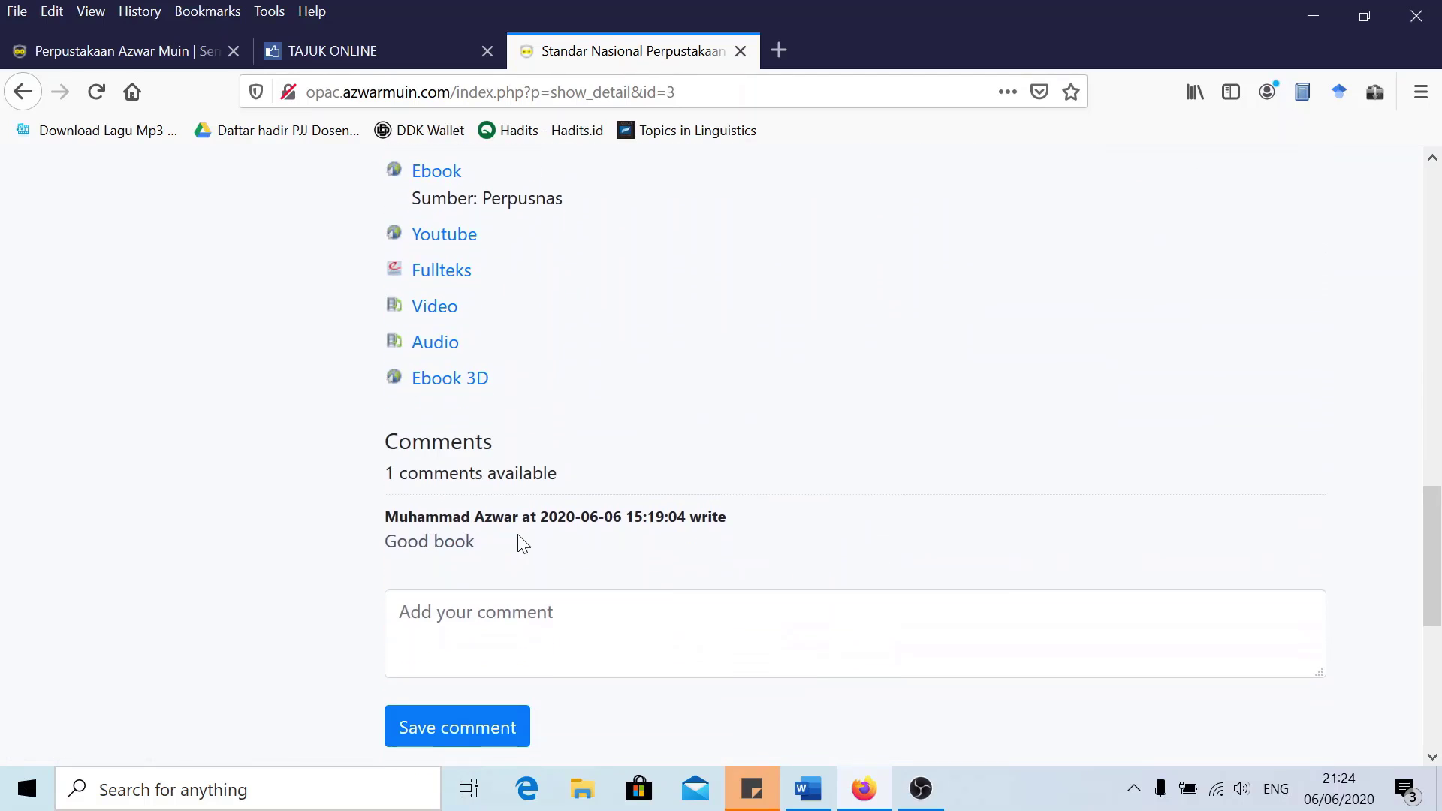
scroll(518, 500, "up", 1)
scroll(518, 525, "down", 1)
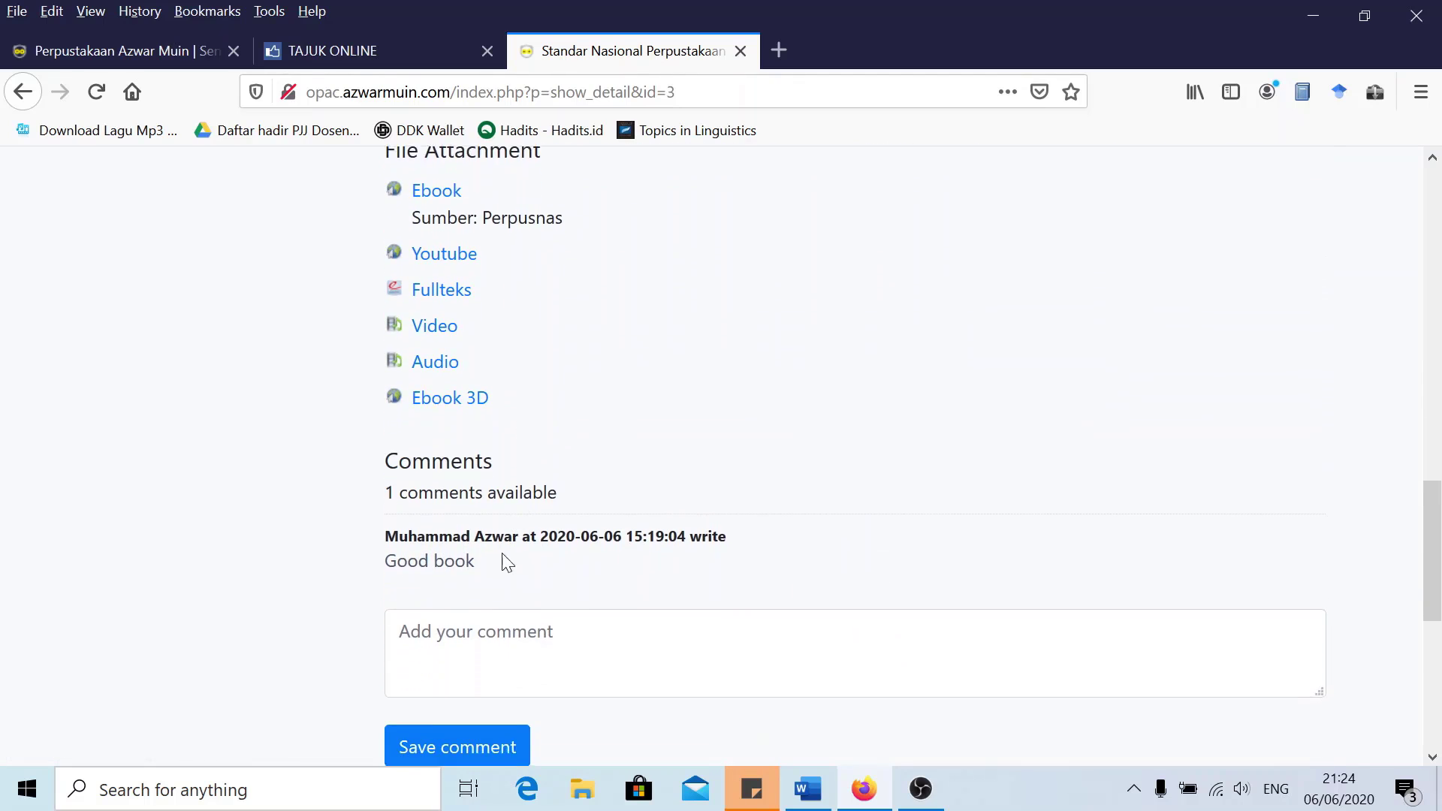
Go back to the Perpustakaan Azwar Muin OPAC home page
left_click(606, 593)
scroll(612, 556, "up", 1)
scroll(619, 552, "up", 15)
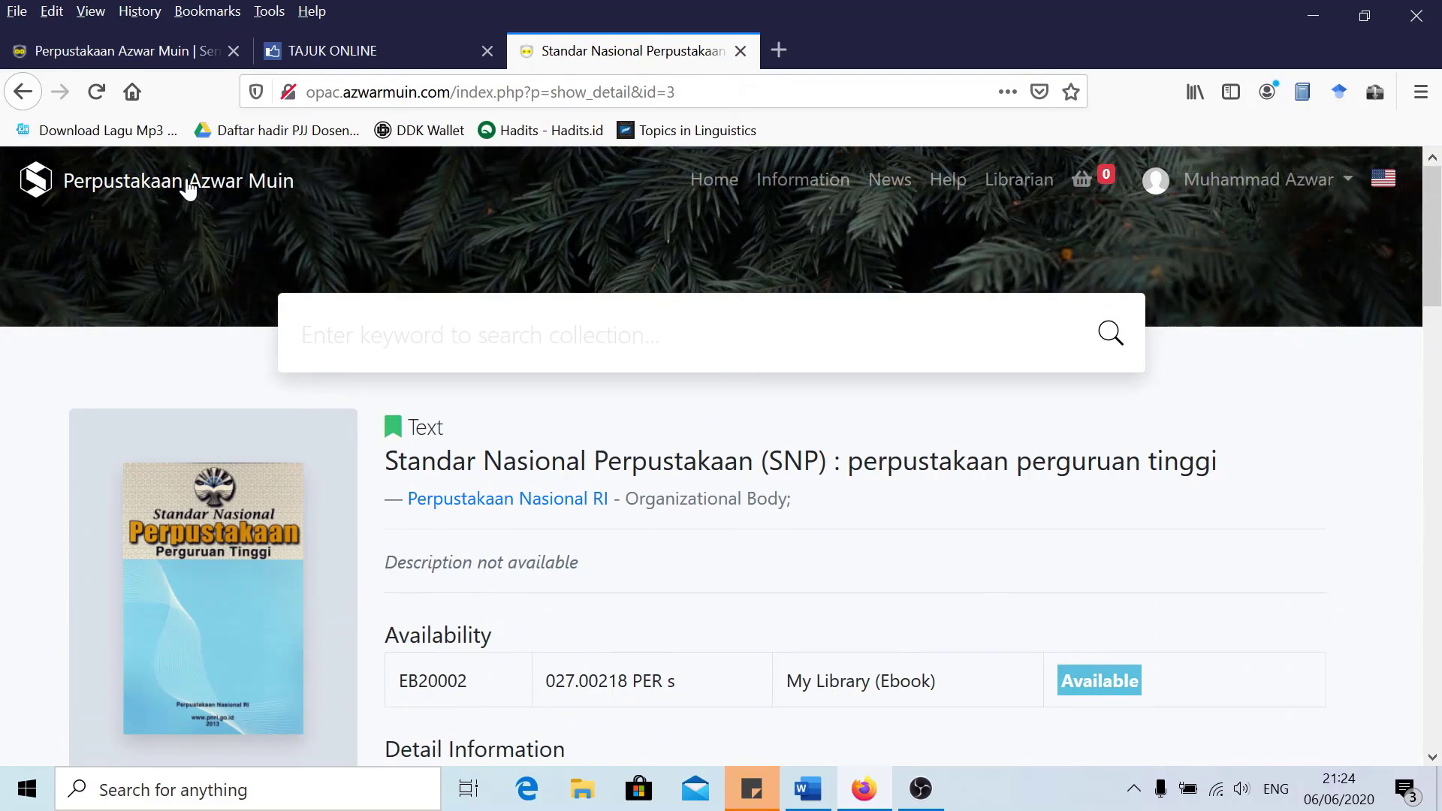
left_click(188, 184)
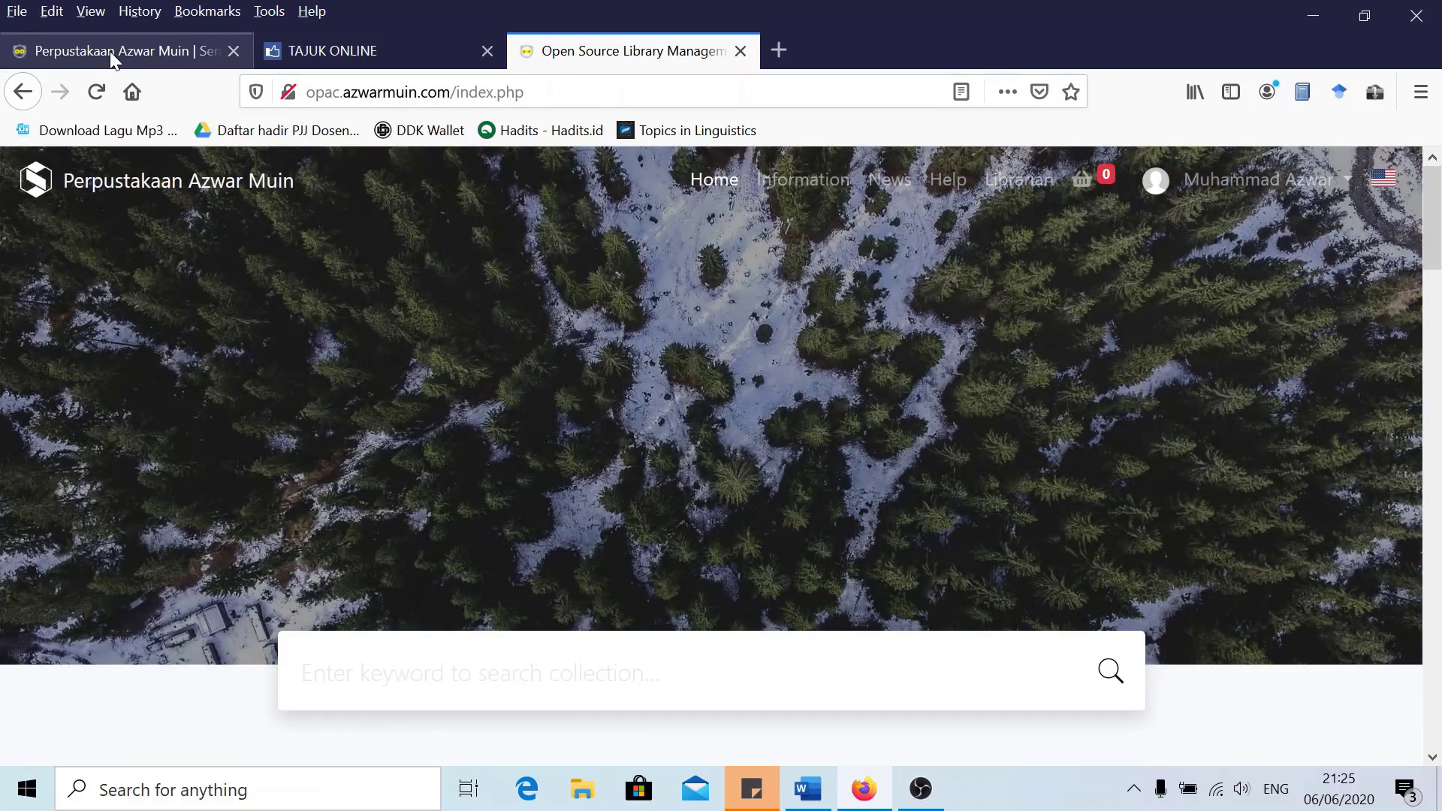
Reload the OPAC home page in its browser tab
left_click(110, 51)
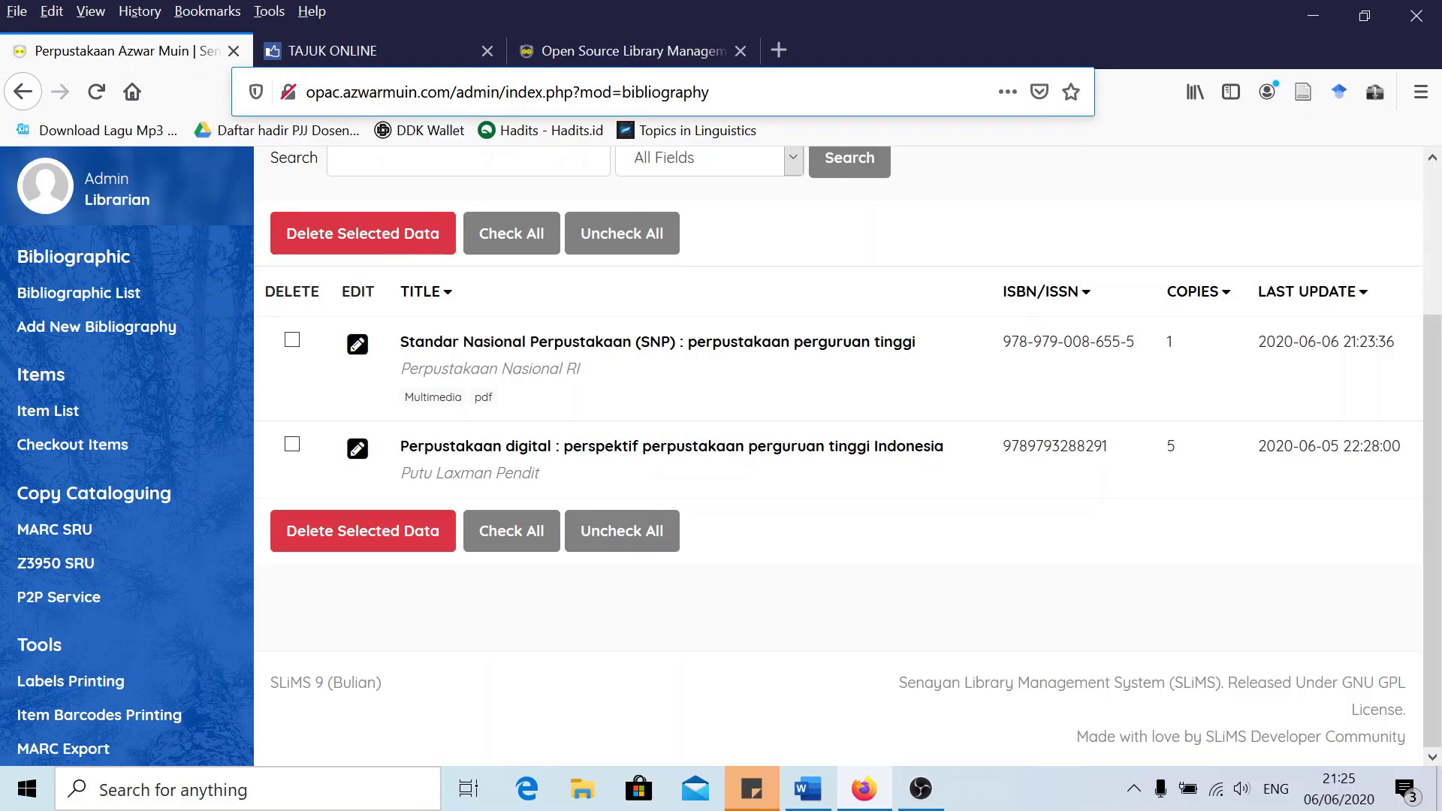
left_click(593, 50)
left_click(193, 193)
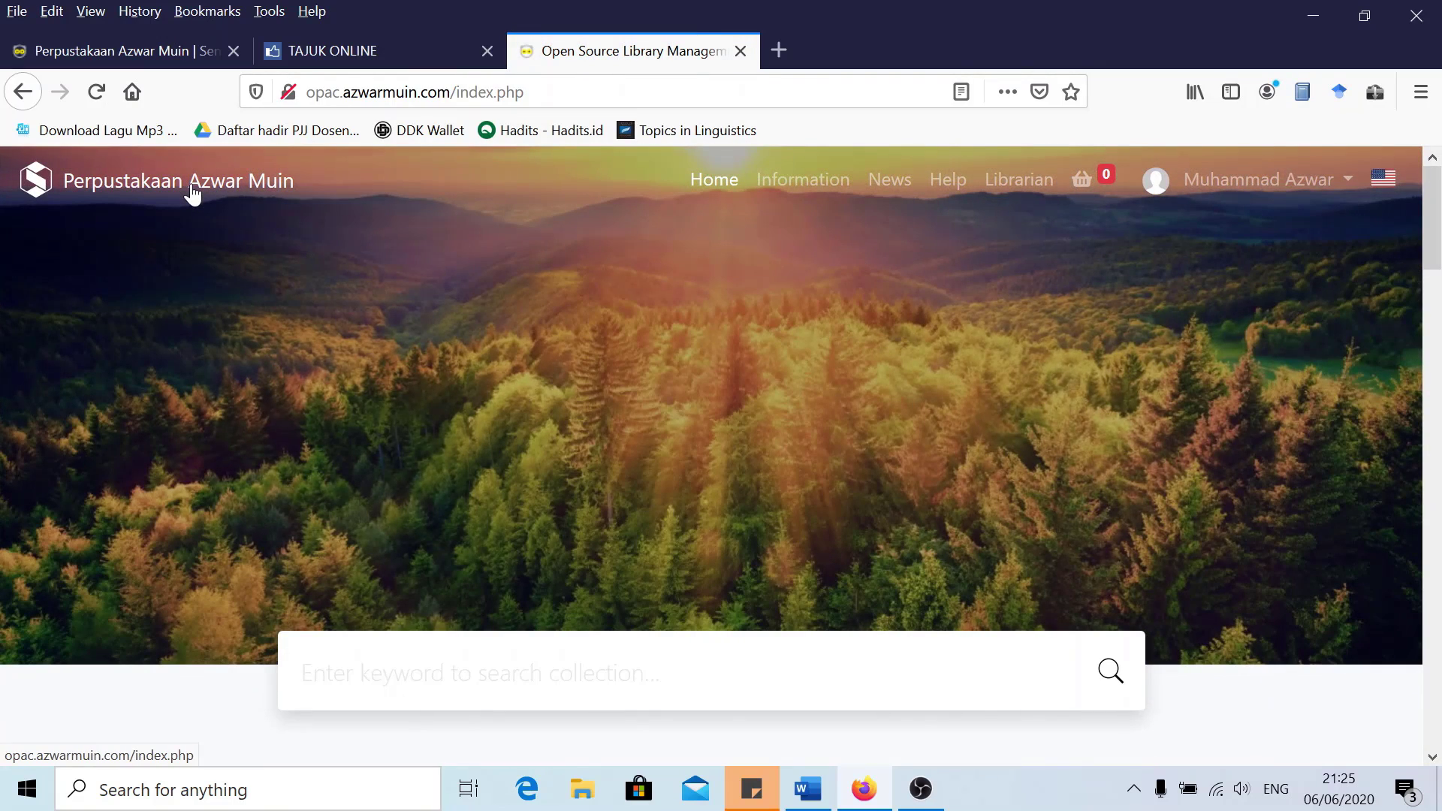
Open Copy Cataloguing > MARC SRU from the admin sidebar
left_click(112, 50)
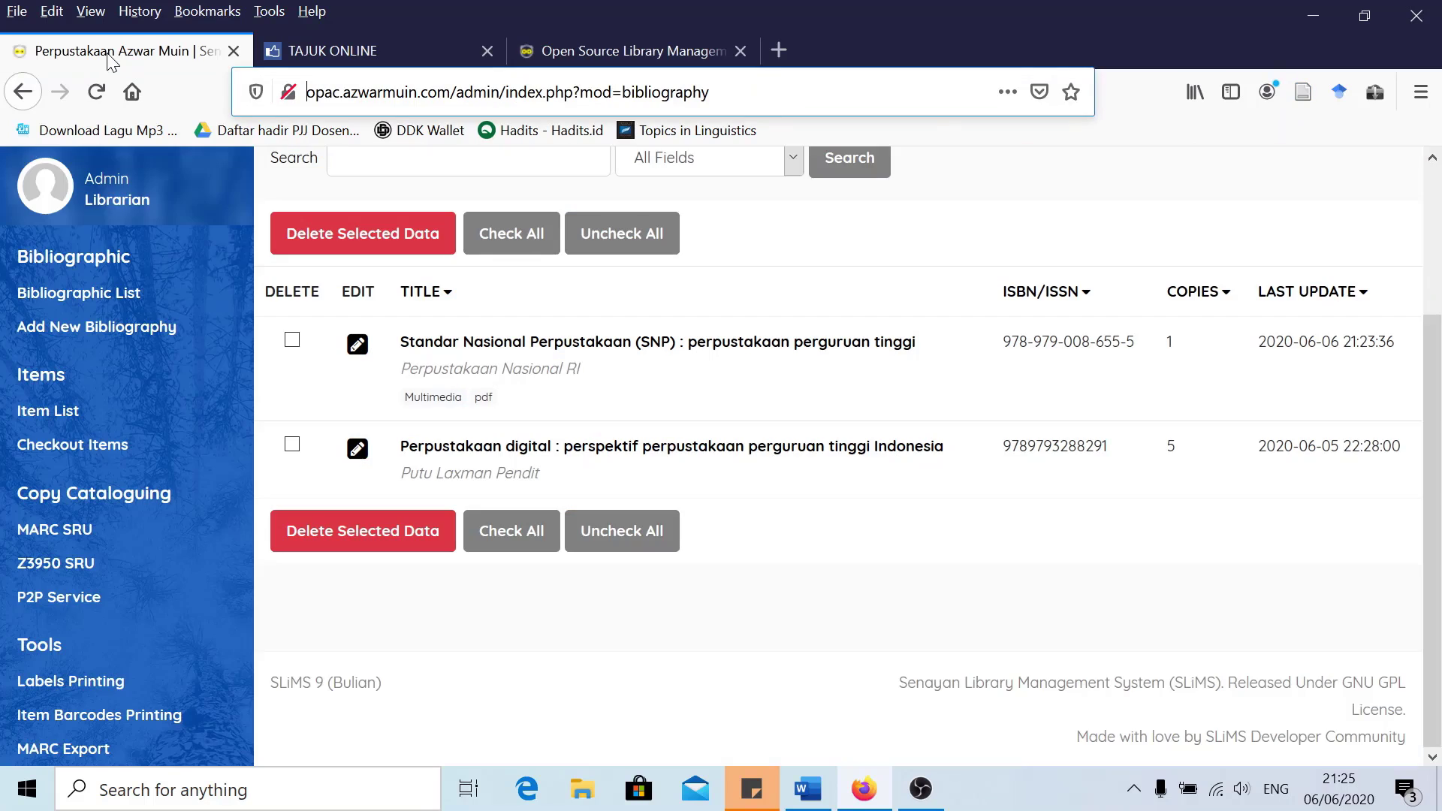
scroll(151, 391, "down", 3)
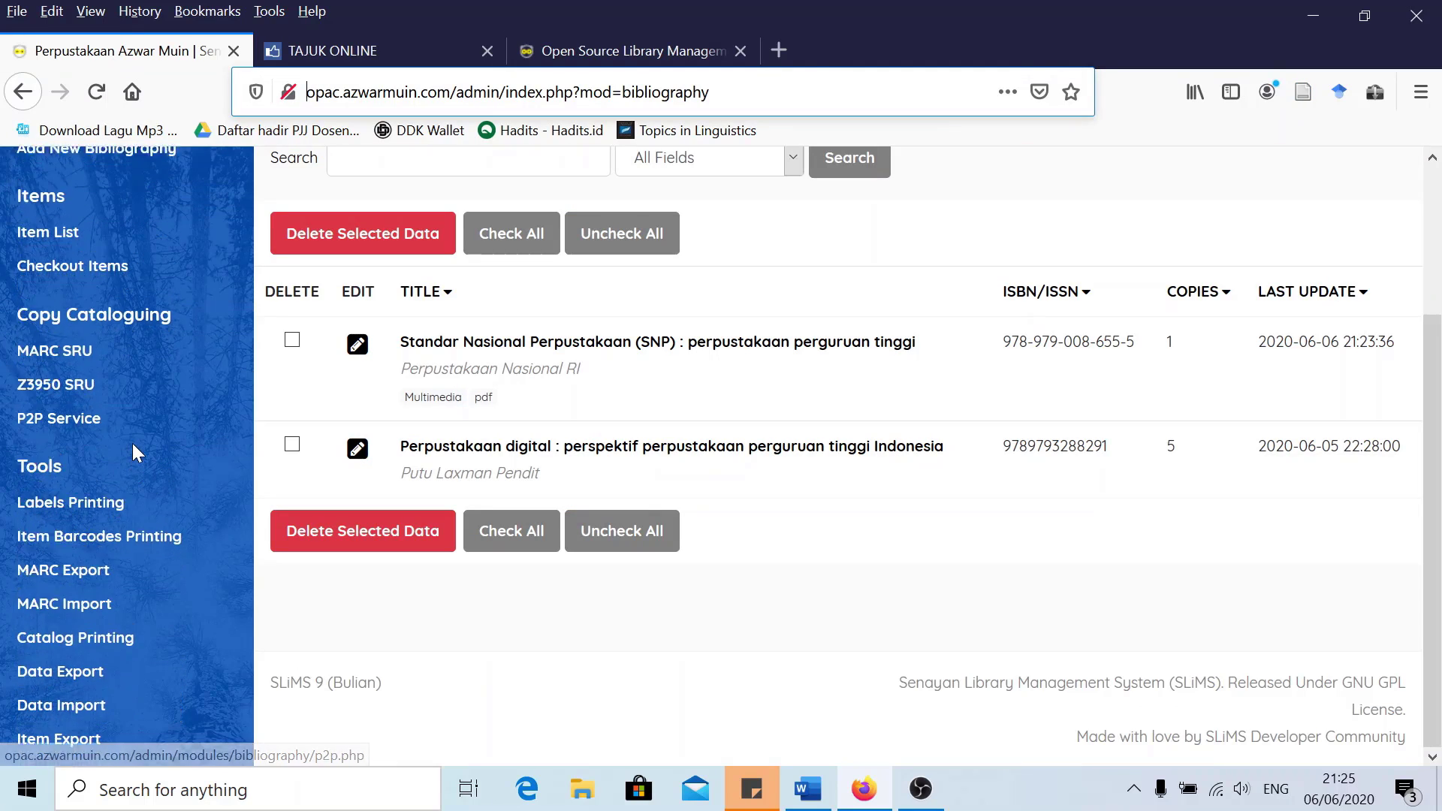
scroll(132, 443, "up", 3)
scroll(83, 466, "down", 2)
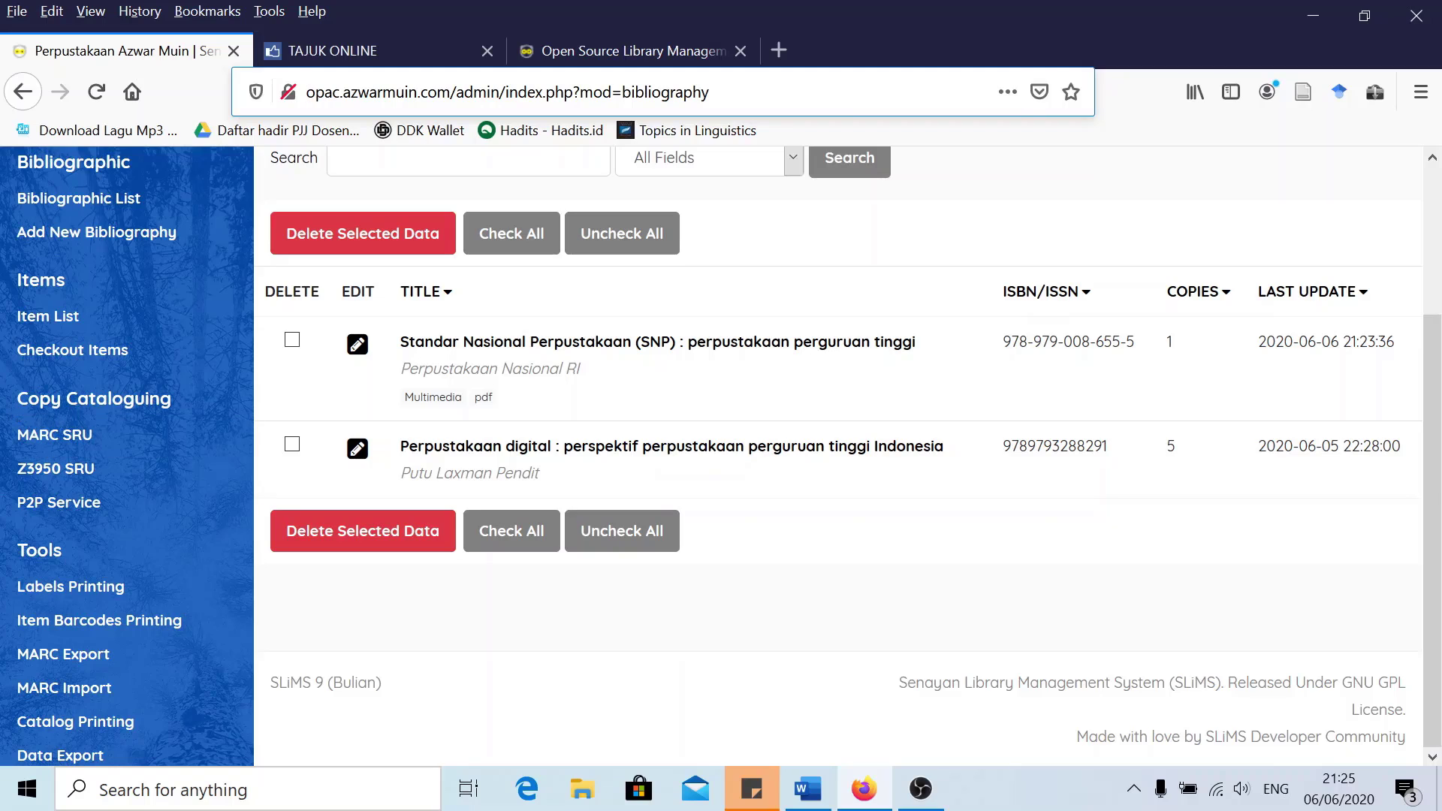
left_click(94, 398)
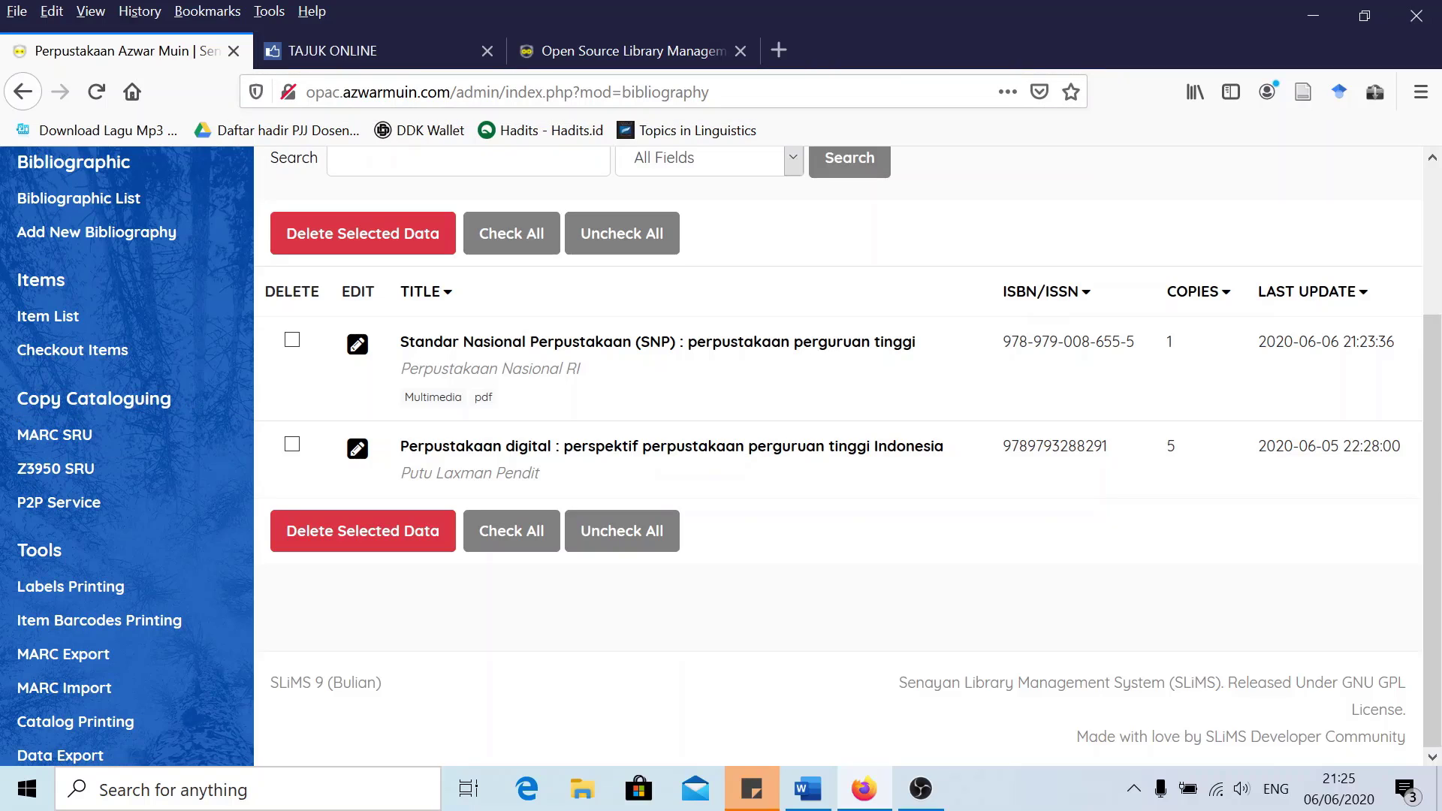
left_click(45, 443)
scroll(240, 426, "up", 2)
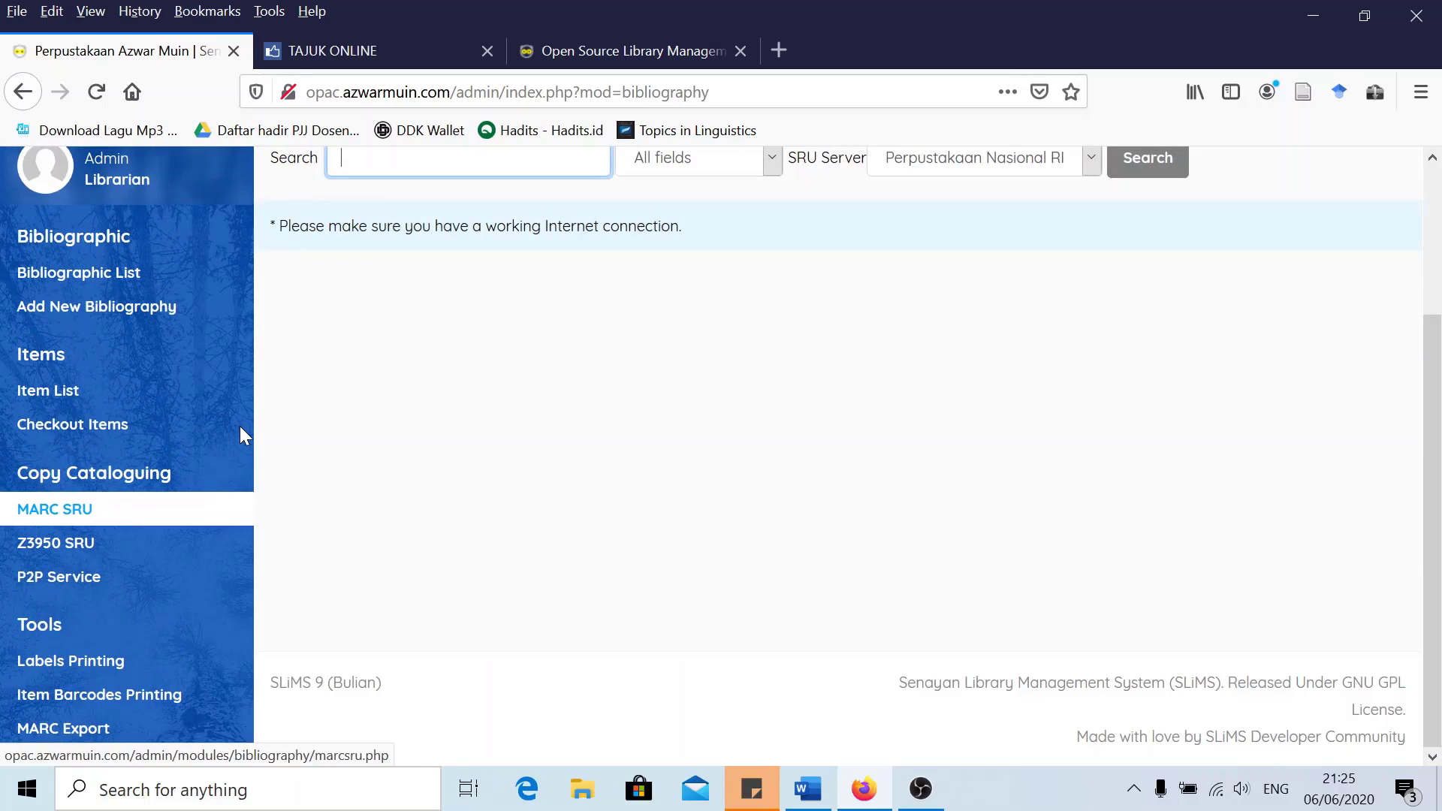
scroll(341, 418, "up", 2)
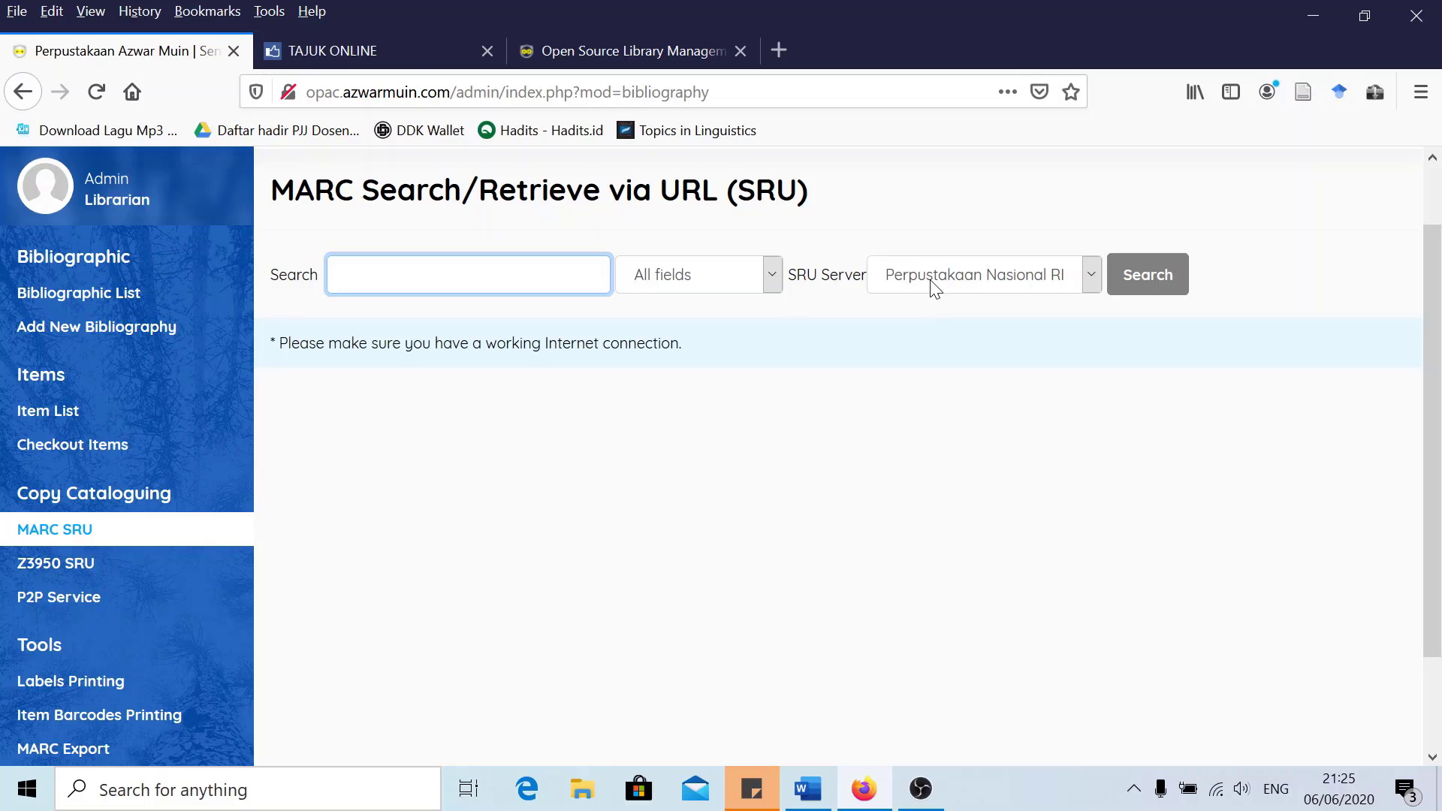
left_click(1018, 277)
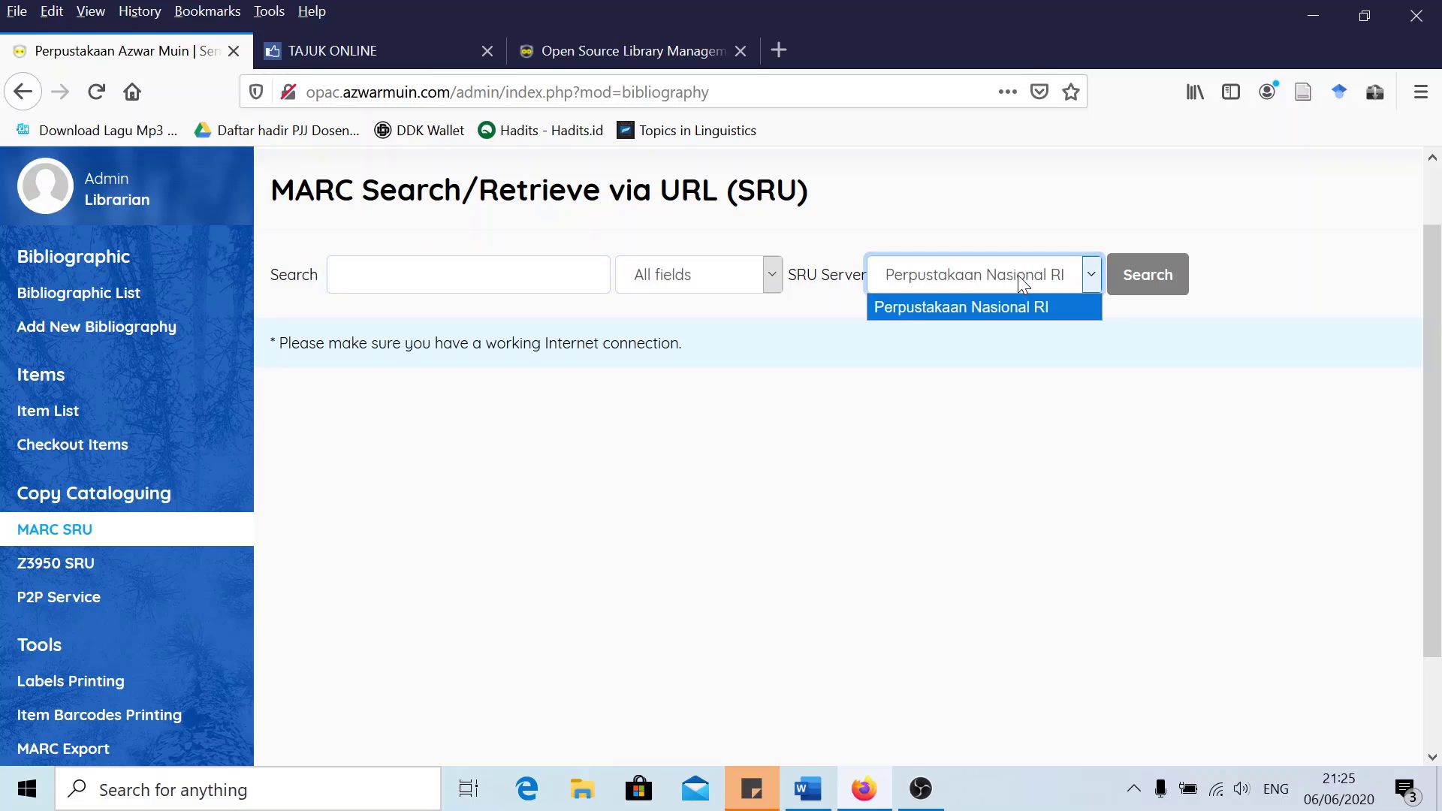
left_click(1018, 276)
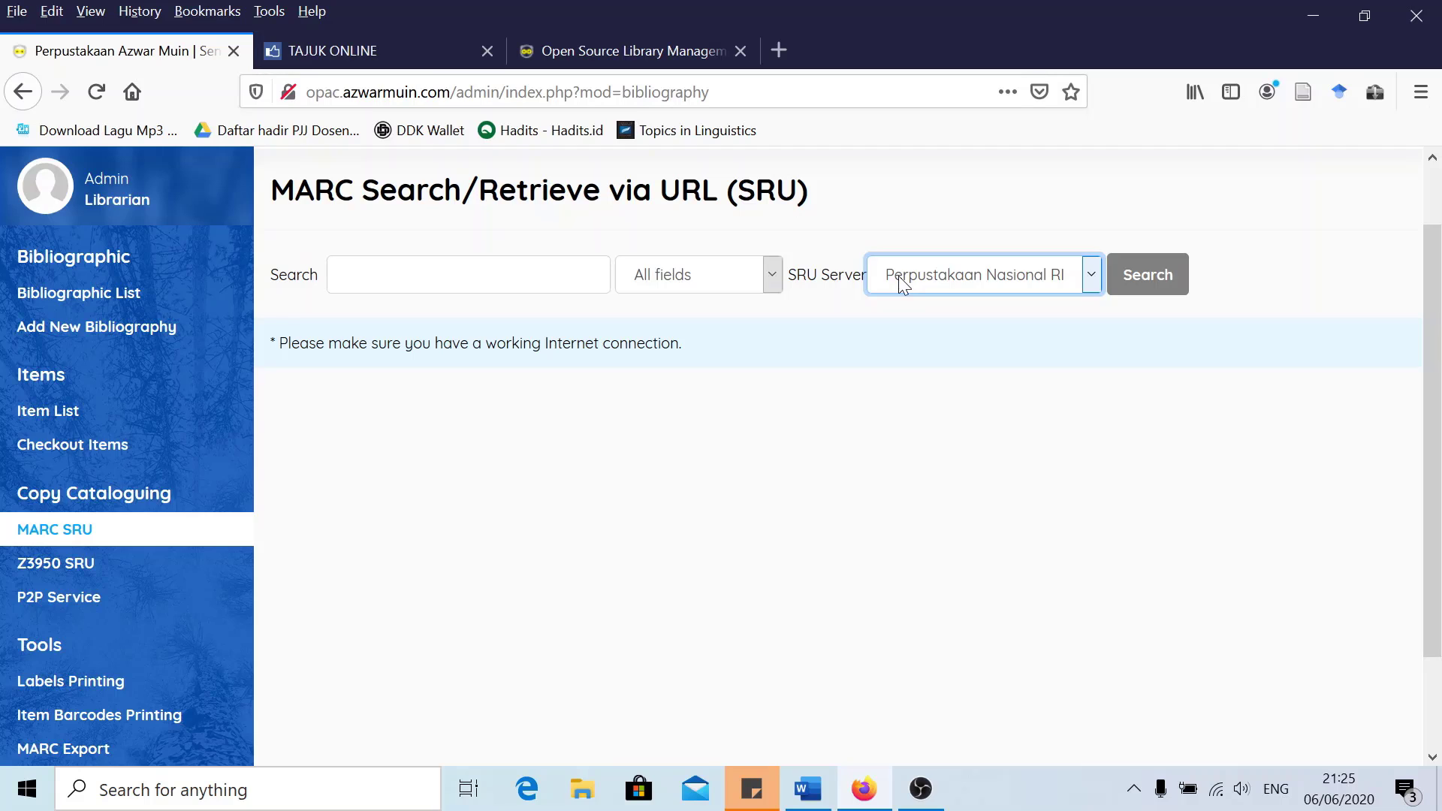
Load opac.perpusnas.go.id in a new tab, then return to the SLiMS MARC SRU tab
left_click(781, 52)
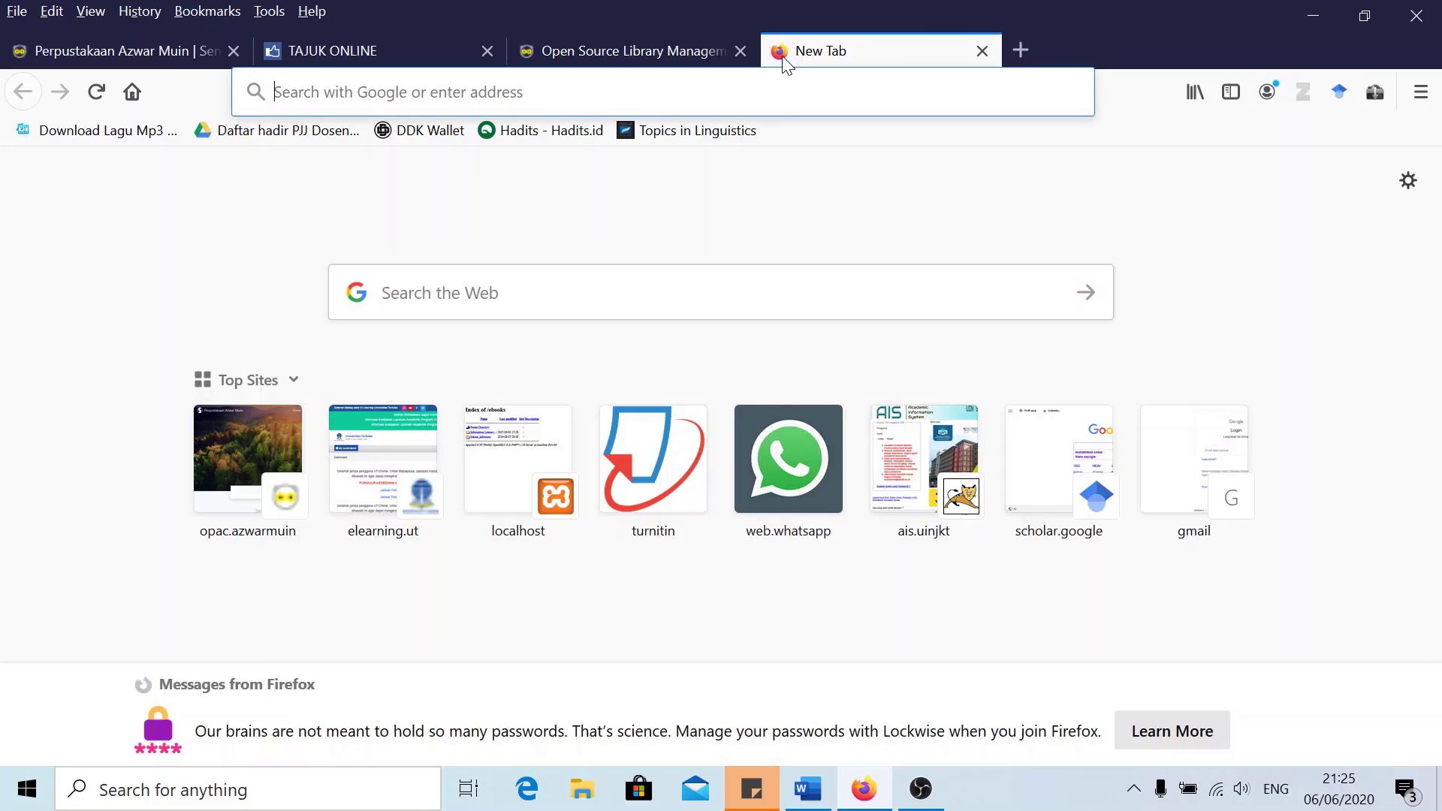
type("opac.")
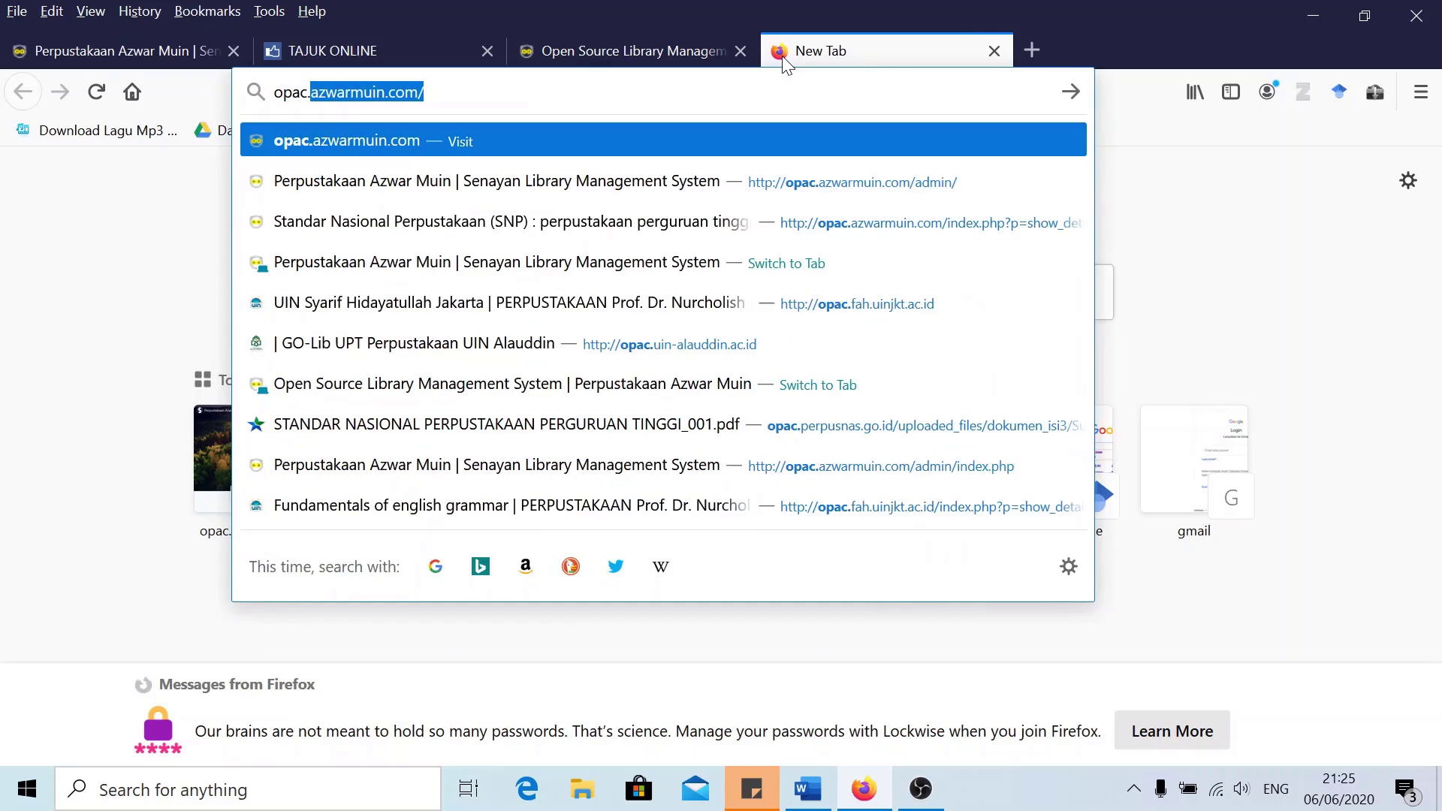
type("perpus")
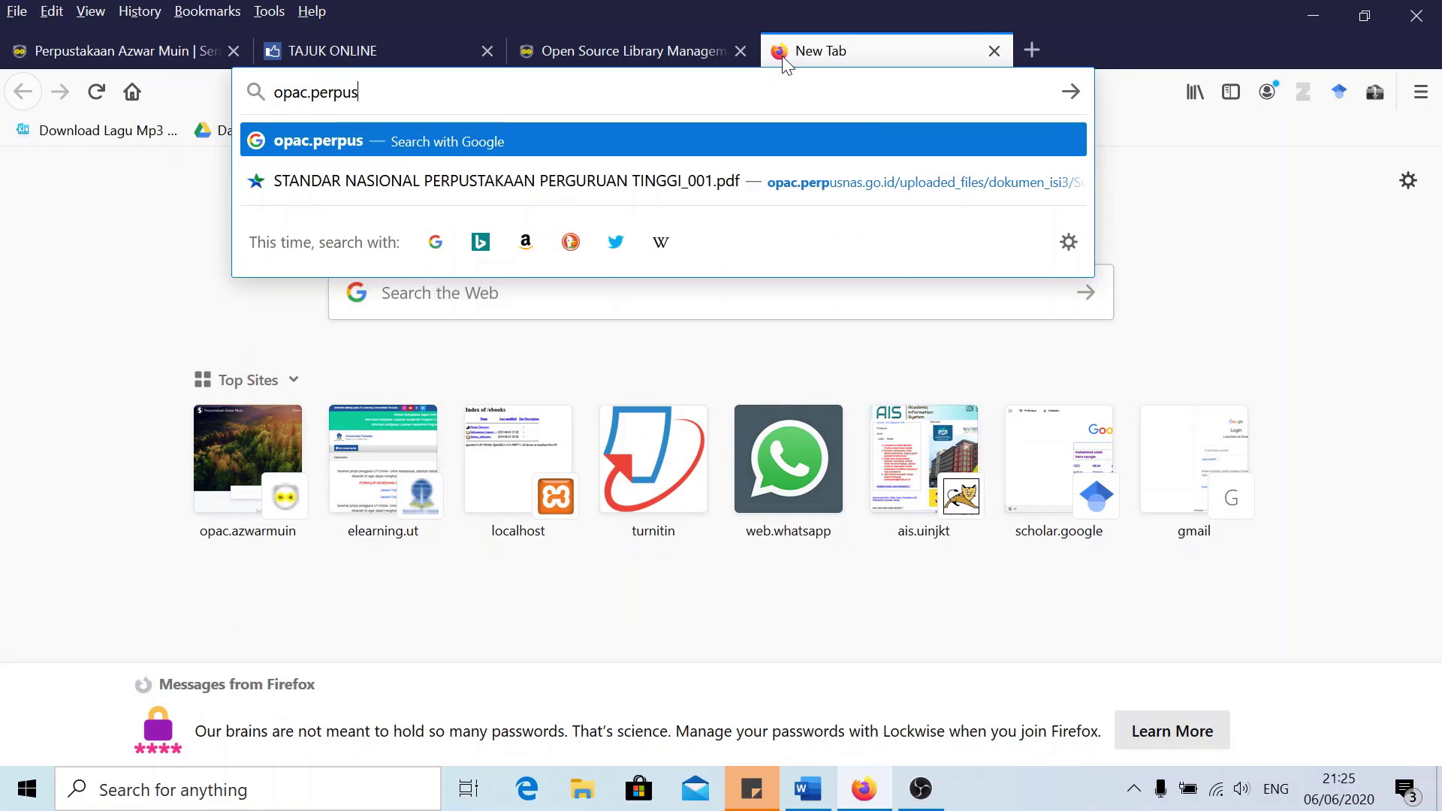
type("nas.g")
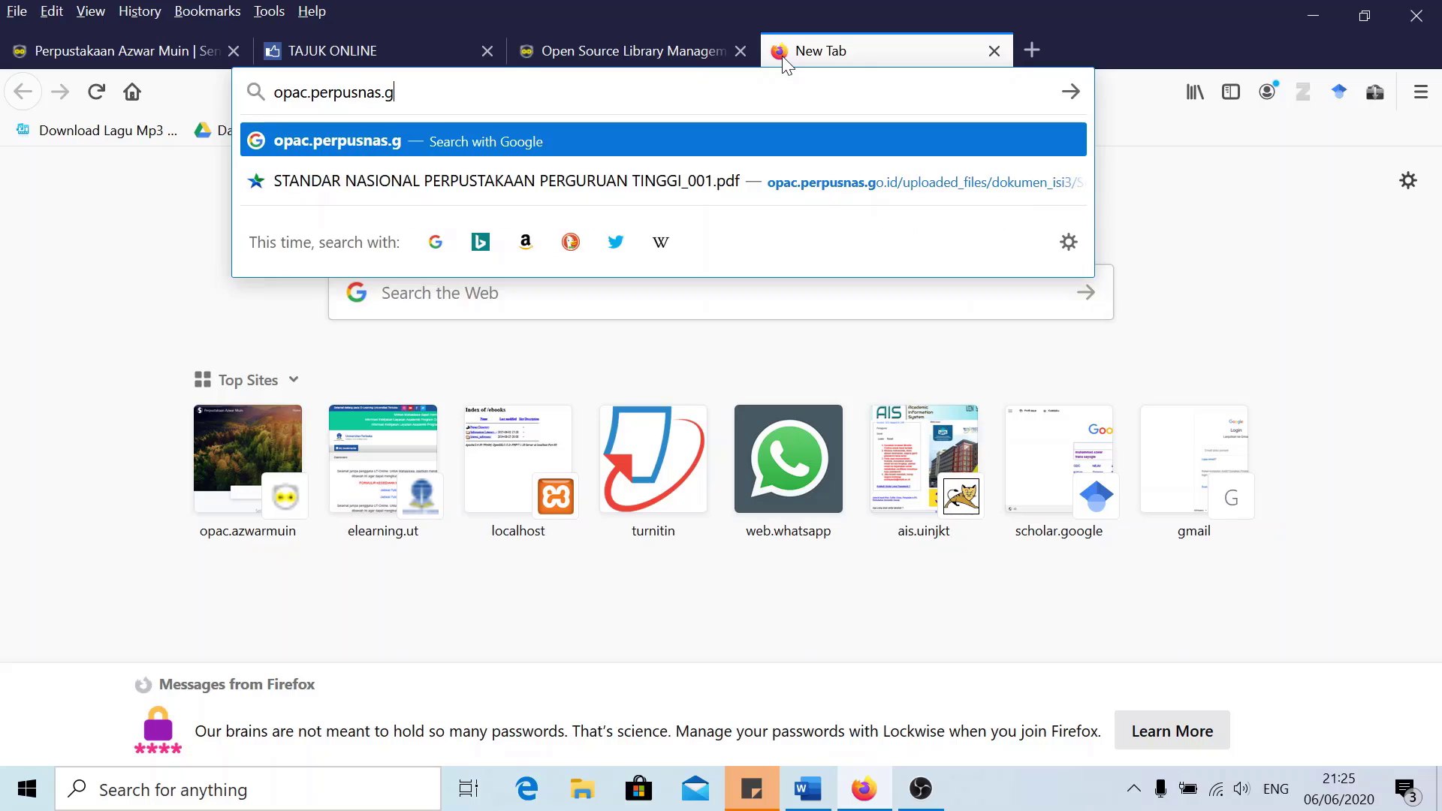
type("o.id")
key("Return")
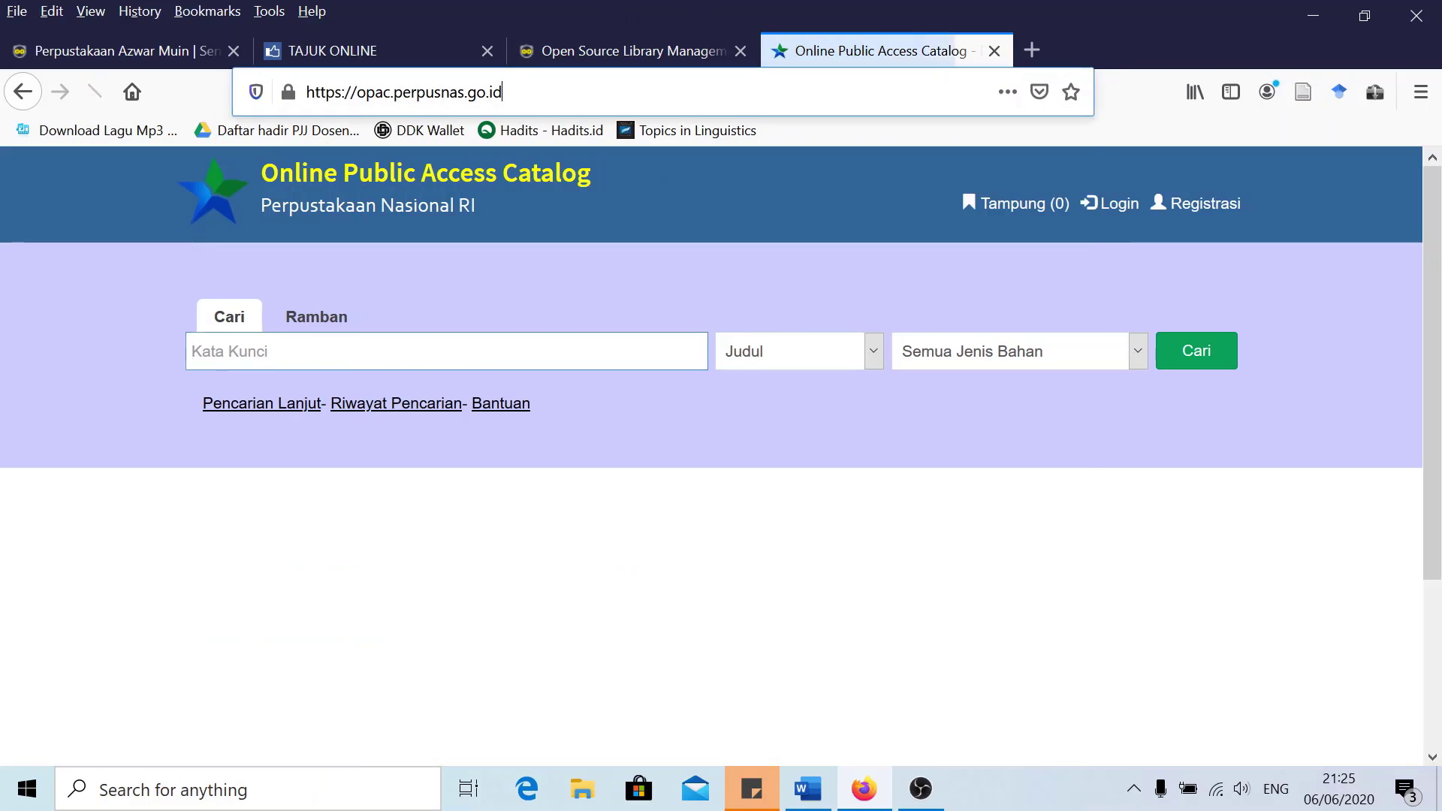
left_click(604, 92)
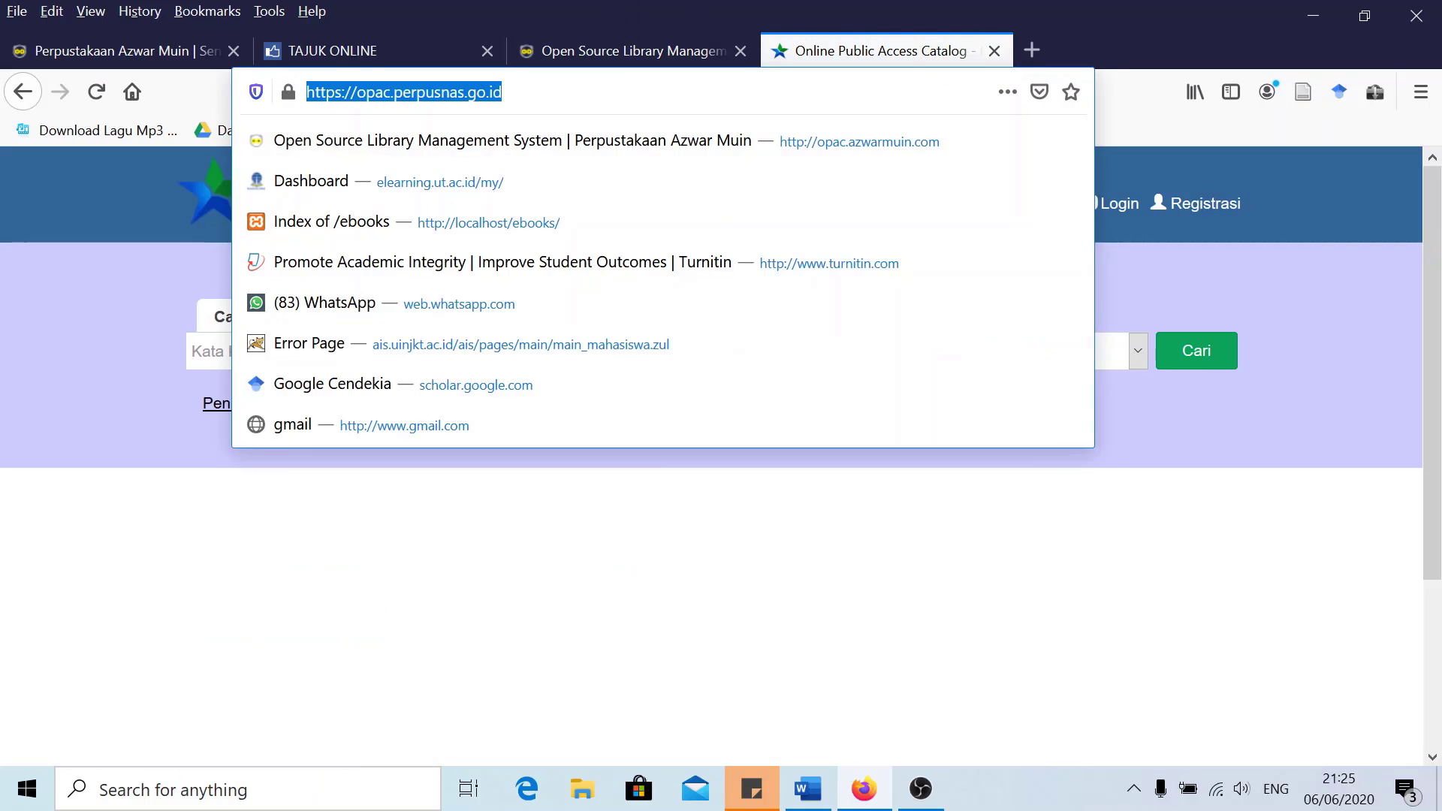
left_click(603, 91)
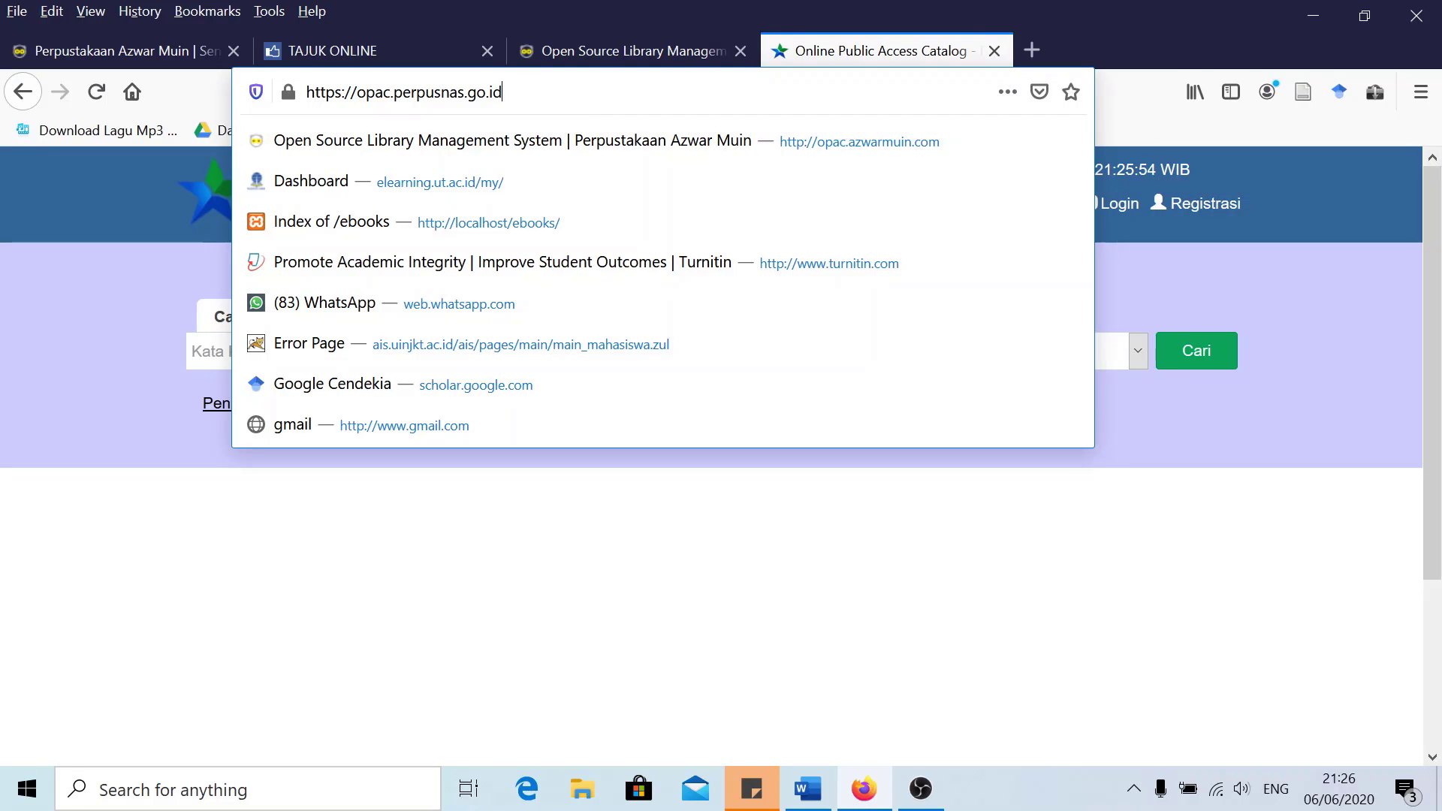
key("Return")
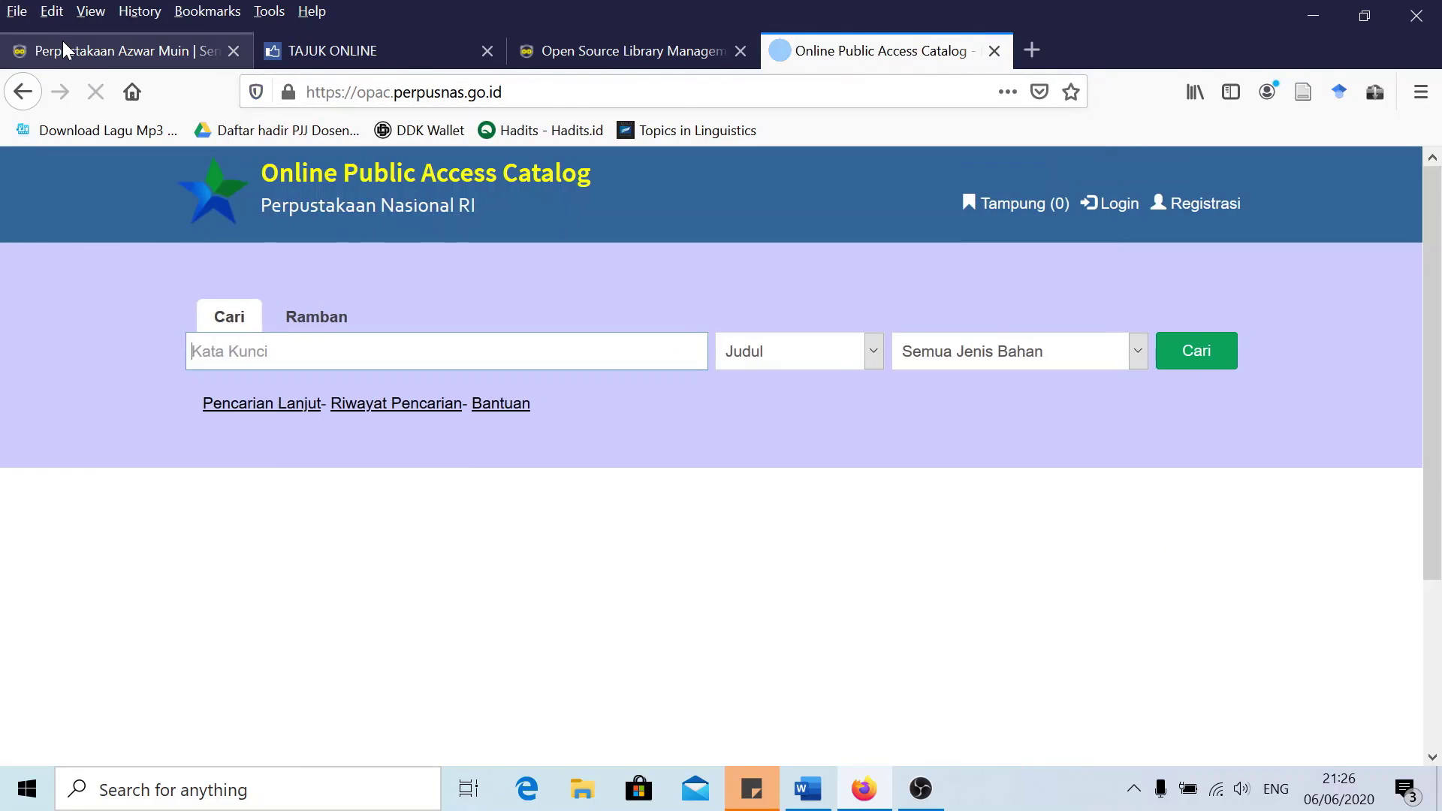
left_click(66, 54)
Check the Z3950 SRU search's server list without changing it, then switch to P2P Service
scroll(197, 440, "down", 2)
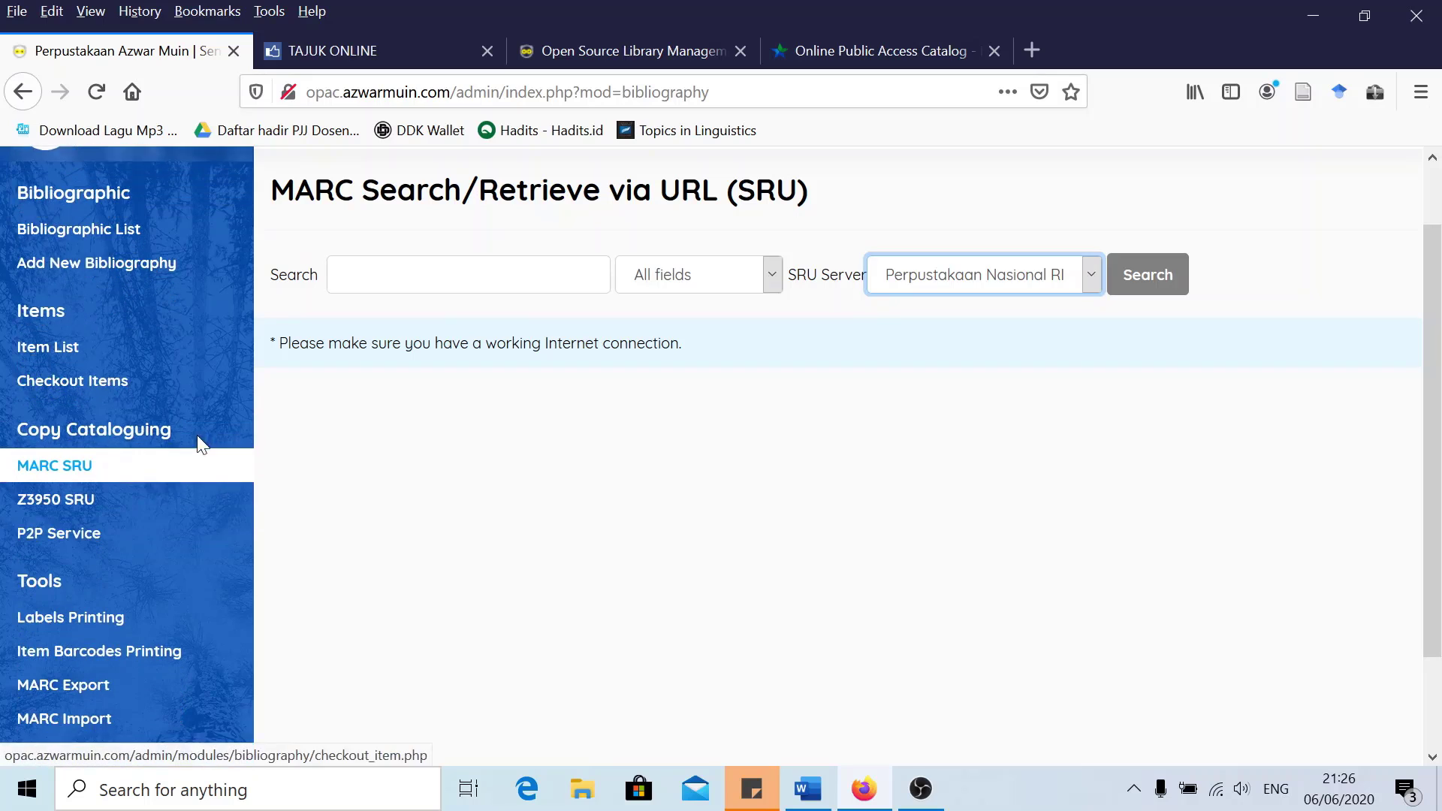
left_click(69, 471)
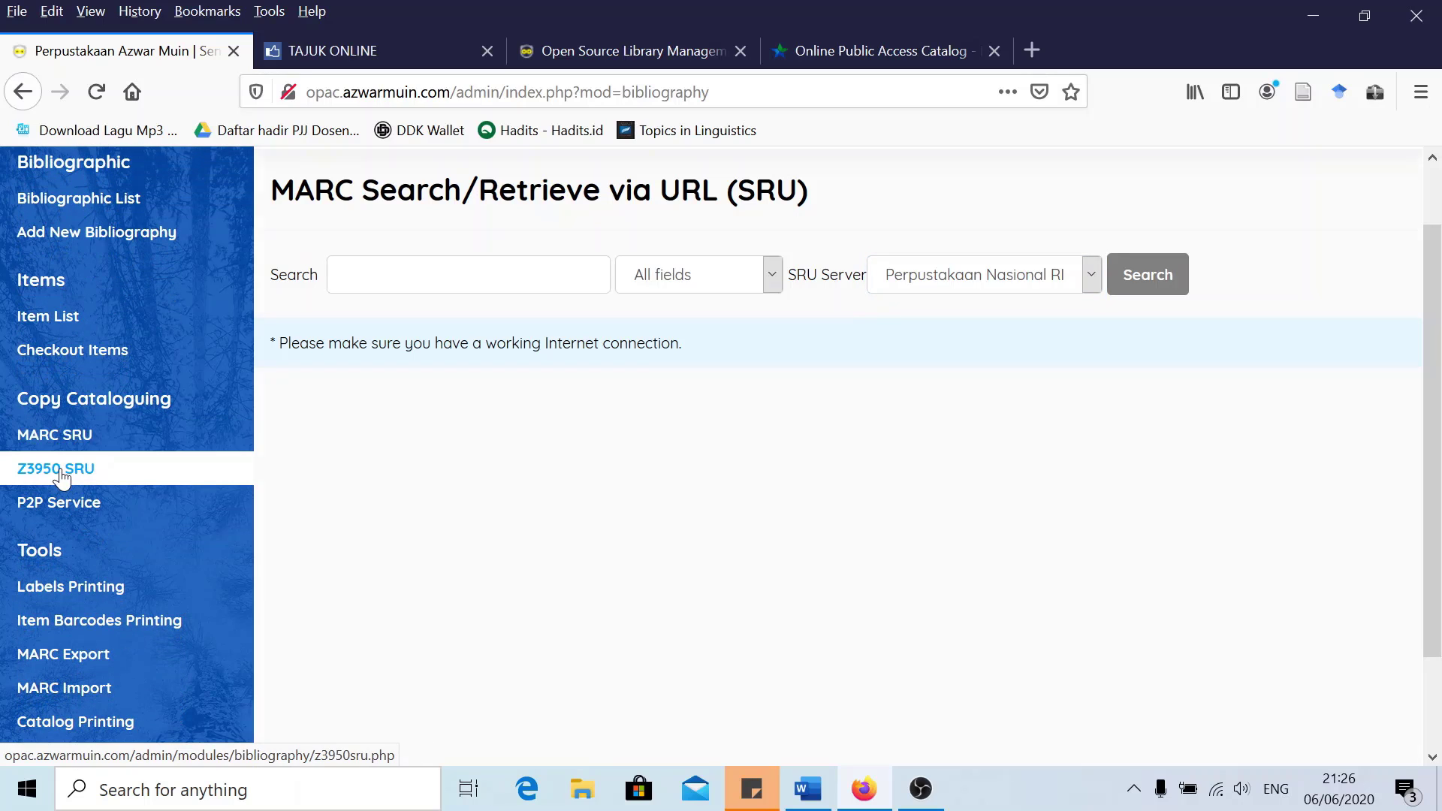
scroll(525, 453, "up", 1)
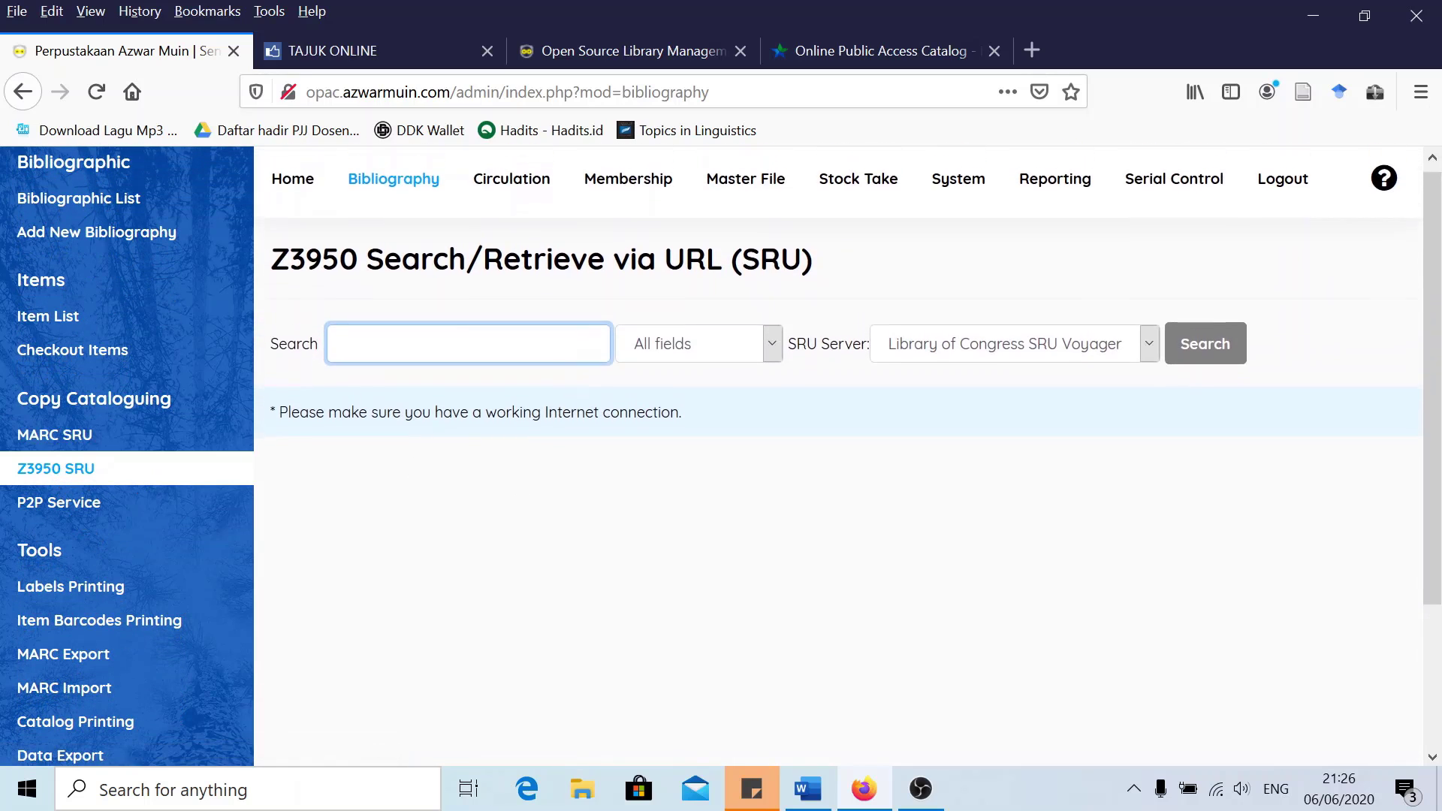
left_click(911, 358)
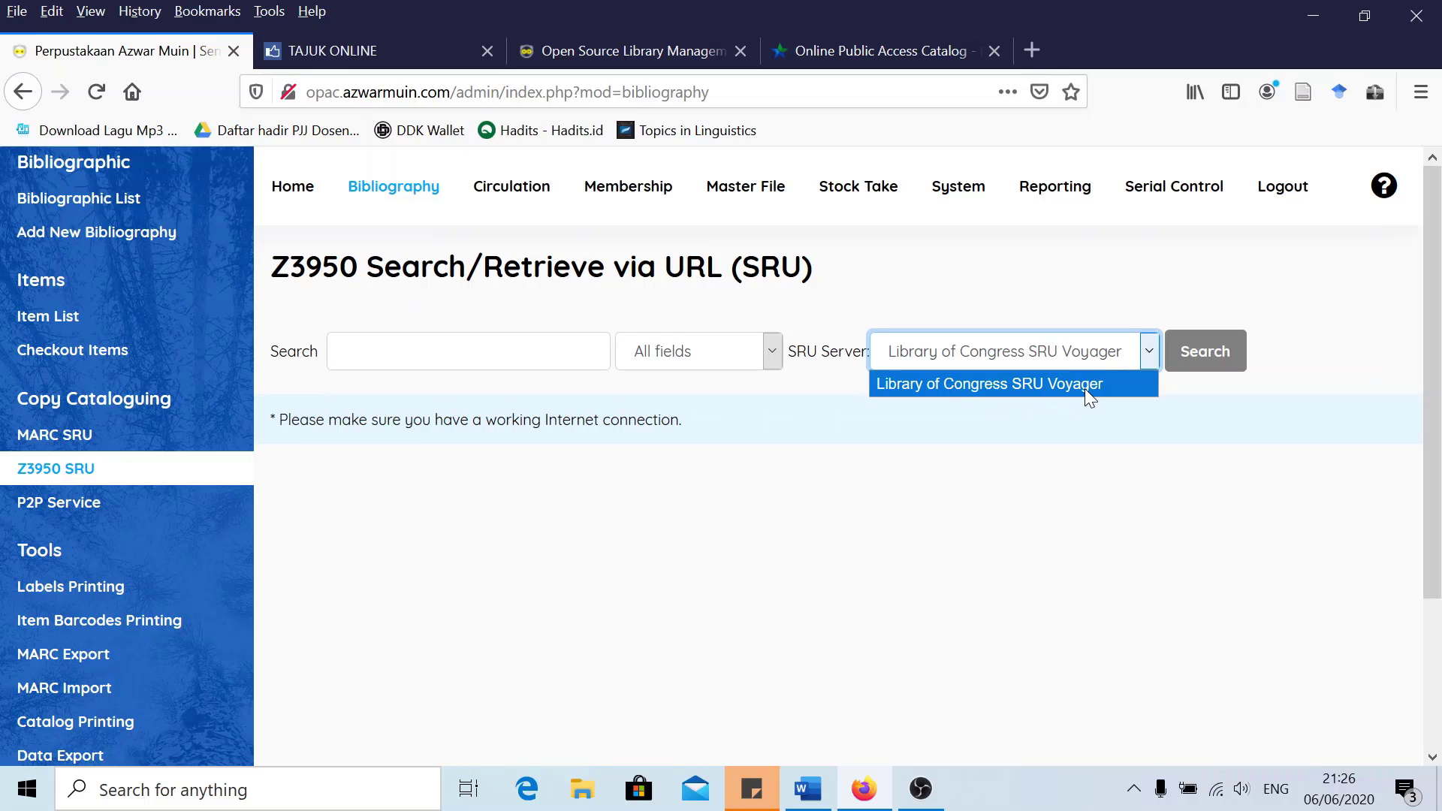
left_click(1007, 415)
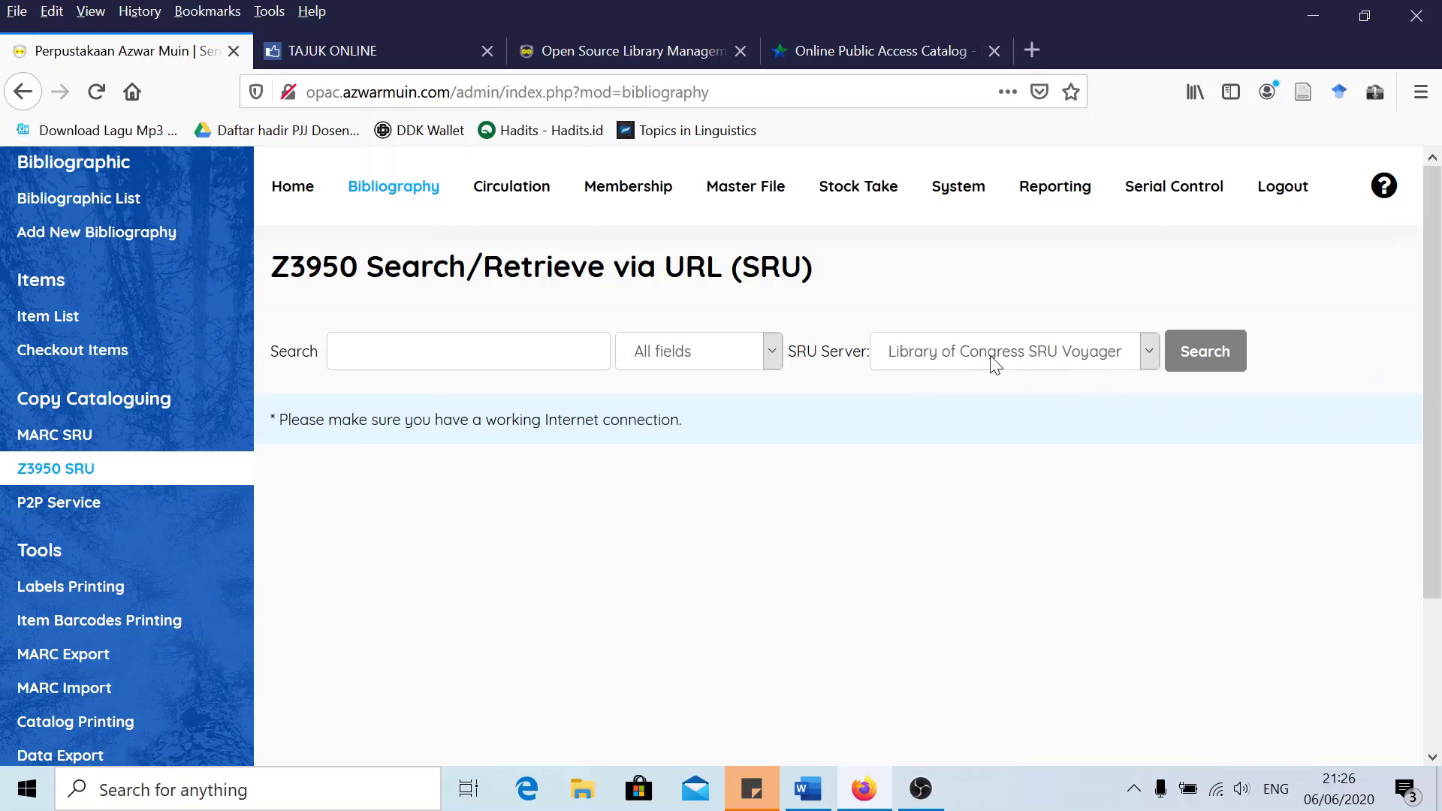
left_click(468, 350)
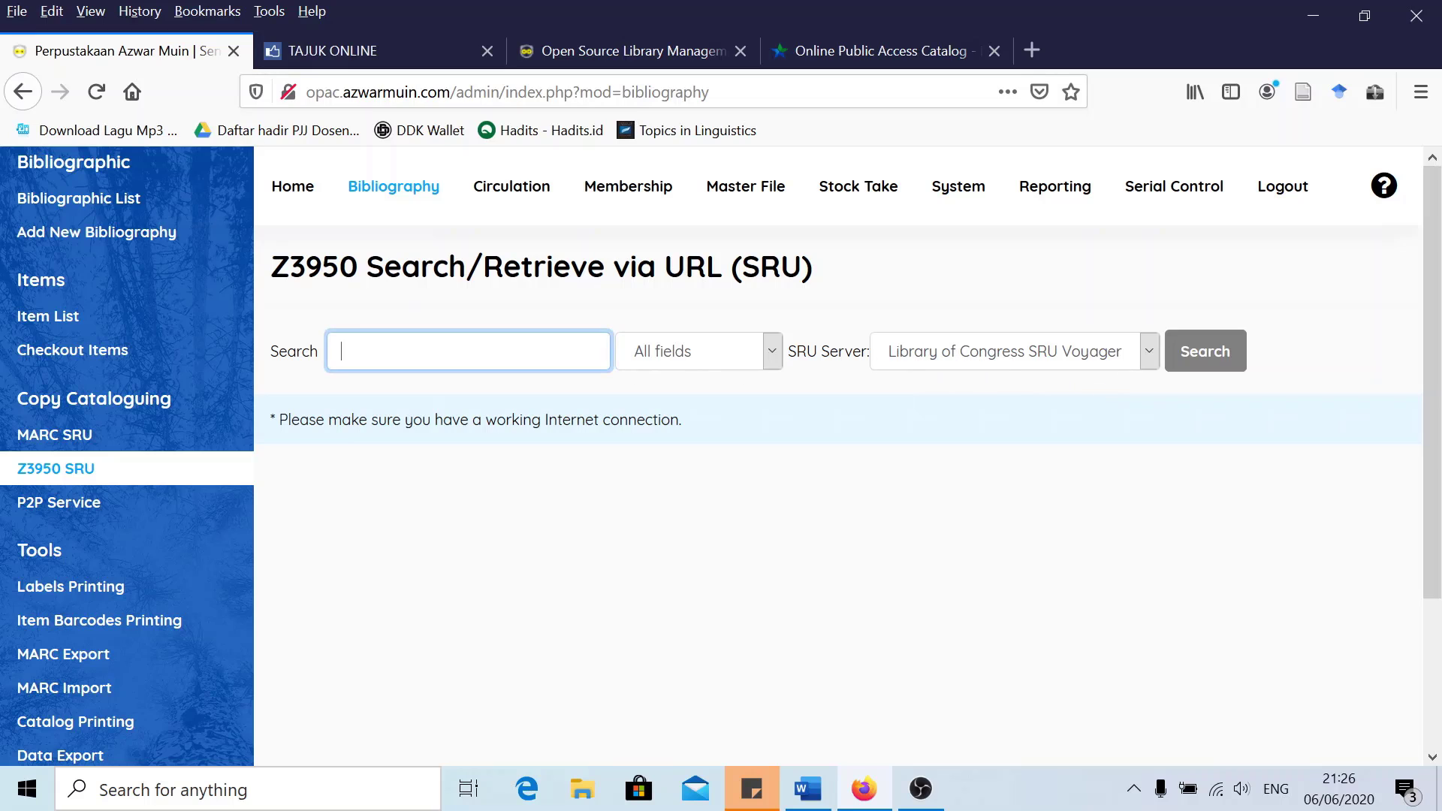
left_click(46, 504)
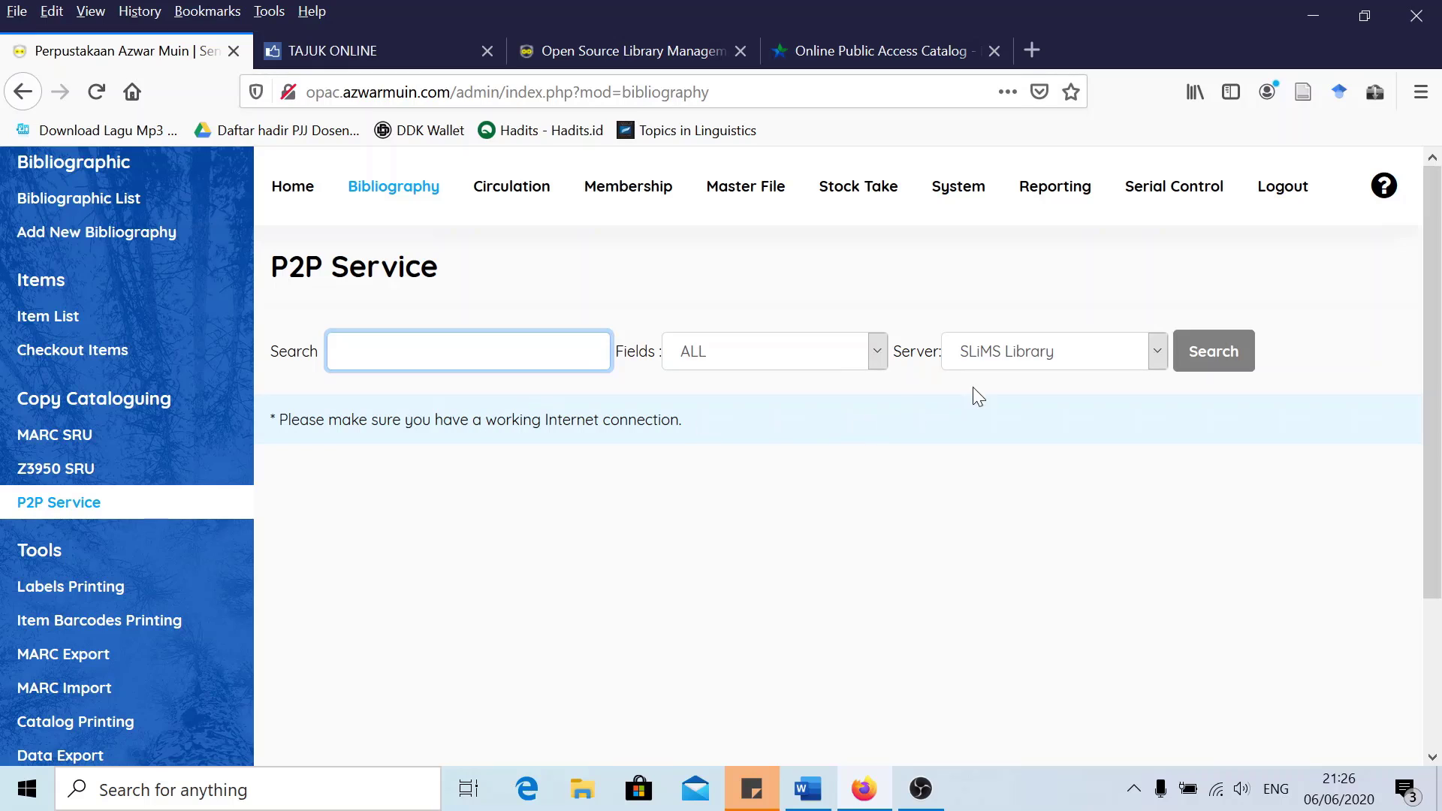
Review the P2P server choices, keeping SLiMS Library as the server
left_click(1004, 351)
left_click(1004, 352)
left_click(341, 351)
left_click(993, 359)
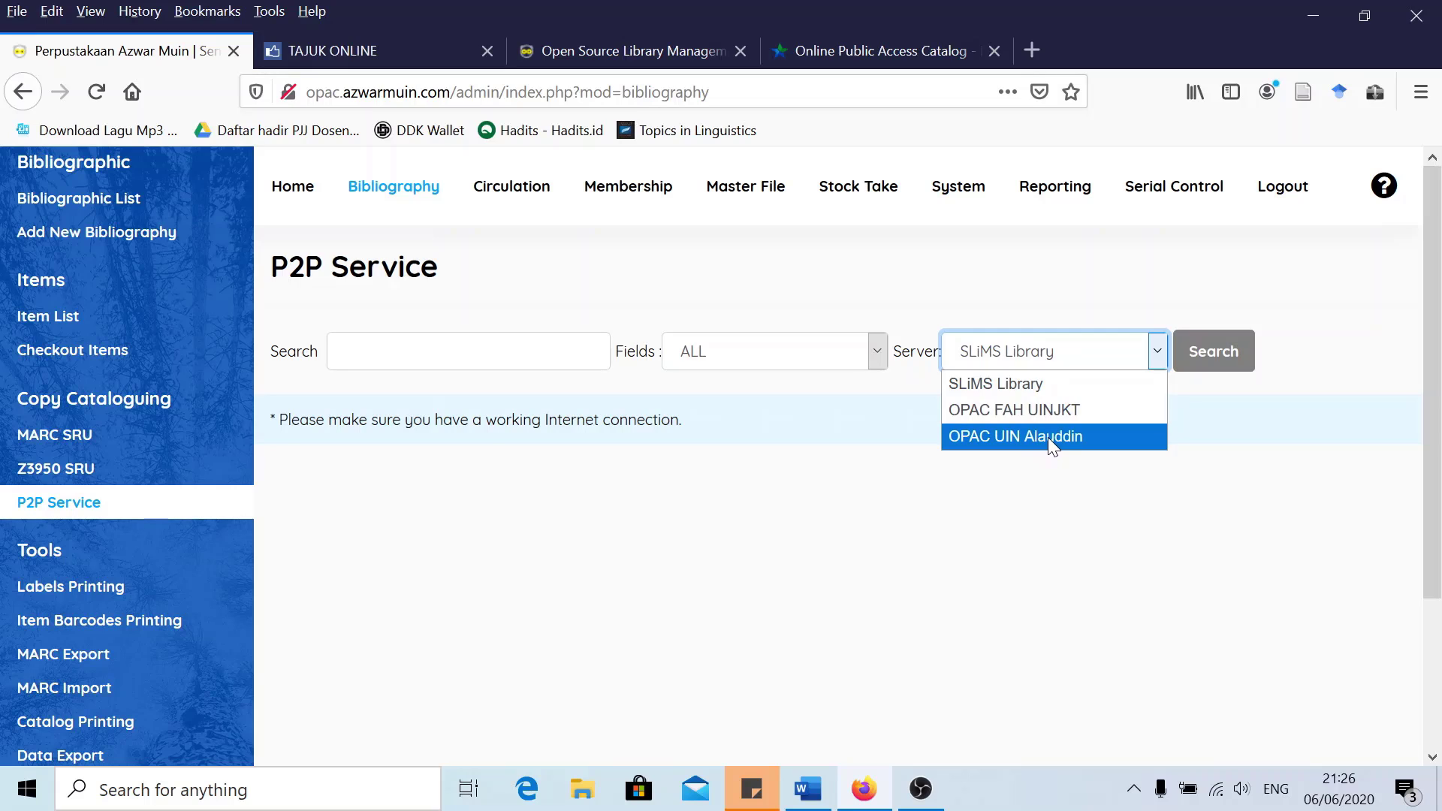
left_click(1117, 479)
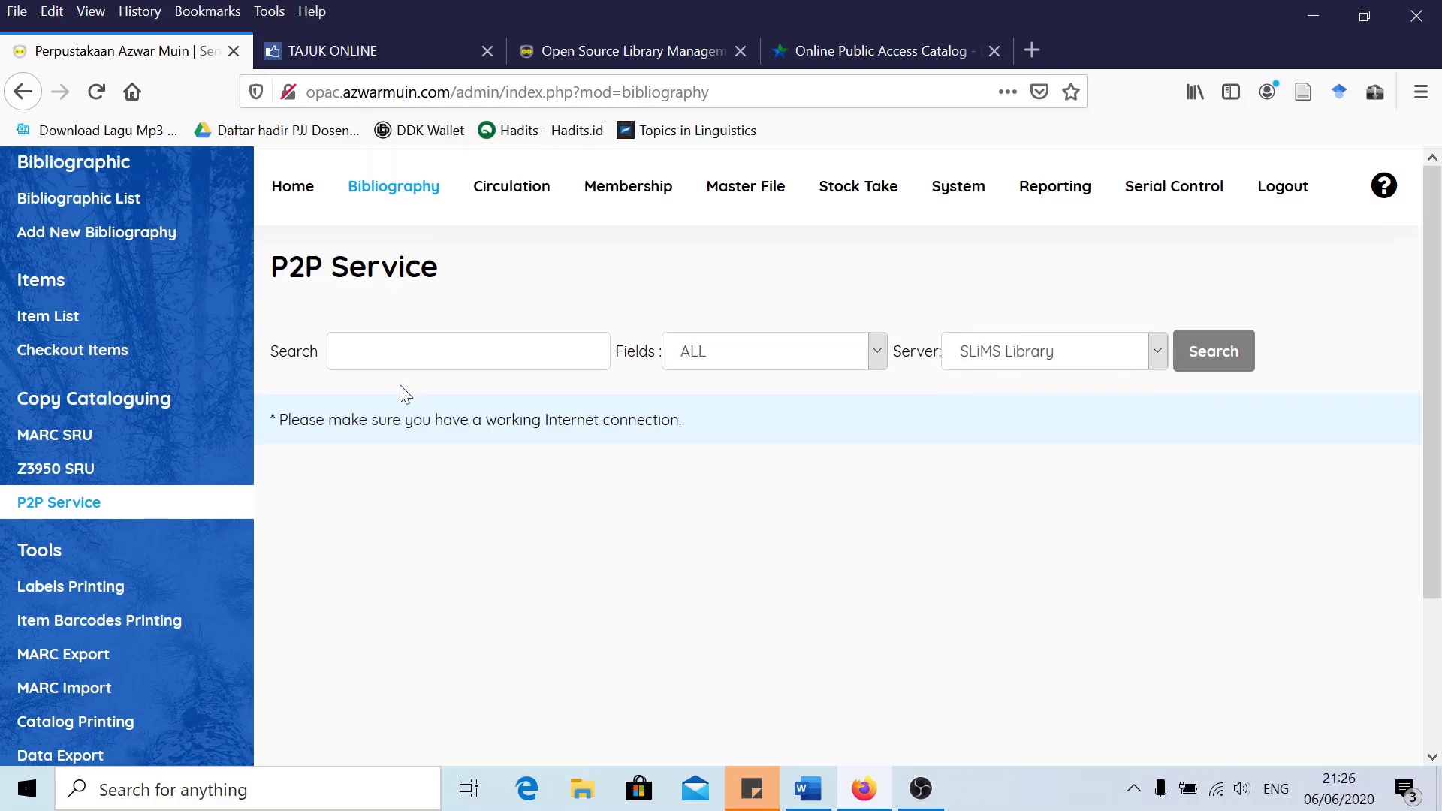
left_click(398, 359)
Return to the MARC SRU search page and focus its empty Search field
left_click(52, 439)
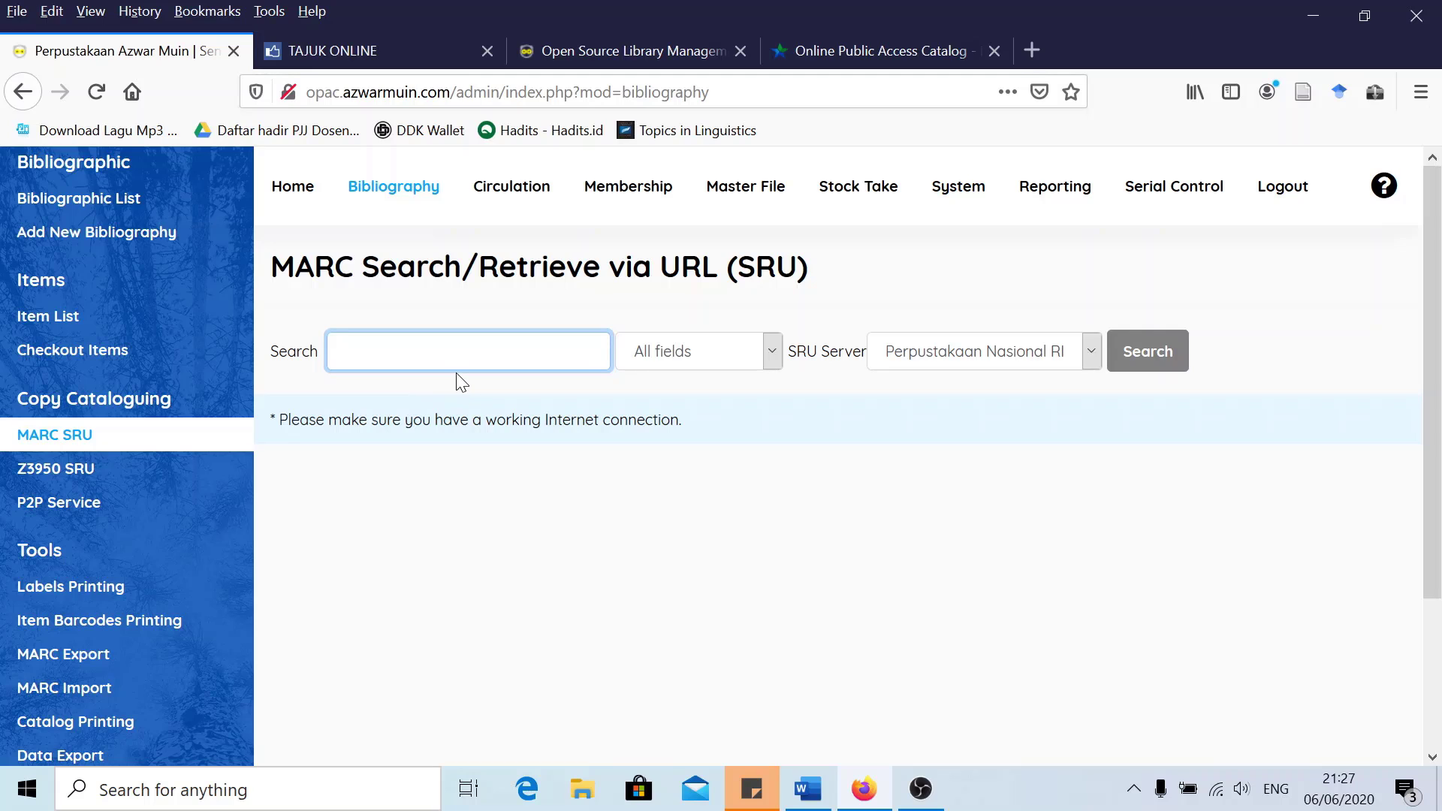
left_click(96, 467)
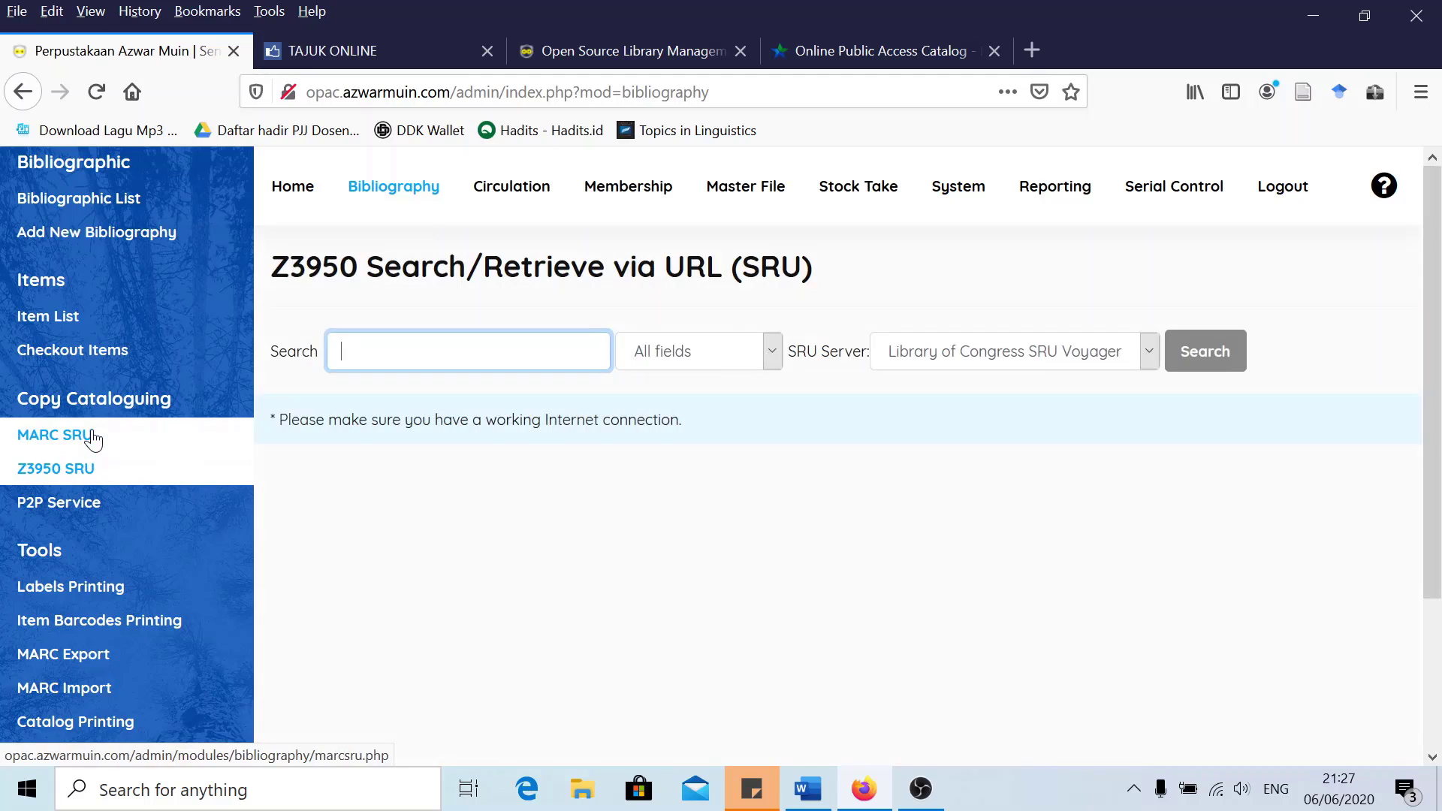
left_click(93, 440)
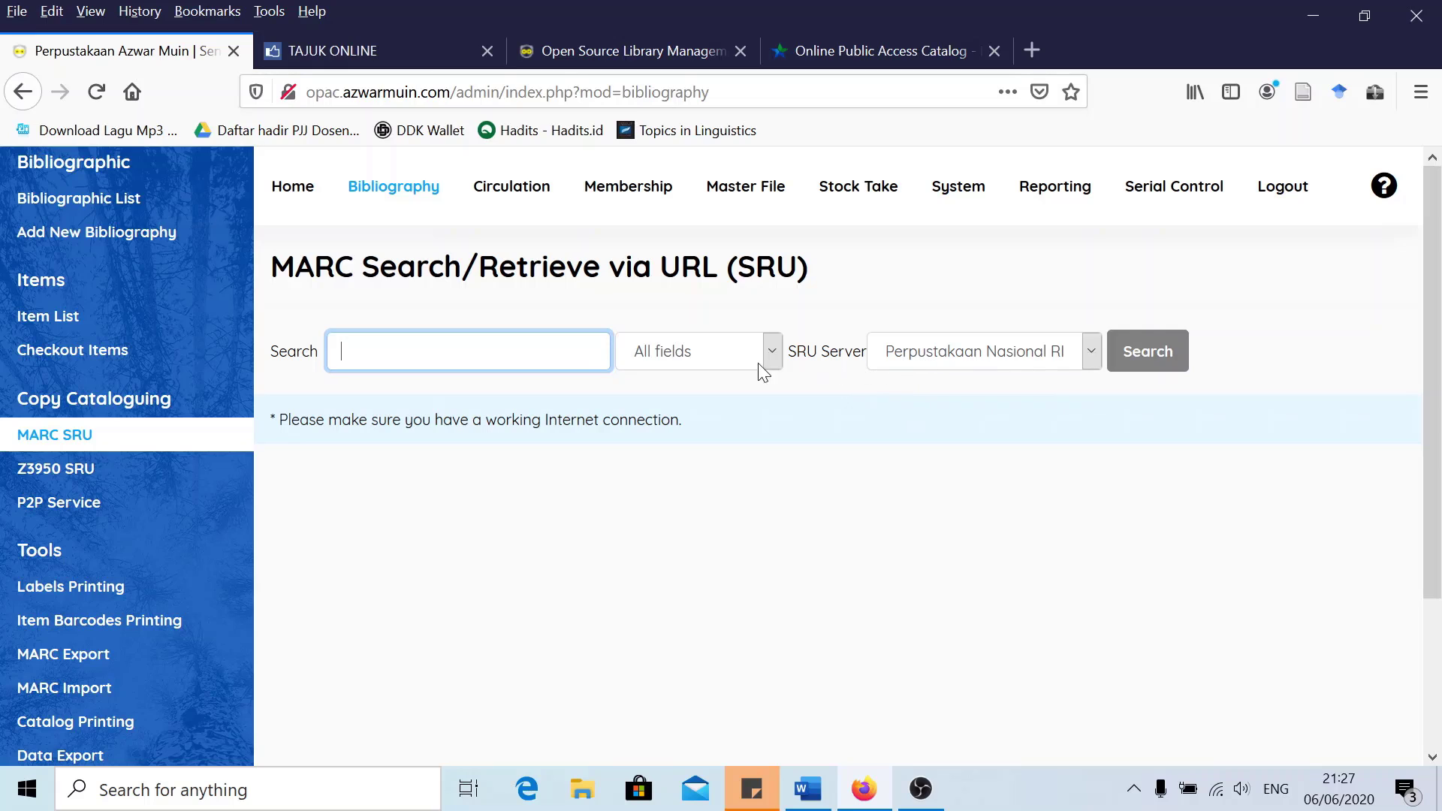
left_click(335, 351)
key("Escape")
Search the national library OPAC for 'membangun perpustakaan digital' and review the result
left_click(898, 47)
key("Down")
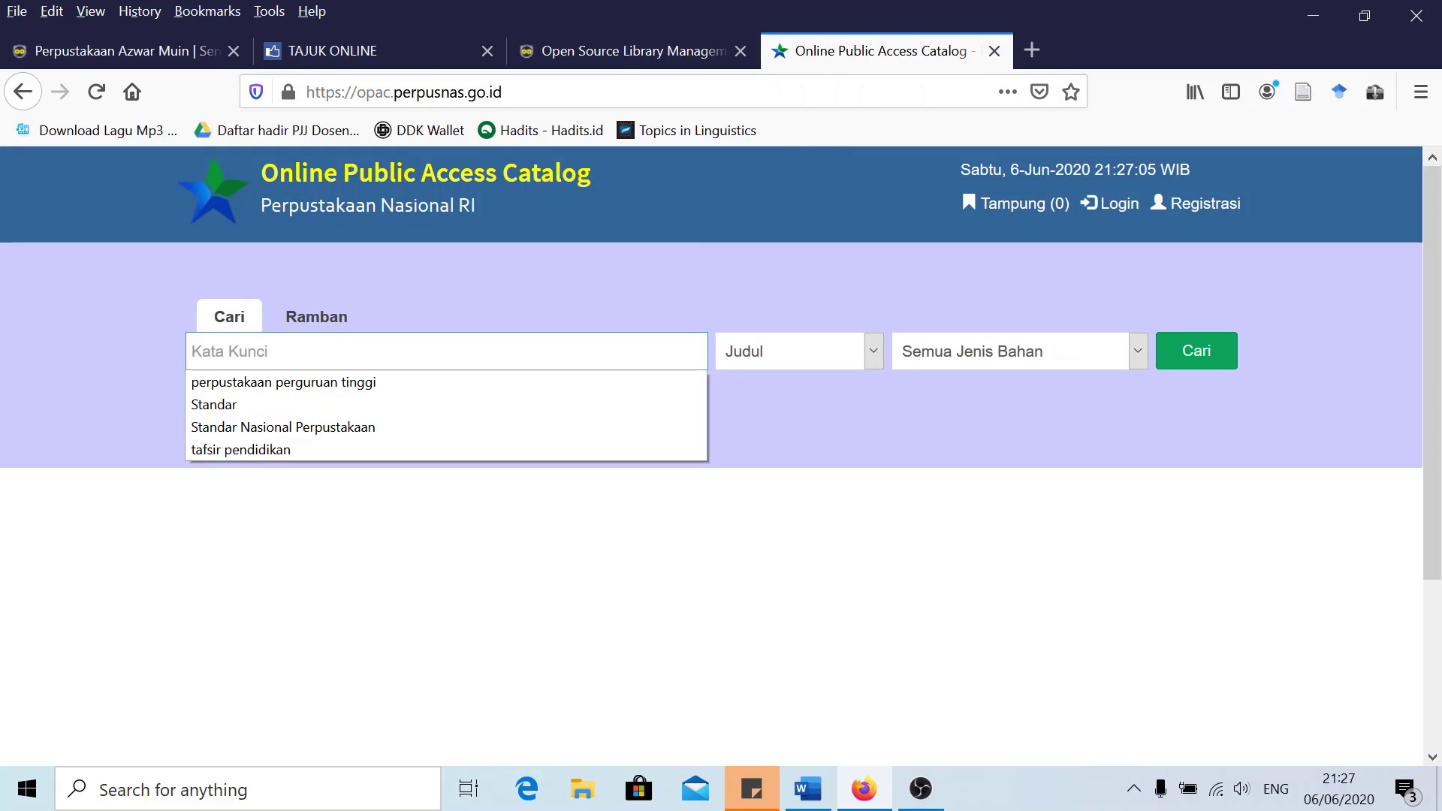
key("Escape")
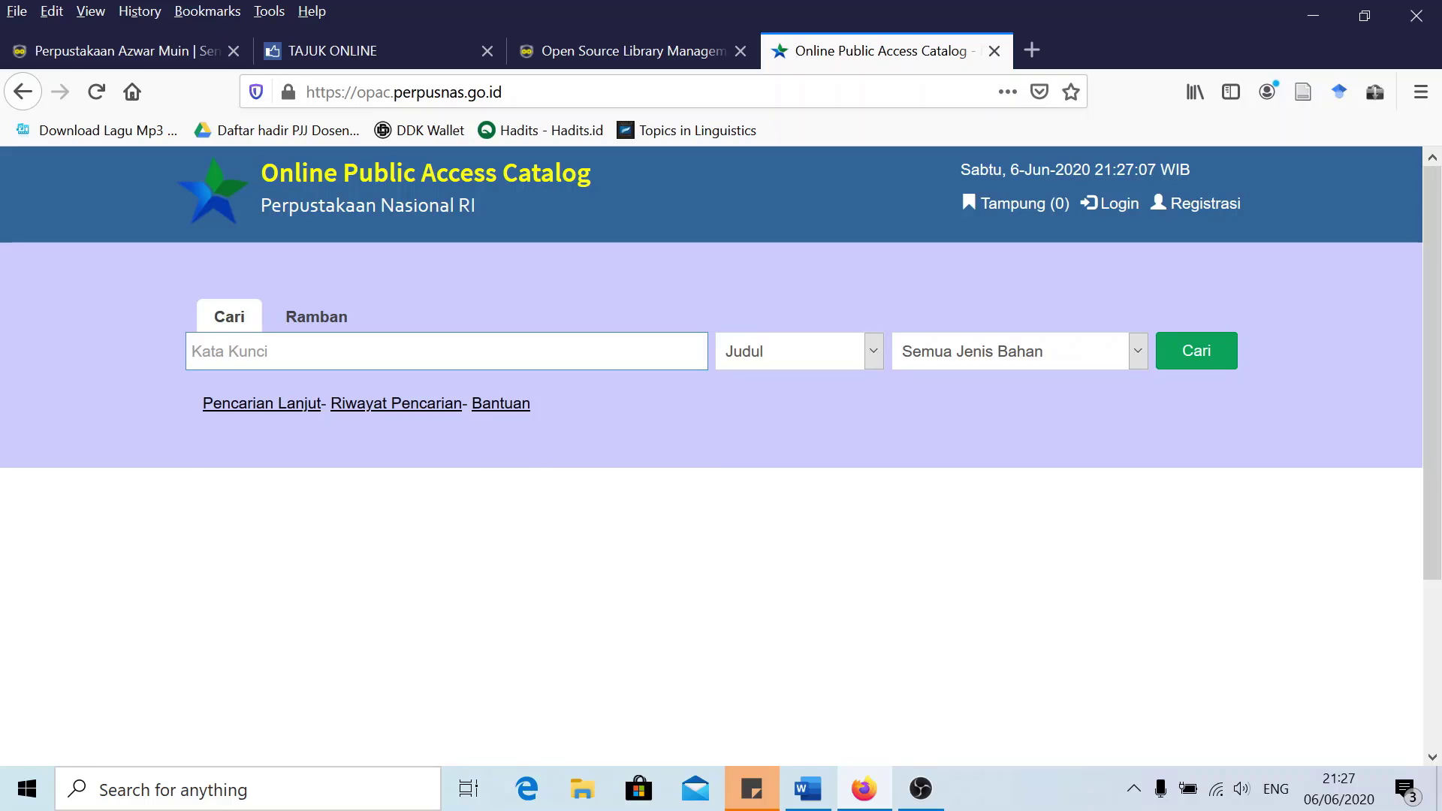
type("membangun perp")
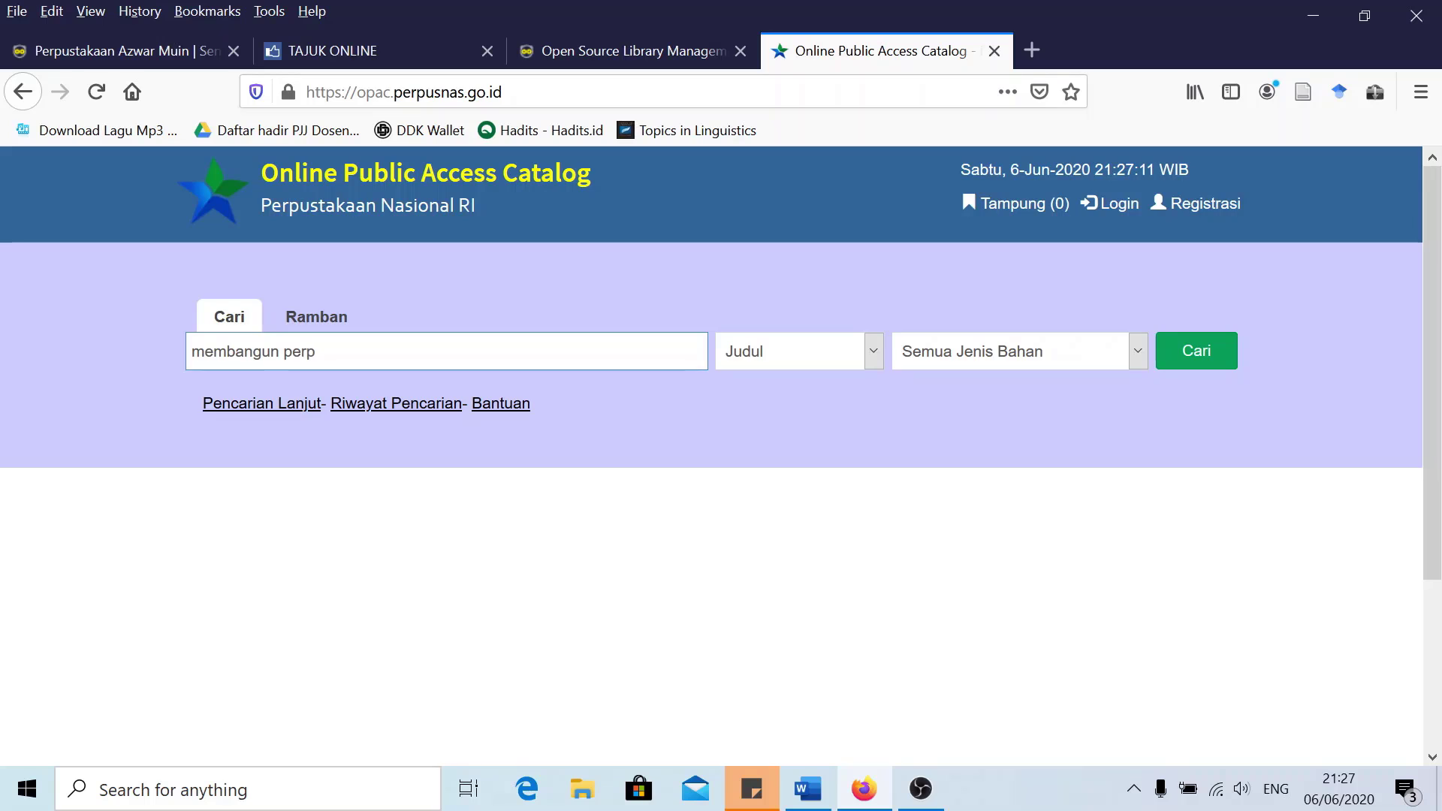
type("ustakaan digital")
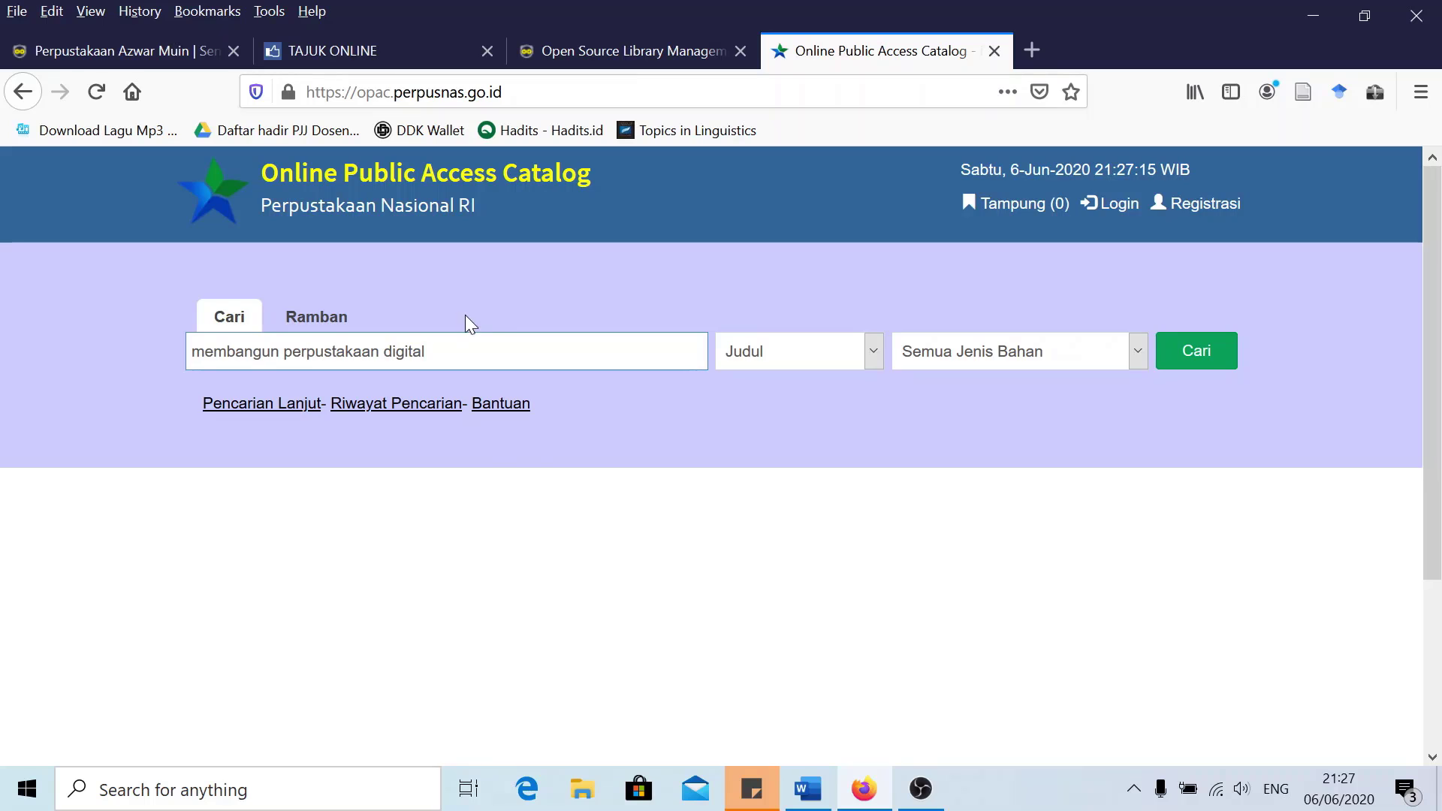
left_click(1194, 362)
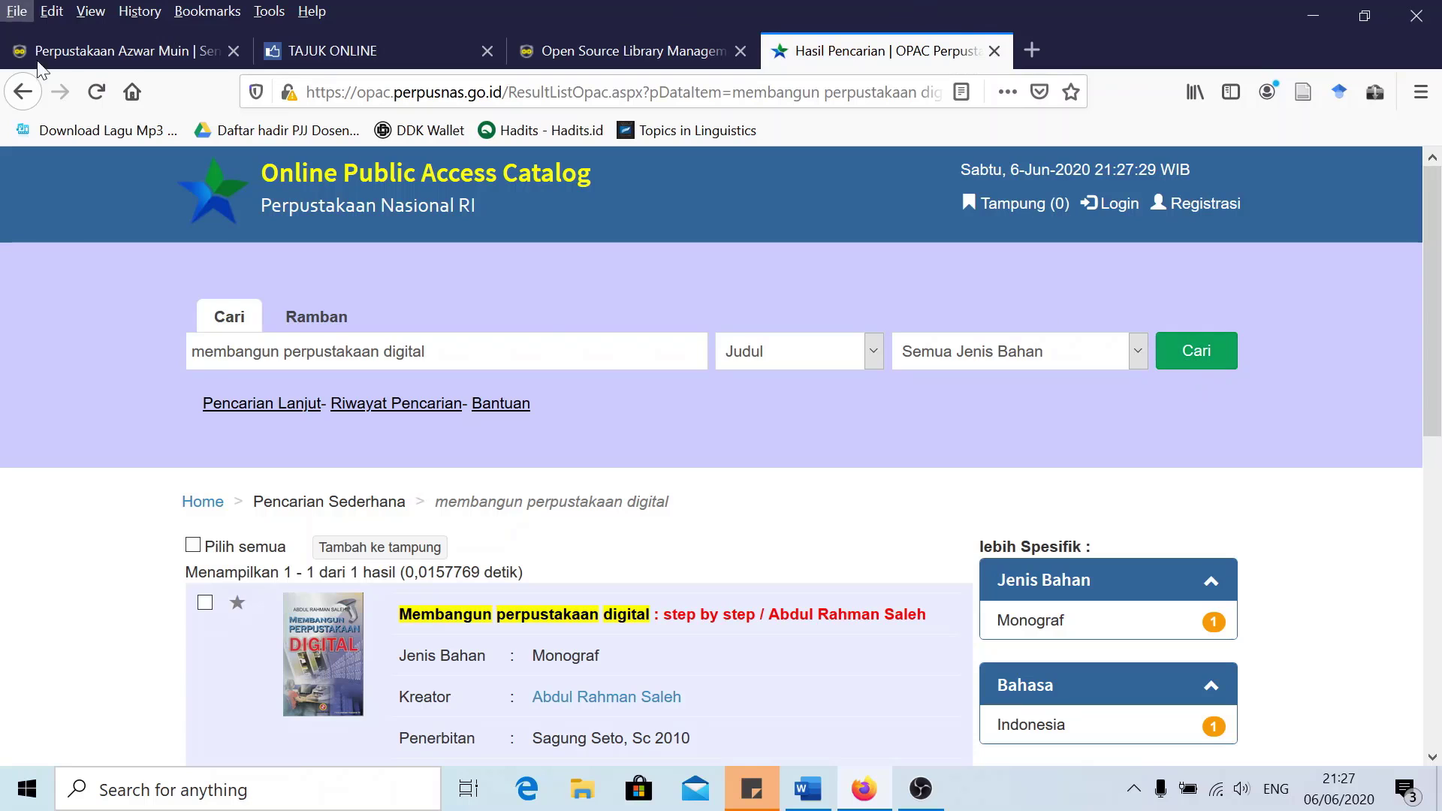
scroll(651, 520, "down", 2)
scroll(650, 520, "down", 3)
scroll(619, 469, "up", 2)
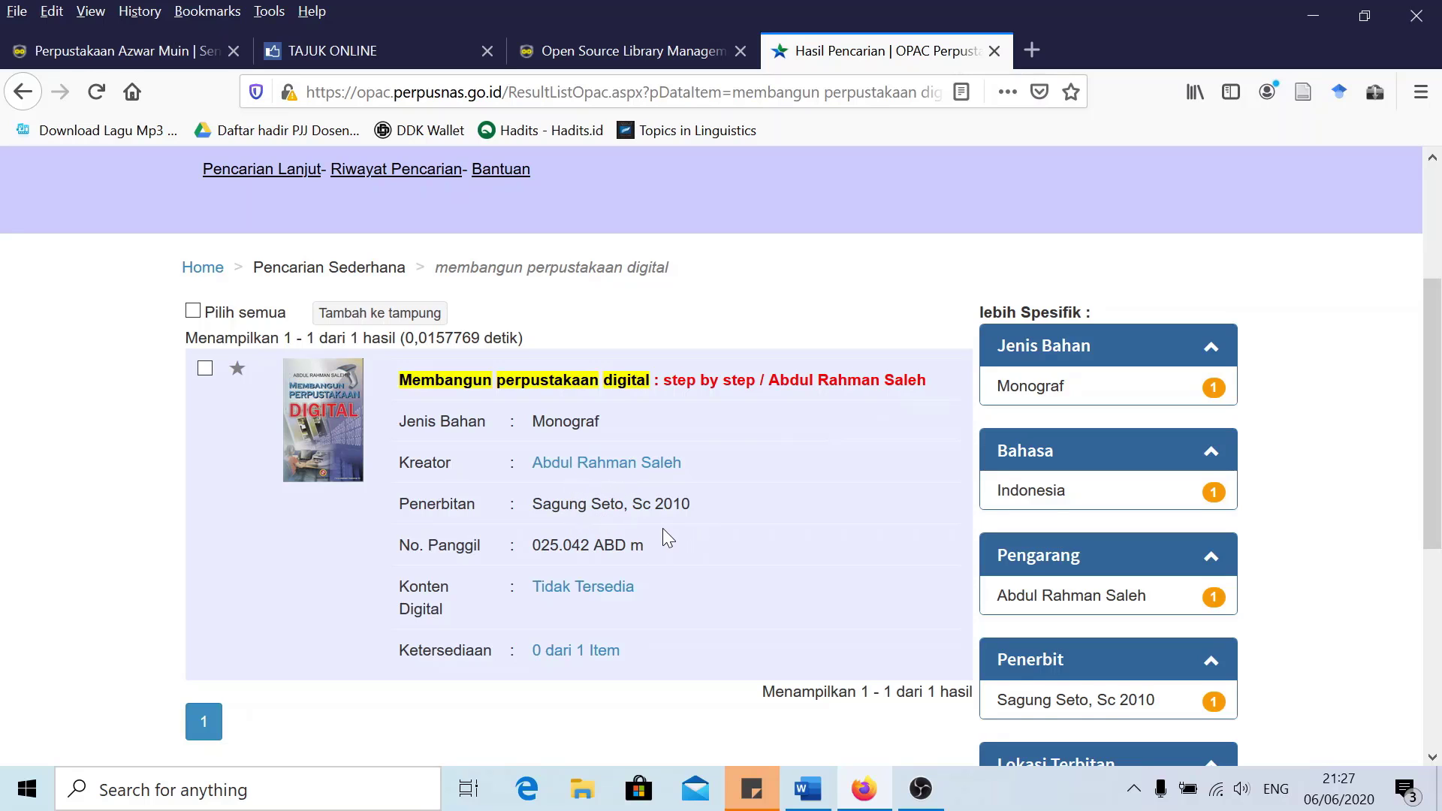
scroll(664, 524, "down", 5)
scroll(664, 524, "up", 5)
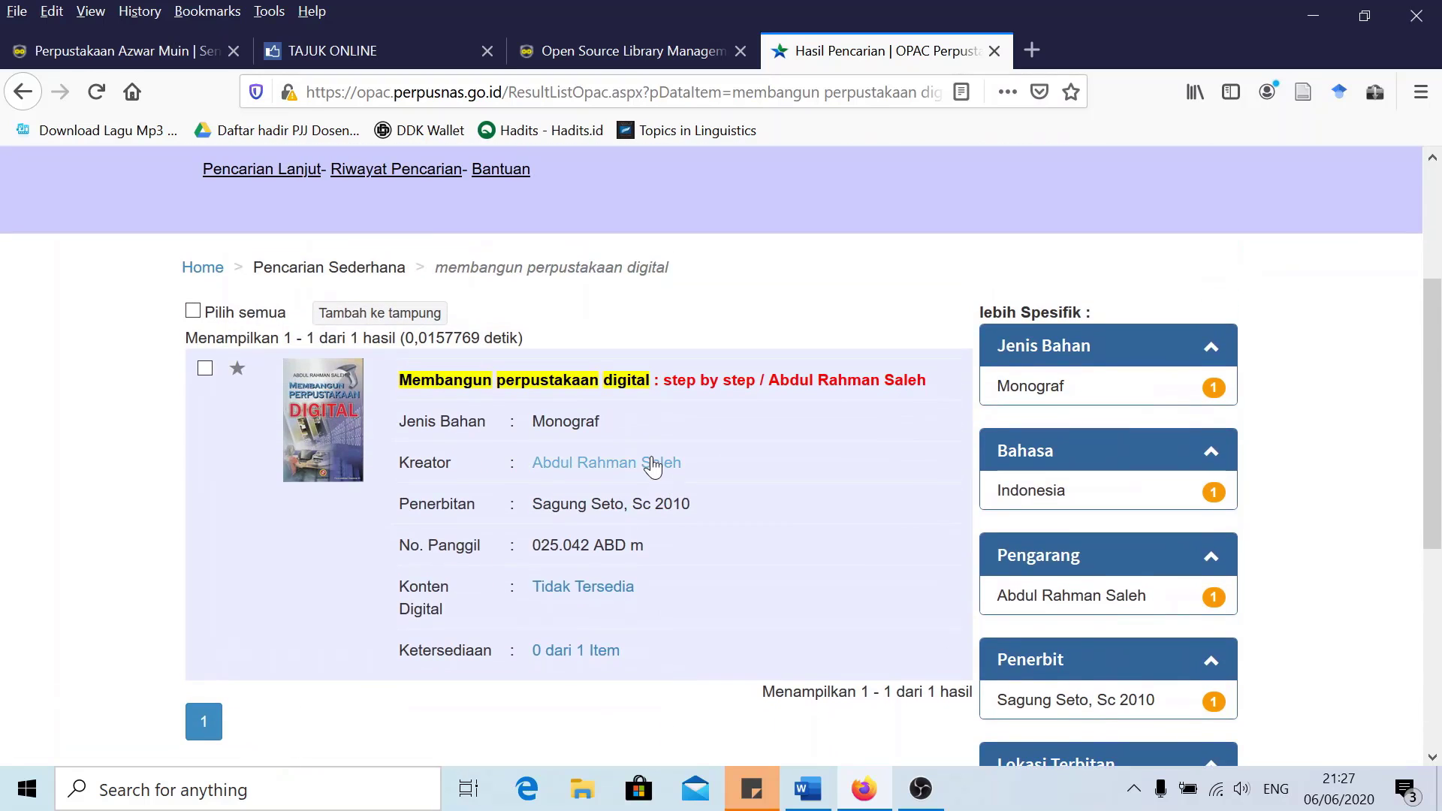
scroll(685, 456, "down", 2)
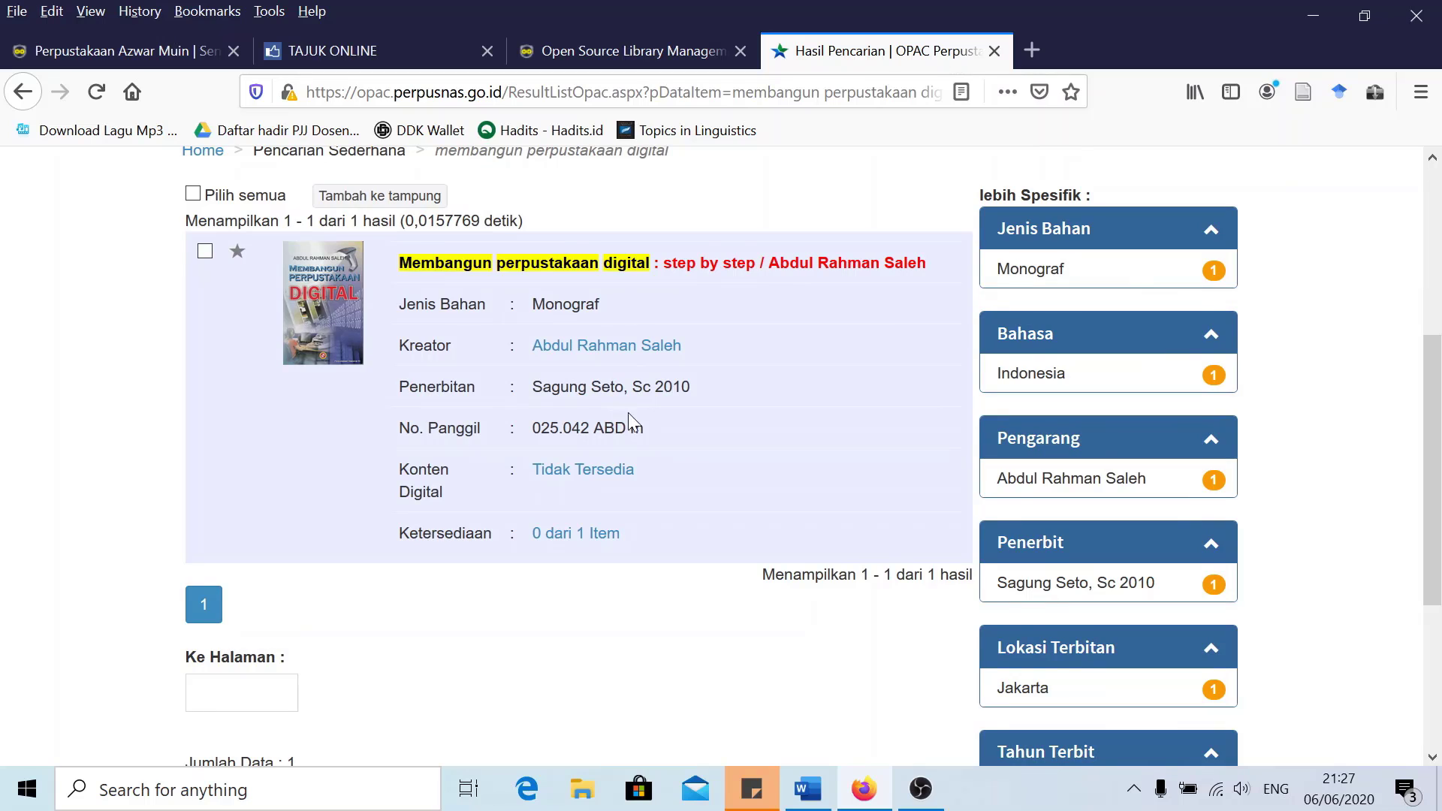
scroll(631, 420, "up", 2)
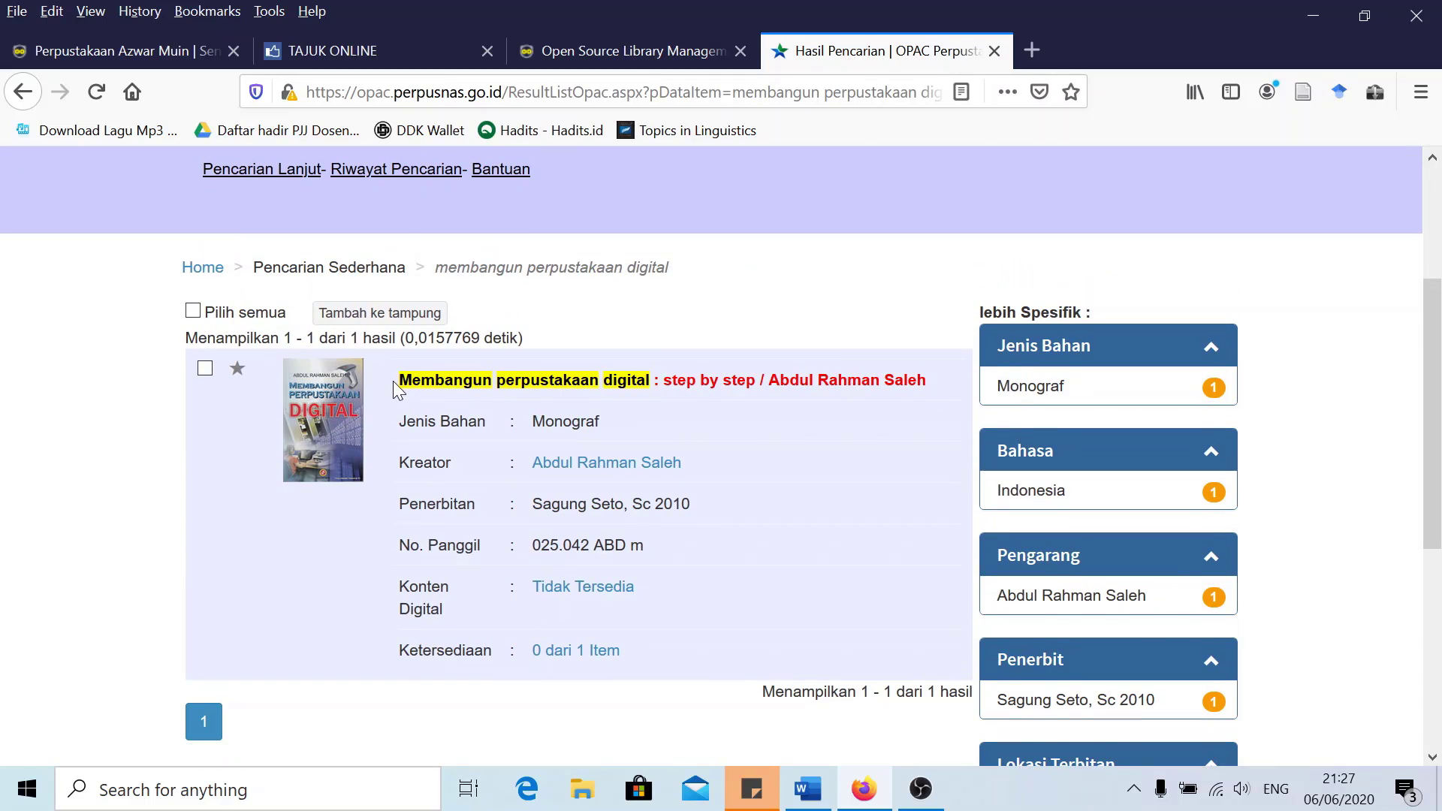
Copy the title 'Membangun perpustakaan digital : step by step' and return to SLiMS
left_click_drag(395, 380, 570, 392)
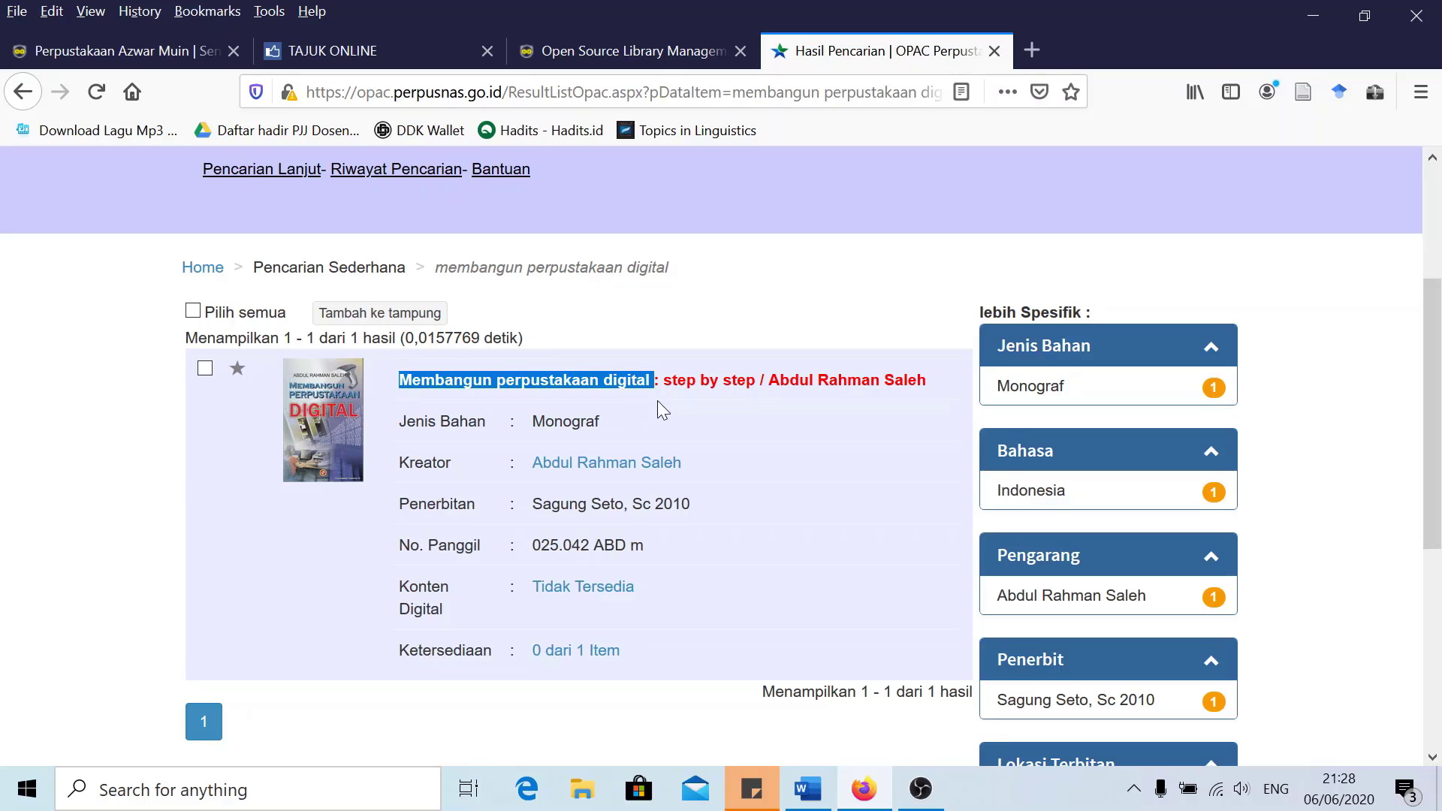
left_click_drag(658, 404, 751, 387)
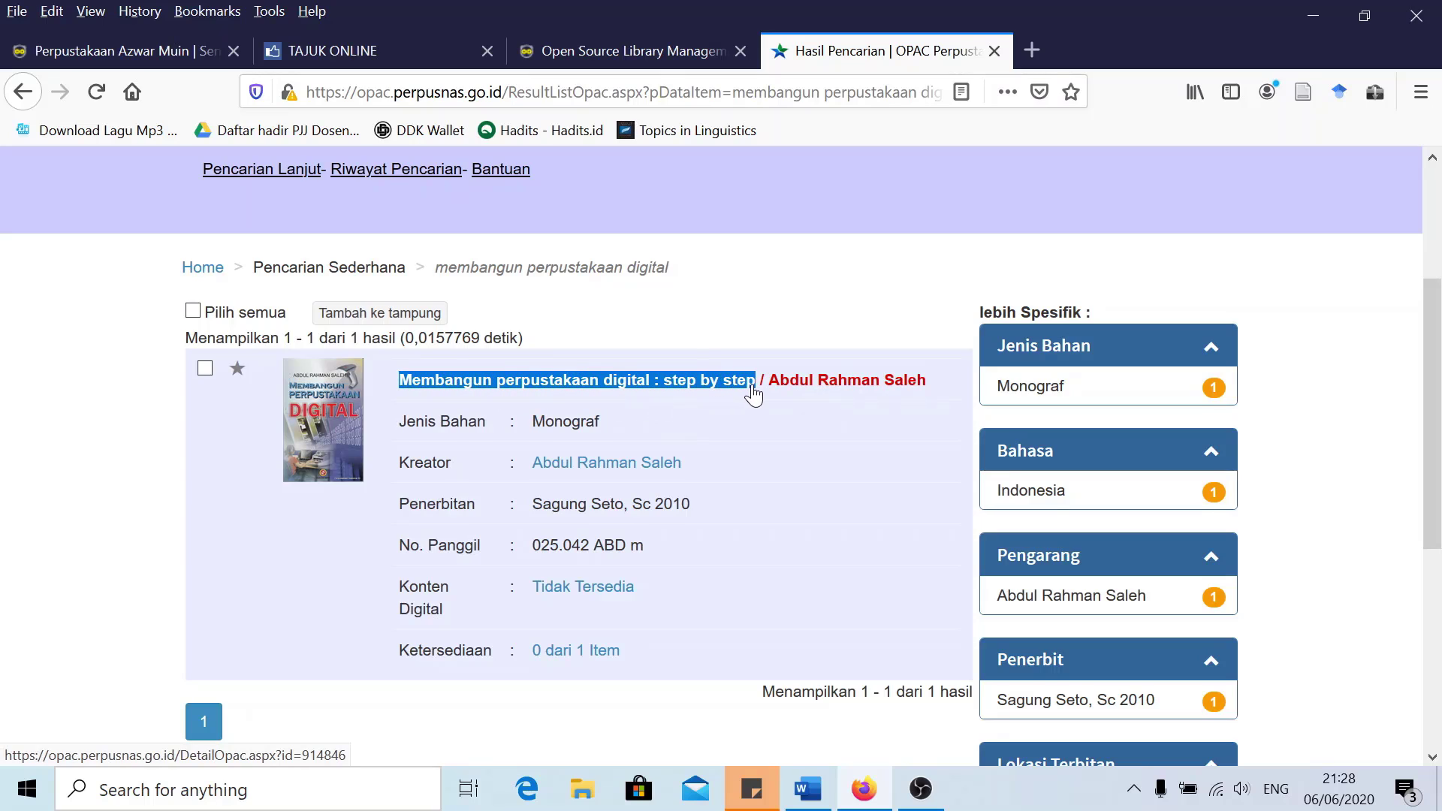
right_click(715, 380)
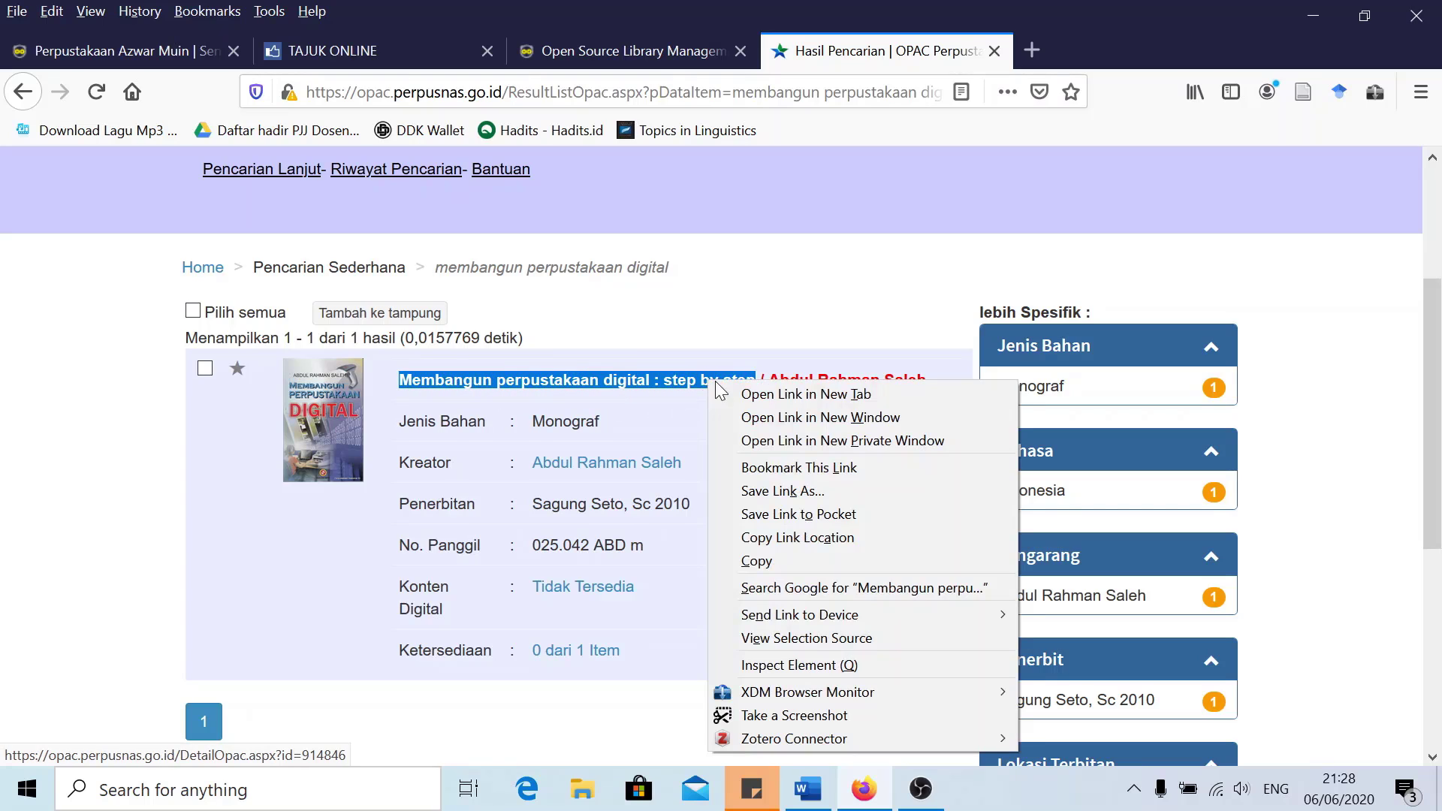
left_click(760, 560)
left_click(90, 54)
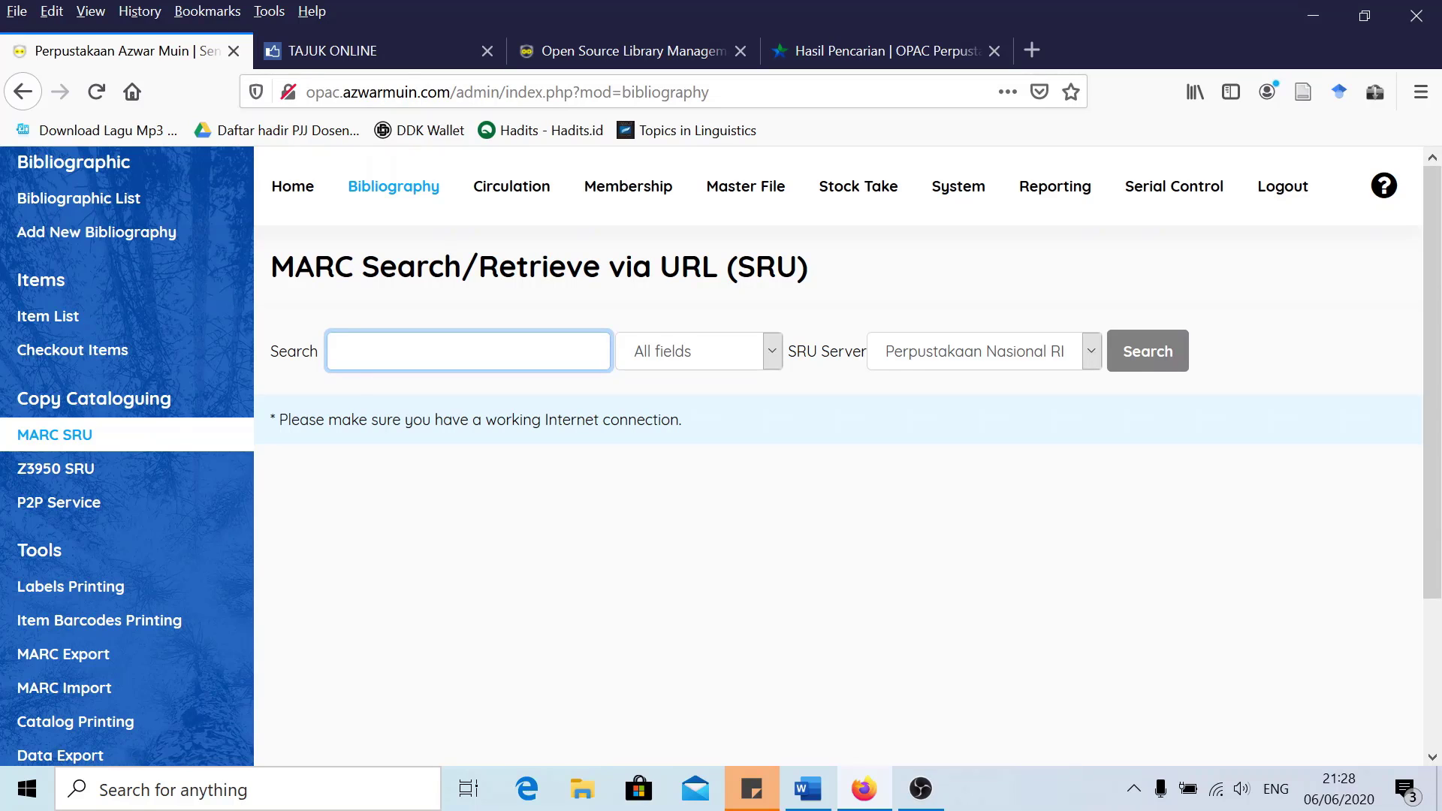
Search MARC SRU for the pasted title, tick the found record, and save it to the database
right_click(362, 344)
left_click(431, 439)
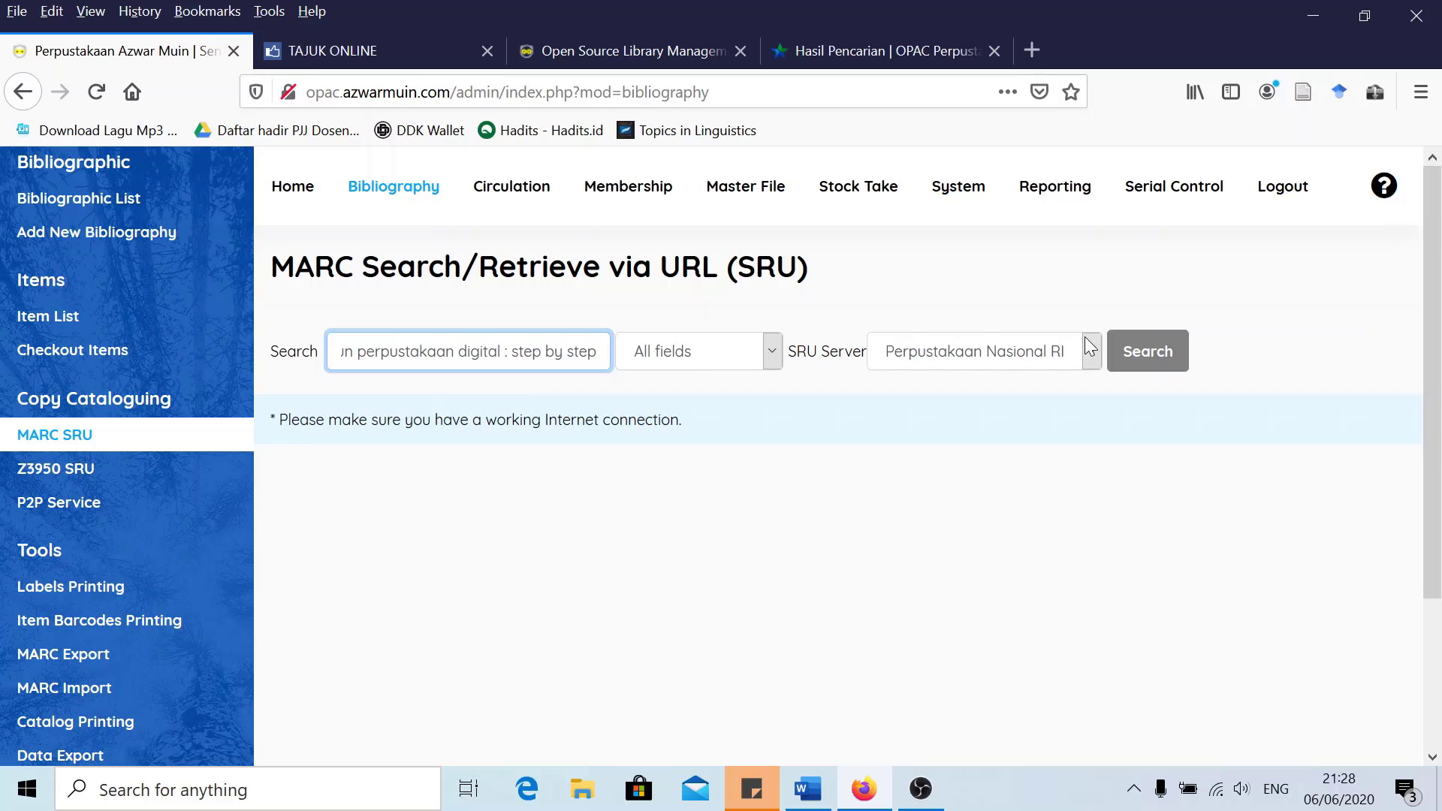
left_click(1151, 354)
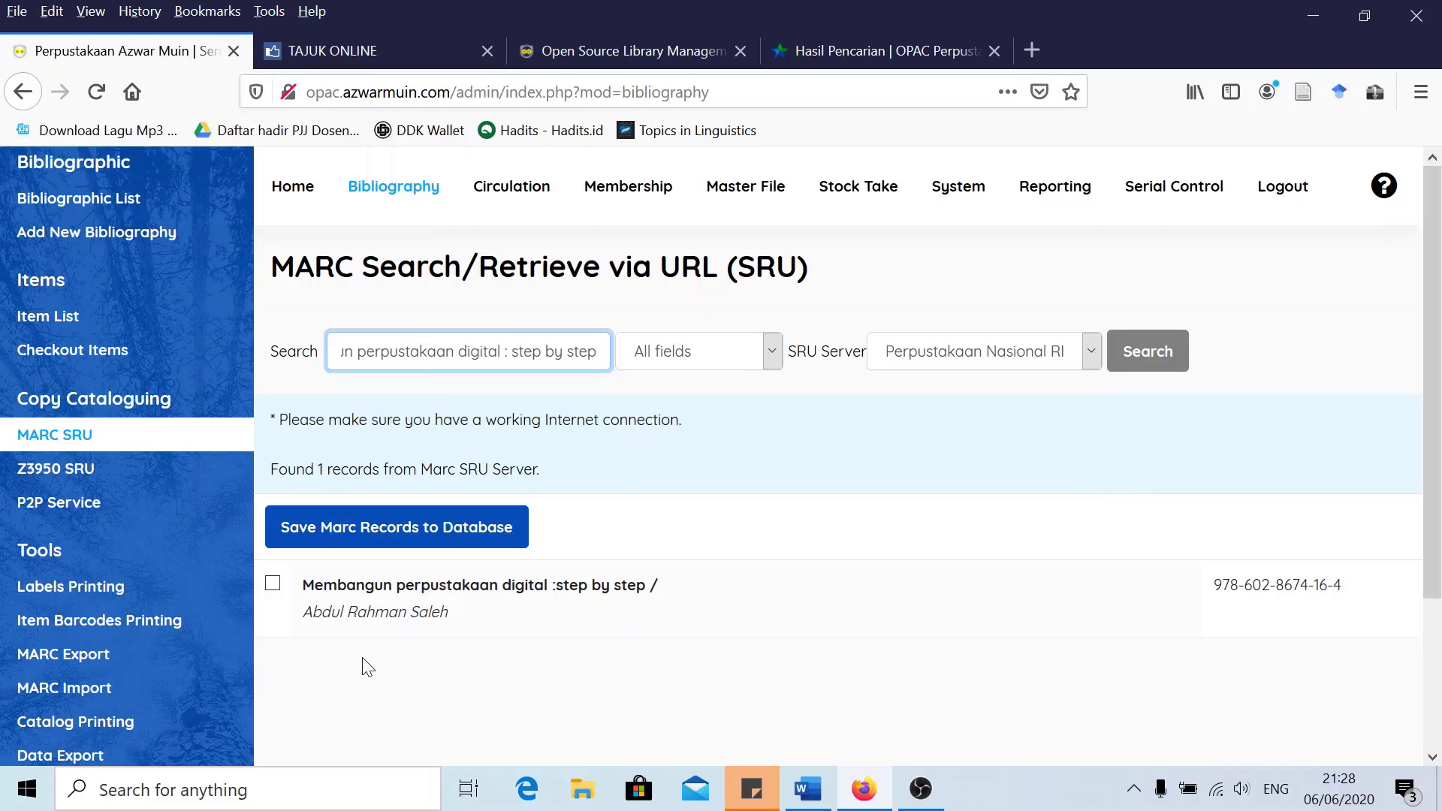
left_click(274, 586)
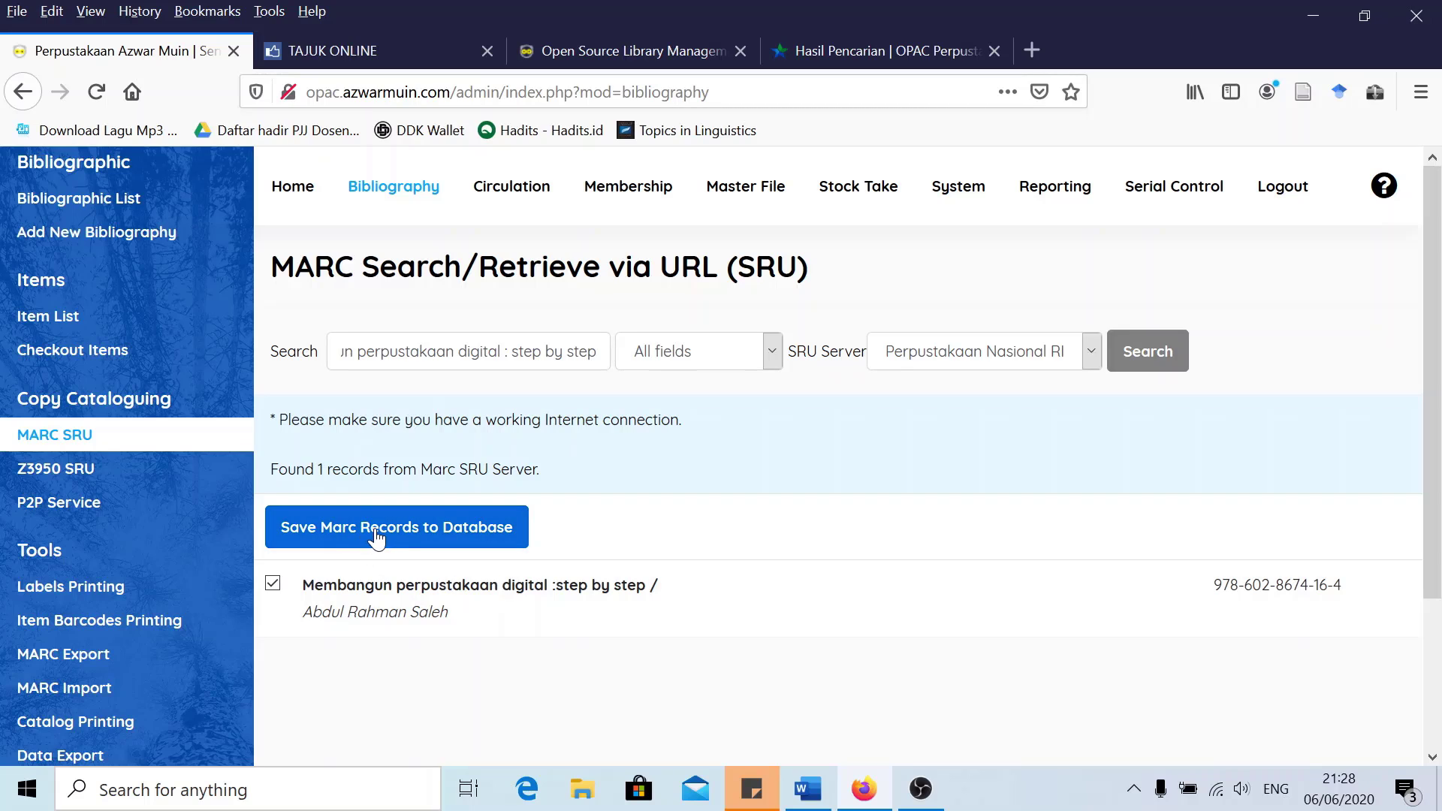
left_click(383, 535)
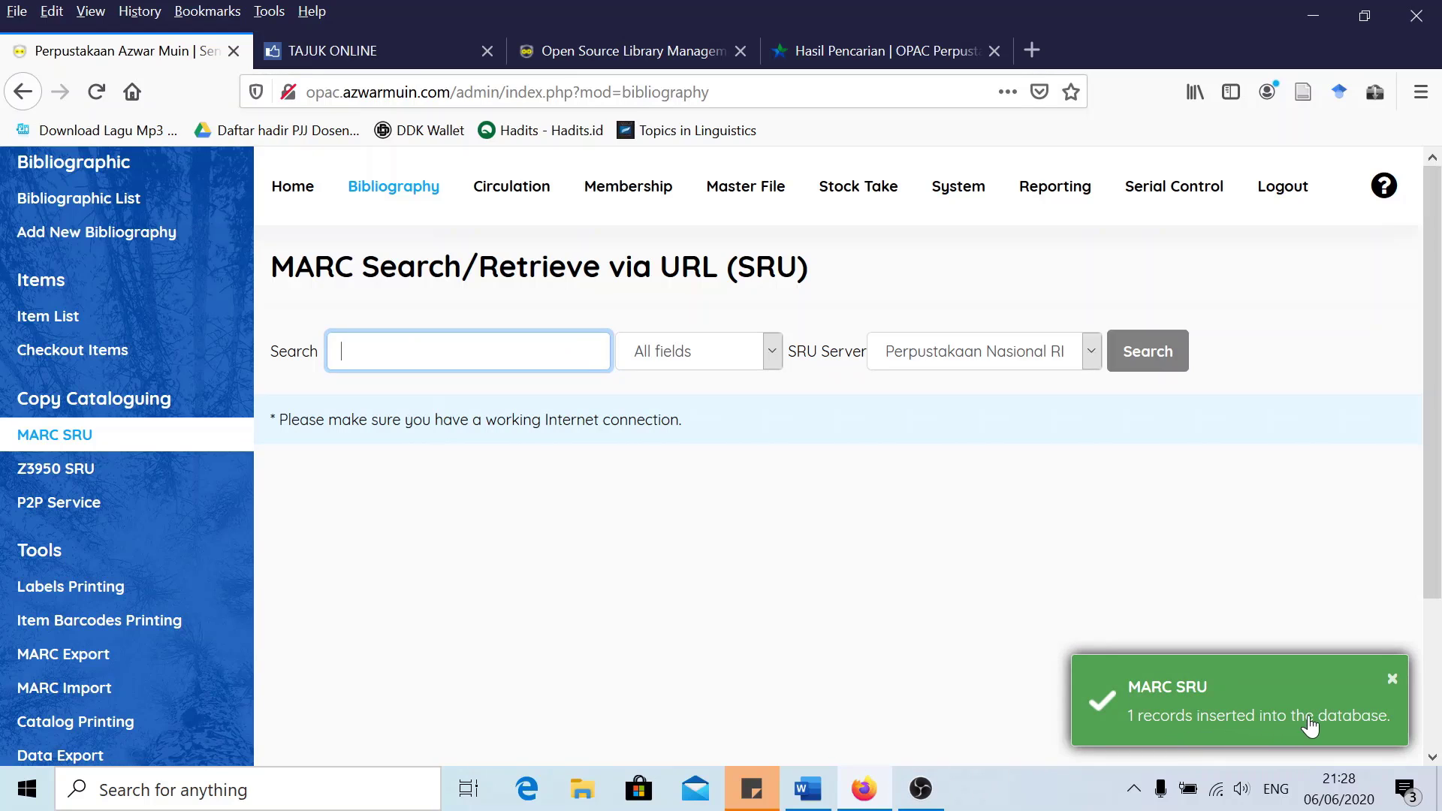
Open 'Membangun perpustakaan digital : step by step' from the Bibliographic List in the edit form
scroll(78, 429, "up", 2)
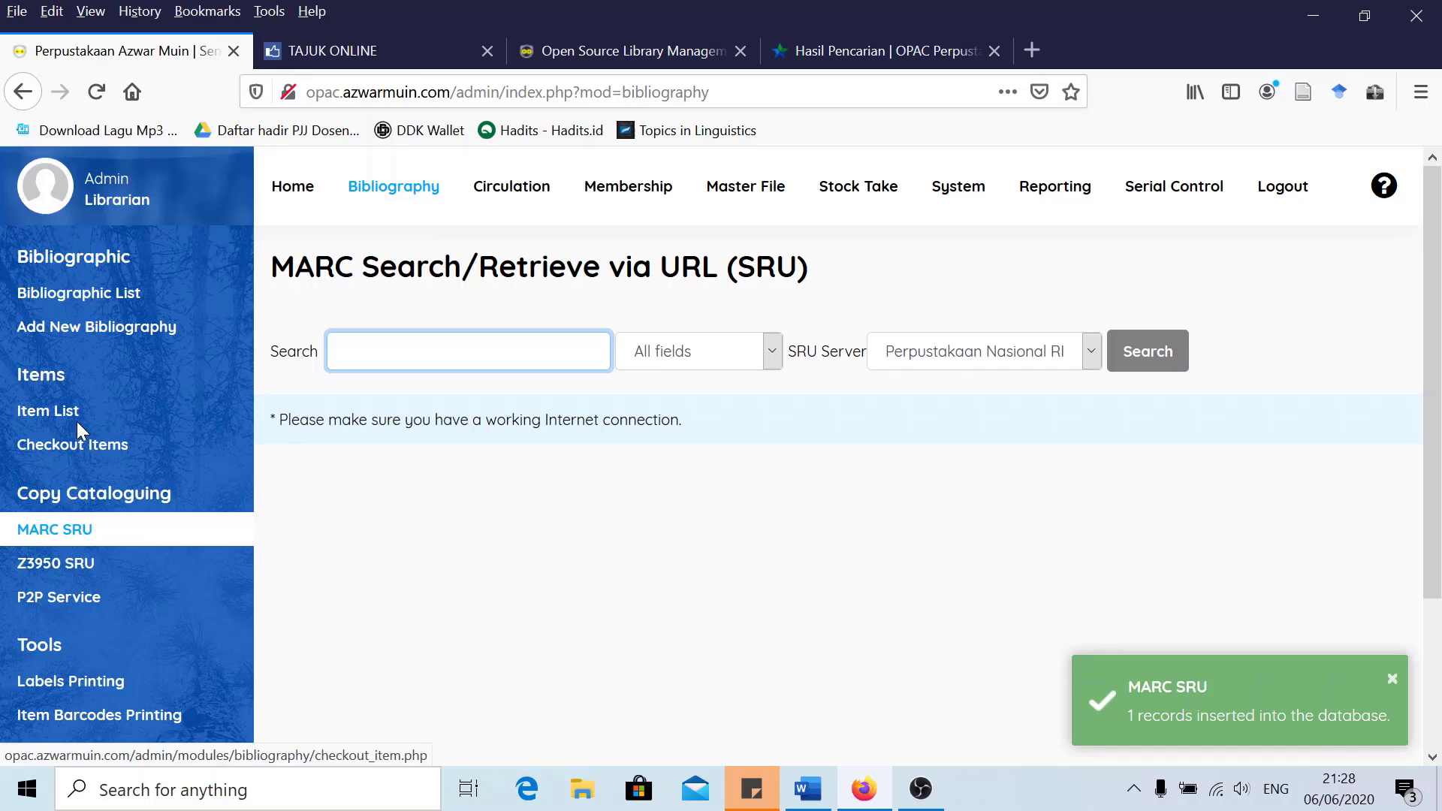
left_click(66, 298)
scroll(481, 497, "down", 3)
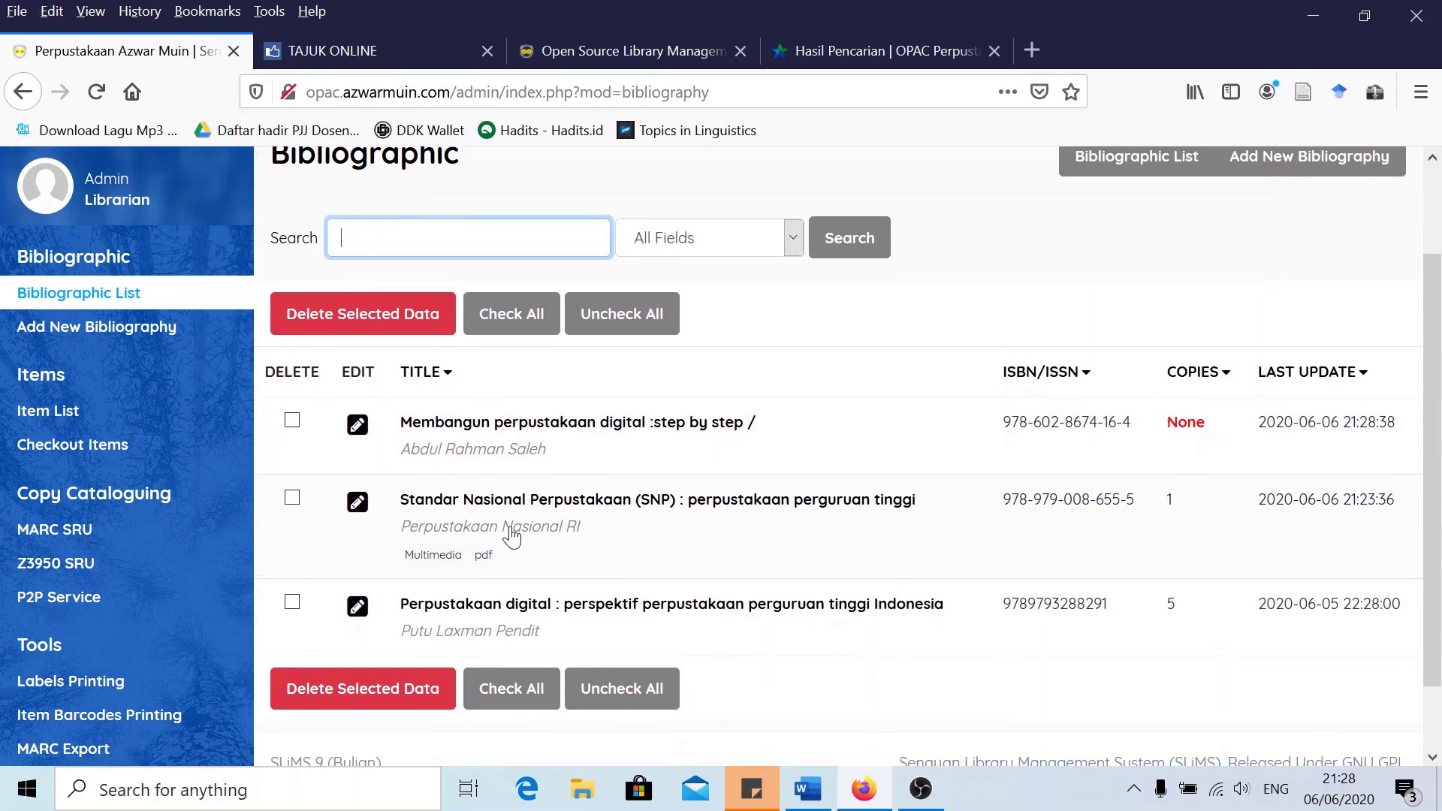
left_click(358, 426)
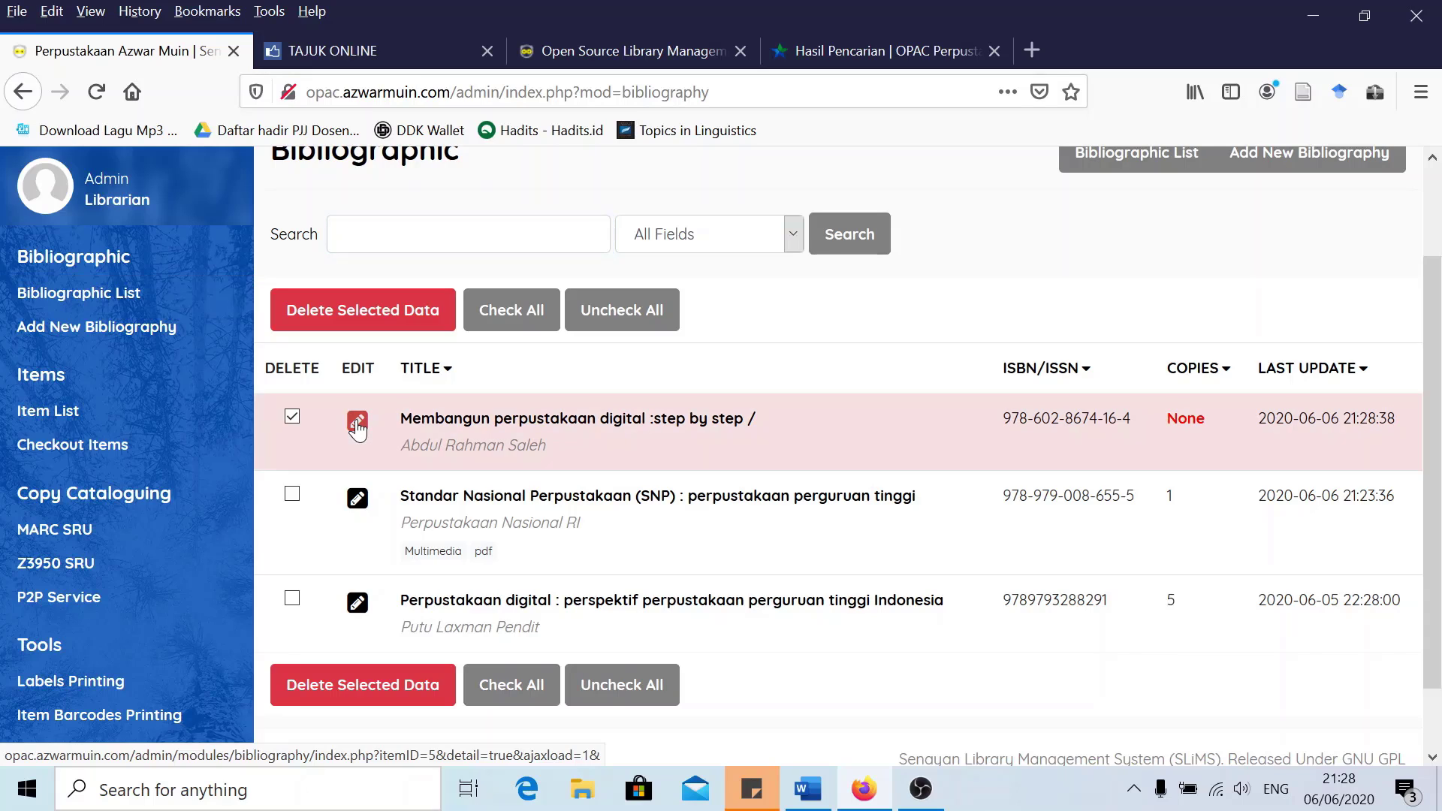
left_click(1374, 322)
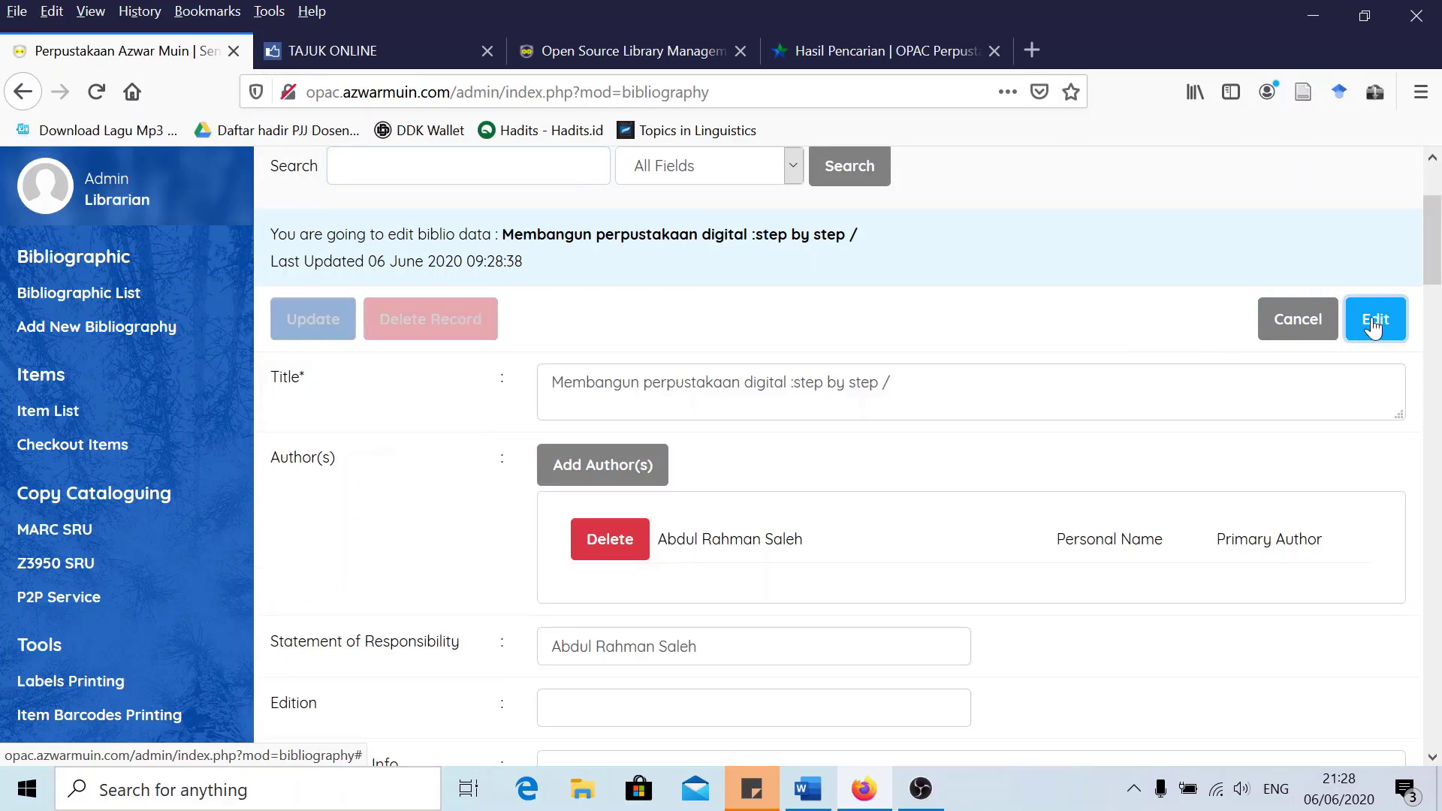
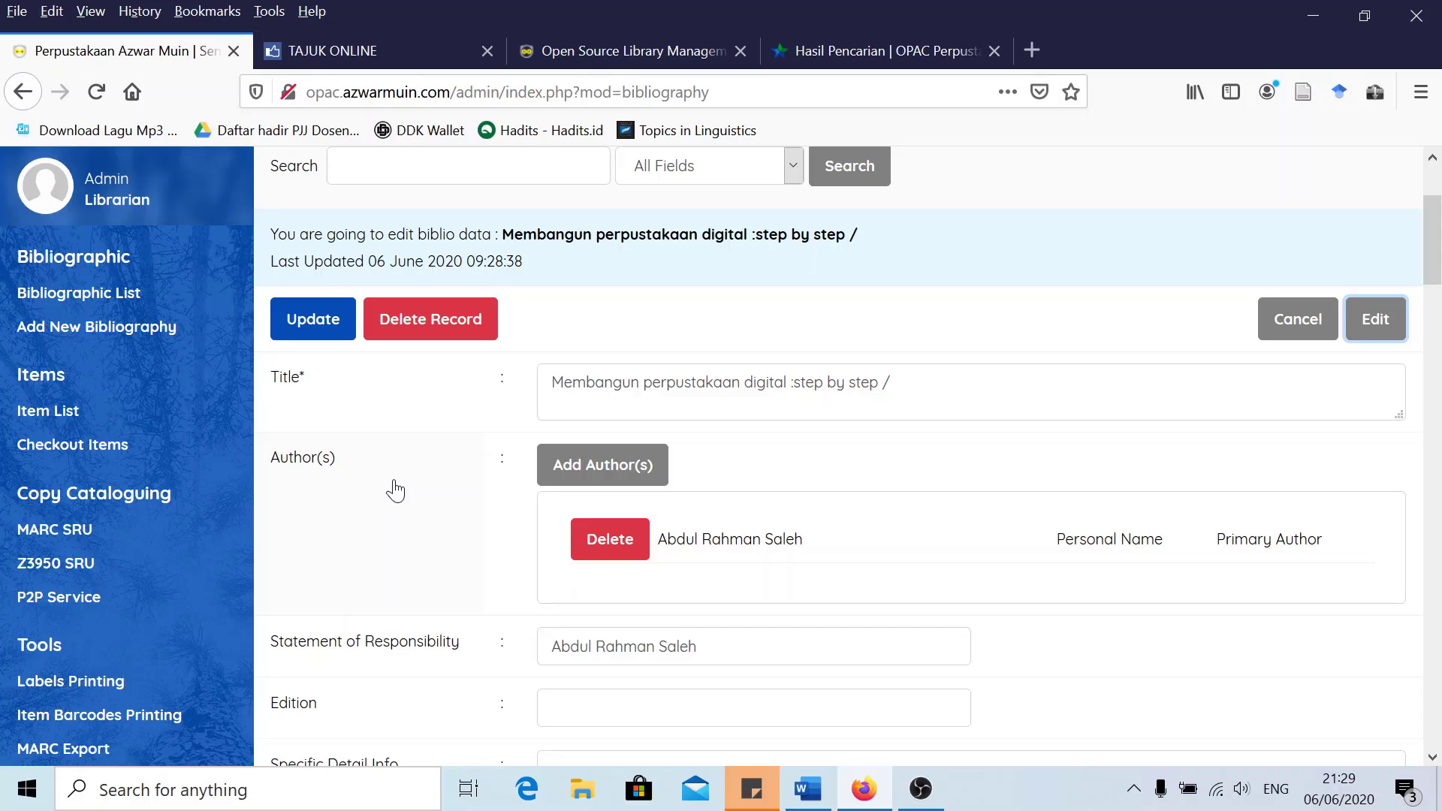
Delete the trailing '/' from the title 'Membangun perpustakaan digital : step by step'
scroll(395, 489, "down", 10)
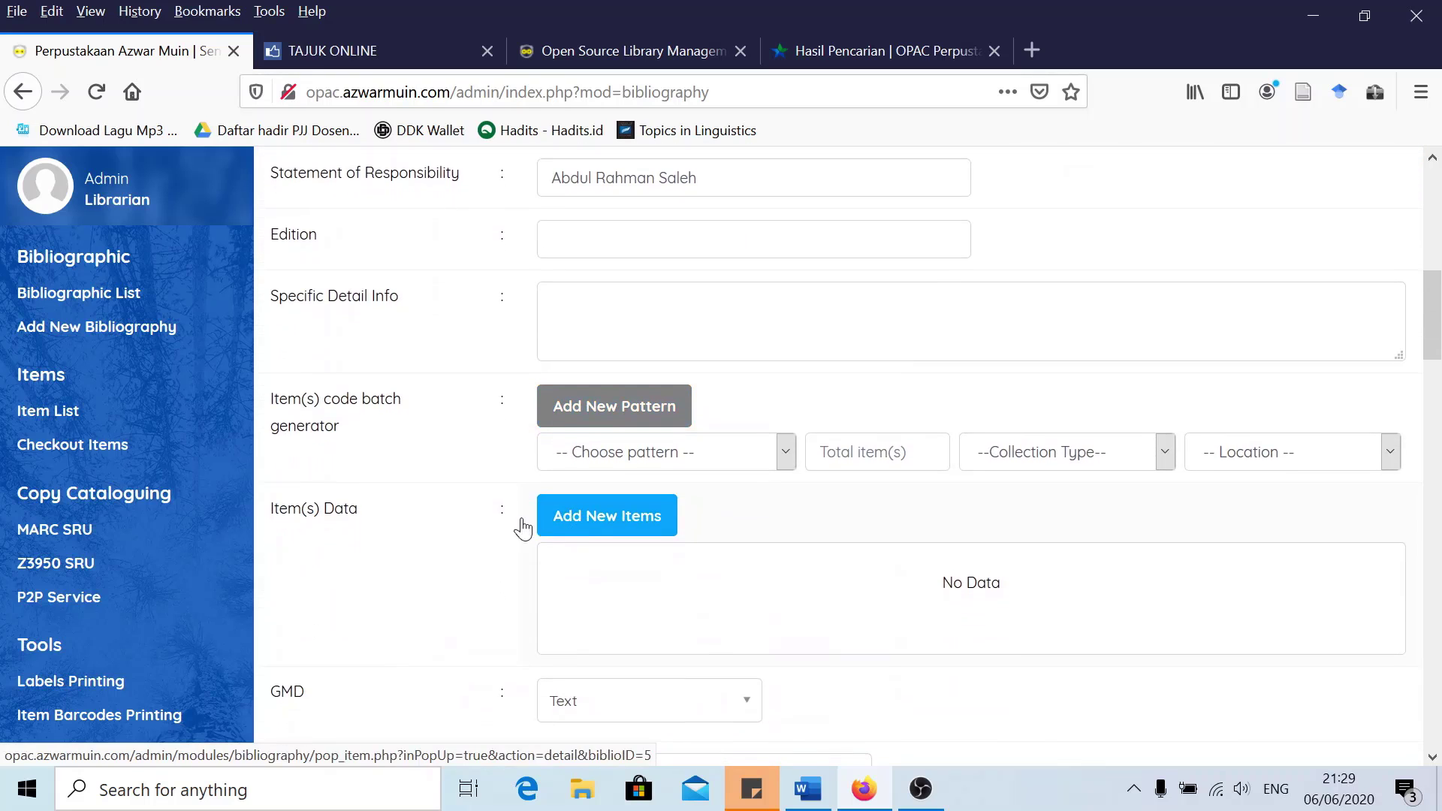
scroll(485, 525, "up", 10)
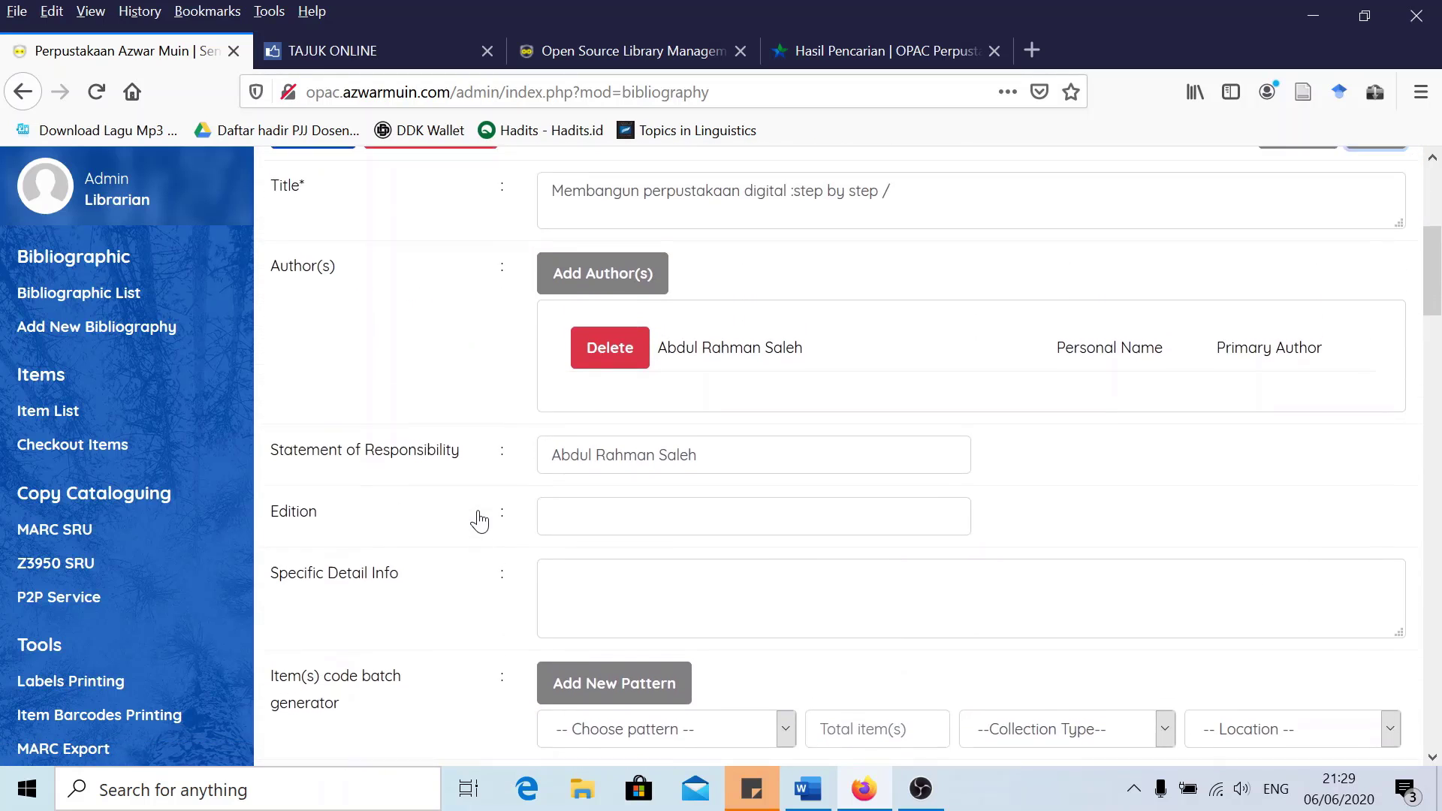
mouse_move(482, 518)
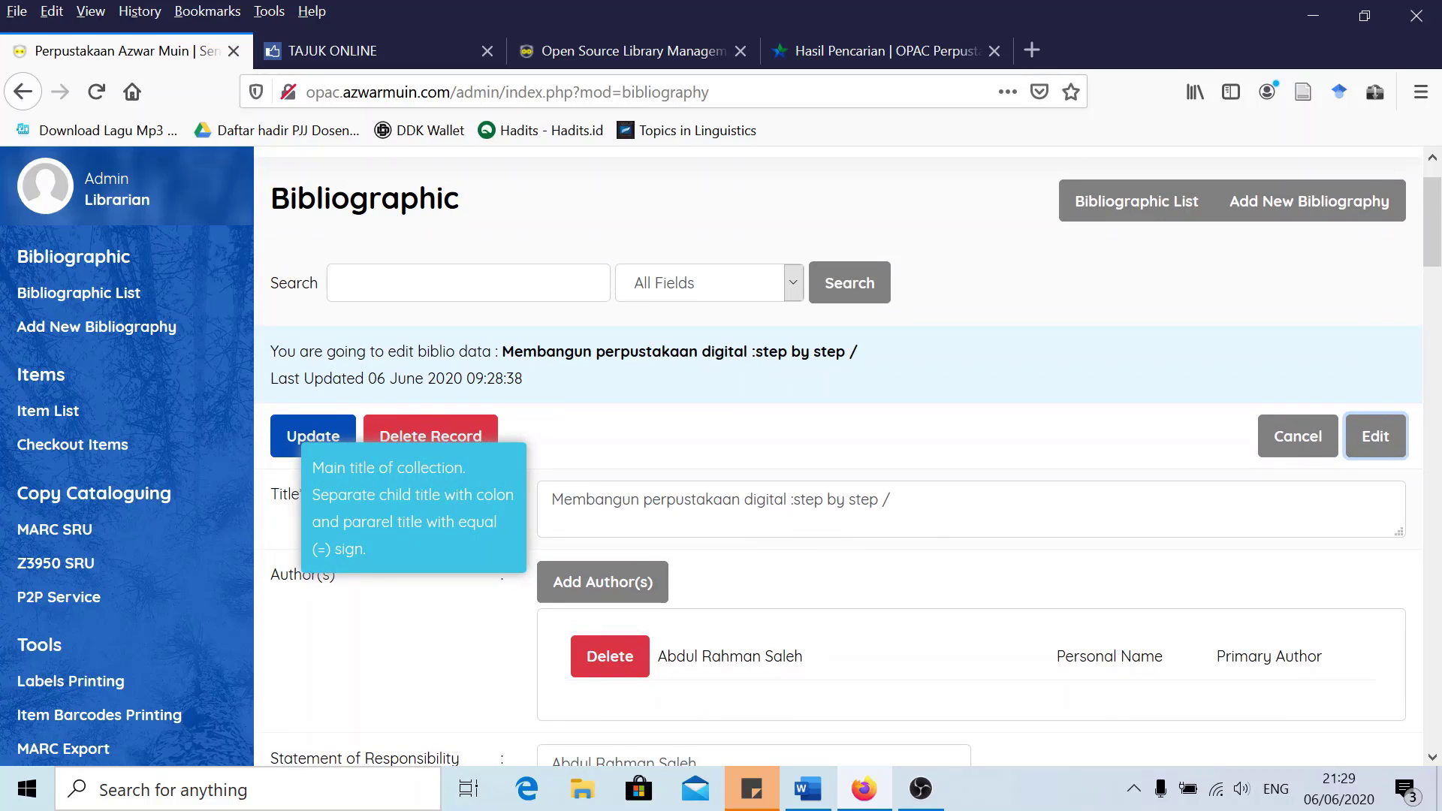
left_click(792, 500)
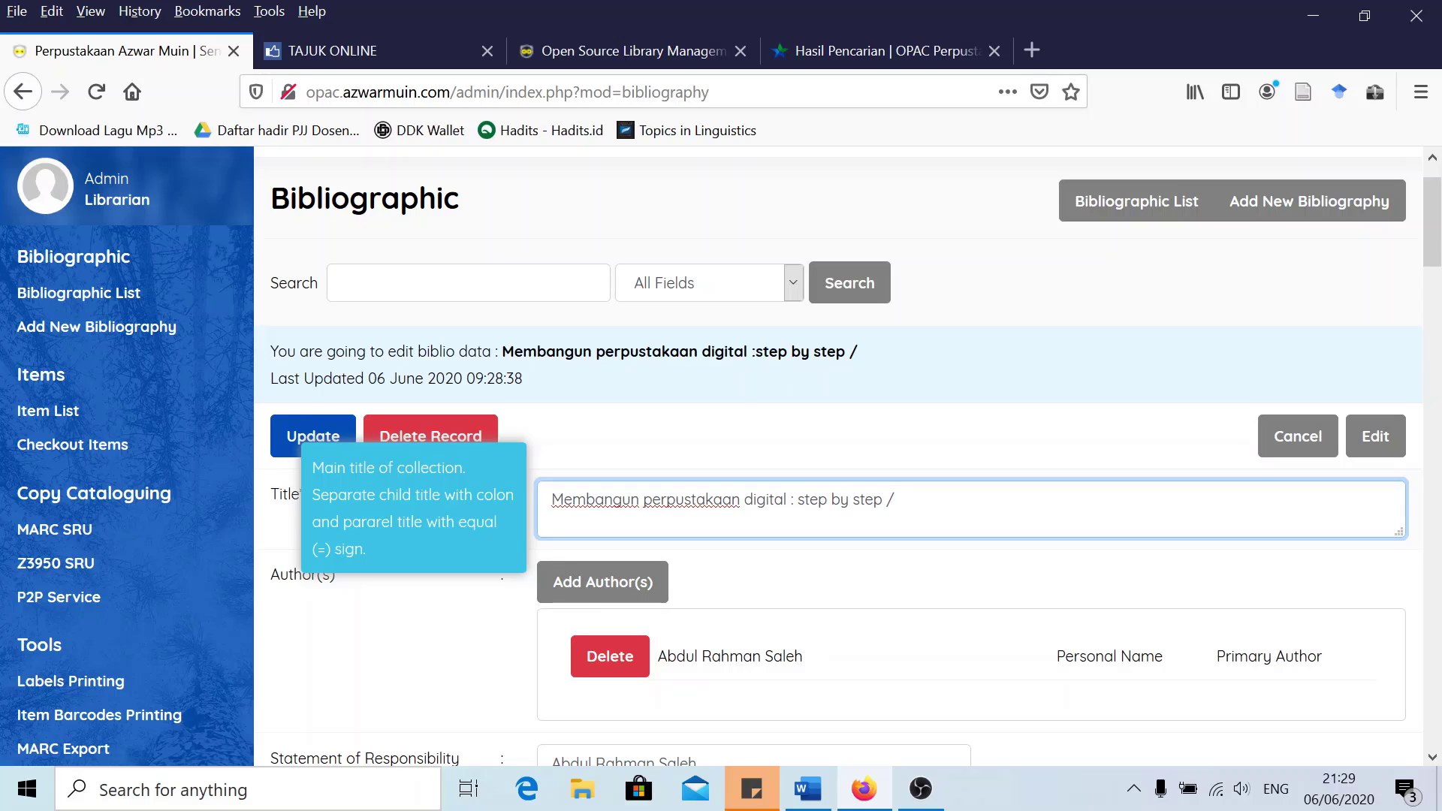
key("shift+Left")
key("BackSpace")
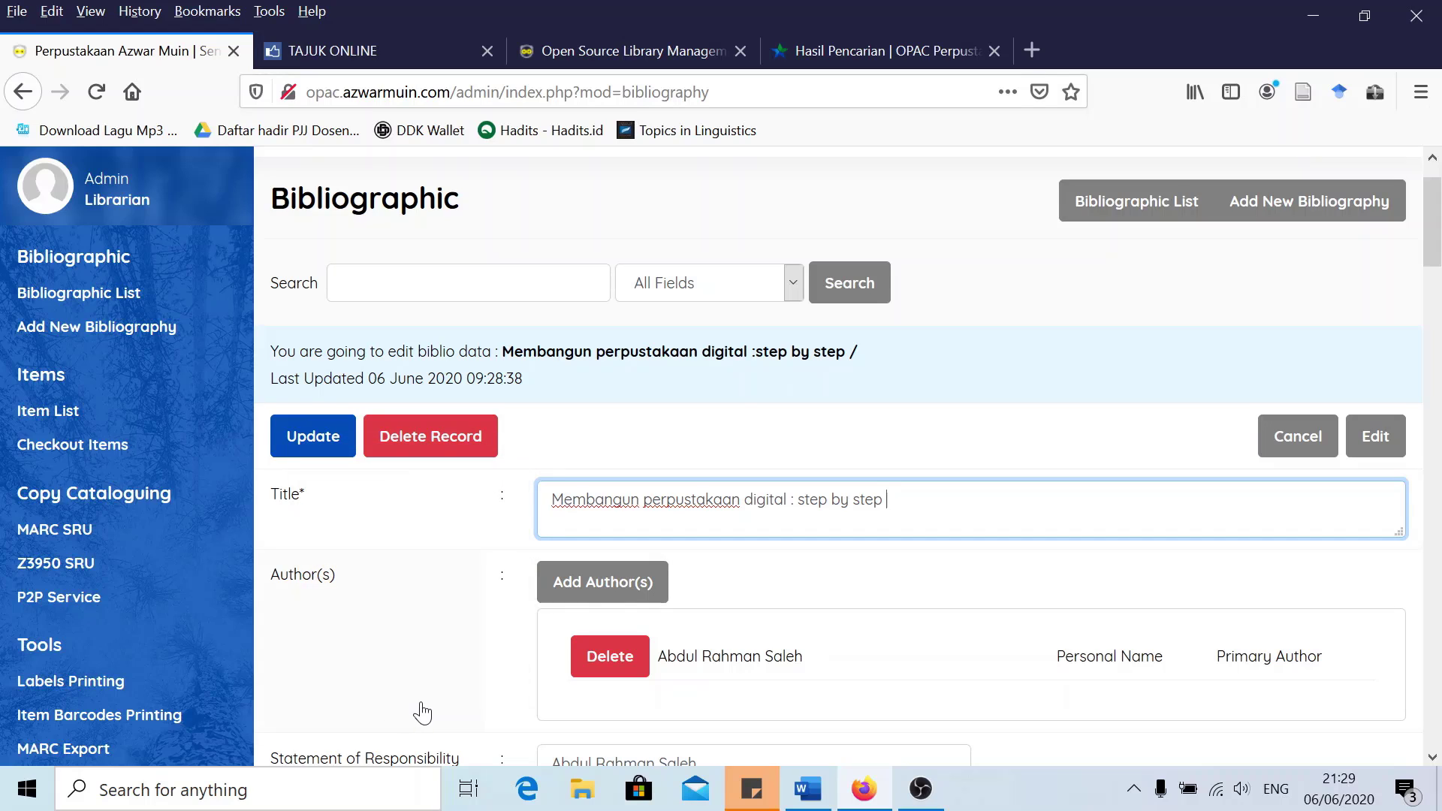
scroll(423, 712, "down", 3)
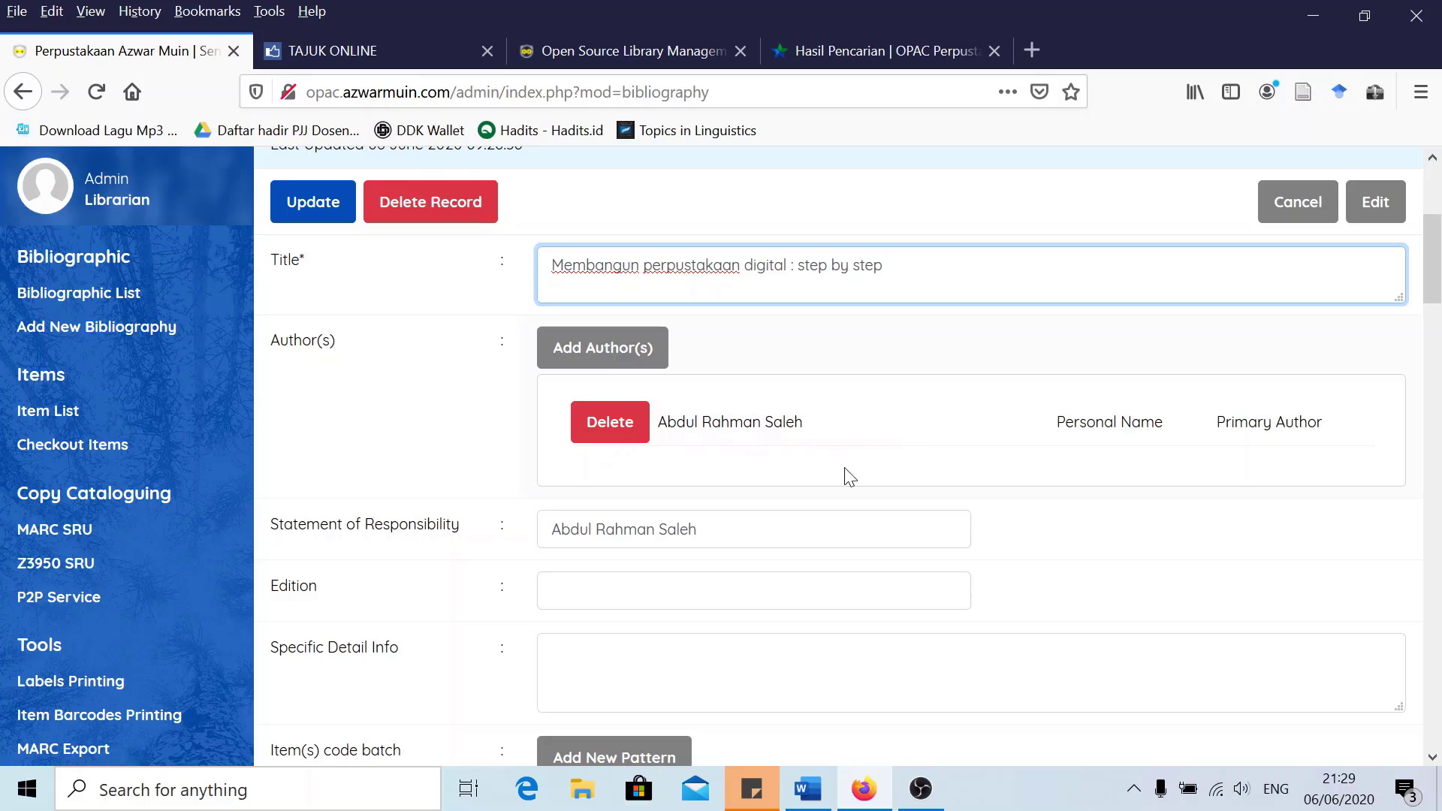
scroll(727, 481, "down", 1)
scroll(620, 481, "down", 1)
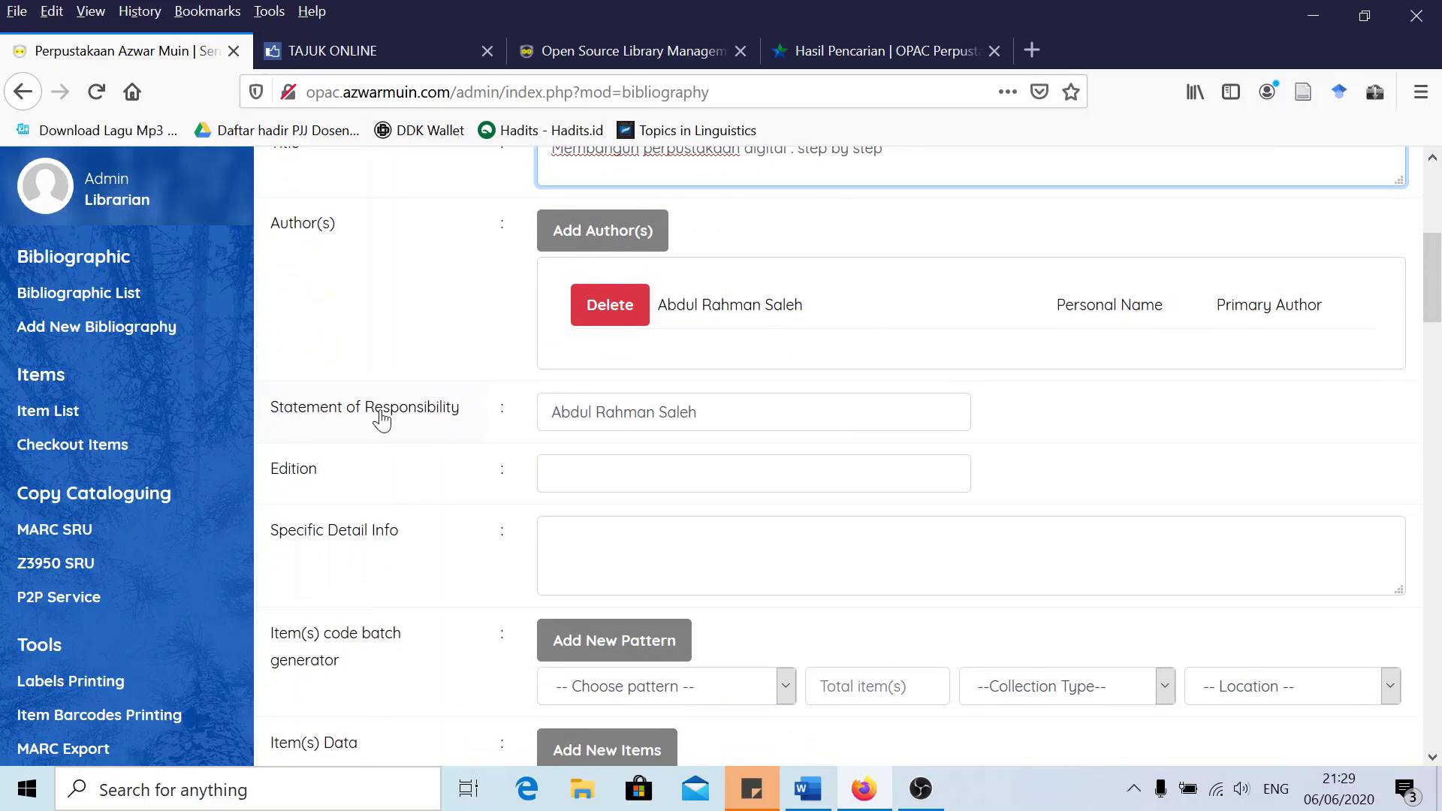
scroll(447, 481, "down", 2)
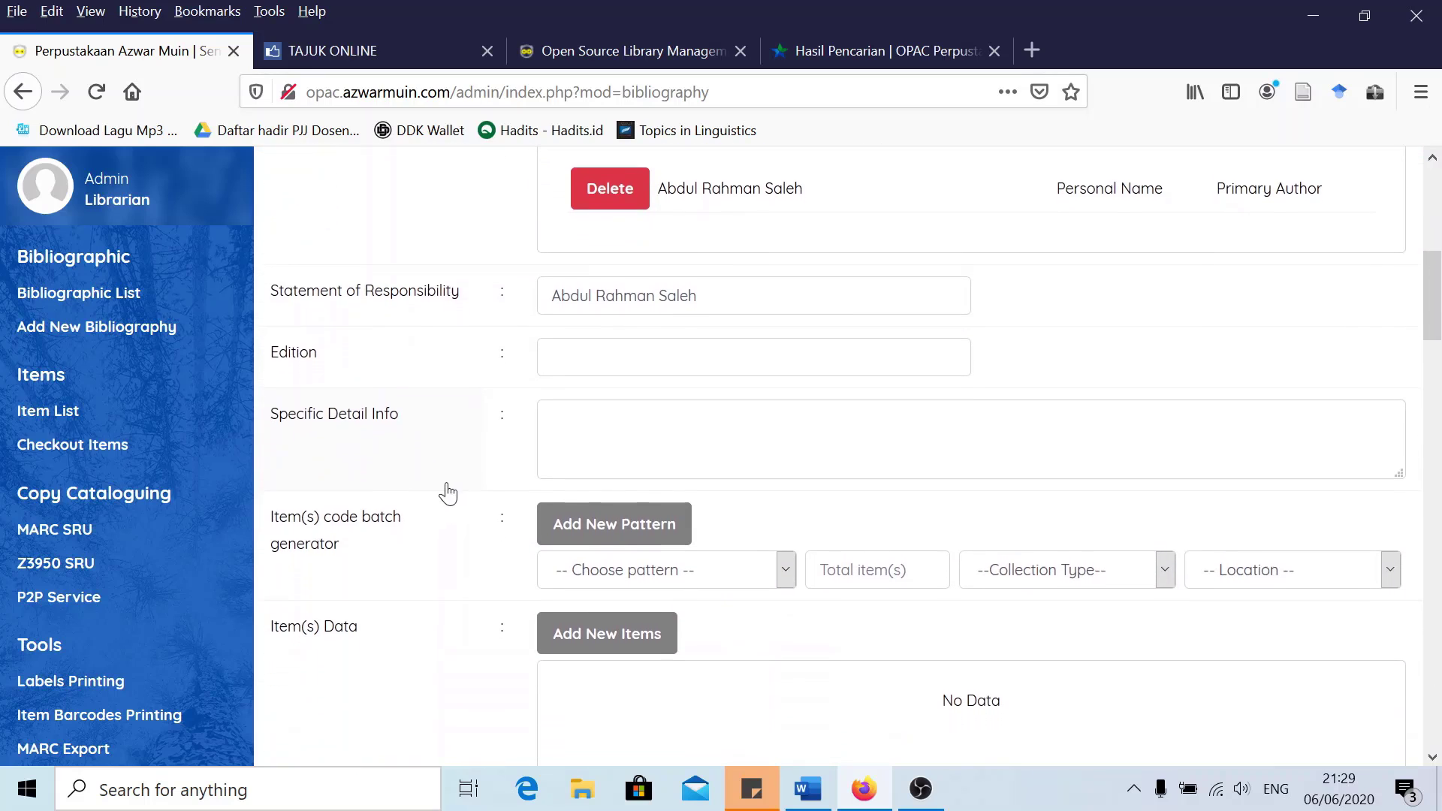
scroll(476, 453, "down", 2)
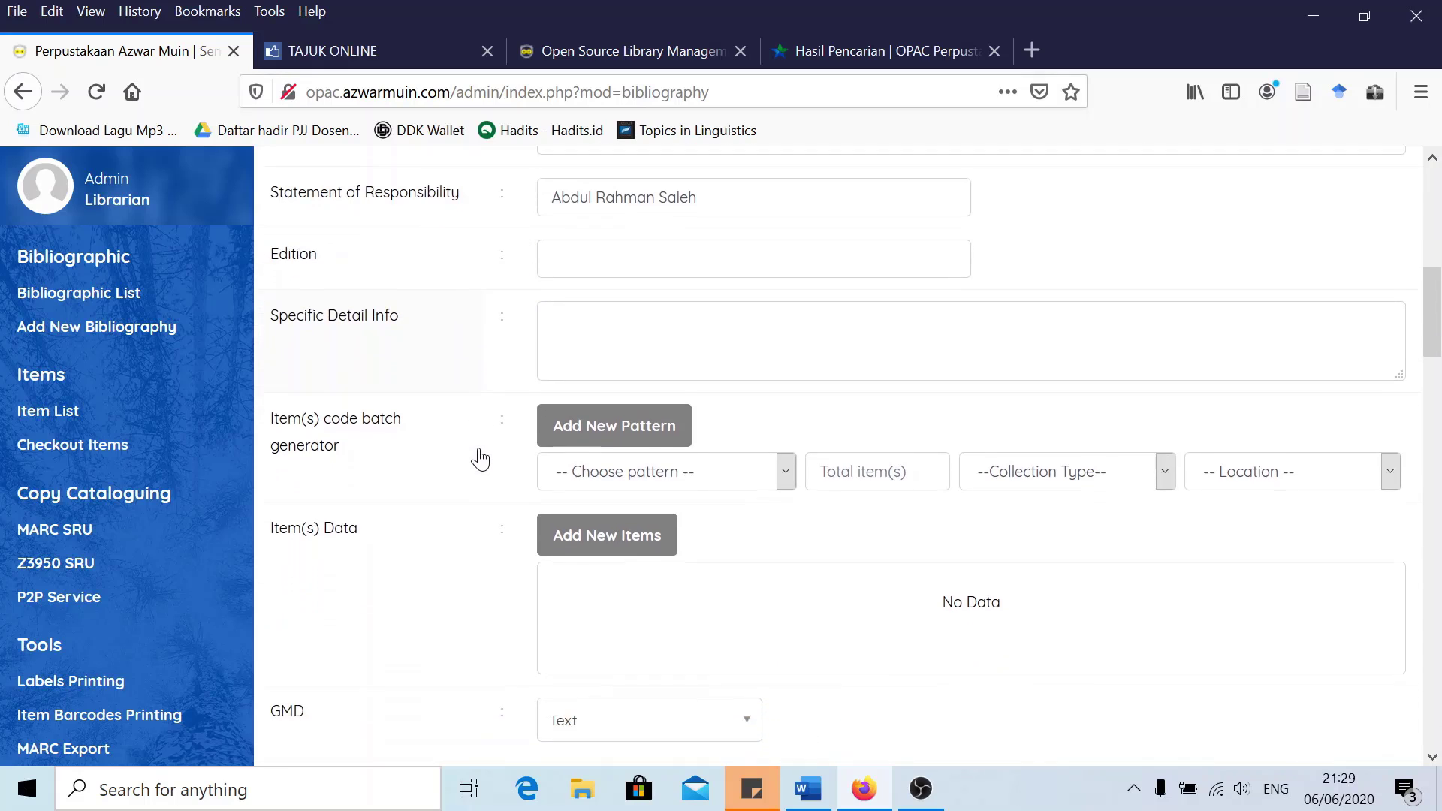
scroll(458, 462, "down", 5)
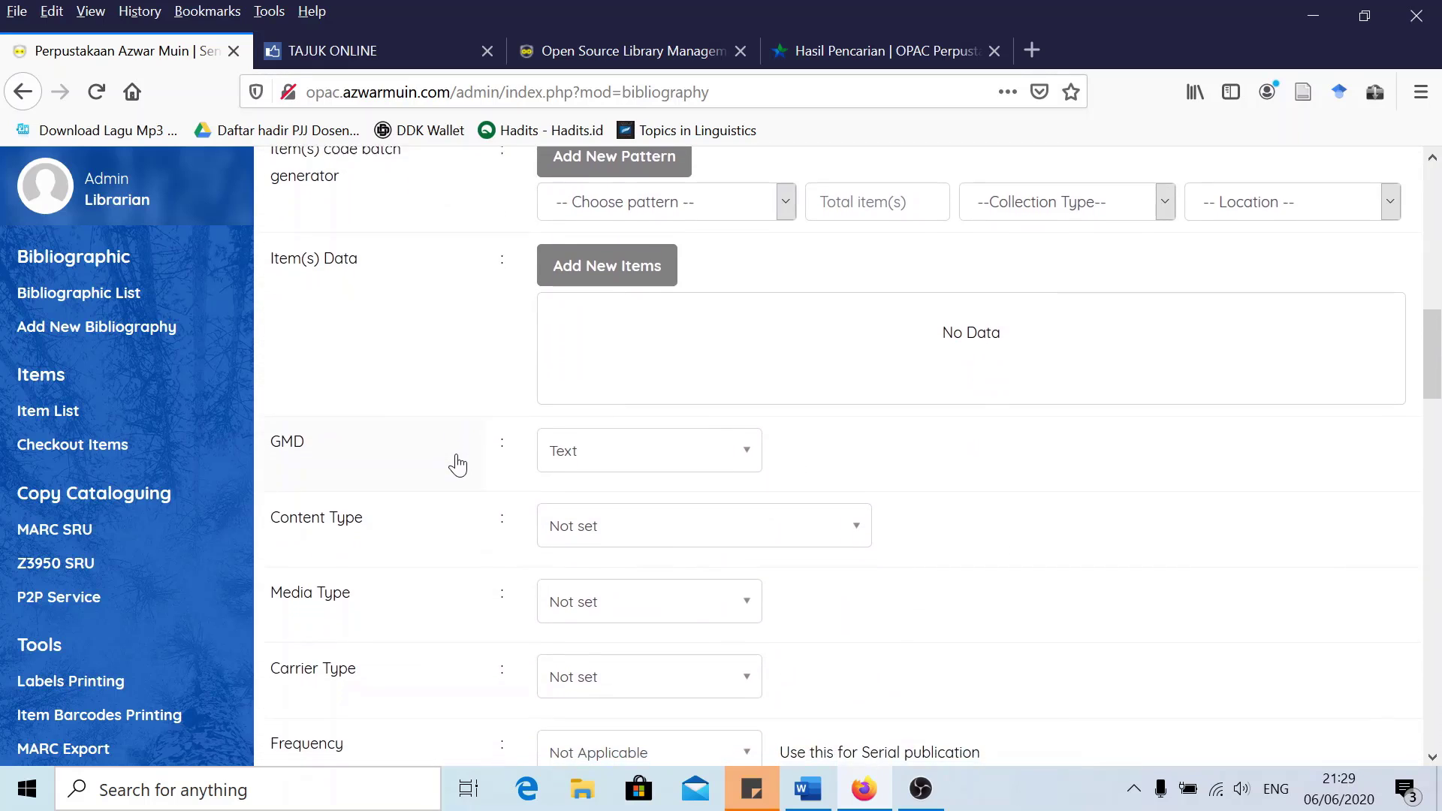
Set the content type to text and the publisher to Sagung Seto
left_click(594, 434)
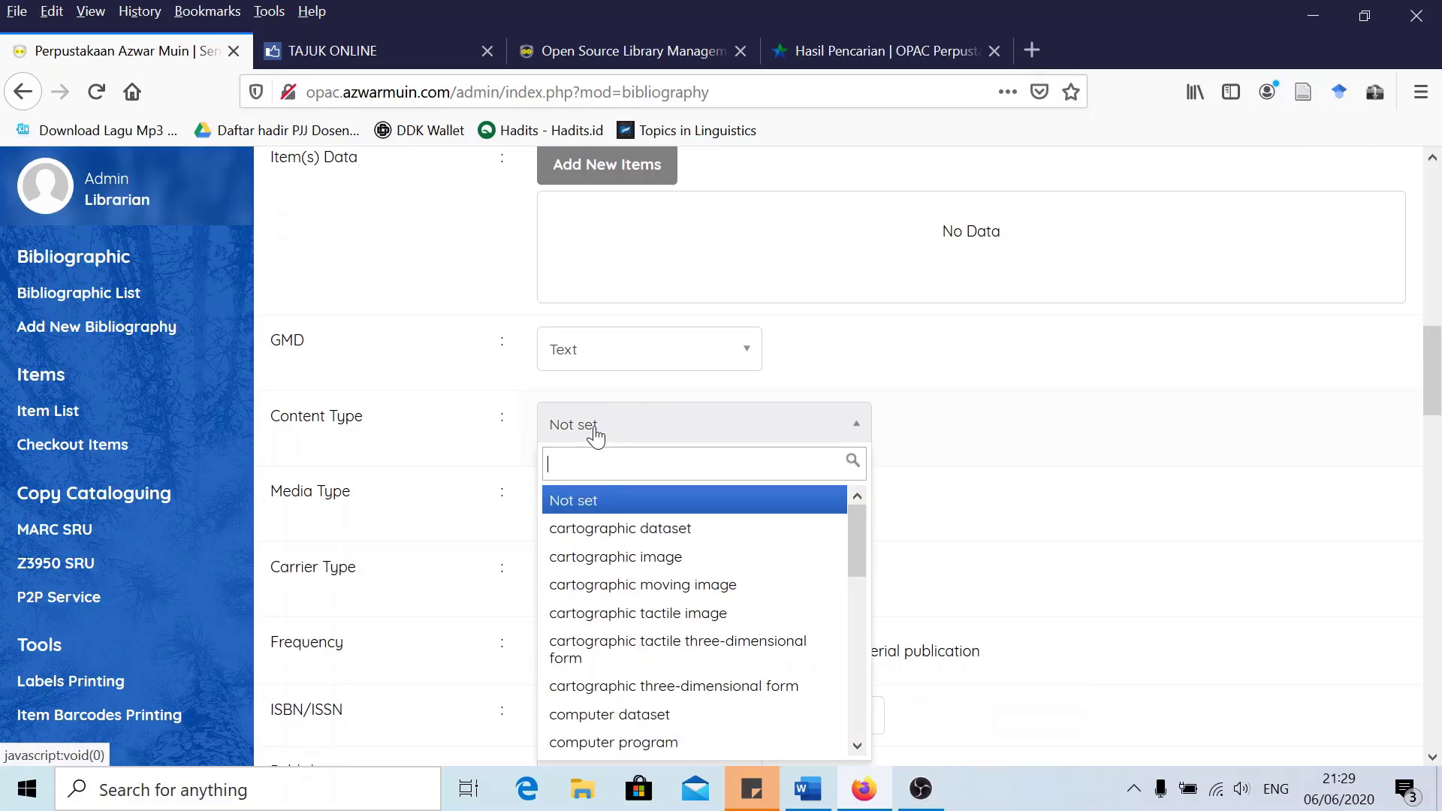
type("text")
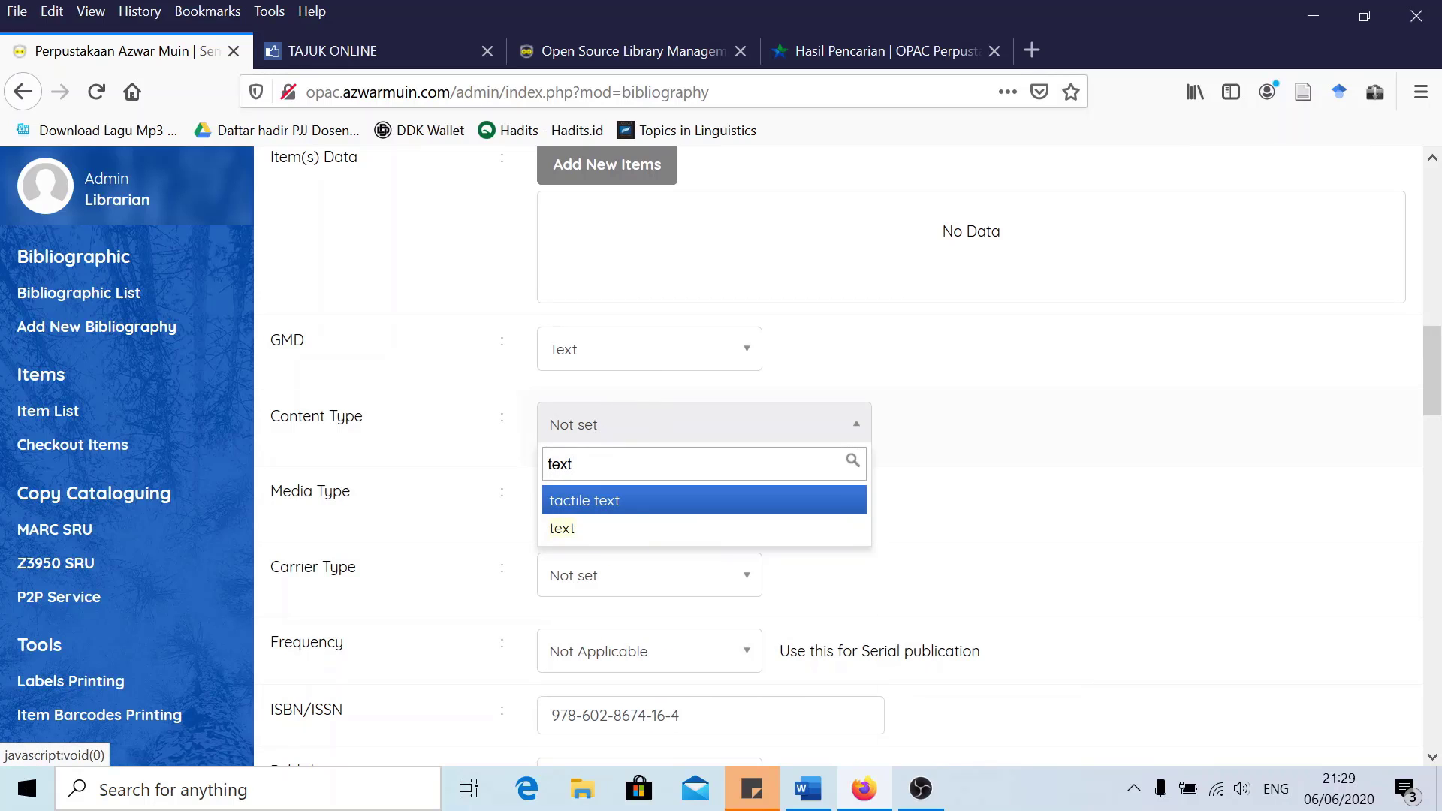
left_click(570, 528)
scroll(466, 527, "down", 2)
scroll(466, 527, "down", 5)
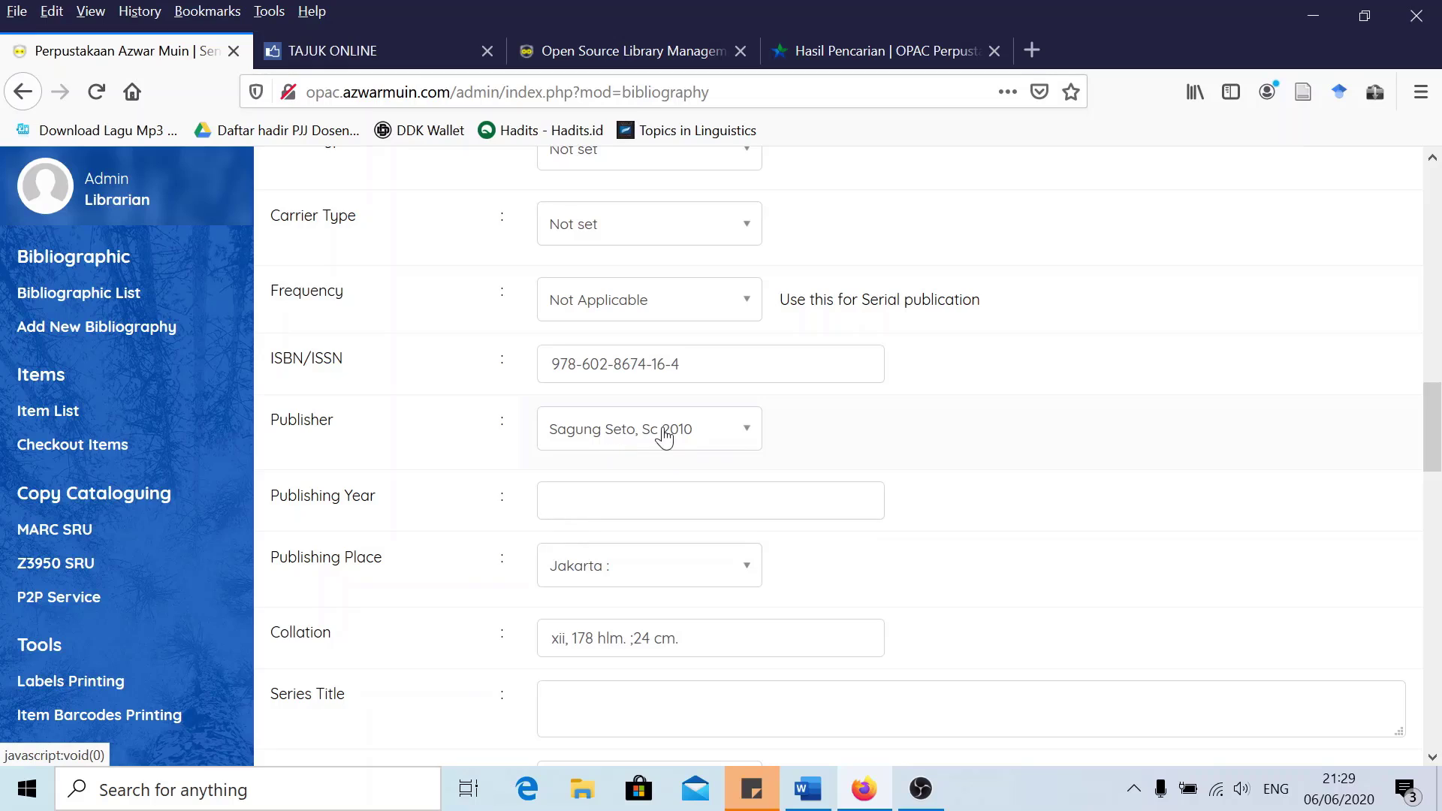
left_click(665, 442)
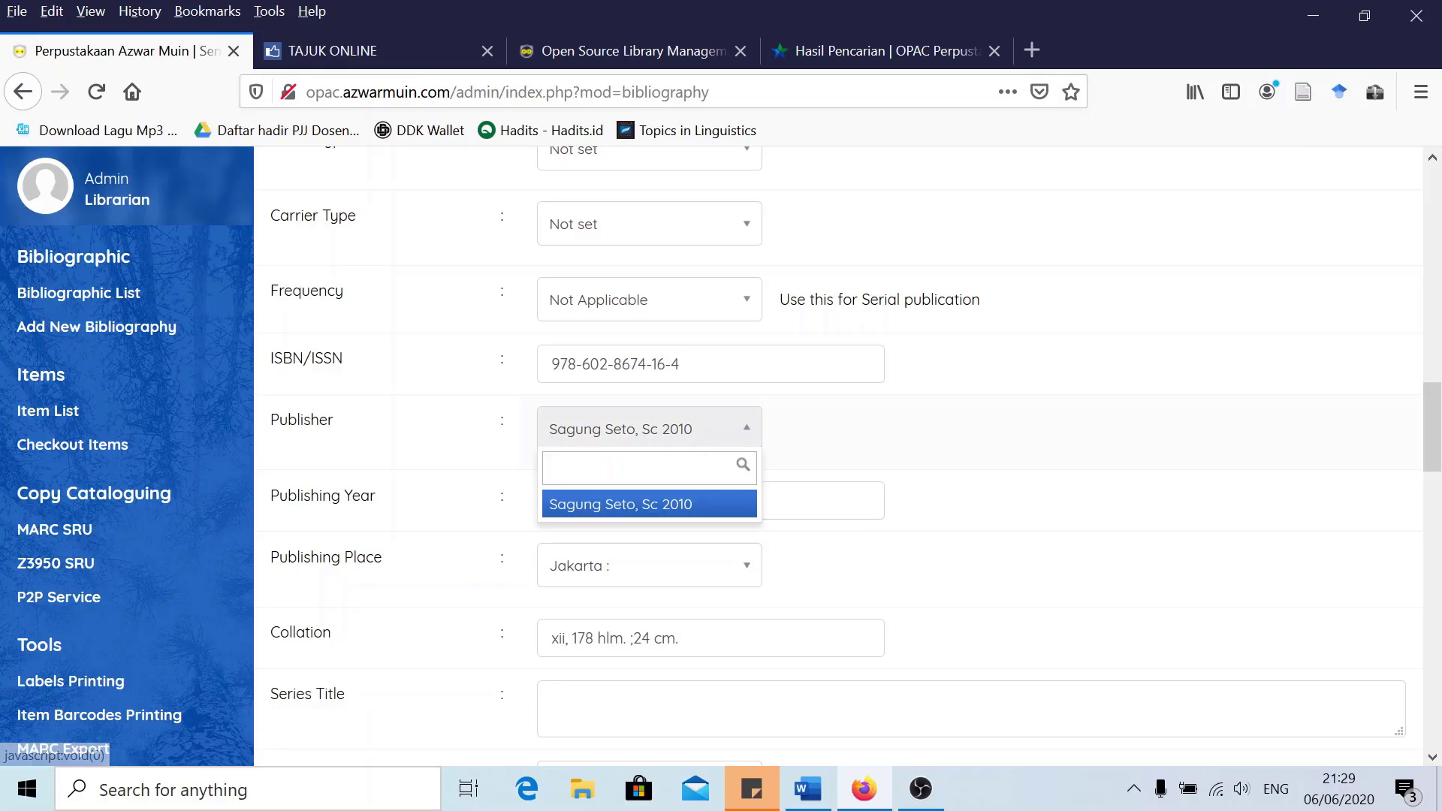
type("Sagung ")
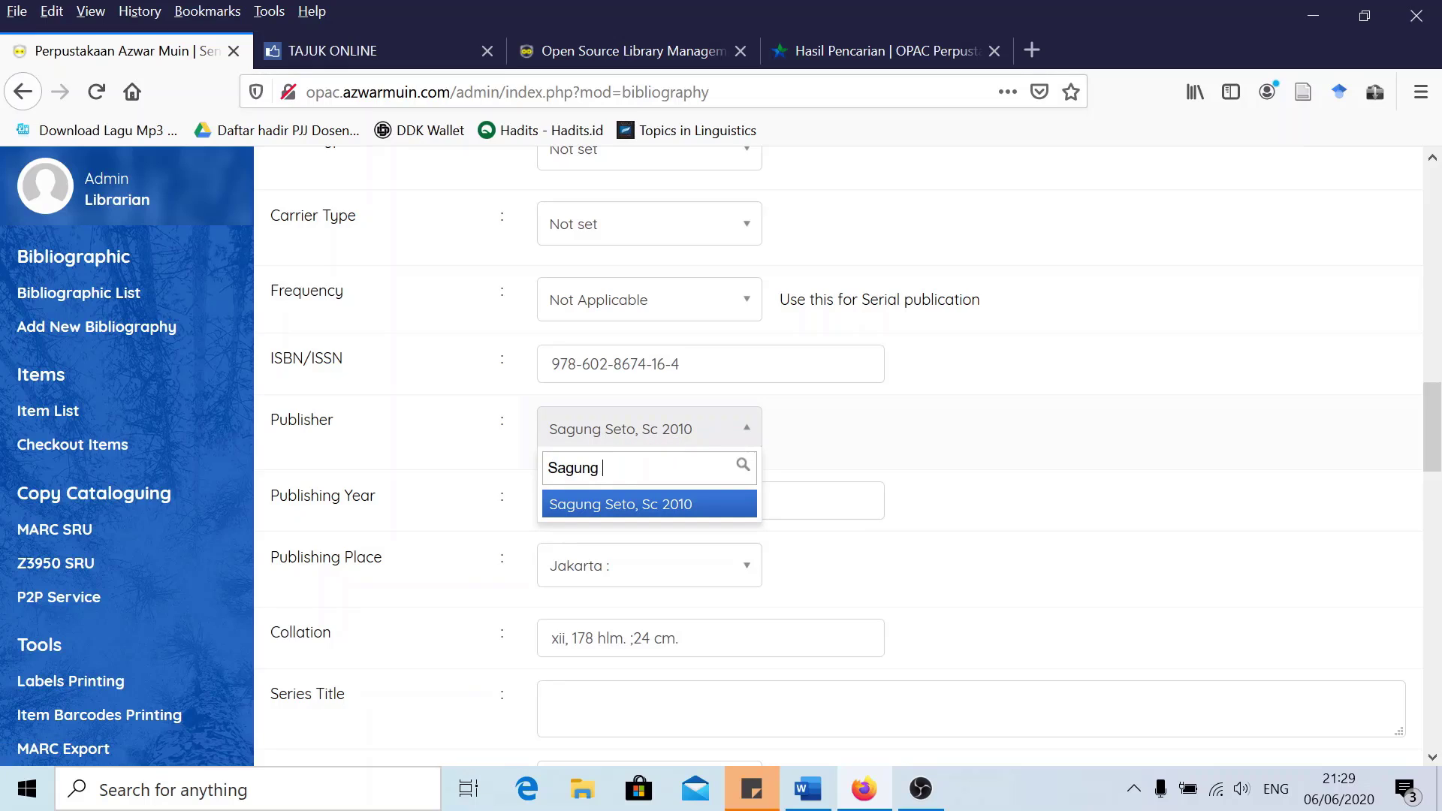
type("Seto")
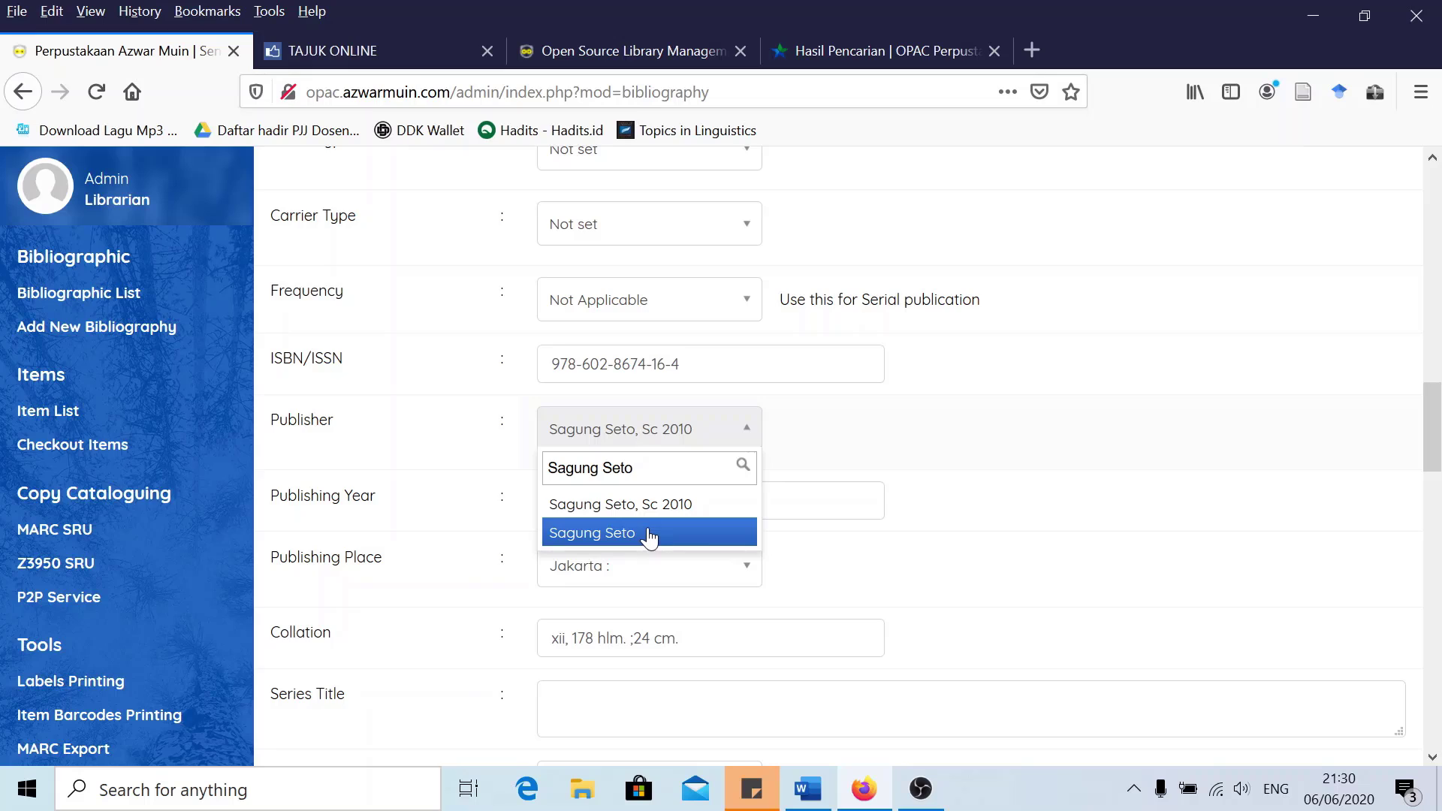
left_click(649, 533)
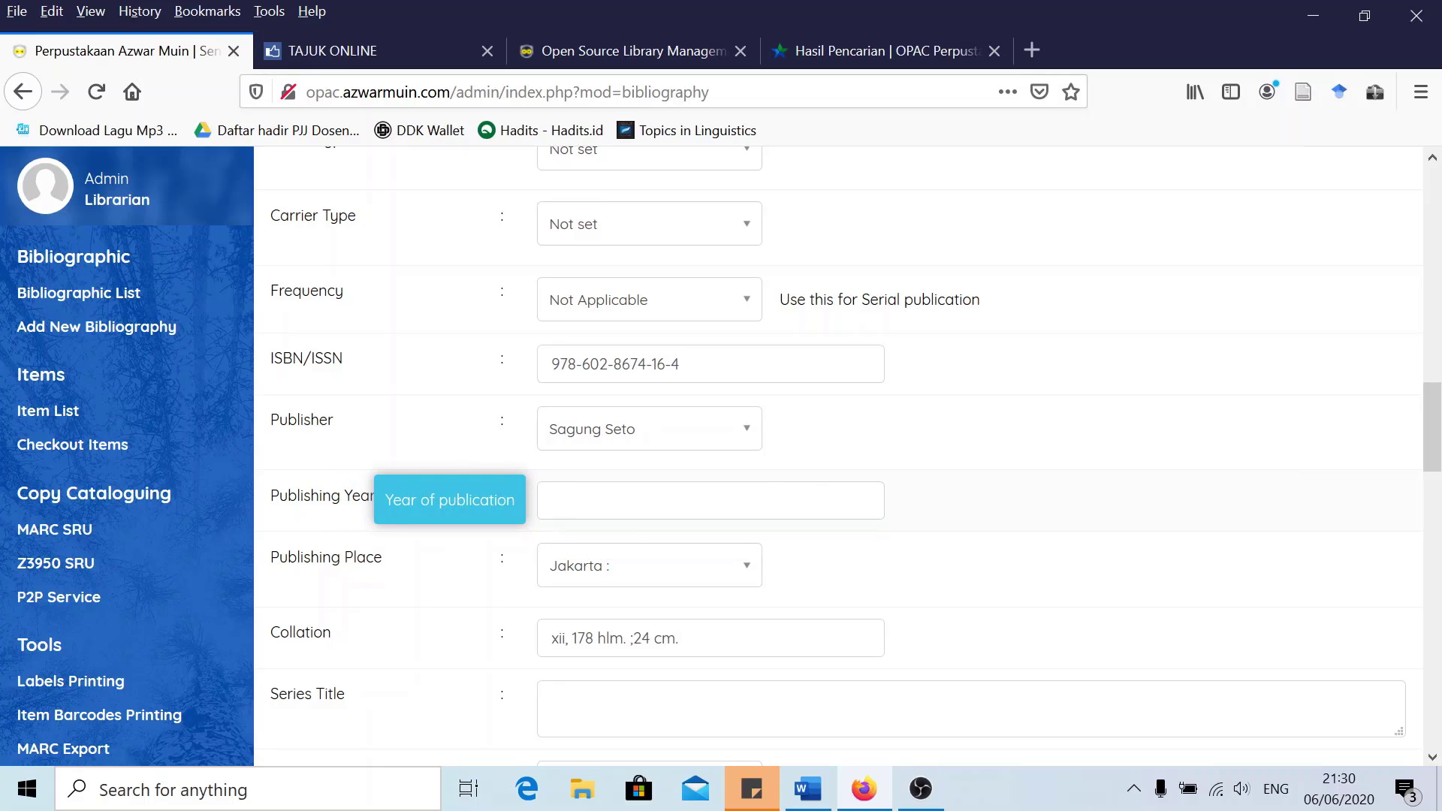
Check the OPAC result, then enter publishing year 2010 and publishing place Jakarta
left_click(644, 500)
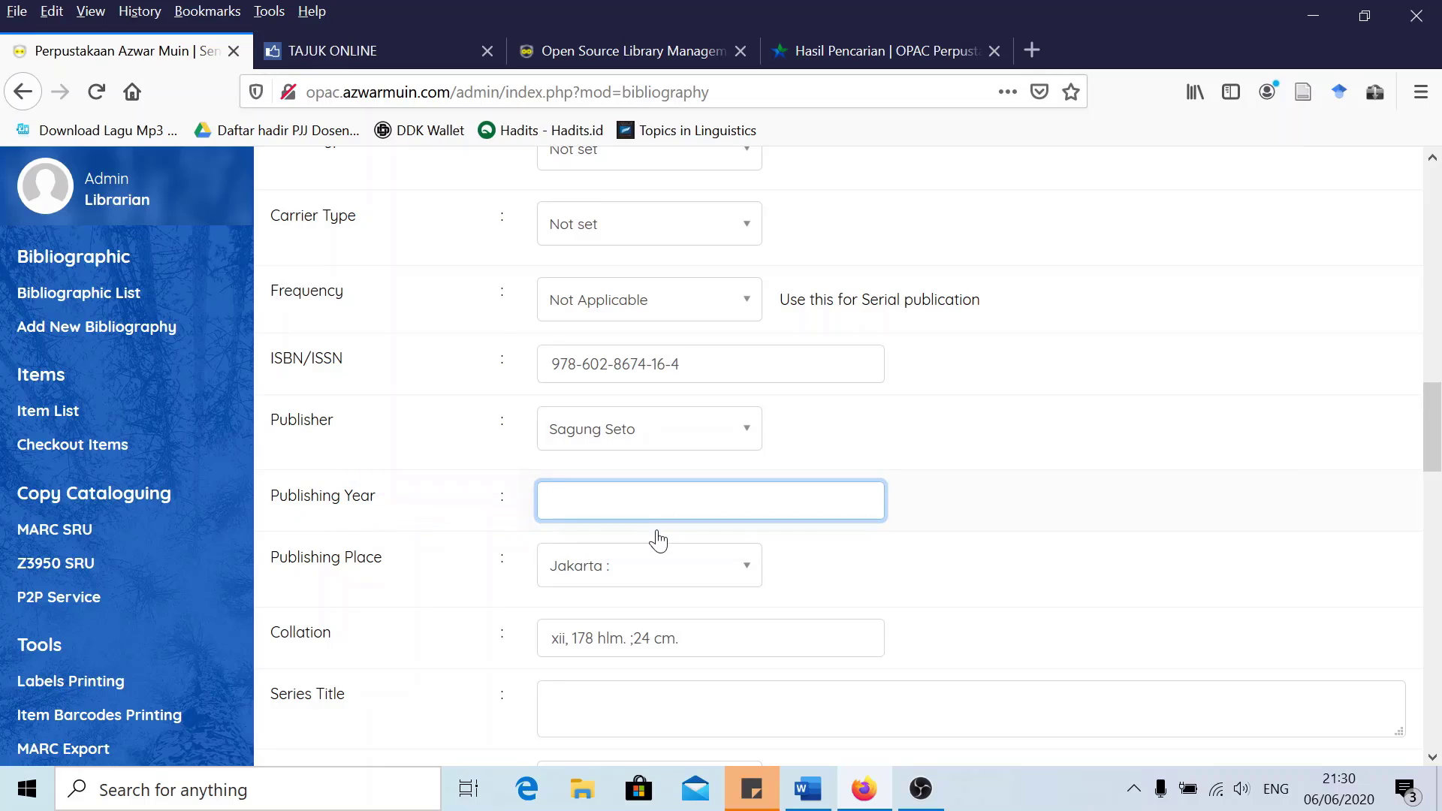
left_click(827, 52)
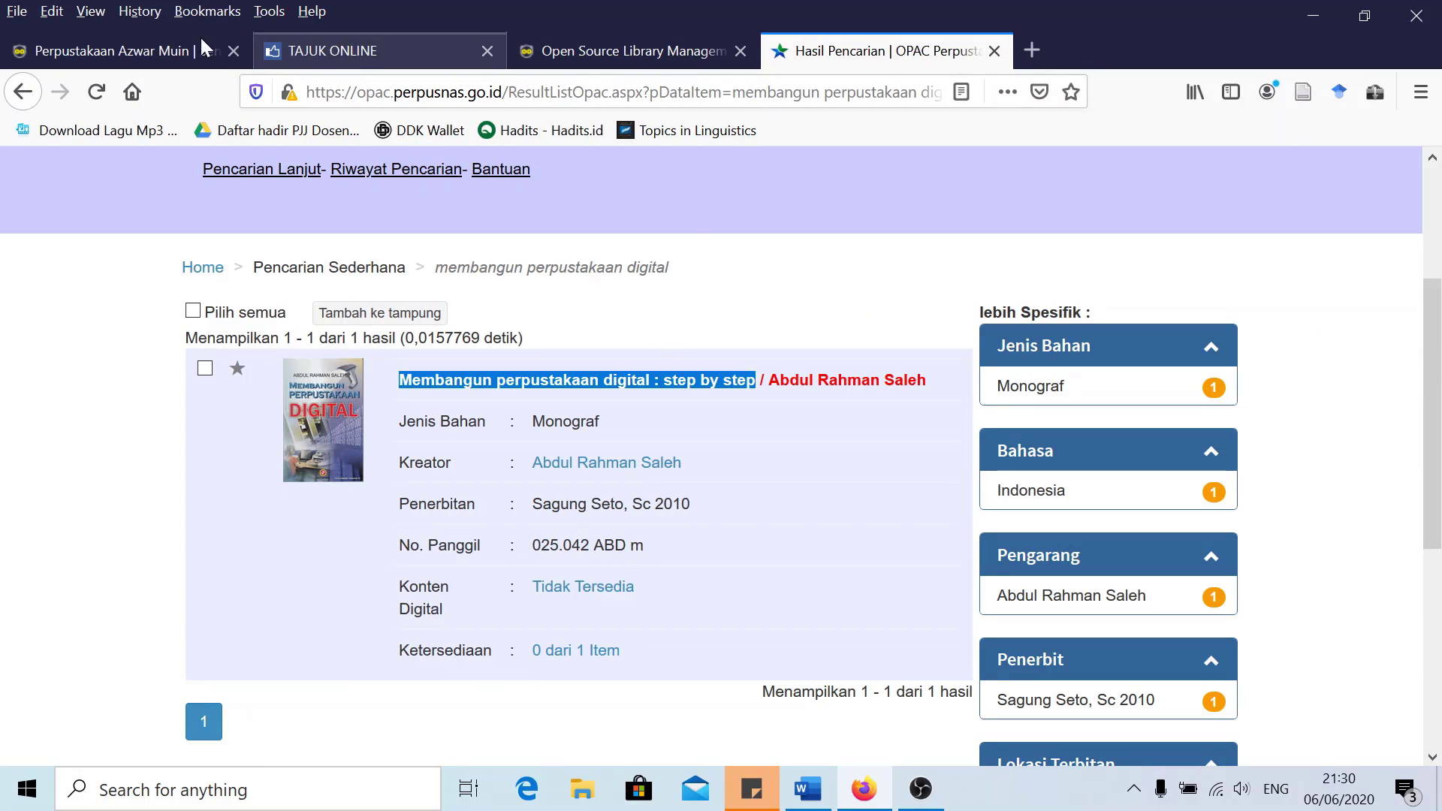
left_click(139, 51)
type("20")
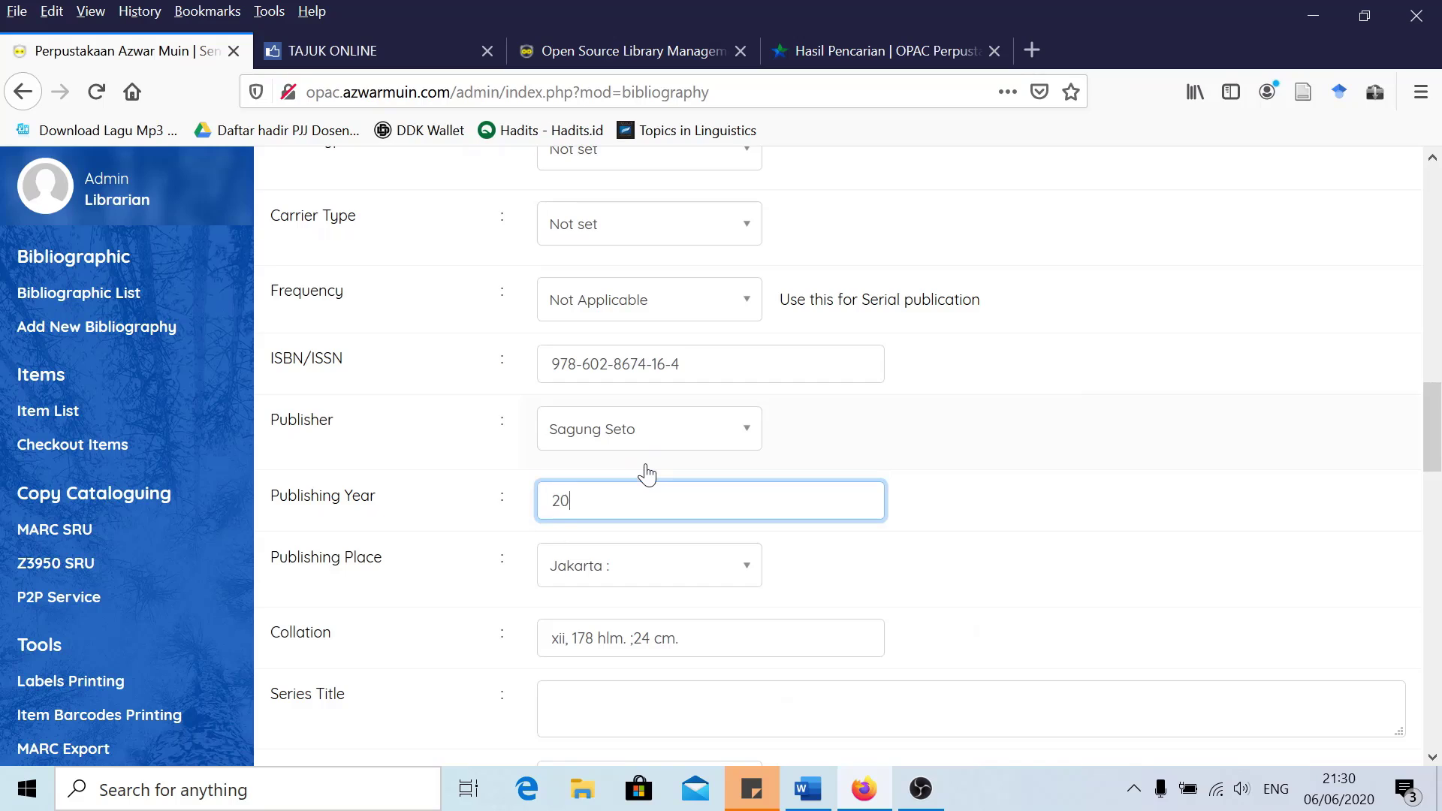
type("10")
left_click(644, 573)
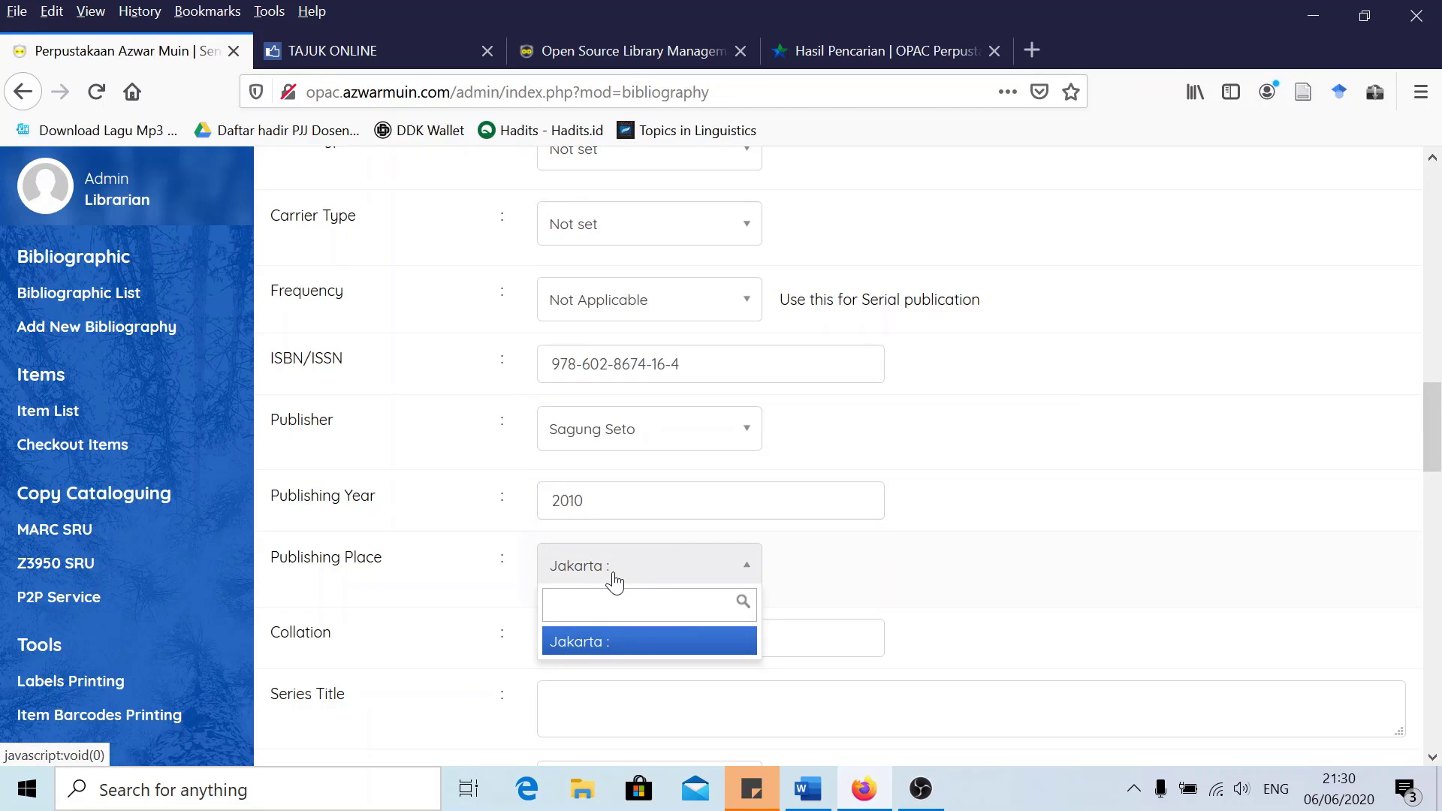
type("Jakarta")
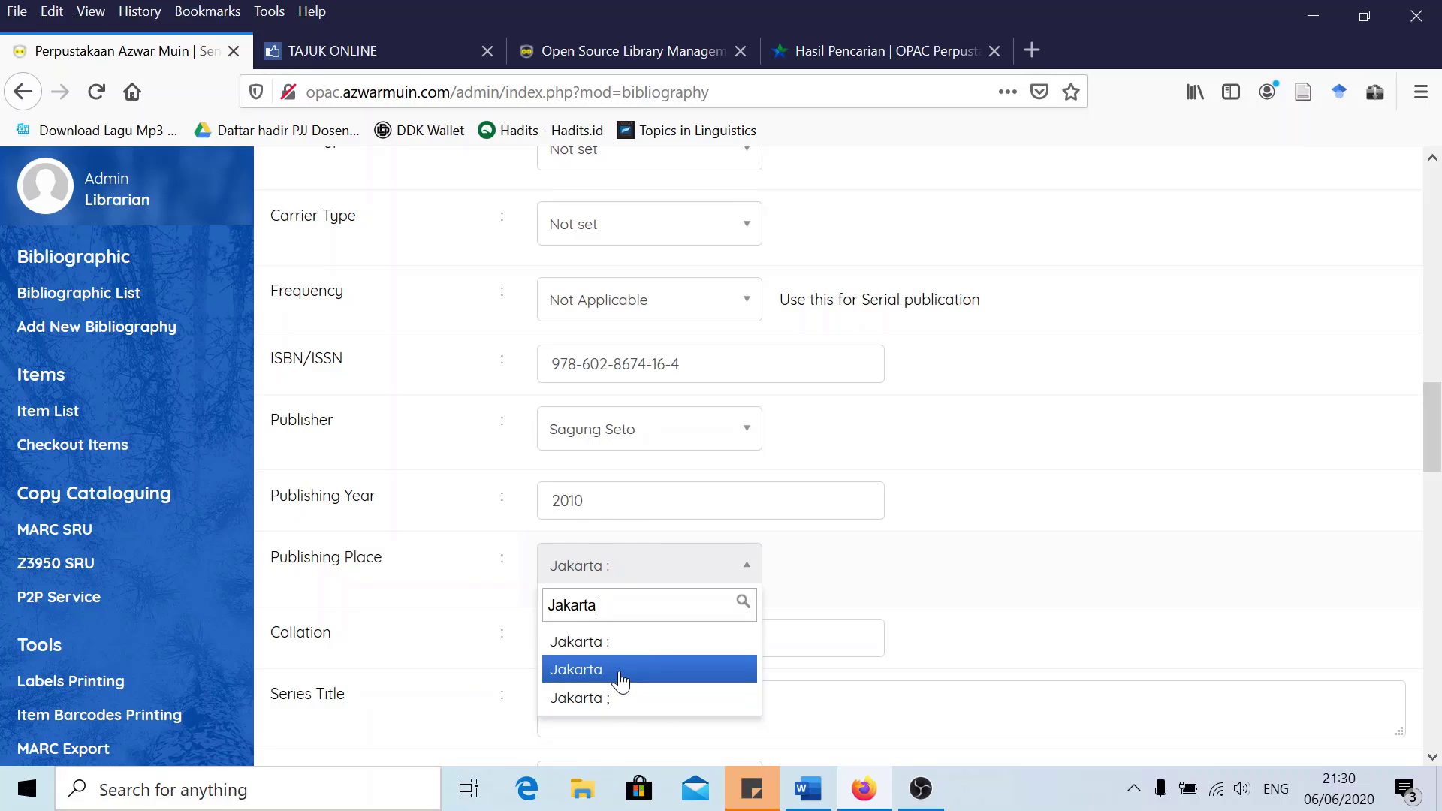
left_click(621, 676)
scroll(648, 612, "down", 3)
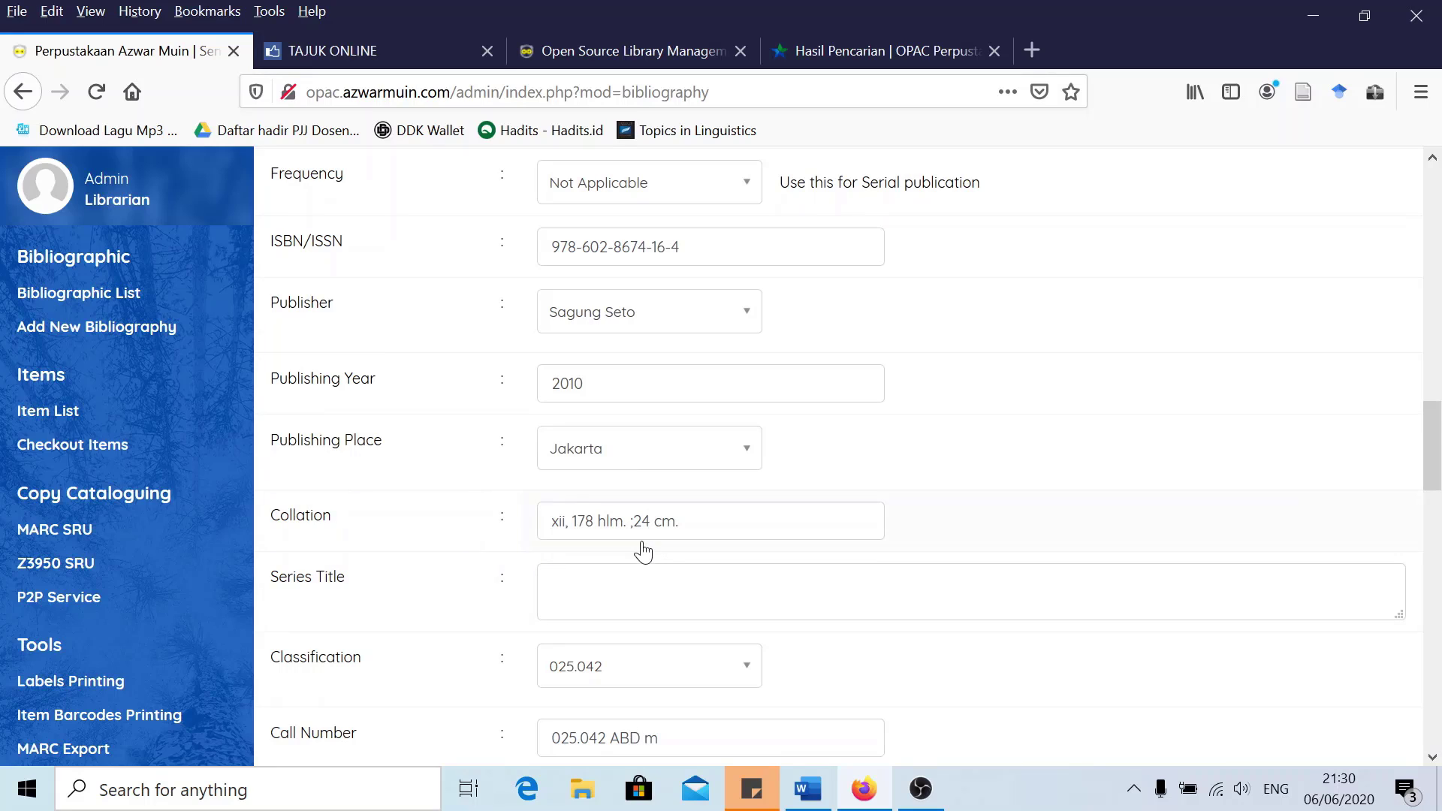
mouse_move(571, 552)
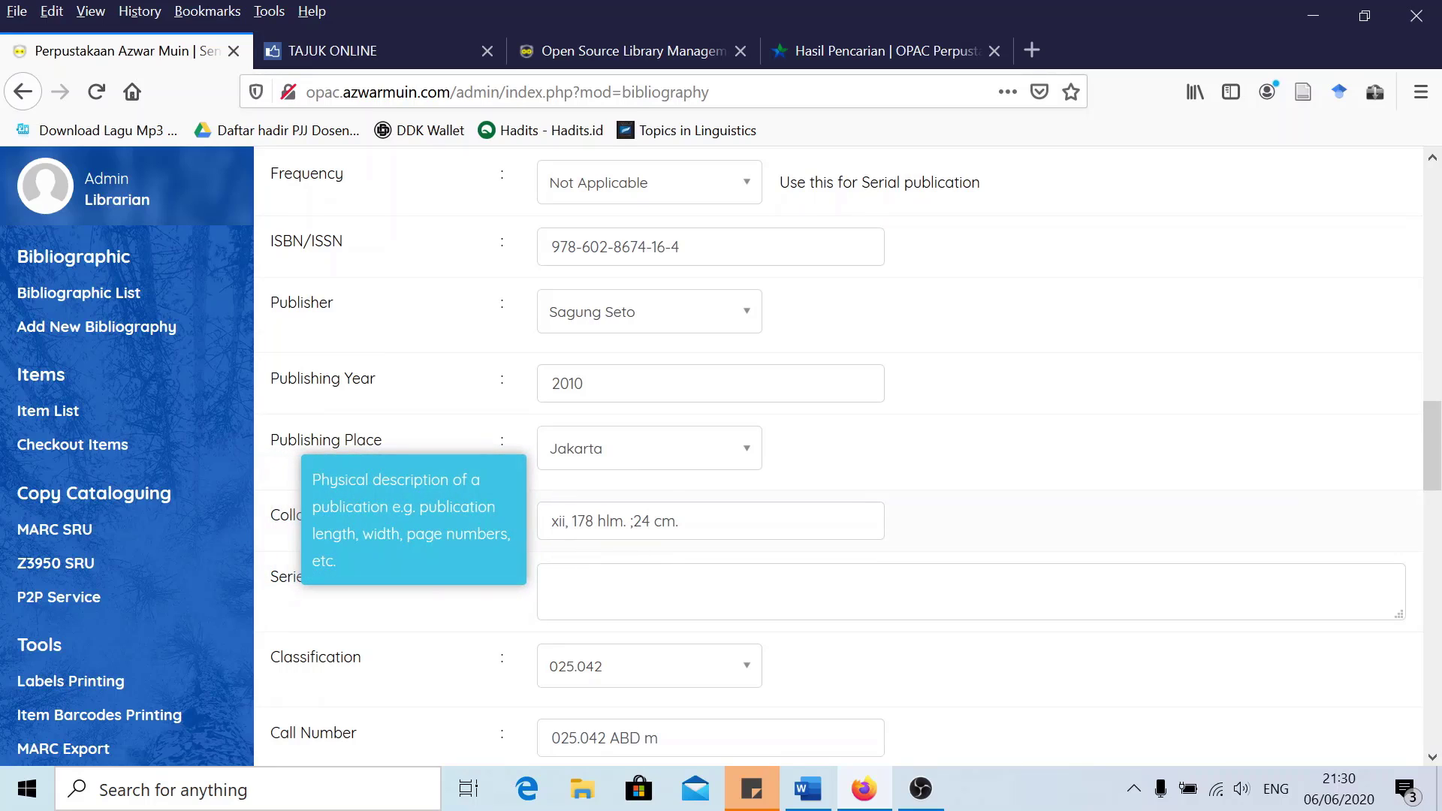
left_click(564, 526)
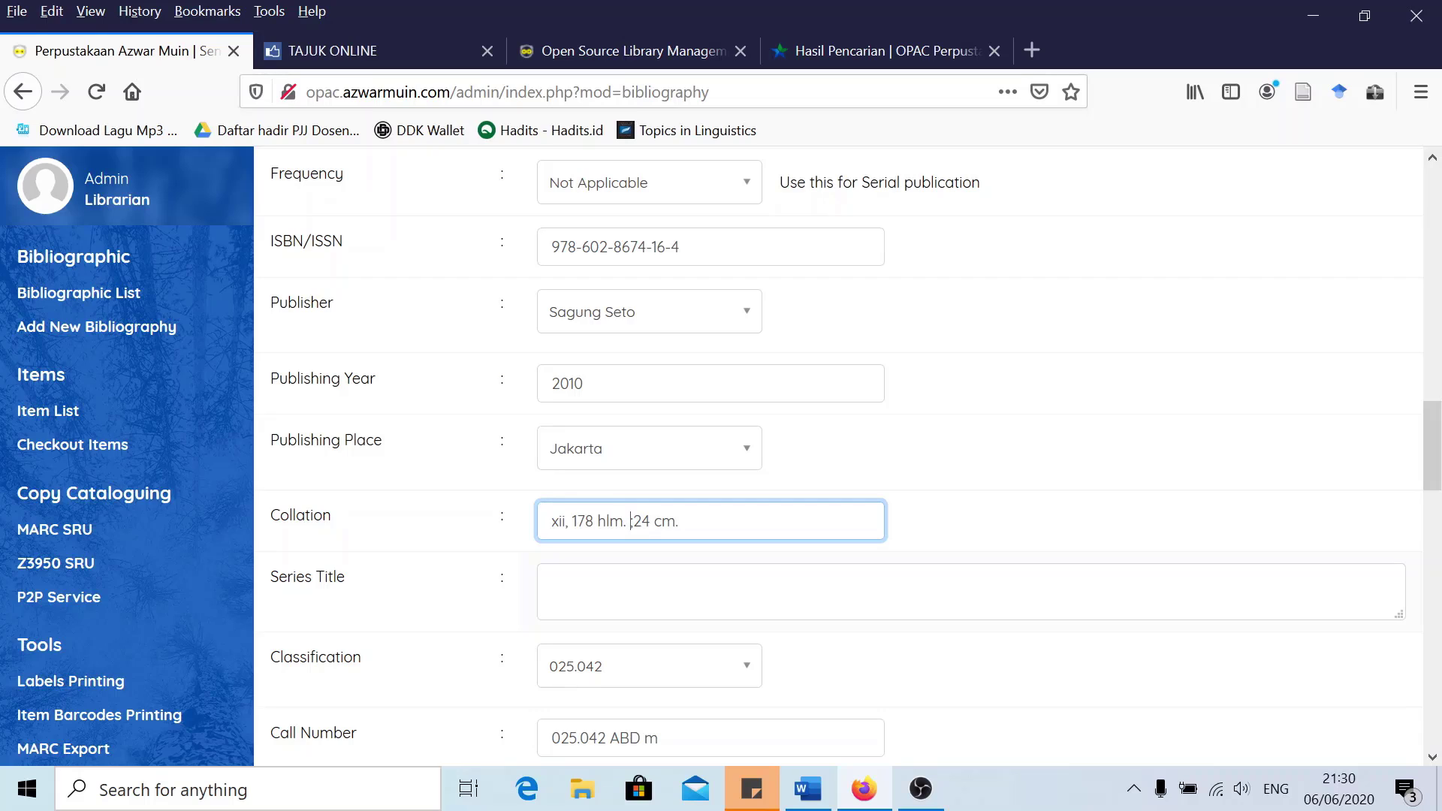
key("BackSpace")
left_click(844, 52)
scroll(718, 466, "down", 3)
scroll(715, 467, "up", 3)
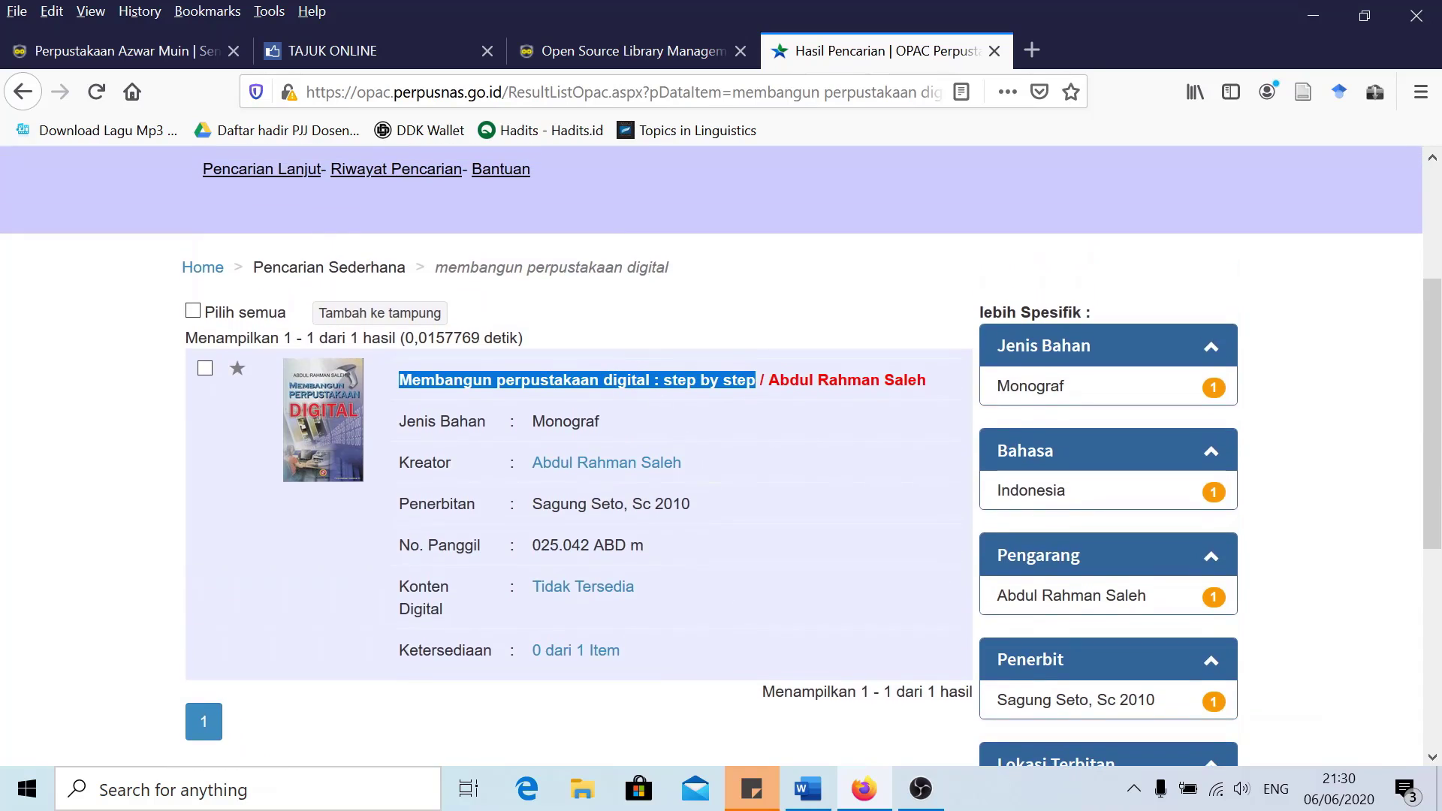
left_click(151, 51)
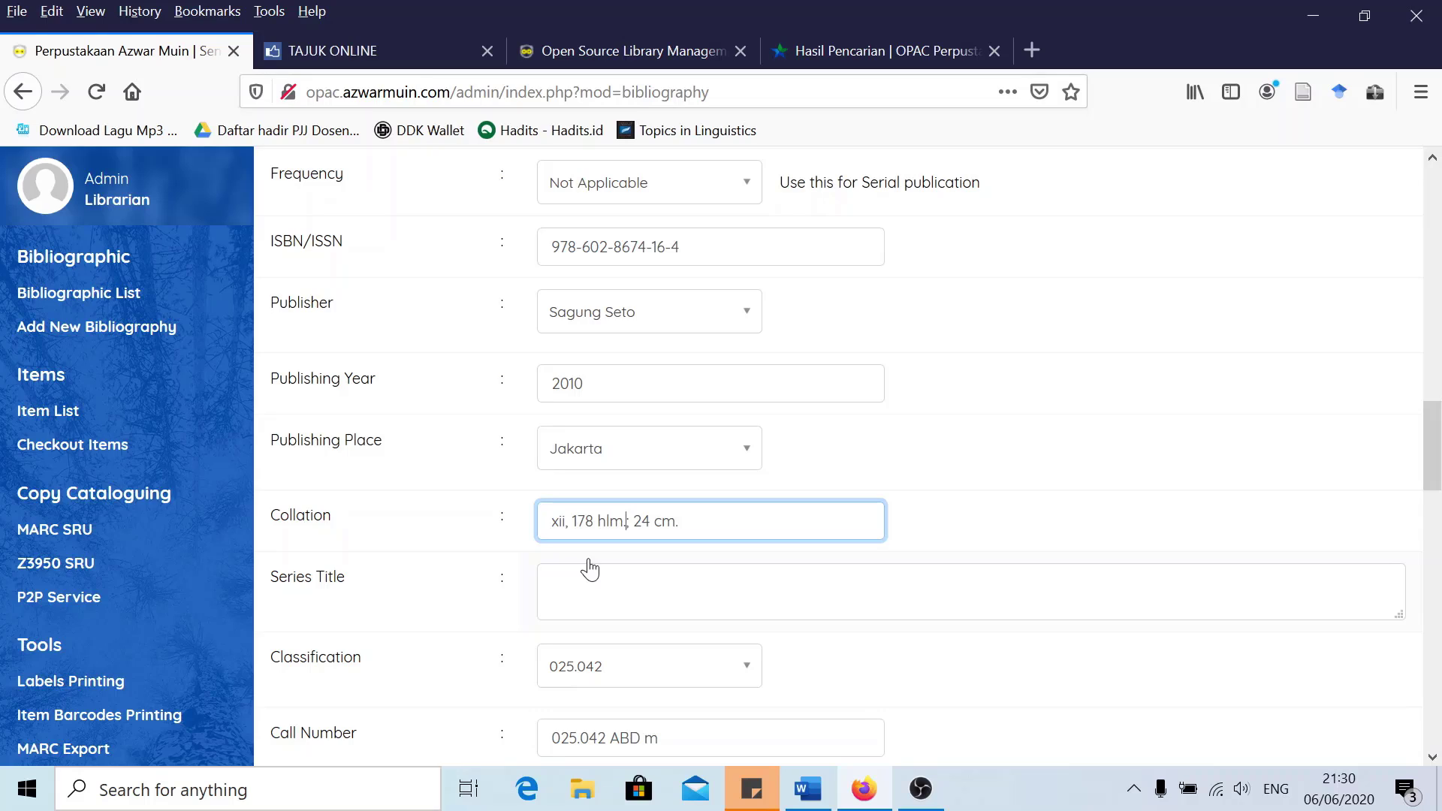
type(": ilus.")
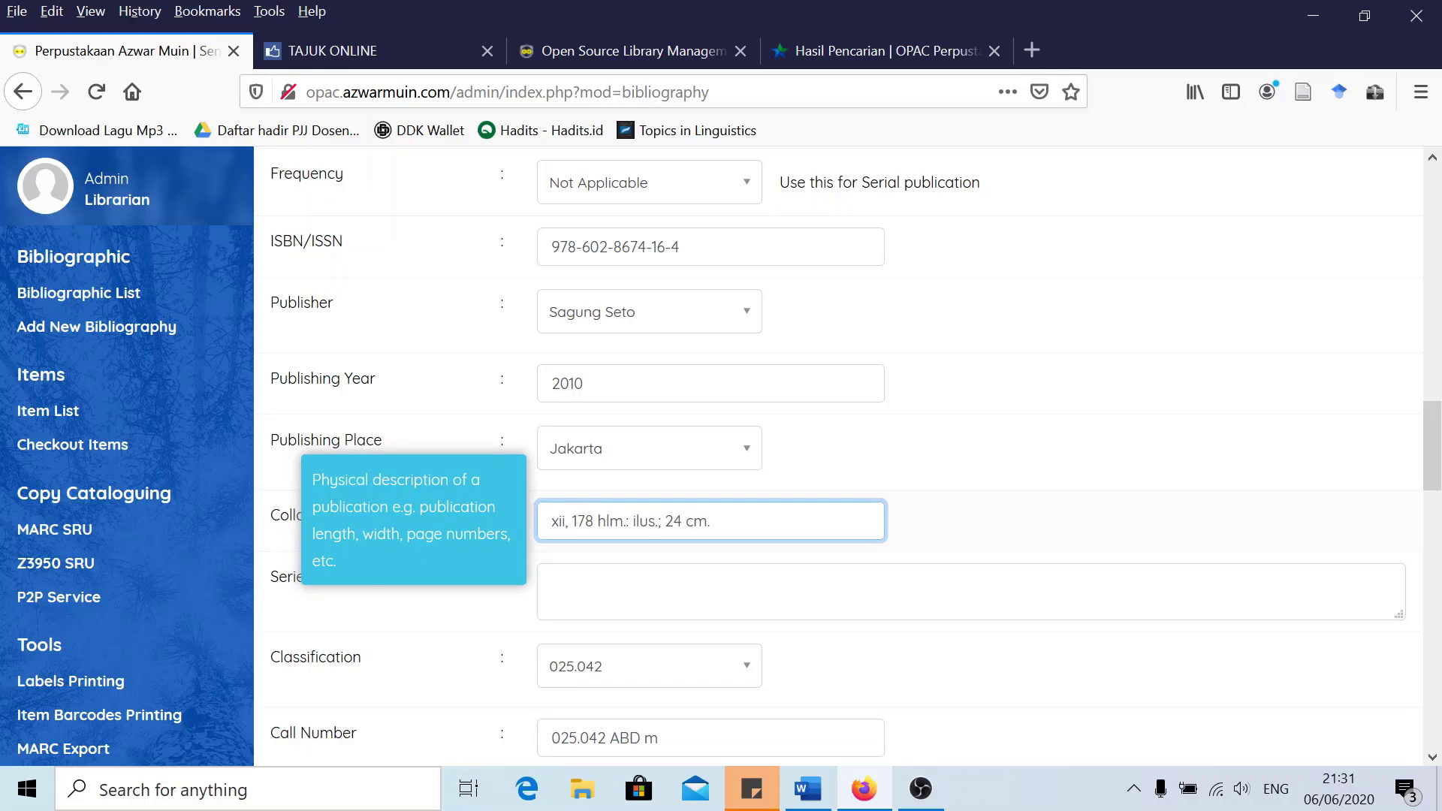
left_click(552, 582)
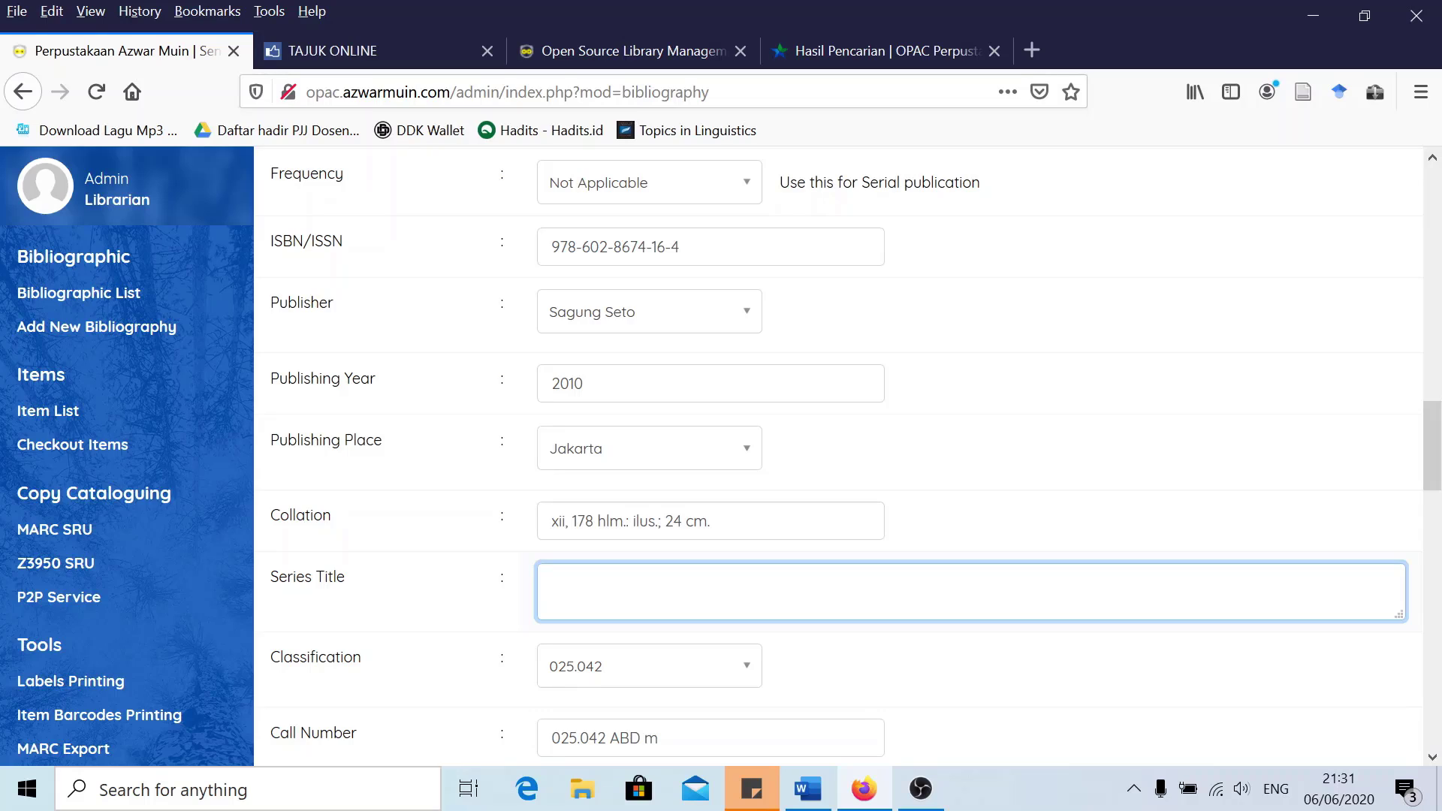
scroll(432, 612, "down", 3)
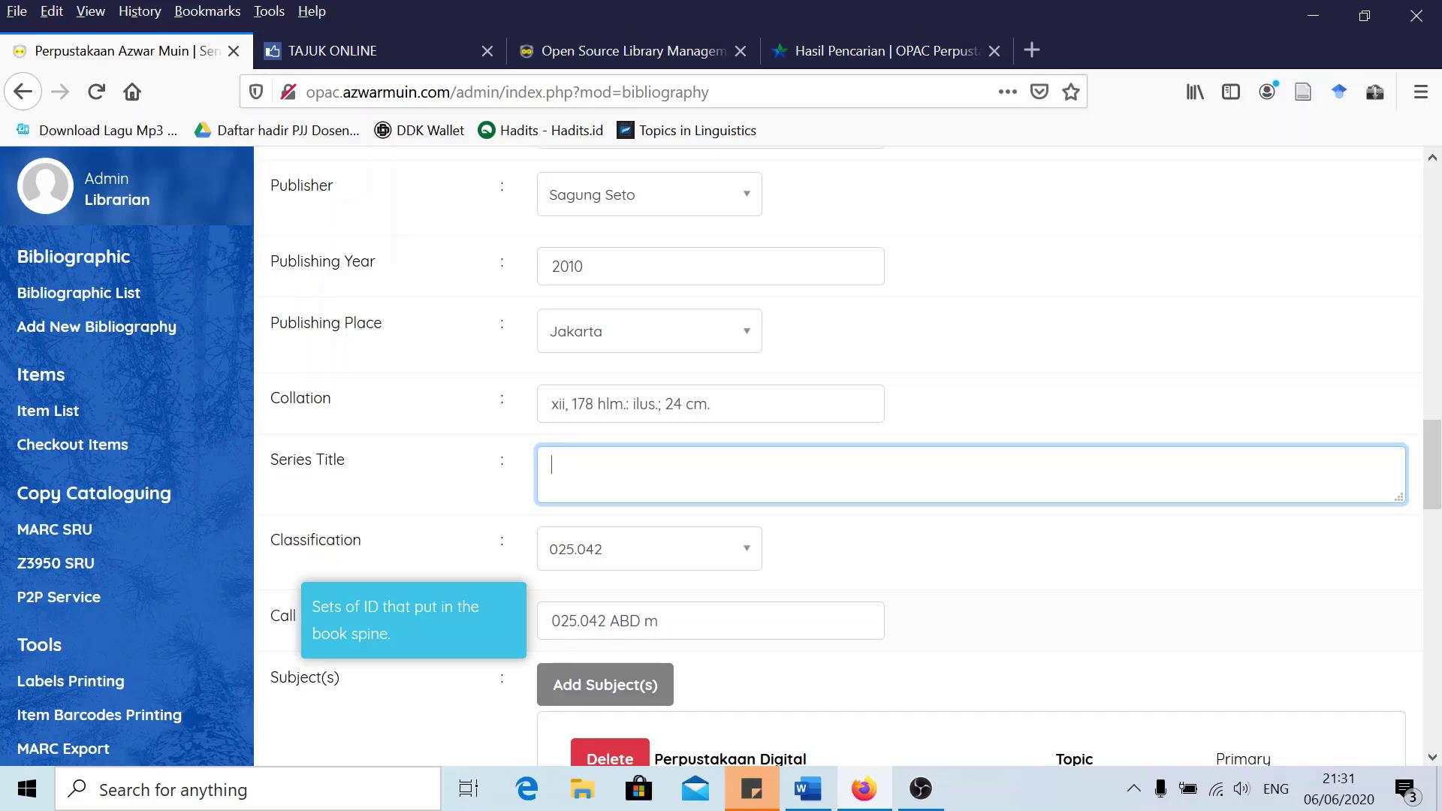
Set the book's language to Indonesia
scroll(664, 619, "down", 3)
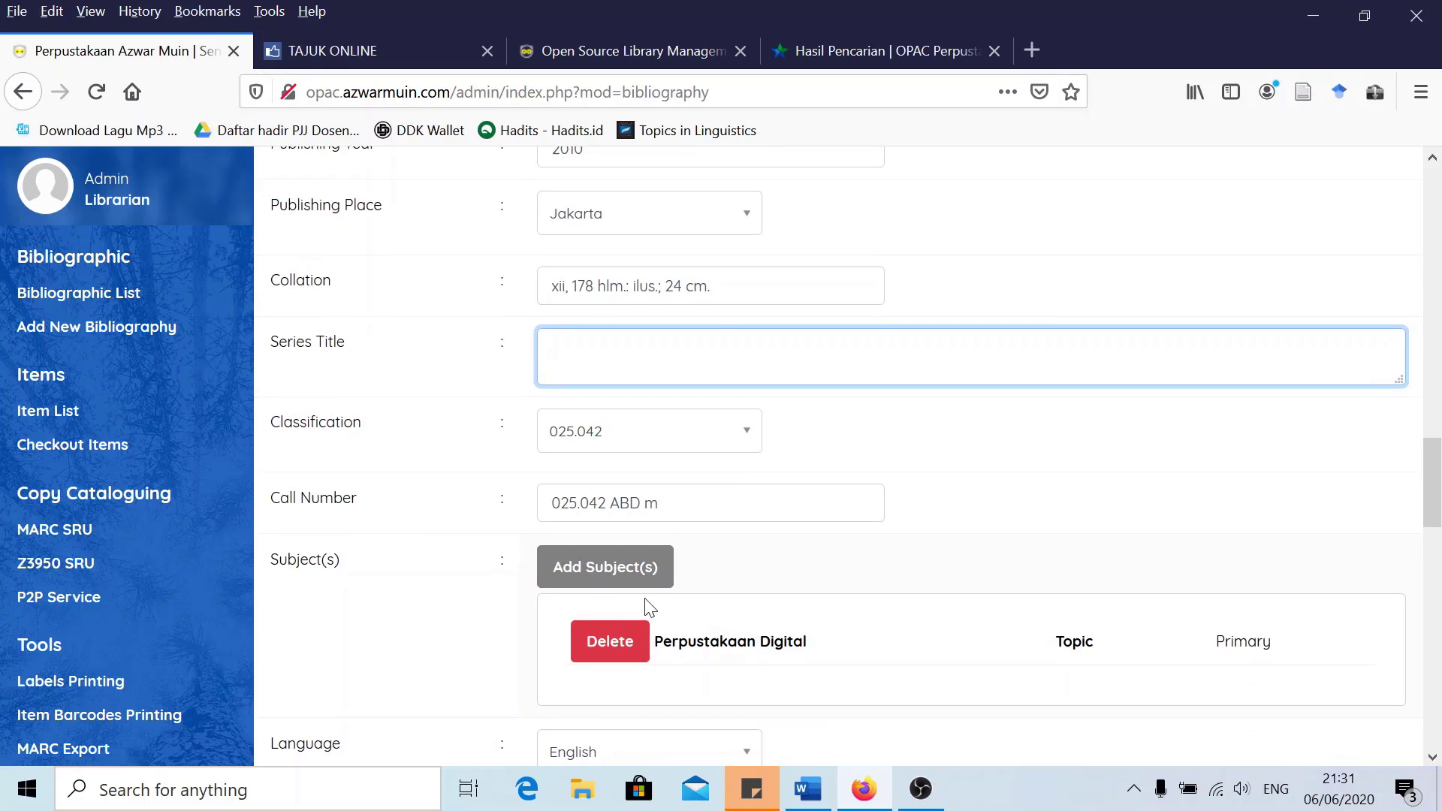
scroll(759, 540, "up", 2)
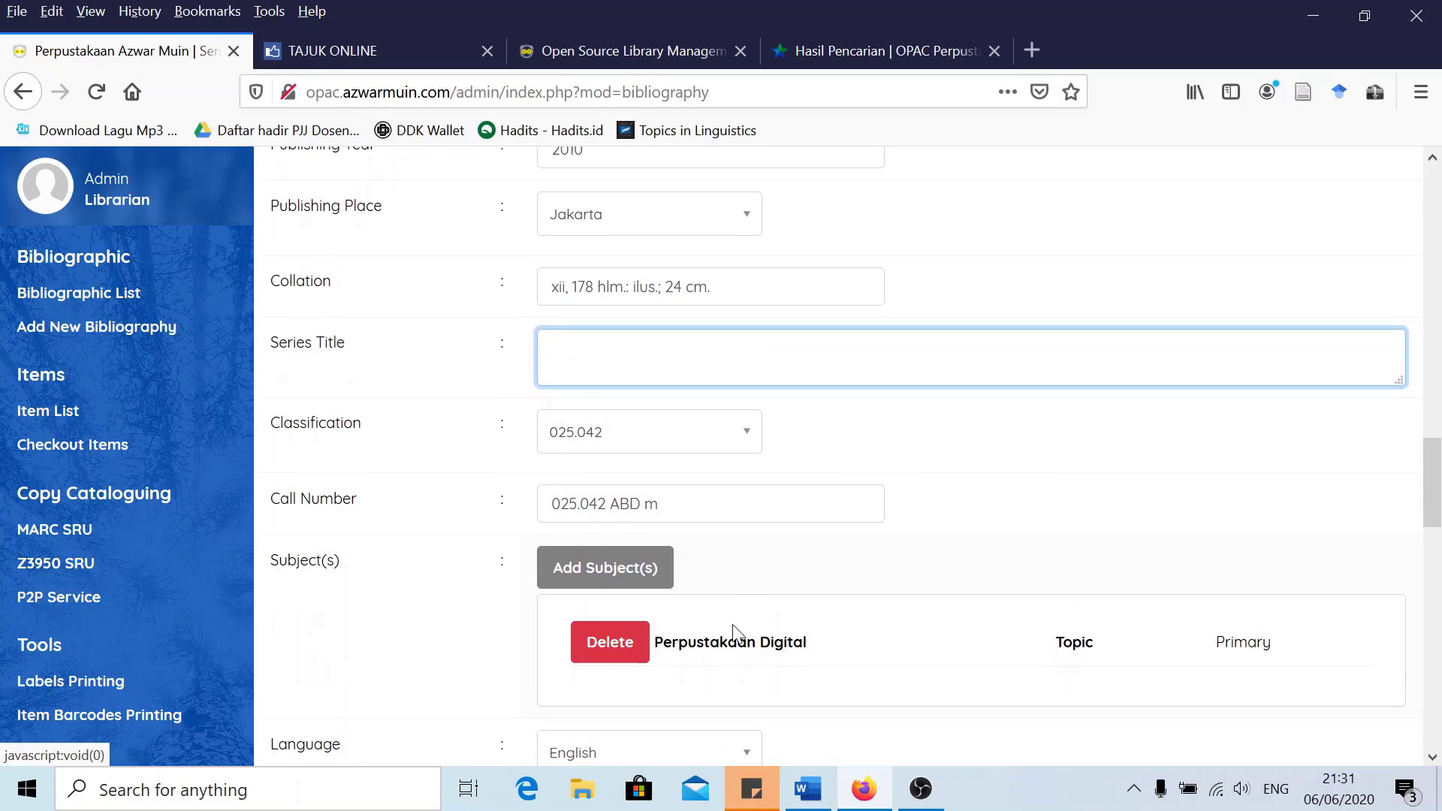
scroll(733, 635, "down", 3)
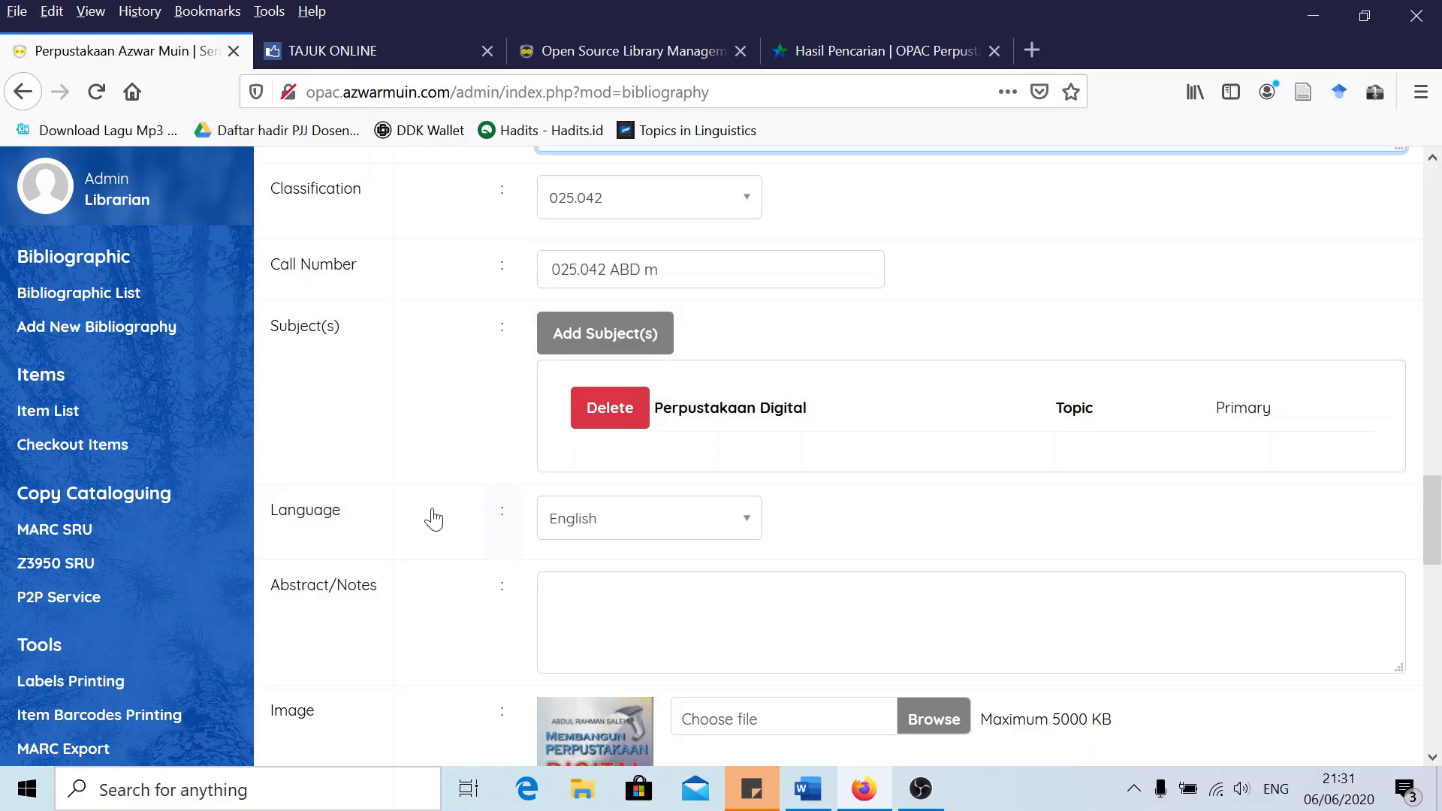
left_click(587, 526)
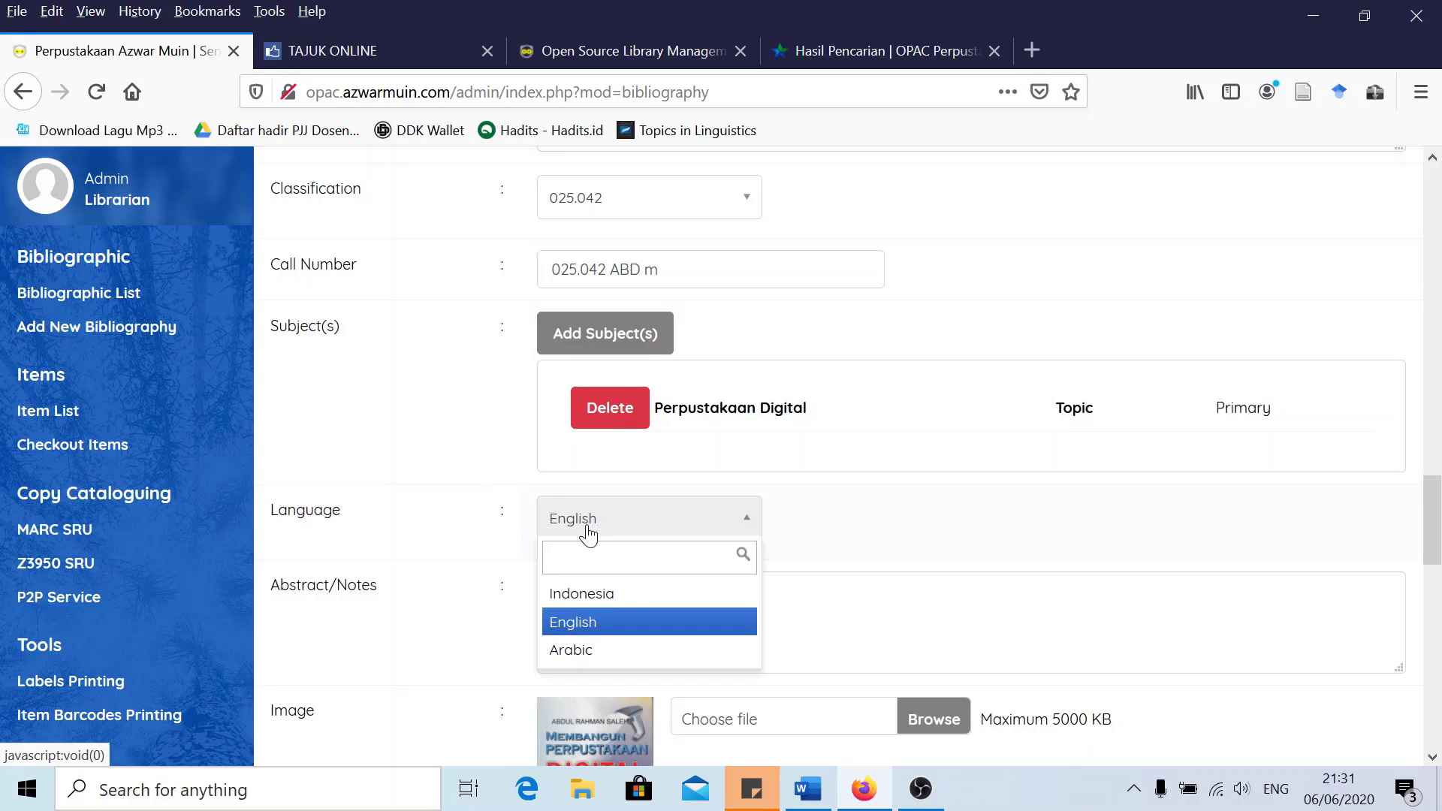
left_click(601, 605)
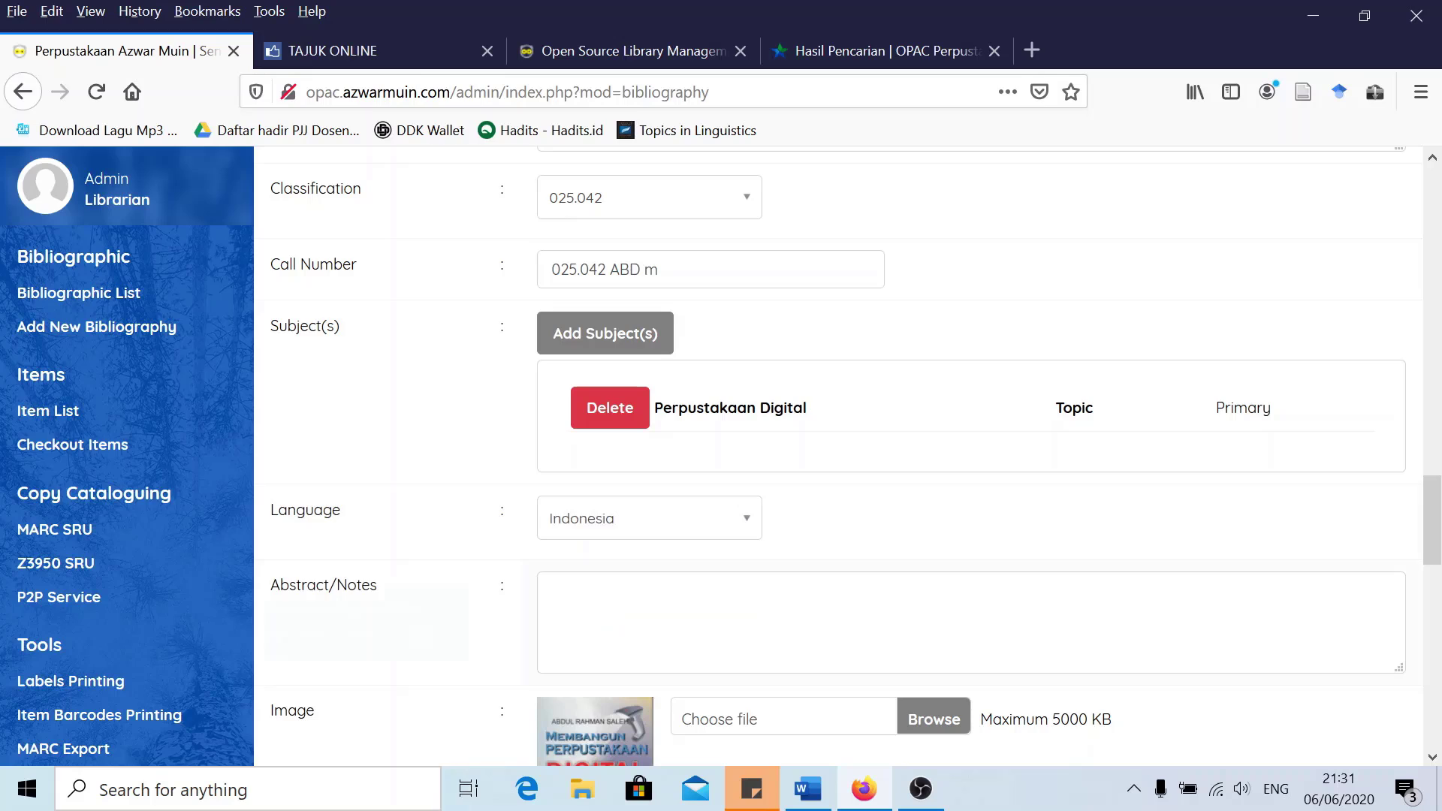
left_click(601, 605)
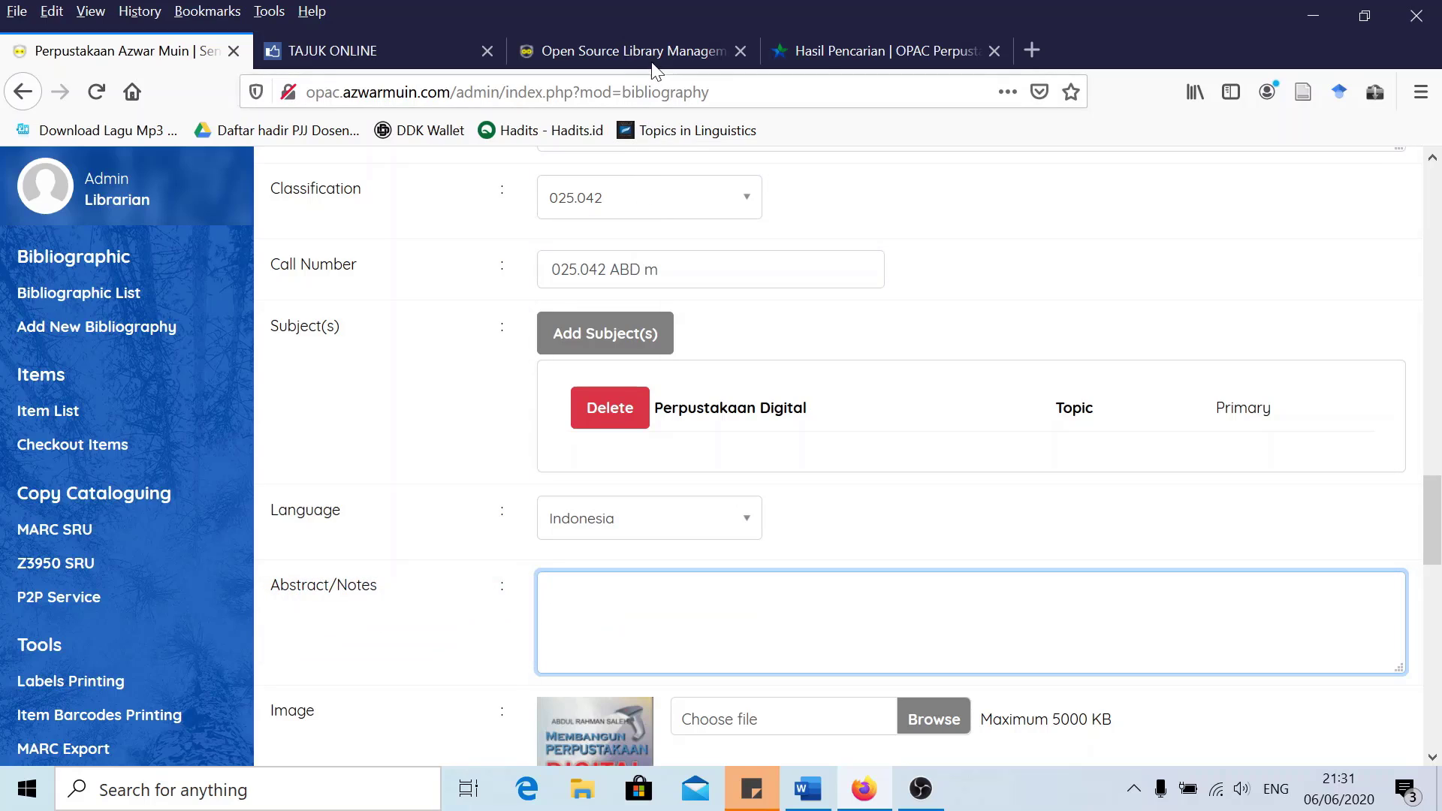
Check the book's OPAC entry, then return to the record and scroll to the attachment section
left_click(800, 52)
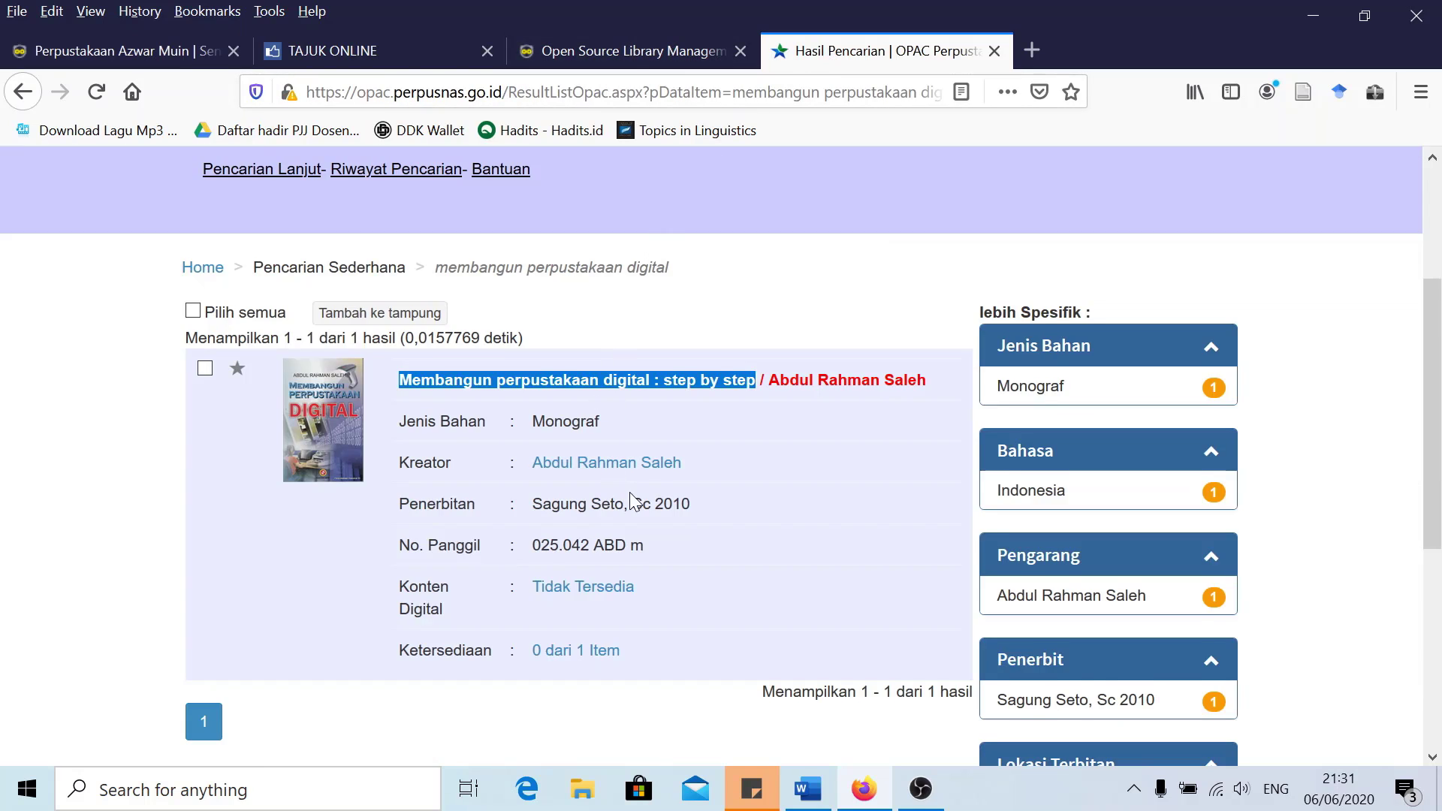
scroll(639, 500, "down", 1)
scroll(634, 499, "up", 1)
left_click(169, 50)
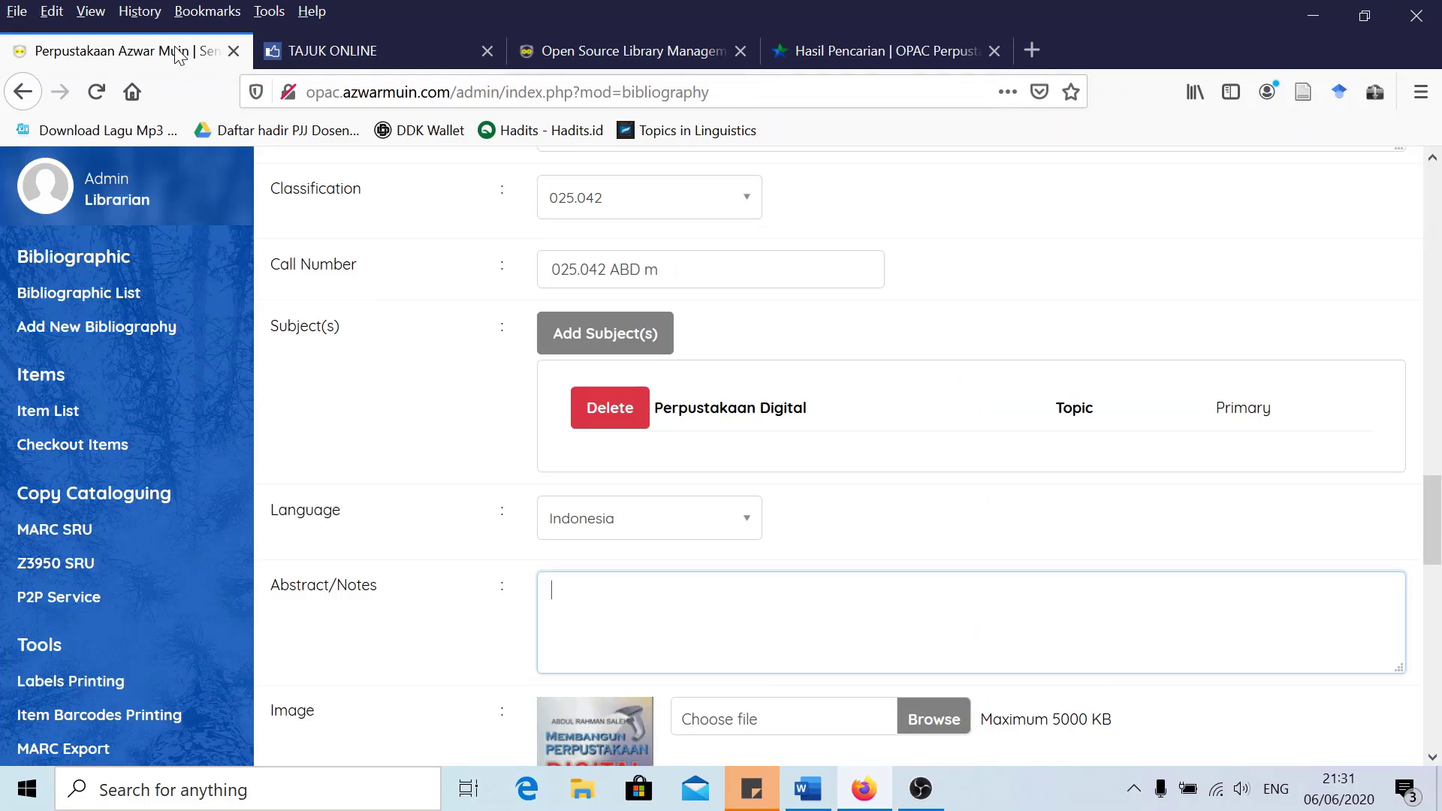
scroll(680, 555, "down", 3)
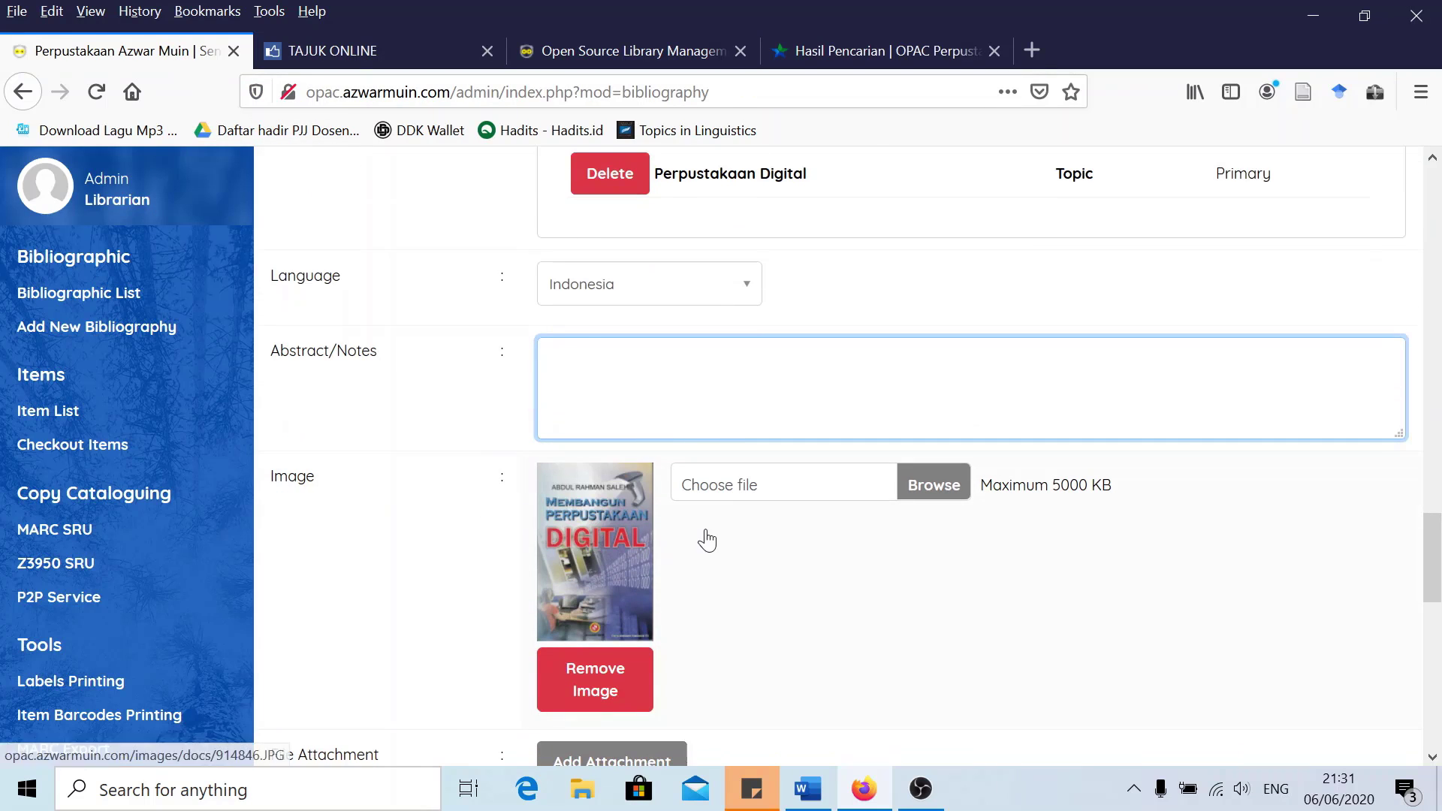
scroll(640, 565, "down", 1)
scroll(641, 565, "down", 5)
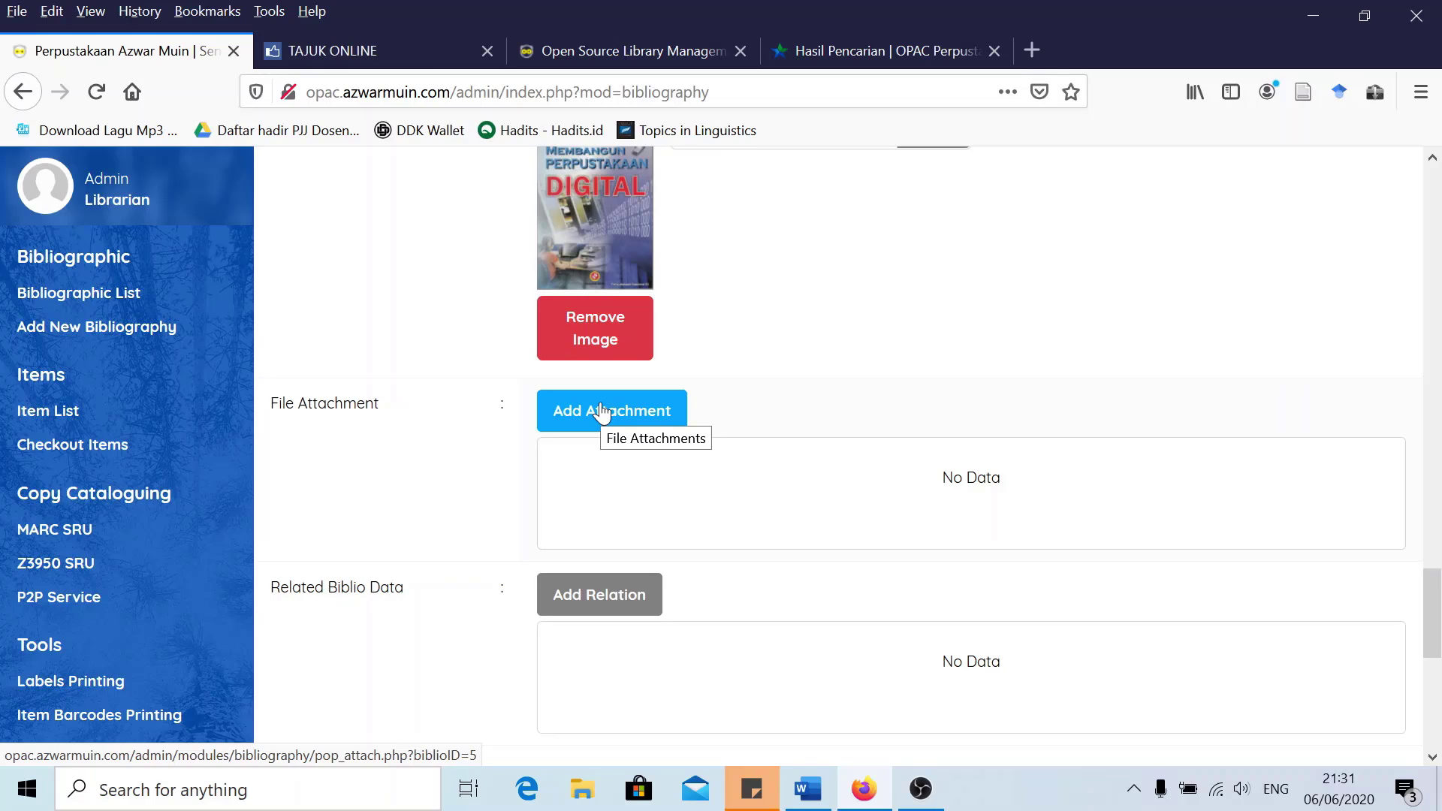
scroll(612, 476, "down", 3)
scroll(623, 481, "up", 2)
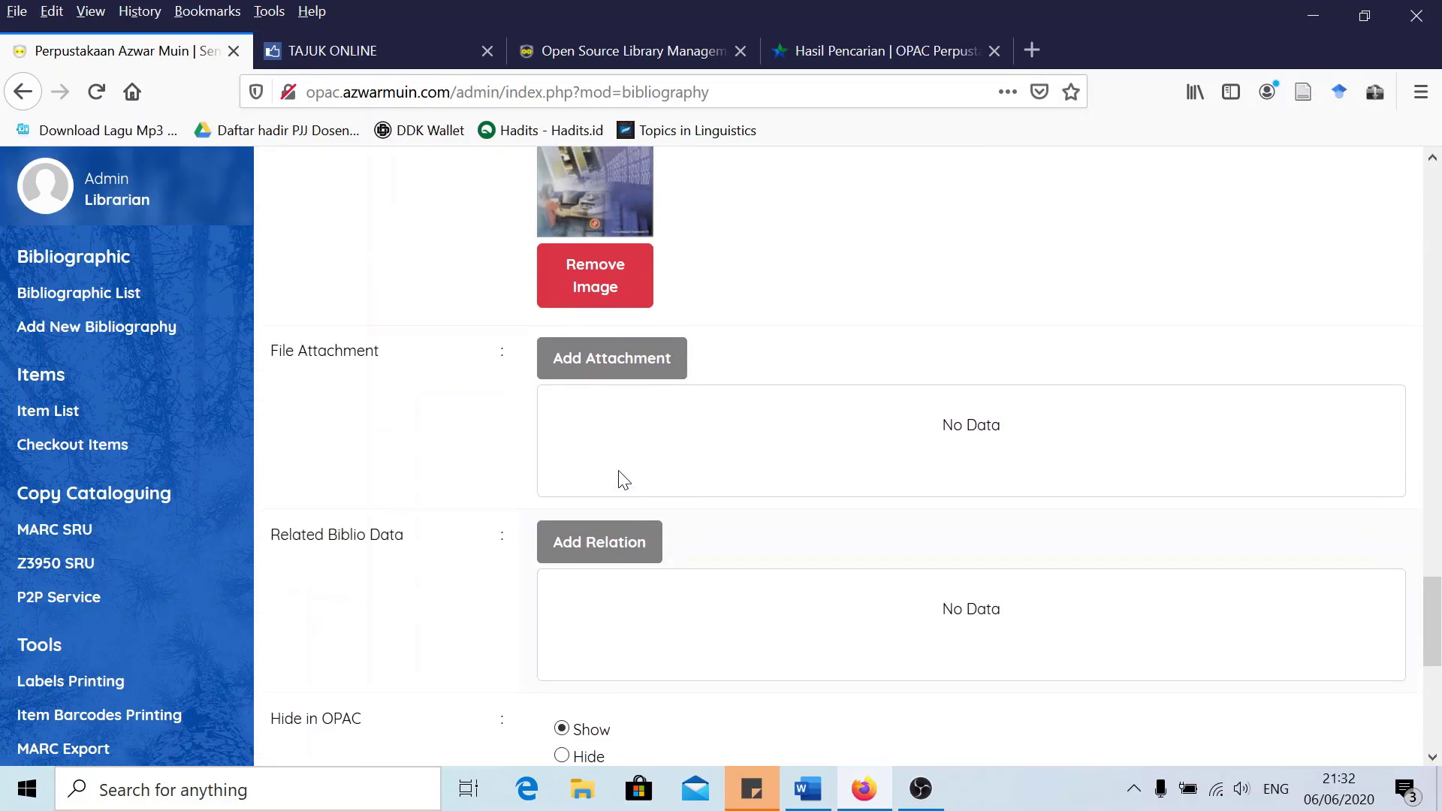
scroll(608, 413, "up", 1)
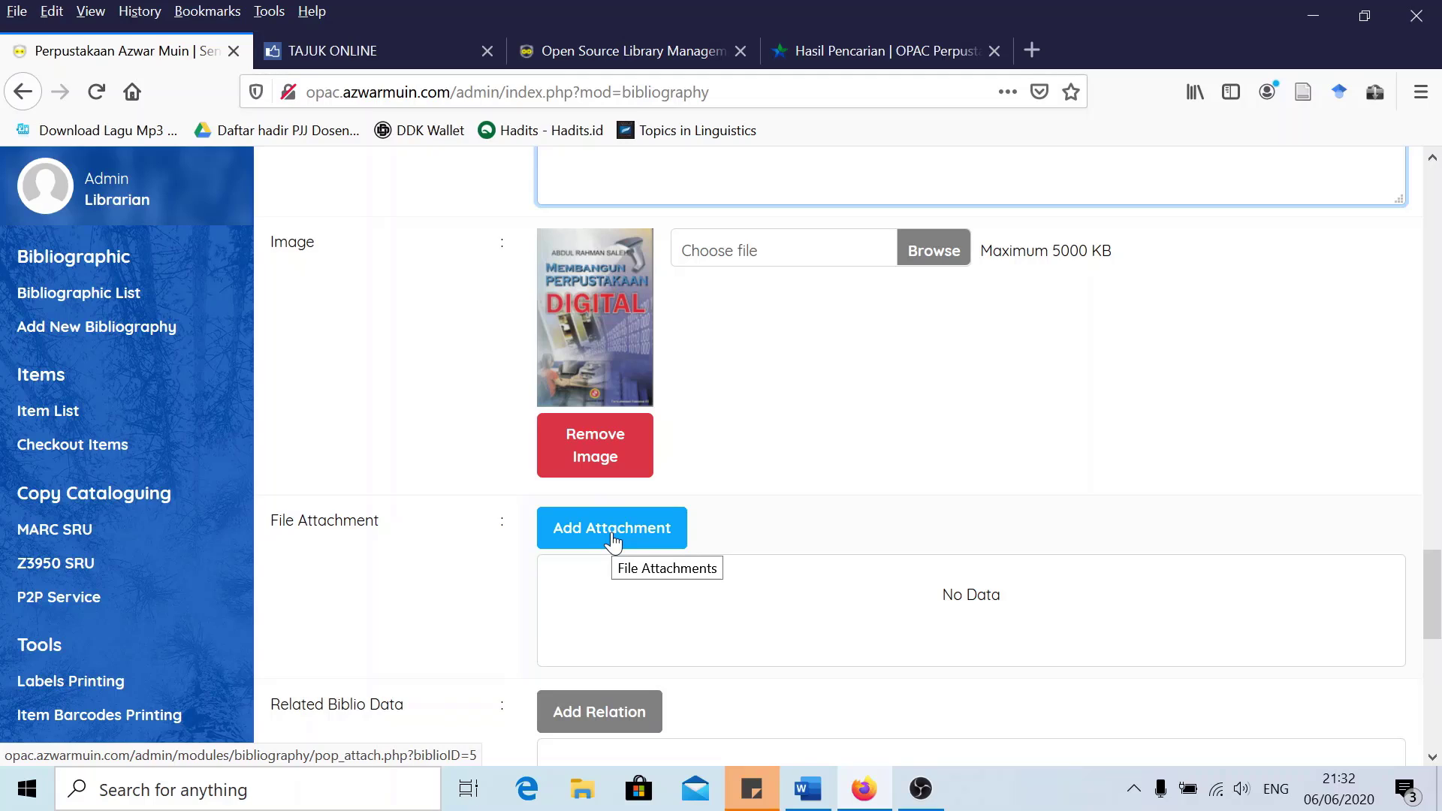
Open the file attachment form and pick membangun_perpustakan_digital.pdf from Downloads > Documents
left_click(624, 529)
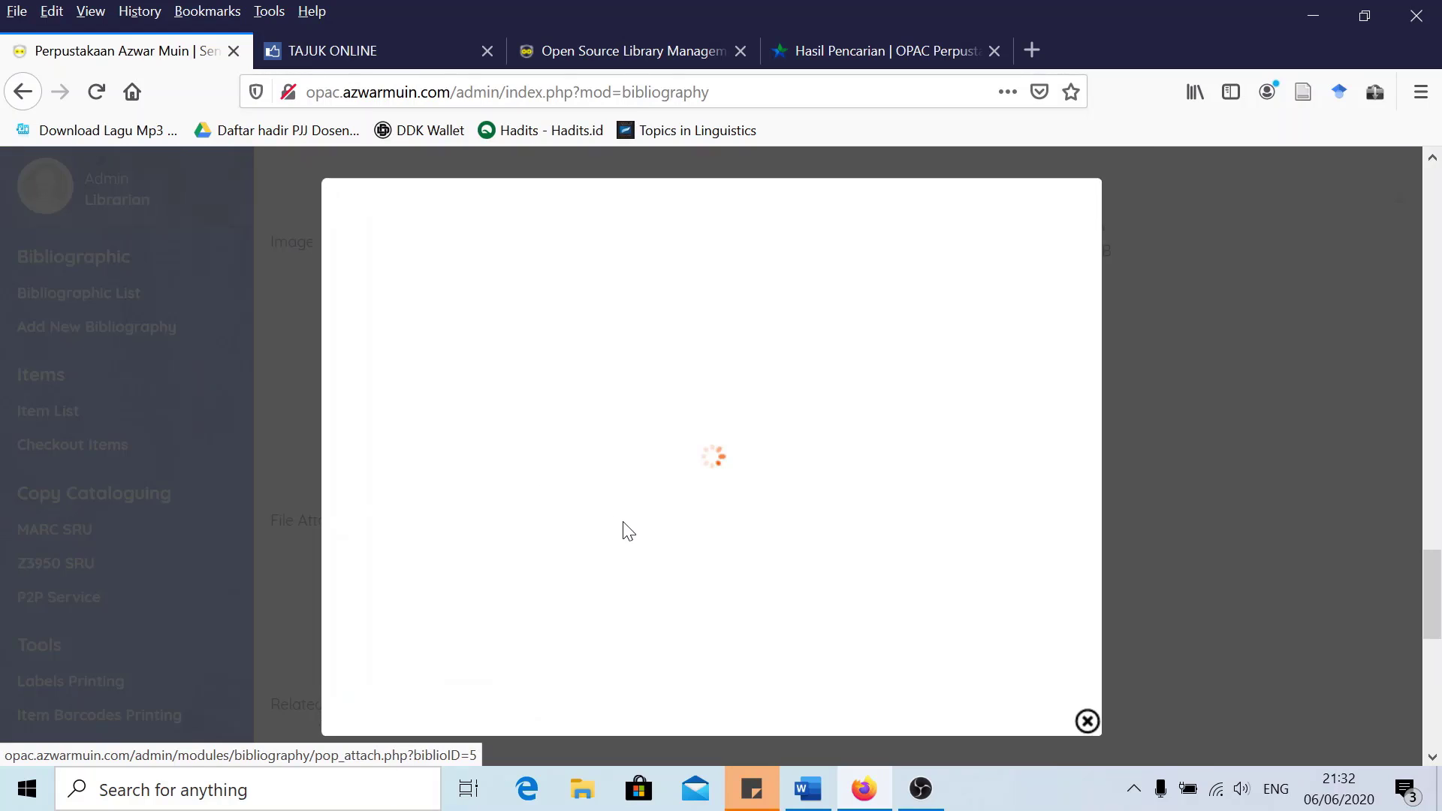
left_click(498, 300)
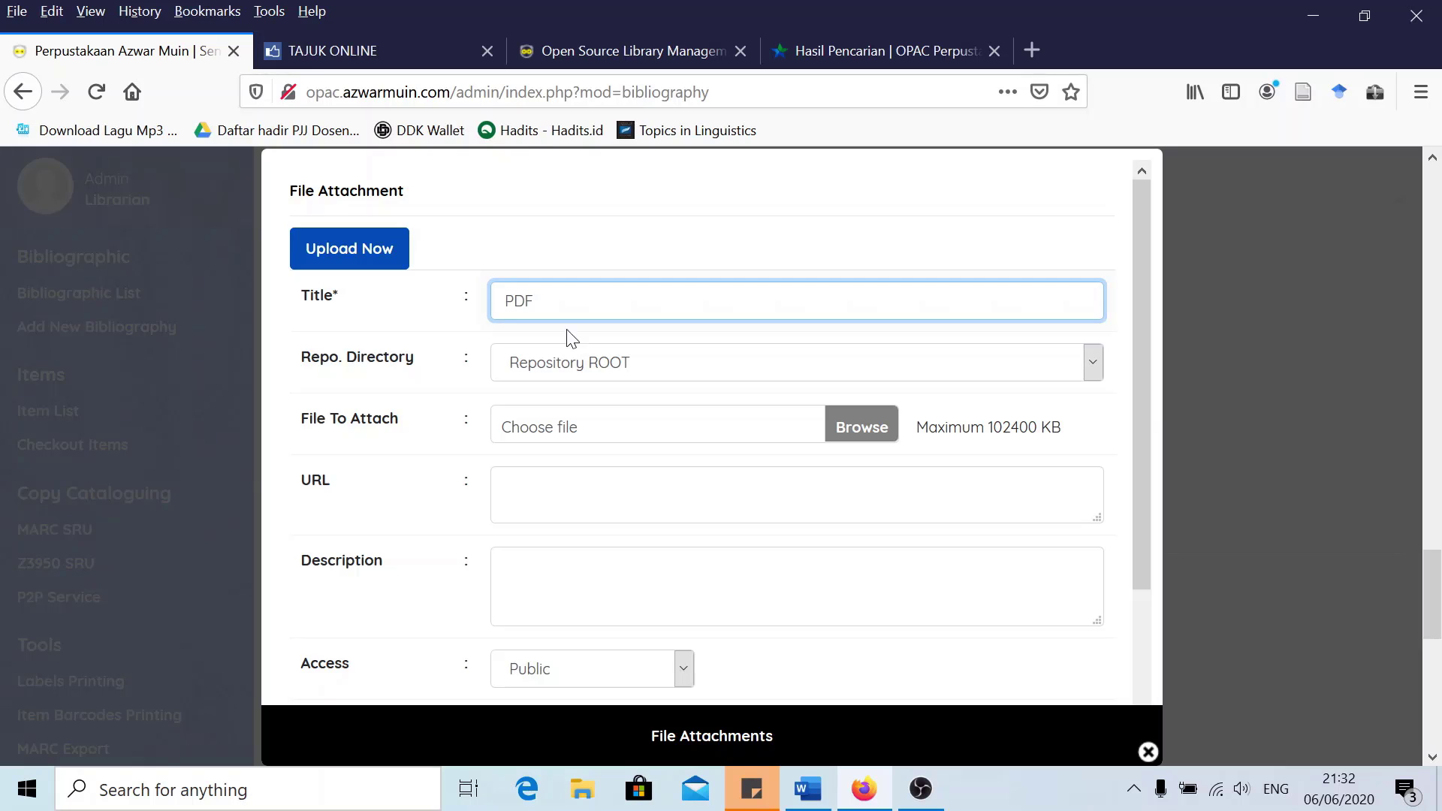
left_click(853, 426)
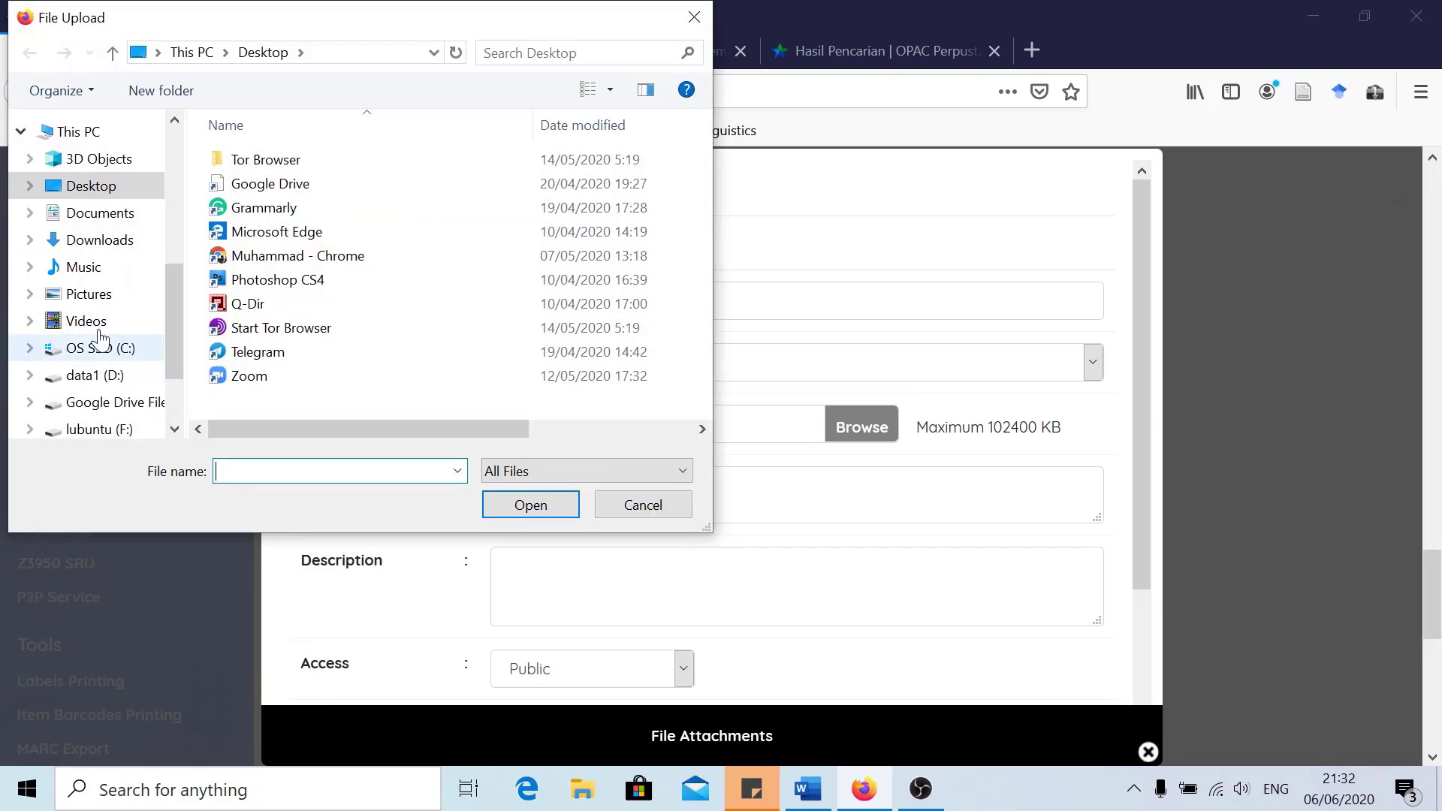
left_click(102, 242)
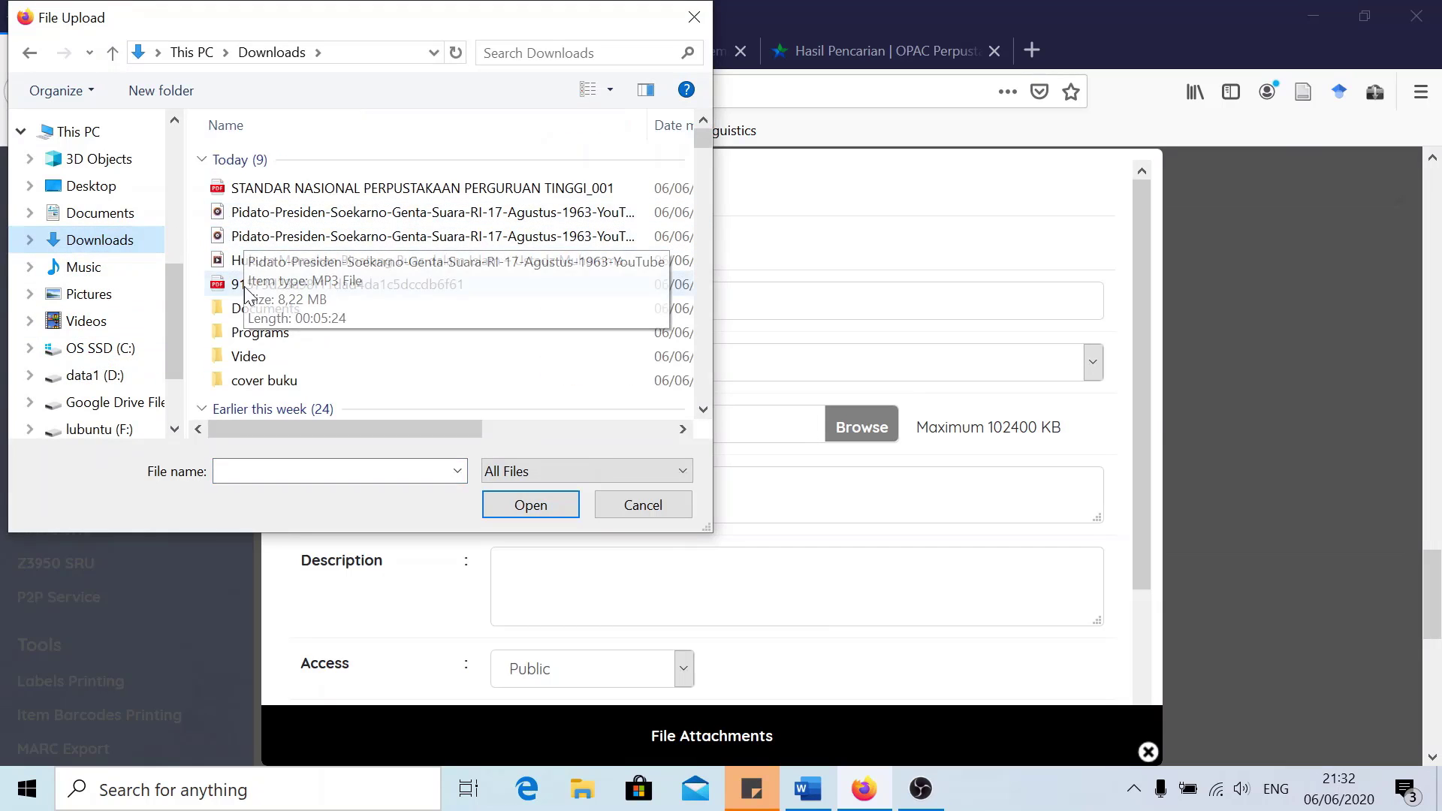
left_click(270, 316)
double_click(270, 315)
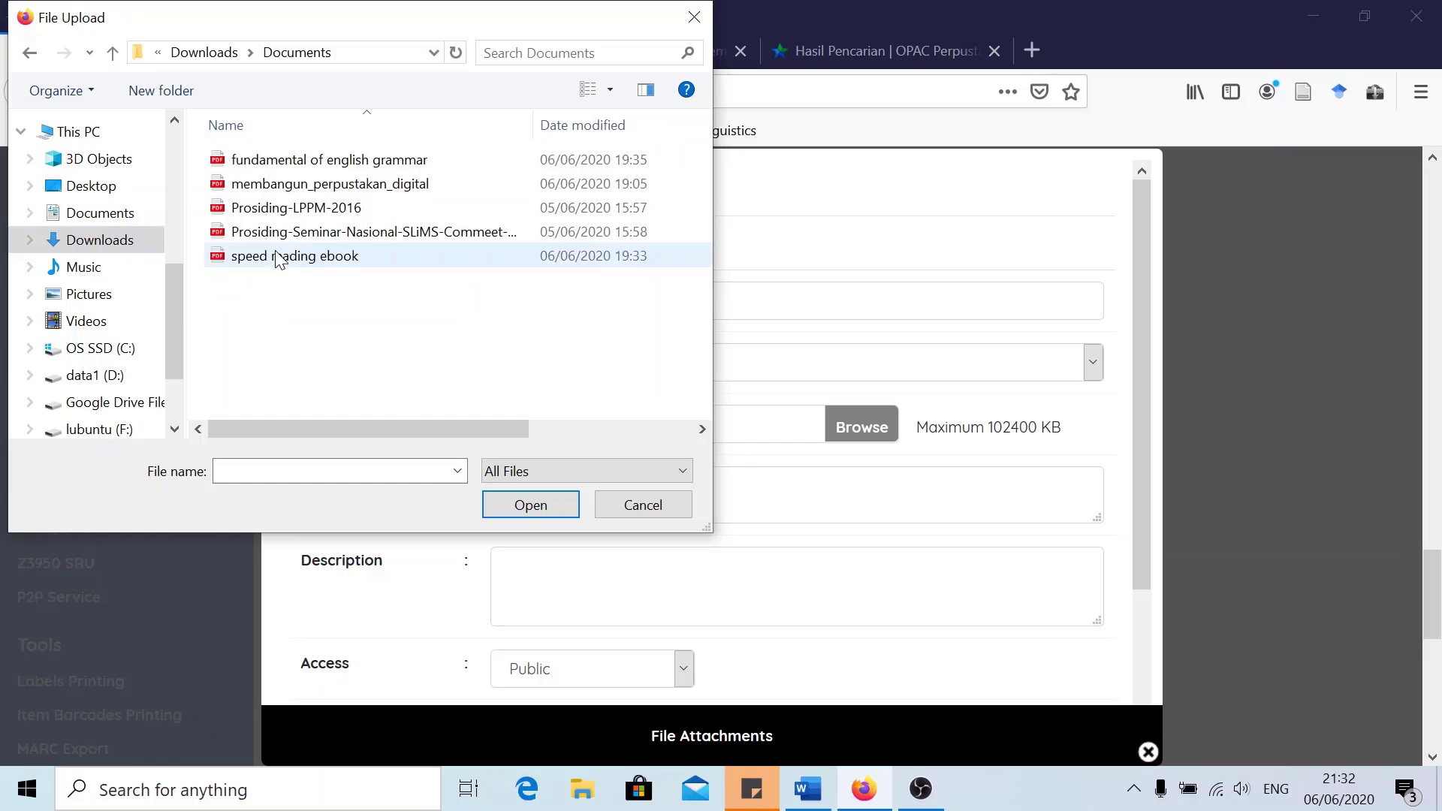
left_click(297, 189)
mouse_move(355, 421)
left_mouse_down()
mouse_move(437, 425)
mouse_move(335, 419)
left_mouse_up()
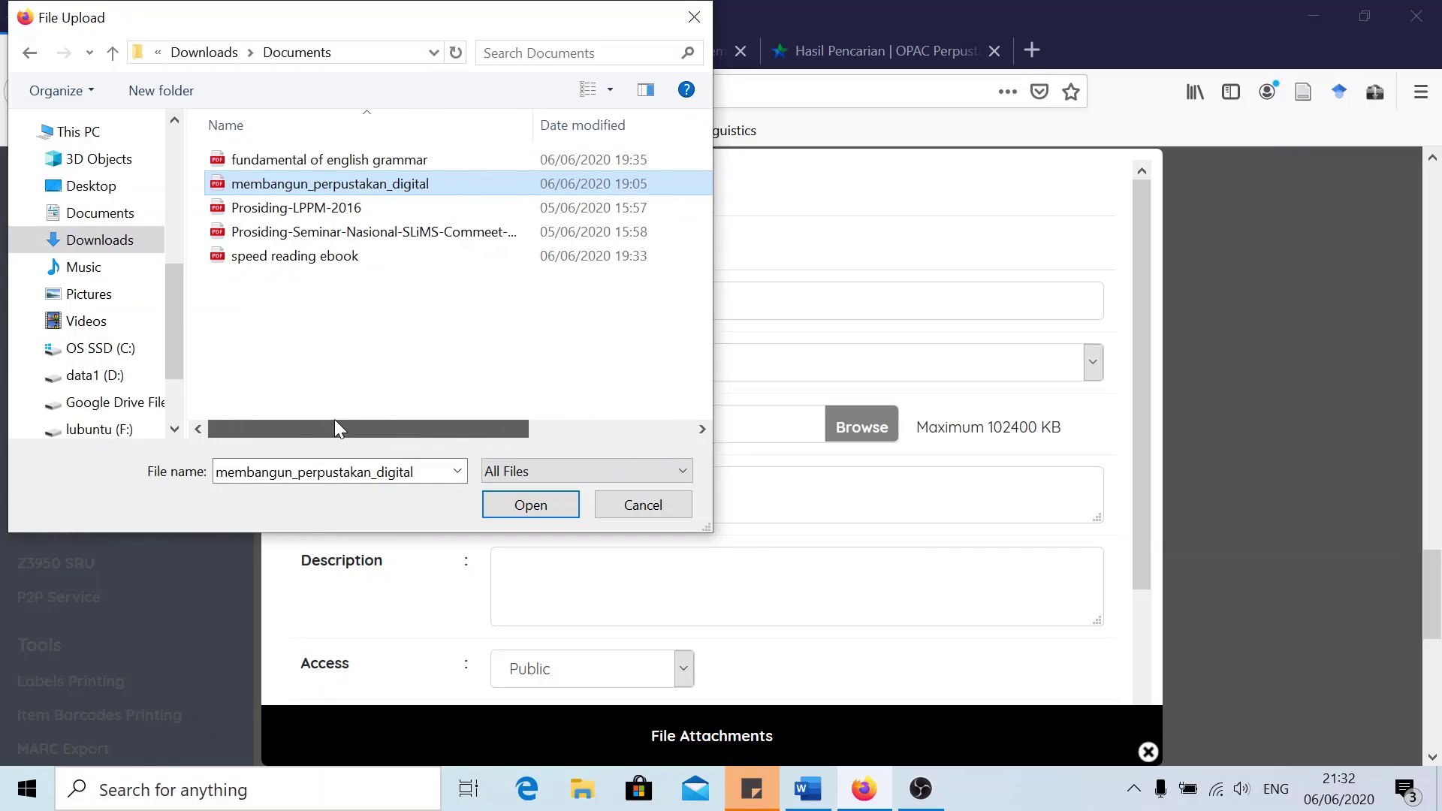
left_click(525, 505)
Upload the PDF with Public access and Special Member left unticked
scroll(582, 461, "down", 3)
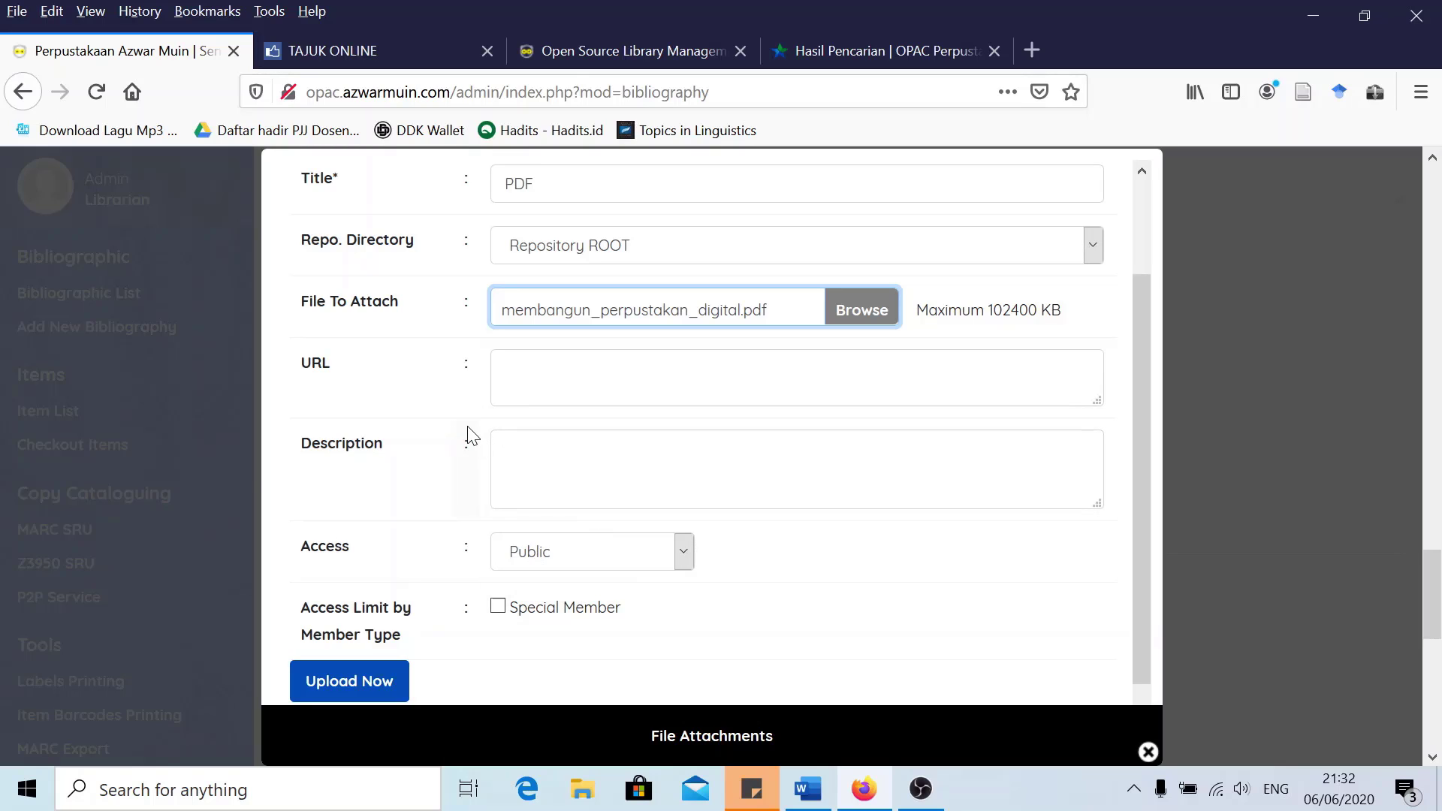
scroll(461, 428, "up", 2)
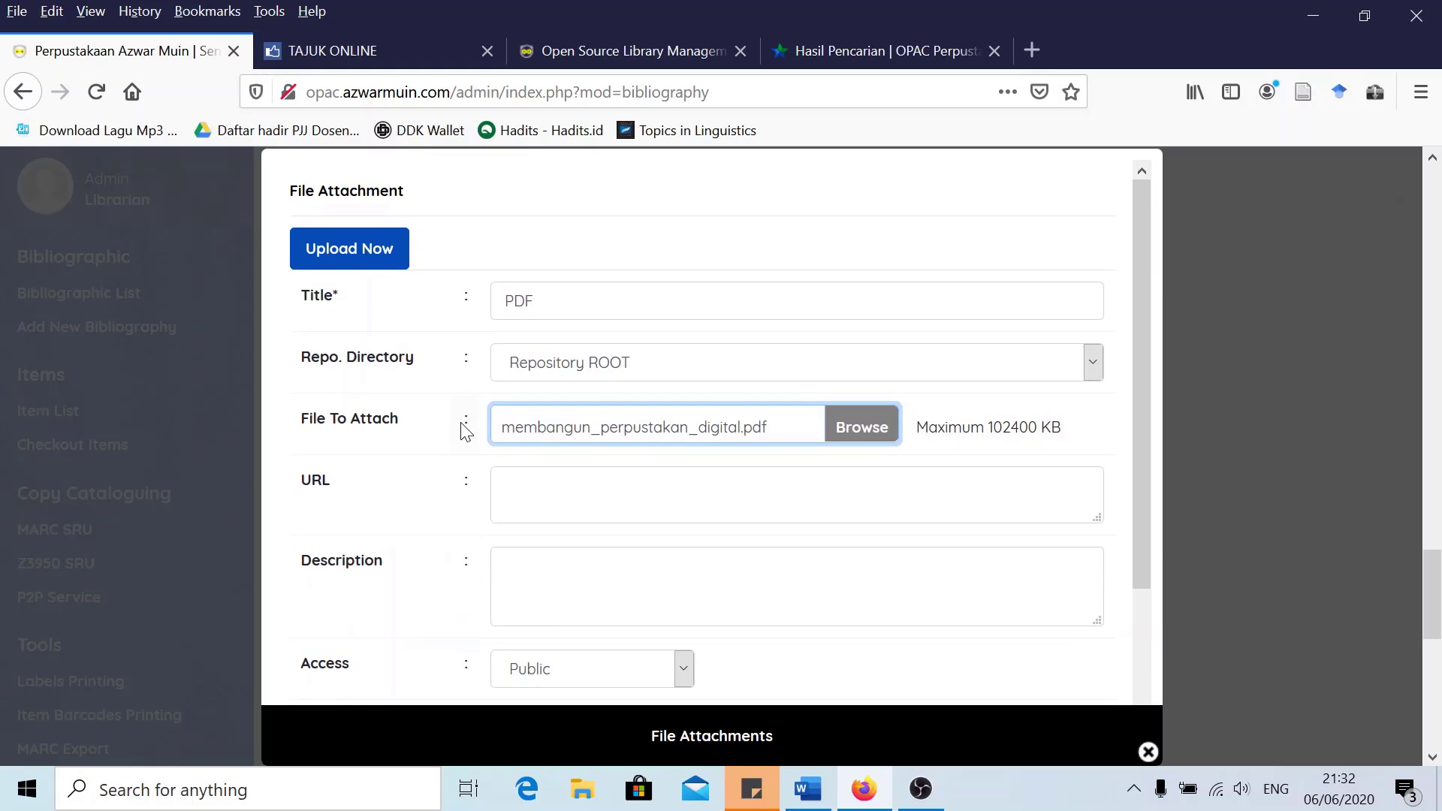
scroll(460, 454, "down", 3)
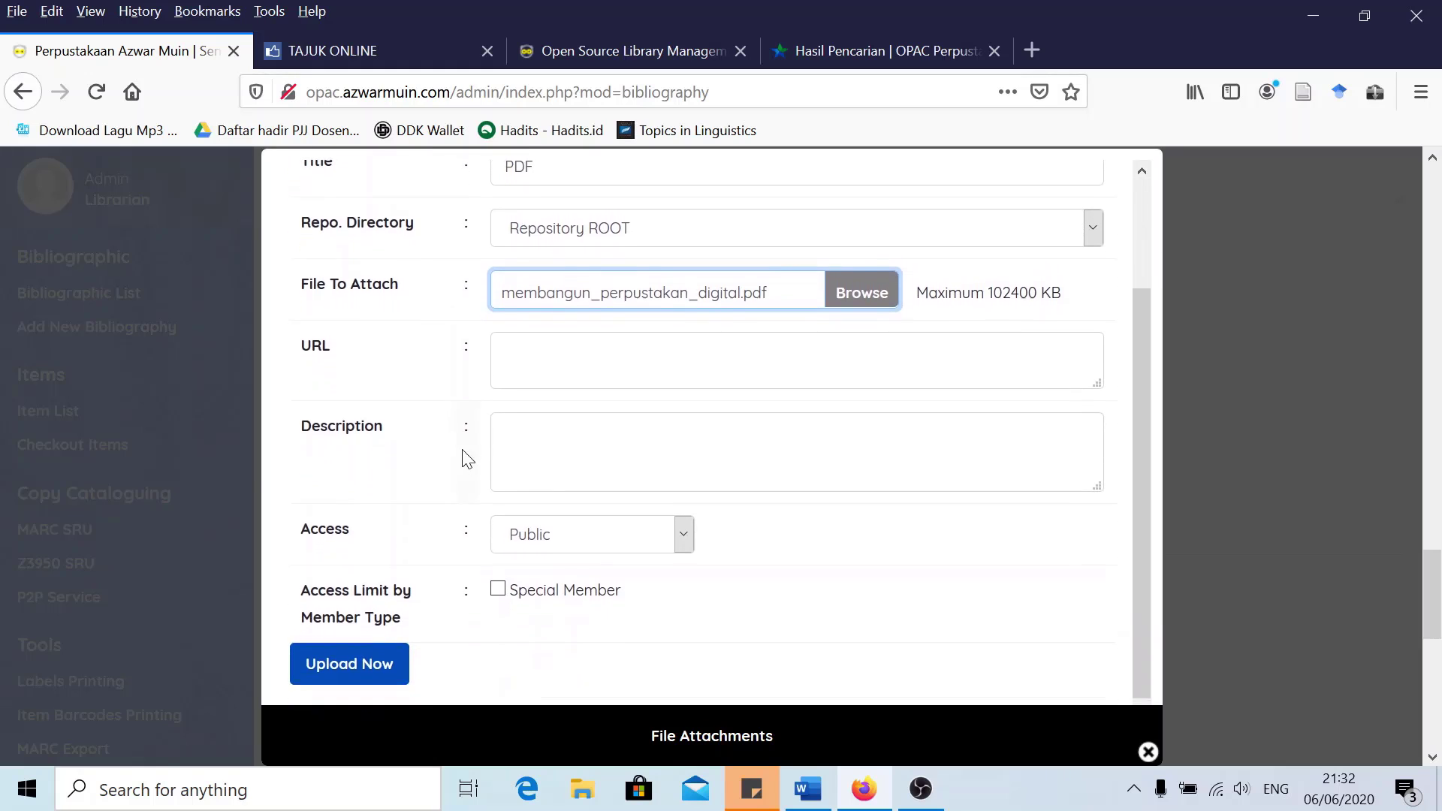
left_click(498, 585)
left_click(498, 588)
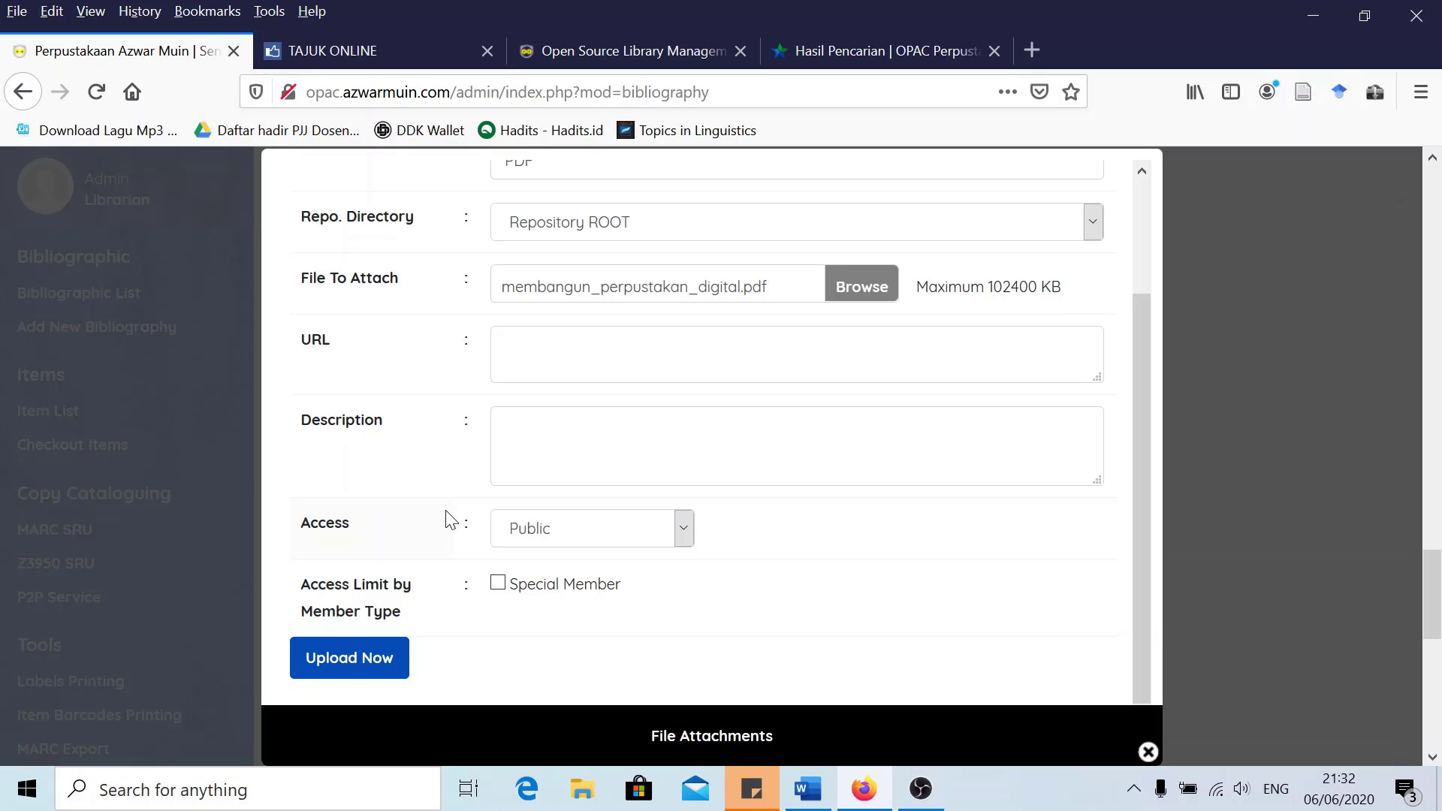
scroll(448, 518, "down", 1)
scroll(448, 518, "up", 2)
scroll(448, 518, "down", 2)
scroll(407, 509, "up", 2)
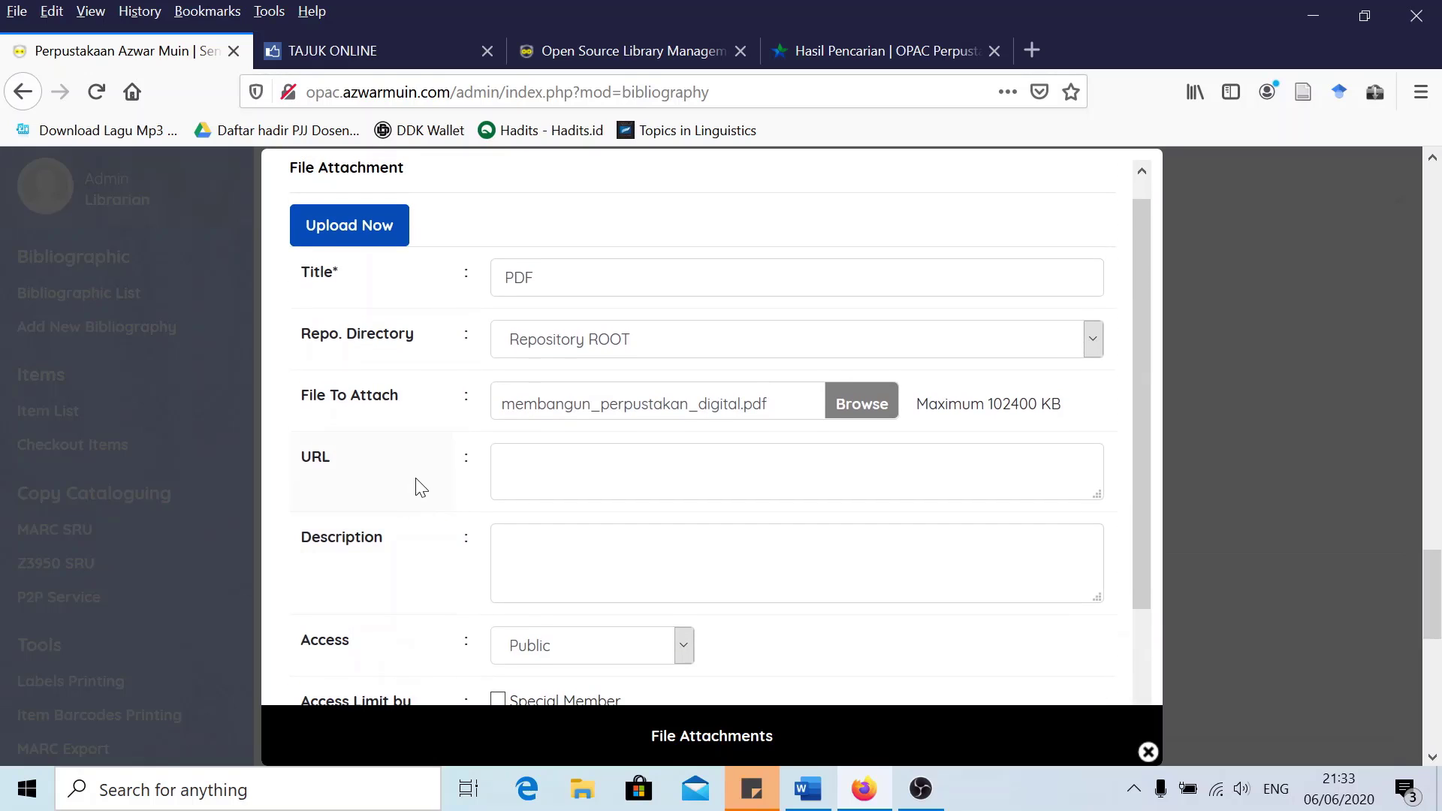
scroll(419, 486, "down", 2)
left_click(360, 658)
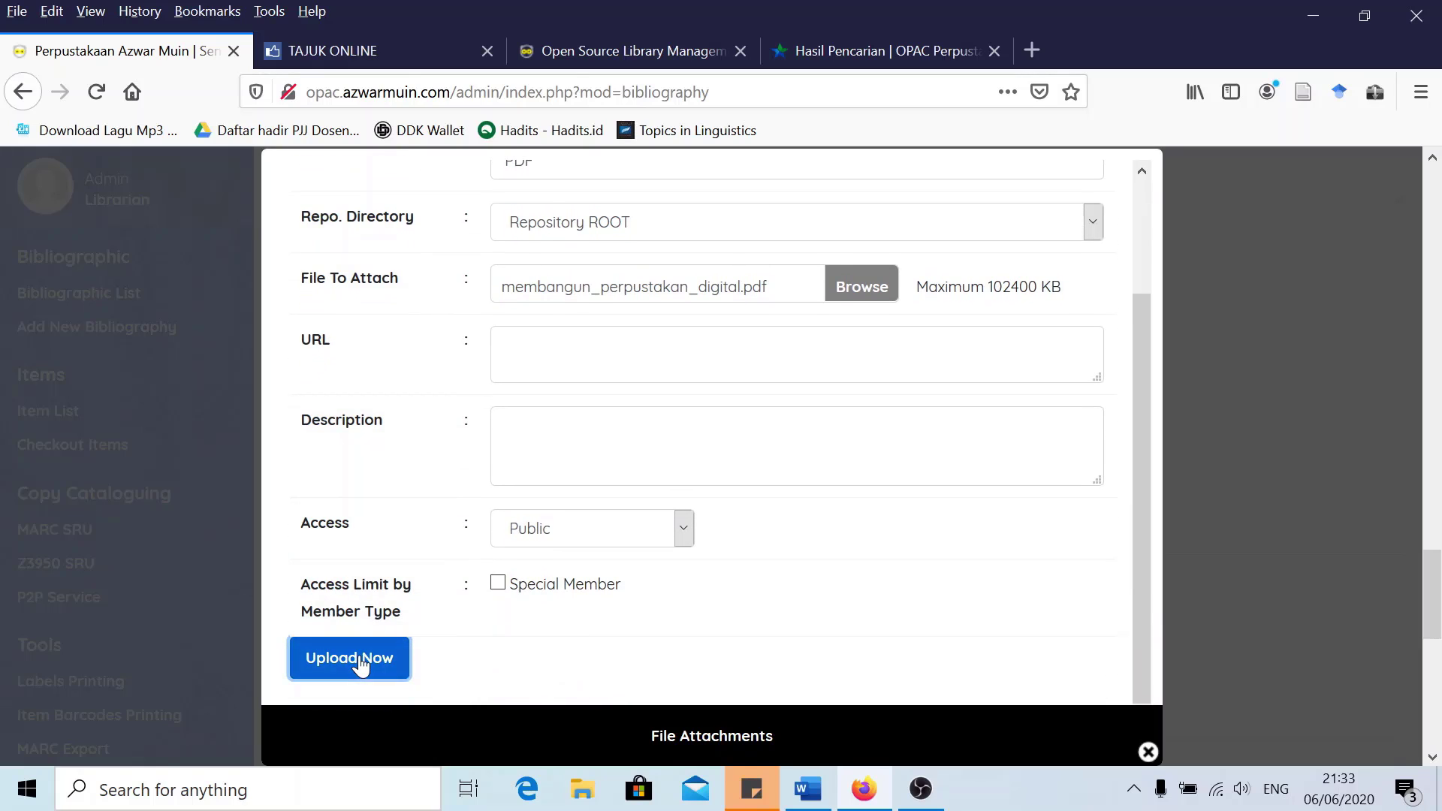
scroll(455, 513, "up", 3)
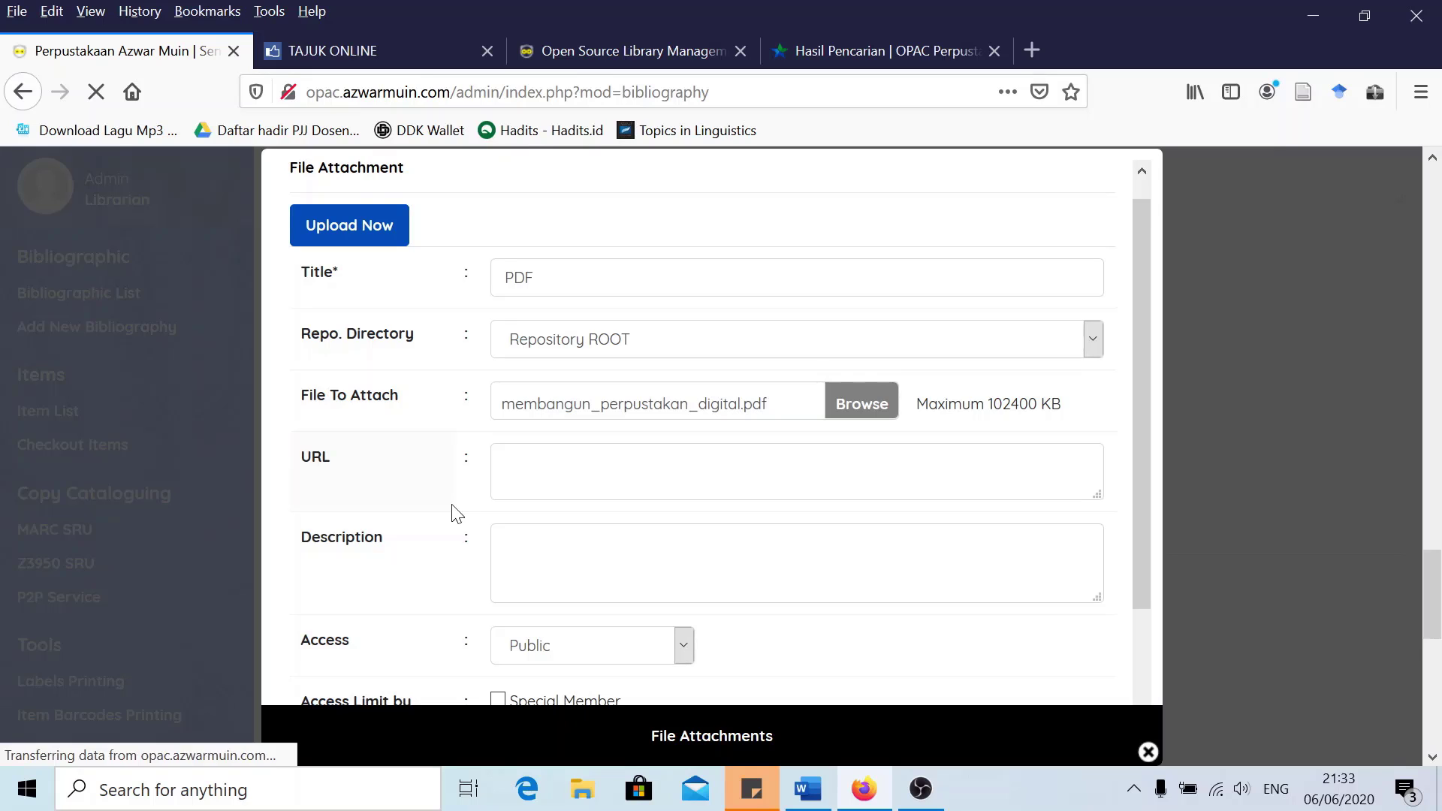
scroll(360, 509, "down", 3)
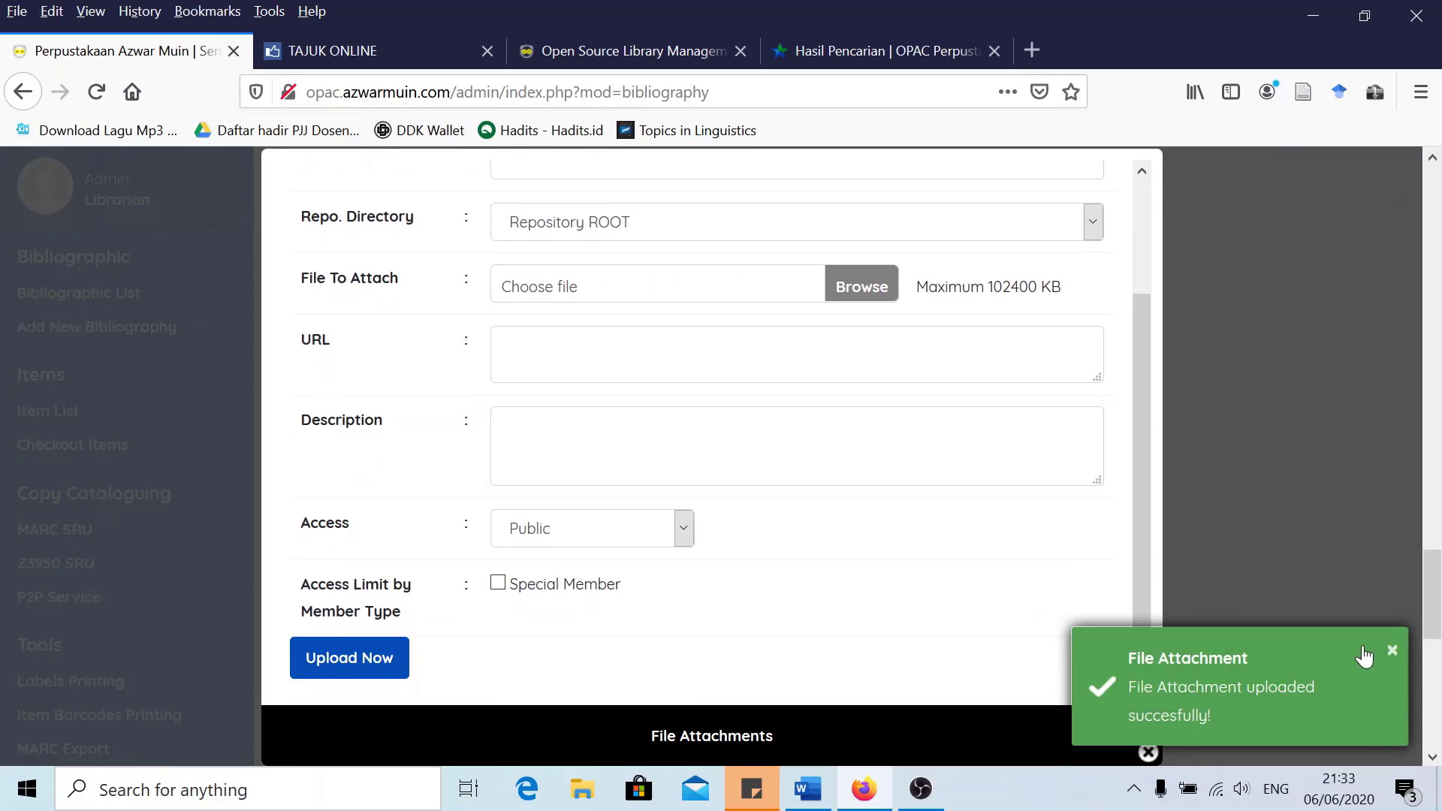
Close the attachment popup and link 'Perpustakaan digital' as a related title
left_click(1148, 752)
scroll(814, 562, "down", 3)
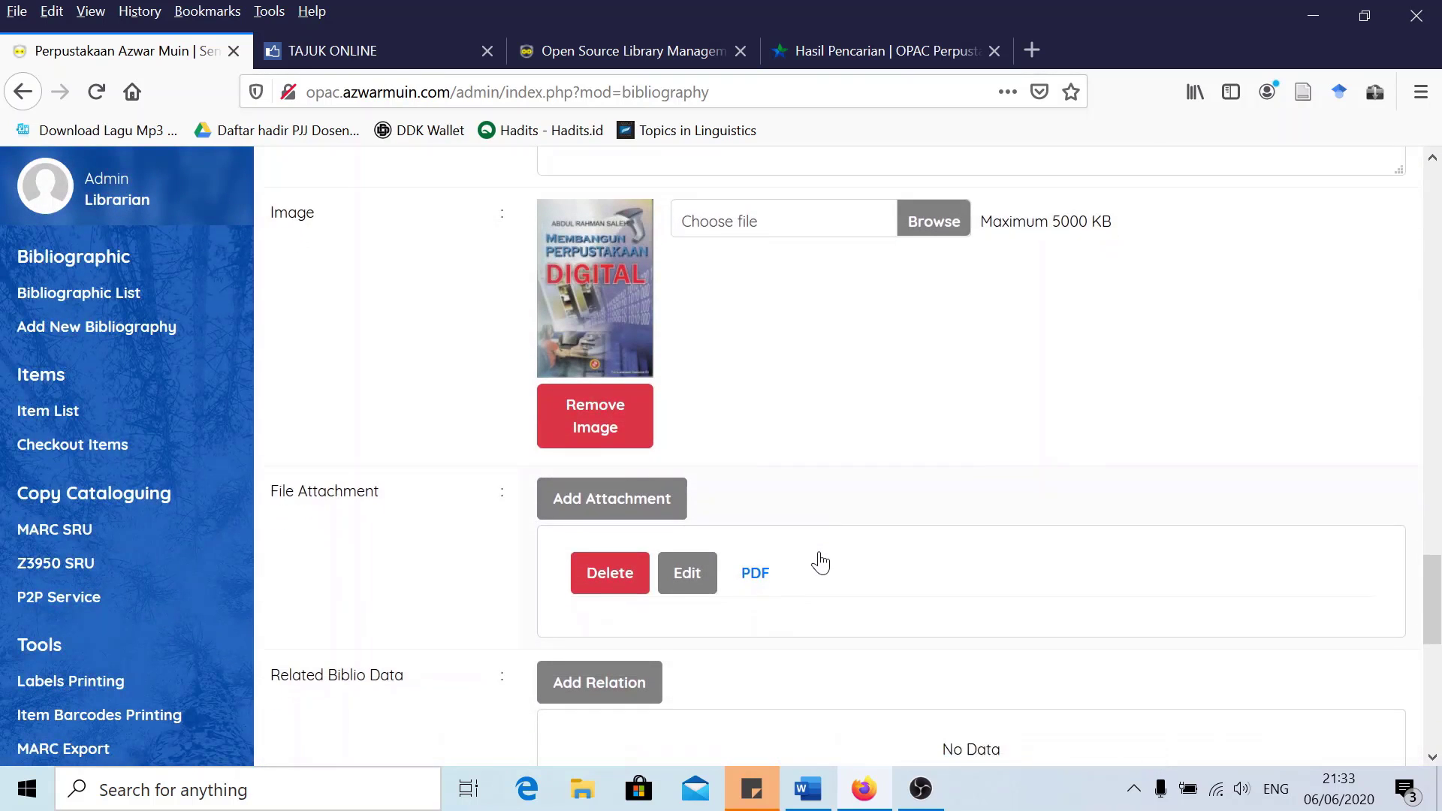
scroll(750, 511, "down", 3)
scroll(698, 493, "up", 2)
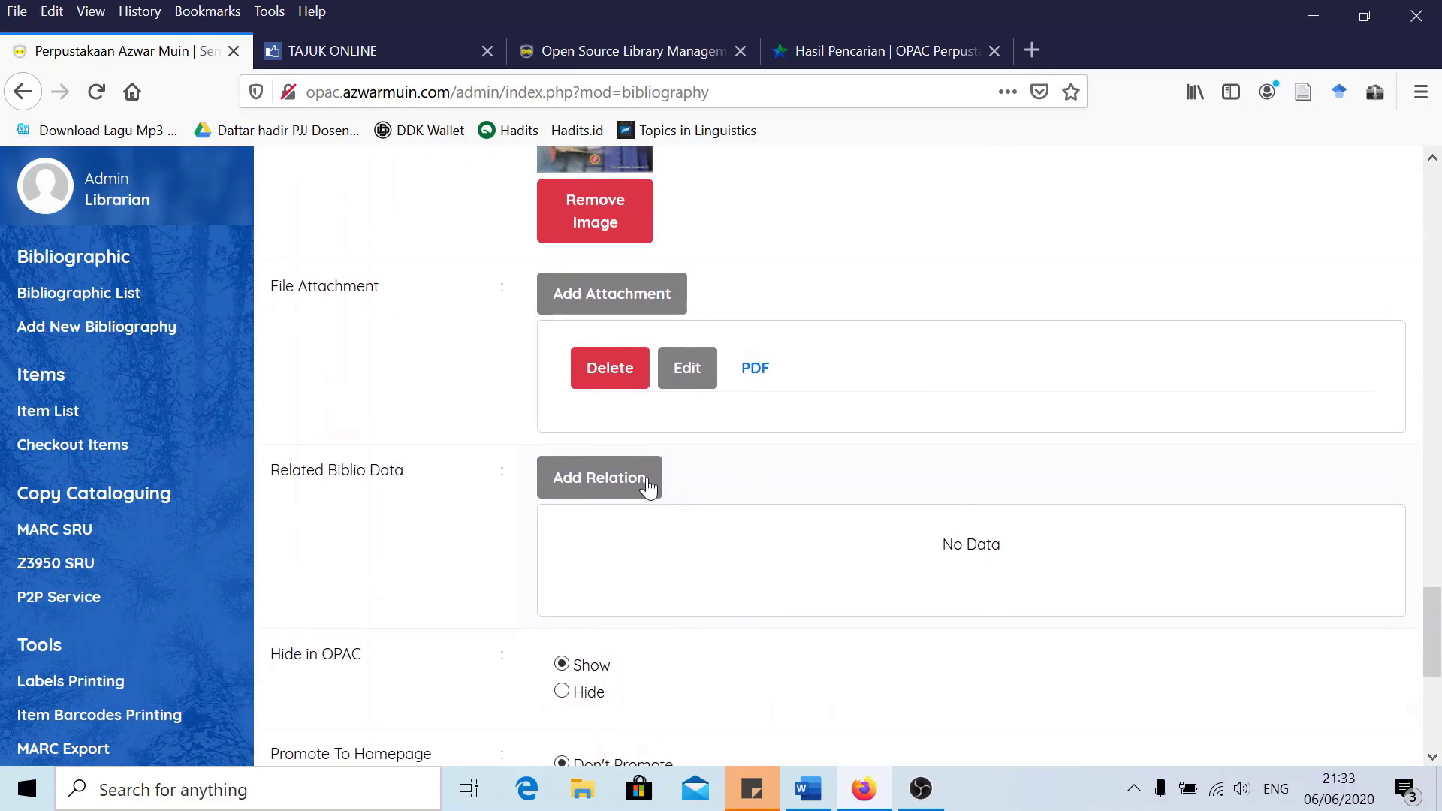
left_click(603, 487)
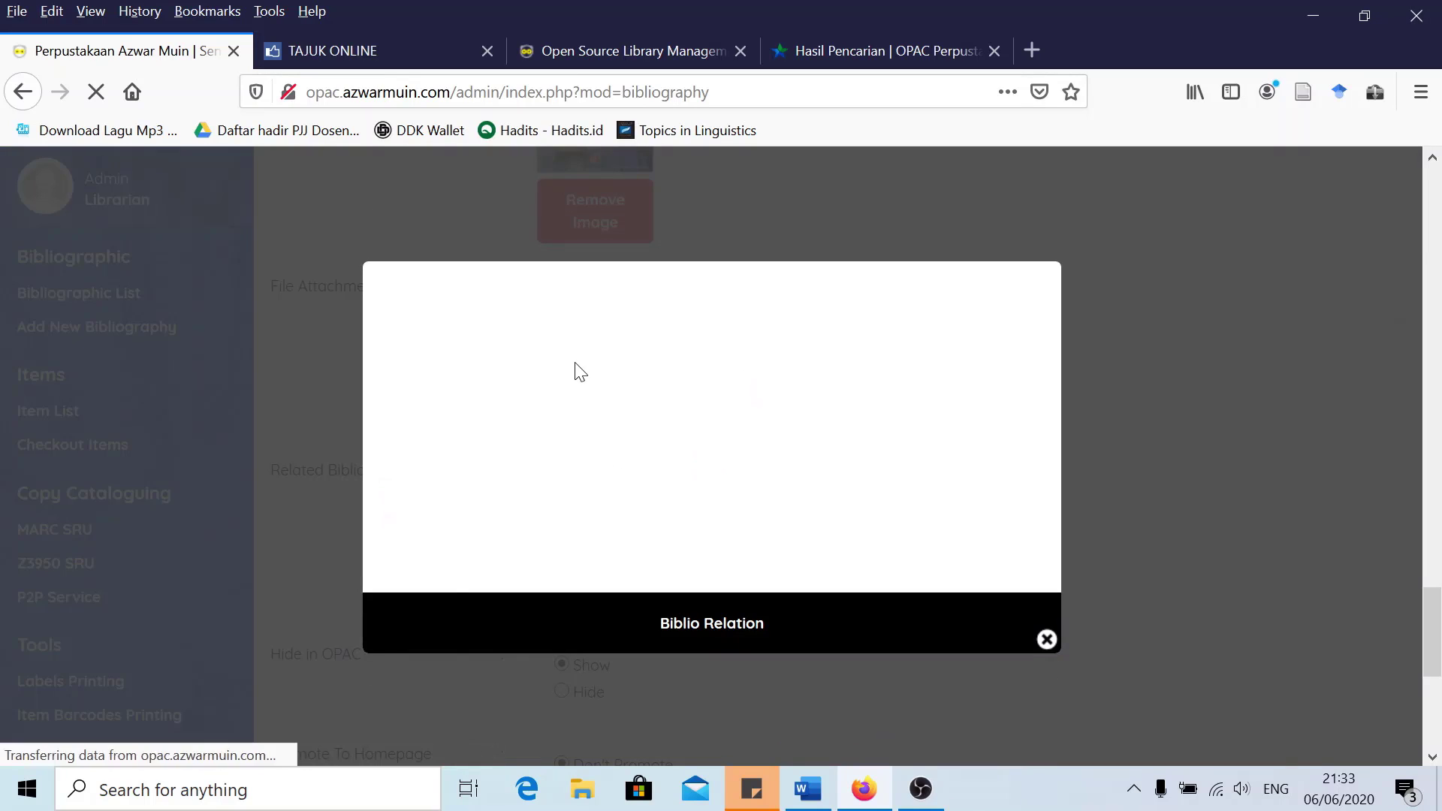
left_click(735, 359)
type("Perpus")
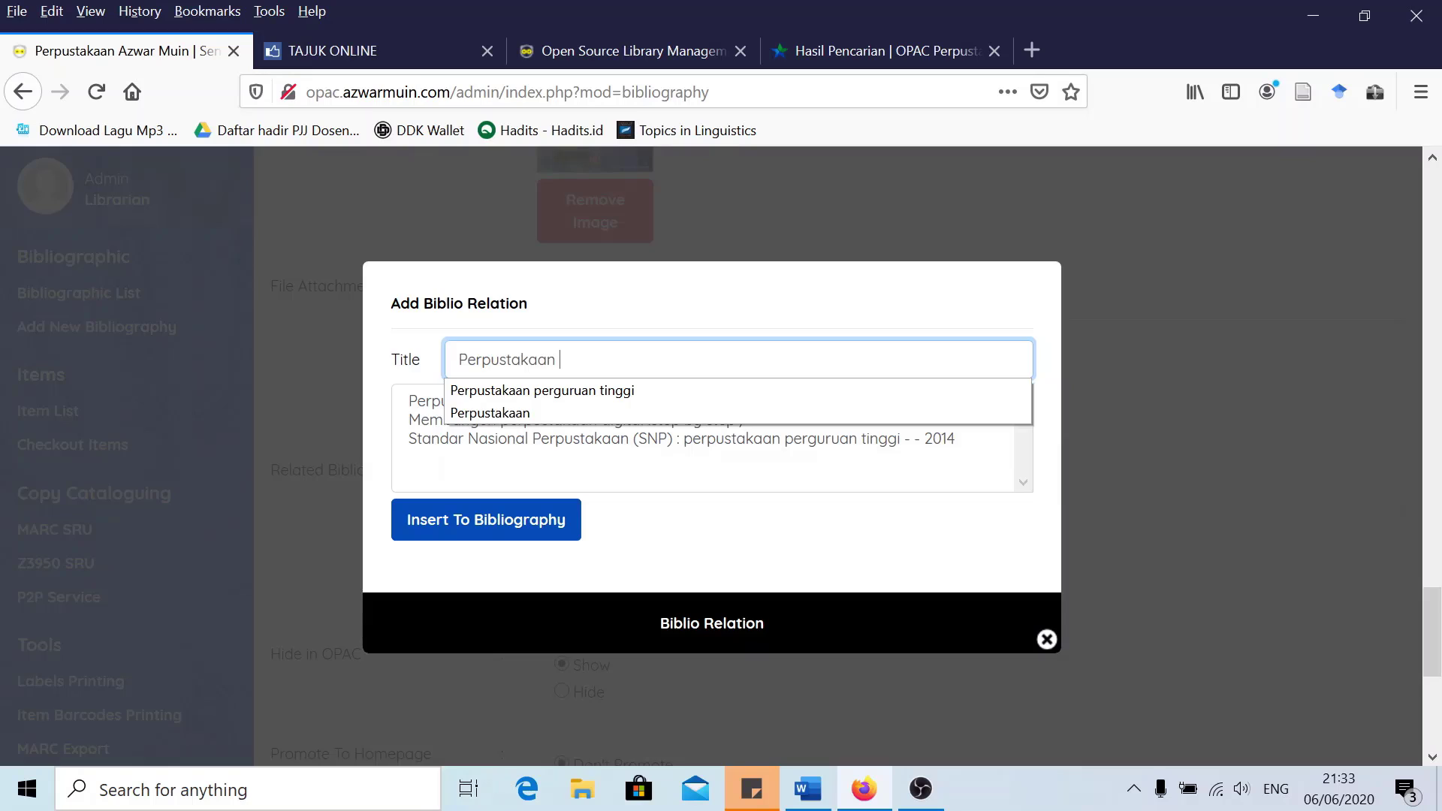
type("takaan")
left_click(429, 439)
left_click(465, 401)
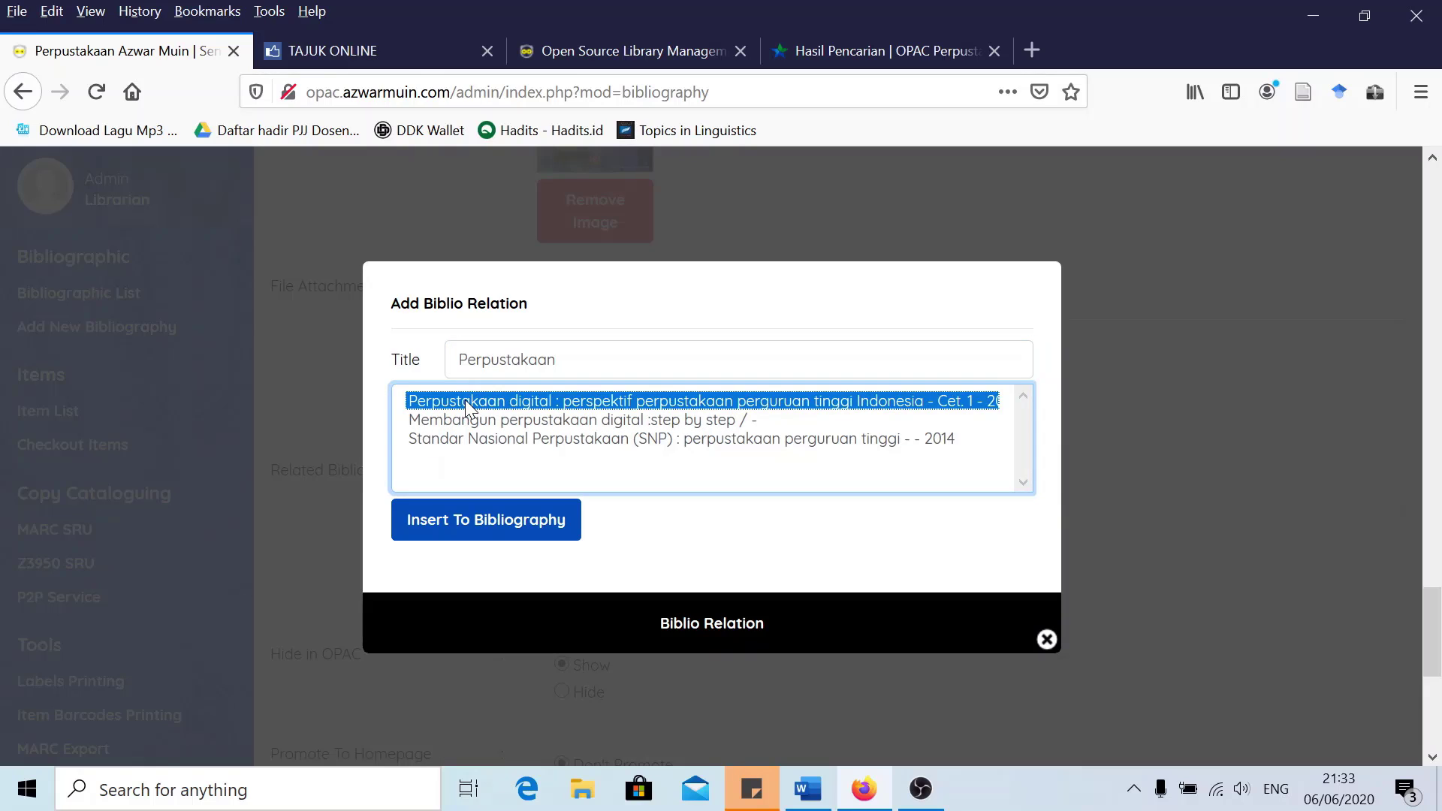
left_click(473, 532)
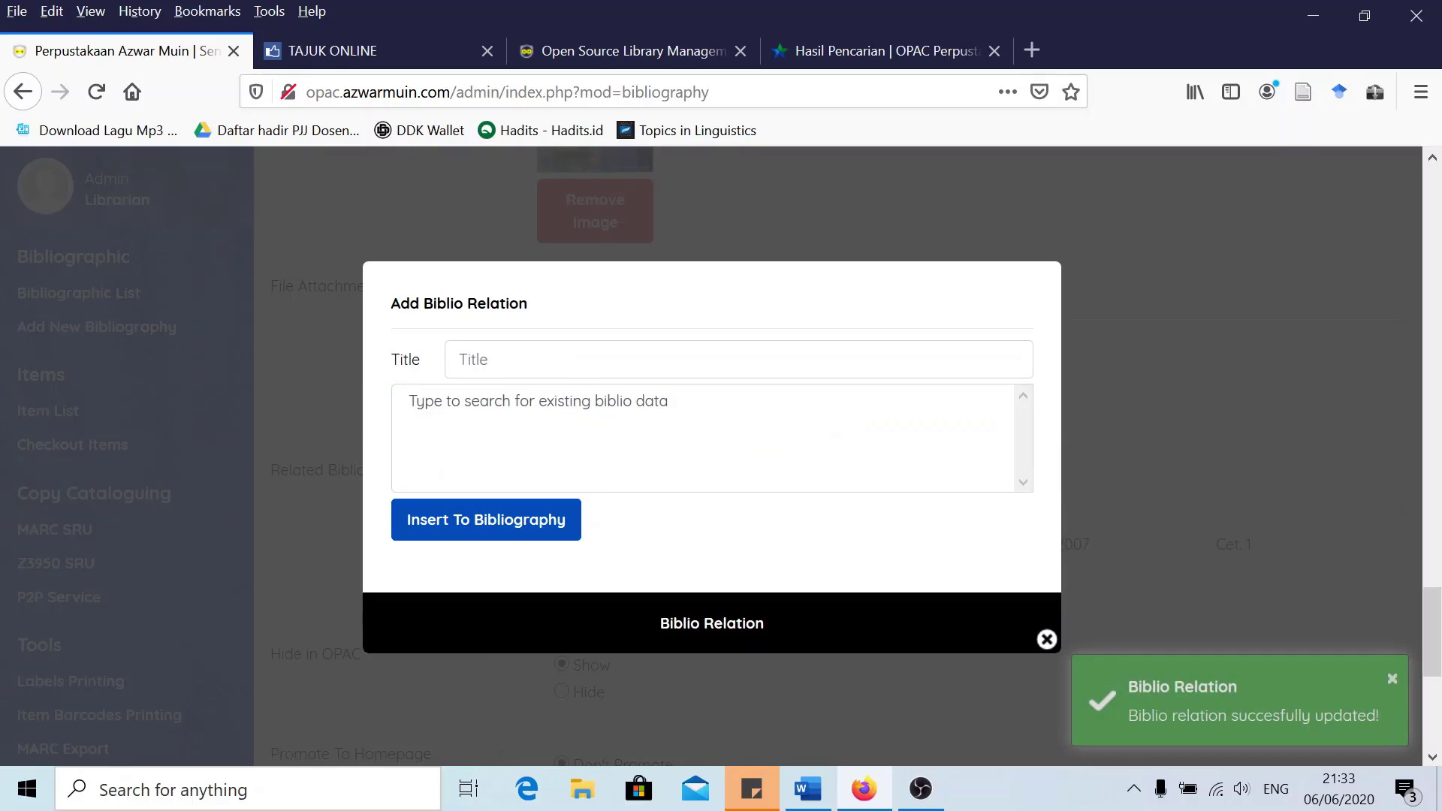
Link 'Standar Nasional Perpustakaan (SNP)' as a second related title and close the window
left_click(458, 359)
type("Perpustakaan")
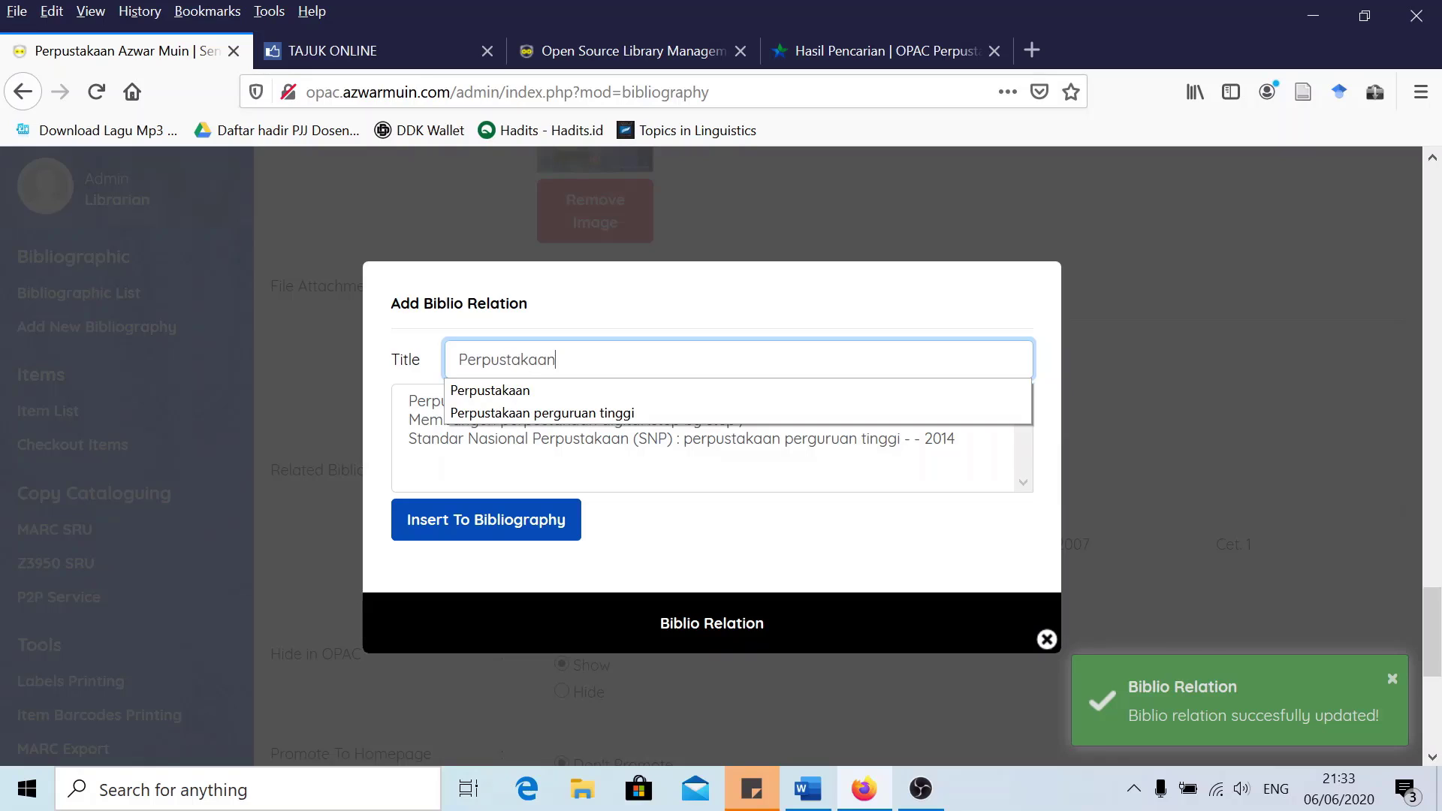
left_click(460, 440)
left_click(471, 521)
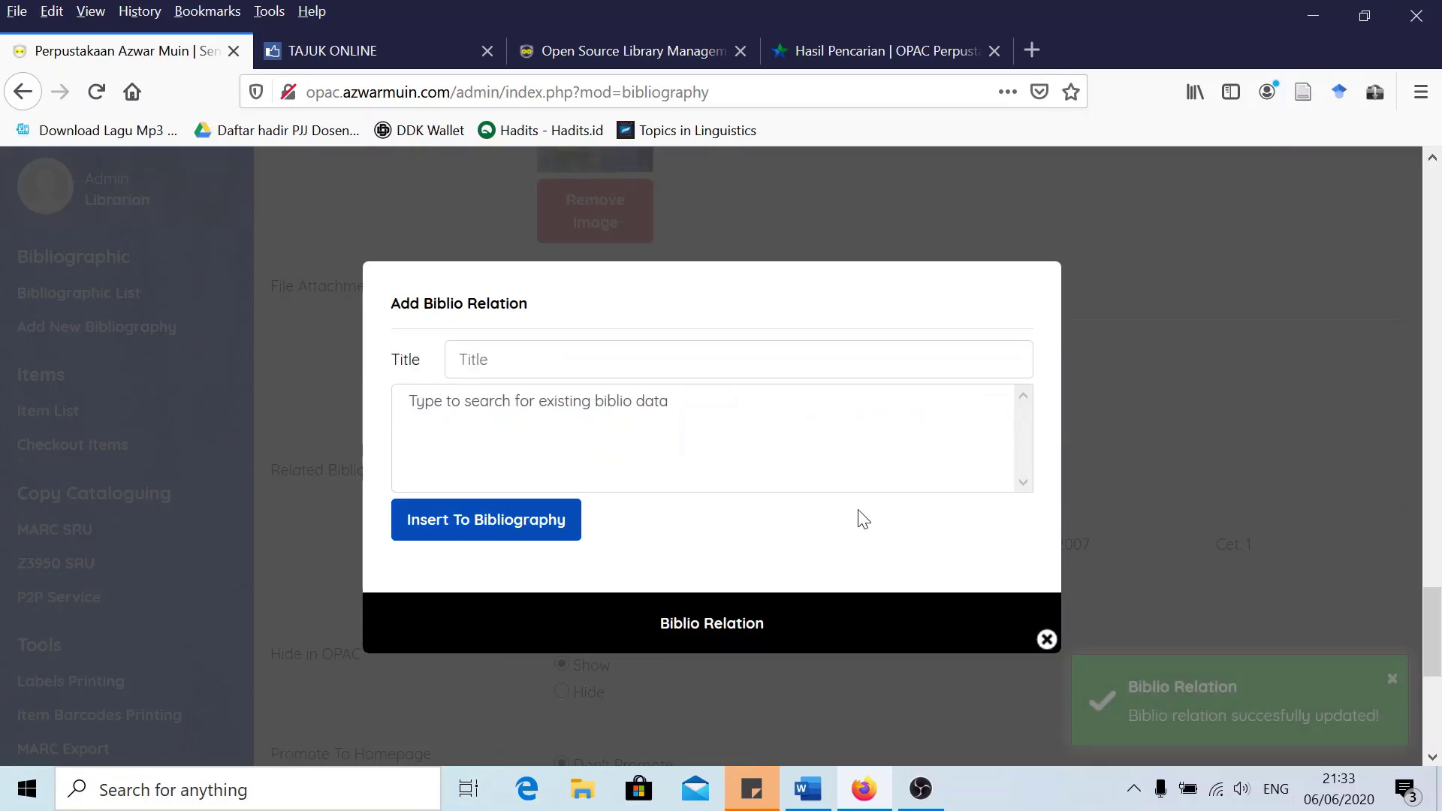
left_click(1045, 640)
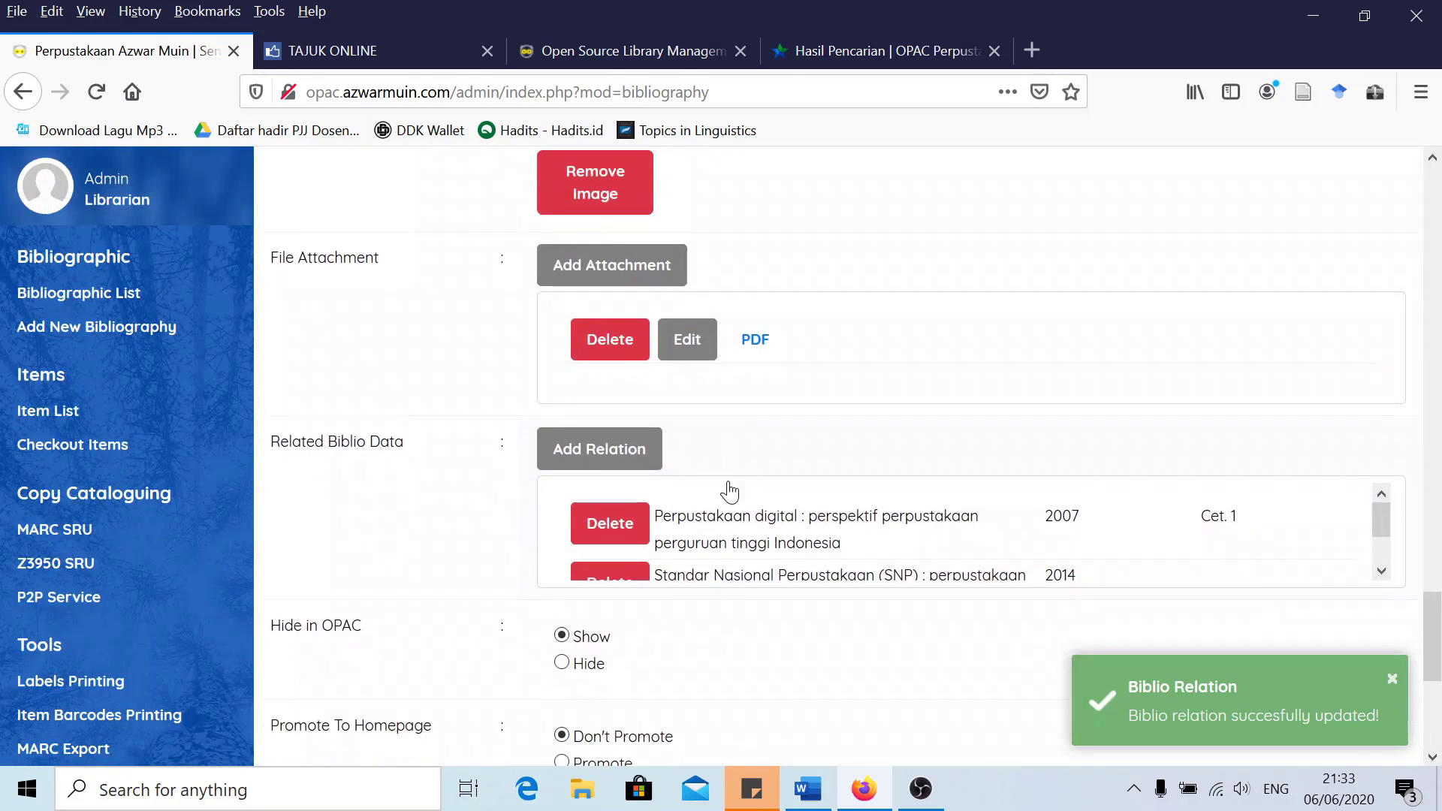
Tick the pdf label and update the Membangun perpustakaan digital record
scroll(727, 489, "down", 3)
scroll(1079, 454, "down", 1)
scroll(886, 405, "up", 1)
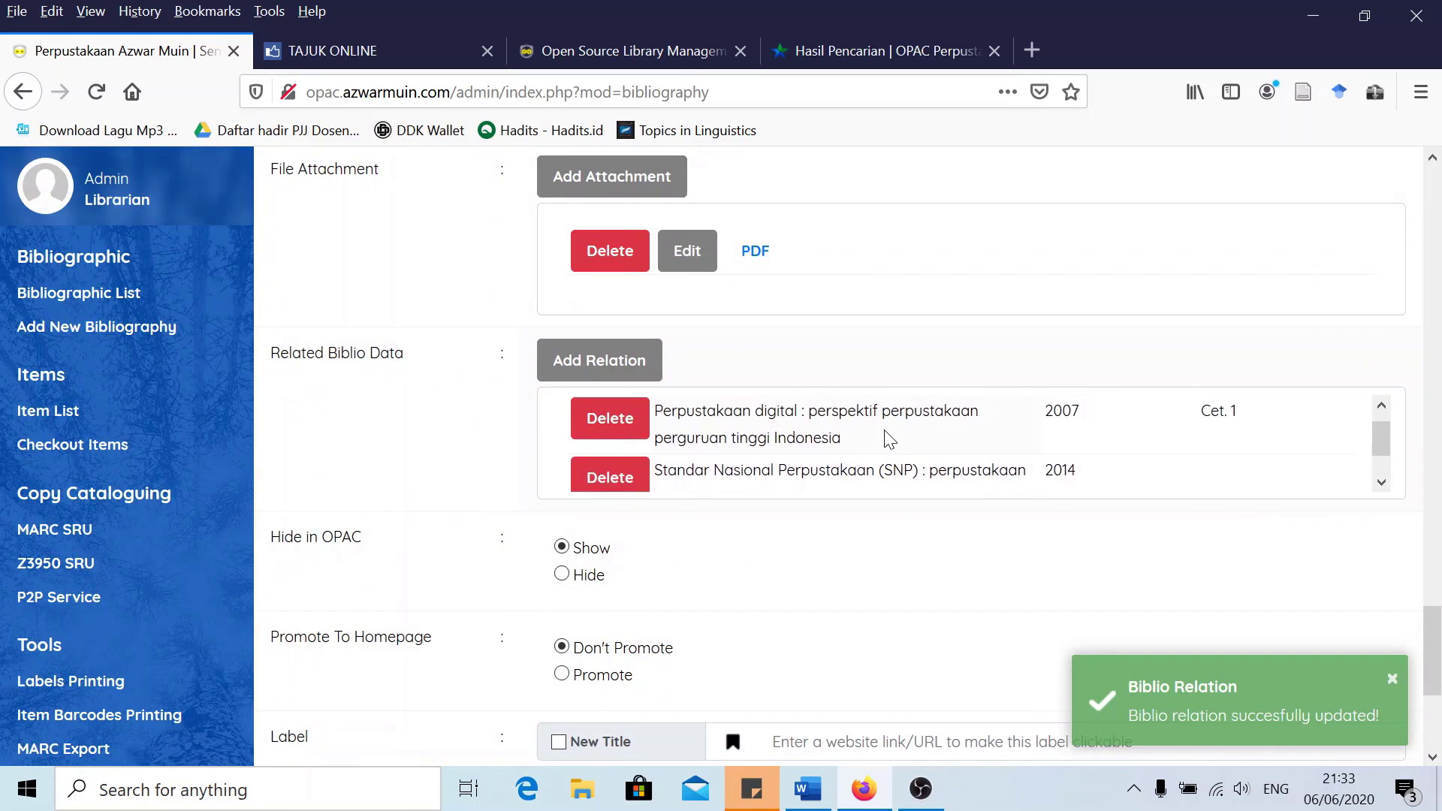
scroll(886, 435, "down", 1)
scroll(864, 435, "up", 1)
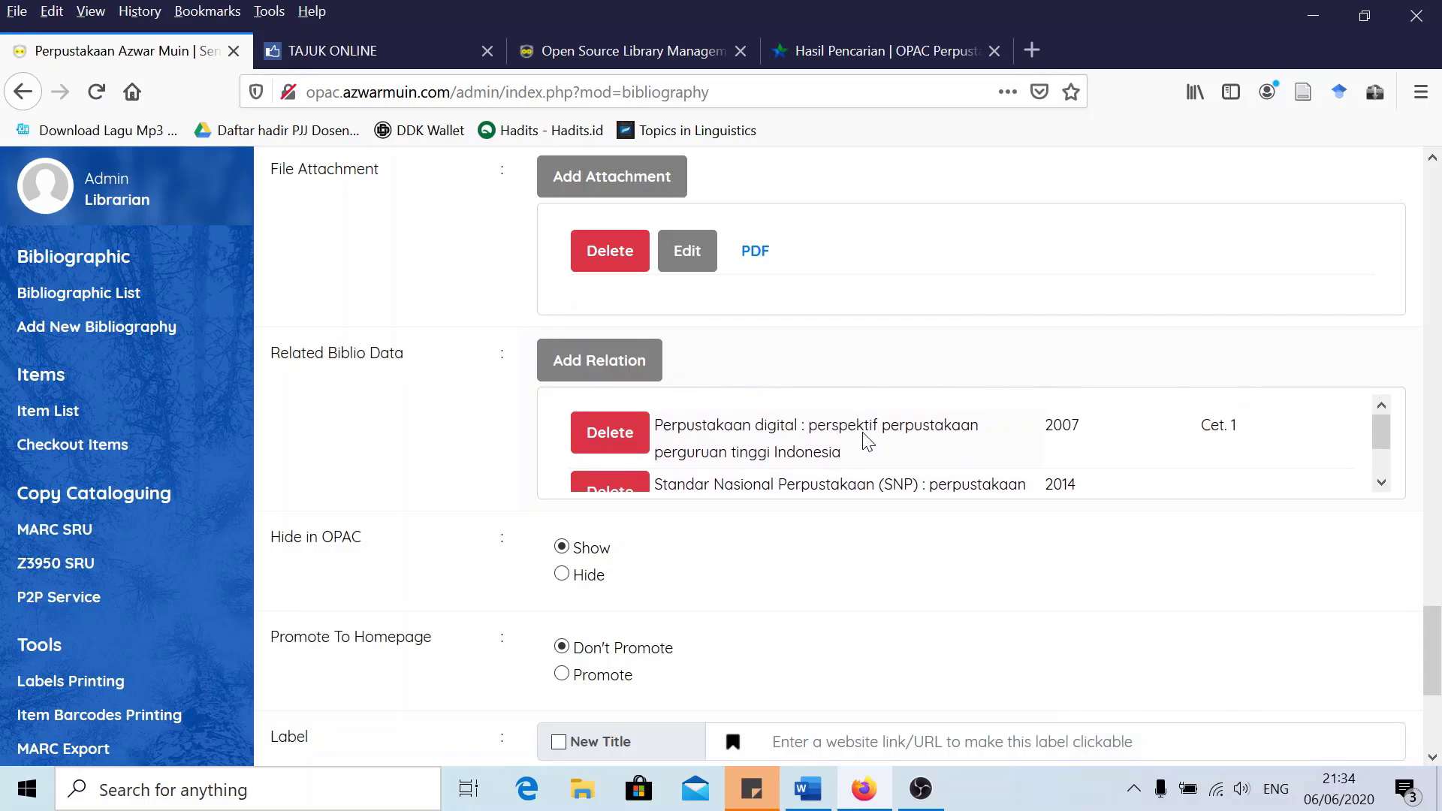
scroll(460, 461, "down", 5)
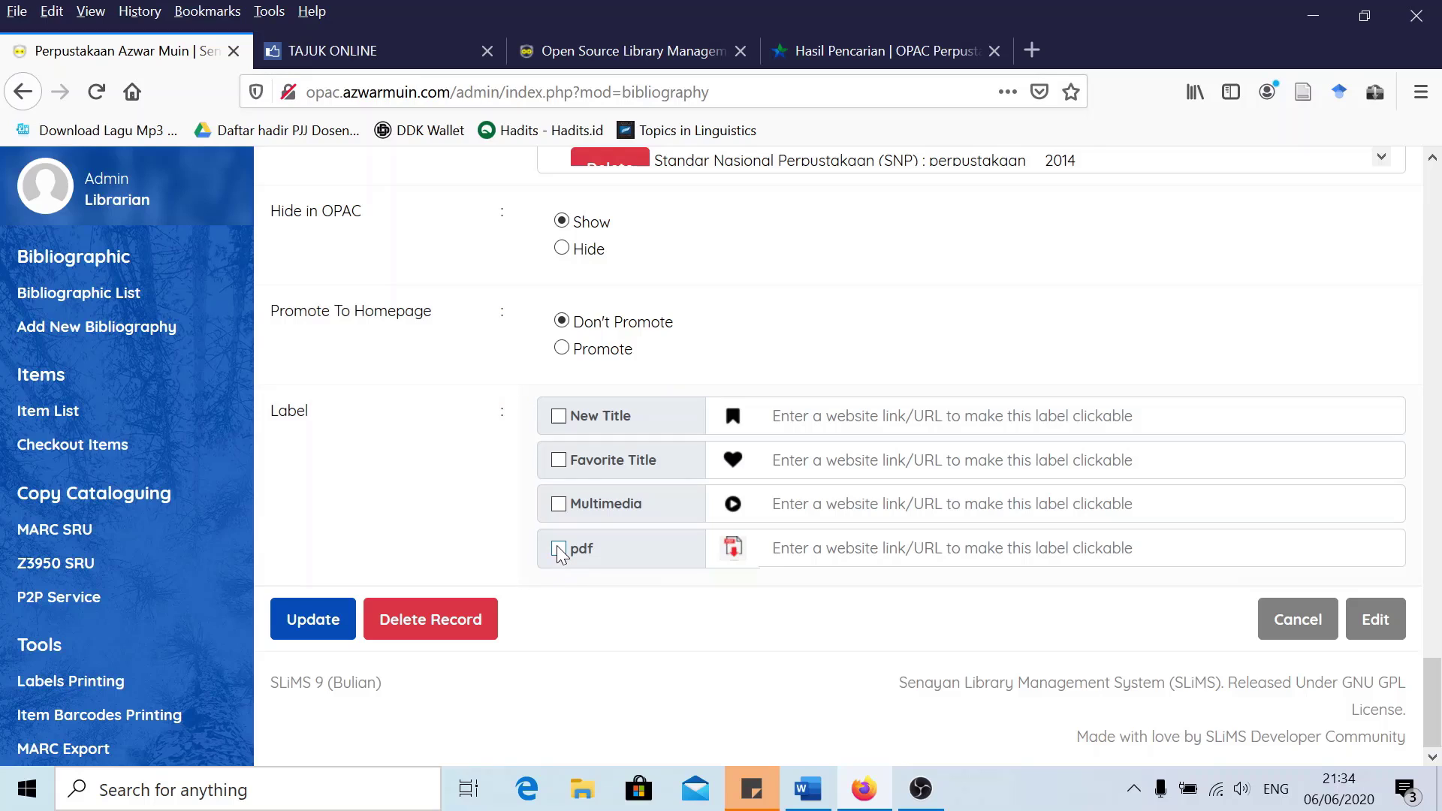
left_click(558, 549)
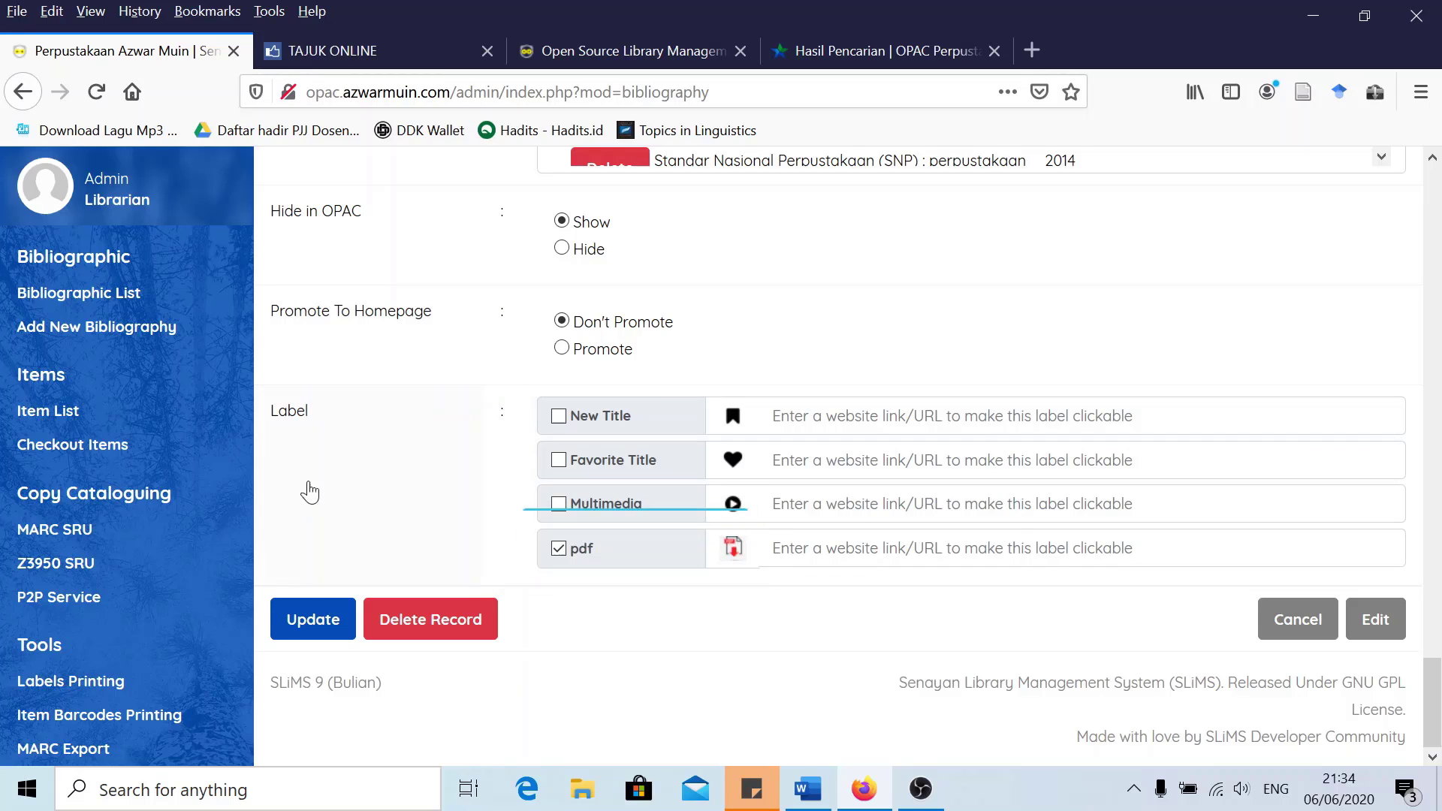
scroll(331, 547, "up", 1)
scroll(311, 586, "down", 1)
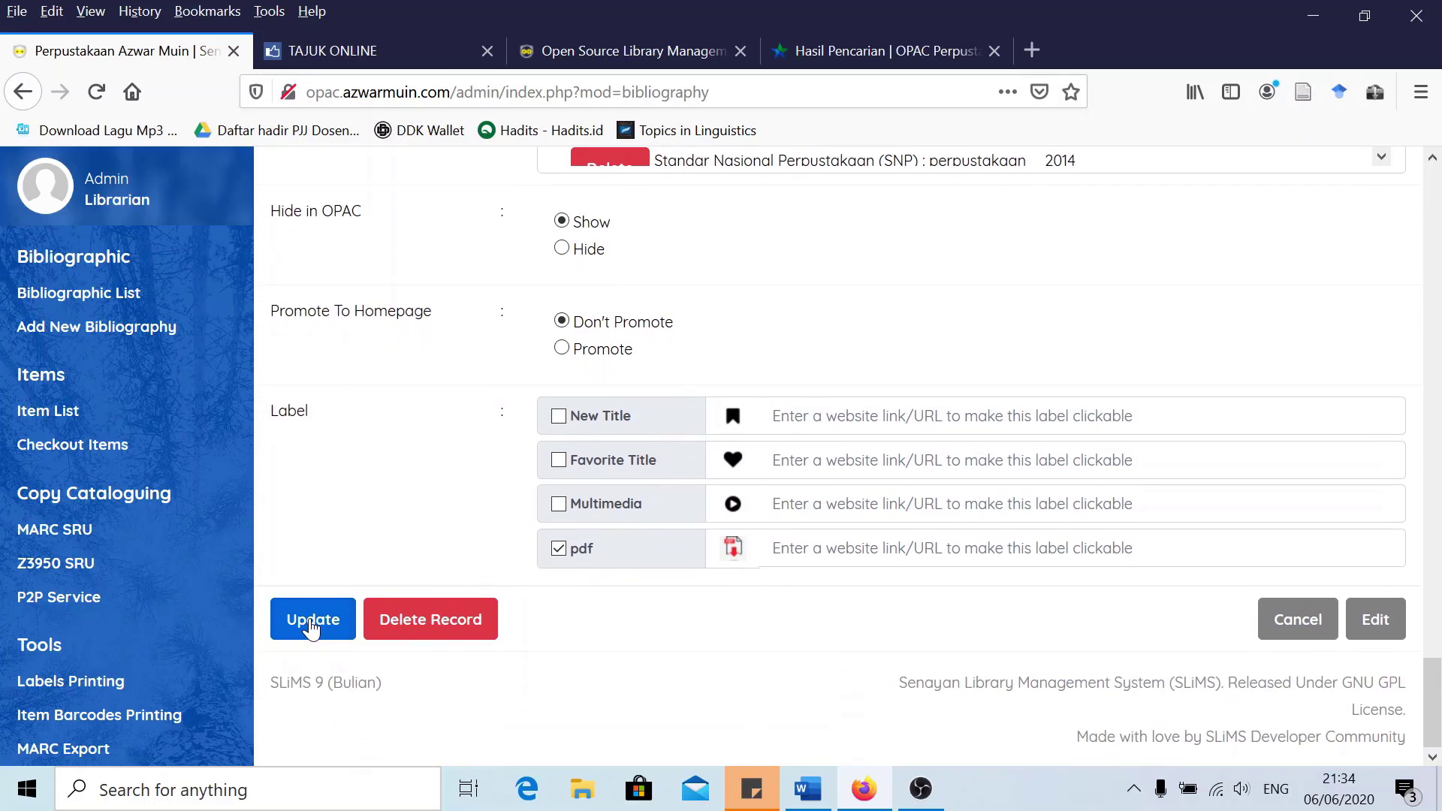
left_click(312, 627)
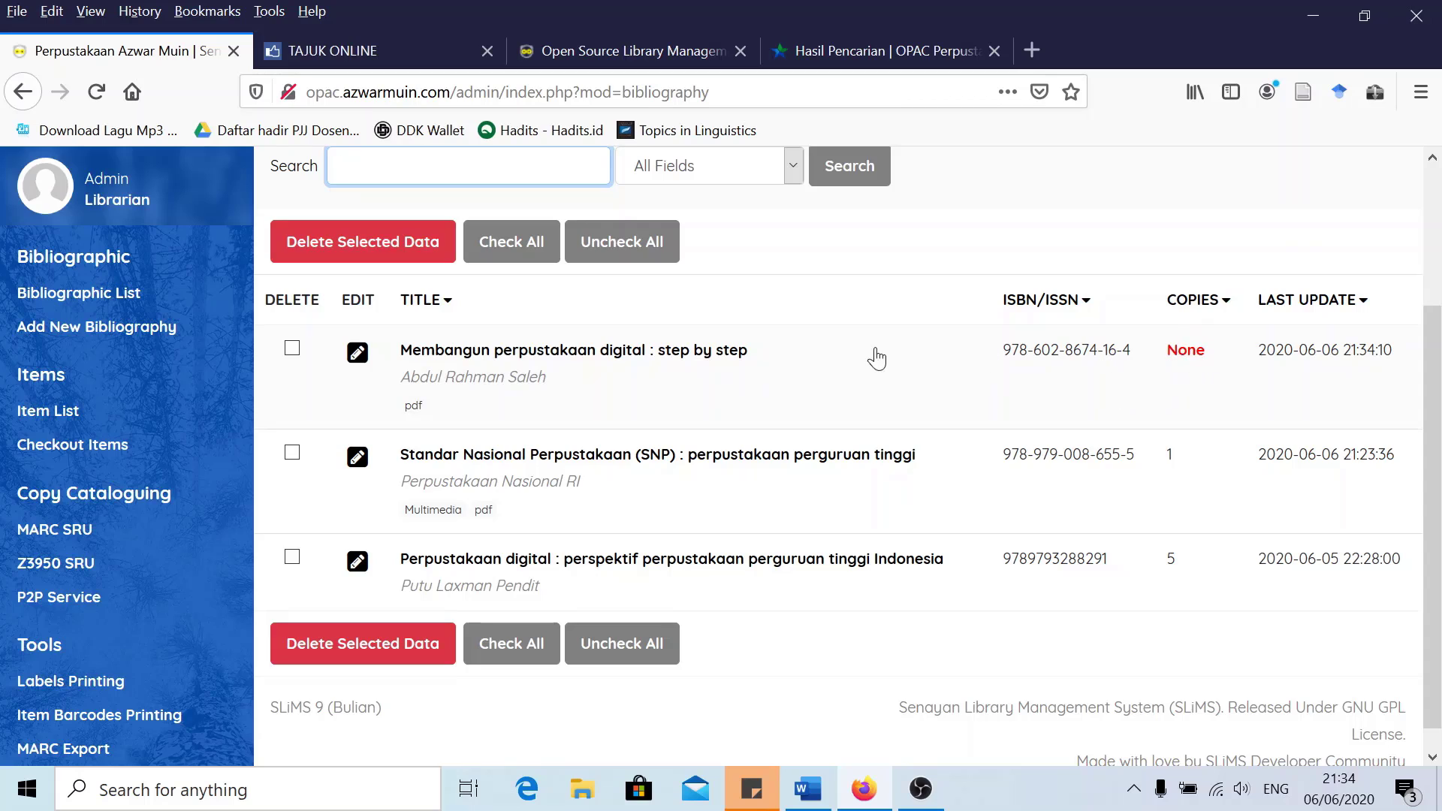
Open the Membangun perpustakaan digital record and unlock its form for editing
left_click(617, 361)
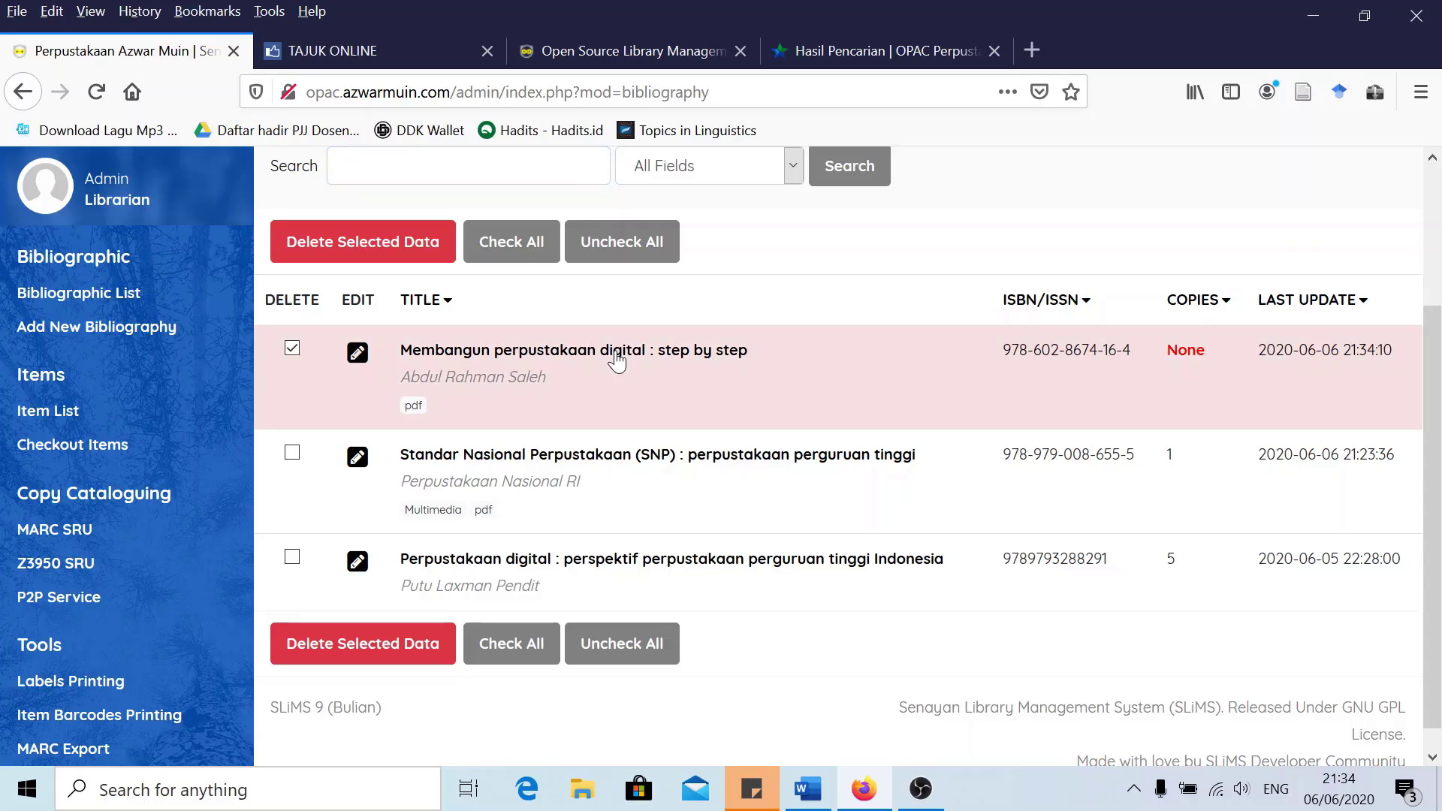
left_click(359, 354)
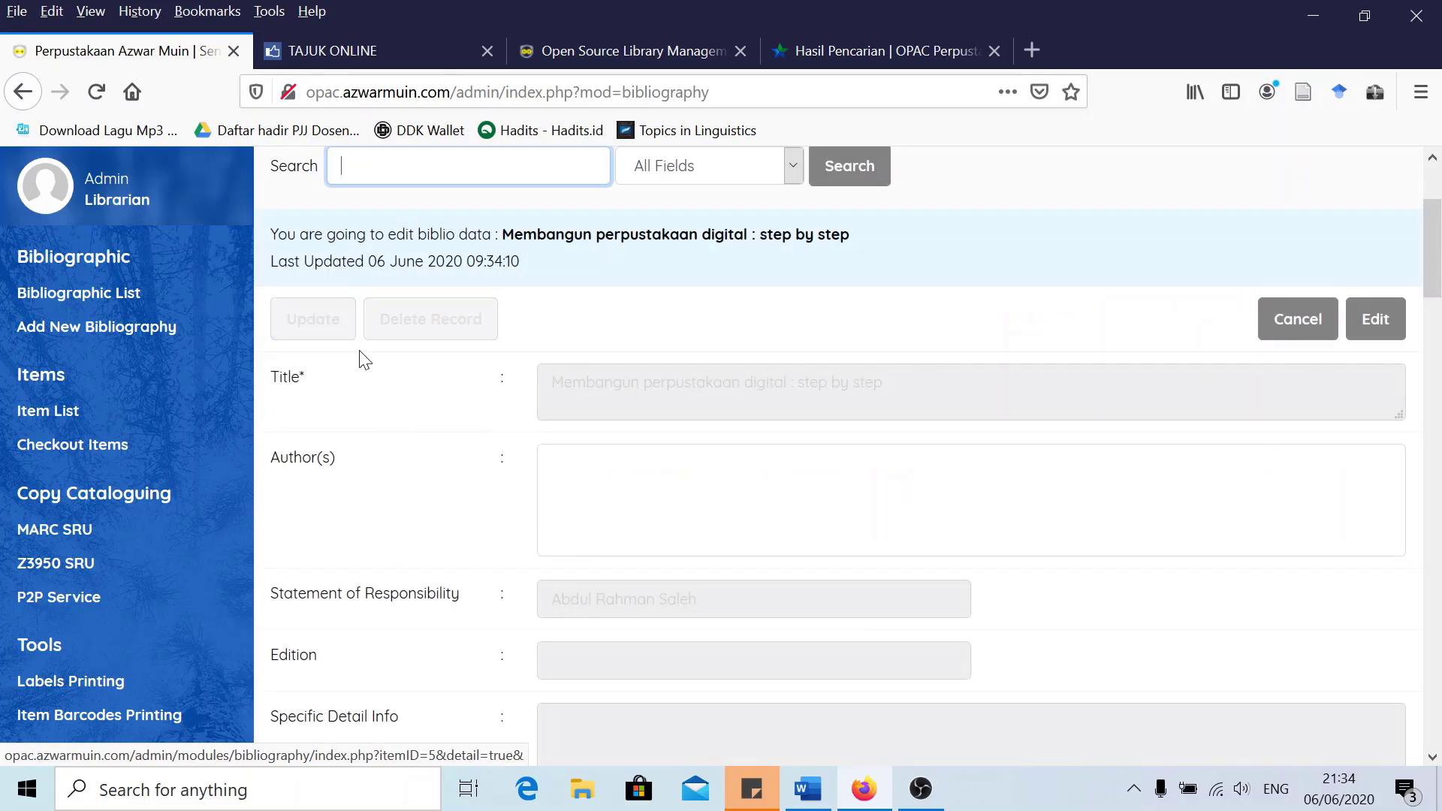
left_click(1375, 318)
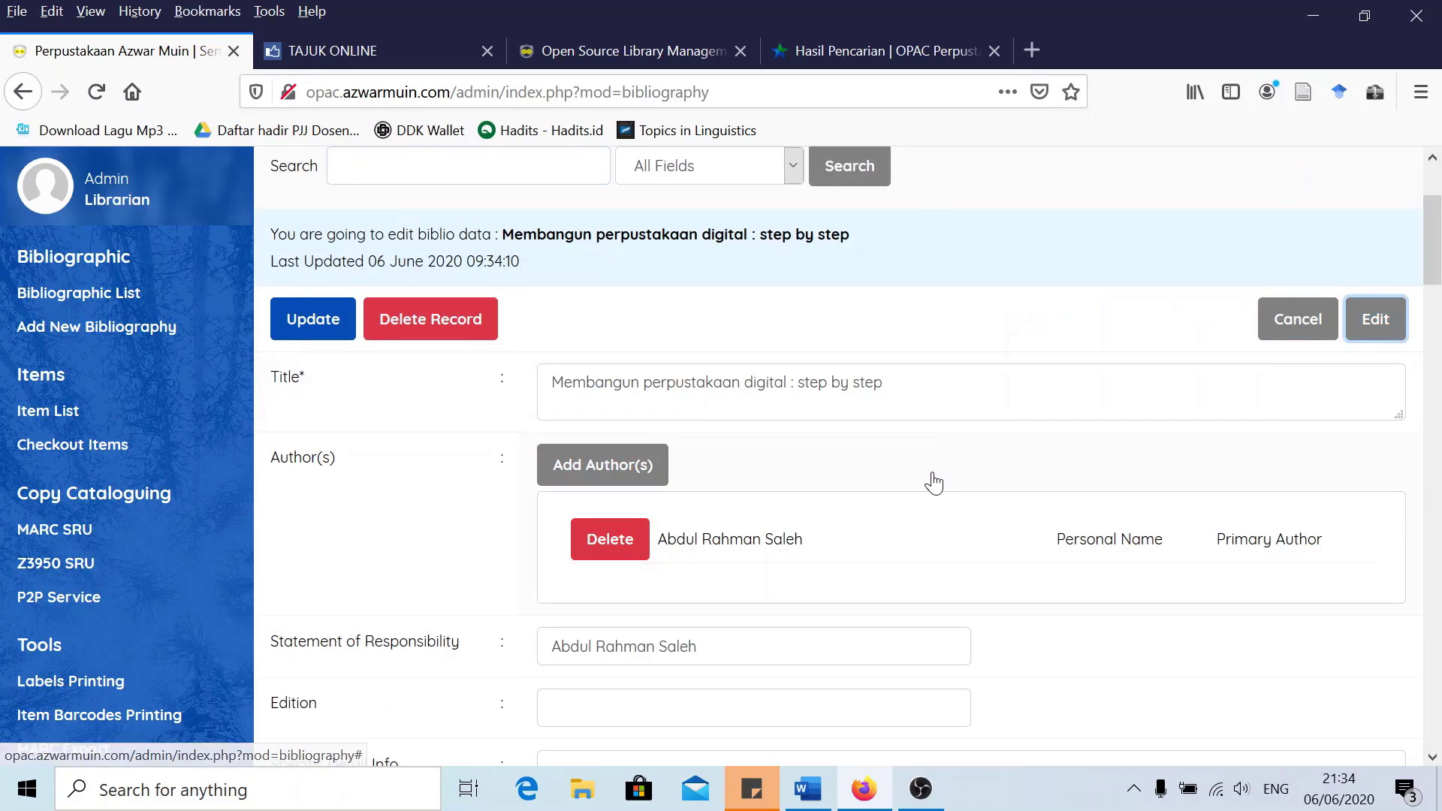
scroll(933, 483, "down", 4)
scroll(499, 498, "down", 3)
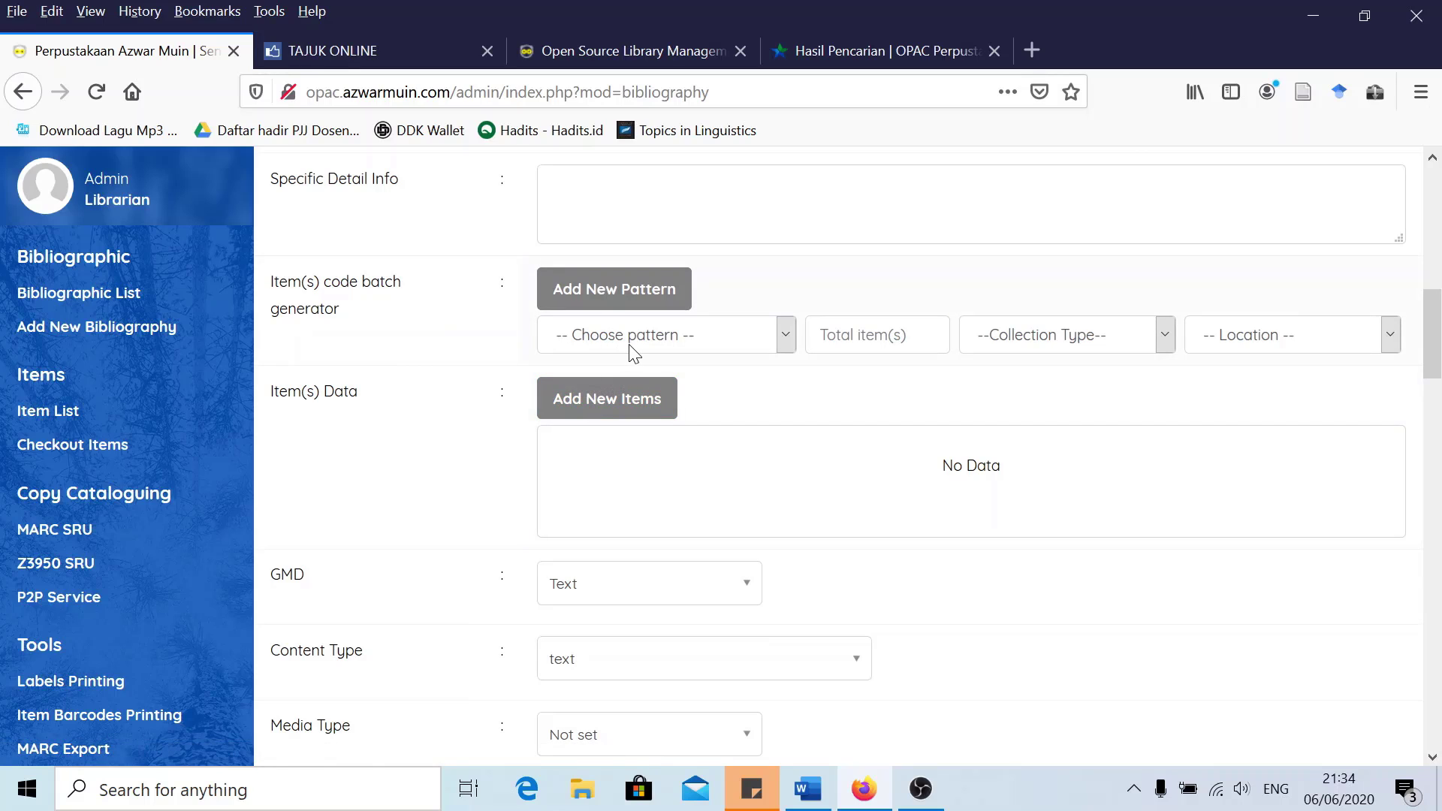
scroll(556, 460, "down", 3)
scroll(588, 454, "up", 5)
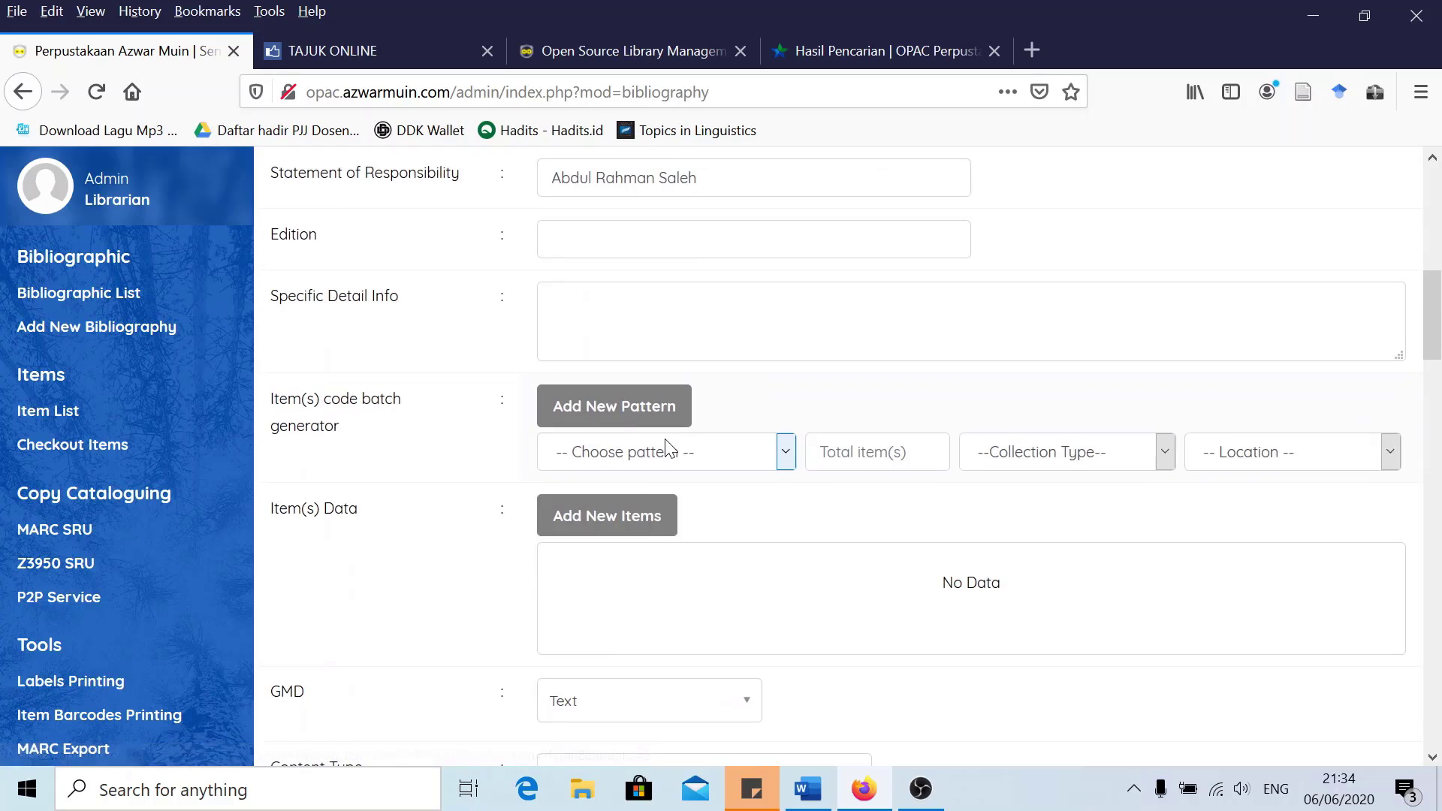
scroll(667, 449, "down", 12)
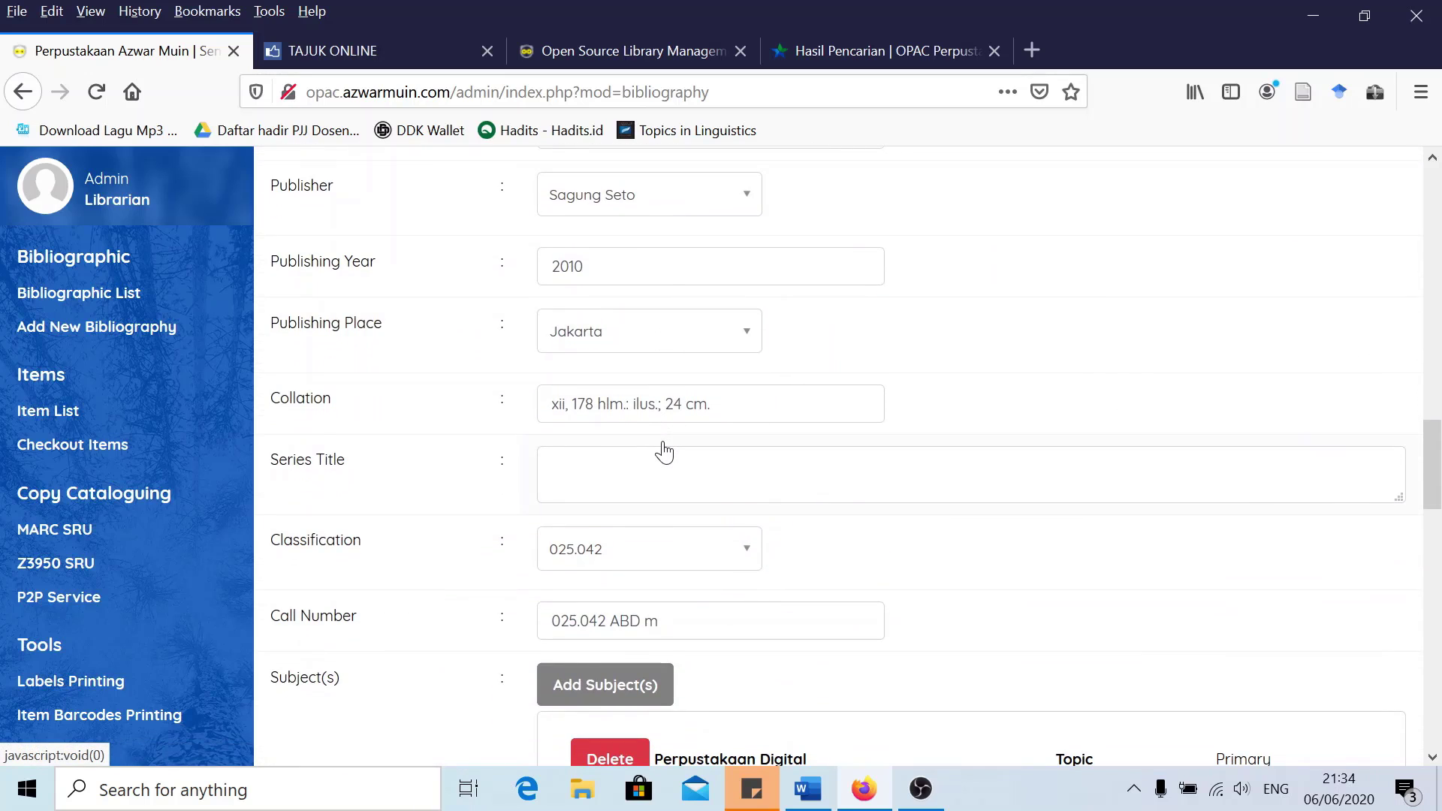
scroll(665, 451, "up", 12)
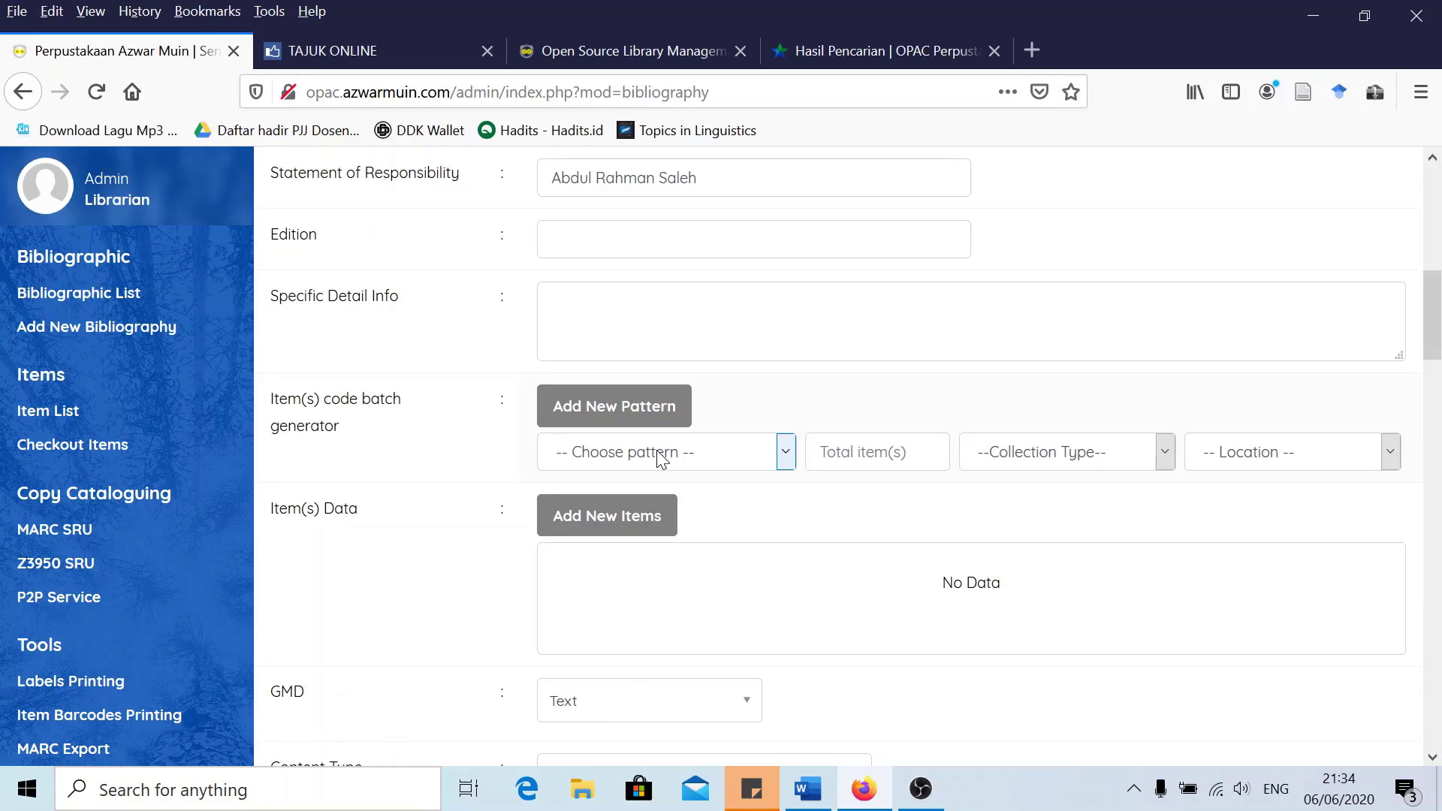
Select EB20000 as the item code batch generator pattern
left_click(662, 459)
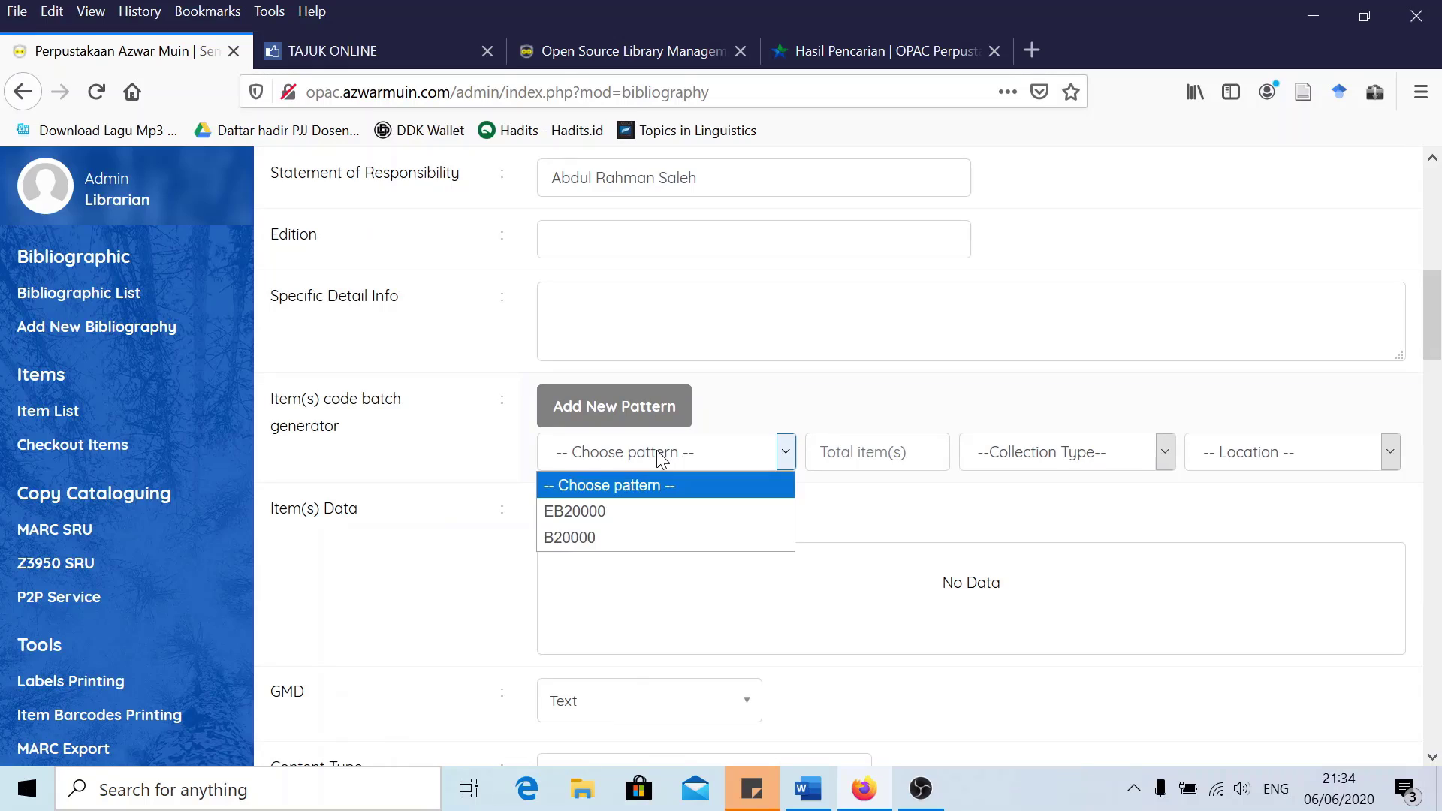
left_click(608, 515)
left_click(655, 453)
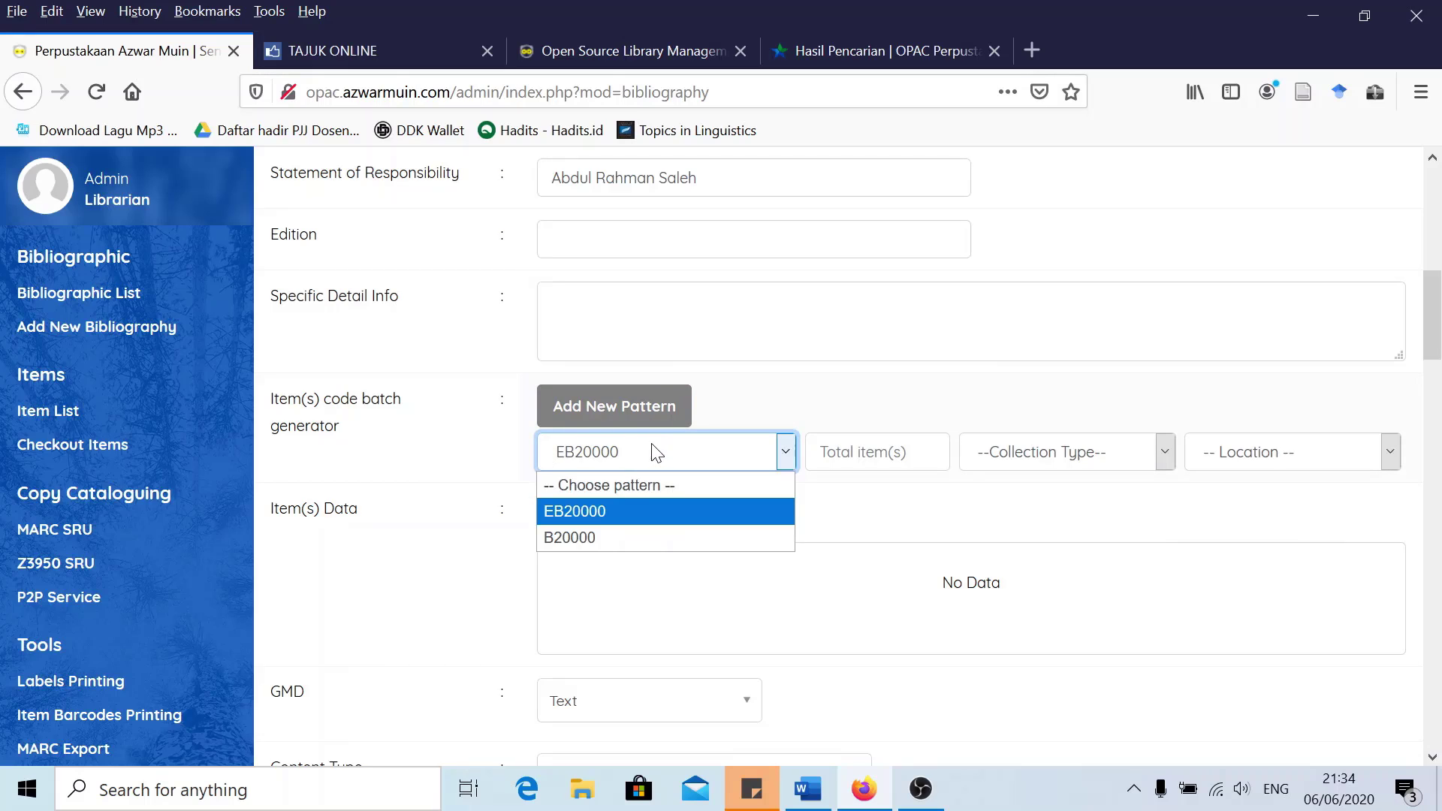
left_click(629, 512)
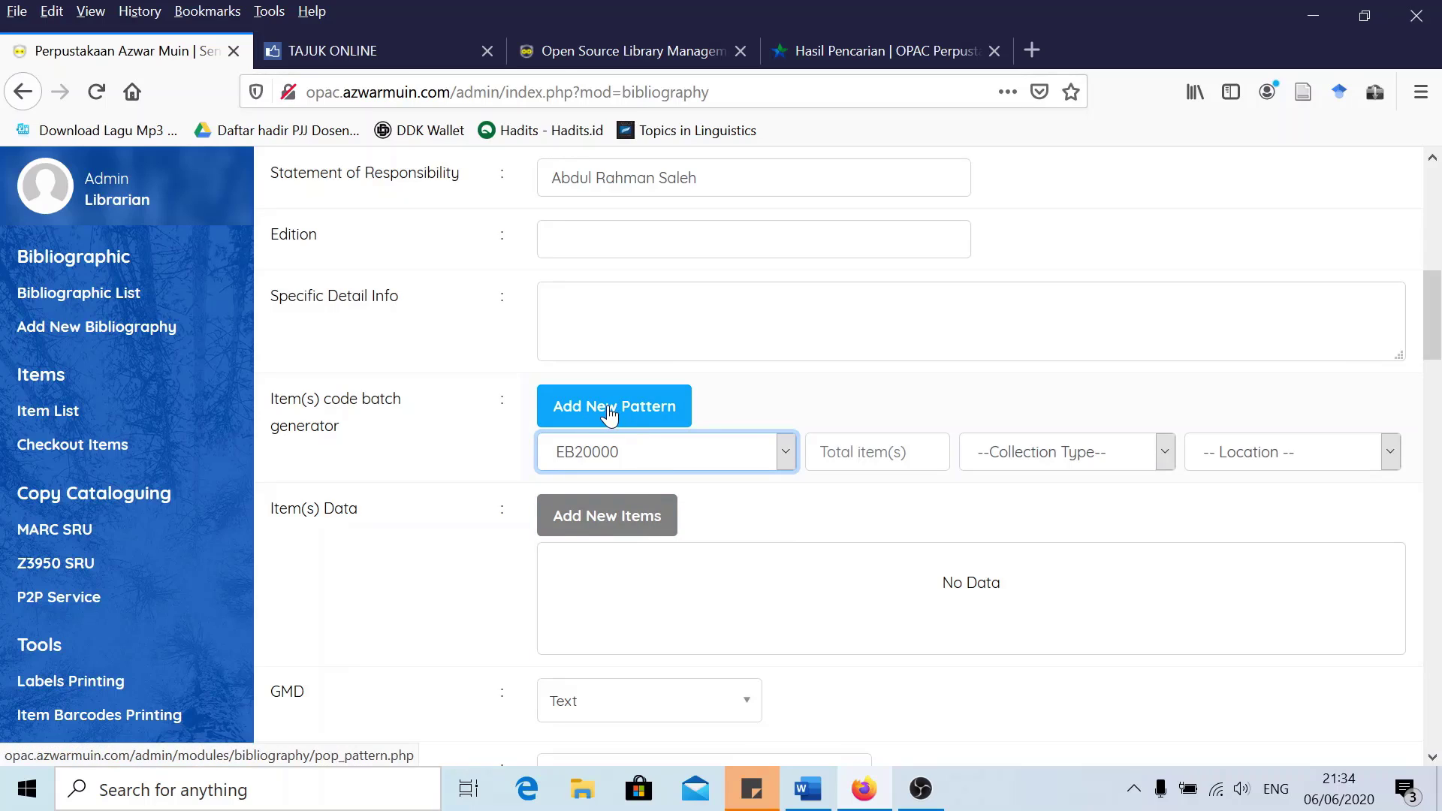
Create an item code pattern with prefix EB20, no suffix and a 3-digit serial number
left_click(603, 423)
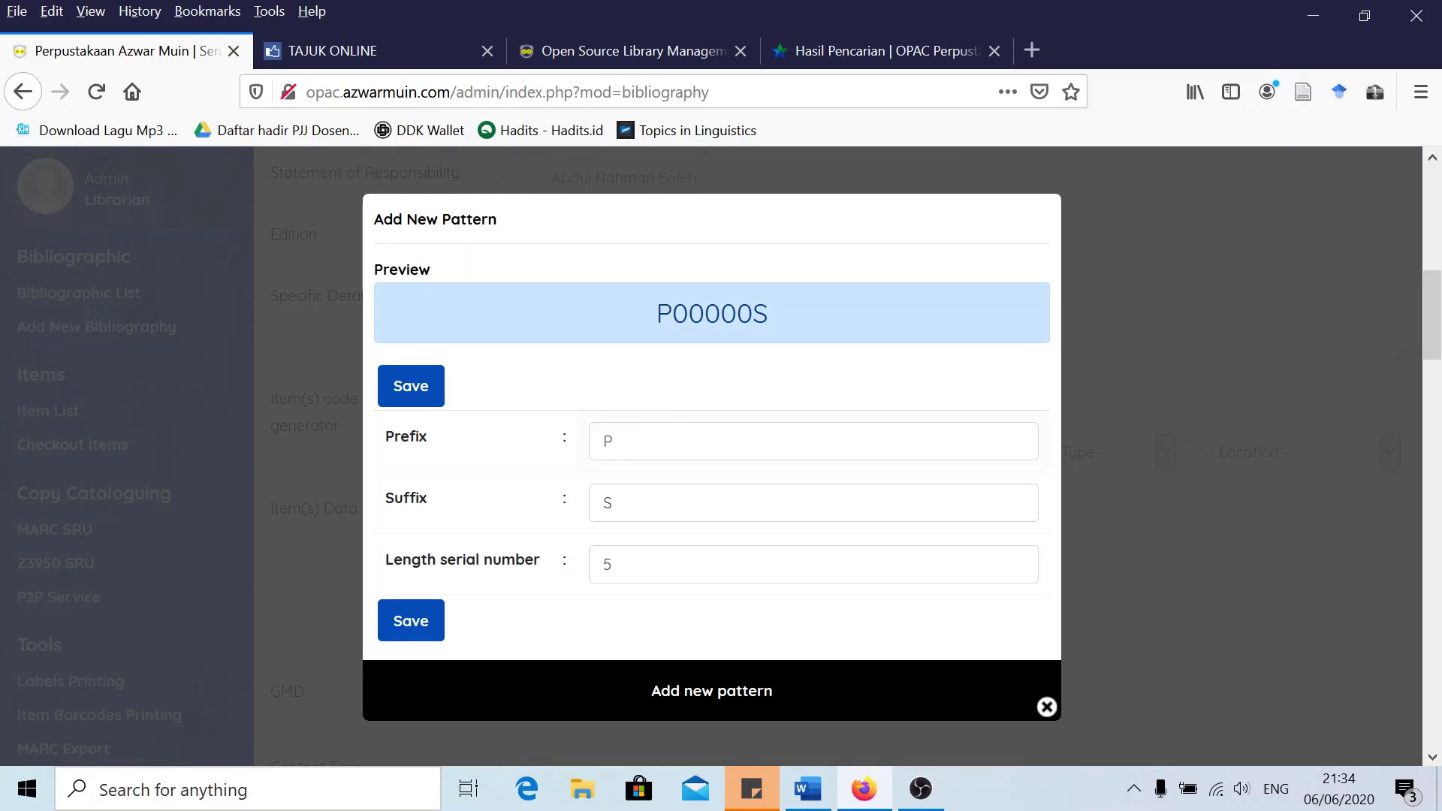
double_click(608, 442)
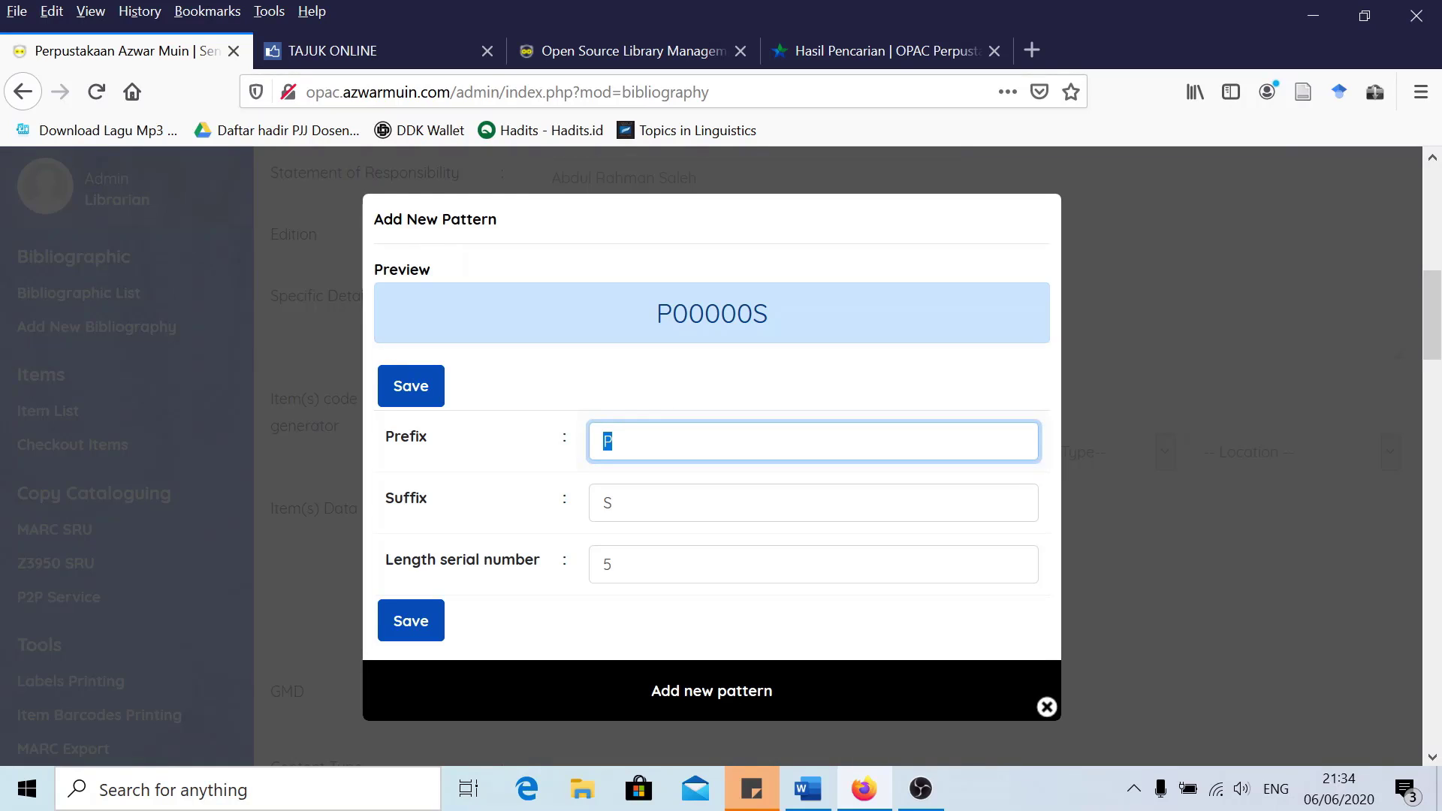
type("EB")
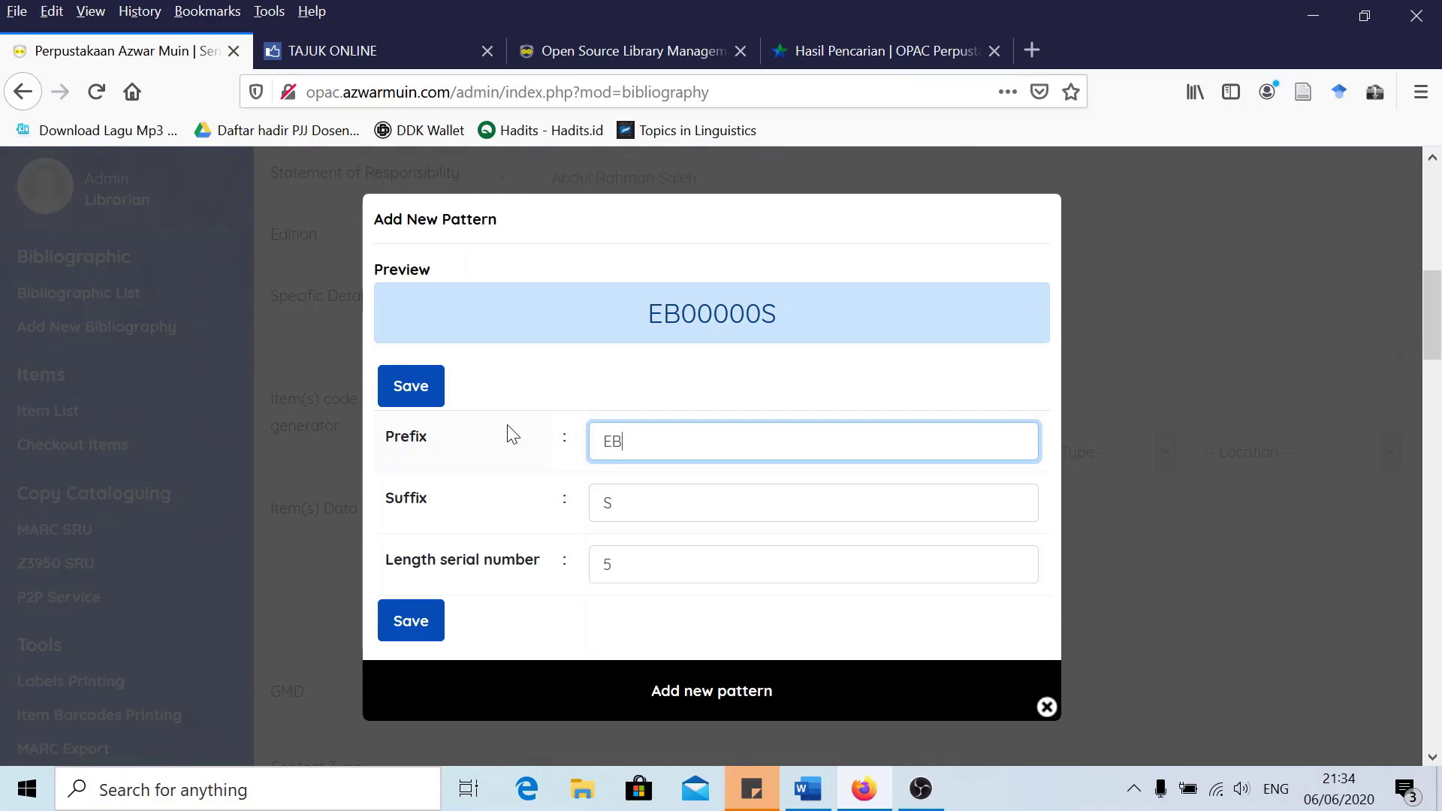
type("20")
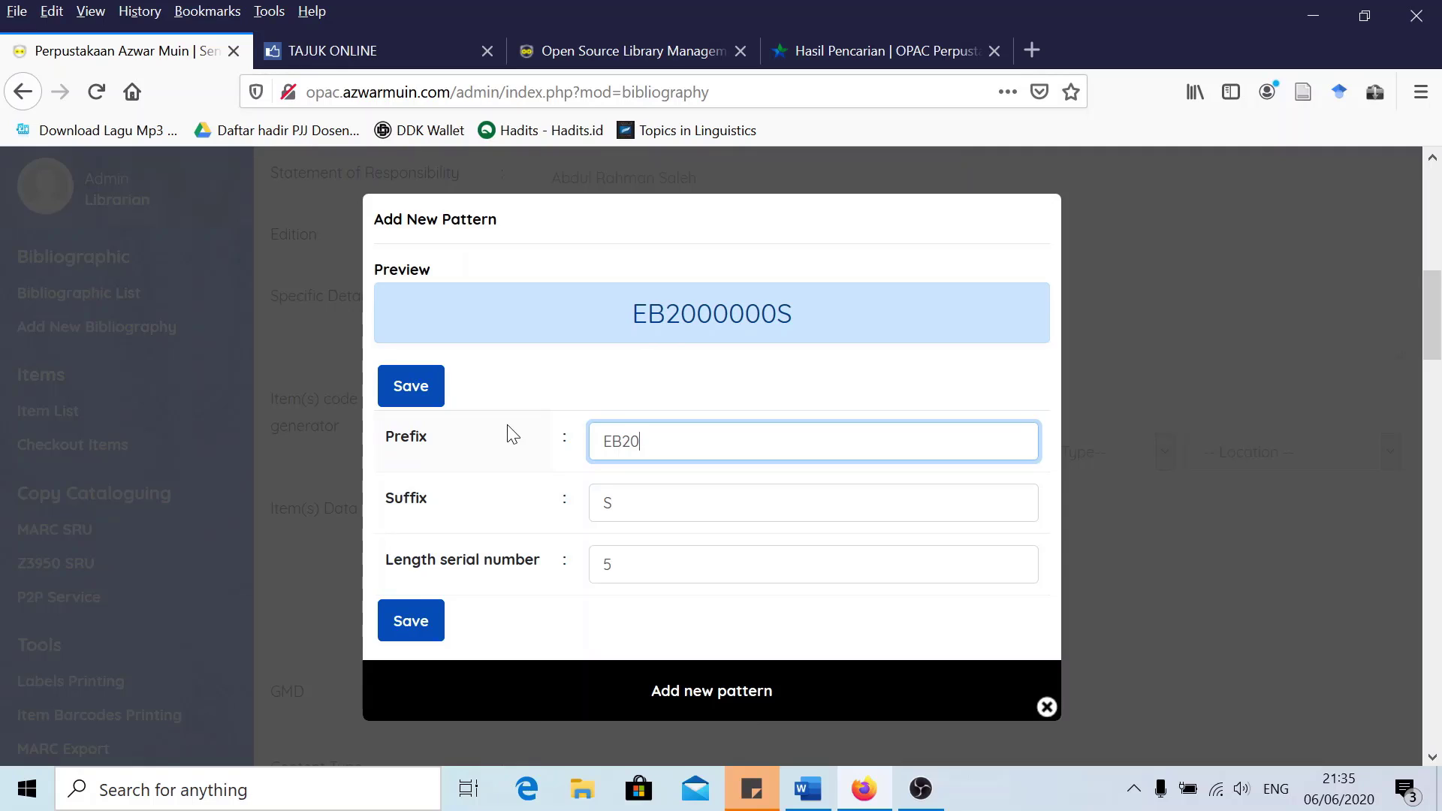
key("Tab")
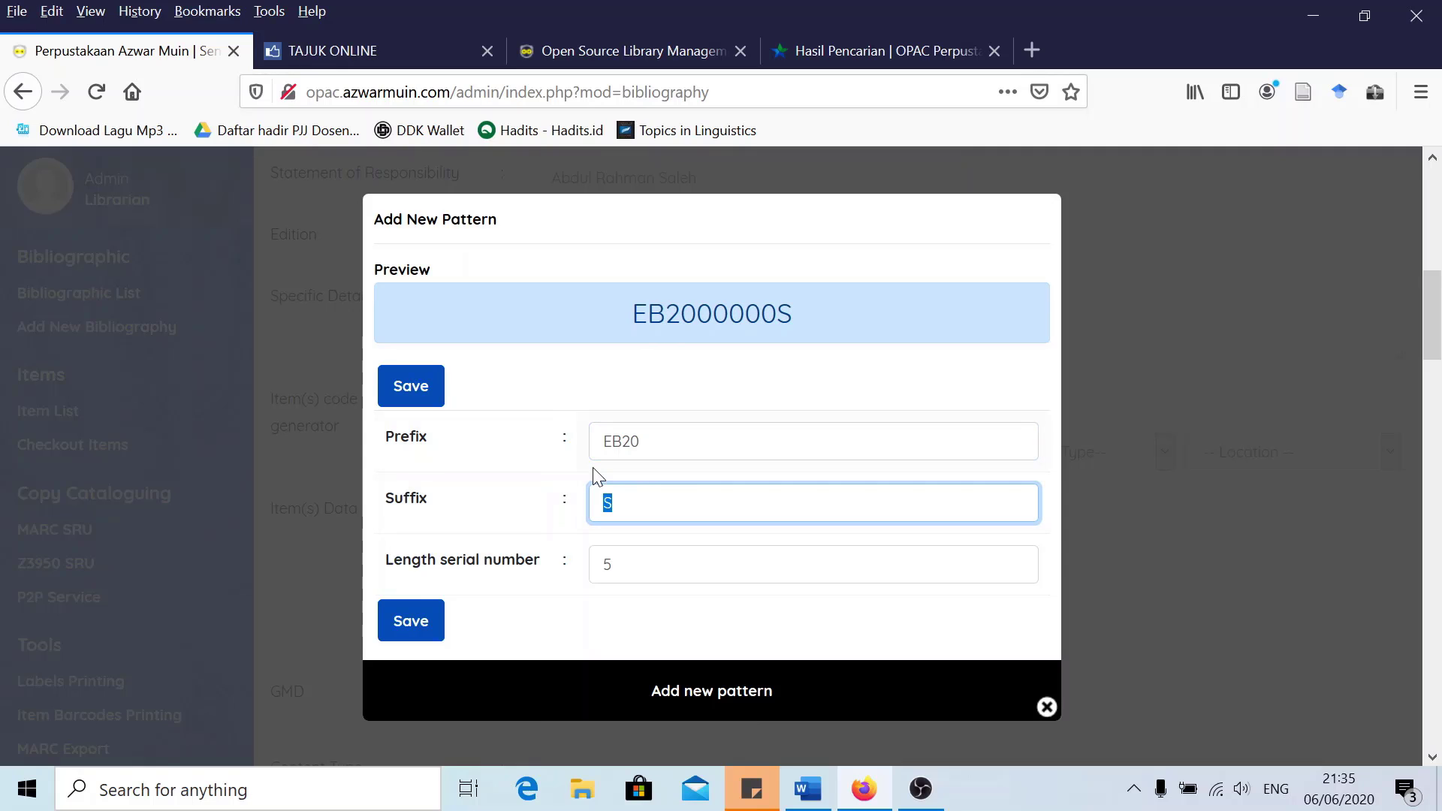
key("BackSpace")
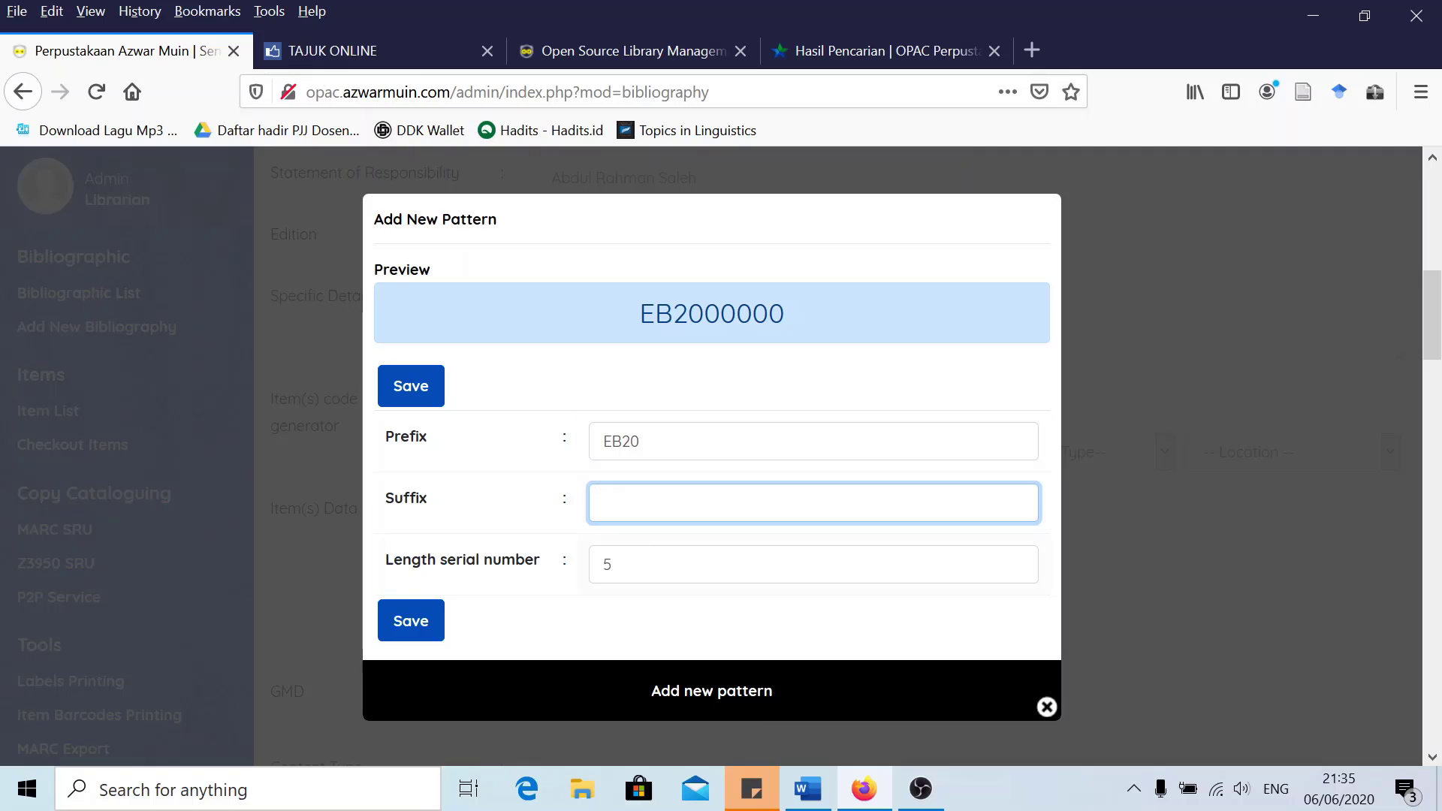
key("Tab")
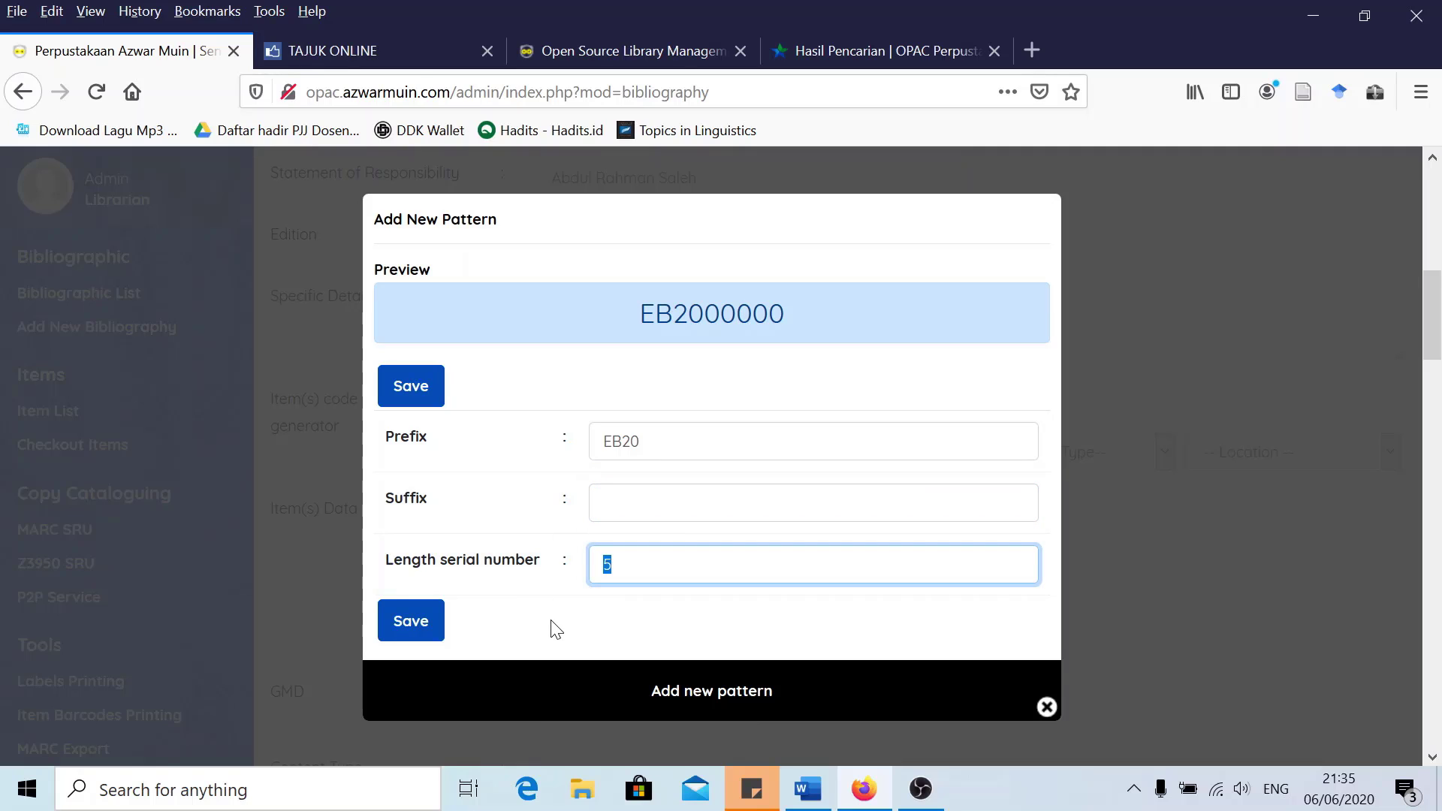
type("3")
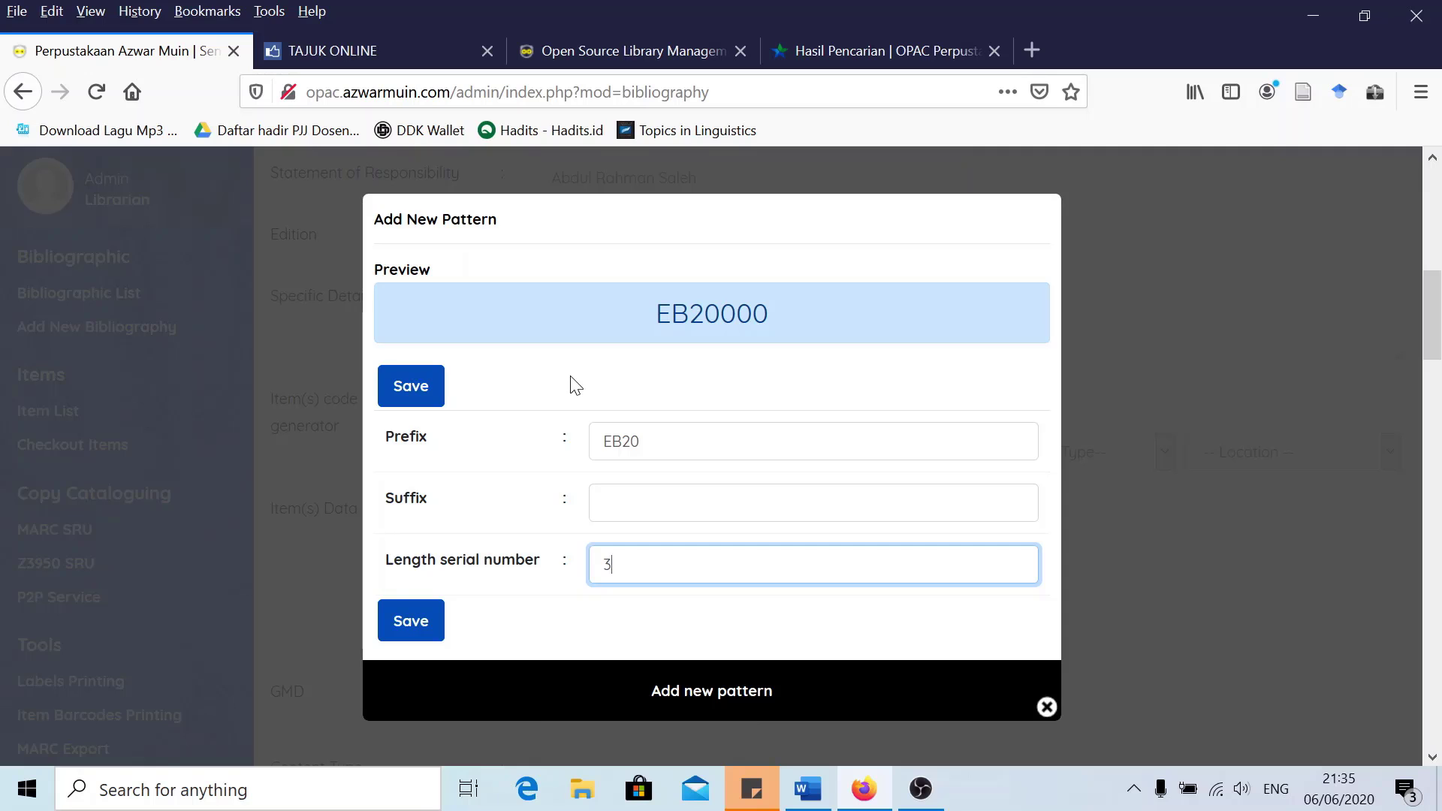
left_click(1042, 705)
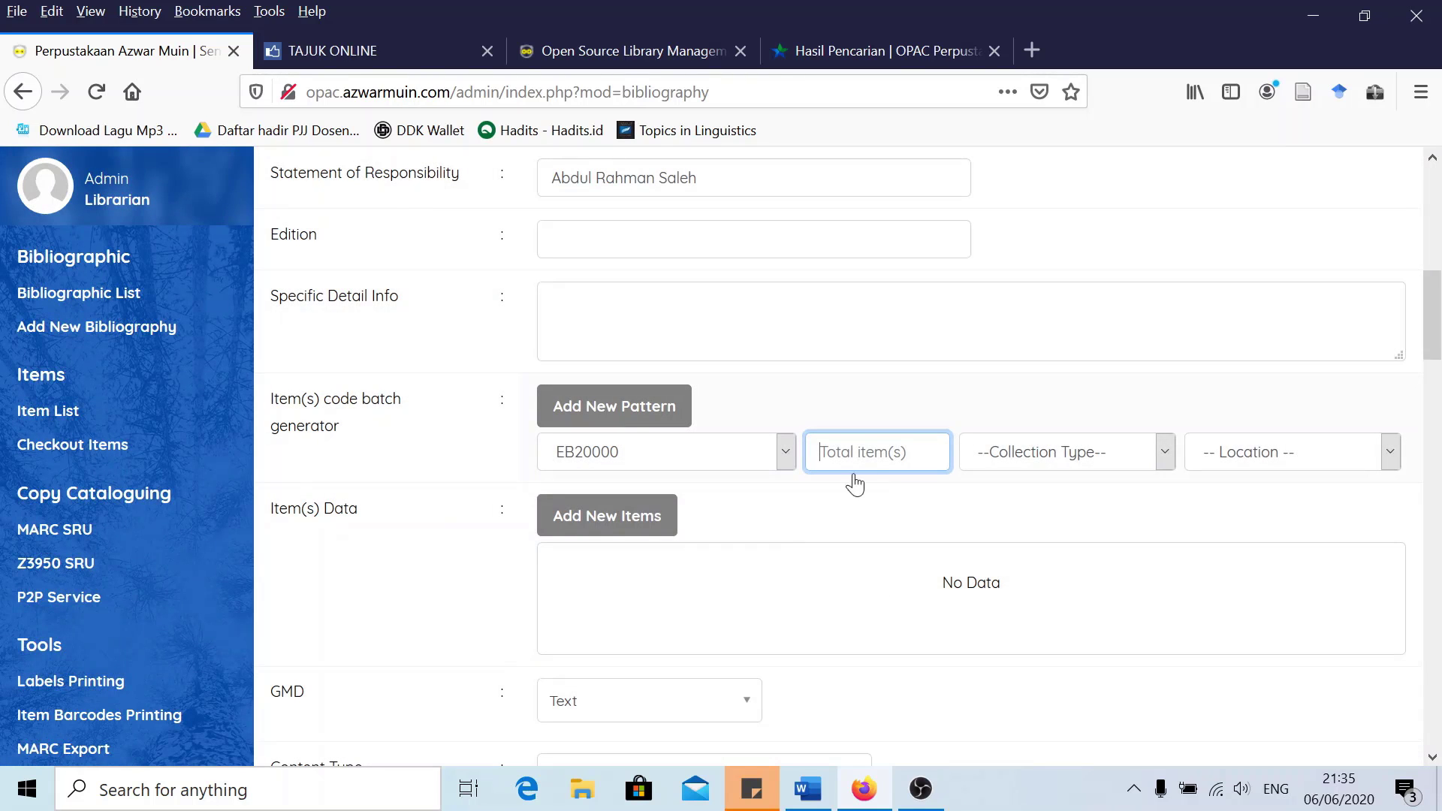
Add 1 Ebook item at My Library and update the record
type("1")
left_click(1046, 458)
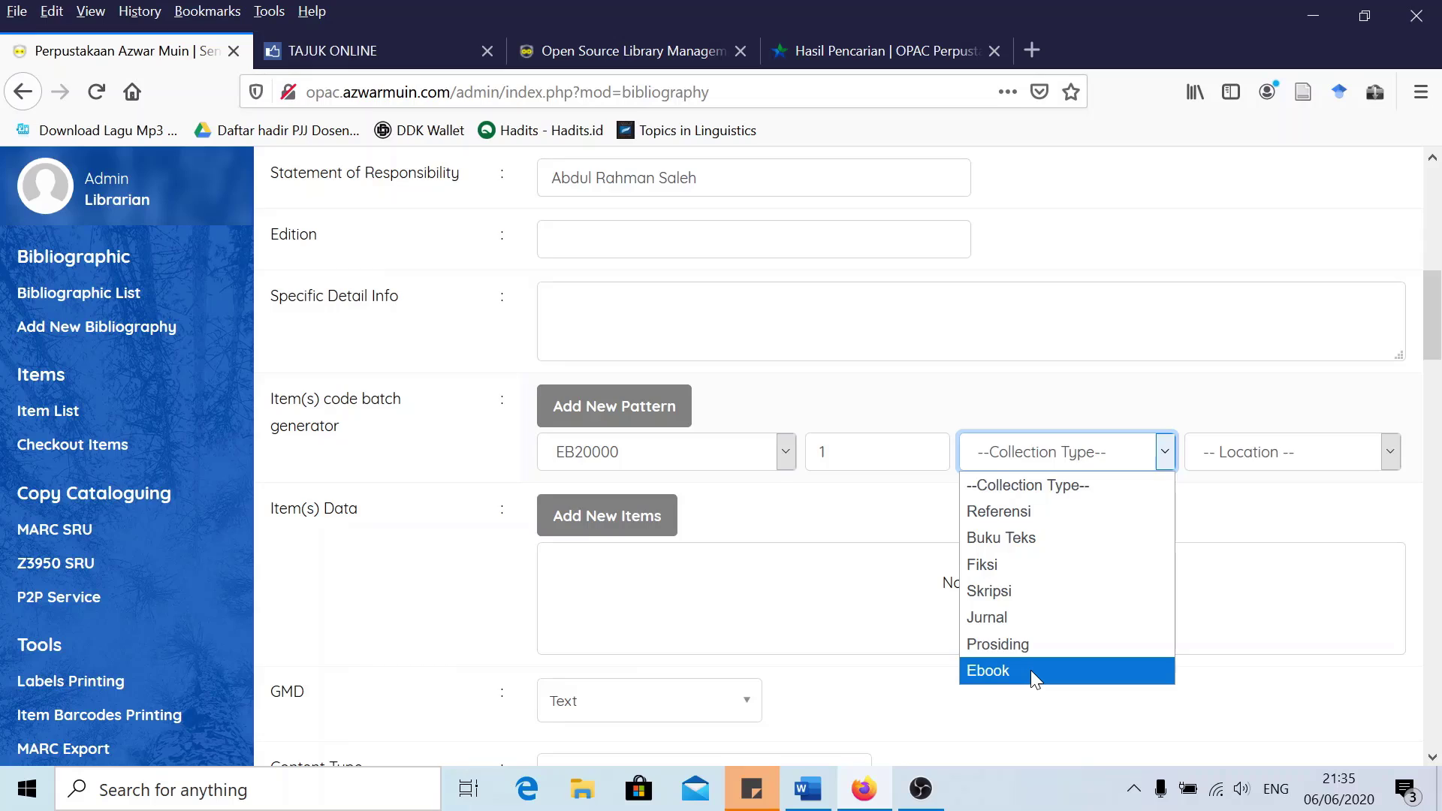
left_click(1031, 669)
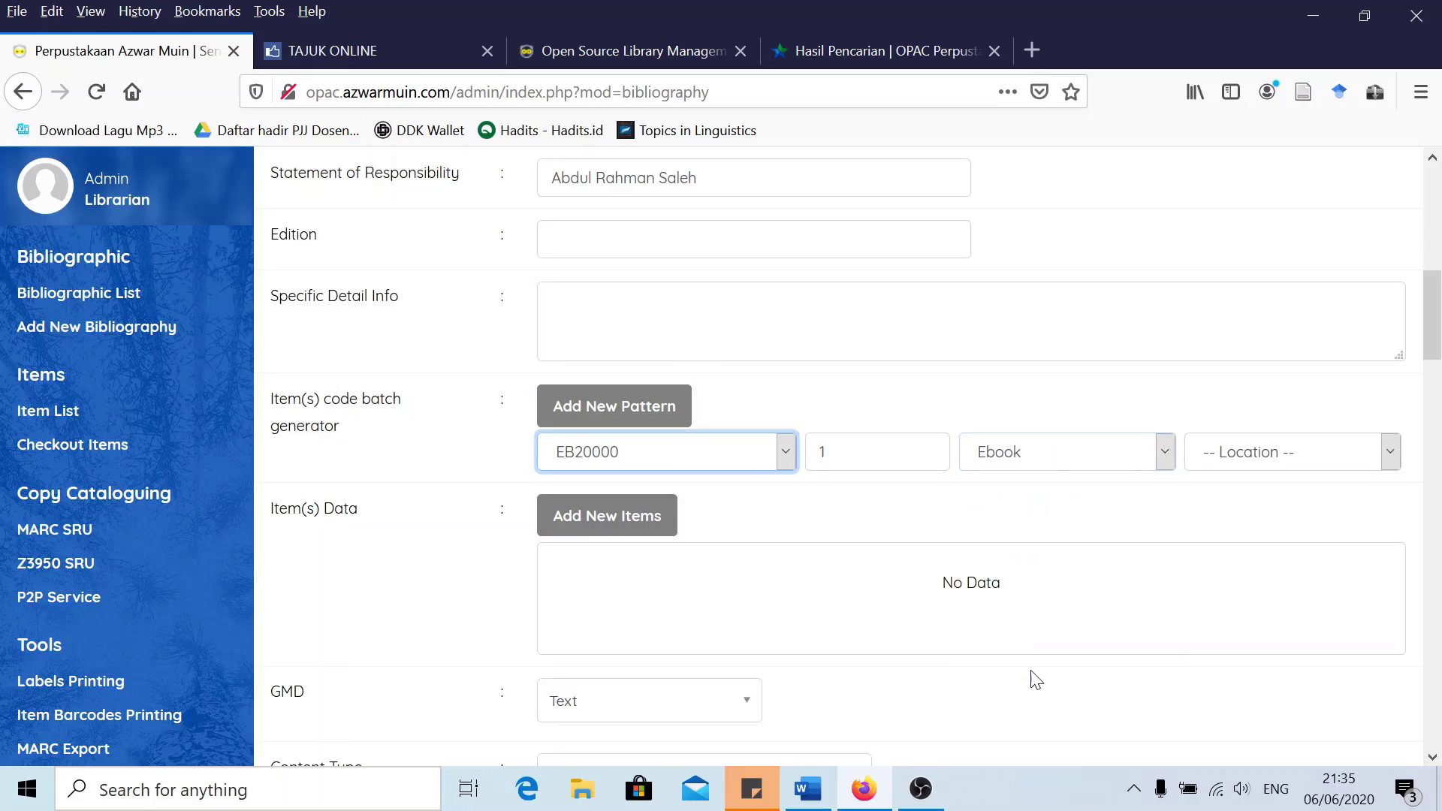
left_click(1265, 450)
left_click(1254, 510)
scroll(523, 519, "down", 3)
scroll(510, 518, "down", 2)
scroll(500, 515, "up", 3)
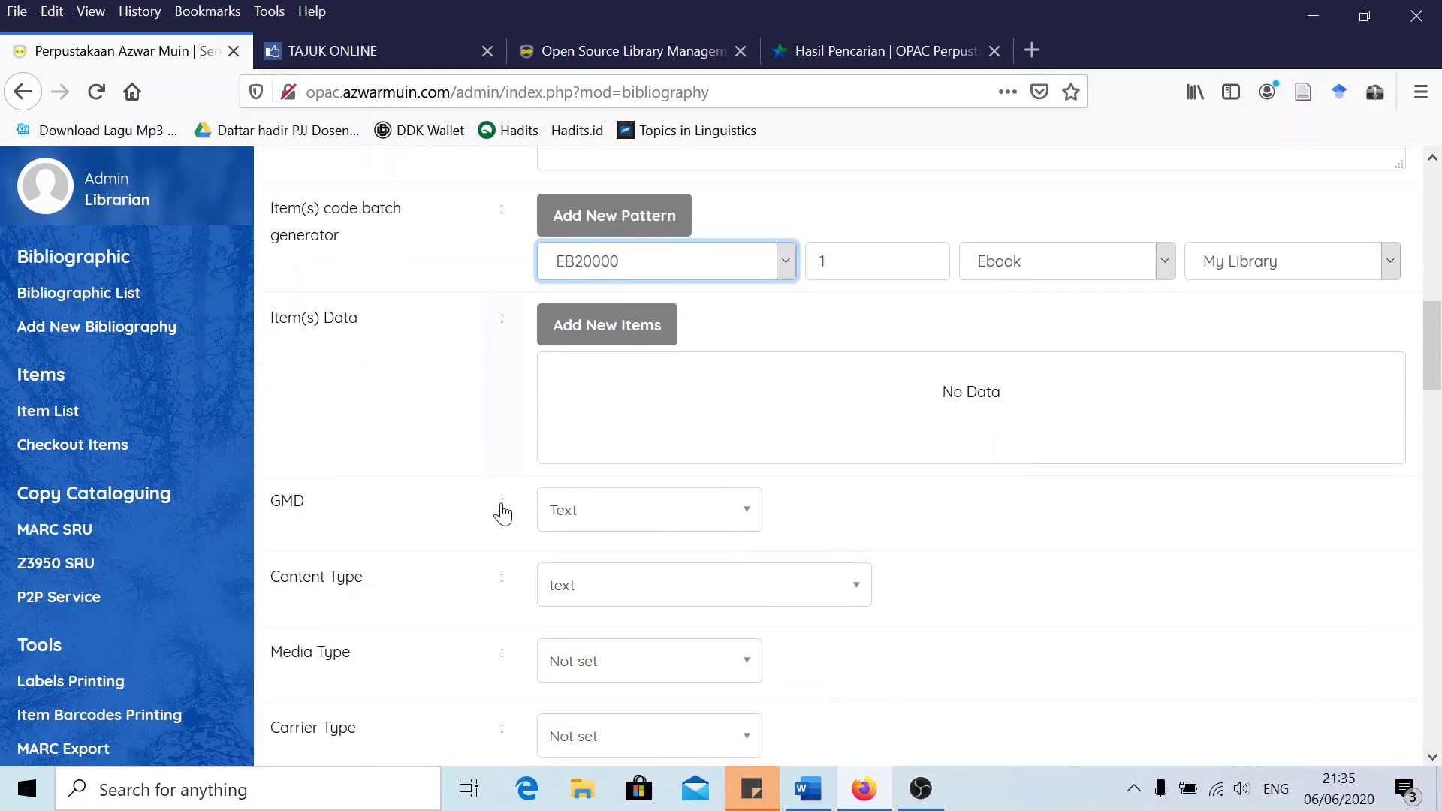
scroll(499, 511, "down", 12)
scroll(488, 511, "down", 10)
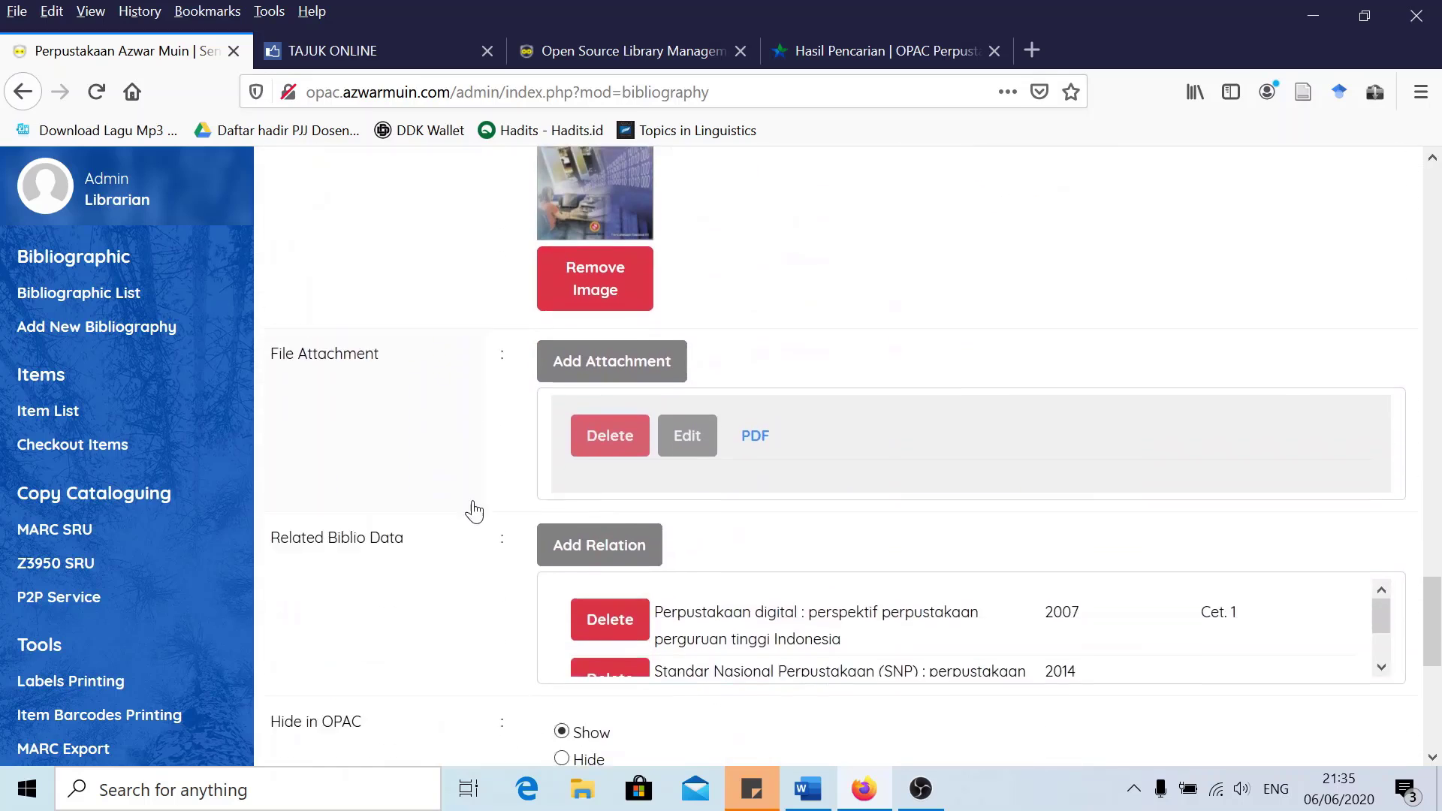
left_click(297, 619)
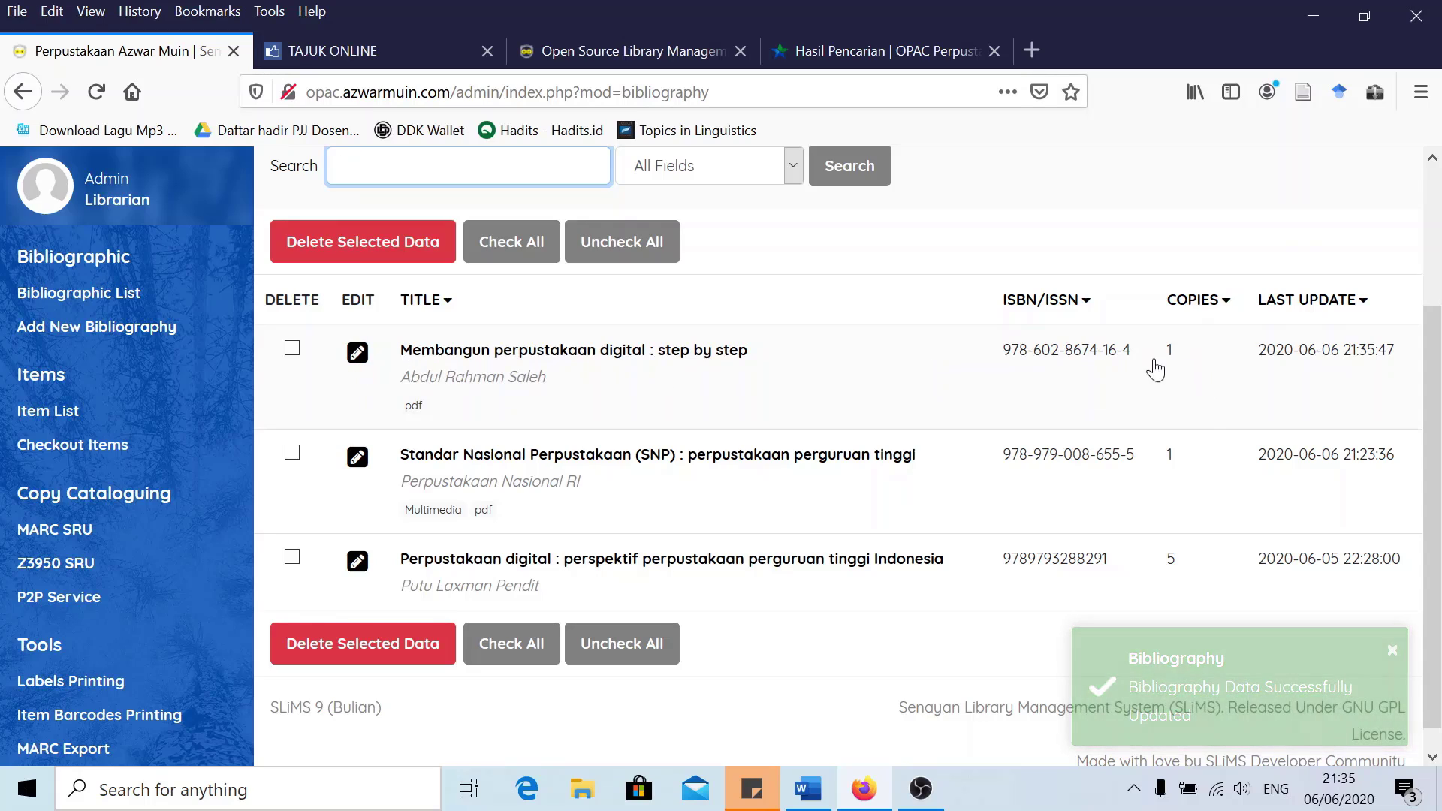
Open the digital library book's record for editing and copy its item code EB20003
left_click(358, 352)
left_click(1376, 319)
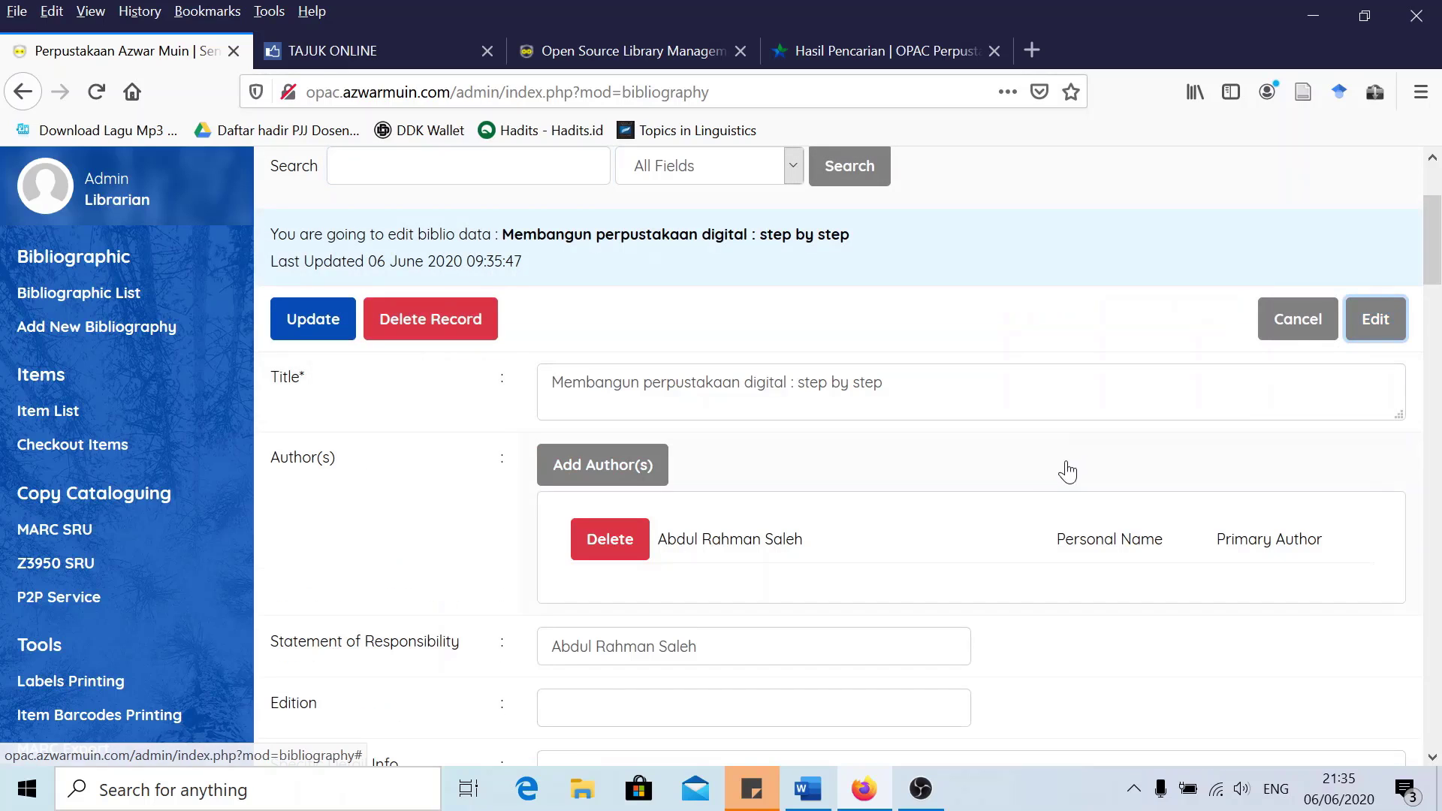
scroll(1065, 473, "down", 3)
scroll(977, 450, "down", 5)
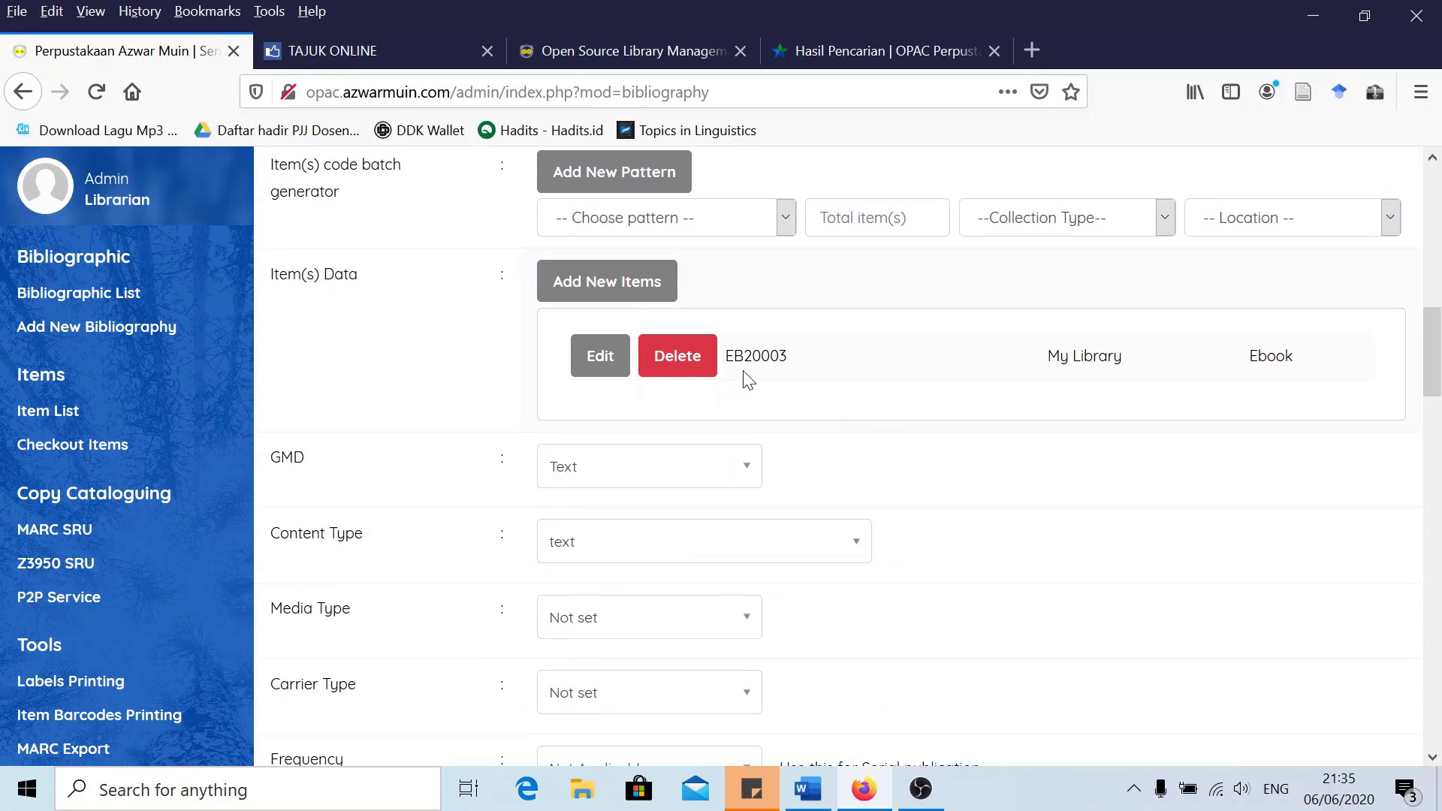
scroll(608, 368, "up", 1)
scroll(440, 374, "up", 10)
scroll(442, 406, "down", 4)
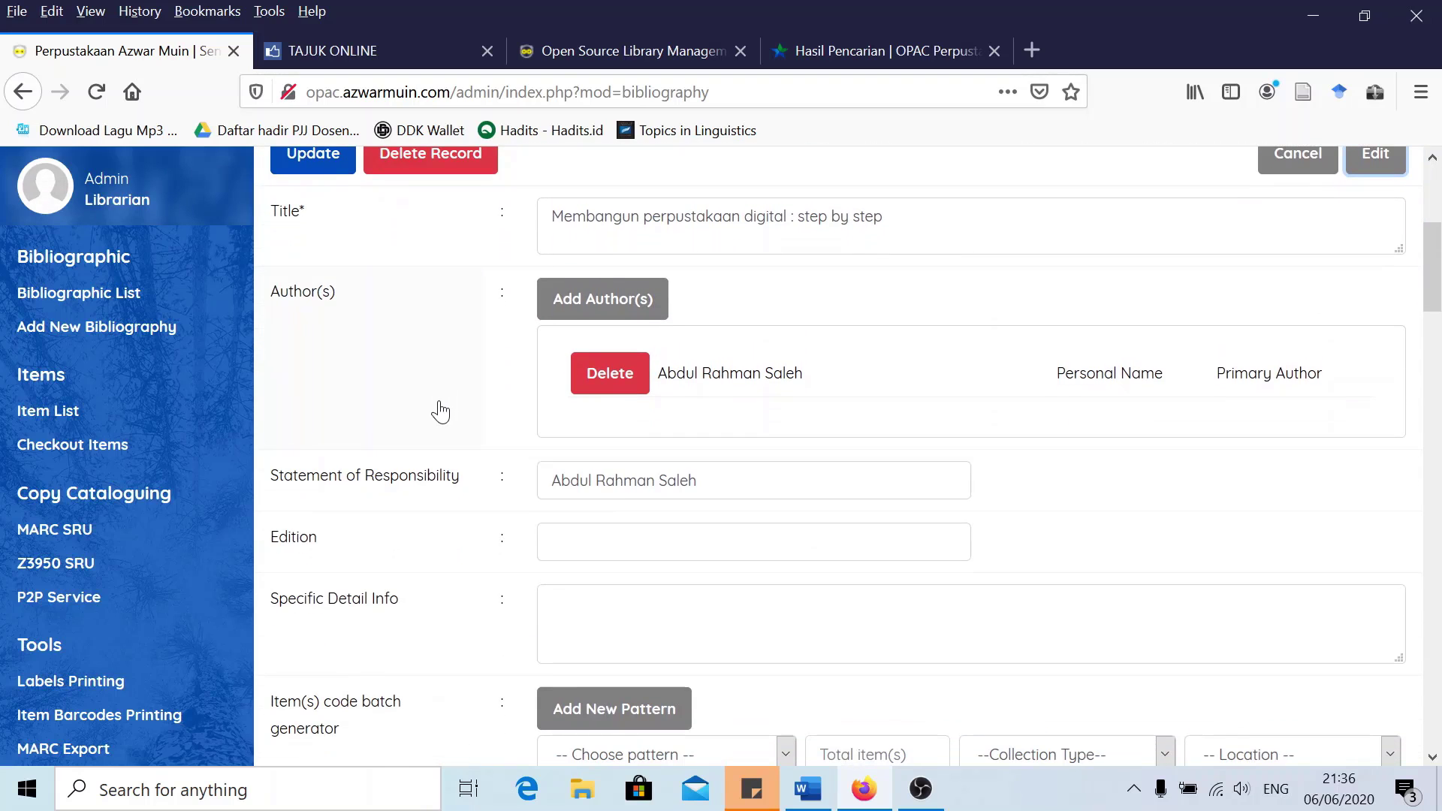
scroll(440, 411, "up", 1)
scroll(436, 409, "down", 5)
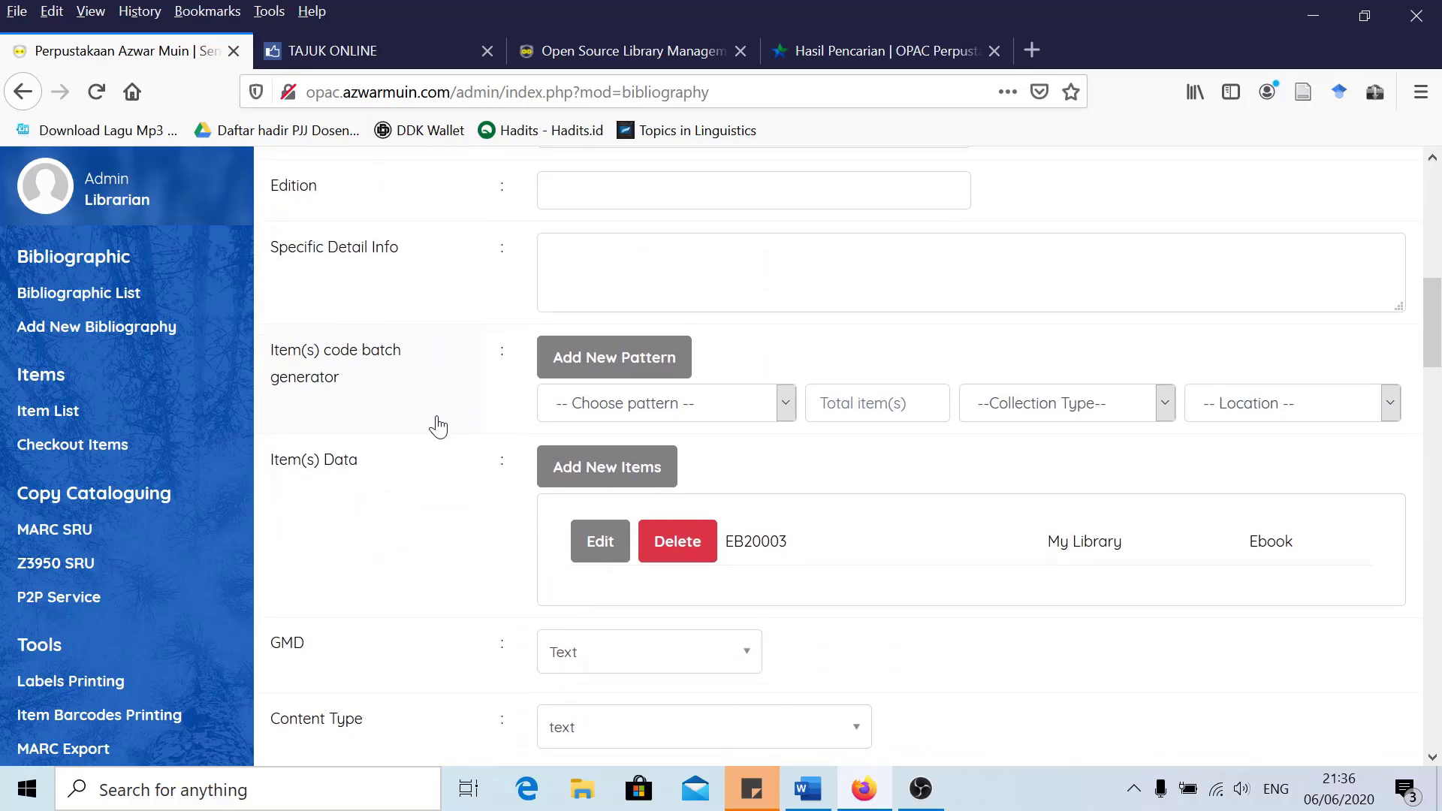
scroll(438, 427, "down", 3)
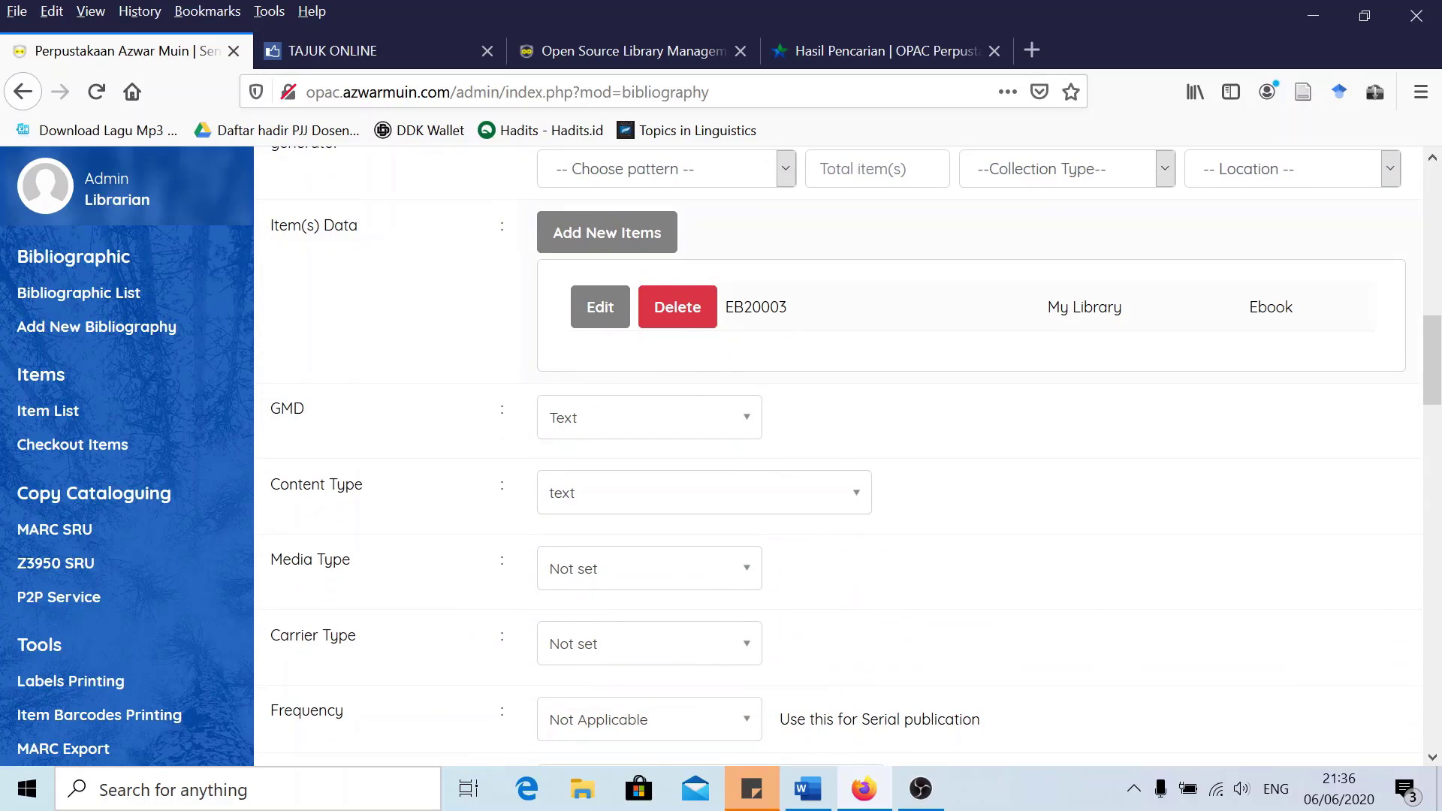
left_click_drag(787, 308, 729, 320)
right_click(742, 309)
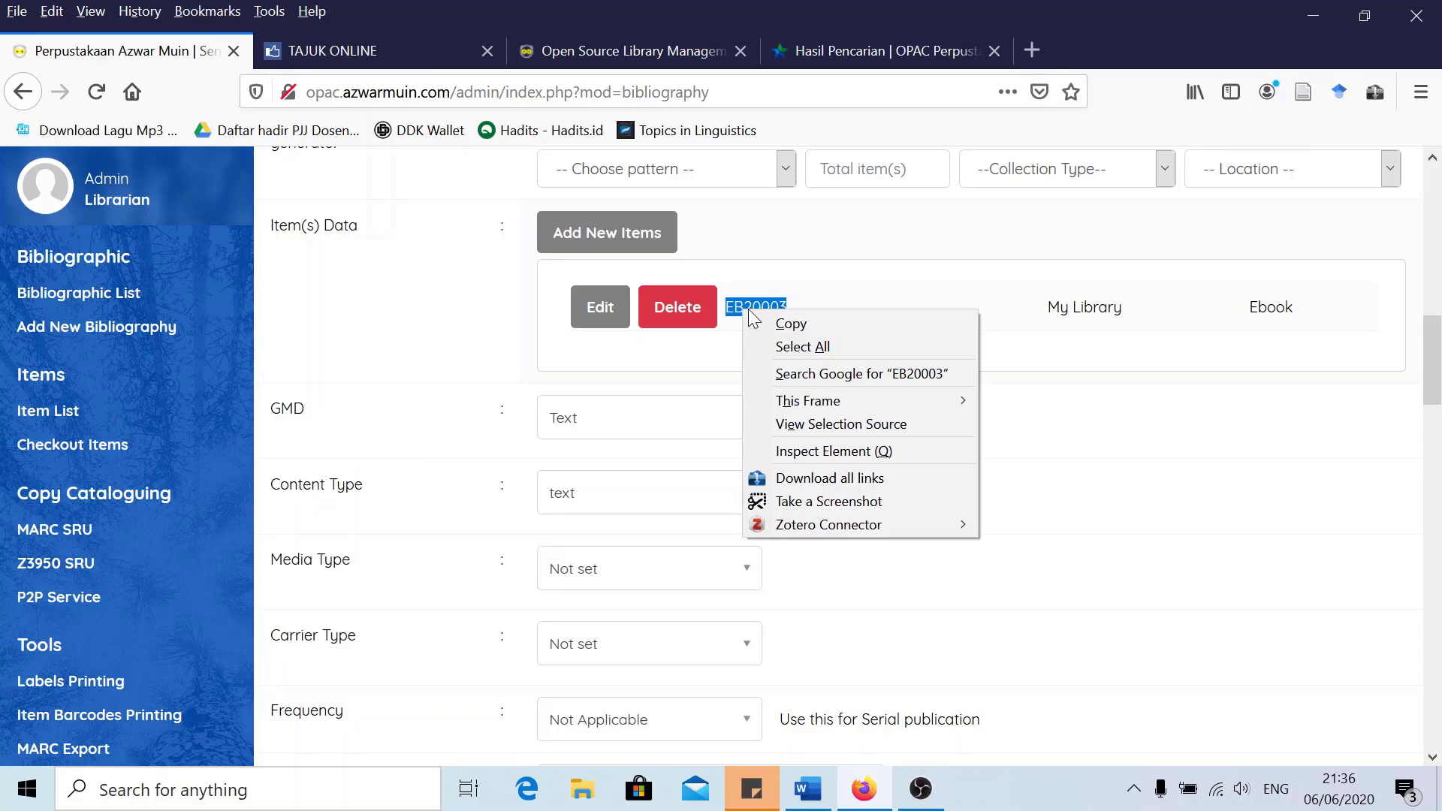
left_click(757, 318)
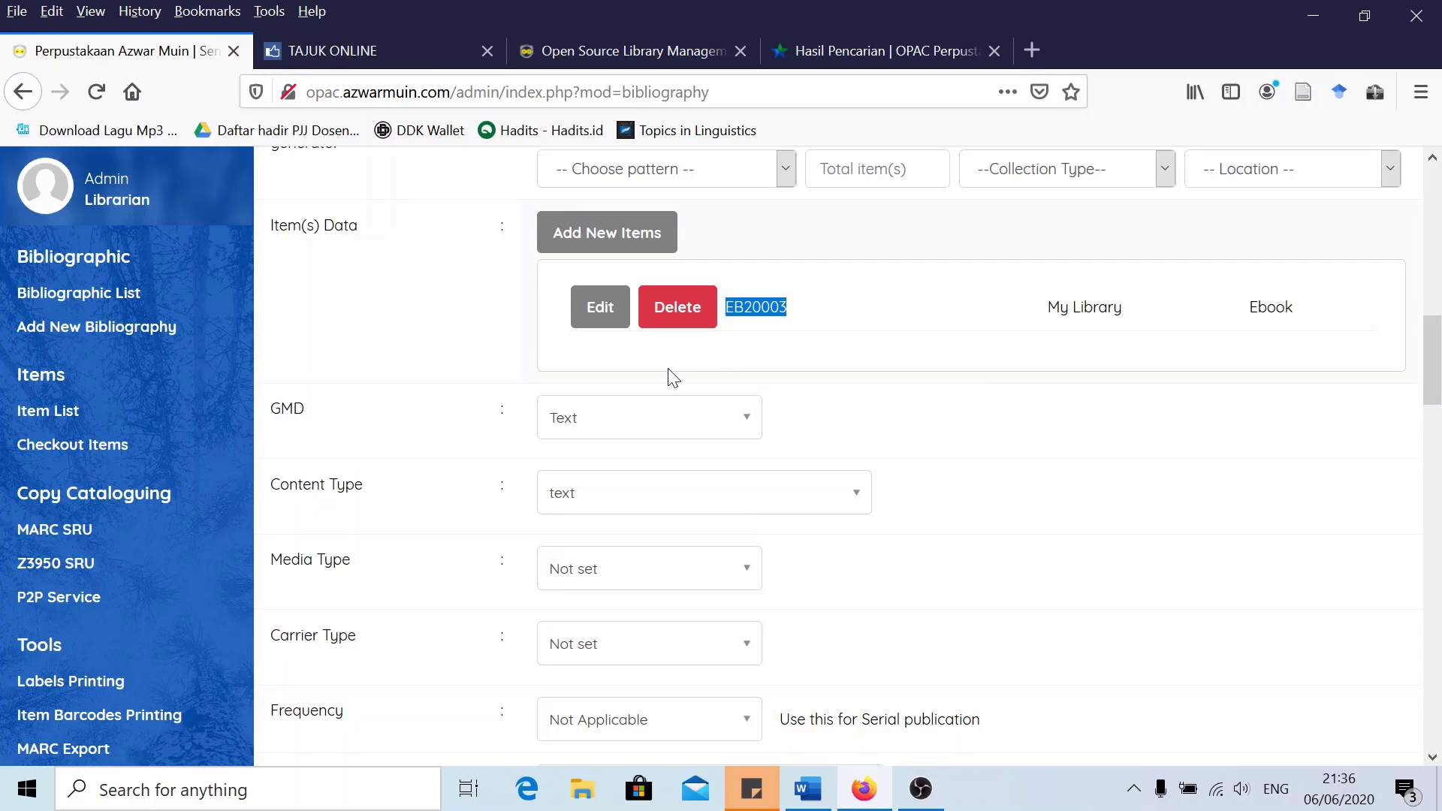
Delete the record's PDF file attachment, also removing it from the repository
scroll(421, 410, "down", 2)
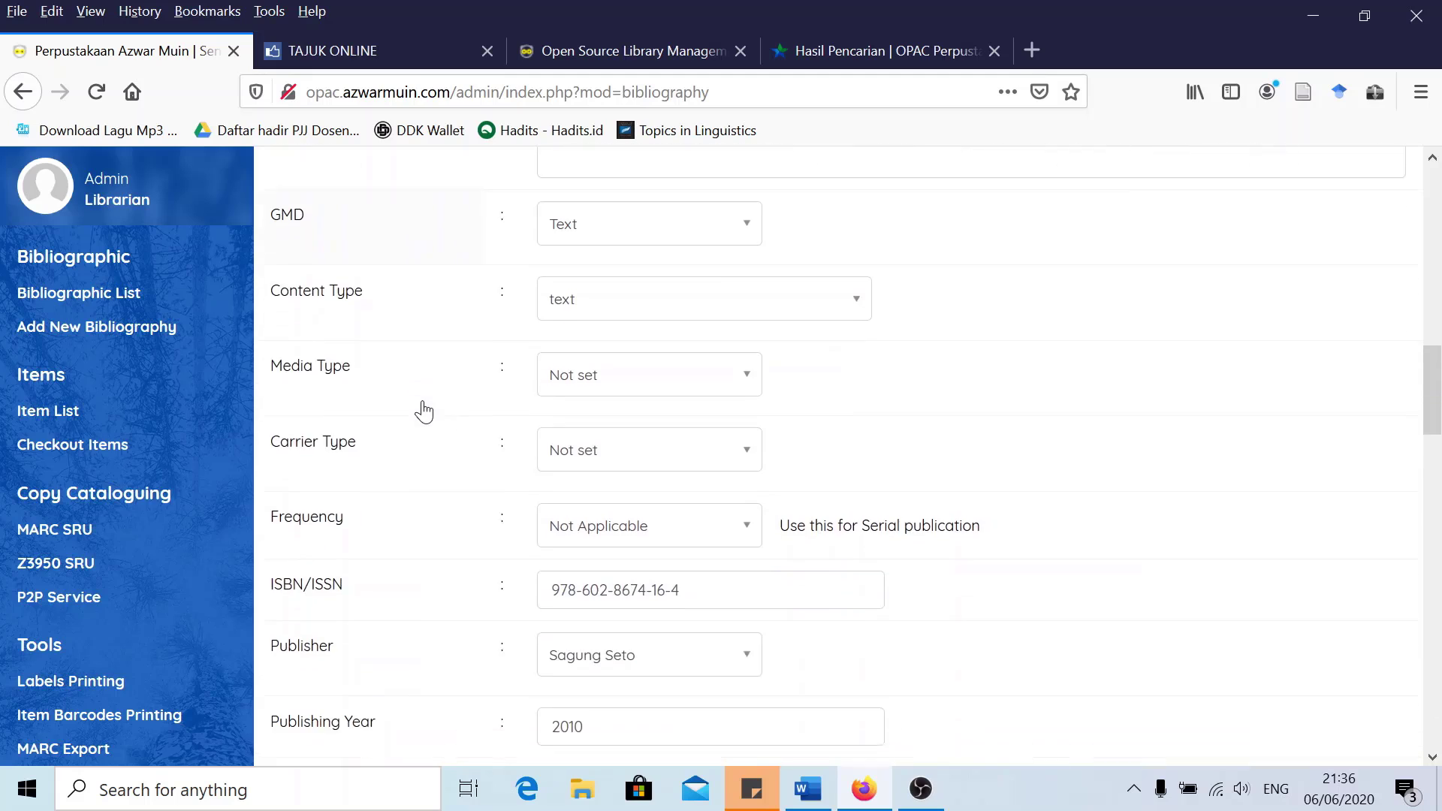
scroll(458, 383, "up", 4)
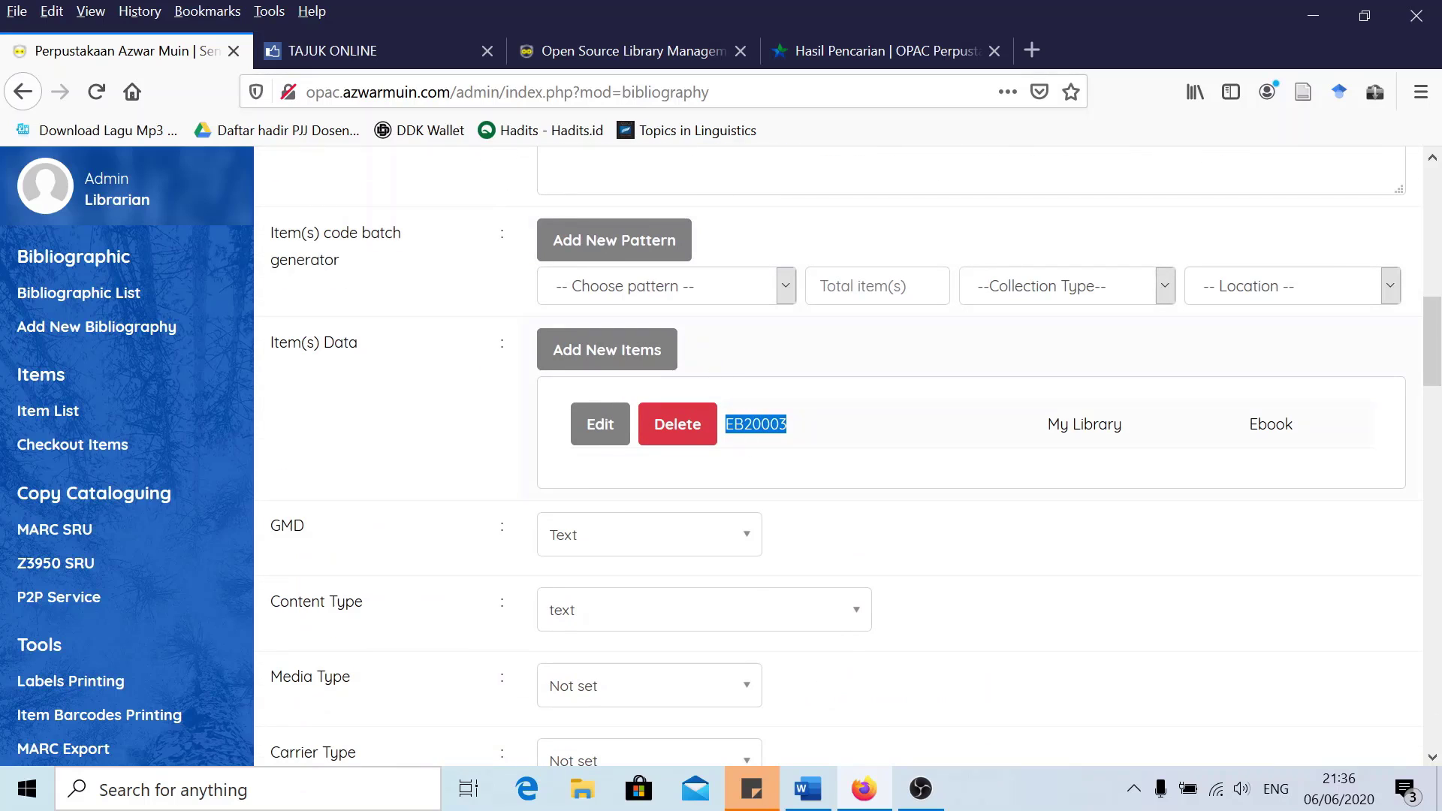
scroll(421, 525, "down", 7)
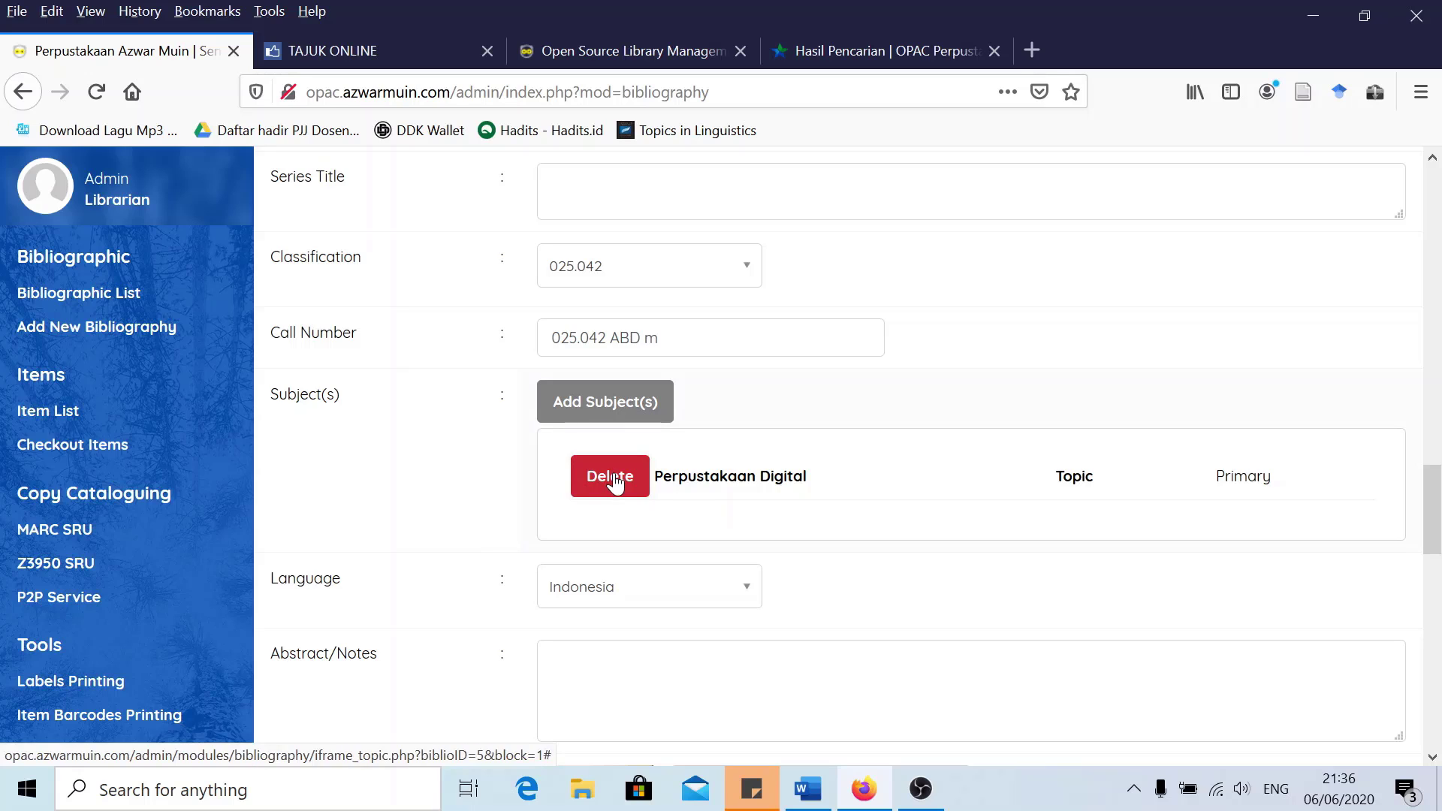
scroll(489, 488, "down", 7)
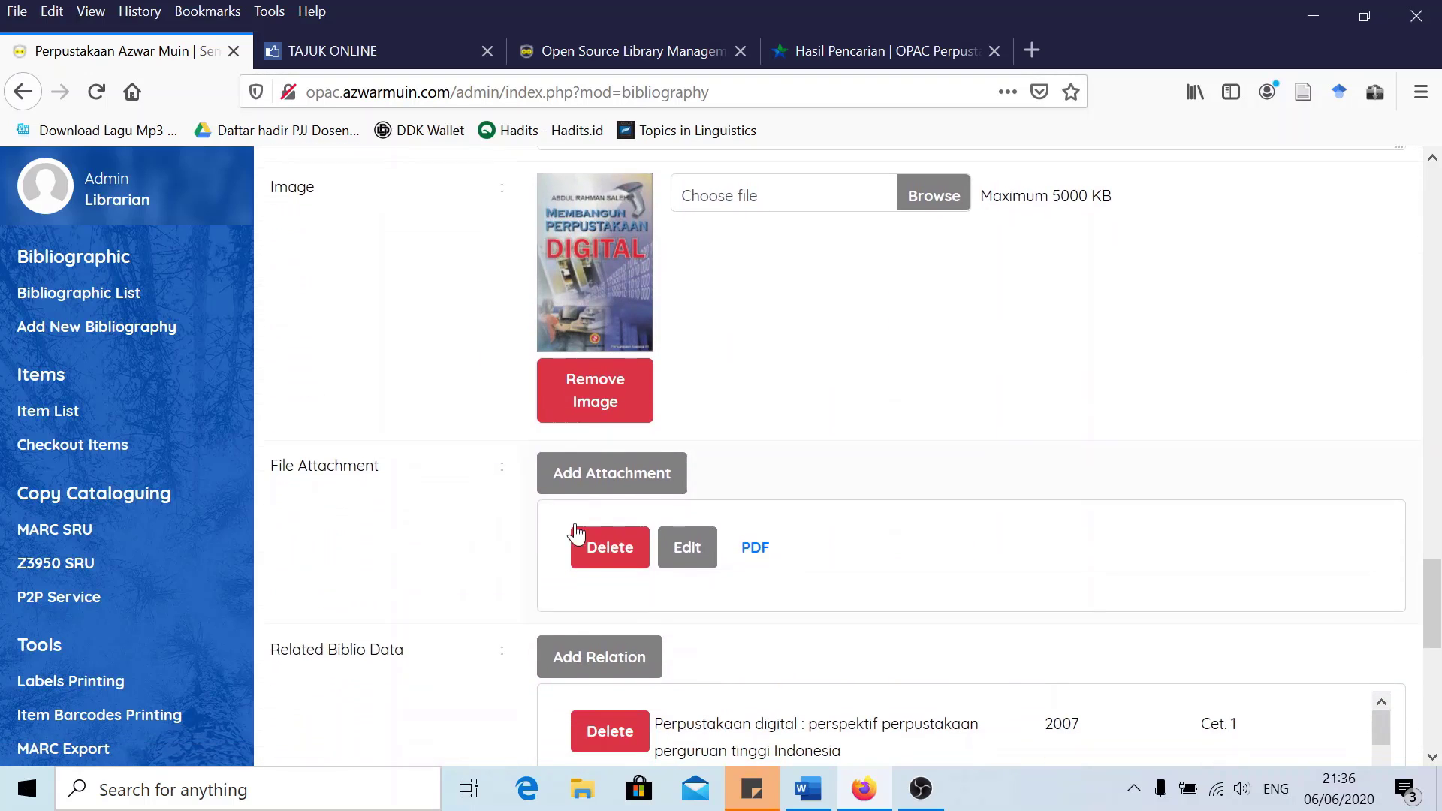
scroll(576, 534, "down", 2)
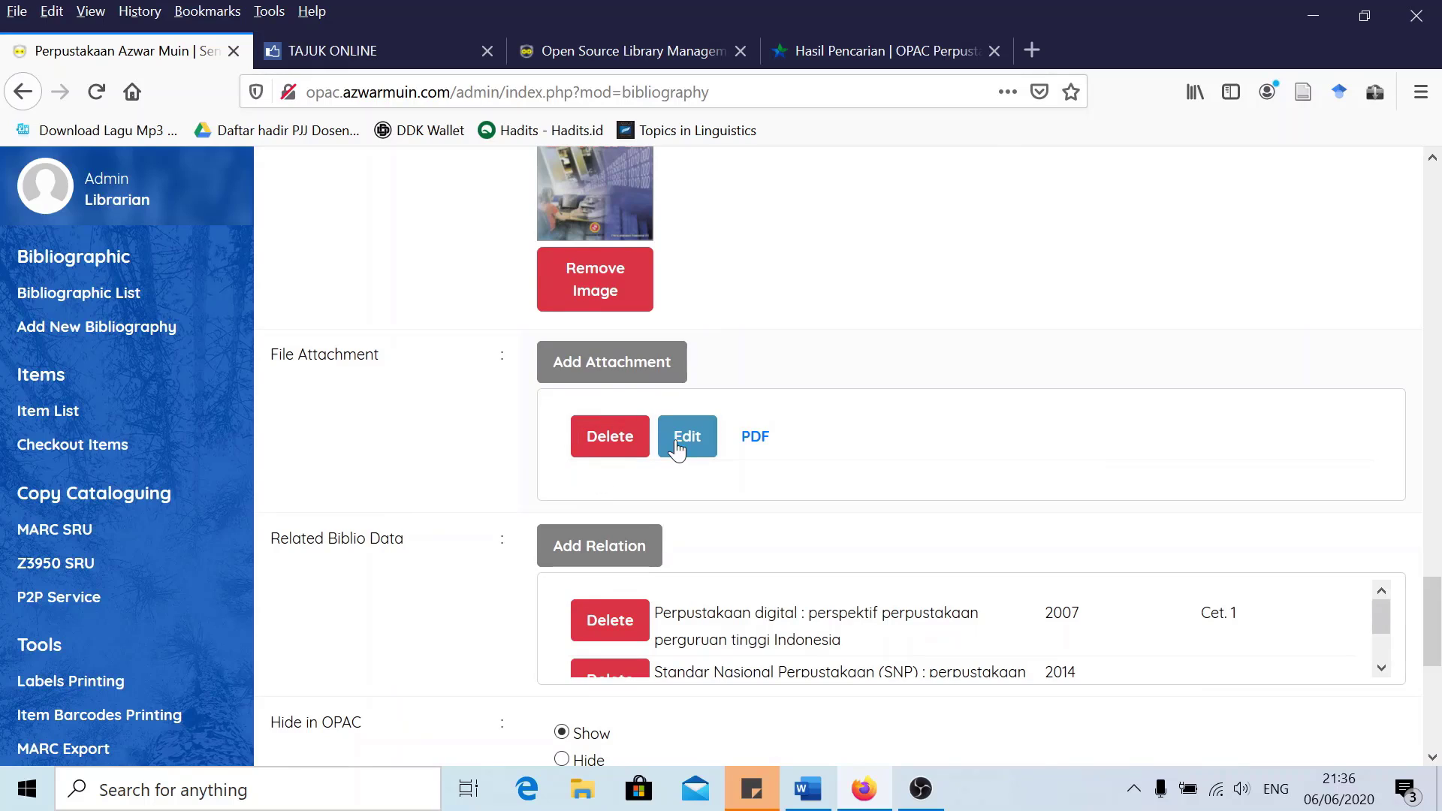
left_click(621, 442)
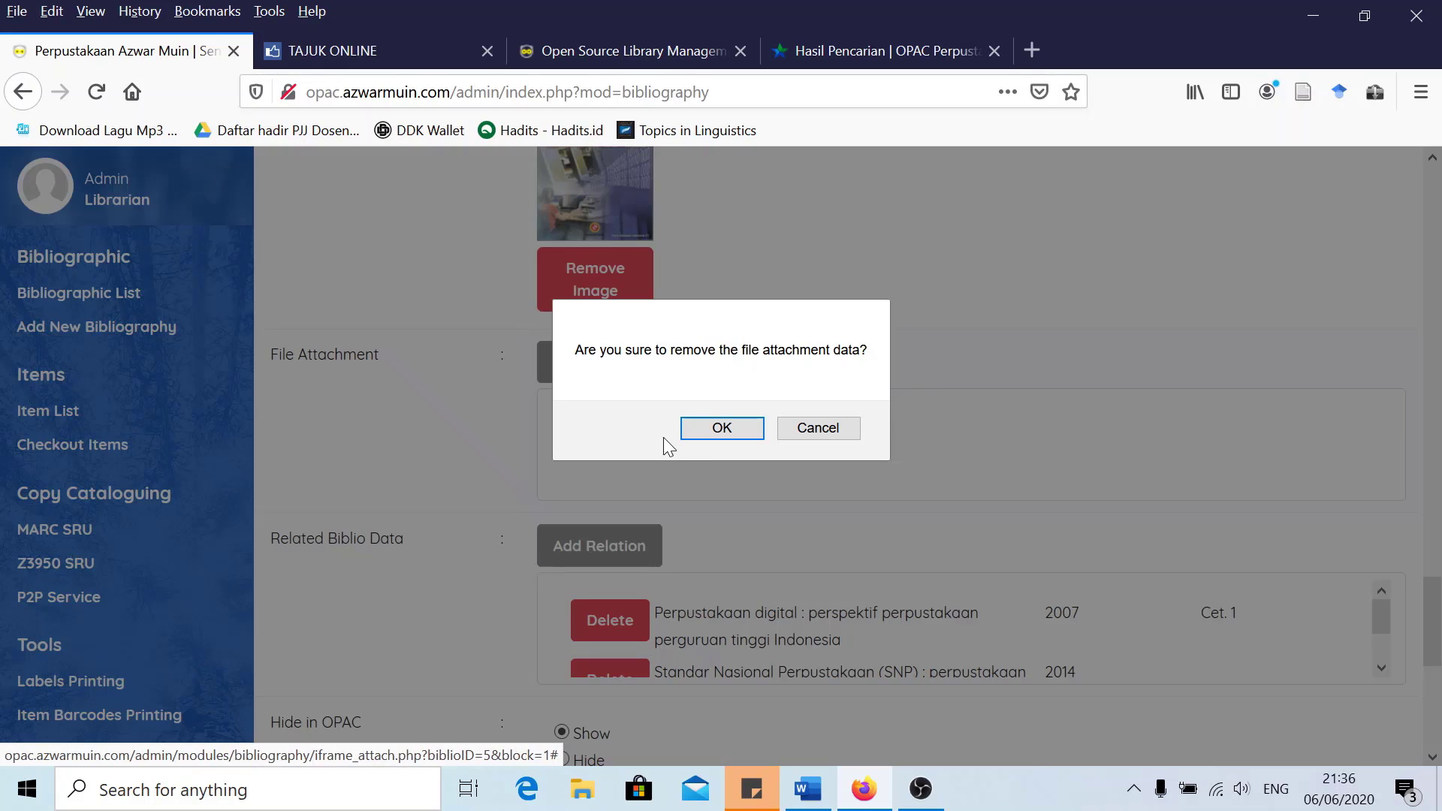
left_click(734, 425)
left_click(841, 428)
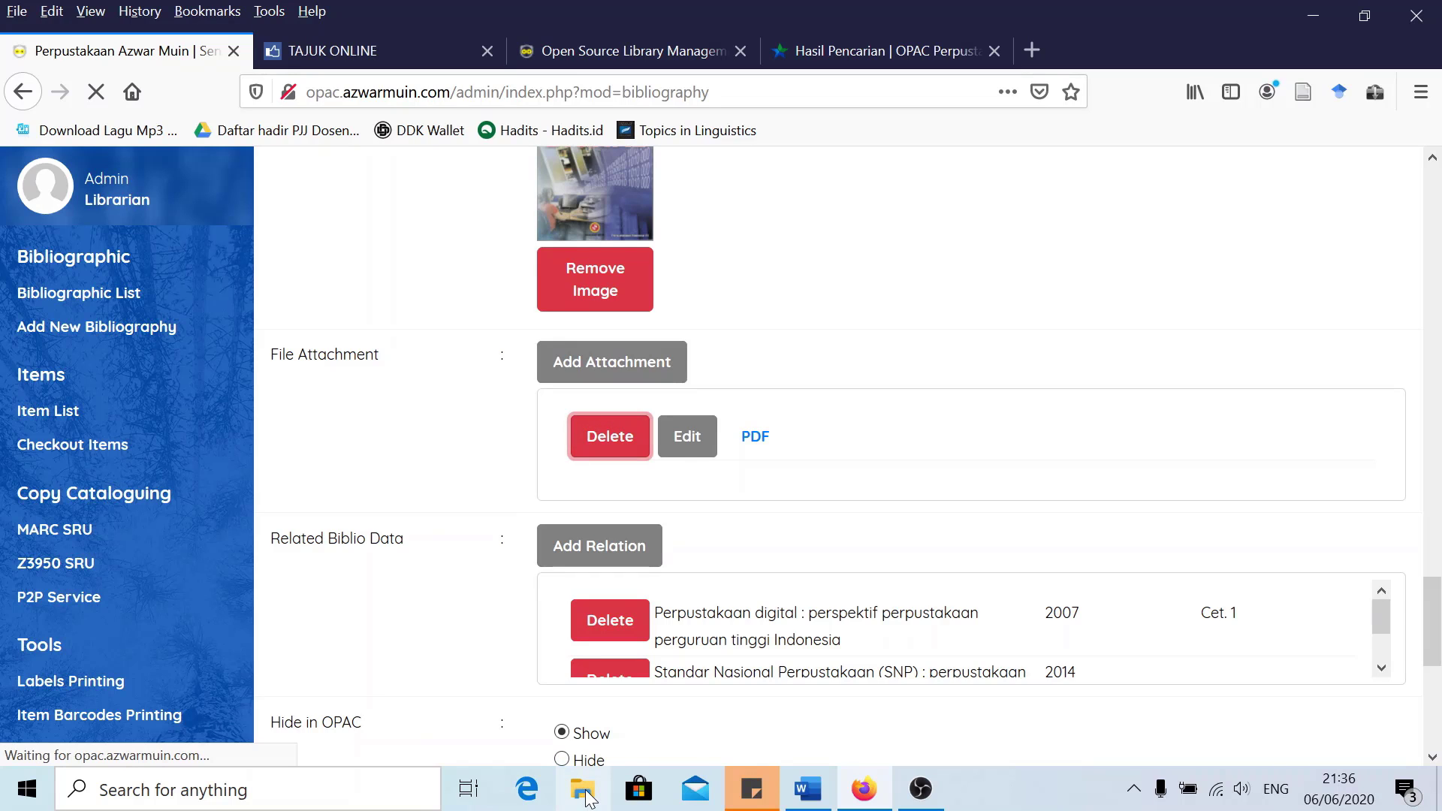
Rename membangun_perpustakaan_digital.pdf in Downloads\Documents to EB20003, then go back to Firefox
left_click(585, 790)
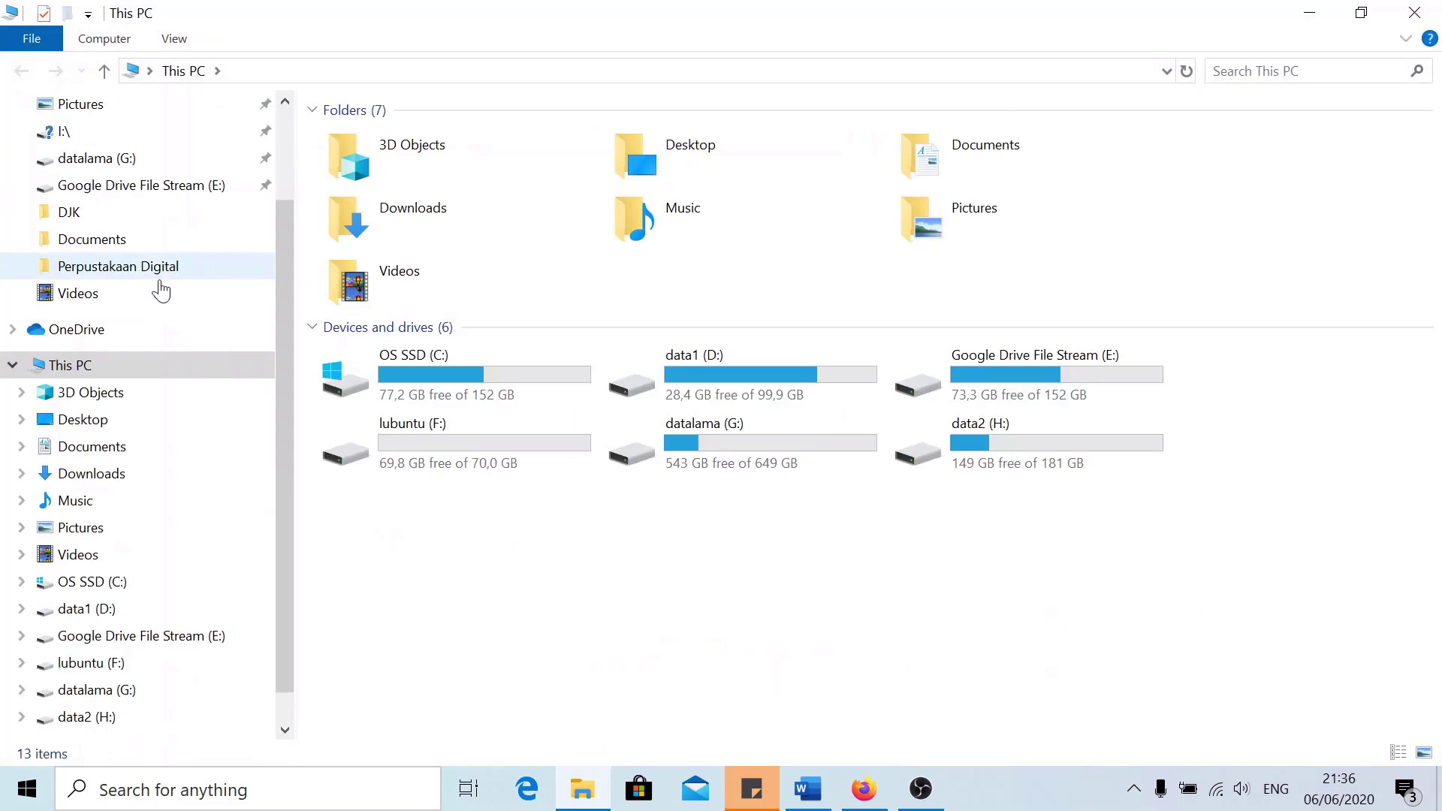
left_click(84, 480)
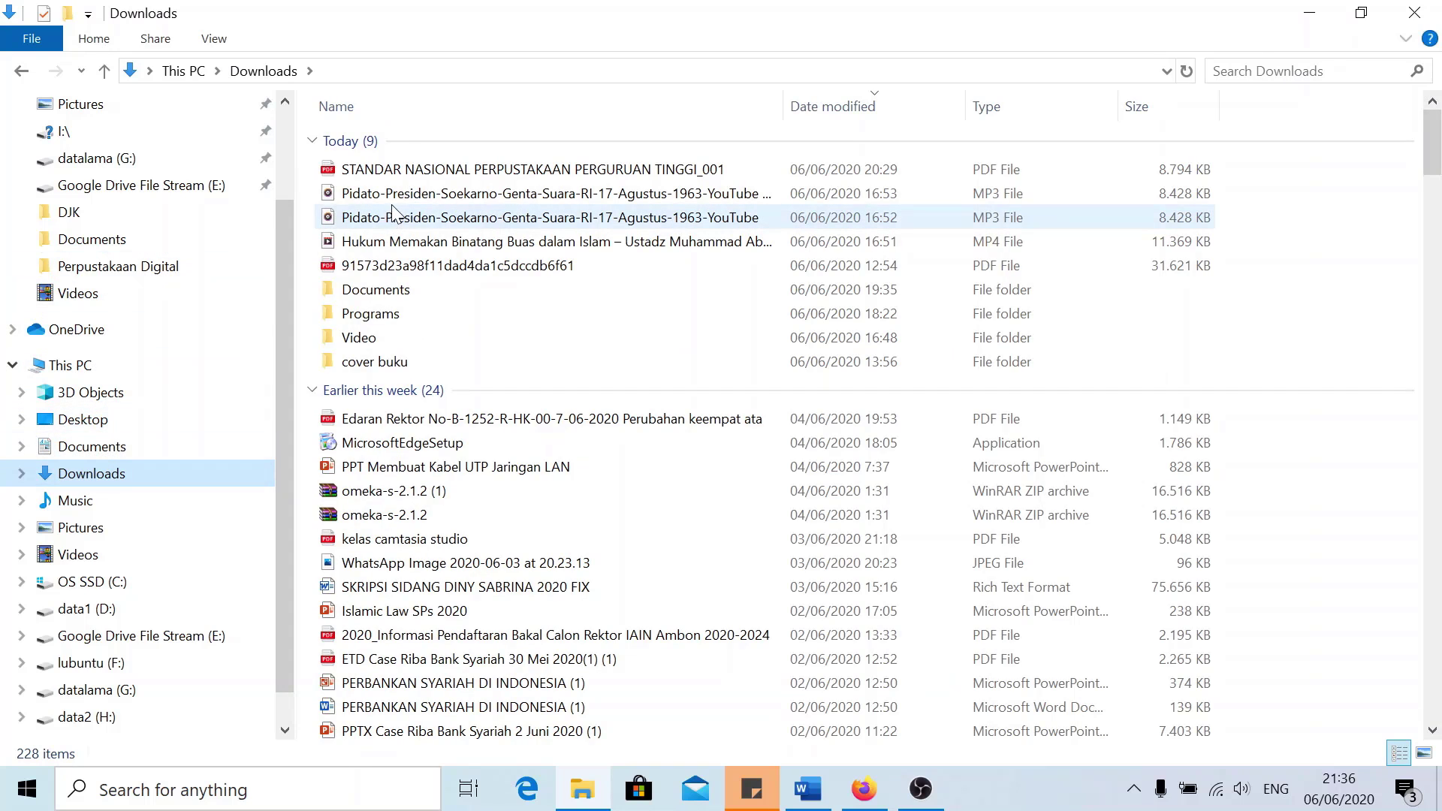
double_click(375, 292)
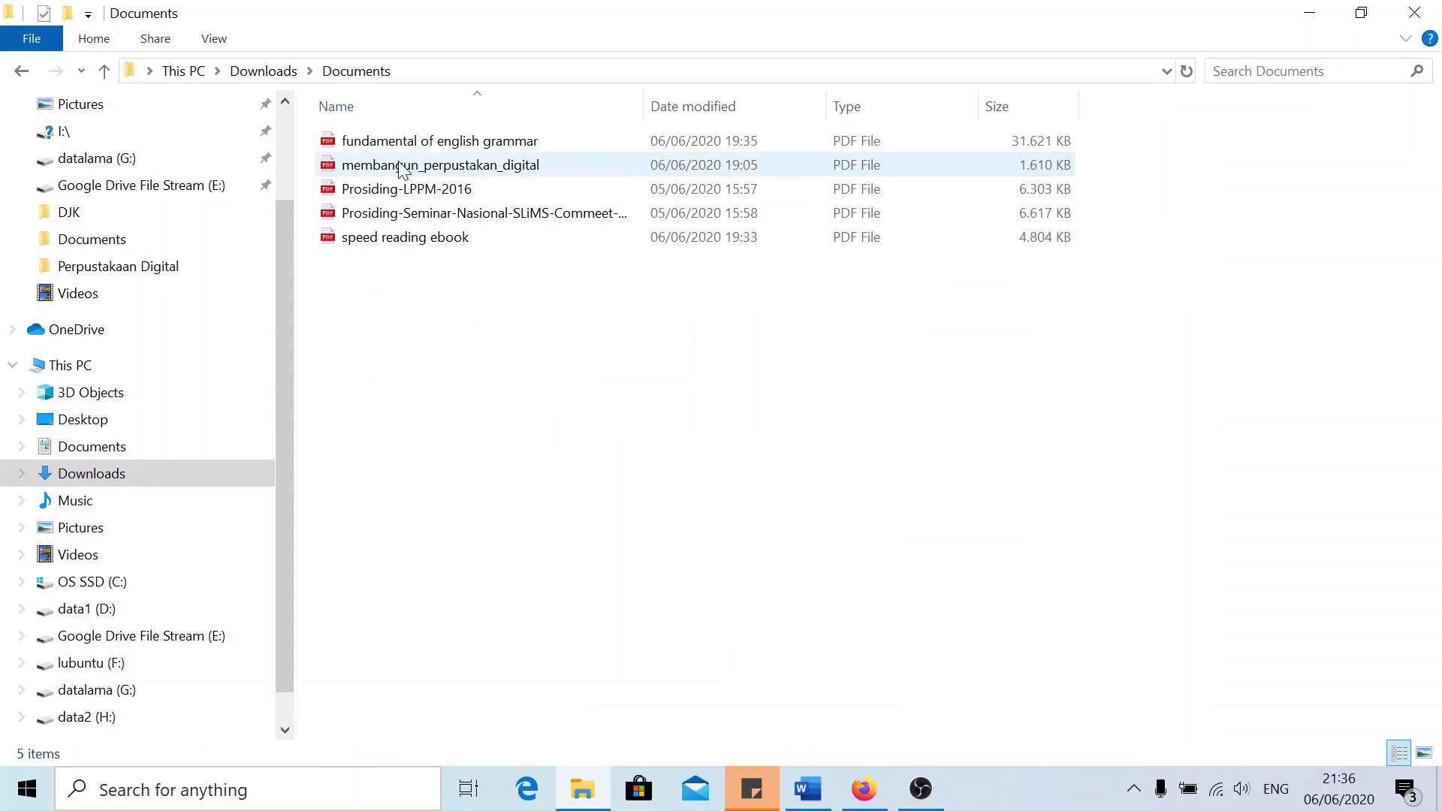
left_click(402, 165)
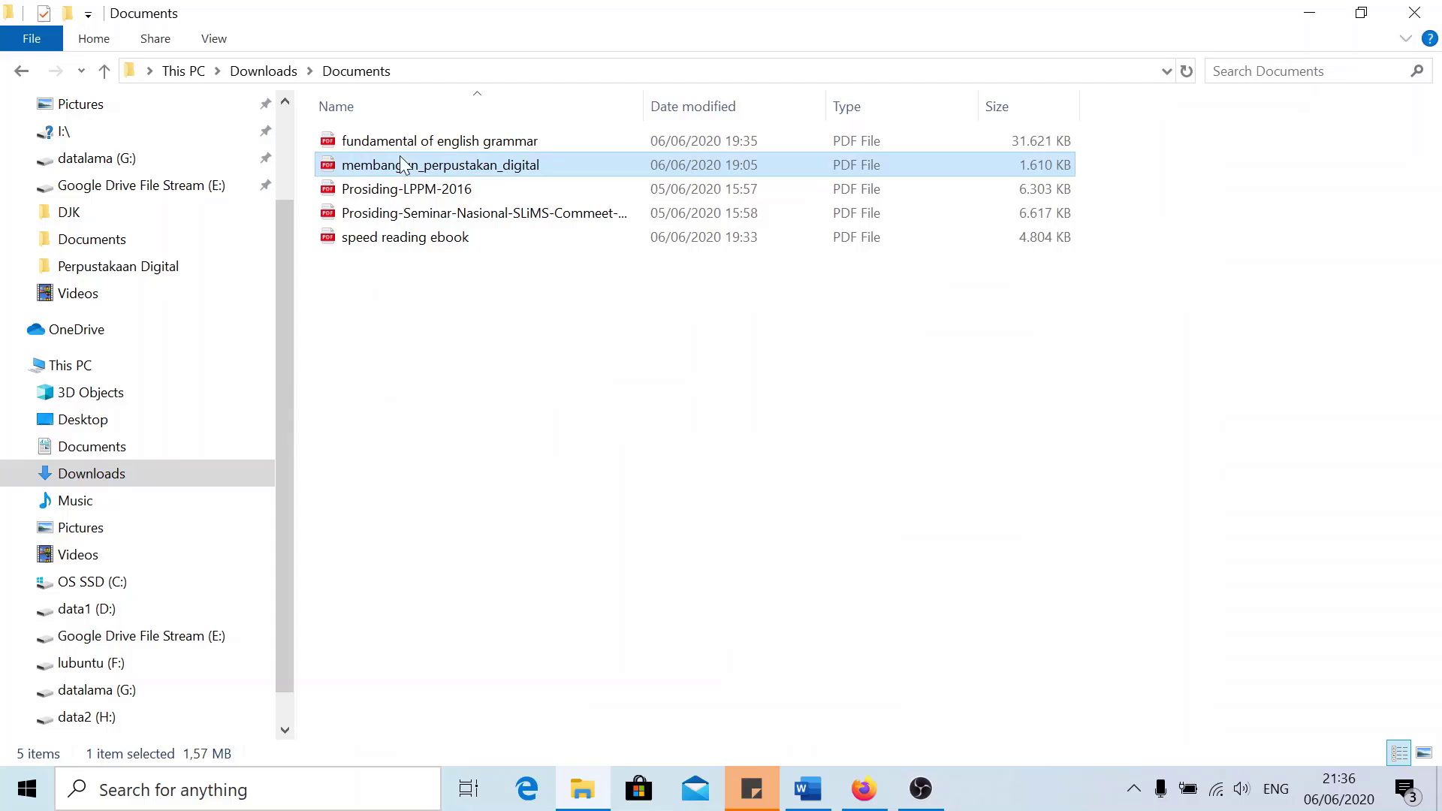
right_click(463, 166)
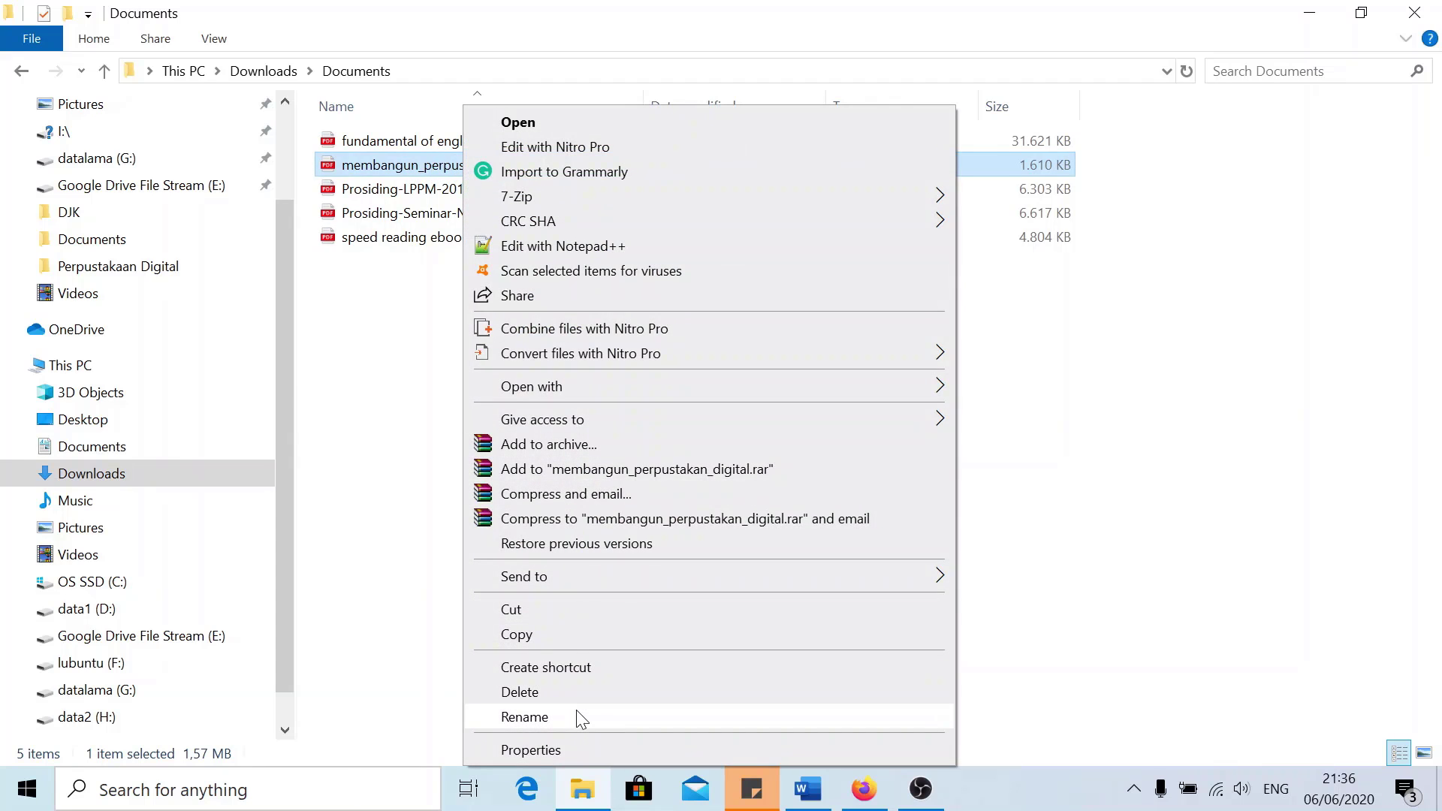
left_click(578, 718)
type("EB20003")
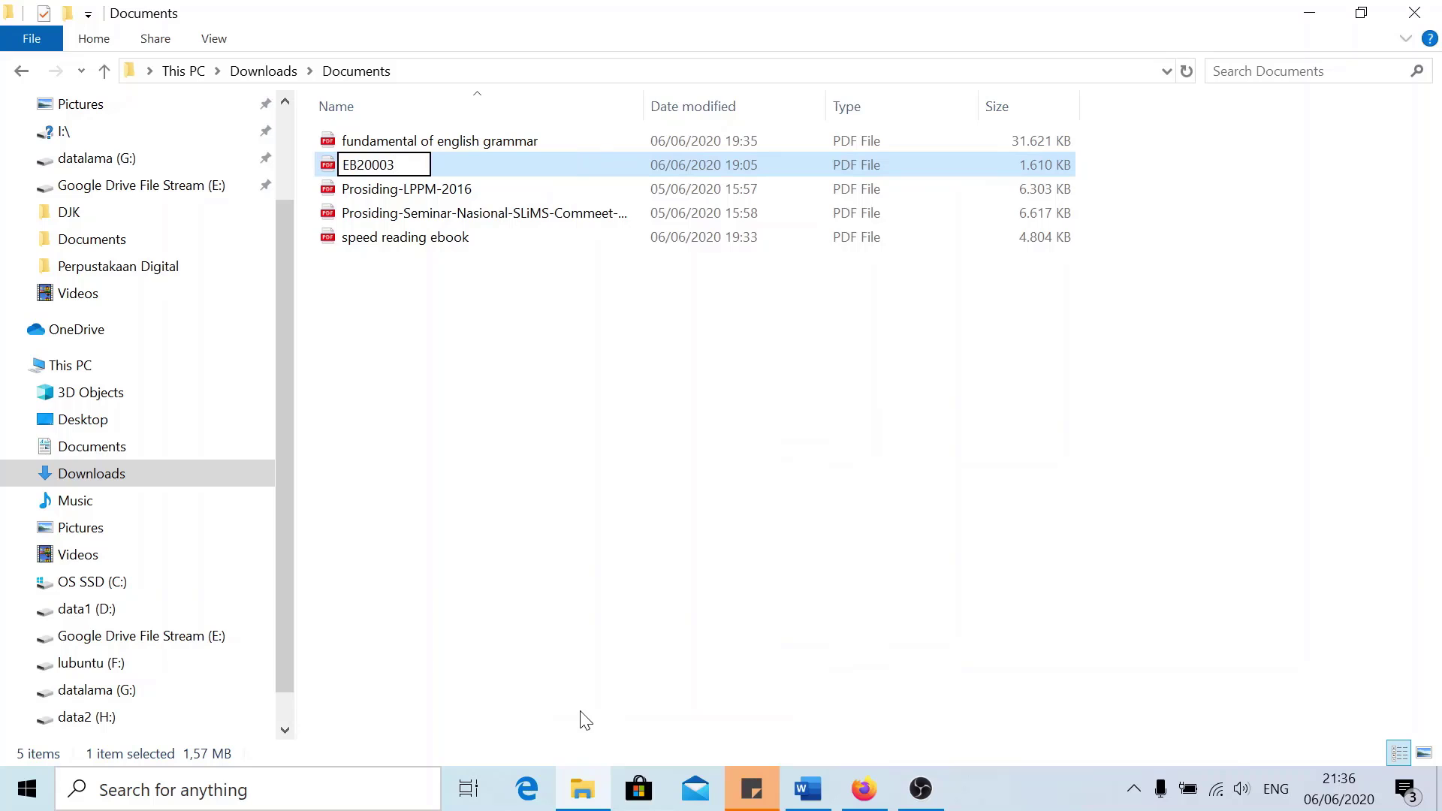
key("Return")
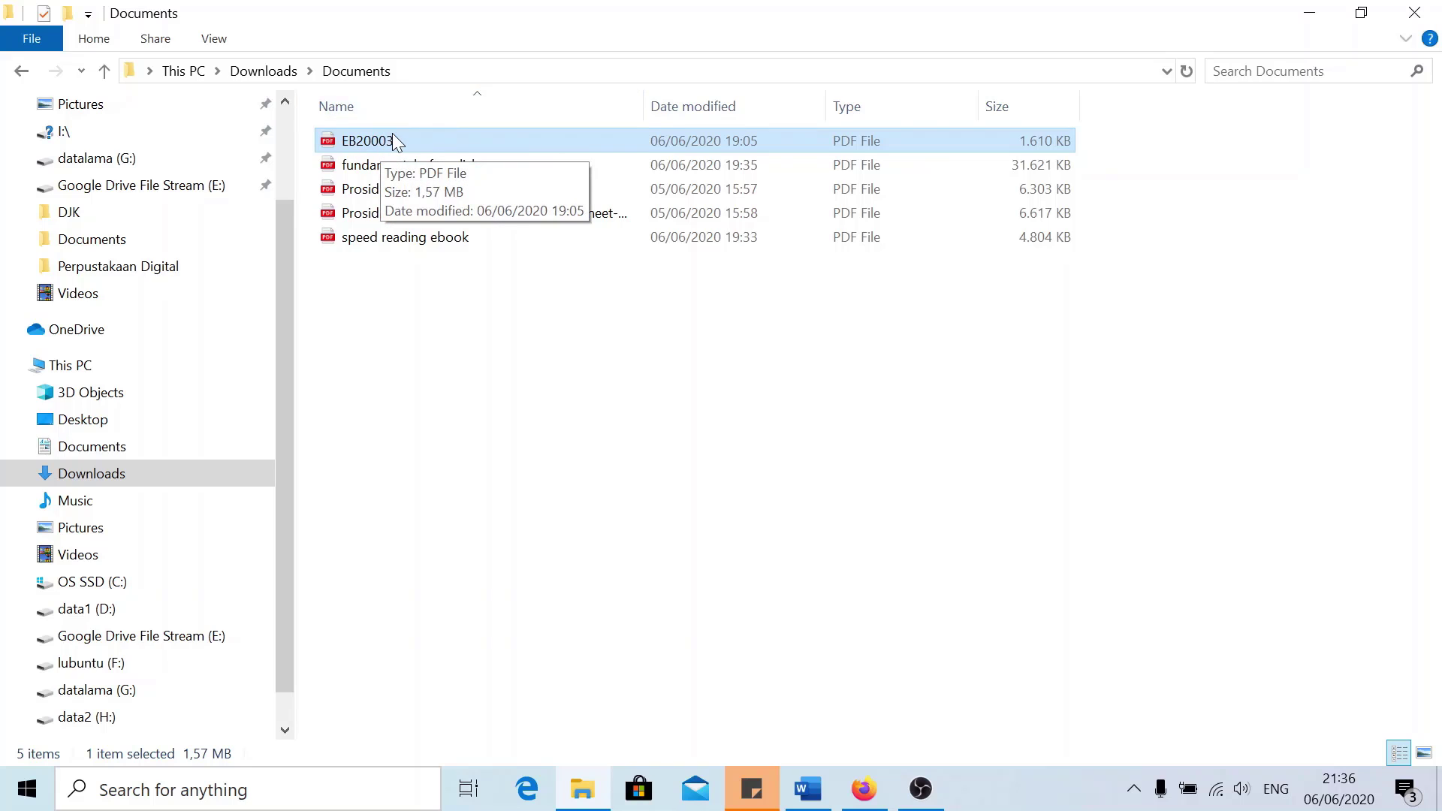
left_click(863, 789)
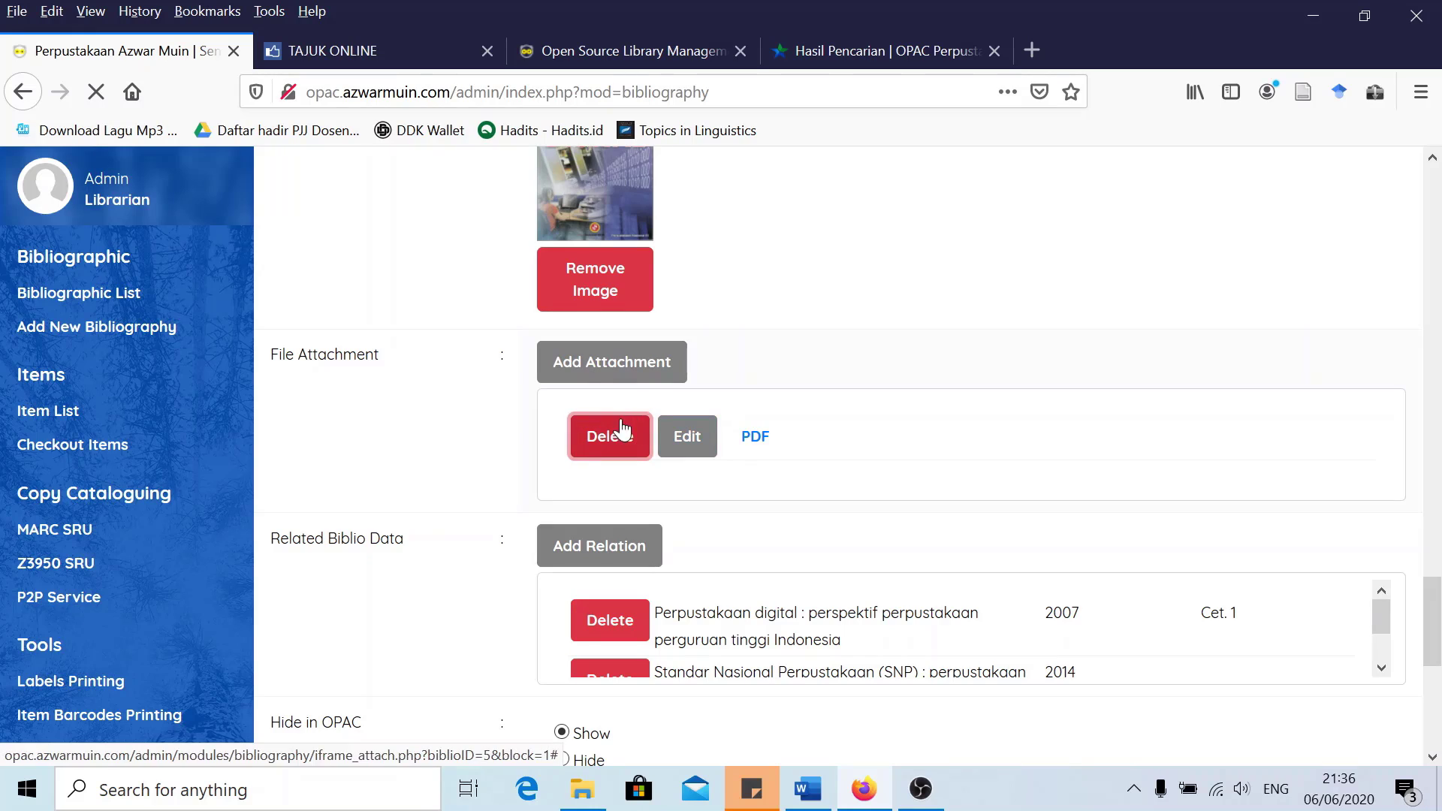
Update the bibliography record and reopen Membangun perpustakaan digital in edit mode
scroll(490, 417, "down", 5)
scroll(465, 398, "down", 3)
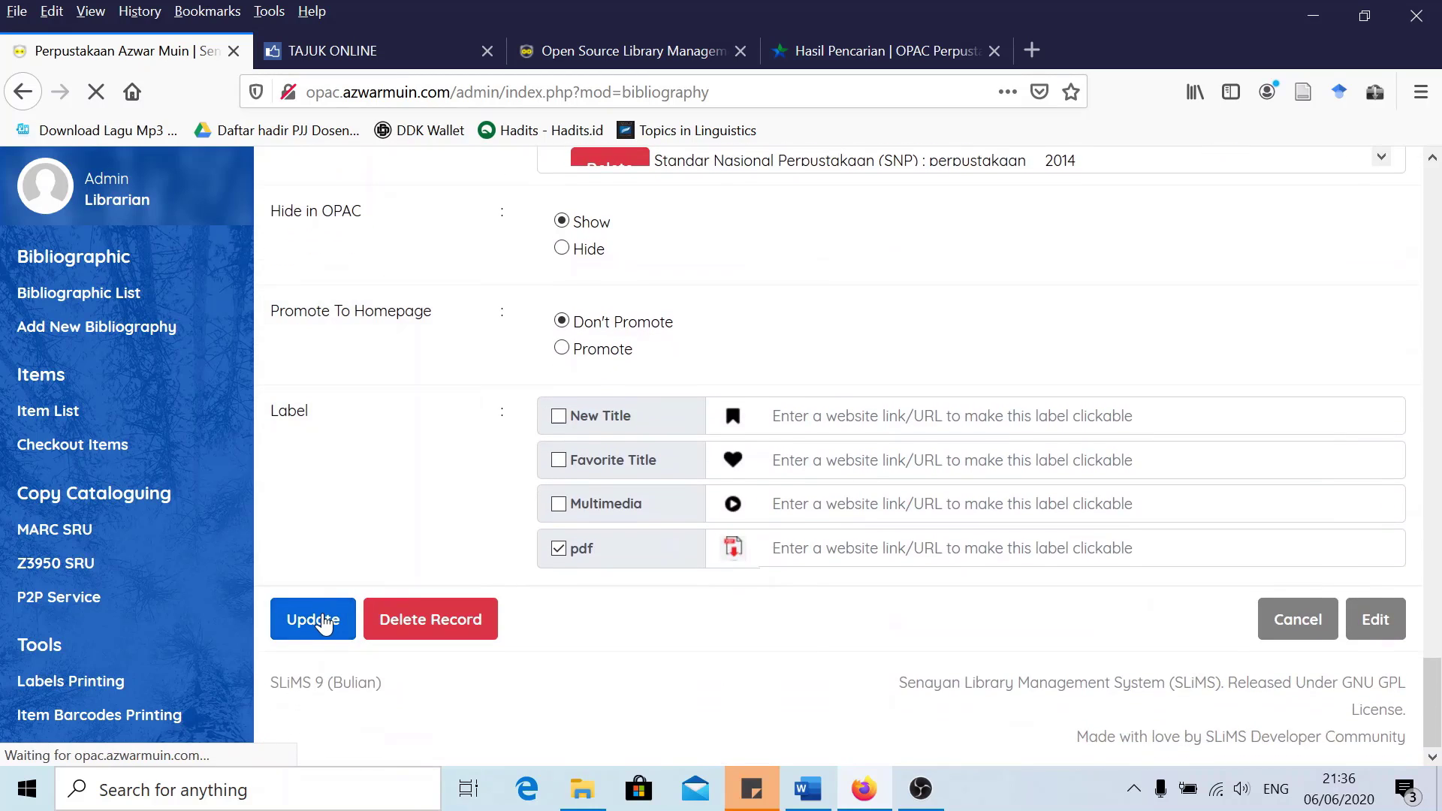
left_click(321, 619)
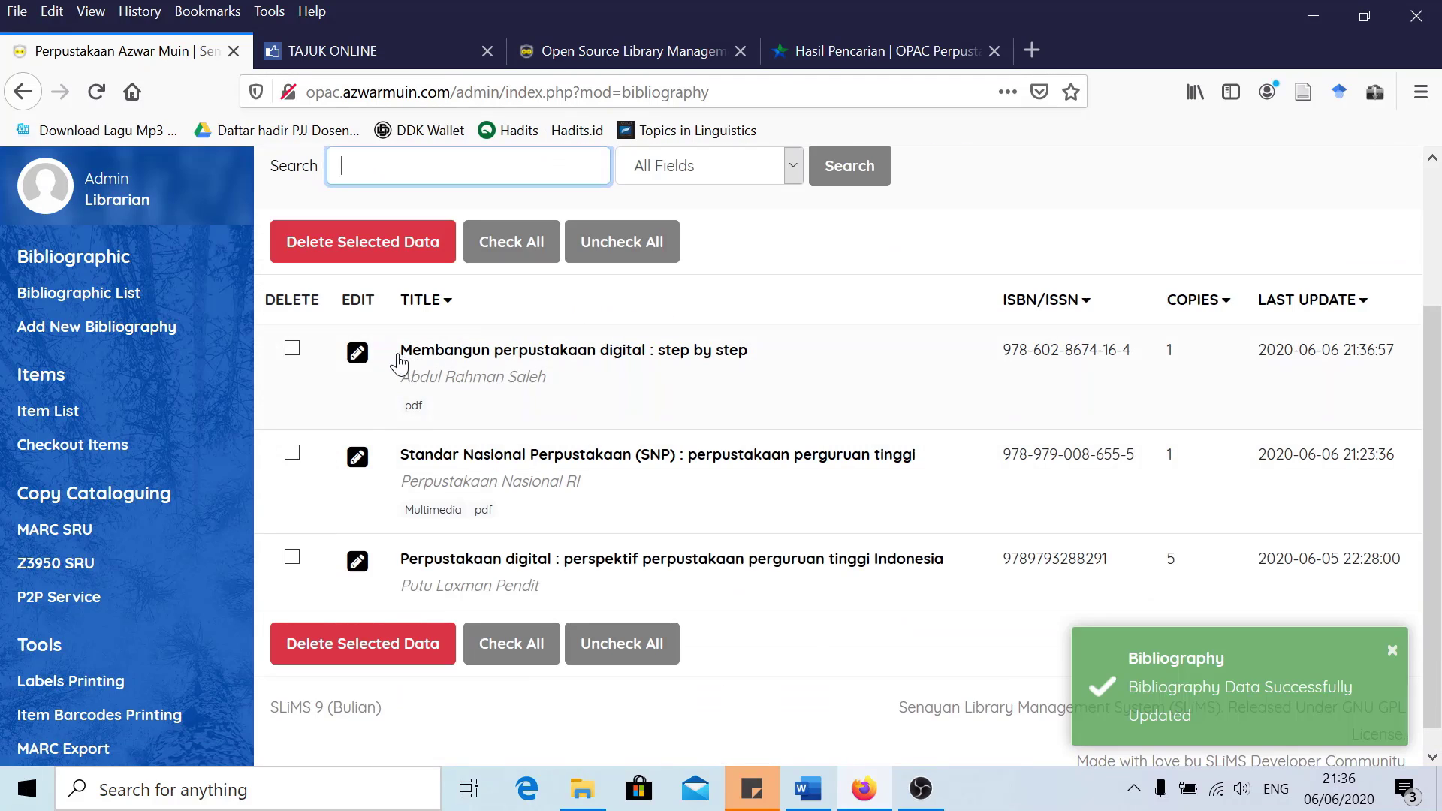
left_click(348, 357)
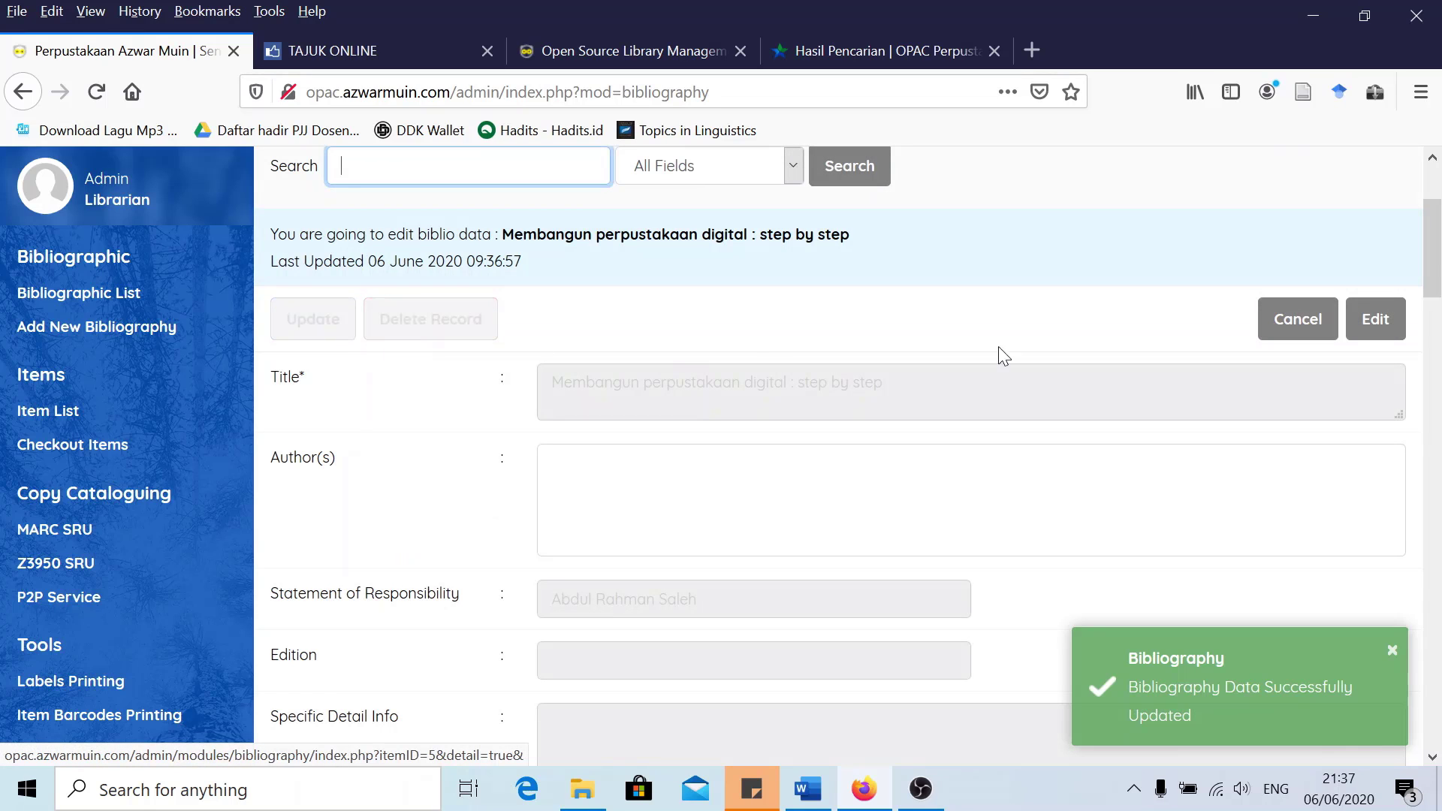
left_click(1365, 336)
Add a file attachment titled PDF and select the EB20003 file to upload
scroll(746, 392, "down", 10)
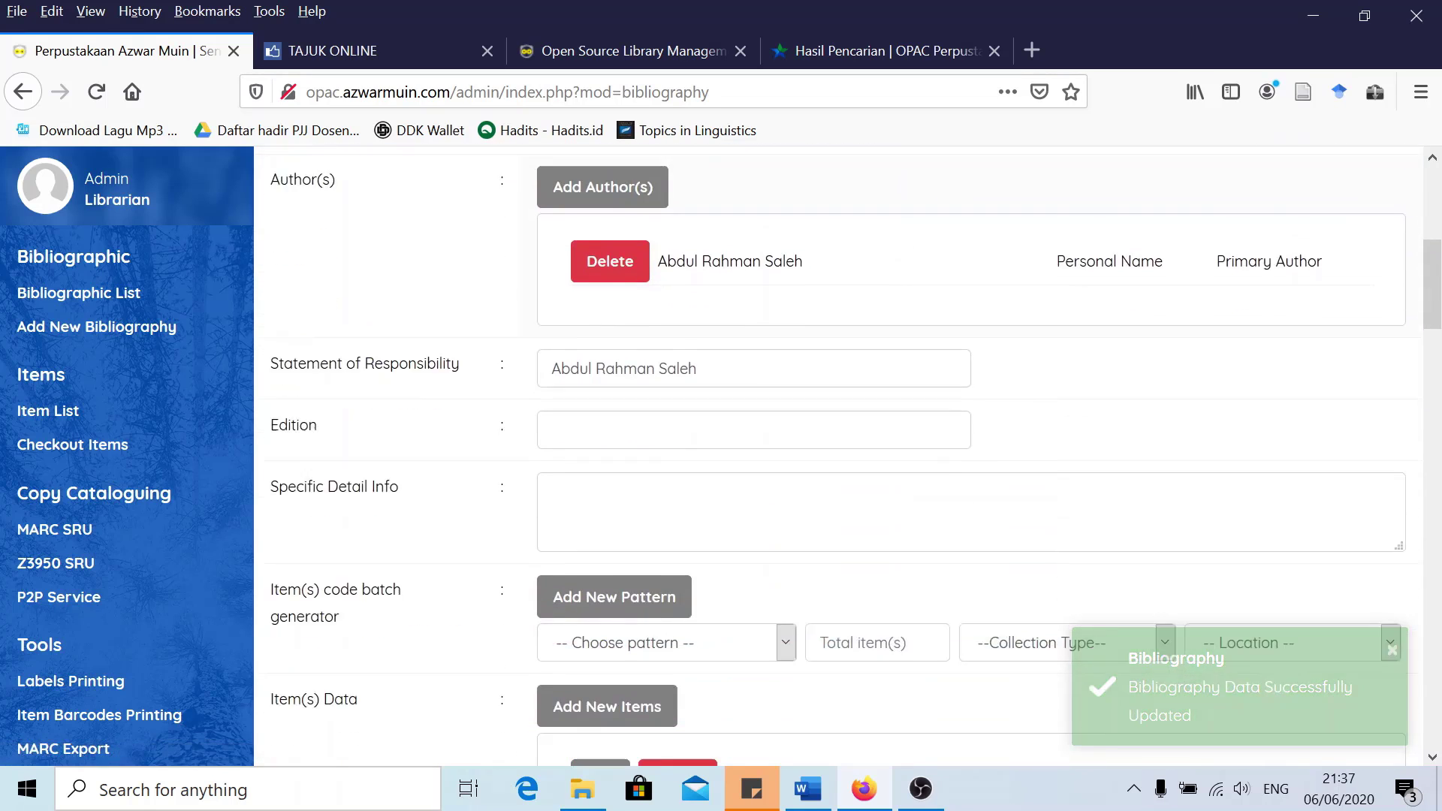
scroll(745, 393, "down", 10)
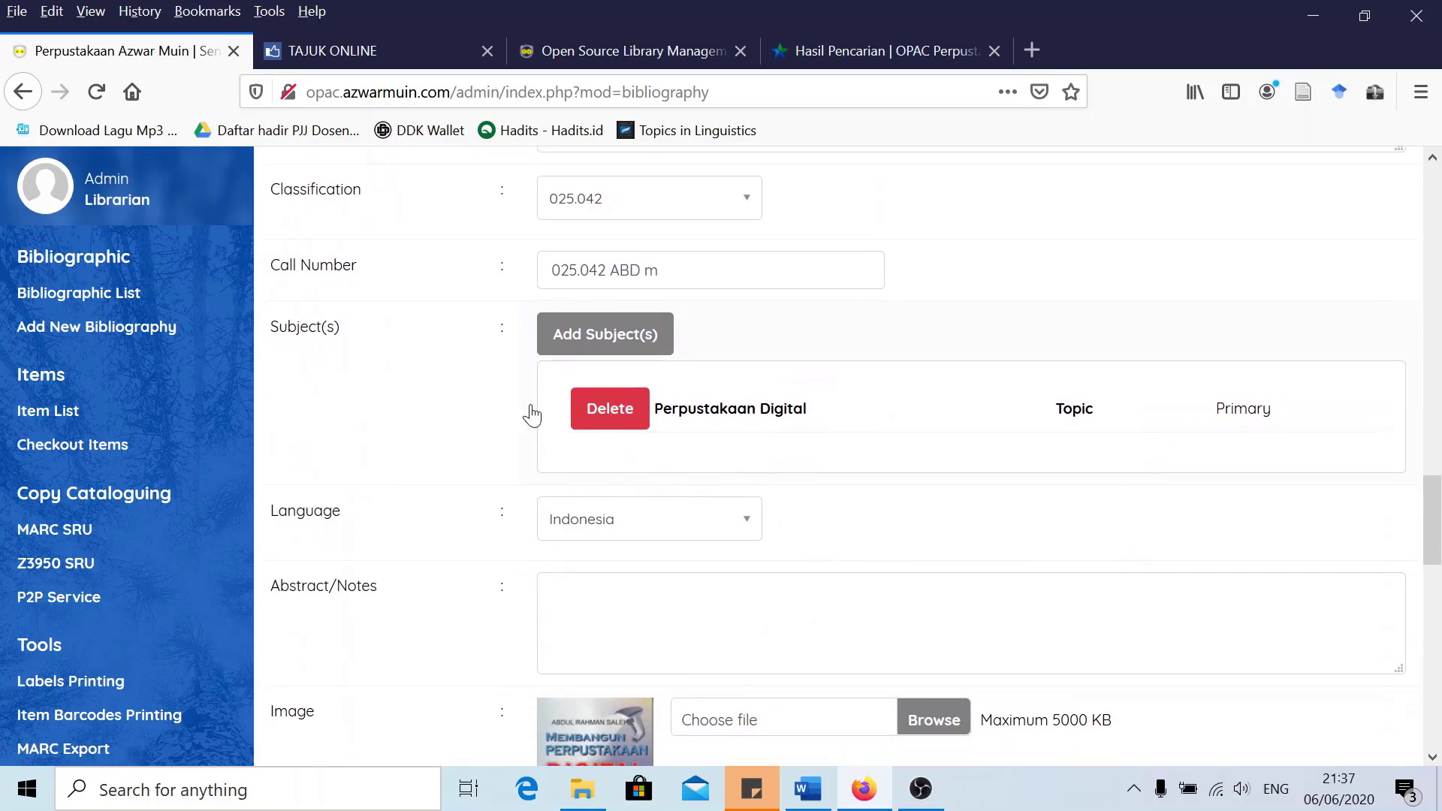
scroll(507, 417, "down", 6)
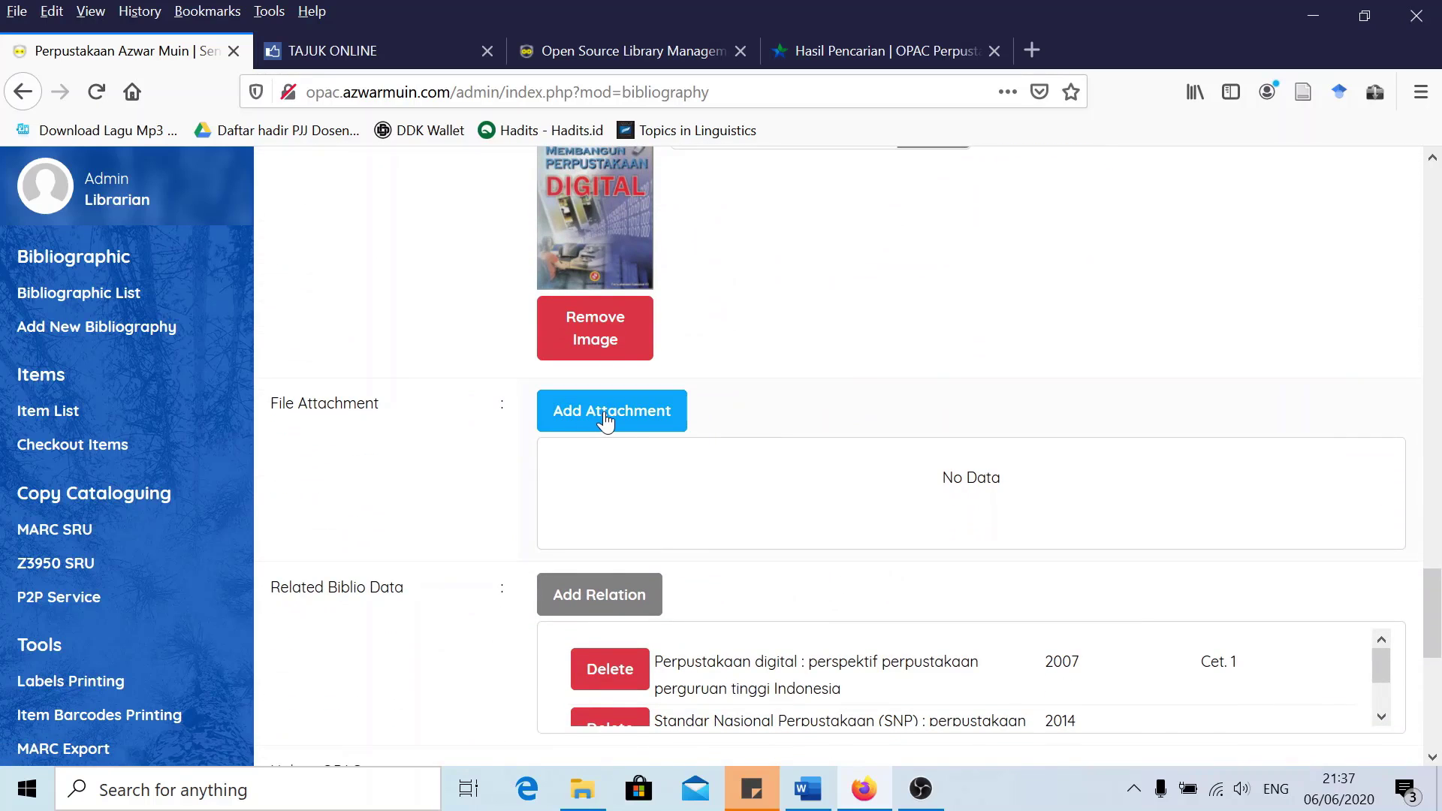
left_click(608, 414)
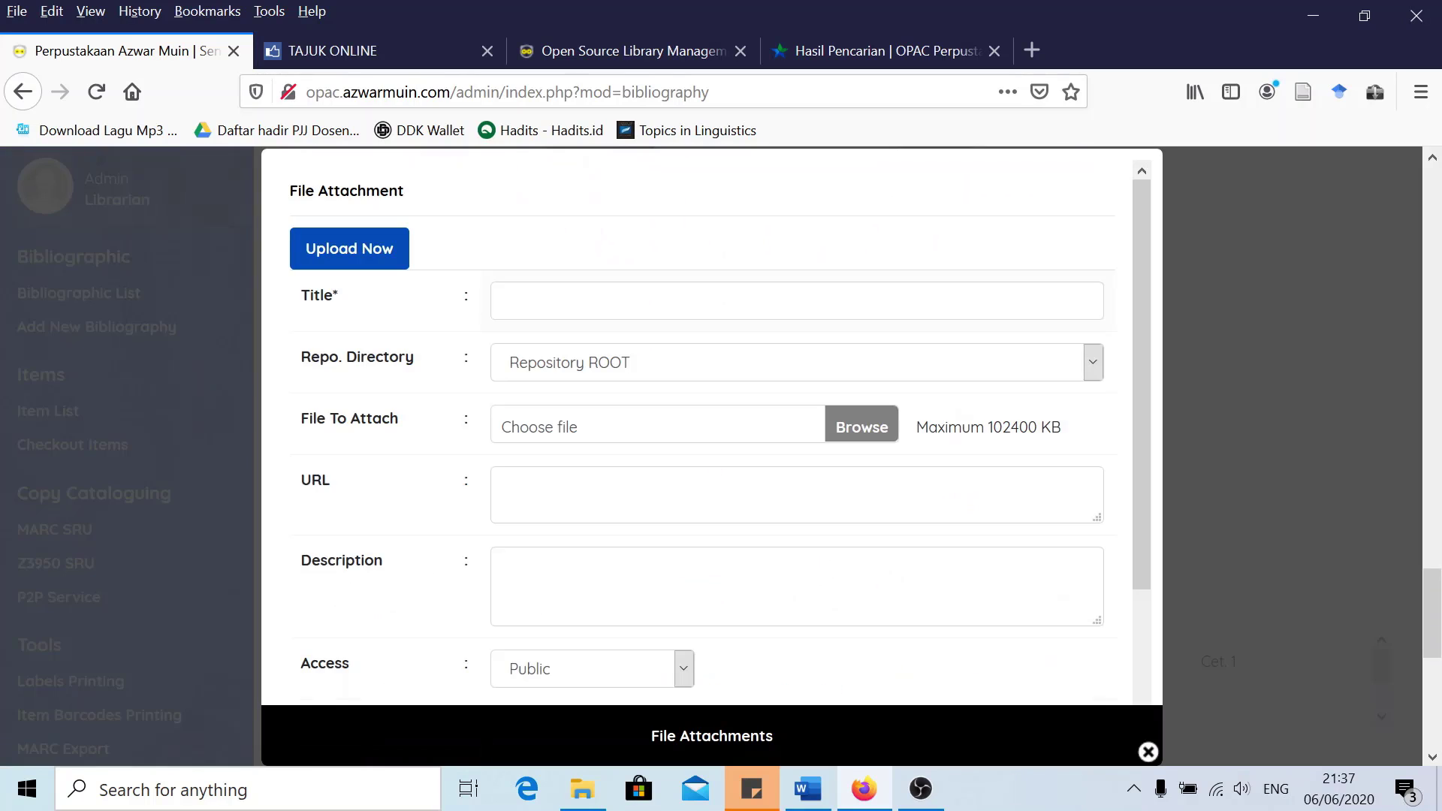
left_click(796, 301)
type("PD")
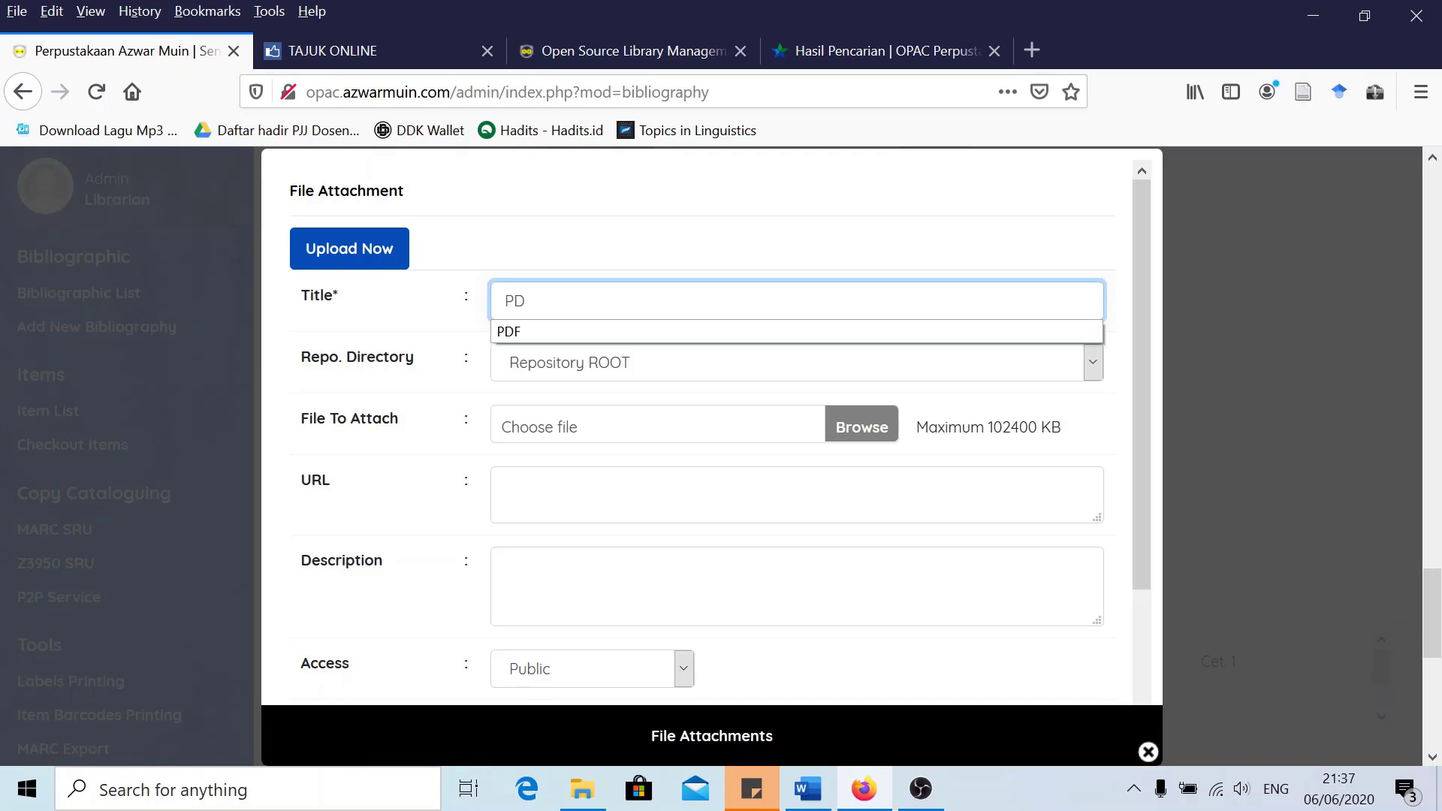
type("F")
left_click(499, 331)
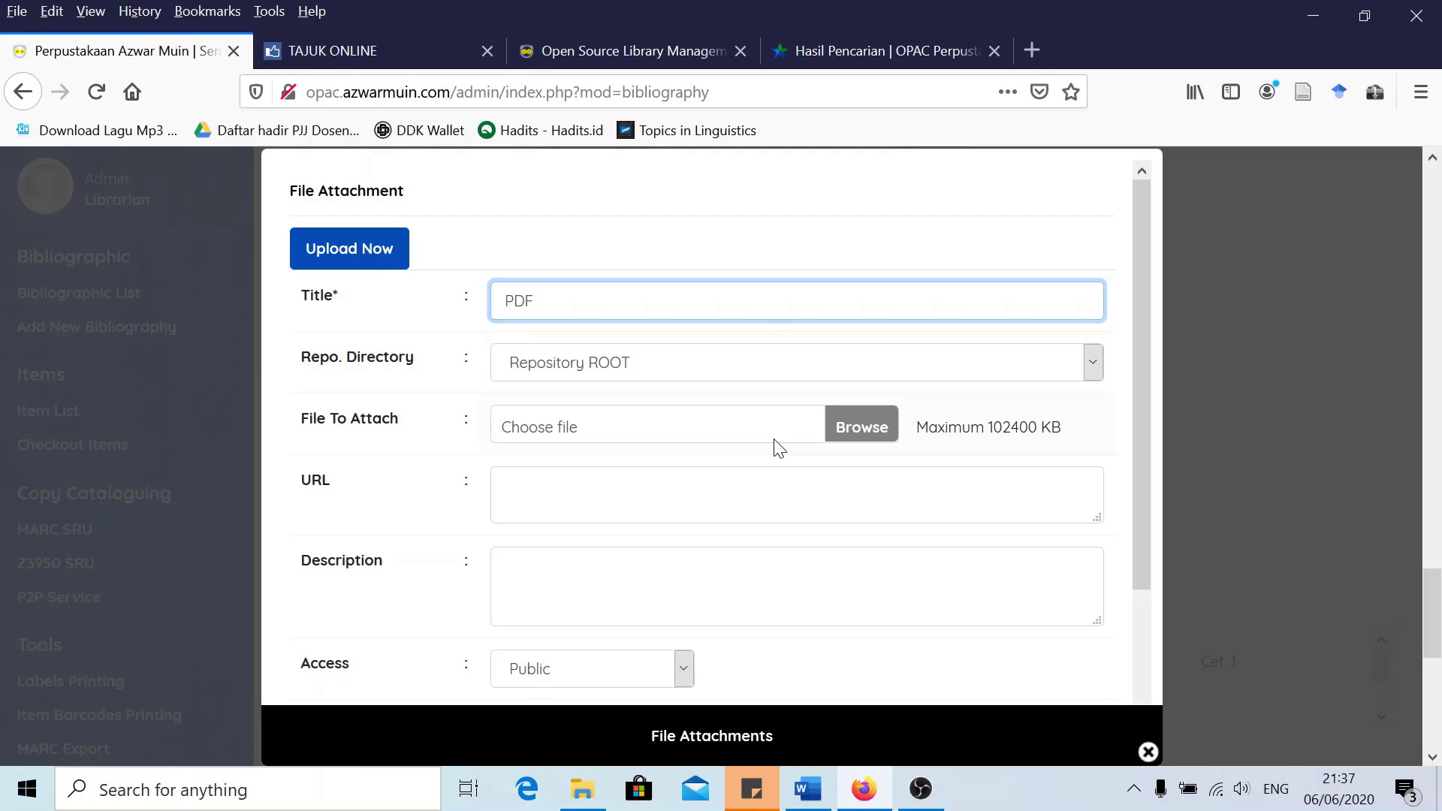
left_click(857, 424)
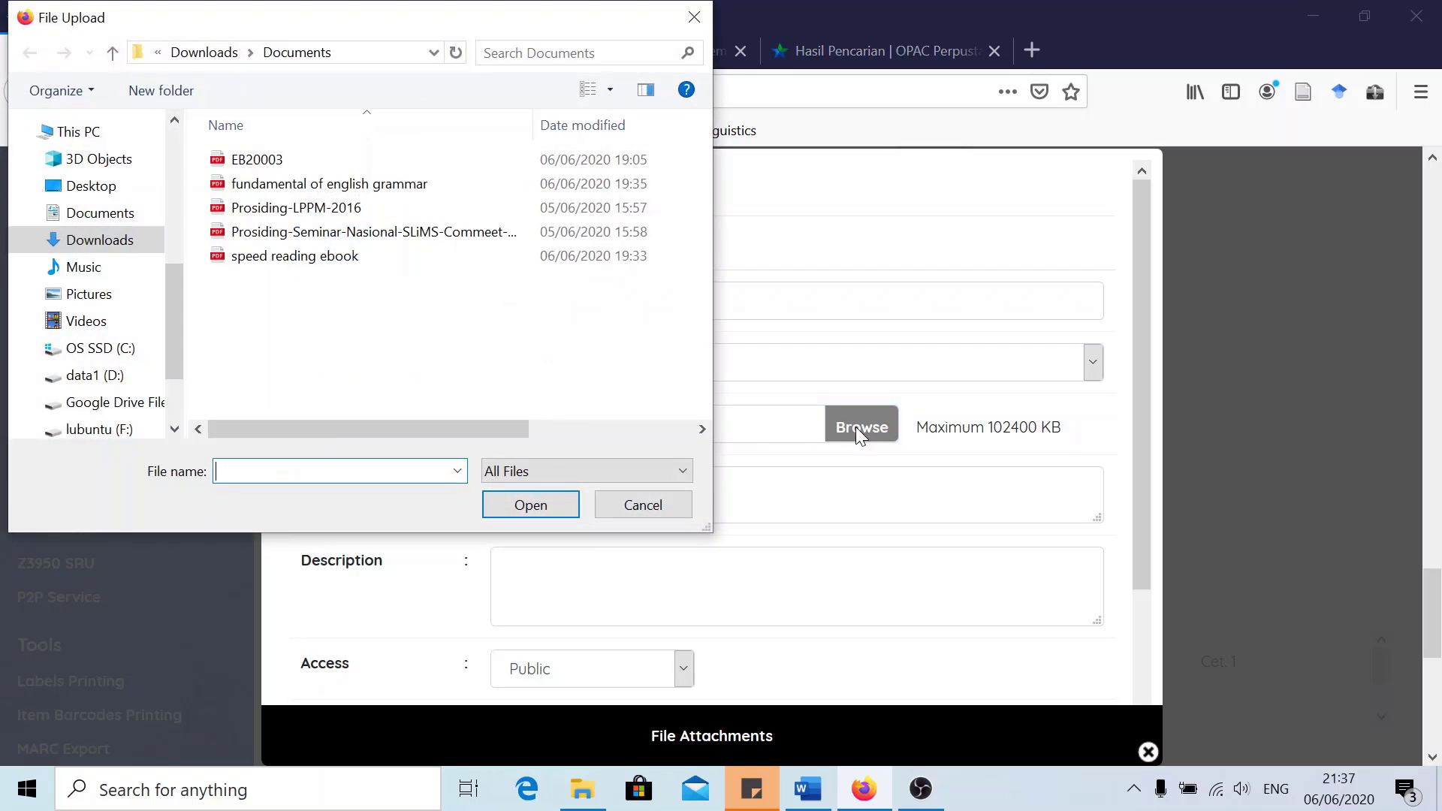
left_click(253, 160)
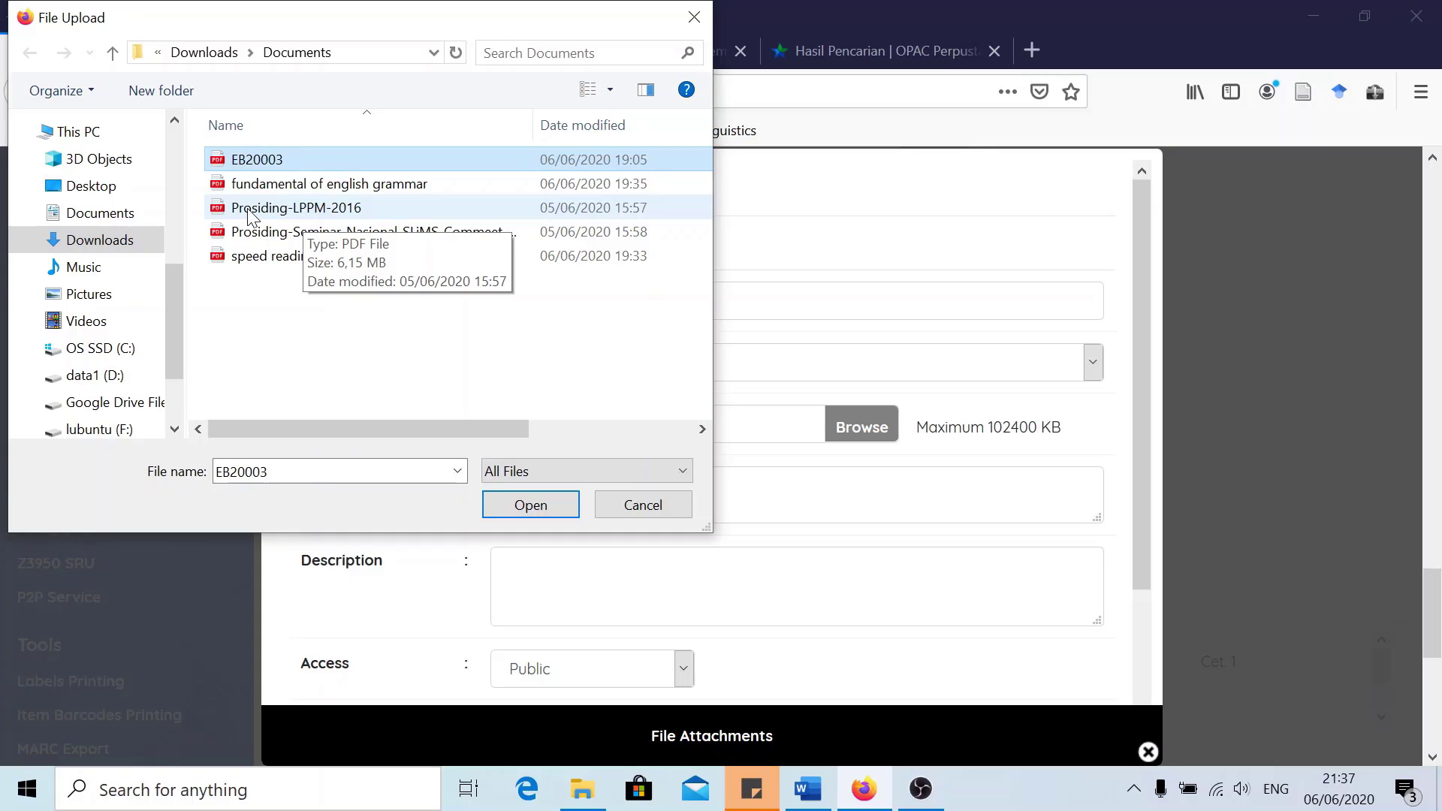
Upload EB20003.pdf as the record's PDF attachment and close the attachment form
left_click(530, 504)
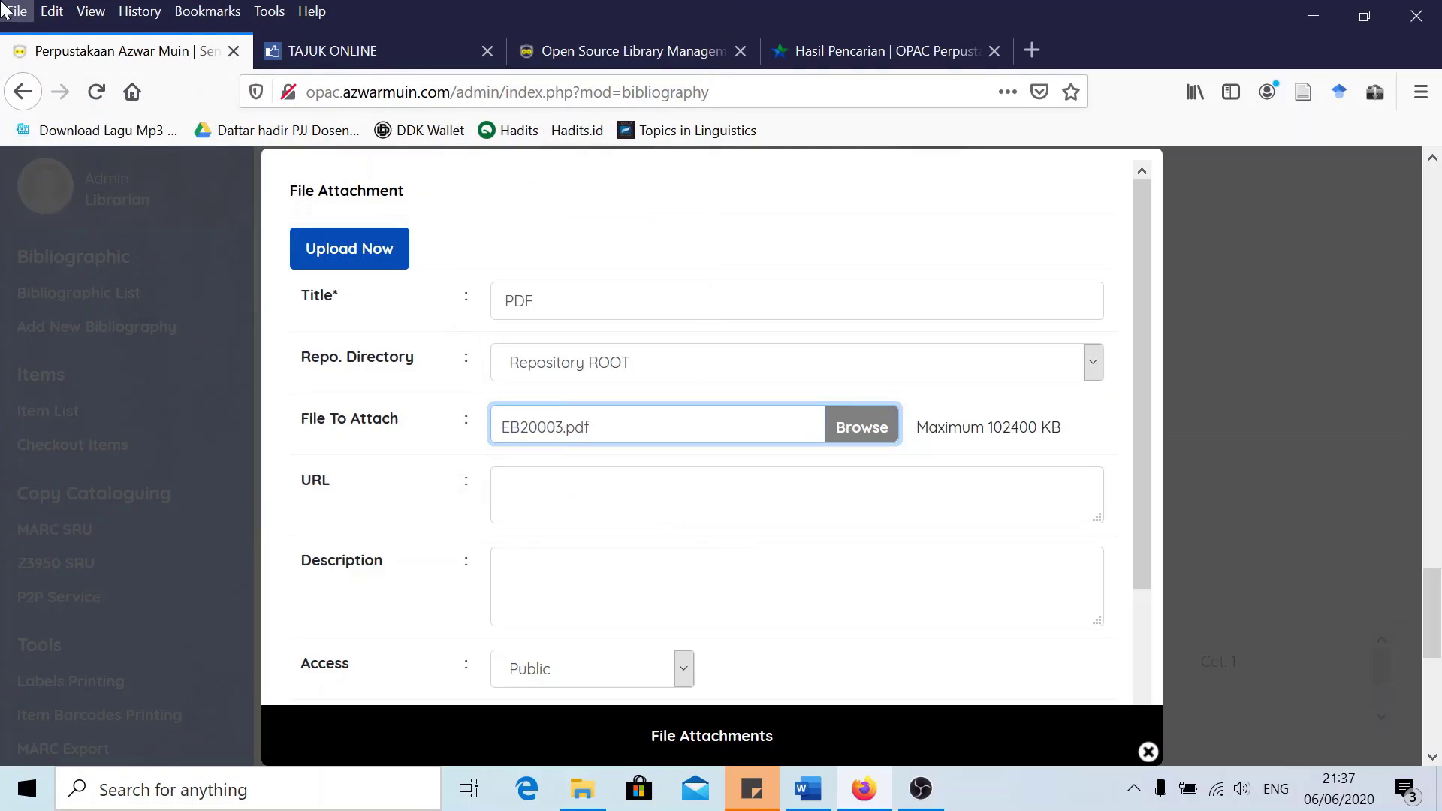
scroll(534, 507, "down", 2)
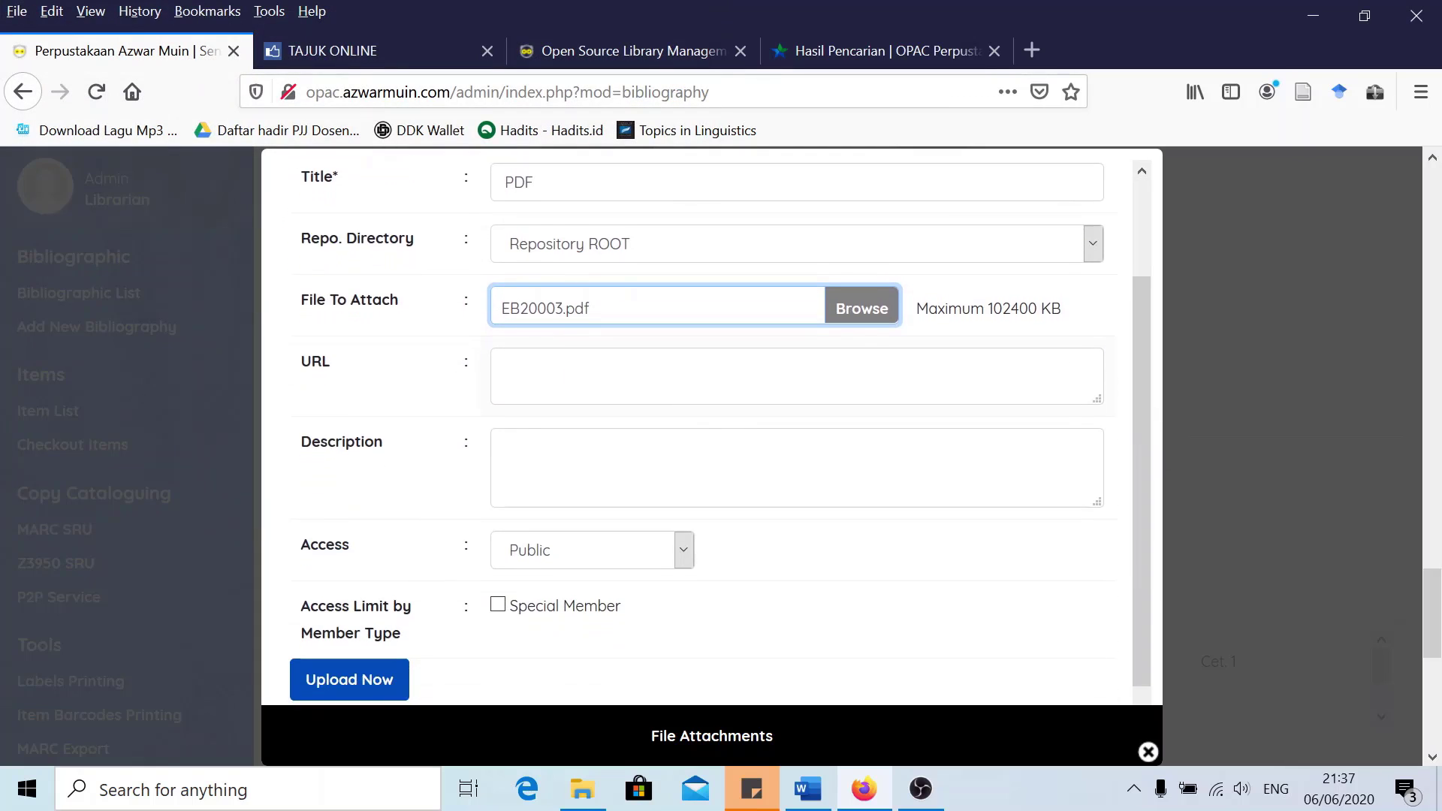
left_click(334, 659)
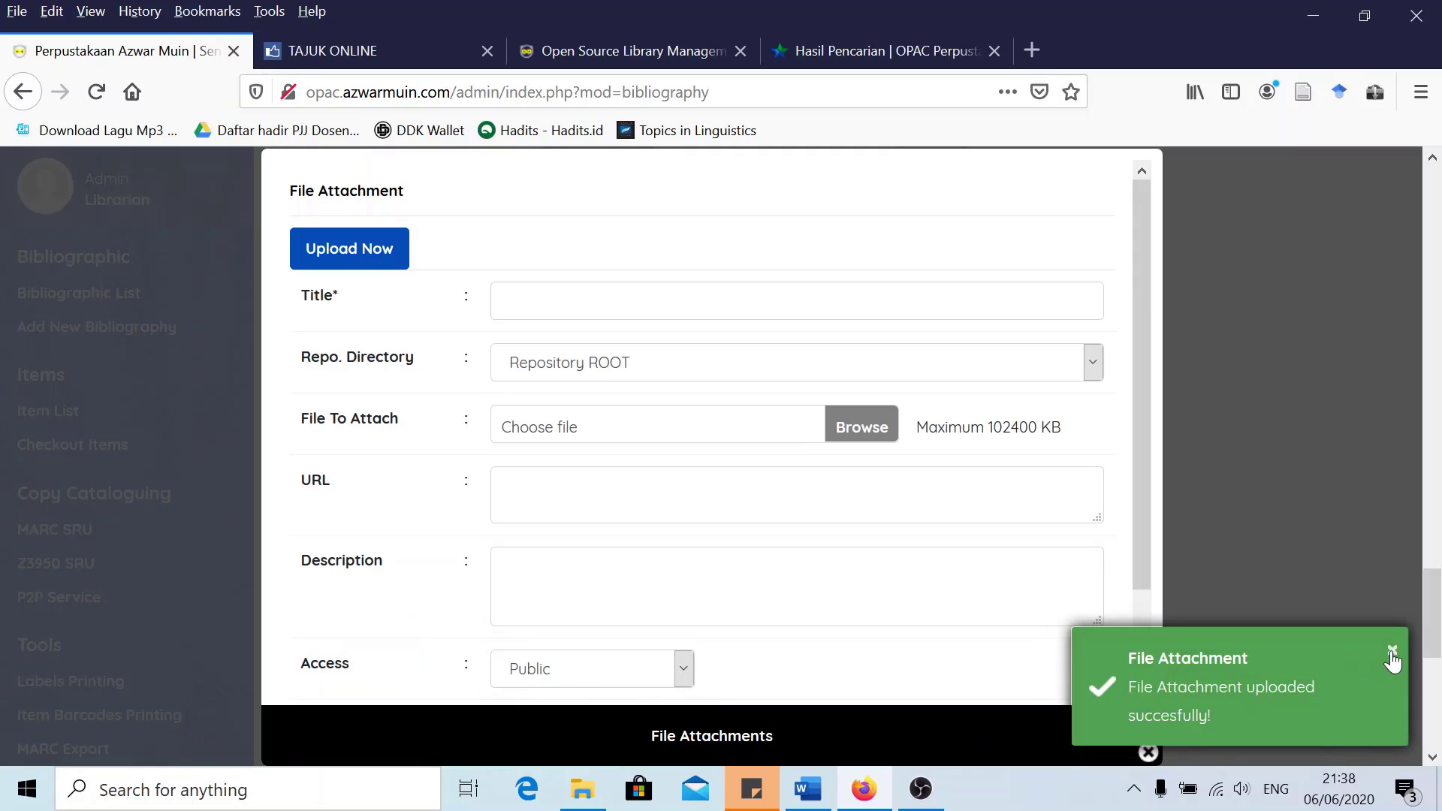
scroll(1151, 707, "down", 2)
scroll(1151, 676, "down", 1)
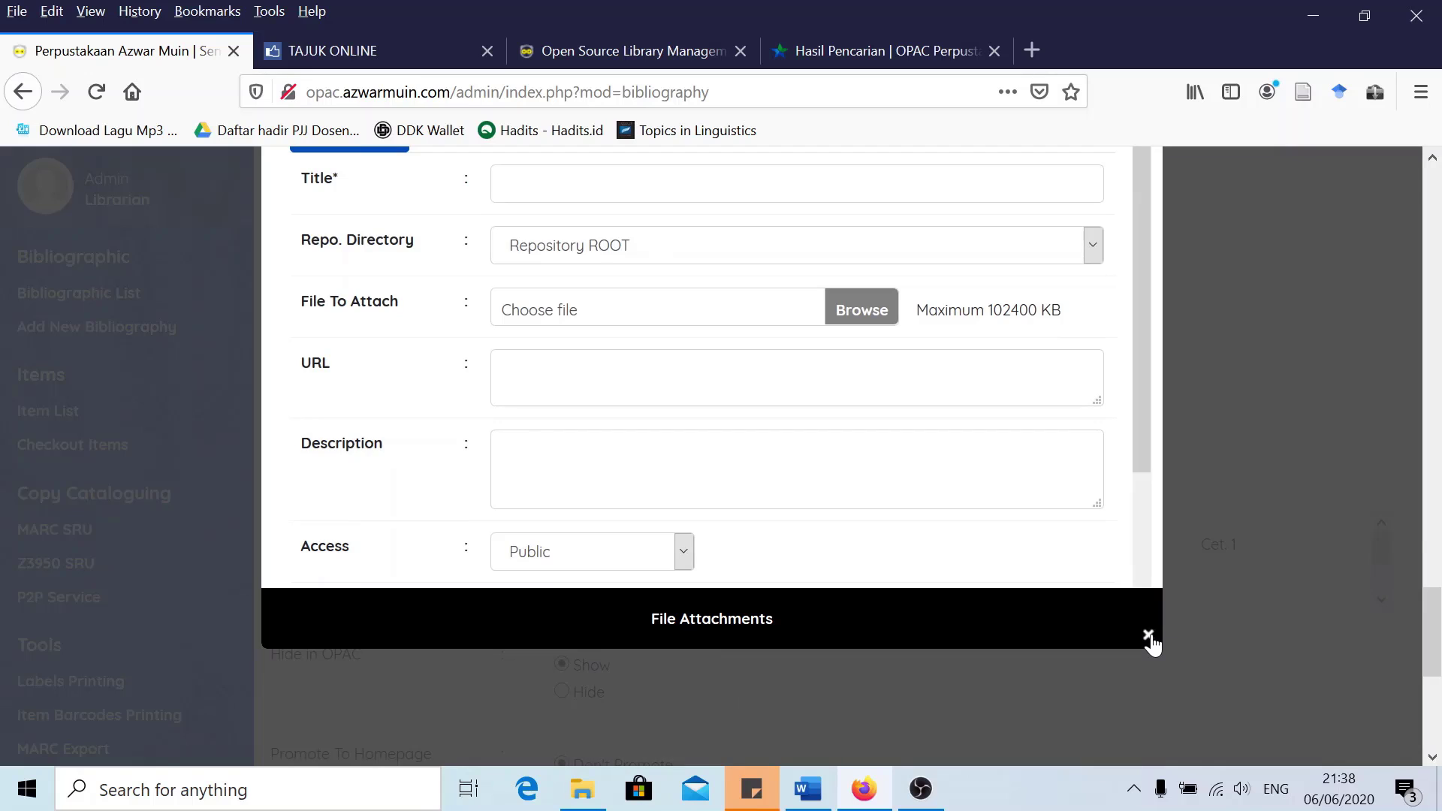
left_click(1148, 636)
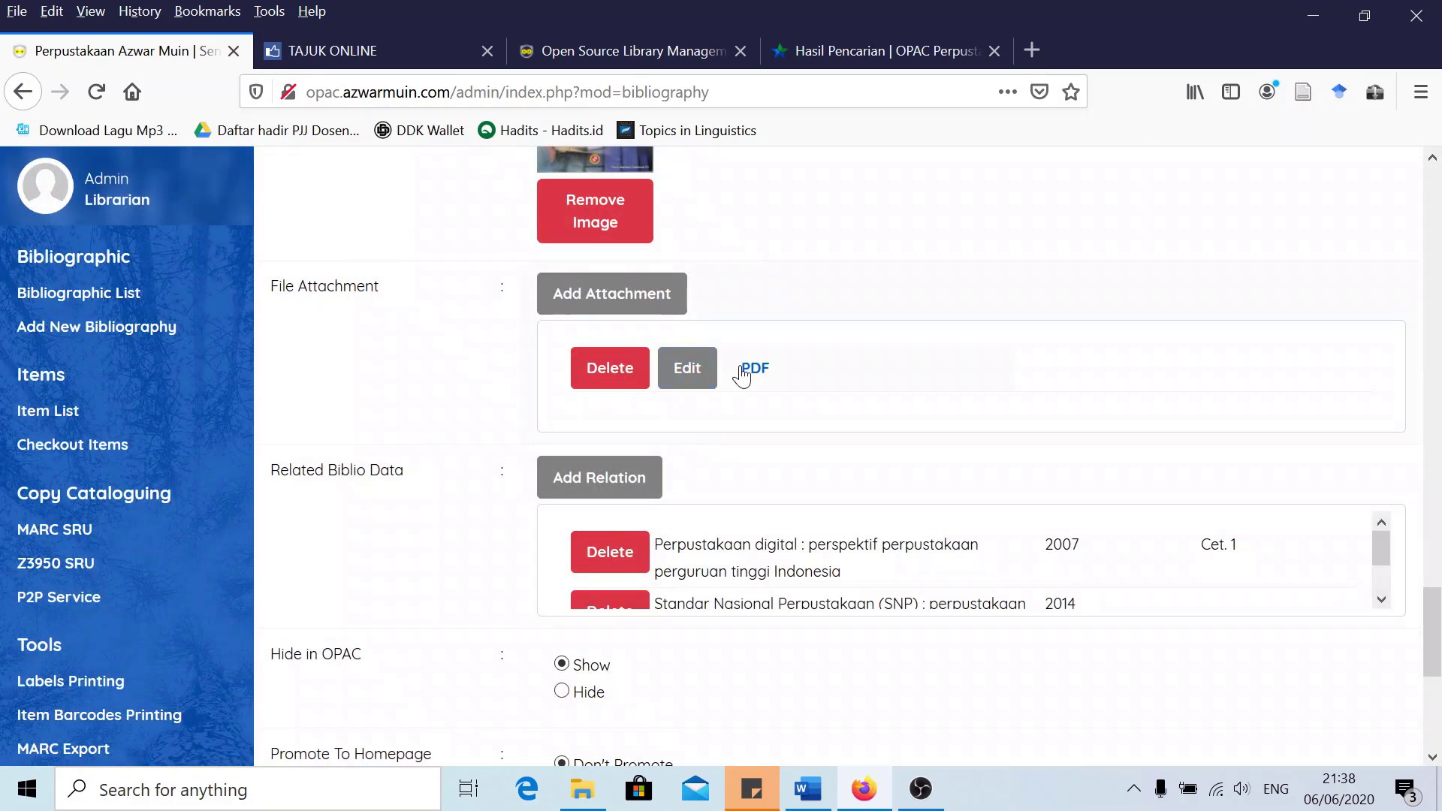
Save the bibliography record and switch to the public OPAC home page
scroll(432, 515, "down", 6)
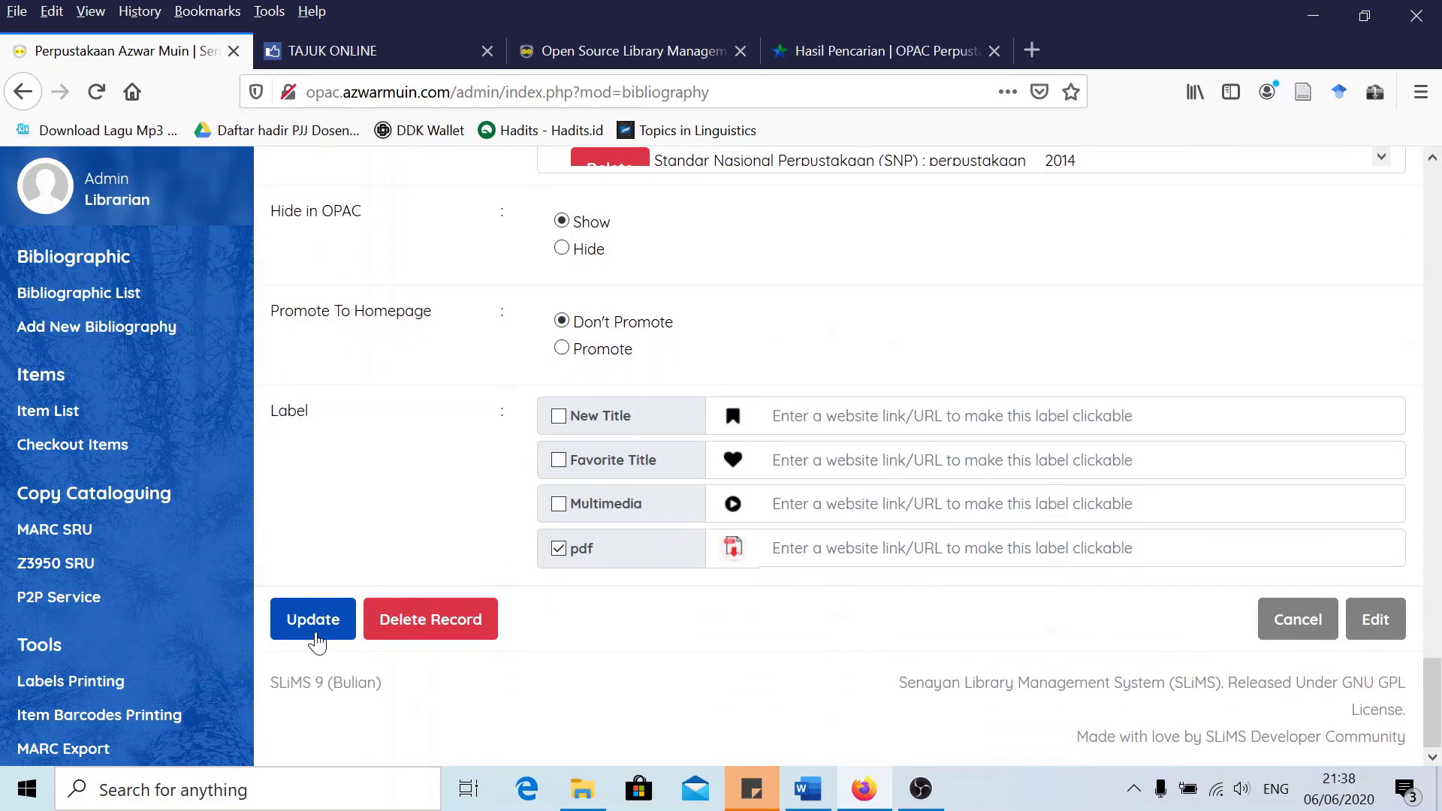
left_click(311, 622)
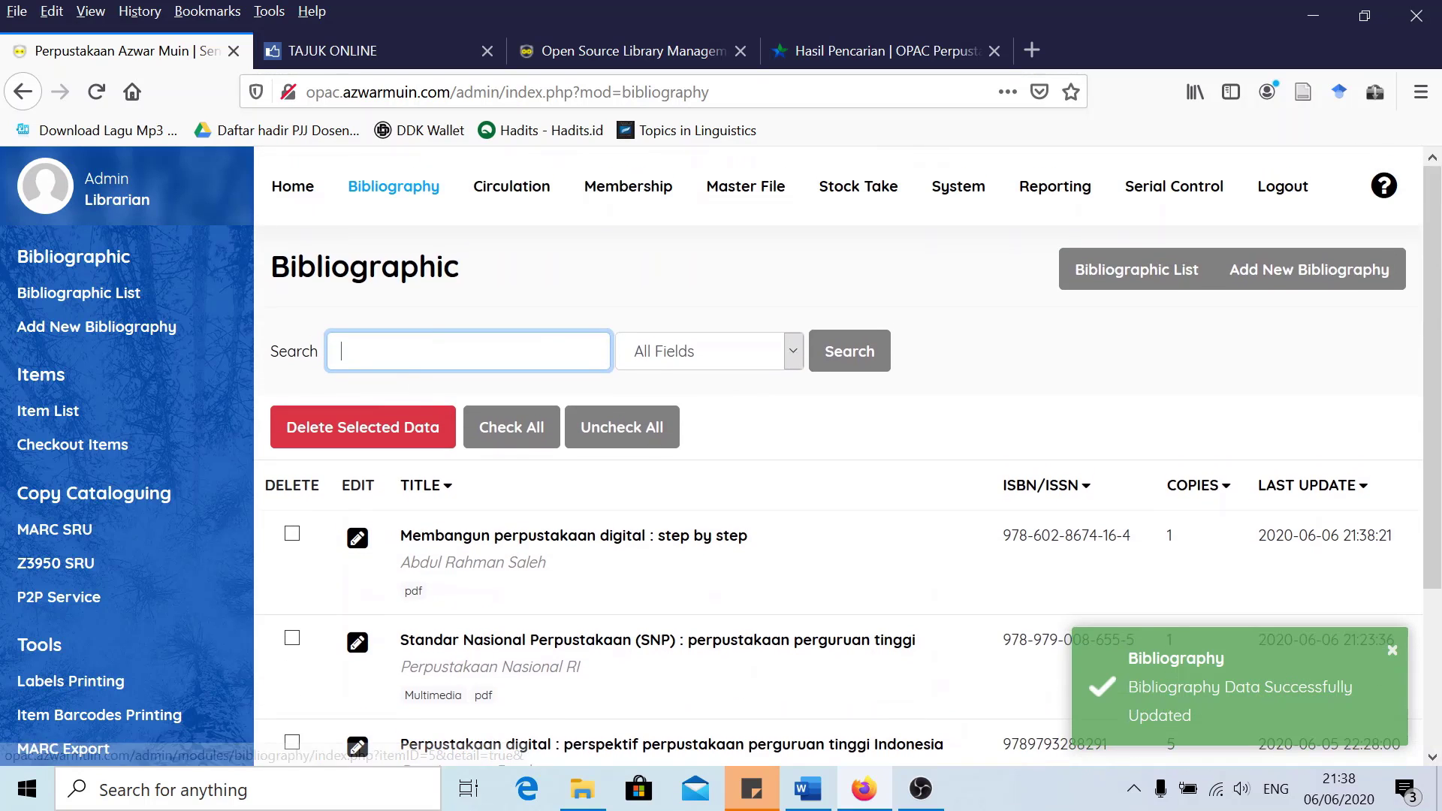
left_click(593, 50)
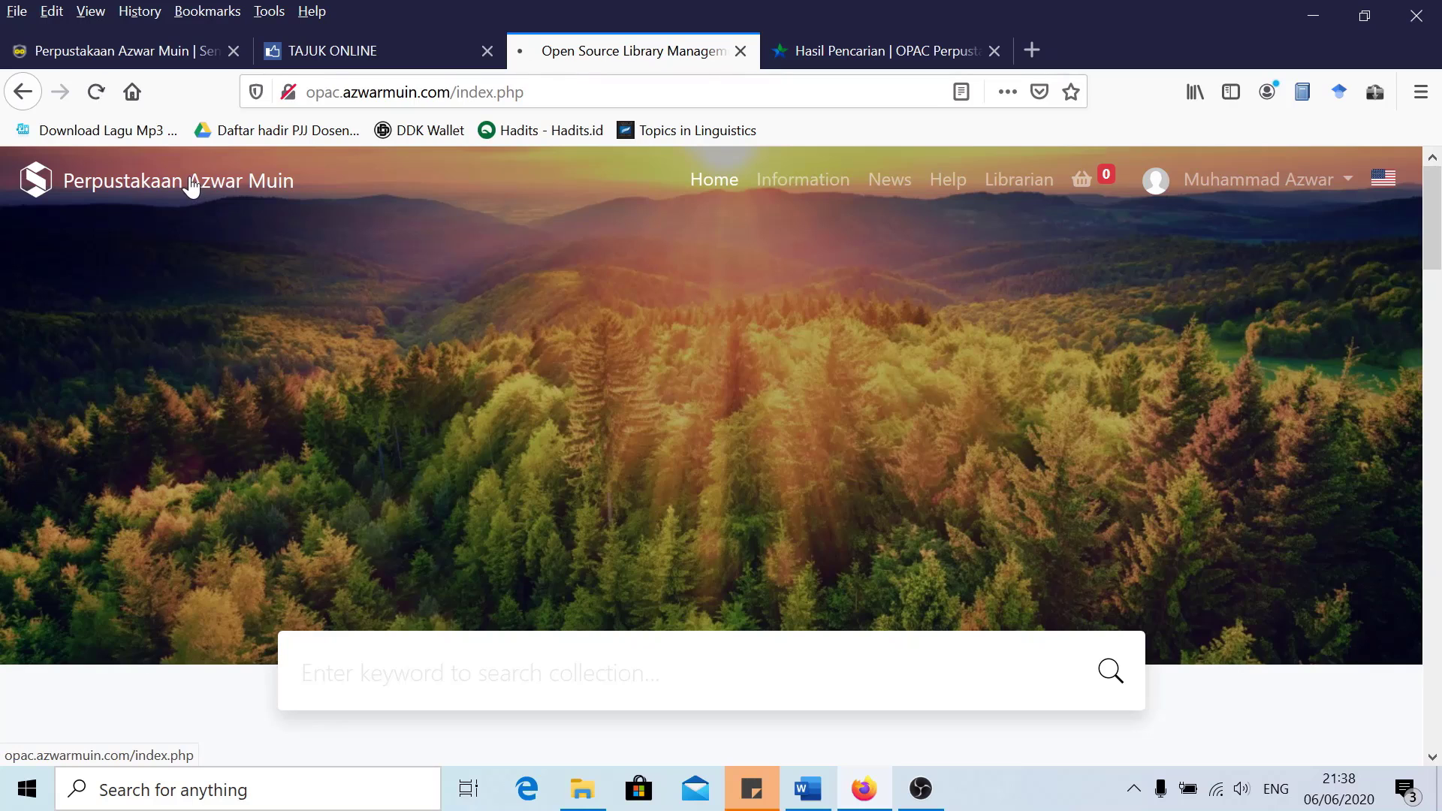
Open the OPAC detail page for Membangun perpustakaan digital and check EB20003 is available at My Library
left_click(128, 48)
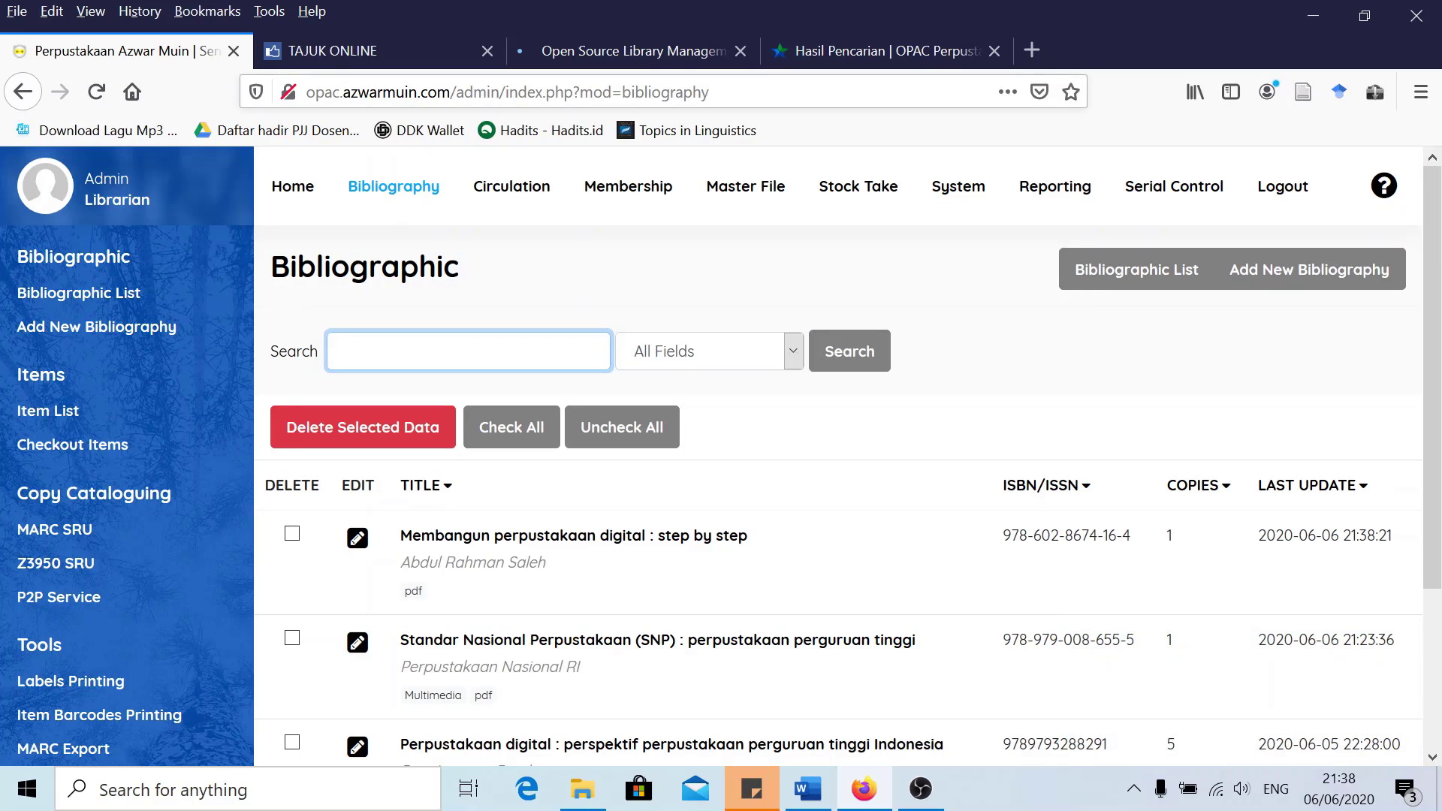
left_click(593, 51)
scroll(332, 411, "down", 10)
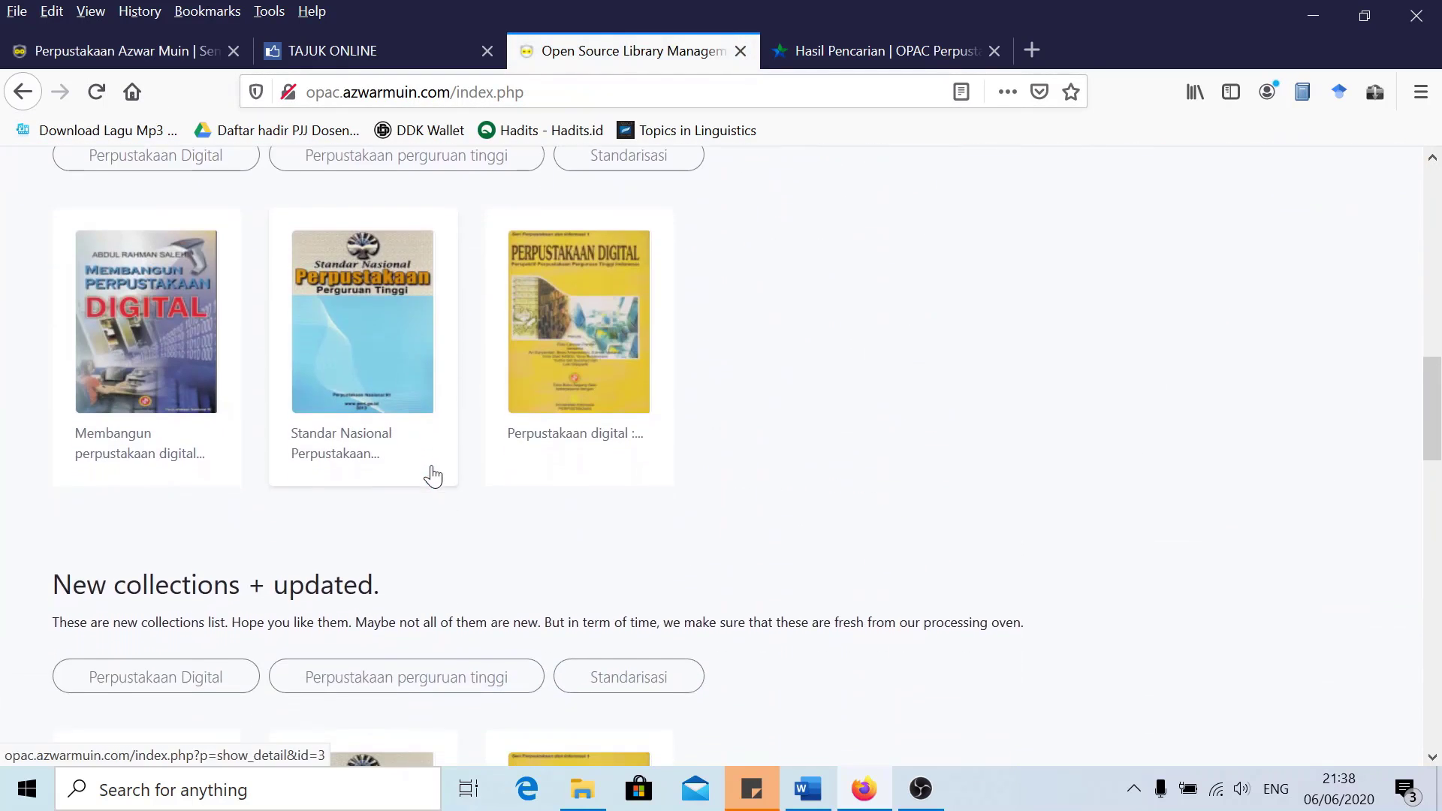
scroll(344, 470, "up", 2)
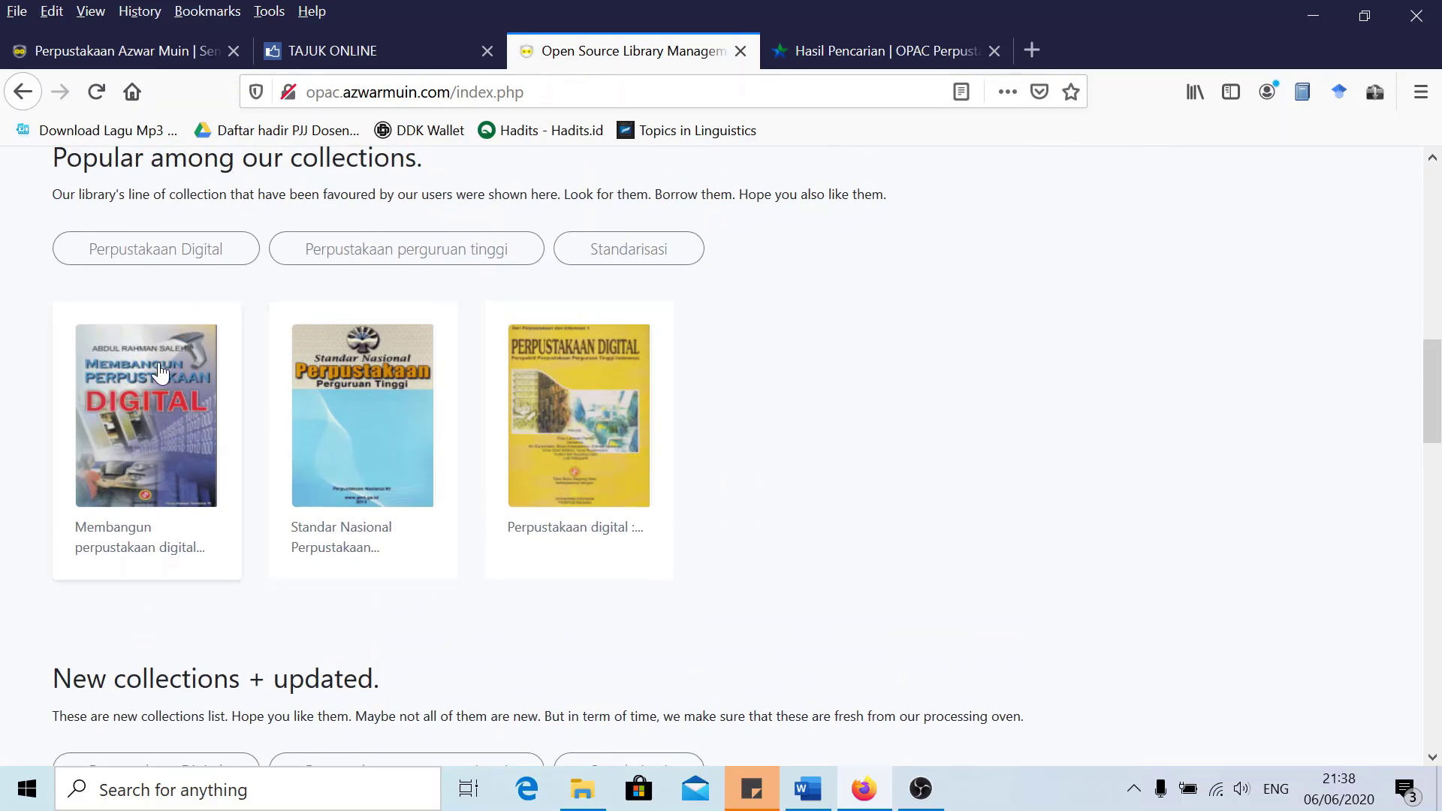
left_click(154, 415)
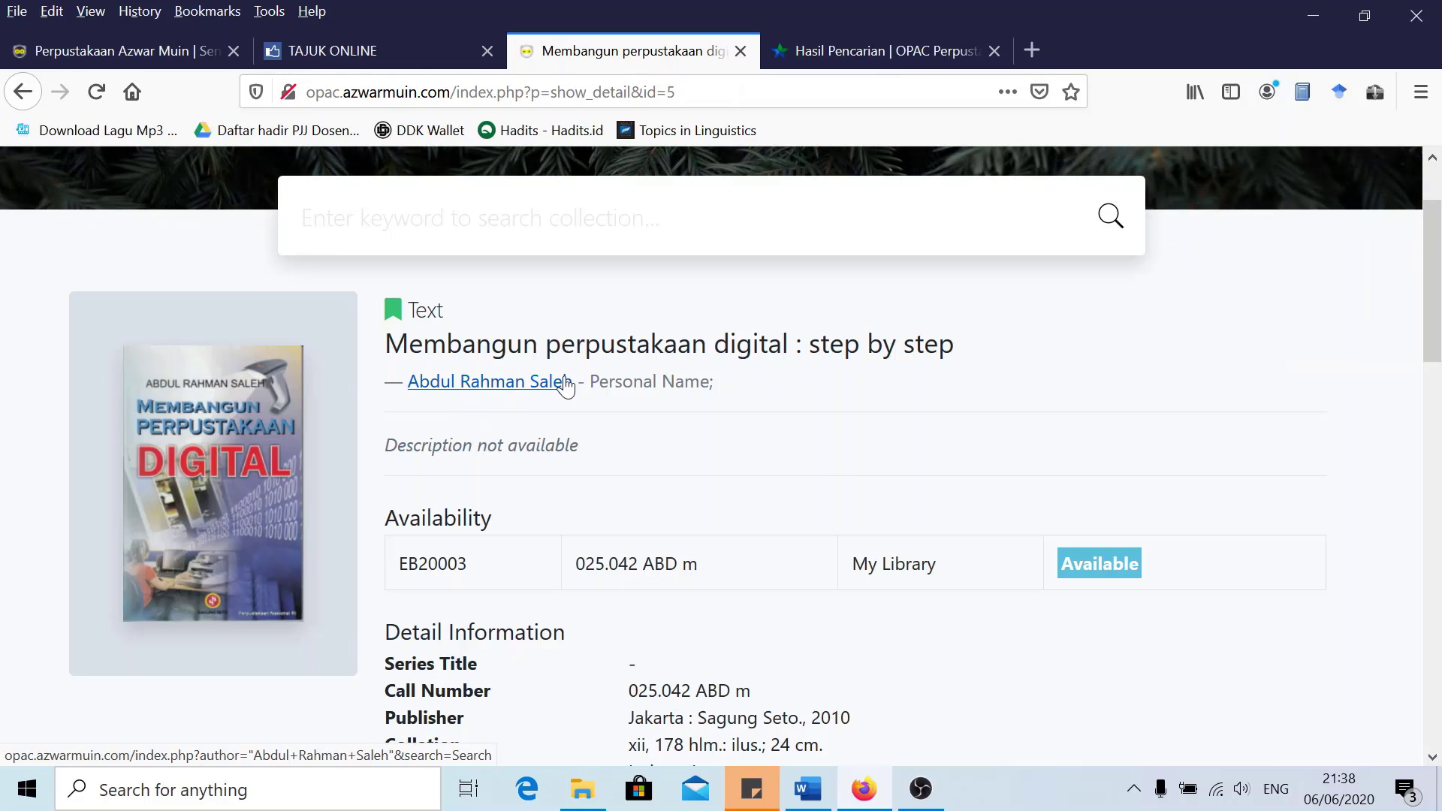
scroll(425, 449, "down", 3)
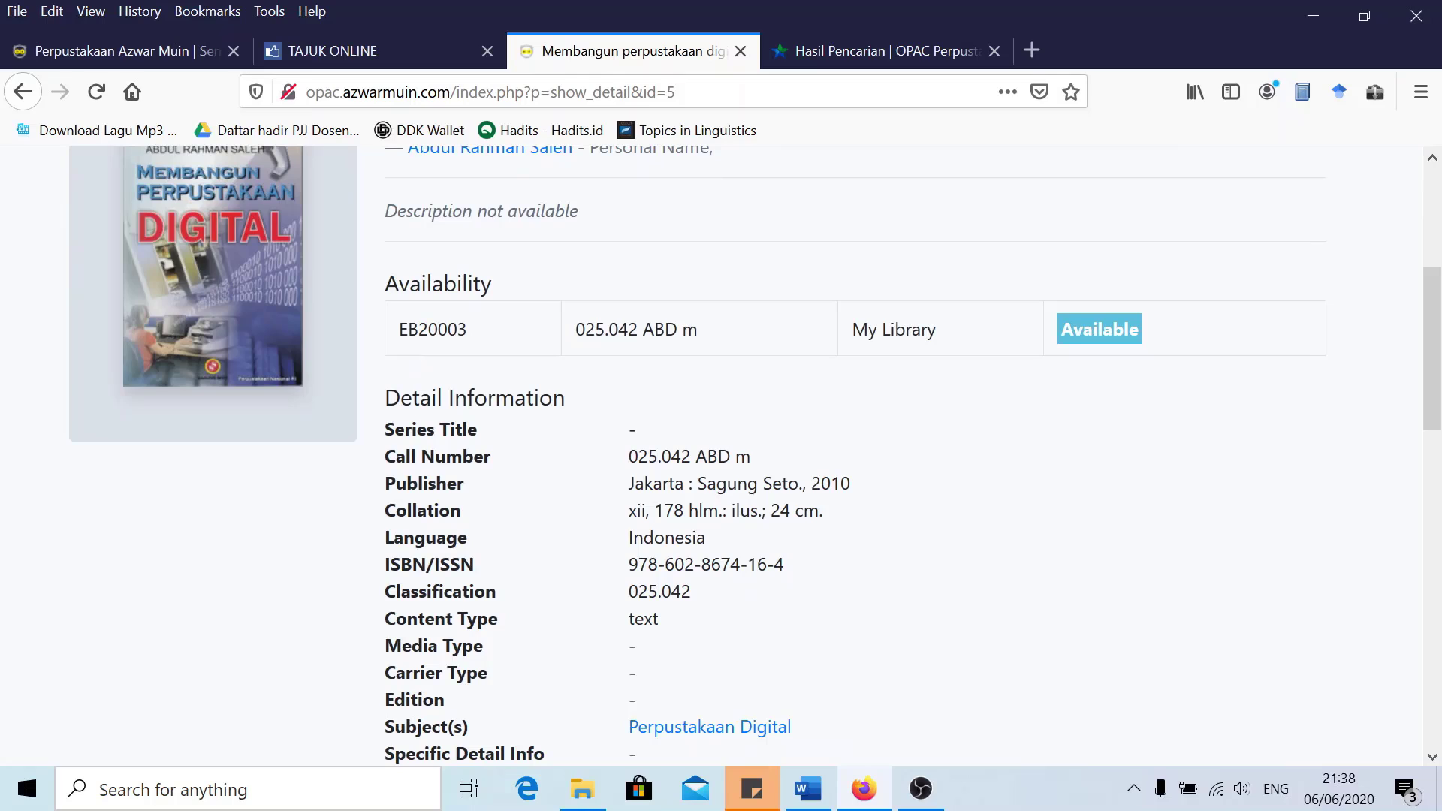
left_click_drag(407, 331, 468, 337)
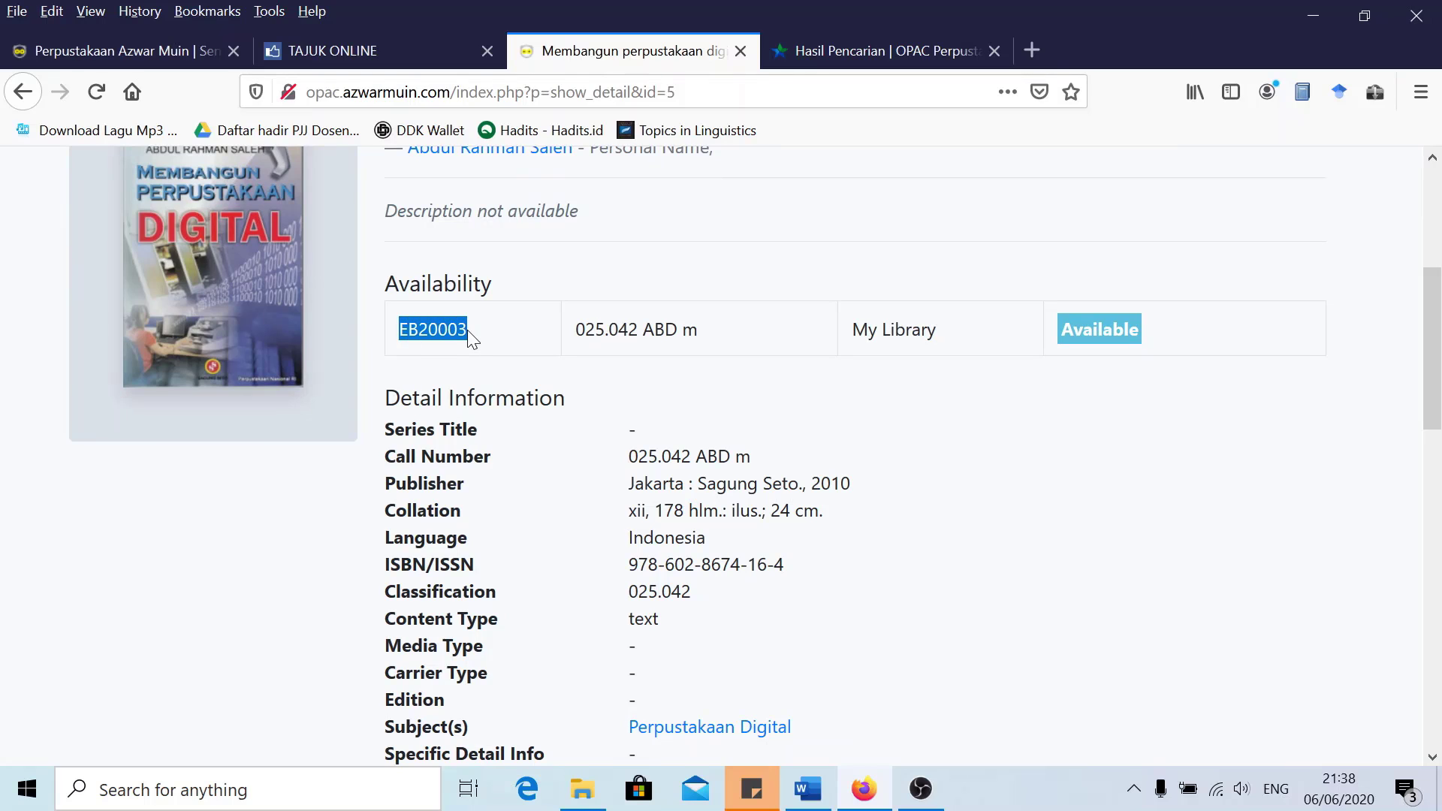
left_click(470, 337)
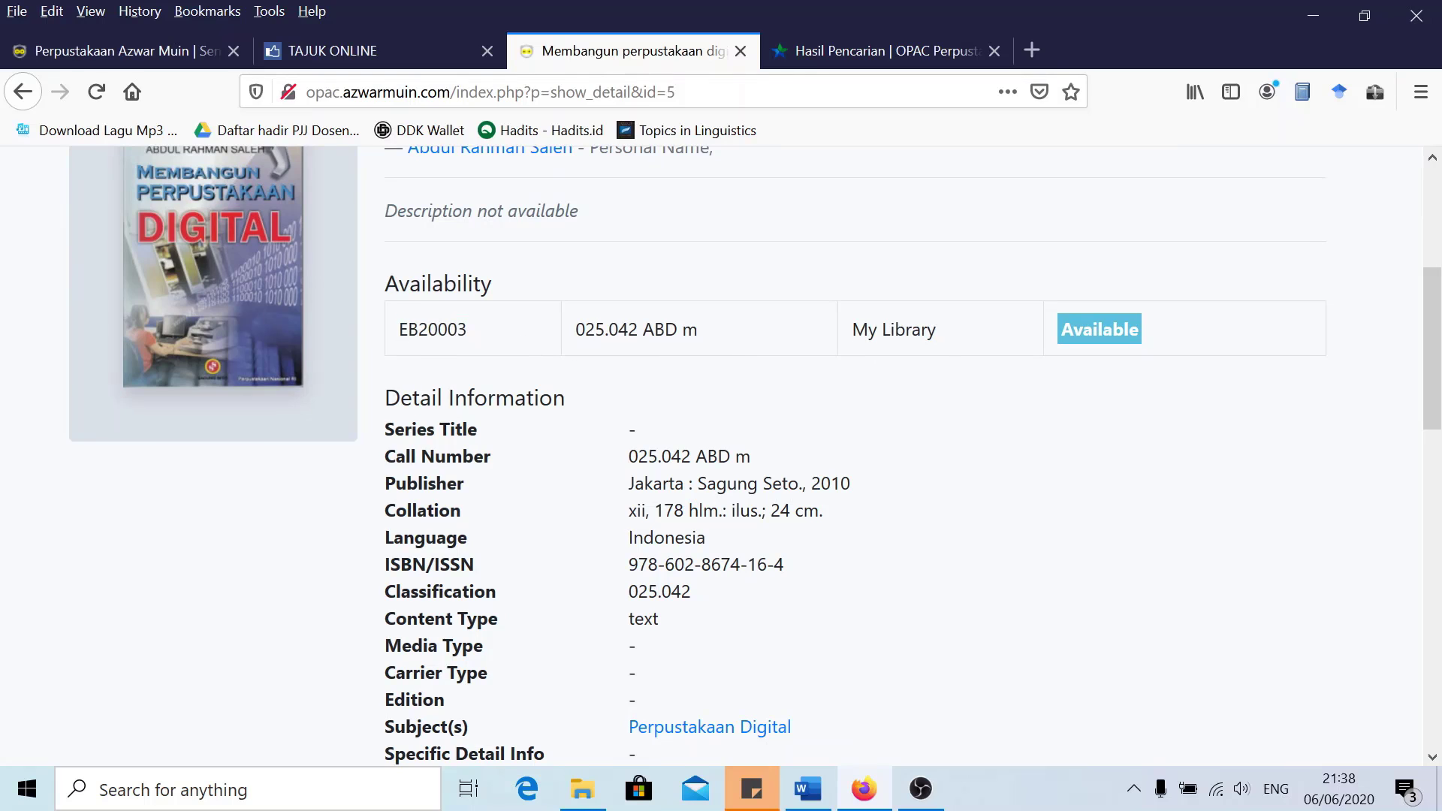
scroll(948, 376, "up", 3)
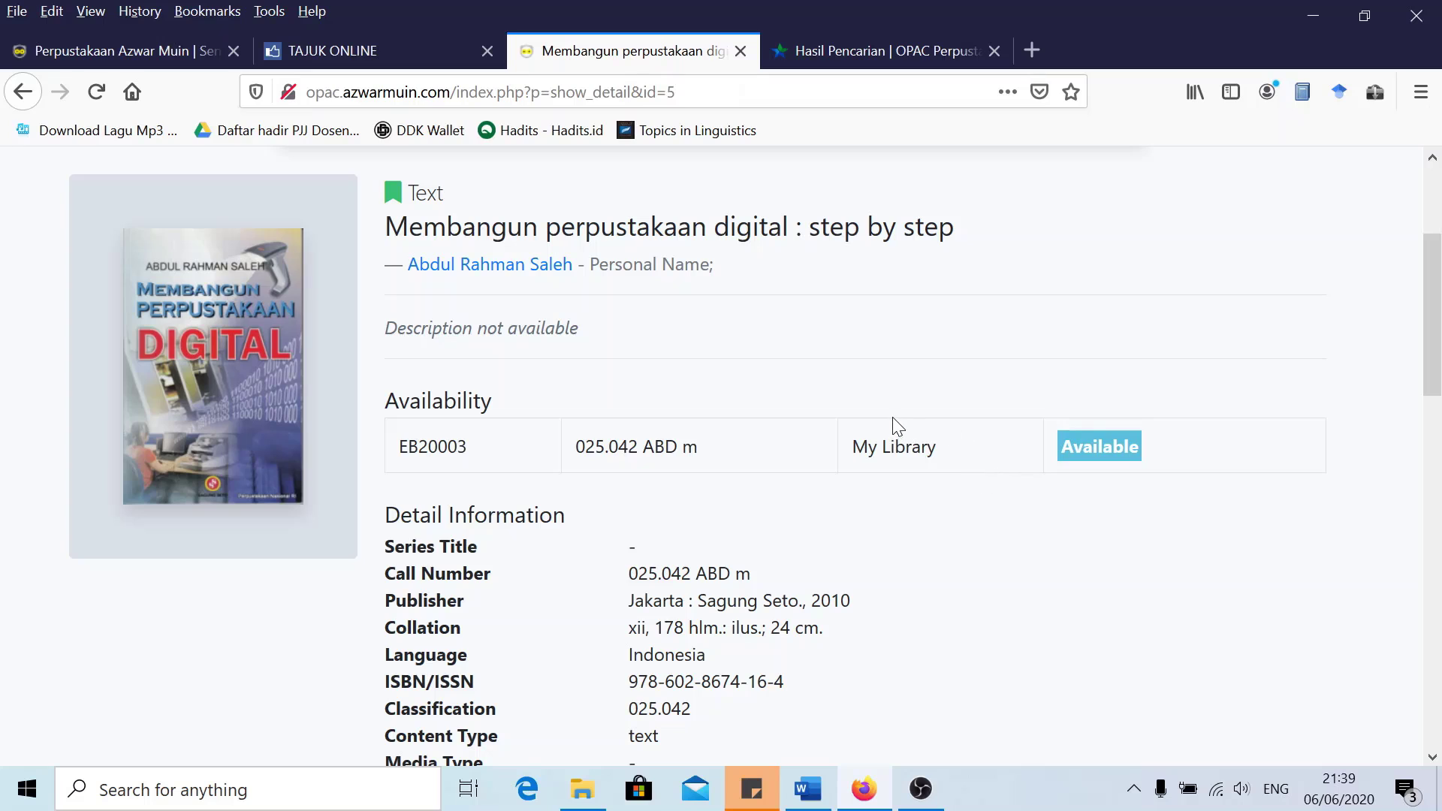
Set item EB20003's Shelf Location to Ebook, then update the Membangun perpustakaan digital record
left_click(137, 50)
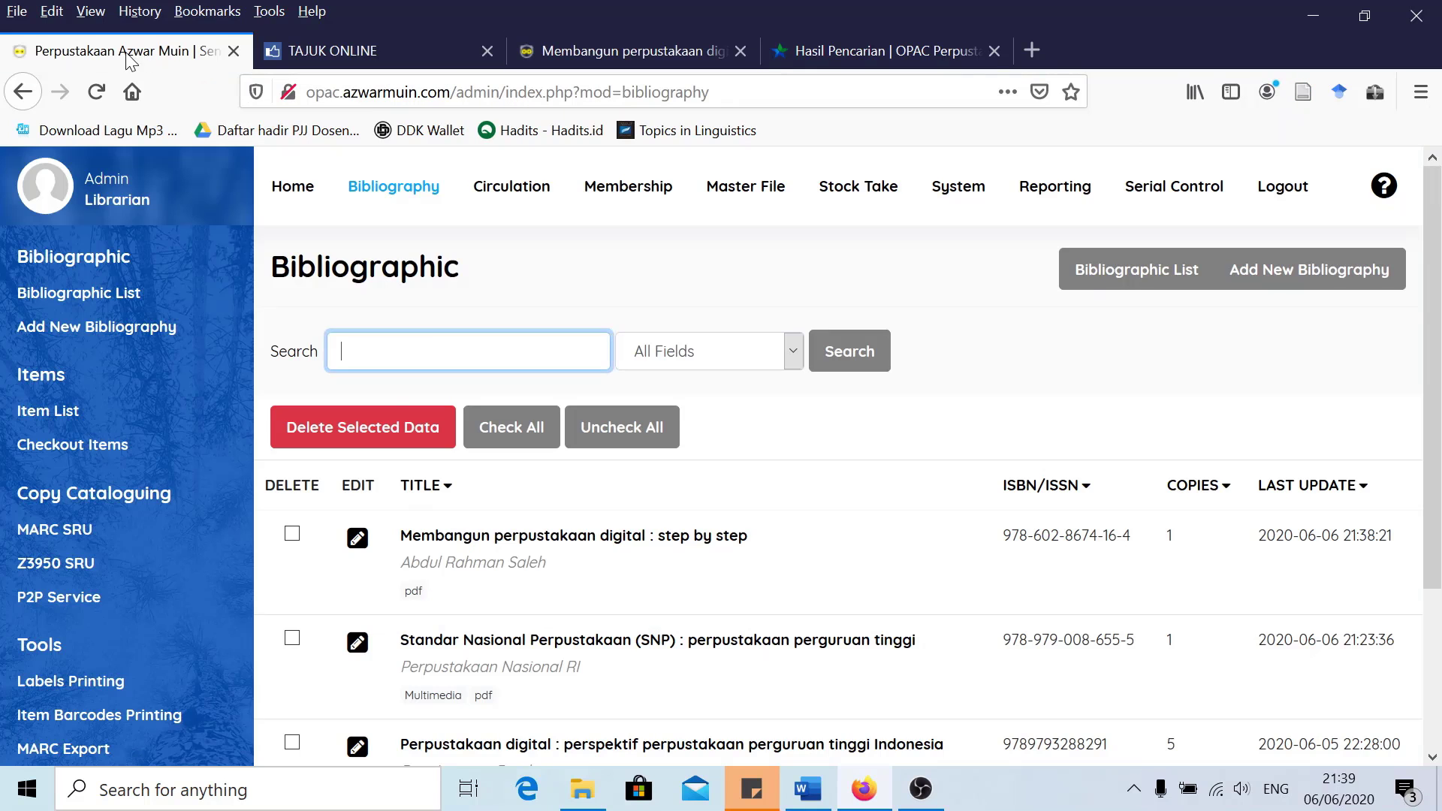
left_click(357, 541)
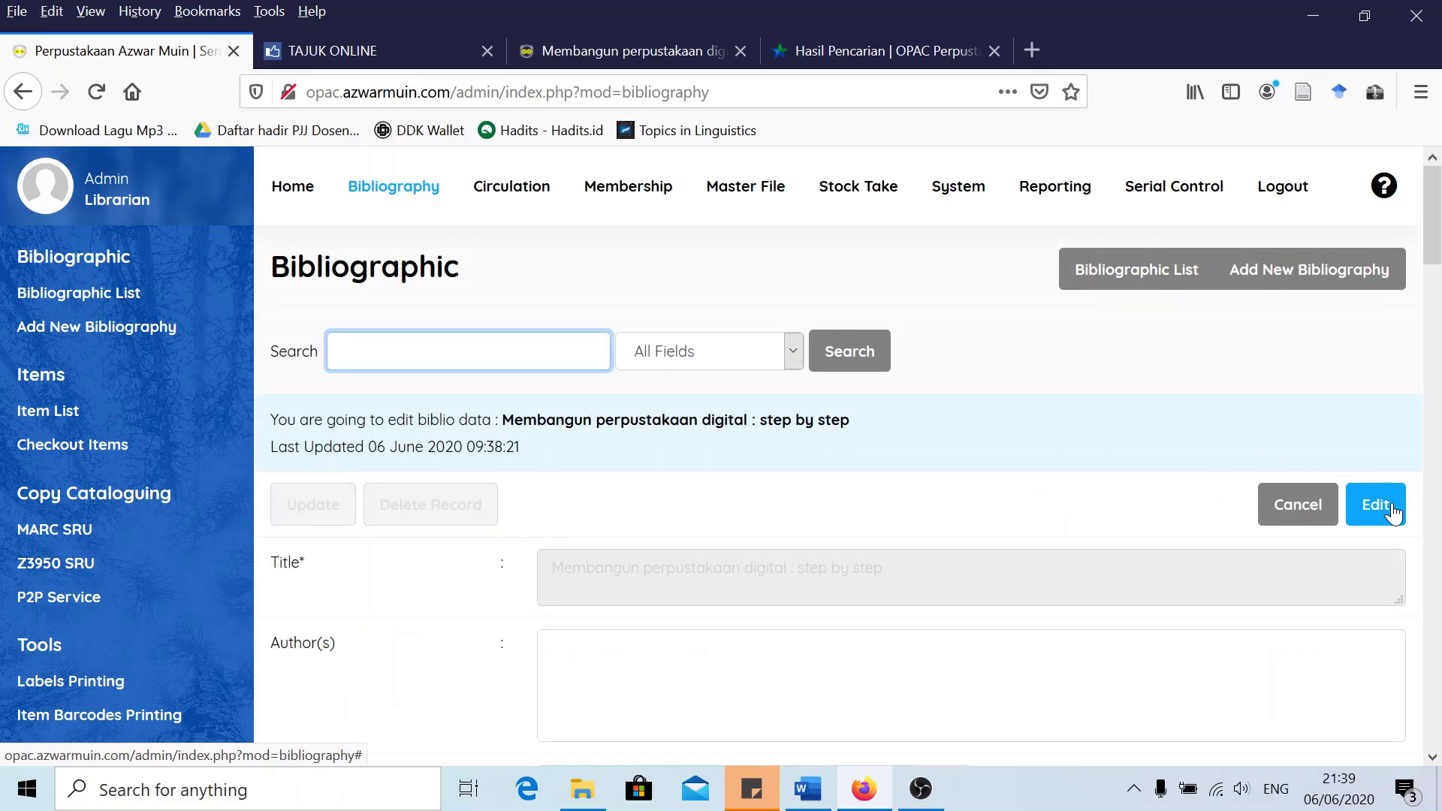
left_click(1382, 510)
scroll(932, 500, "down", 10)
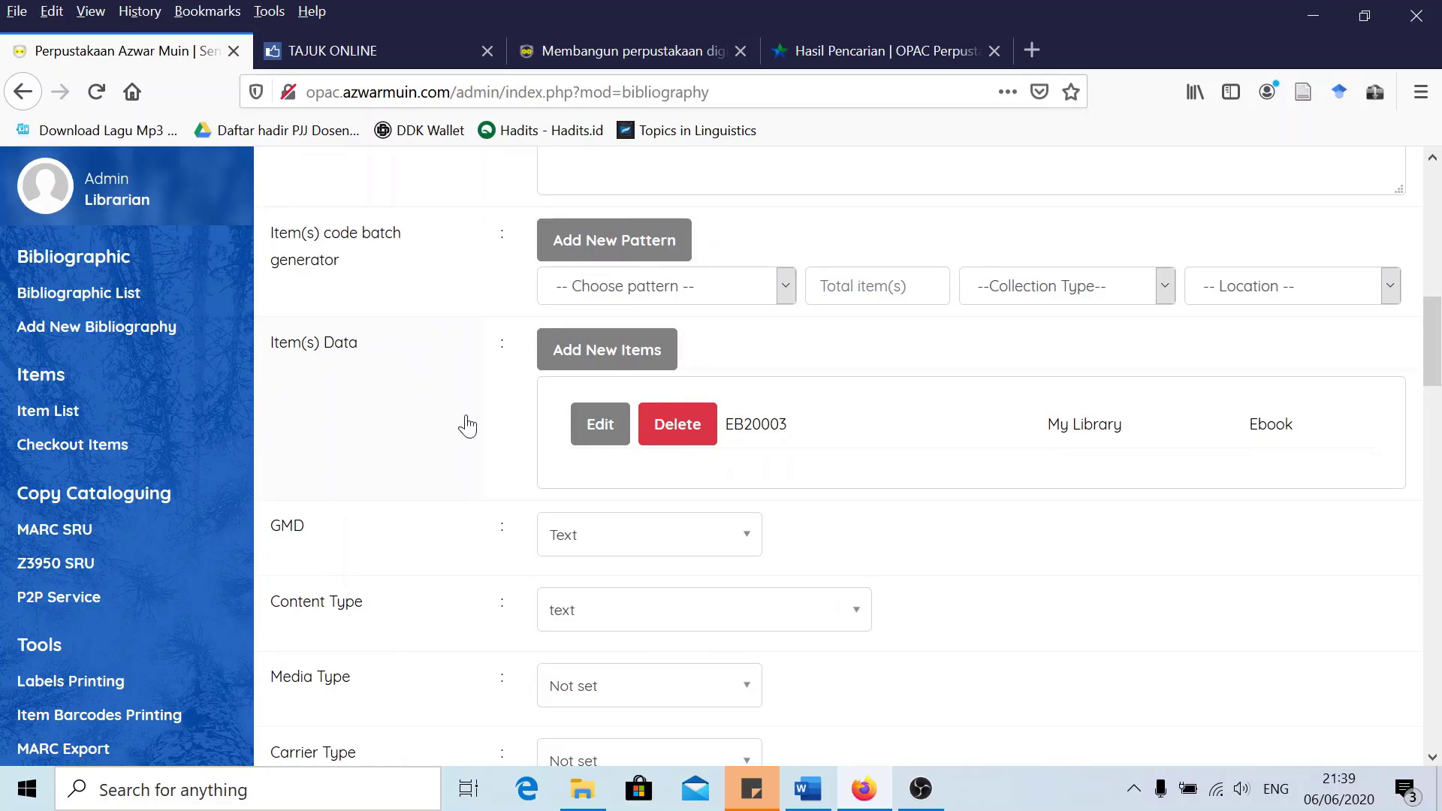
left_click(605, 428)
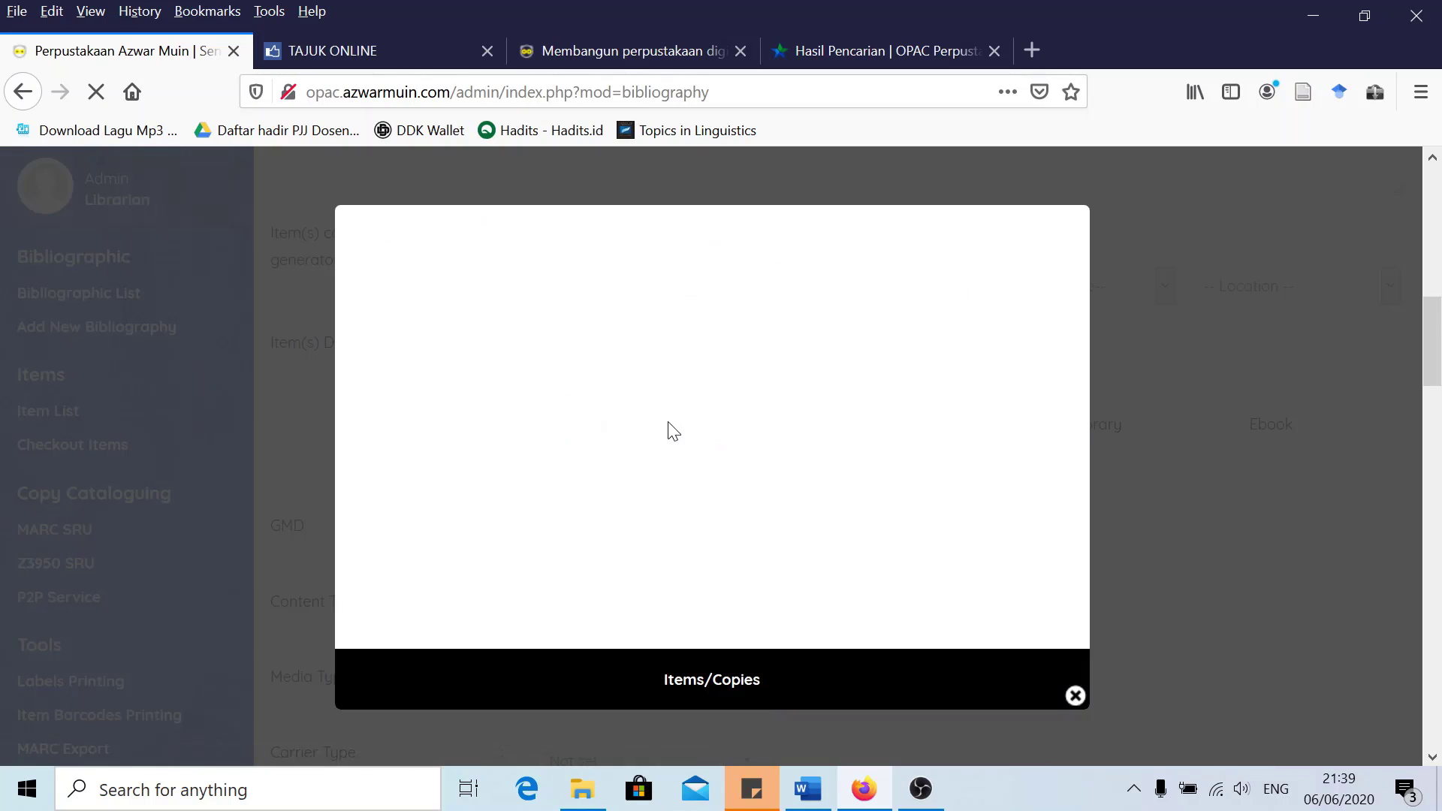
left_click(1008, 335)
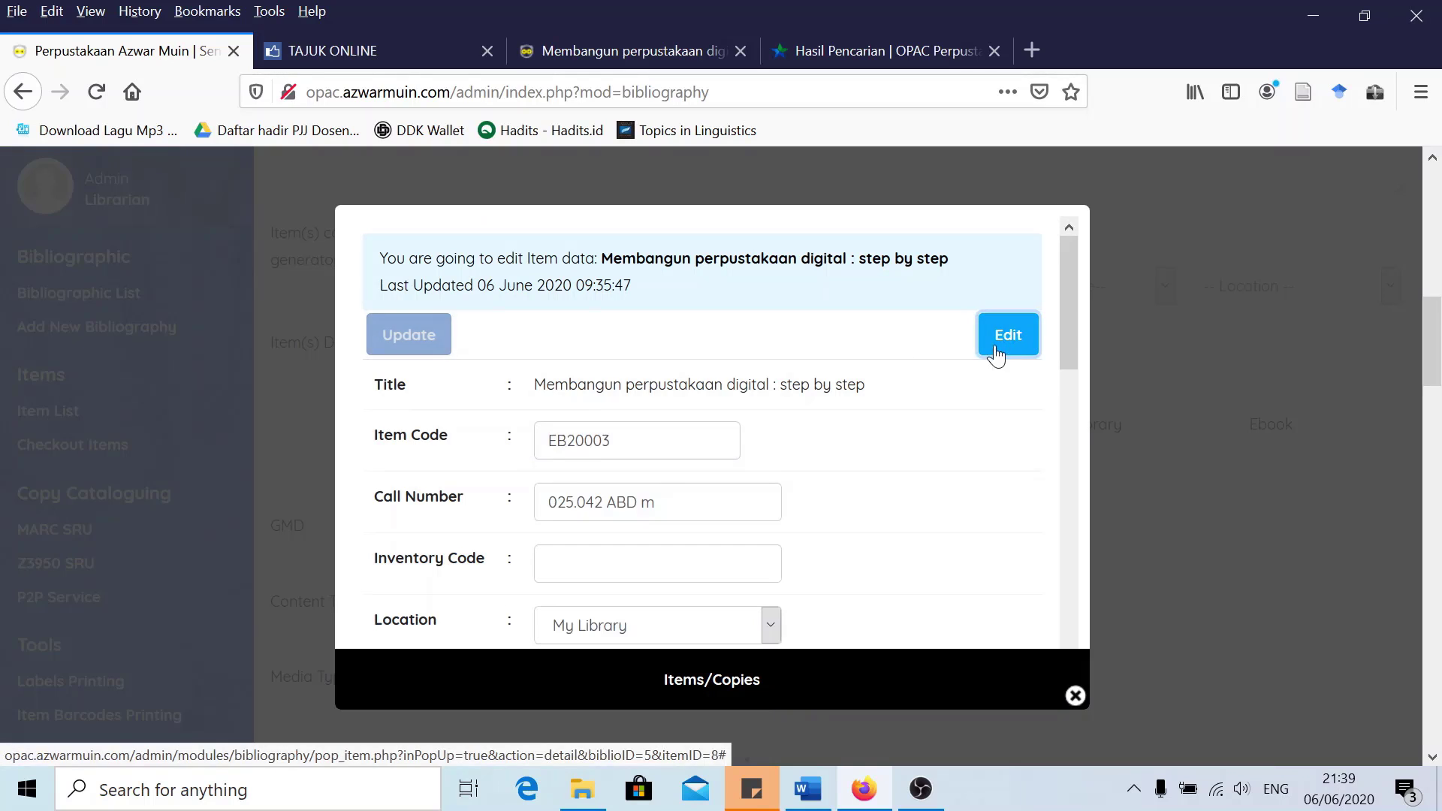
scroll(698, 450, "down", 3)
left_click(657, 452)
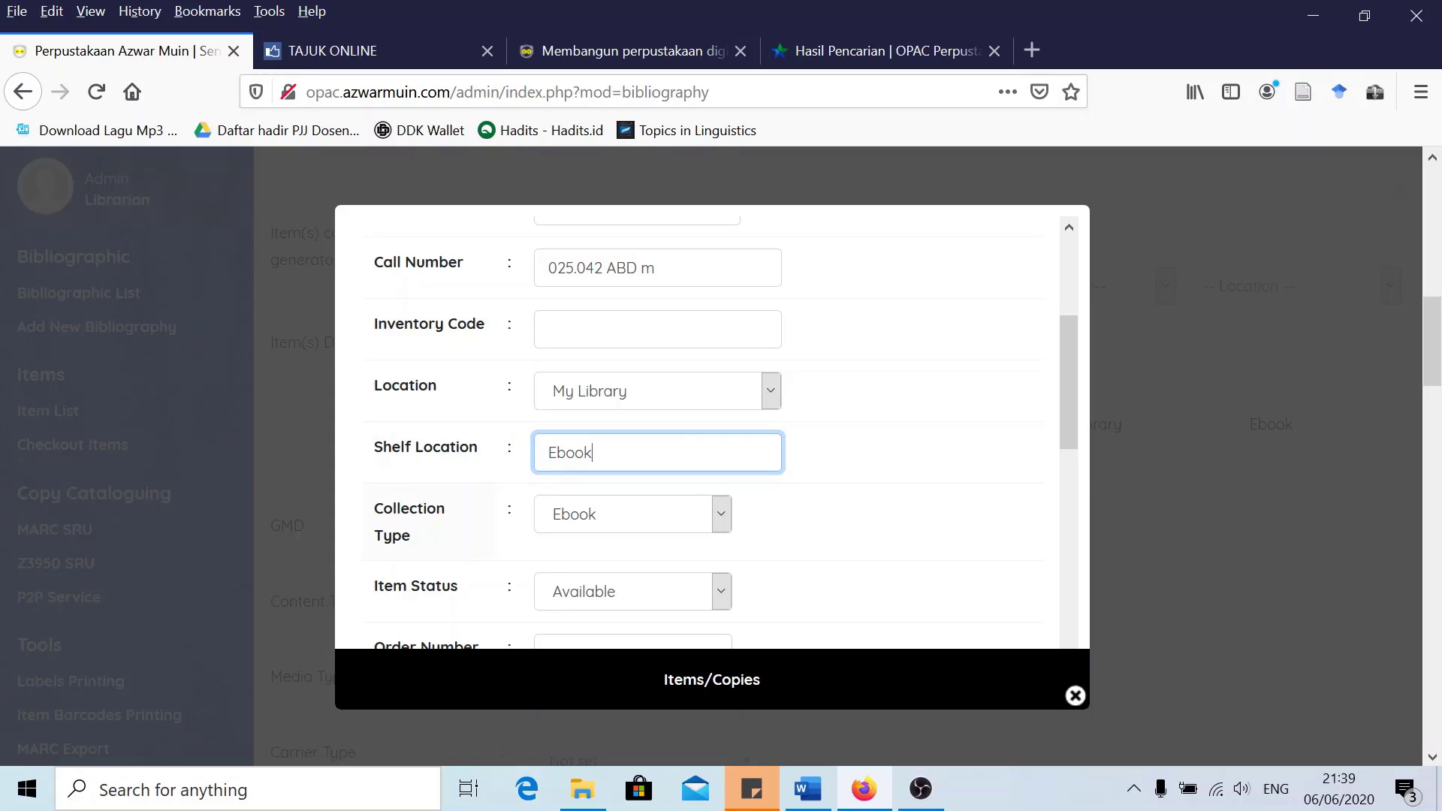
scroll(466, 522, "down", 8)
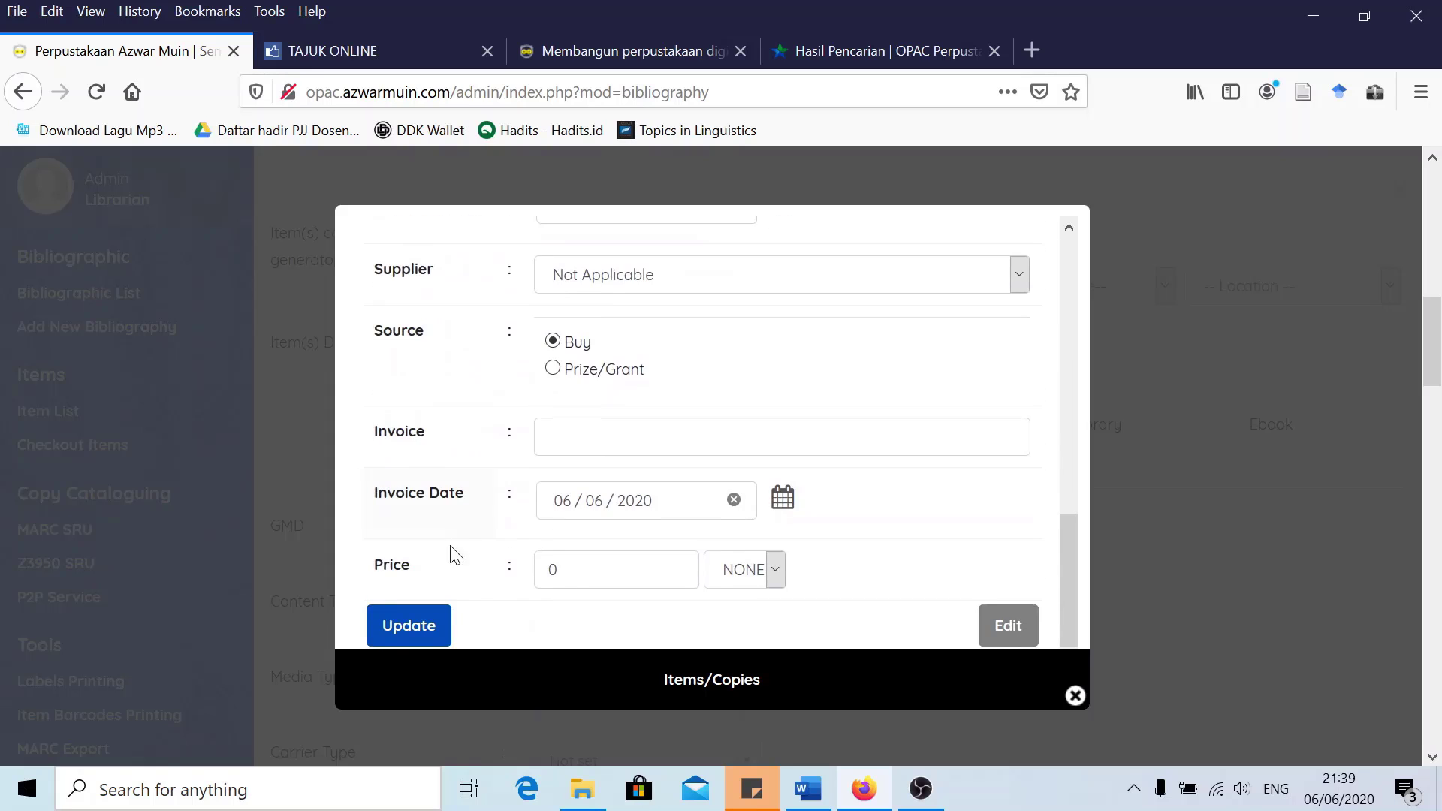
left_click(418, 508)
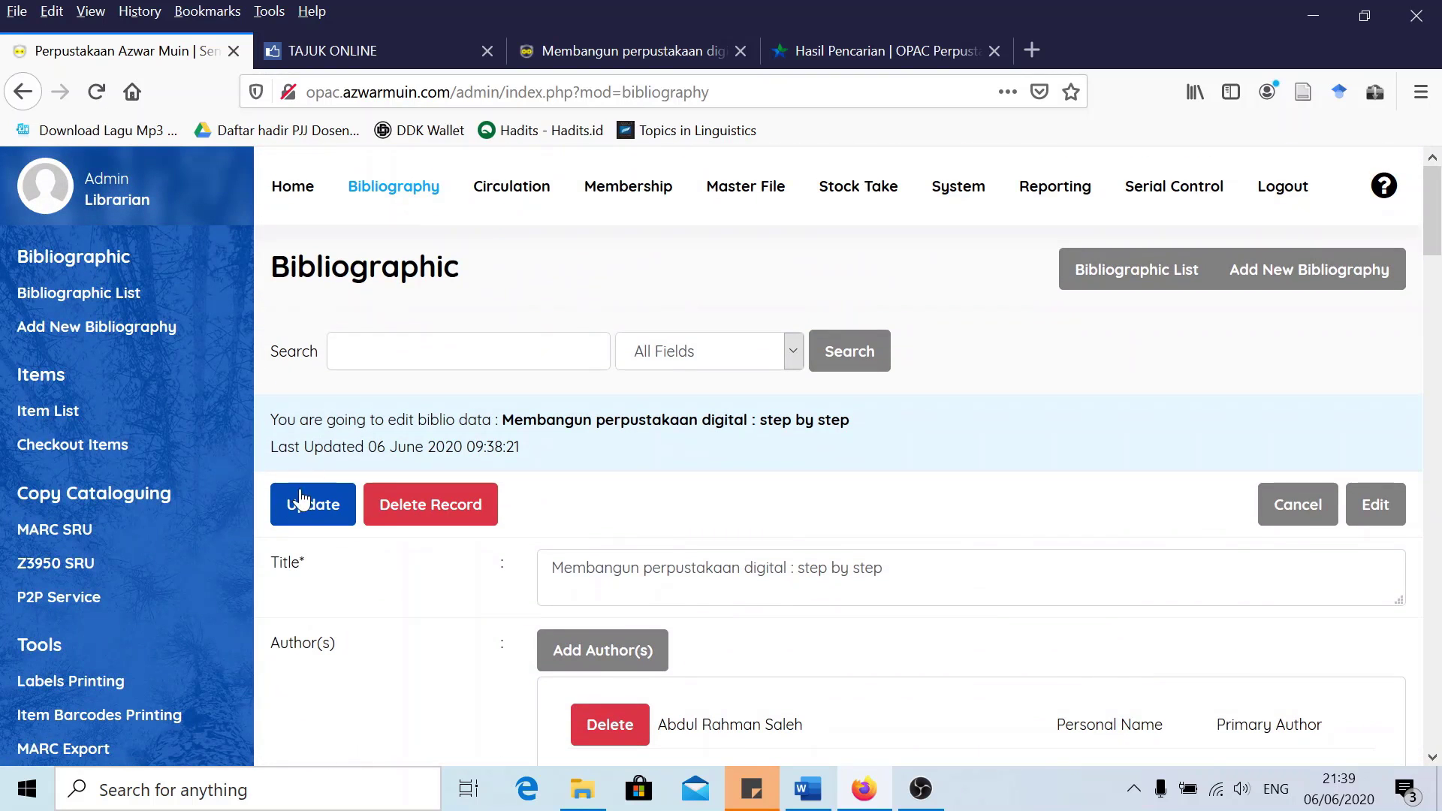
left_click(300, 499)
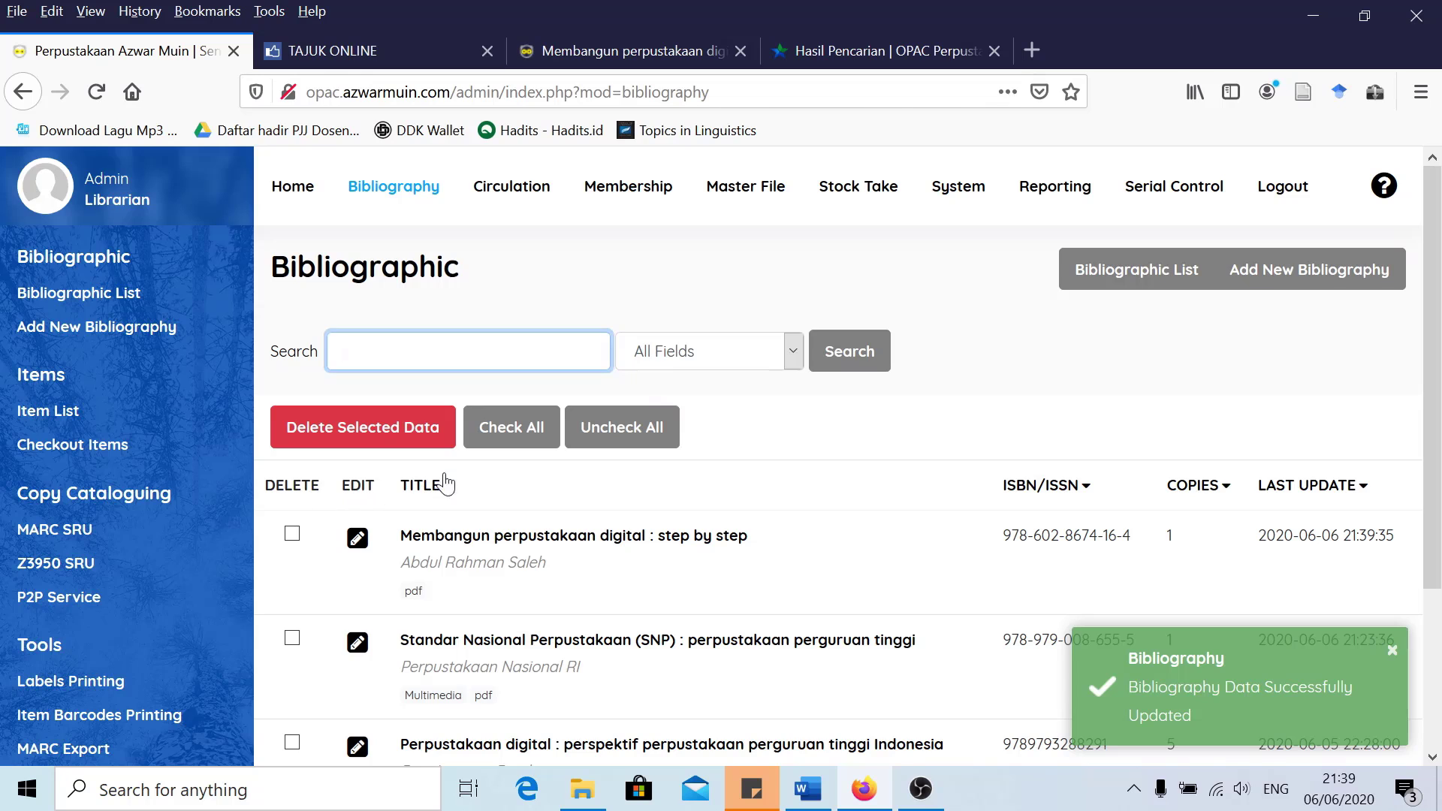
Reload the book's OPAC detail page and confirm availability shows My Library (Ebook)
left_click(589, 50)
left_click(488, 91)
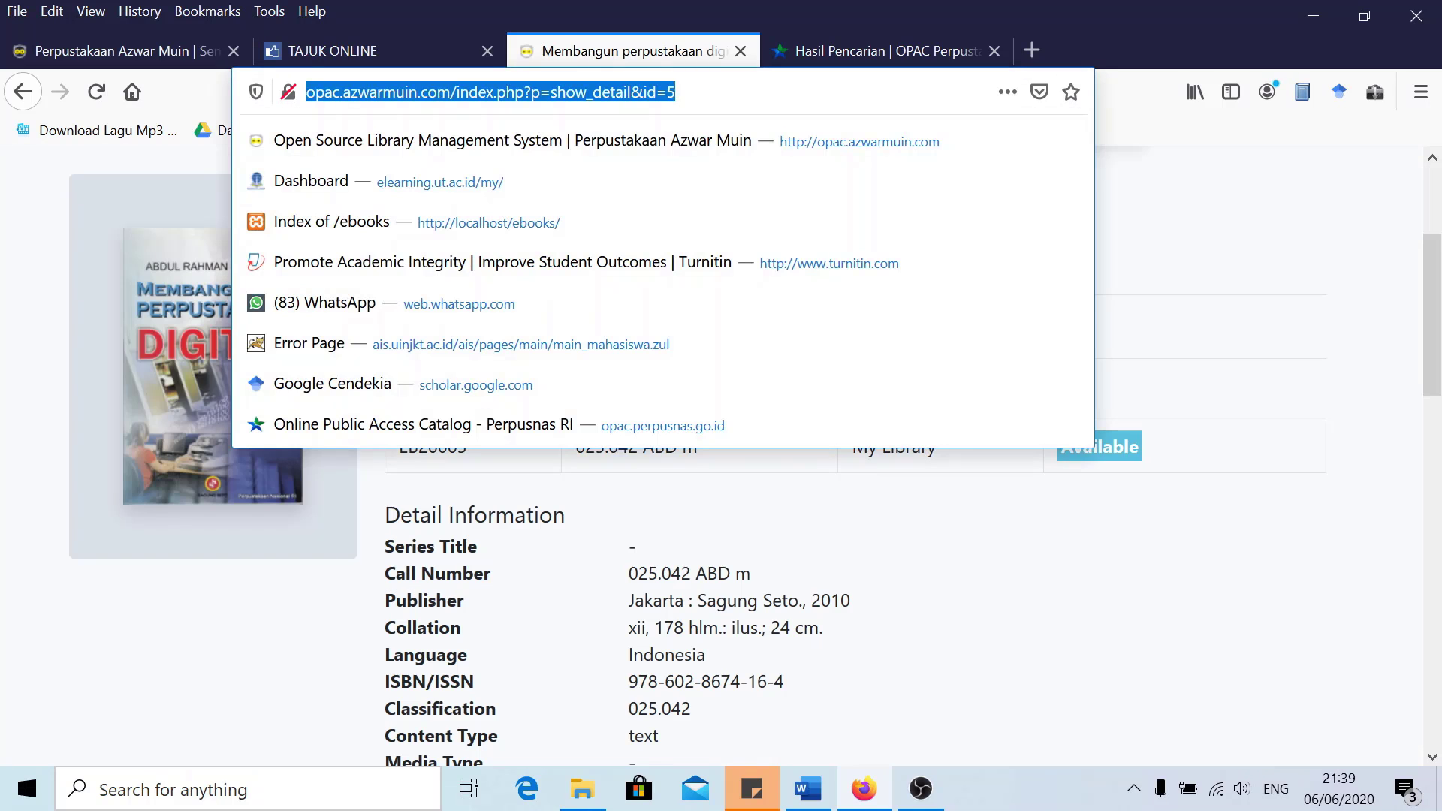
key("Return")
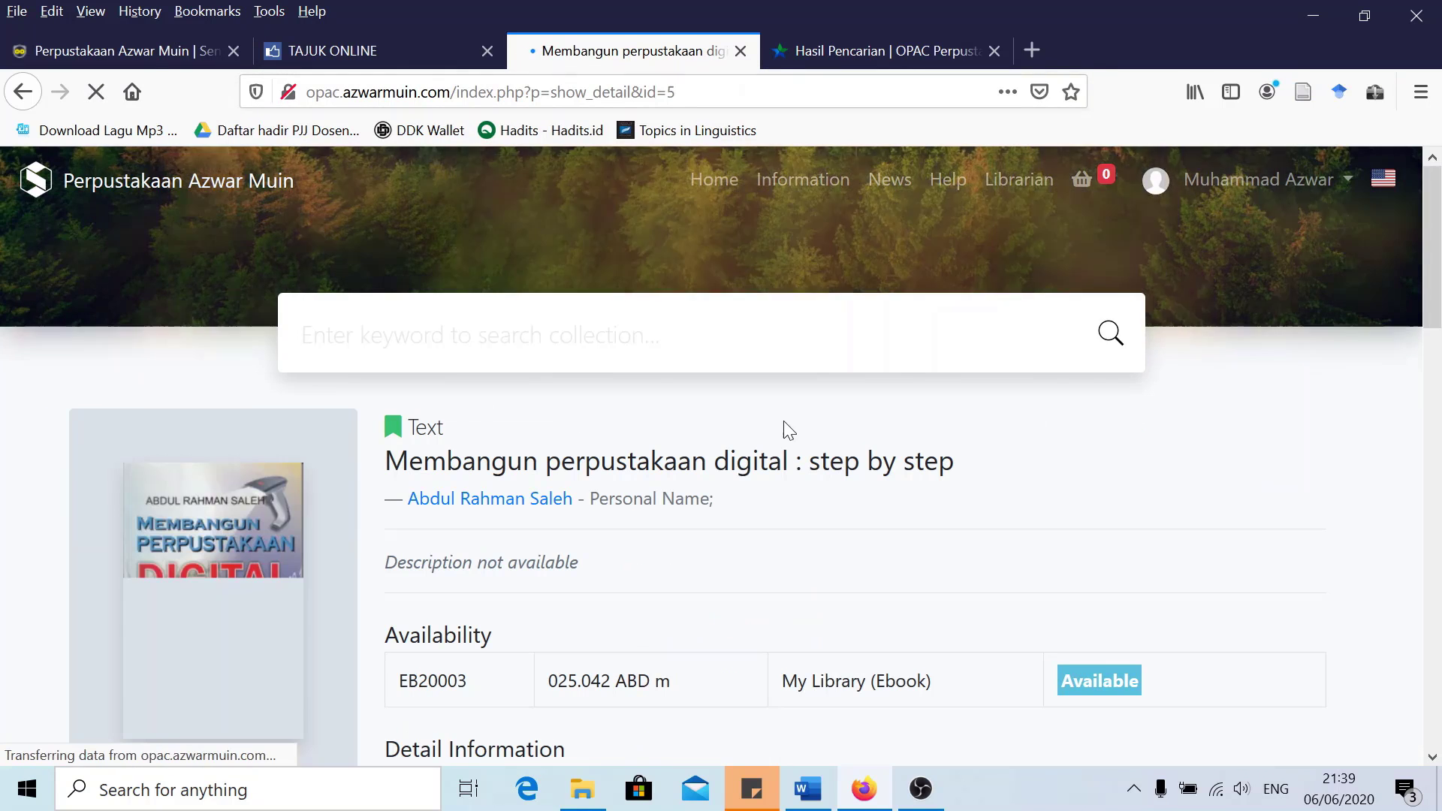
scroll(782, 424, "down", 5)
scroll(870, 425, "up", 3)
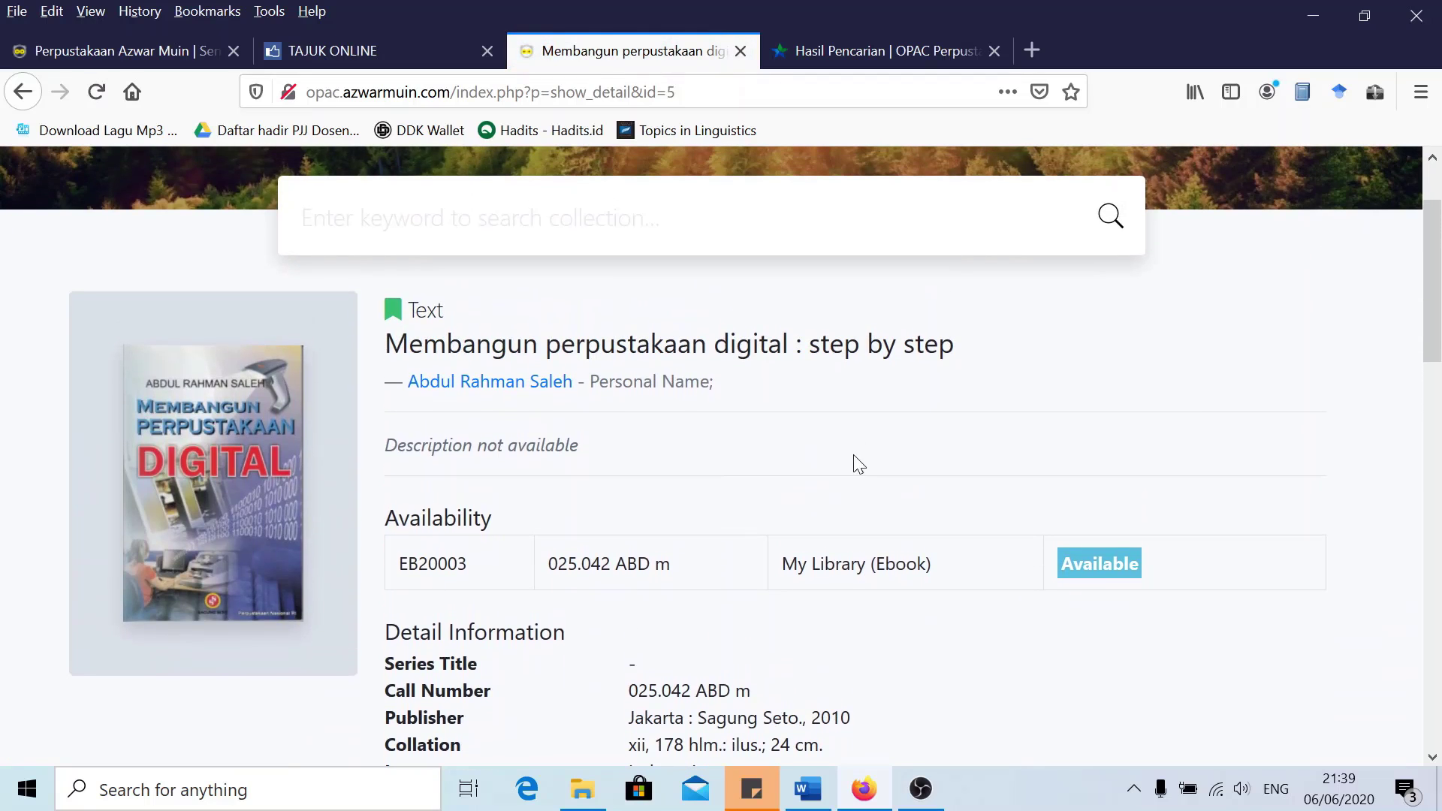
left_click_drag(875, 564, 926, 563)
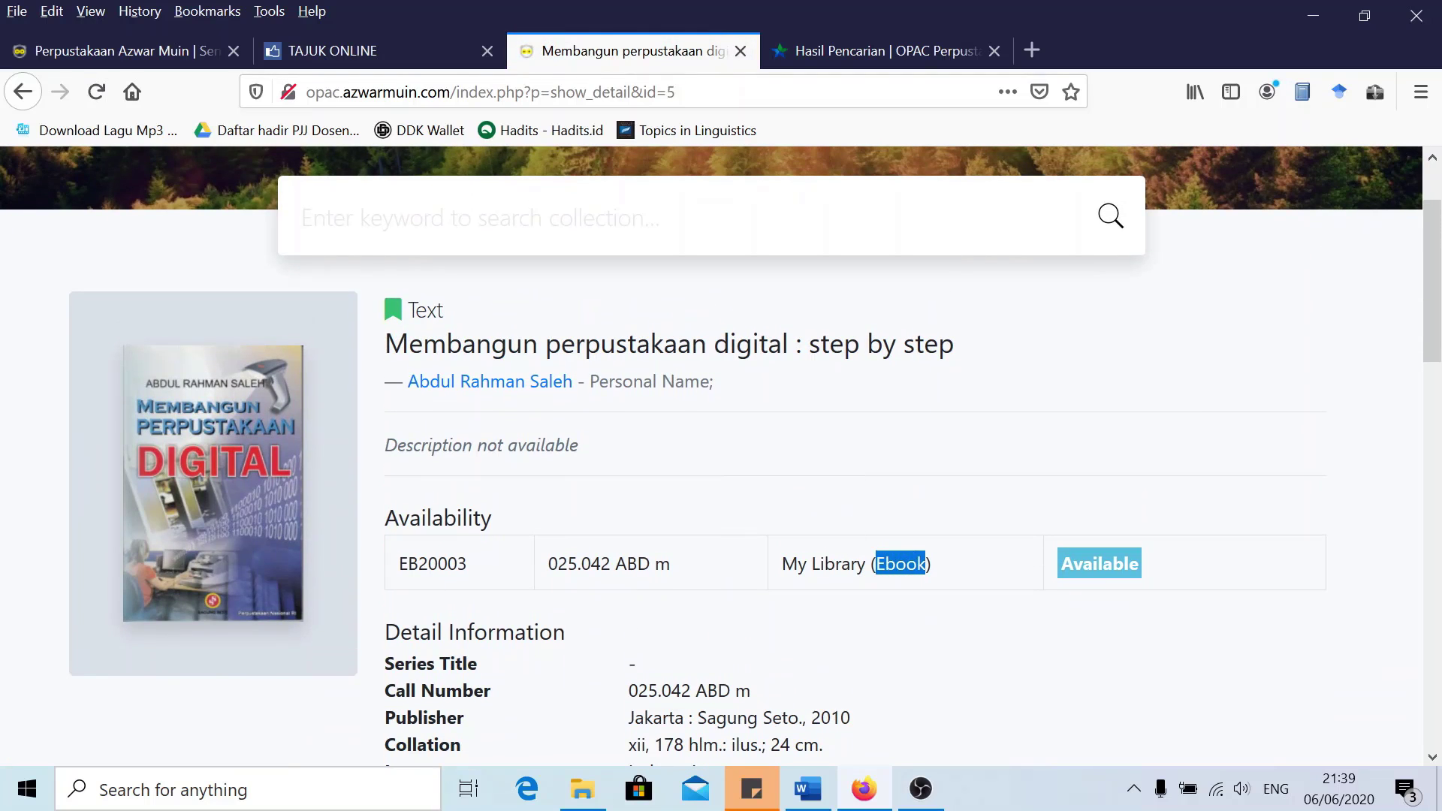
left_click(957, 569)
Scroll through the detail page down to the related titles and PDF file attachment
scroll(854, 587, "down", 3)
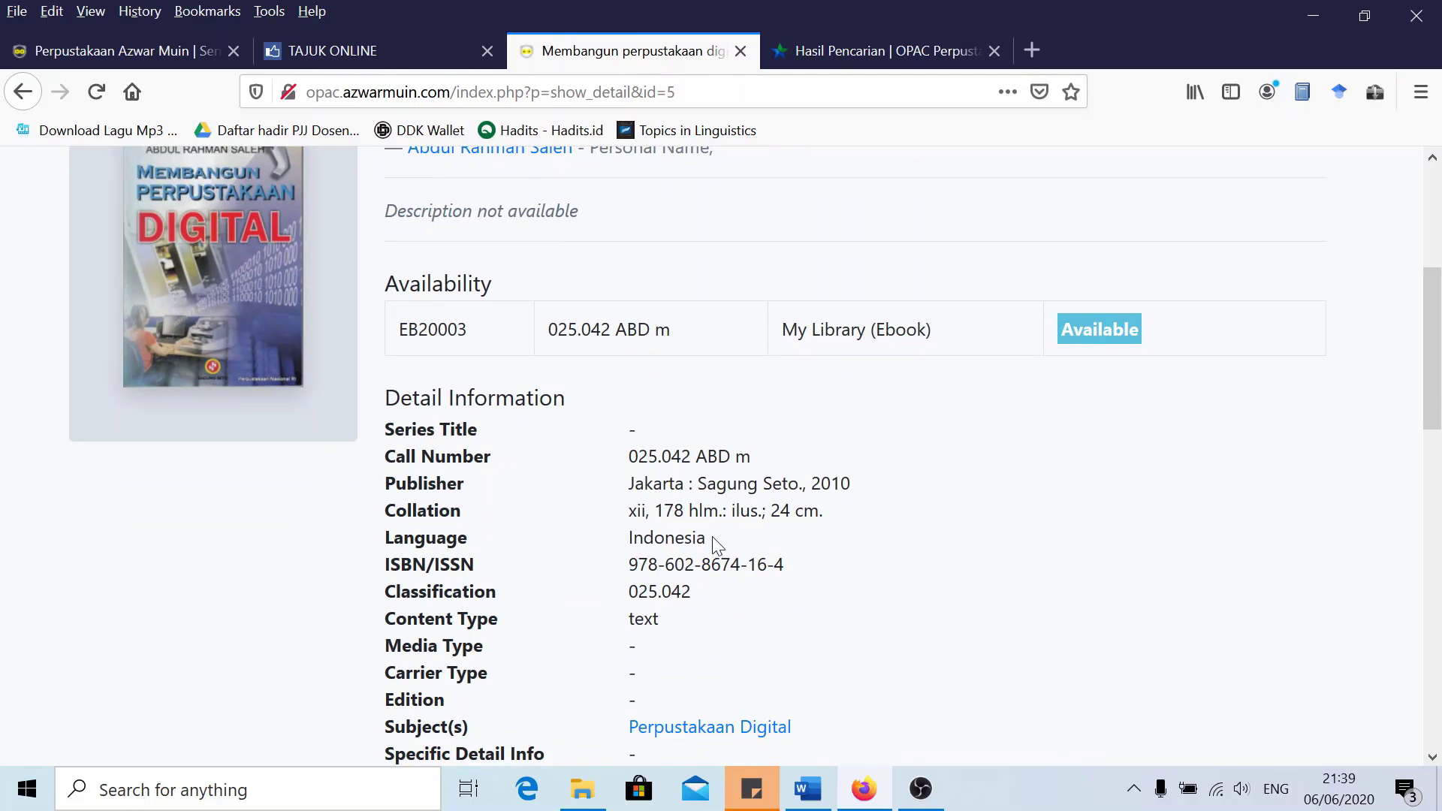
scroll(701, 521, "down", 2)
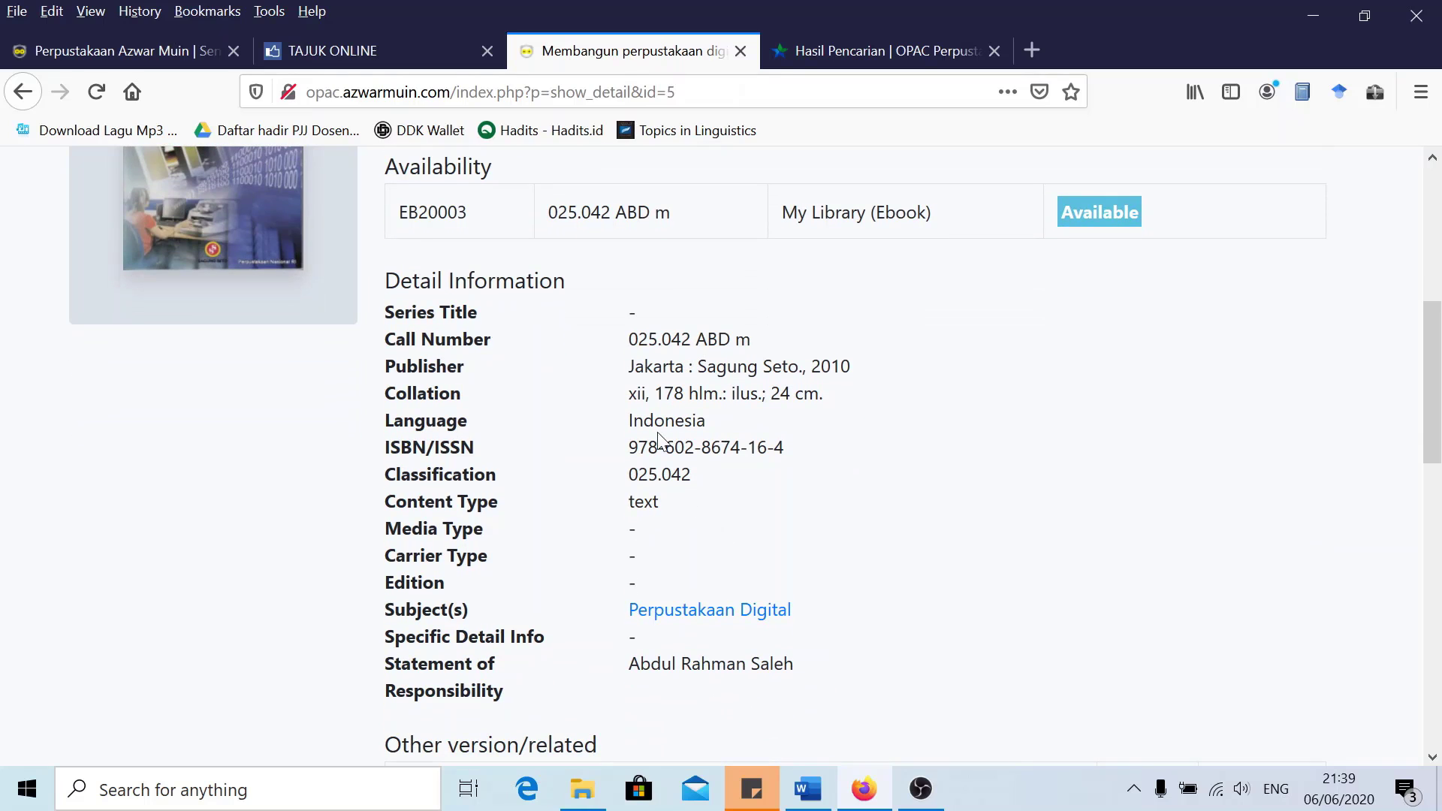
scroll(657, 469, "down", 2)
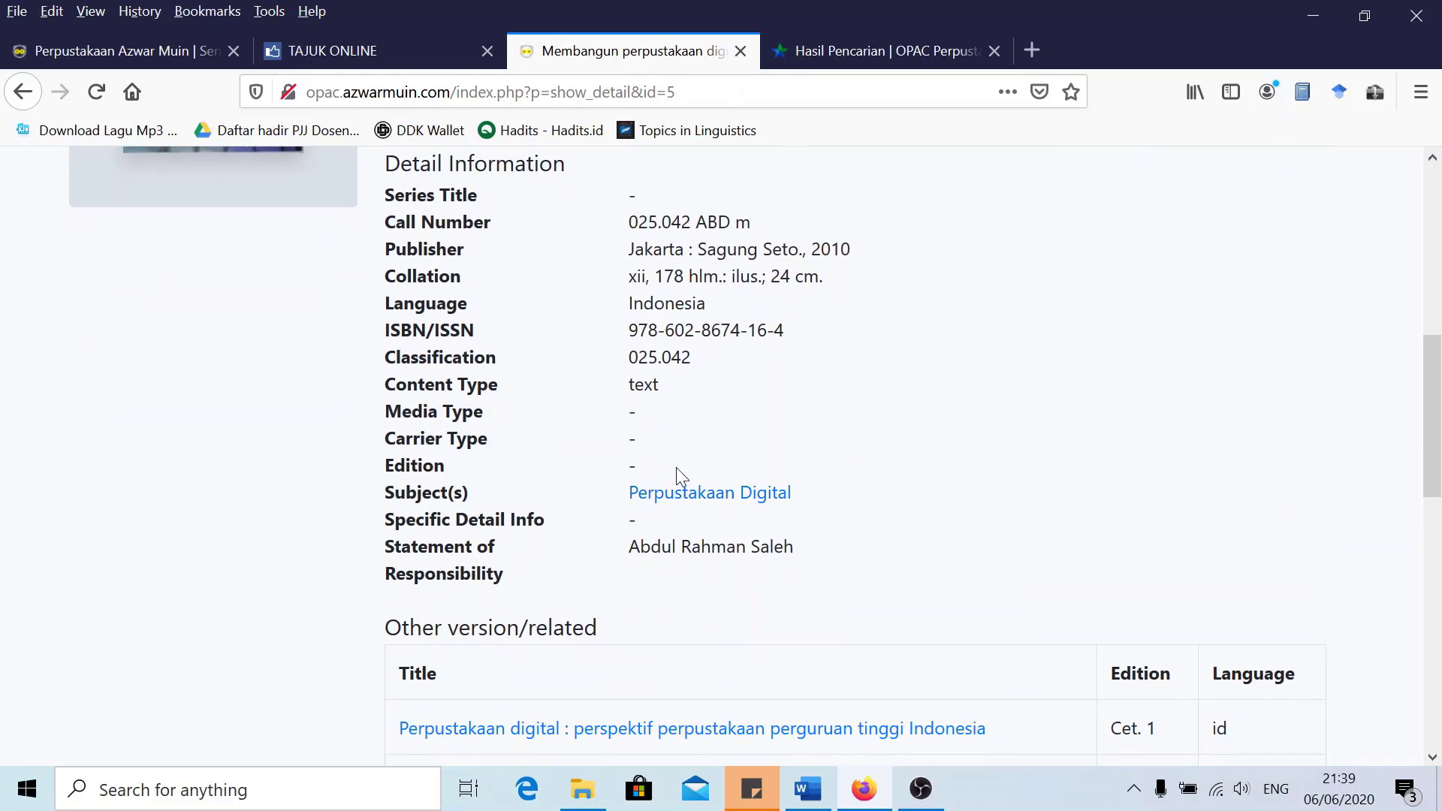
scroll(670, 548, "down", 1)
scroll(523, 539, "down", 2)
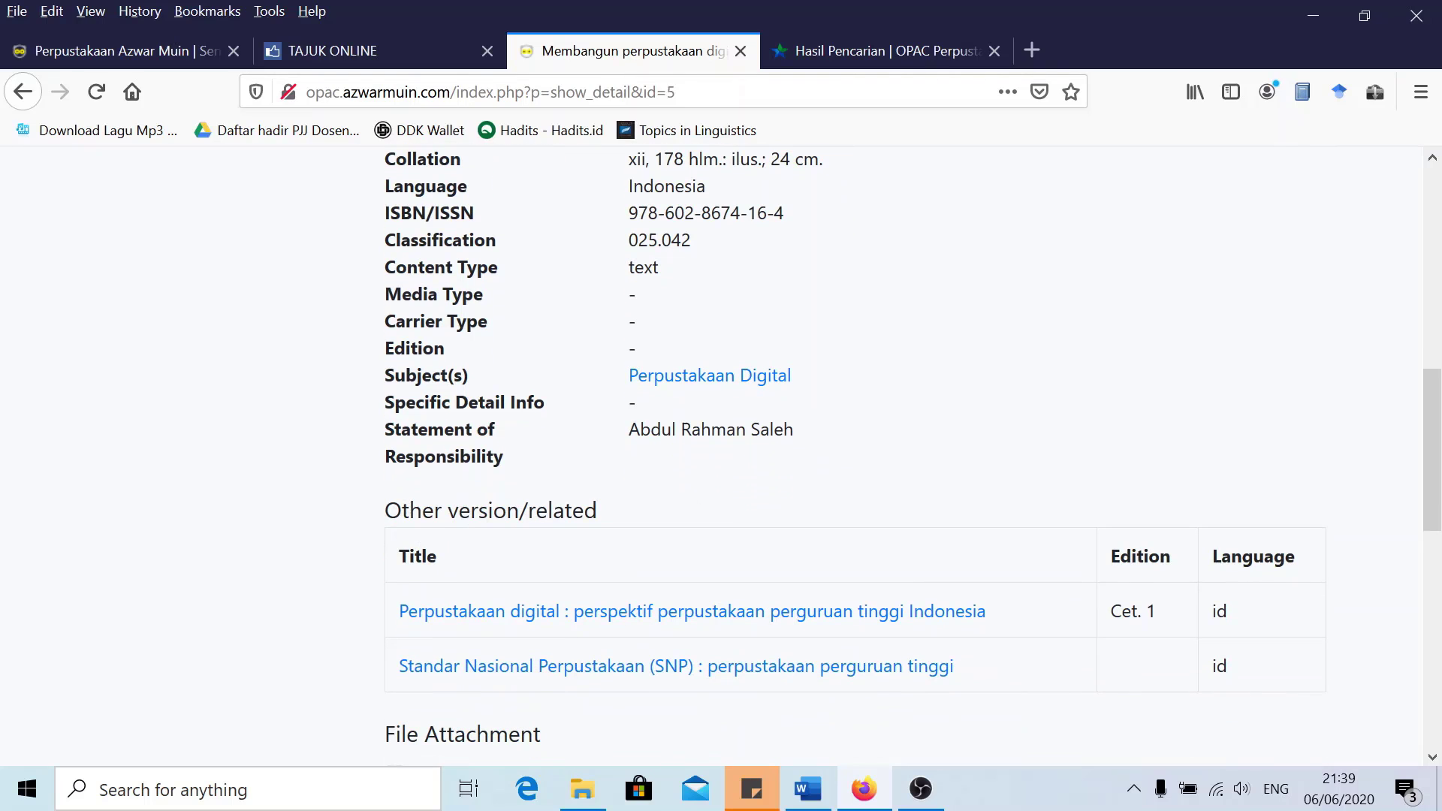
scroll(540, 502, "down", 2)
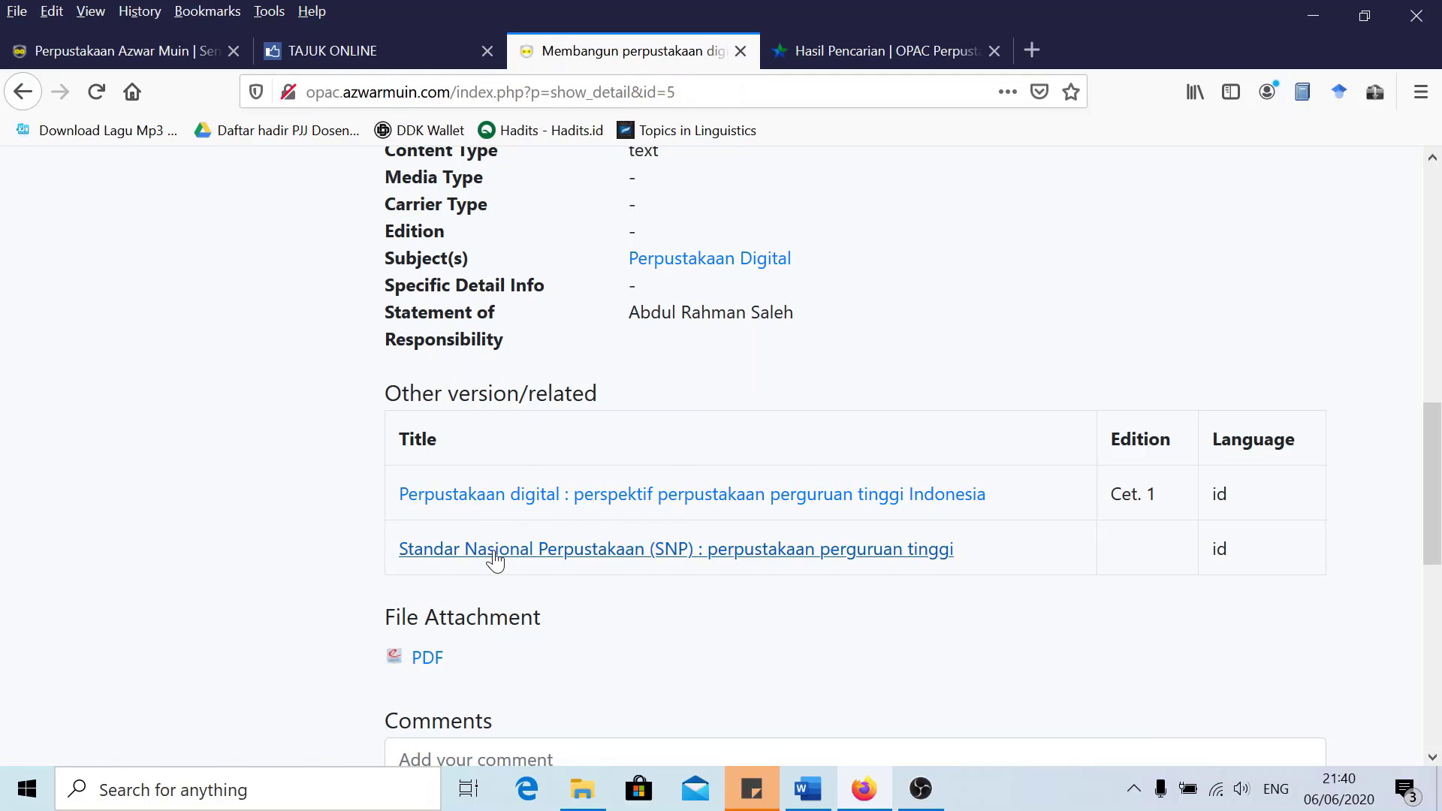
scroll(451, 567, "down", 1)
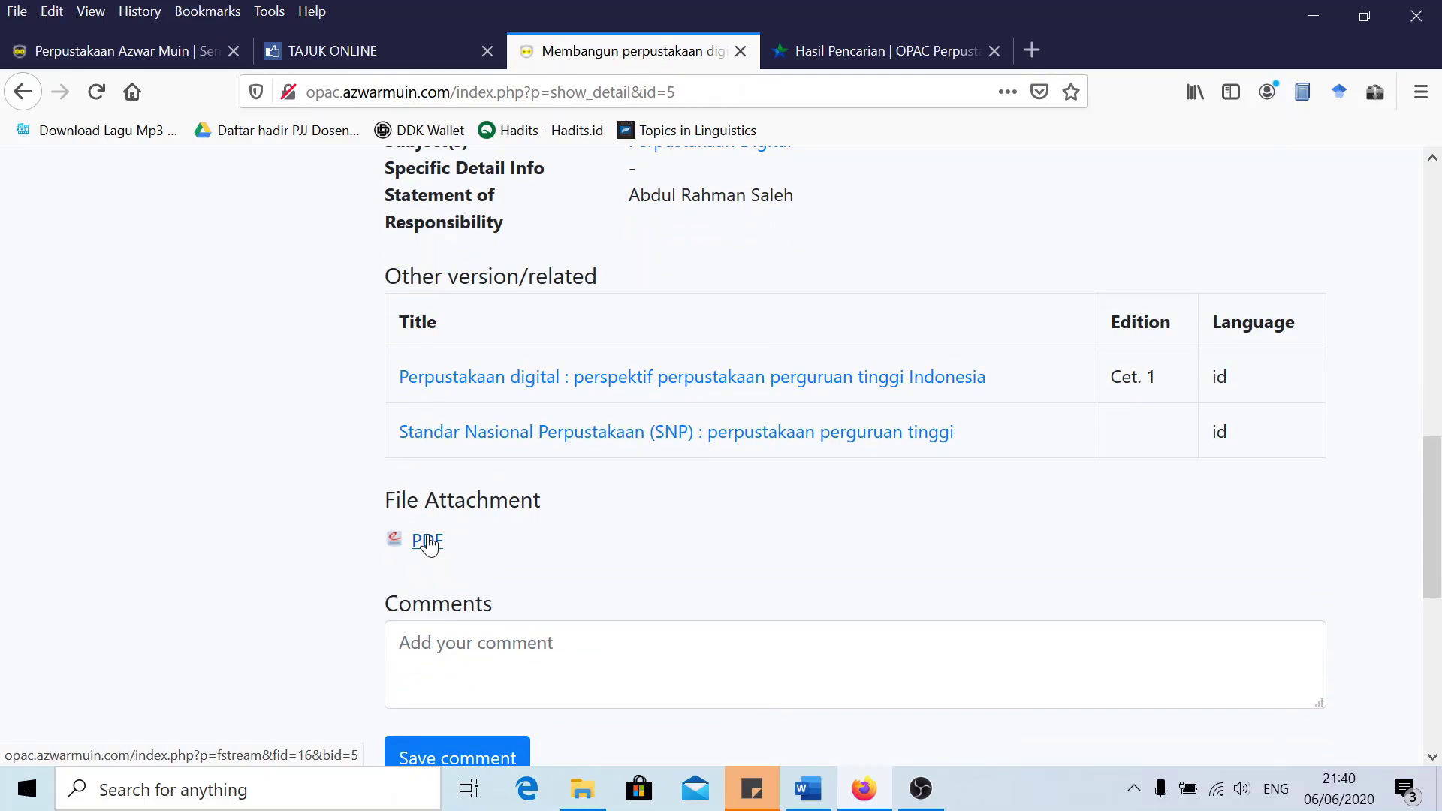
left_click(428, 541)
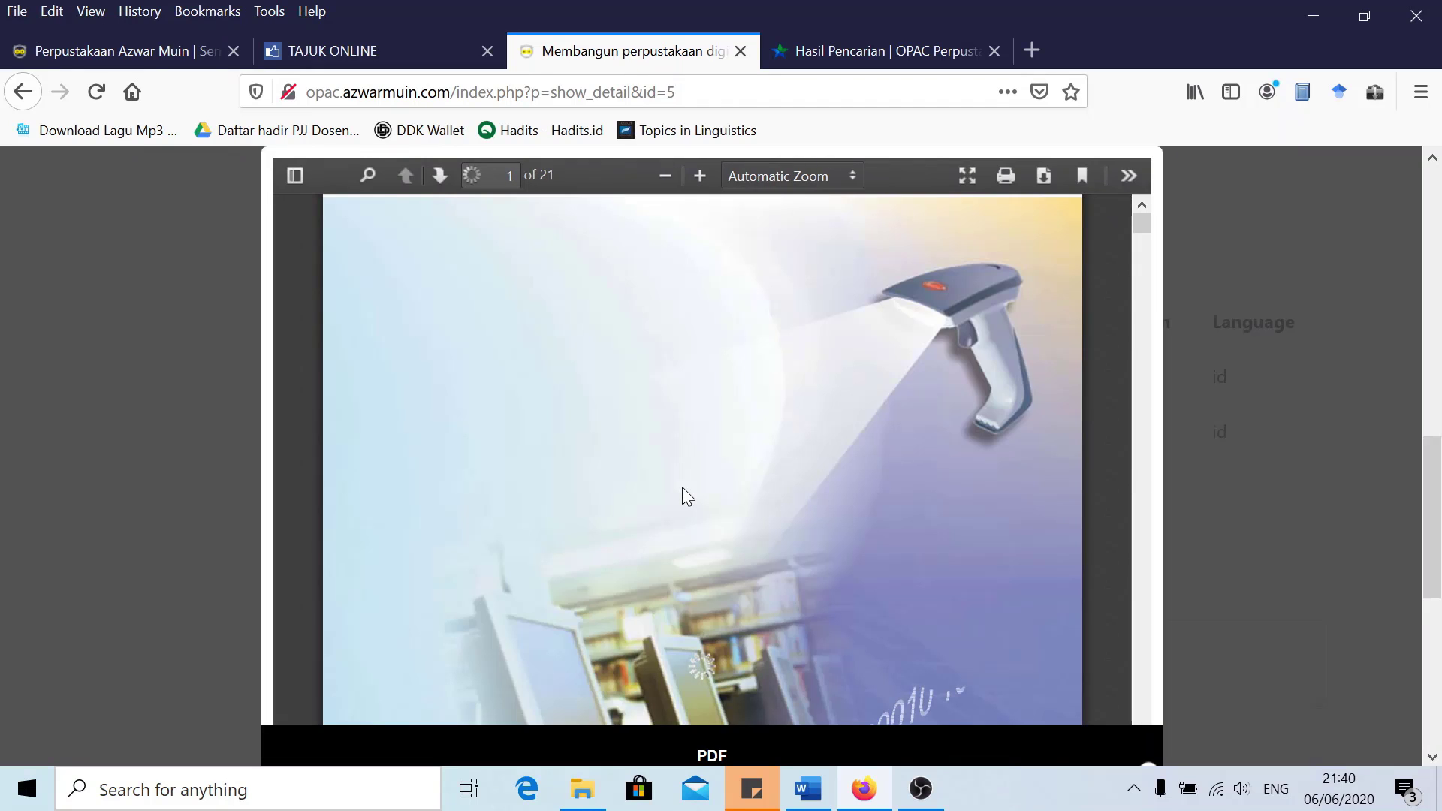
scroll(682, 487, "down", 2)
scroll(706, 419, "down", 3)
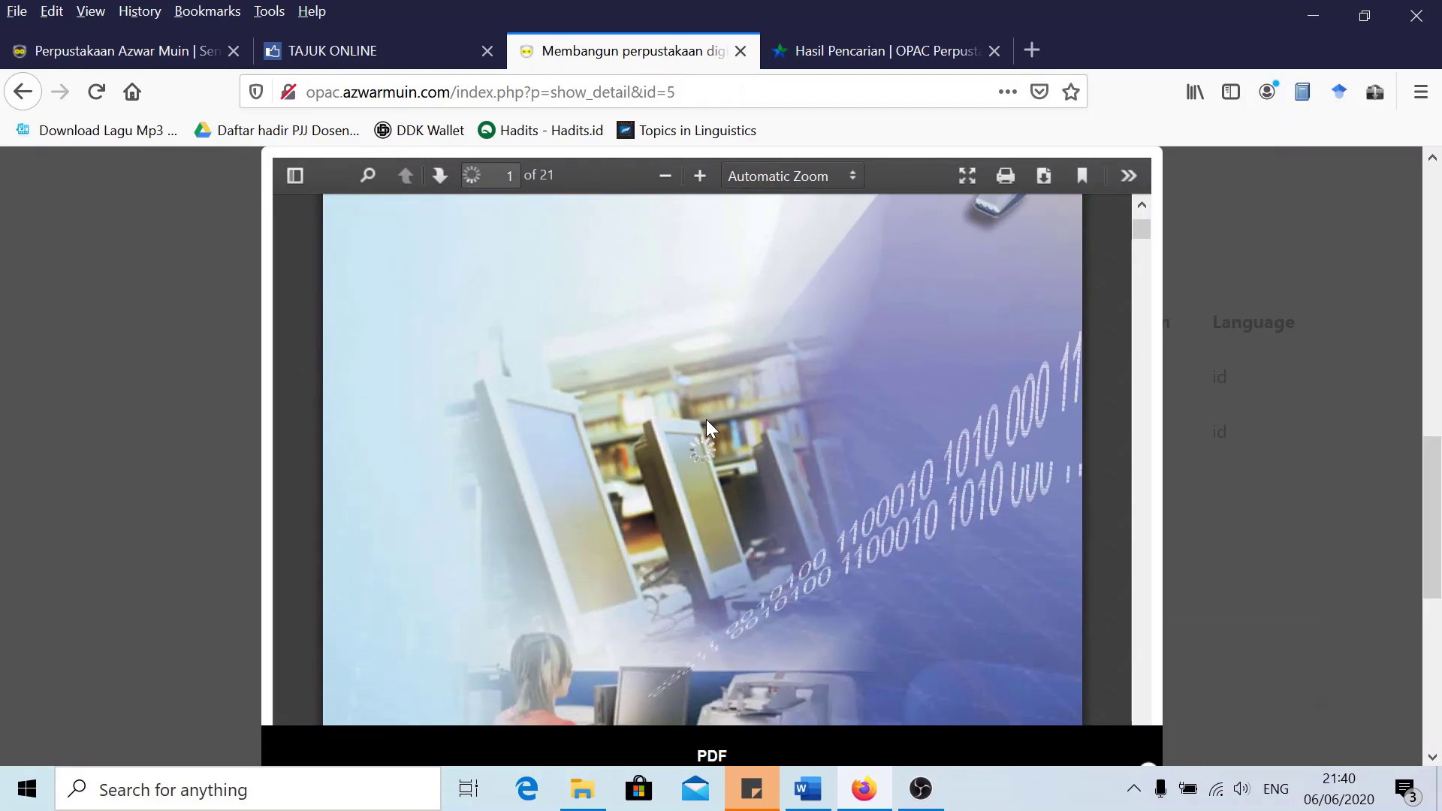
scroll(706, 419, "down", 10)
scroll(713, 421, "up", 12)
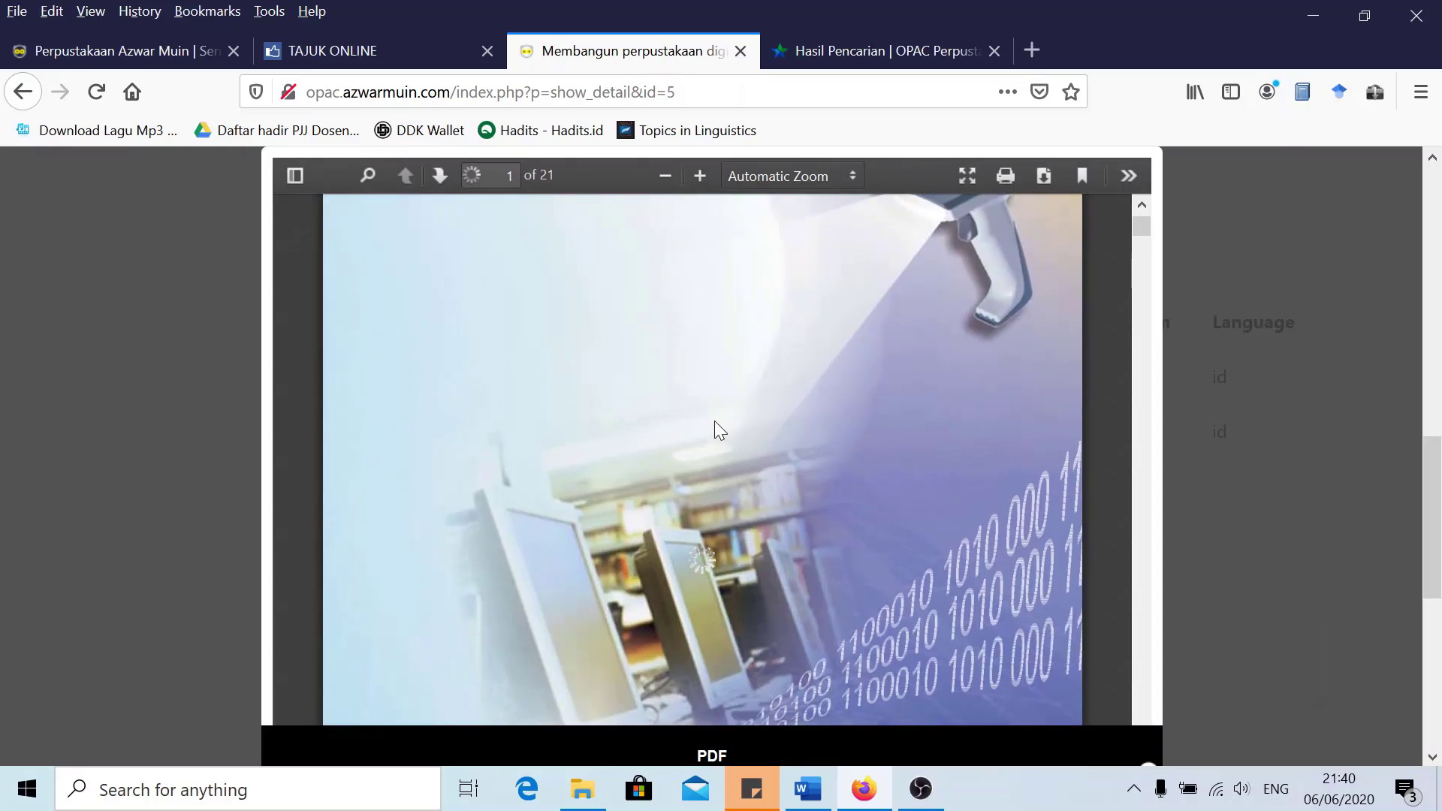
scroll(717, 409, "down", 10)
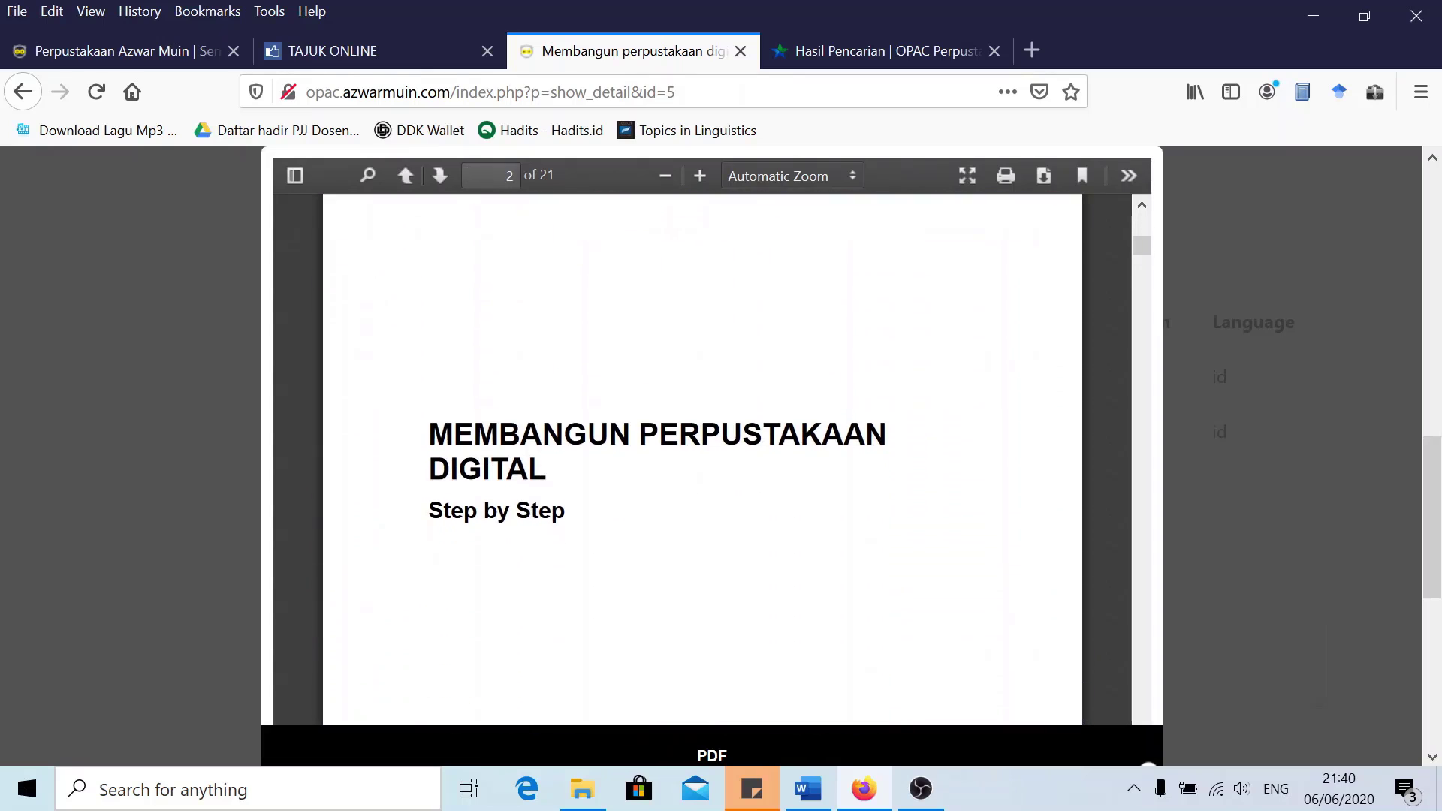
scroll(714, 409, "down", 15)
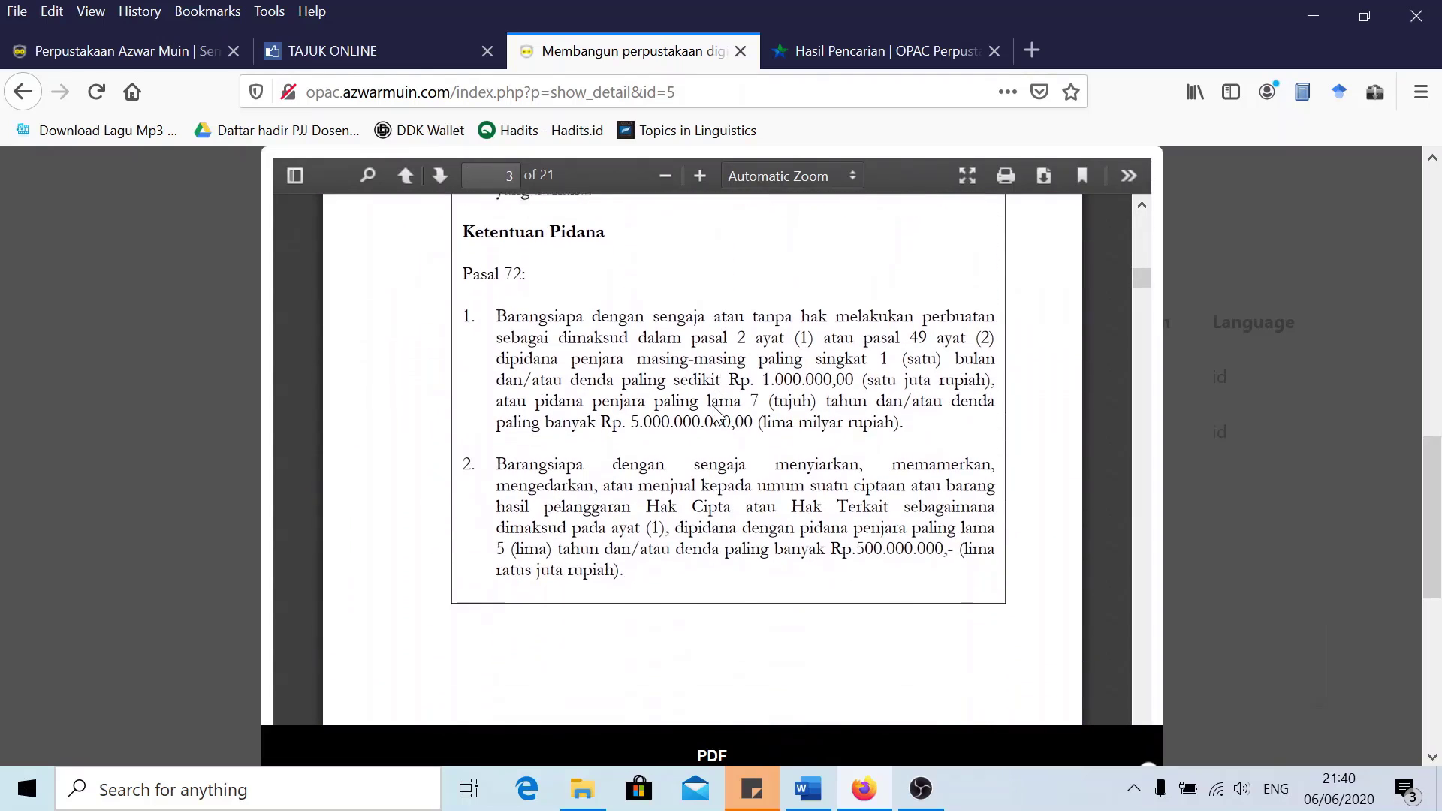
scroll(714, 412, "down", 6)
scroll(720, 413, "up", 12)
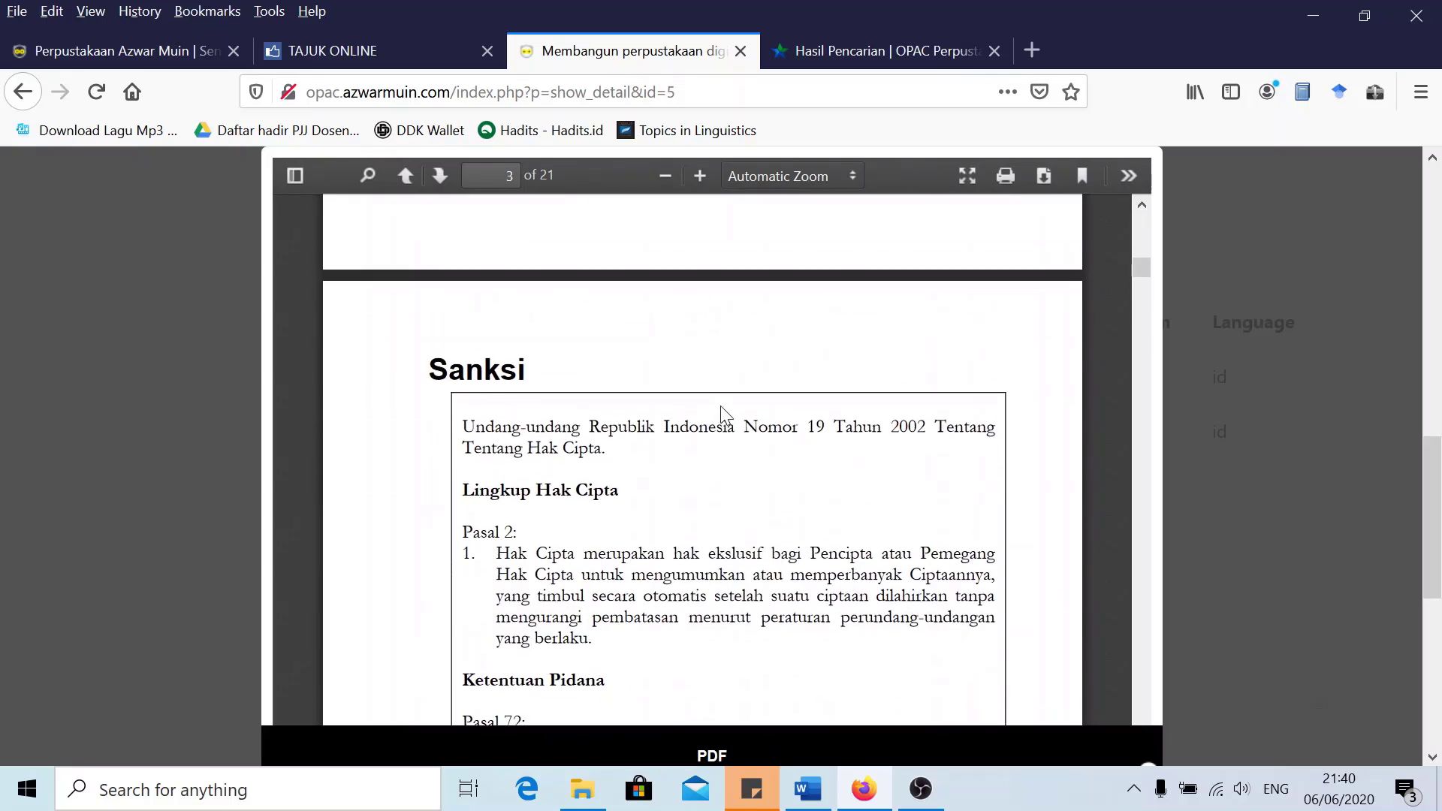
scroll(721, 413, "up", 20)
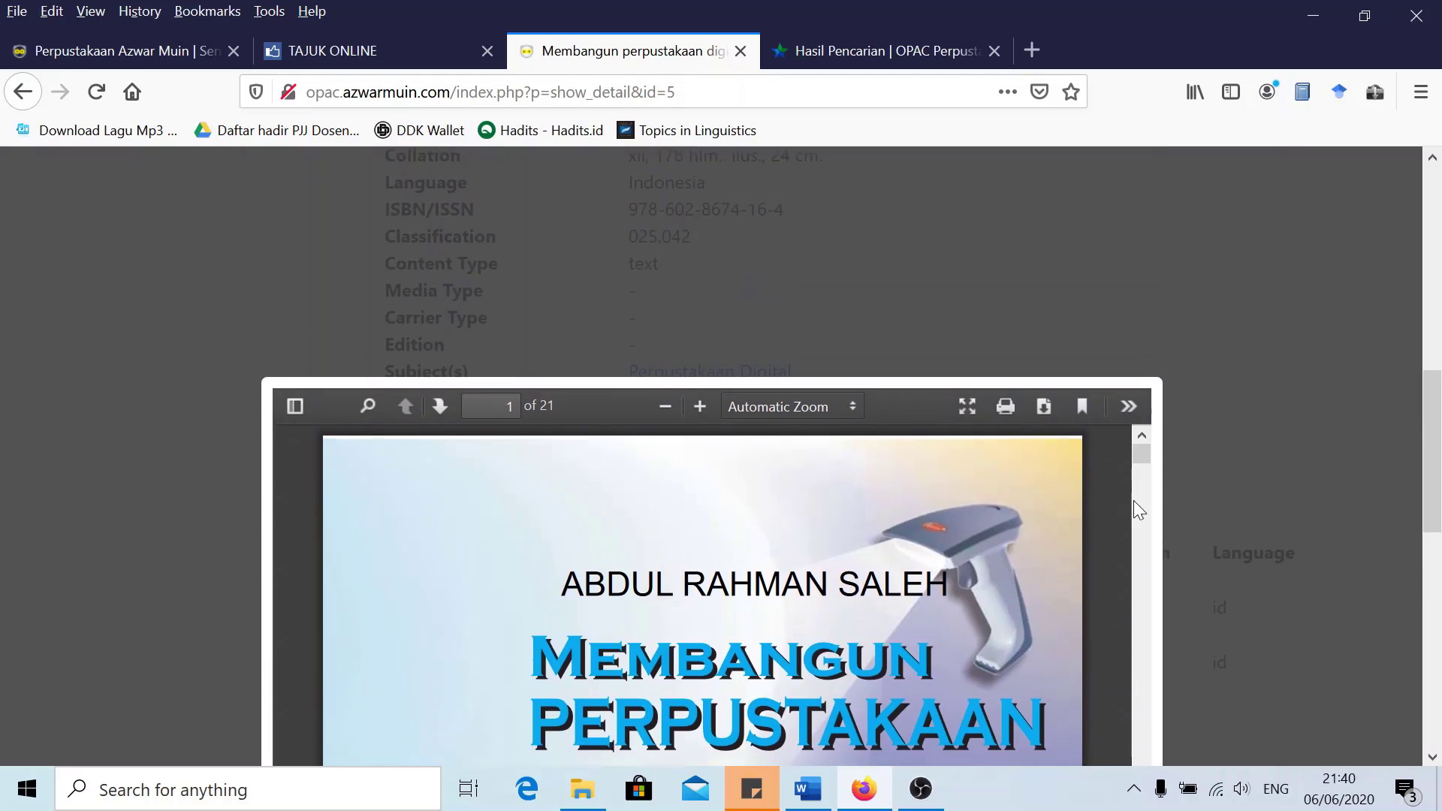
scroll(1133, 501, "down", 10)
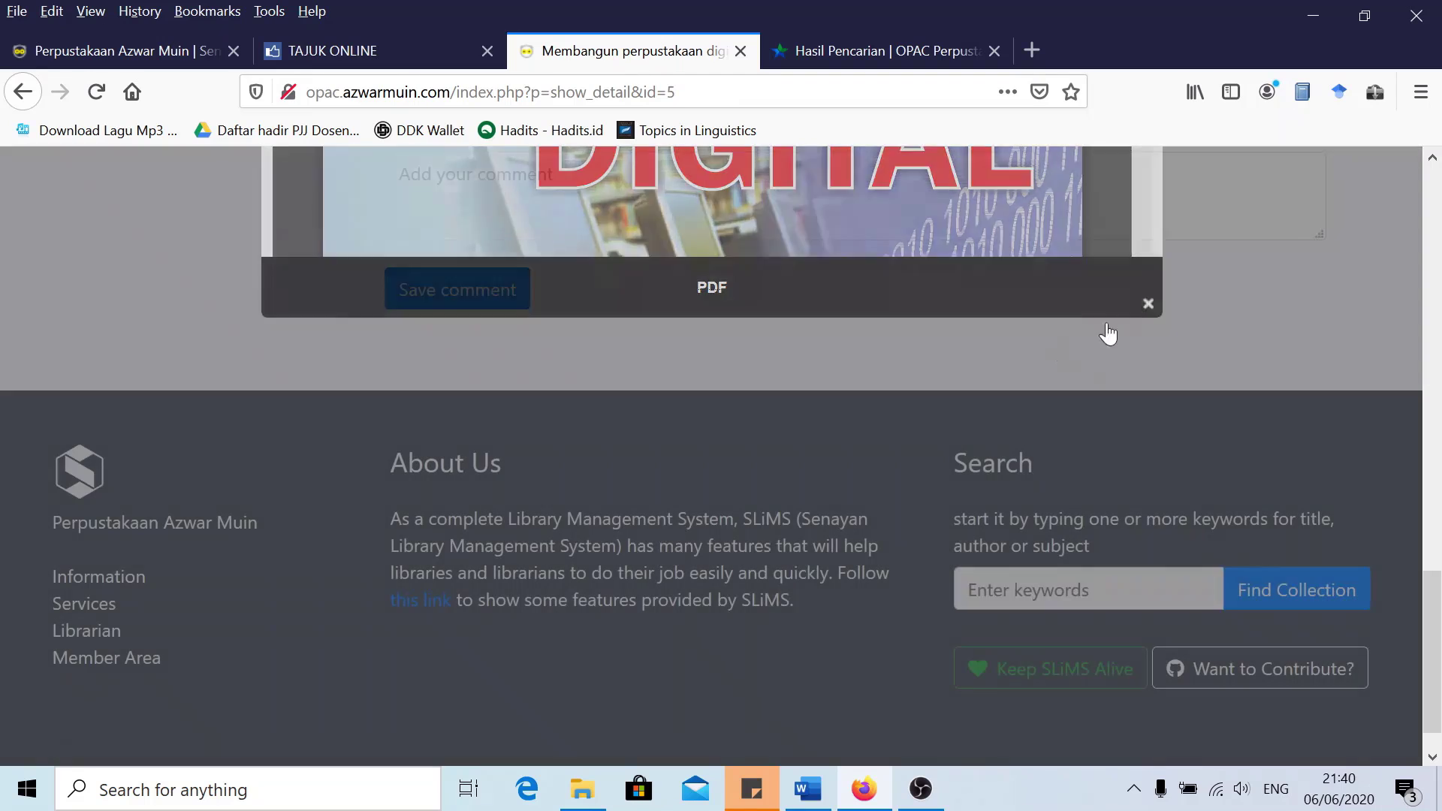
left_click(1108, 334)
scroll(772, 416, "up", 8)
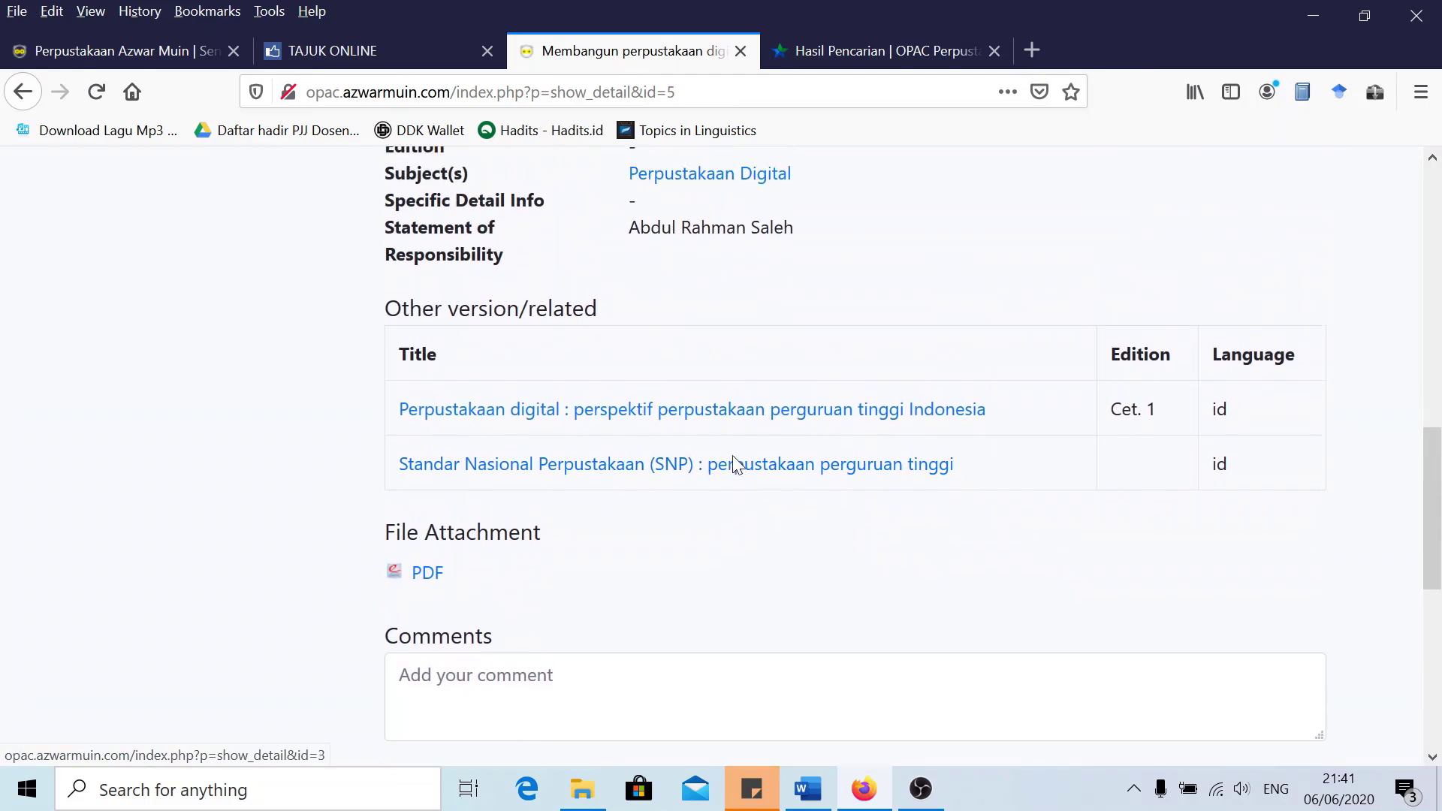
scroll(802, 482, "up", 10)
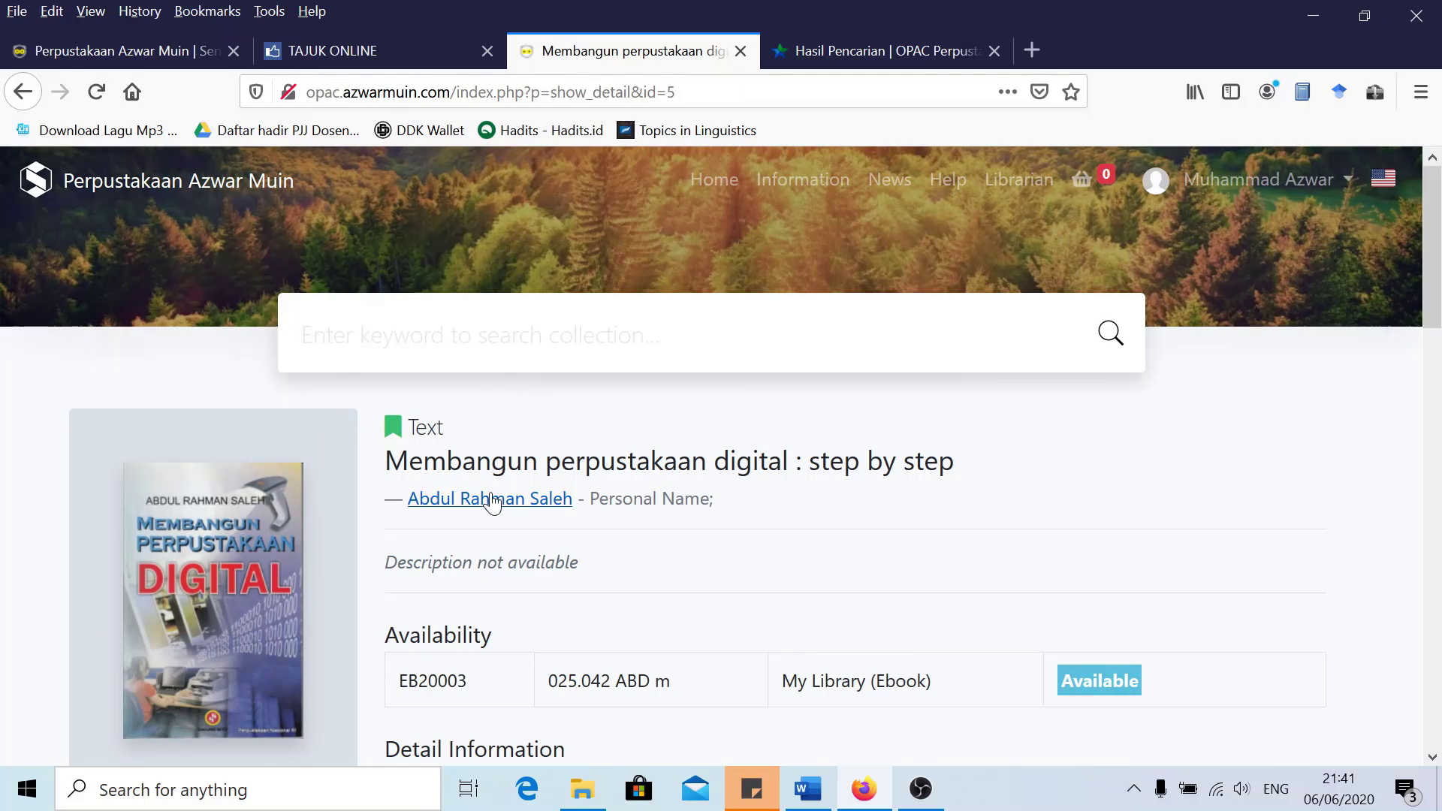
scroll(601, 495, "down", 3)
scroll(667, 493, "up", 2)
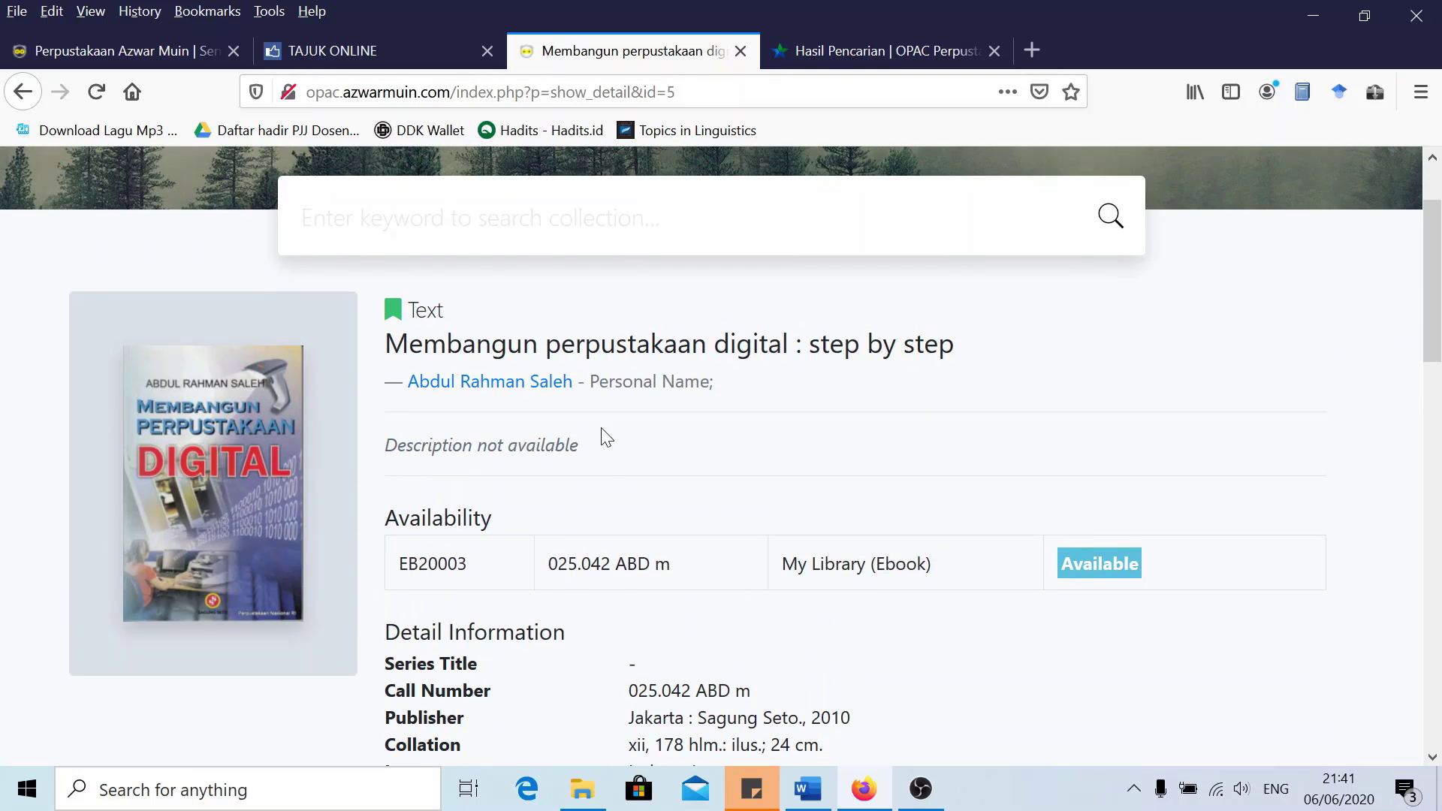
Return to the 'Perpustakaan Azwar Muin' admin tab showing the Bibliographic list
left_click(135, 60)
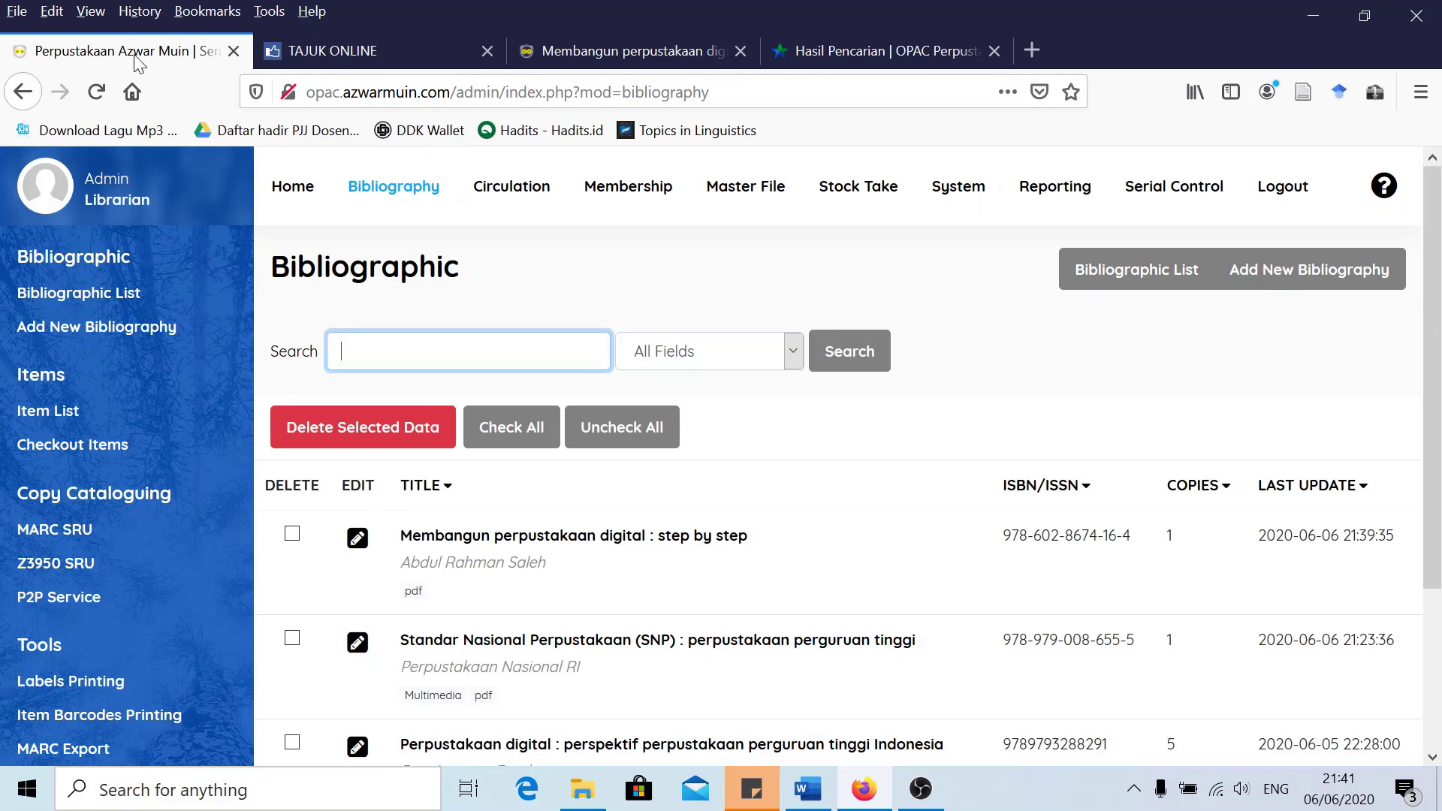
left_click(51, 539)
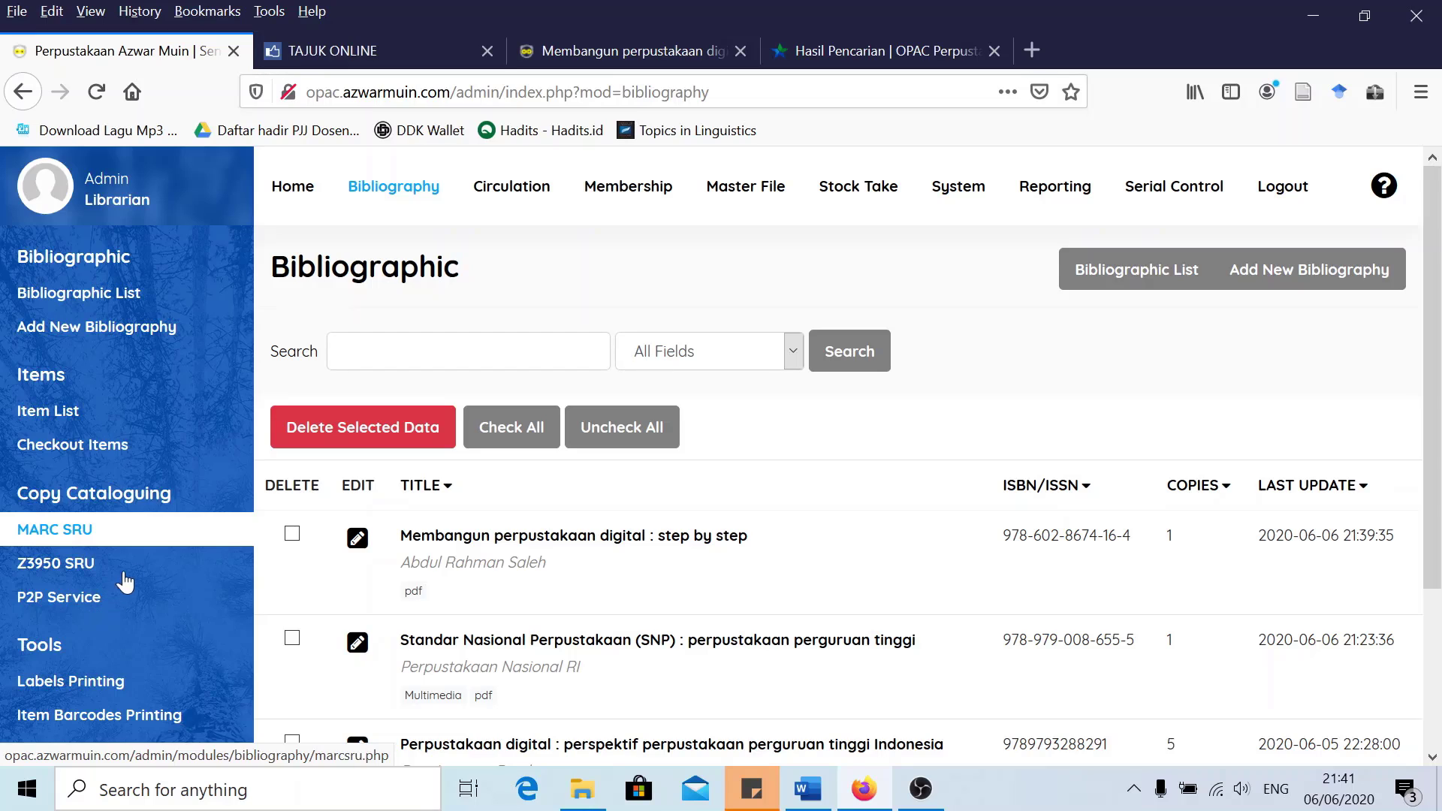
Open the P2P Service search via MARC SRU and review the server list, keeping SLiMS Library
left_click(223, 536)
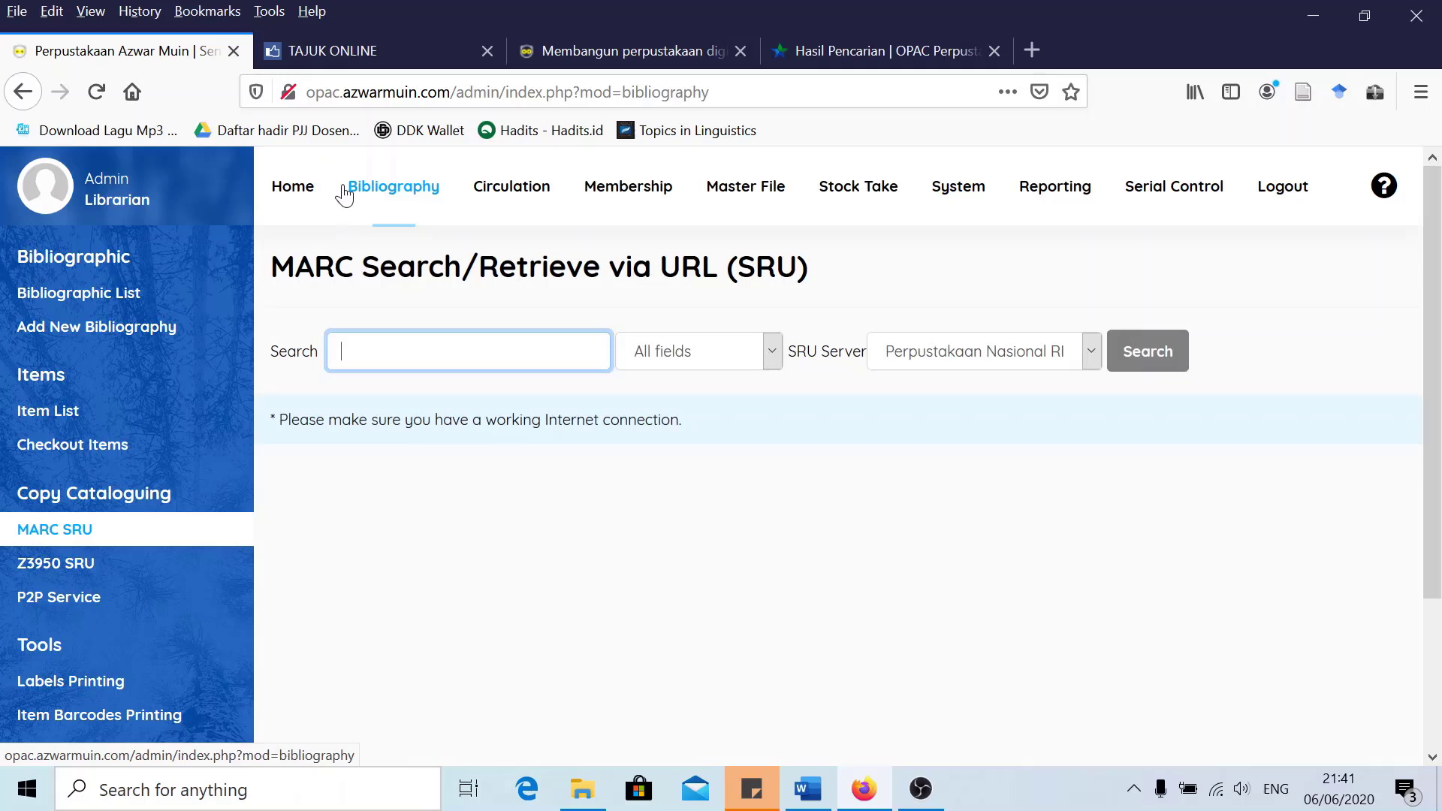
left_click(54, 606)
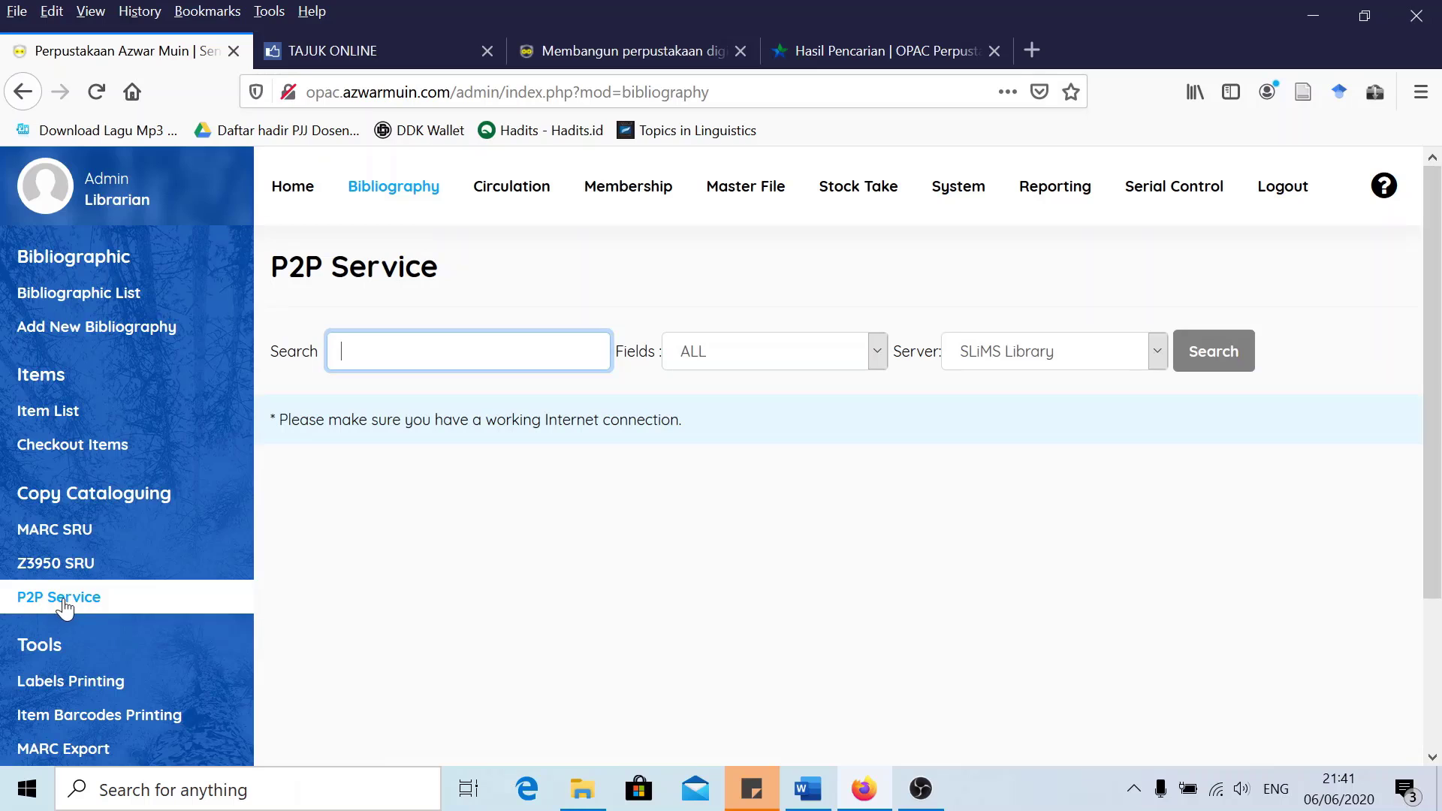
left_click(999, 347)
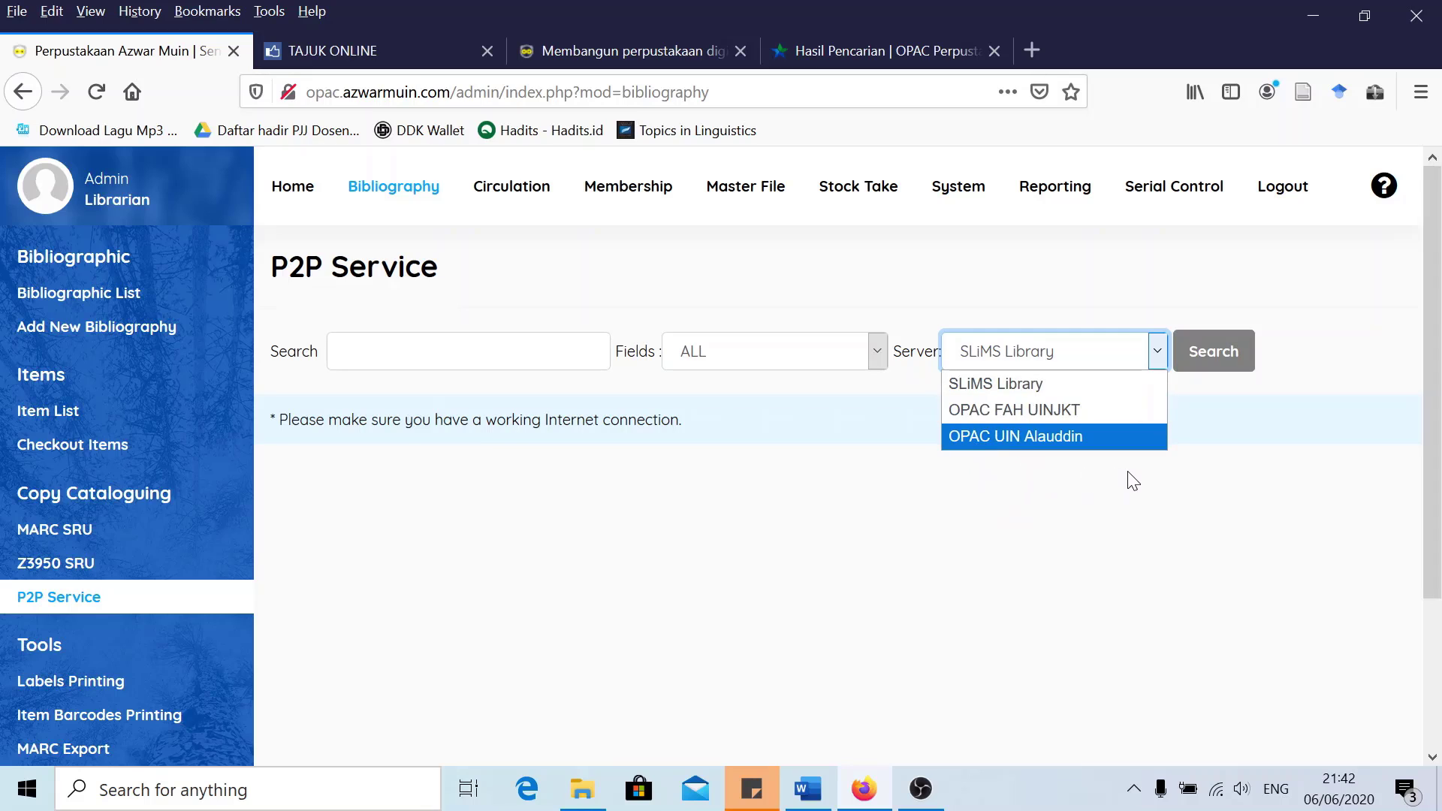
left_click(952, 353)
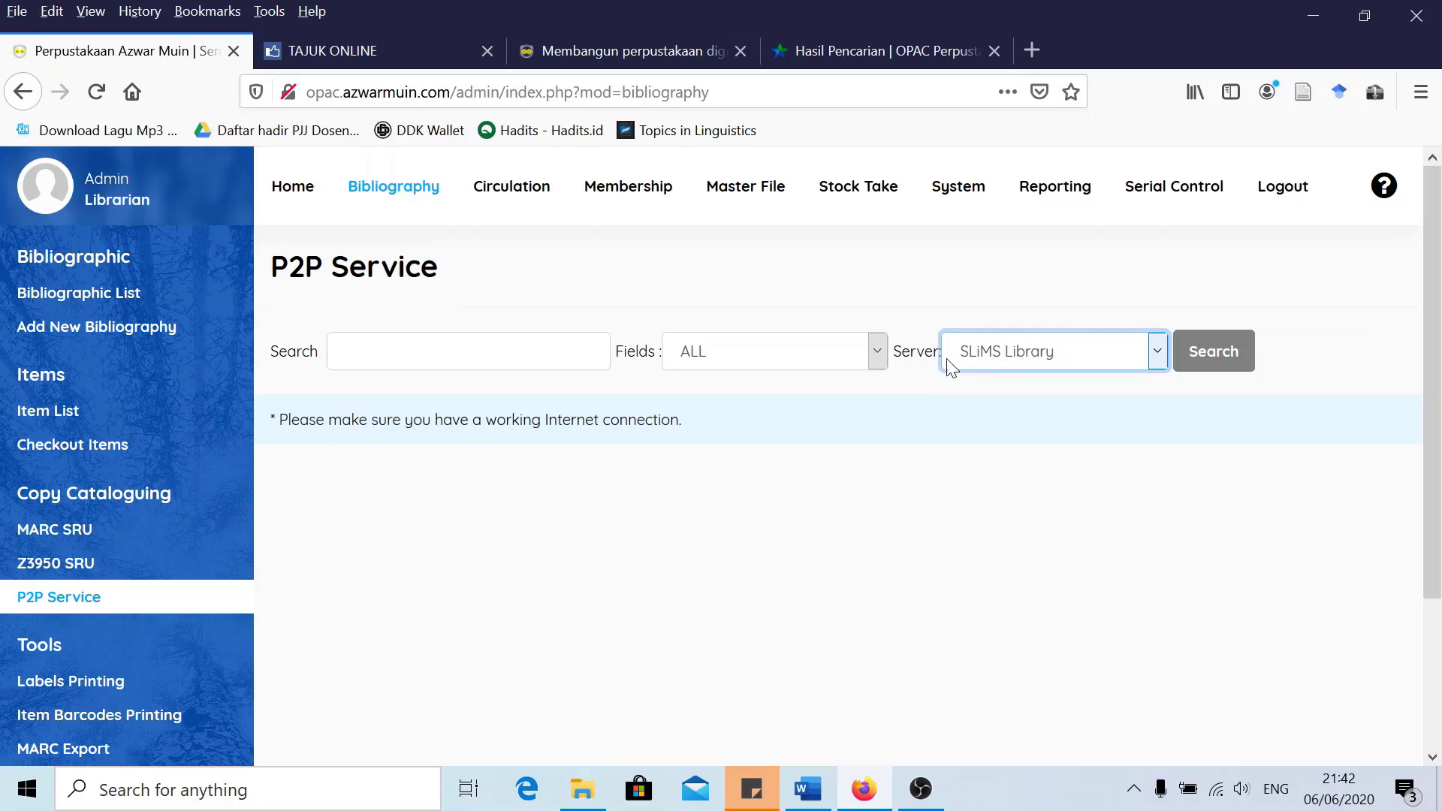
Go to the Master File section, showing the GMD list
scroll(193, 485, "down", 3)
scroll(193, 475, "down", 1)
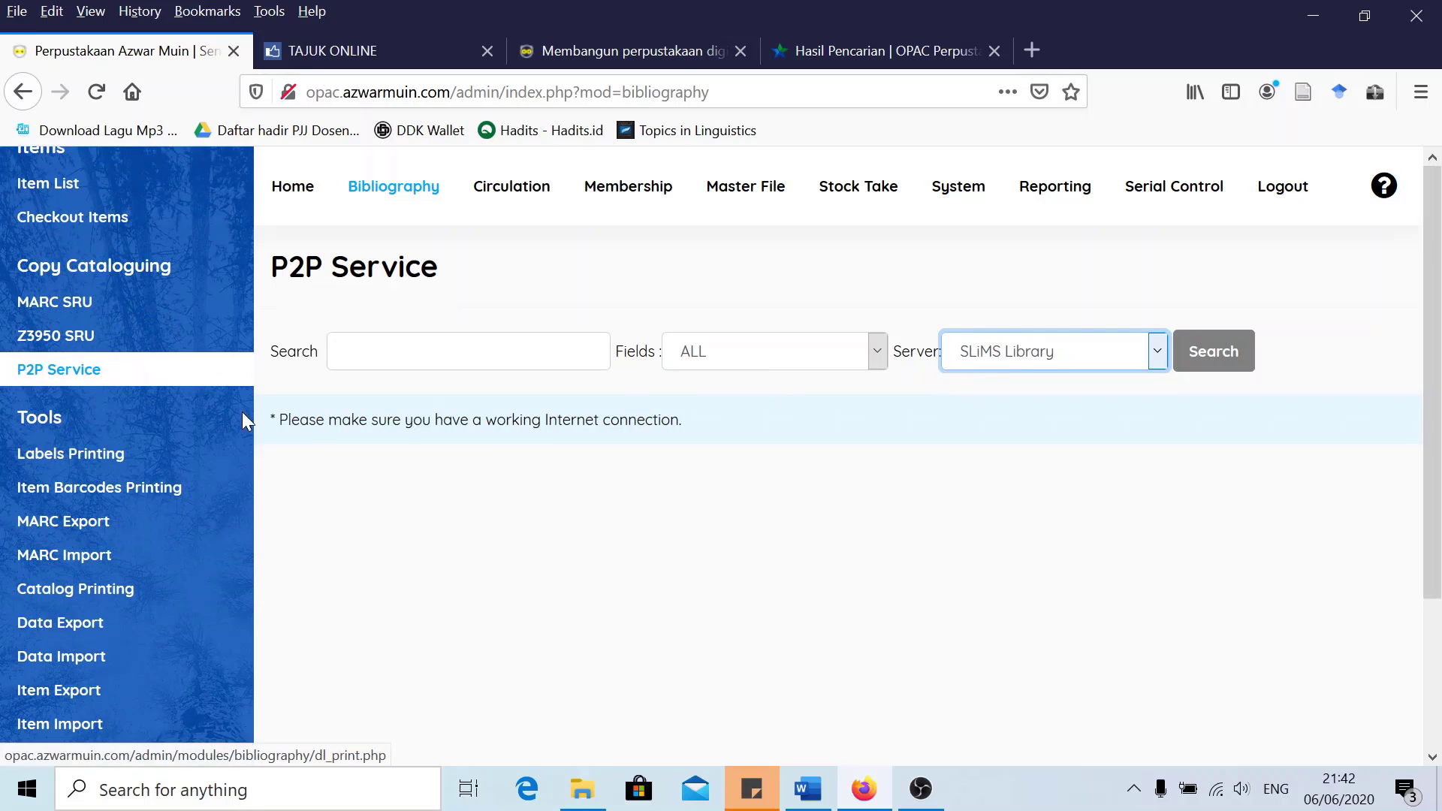
left_click(754, 197)
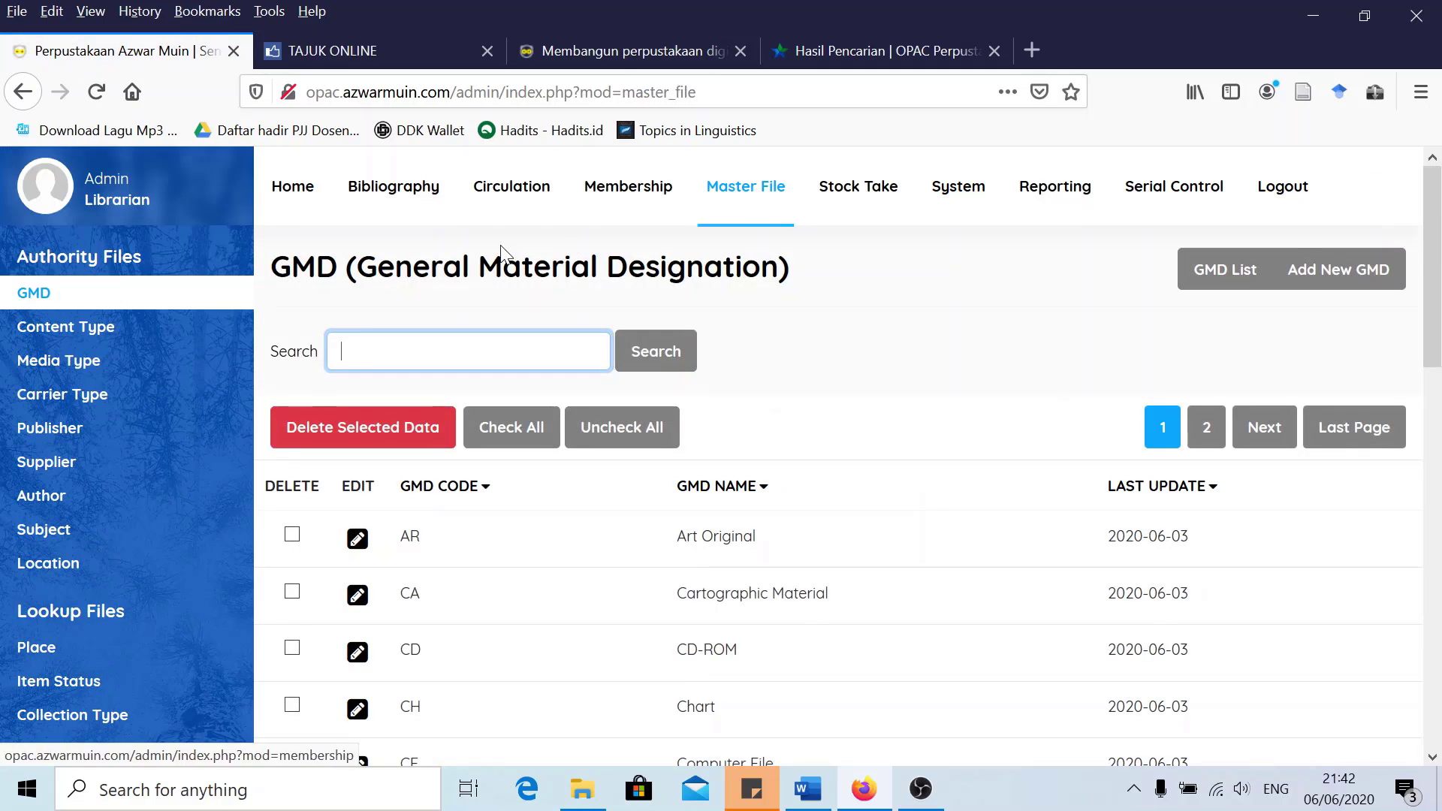
Open Cataloging Servers in Master File and start editing the OPAC FAH UINJKT server entry
scroll(105, 525, "down", 5)
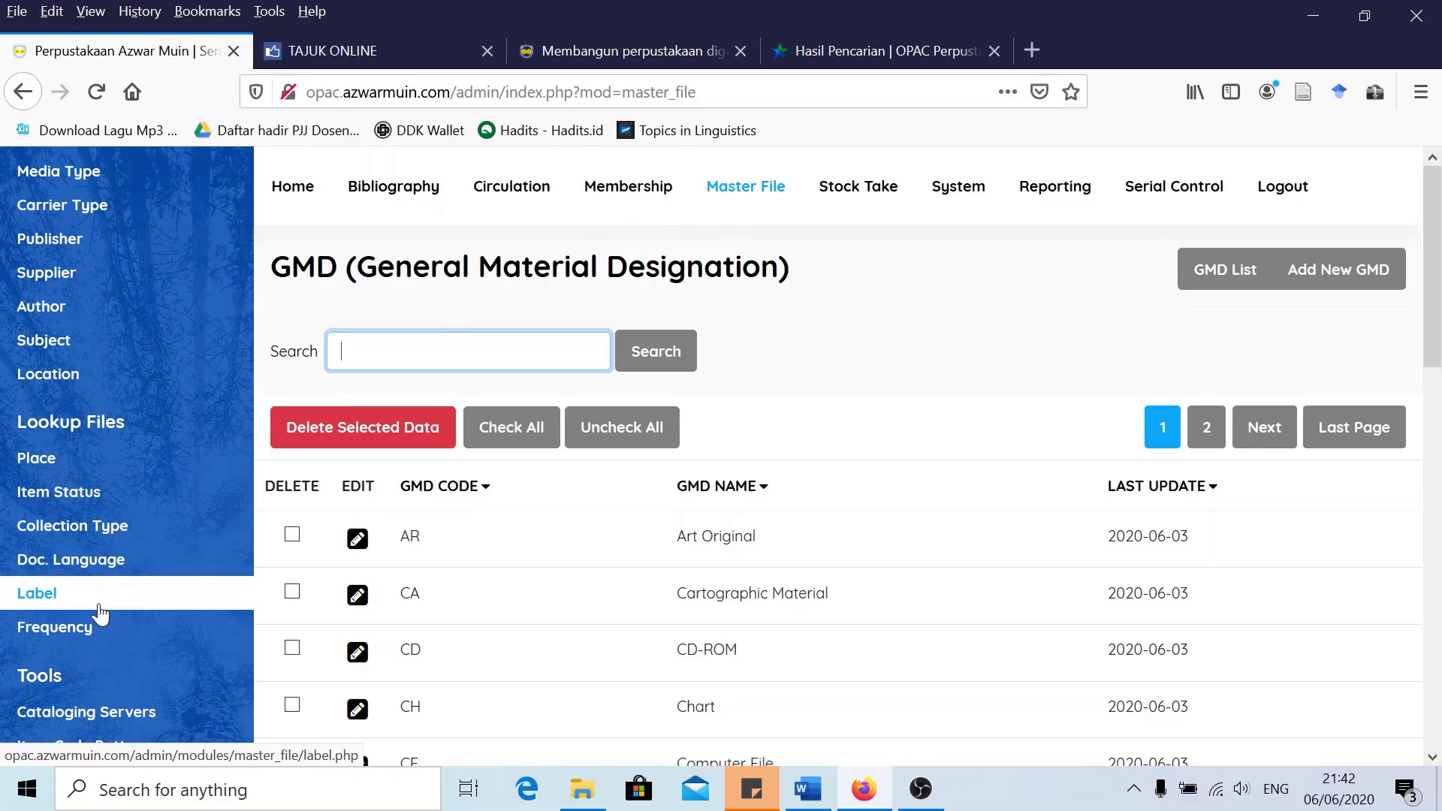
left_click_drag(71, 521, 129, 515)
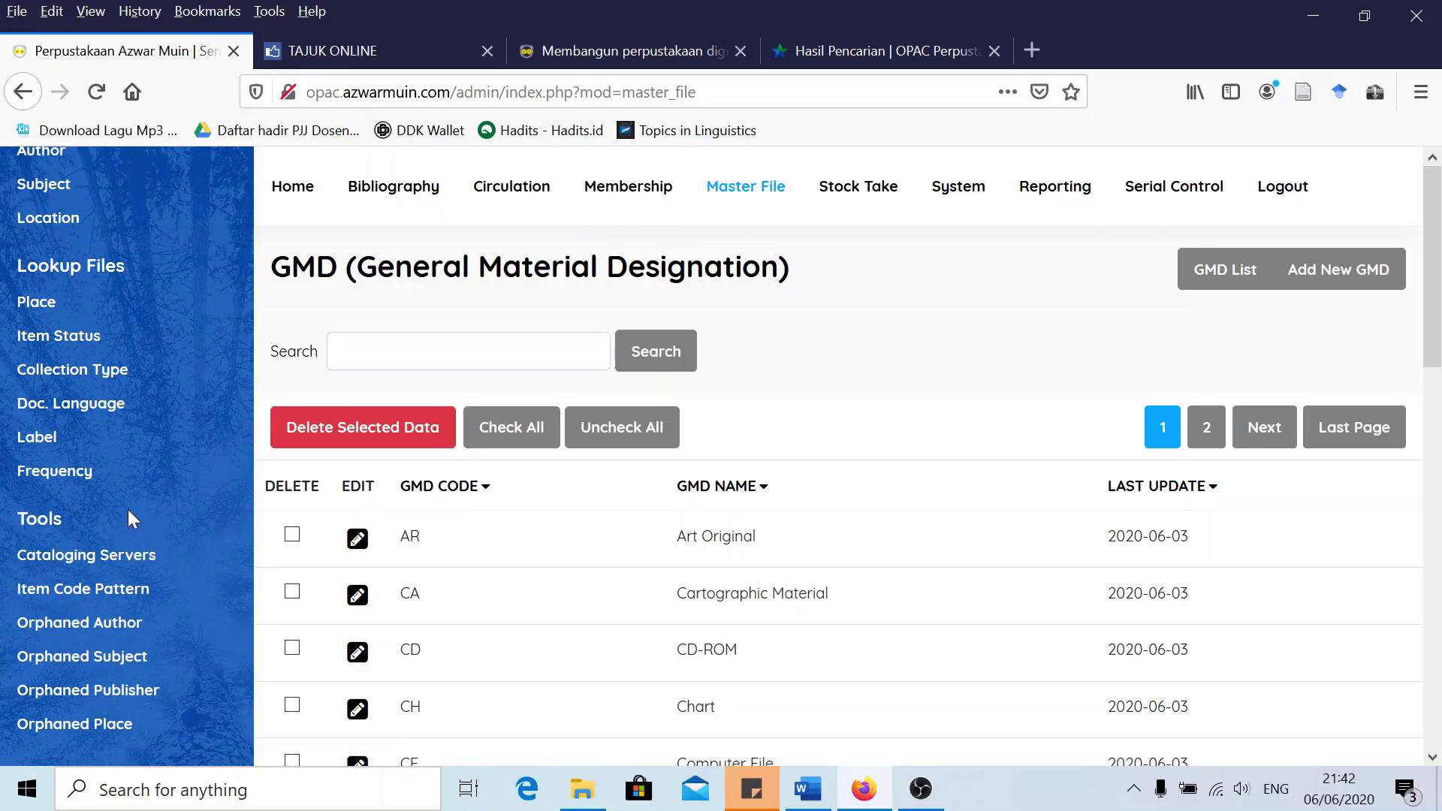
left_click(89, 558)
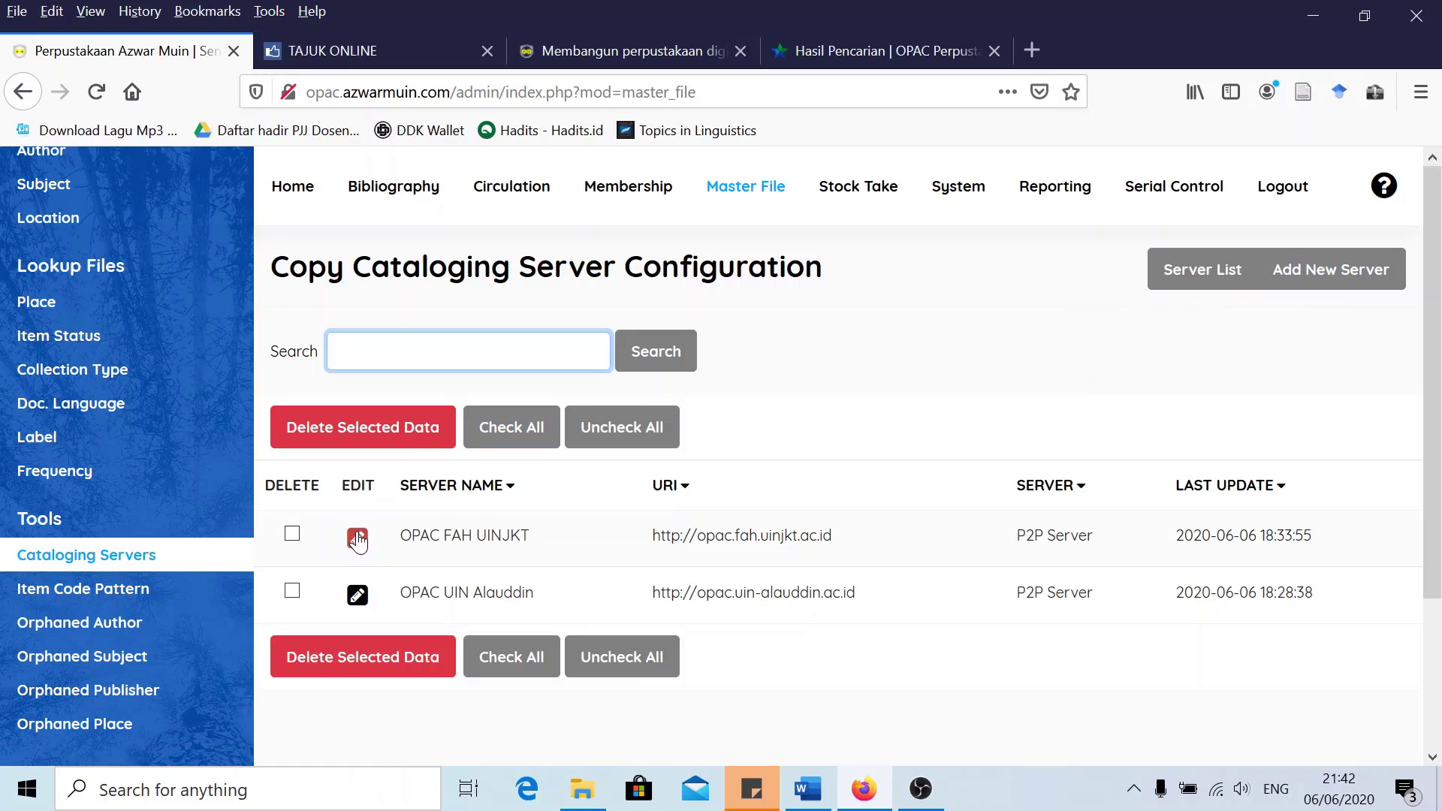
left_click(1059, 386)
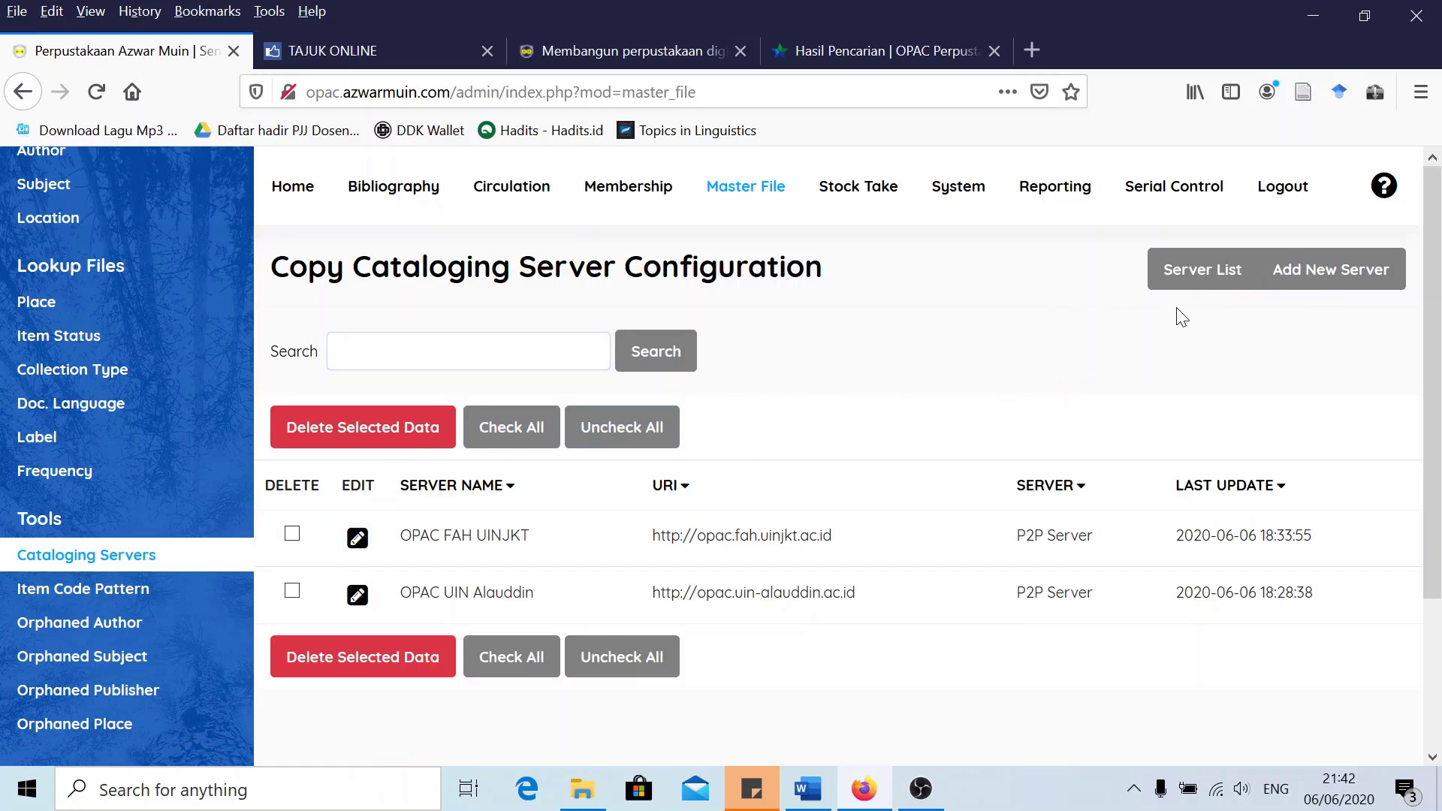
Open the OPAC FAH UINJKT server entry for editing and copy its server address
left_click(356, 540)
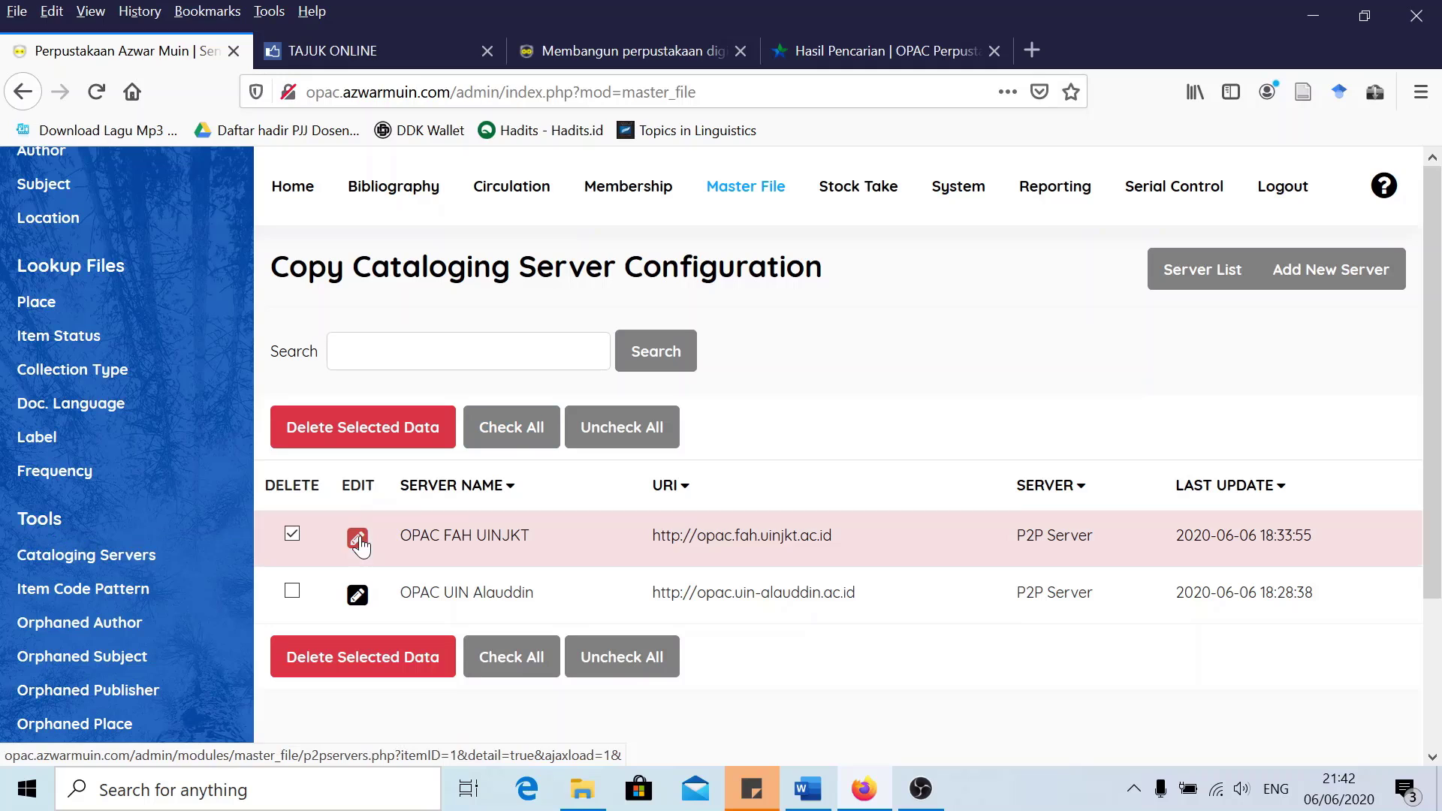
left_click(1375, 503)
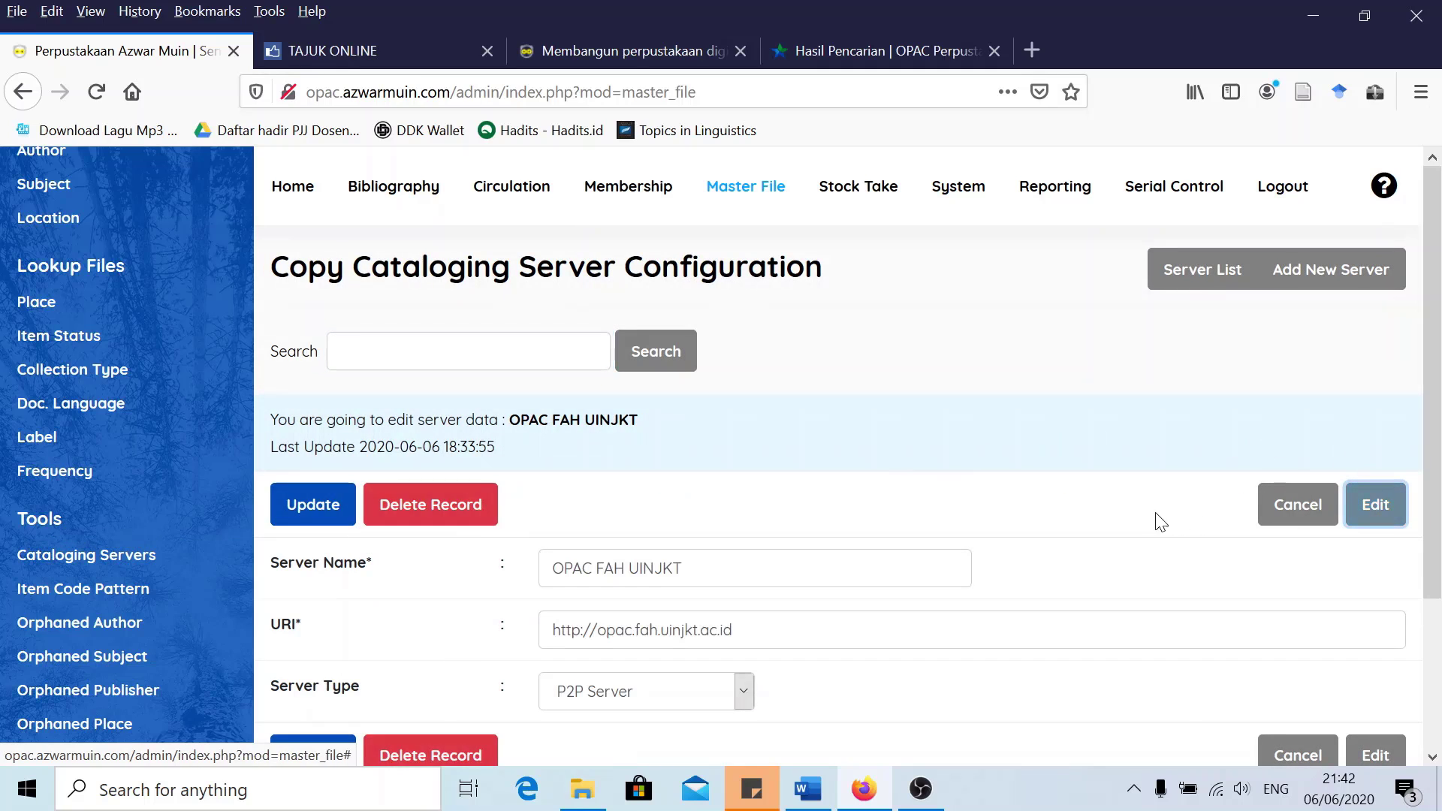
scroll(1158, 518, "down", 2)
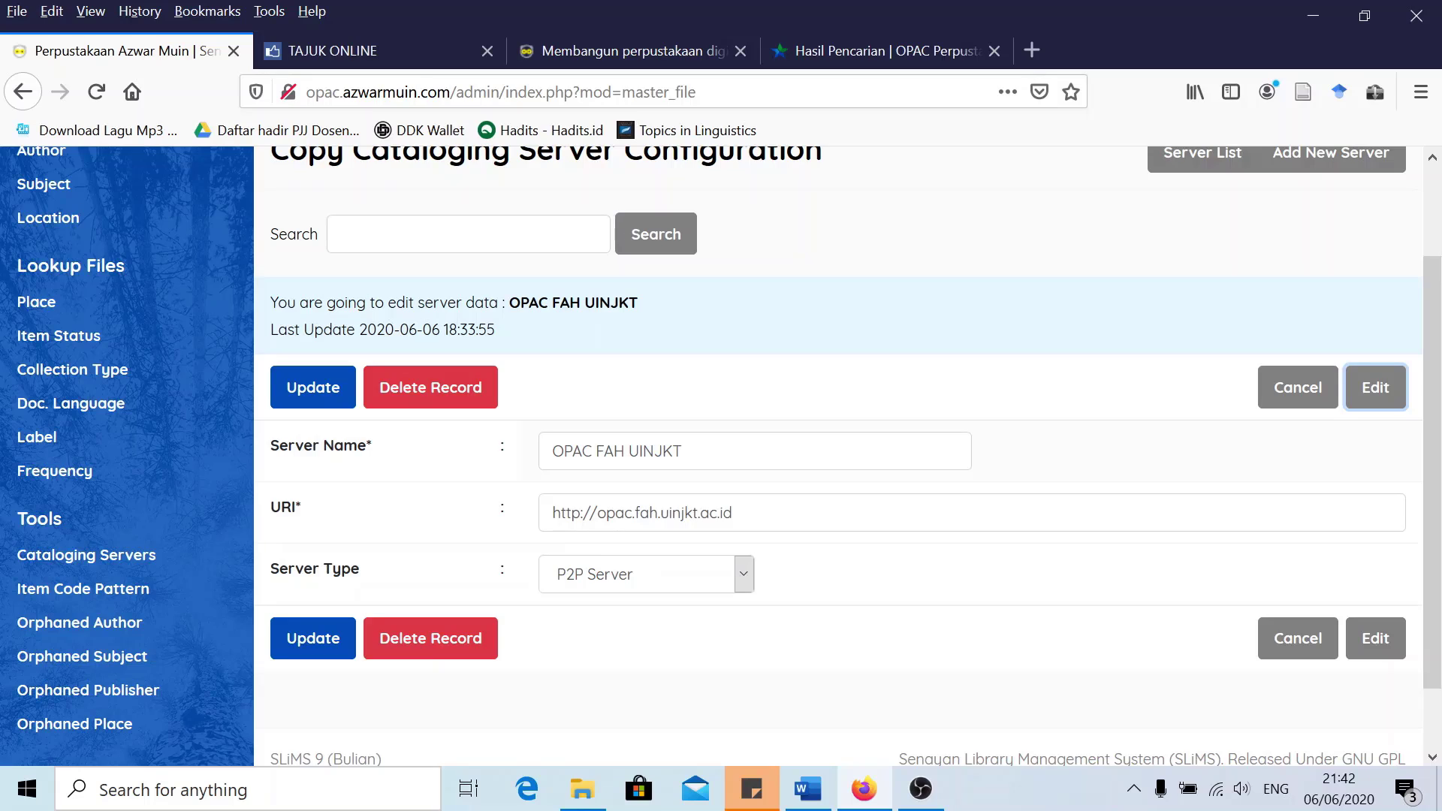
left_click(682, 450)
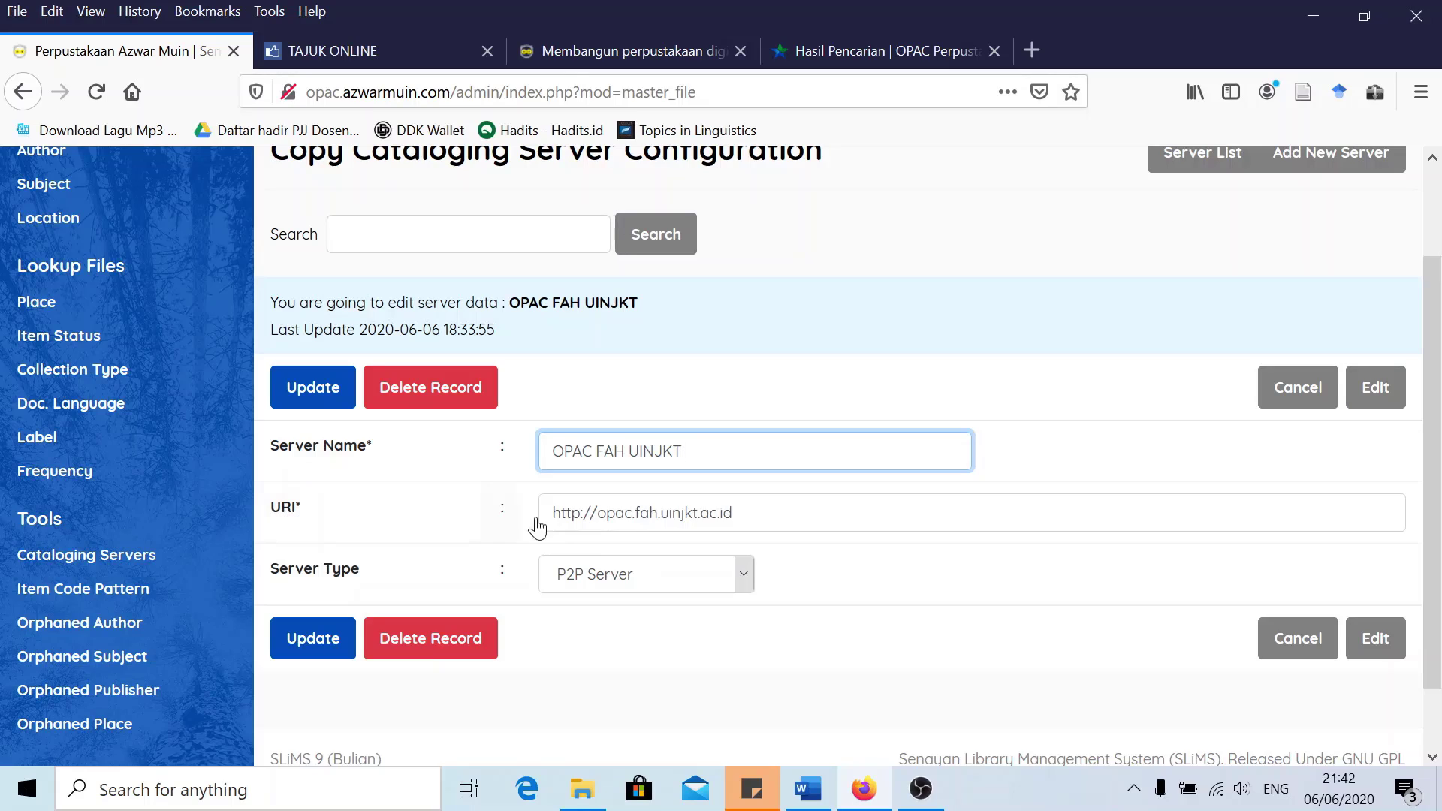
left_click_drag(732, 513, 552, 512)
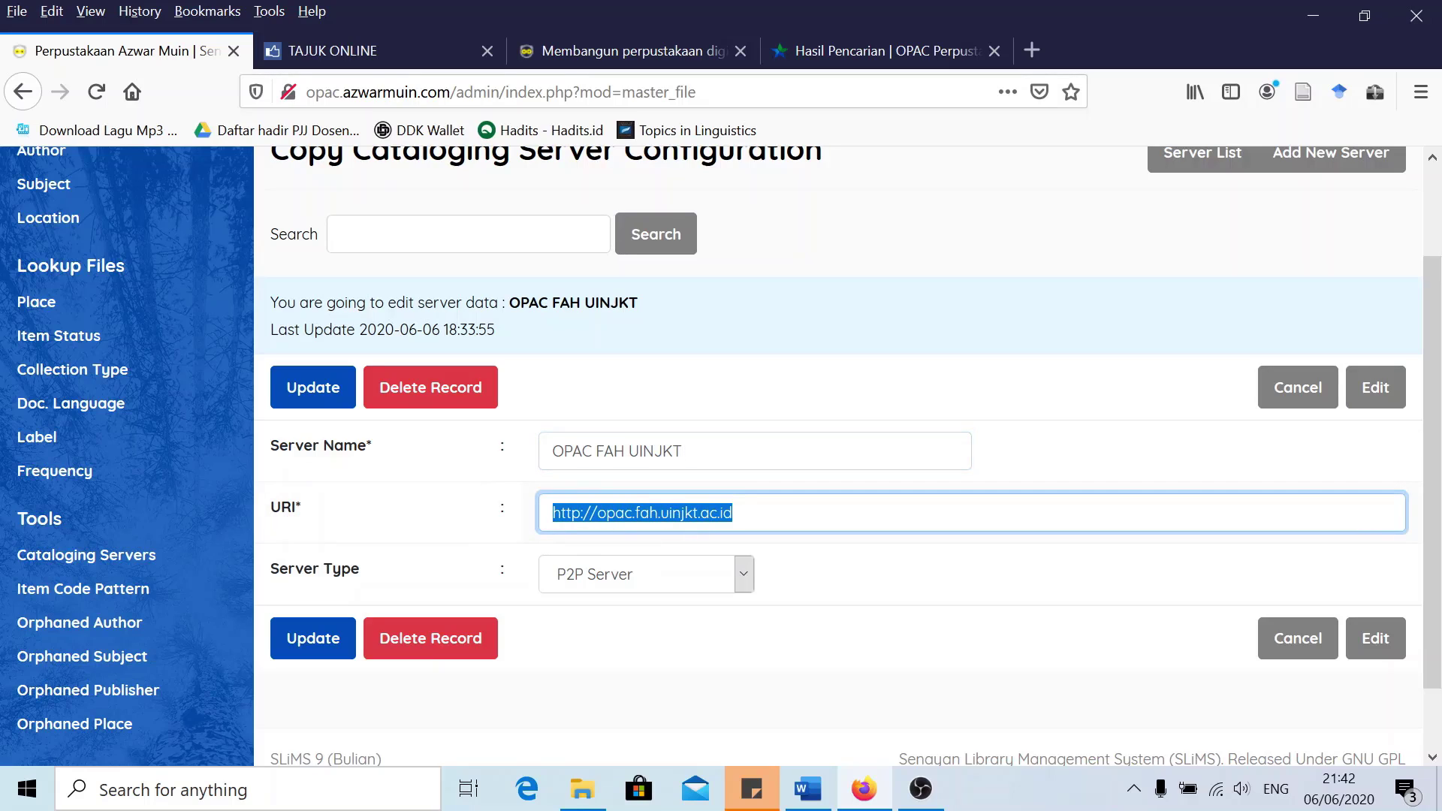
left_click_drag(732, 512, 553, 512)
left_click(732, 512)
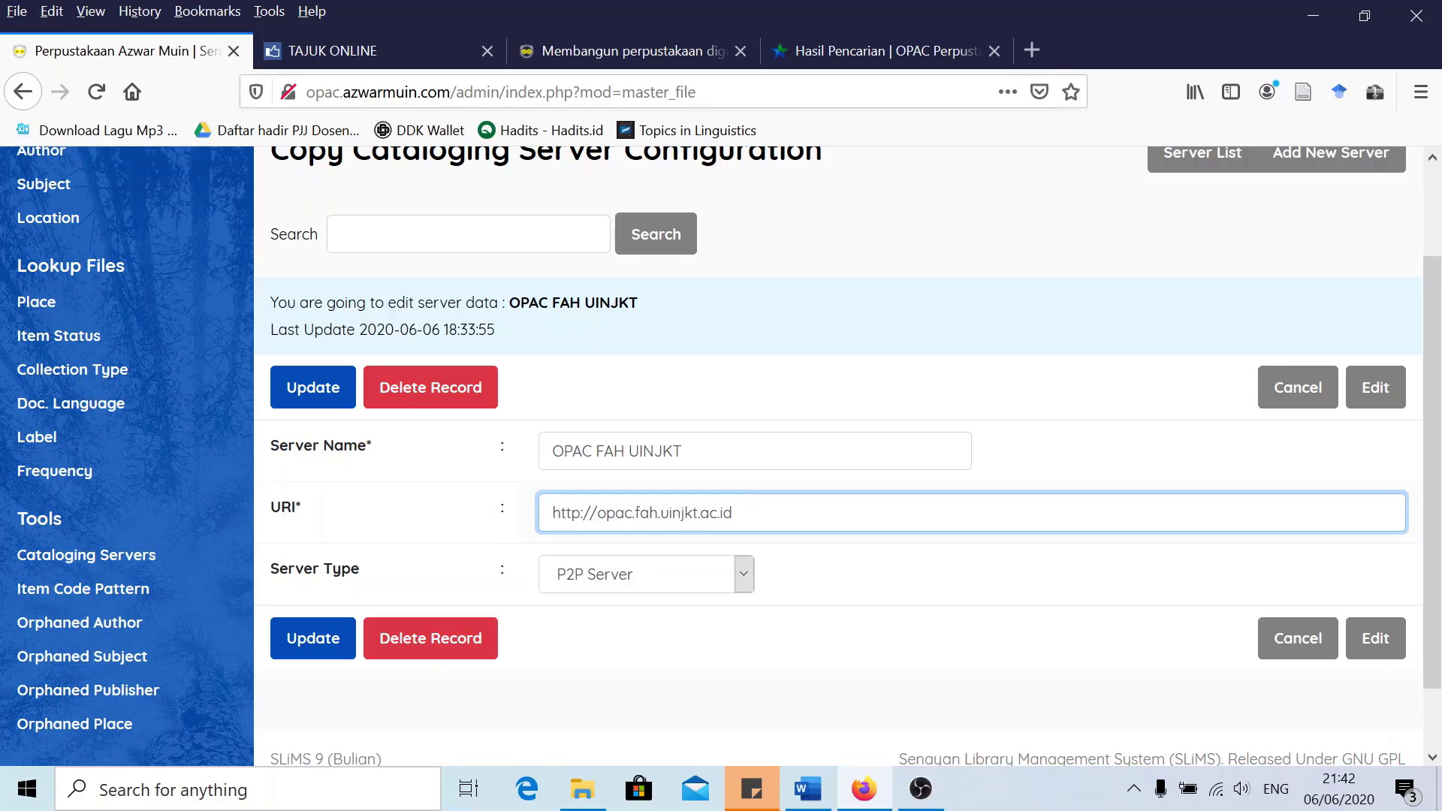
left_click_drag(732, 512, 473, 508)
key("ctrl+c")
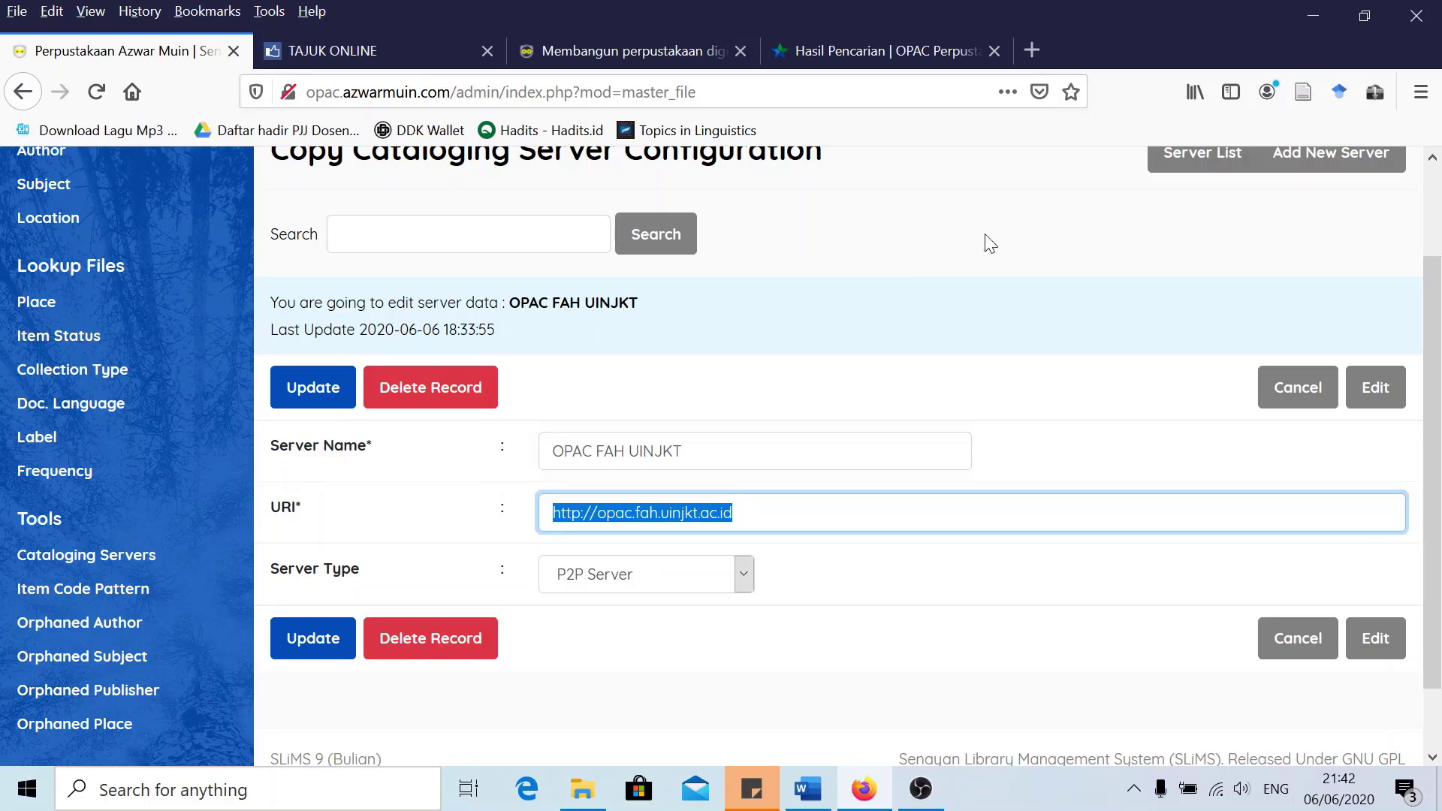
left_click(1031, 50)
key("ctrl+v")
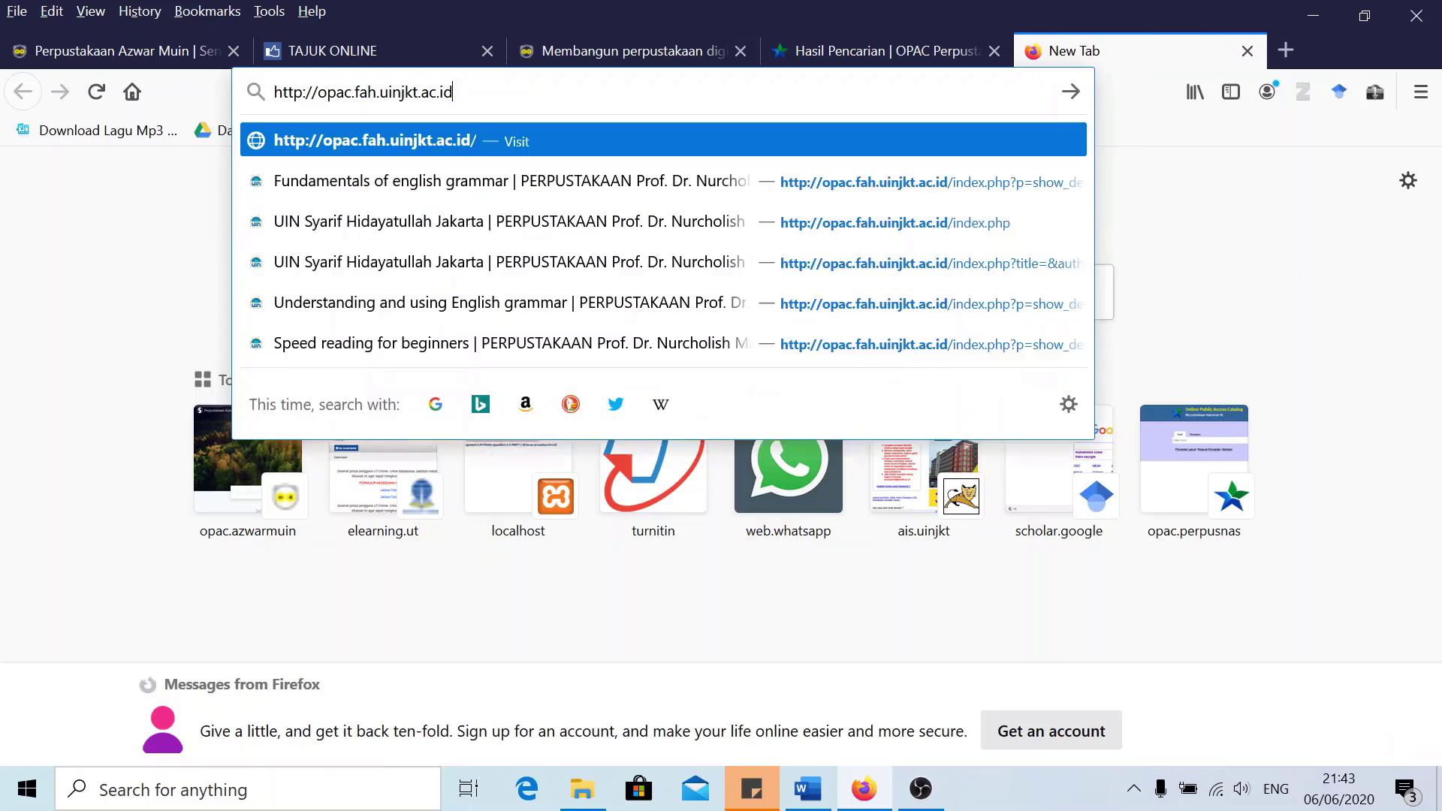
key("Return")
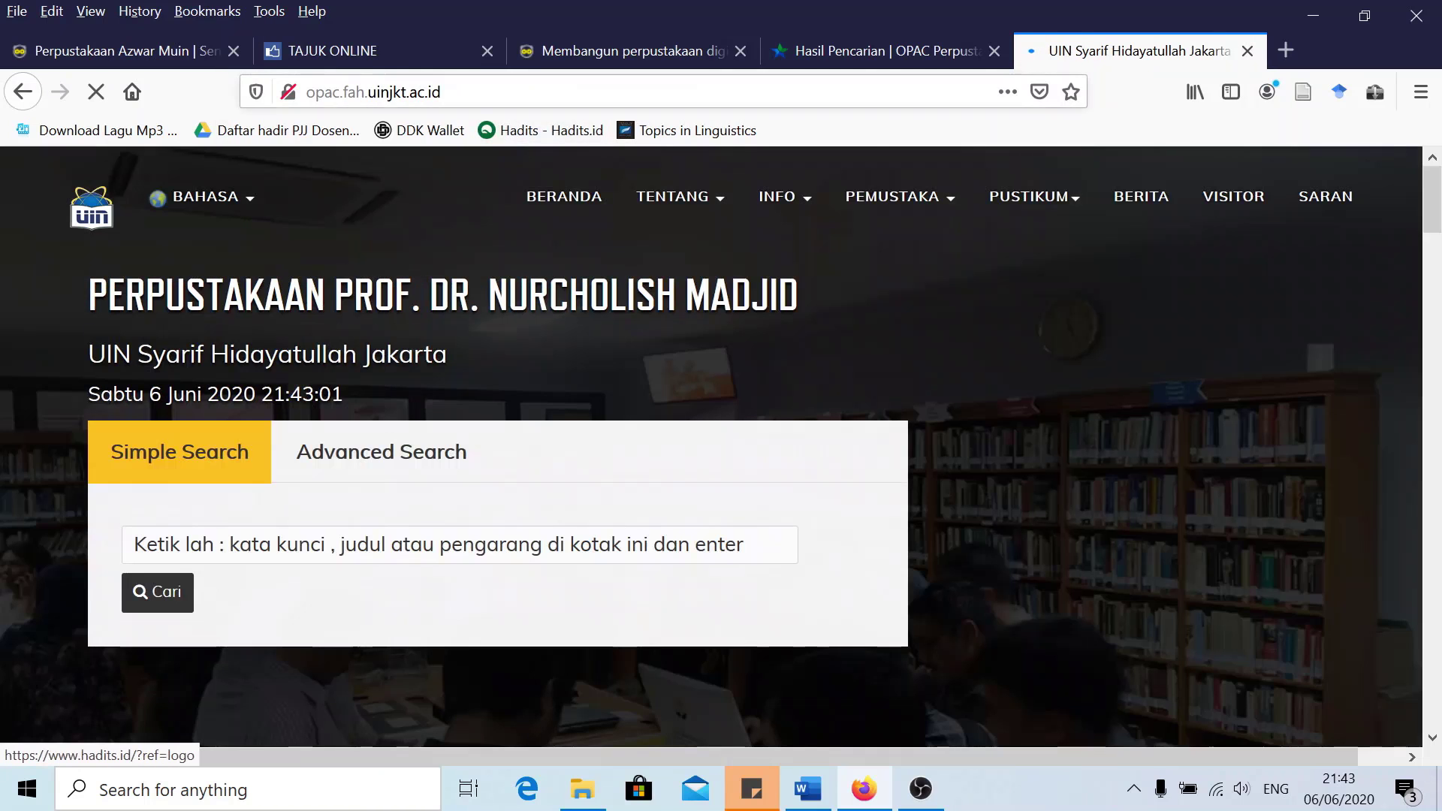
left_click(563, 92)
left_click(441, 91)
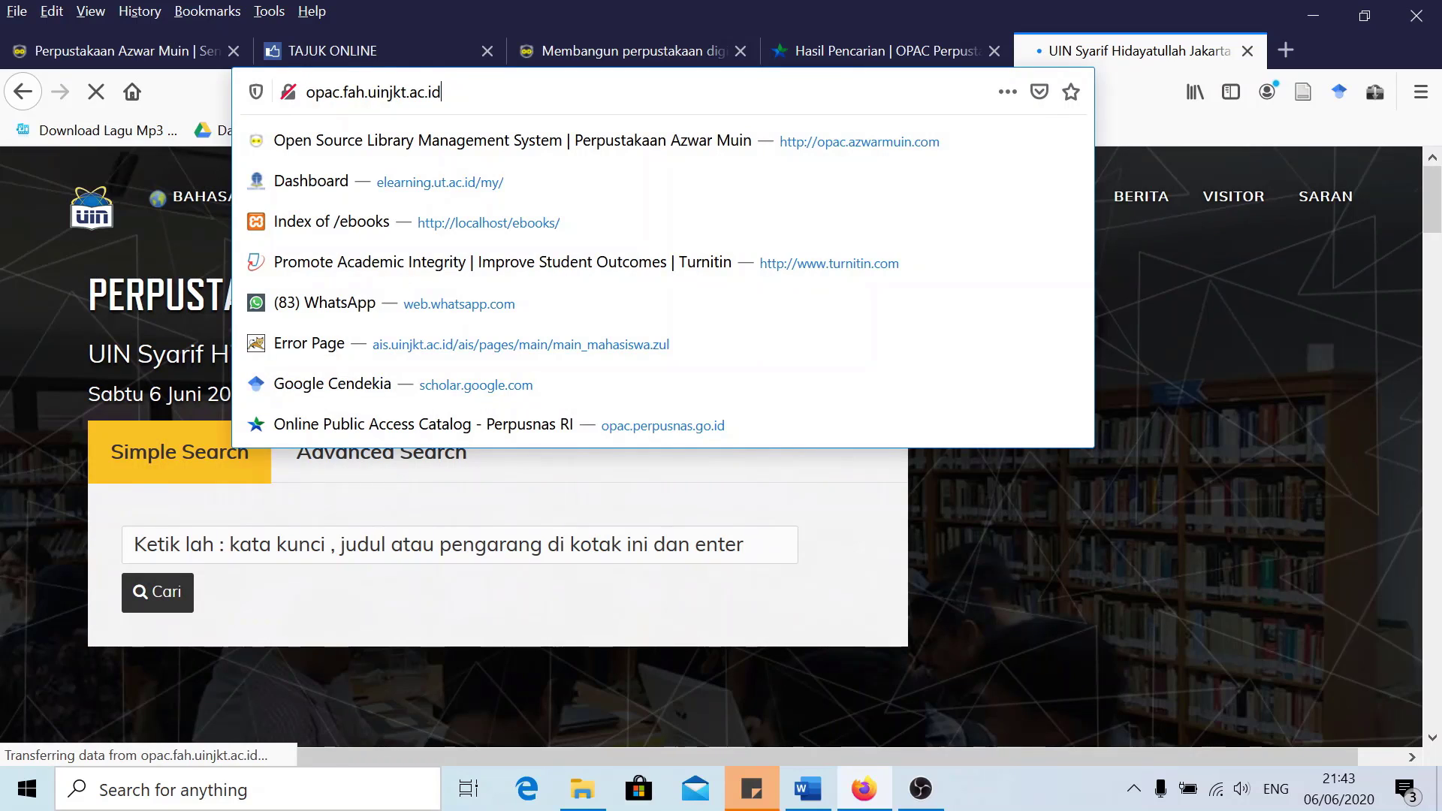
Back in the server form, keep Server Type as P2P Server and save the update
left_click(90, 51)
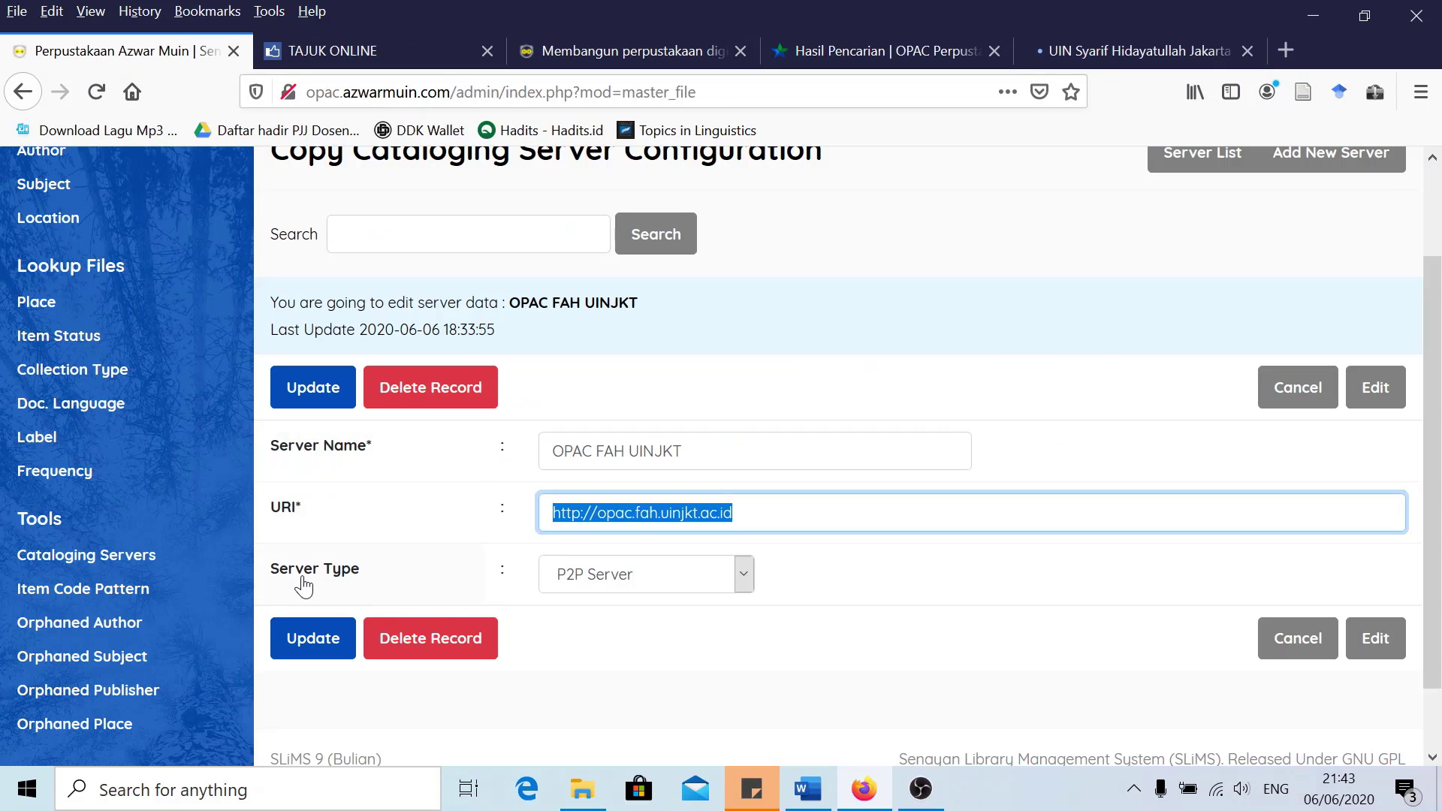
left_click(605, 578)
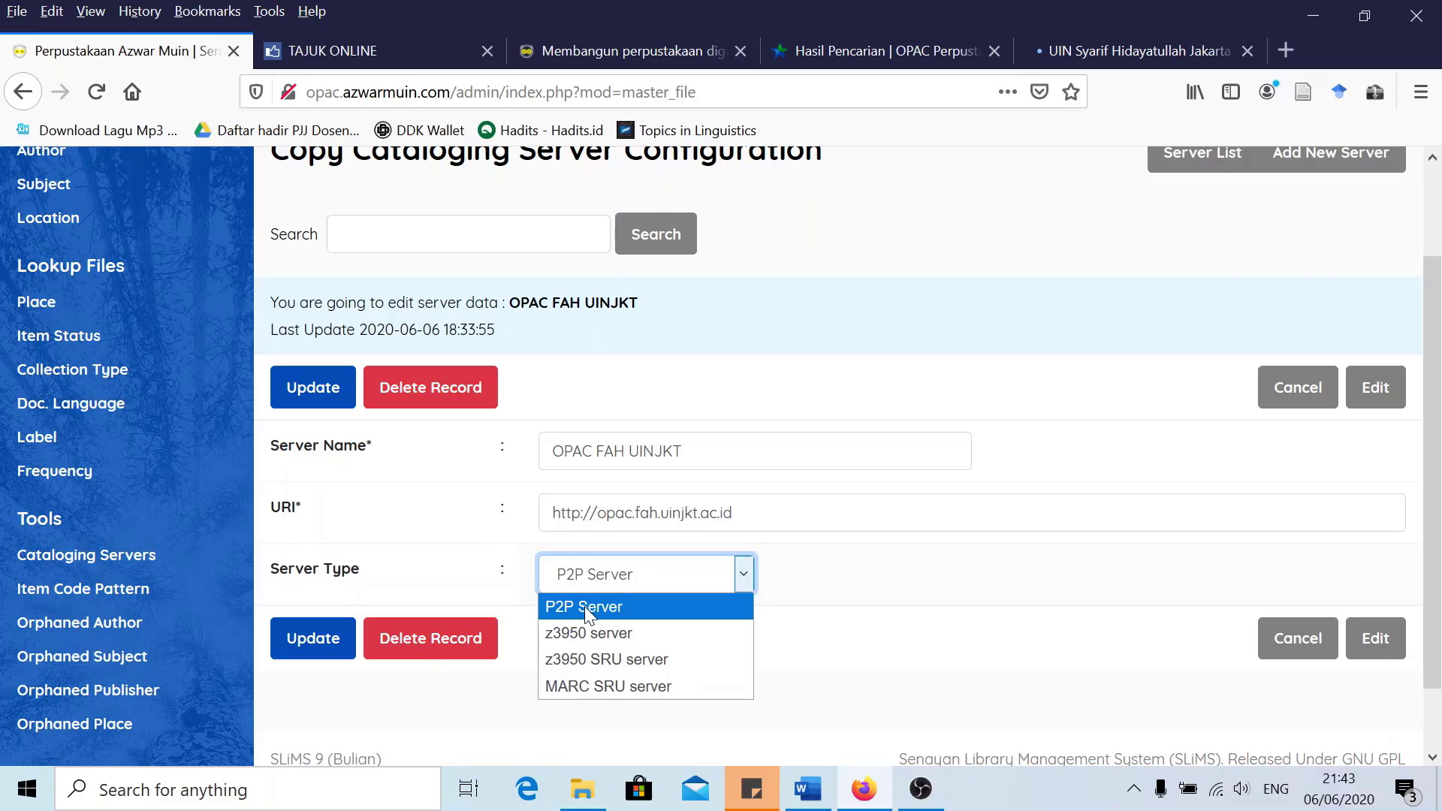
left_click(608, 614)
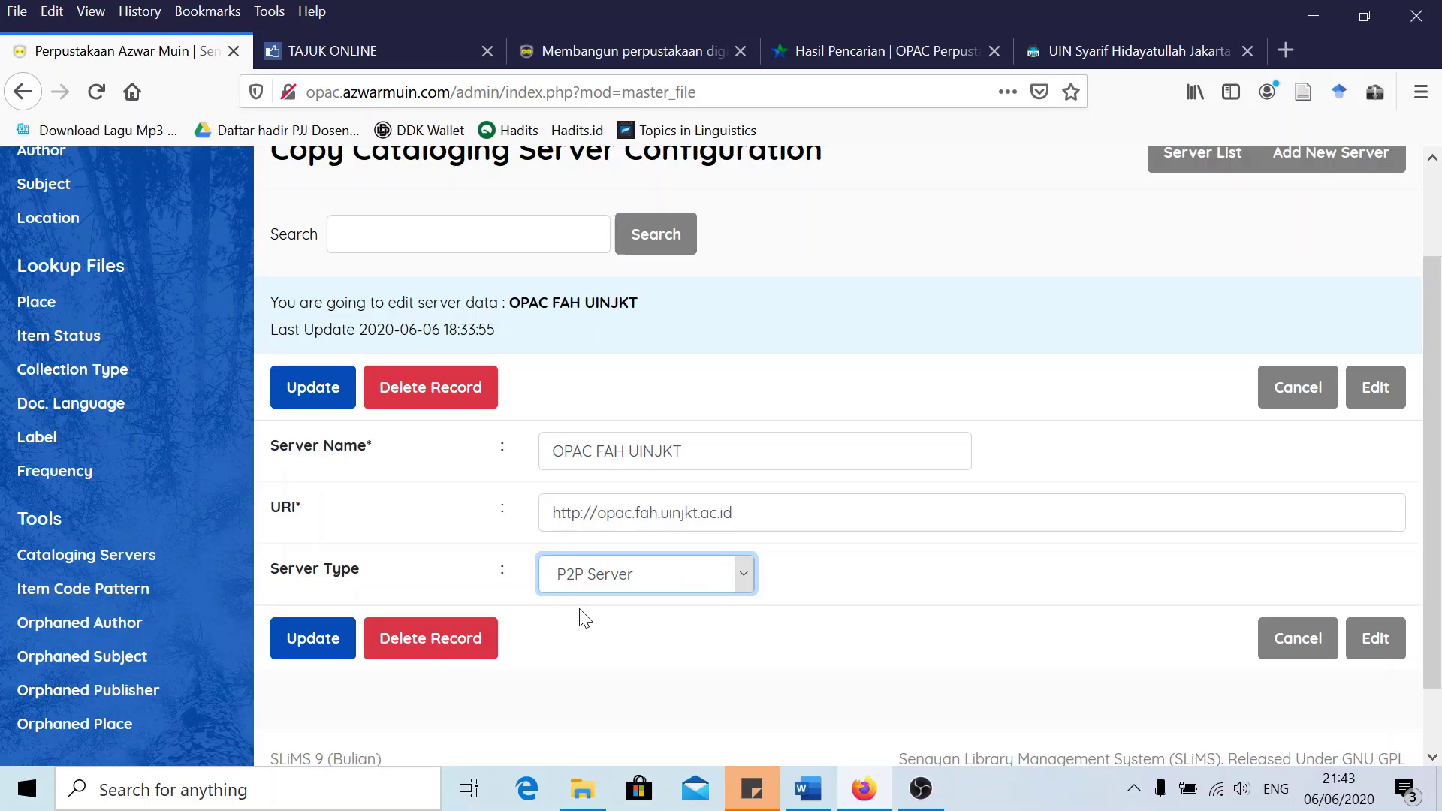
left_click(315, 400)
left_click(796, 434)
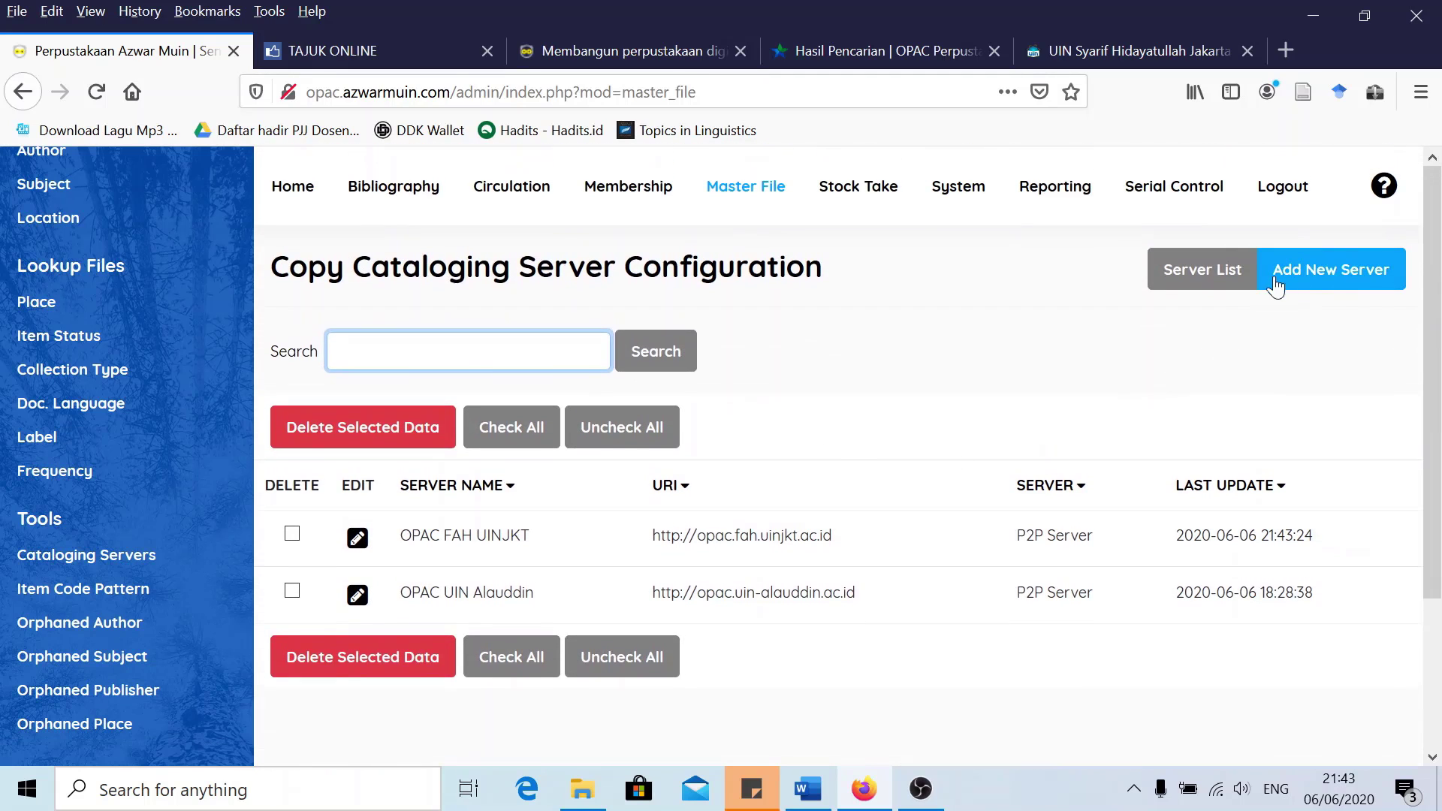
Open the Add New Server form and look over its server name and URI fields
left_click(1344, 278)
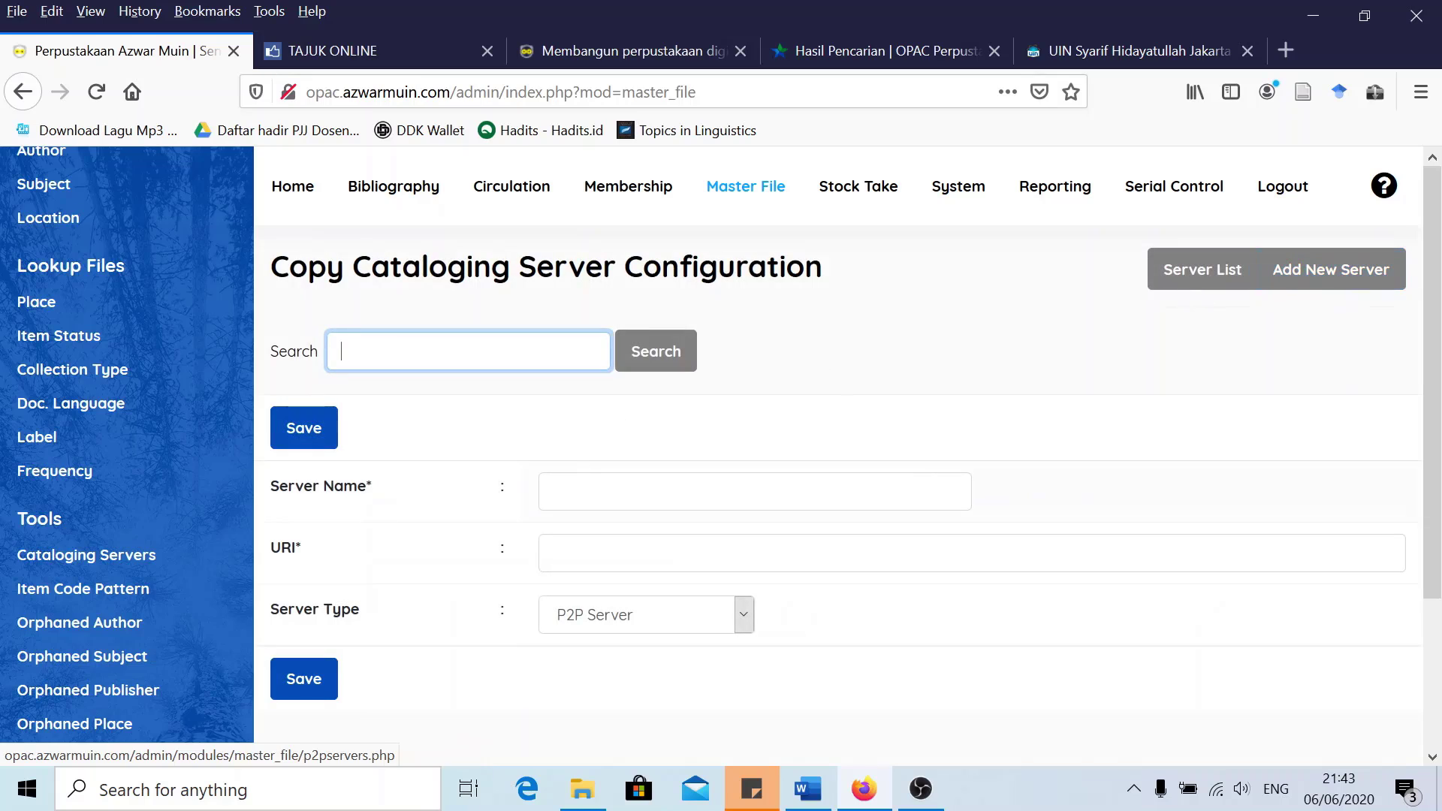
left_click(751, 553)
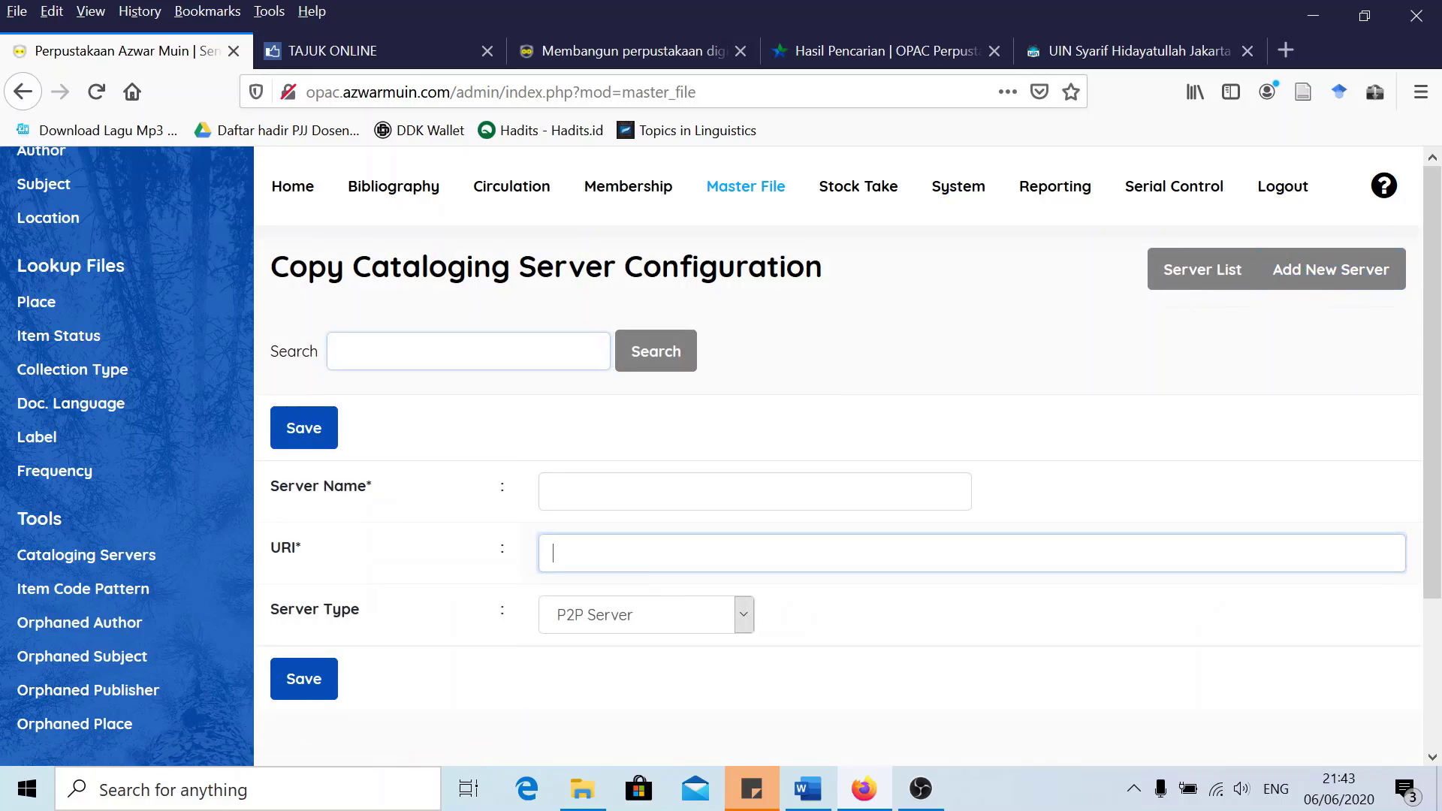
left_click(751, 492)
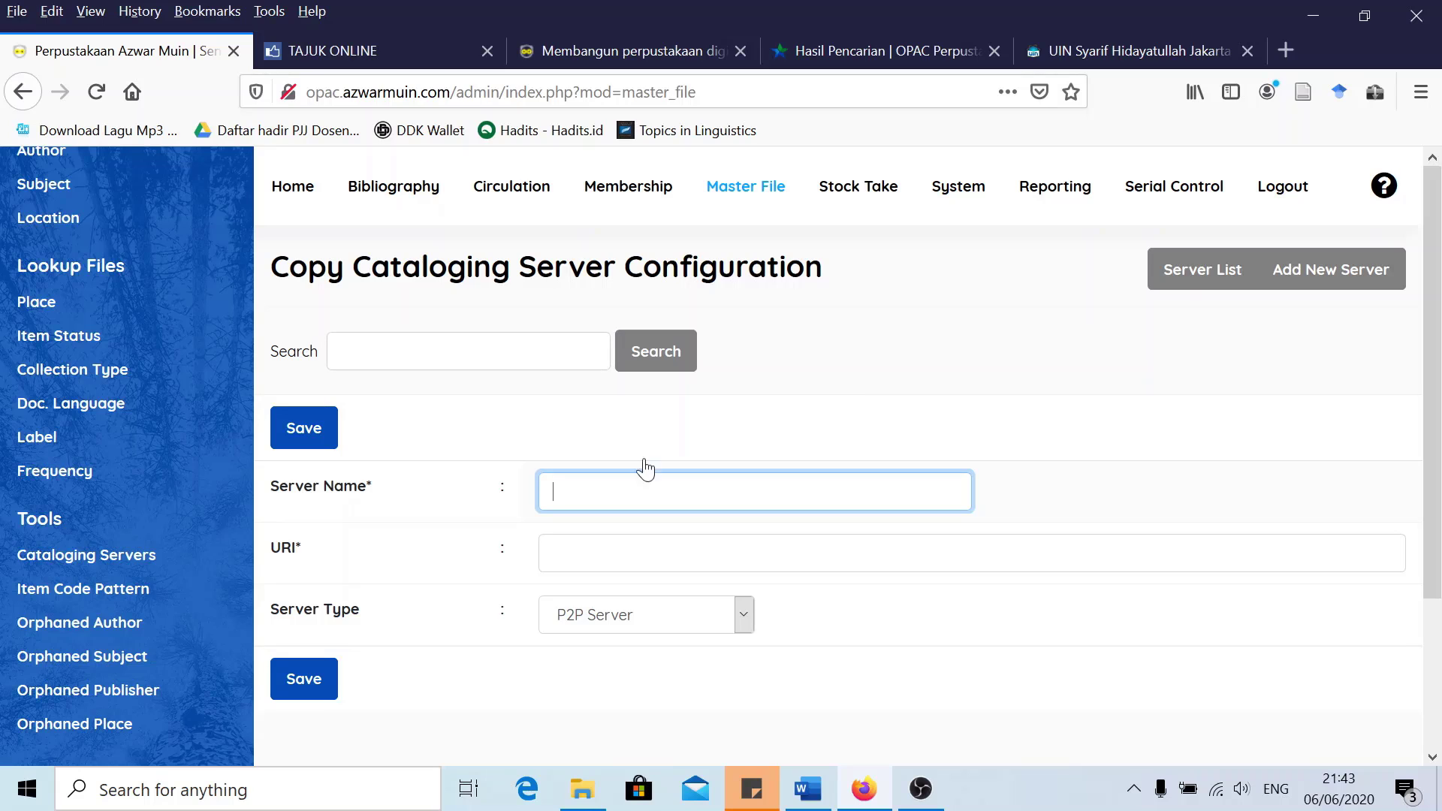
scroll(60, 315, "up", 4)
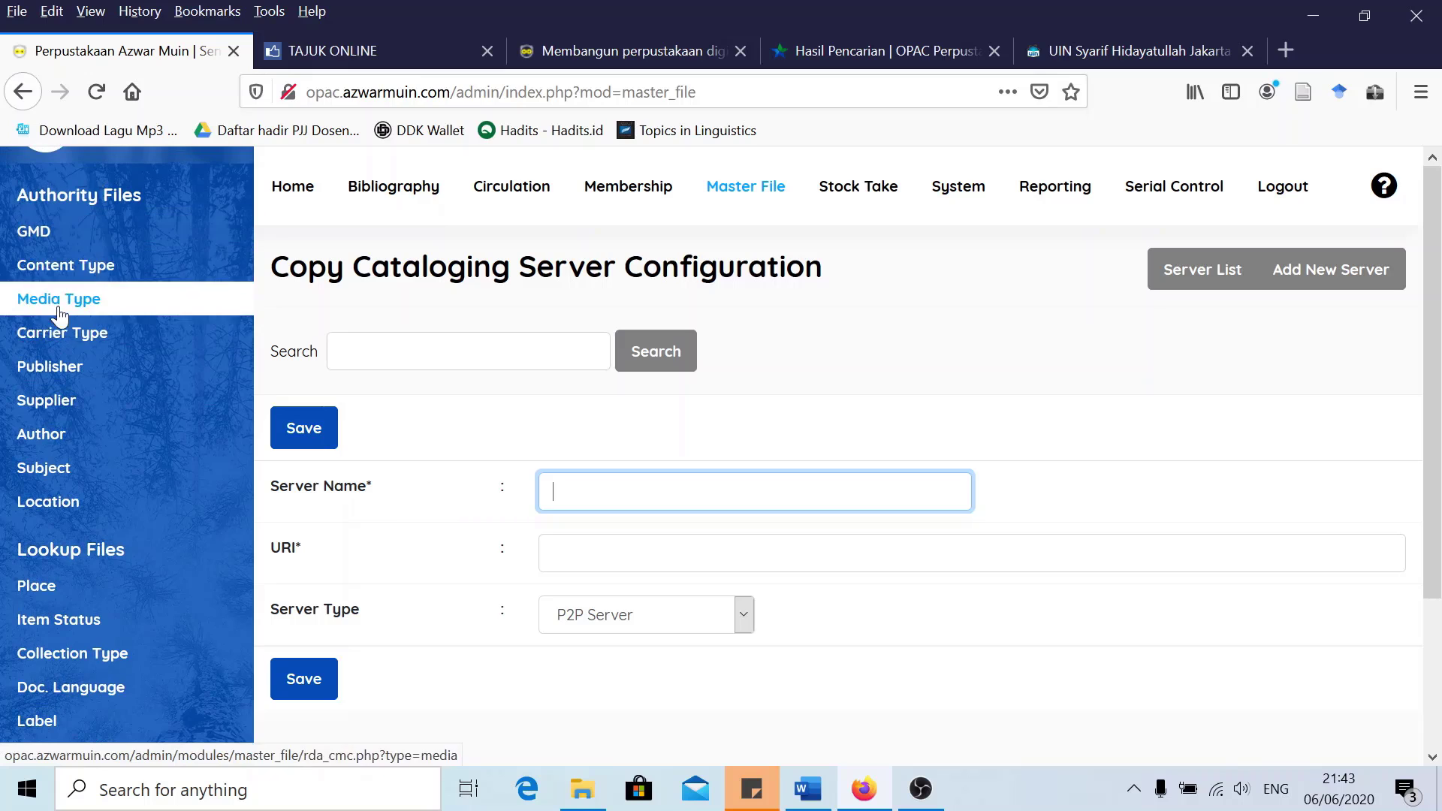
scroll(60, 314, "up", 2)
Go to Bibliography > P2P Service, then switch to the UIN Syarif Hidayatullah Jakarta catalogue
left_click(397, 193)
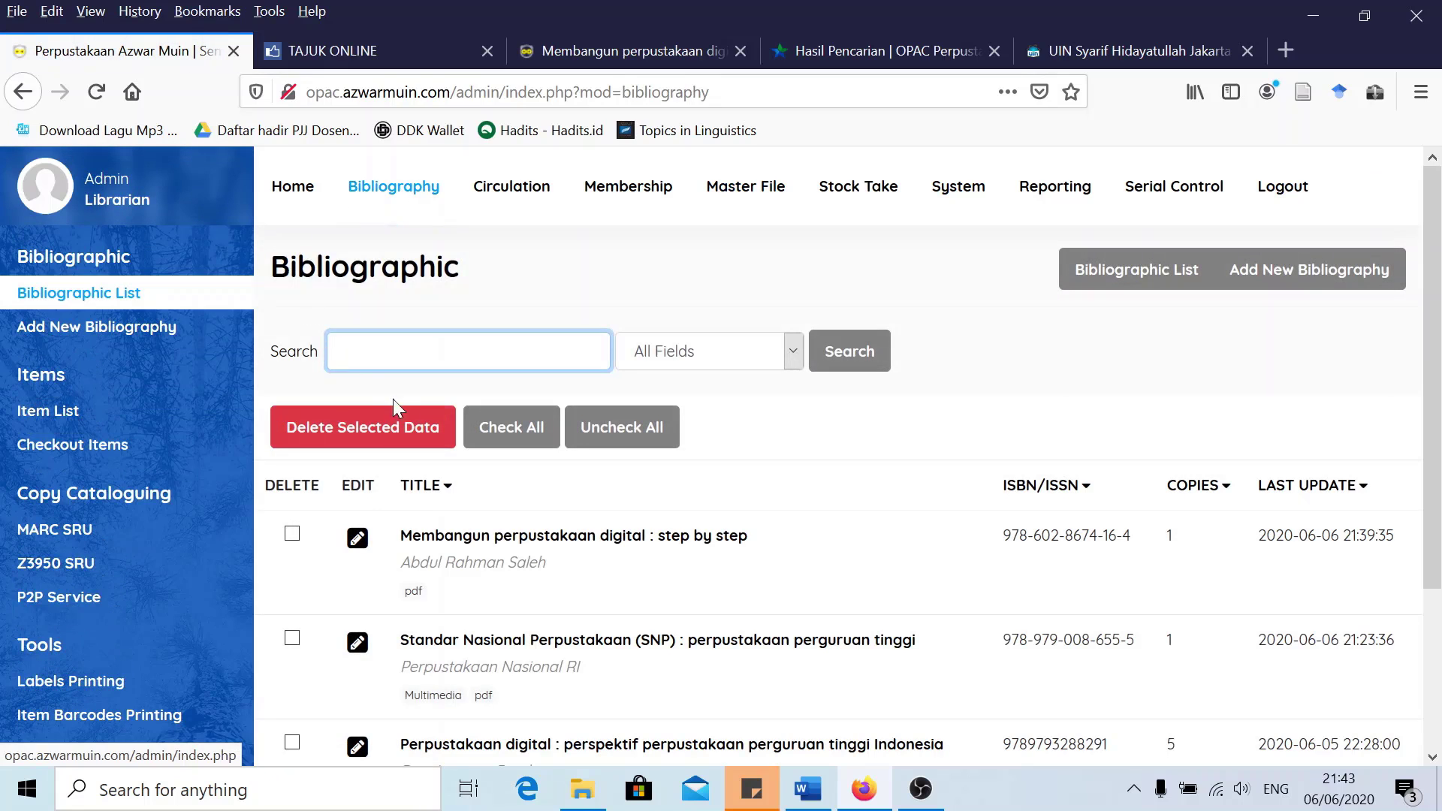
scroll(394, 400, "down", 3)
scroll(394, 400, "up", 4)
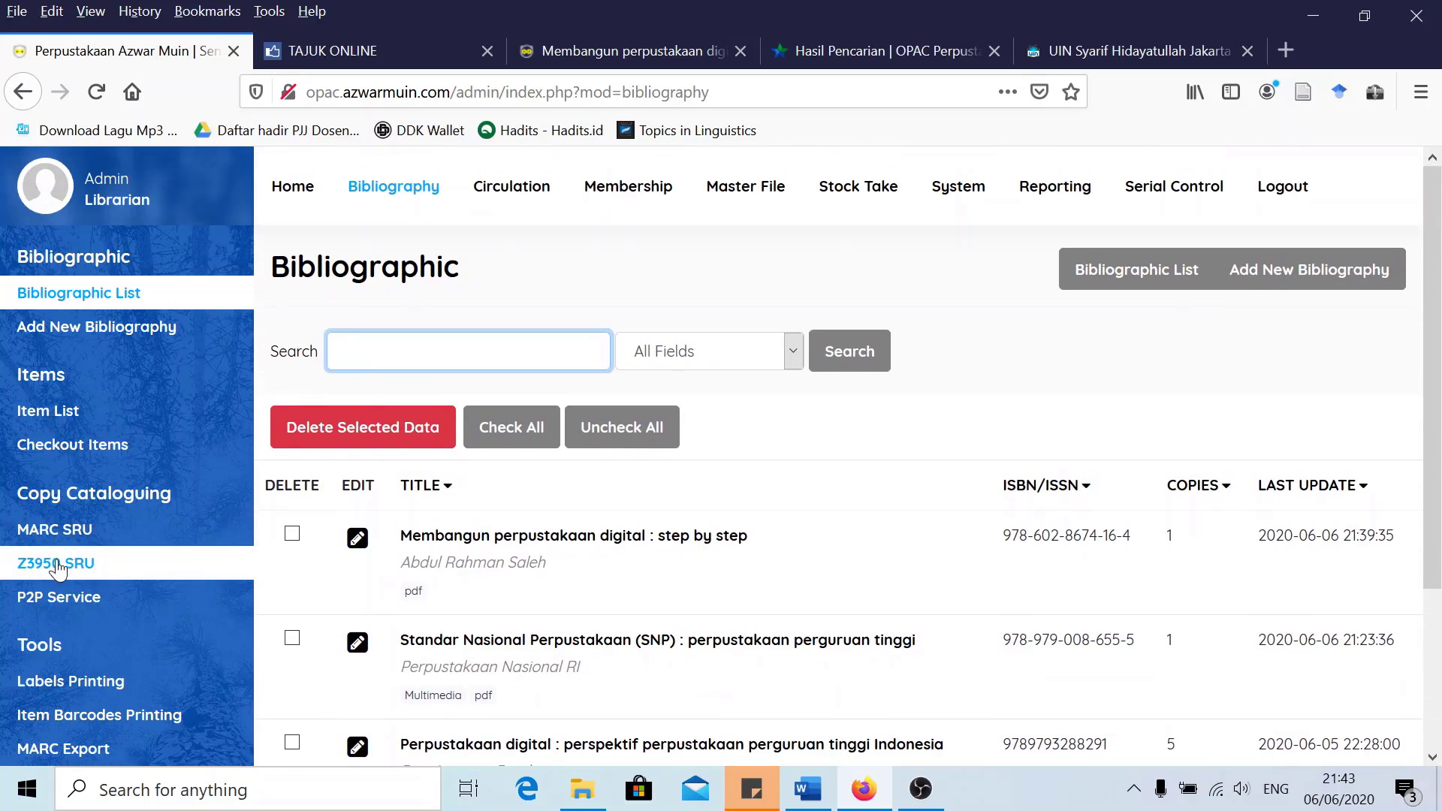
left_click(68, 597)
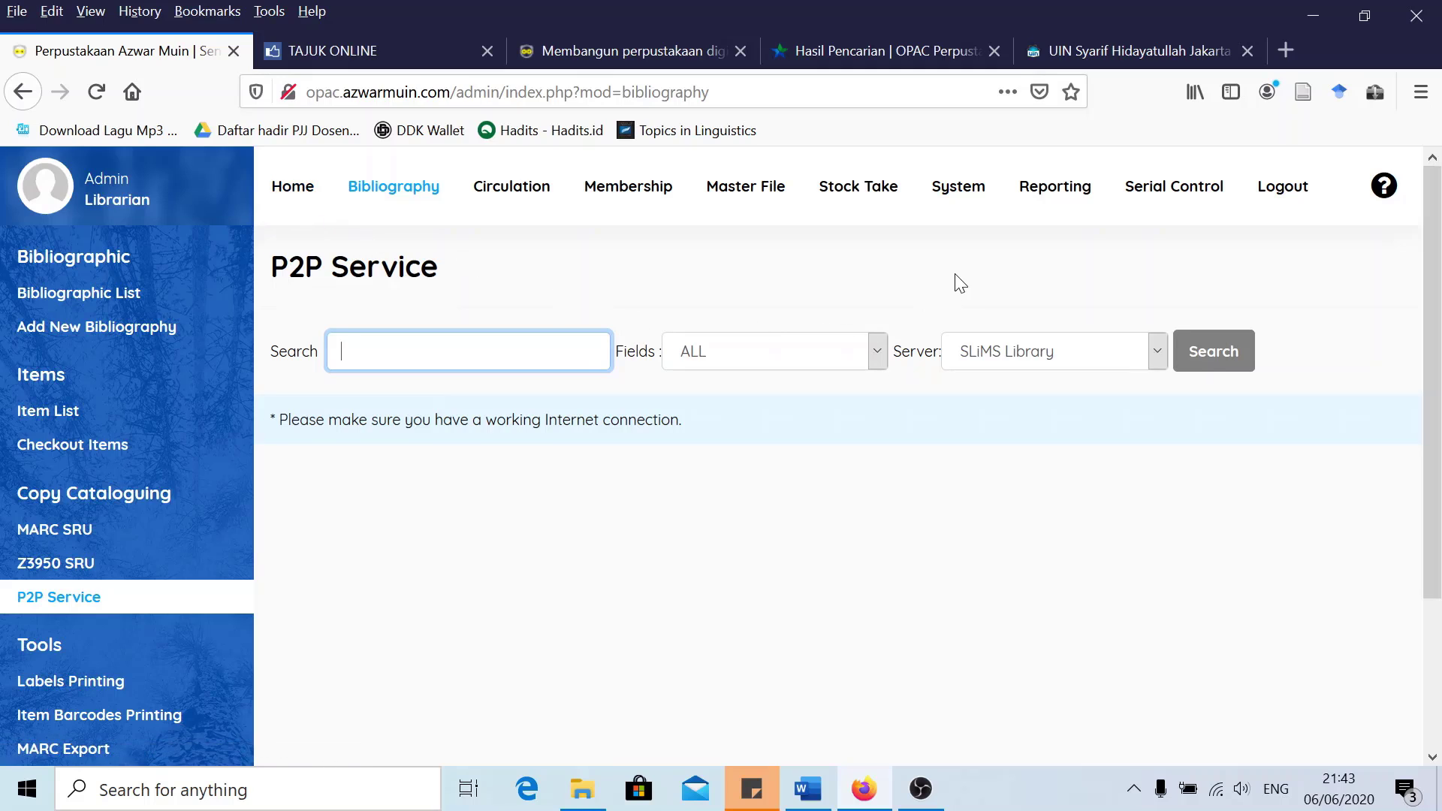
left_click(1081, 47)
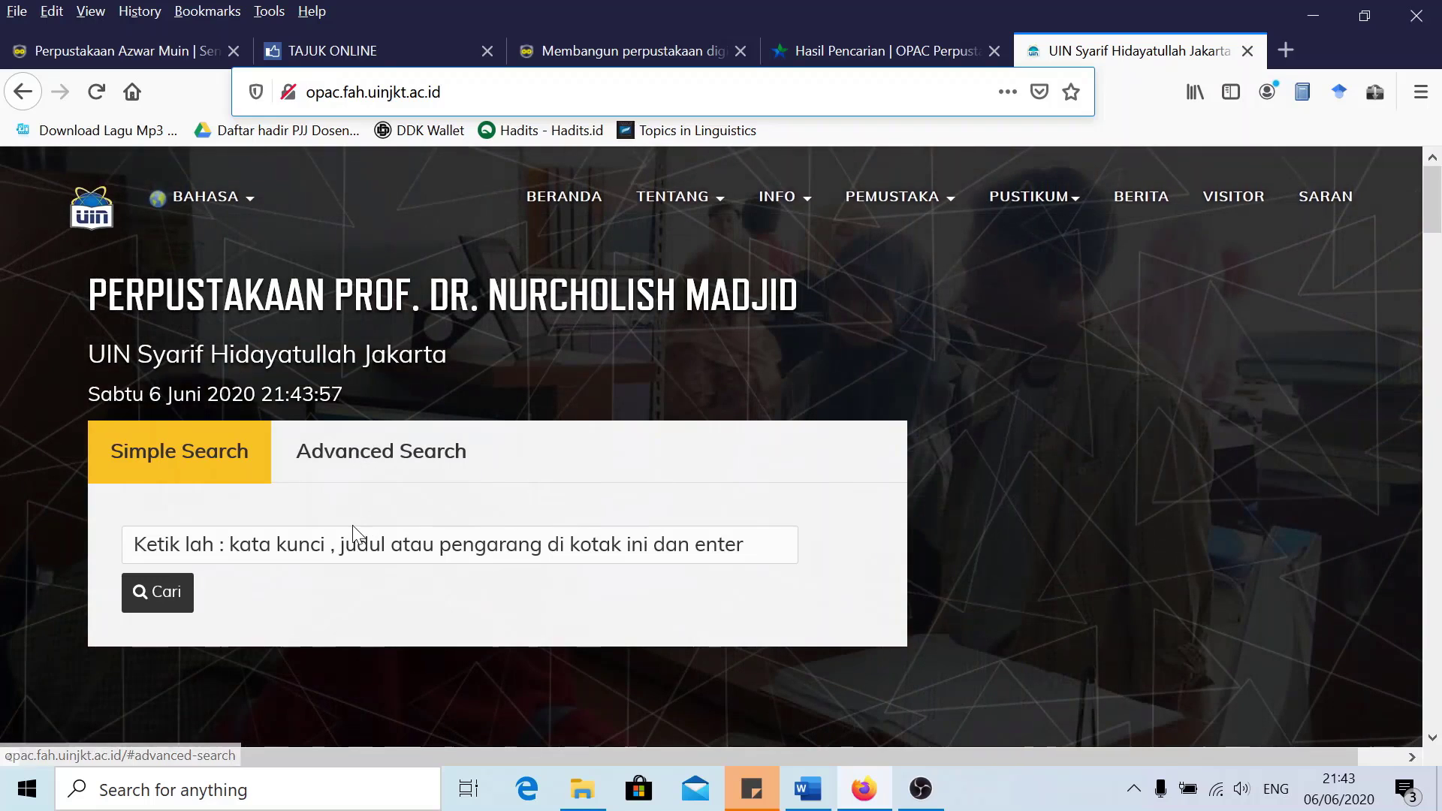
Search the catalogue for 'Speed reading for beginners' and open the book's record
left_click(350, 542)
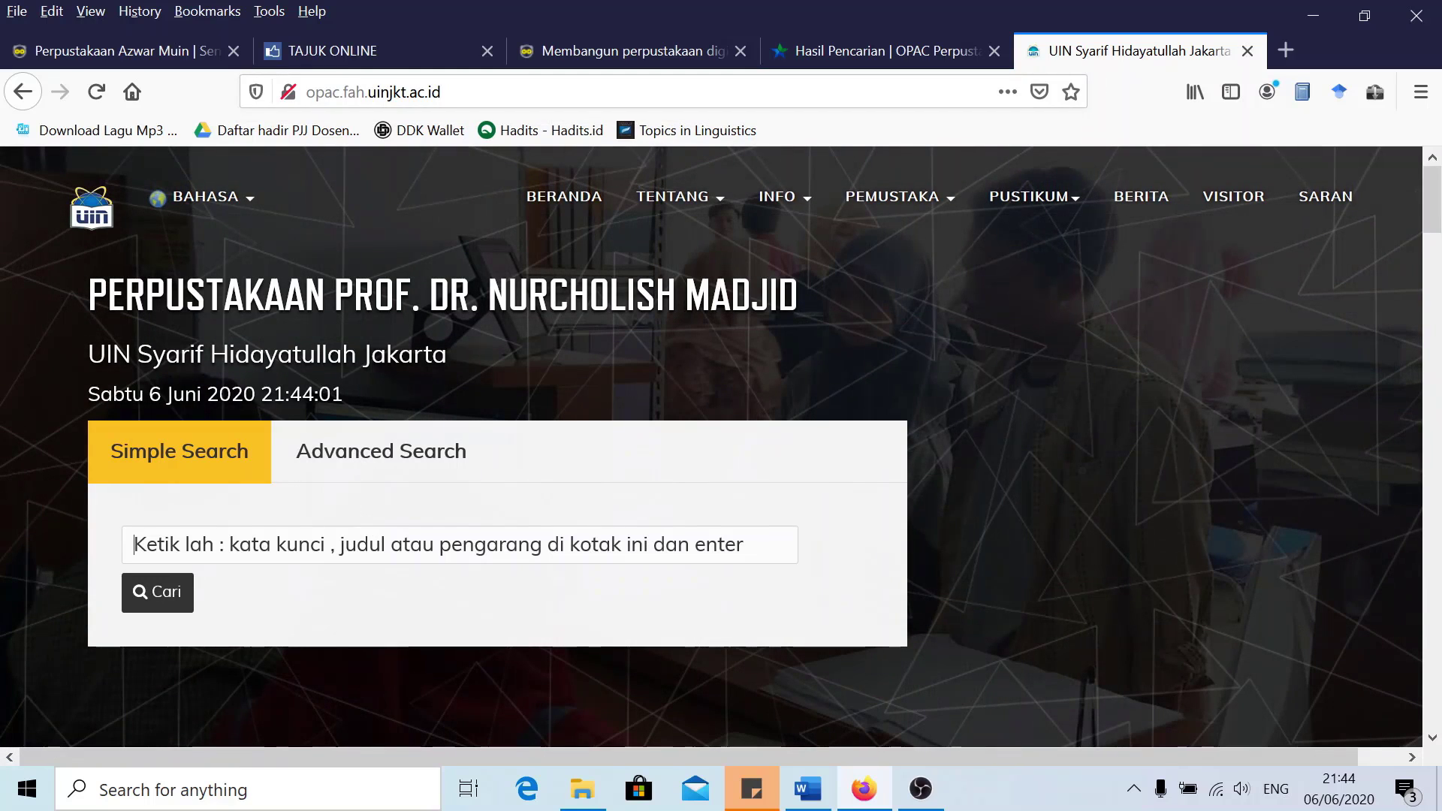
type("speed ")
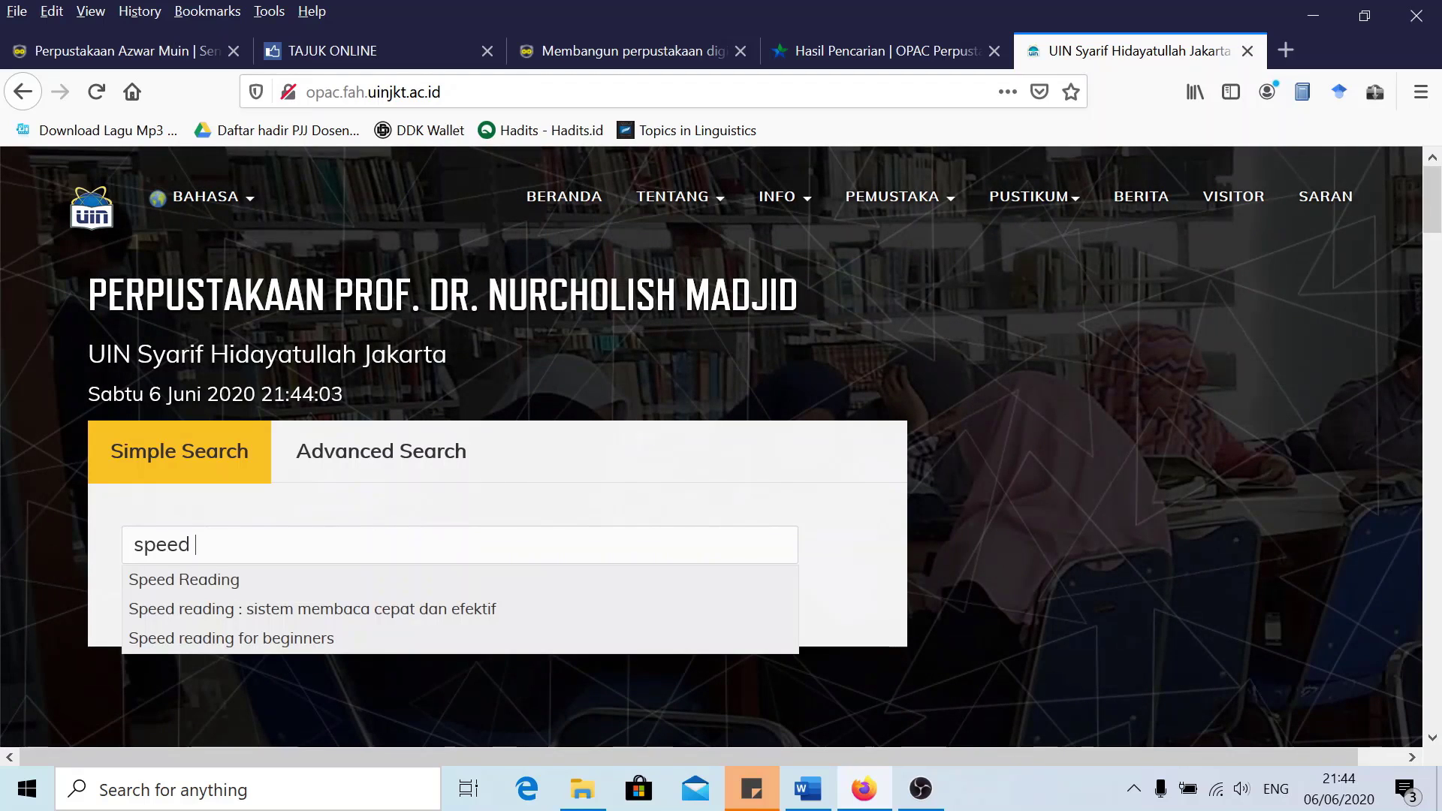
type("reading")
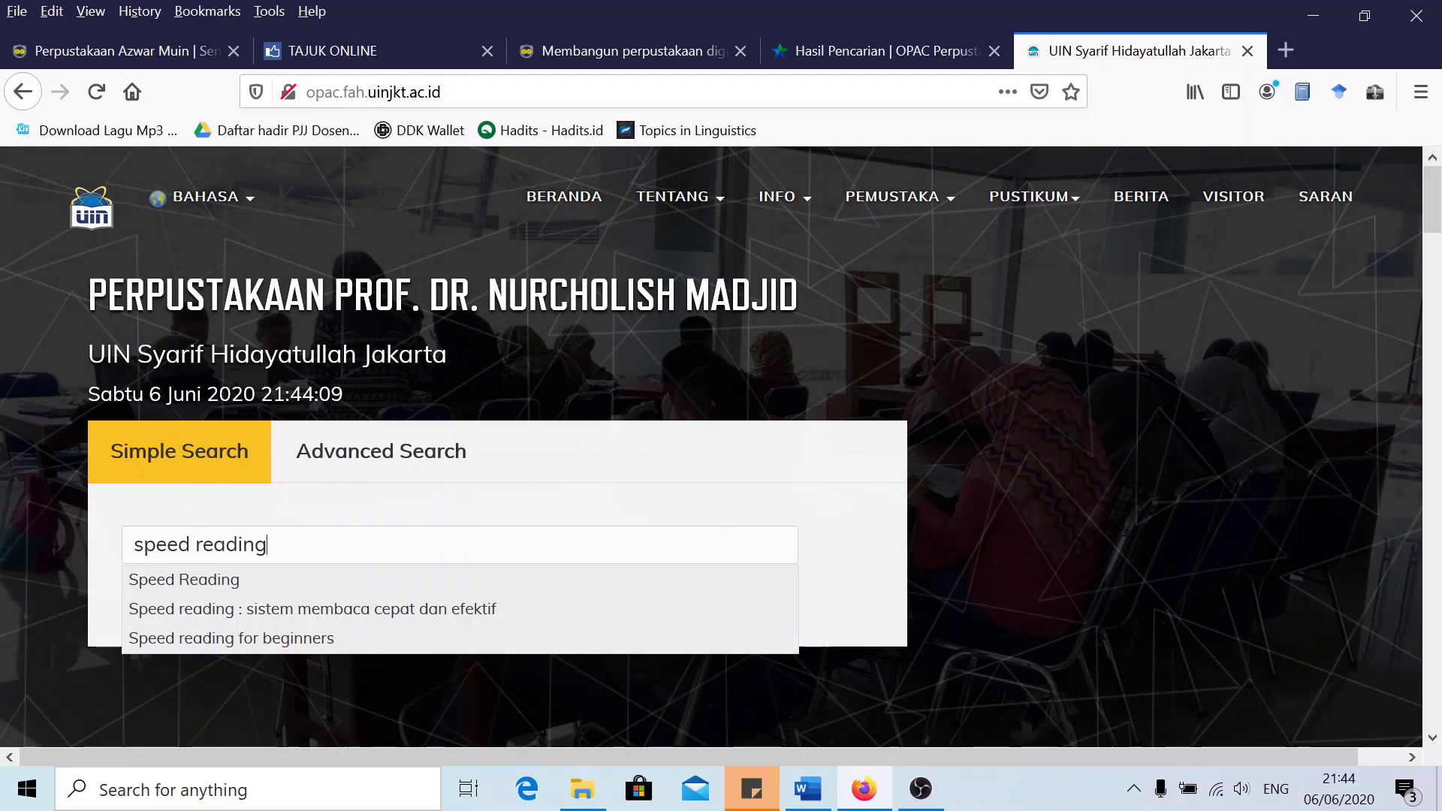
left_click(293, 637)
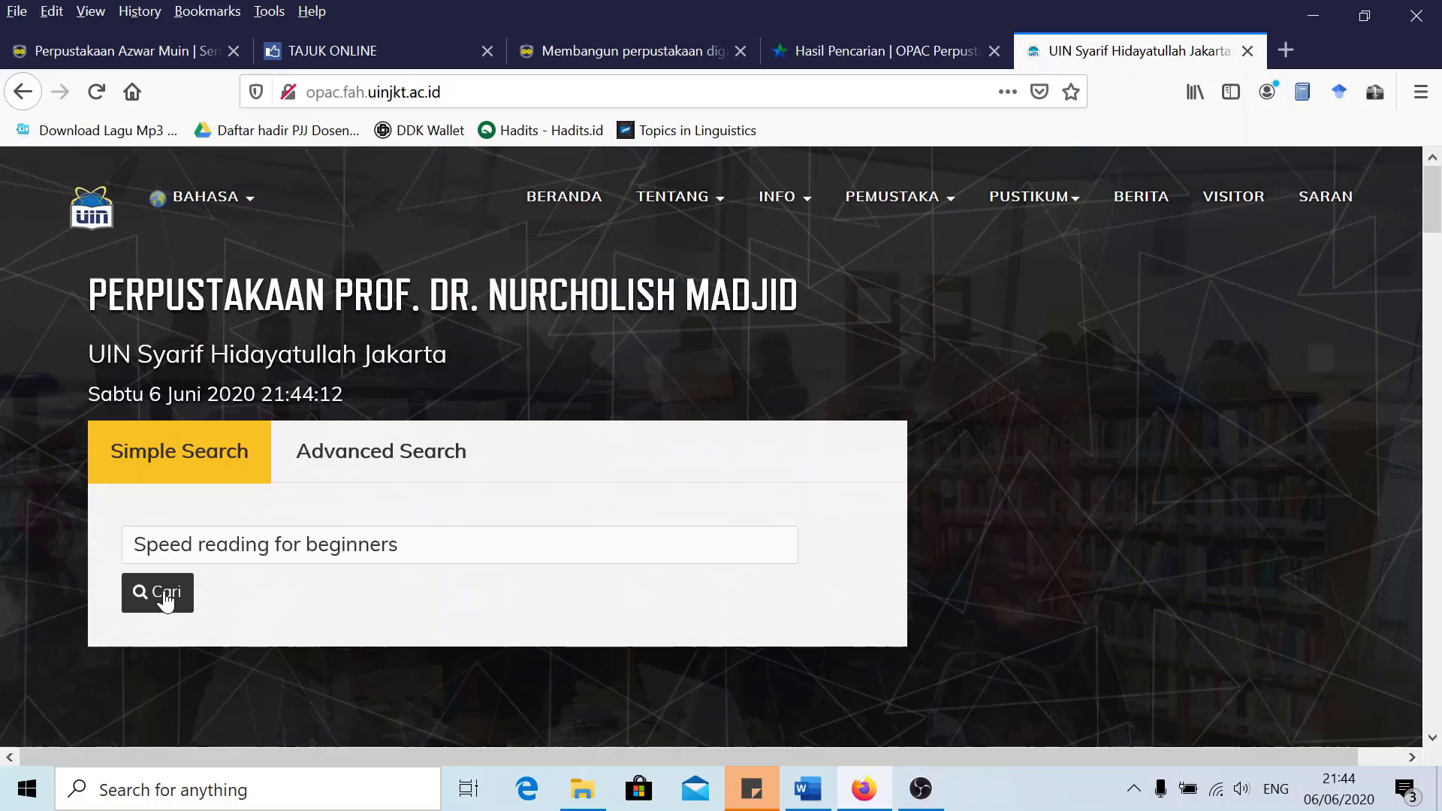
left_click(160, 593)
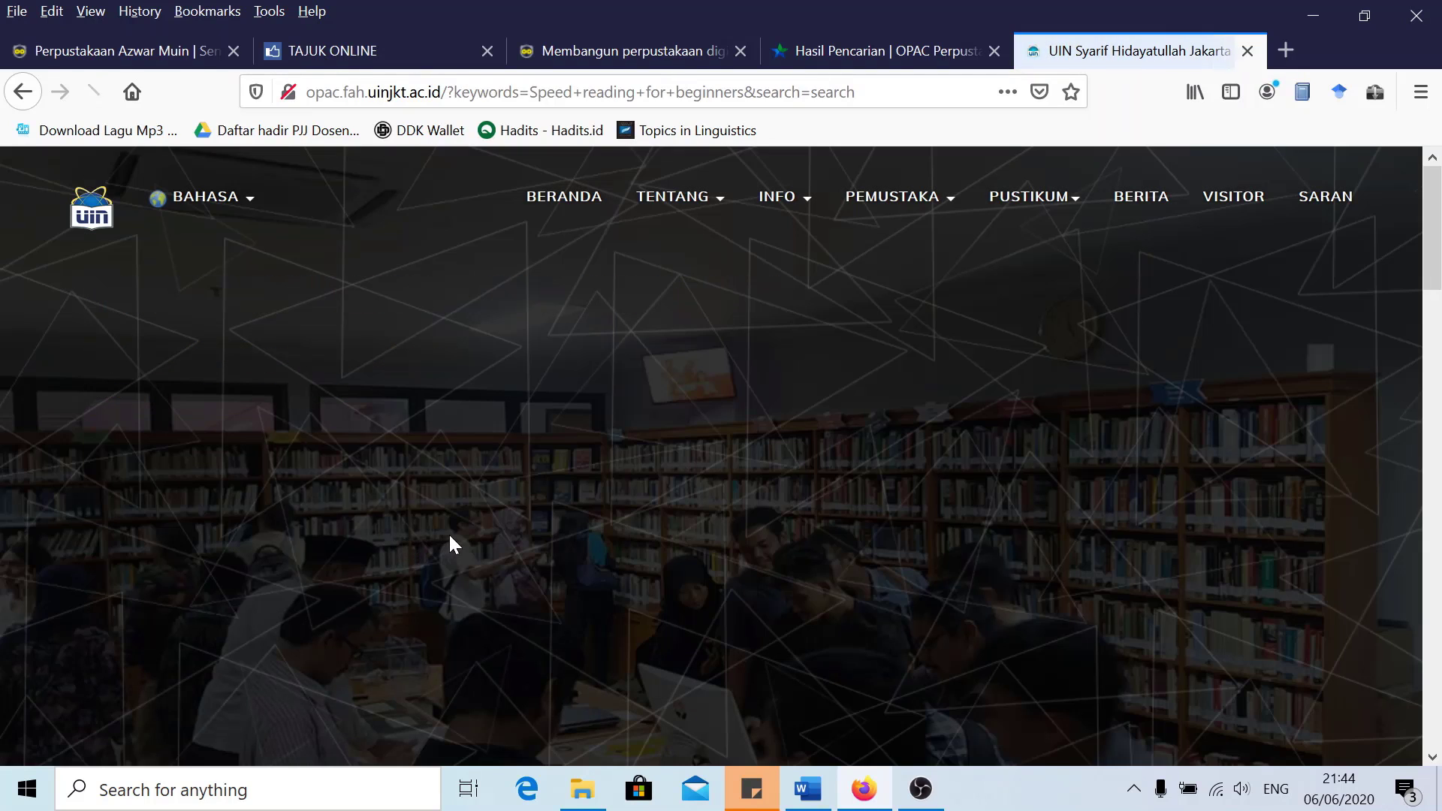
scroll(485, 516, "down", 5)
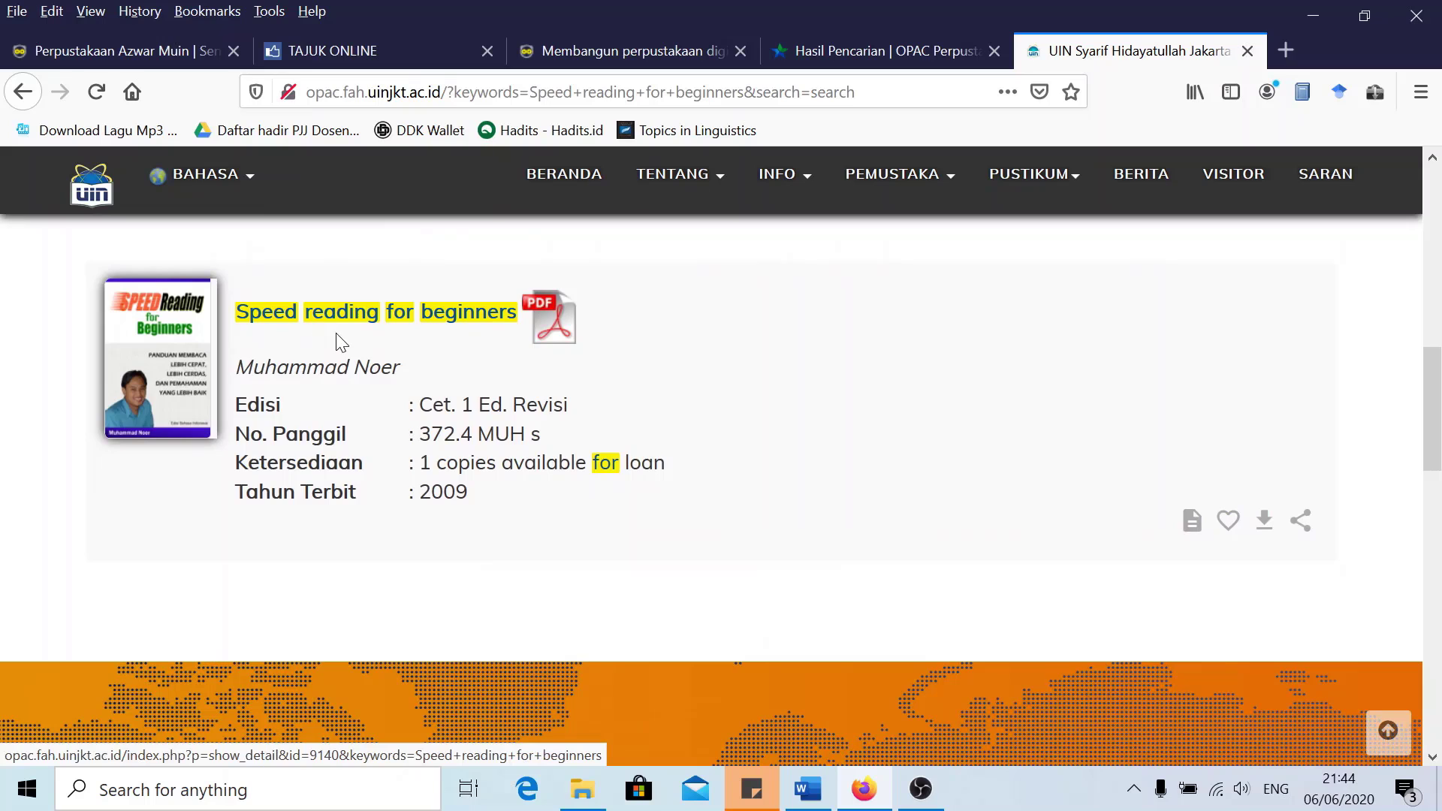
scroll(339, 341, "up", 2)
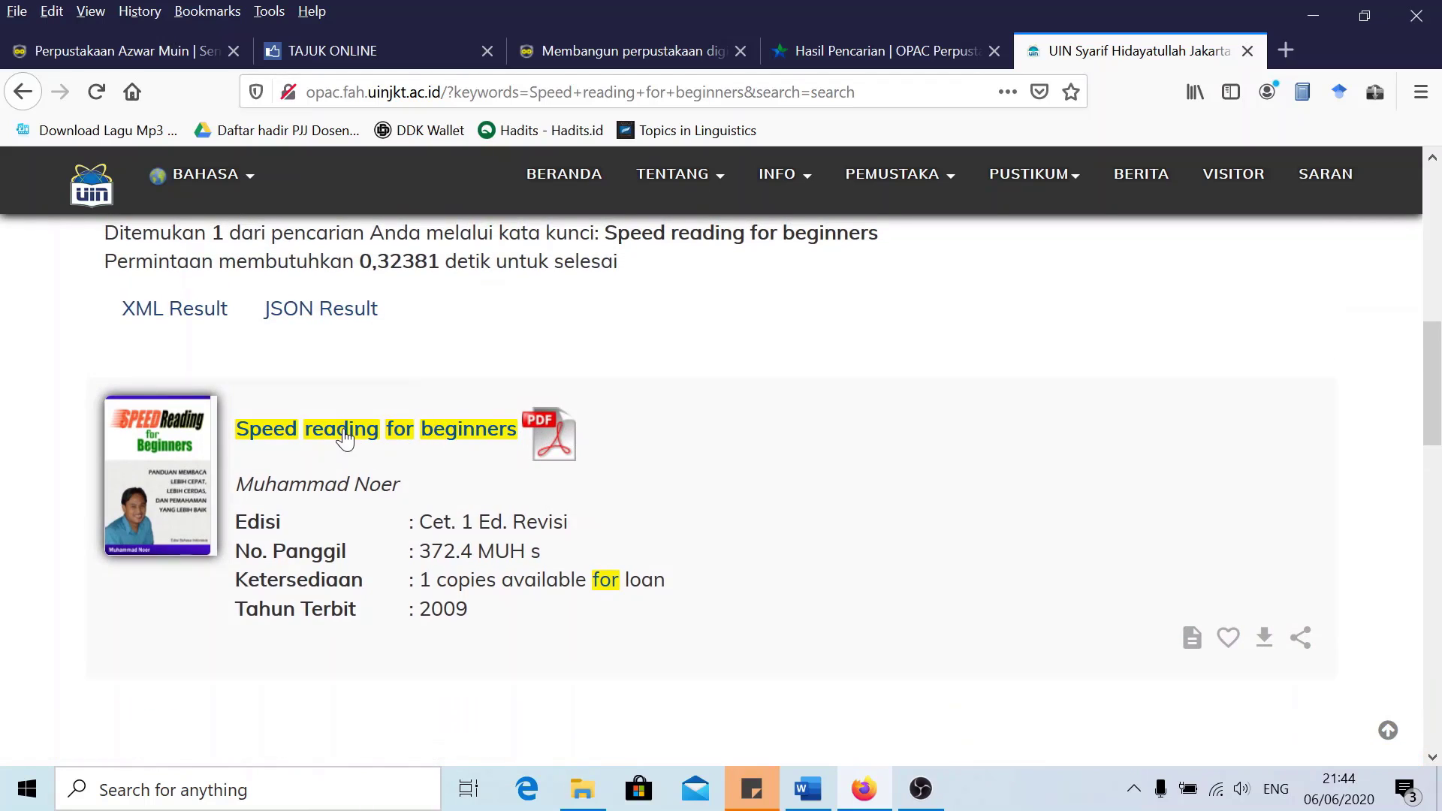
left_click(347, 434)
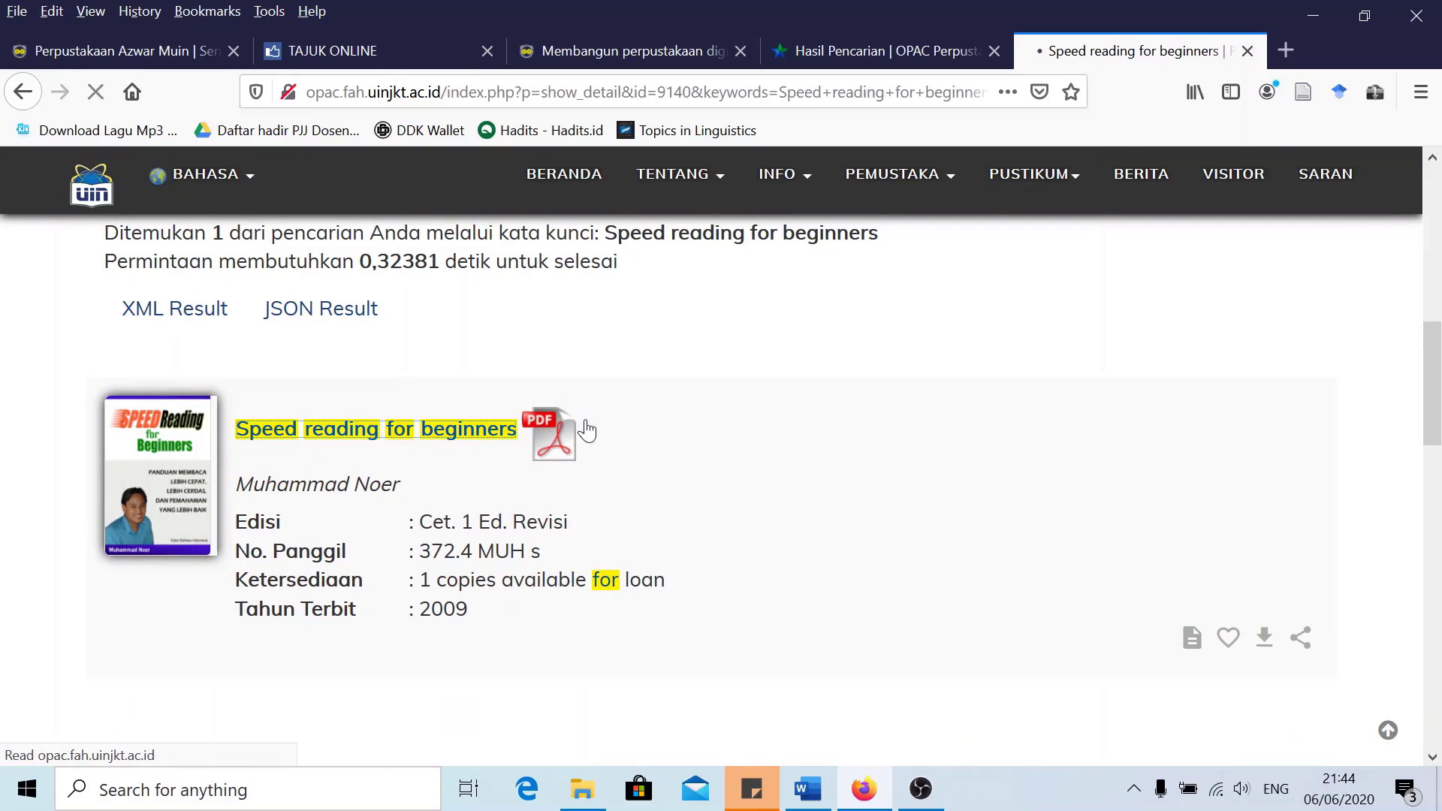
Copy the book's title from its record and return to the SLiMS tab
scroll(476, 399, "down", 10)
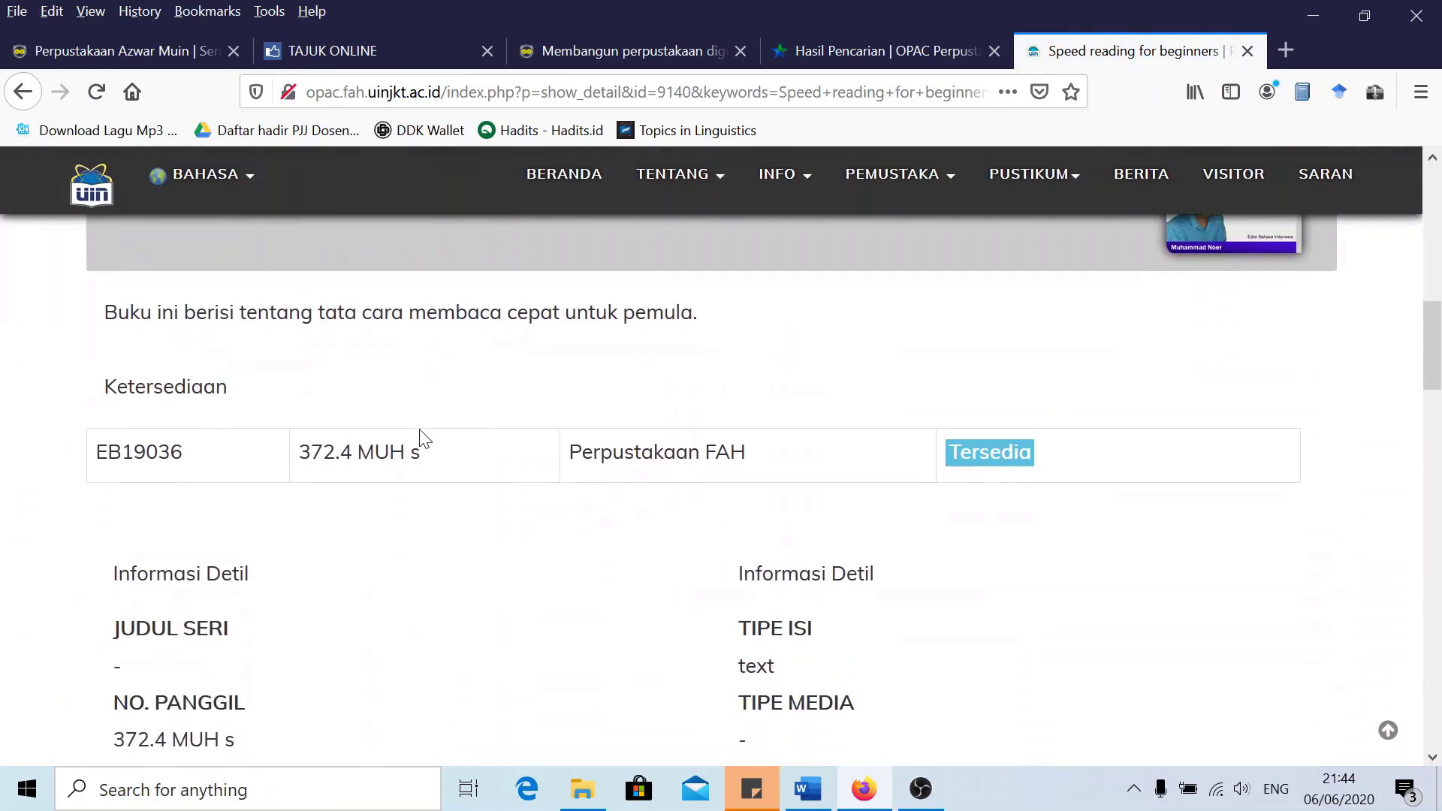
scroll(348, 402, "down", 5)
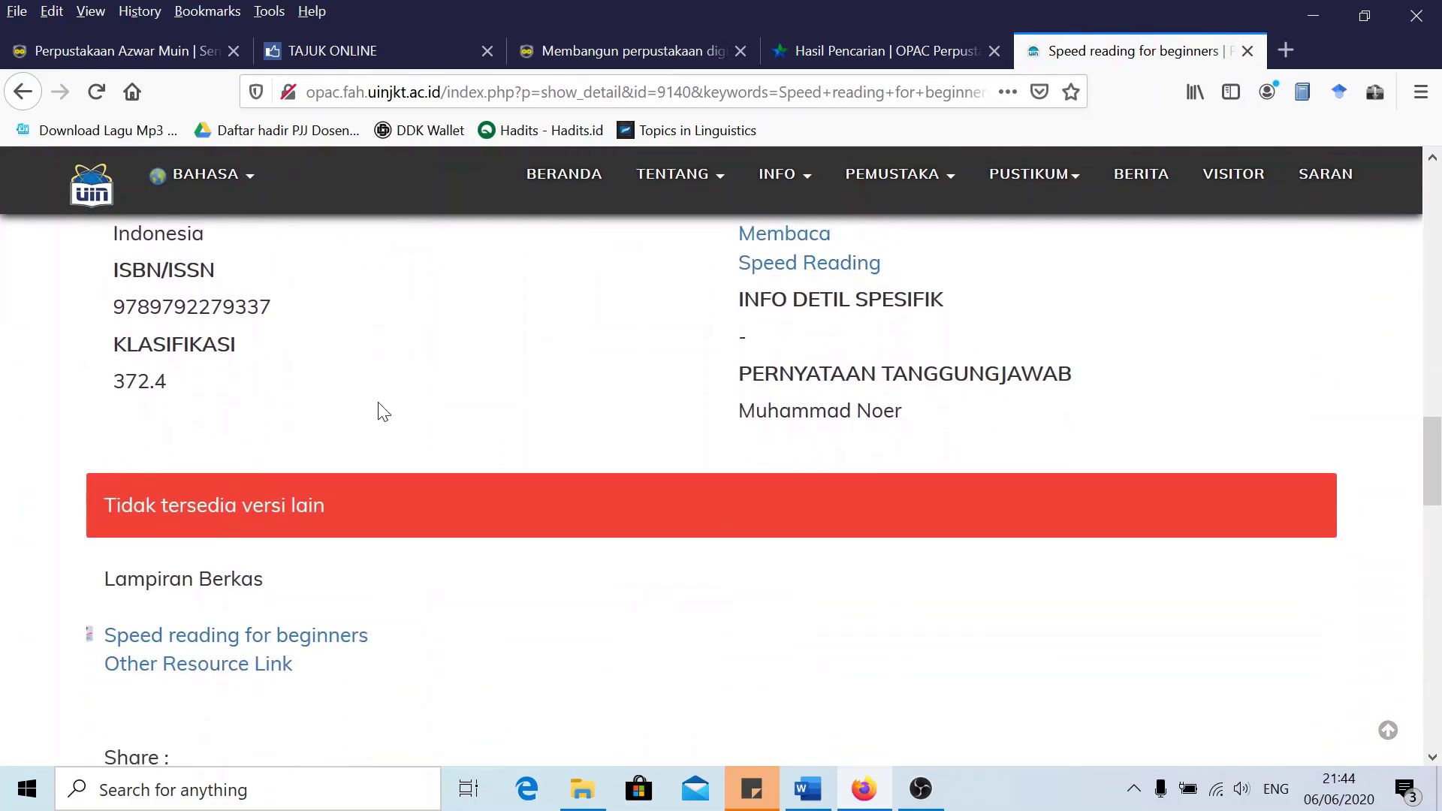
scroll(399, 416, "up", 4)
scroll(802, 549, "up", 4)
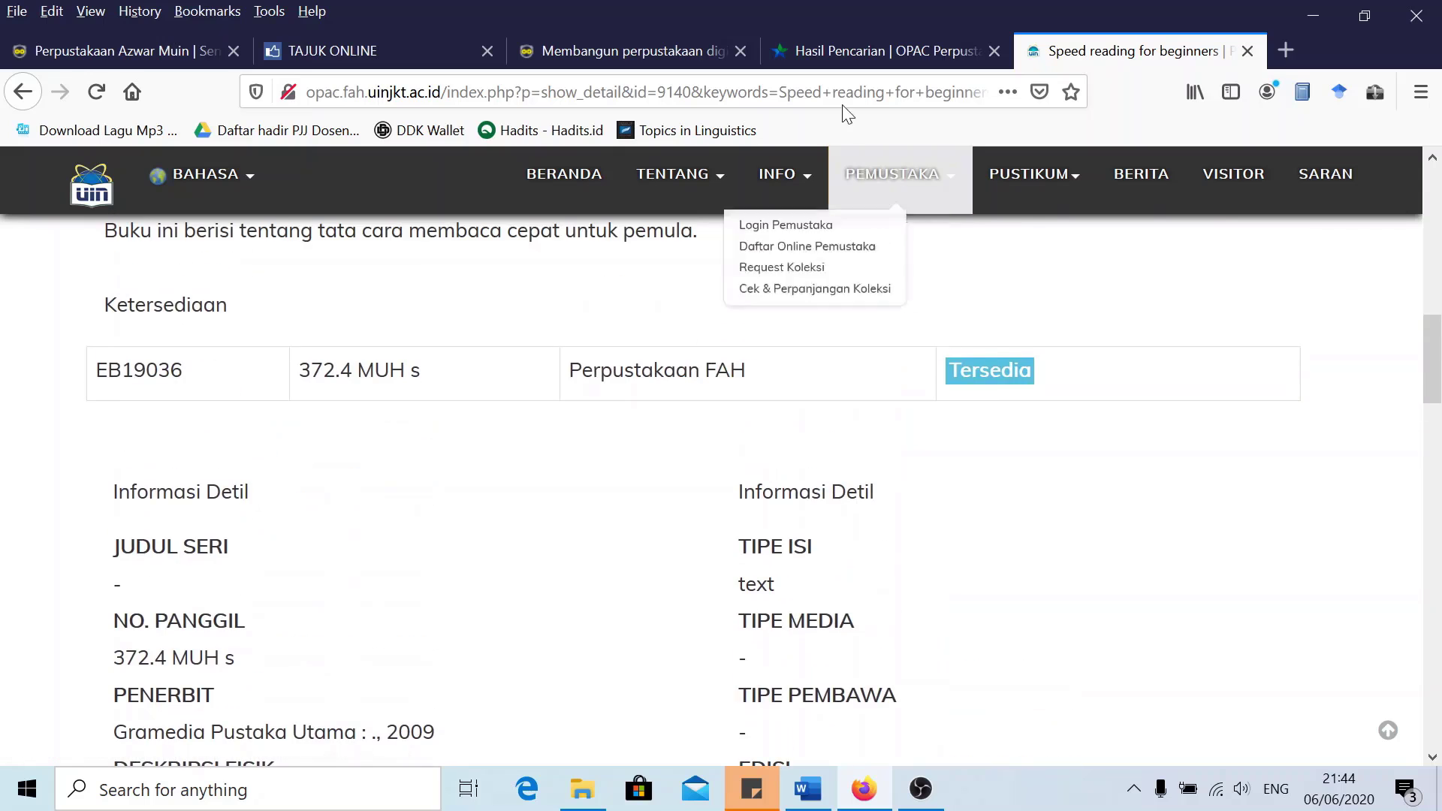
scroll(476, 466, "up", 6)
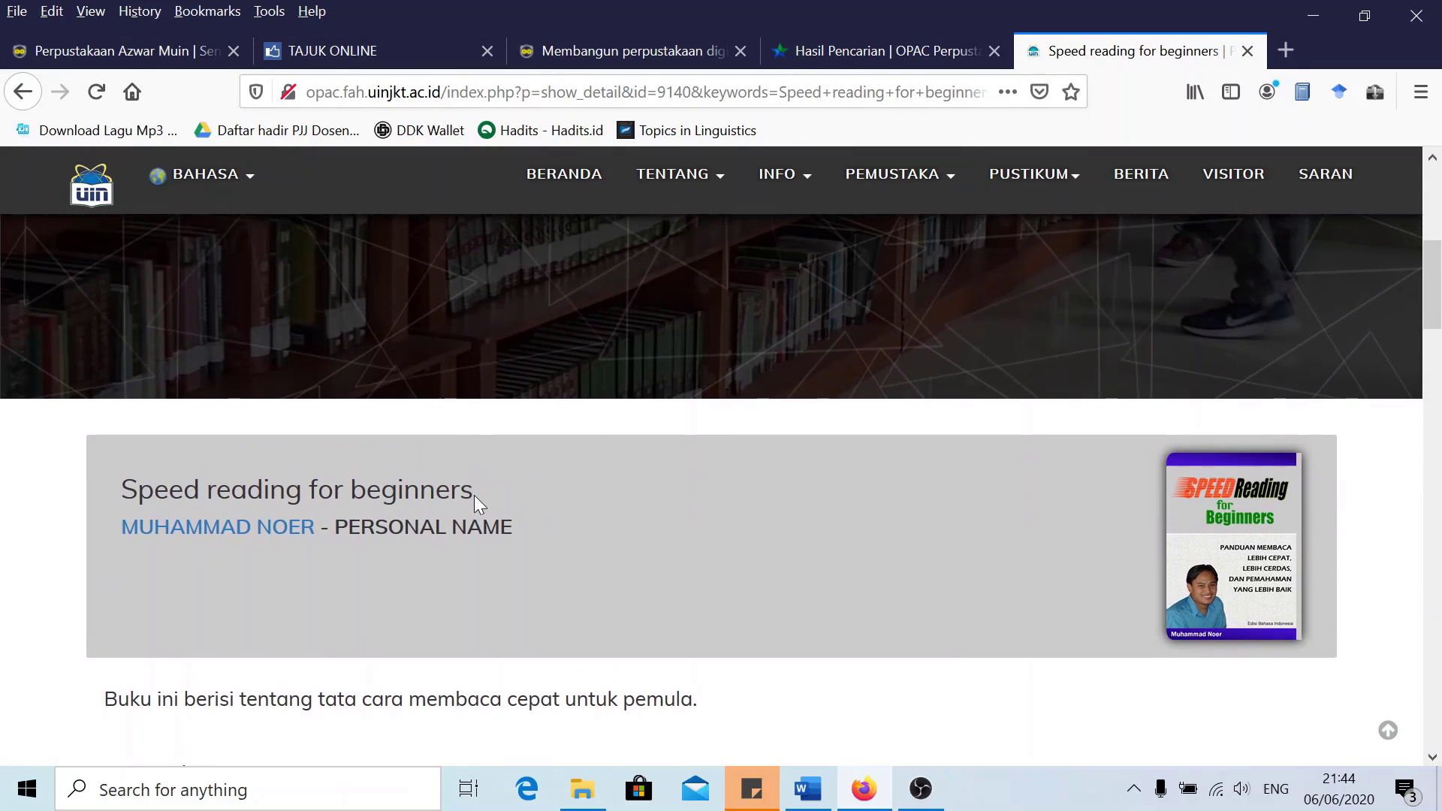
left_click_drag(474, 494, 120, 495)
right_click(196, 498)
left_click(198, 505)
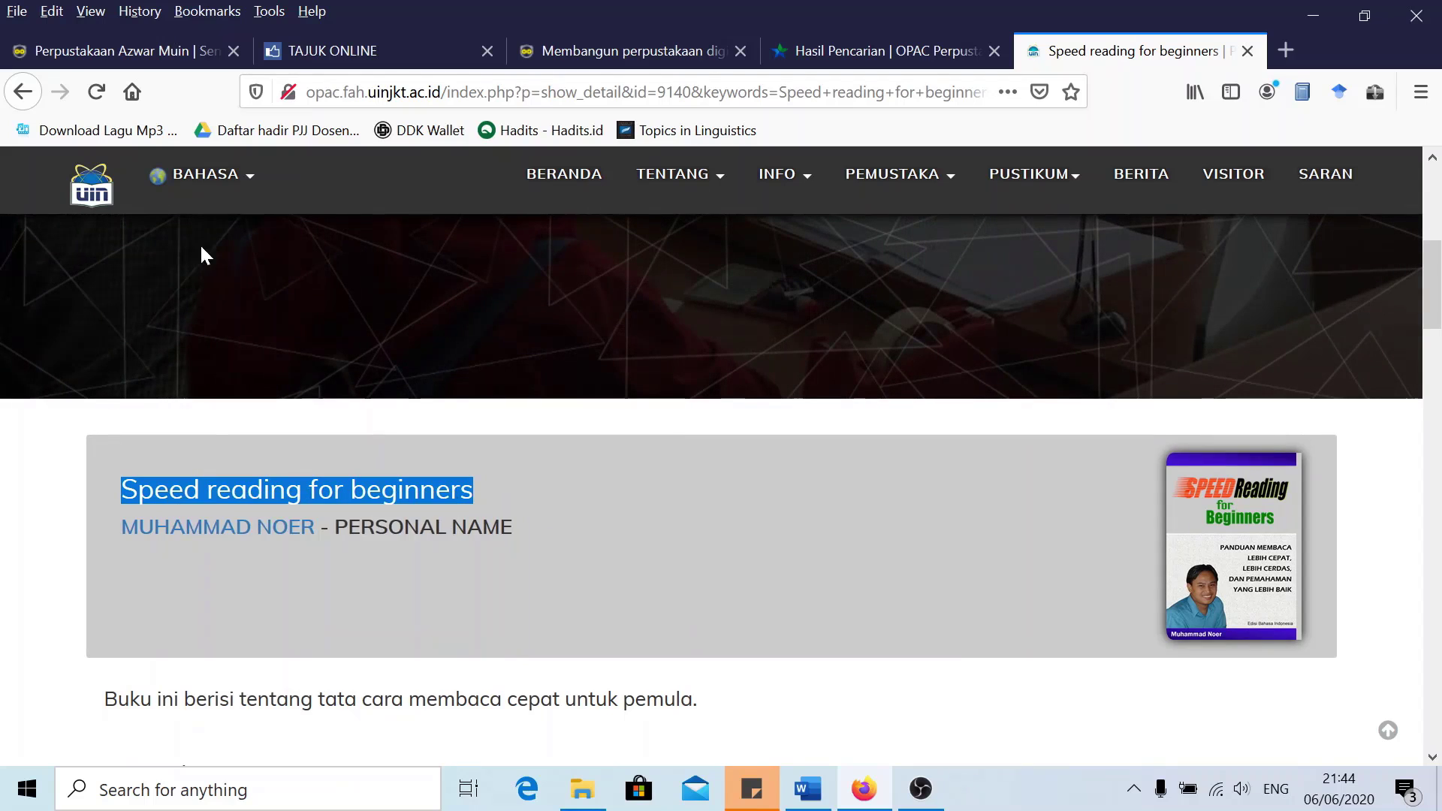
left_click(150, 47)
Paste 'Speed reading for beginners' into the search field and search the OPAC FAH UINJKT server
right_click(375, 344)
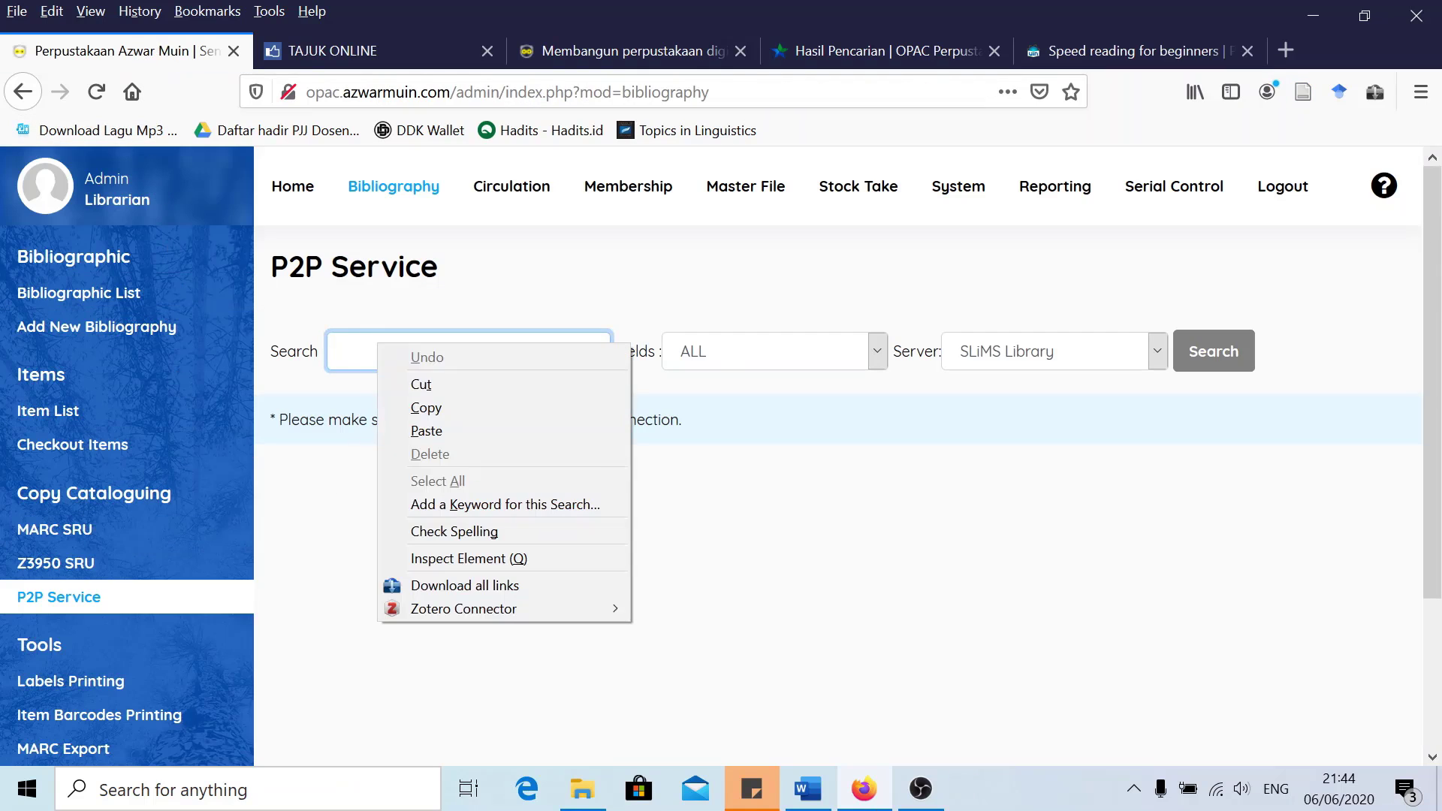
left_click(421, 425)
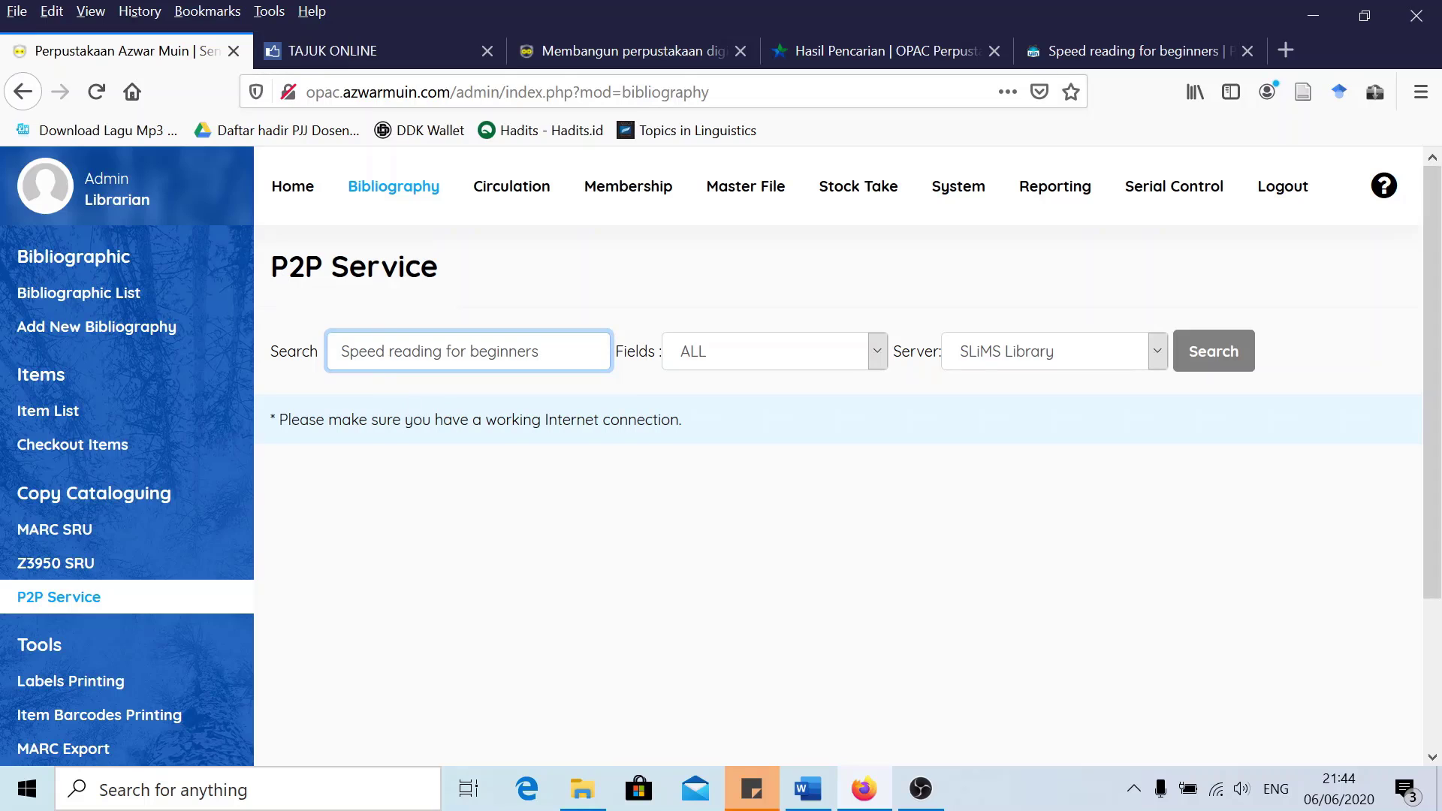
left_click(1032, 359)
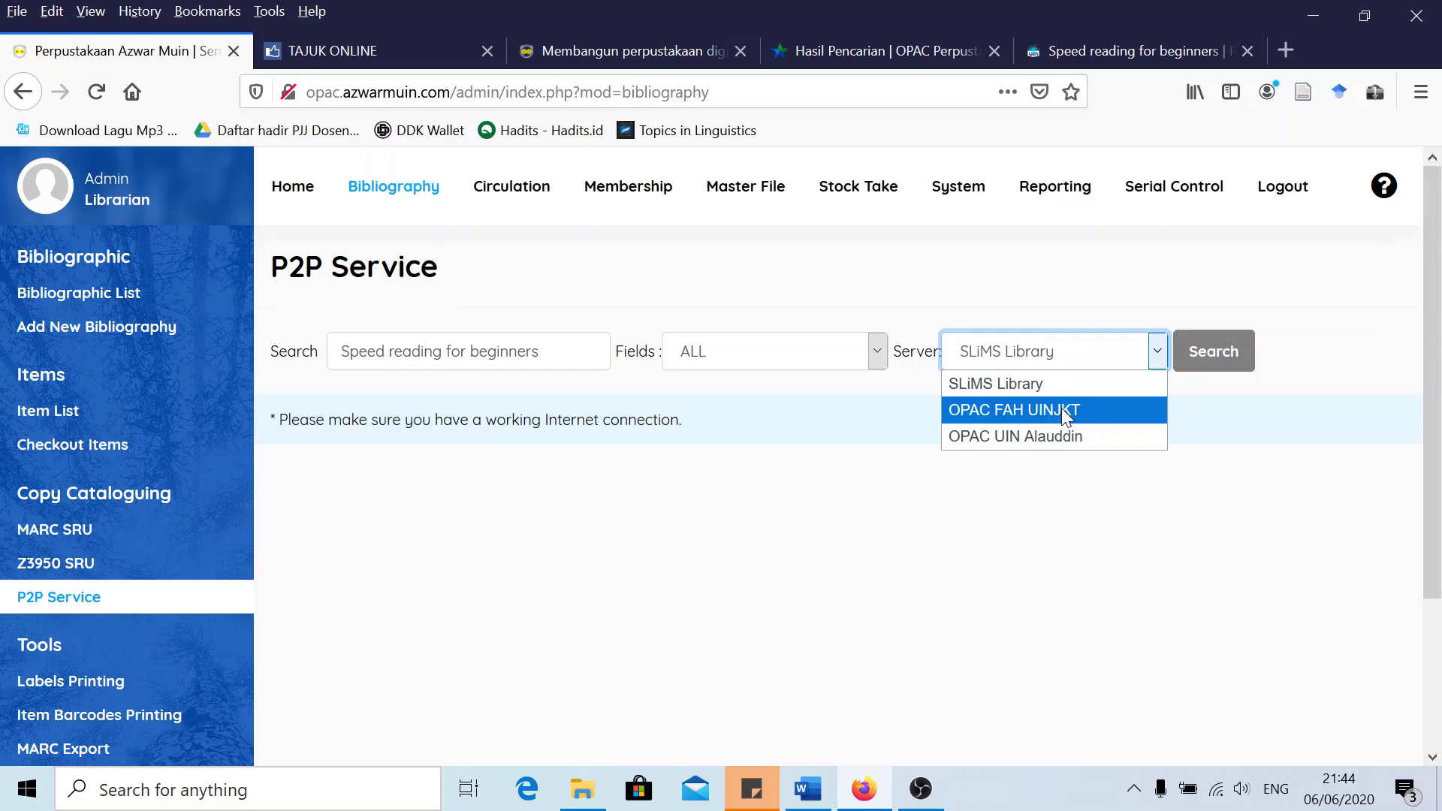
left_click(1061, 410)
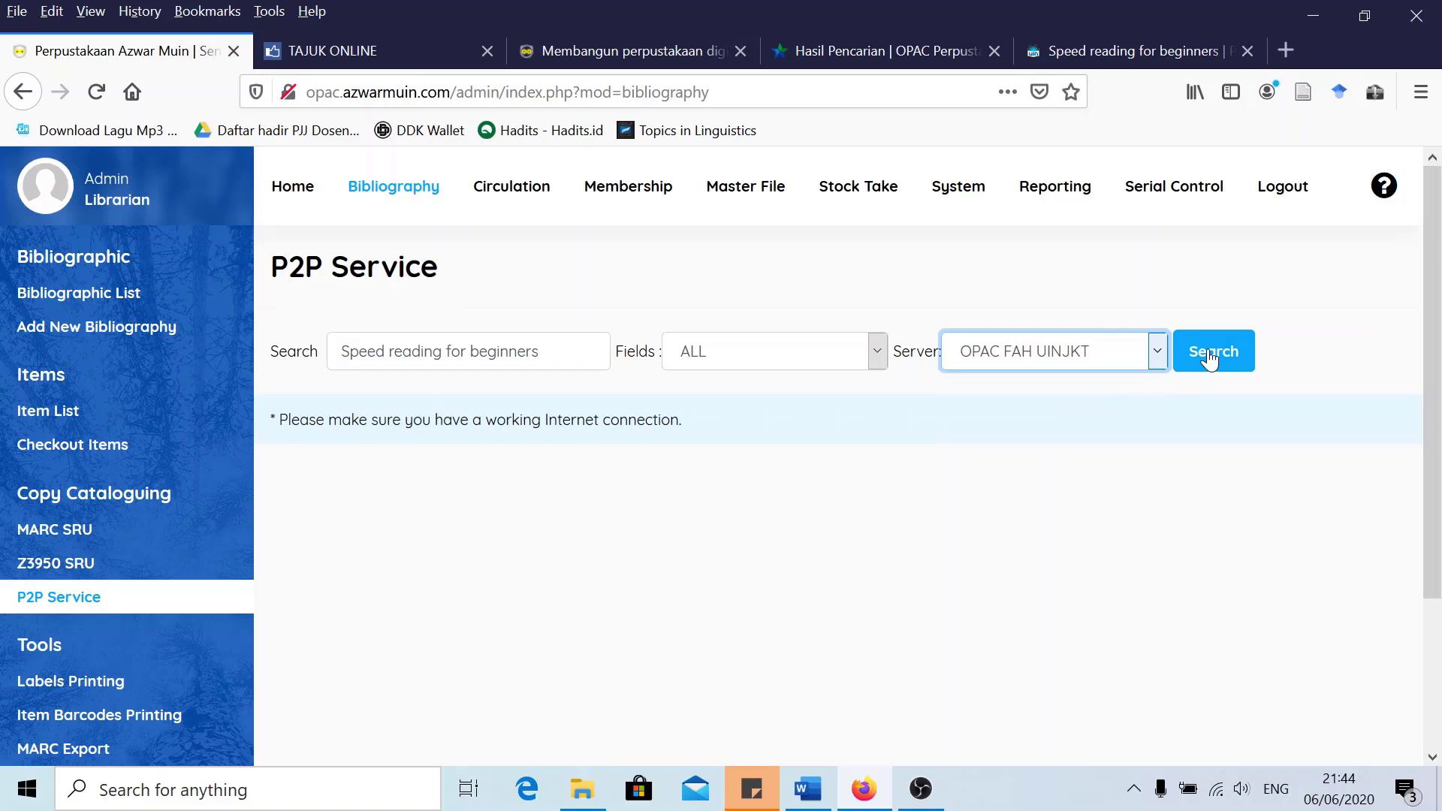
left_click(1208, 359)
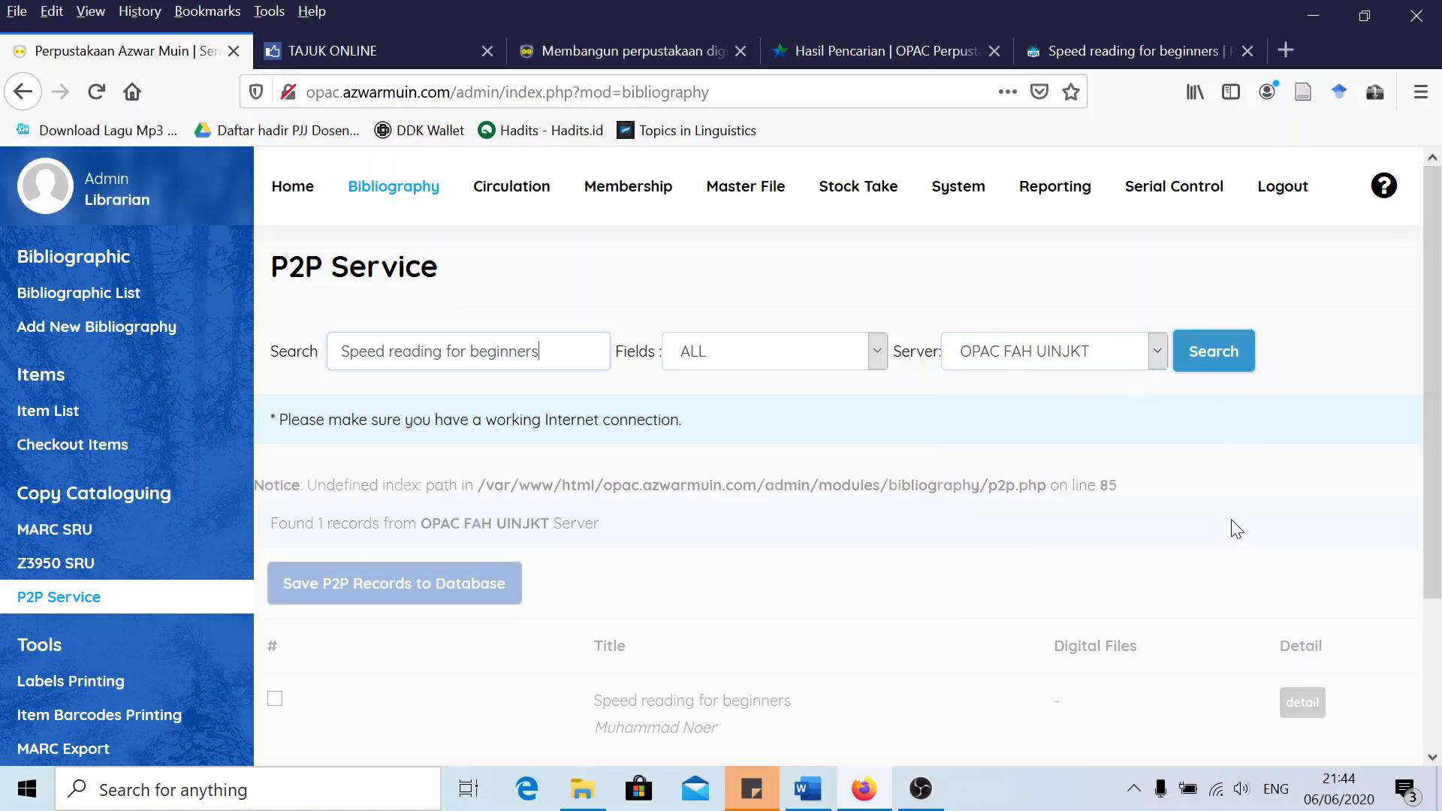
scroll(1092, 588, "down", 3)
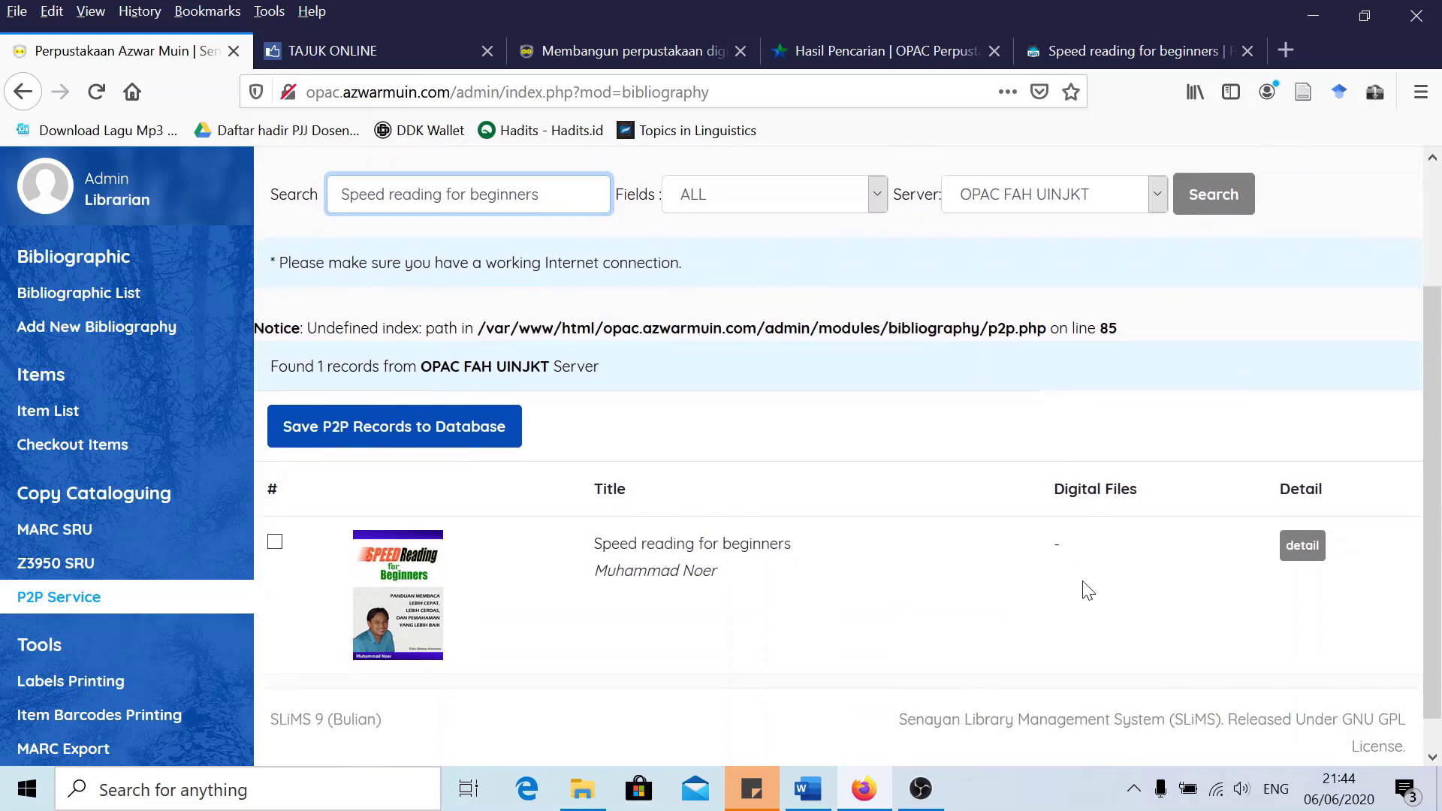
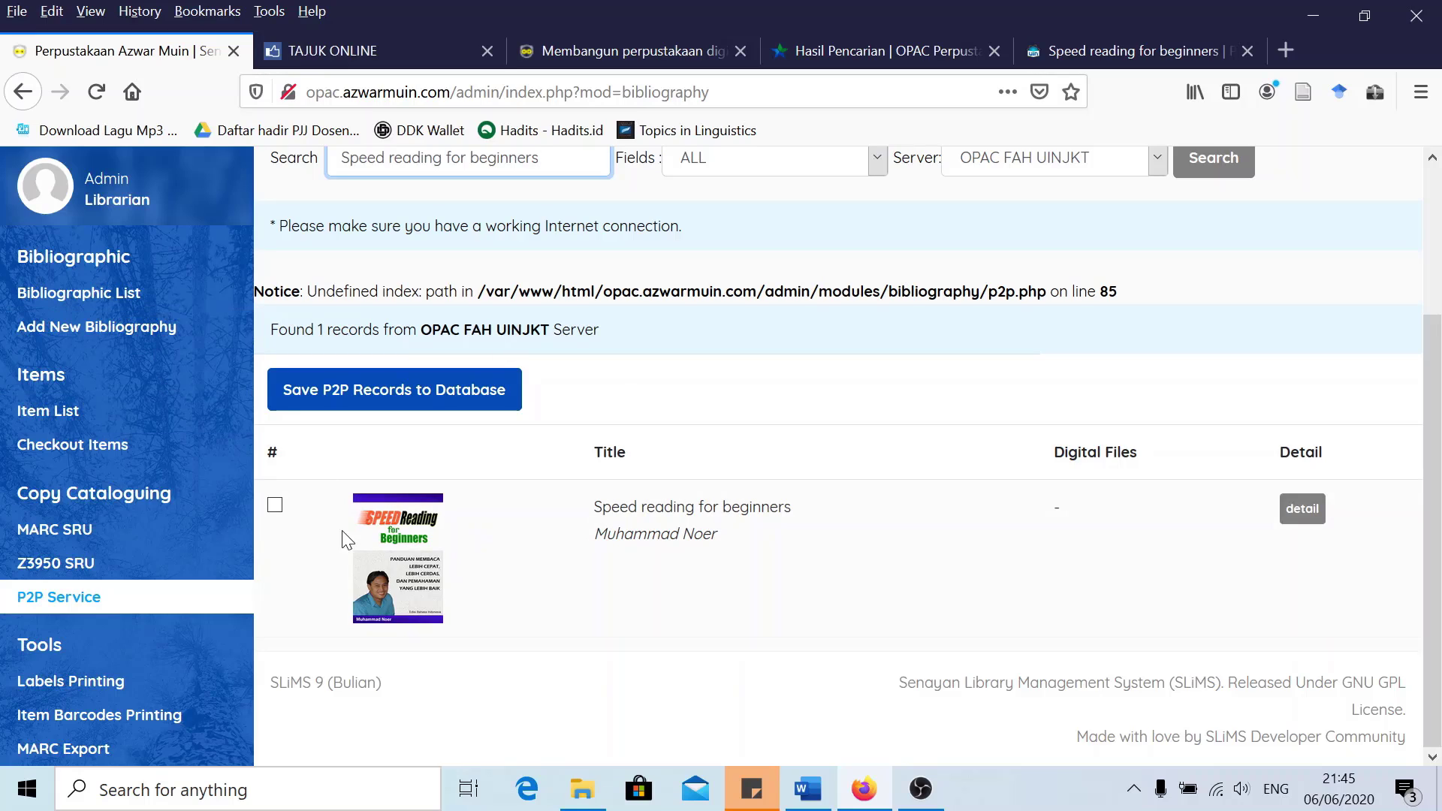
Review the 'Speed reading for beginners' P2P result, then save the checked record to the database
left_click(1302, 512)
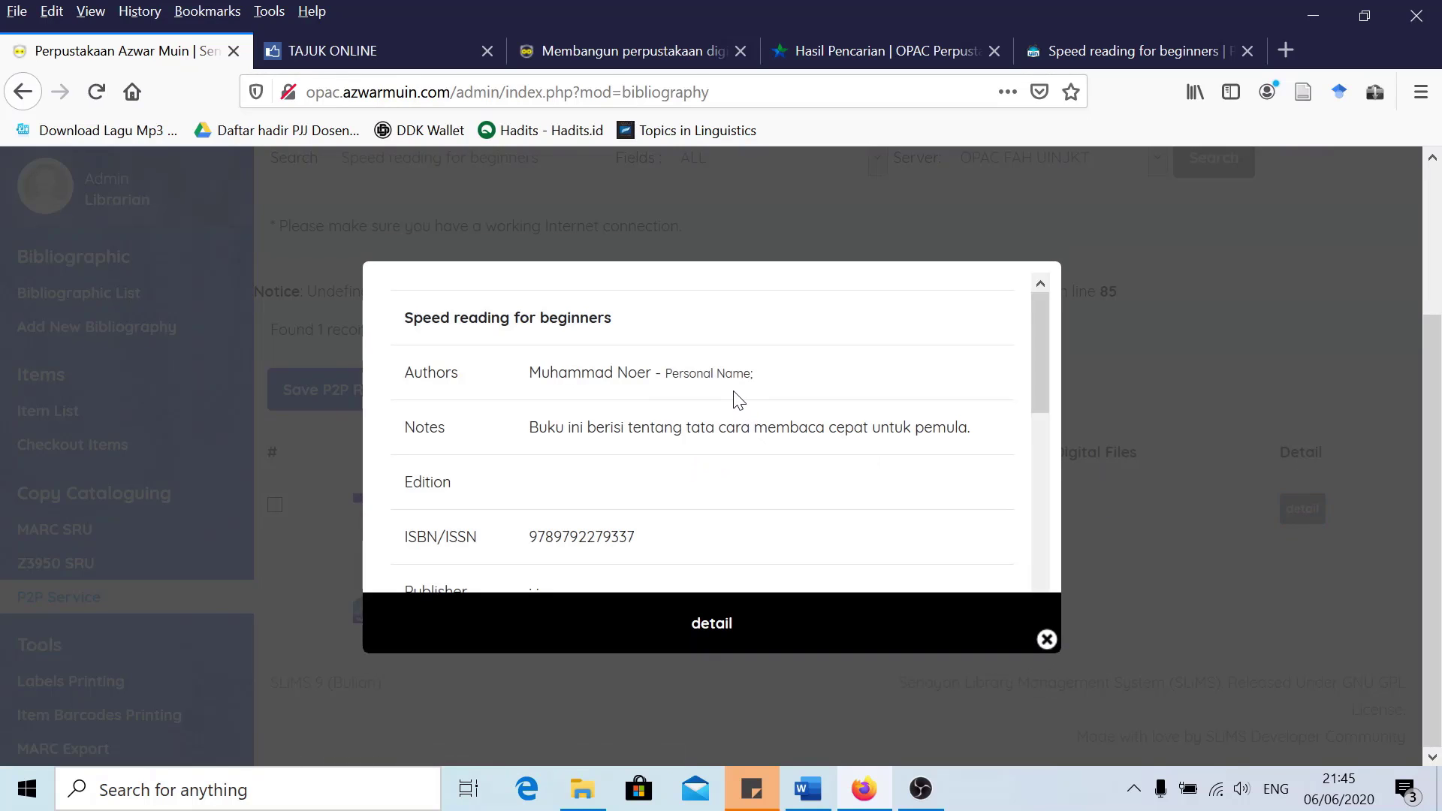
scroll(751, 406, "down", 3)
scroll(766, 409, "up", 3)
scroll(767, 411, "down", 1)
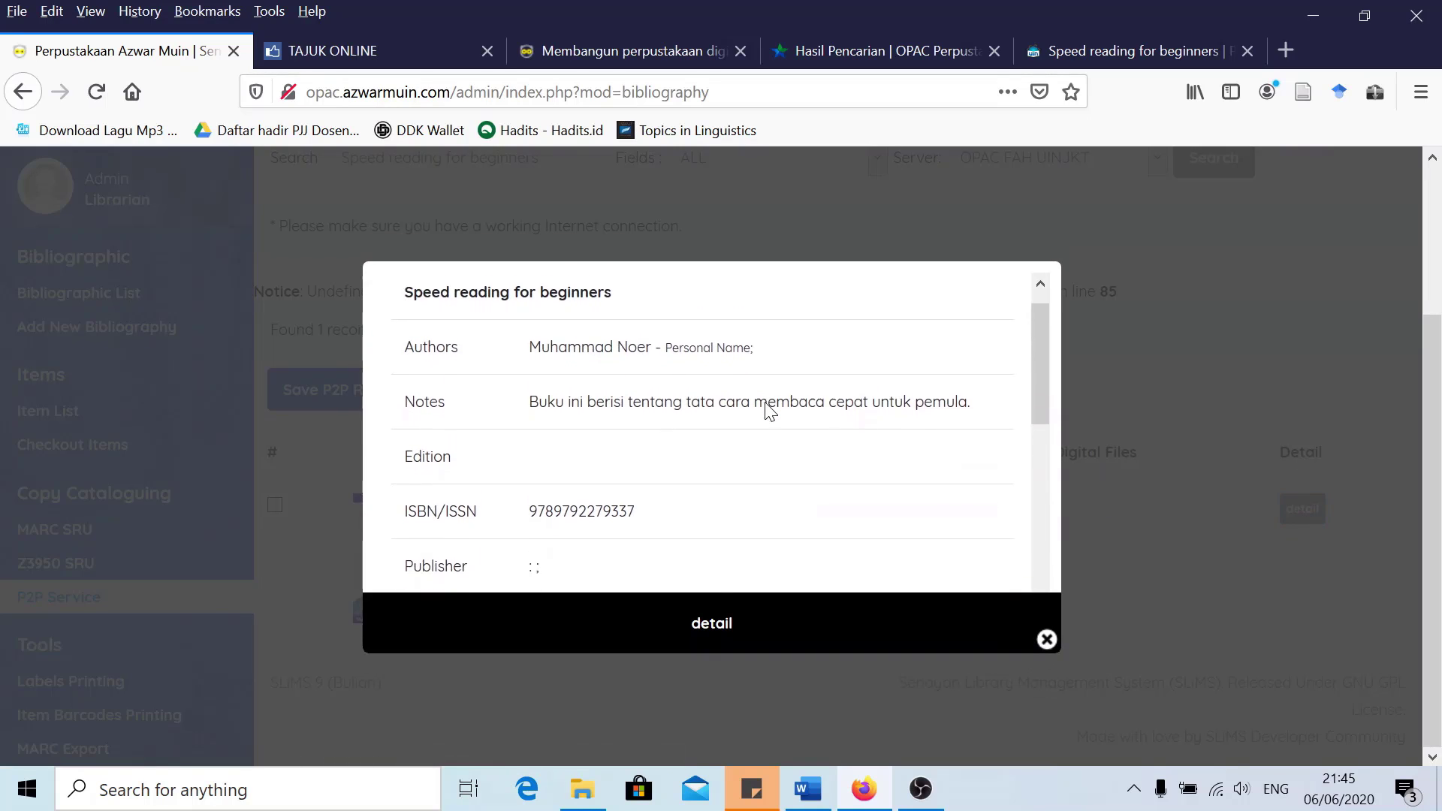
scroll(770, 411, "down", 5)
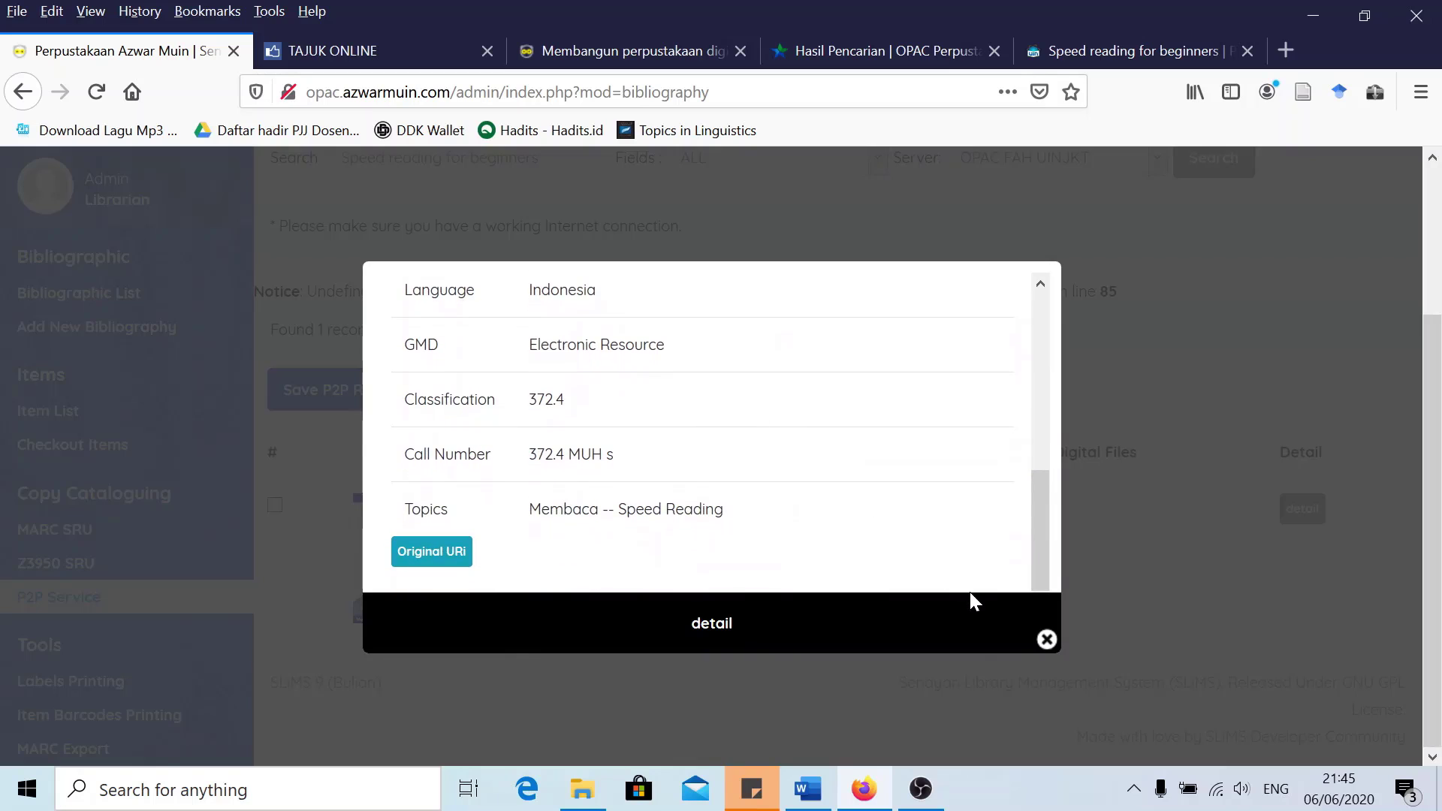
left_click(1046, 640)
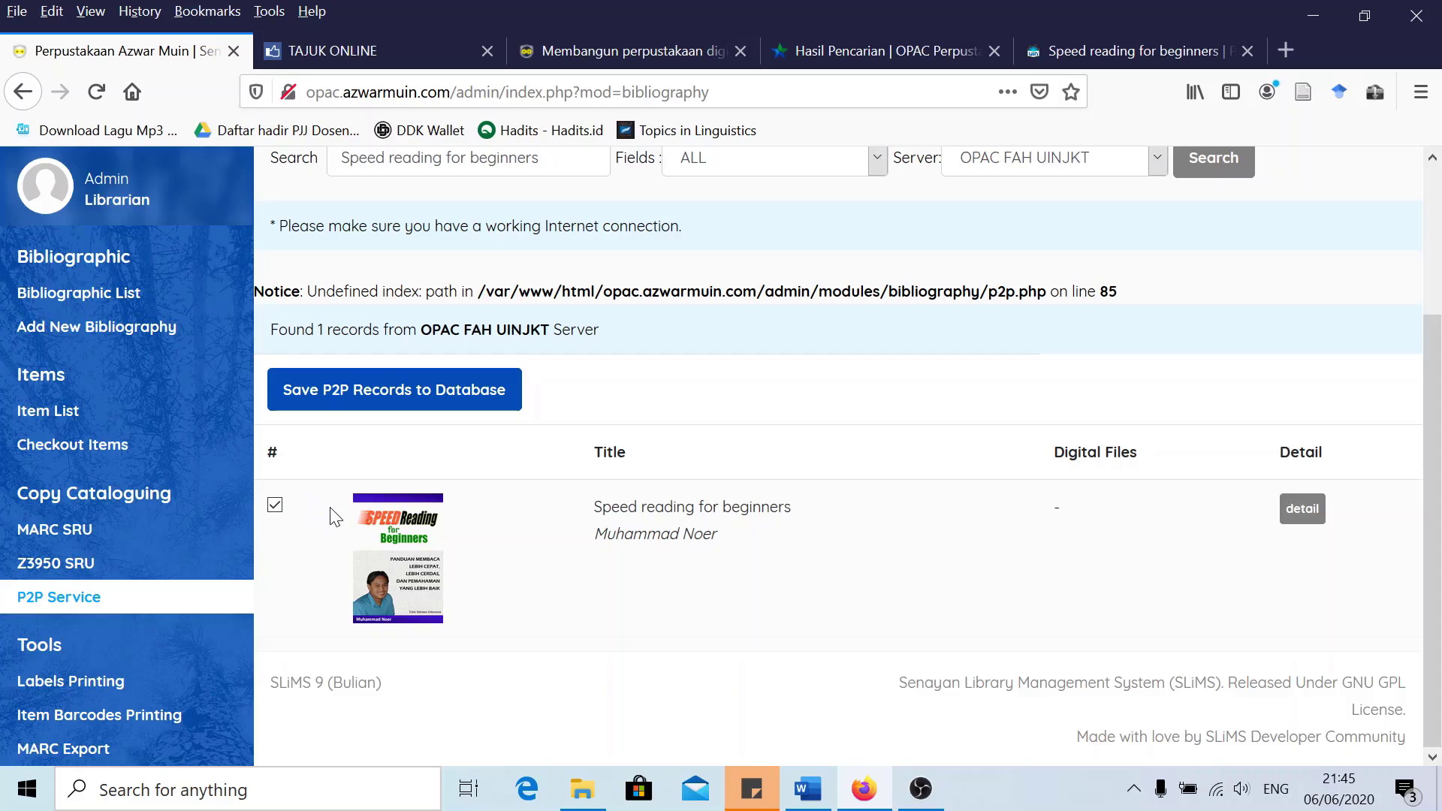
scroll(336, 517, "up", 2)
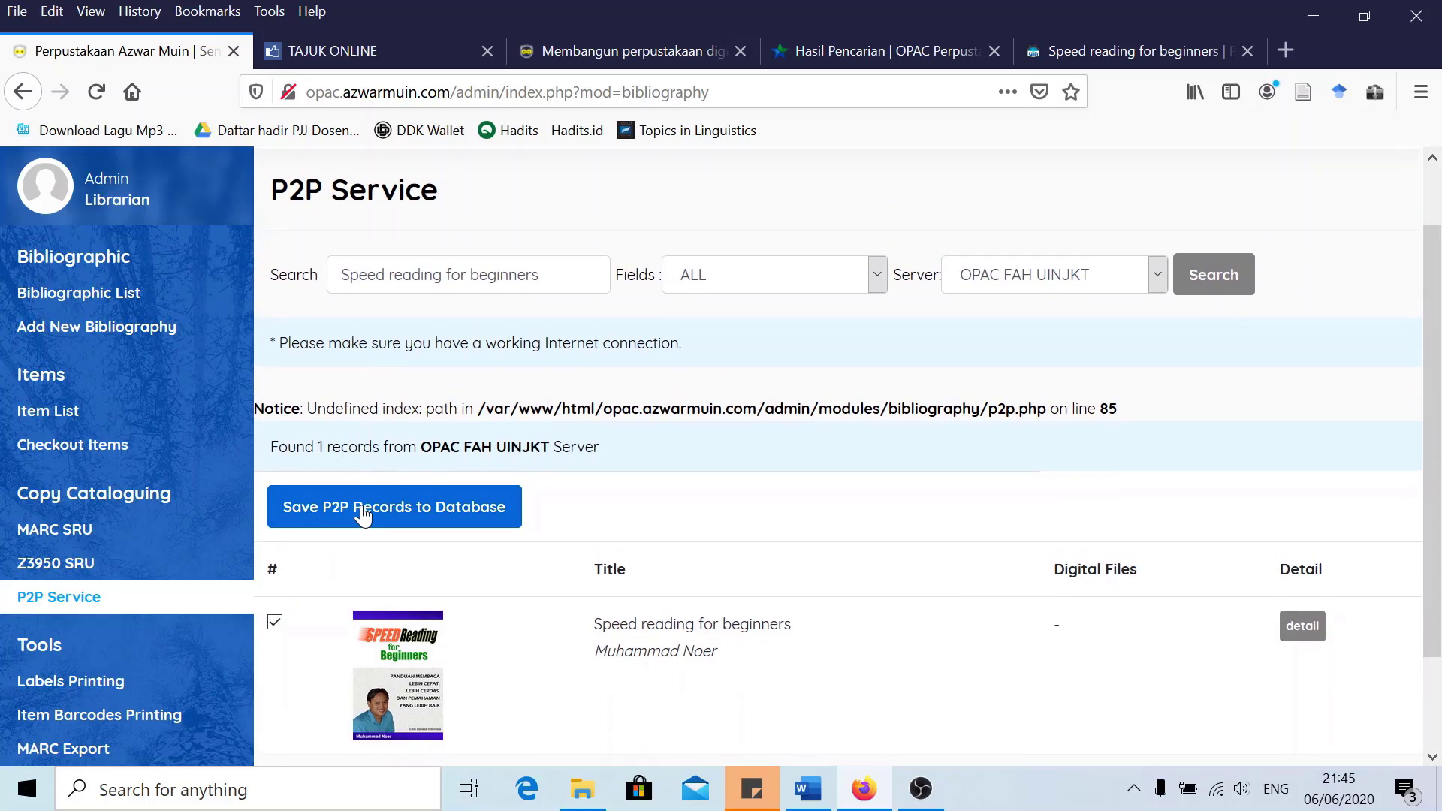
left_click(363, 515)
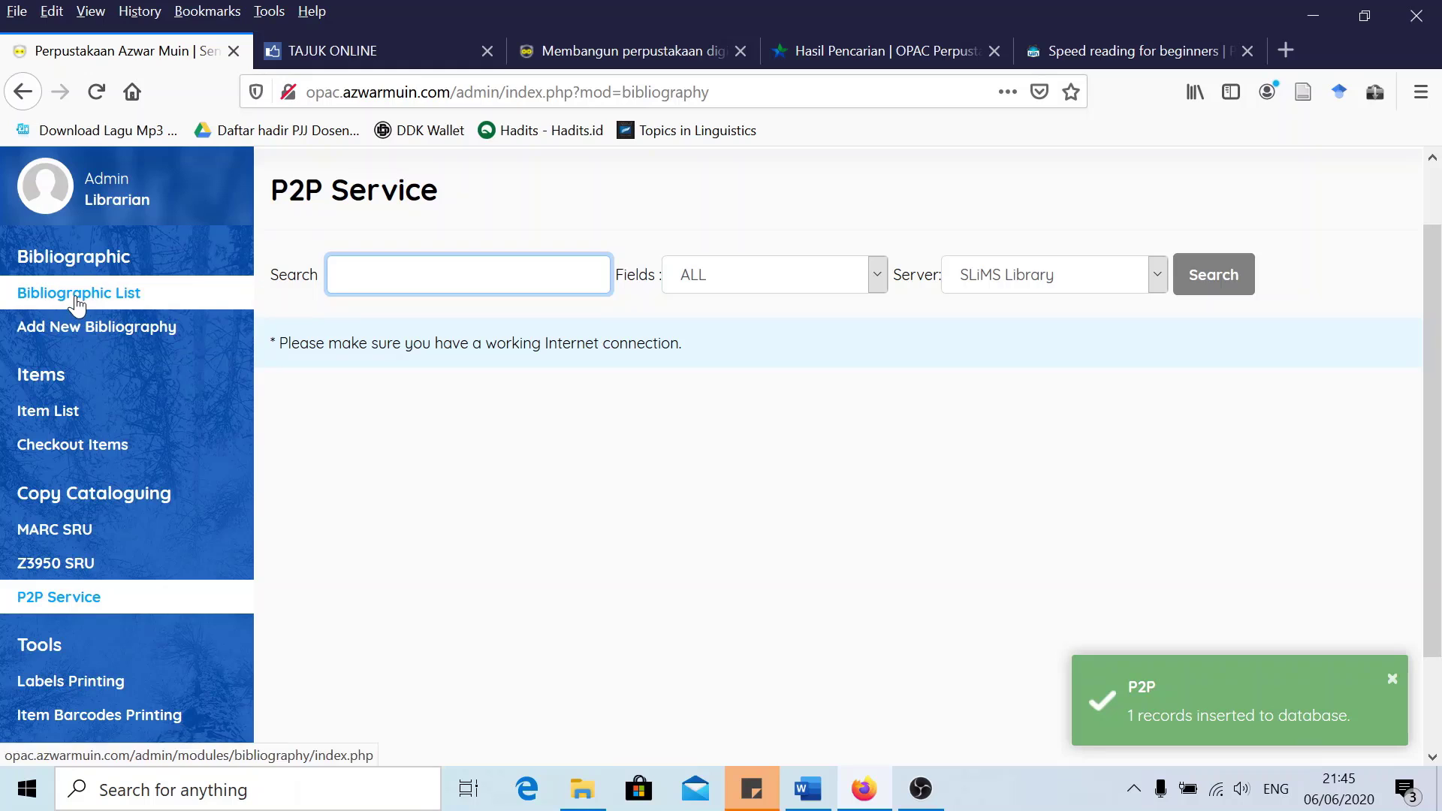
Open 'Speed reading for beginners' from the Bibliographic List and unlock it for editing
left_click(73, 298)
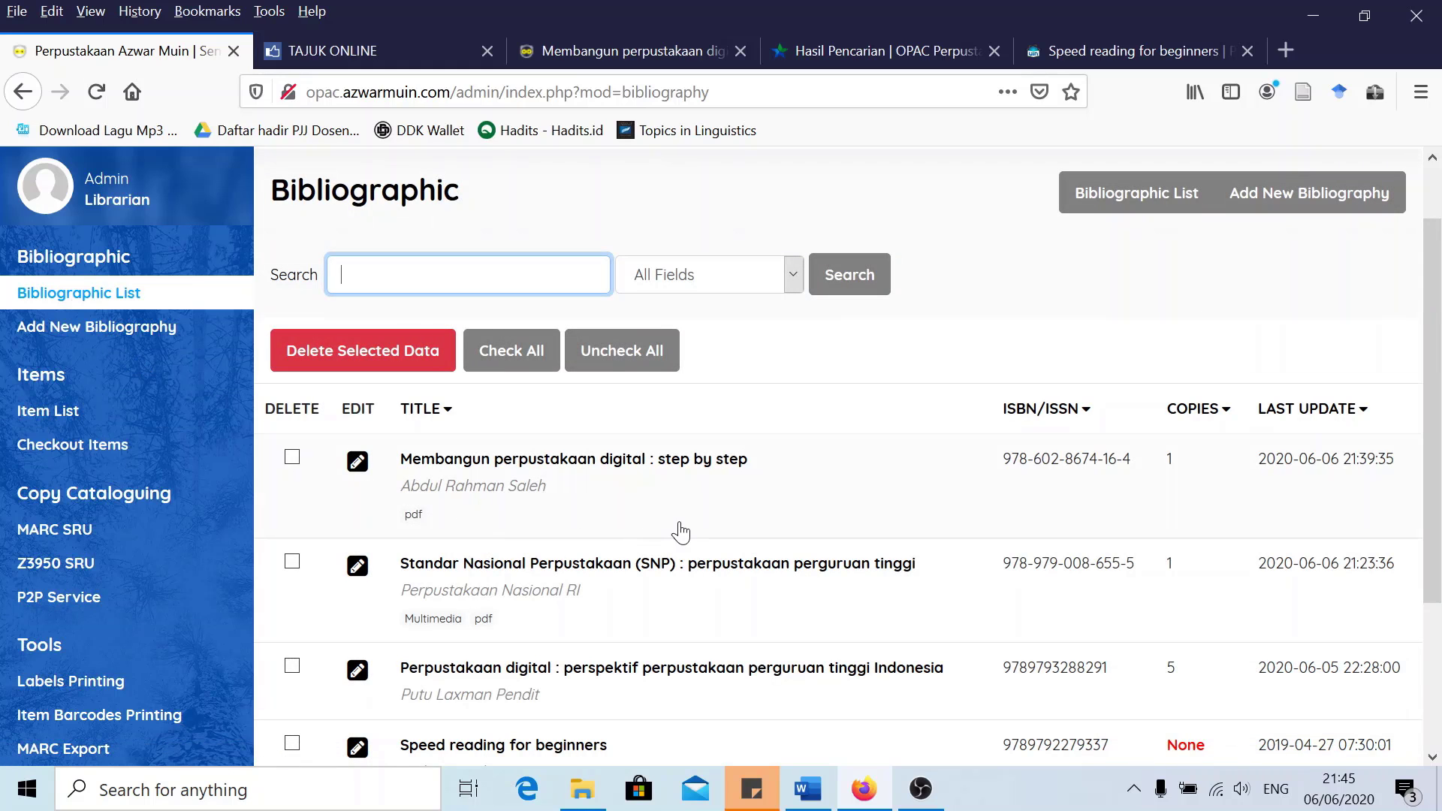
scroll(669, 537, "down", 3)
scroll(668, 538, "down", 1)
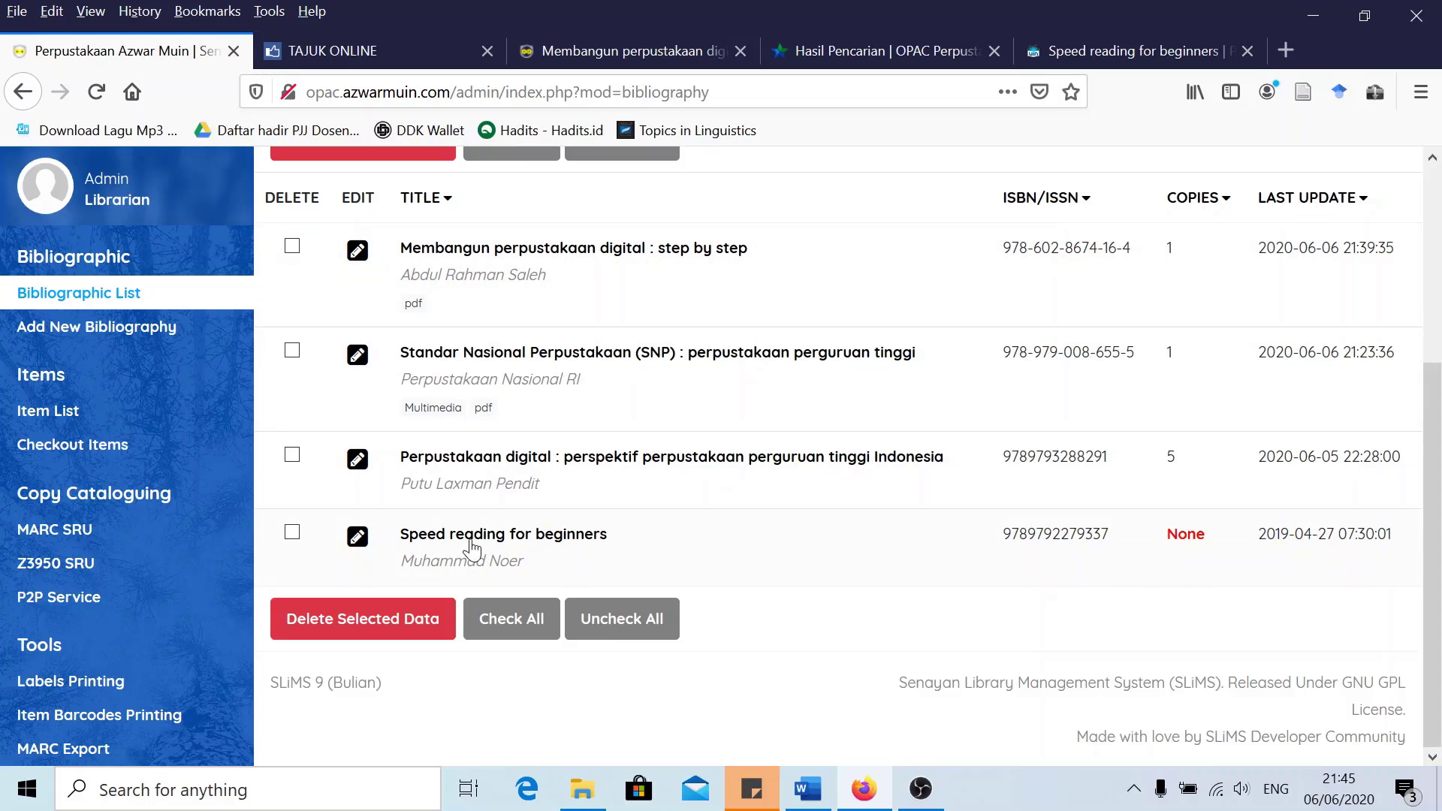
left_click(359, 539)
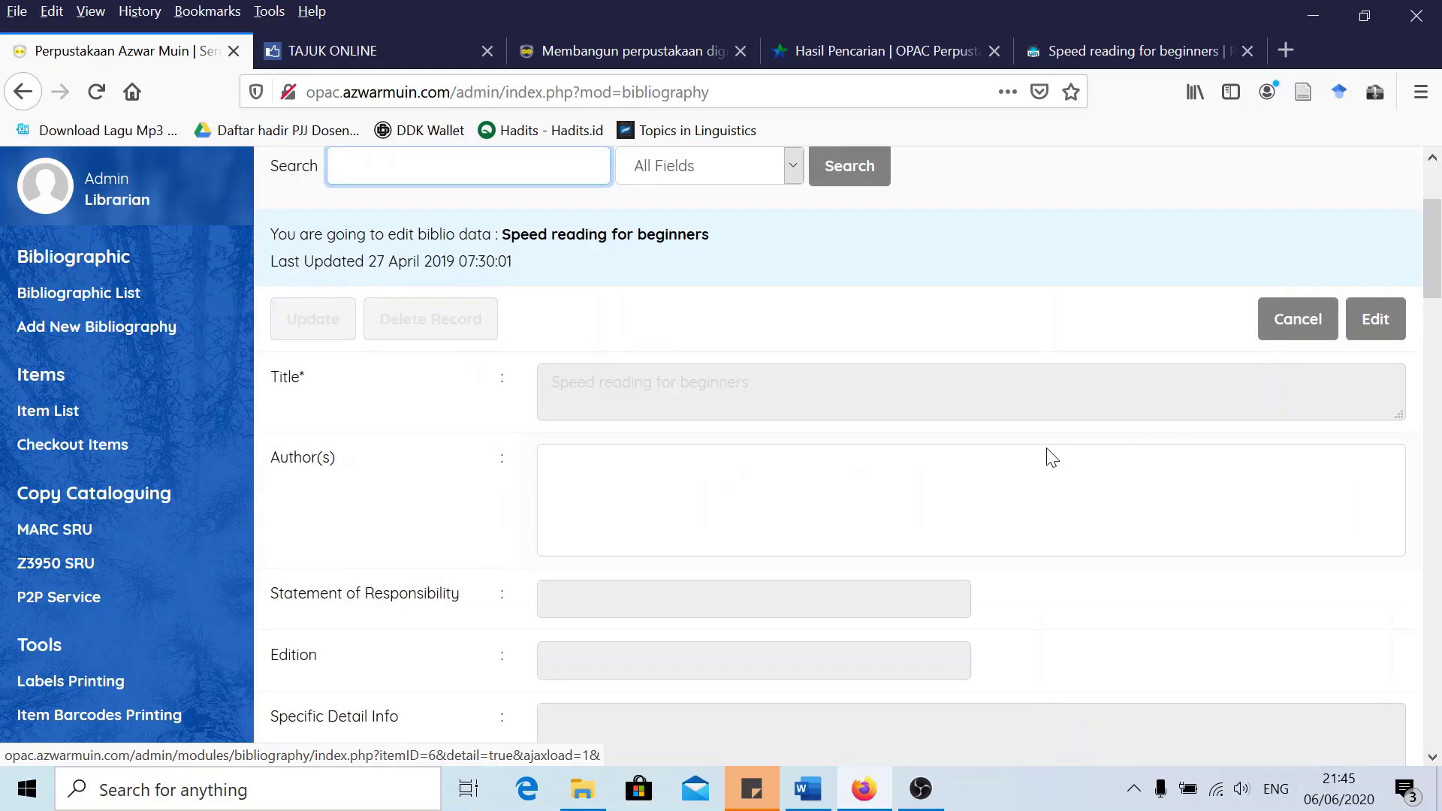
left_click(1375, 318)
Copy the author's name and paste it into the Statement of Responsibility field
scroll(836, 433, "down", 2)
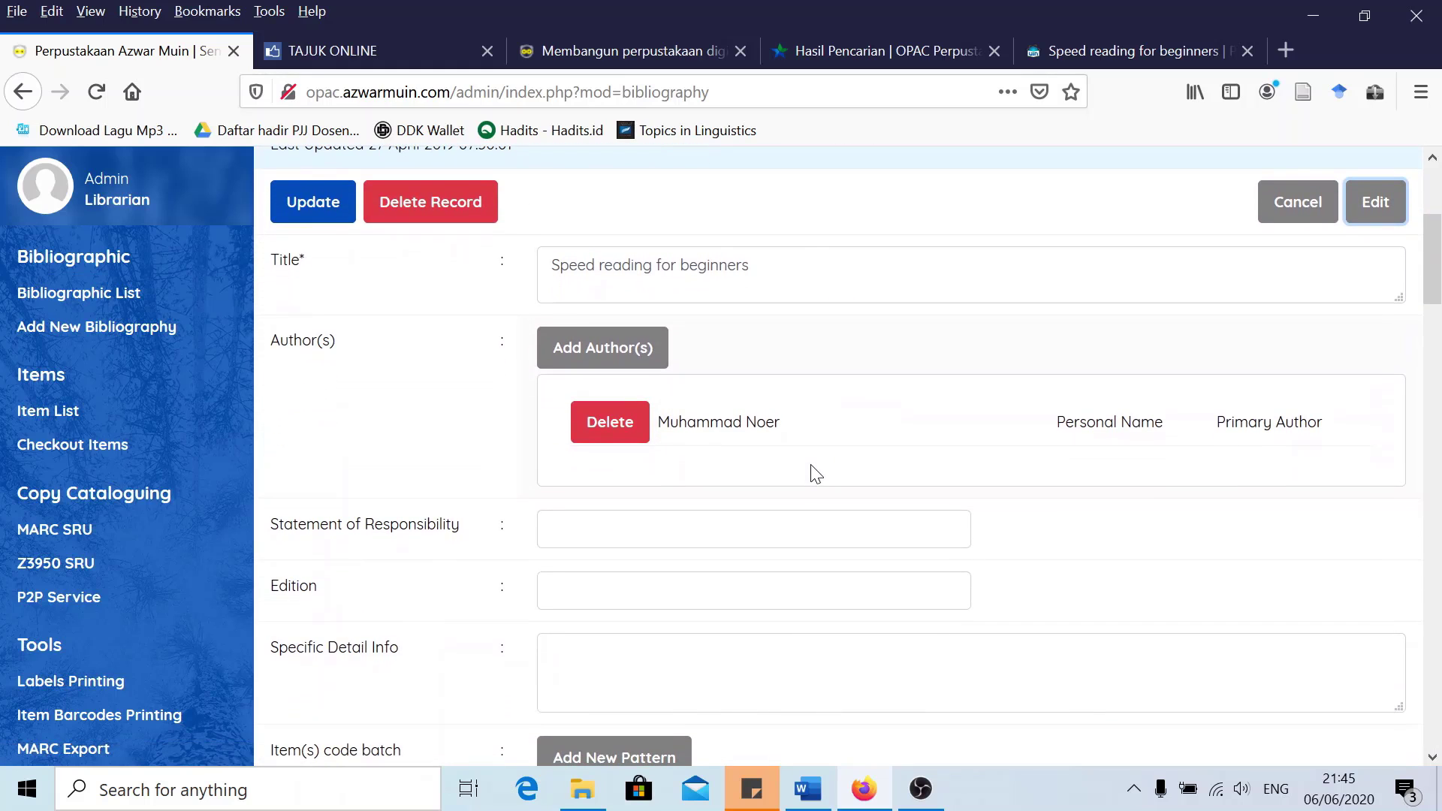
scroll(759, 444, "down", 2)
scroll(746, 489, "down", 2)
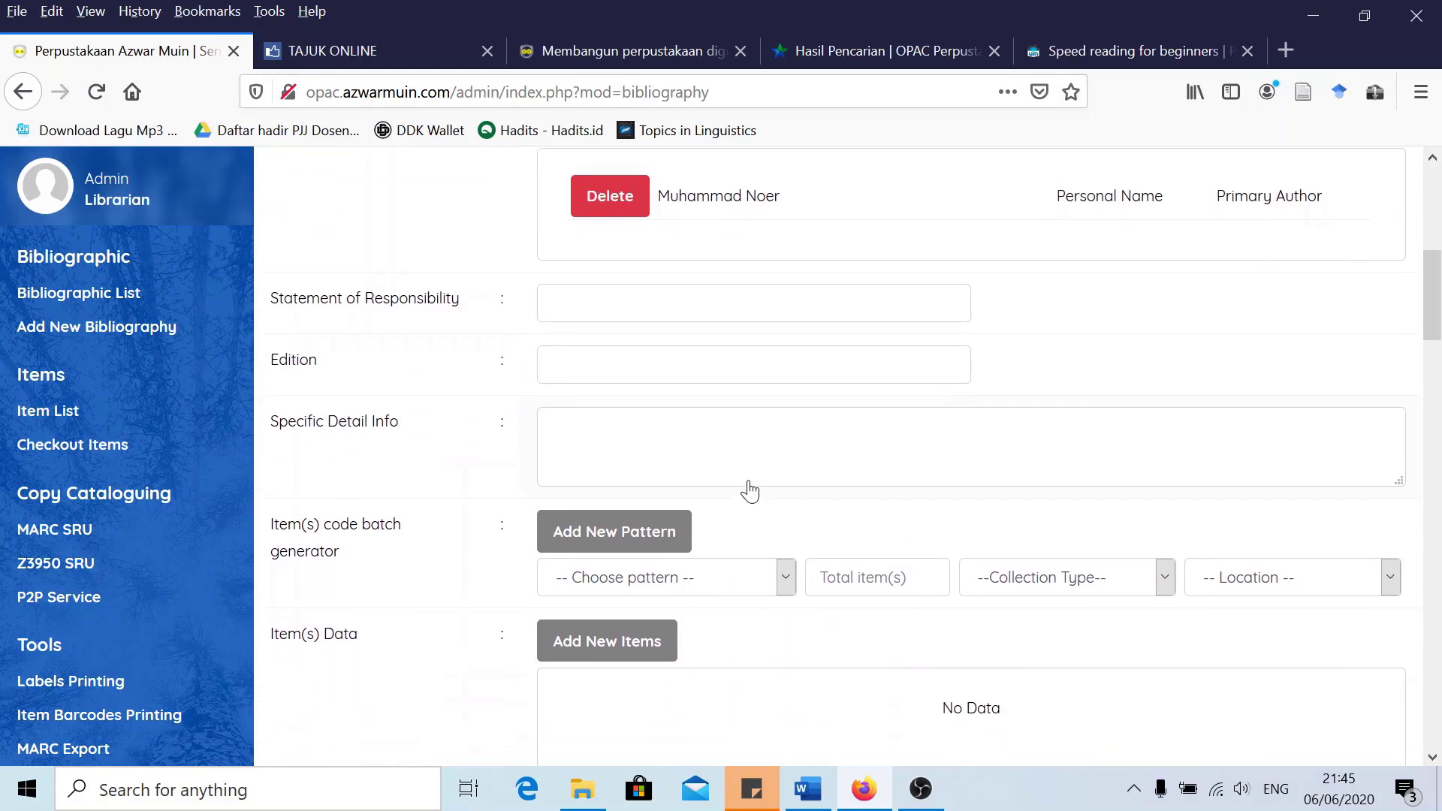
scroll(821, 460, "up", 4)
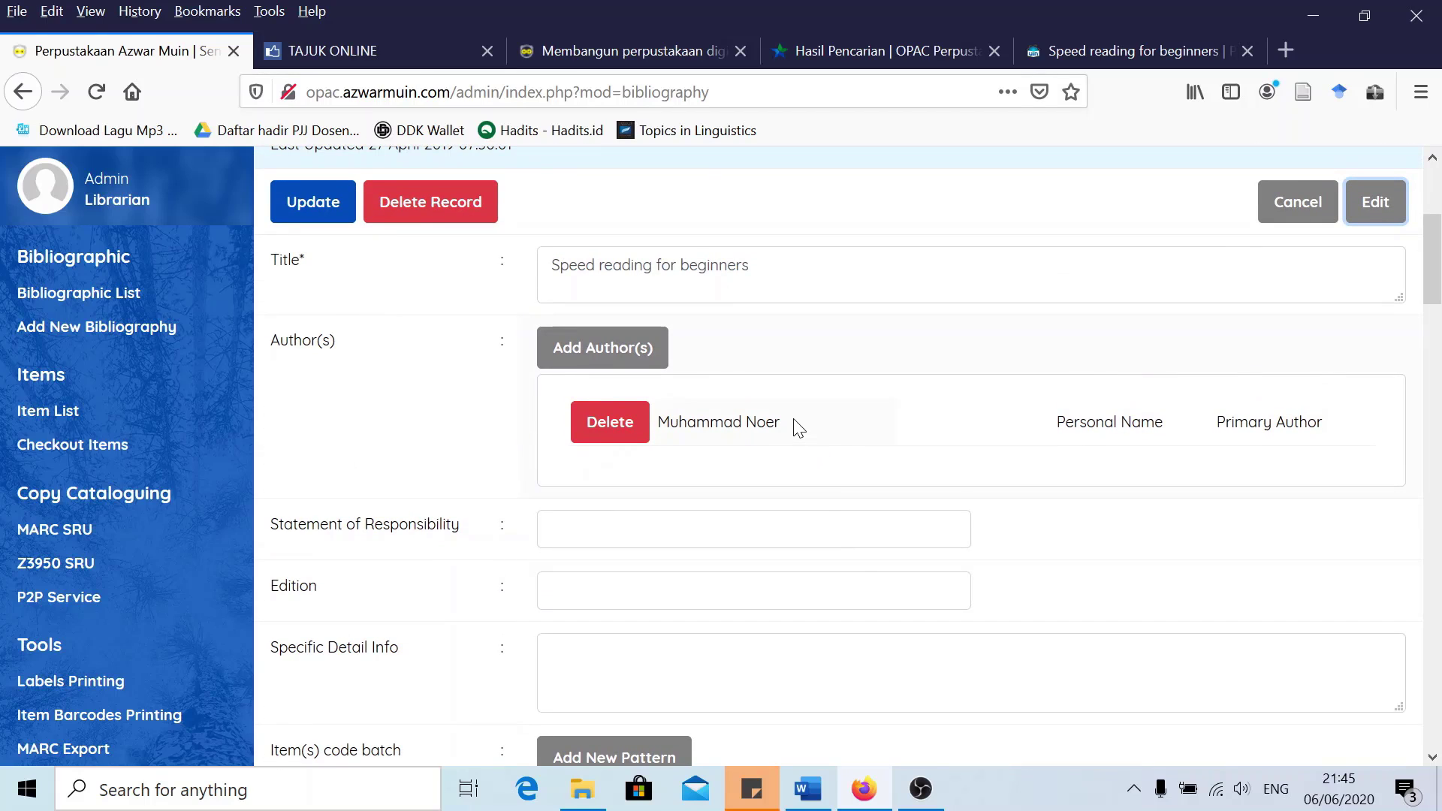
left_click_drag(798, 428, 658, 423)
key("ctrl+c")
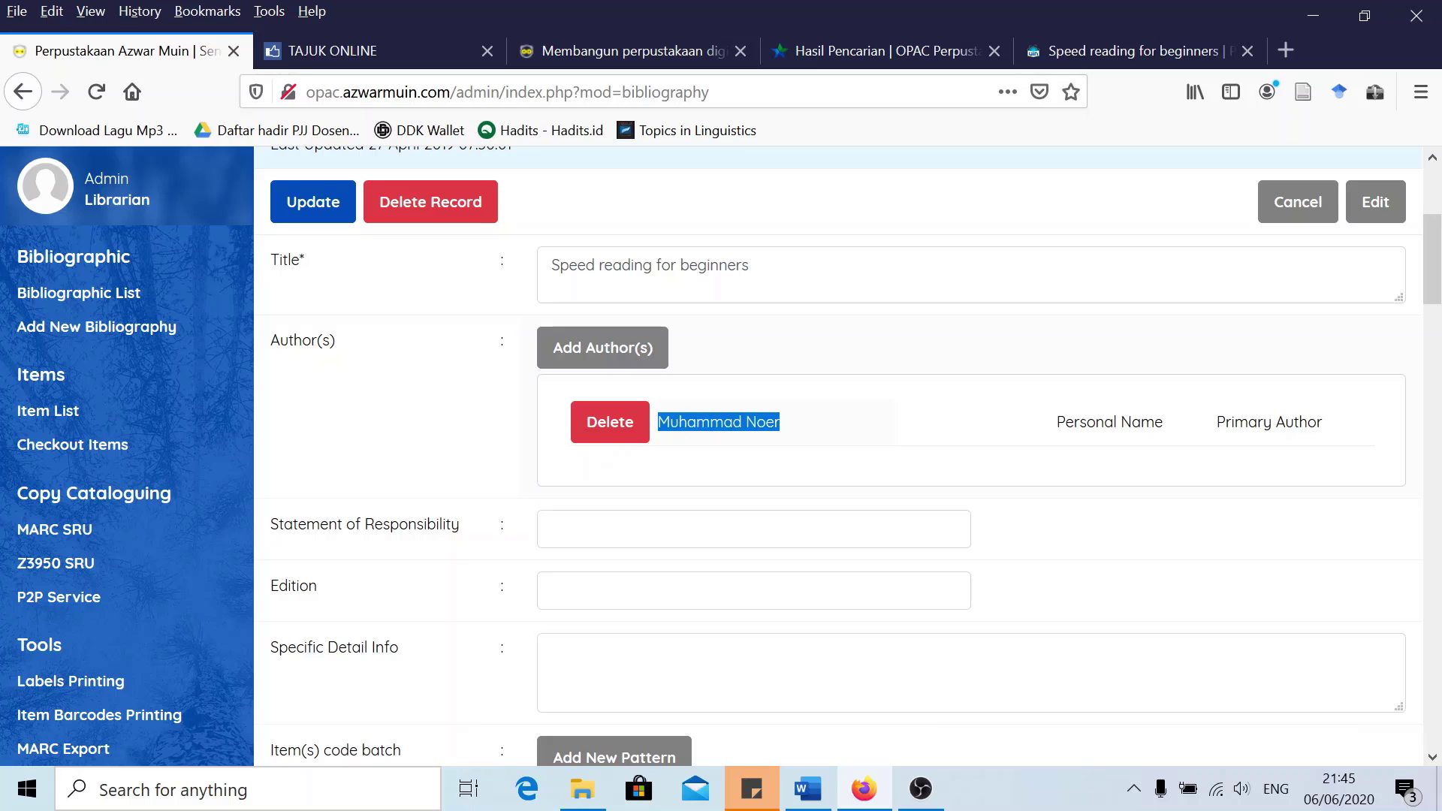
left_click(753, 528)
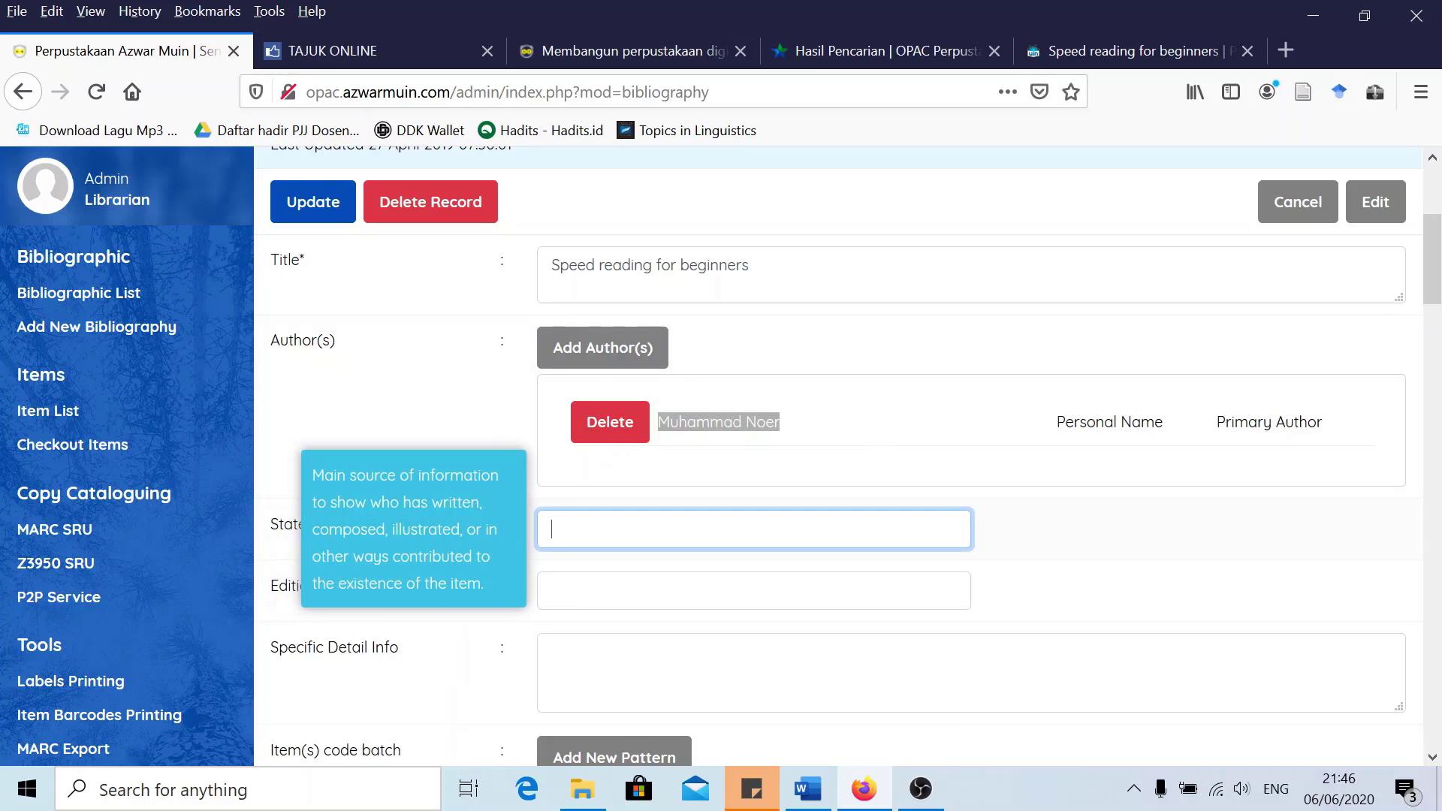
key("ctrl+v")
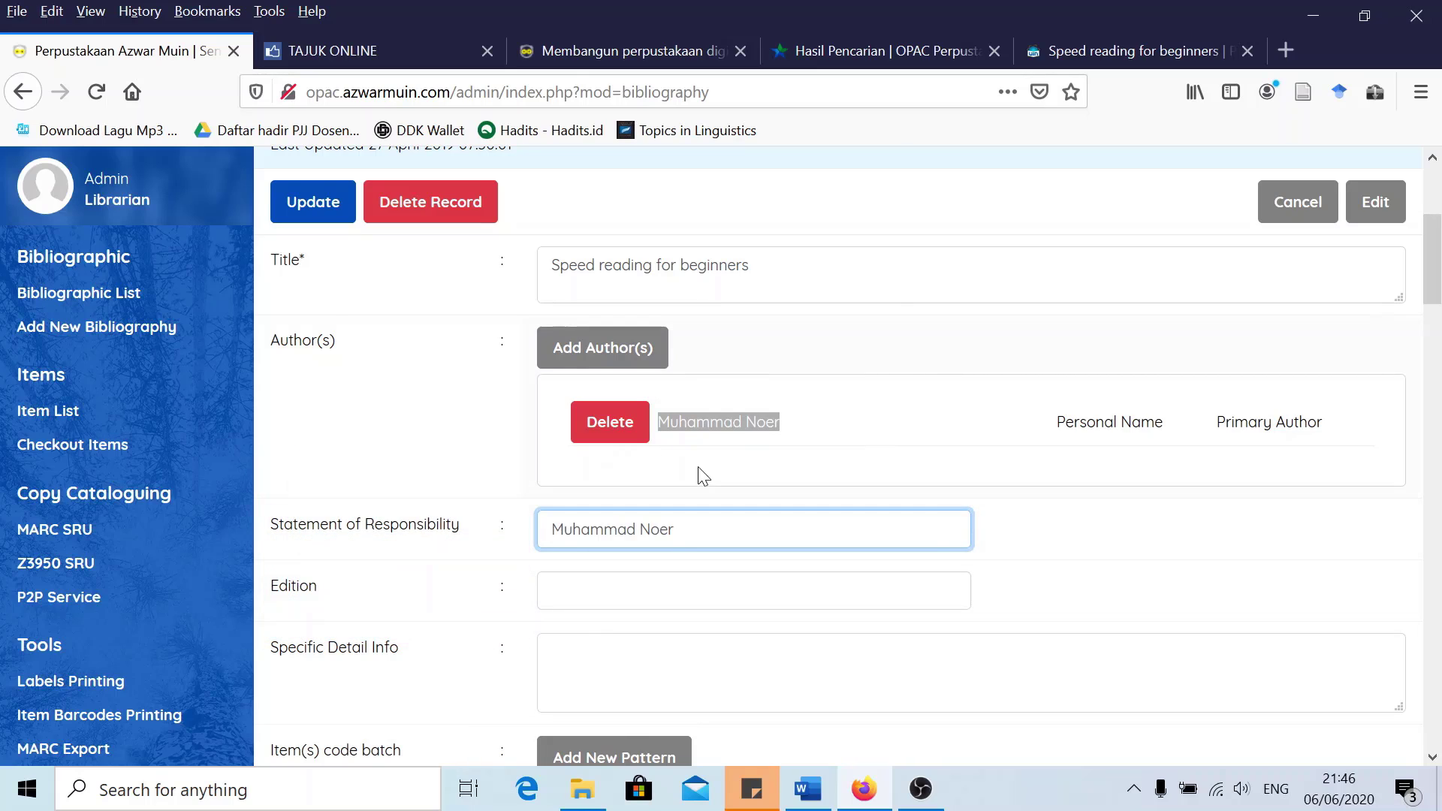
key("Tab")
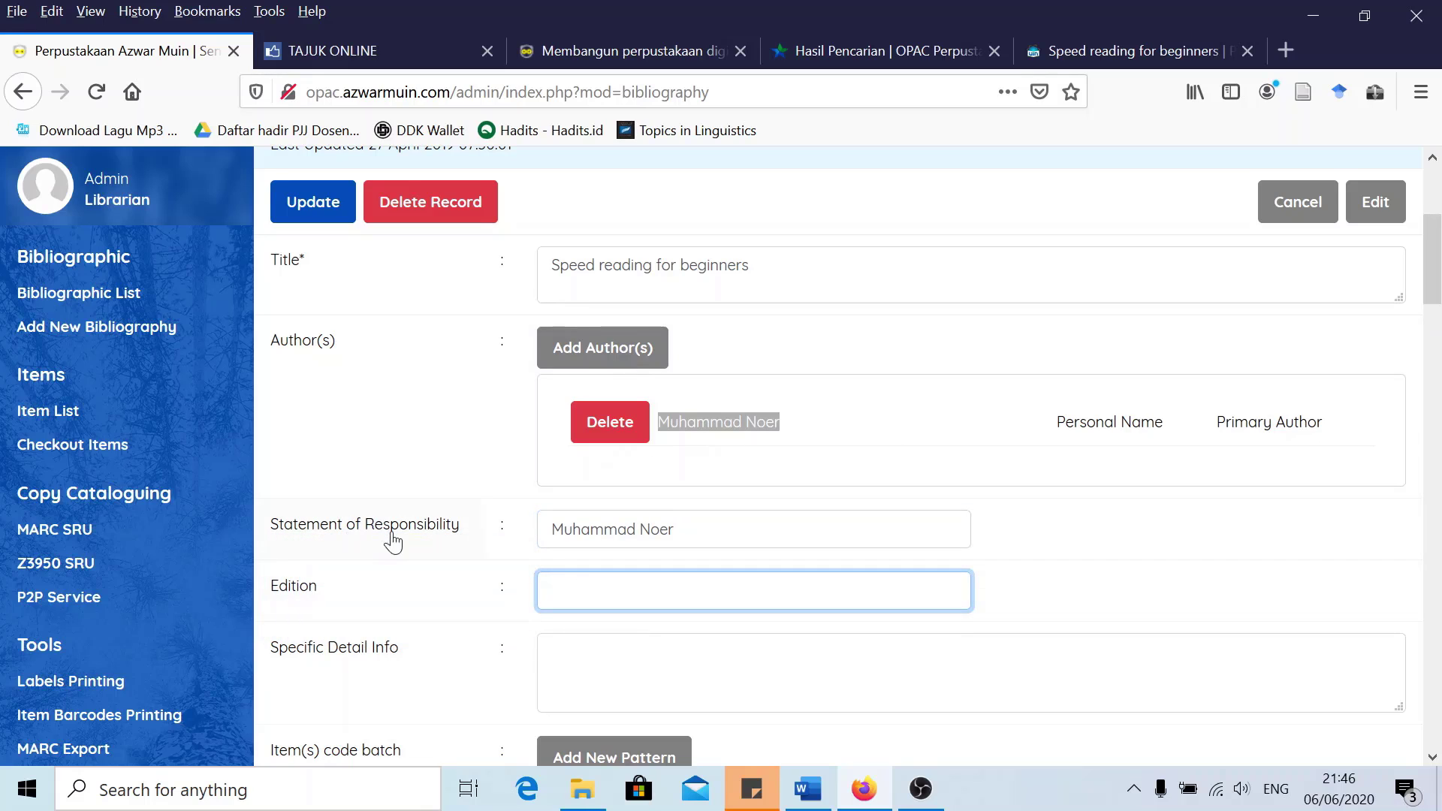
scroll(405, 558, "down", 2)
scroll(406, 557, "down", 4)
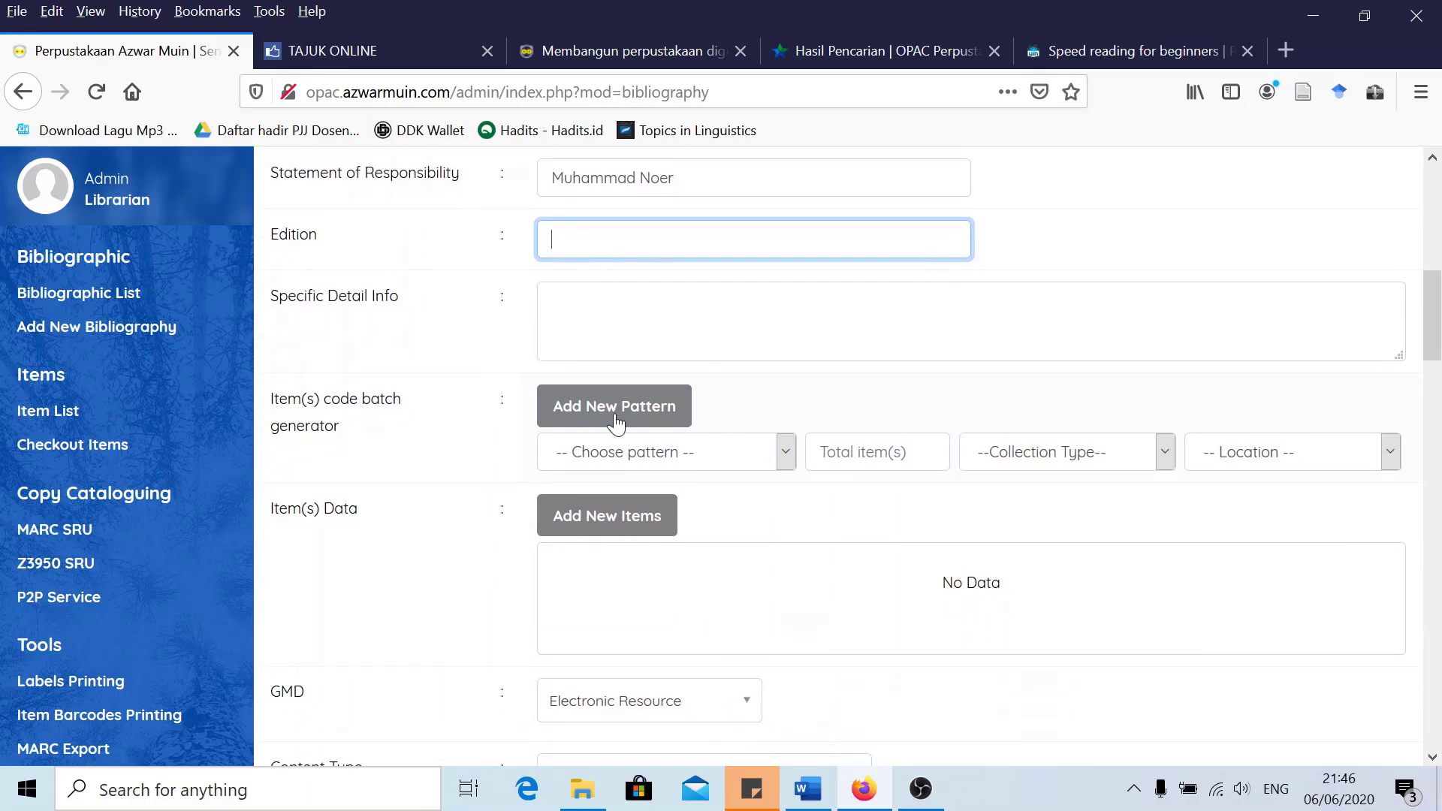
left_click(638, 456)
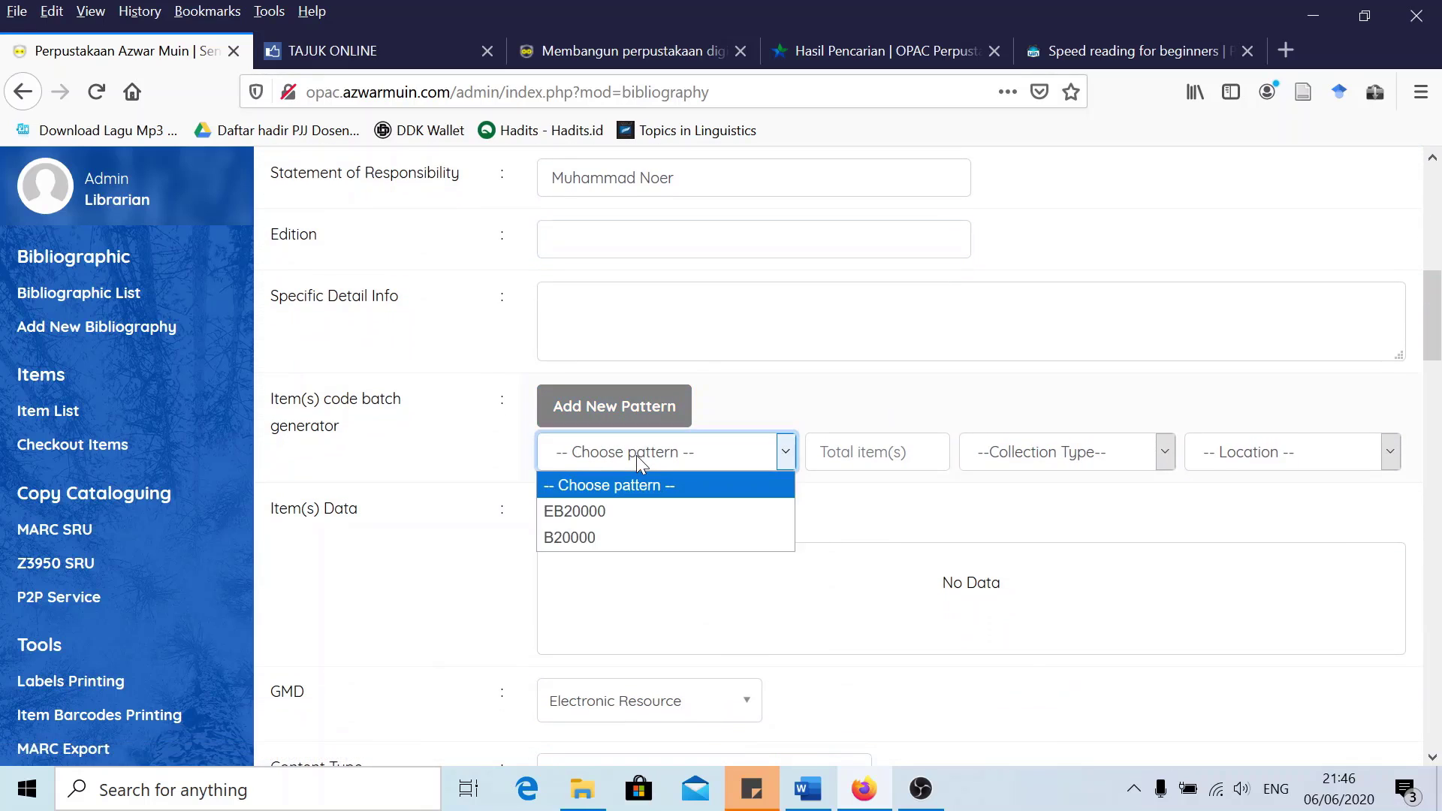
Add 1 item with pattern EB20000, collection type Ebook, location My Library
left_click(604, 512)
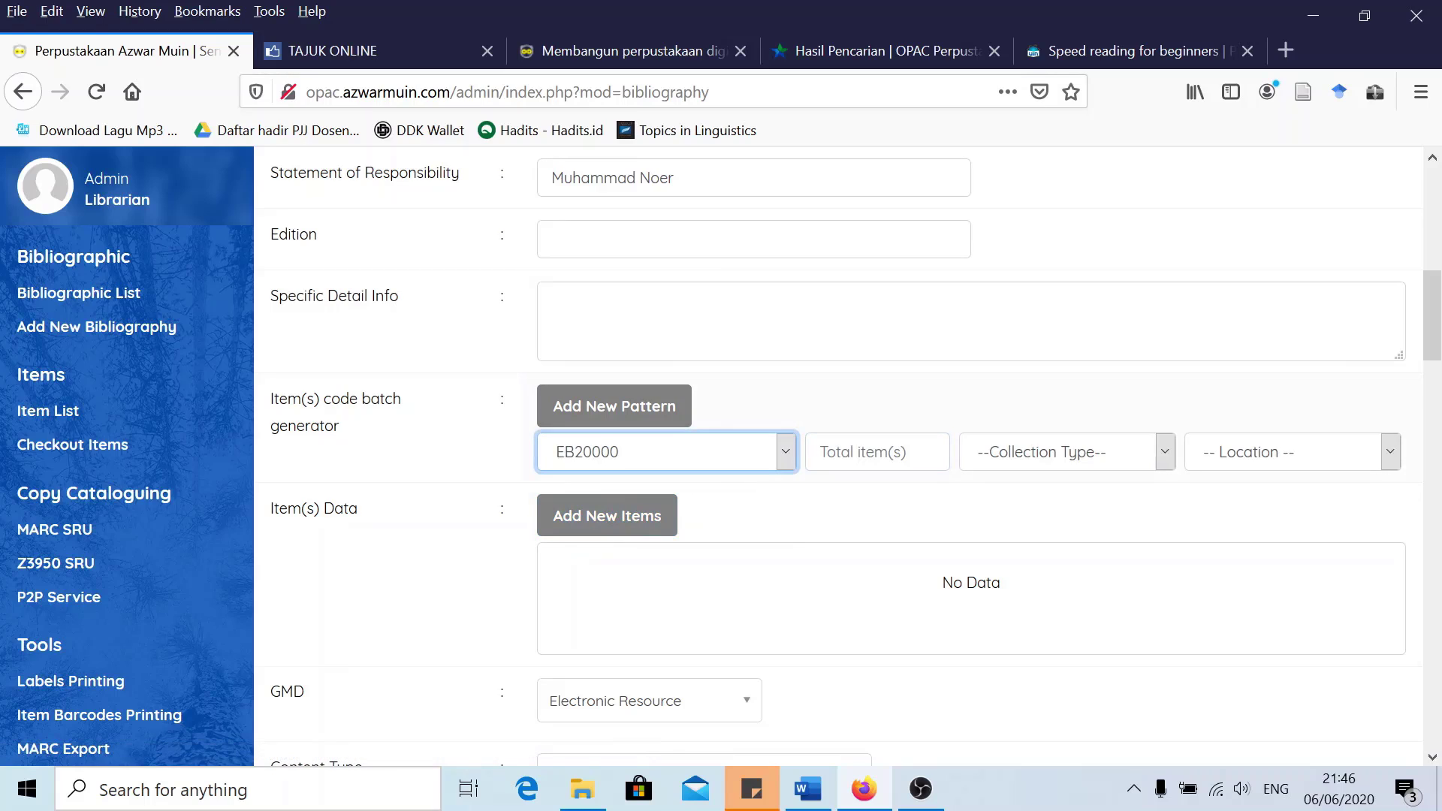
key("Tab")
type("1")
left_click(1066, 462)
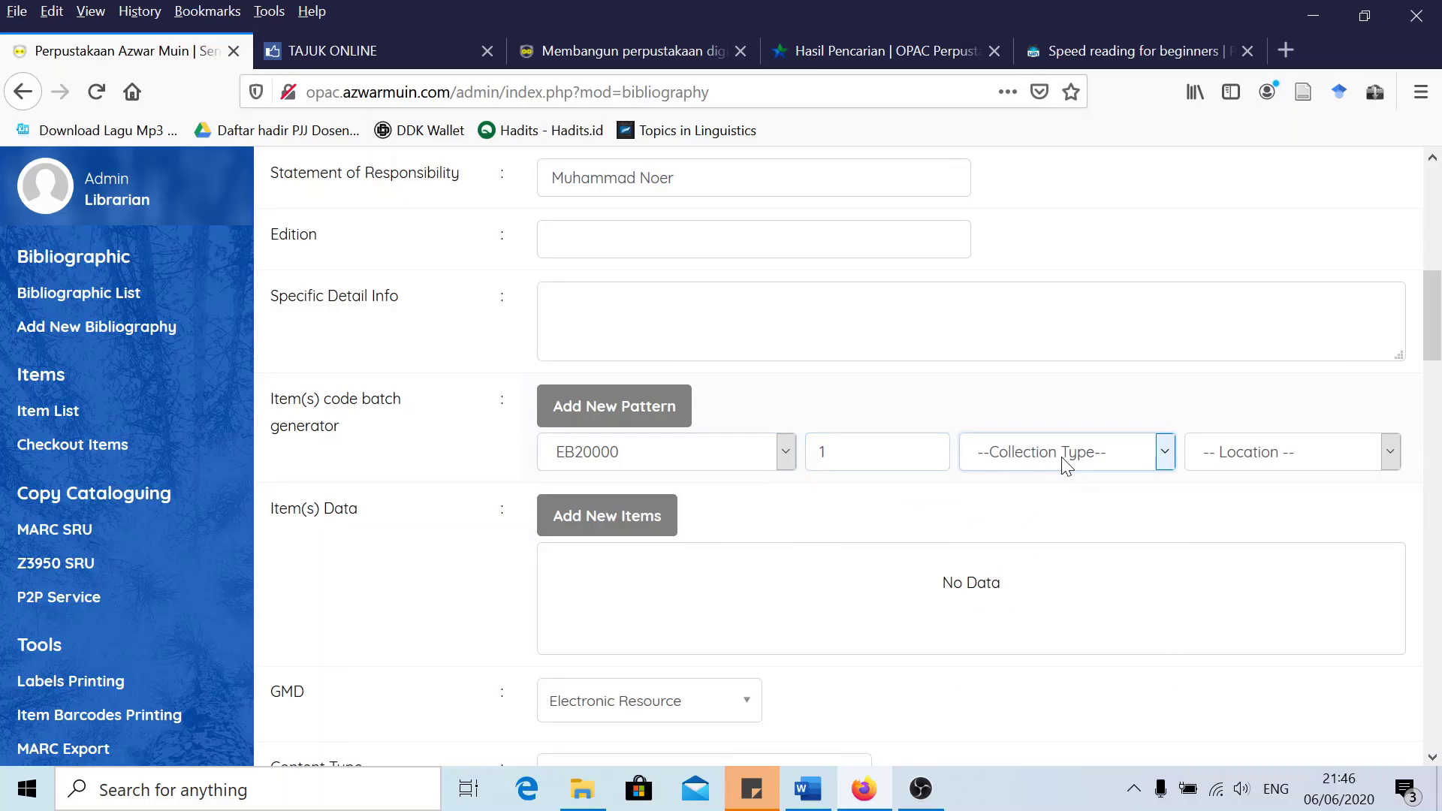
left_click(1066, 462)
left_click(1028, 675)
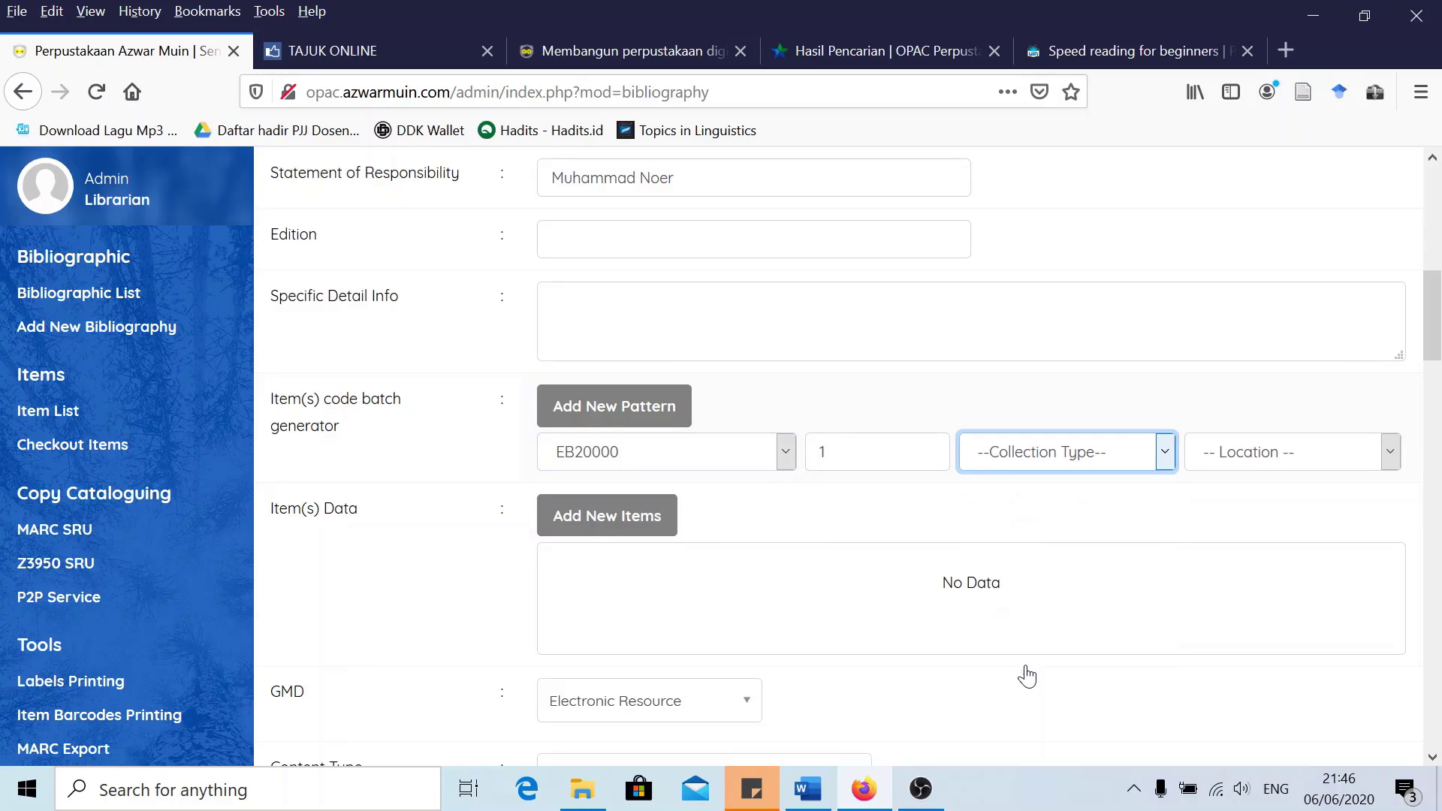
left_click(1243, 461)
left_click(1233, 508)
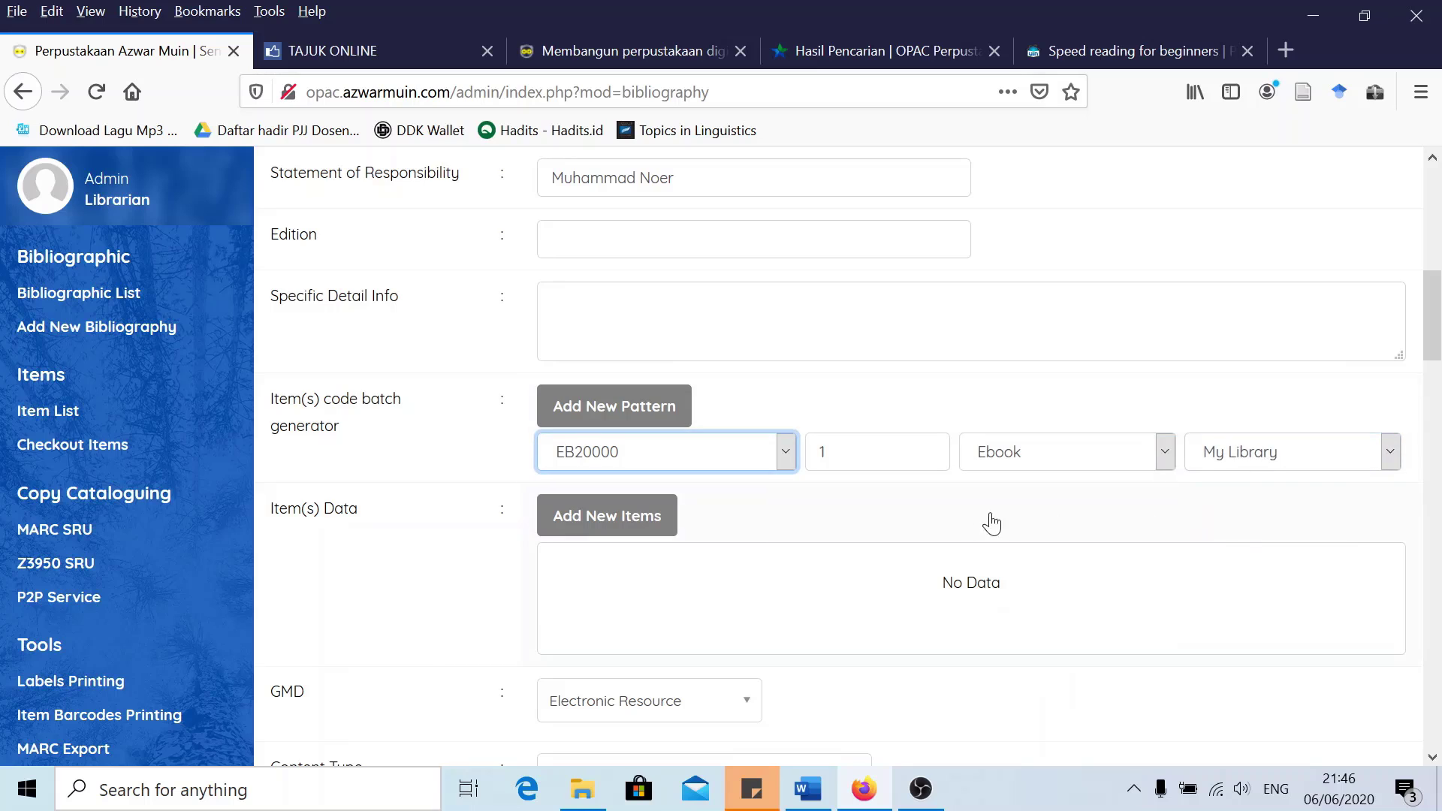
Set the record's content type to text
scroll(908, 506, "down", 2)
scroll(676, 441, "down", 2)
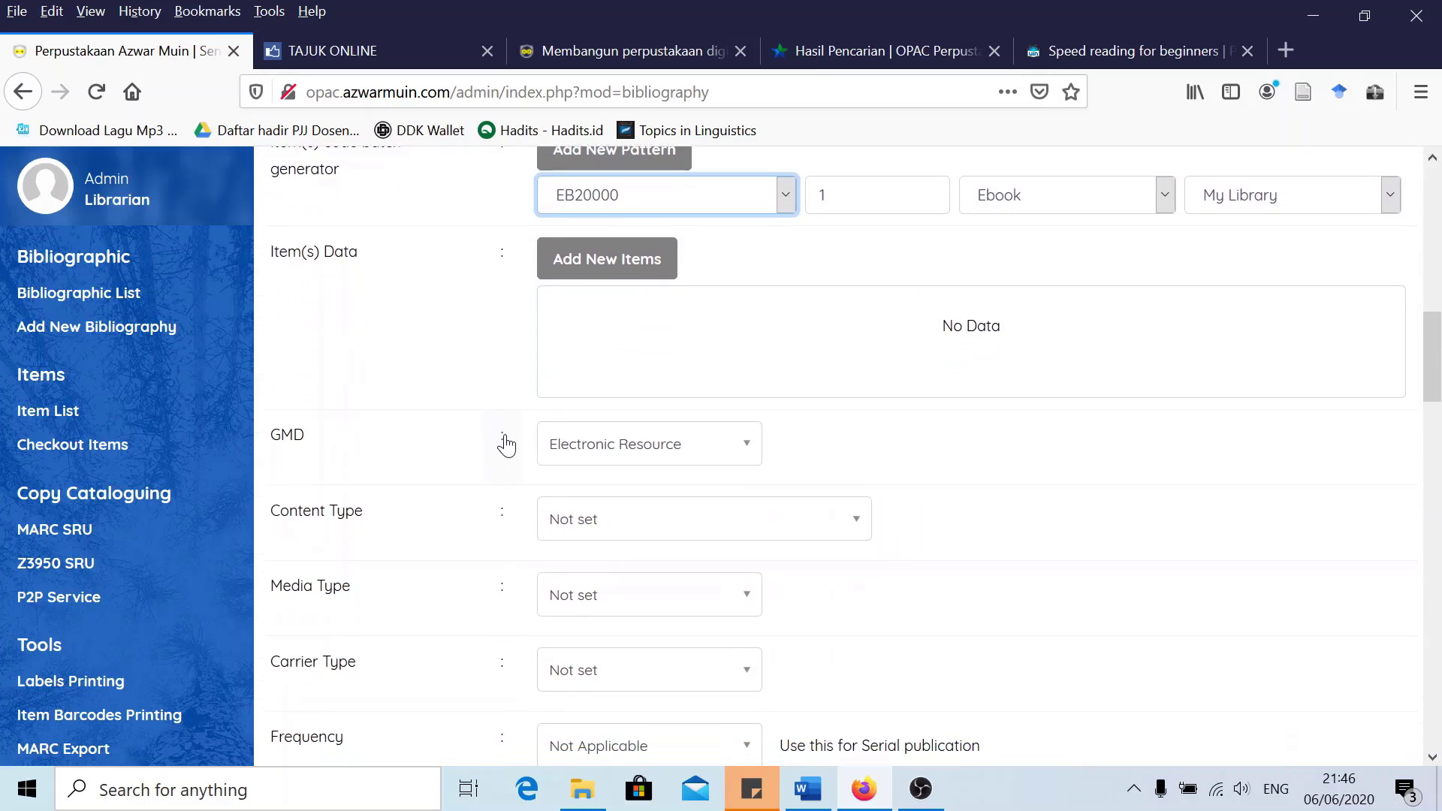
scroll(499, 439, "down", 1)
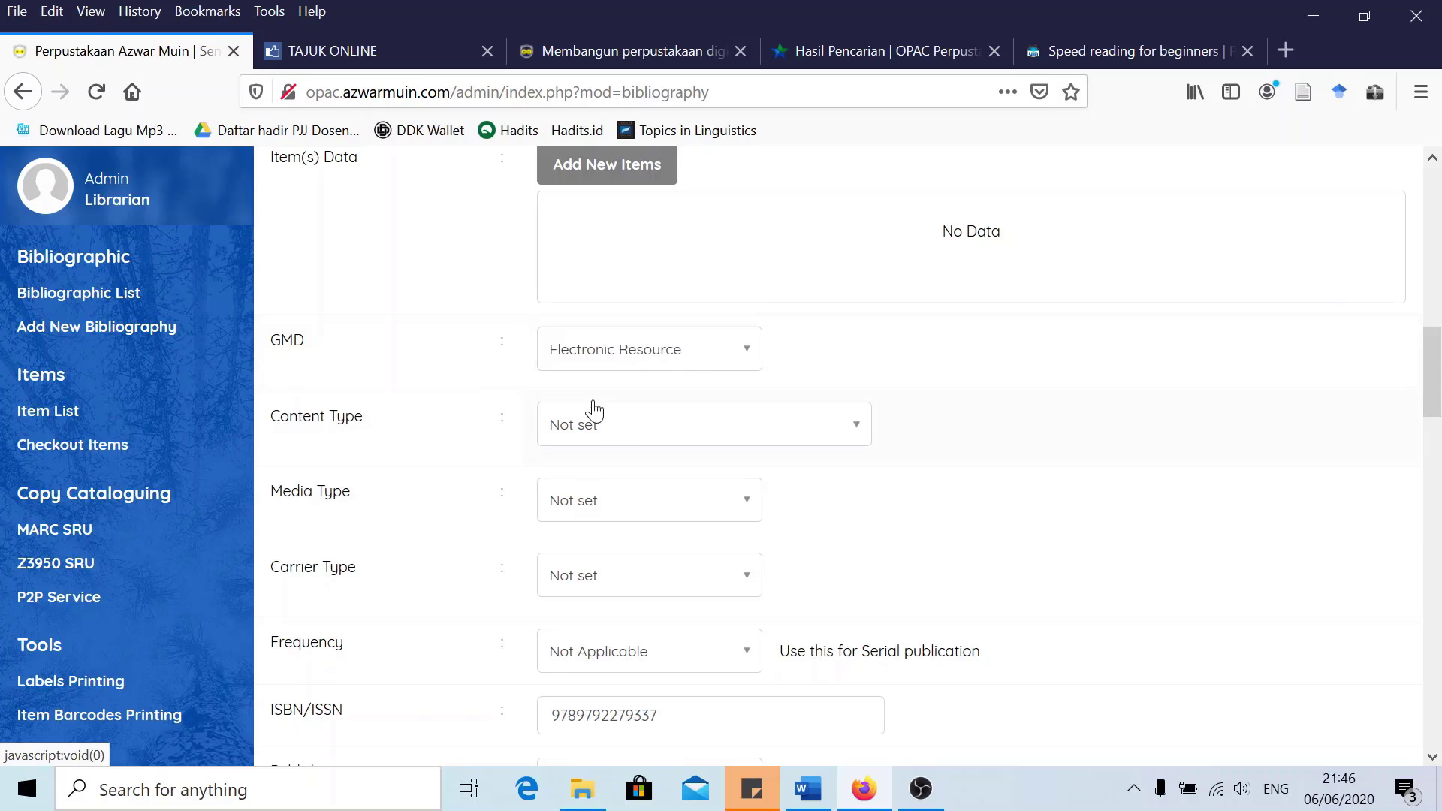
left_click(614, 440)
type("text")
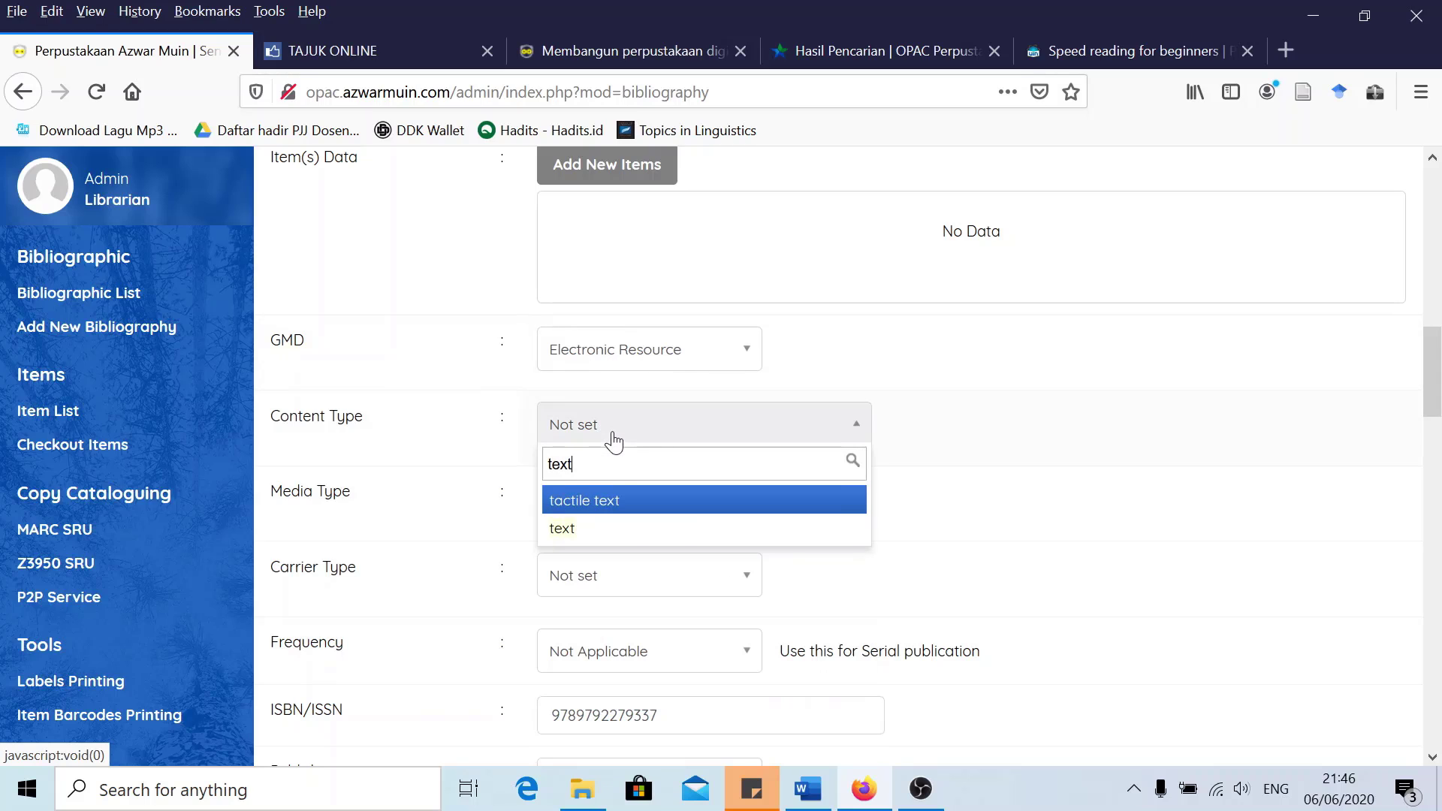
left_click(593, 528)
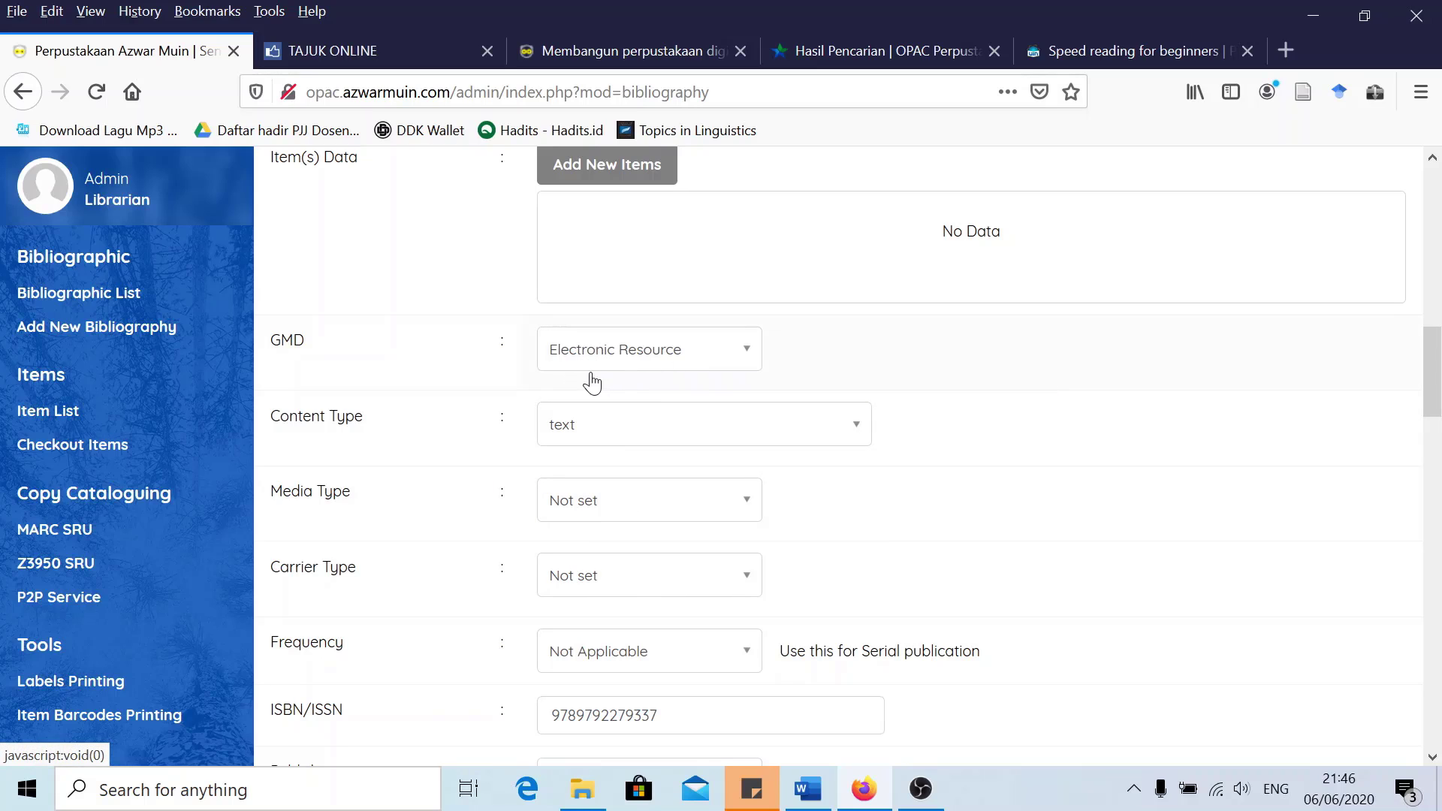
scroll(458, 401, "down", 3)
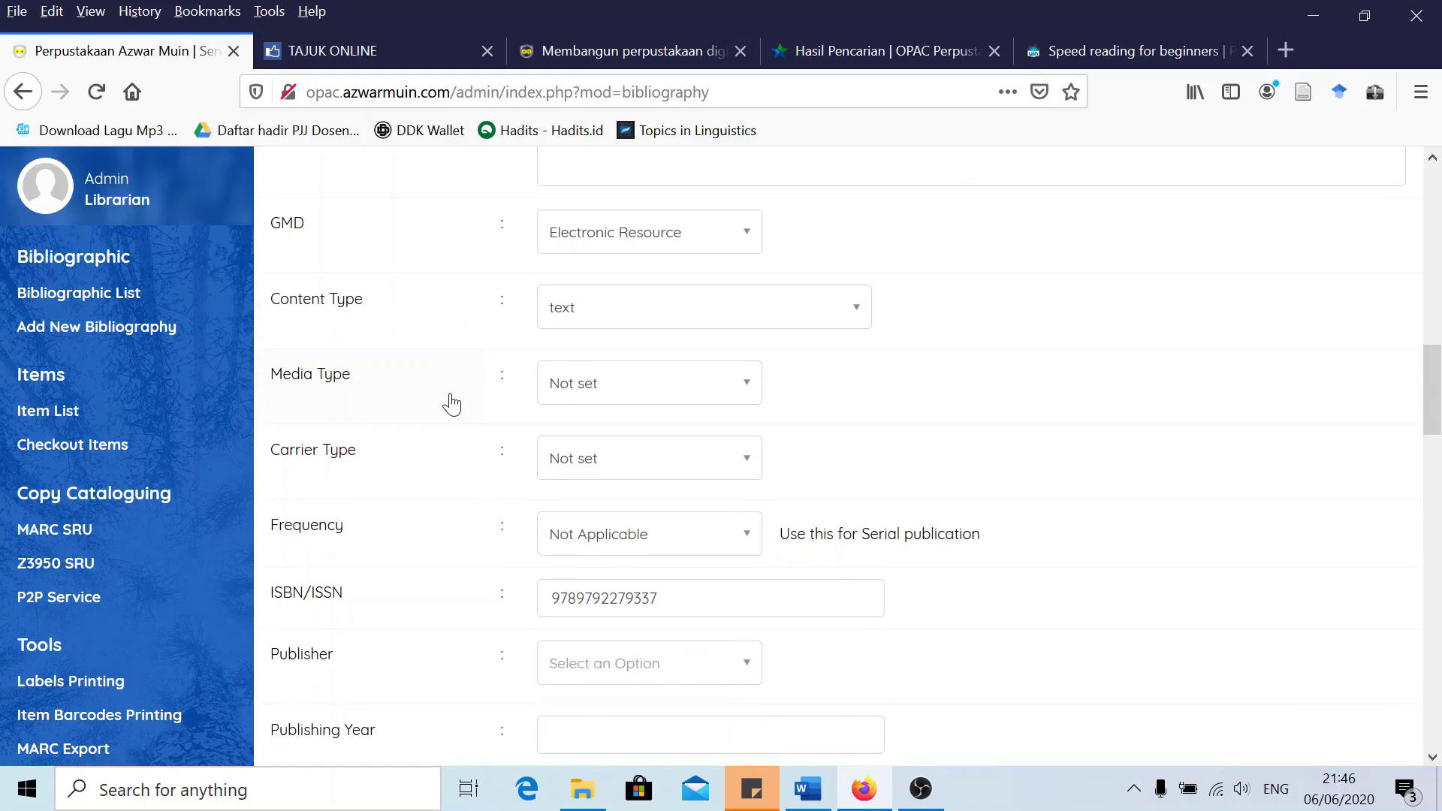
scroll(451, 404, "down", 2)
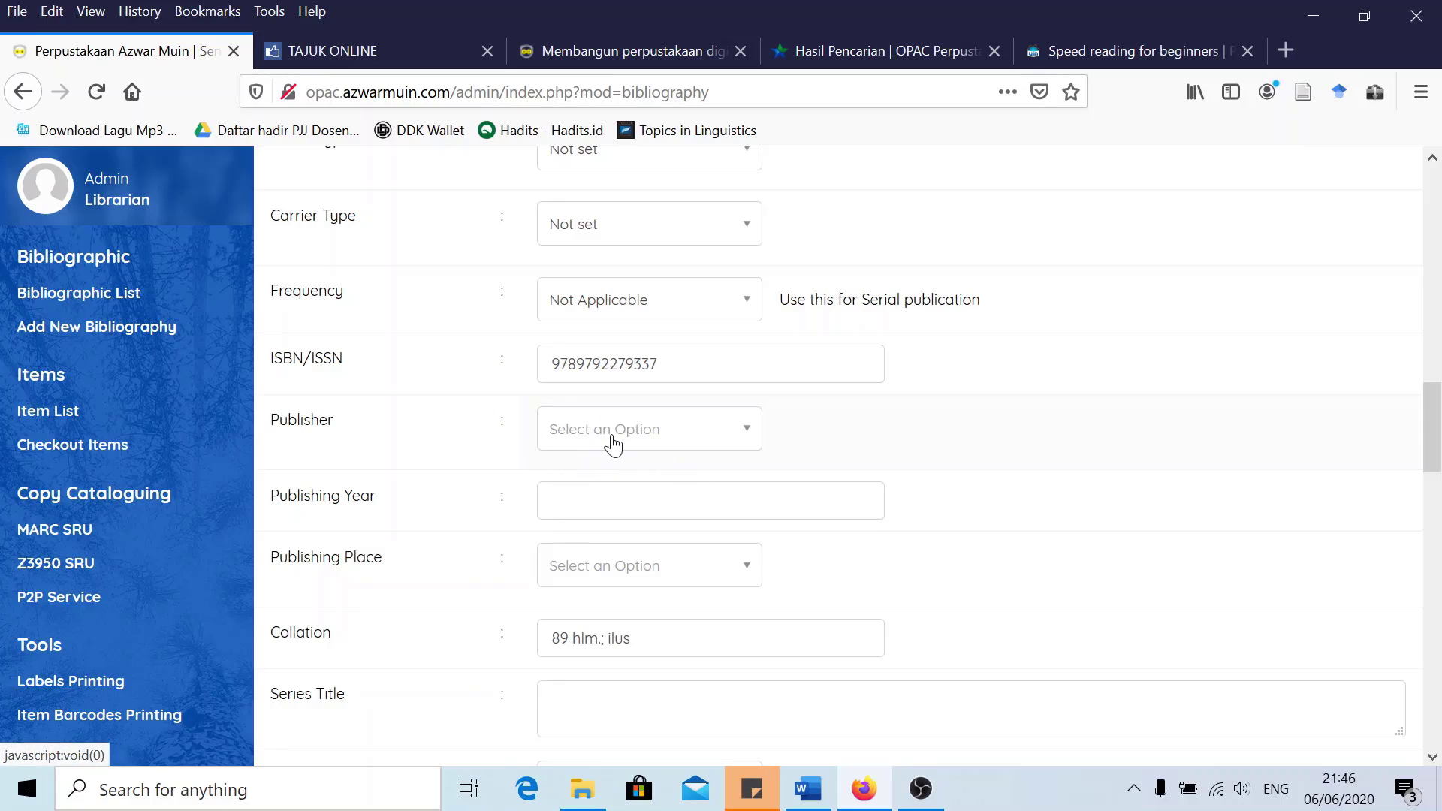
scroll(617, 446, "down", 2)
left_click(583, 387)
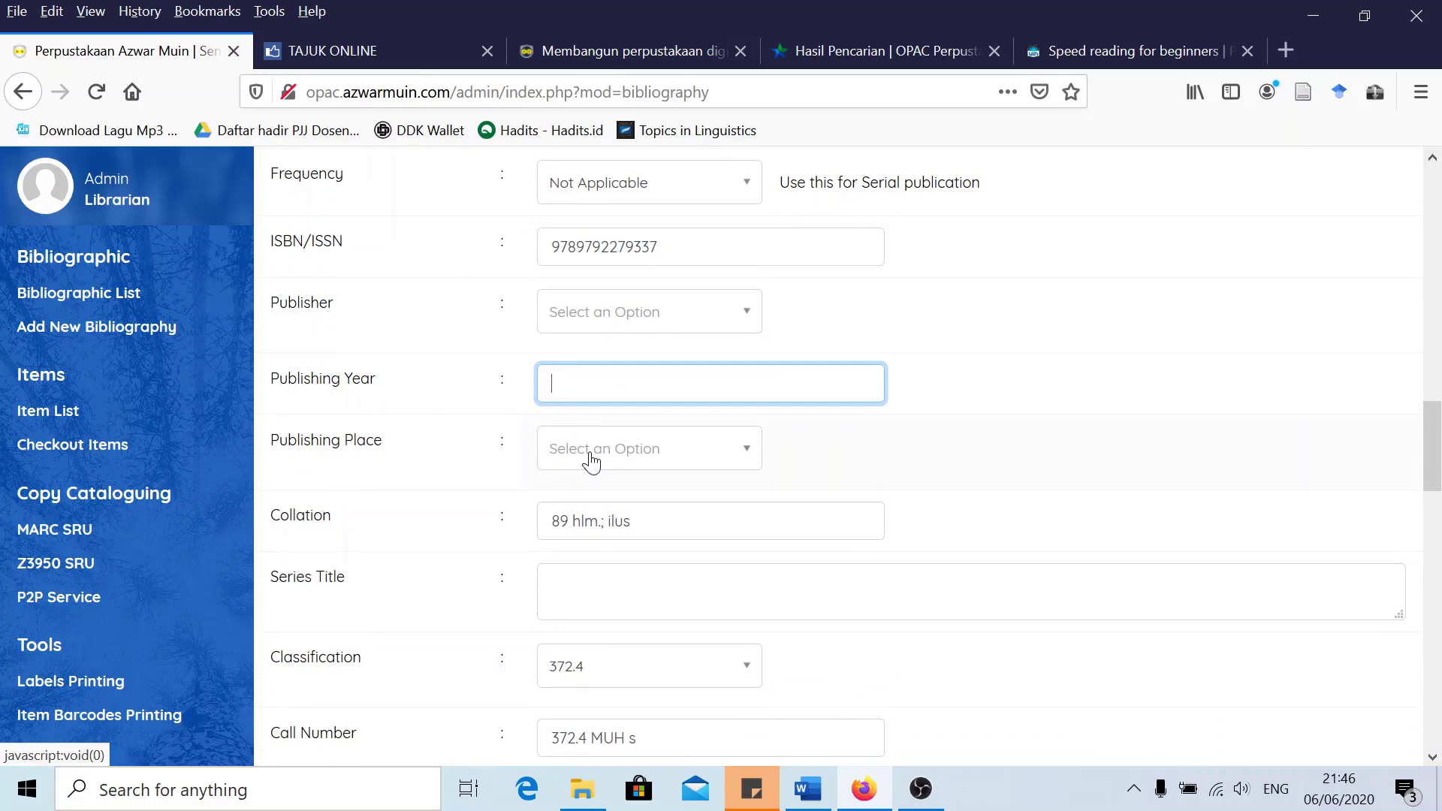
Save the edited bibliography record with Update
scroll(593, 462, "down", 2)
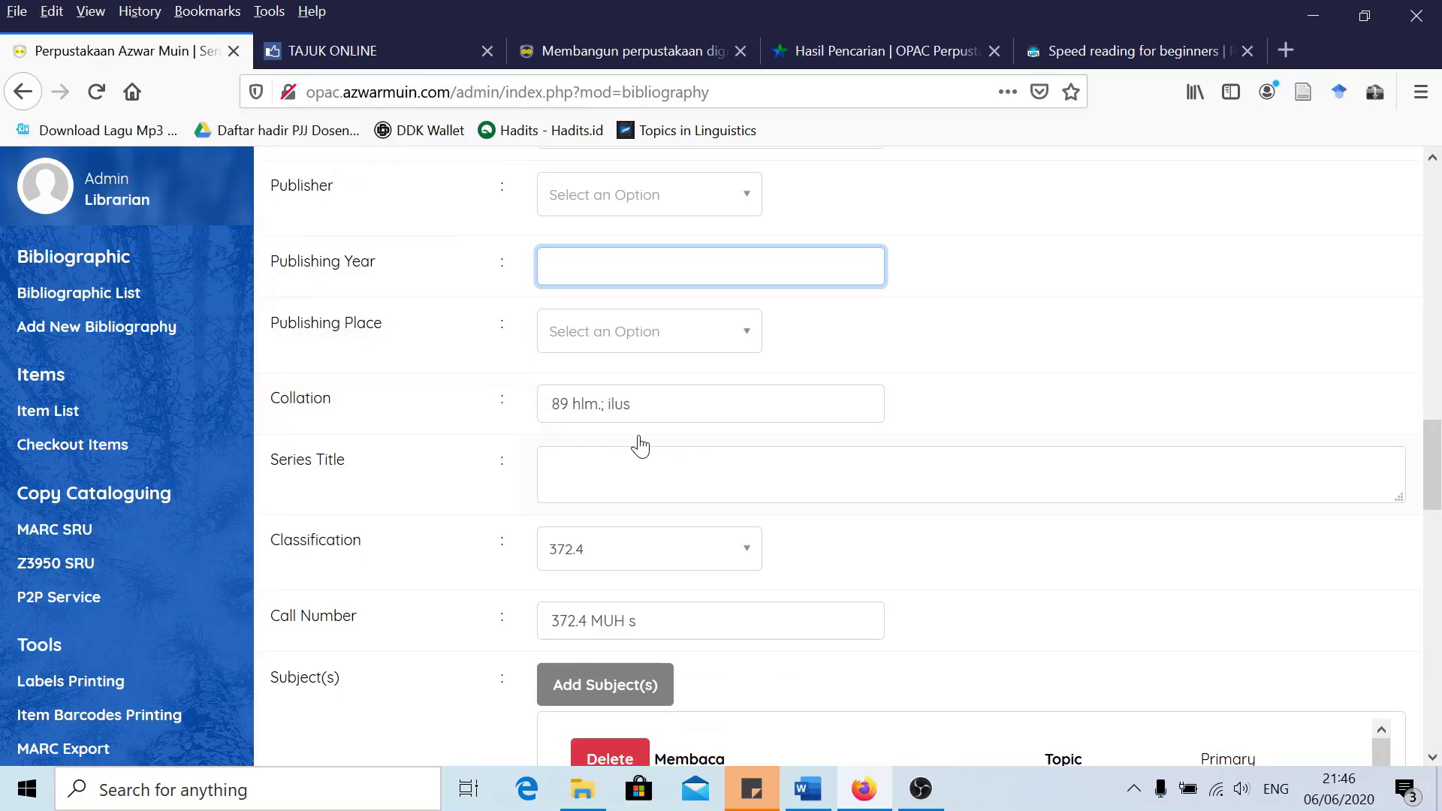
scroll(674, 515, "down", 2)
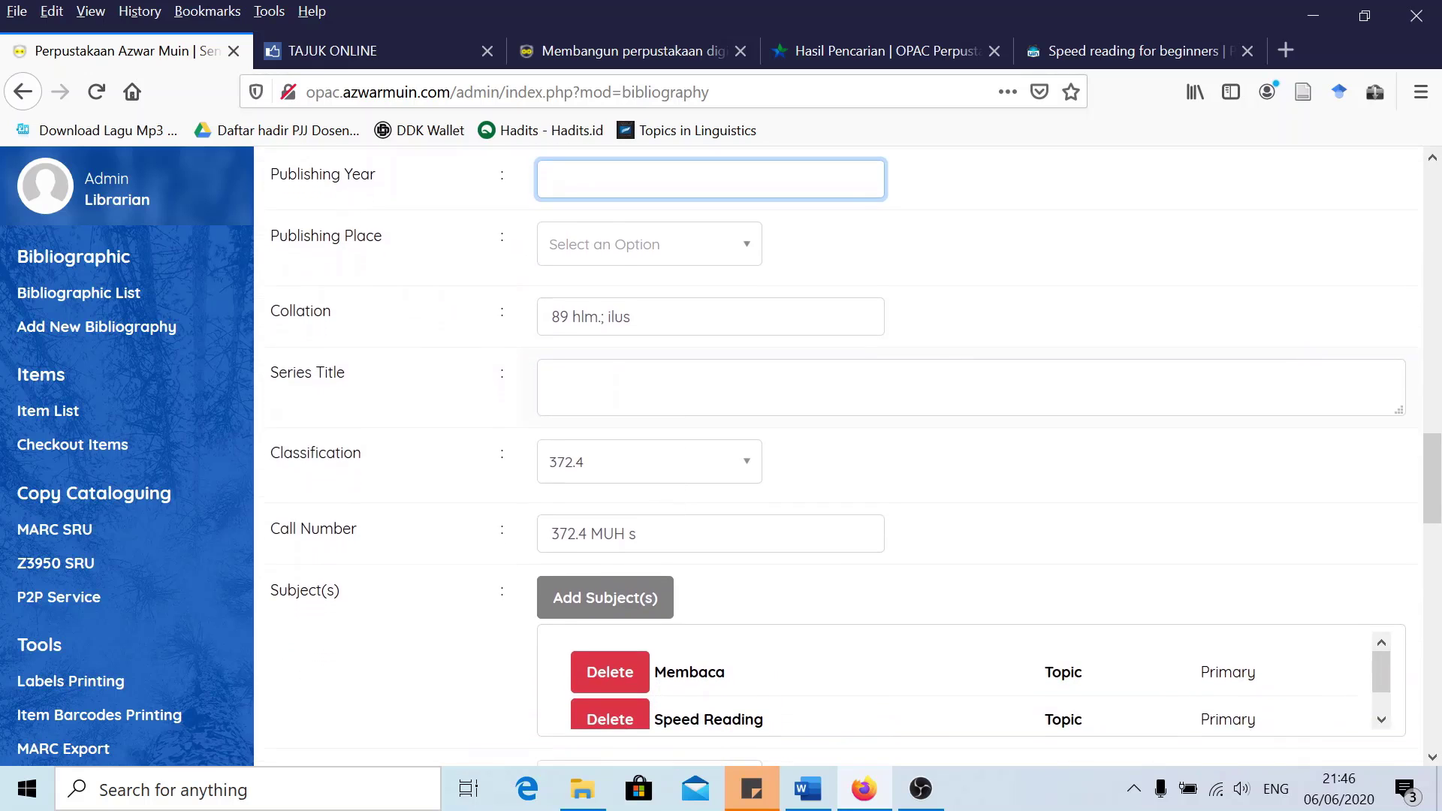
scroll(711, 516, "down", 2)
scroll(728, 511, "down", 2)
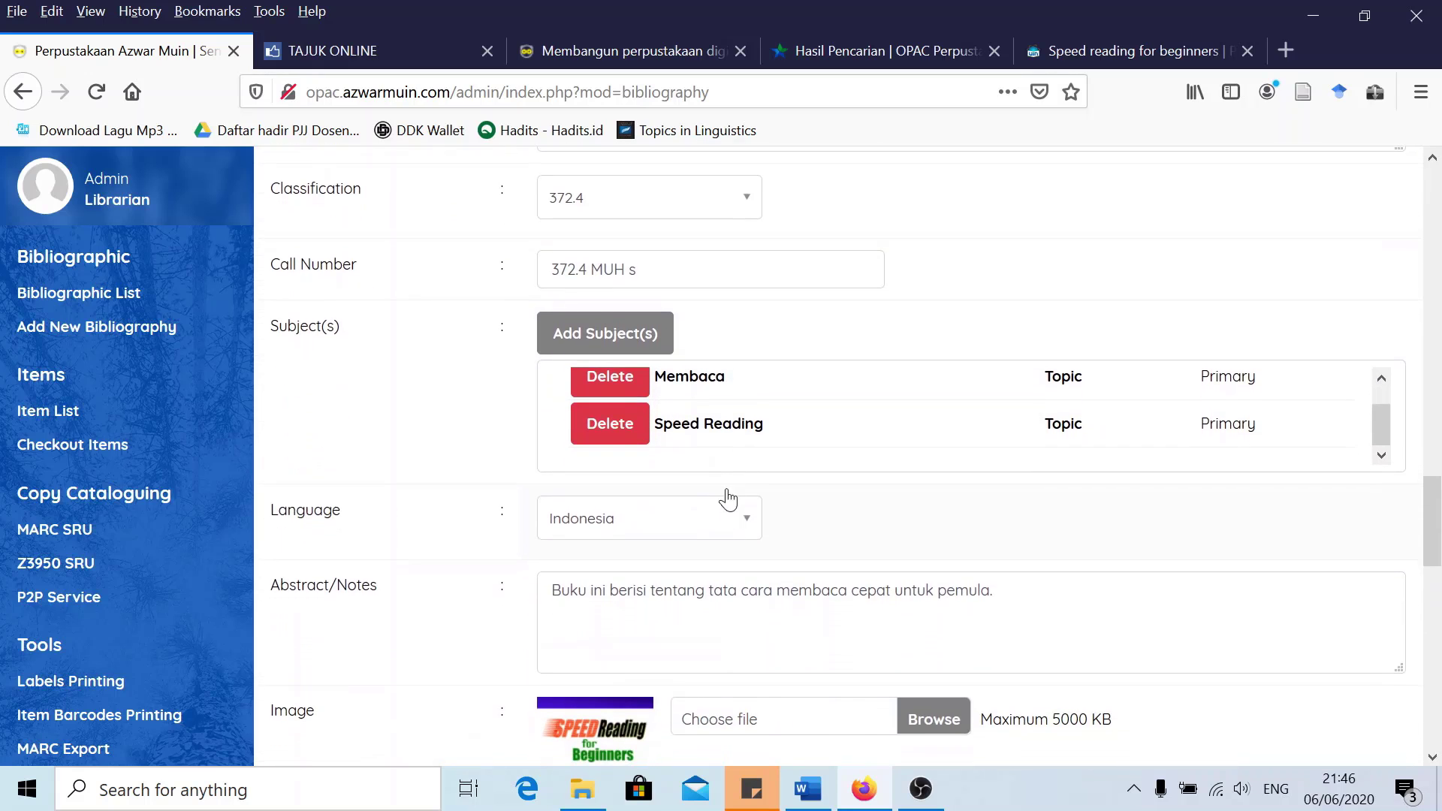
scroll(702, 471, "down", 3)
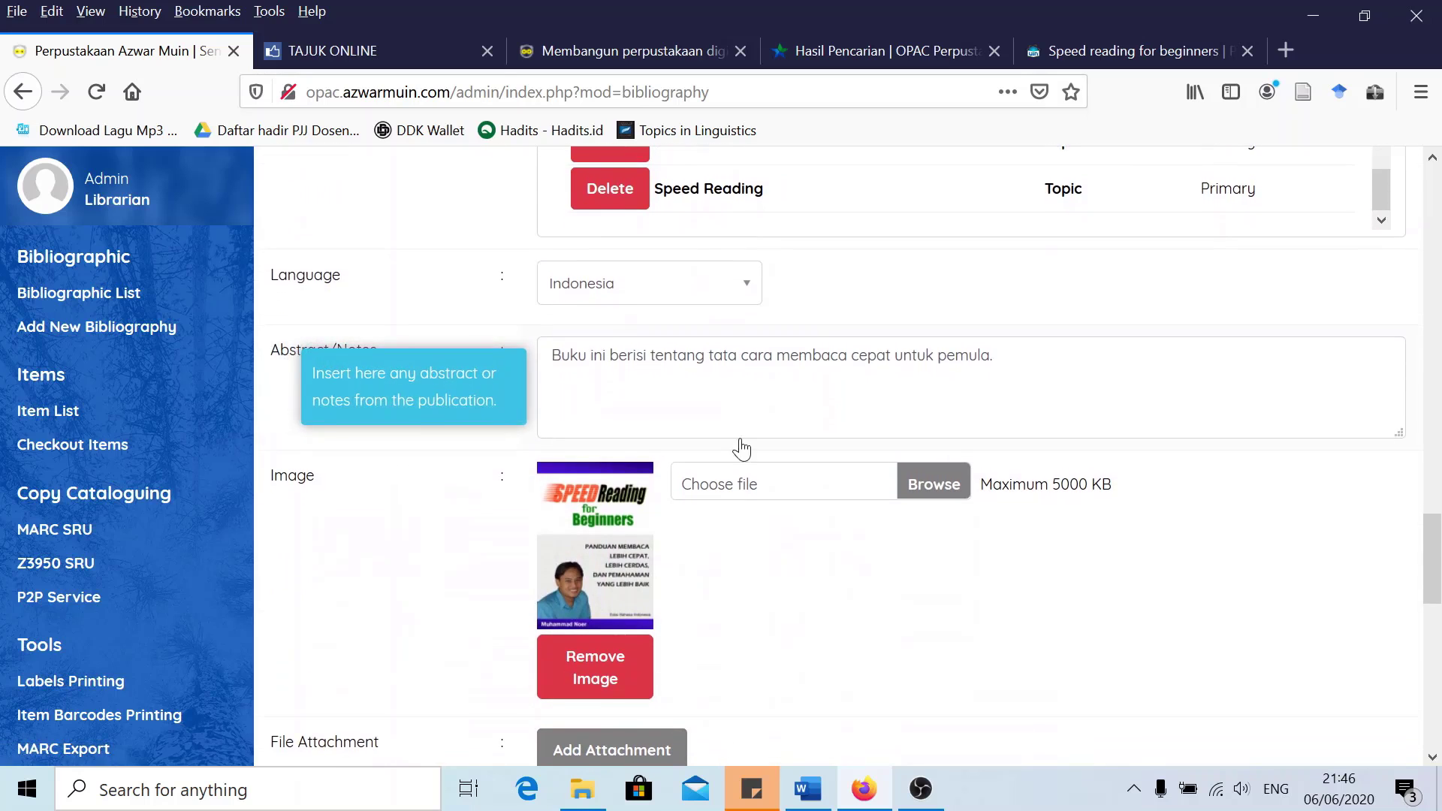
scroll(741, 448, "down", 3)
scroll(695, 507, "down", 5)
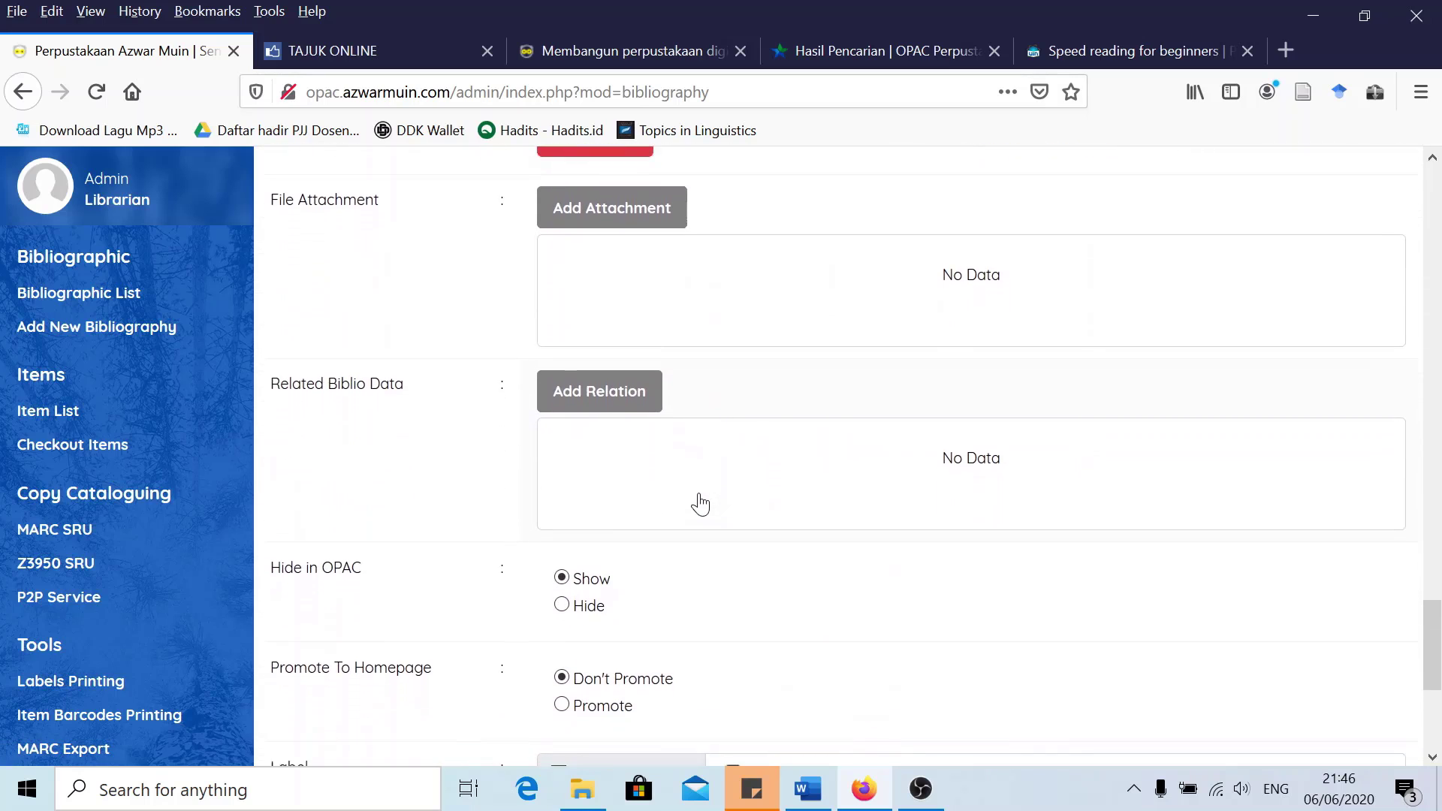
scroll(698, 504, "down", 2)
scroll(695, 502, "up", 5)
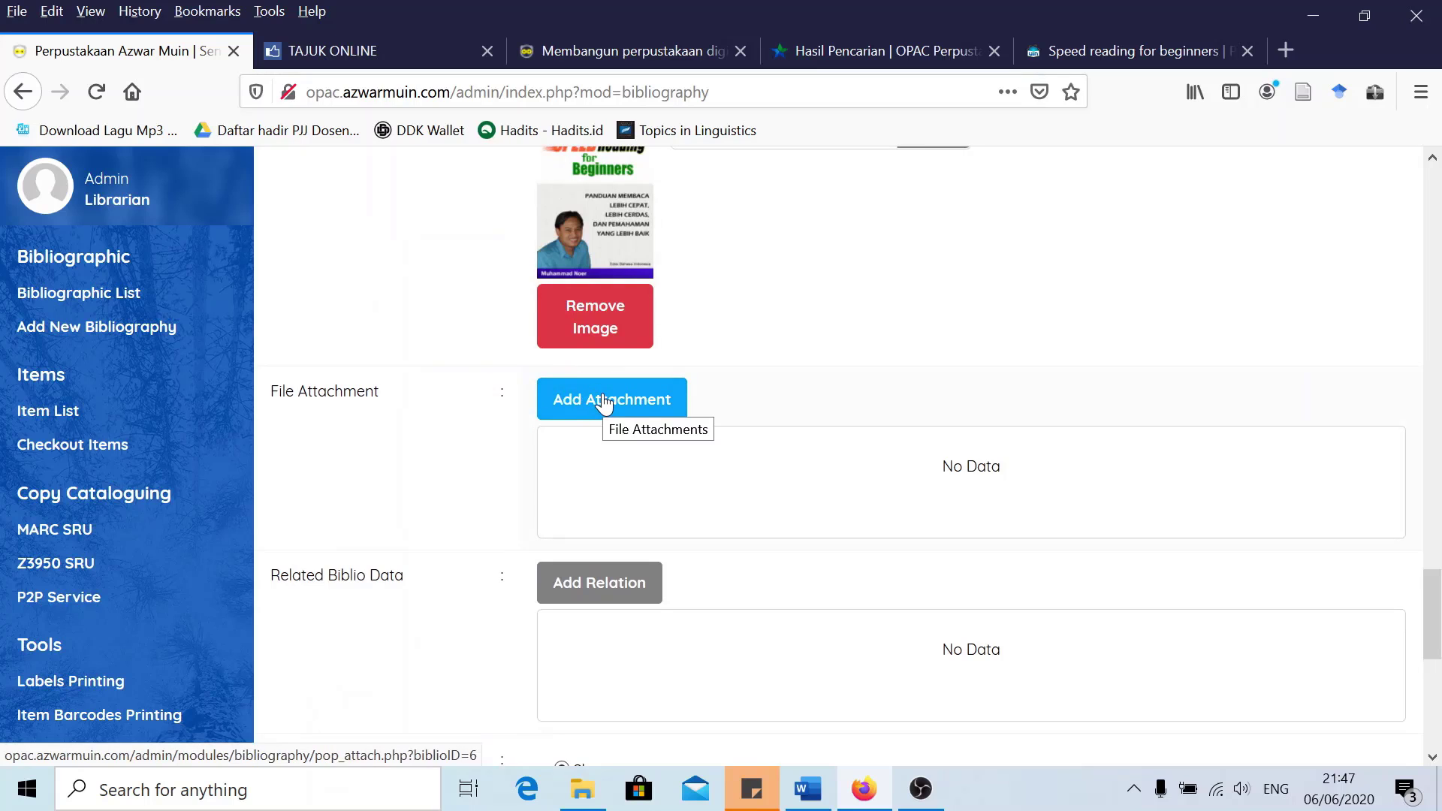
scroll(789, 461, "up", 11)
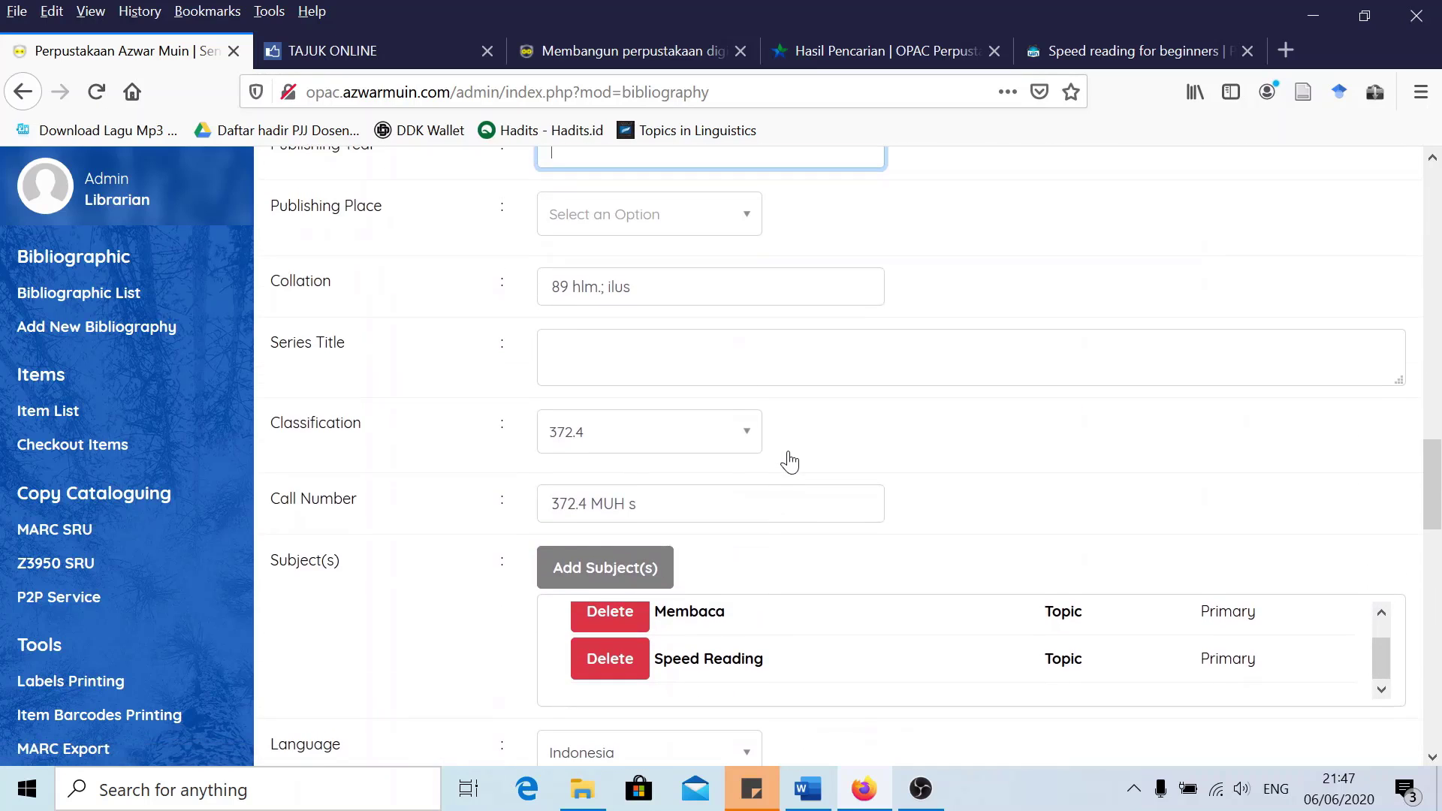
scroll(790, 461, "up", 3)
scroll(785, 460, "down", 20)
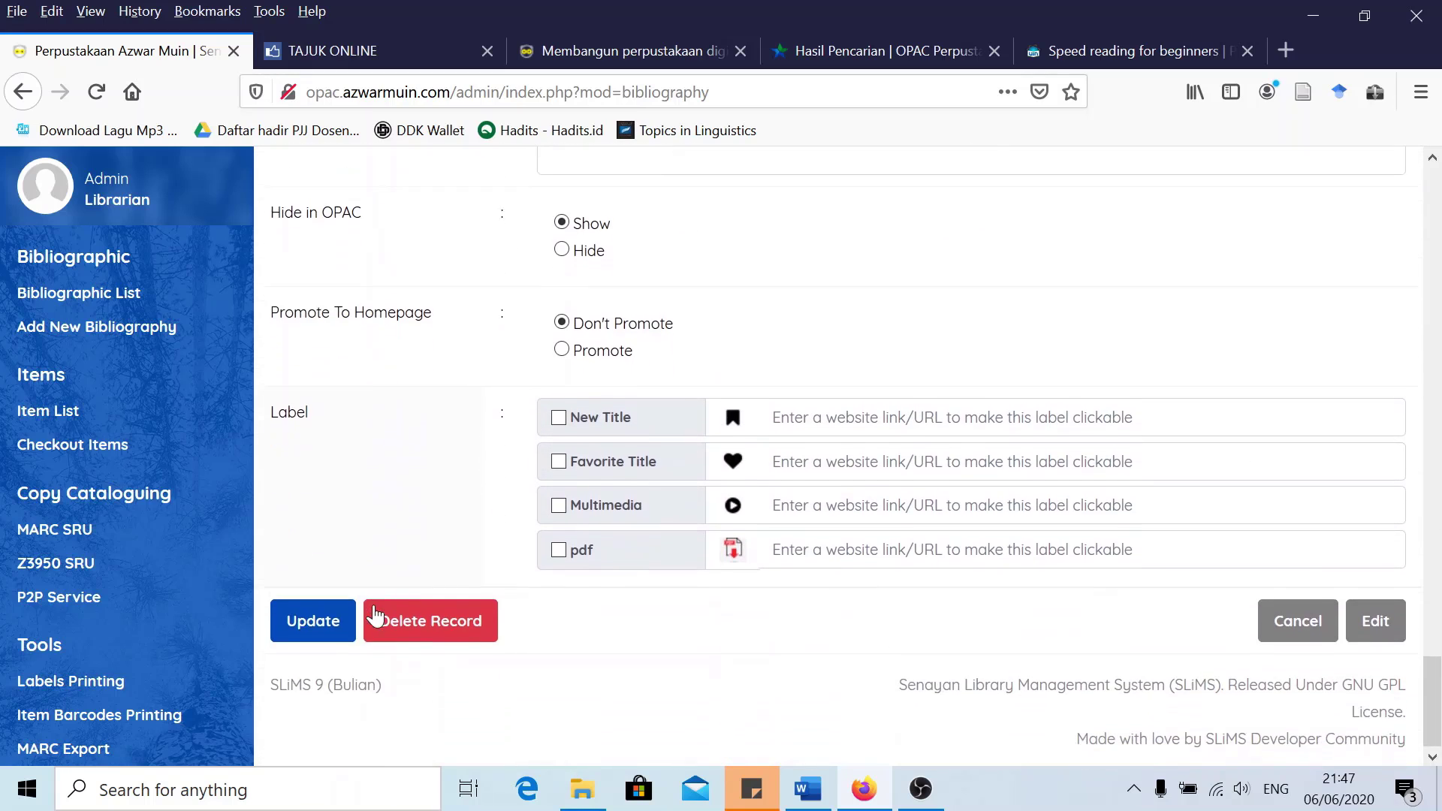
left_click(317, 626)
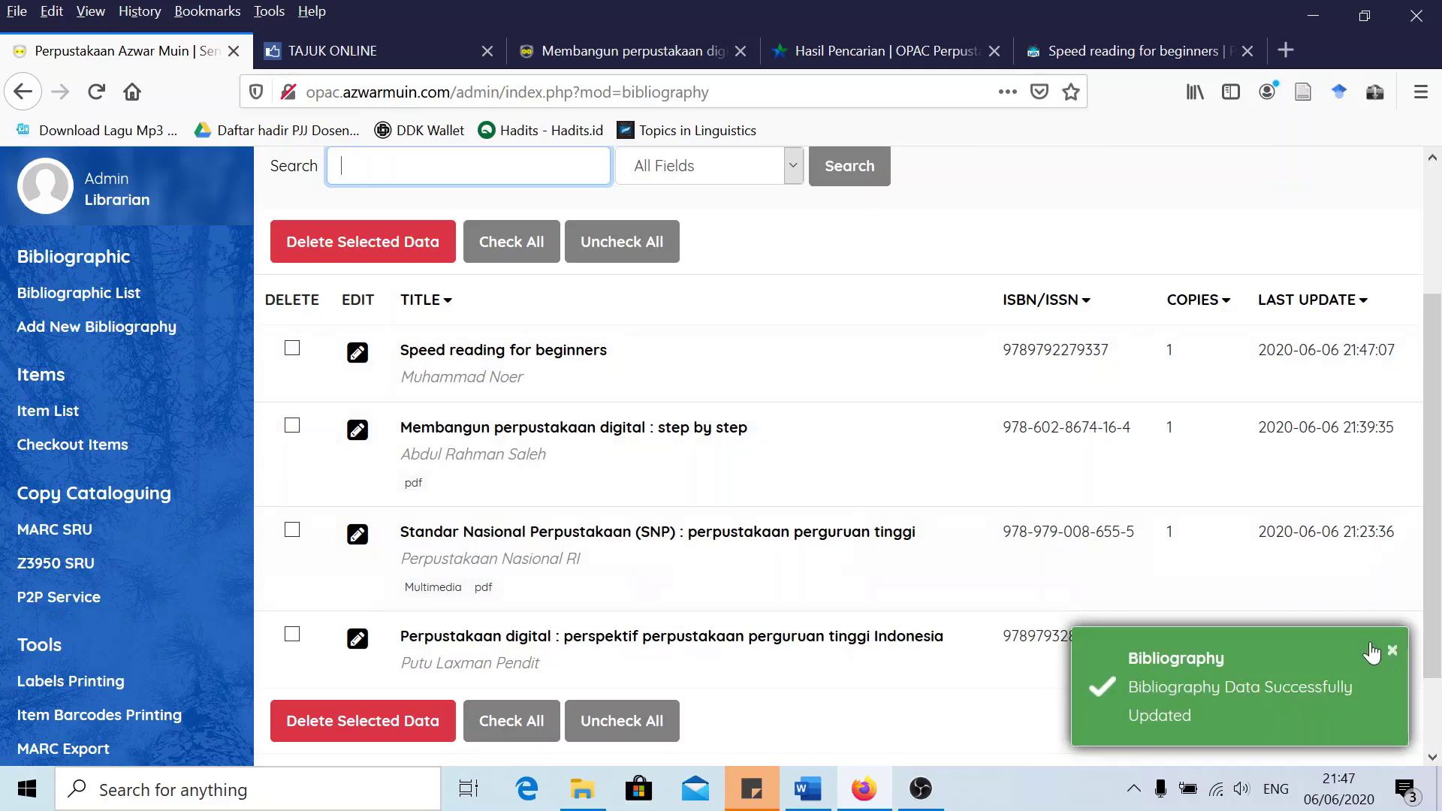
Reopen the record for editing and copy its item code EB20004
left_click(1391, 652)
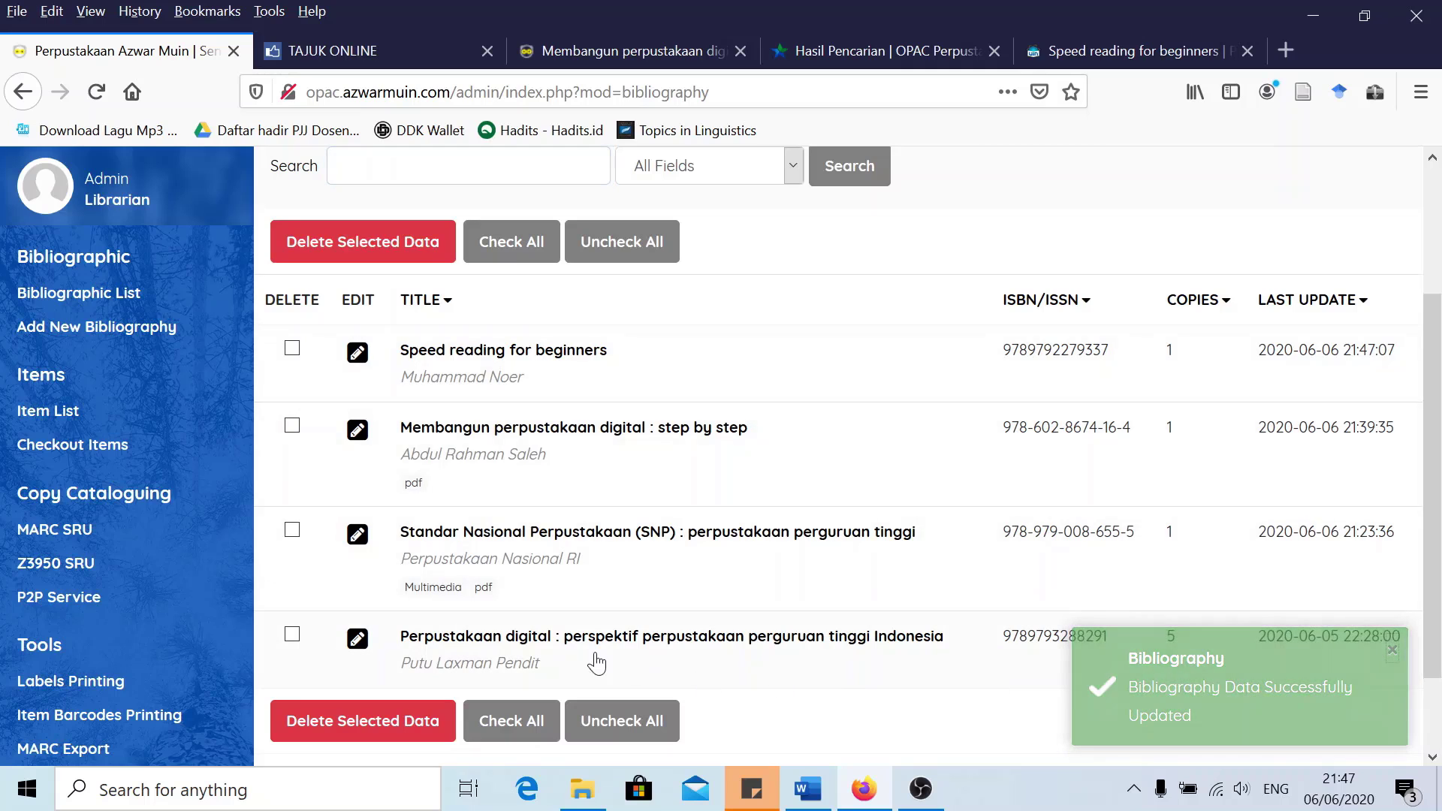
left_click(357, 352)
left_click(1375, 319)
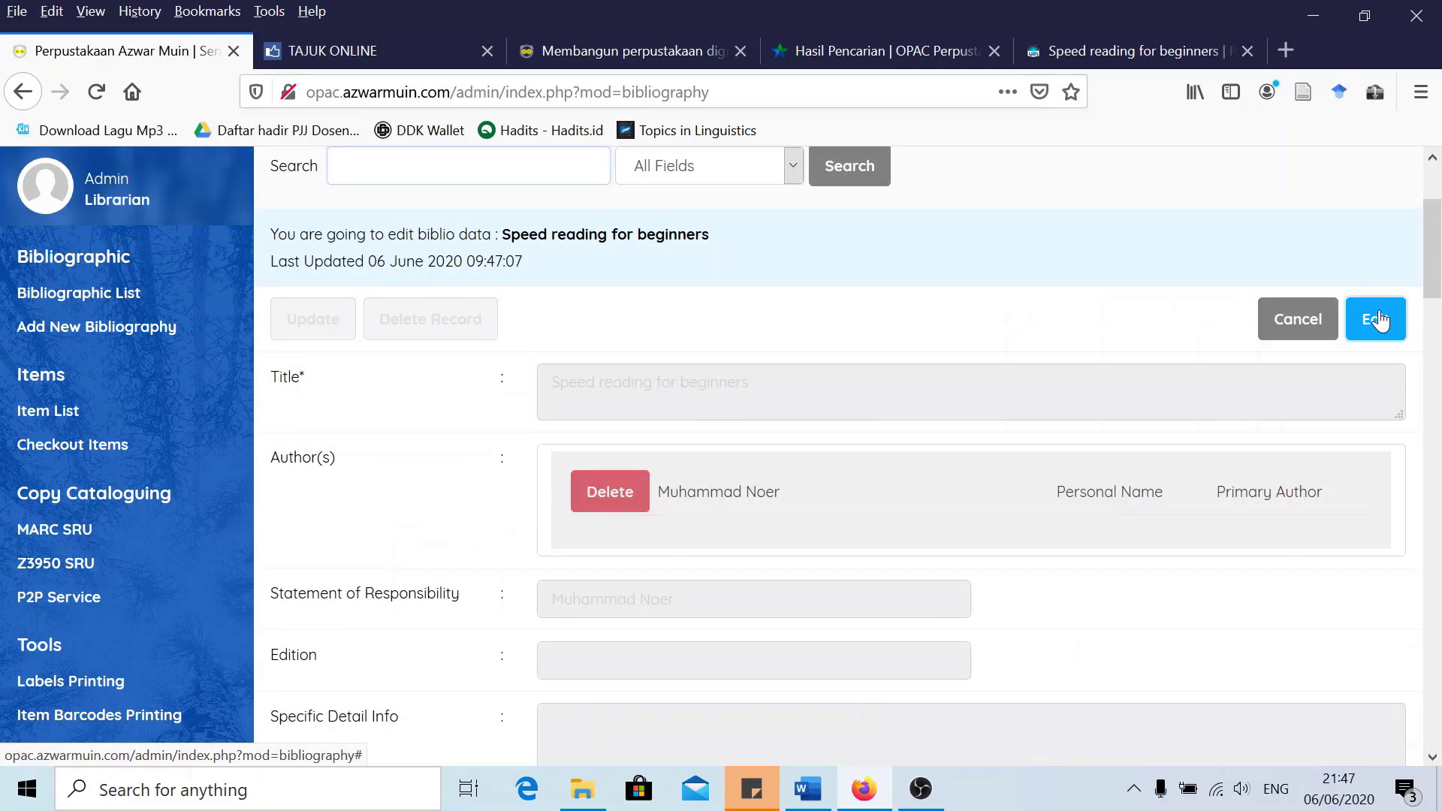
scroll(1017, 473, "down", 3)
scroll(1017, 473, "down", 4)
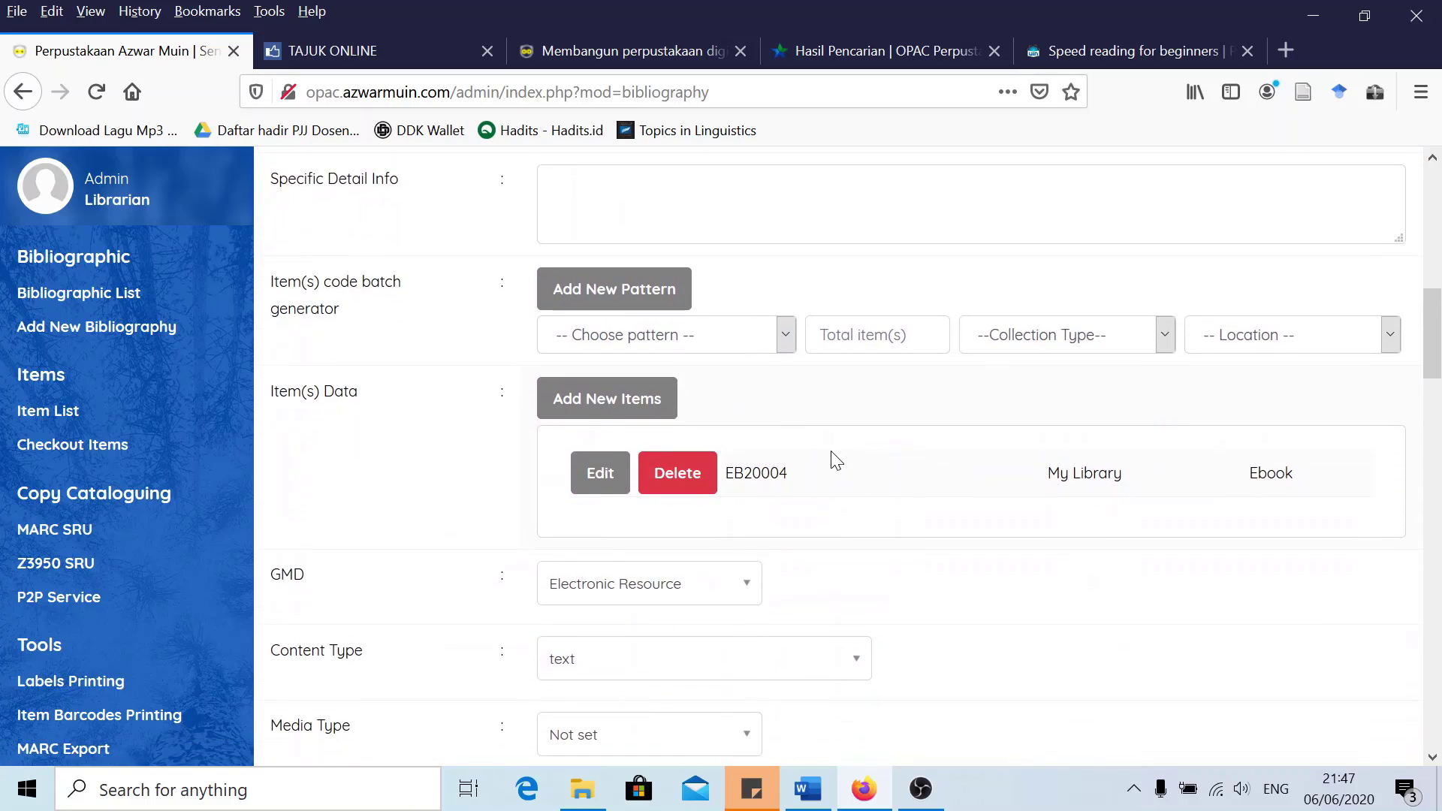
left_click_drag(795, 477, 743, 473)
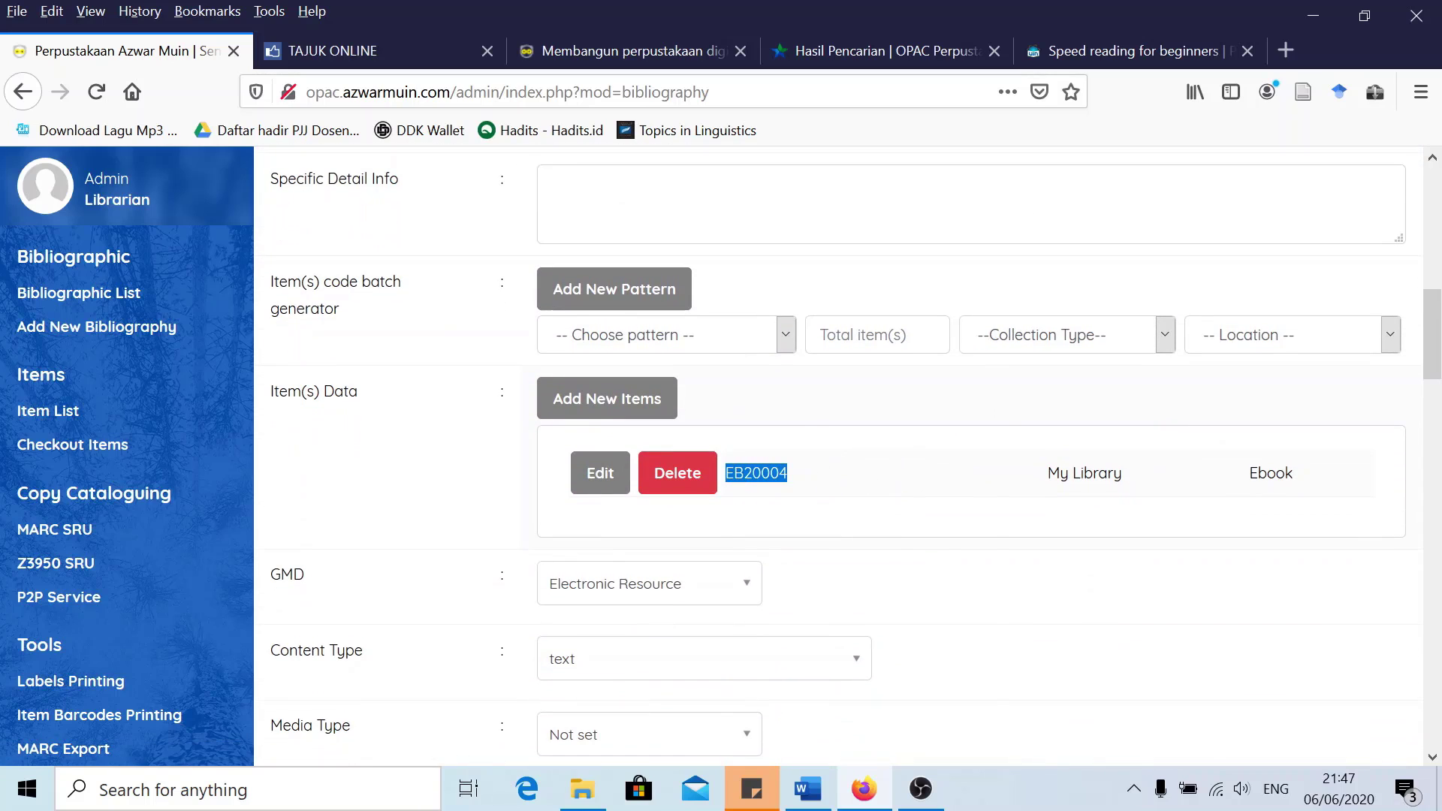
right_click(755, 473)
left_click(781, 489)
Rename the 'fundamental of english grammar' PDF in Documents to EB20004
left_click(576, 799)
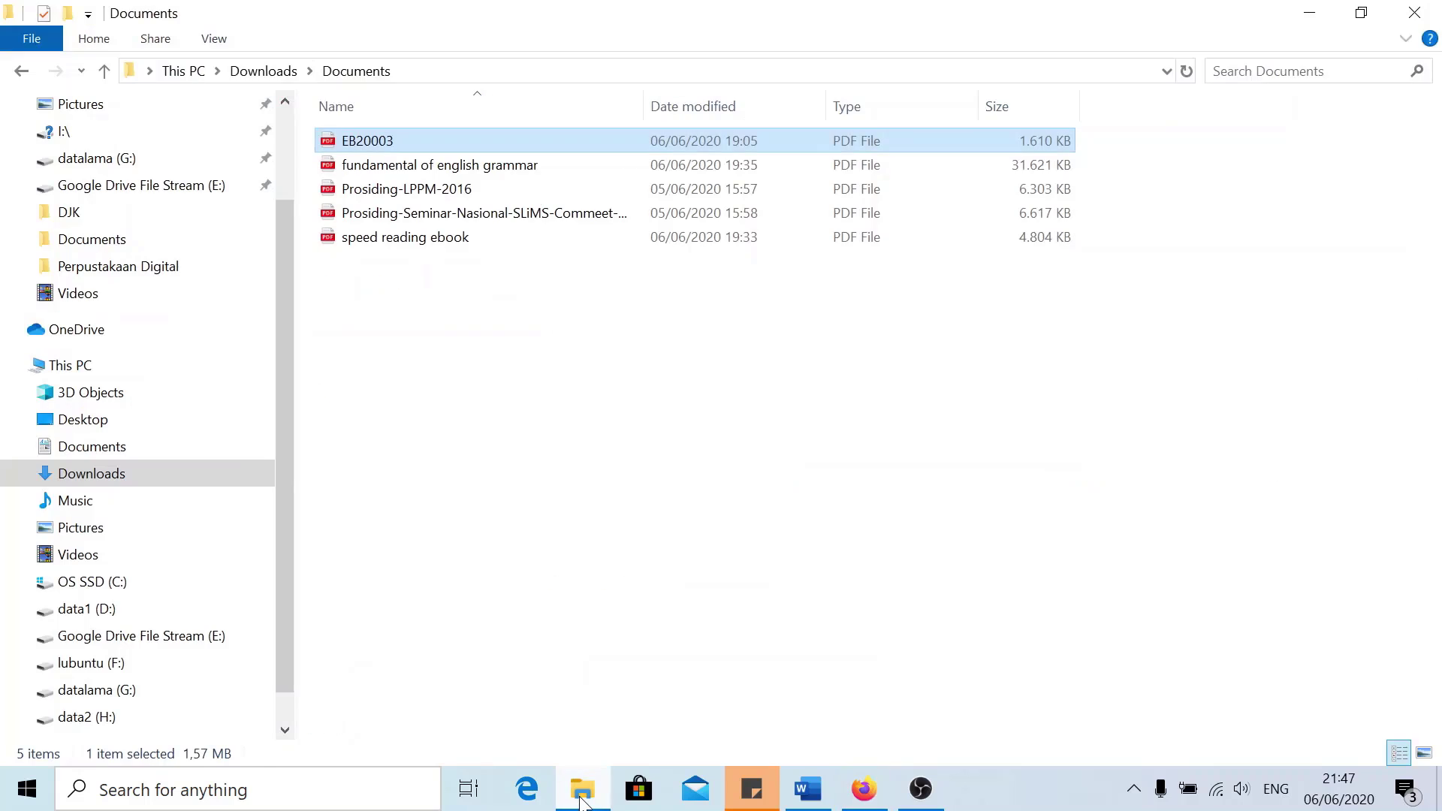
left_click(403, 166)
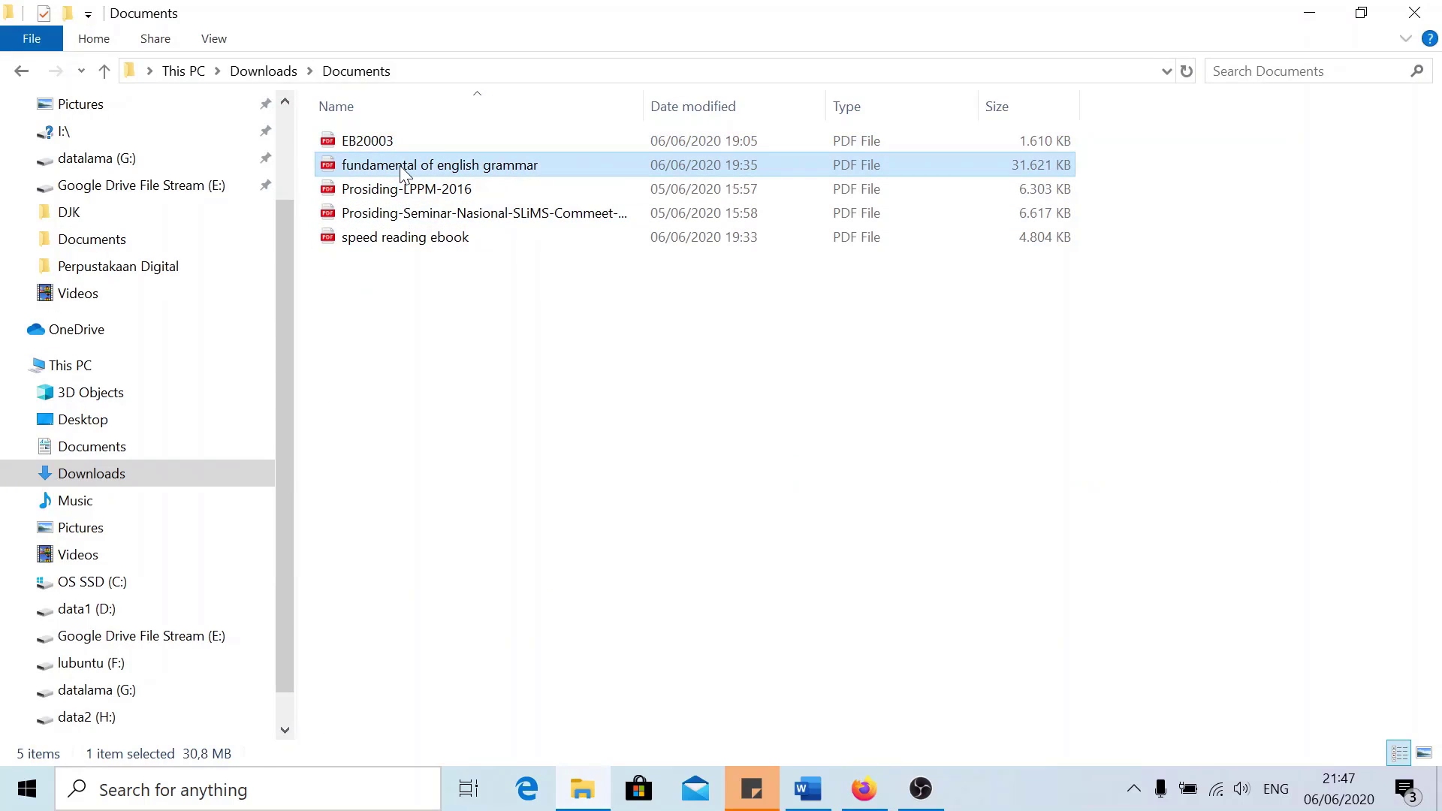
right_click(403, 166)
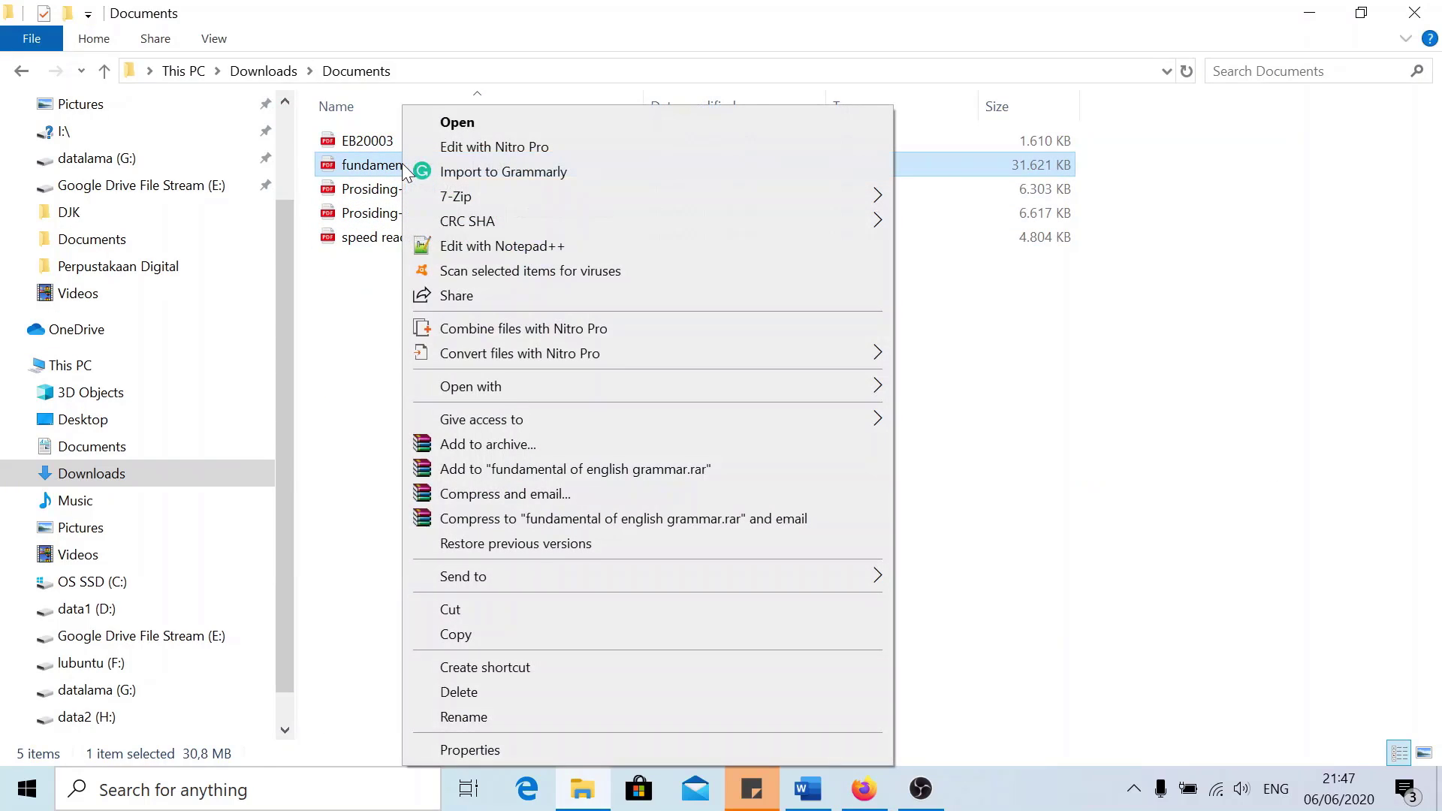
left_click(464, 716)
type("EB20004")
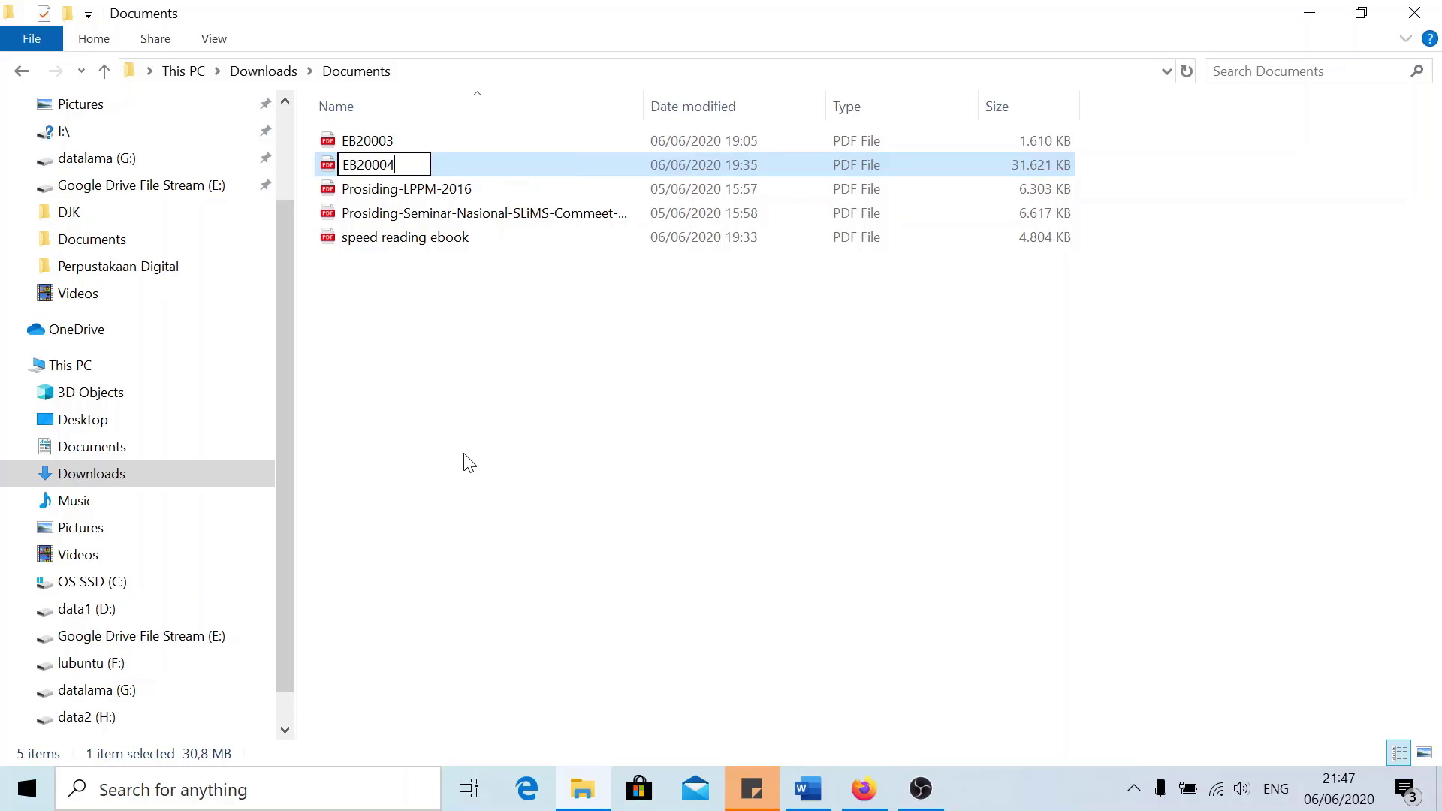
key("Return")
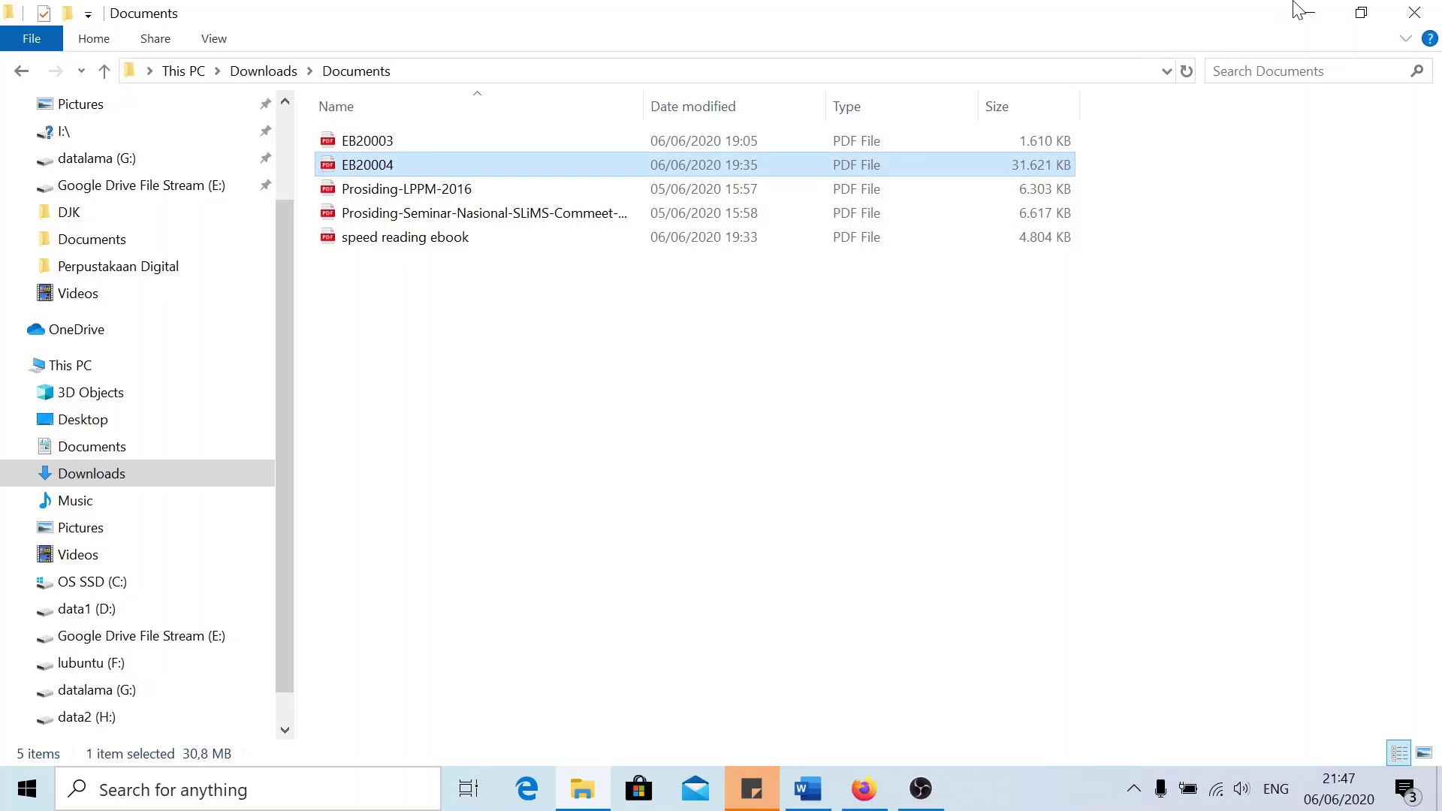
Start a new file attachment for the record titled 'PDF'
left_click(1309, 13)
scroll(753, 453, "down", 10)
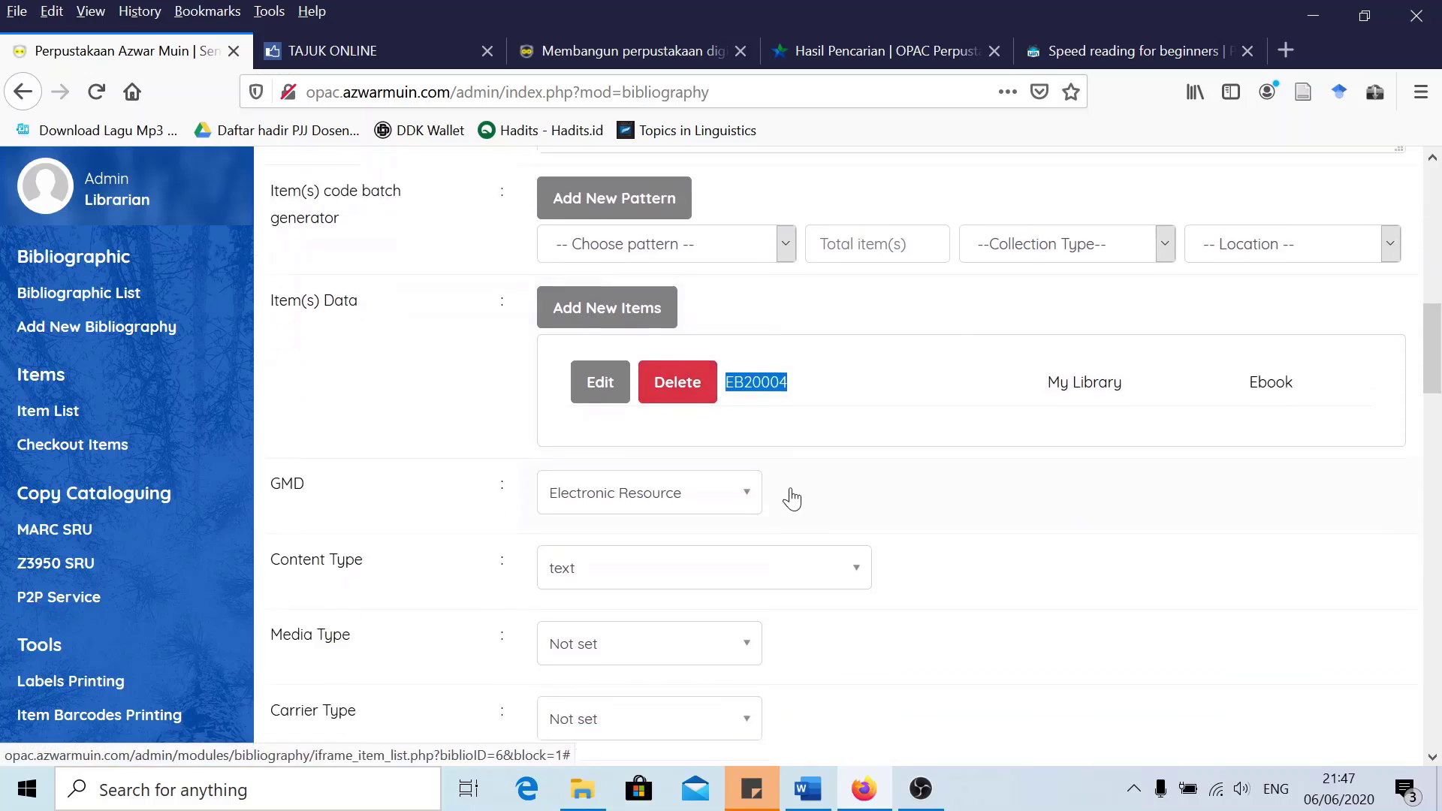
scroll(829, 503, "down", 5)
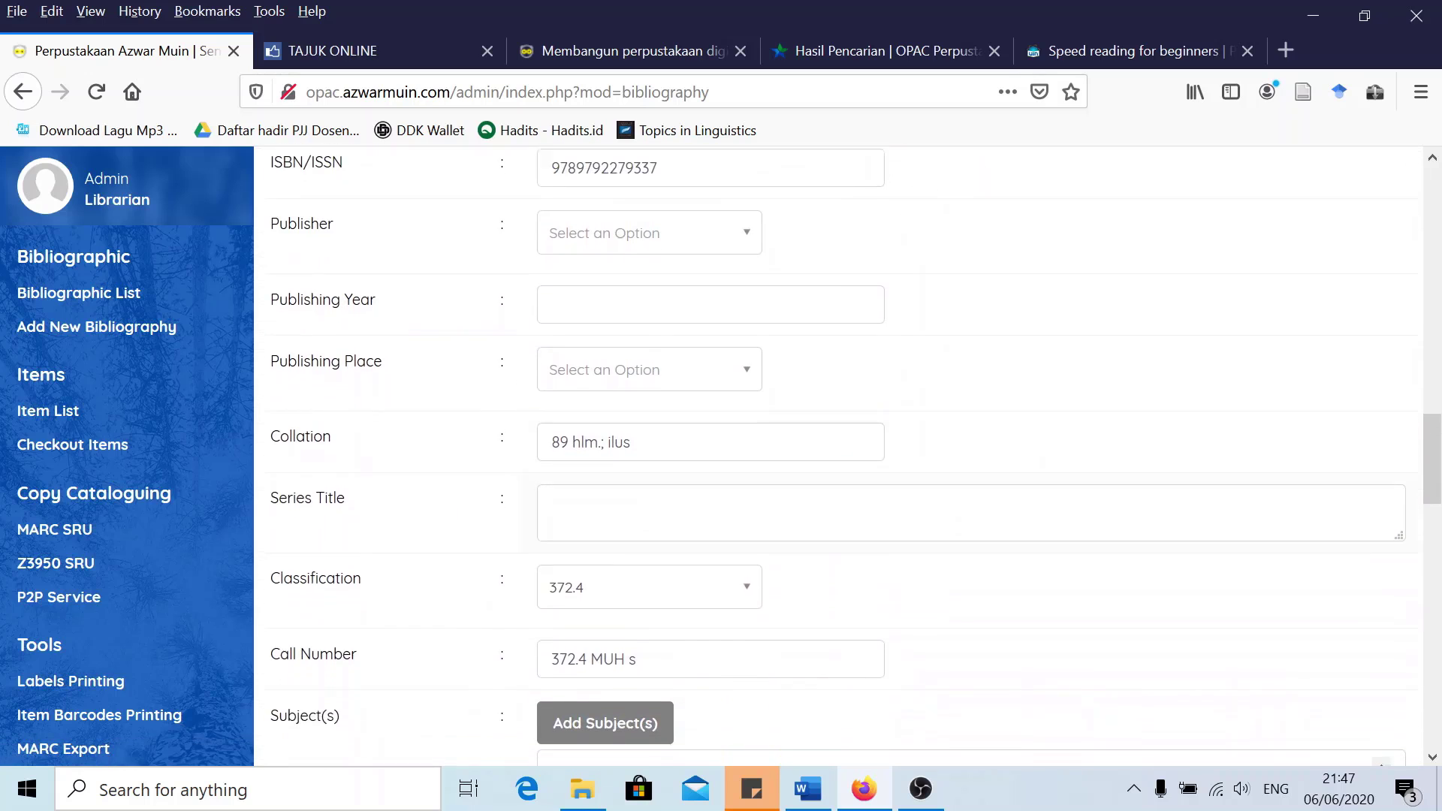
scroll(829, 503, "down", 9)
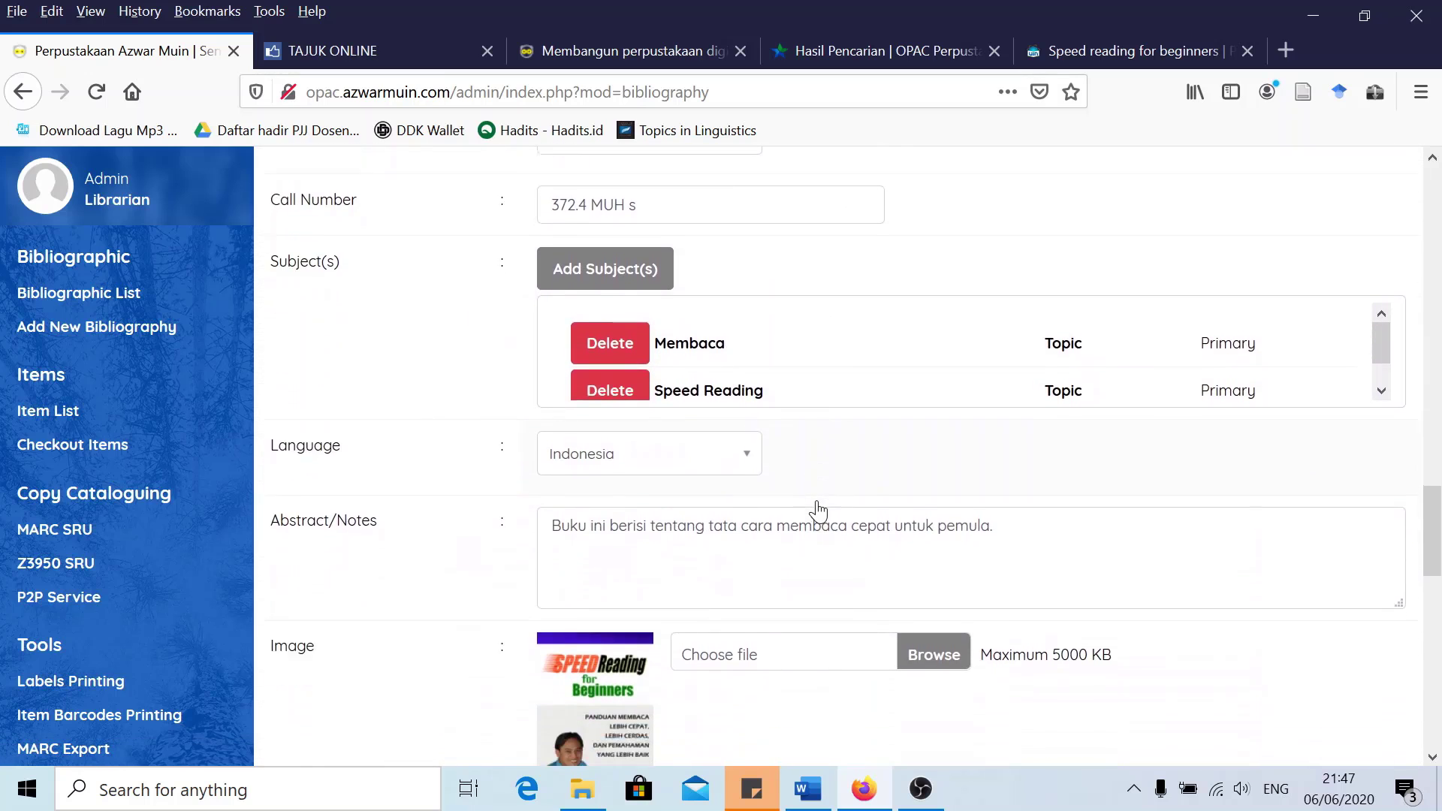
left_click(602, 405)
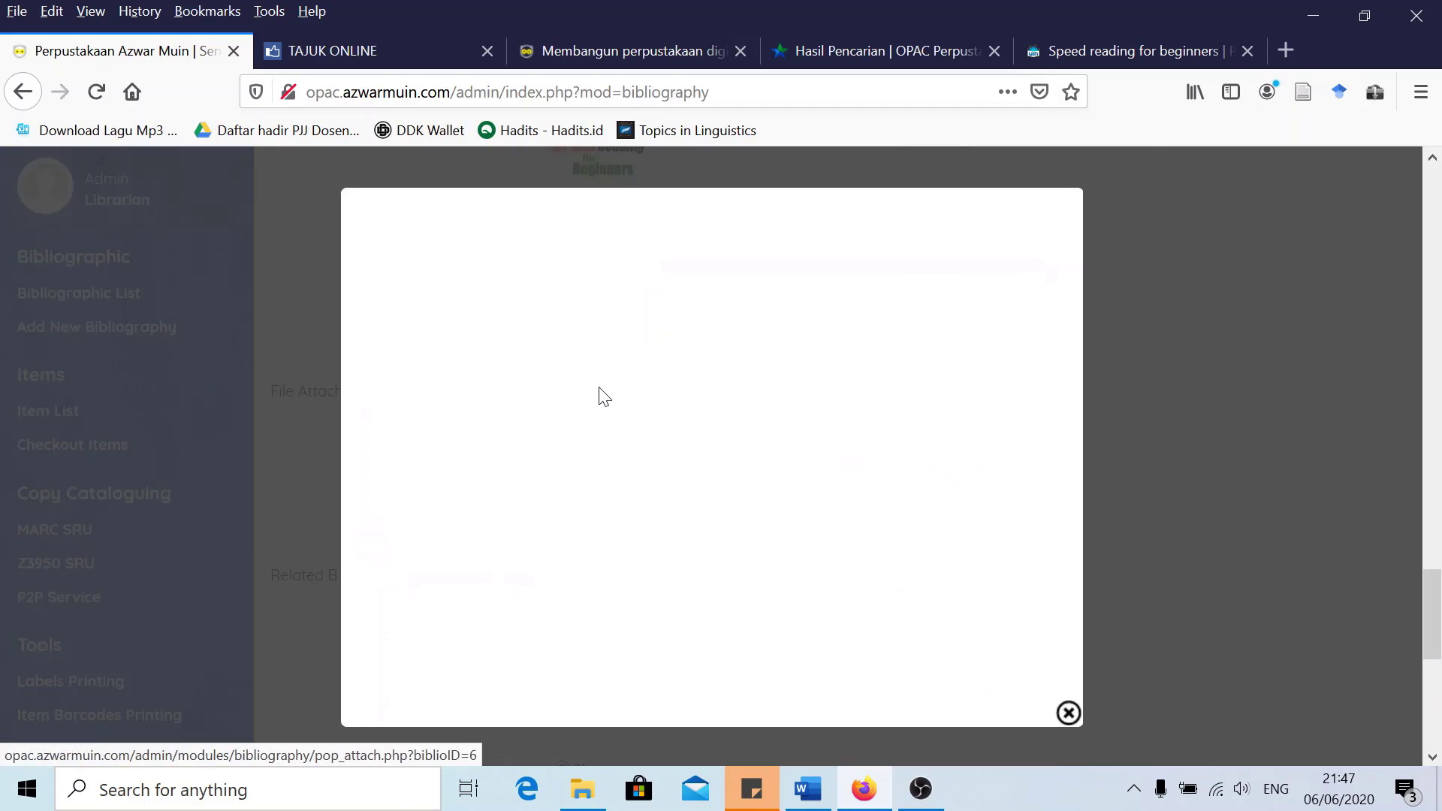
left_click(795, 300)
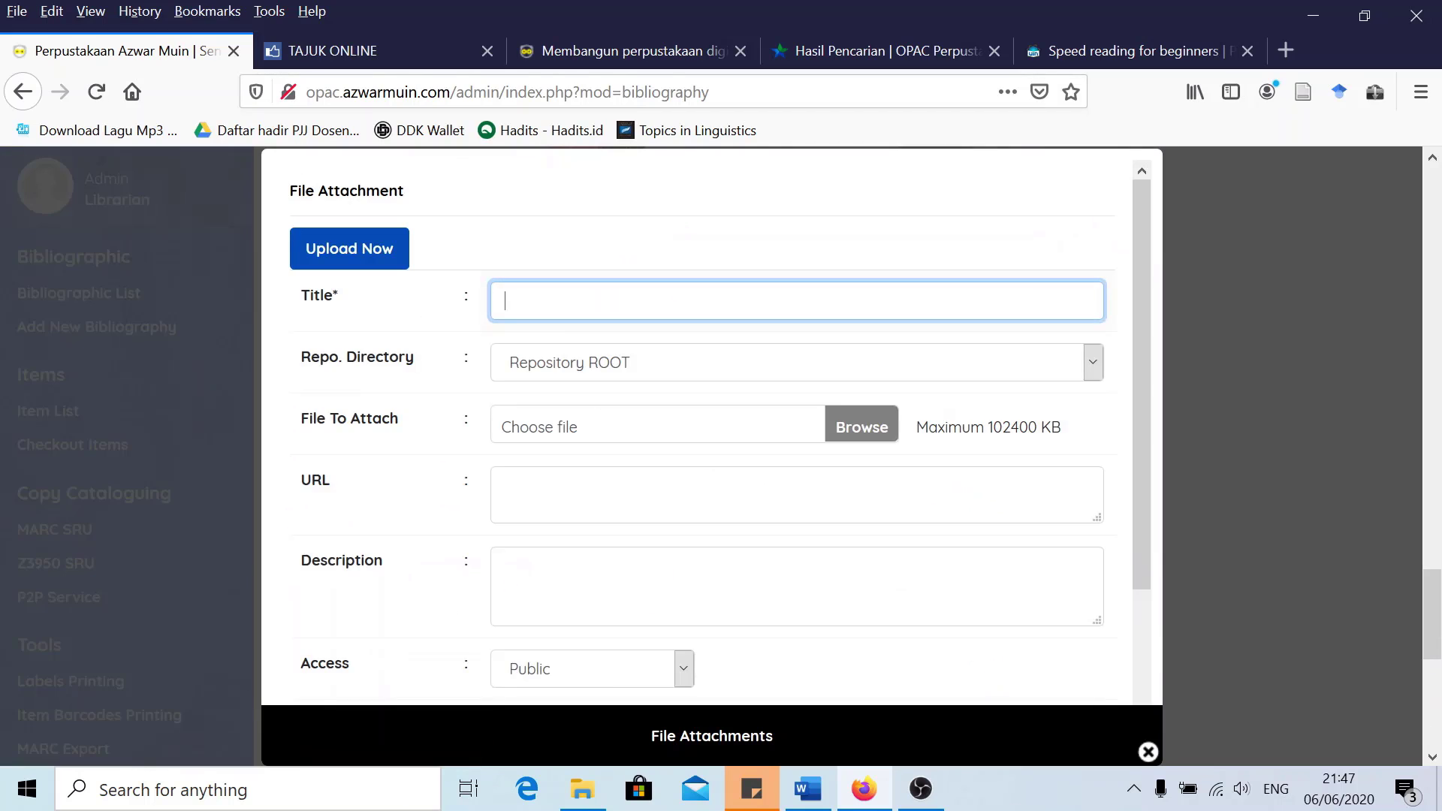
type("PD")
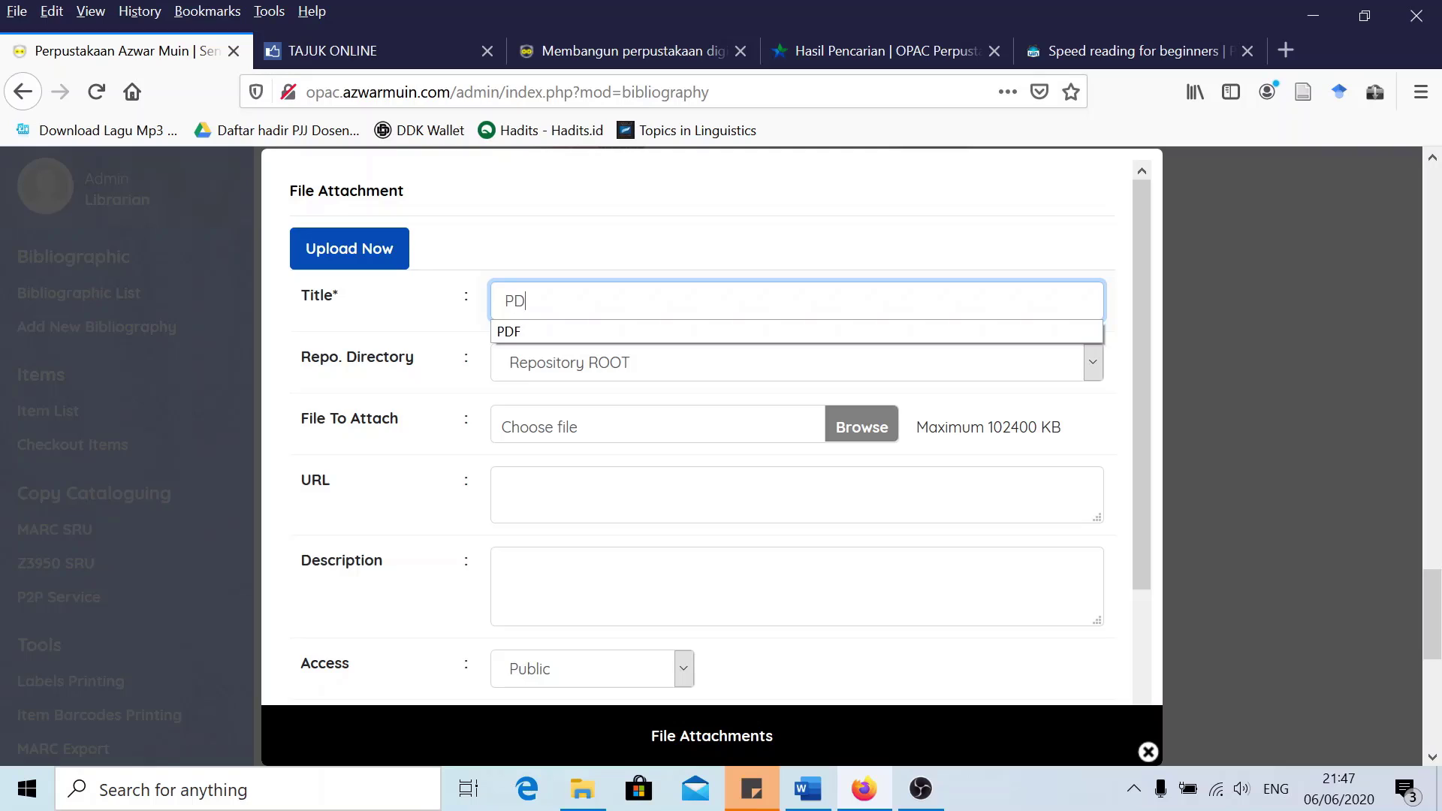
type("F")
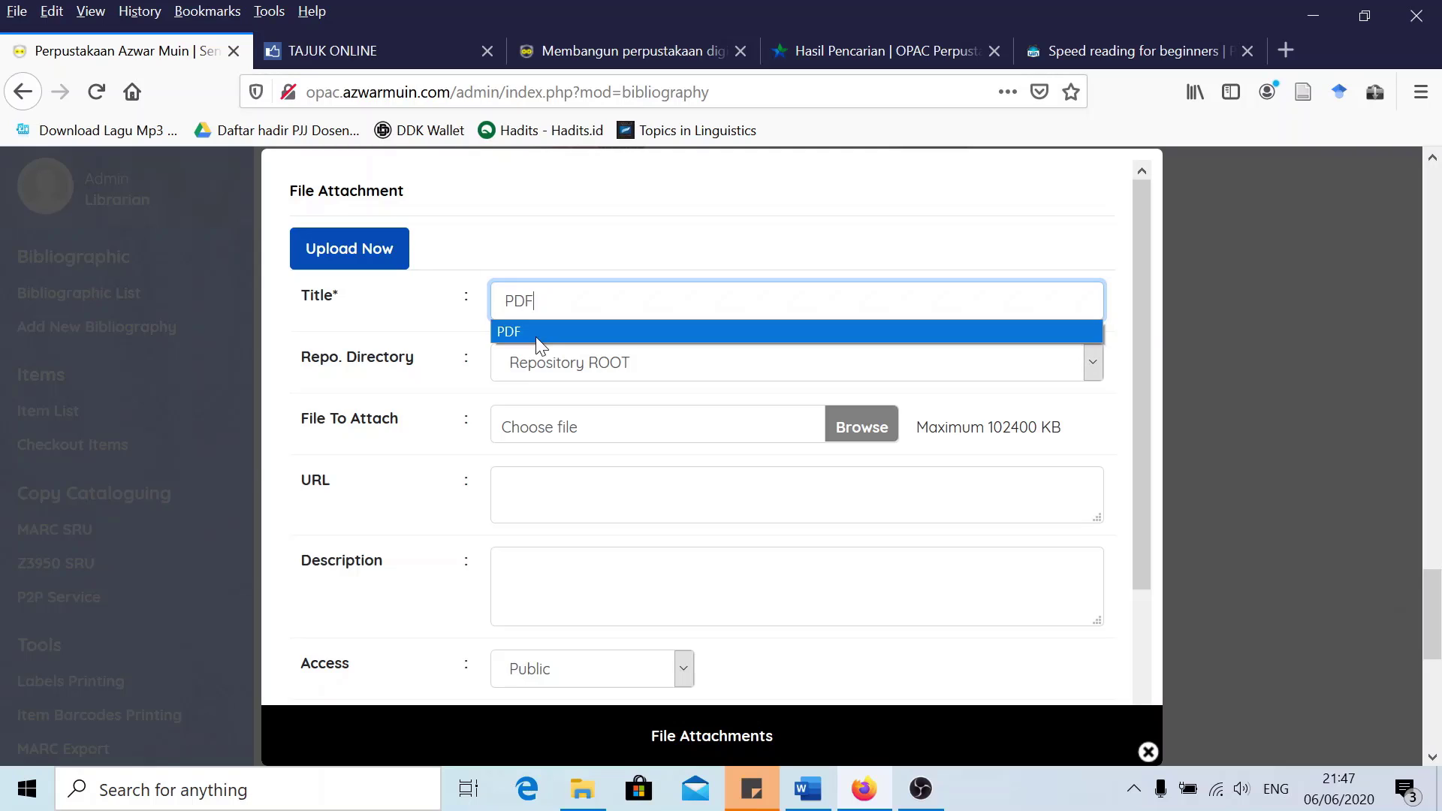
left_click(535, 335)
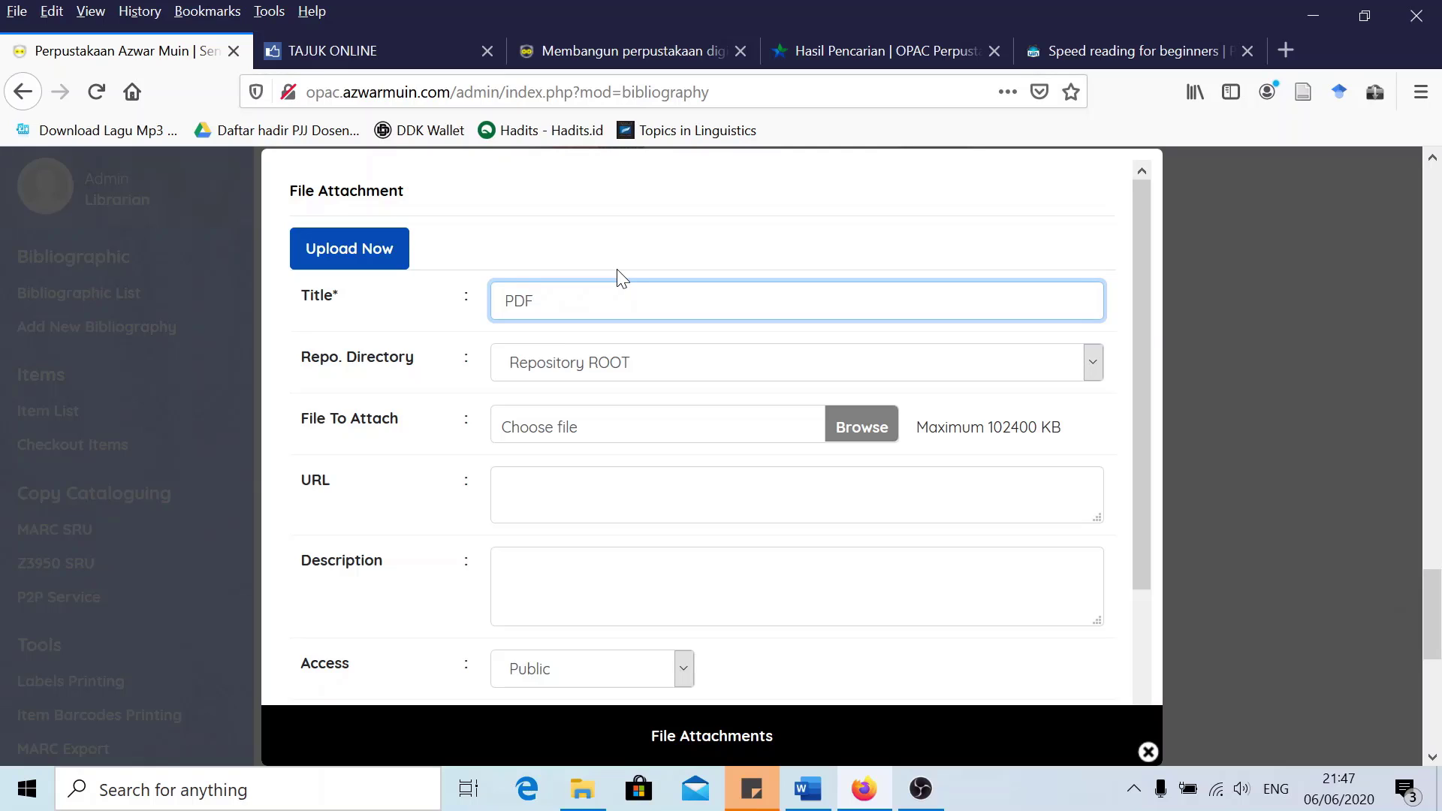
Choose file EB20004, restrict it to special members, and upload it
scroll(596, 370, "down", 3)
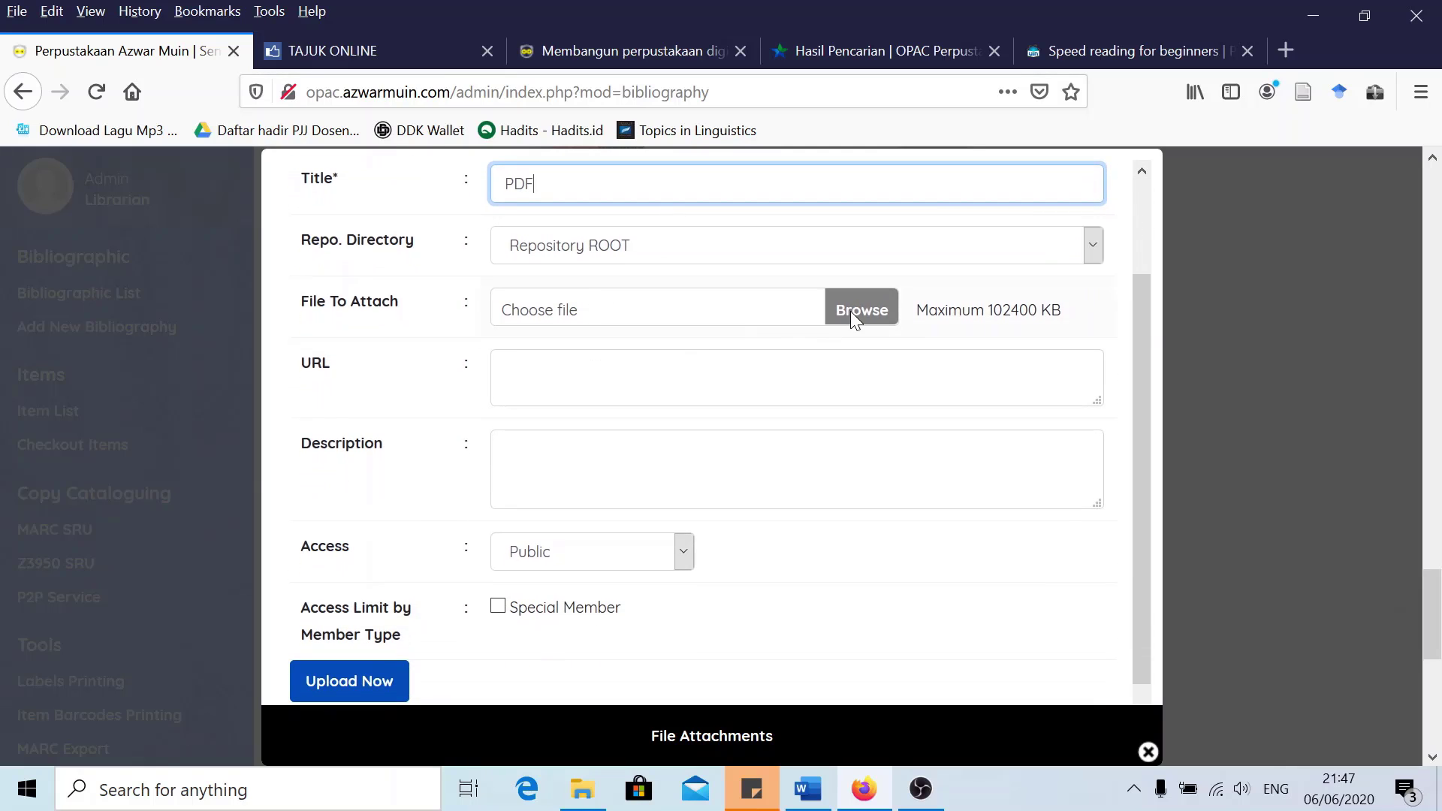
left_click(853, 312)
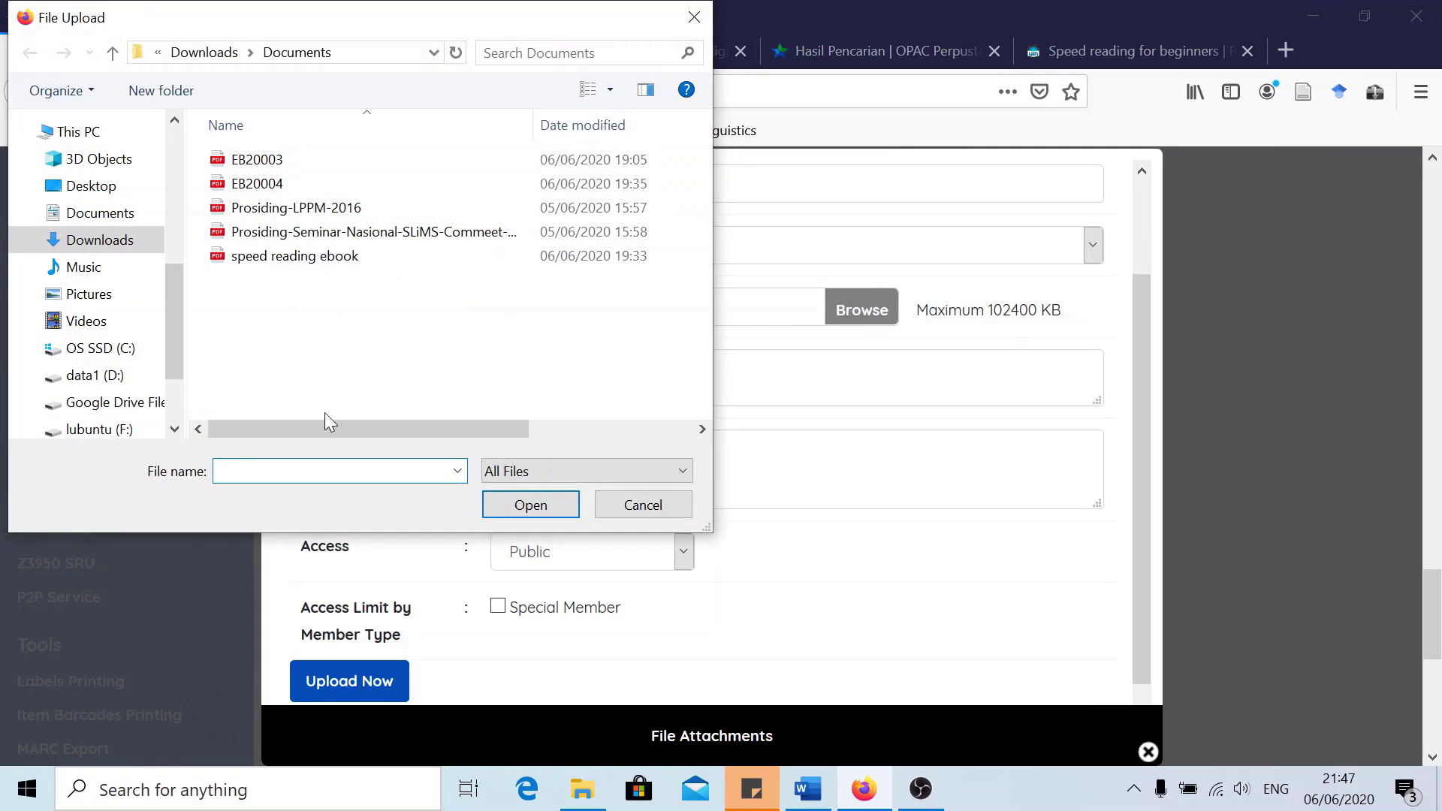
left_click(263, 184)
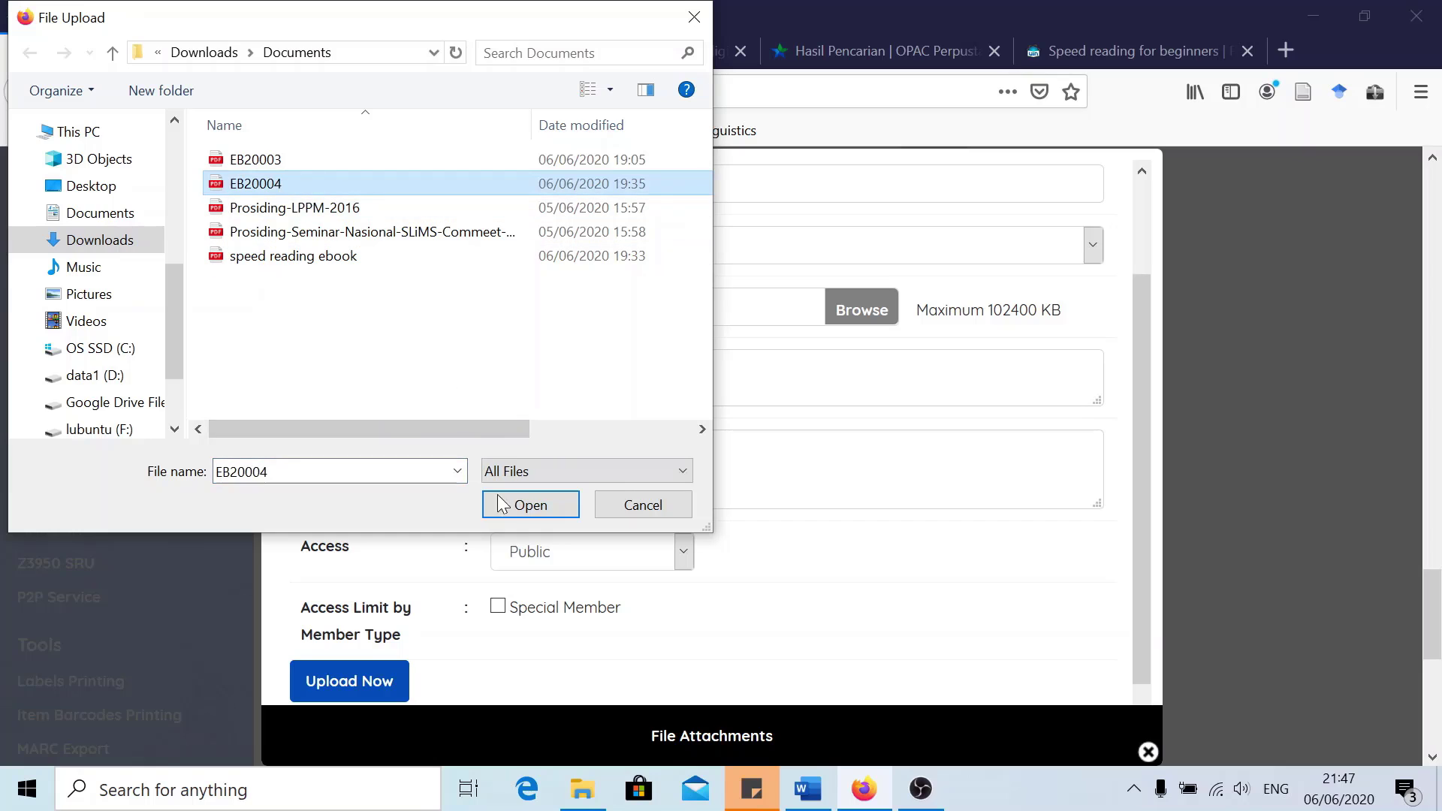
left_click(524, 511)
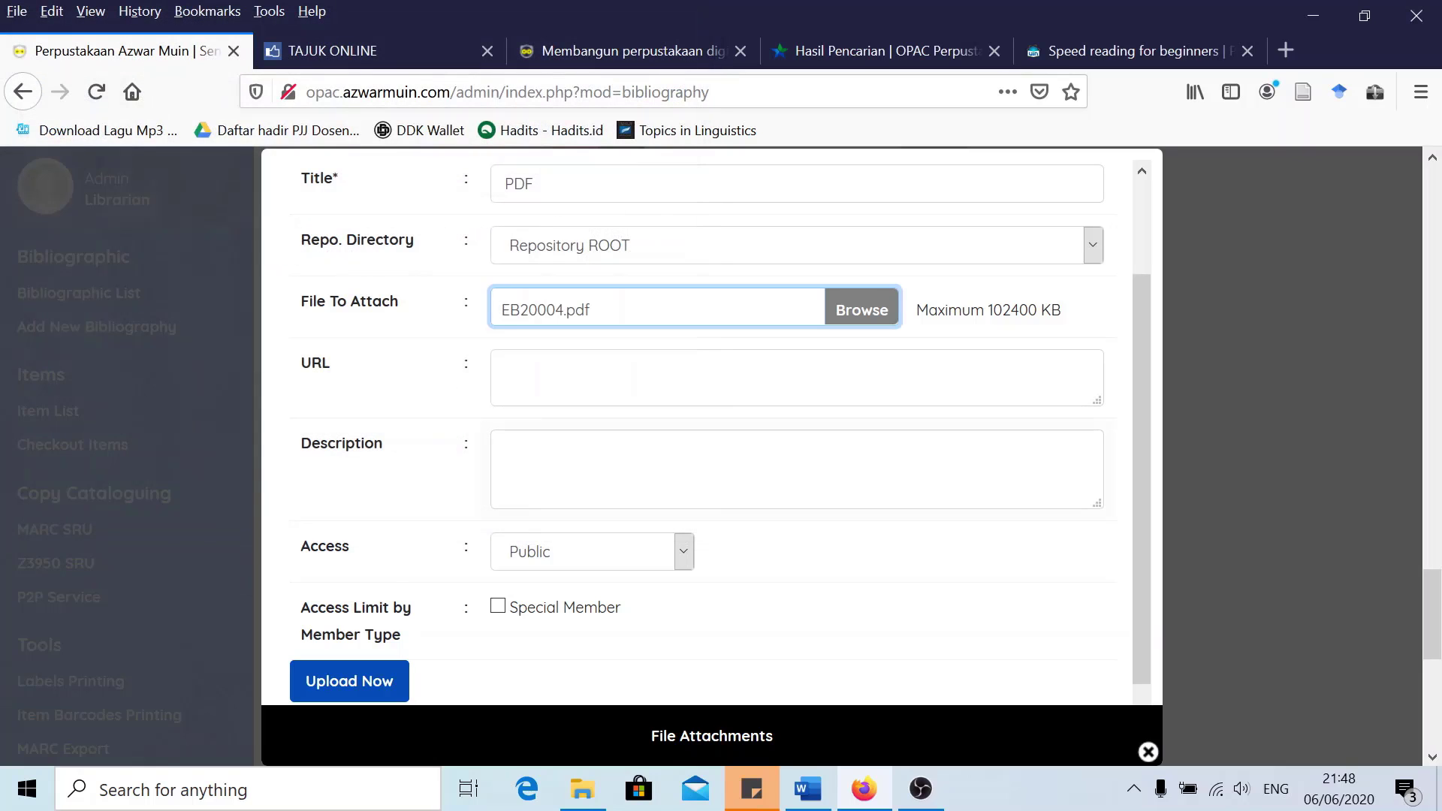
scroll(498, 591, "down", 1)
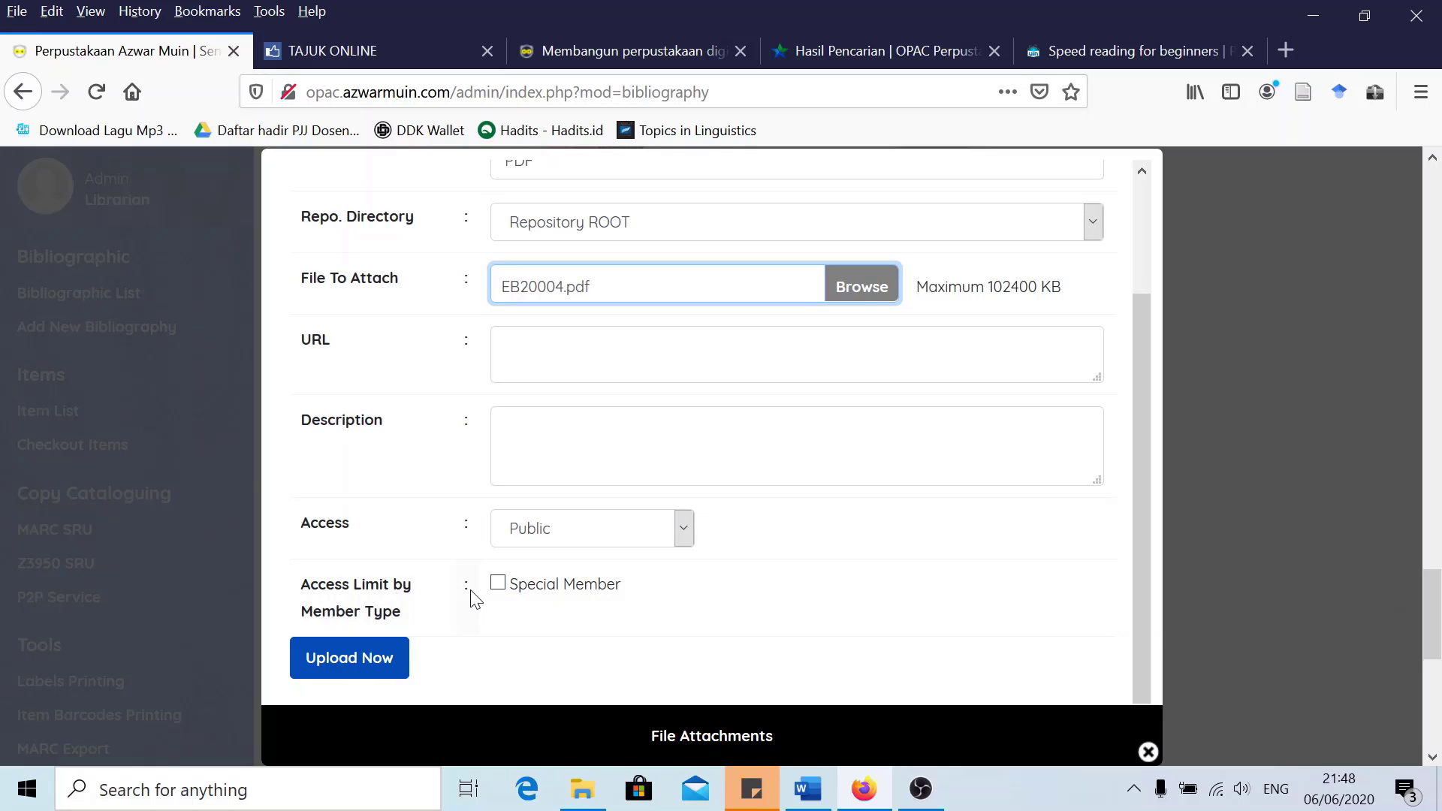
left_click(498, 585)
scroll(402, 567, "down", 3)
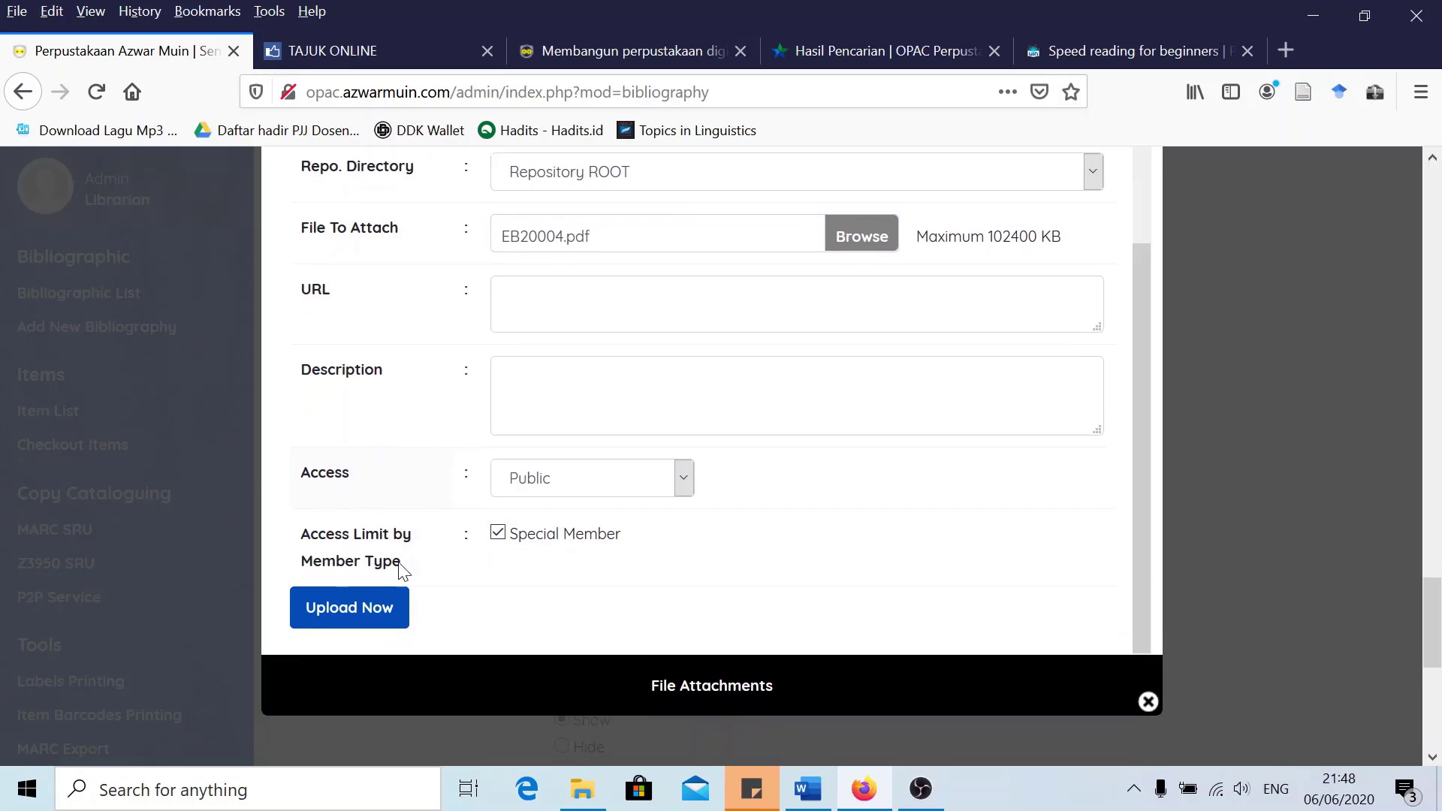
left_click(382, 547)
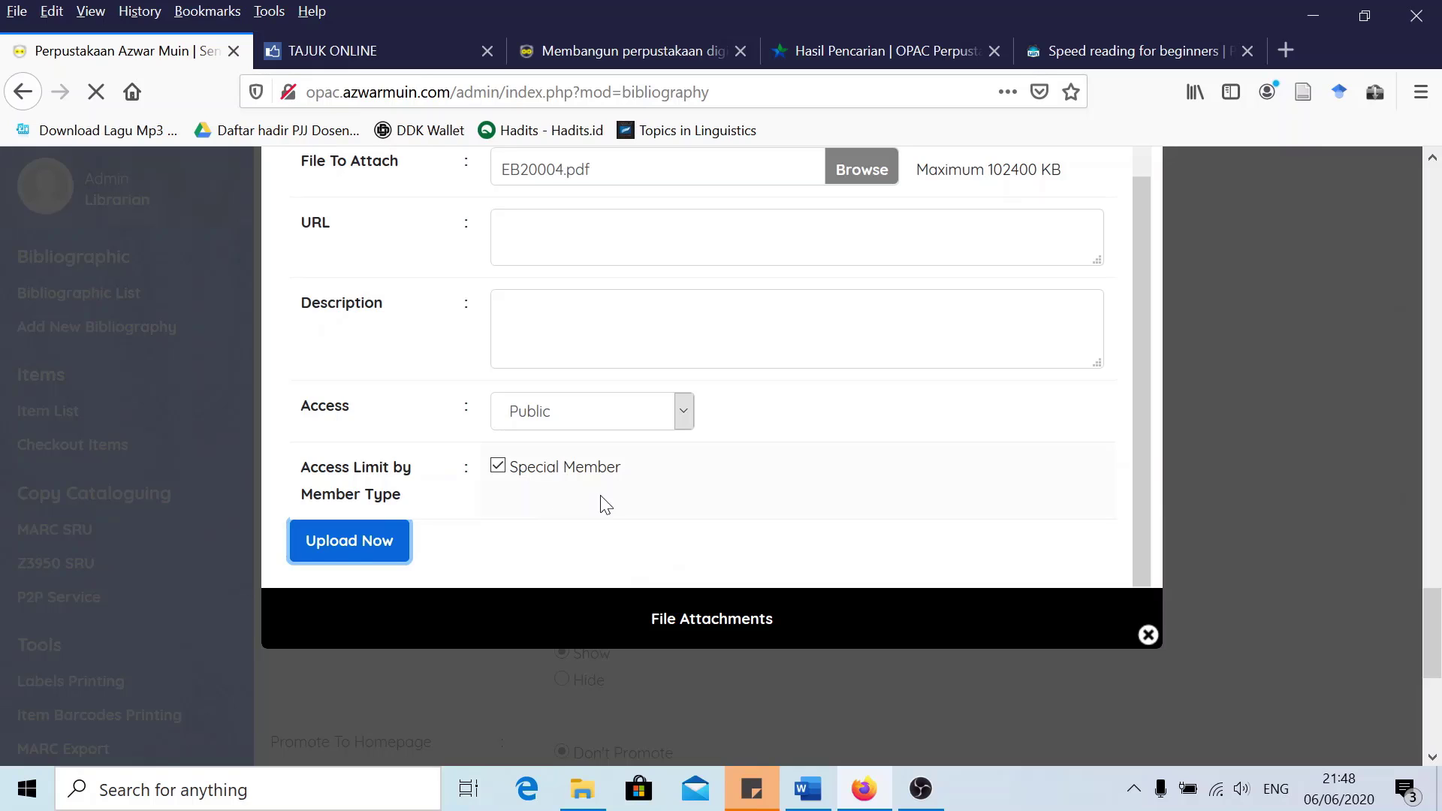
scroll(692, 473, "up", 2)
scroll(745, 443, "down", 2)
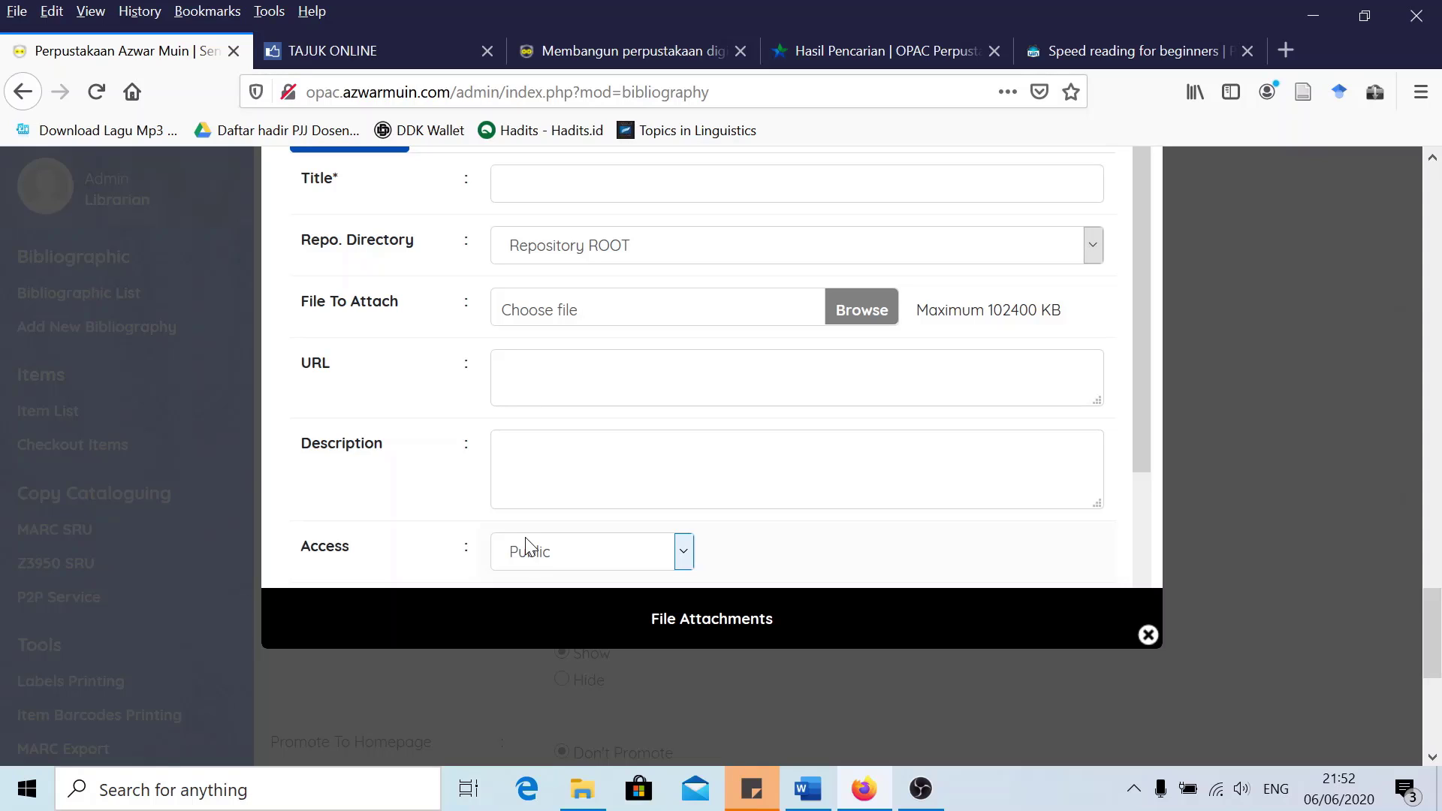
scroll(526, 544, "down", 3)
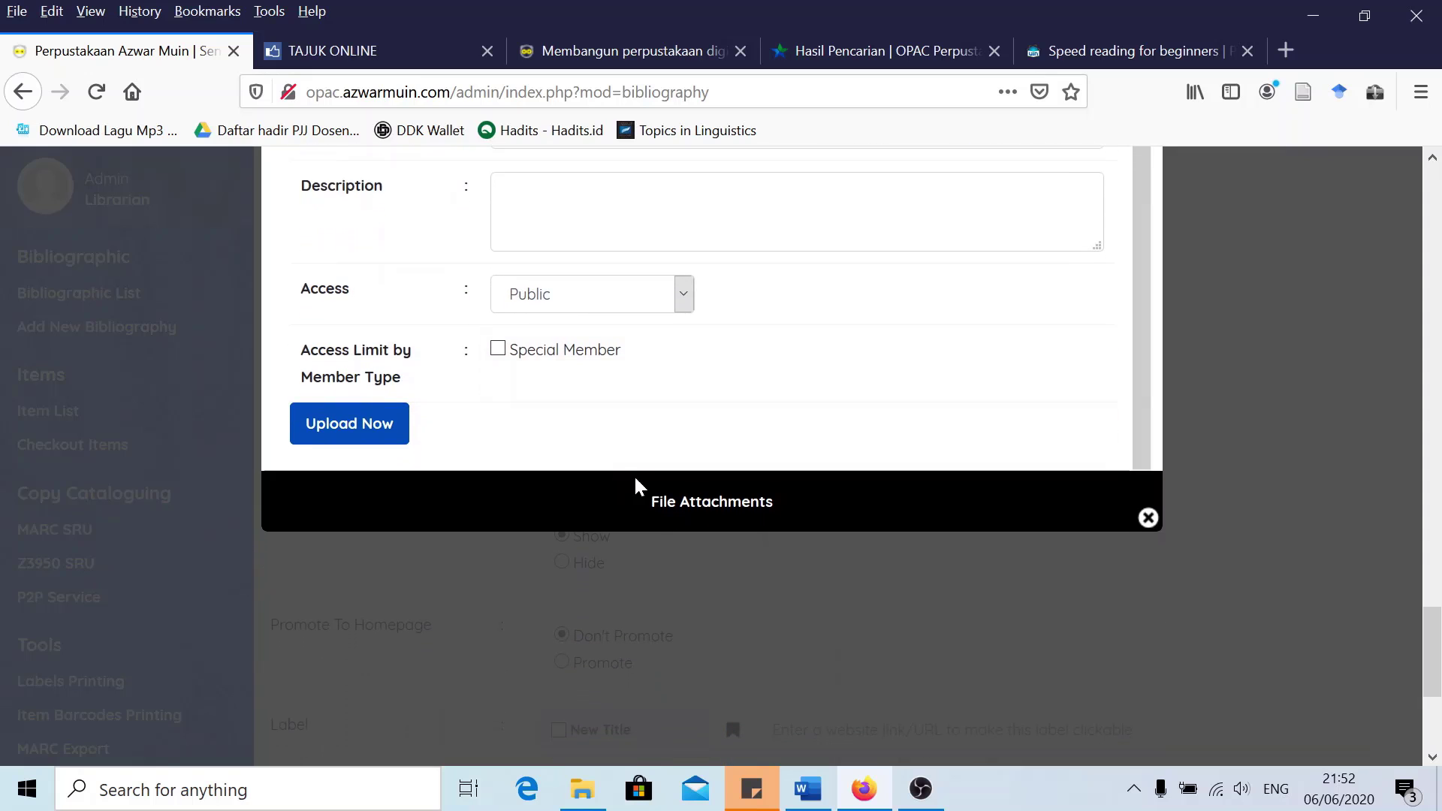
scroll(1197, 467, "up", 2)
scroll(1093, 444, "up", 2)
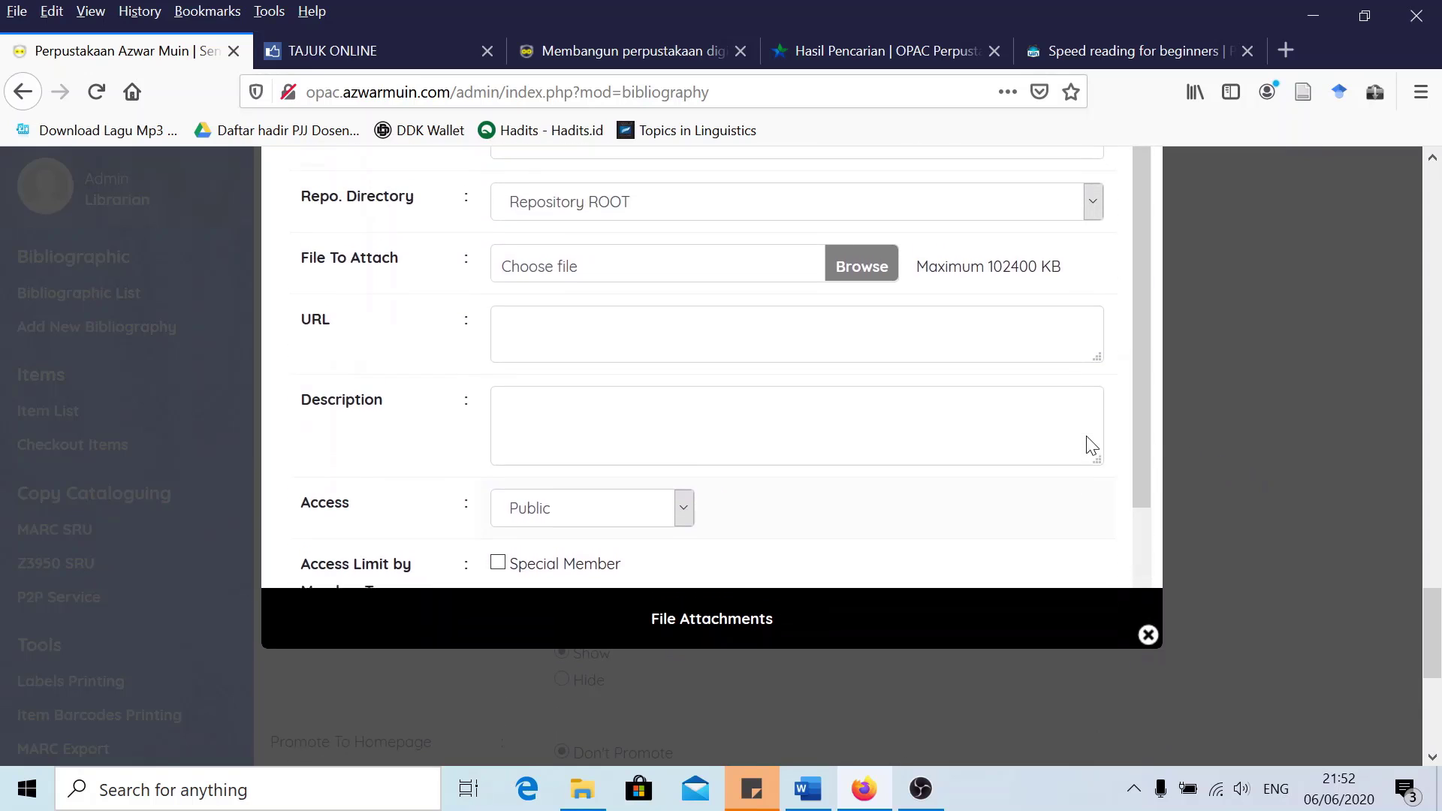
scroll(1093, 444, "up", 5)
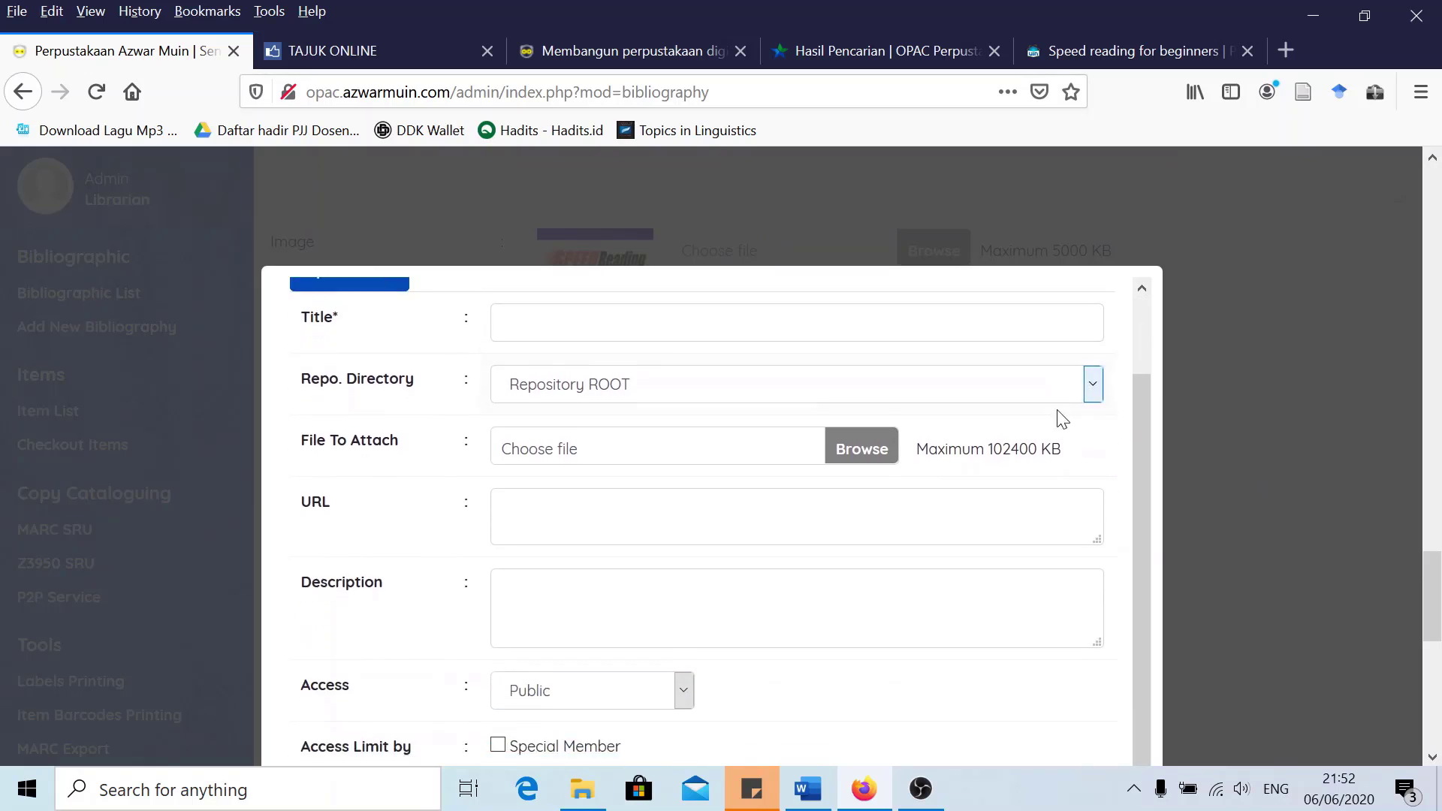
scroll(1062, 419, "down", 4)
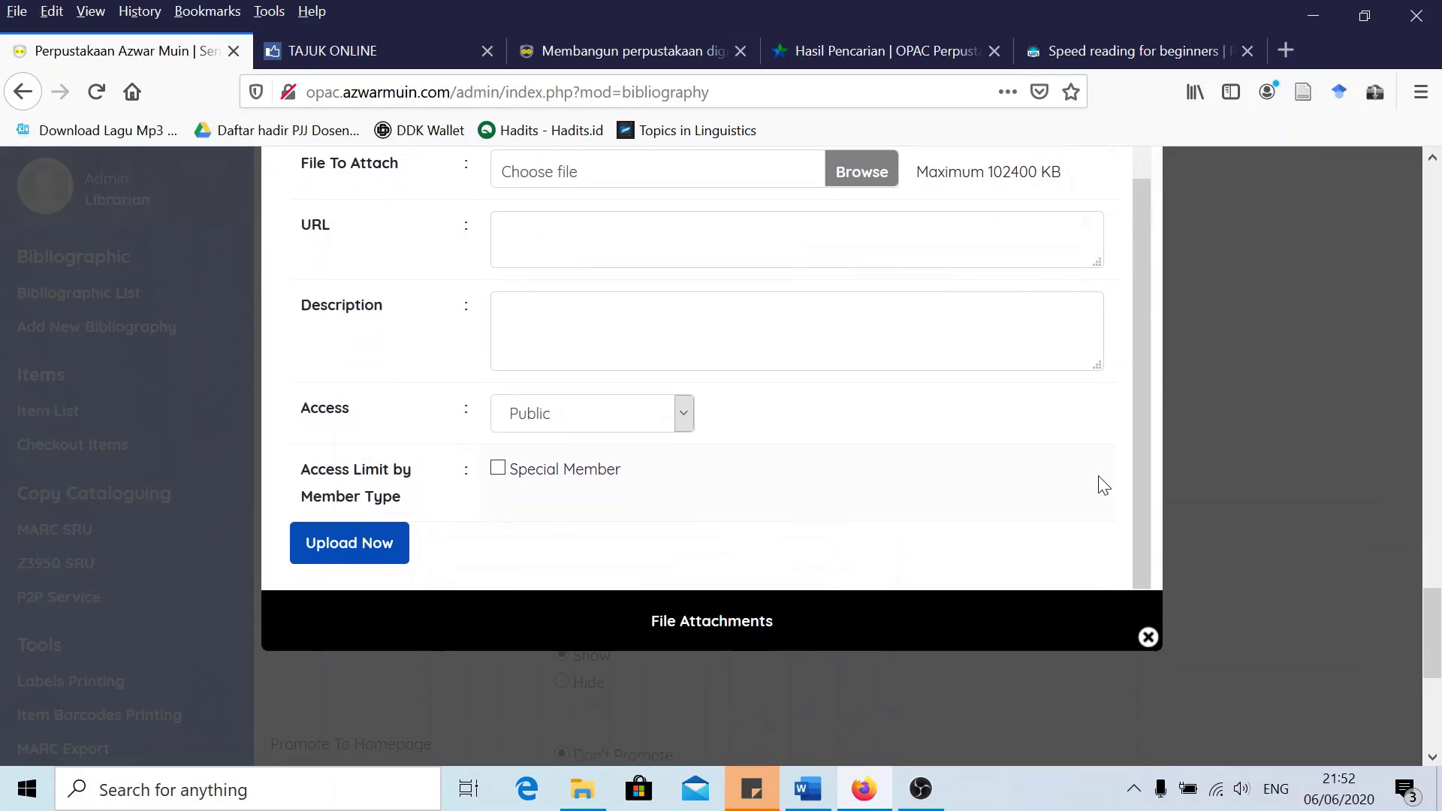
Tick the pdf label on 'Speed reading for beginners' and save the record
left_click(1148, 636)
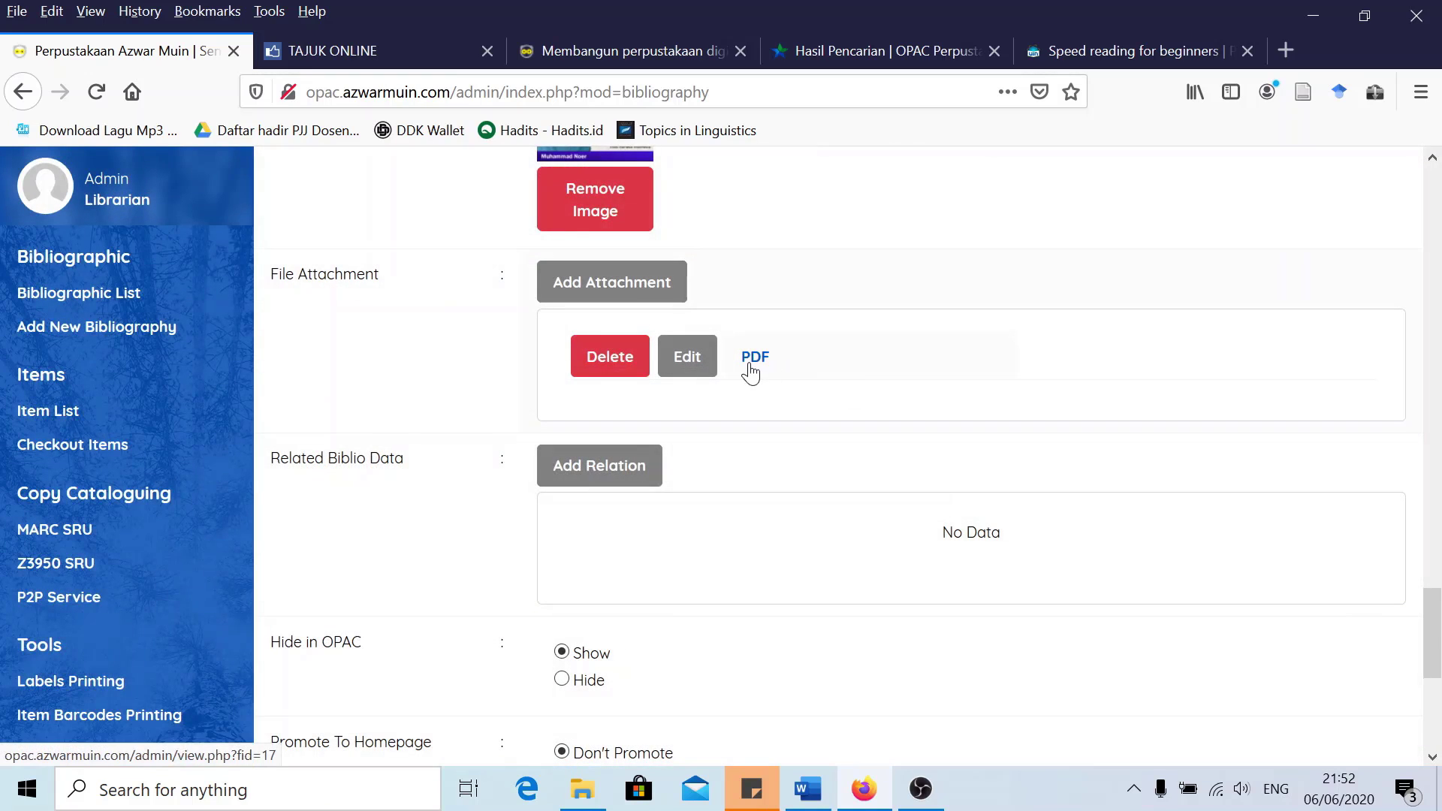
scroll(492, 393, "down", 3)
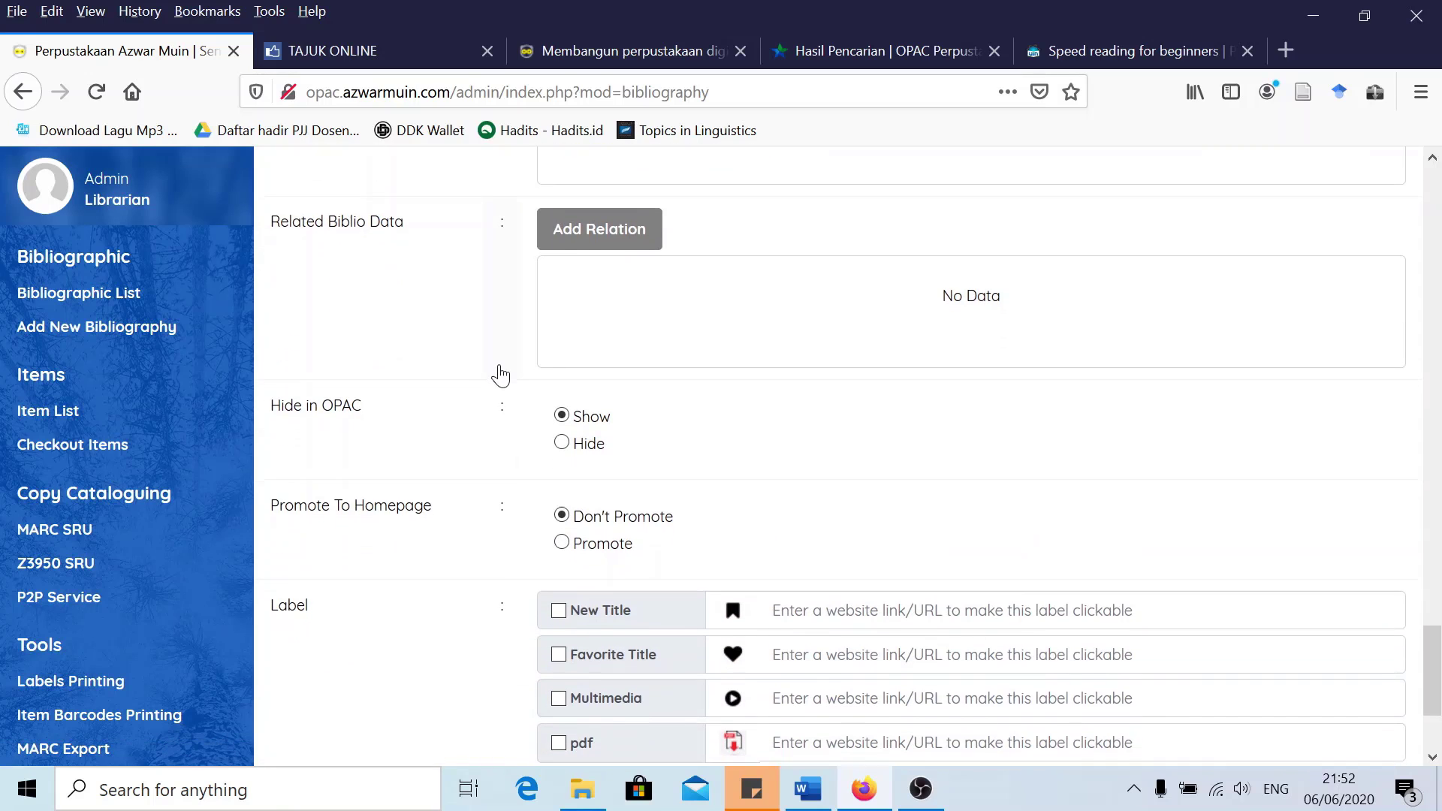
scroll(499, 374, "down", 1)
scroll(519, 364, "up", 2)
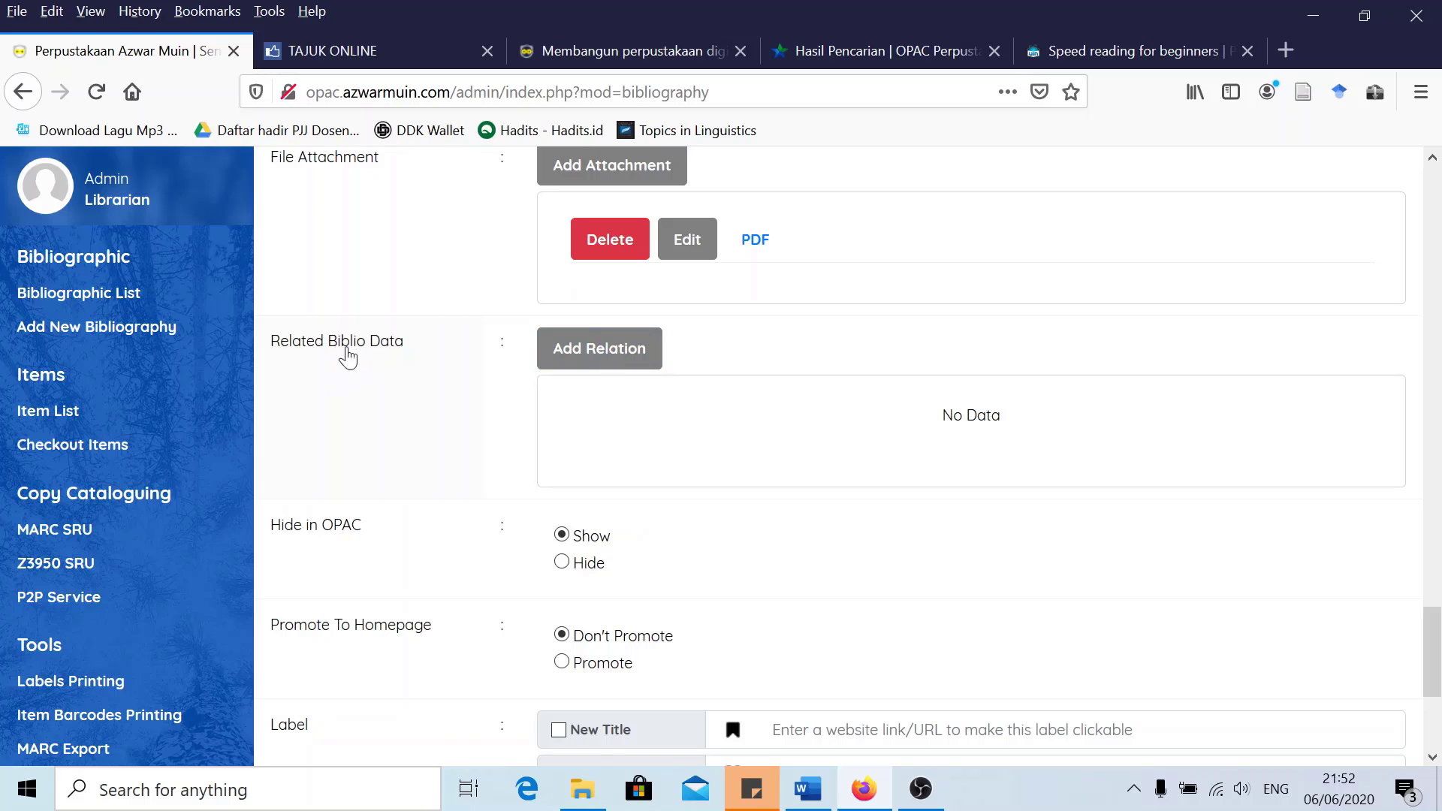
scroll(494, 390, "down", 2)
scroll(495, 389, "down", 3)
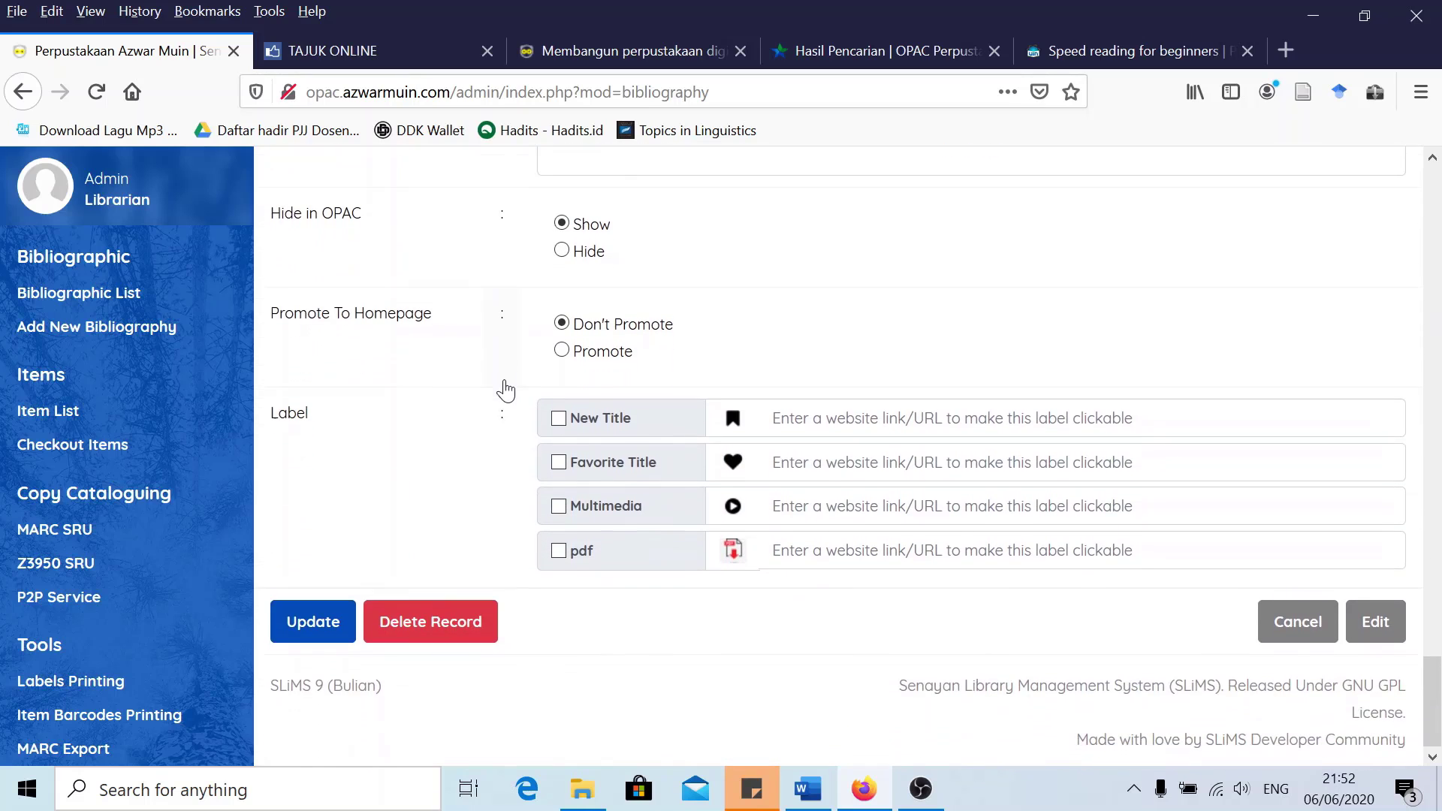
left_click(558, 548)
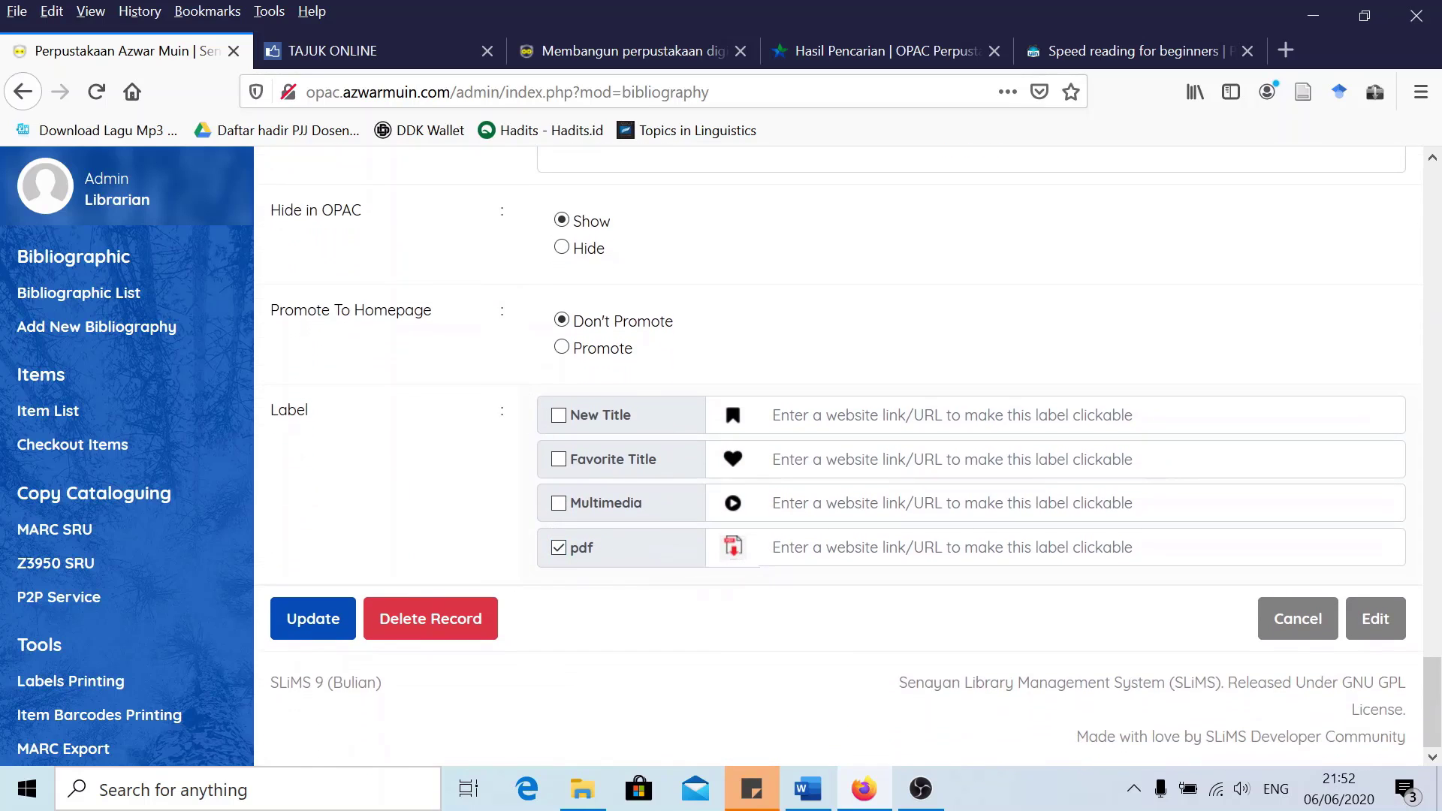
left_click(314, 624)
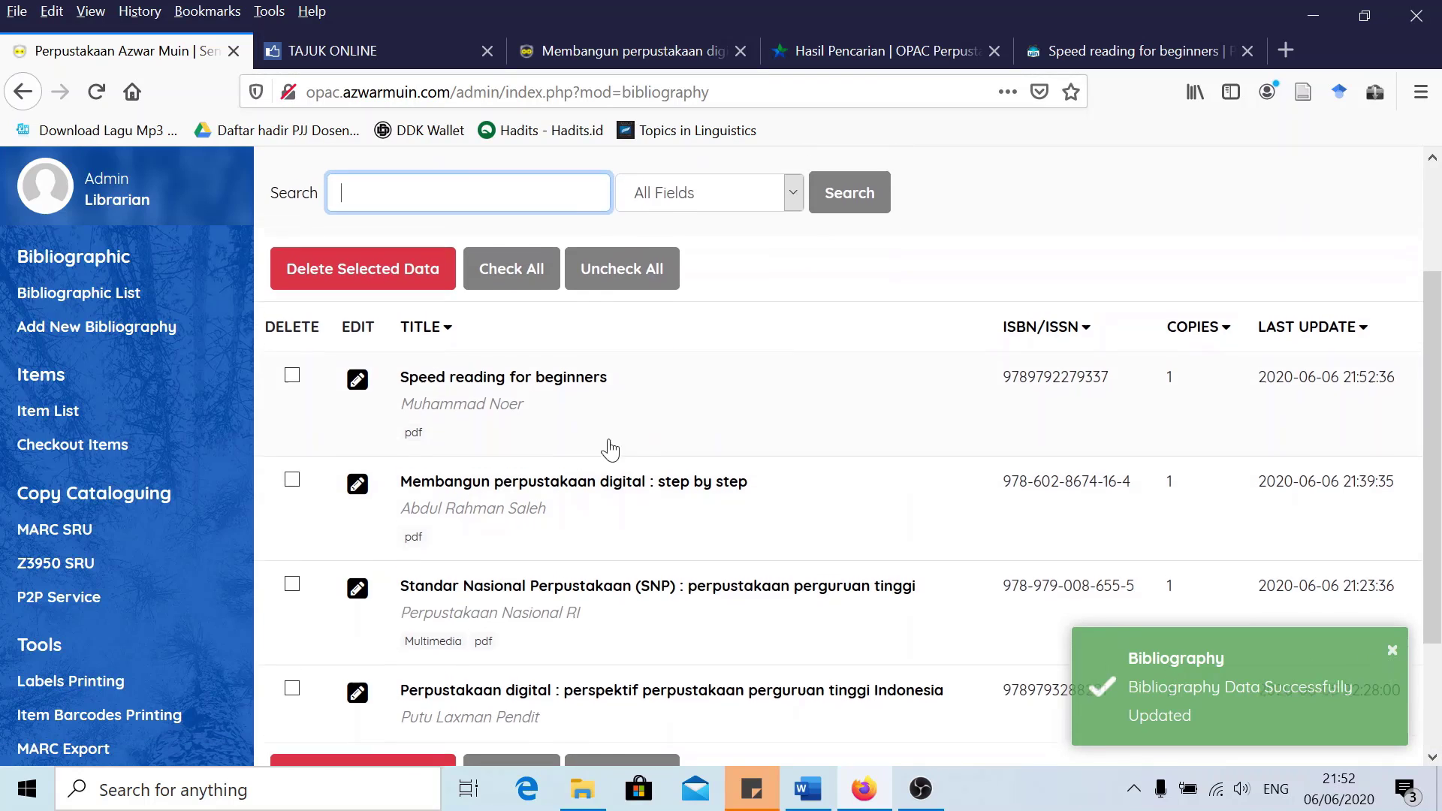
left_click(1392, 651)
scroll(853, 348, "down", 3)
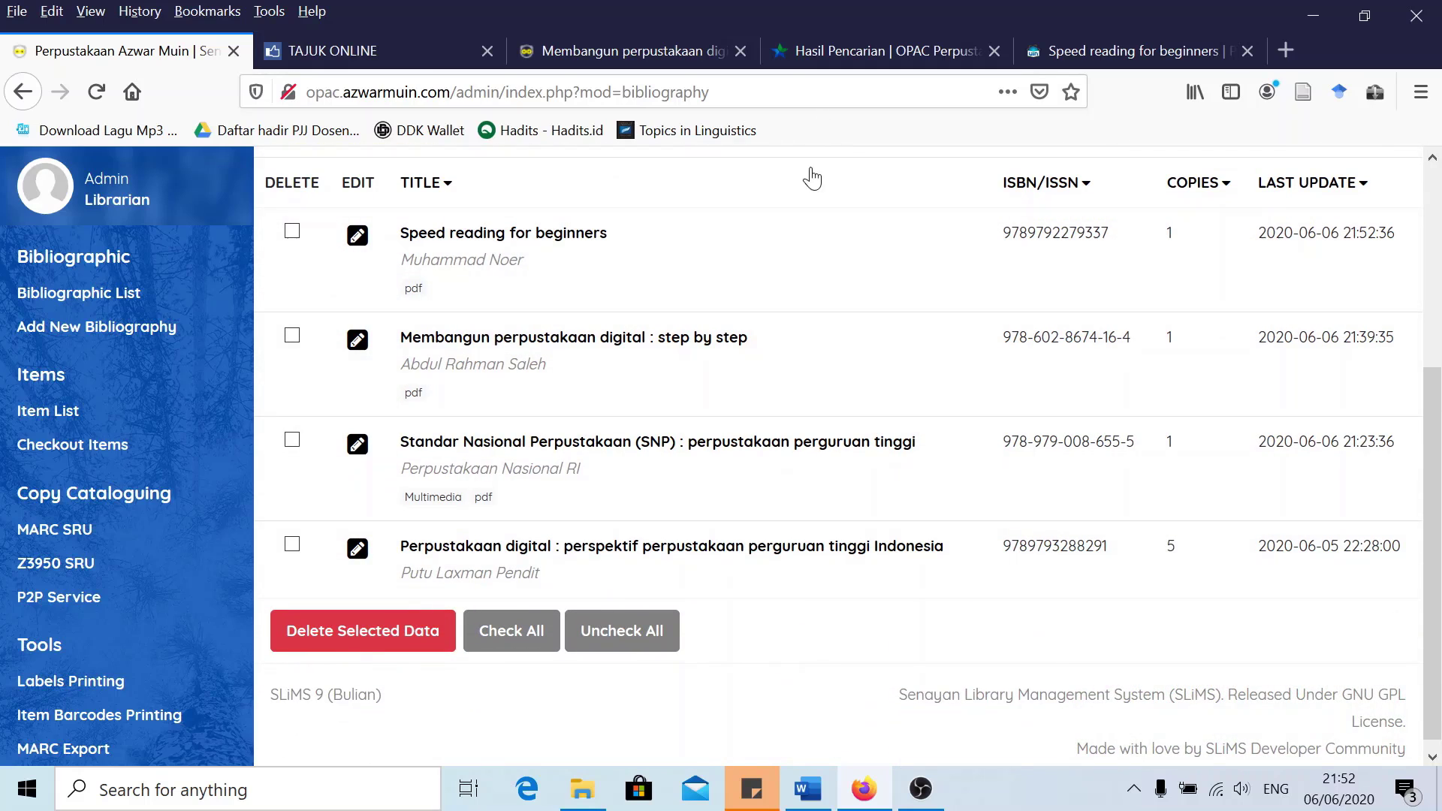
left_click(680, 47)
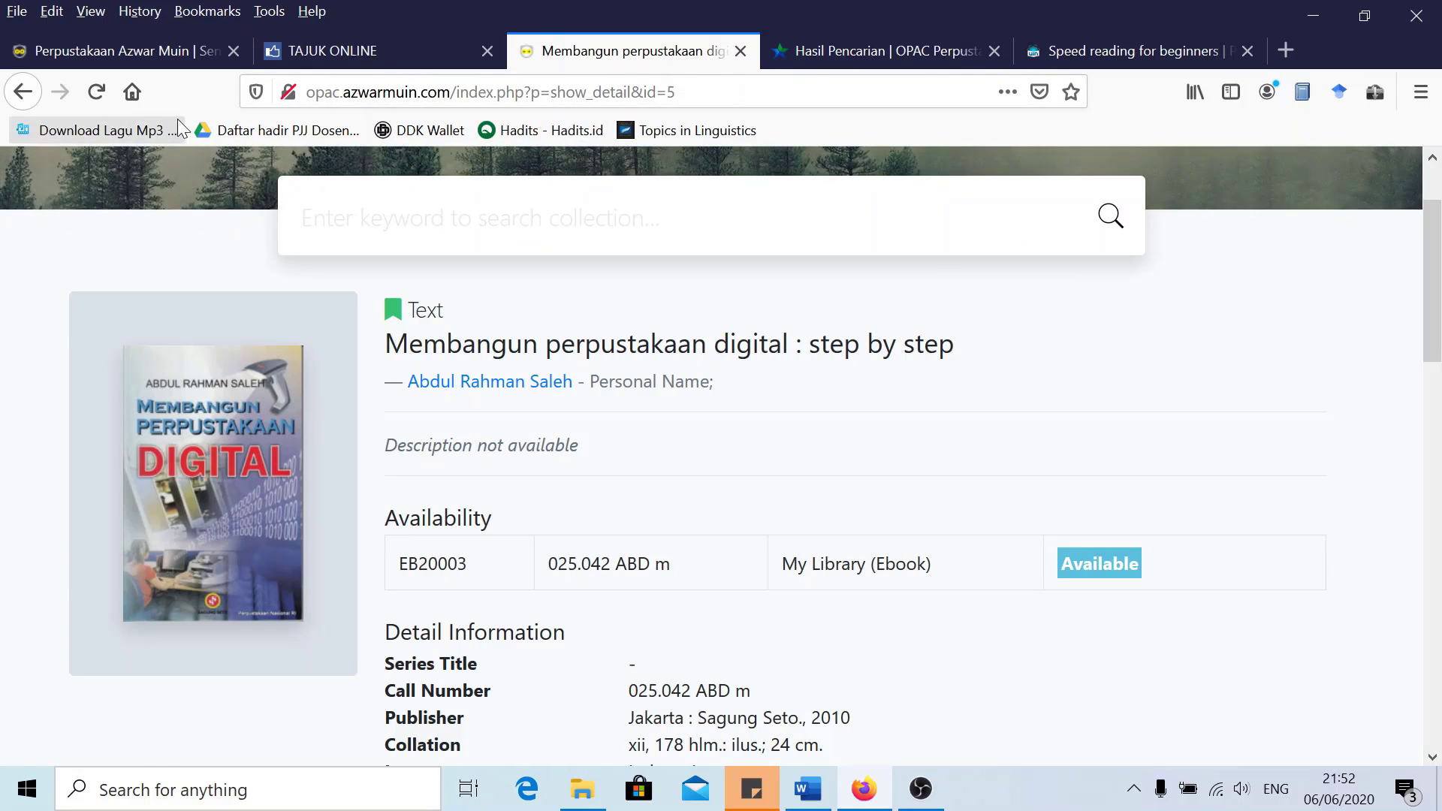
Go to the OPAC home, view the book's catalogue page, then return to the admin list
left_click(95, 91)
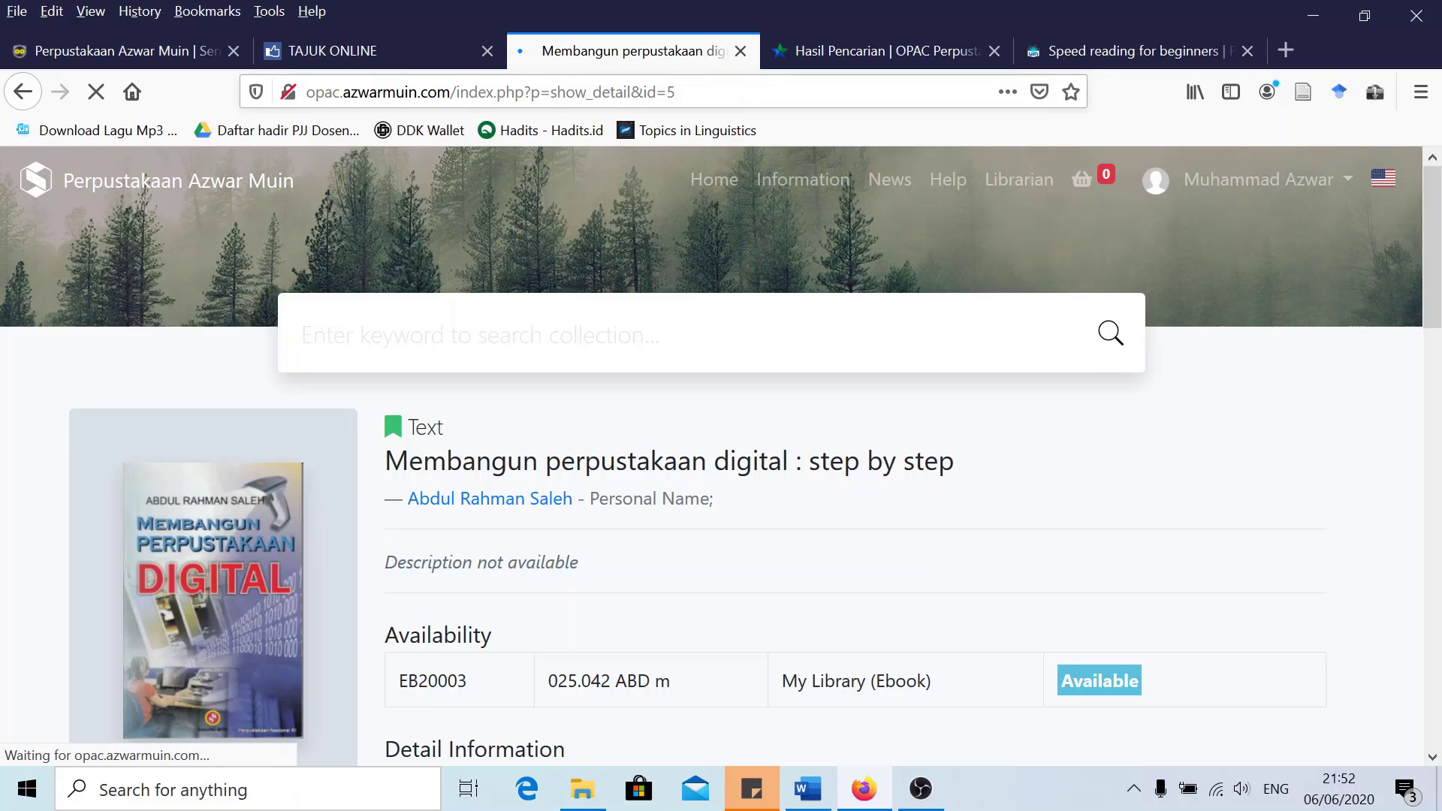
left_click_drag(602, 92, 456, 92)
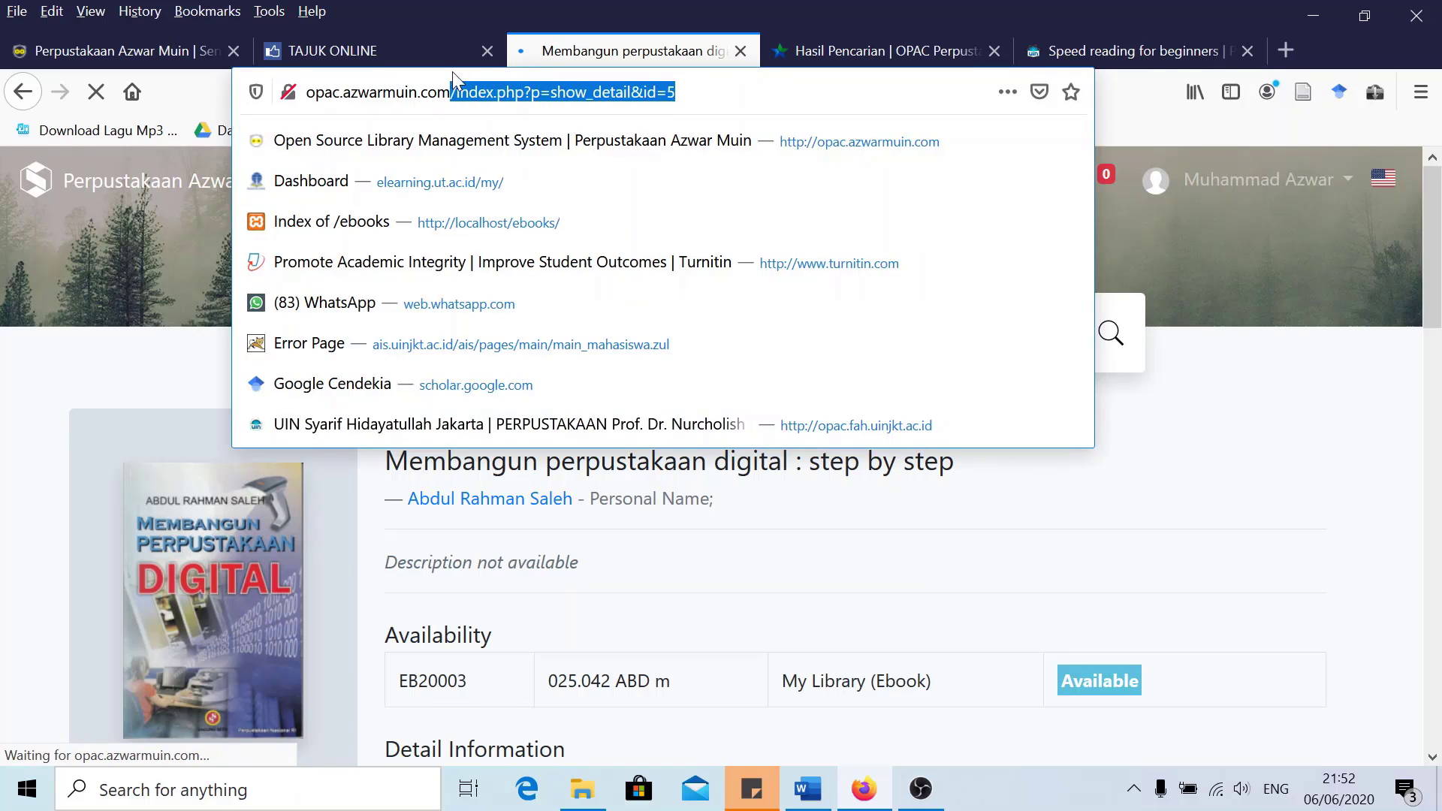
key("BackSpace")
key("Return")
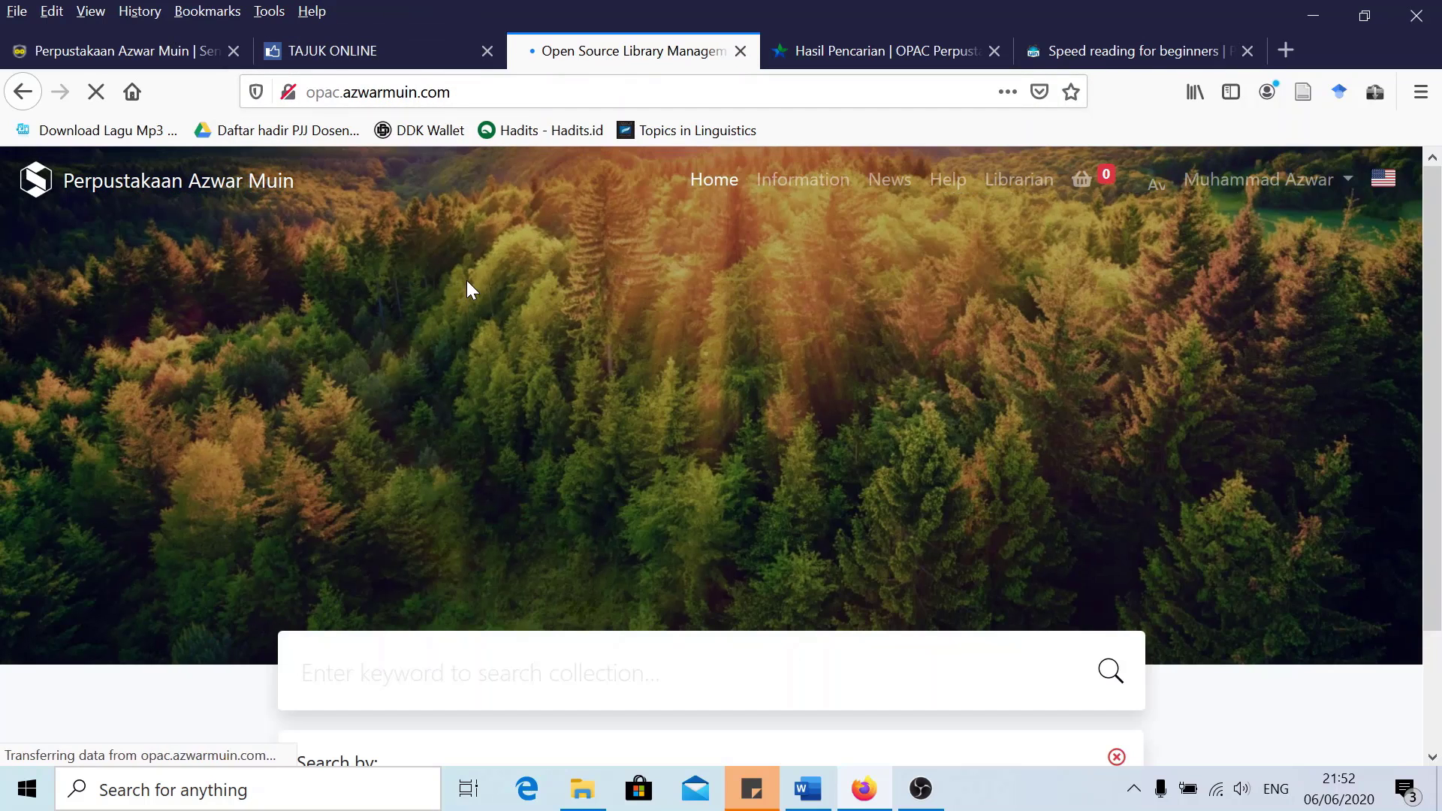
scroll(467, 289, "down", 7)
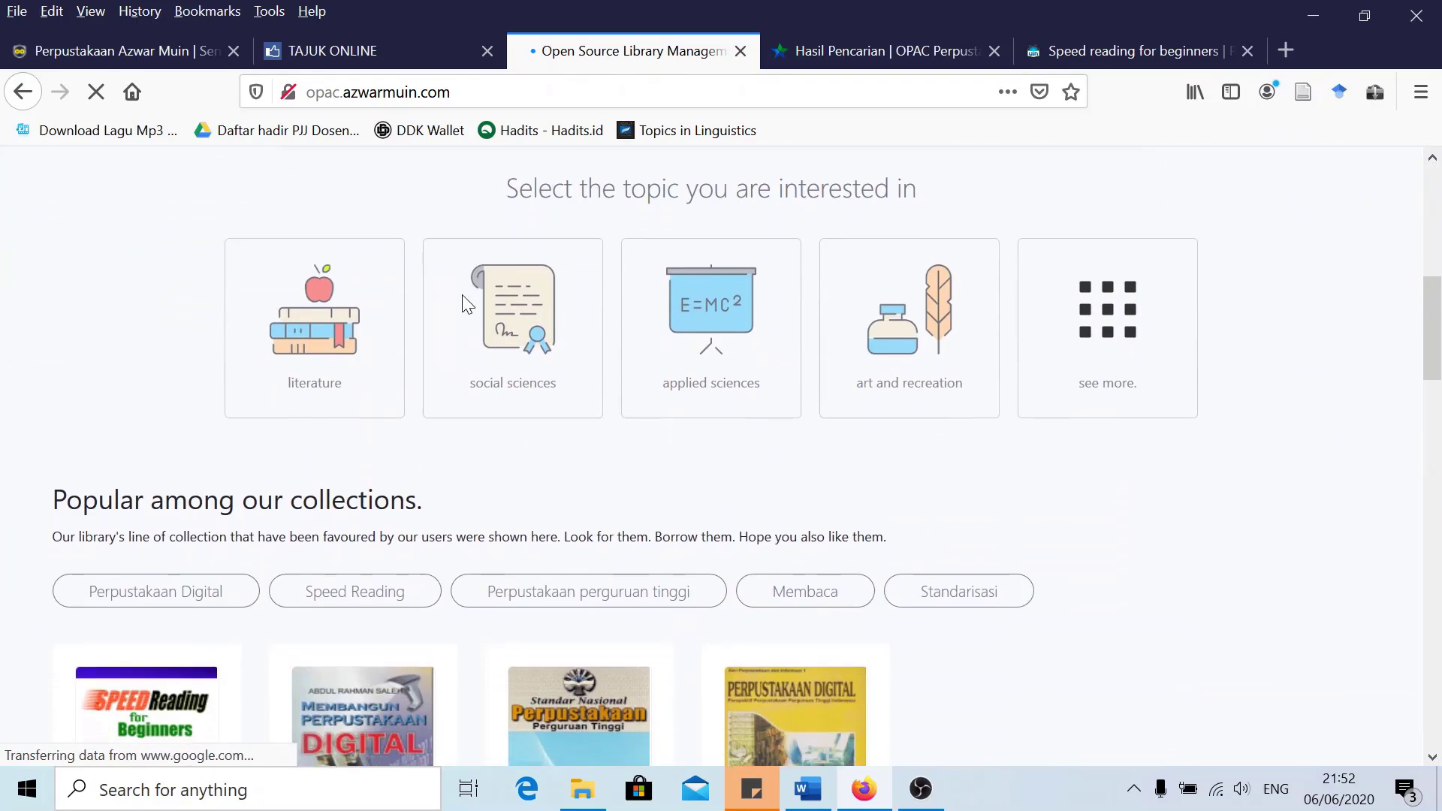
scroll(466, 304, "down", 4)
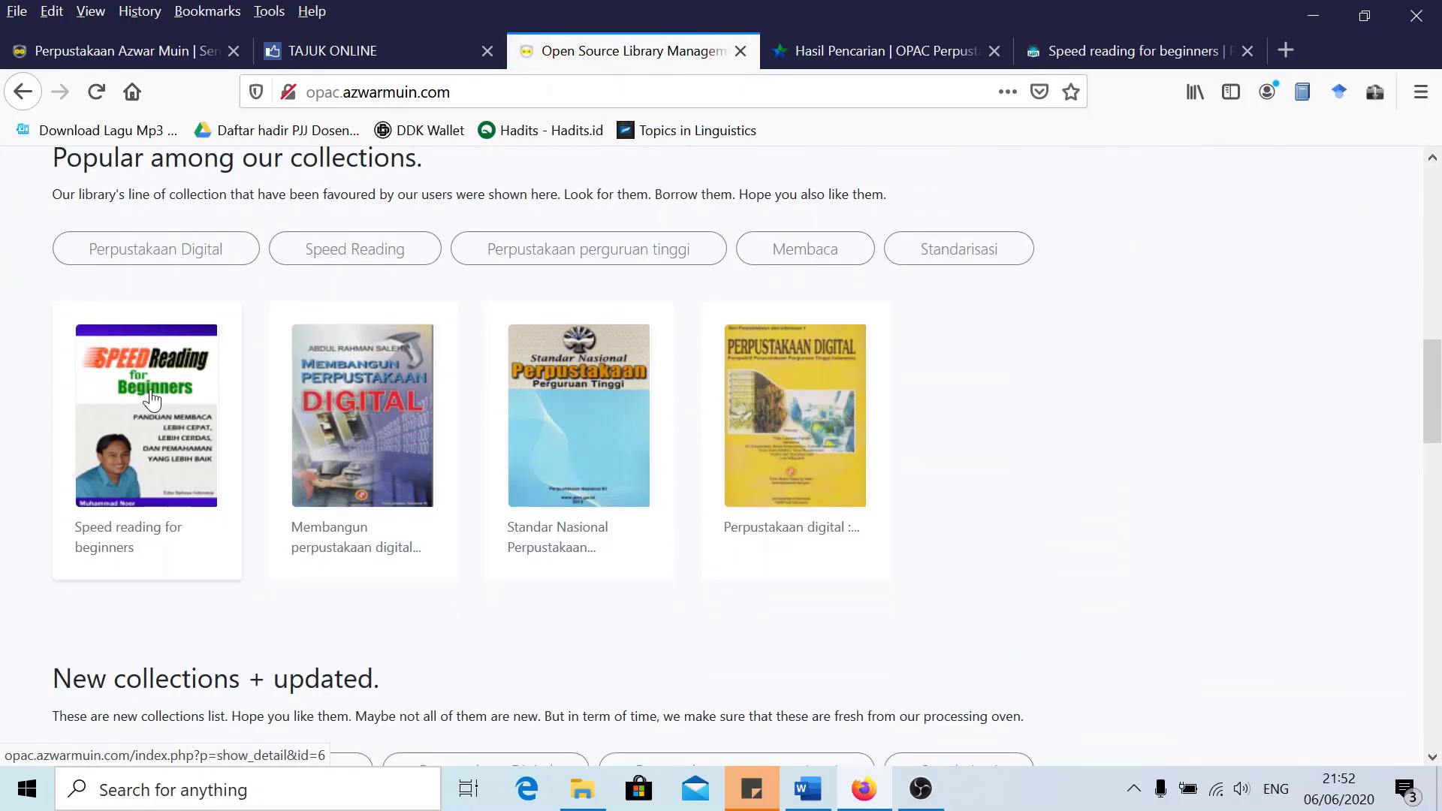
left_click(152, 400)
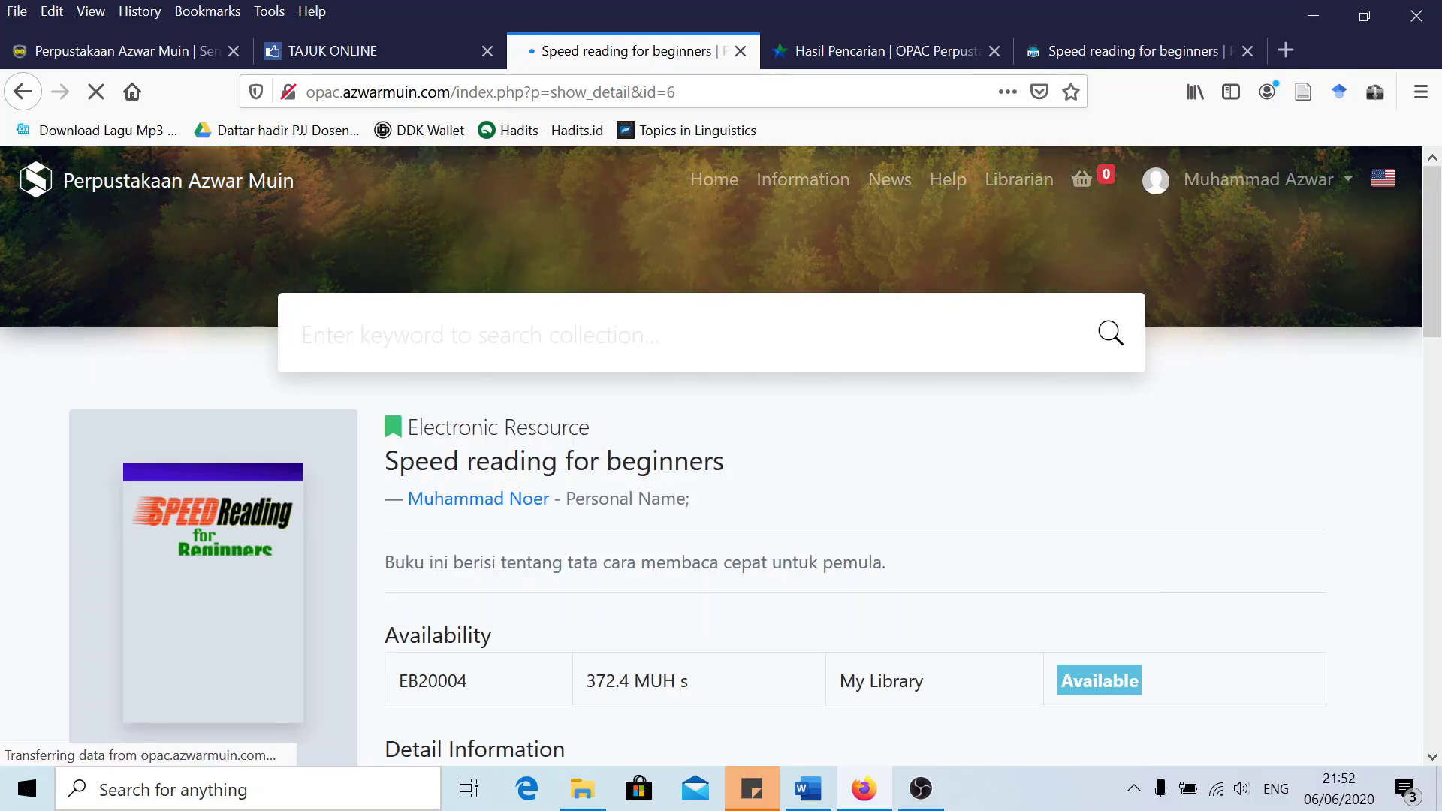
scroll(720, 450, "down", 3)
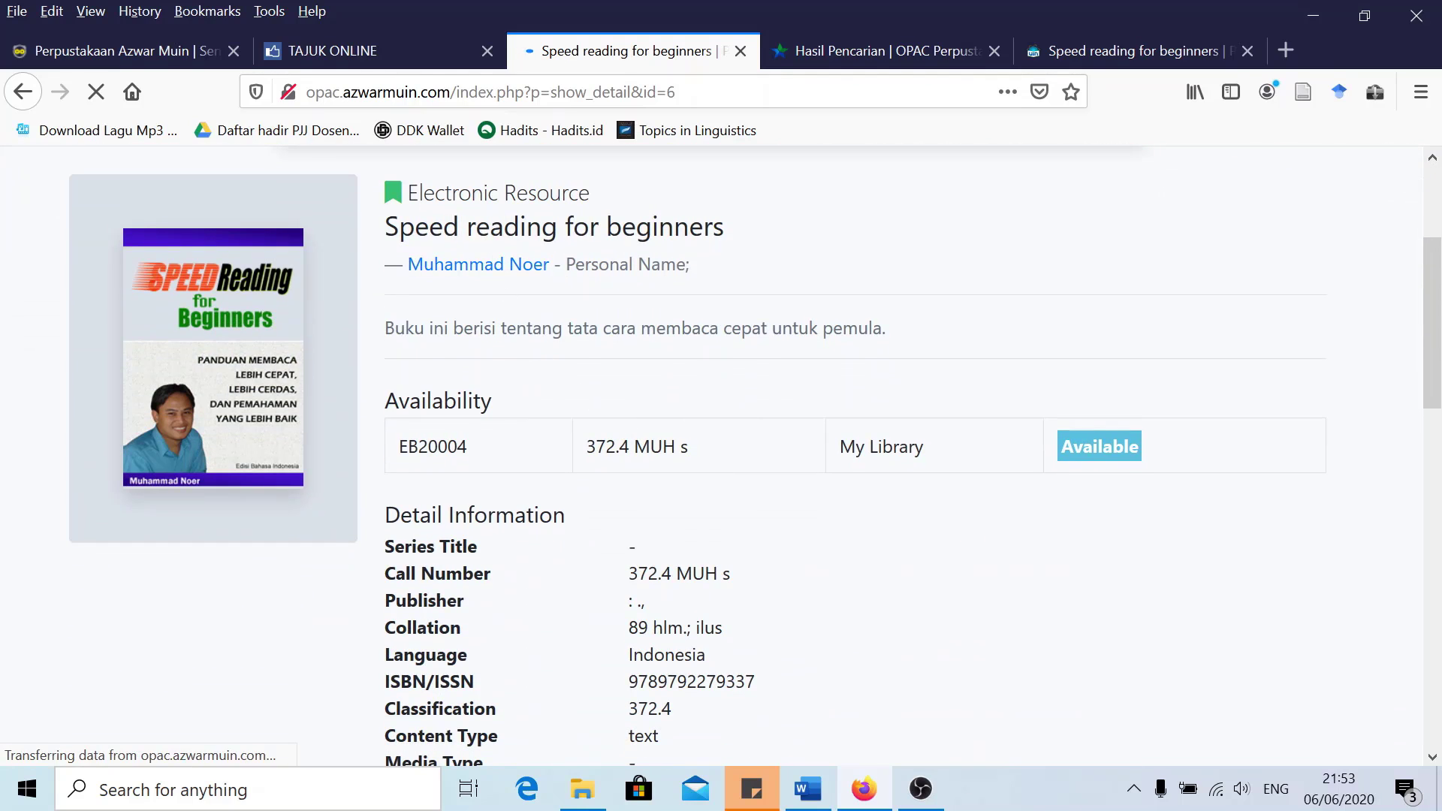
scroll(721, 450, "up", 2)
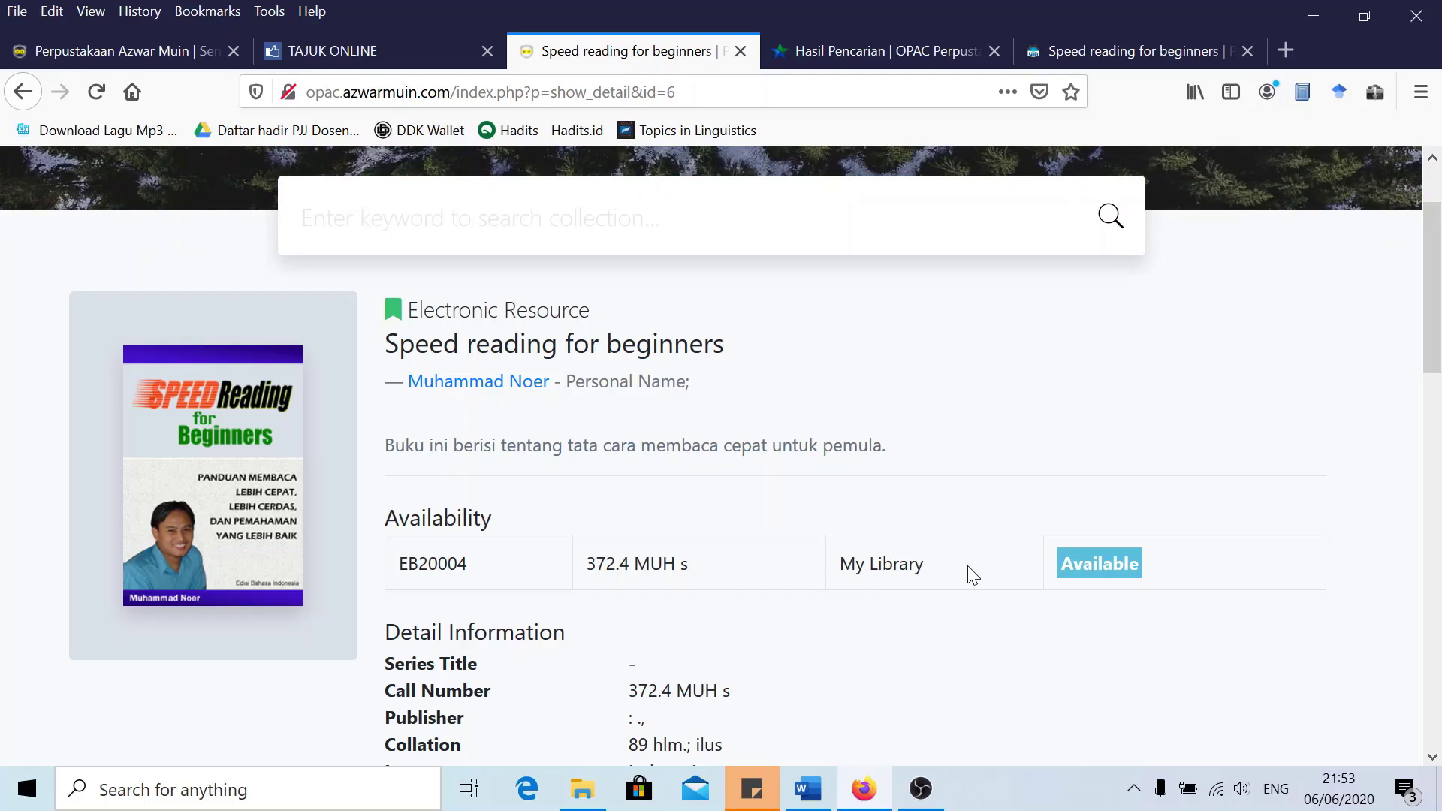
left_click(127, 49)
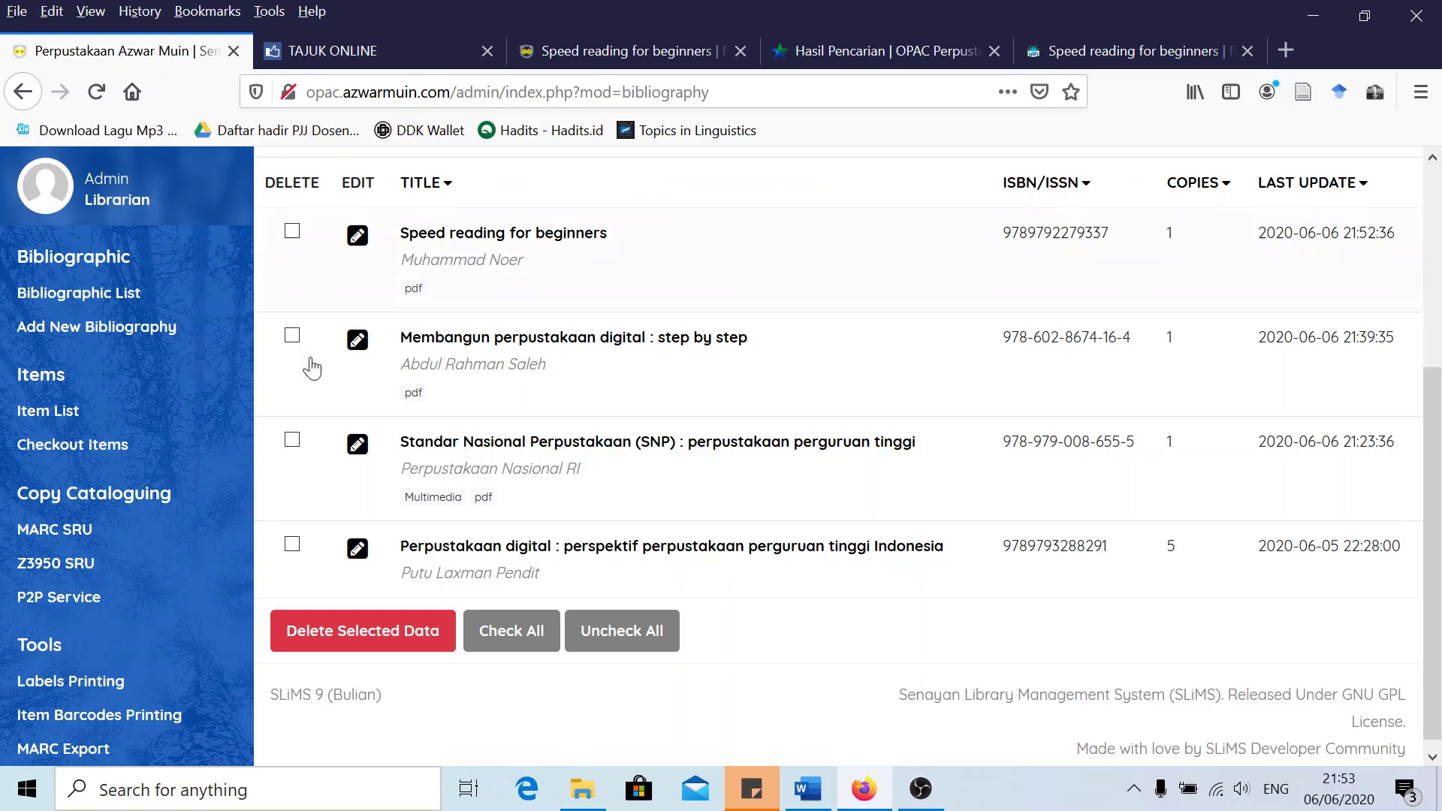
Change item EB20004's shelf location to Ebook, update the item, then update the record
left_click(365, 241)
left_click(1393, 323)
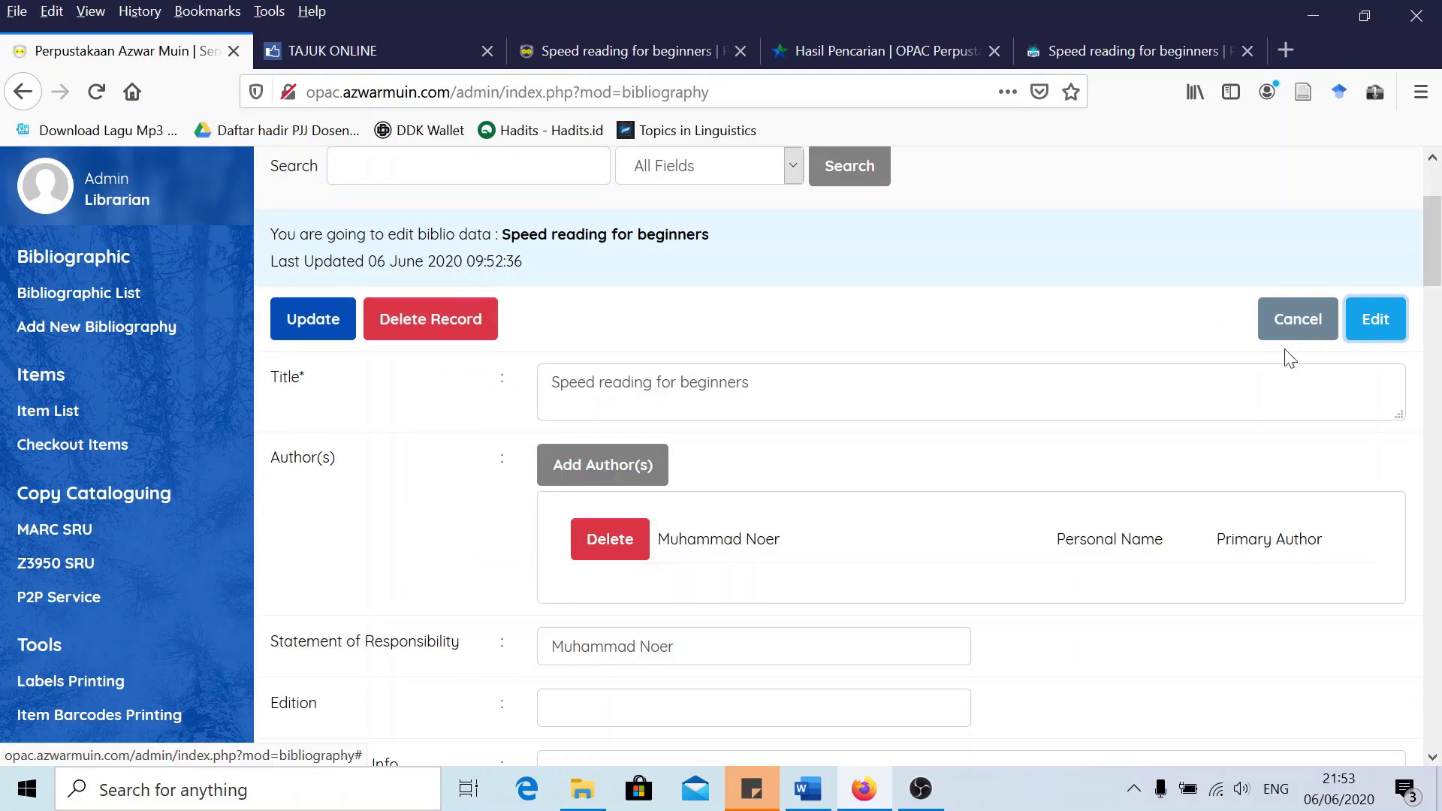
scroll(1284, 354, "down", 4)
scroll(666, 390, "down", 5)
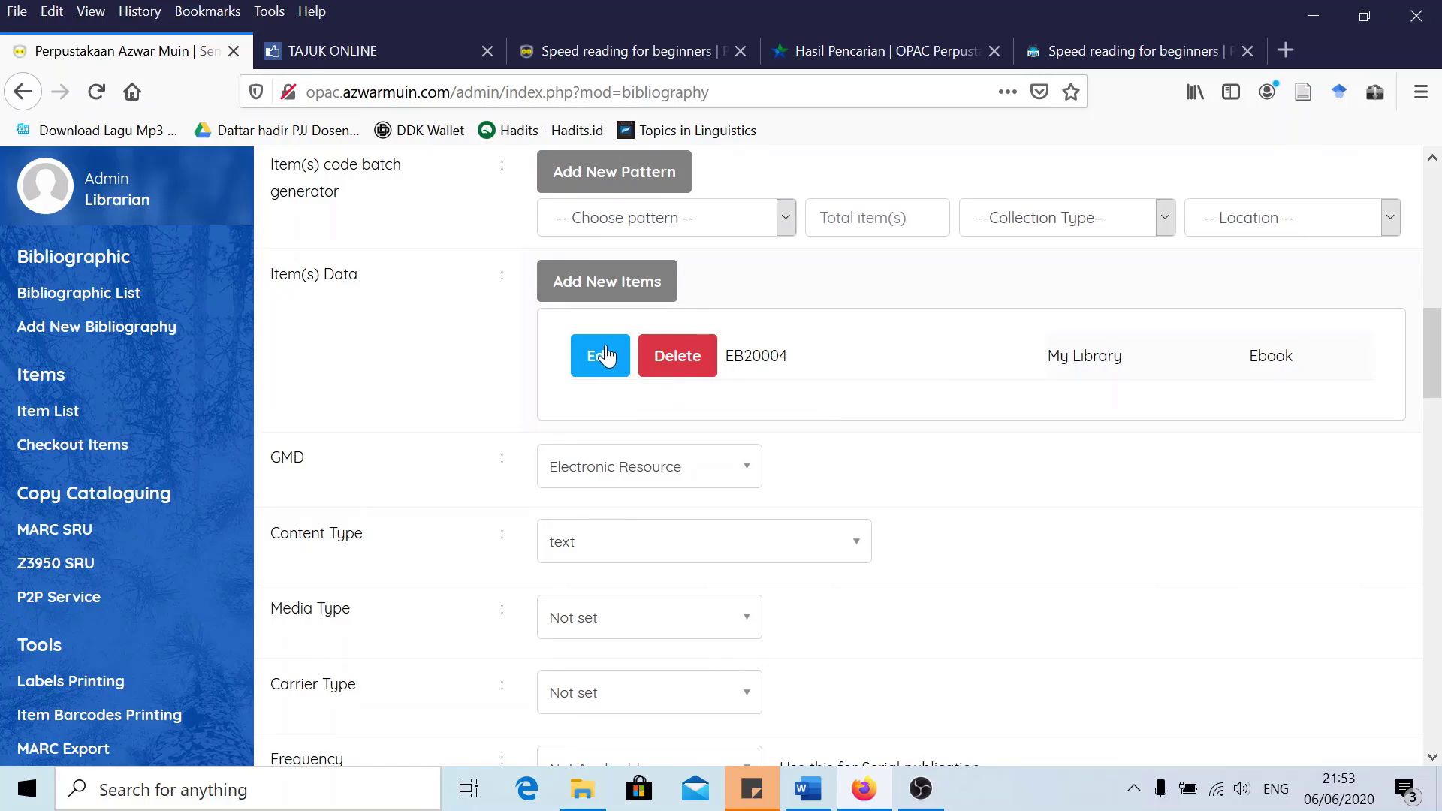
left_click(602, 361)
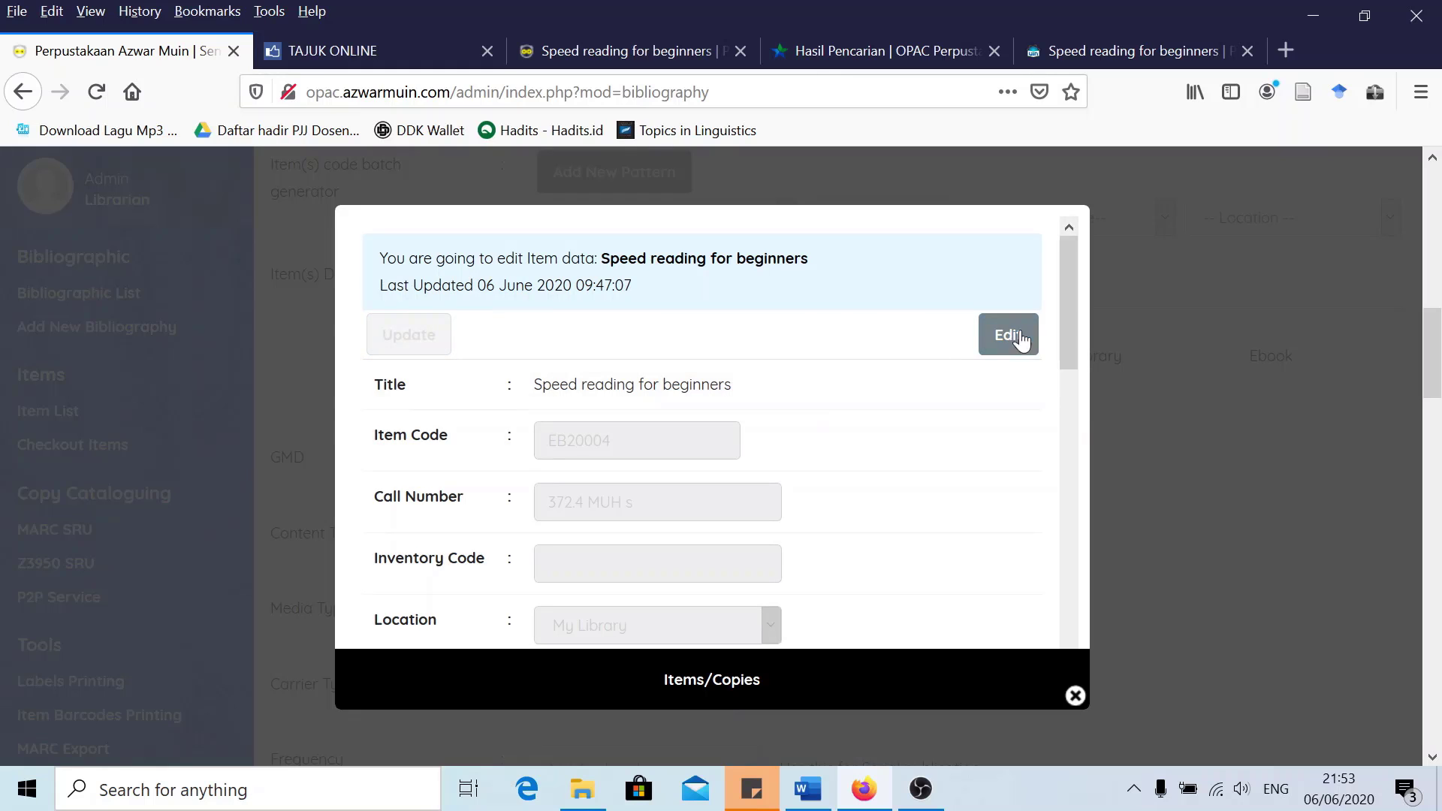
left_click(1013, 336)
scroll(644, 531, "down", 3)
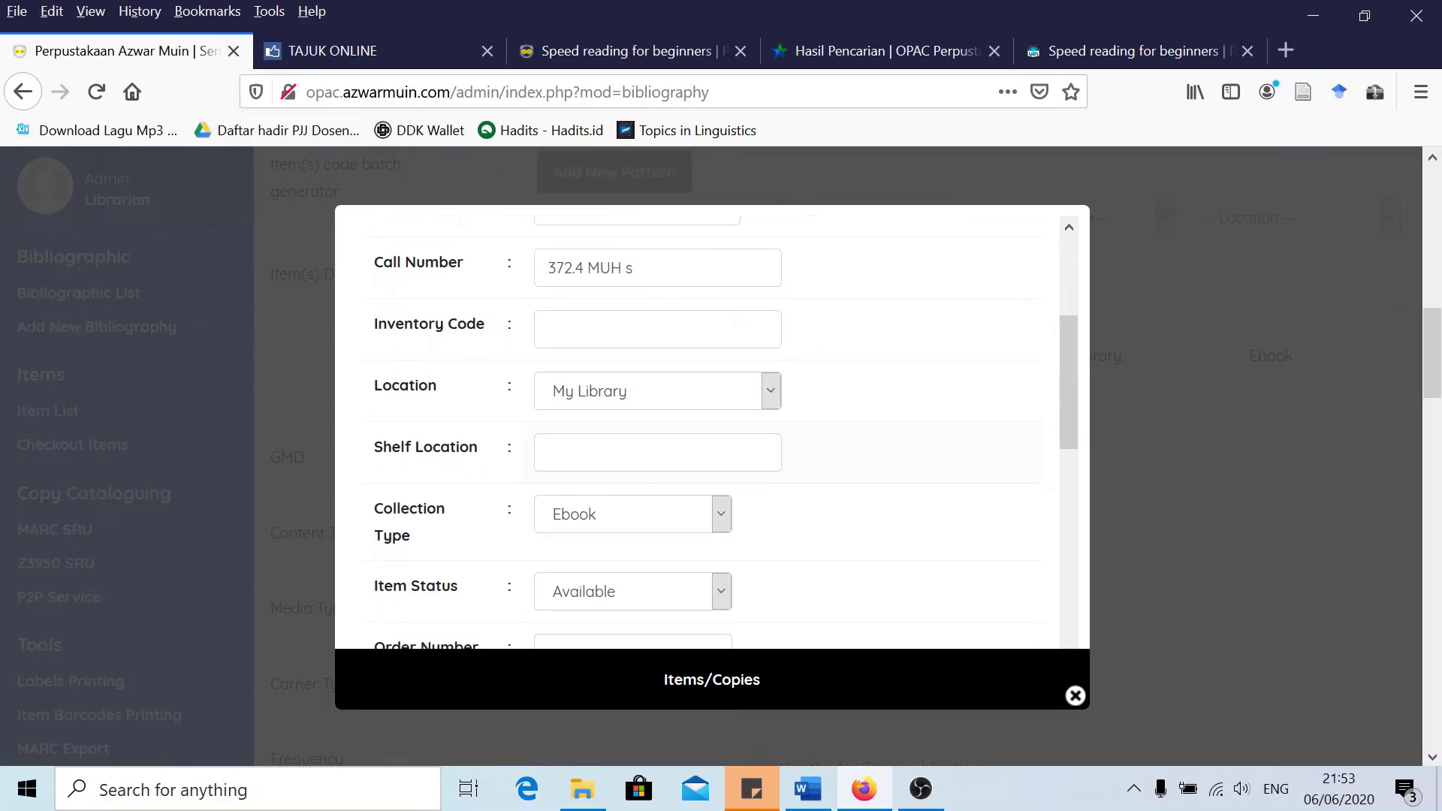
left_click(627, 452)
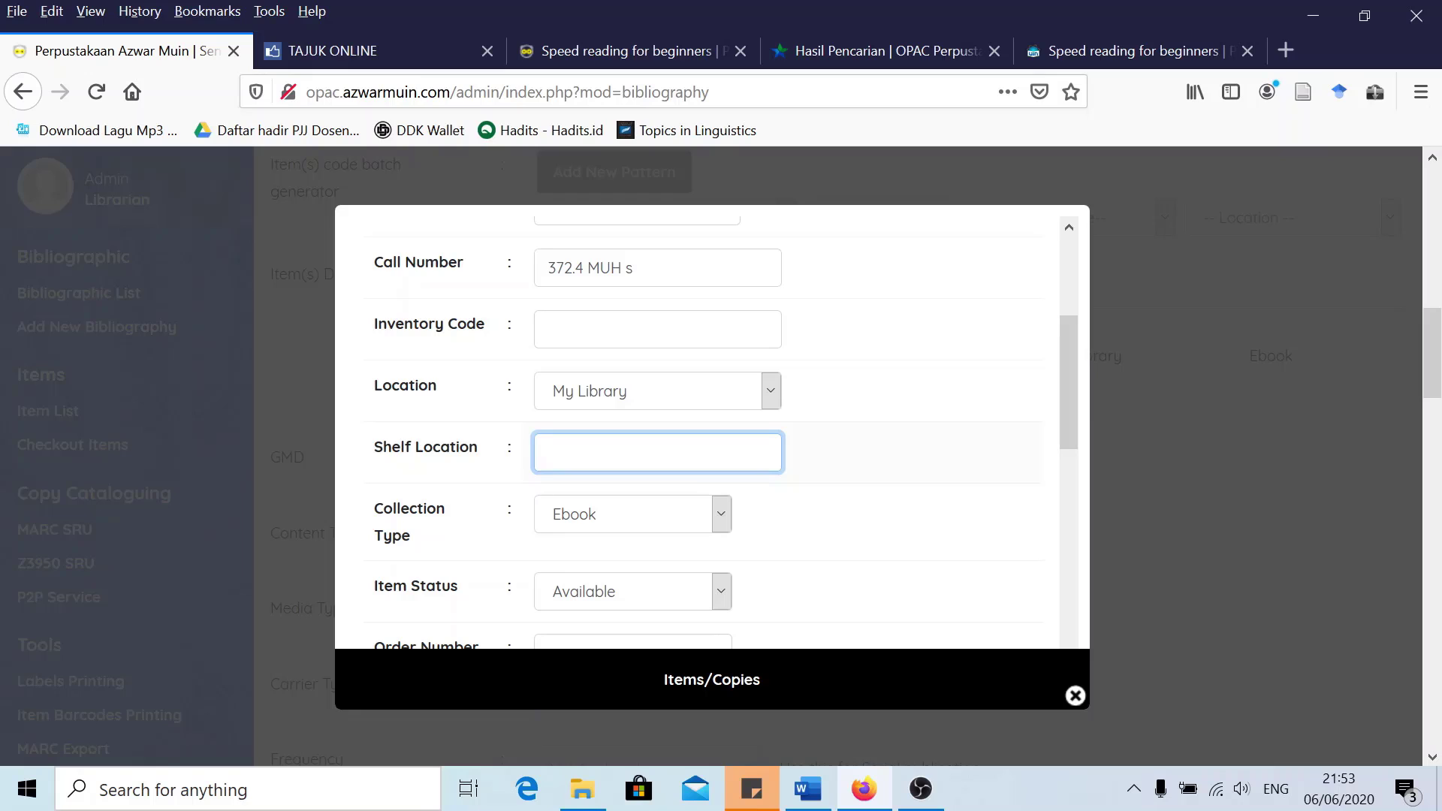
type("Ebook")
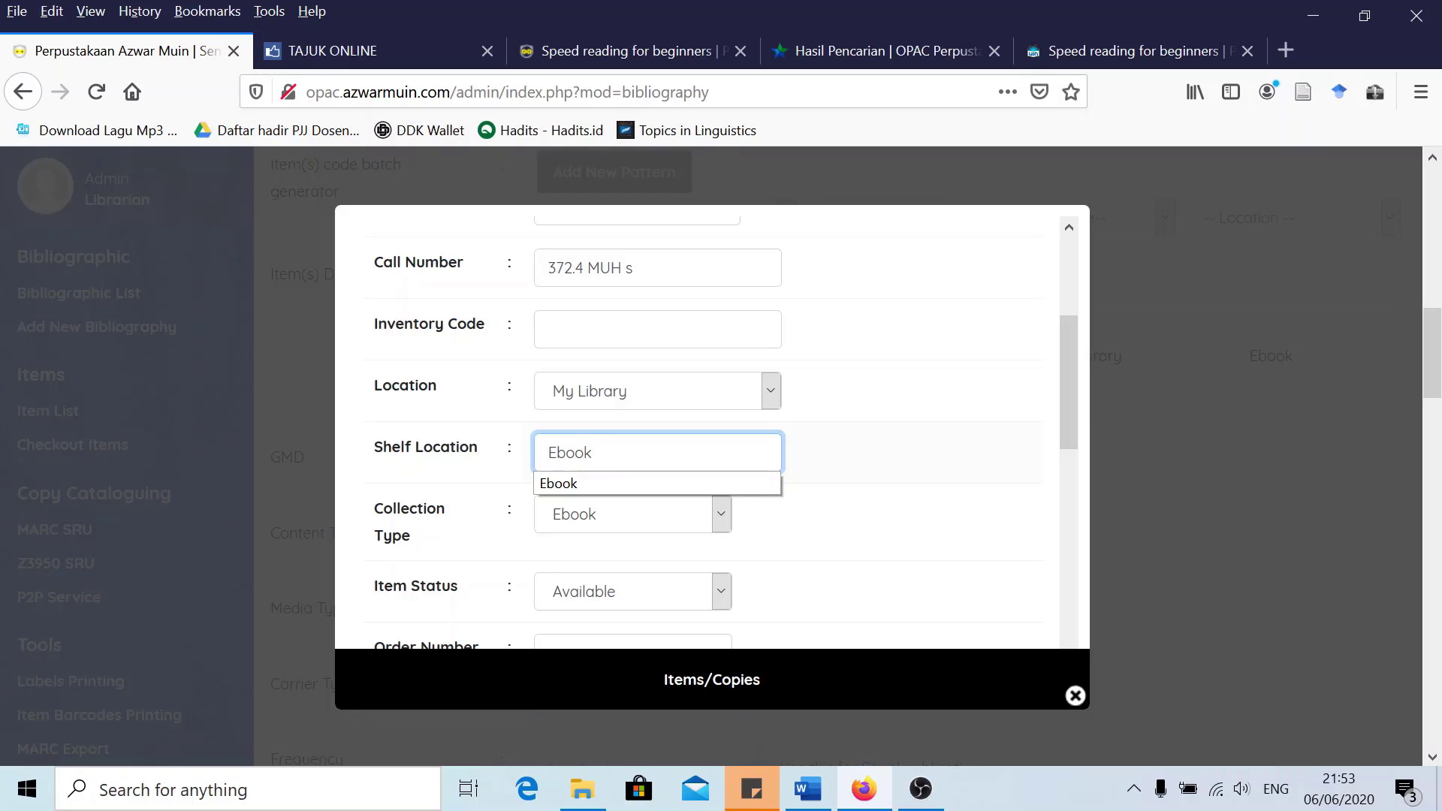
left_click(581, 485)
scroll(376, 479, "down", 8)
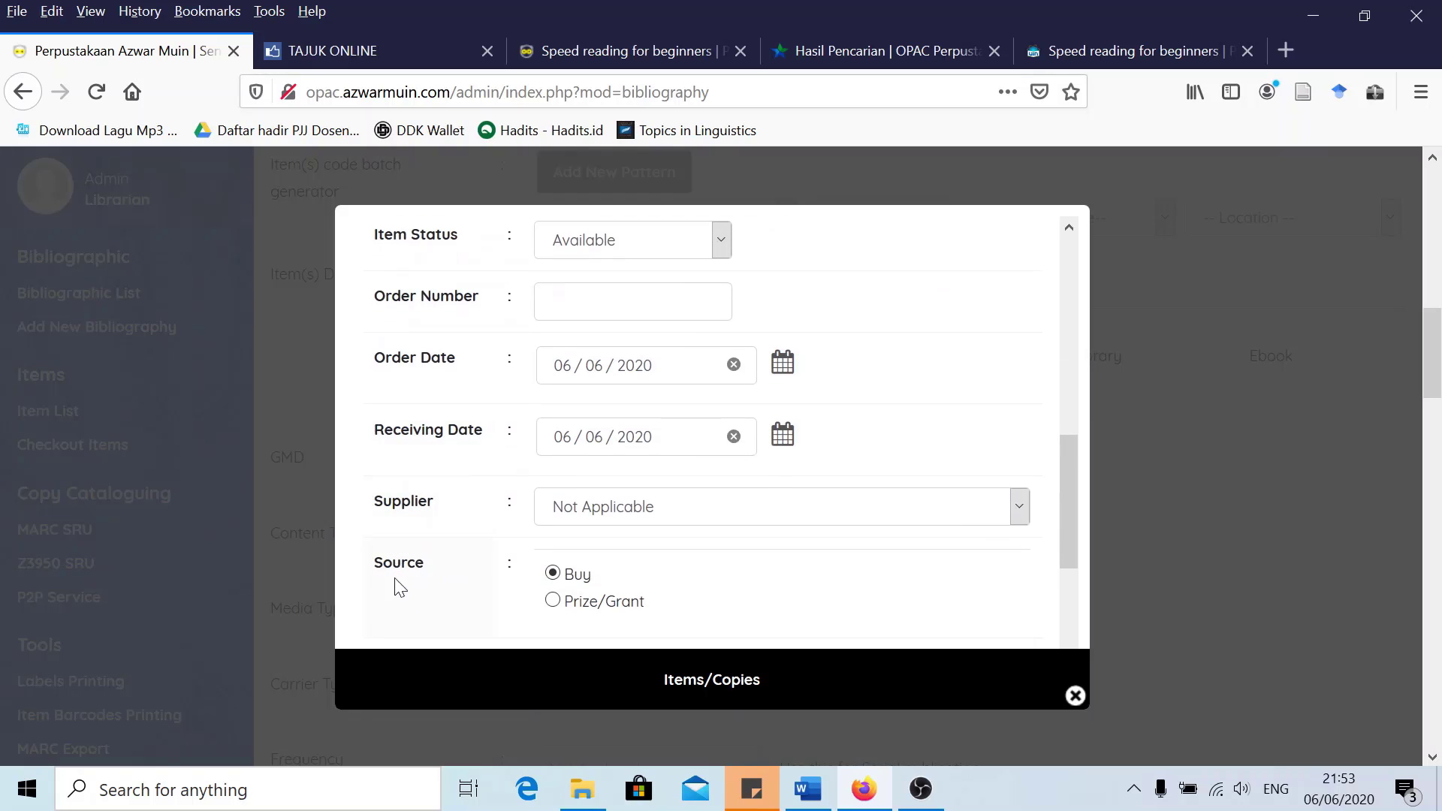
left_click(399, 635)
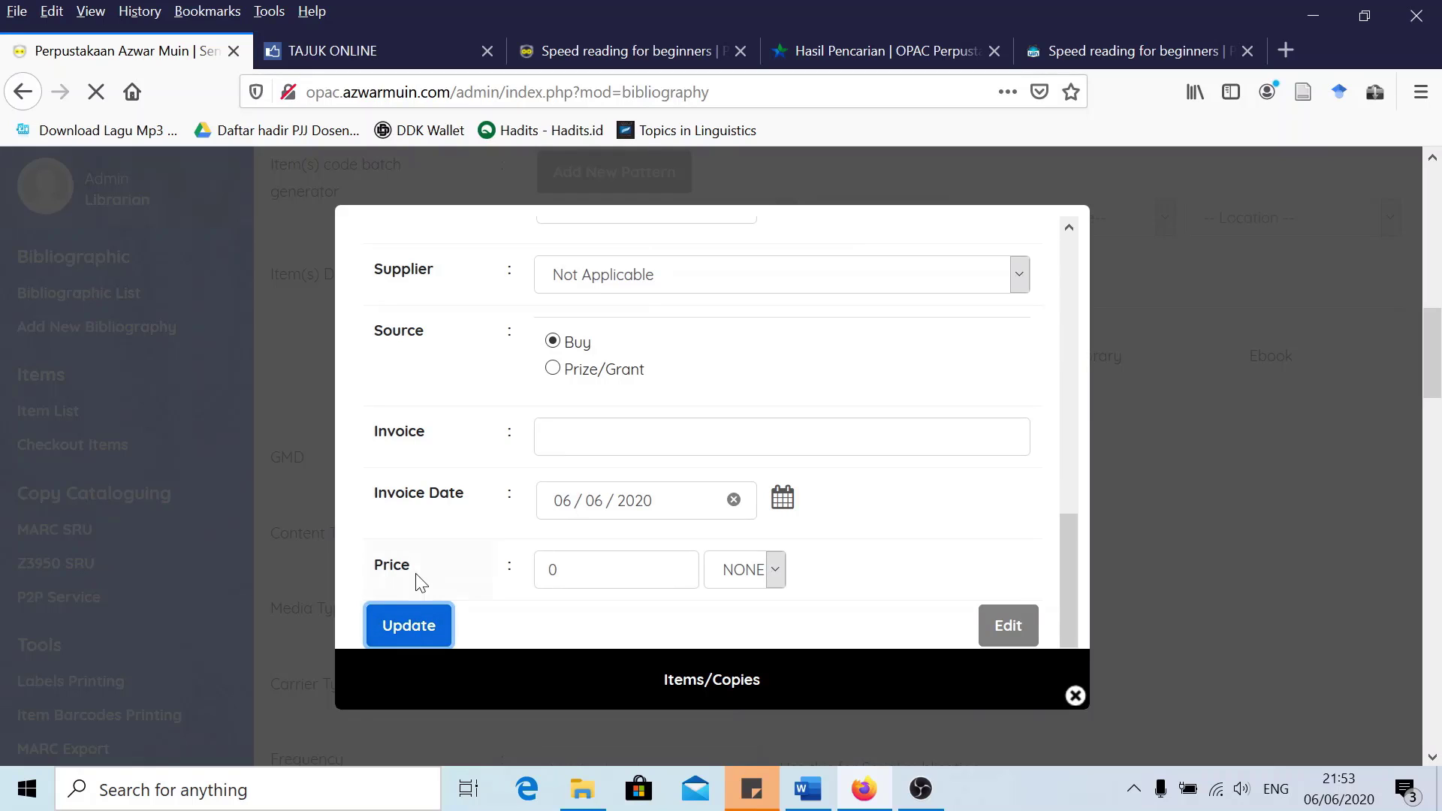
scroll(440, 430, "up", 8)
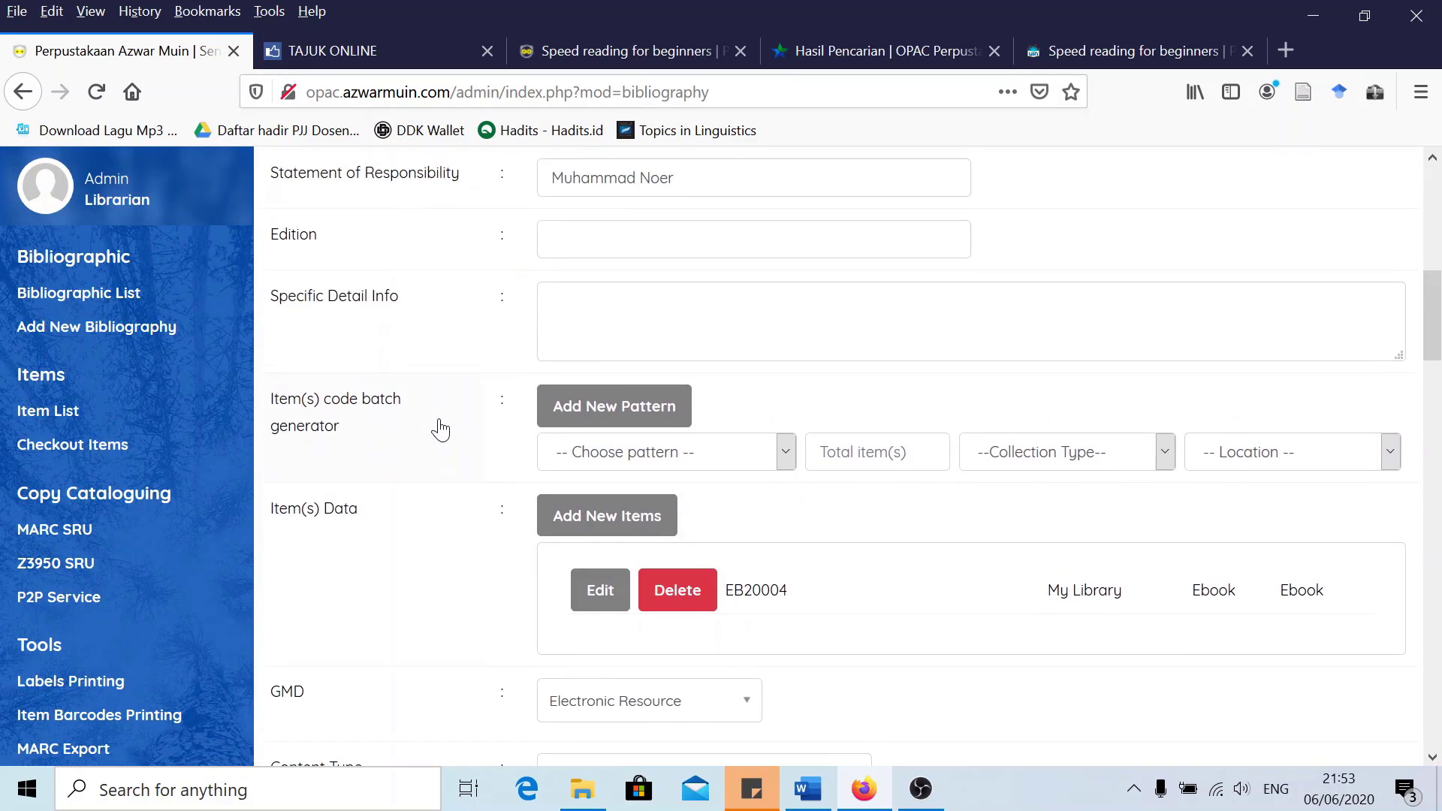
left_click(314, 206)
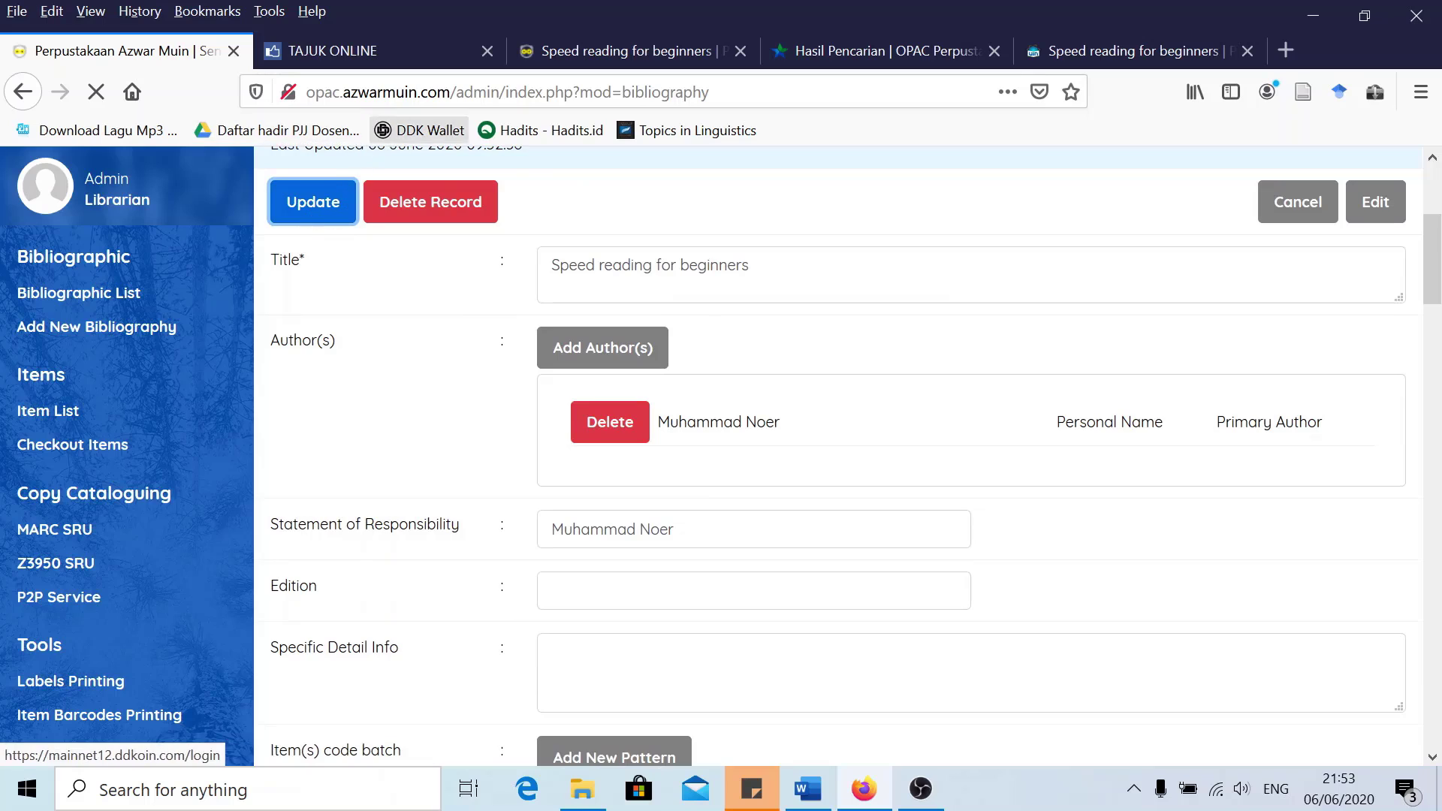
Reload the OPAC page and confirm EB20004 at My Library (Ebook) with the PDF attachment
left_click(602, 48)
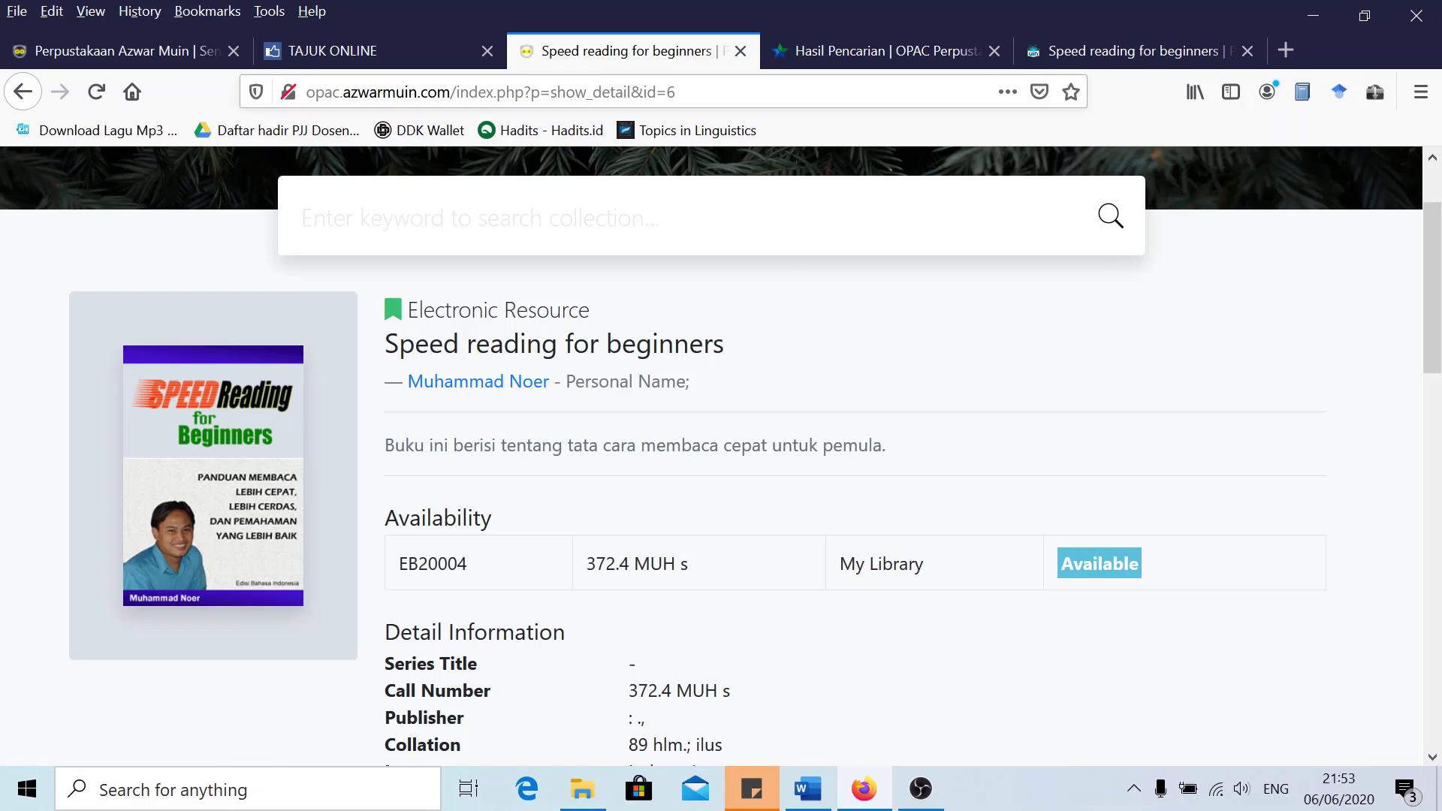
key("ctrl+l")
key("Return")
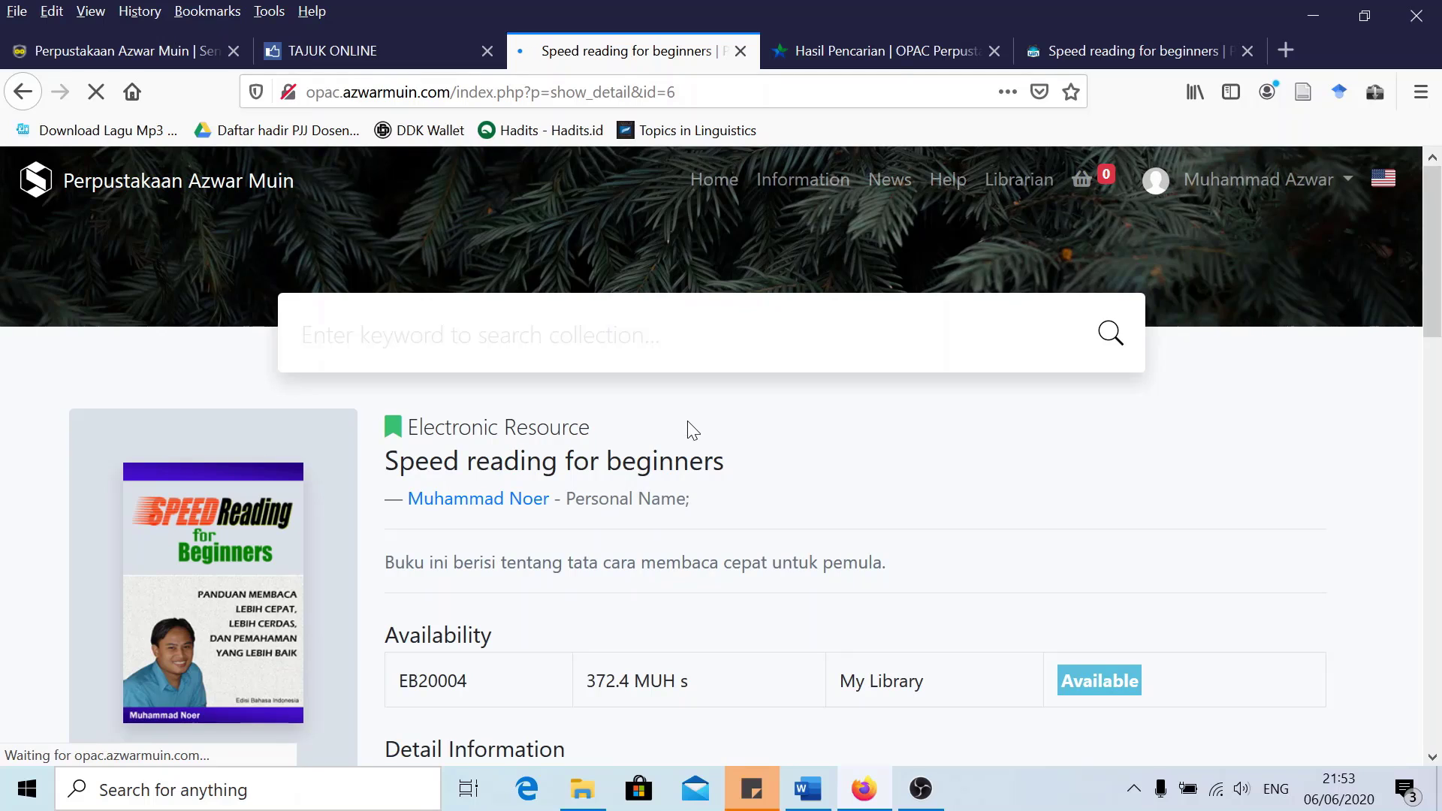
scroll(689, 425, "down", 5)
scroll(676, 424, "up", 5)
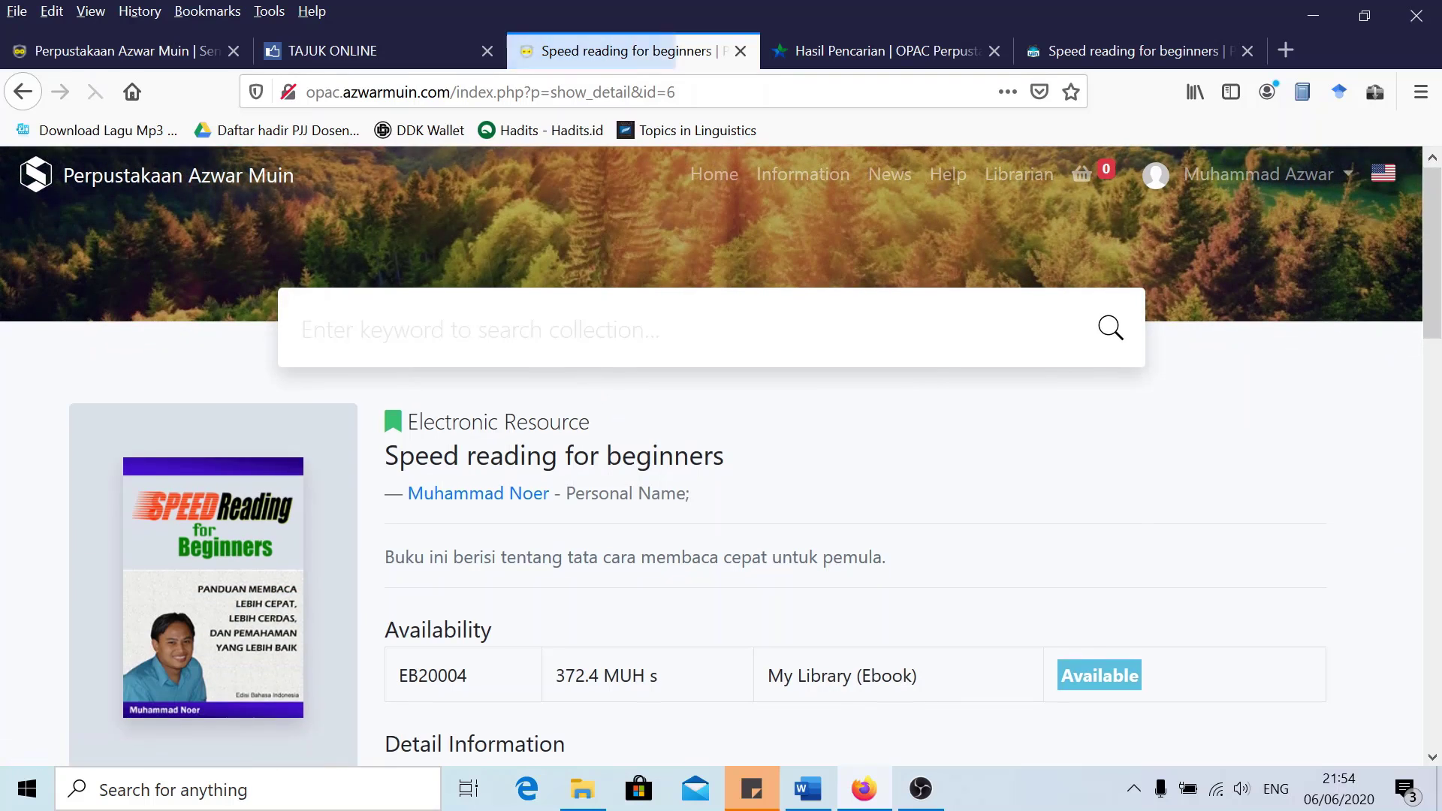
scroll(721, 450, "down", 5)
scroll(721, 450, "down", 4)
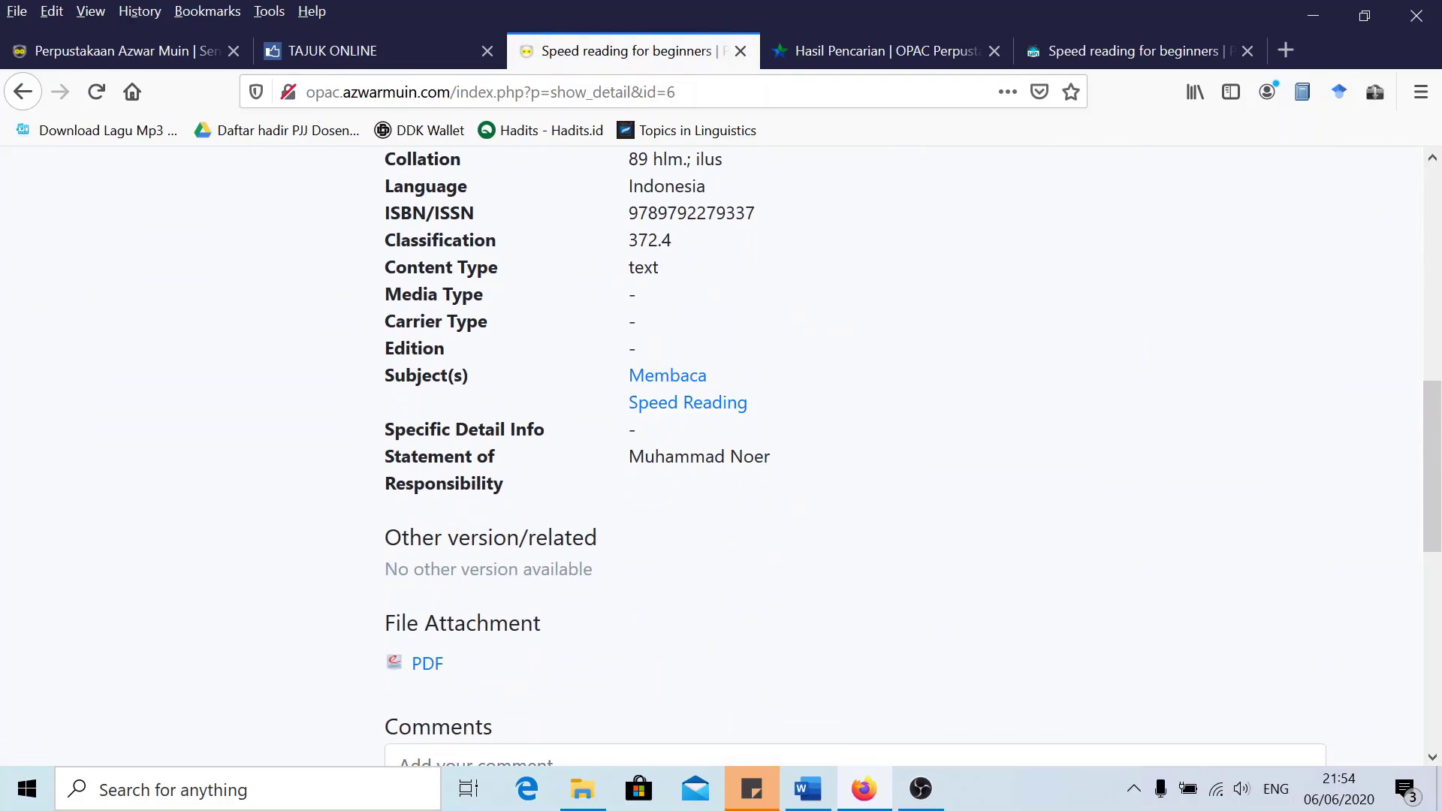
scroll(446, 470, "down", 3)
scroll(1127, 330, "up", 12)
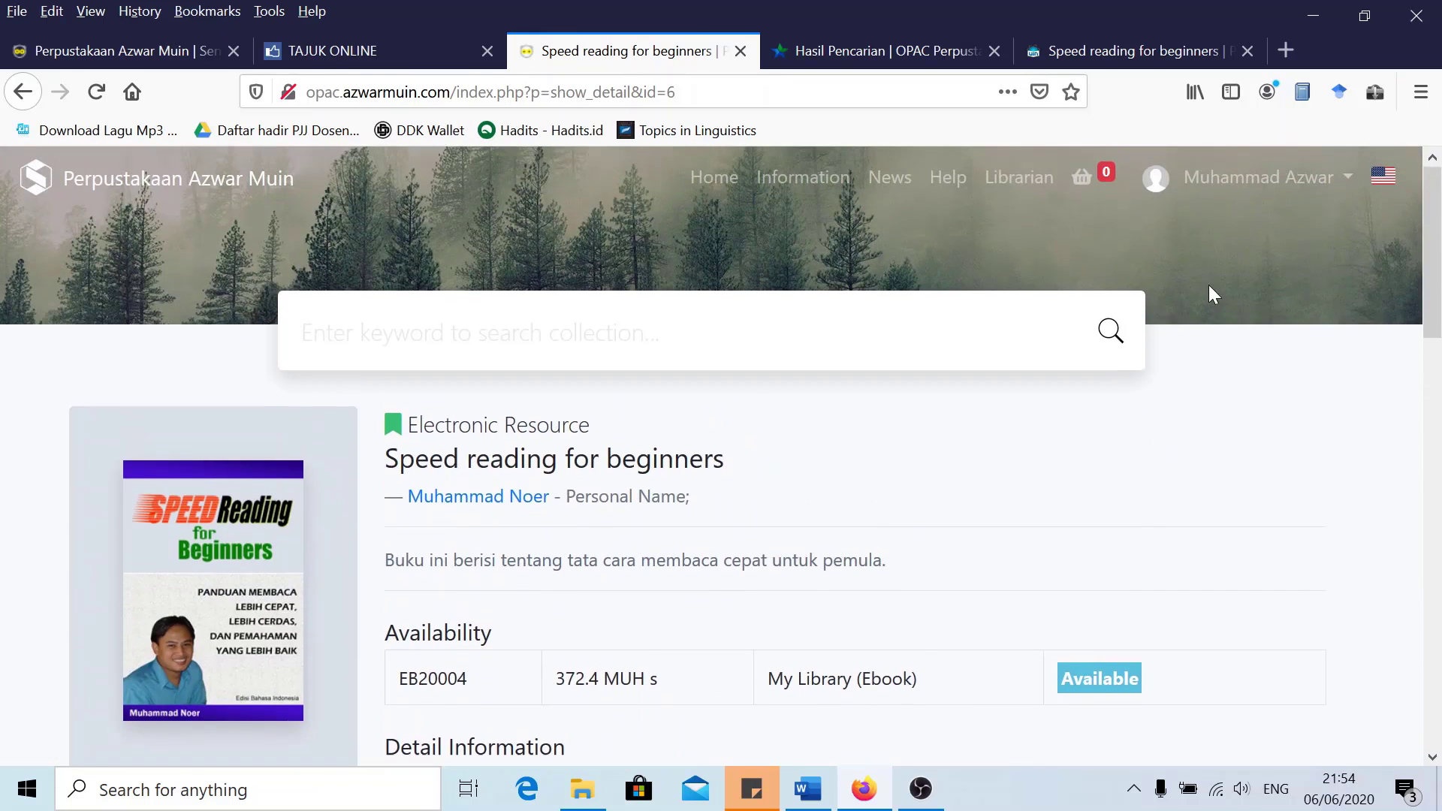
Log out of the member account from the user dropdown
left_click(1308, 184)
left_click(1269, 293)
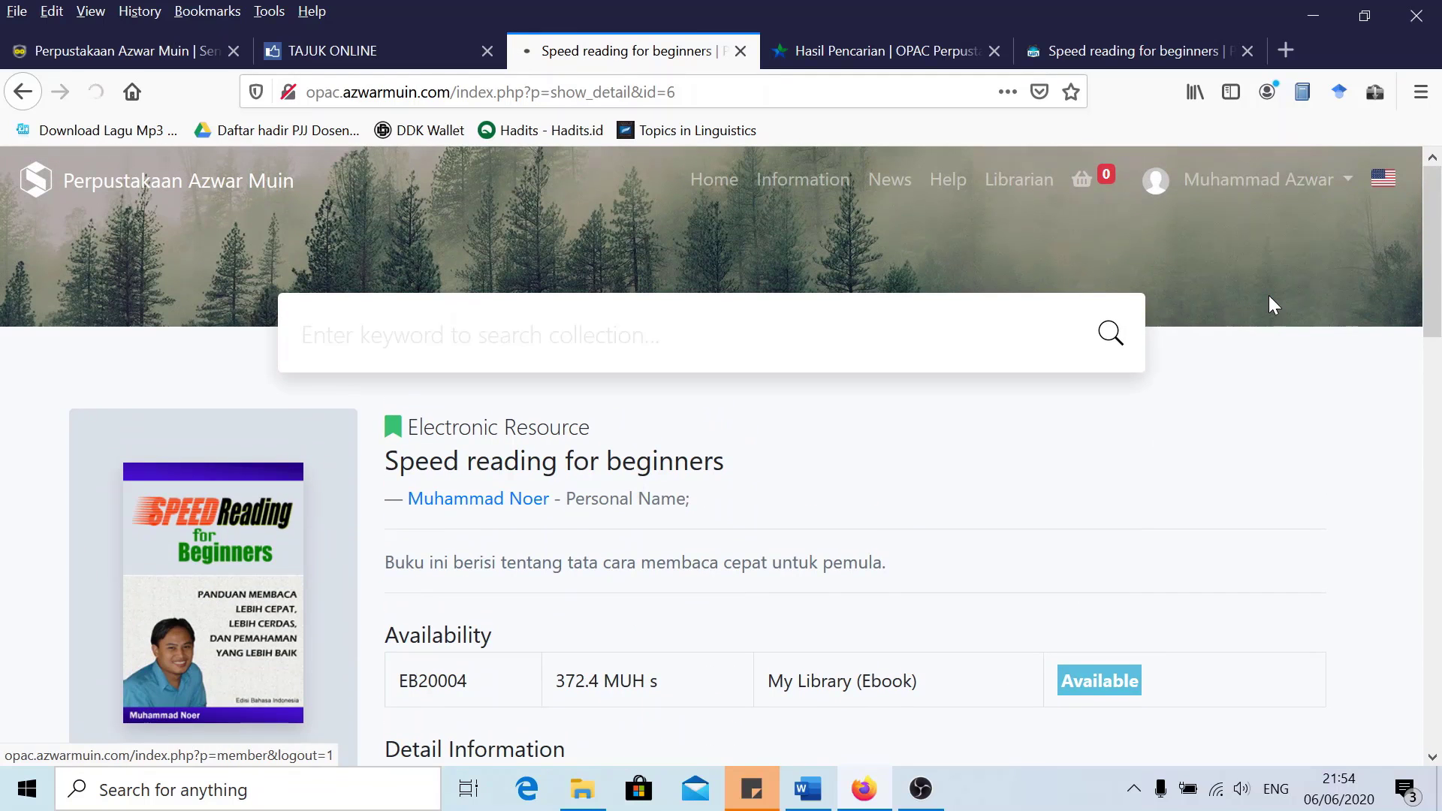
scroll(579, 381, "down", 3)
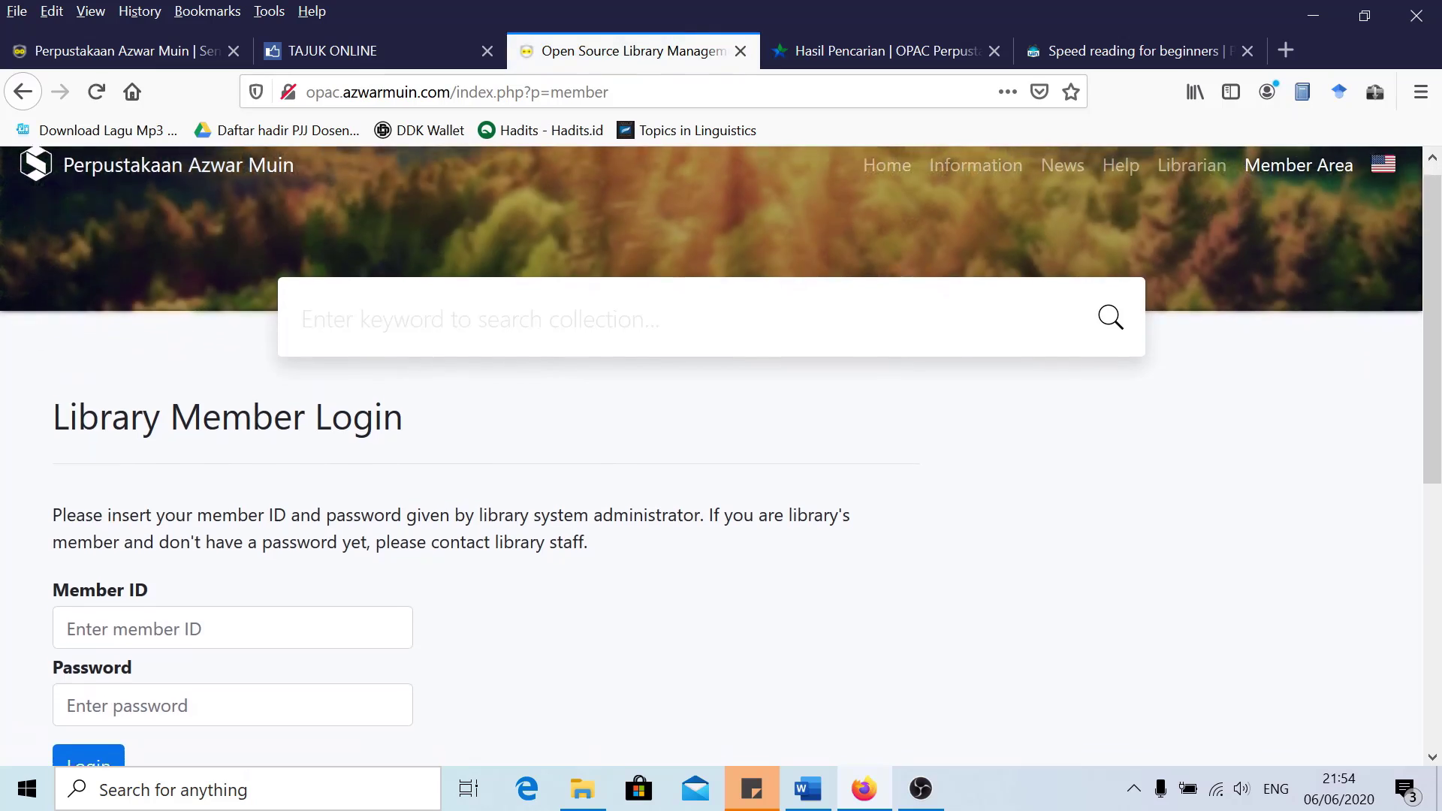
scroll(171, 146, "up", 3)
From the home page's popular collections, open 'Speed reading for beginners' as a visitor
left_click(111, 187)
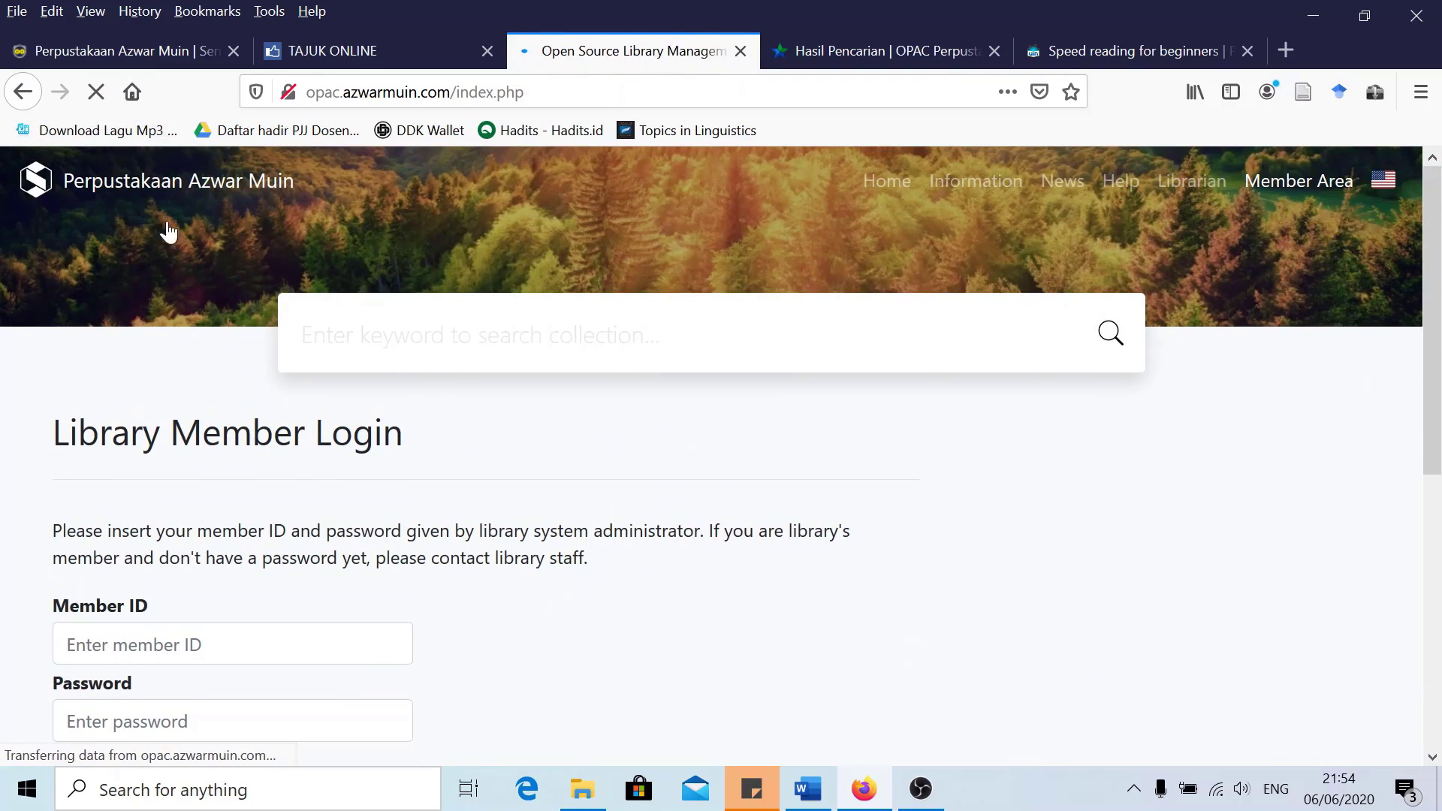
scroll(487, 299, "down", 3)
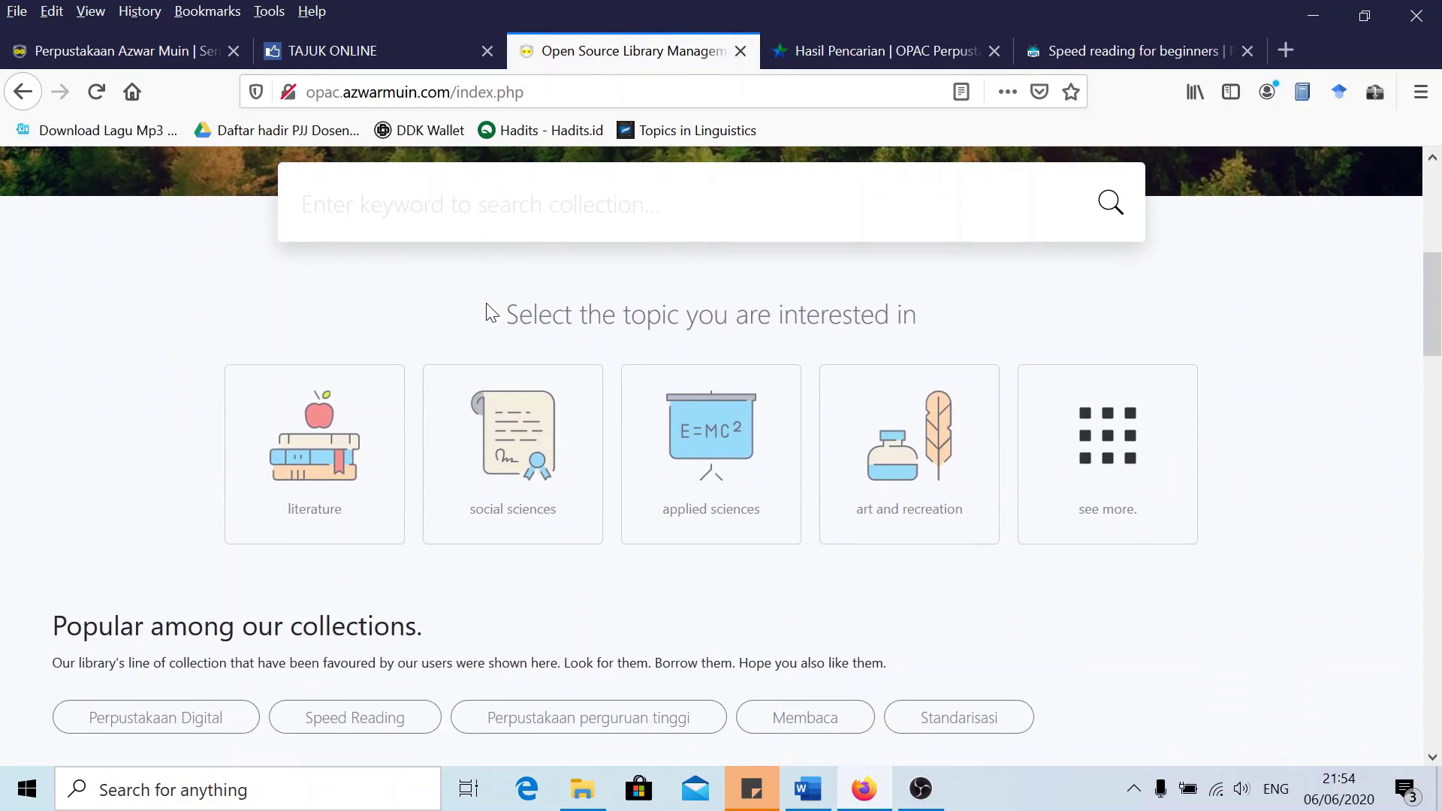
scroll(620, 313, "up", 5)
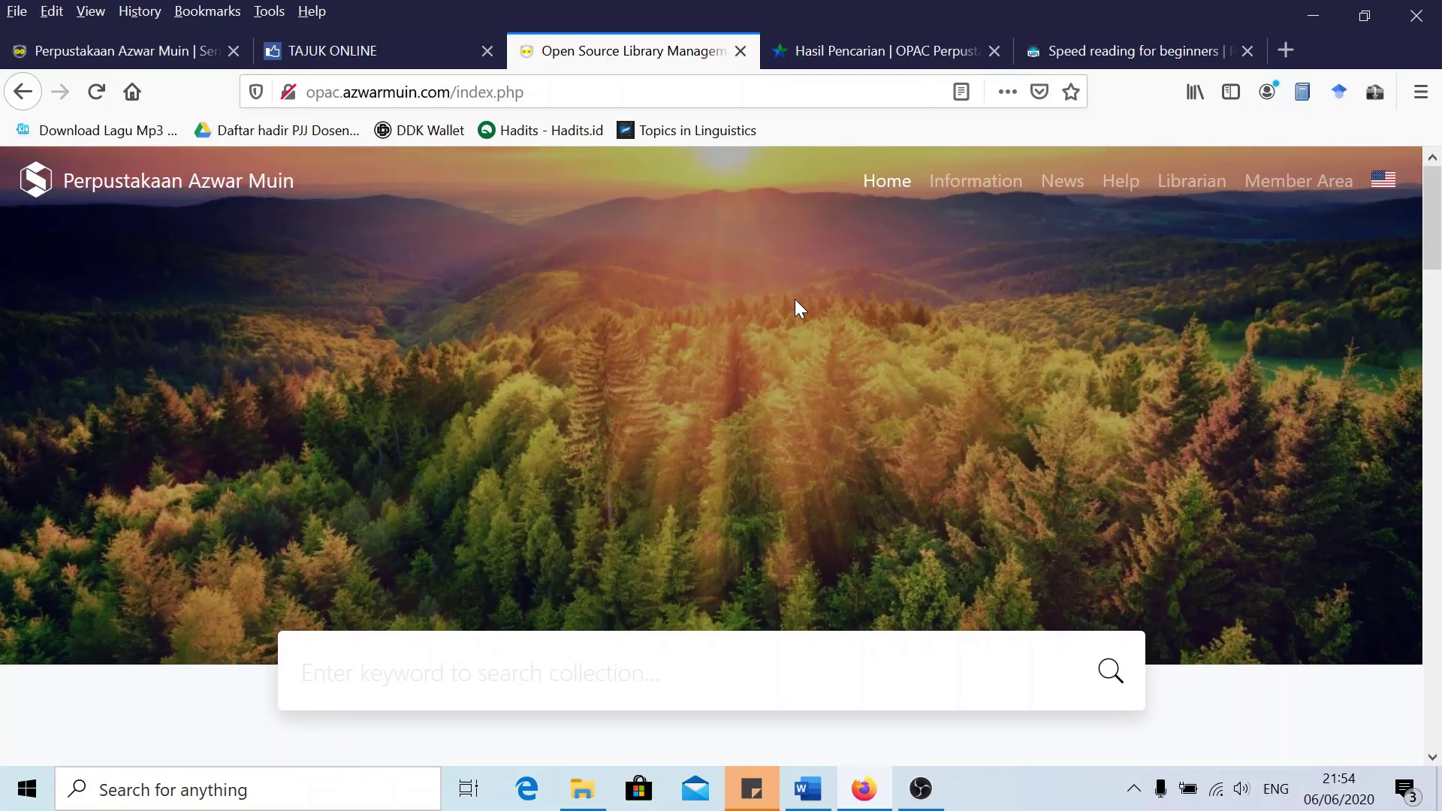
scroll(470, 428, "down", 10)
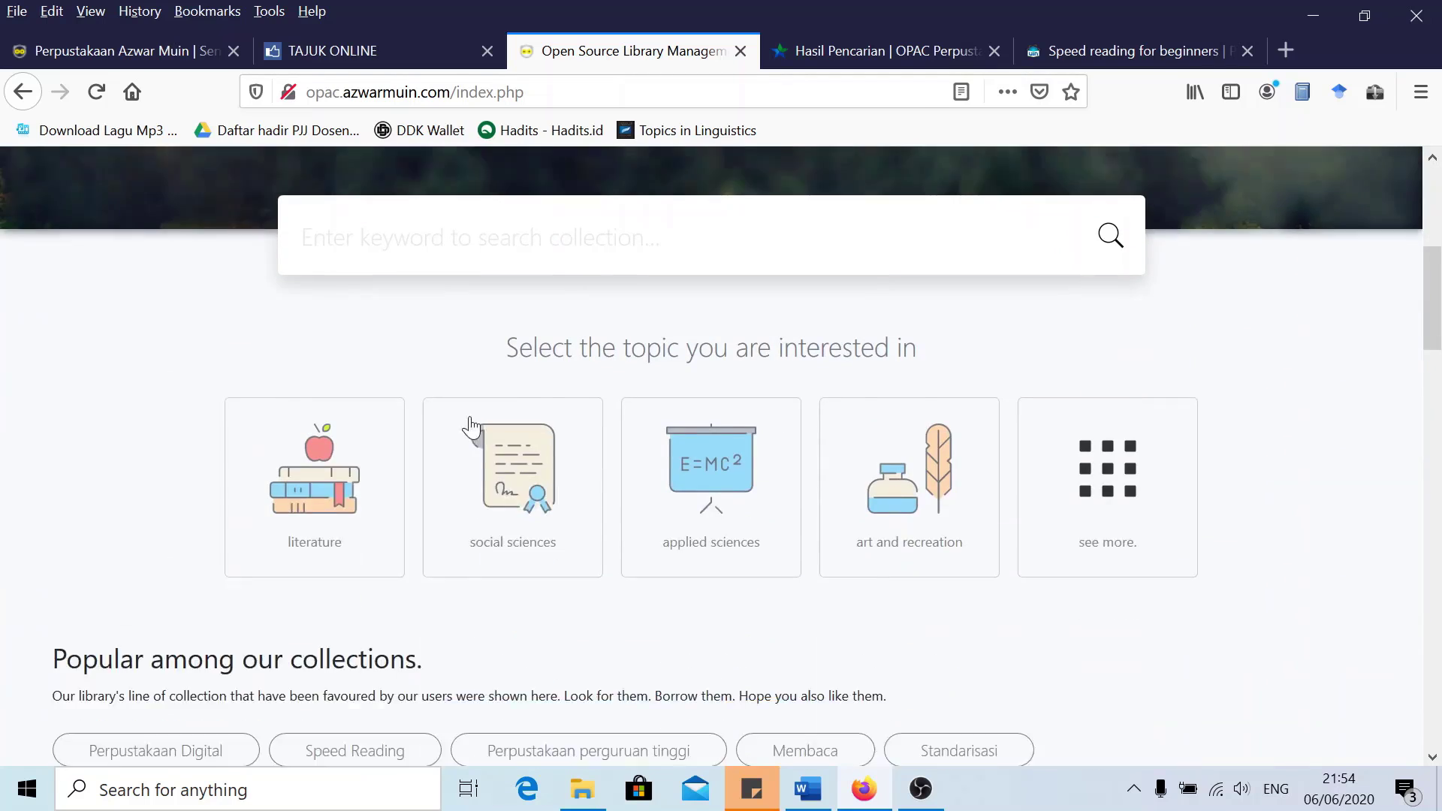
scroll(310, 458, "down", 2)
left_click(143, 406)
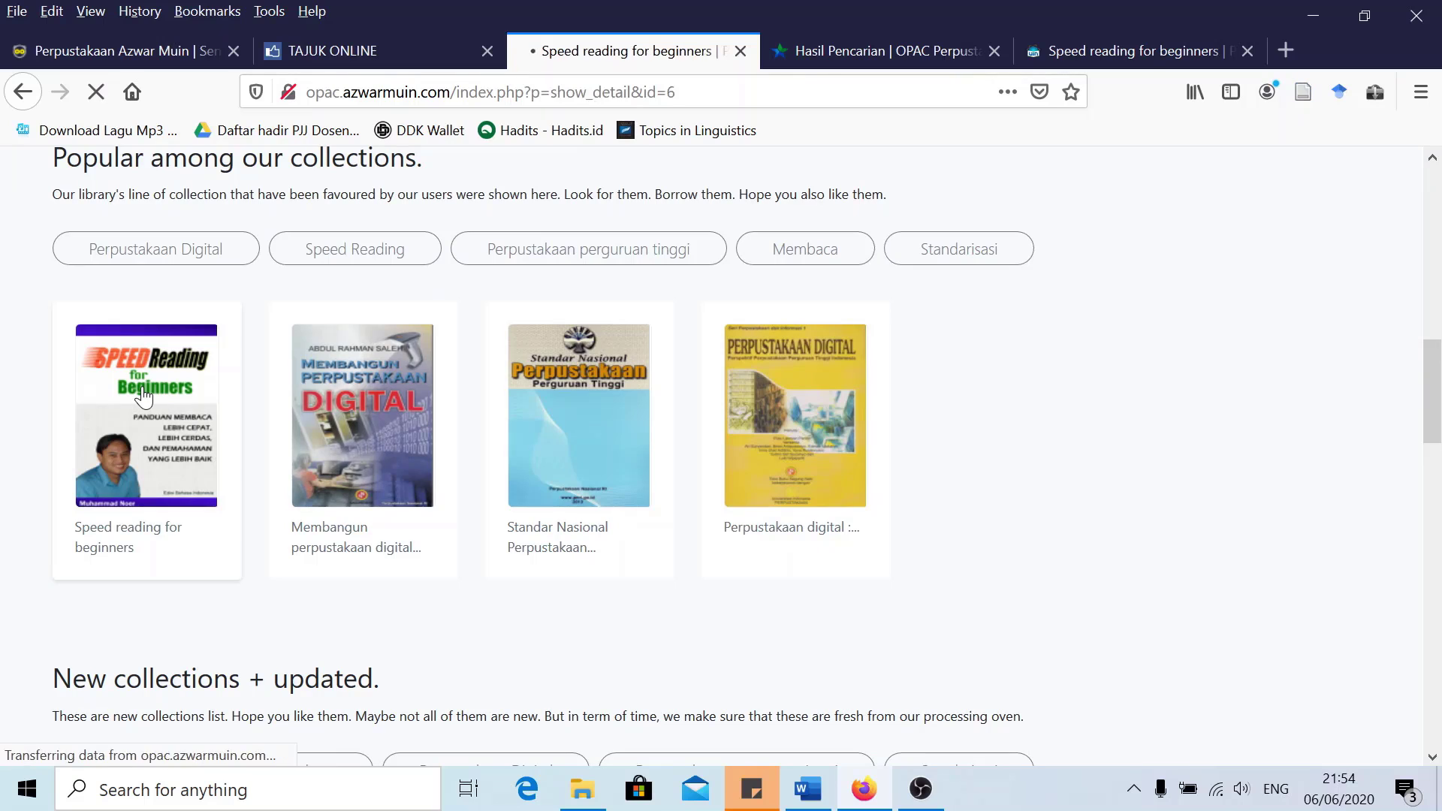
scroll(190, 395, "down", 10)
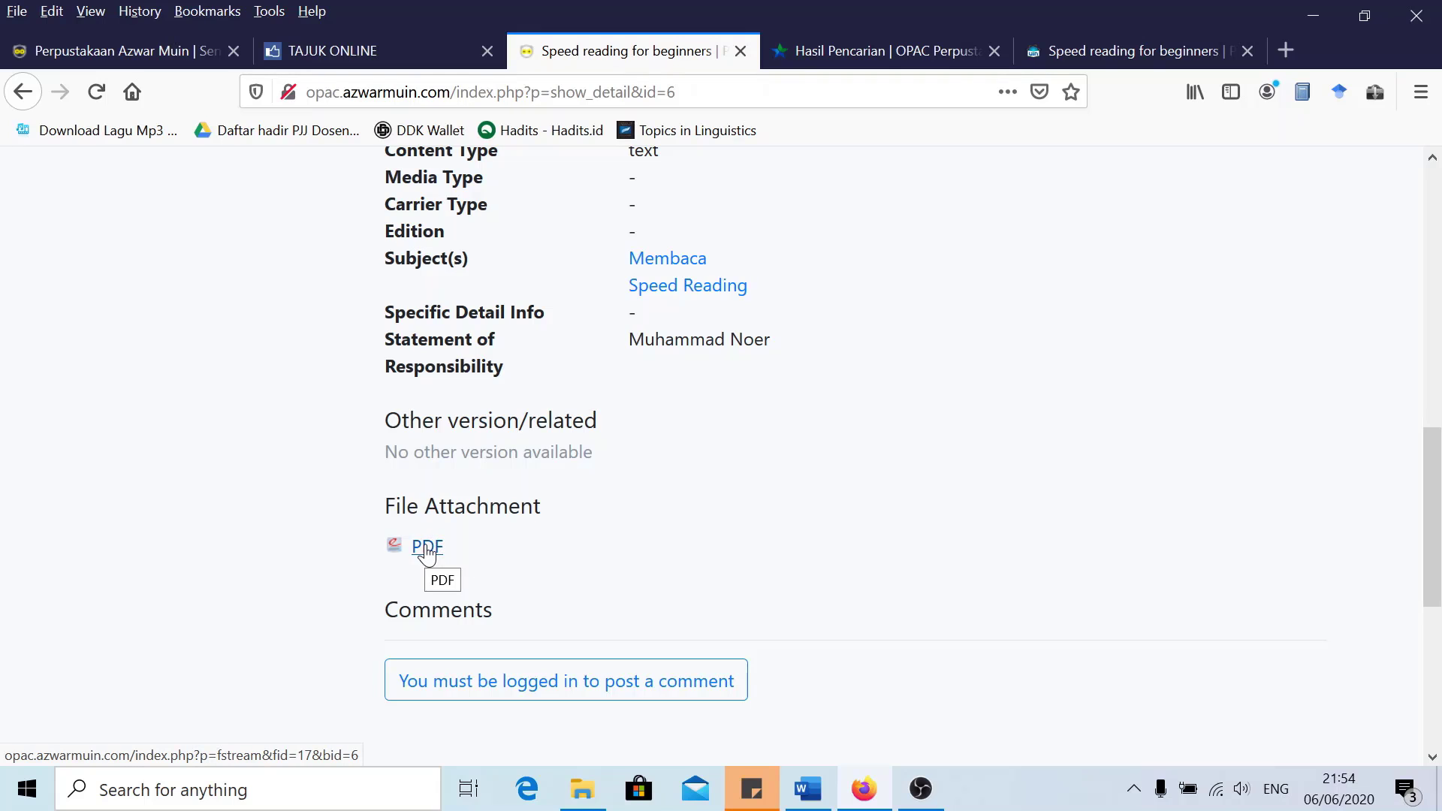
Try opening the book's attached PDF, which prompts for a member ID login
left_click(426, 548)
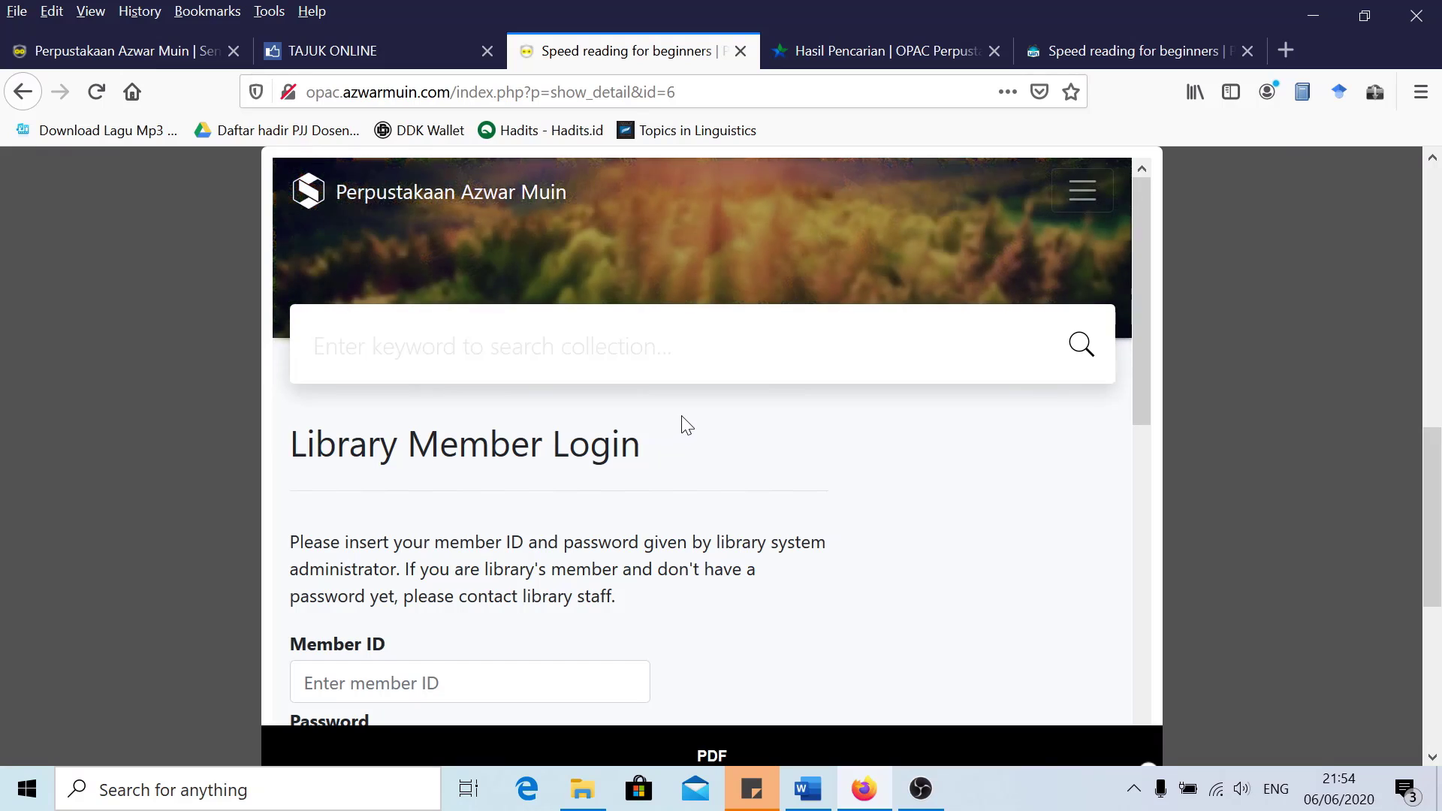
scroll(679, 421, "down", 3)
scroll(650, 444, "down", 5)
scroll(606, 451, "up", 2)
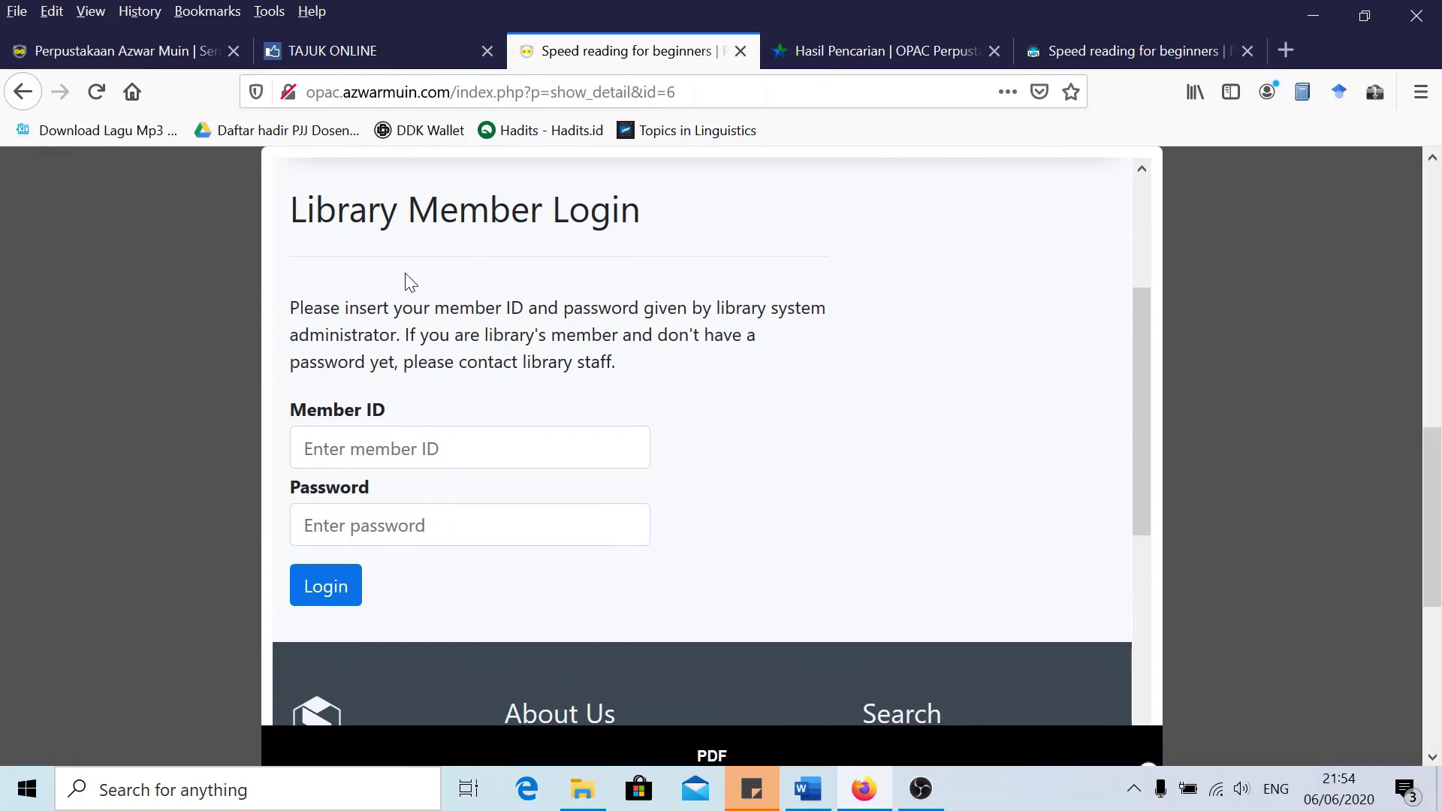
left_click(466, 449)
left_click(769, 386)
left_click(465, 449)
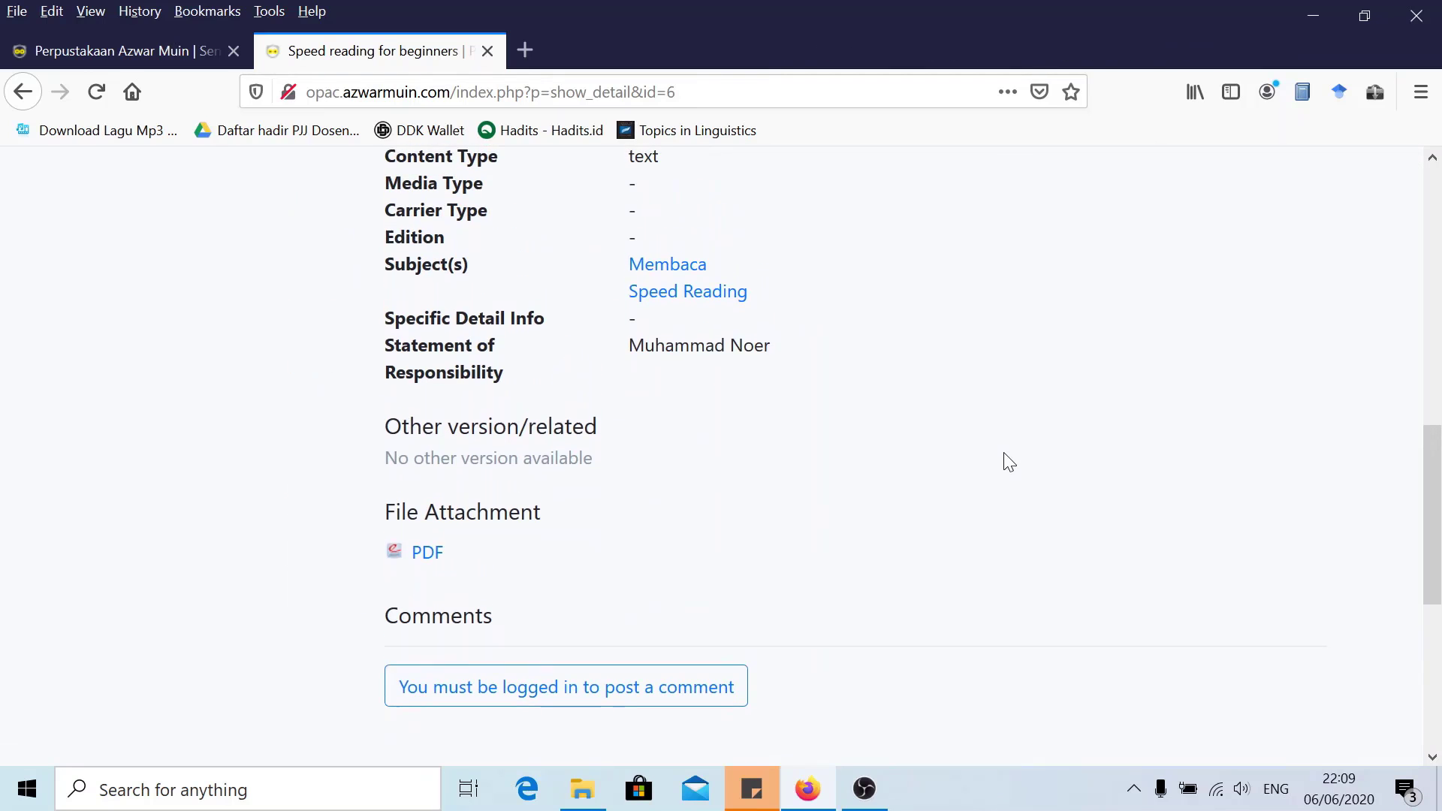
Return to the admin Bibliographic list headed by 'Speed reading for beginners' tagged pdf
scroll(1010, 461, "up", 3)
scroll(1011, 458, "down", 5)
scroll(1018, 457, "up", 5)
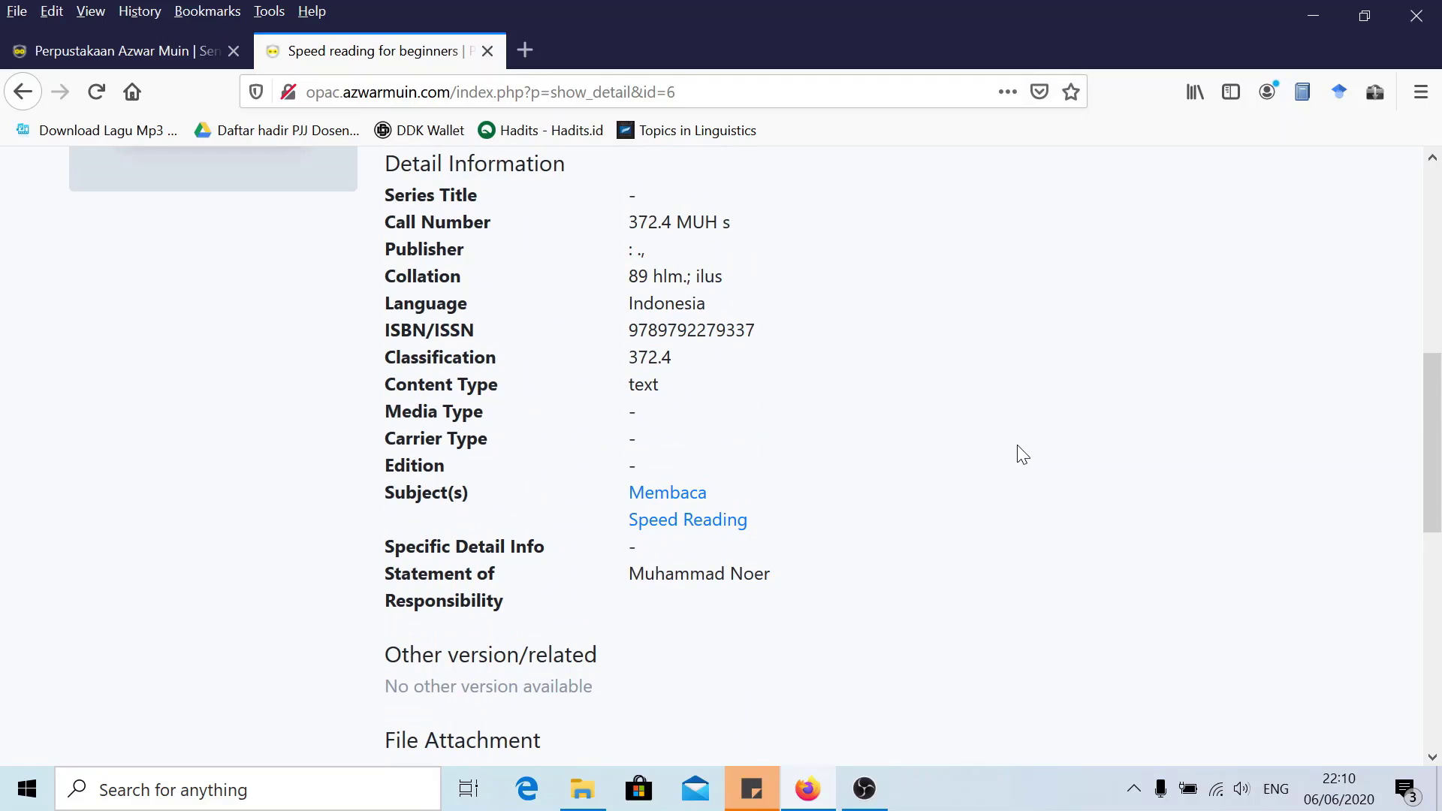
scroll(1032, 443, "up", 5)
scroll(263, 213, "up", 2)
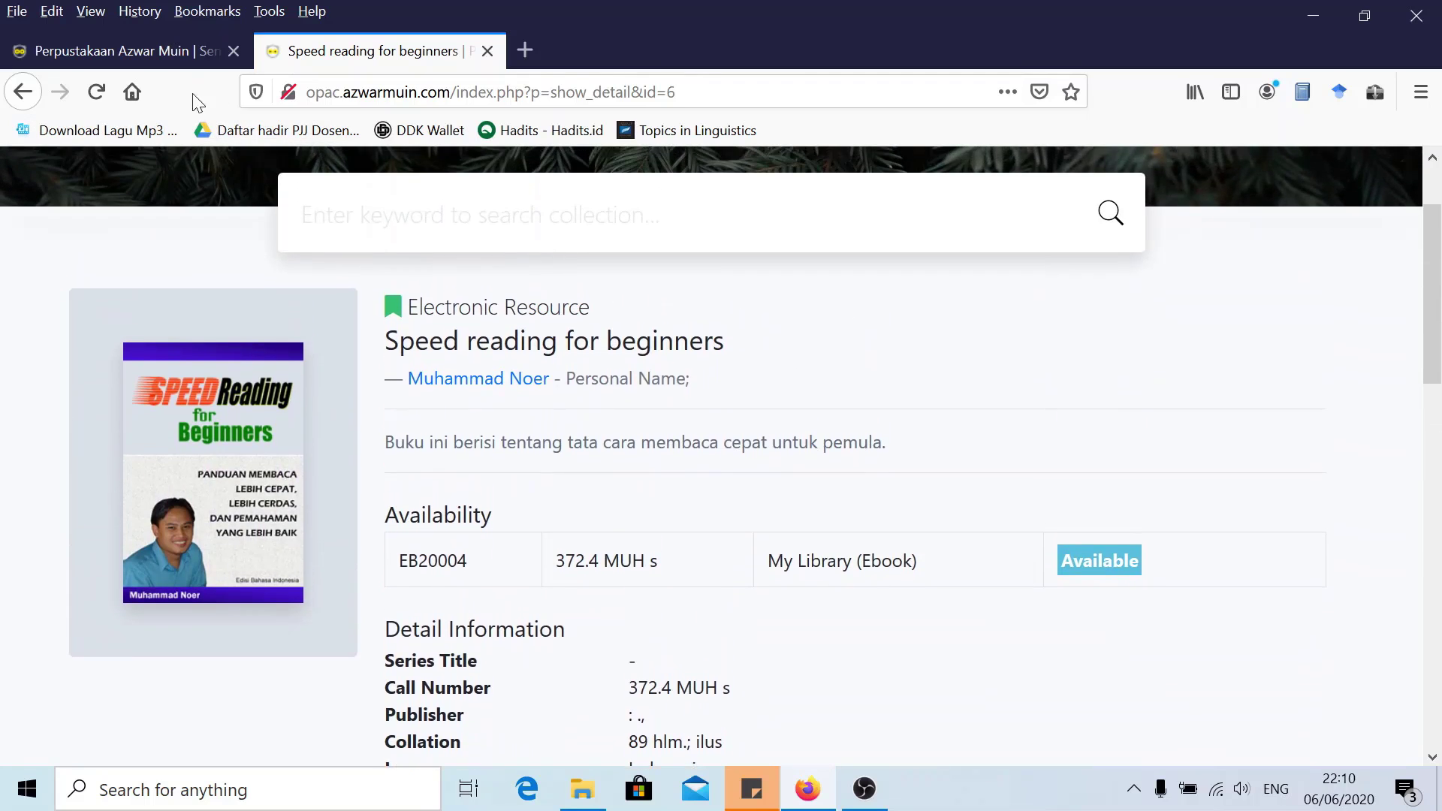
left_click(166, 51)
scroll(547, 399, "up", 3)
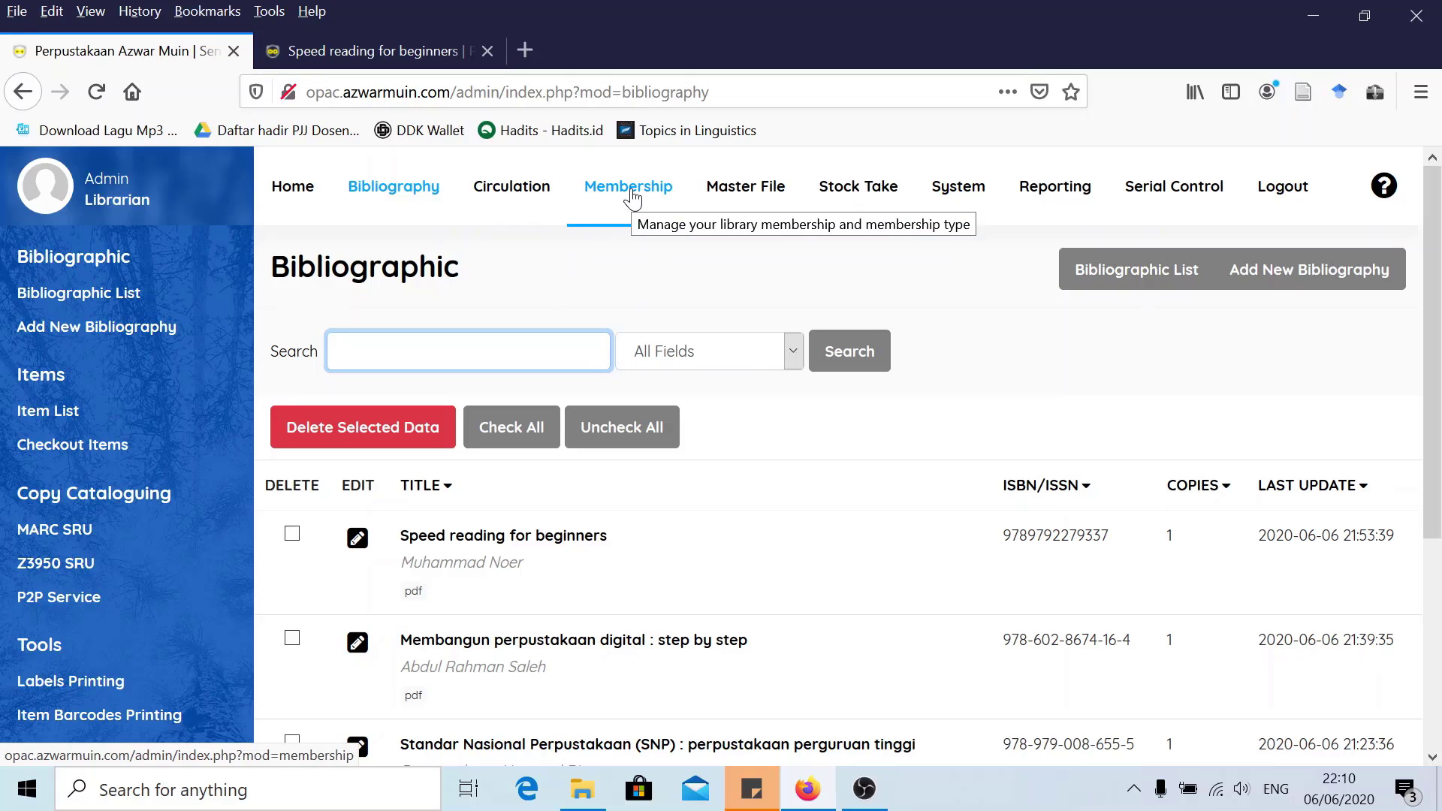
Go to Membership and open the Member Type list, which shows only Special Member
left_click(632, 193)
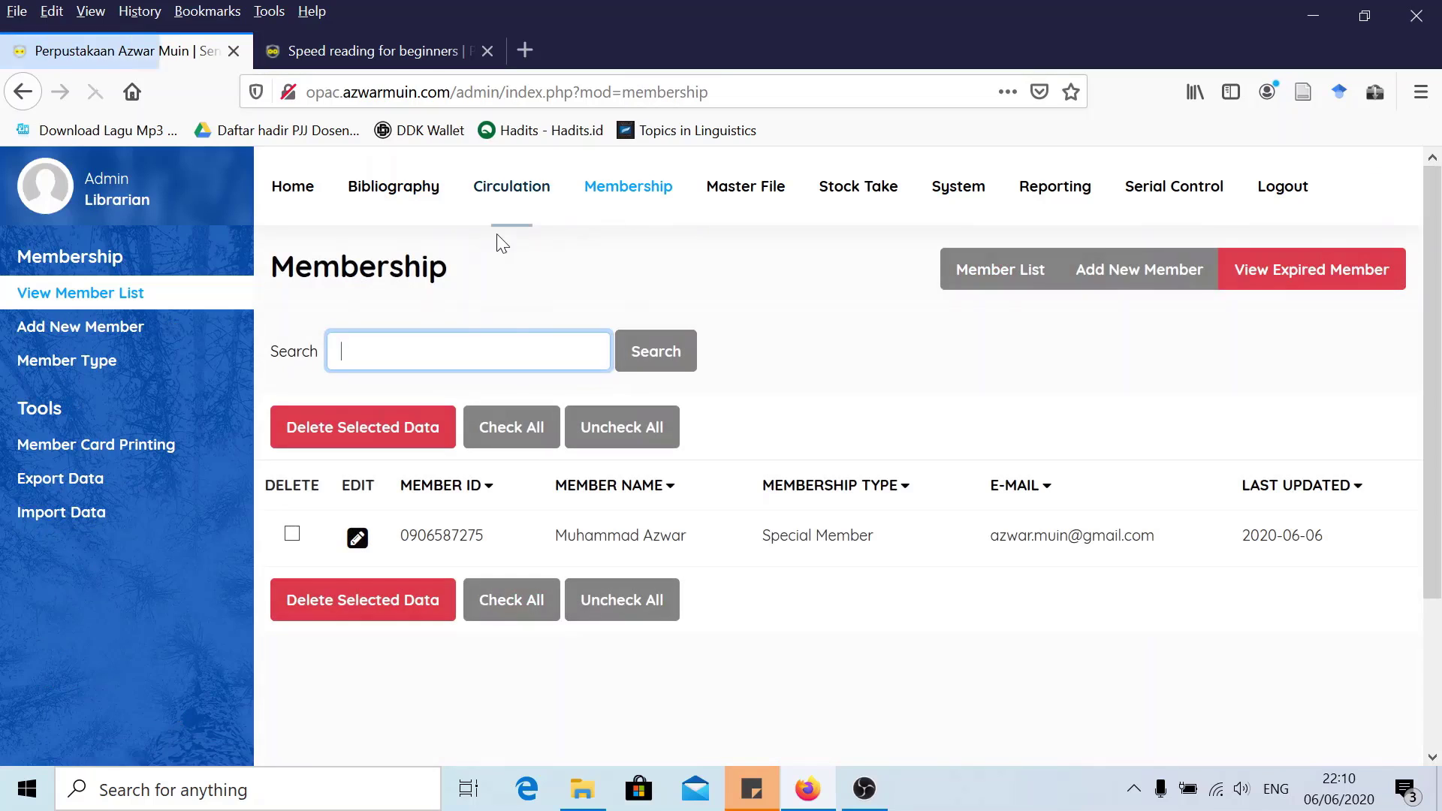
left_click(635, 196)
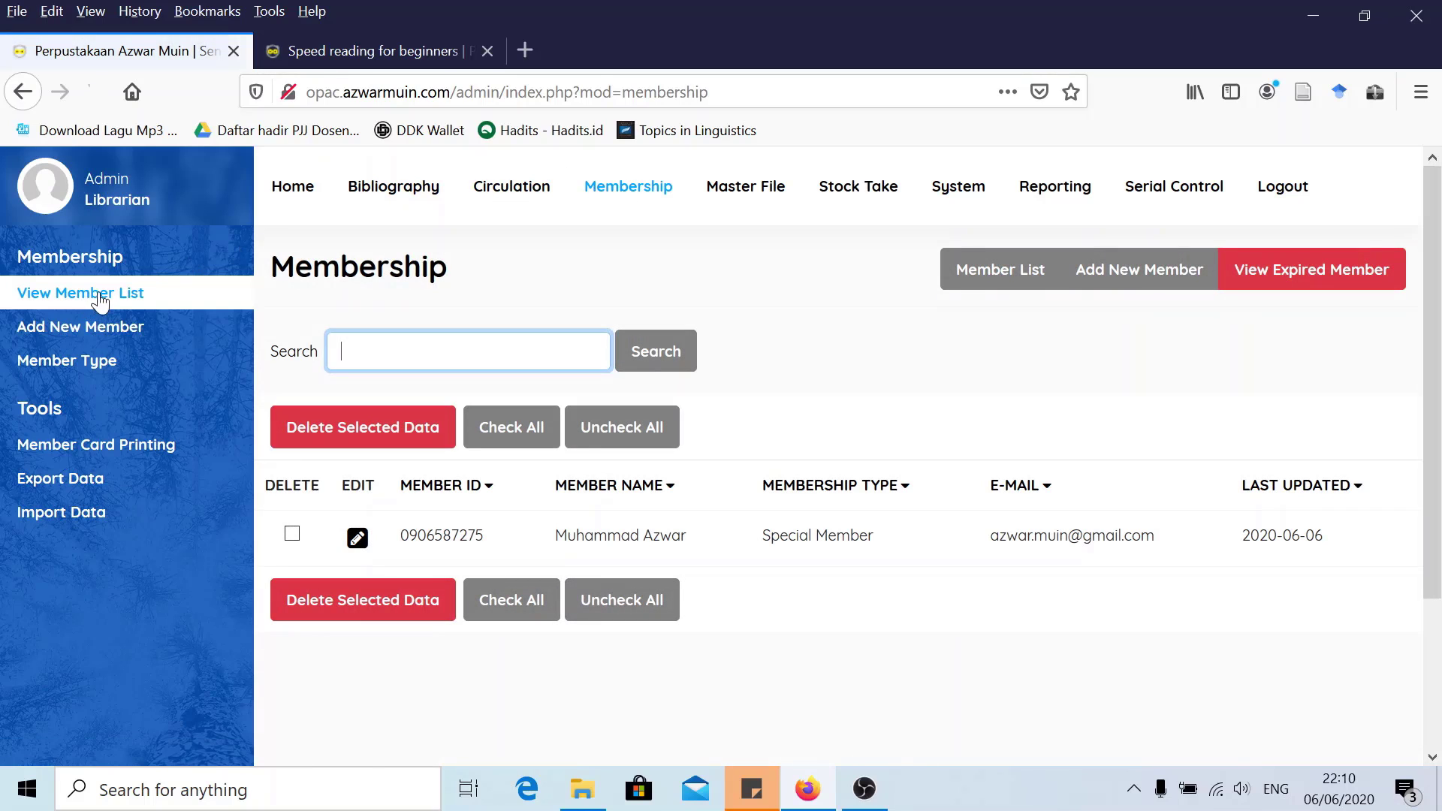
left_click(64, 364)
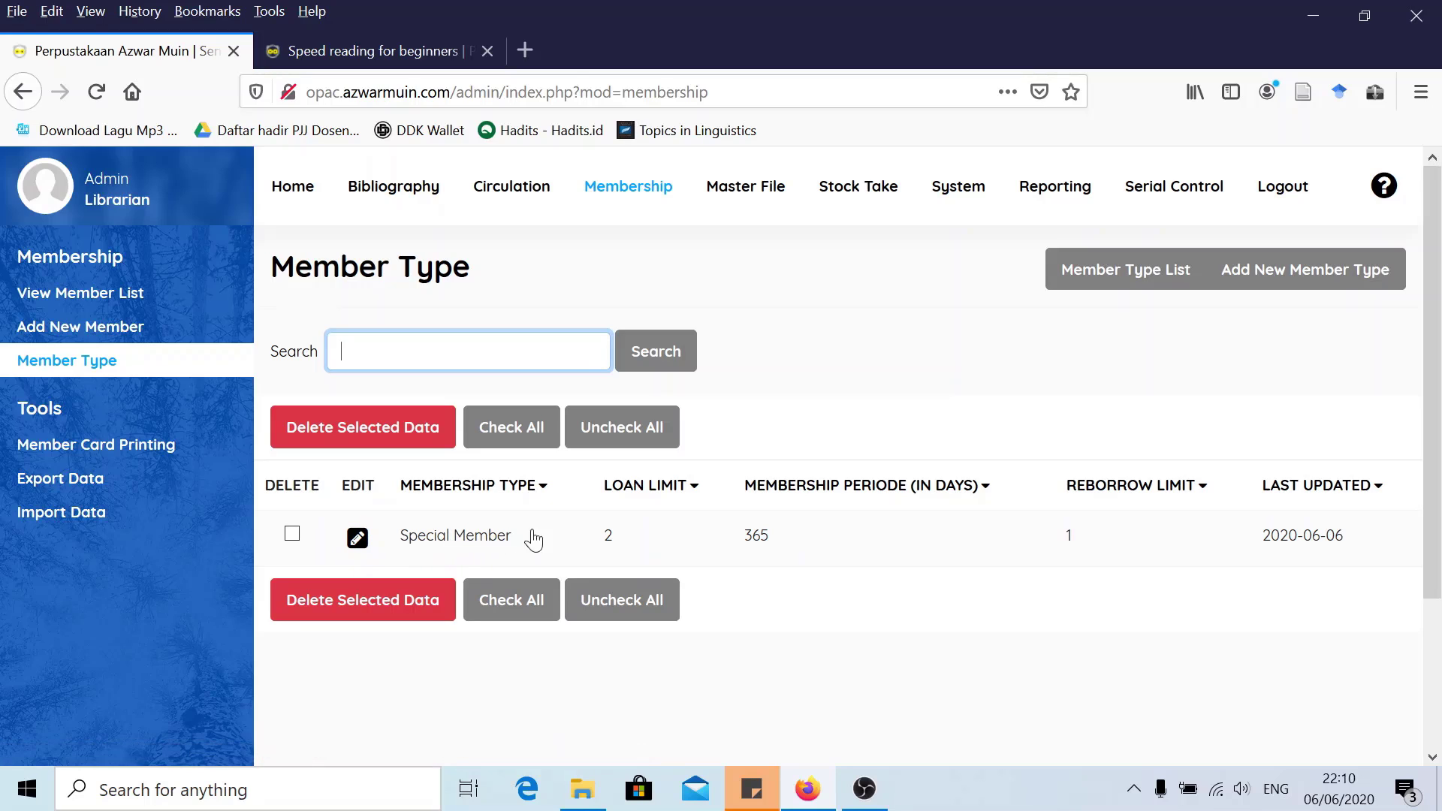
Start a new Member Type, select the name field and review the empty loan, reserve and fine fields
left_click(1305, 272)
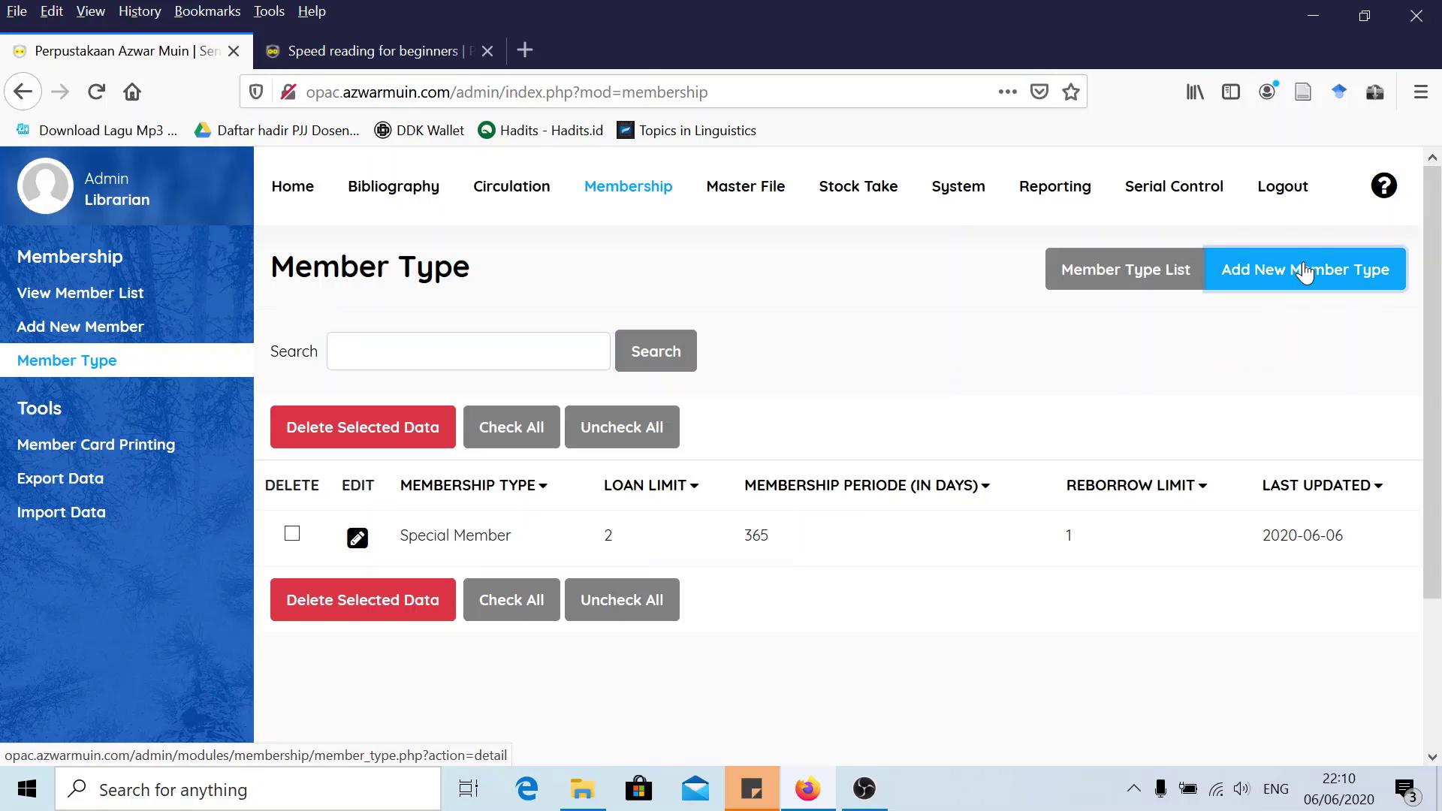
scroll(579, 401, "down", 4)
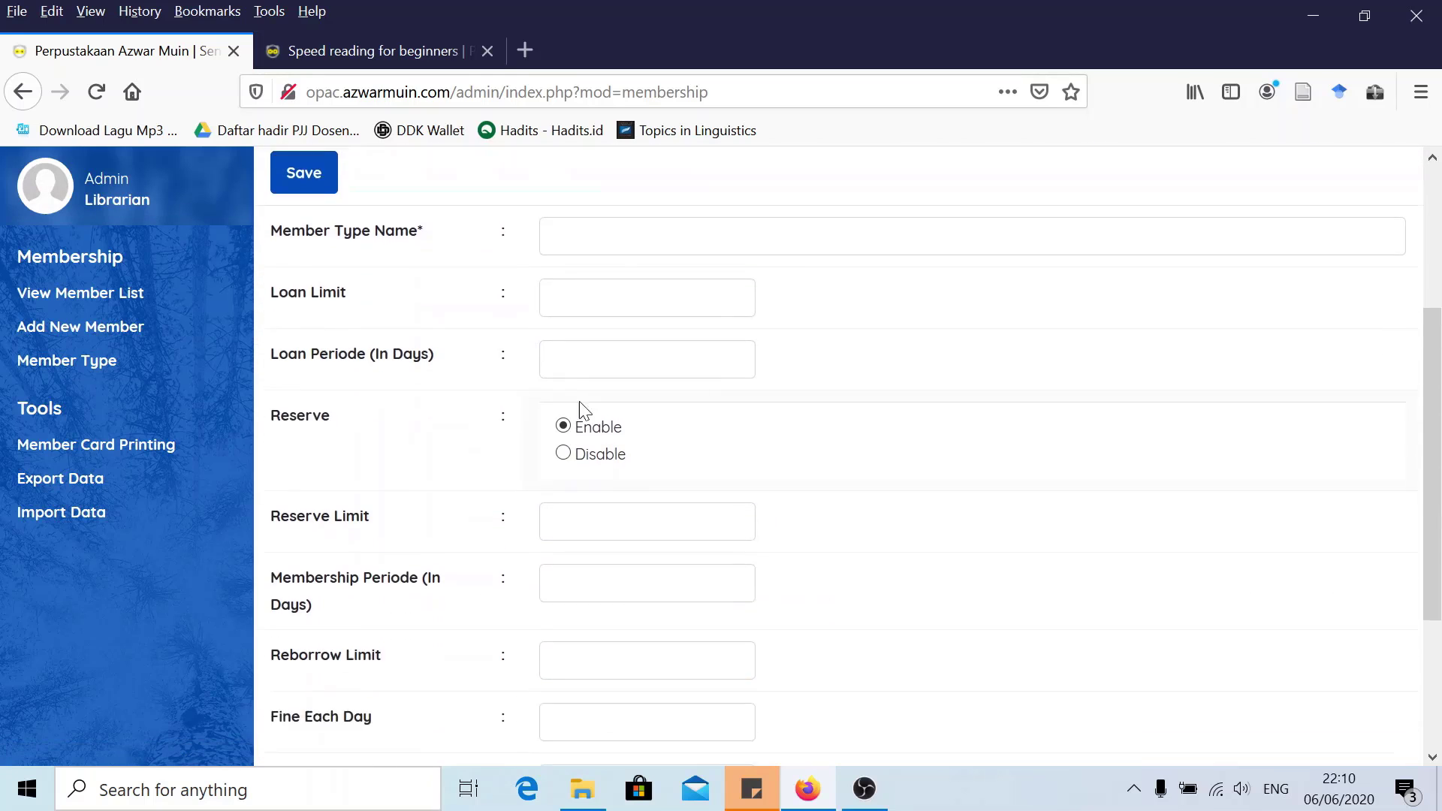
scroll(566, 323, "up", 3)
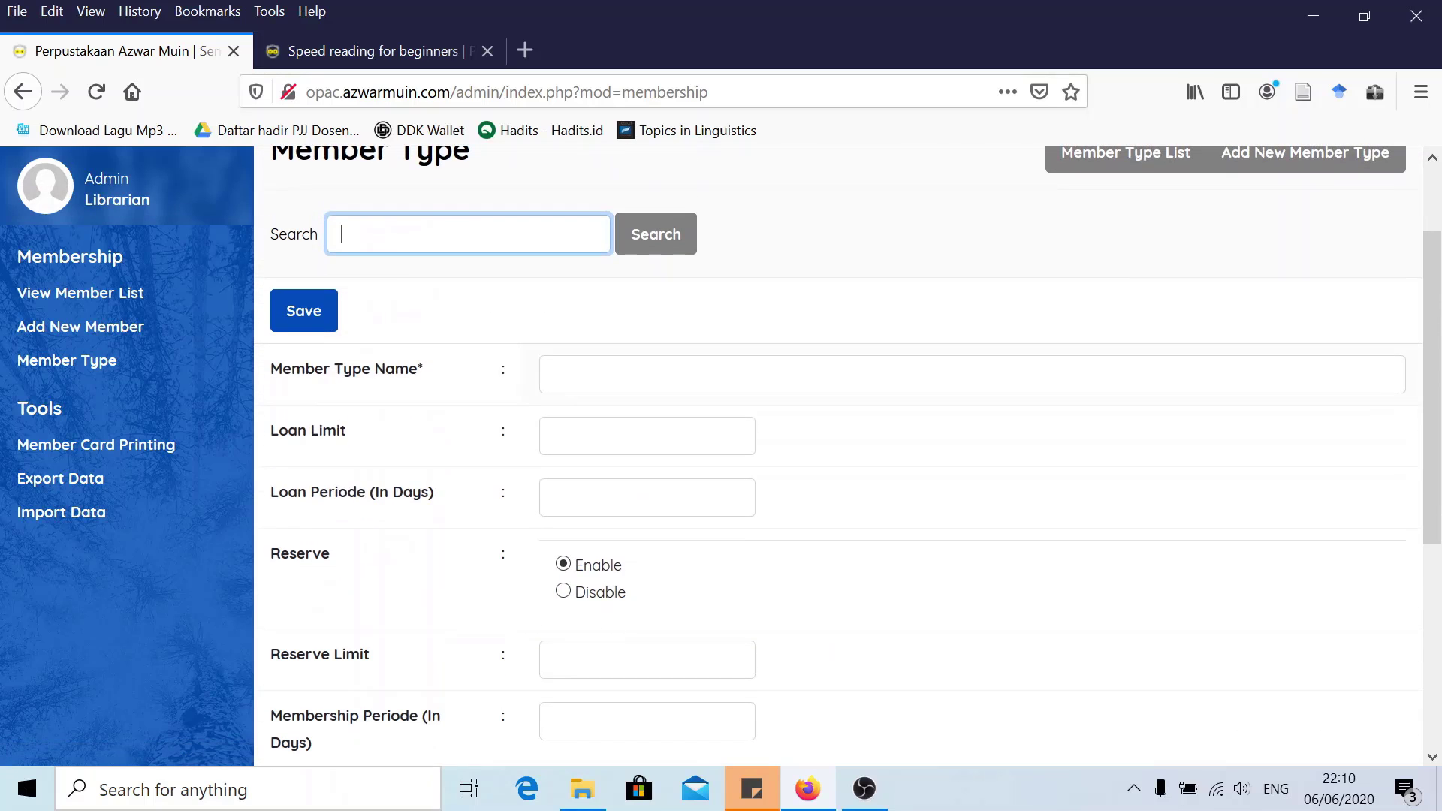
left_click(554, 374)
scroll(531, 414, "down", 4)
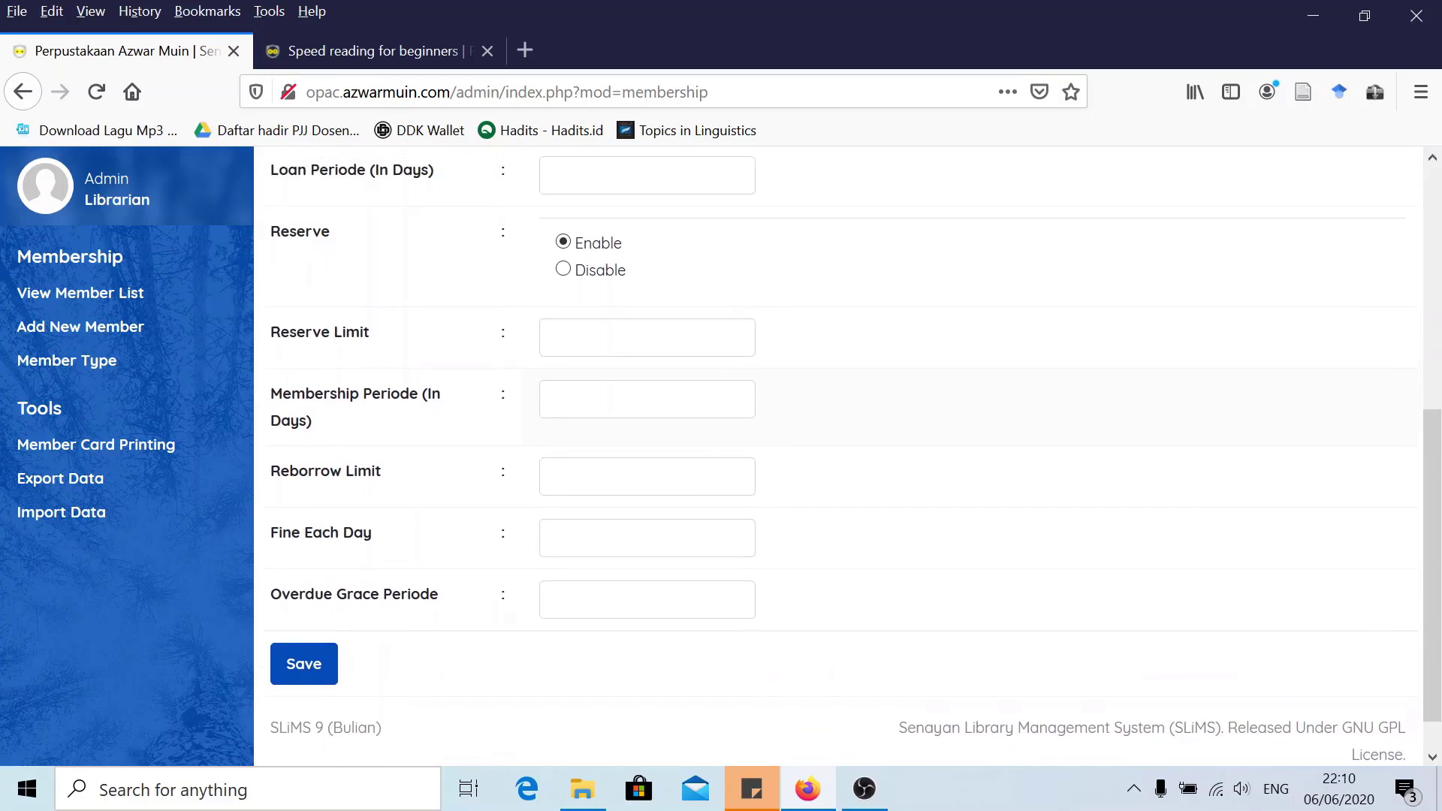
scroll(838, 451, "up", 3)
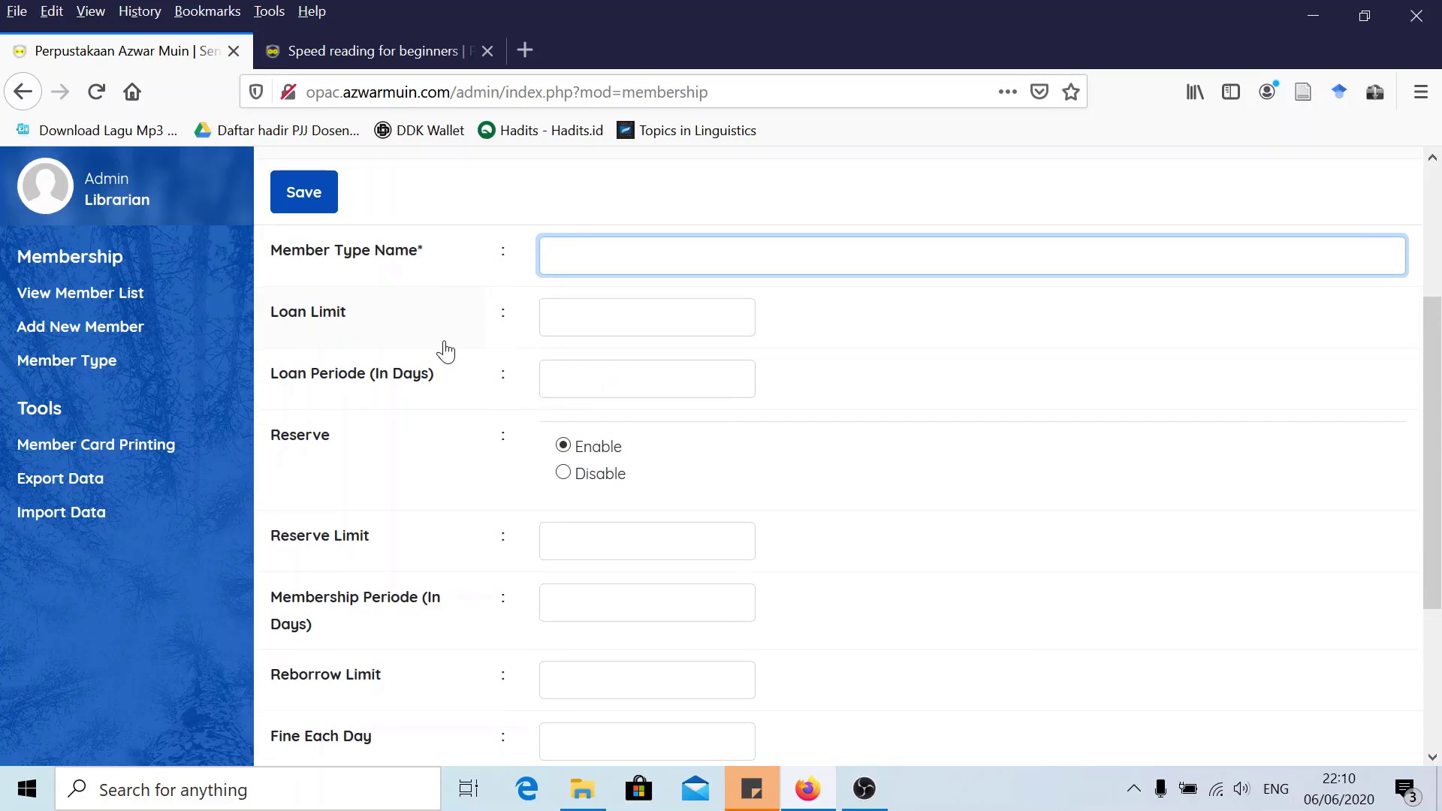
scroll(439, 353, "down", 3)
scroll(455, 387, "up", 2)
scroll(488, 400, "up", 3)
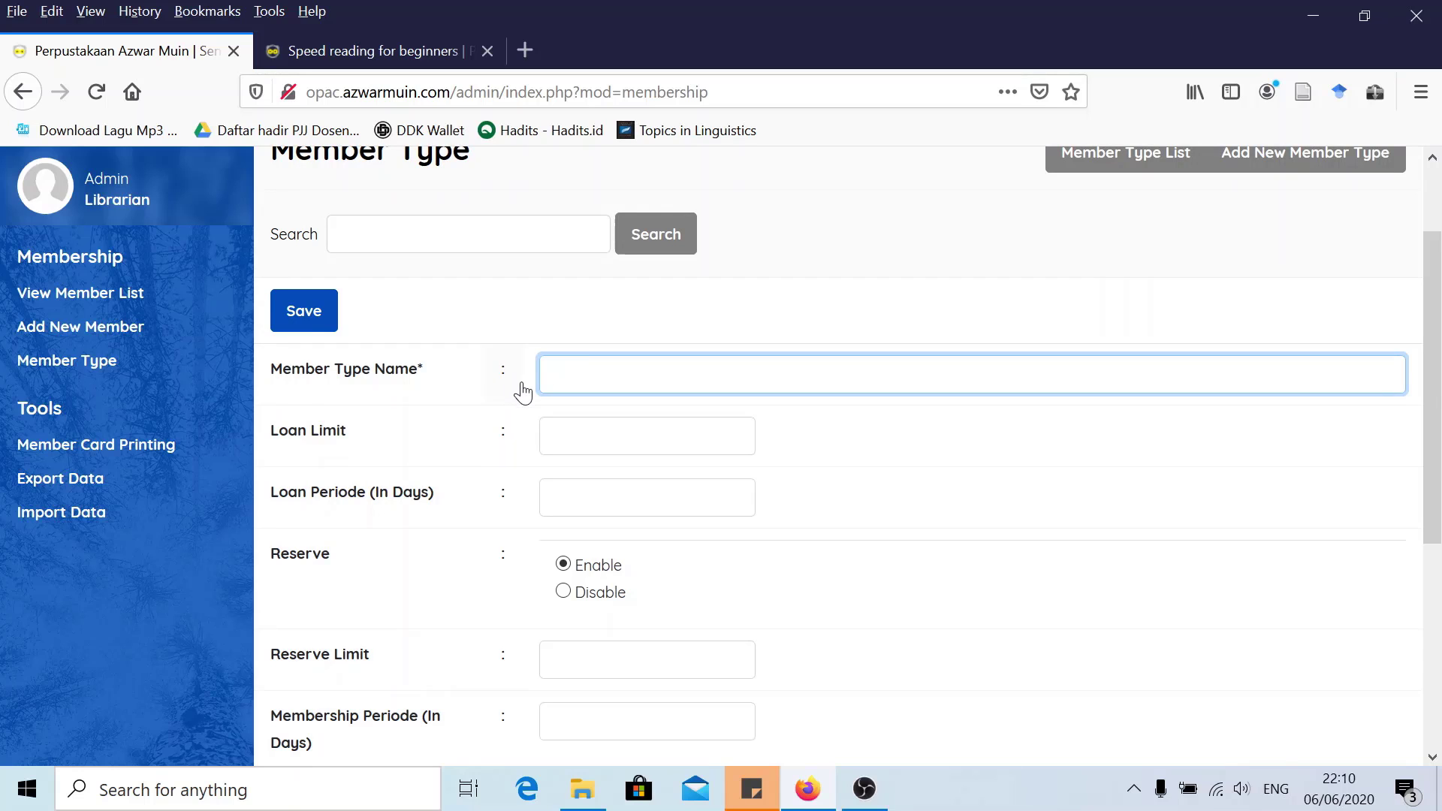
scroll(518, 398, "down", 3)
scroll(518, 398, "up", 3)
scroll(471, 365, "down", 5)
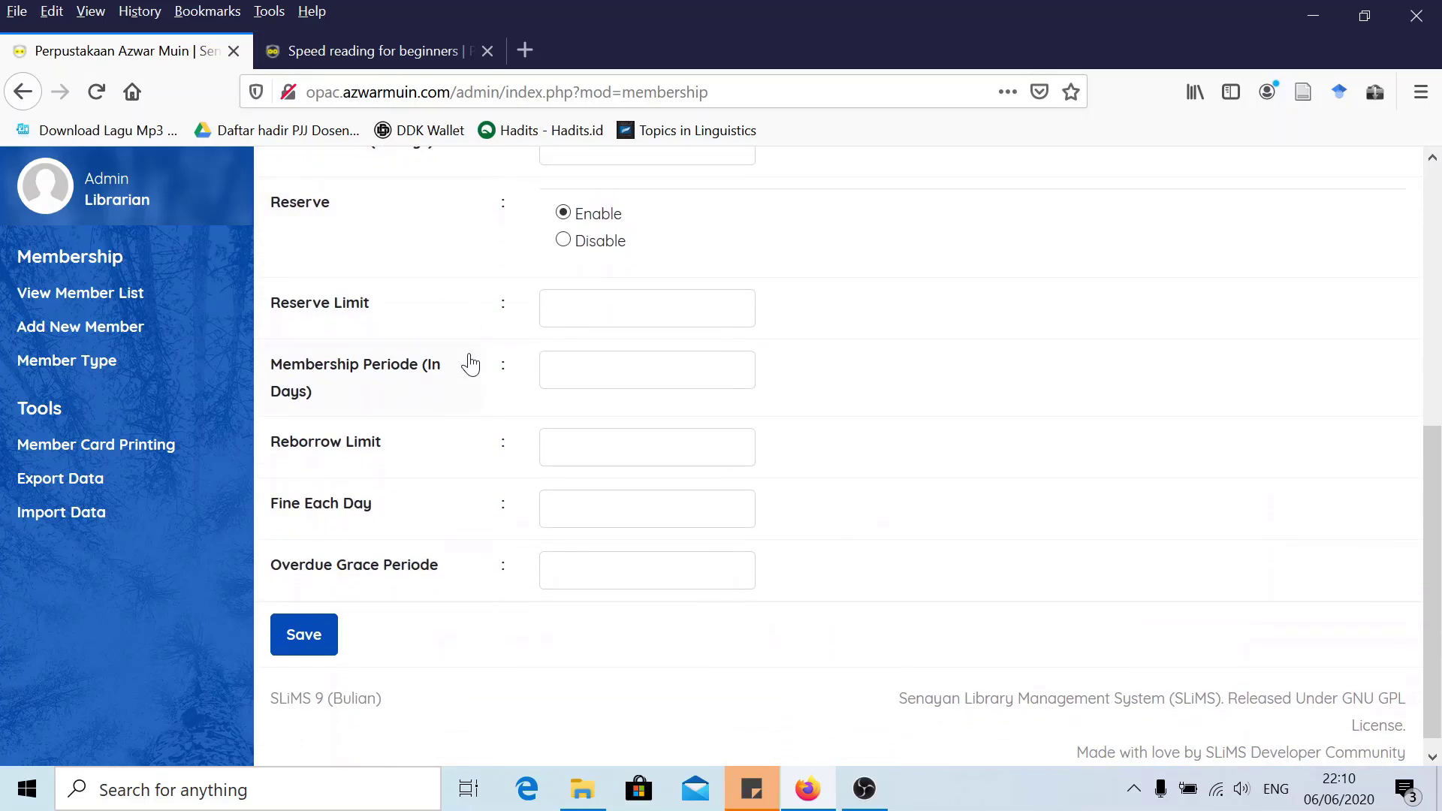
scroll(473, 361, "up", 3)
scroll(473, 362, "up", 4)
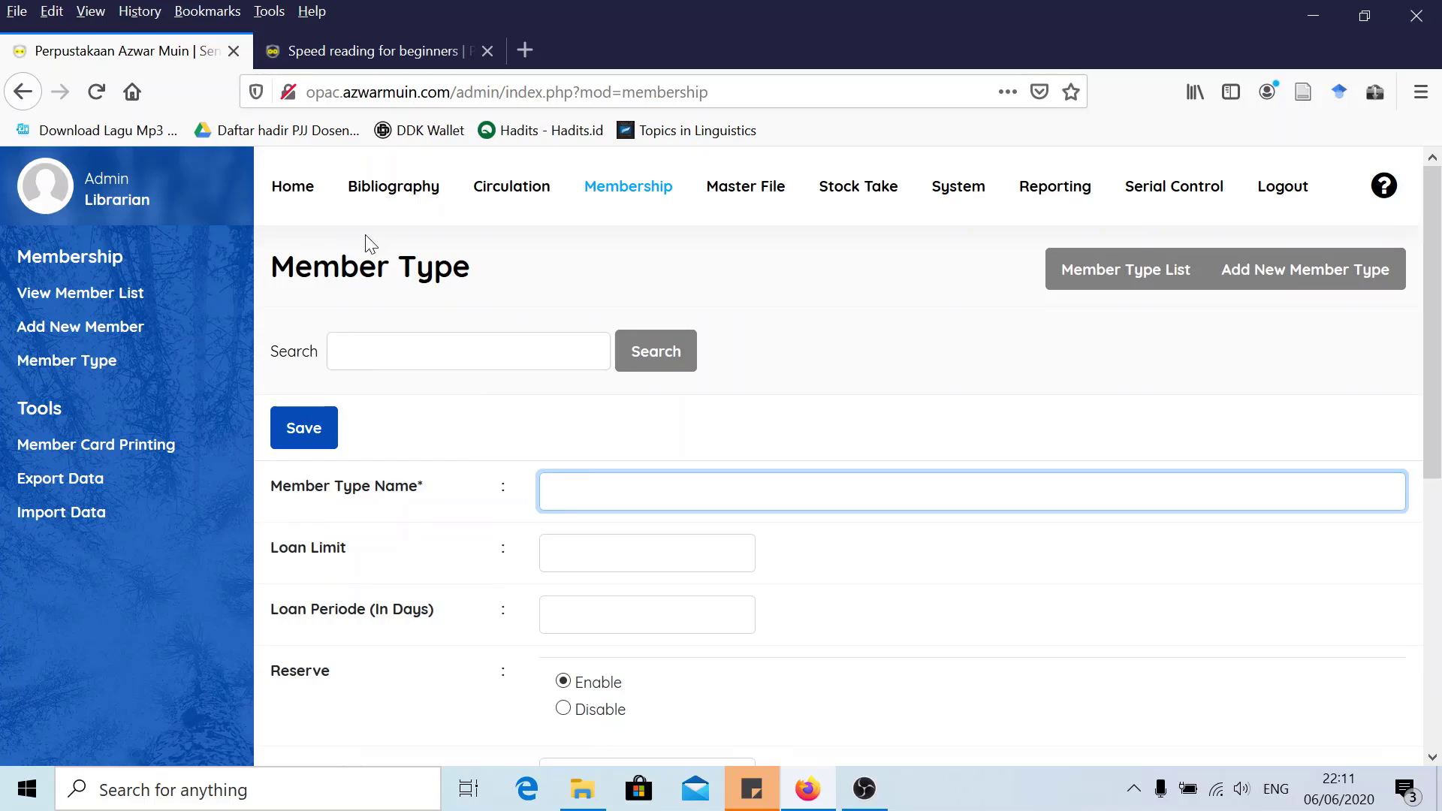
Log out of the librarian admin and go to the public catalogue home page
left_click(306, 192)
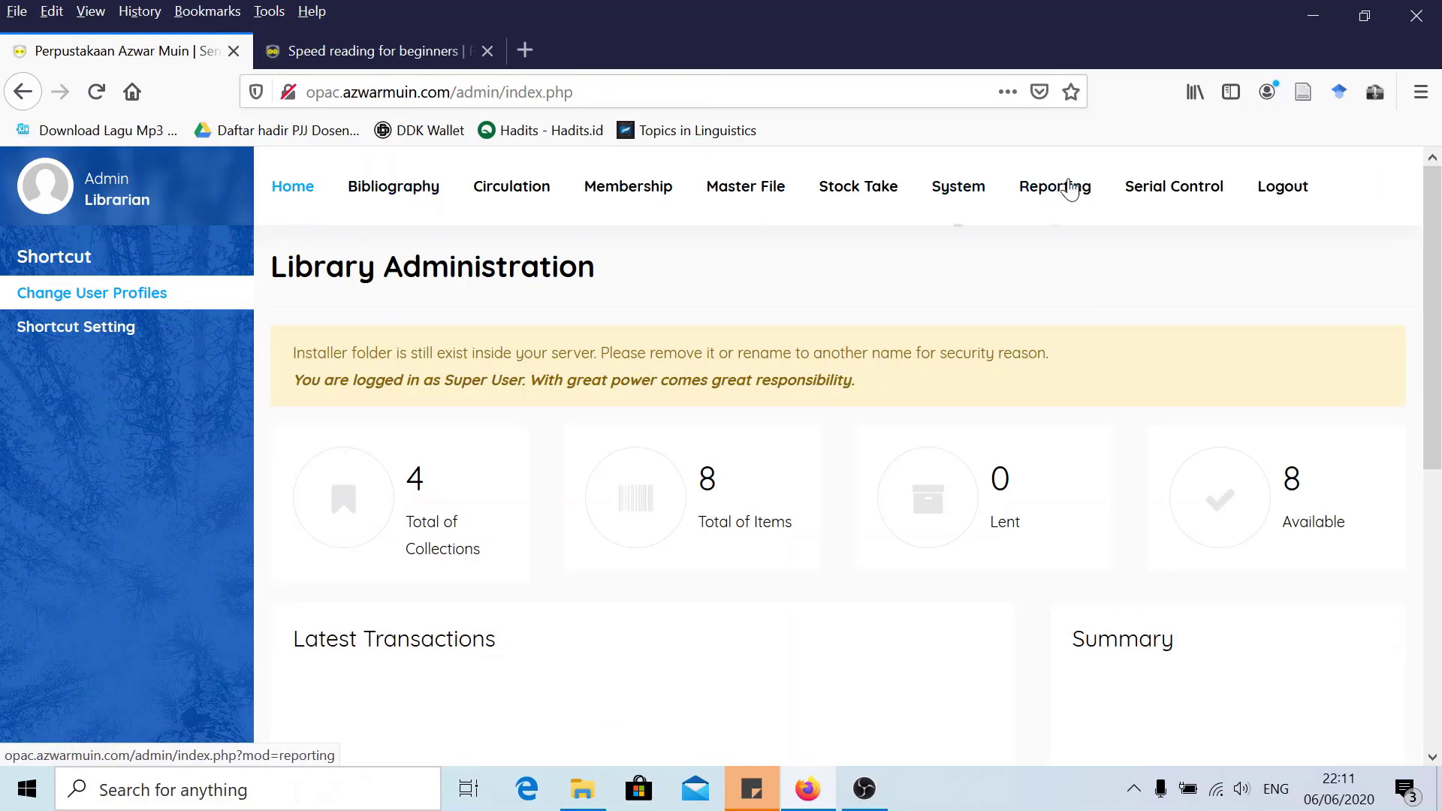
left_click(1289, 186)
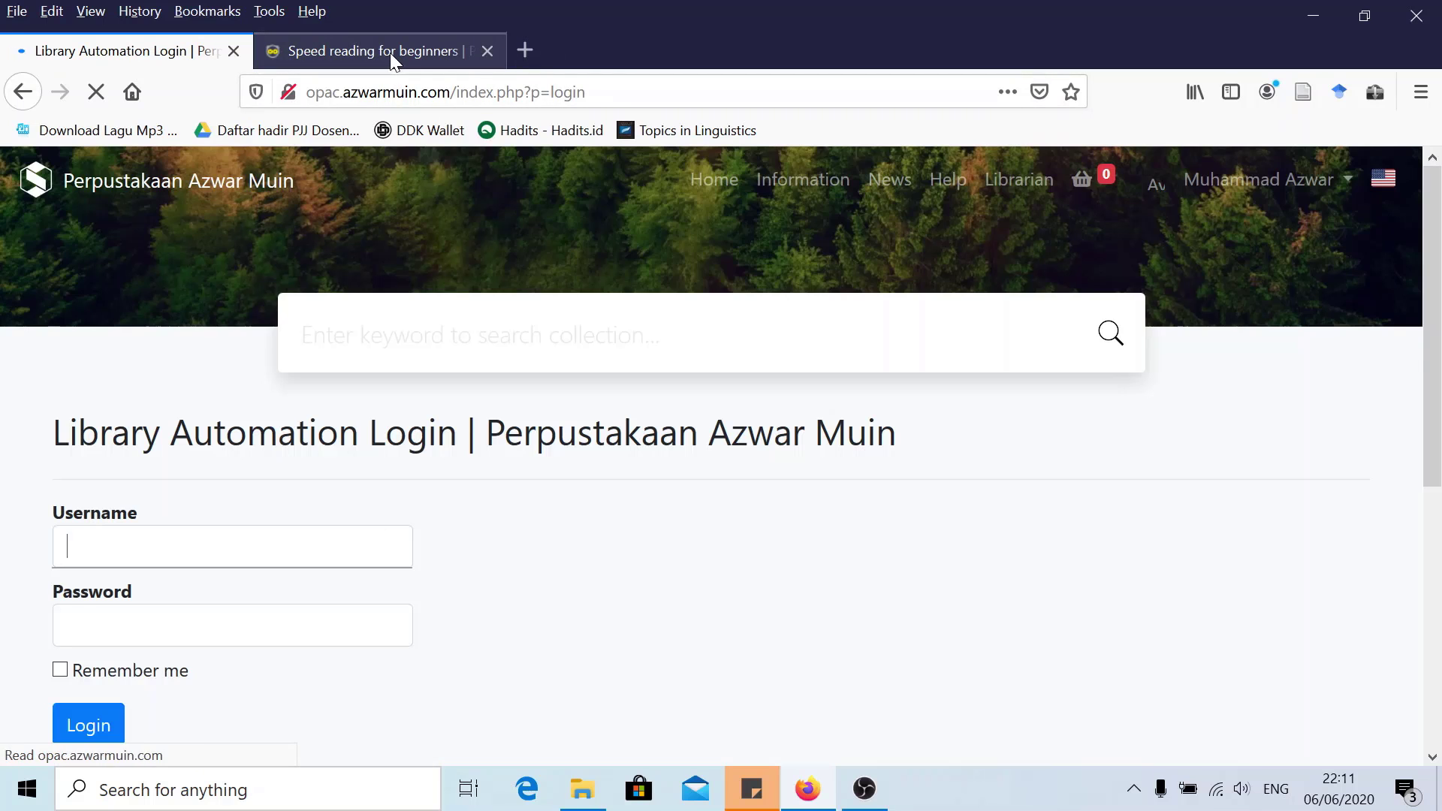
left_click(91, 188)
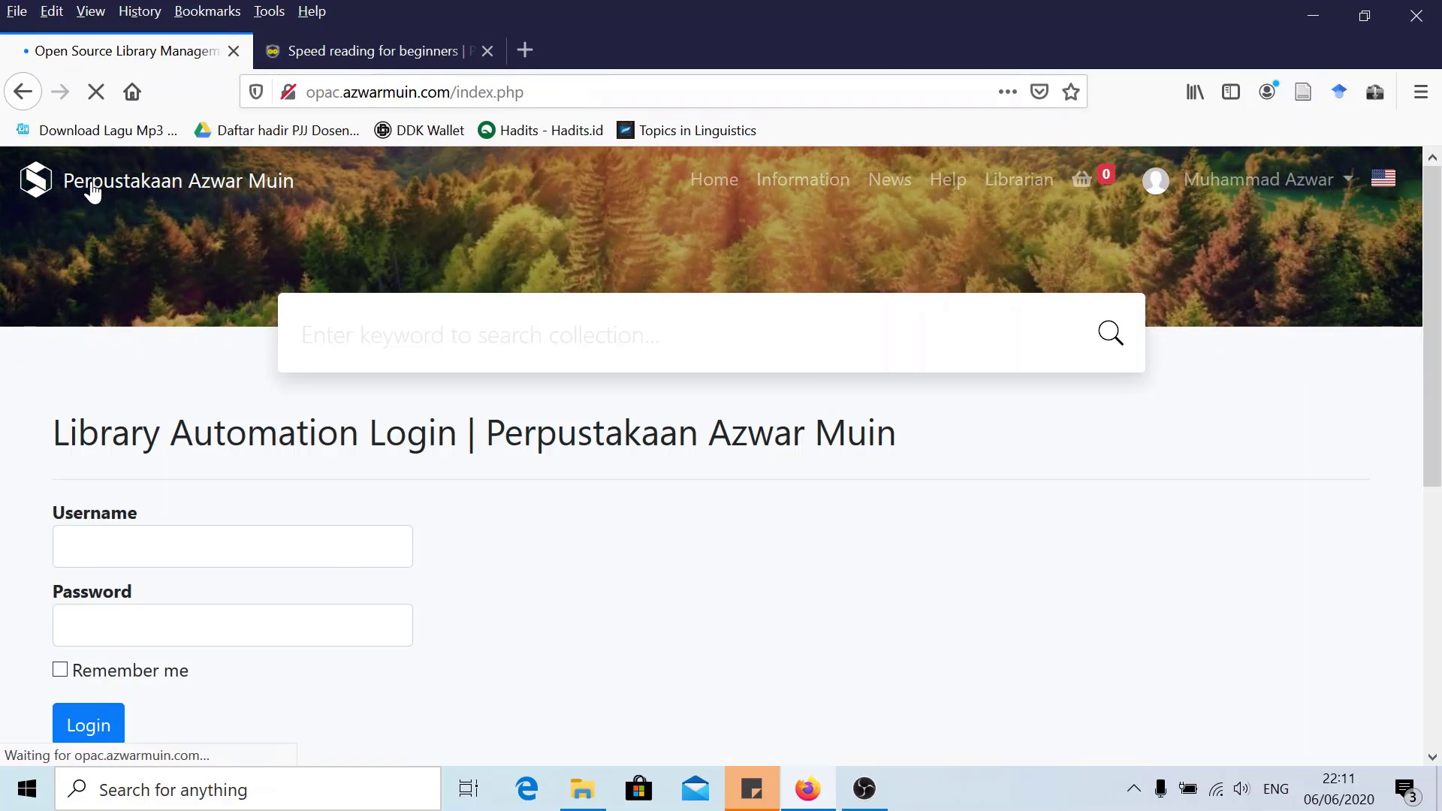
Open the 'Speed reading for beginners' catalogue entry, then return to the home page
scroll(695, 416, "down", 10)
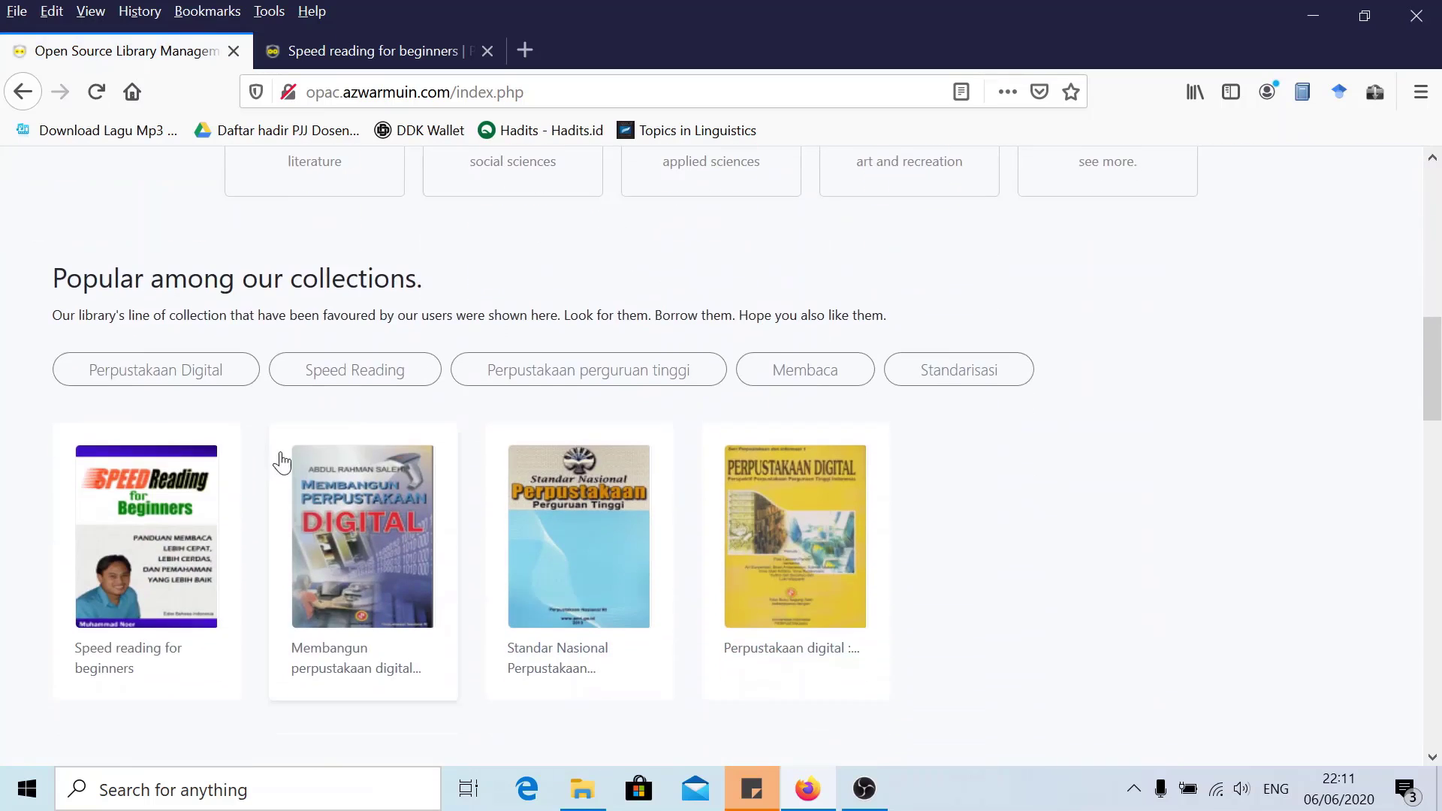
left_click(135, 496)
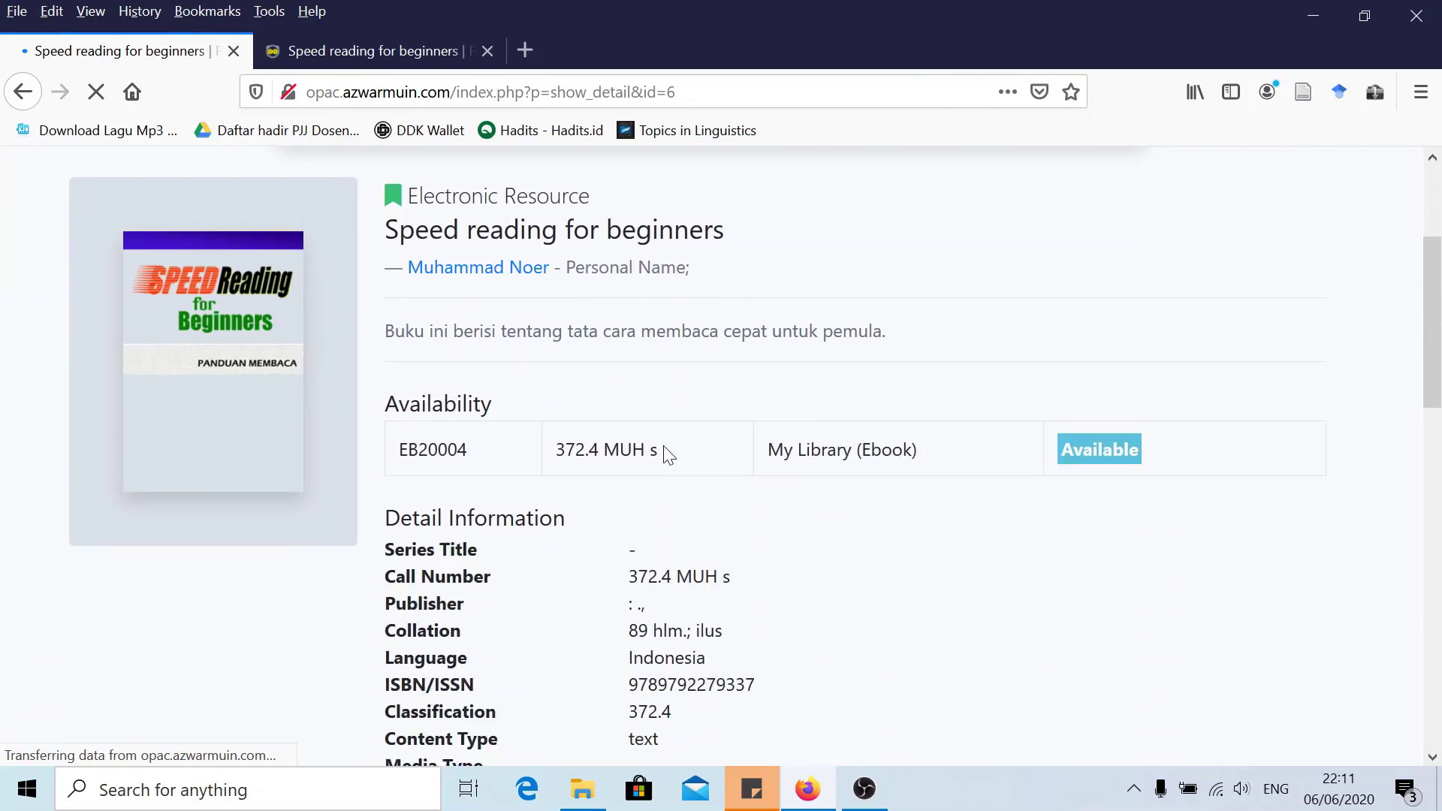
scroll(669, 453, "down", 10)
scroll(336, 249, "up", 9)
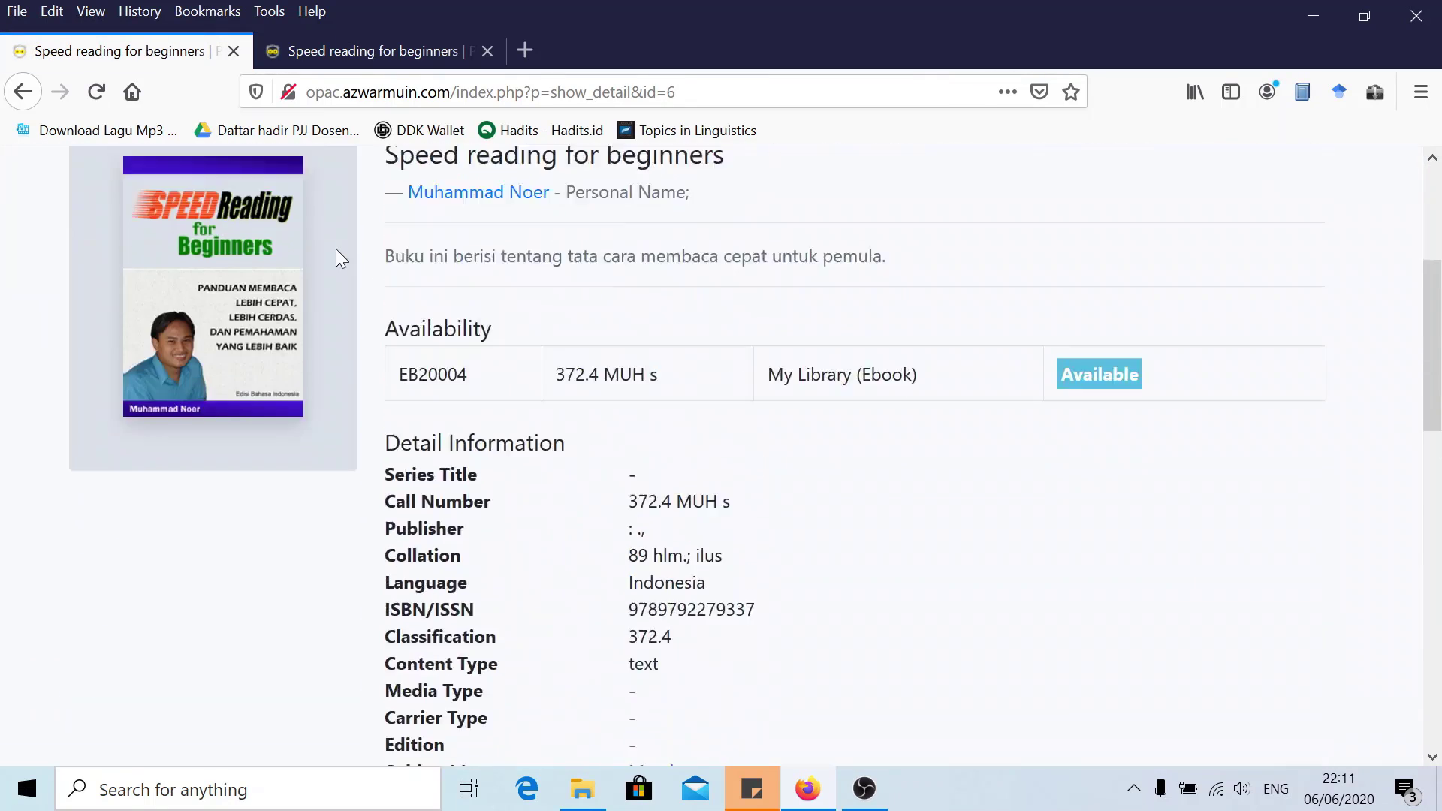
scroll(336, 249, "up", 4)
left_click(194, 184)
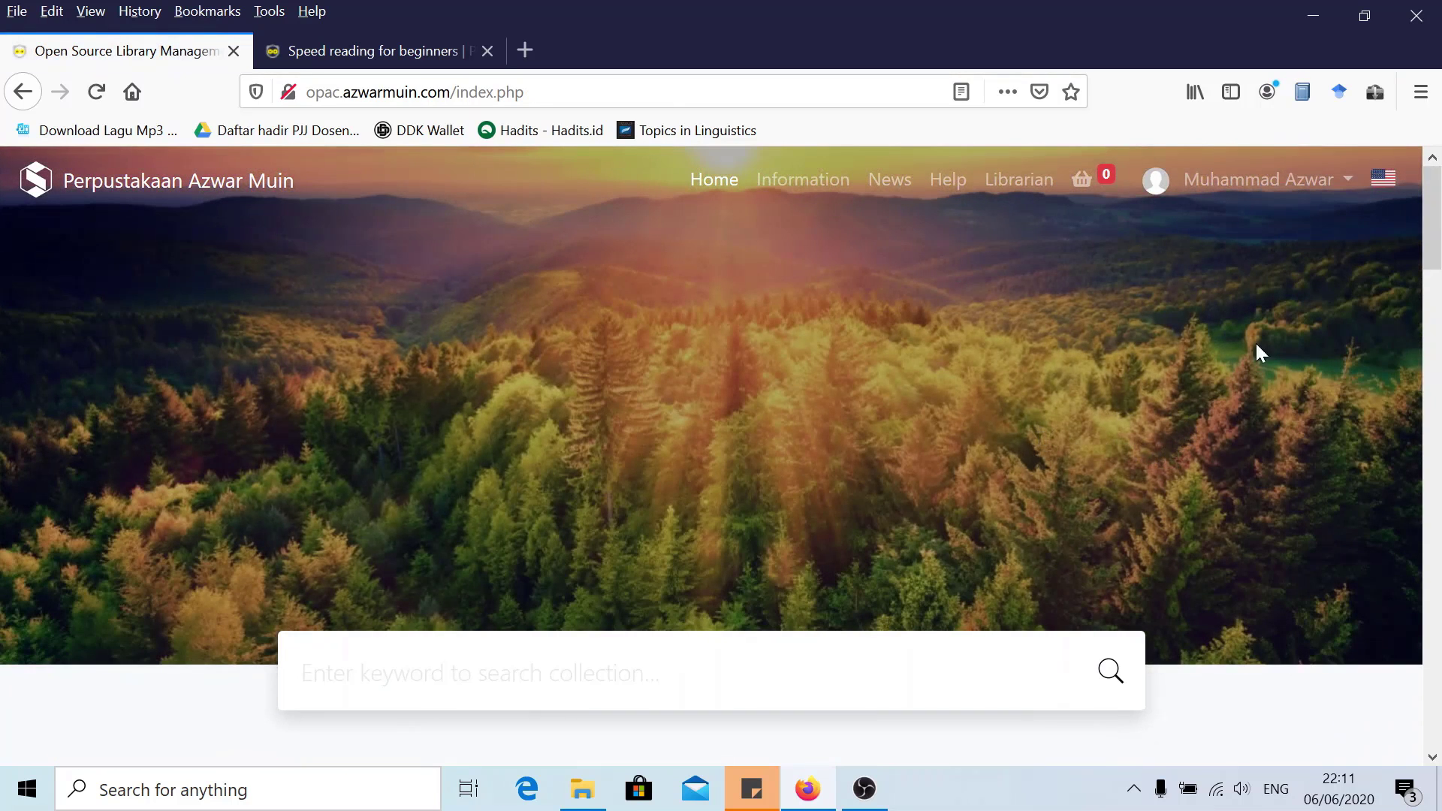
Log out of the member account, ending on the OPAC home page
left_click(1300, 183)
left_click(1263, 299)
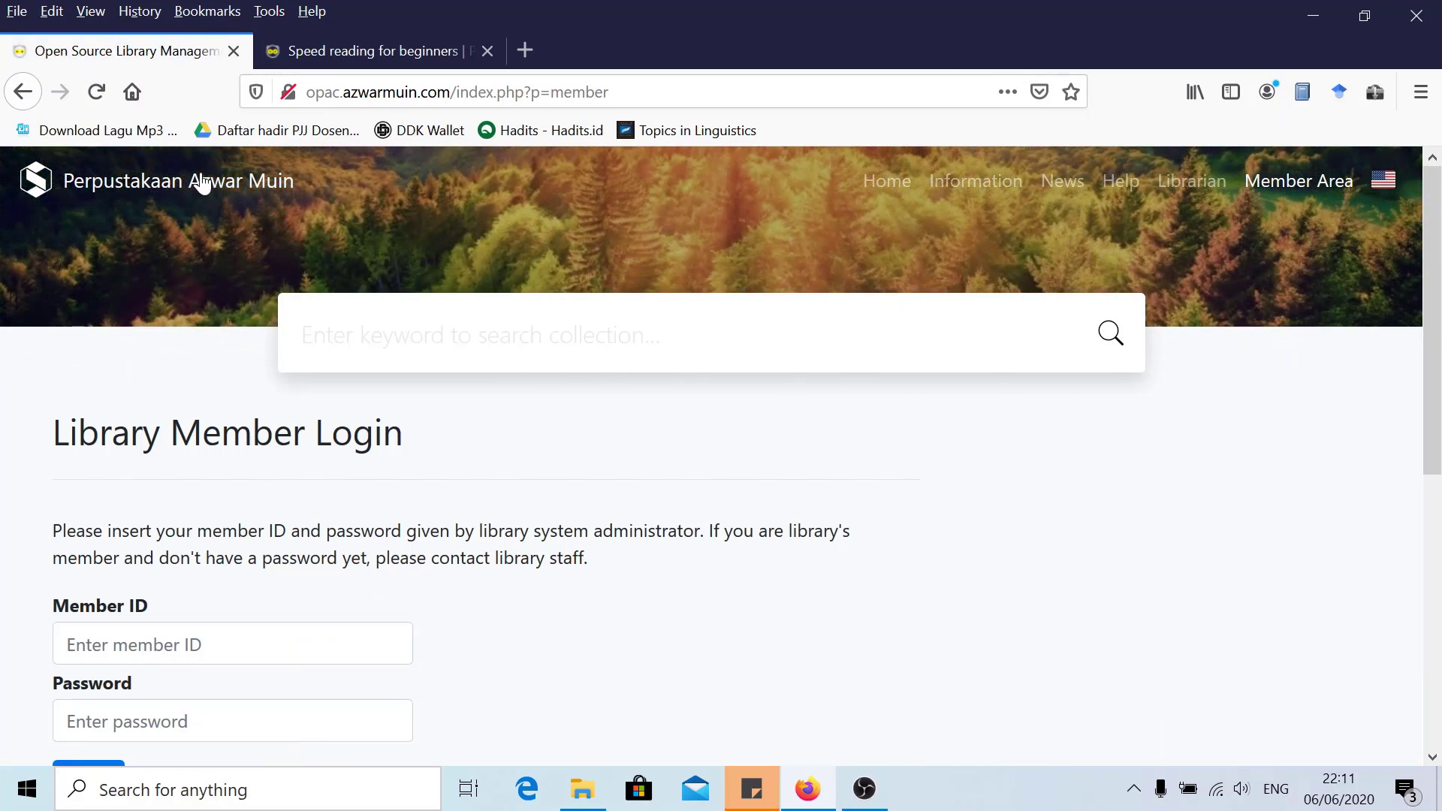
left_click(200, 180)
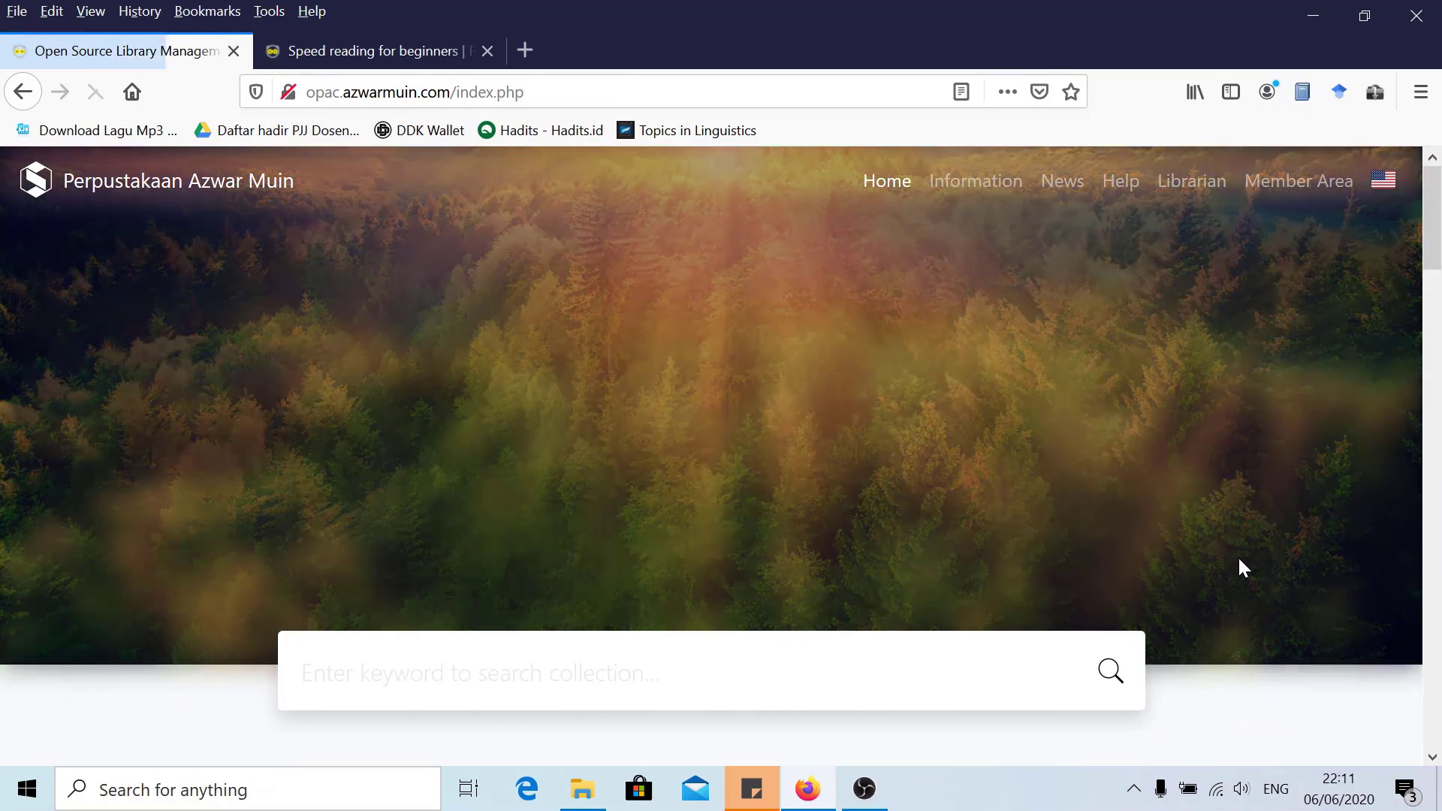